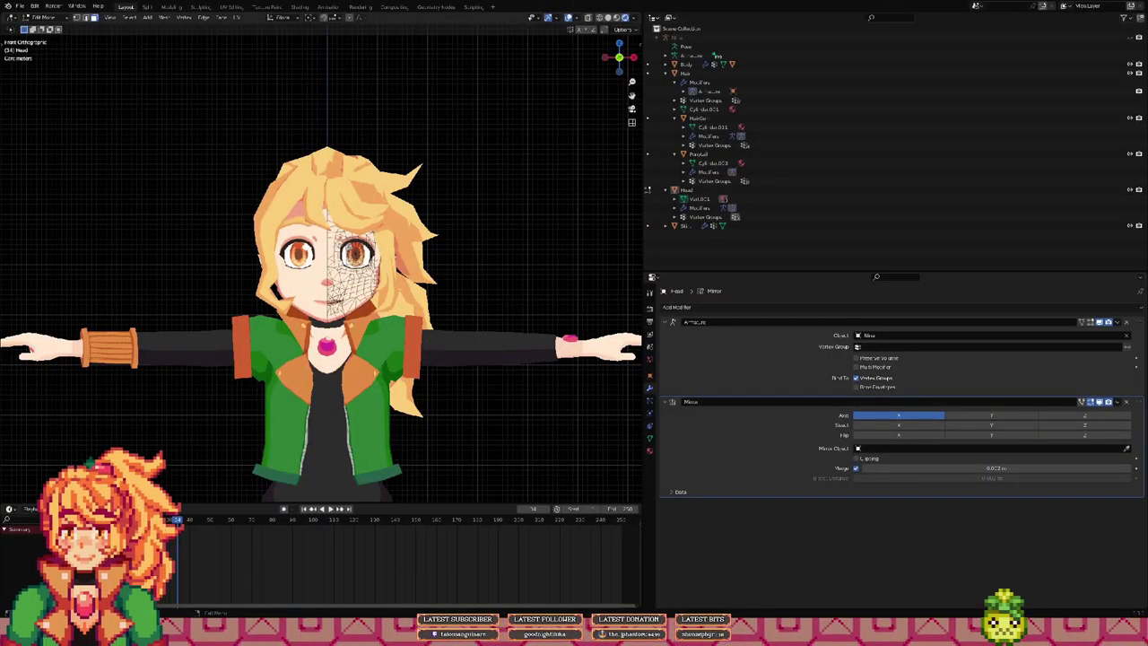
# Step: Examine the character's head and its half-face wireframe from the front, side and top views
pyautogui.moveTo(323, 269); pyautogui.dragTo(255, 289, button='middle')
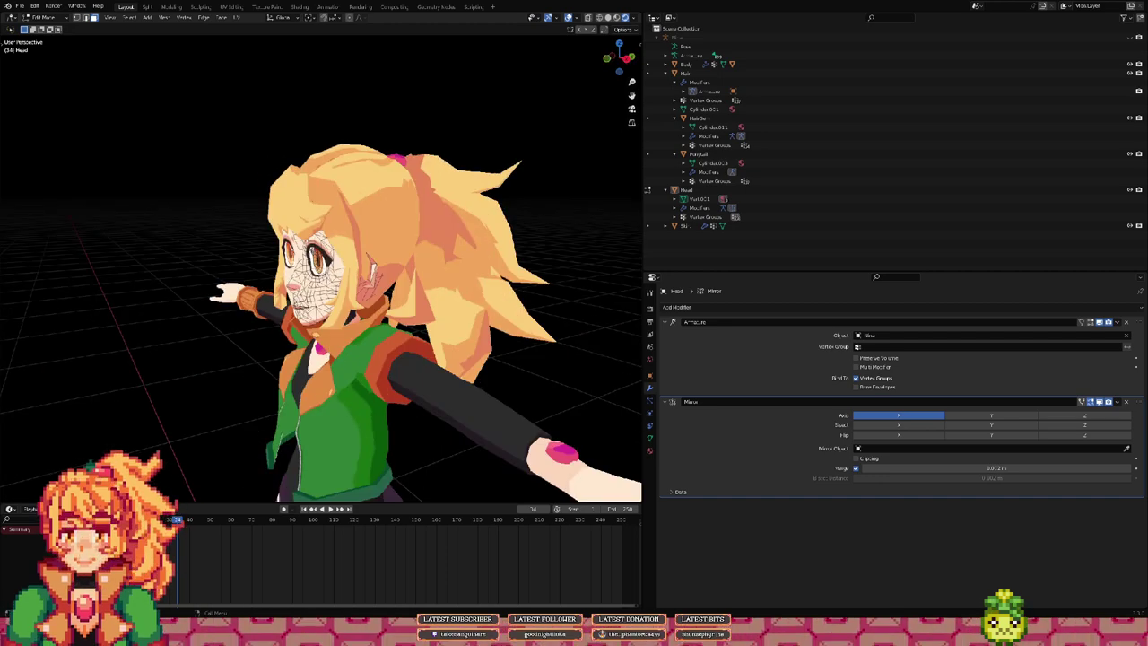
pyautogui.press('KP_1')
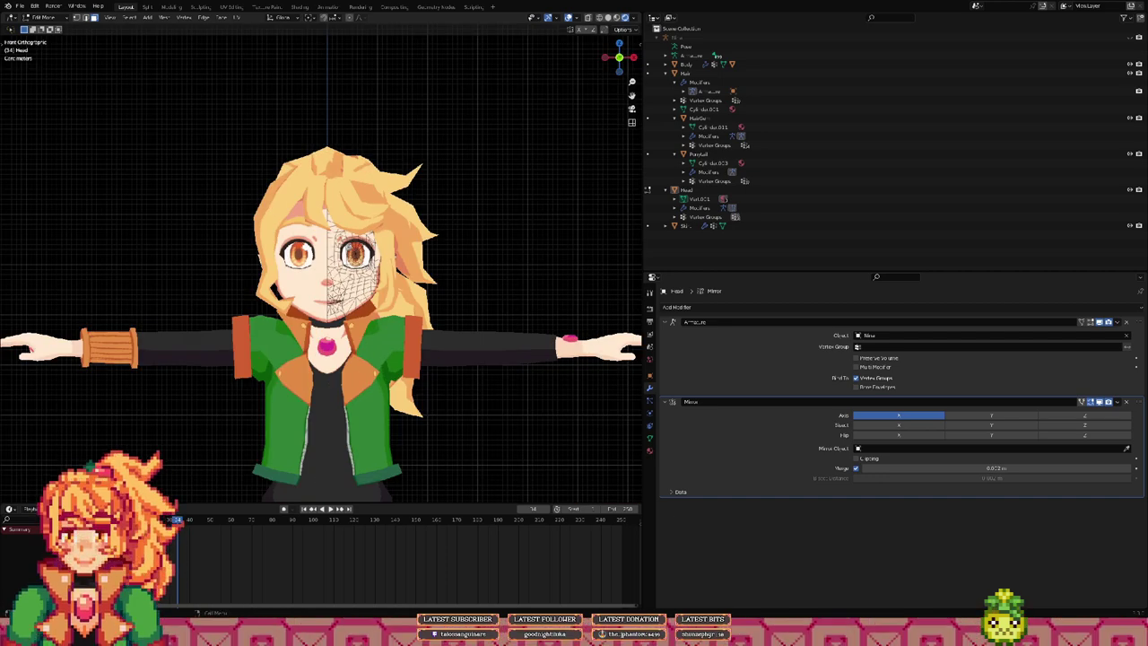
pyautogui.scroll(5, 321, 269)
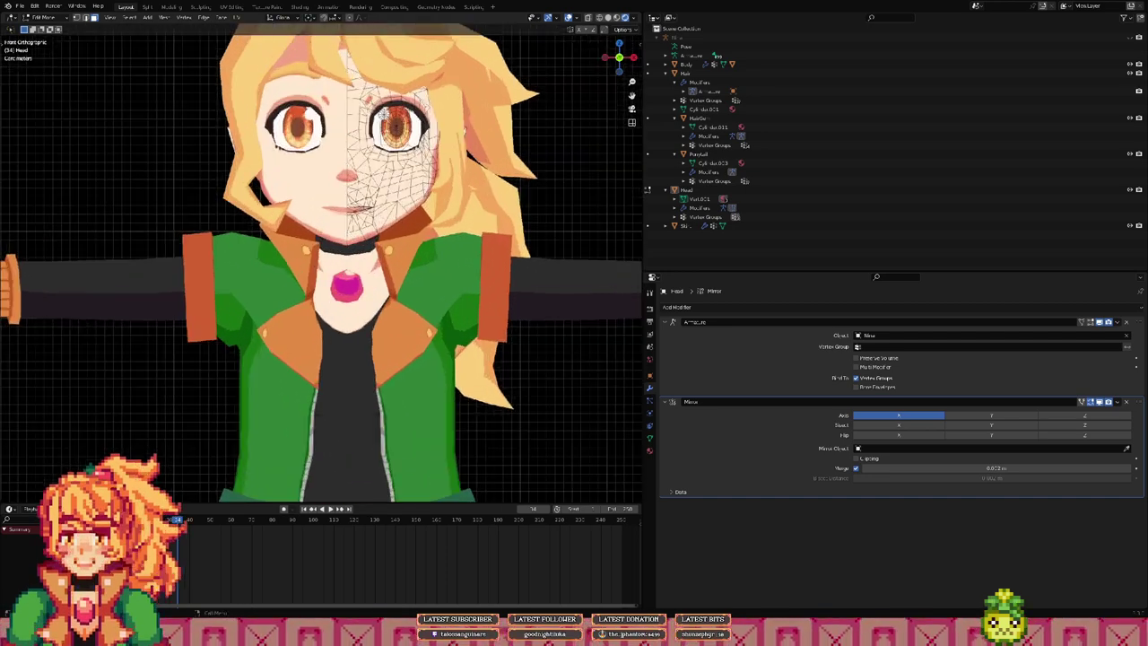
pyautogui.keyDown('shift'); pyautogui.moveTo(349, 184); pyautogui.dragTo(299, 377, button='middle'); pyautogui.keyUp('shift')
pyautogui.scroll(1, 321, 269)
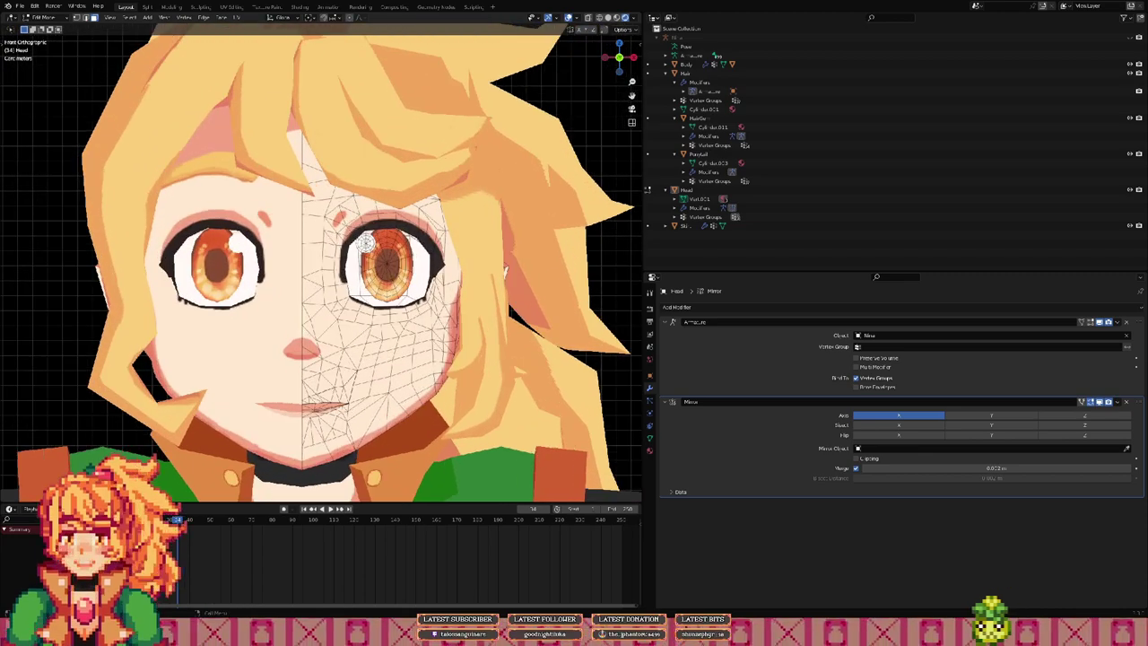
pyautogui.press('KP_3')
pyautogui.press('KP_1')
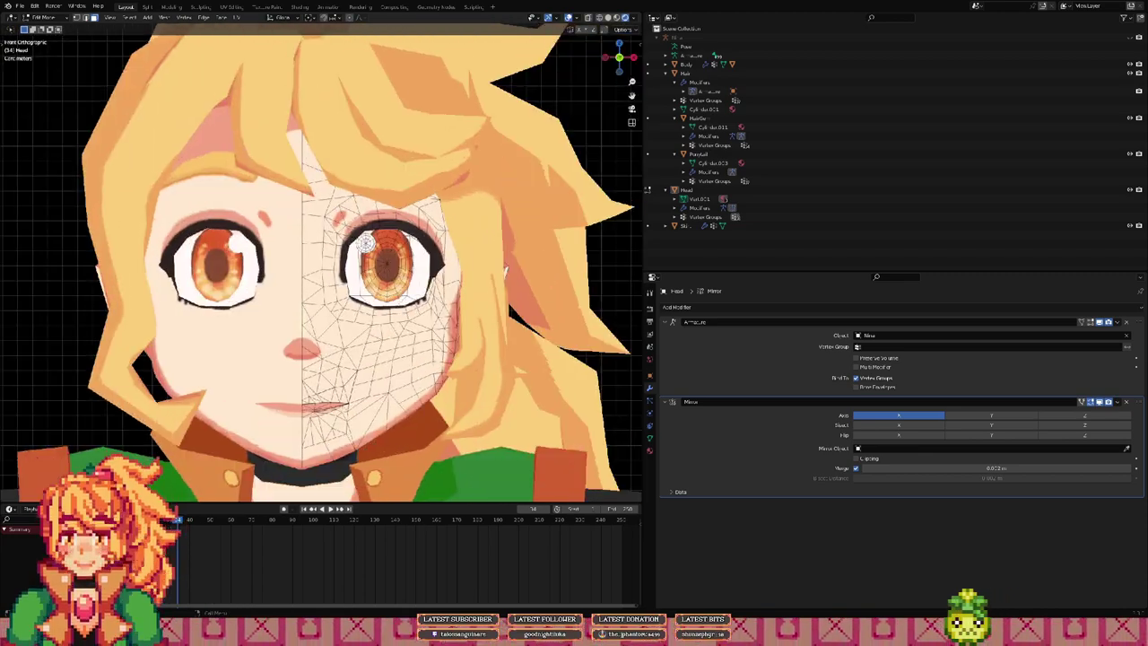
pyautogui.moveTo(358, 269); pyautogui.dragTo(406, 301, button='middle')
pyautogui.press('KP_5')
pyautogui.moveTo(304, 206)
pyautogui.mouseDown(button='middle')
pyautogui.moveTo(283, 166)
pyautogui.moveTo(310, 175)
pyautogui.moveTo(309, 220)
pyautogui.mouseUp(button='middle')
pyautogui.press('KP_1')
pyautogui.press('KP_3')
pyautogui.press('KP_7')
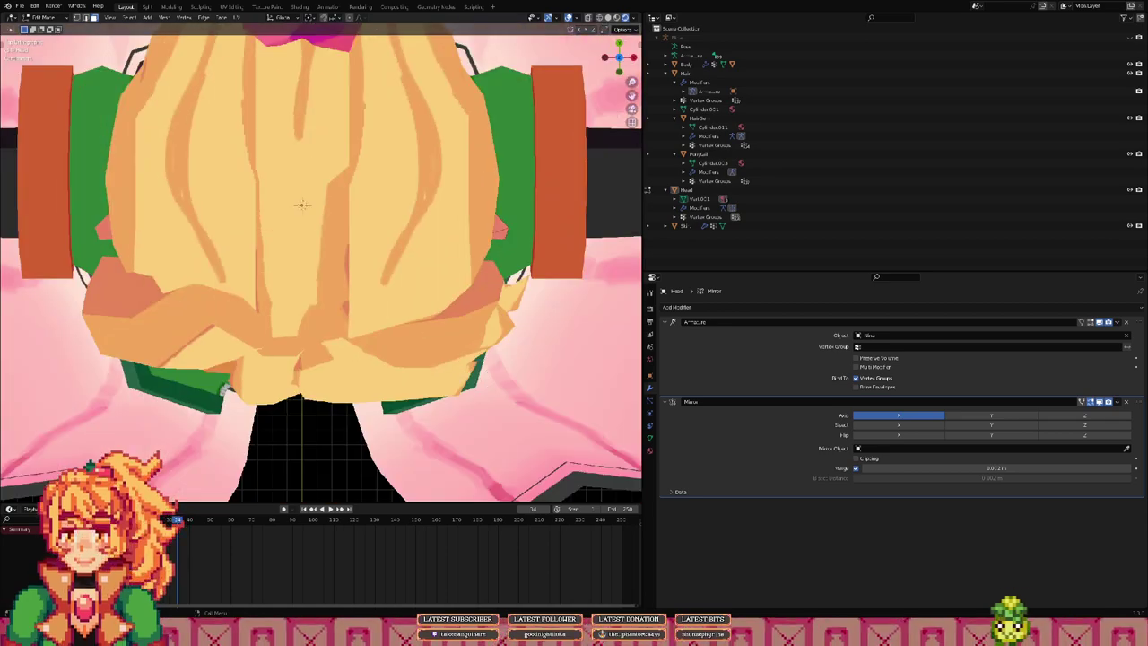
pyautogui.press('KP_1')
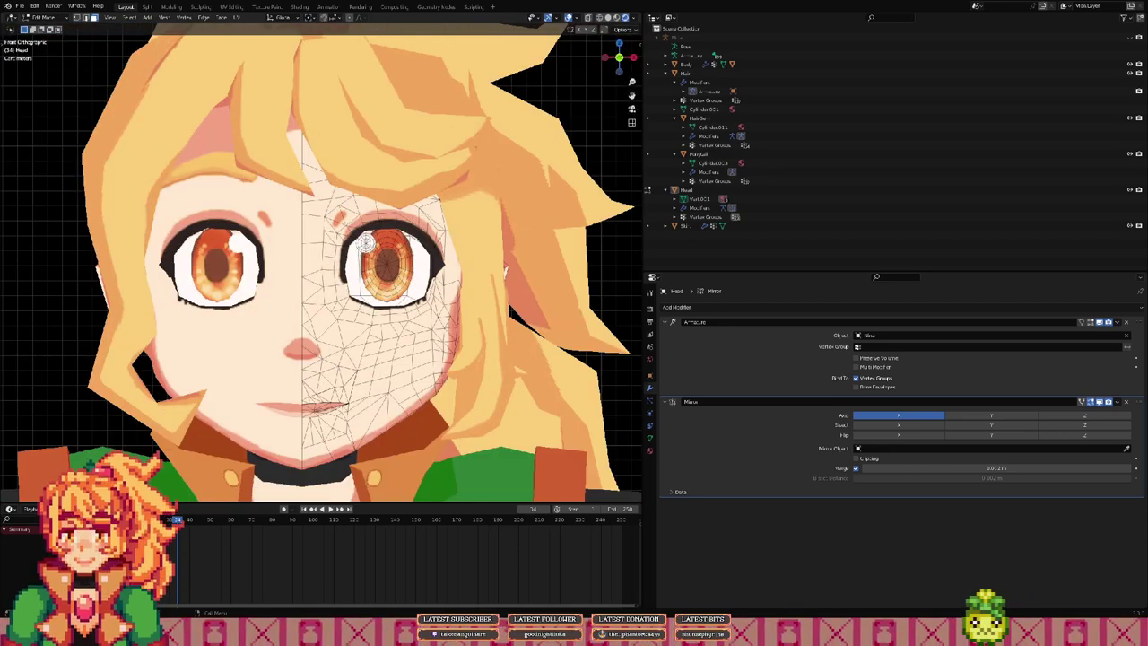
pyautogui.scroll(-10, 321, 260)
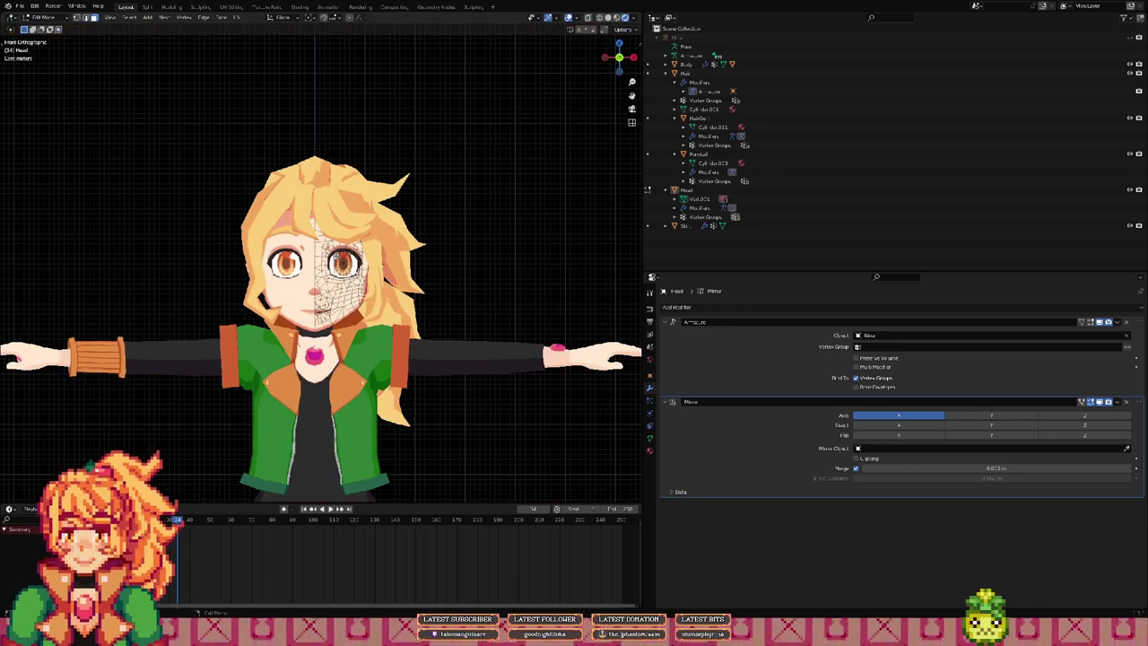
pyautogui.scroll(8, 319, 263)
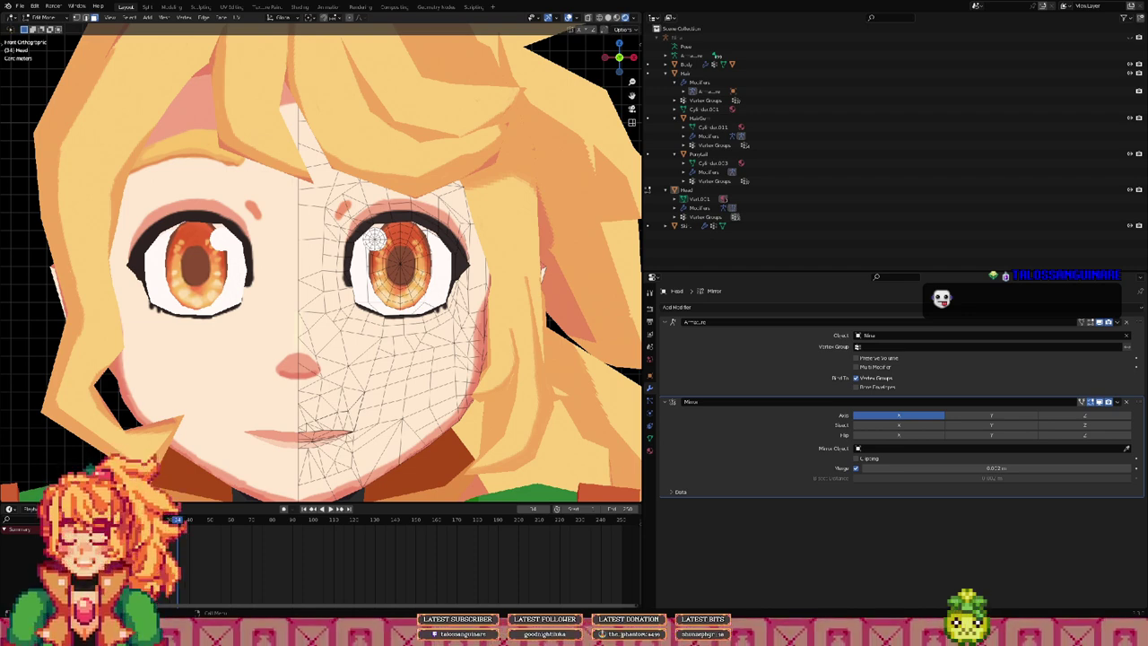
# Step: Inspect the face mesh up close around the eye and the nose bridge, ending in the front view
pyautogui.keyDown('shift'); pyautogui.moveTo(358, 287); pyautogui.dragTo(380, 264); pyautogui.keyUp('shift')
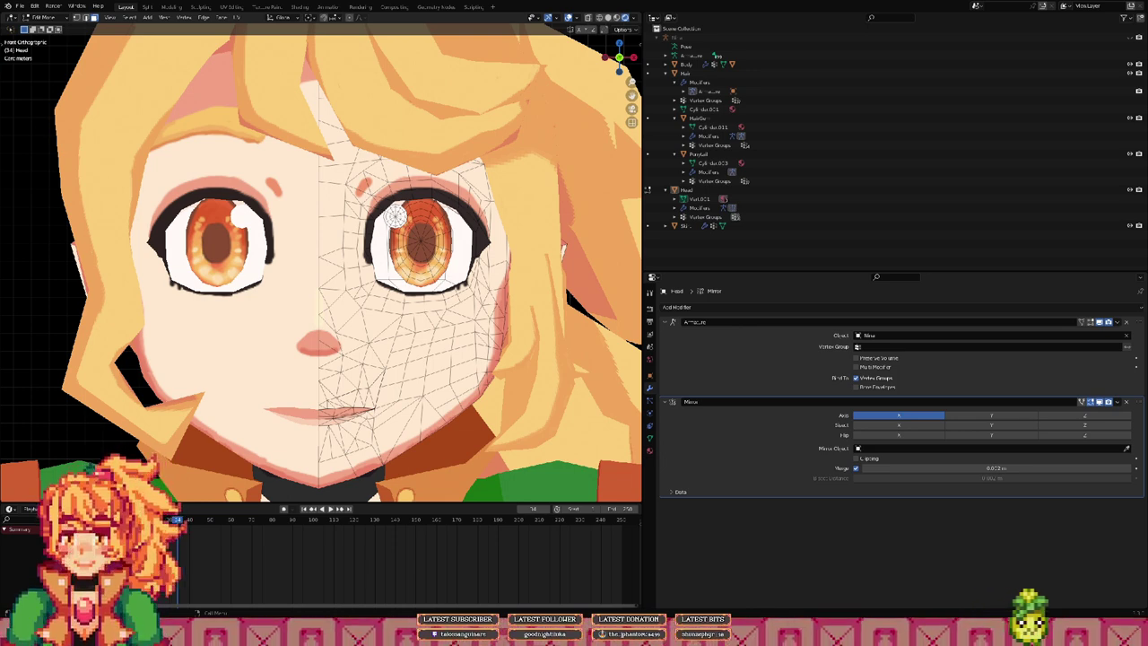
pyautogui.moveTo(394, 269); pyautogui.dragTo(418, 272, button='middle')
pyautogui.scroll(4, 321, 269)
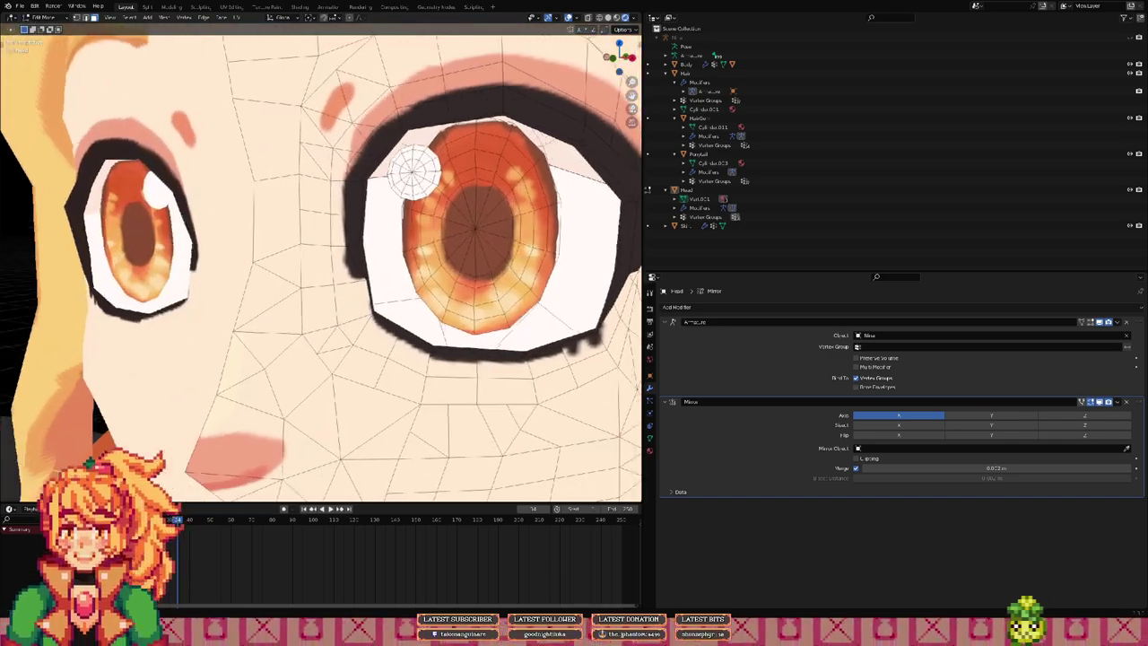
pyautogui.scroll(2, 321, 269)
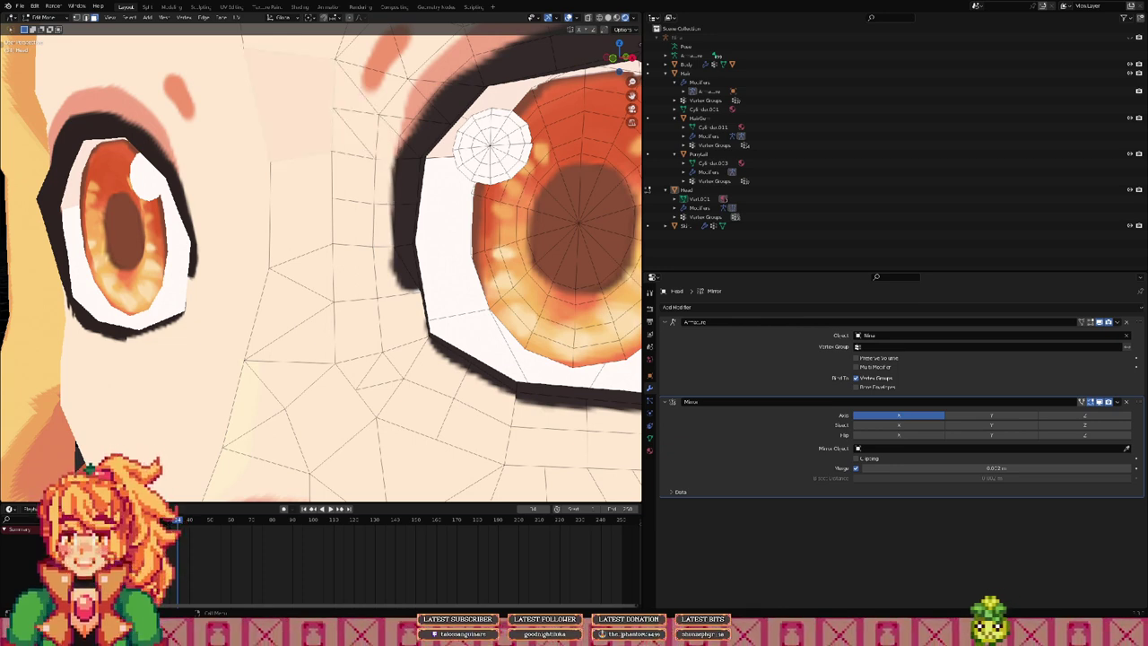
pyautogui.moveTo(376, 242); pyautogui.dragTo(330, 241, button='middle')
pyautogui.keyDown('shift'); pyautogui.moveTo(292, 179); pyautogui.dragTo(188, 201, button='middle'); pyautogui.keyUp('shift')
pyautogui.click(313, 174)
pyautogui.click(299, 178)
pyautogui.click(318, 218)
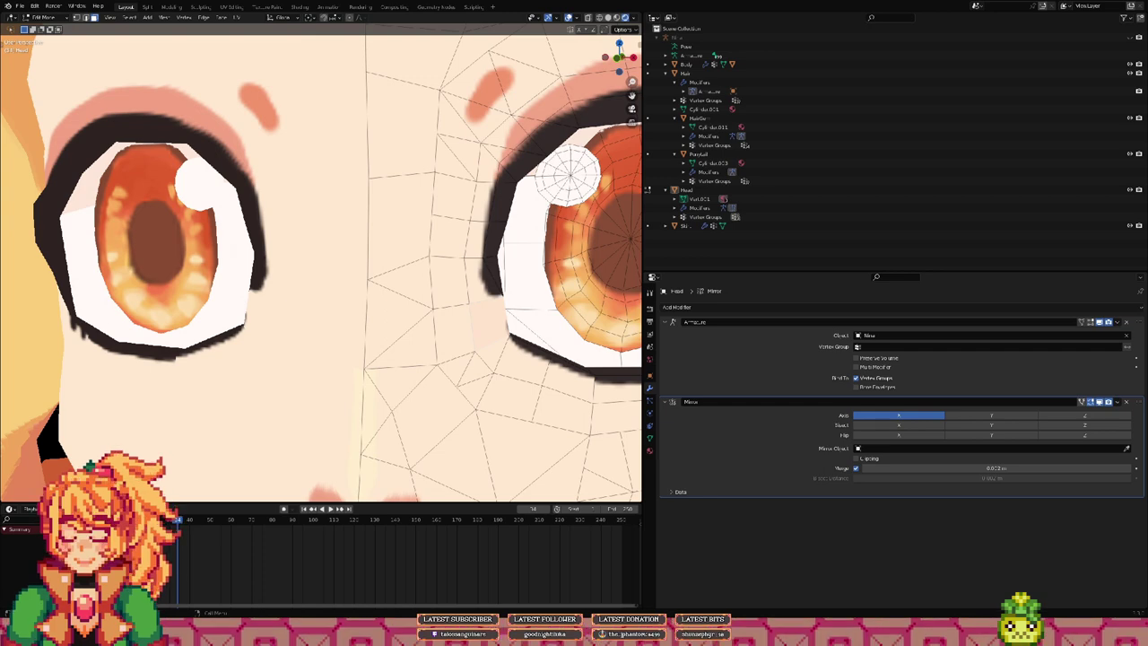
pyautogui.moveTo(538, 301); pyautogui.dragTo(561, 307, button='middle')
pyautogui.scroll(-7, 547, 309)
pyautogui.press('KP_1')
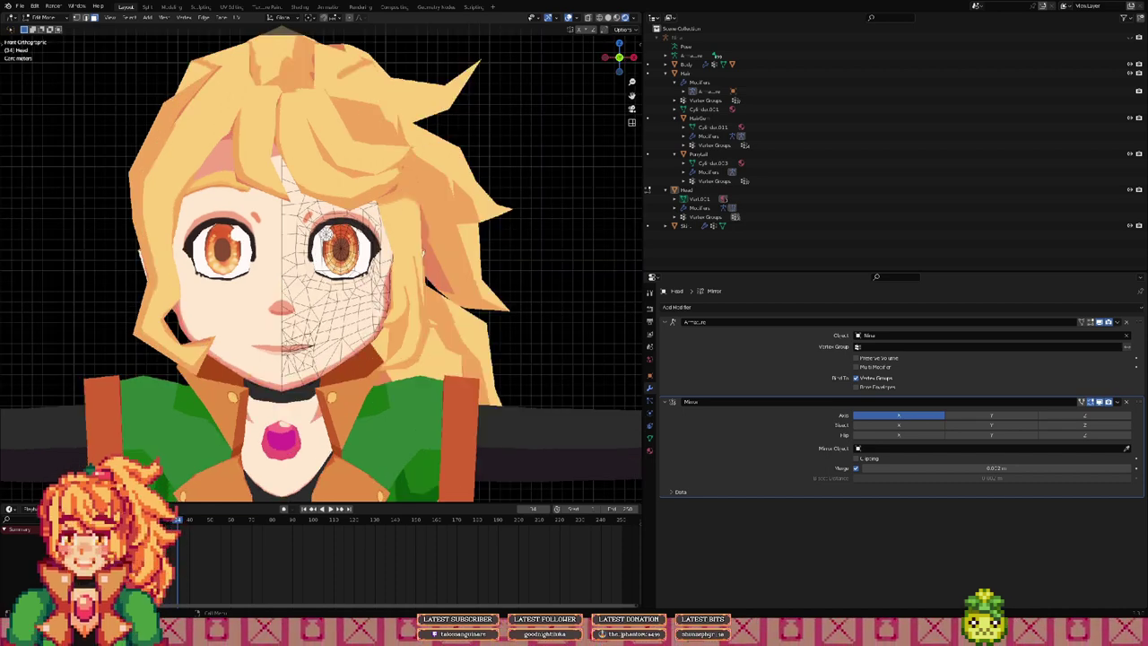
# Step: Switch to the Shading workspace and display the character in rendered shading
pyautogui.click(300, 6)
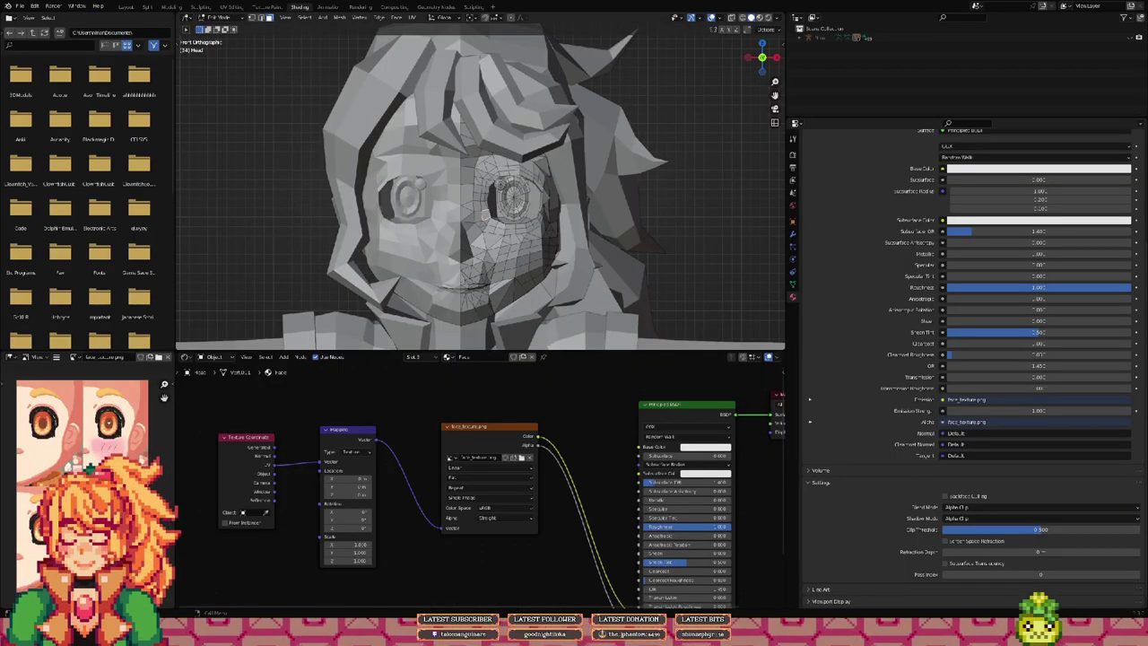
pyautogui.press('z')
pyautogui.click(269, 159)
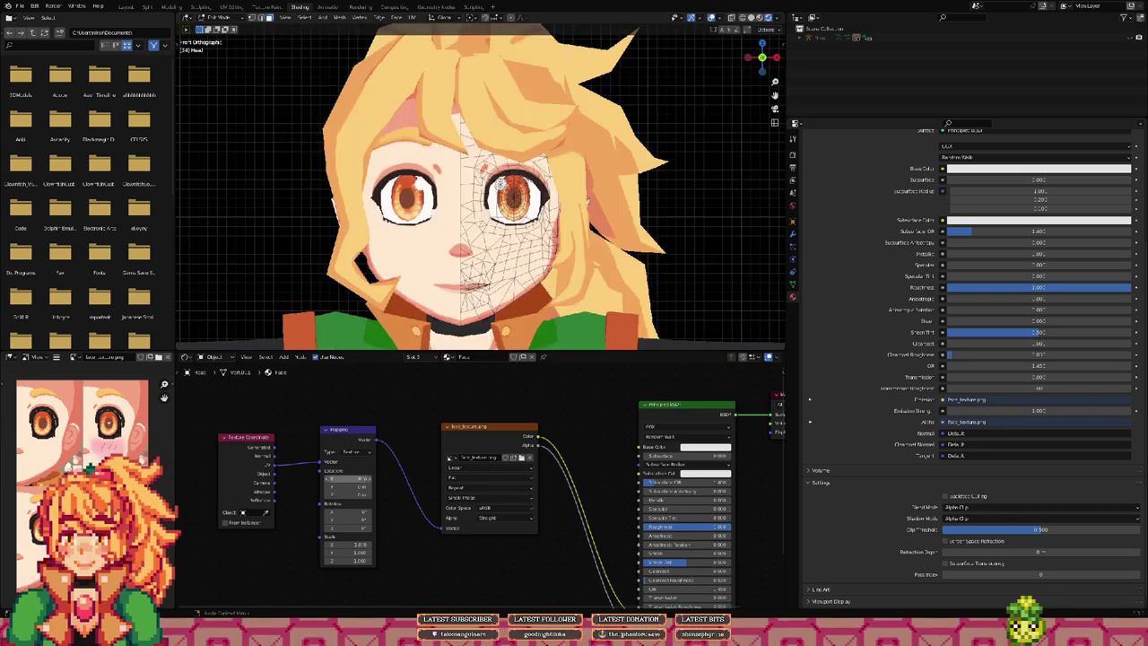
# Step: Try the face texture's alternate expressions by setting the Mapping node's Location X and Y to 1 m in turn, and reset both to 0
pyautogui.click(357, 479)
pyautogui.press('Return')
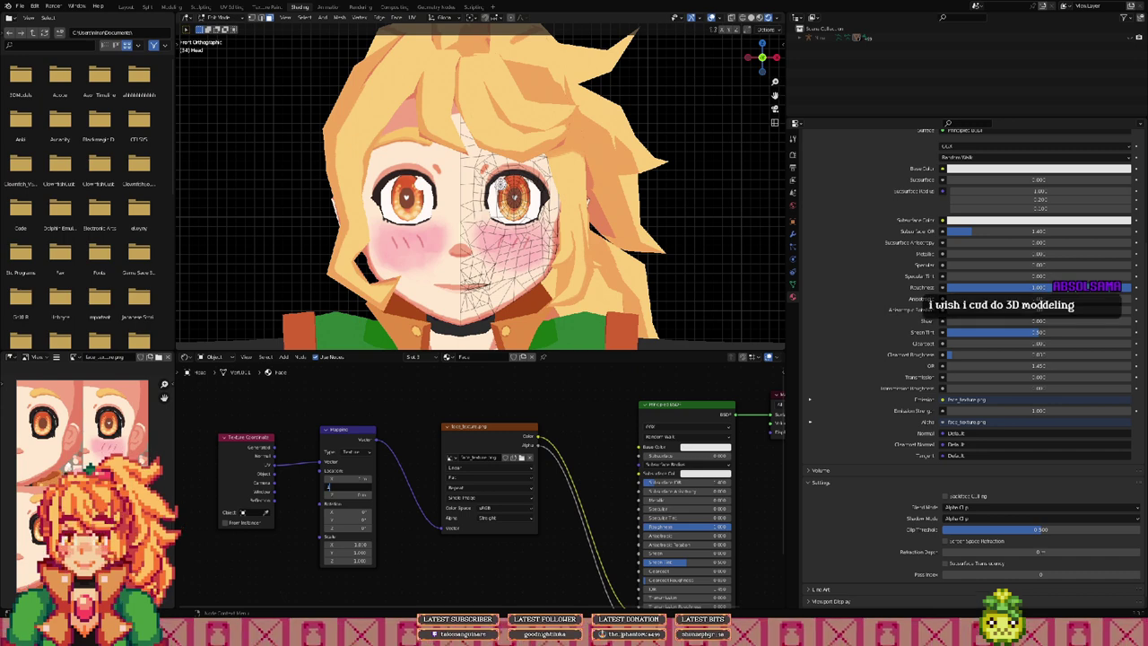
pyautogui.press('Return')
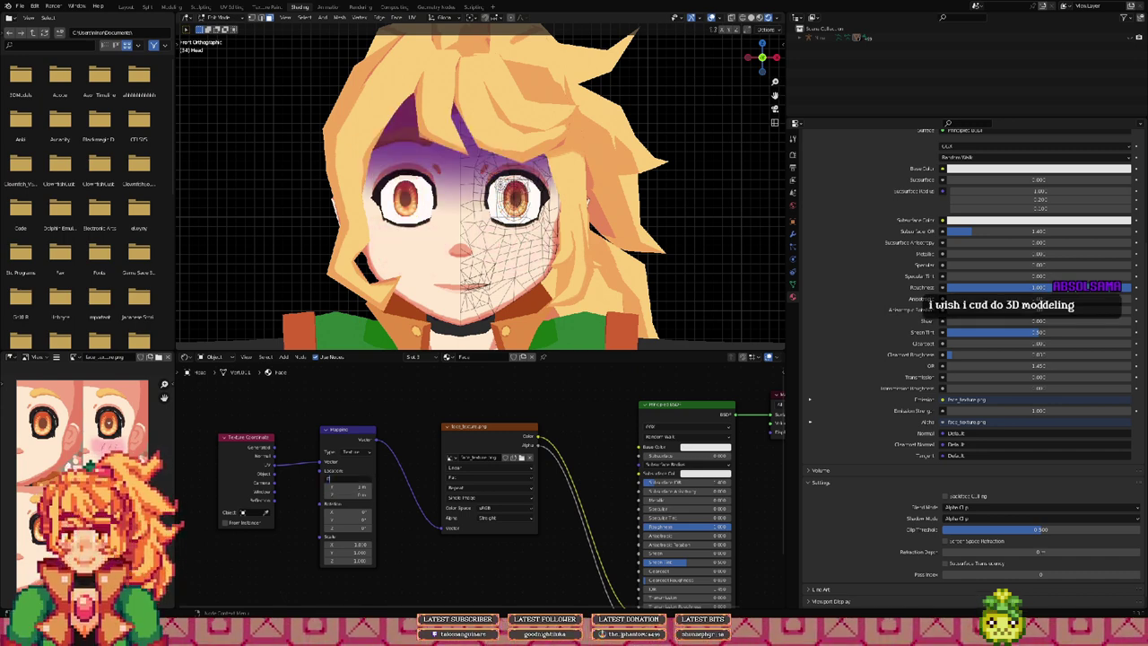
pyautogui.press('Return')
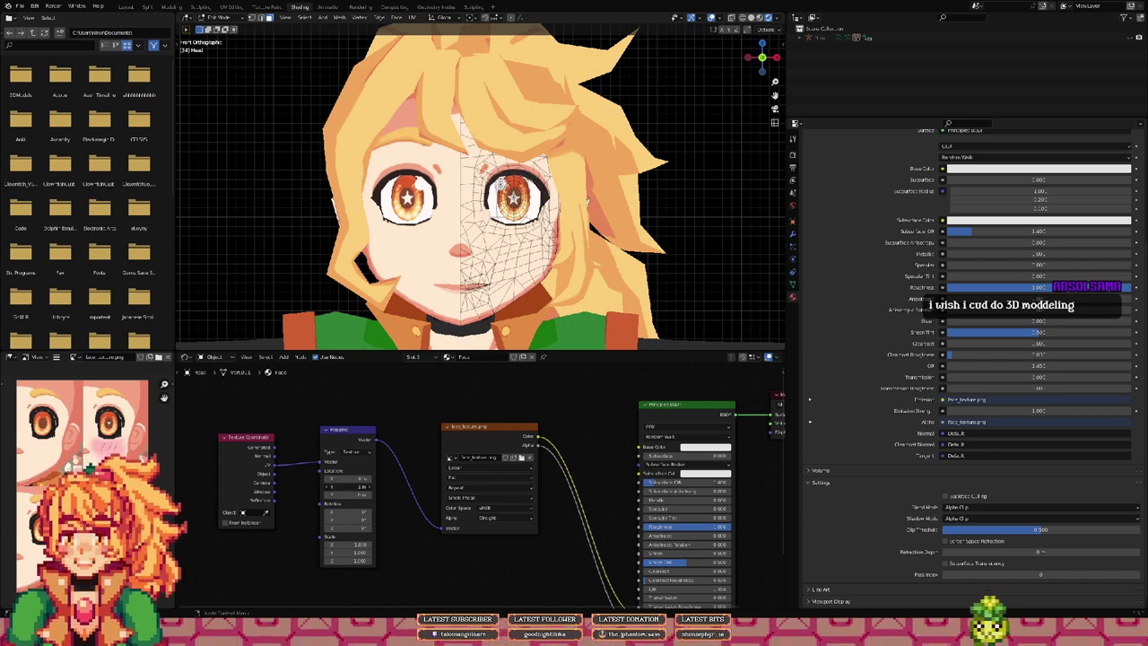
pyautogui.click(348, 487)
pyautogui.write('0')
pyautogui.press('Return')
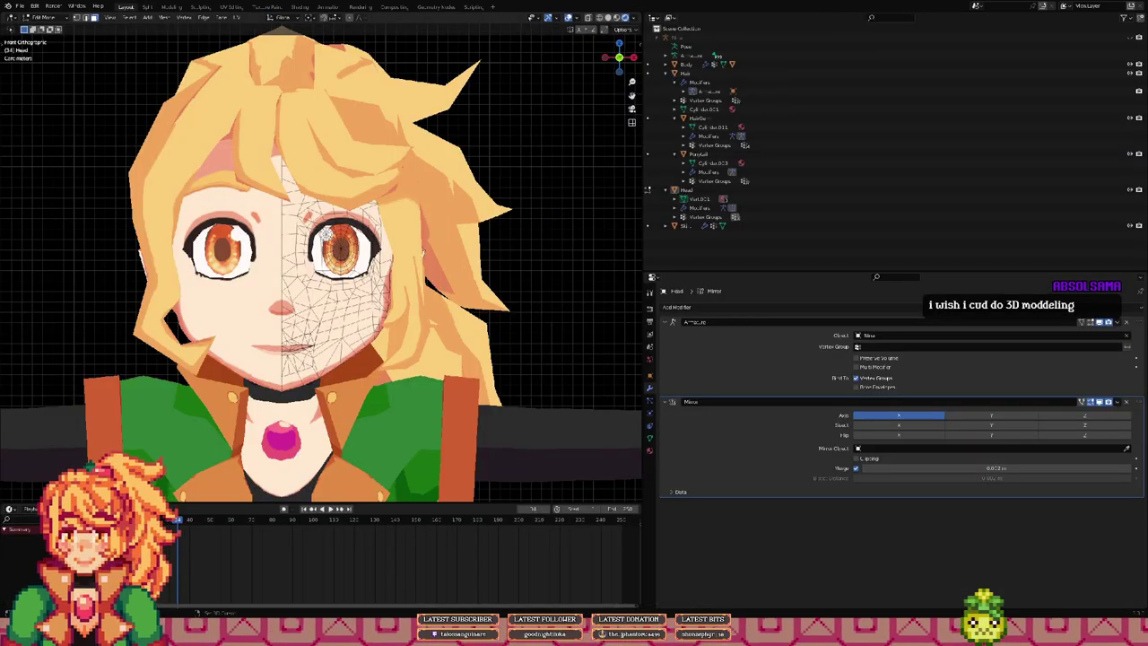
# Step: Unhide the character's armature in the Layout workspace and examine the rig from several angles
pyautogui.keyDown('shift'); pyautogui.moveTo(296, 269); pyautogui.dragTo(384, 233, button='middle'); pyautogui.keyUp('shift')
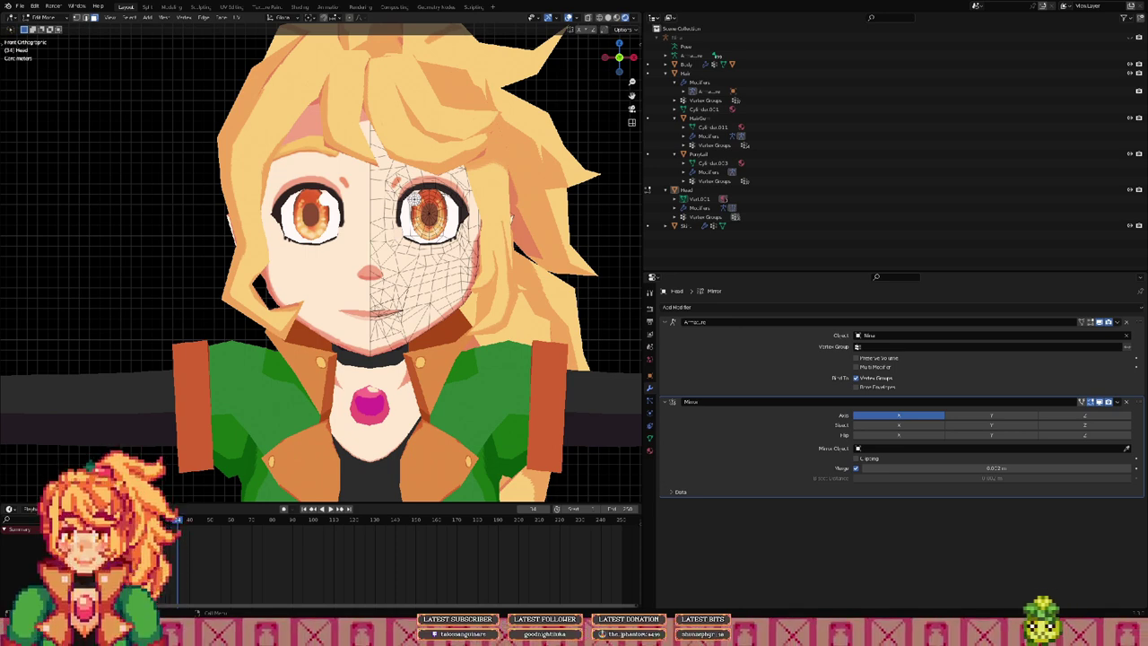
pyautogui.moveTo(414, 199); pyautogui.dragTo(285, 213, button='middle')
pyautogui.scroll(-5, 309, 208)
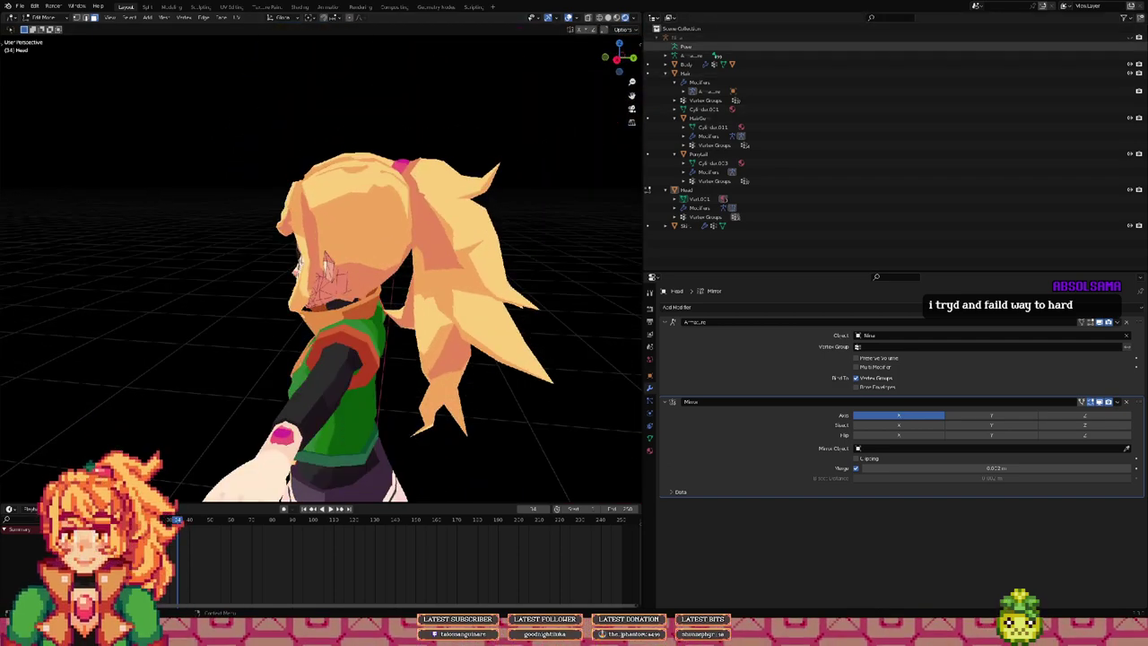
pyautogui.click(1129, 38)
pyautogui.moveTo(358, 225); pyautogui.dragTo(439, 218, button='middle')
pyautogui.moveTo(502, 273); pyautogui.dragTo(570, 274, button='middle')
pyautogui.keyDown('shift'); pyautogui.moveTo(404, 359); pyautogui.dragTo(579, 162, button='middle'); pyautogui.keyUp('shift')
pyautogui.moveTo(340, 234); pyautogui.dragTo(354, 235, button='middle')
pyautogui.keyDown('shift'); pyautogui.moveTo(355, 235); pyautogui.dragTo(419, 227, button='middle'); pyautogui.keyUp('shift')
pyautogui.scroll(1, 605, 244)
pyautogui.moveTo(599, 266); pyautogui.dragTo(605, 253, button='middle')
pyautogui.moveTo(466, 269); pyautogui.dragTo(99, 297, button='middle')
pyautogui.moveTo(385, 269); pyautogui.dragTo(161, 260, button='middle')
pyautogui.keyDown('shift'); pyautogui.moveTo(269, 171); pyautogui.dragTo(332, 323, button='middle'); pyautogui.keyUp('shift')
pyautogui.moveTo(323, 247); pyautogui.dragTo(173, 258, button='middle')
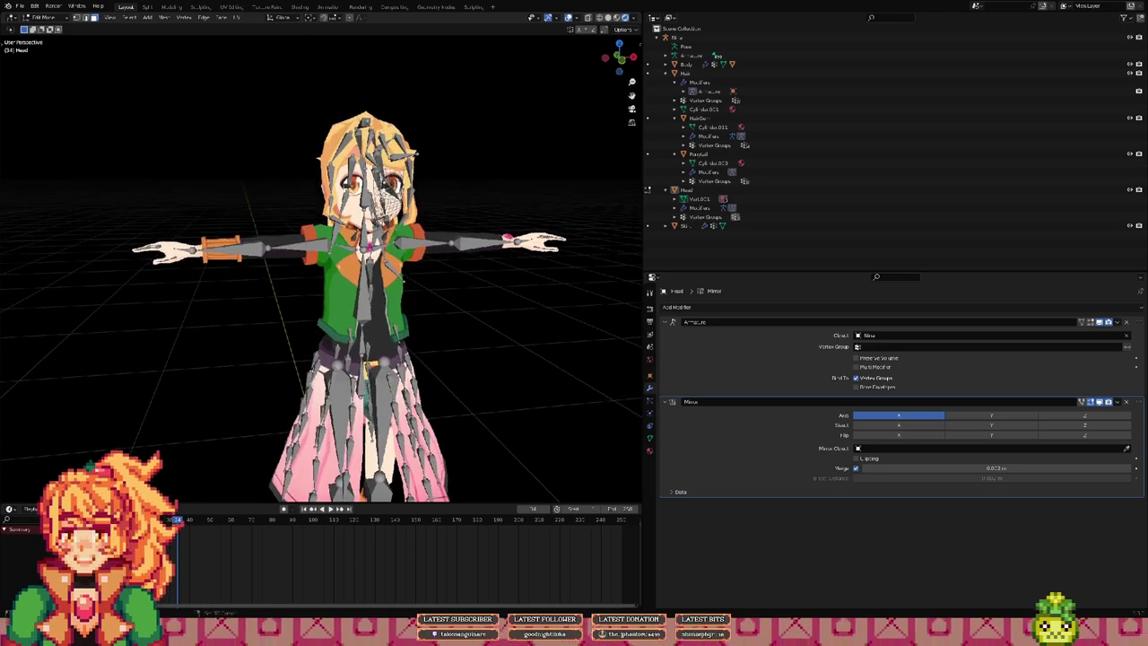
# Step: Examine the hair, eye, head and neck bones up close around the face from several angles
pyautogui.scroll(5, 323, 269)
pyautogui.moveTo(328, 269); pyautogui.dragTo(274, 271, button='middle')
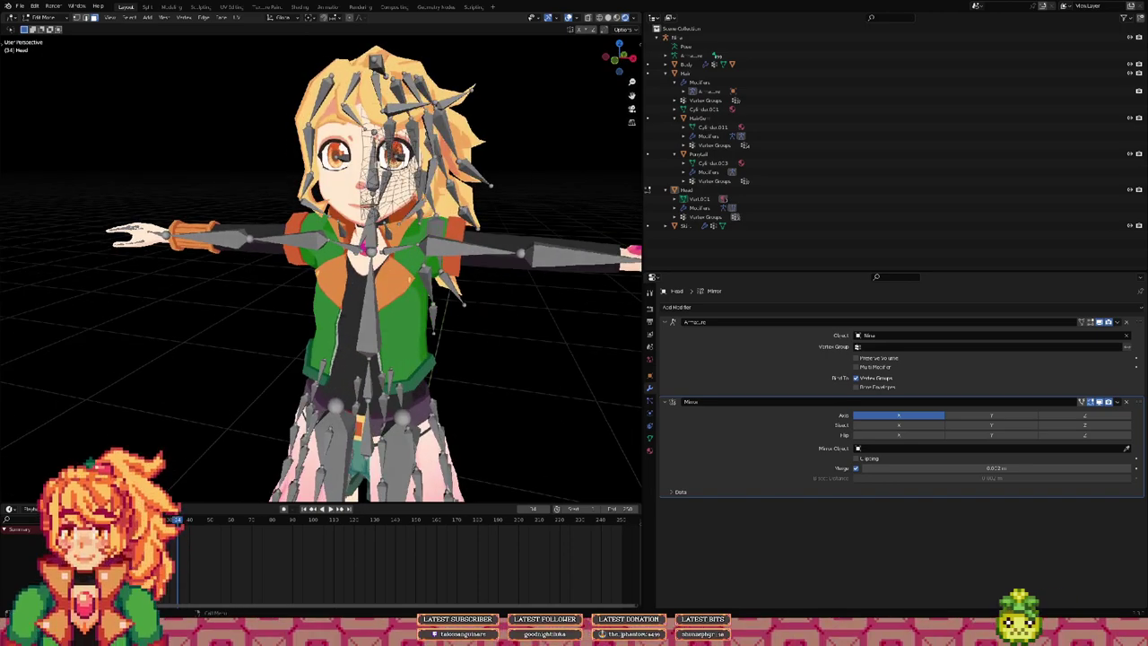
pyautogui.keyDown('shift'); pyautogui.moveTo(359, 215); pyautogui.dragTo(224, 298, button='middle'); pyautogui.keyUp('shift')
pyautogui.scroll(4, 251, 298)
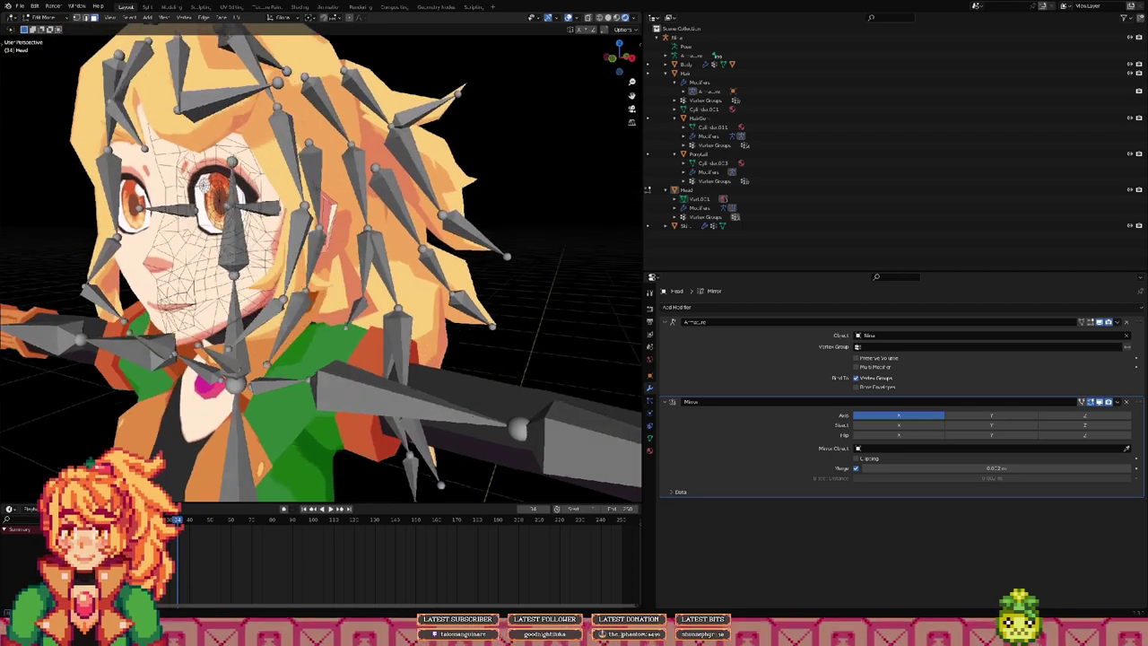
pyautogui.moveTo(305, 251); pyautogui.dragTo(354, 251, button='middle')
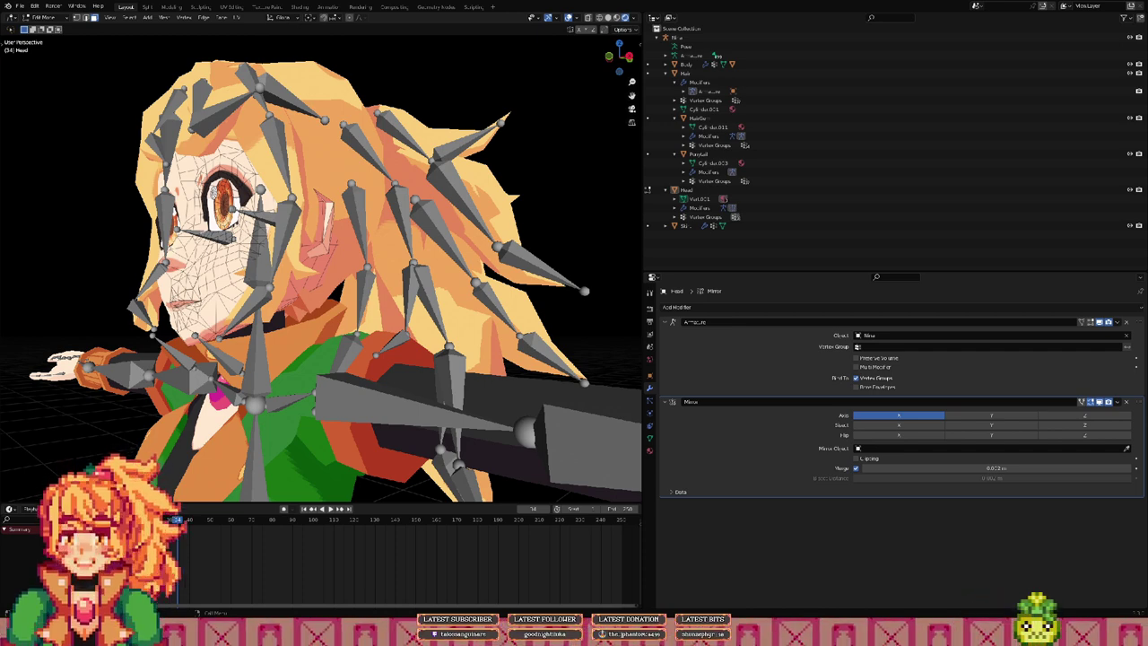
pyautogui.moveTo(395, 305); pyautogui.dragTo(412, 304, button='middle')
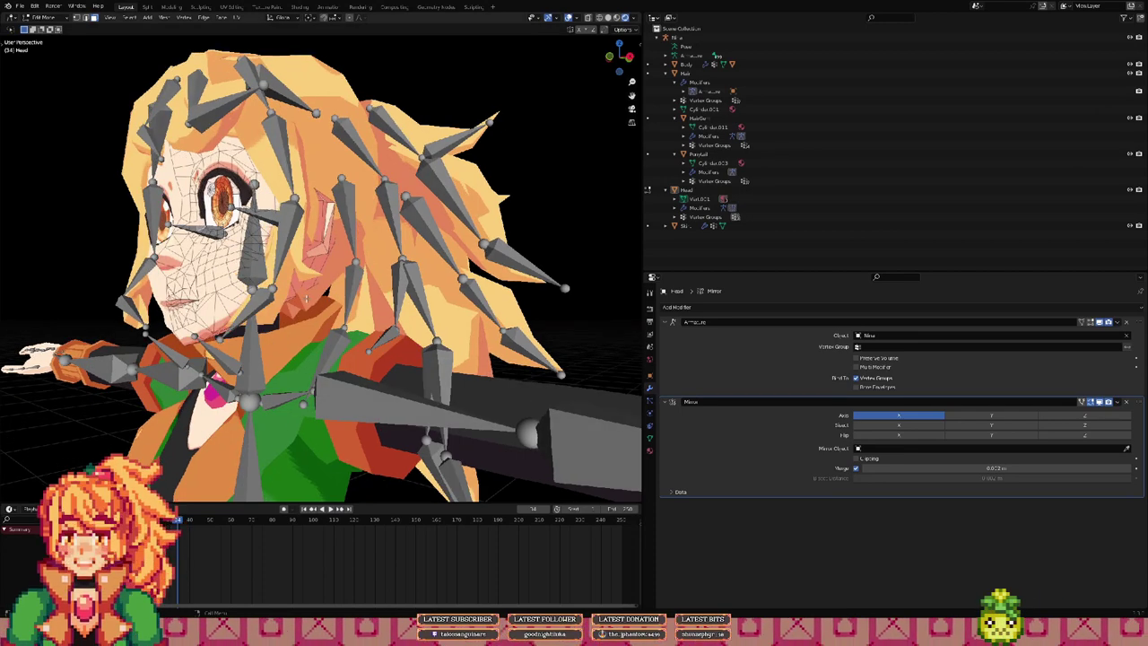
pyautogui.moveTo(286, 333); pyautogui.dragTo(397, 328, button='middle')
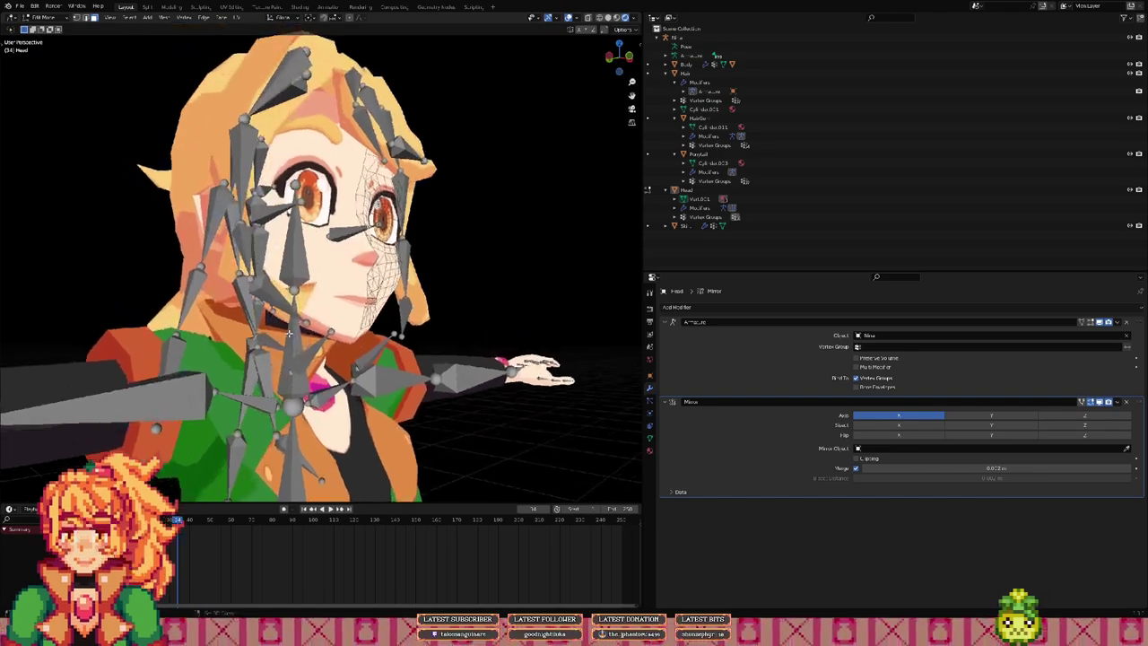
pyautogui.scroll(3, 301, 318)
pyautogui.moveTo(300, 317); pyautogui.dragTo(269, 332, button='middle')
pyautogui.scroll(10, 272, 341)
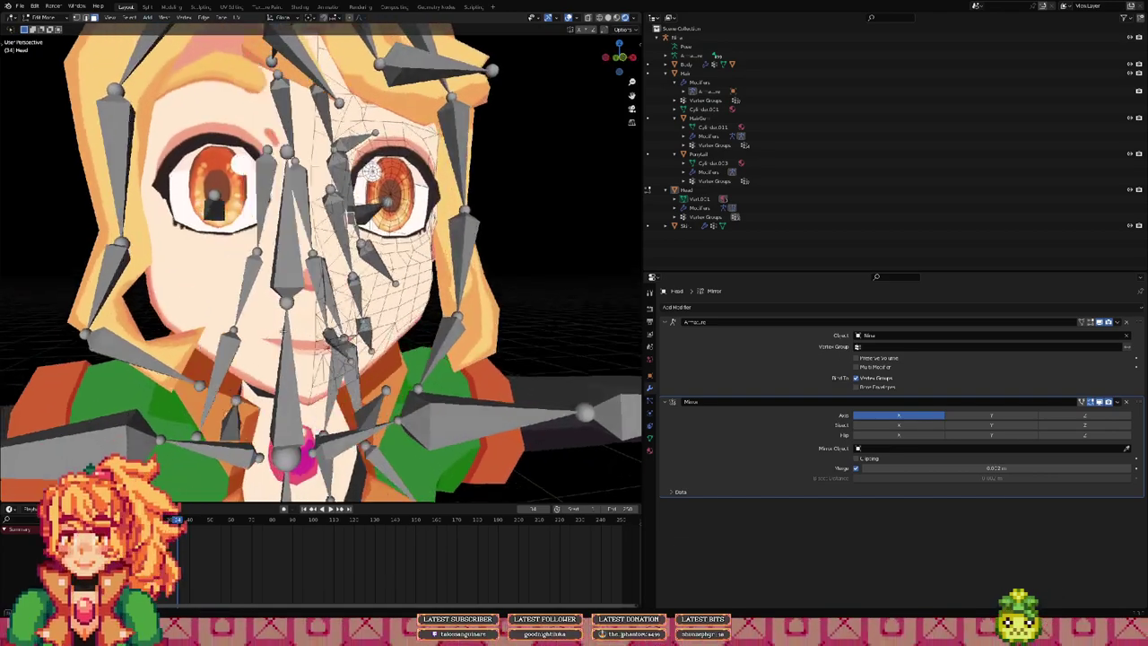
pyautogui.moveTo(264, 348); pyautogui.dragTo(493, 154, button='middle')
pyautogui.scroll(4, 337, 306)
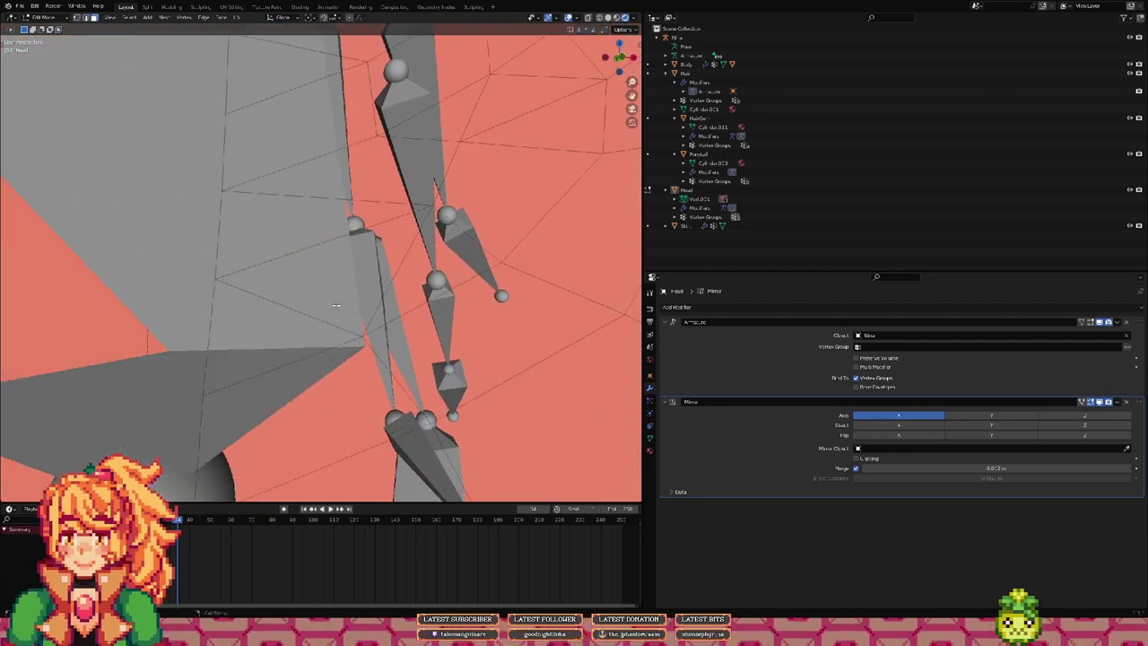
pyautogui.scroll(-12, 280, 358)
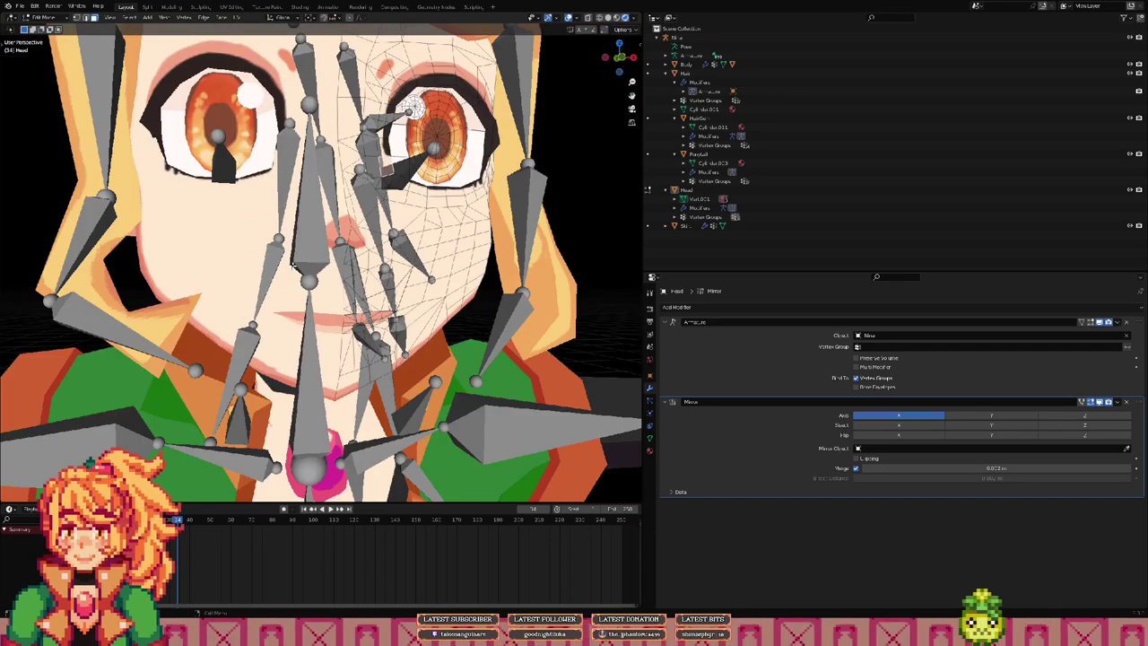
pyautogui.press('KP_5')
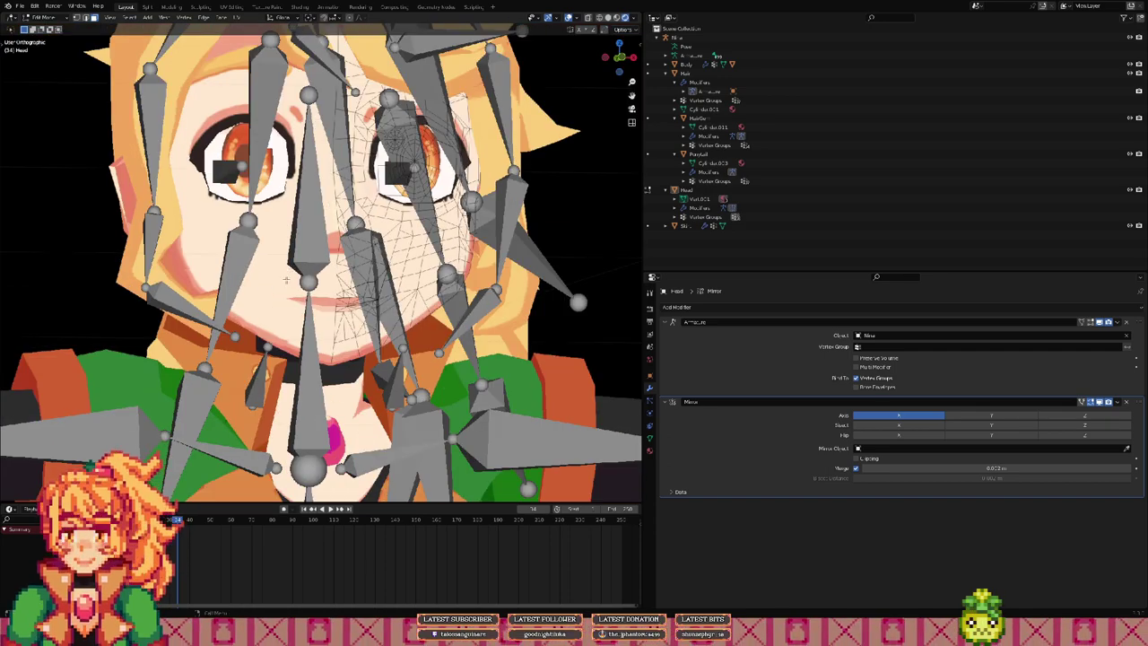
pyautogui.scroll(10, 286, 280)
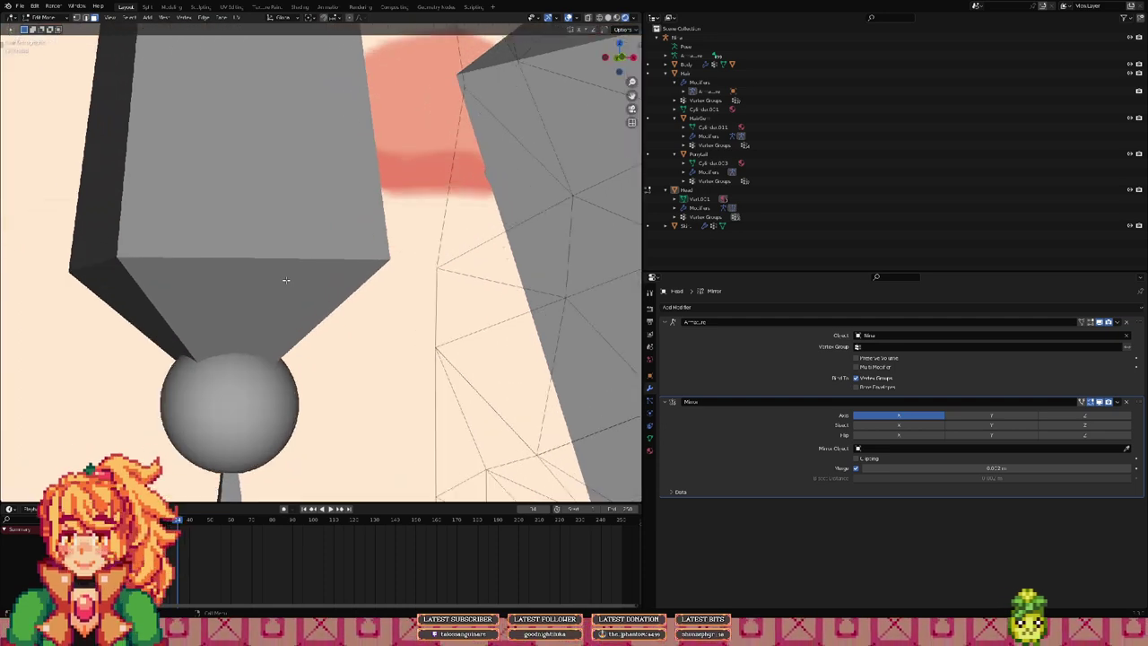
pyautogui.scroll(10, 286, 280)
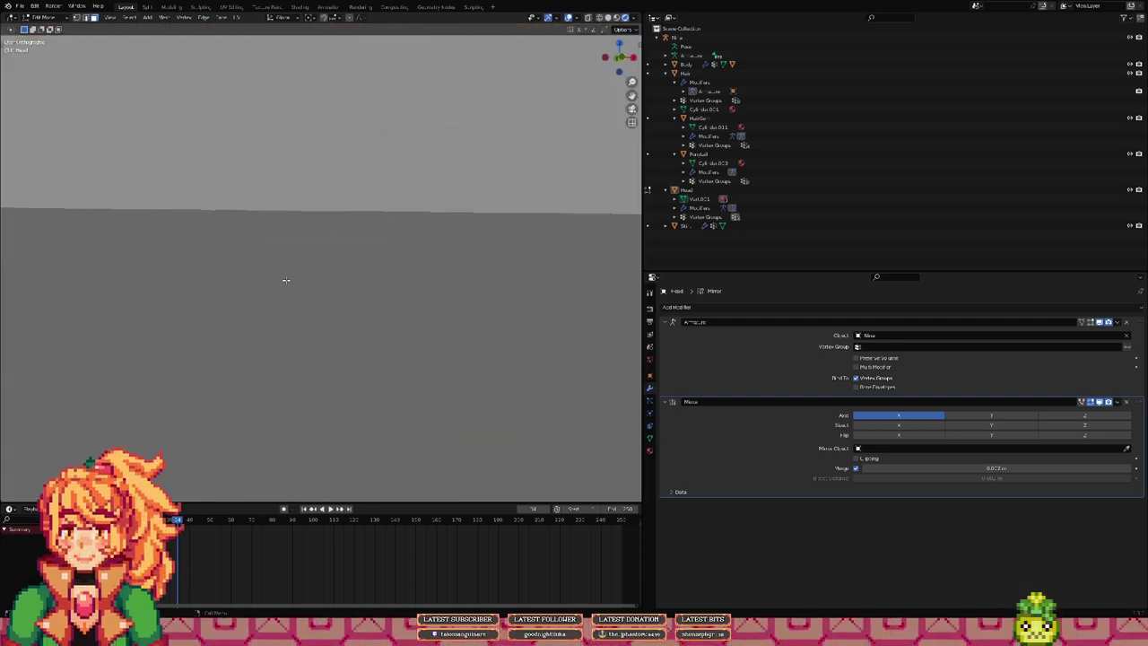
# Step: Hide the character's armature again in the viewport
pyautogui.click(1130, 38)
pyautogui.moveTo(473, 289); pyautogui.dragTo(368, 331, button='middle')
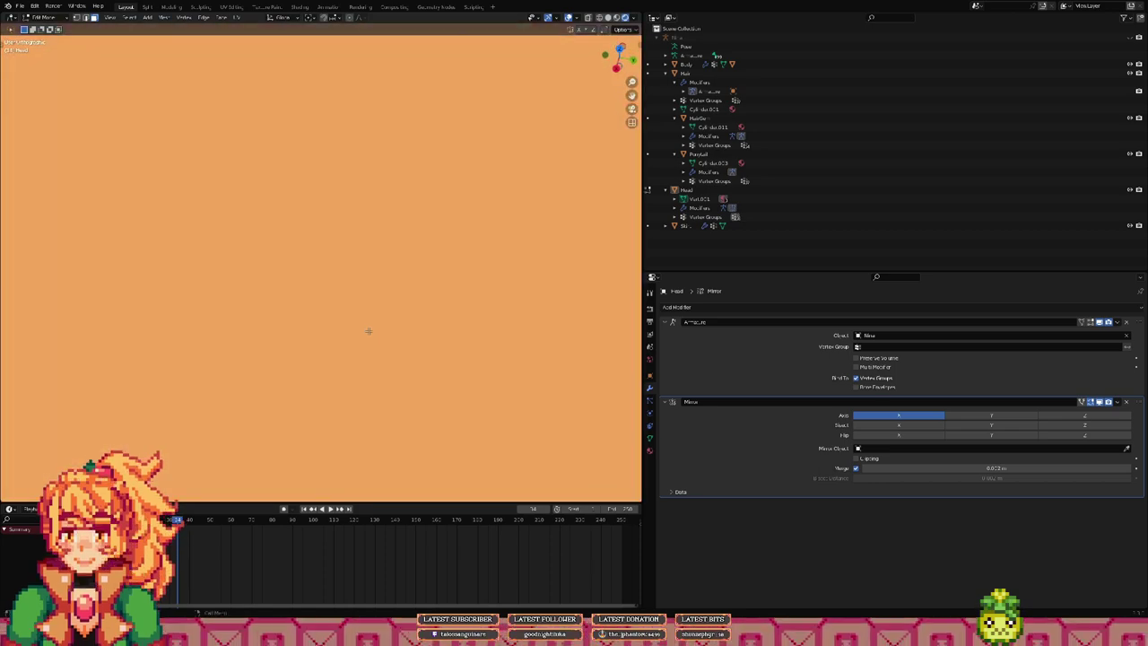
# Step: Examine the character's head and face mesh from several angles and from straight ahead
pyautogui.scroll(-9, 383, 315)
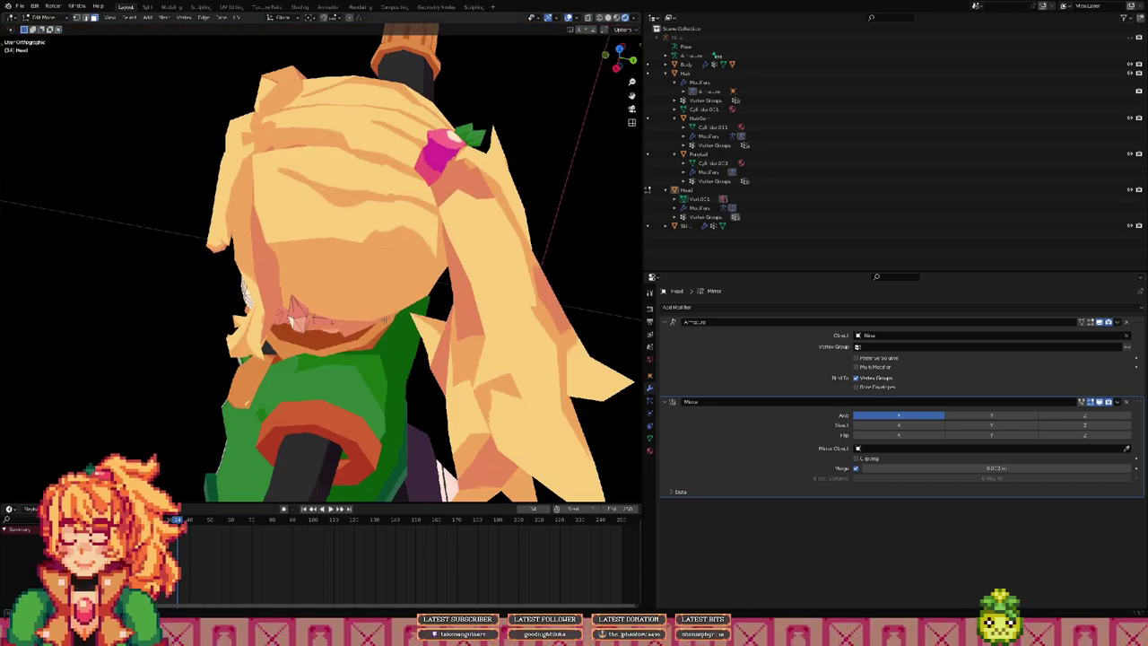
pyautogui.moveTo(269, 352); pyautogui.dragTo(373, 289, button='middle')
pyautogui.scroll(-1, 368, 289)
pyautogui.moveTo(318, 314); pyautogui.dragTo(203, 366, button='middle')
pyautogui.scroll(5, 324, 290)
pyautogui.scroll(2, 310, 324)
pyautogui.scroll(-4, 337, 329)
pyautogui.keyDown('shift'); pyautogui.moveTo(337, 329); pyautogui.dragTo(304, 309, button='middle'); pyautogui.keyUp('shift')
pyautogui.scroll(-1, 304, 310)
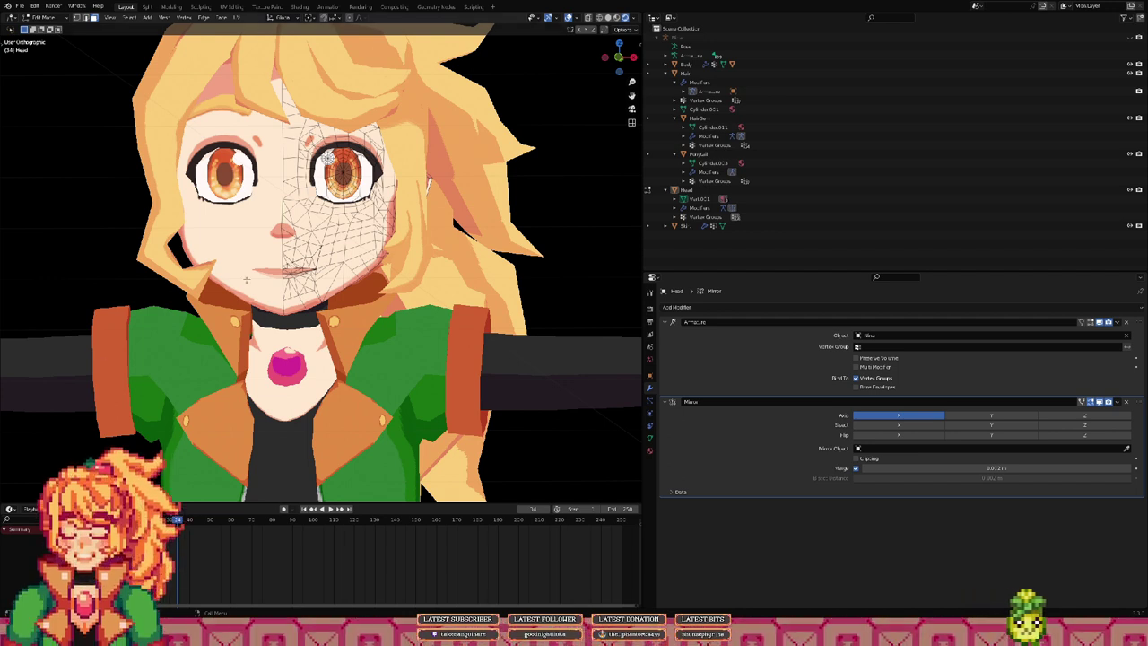
pyautogui.moveTo(328, 157); pyautogui.dragTo(350, 165, button='middle')
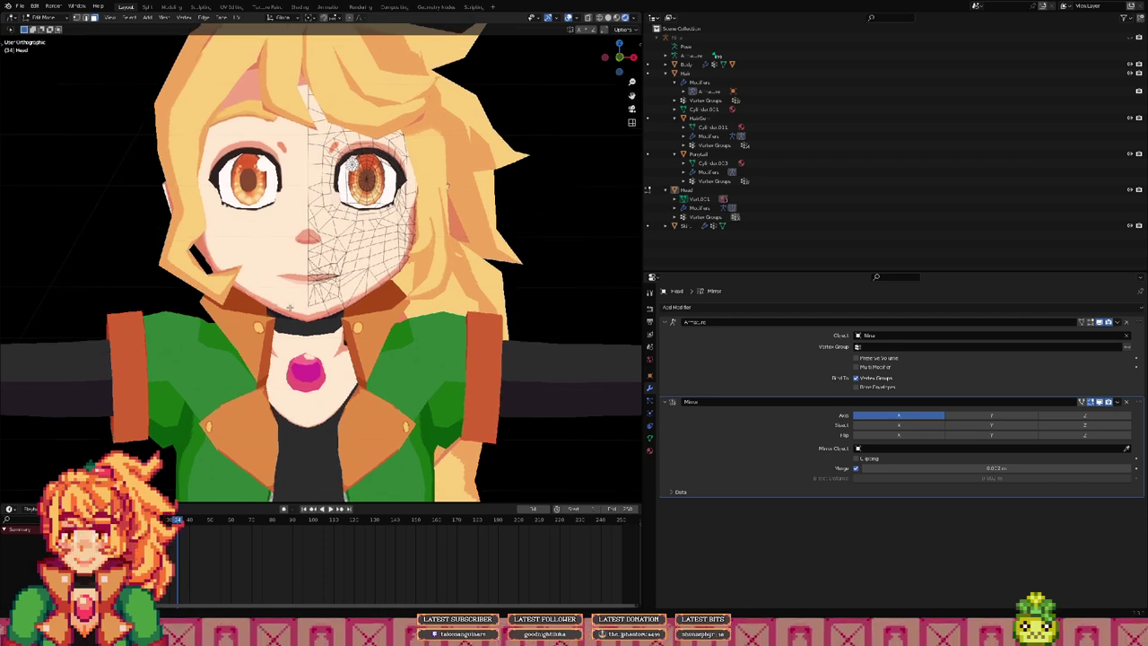
pyautogui.keyDown('shift'); pyautogui.moveTo(232, 265); pyautogui.dragTo(255, 283, button='middle'); pyautogui.keyUp('shift')
pyautogui.press('KP_1')
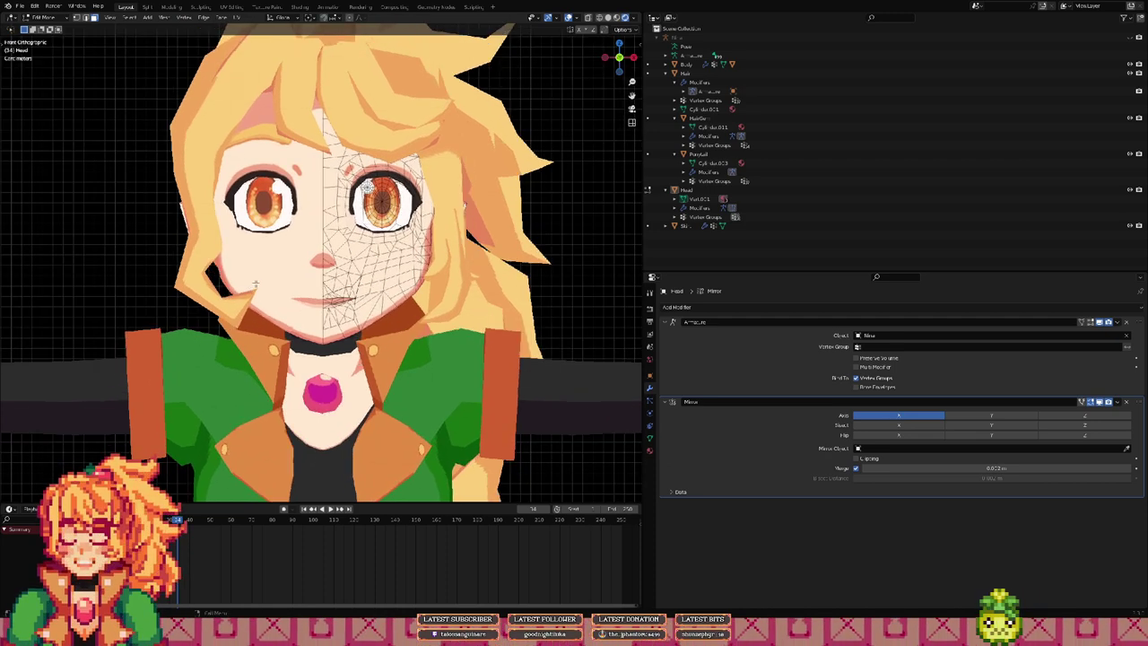
pyautogui.scroll(2, 321, 263)
pyautogui.keyDown('shift'); pyautogui.moveTo(352, 189); pyautogui.dragTo(355, 284, button='middle'); pyautogui.keyUp('shift')
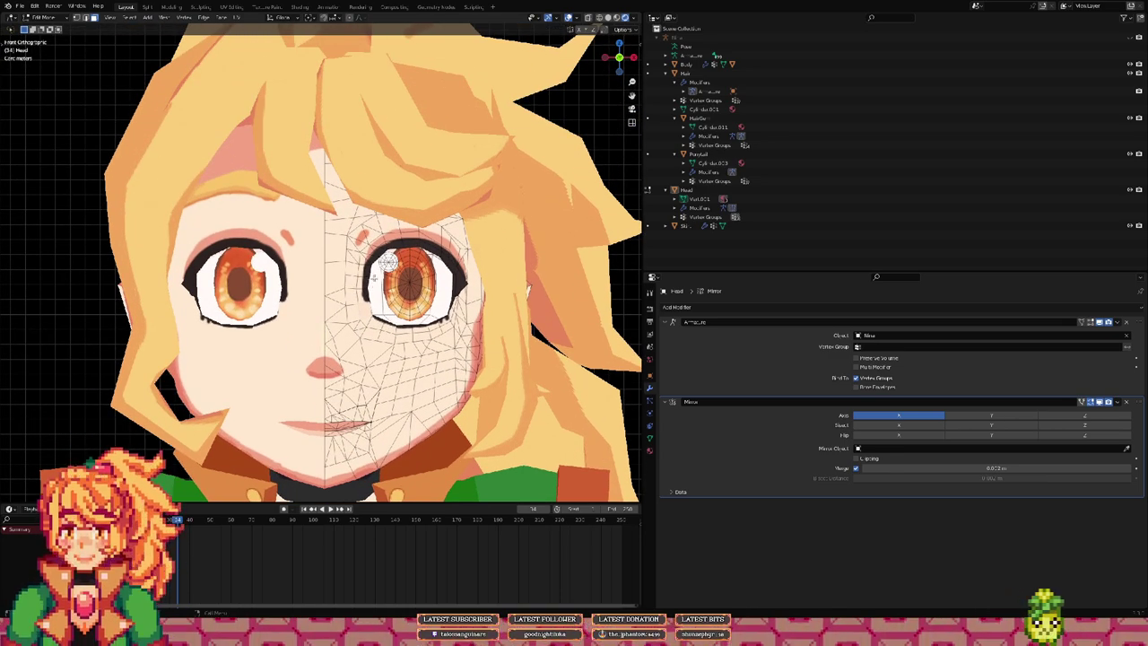
# Step: Examine the face topology between the eyes and around the inner eye corner up close
pyautogui.scroll(8, 372, 264)
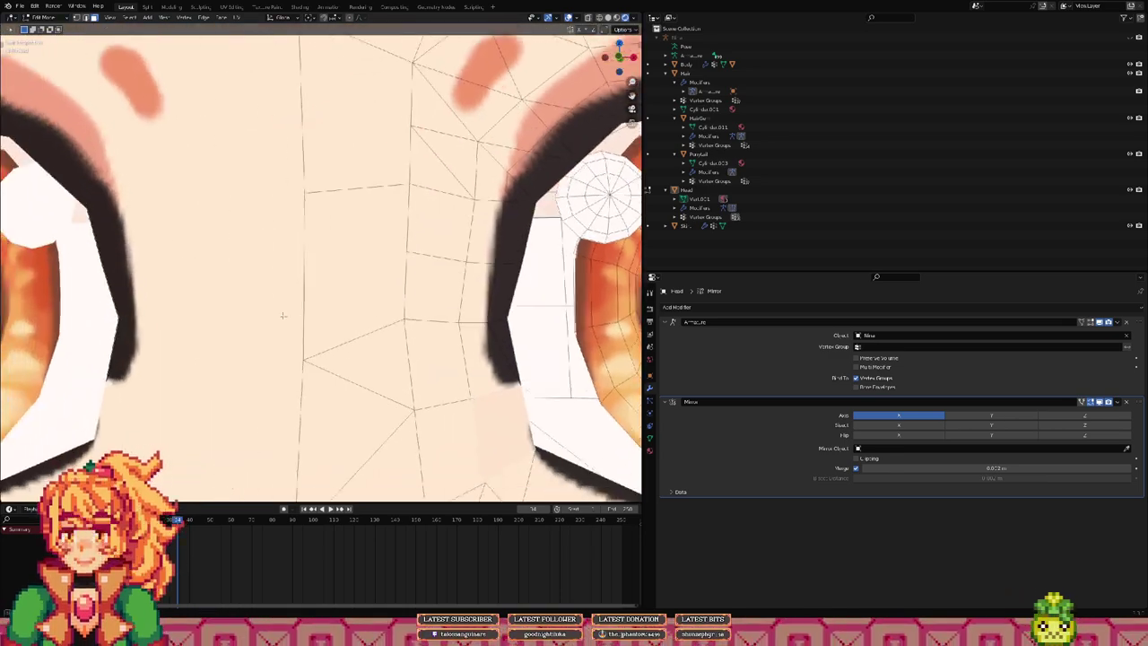
pyautogui.keyDown('shift'); pyautogui.moveTo(283, 316); pyautogui.dragTo(372, 236, button='middle'); pyautogui.keyUp('shift')
pyautogui.keyDown('shift'); pyautogui.moveTo(290, 287); pyautogui.dragTo(386, 275, button='middle'); pyautogui.keyUp('shift')
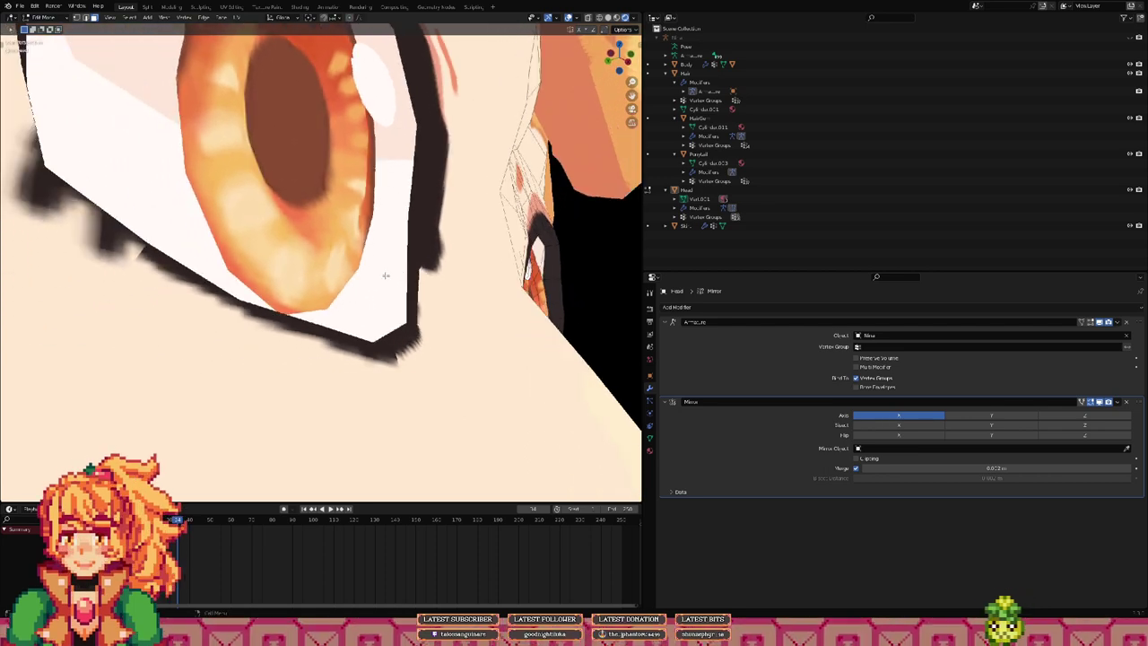
pyautogui.moveTo(442, 233); pyautogui.dragTo(402, 251, button='middle')
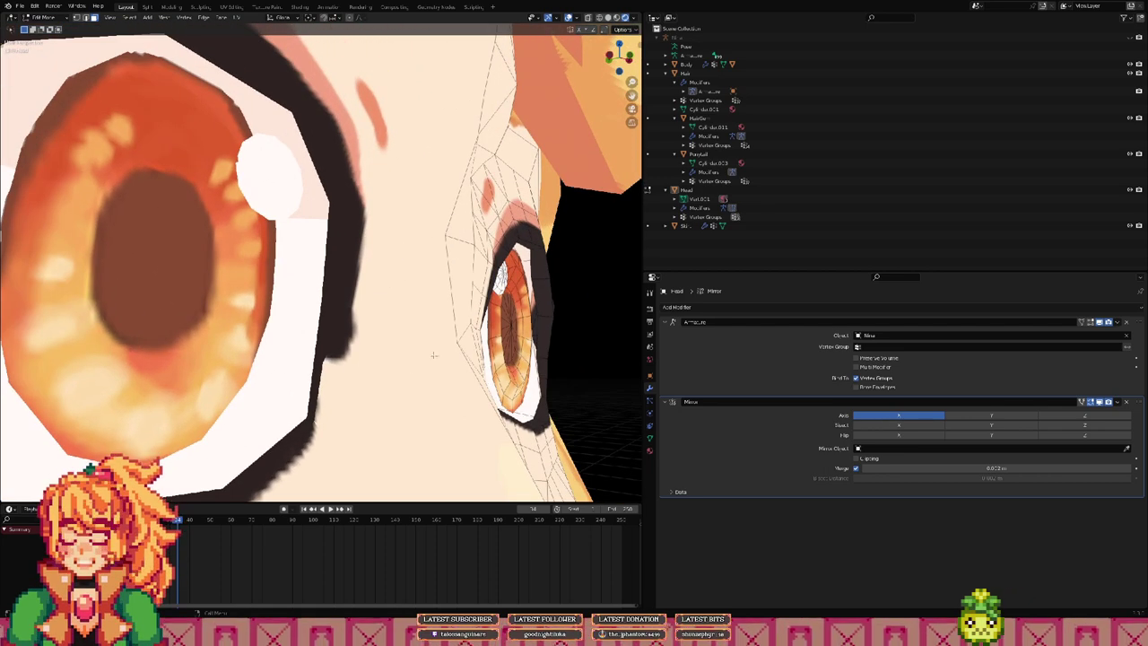
pyautogui.moveTo(403, 313); pyautogui.dragTo(212, 251, button='middle')
pyautogui.moveTo(148, 236); pyautogui.dragTo(229, 233, button='middle')
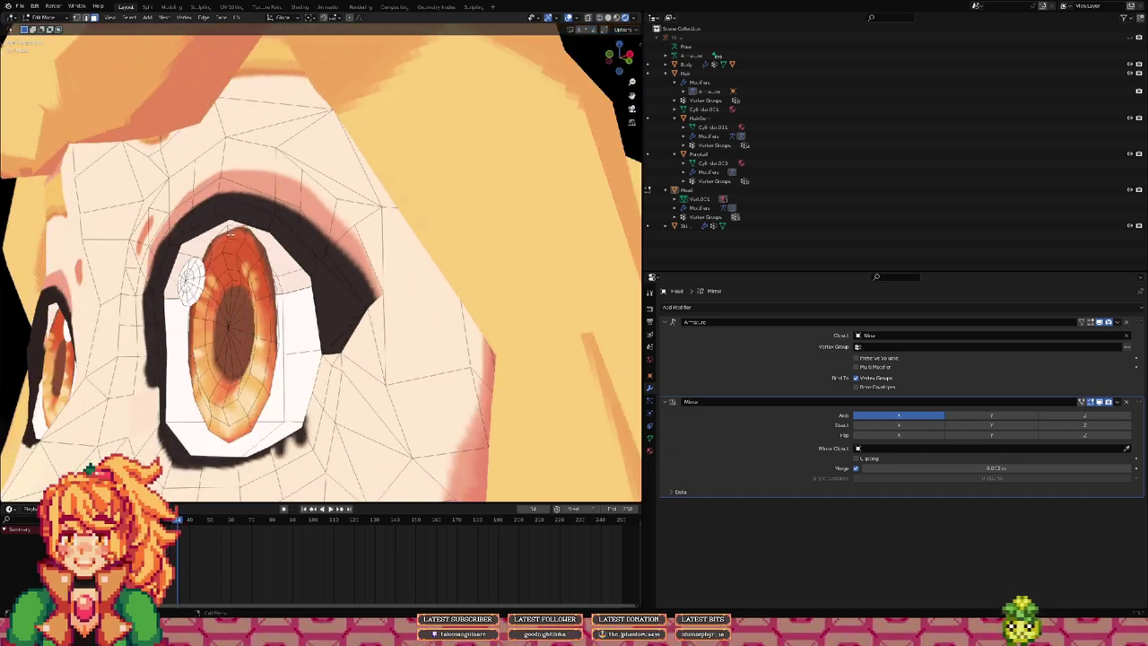
# Step: Hide the Hair object to expose the forehead and eyebrows of the head mesh
pyautogui.keyDown('shift'); pyautogui.moveTo(232, 188); pyautogui.dragTo(329, 292, button='middle'); pyautogui.keyUp('shift')
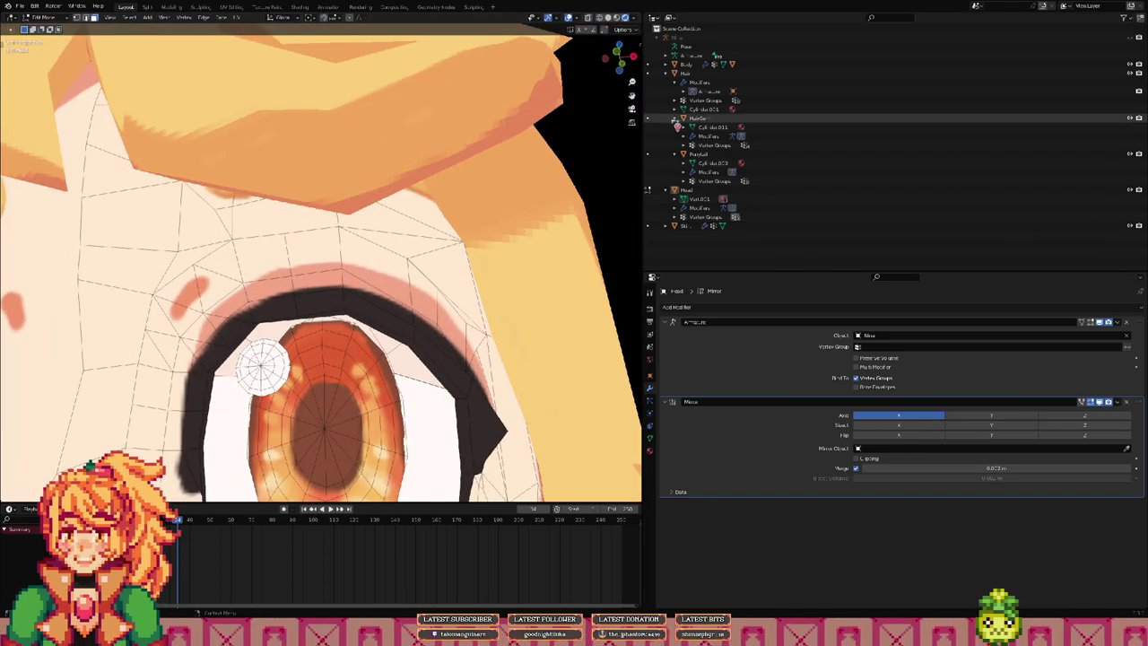
pyautogui.click(1129, 74)
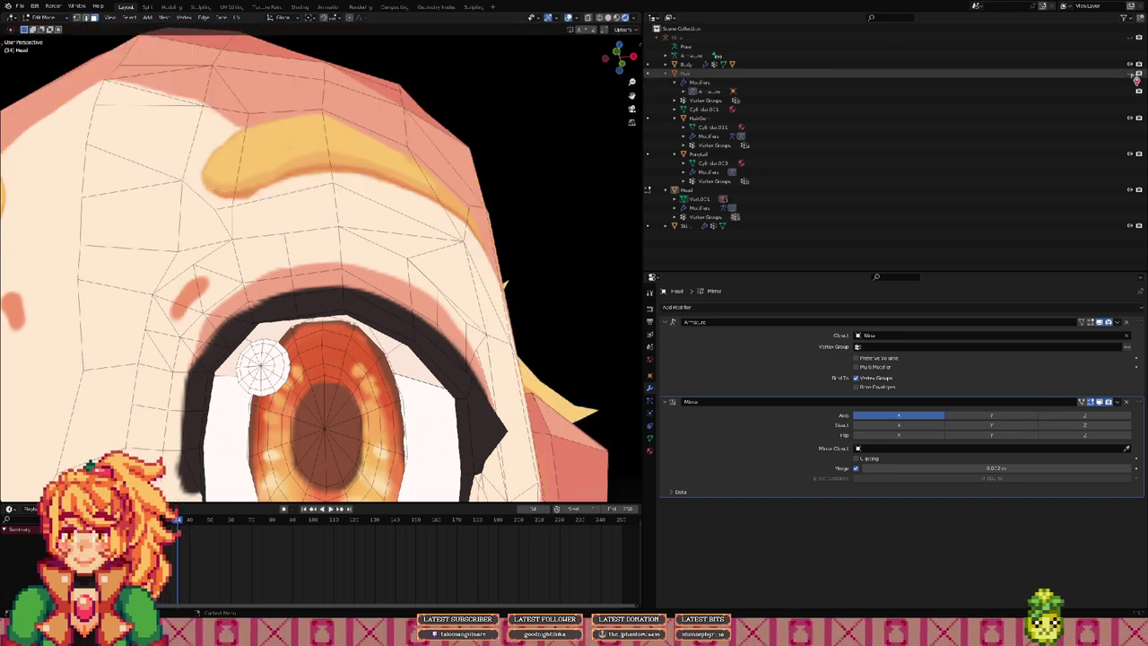
pyautogui.moveTo(568, 202); pyautogui.dragTo(426, 264, button='middle')
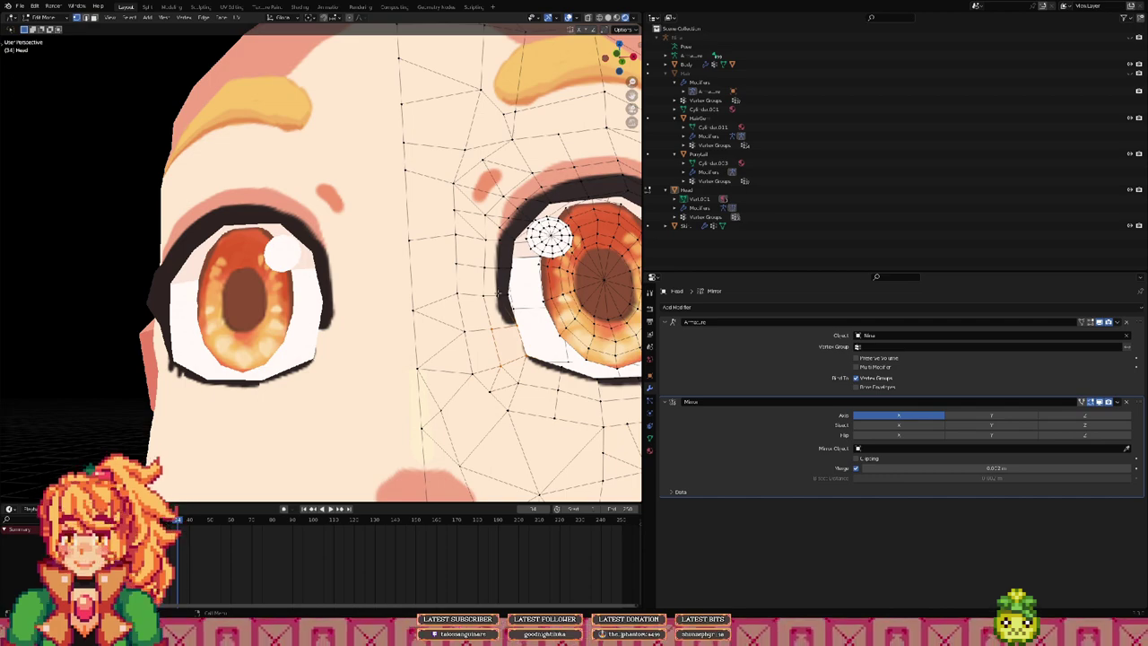
# Step: In wireframe display, merge the first overlapping vertices in the edge column beside the nose bridge at their center
pyautogui.moveTo(499, 293)
pyautogui.keyDown('shift'); pyautogui.mouseDown(button='middle')
pyautogui.moveTo(446, 255)
pyautogui.moveTo(385, 262)
pyautogui.moveTo(277, 222)
pyautogui.moveTo(302, 227)
pyautogui.moveTo(299, 245)
pyautogui.moveTo(339, 217)
pyautogui.mouseUp(button='middle'); pyautogui.keyUp('shift')
pyautogui.scroll(3, 445, 254)
pyautogui.click(289, 249)
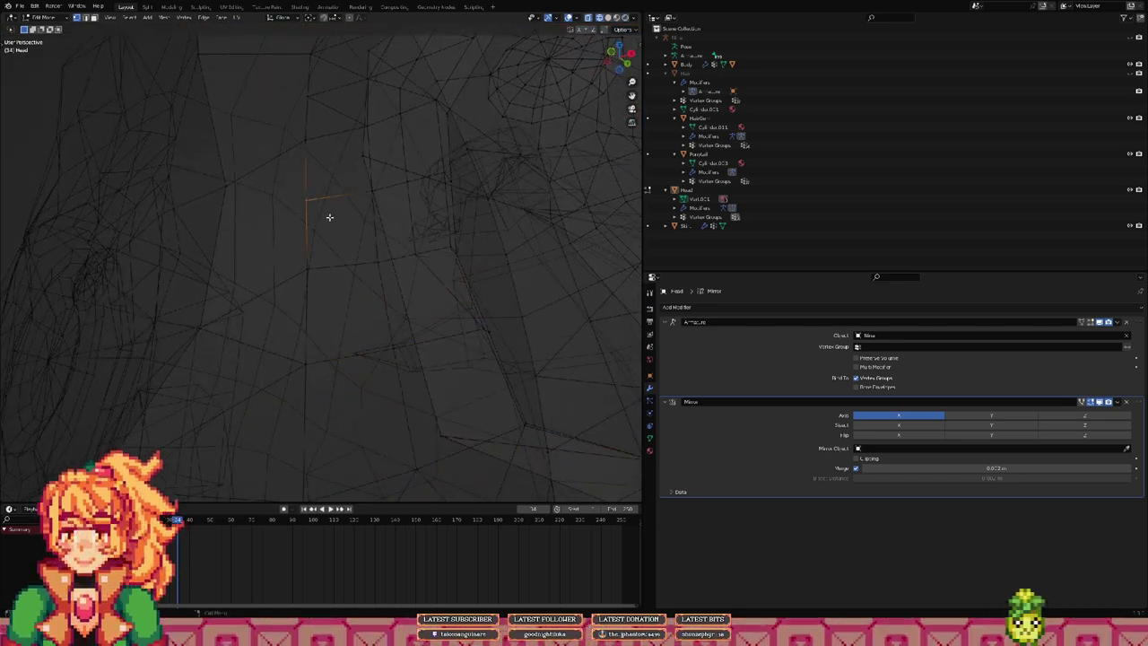
pyautogui.press('m')
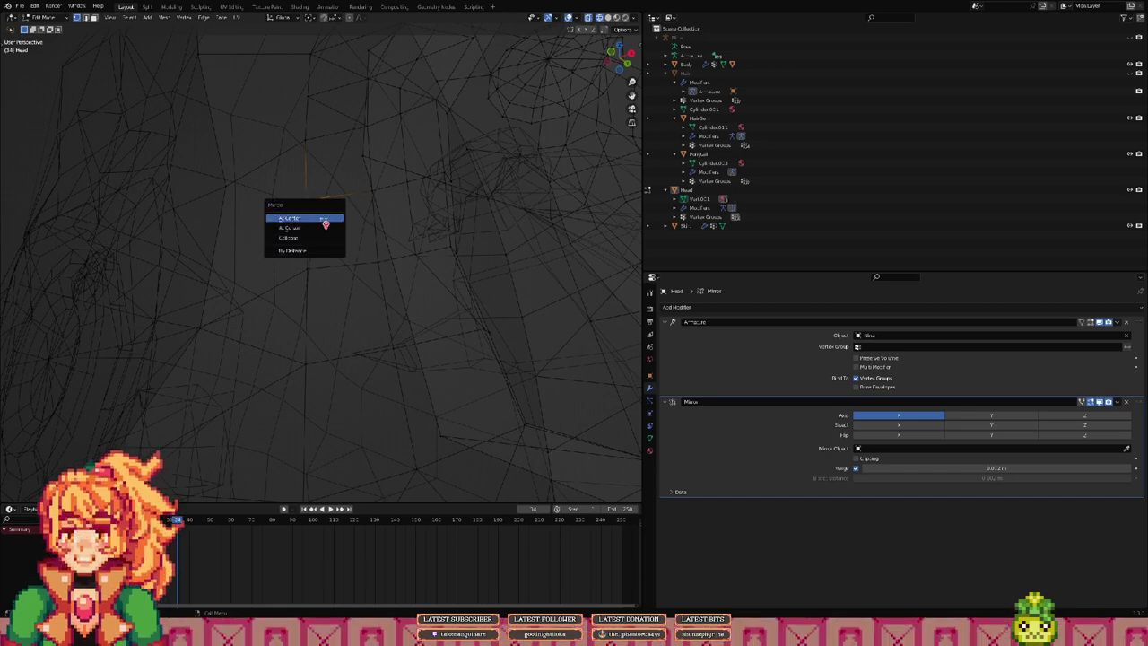
pyautogui.click(324, 218)
pyautogui.moveTo(346, 223); pyautogui.dragTo(310, 123, button='middle')
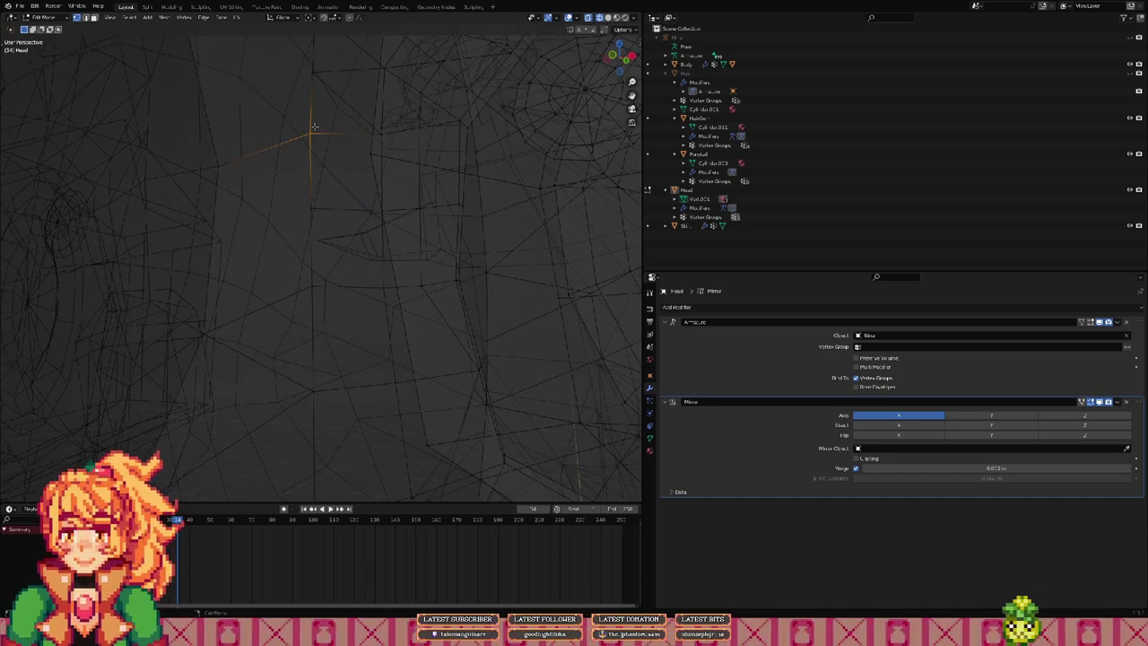
pyautogui.press('m')
pyautogui.click(311, 147)
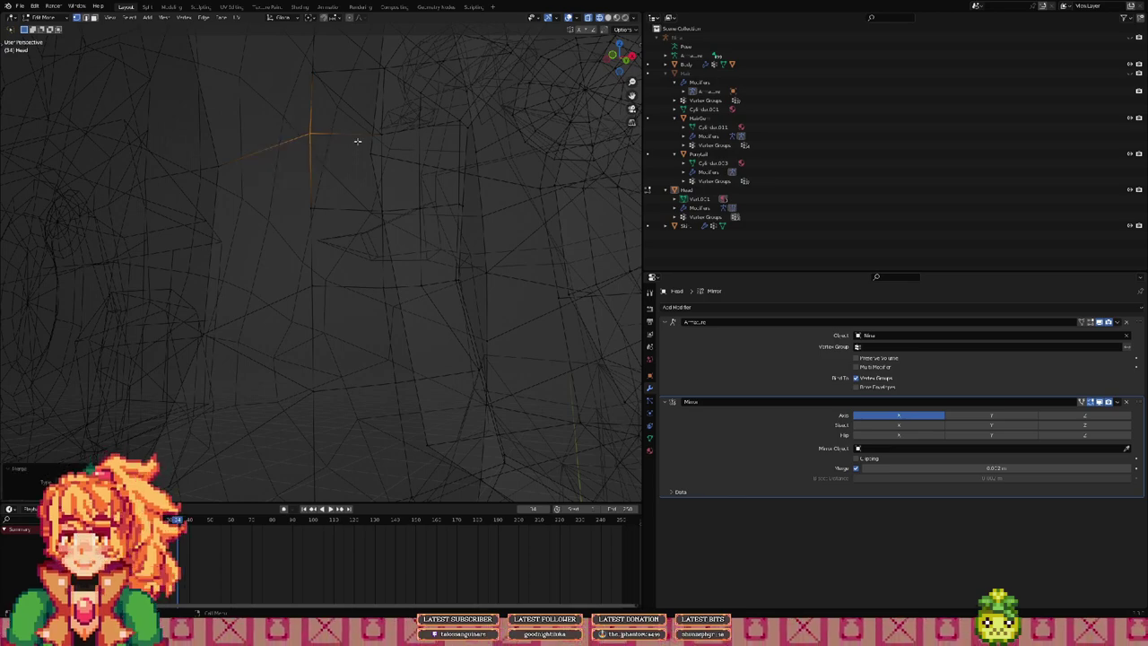
# Step: Merge the next overlapping vertices between the nose bridge and the inner eye corner at their center
pyautogui.moveTo(356, 141); pyautogui.dragTo(472, 193, button='middle')
pyautogui.press('m')
pyautogui.click(466, 195)
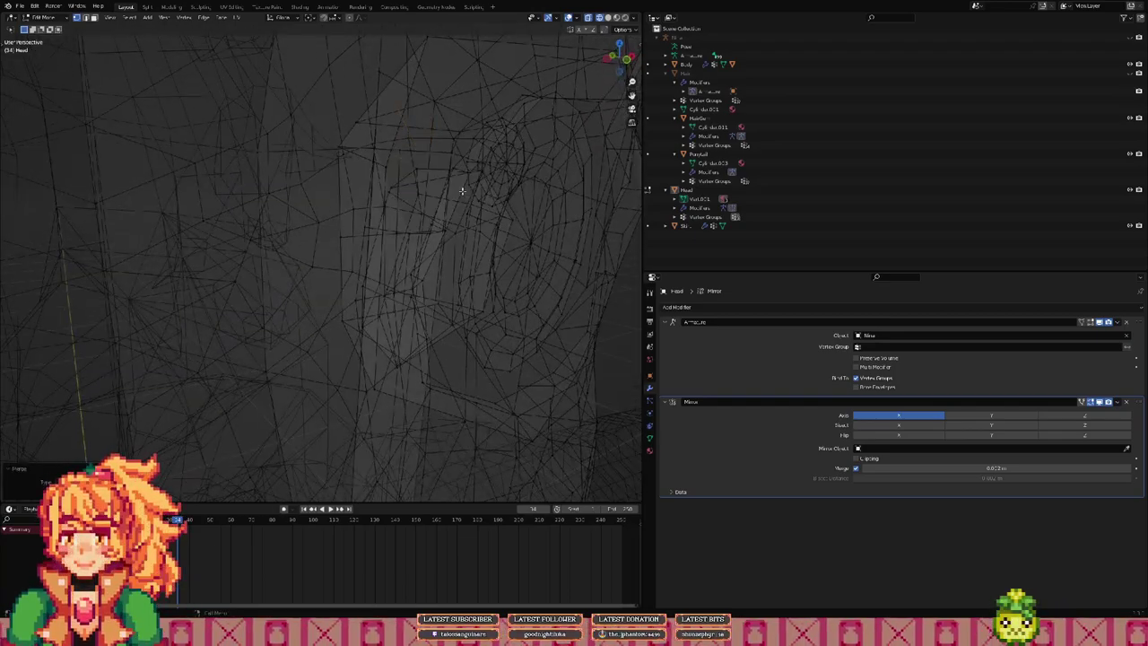
pyautogui.press('m')
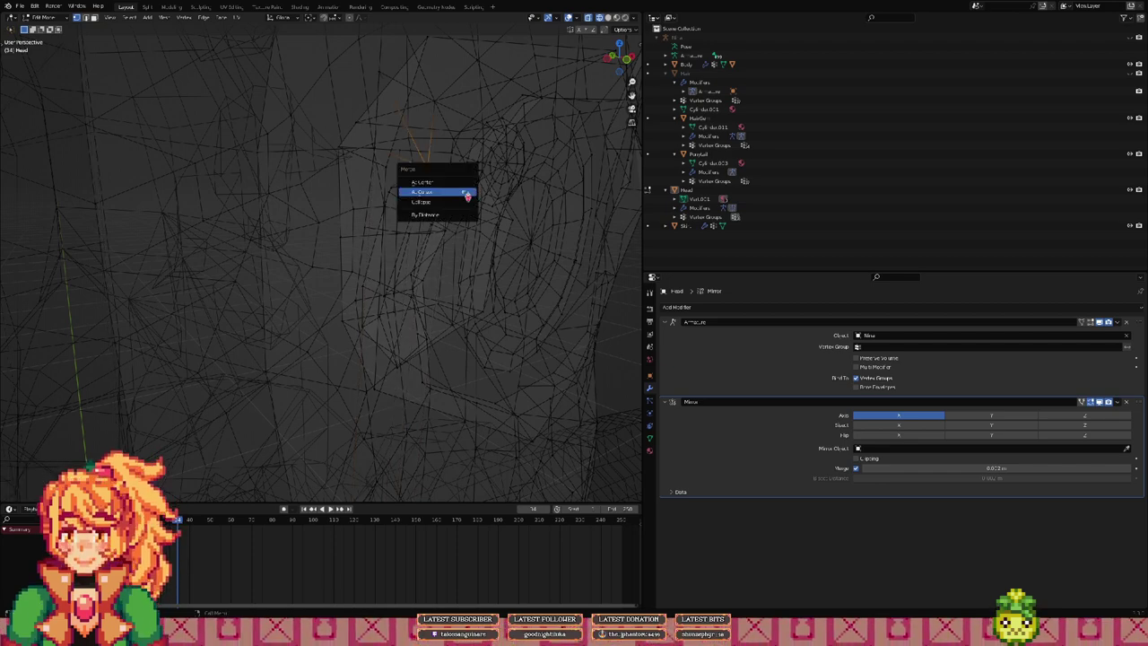
pyautogui.click(467, 185)
pyautogui.moveTo(465, 189); pyautogui.dragTo(414, 213, button='middle')
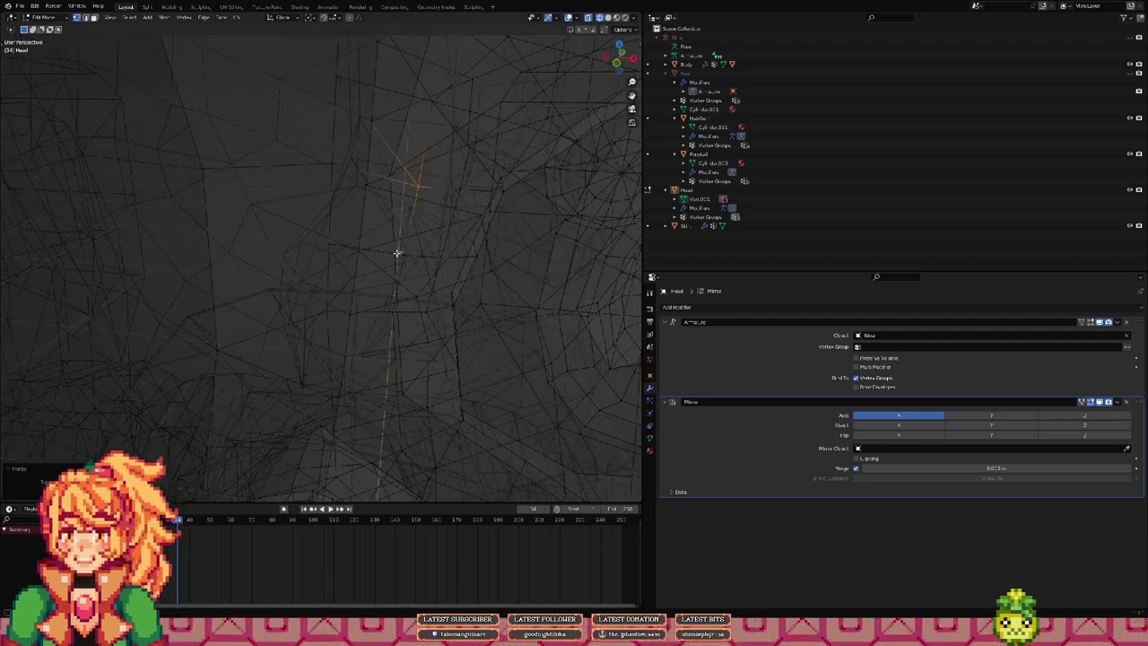
pyautogui.press('m')
pyautogui.click(422, 260)
# Step: Merge the overlapping vertices at four points in the two lower rows beside the nose bridge at their center
pyautogui.moveTo(422, 266); pyautogui.dragTo(366, 298, button='middle')
pyautogui.press('m')
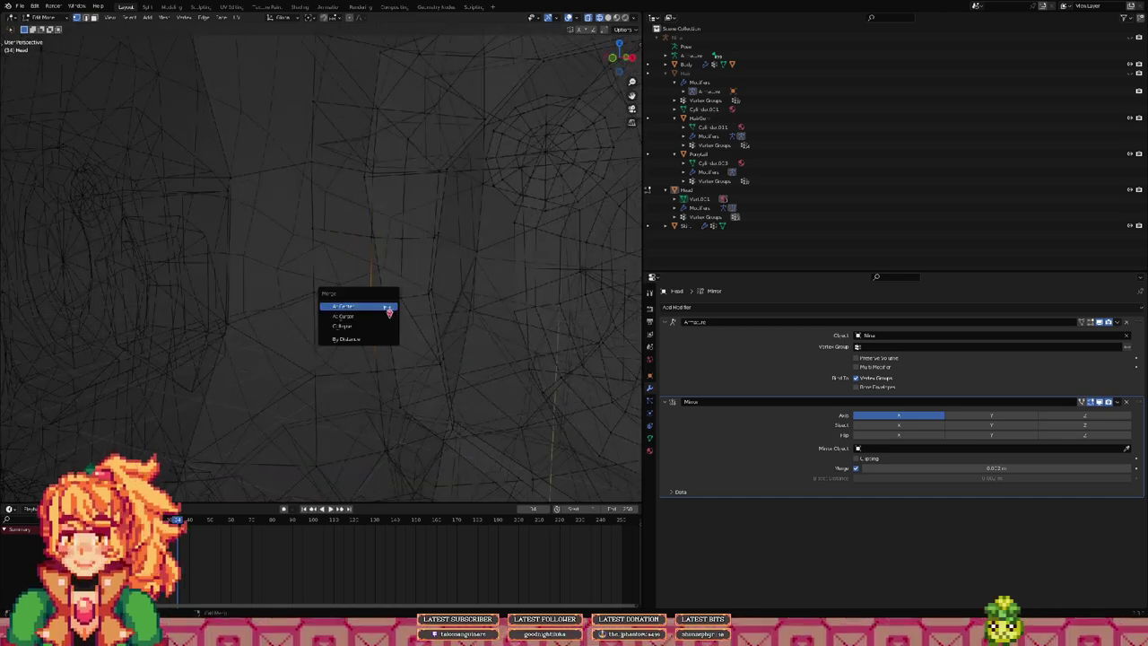
pyautogui.click(380, 305)
pyautogui.press('m')
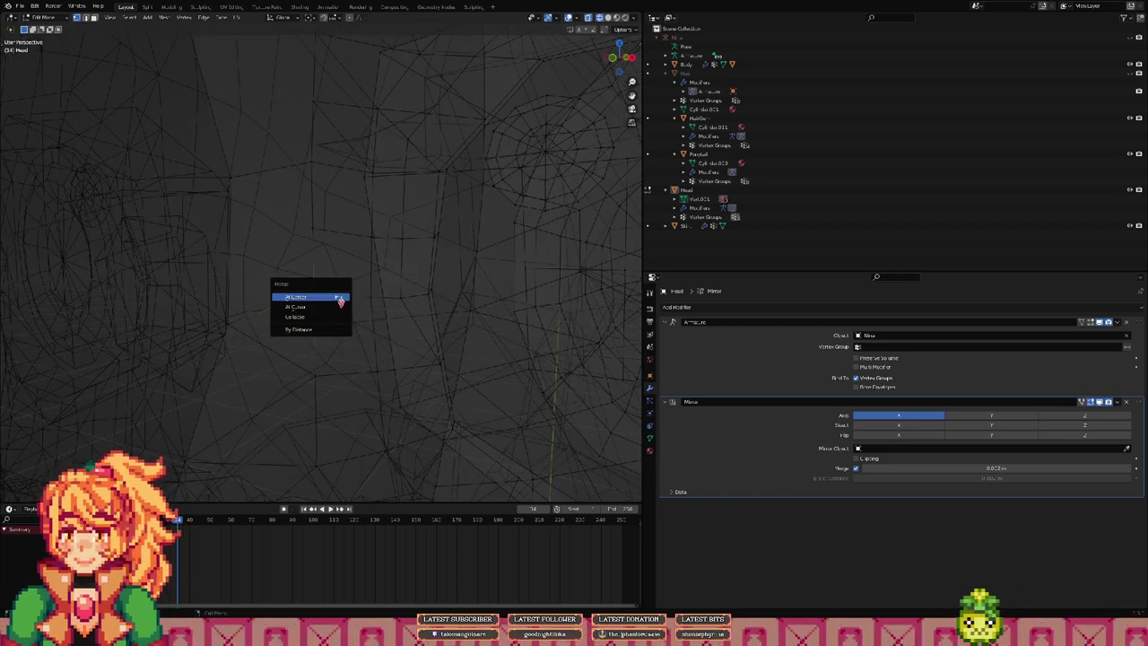
pyautogui.click(336, 299)
pyautogui.press('m')
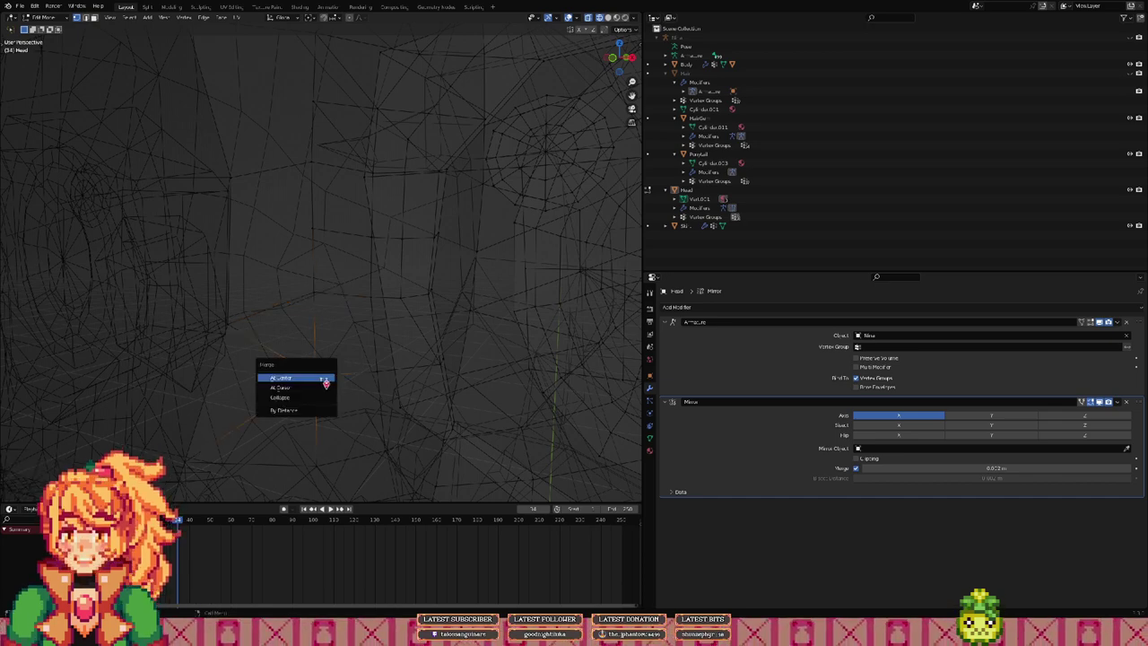
pyautogui.click(325, 378)
pyautogui.press('m')
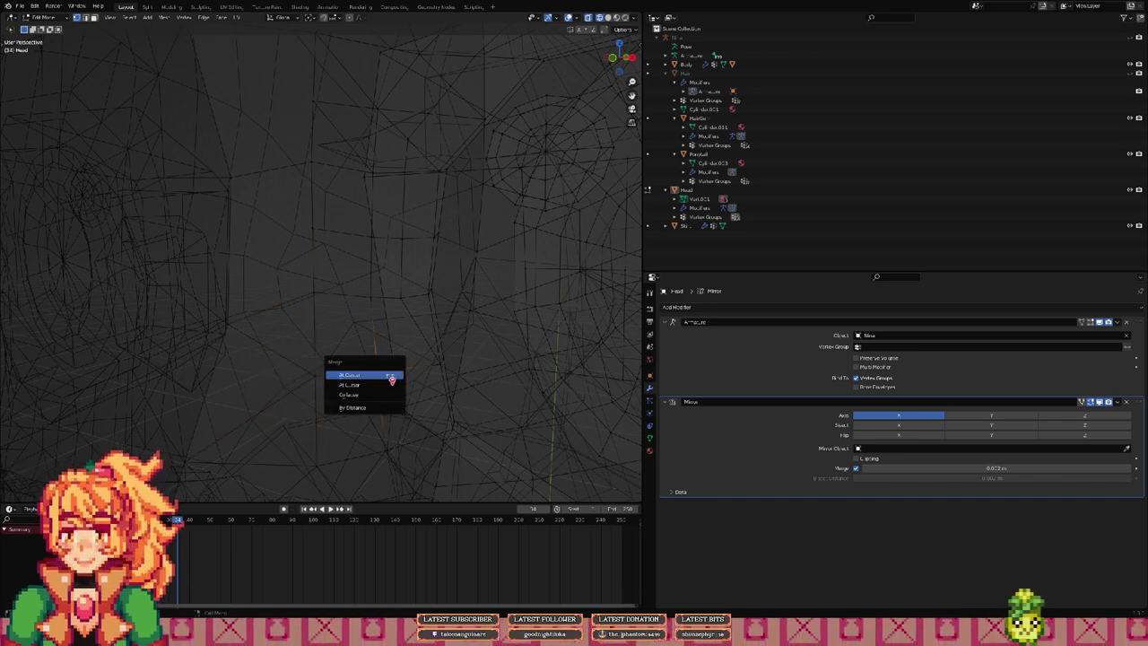
pyautogui.click(384, 375)
# Step: Merge the overlapping vertices on the eye side of the lower row and at both points of the row above
pyautogui.moveTo(384, 375); pyautogui.dragTo(406, 364, button='middle')
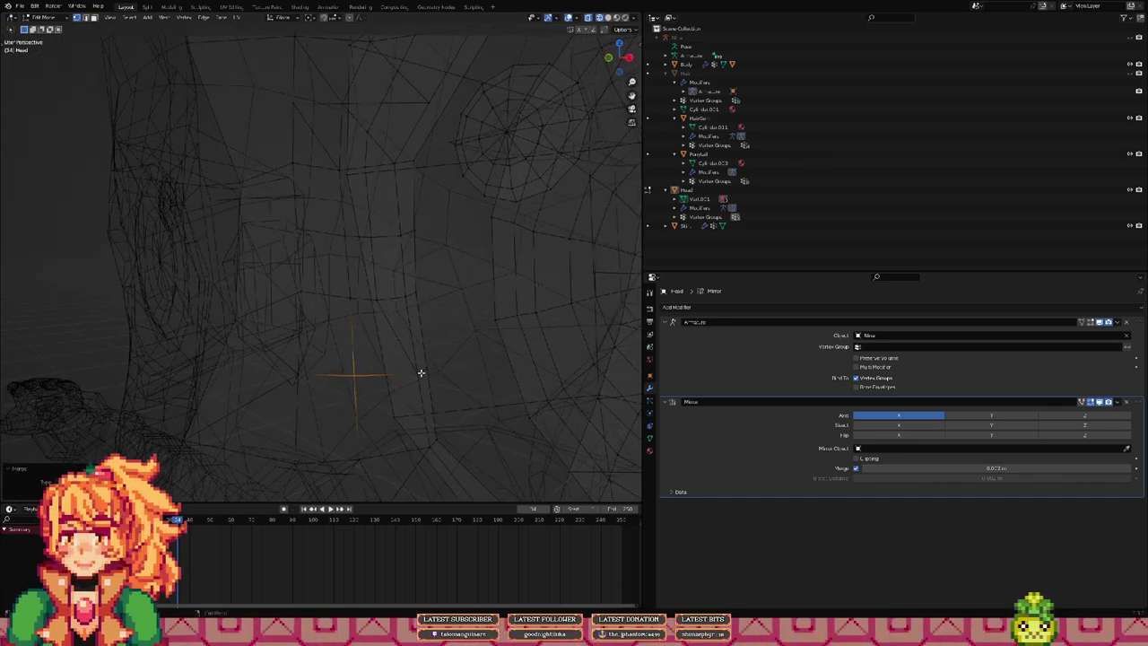
pyautogui.press('m')
pyautogui.click(408, 379)
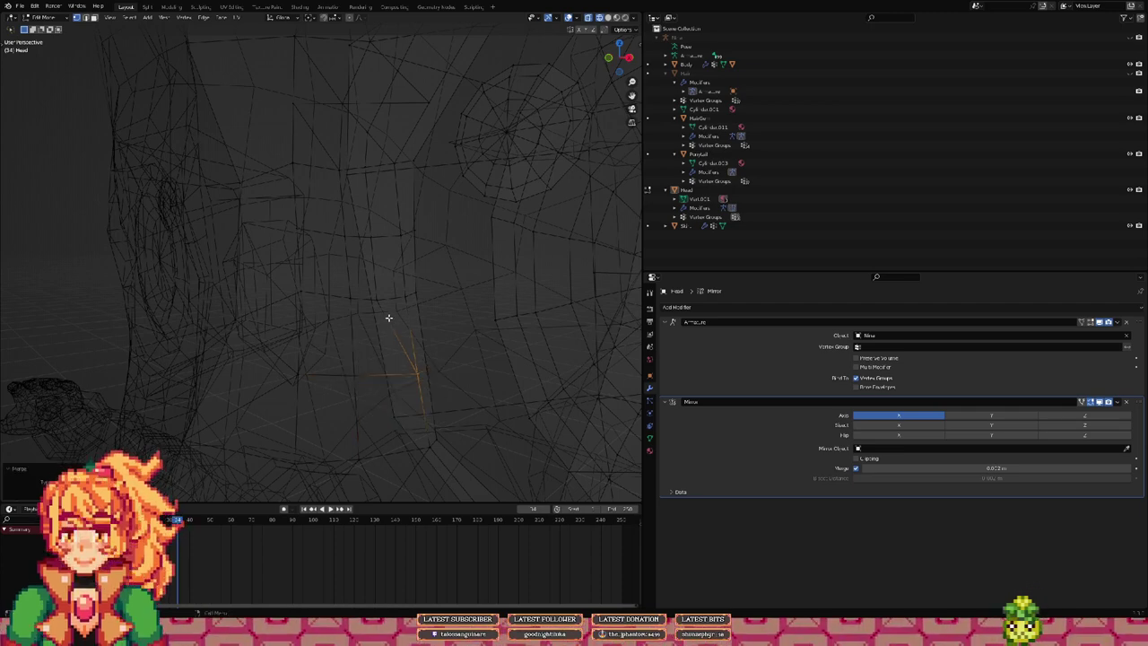
pyautogui.press('m')
pyautogui.click(382, 307)
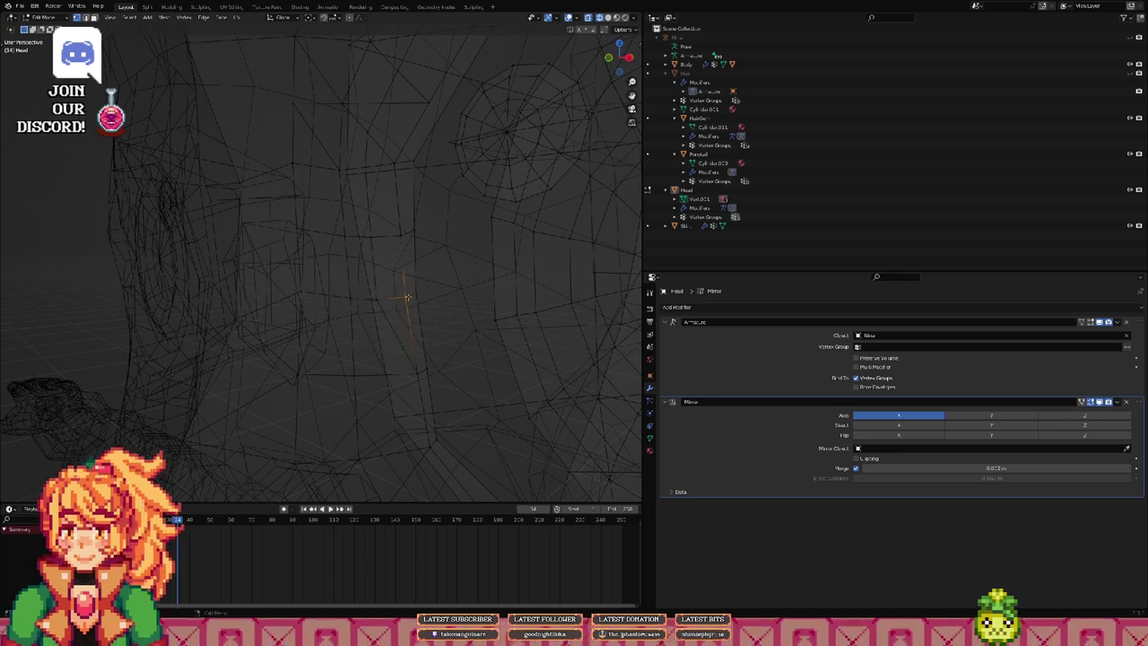
pyautogui.press('m')
pyautogui.click(401, 303)
# Step: Merge the overlapping vertices at both points of the next row up, level with the middle of the inner eye edge
pyautogui.keyDown('shift'); pyautogui.click(367, 237); pyautogui.keyUp('shift')
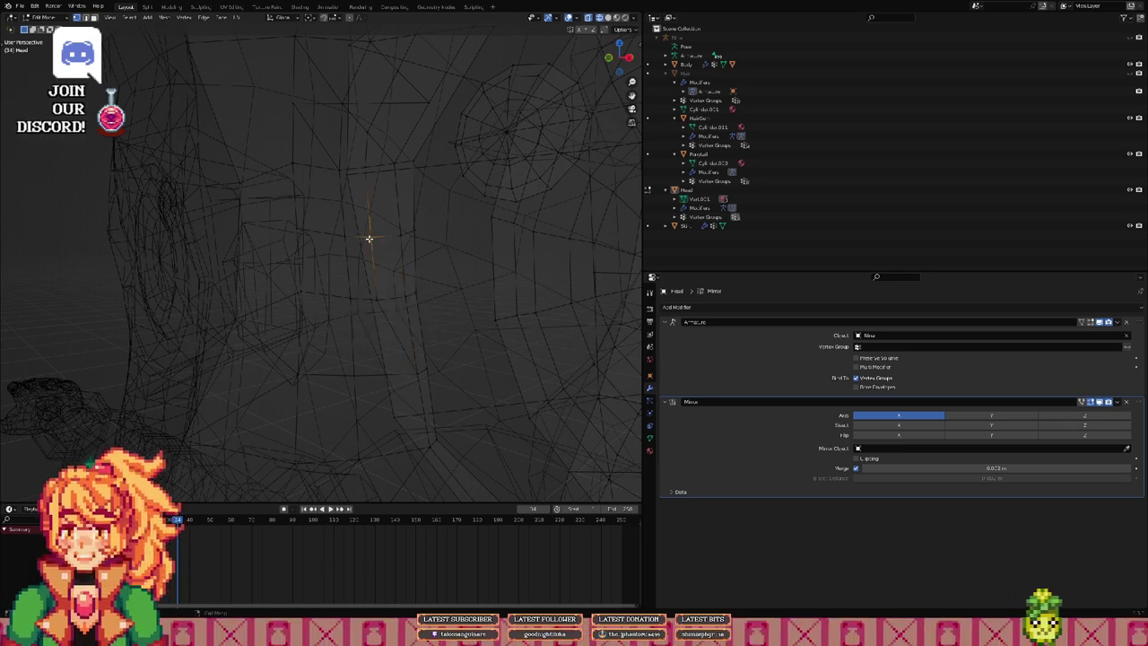
pyautogui.press('m')
pyautogui.click(377, 238)
pyautogui.keyDown('shift'); pyautogui.click(399, 233); pyautogui.keyUp('shift')
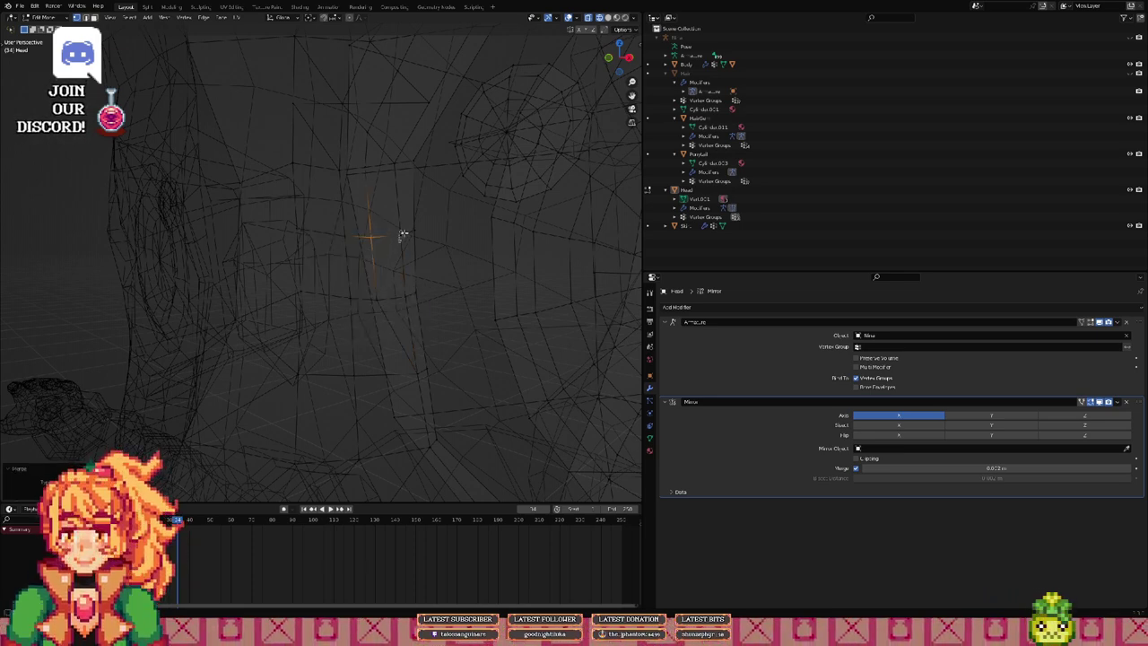
pyautogui.press('m')
pyautogui.click(398, 235)
# Step: Merge the overlapping vertices near the upper inner eye corner, just beside the eye highlight, at their center
pyautogui.moveTo(378, 238)
pyautogui.mouseDown(button='middle')
pyautogui.moveTo(392, 225)
pyautogui.moveTo(387, 265)
pyautogui.moveTo(403, 279)
pyautogui.moveTo(413, 259)
pyautogui.moveTo(360, 229)
pyautogui.moveTo(381, 249)
pyautogui.mouseUp(button='middle')
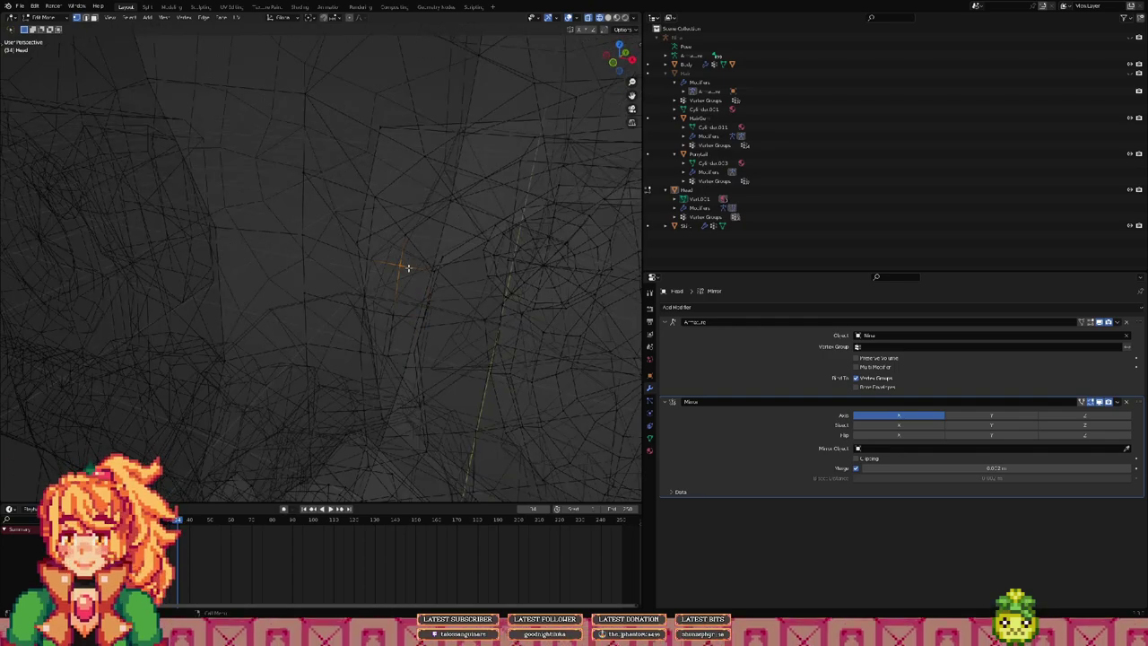
pyautogui.press('m')
pyautogui.click(414, 270)
pyautogui.moveTo(389, 257); pyautogui.dragTo(358, 249, button='middle')
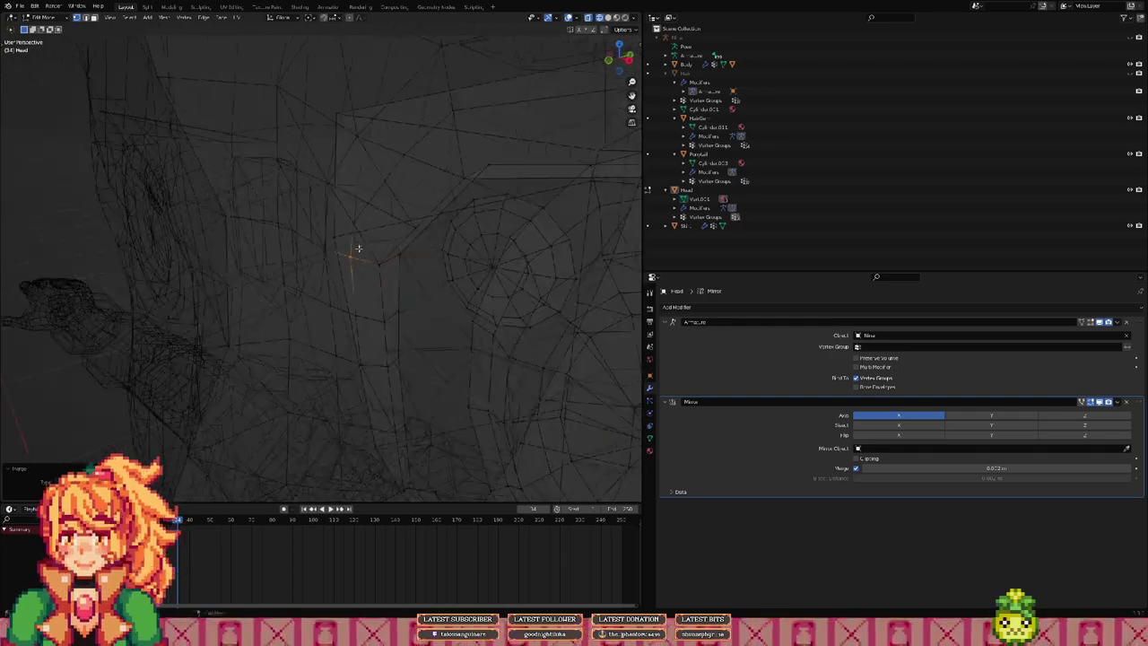
pyautogui.moveTo(344, 255); pyautogui.dragTo(377, 241, button='middle')
pyautogui.press('m')
pyautogui.click(375, 259)
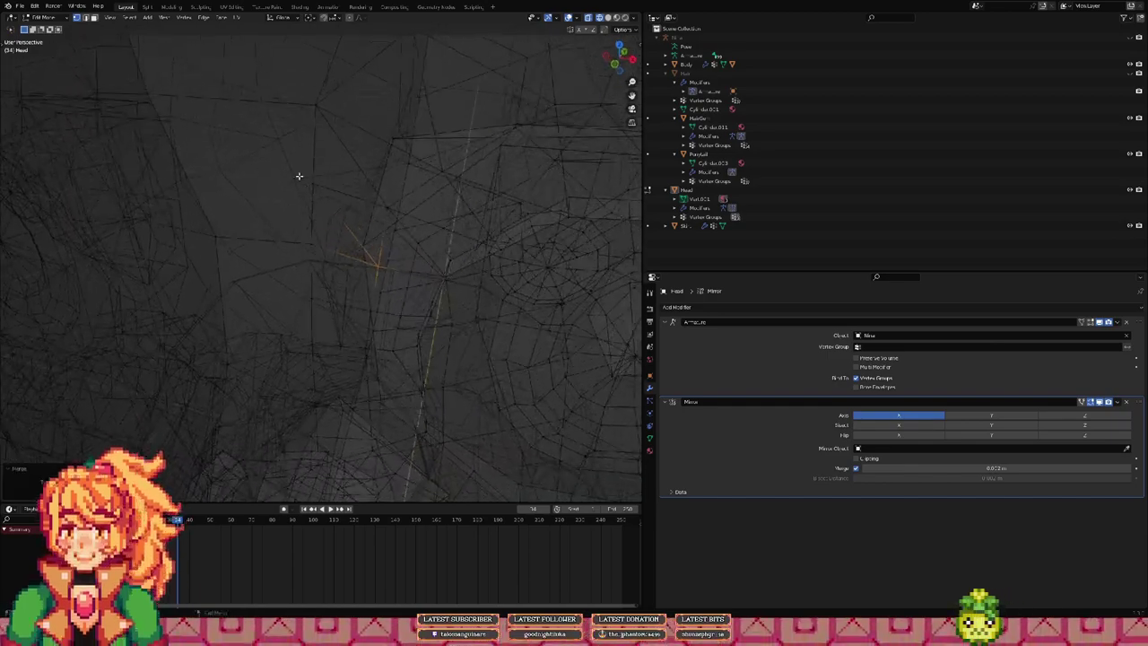
# Step: Merge the overlapping vertices at the two uppermost points between the nose bridge and the inner eyebrow at their center
pyautogui.moveTo(301, 176); pyautogui.dragTo(318, 196)
pyautogui.press('m')
pyautogui.click(325, 183)
pyautogui.moveTo(382, 199); pyautogui.dragTo(364, 187, button='middle')
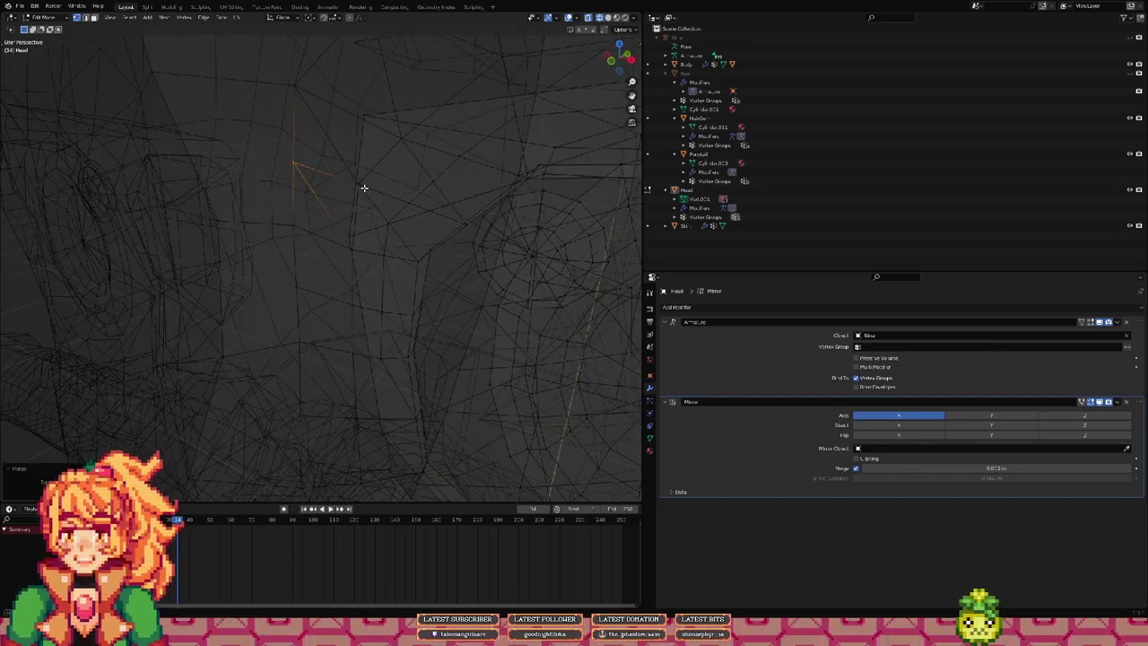
pyautogui.moveTo(353, 181); pyautogui.dragTo(363, 188)
pyautogui.moveTo(362, 189); pyautogui.dragTo(376, 194, button='middle')
pyautogui.moveTo(376, 194); pyautogui.dragTo(379, 200)
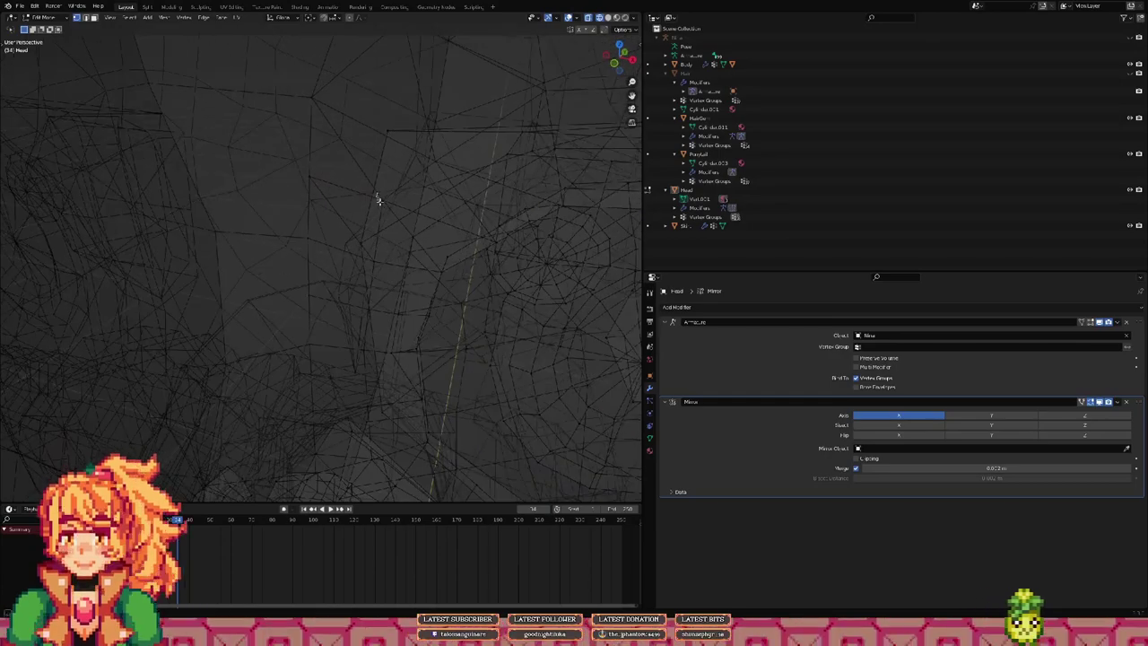
pyautogui.click(378, 200)
pyautogui.press('m')
pyautogui.click(384, 203)
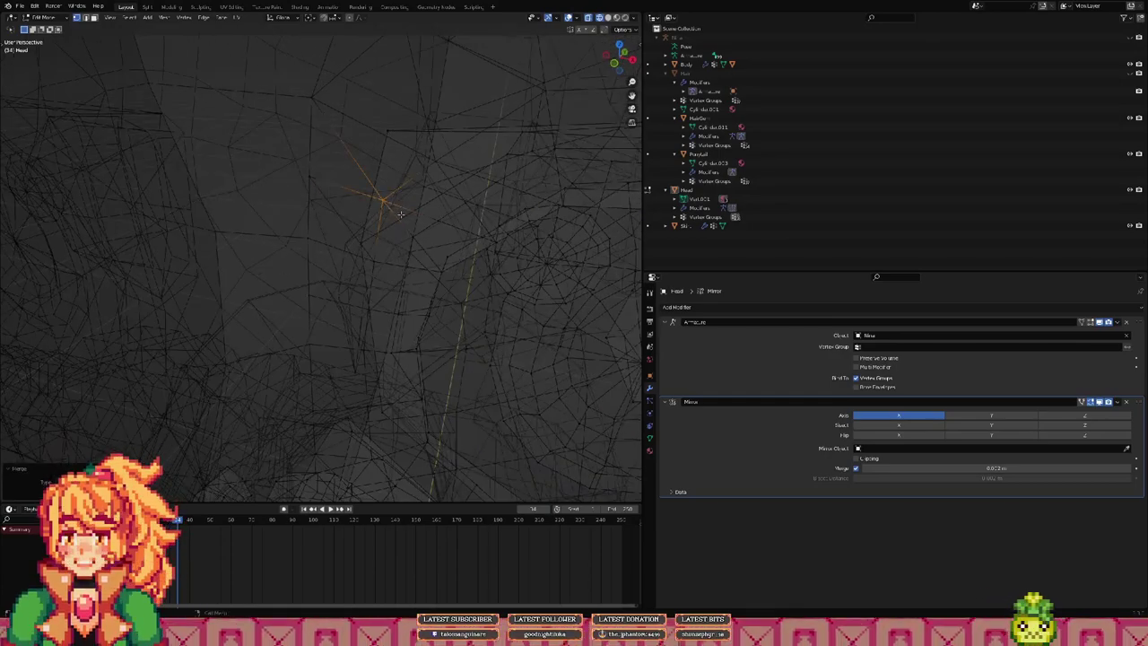
# Step: Return the viewport to rendered shading and inspect the merged vertices between the eyes
pyautogui.press('z')
pyautogui.click(382, 195)
pyautogui.moveTo(430, 261); pyautogui.dragTo(344, 211, button='middle')
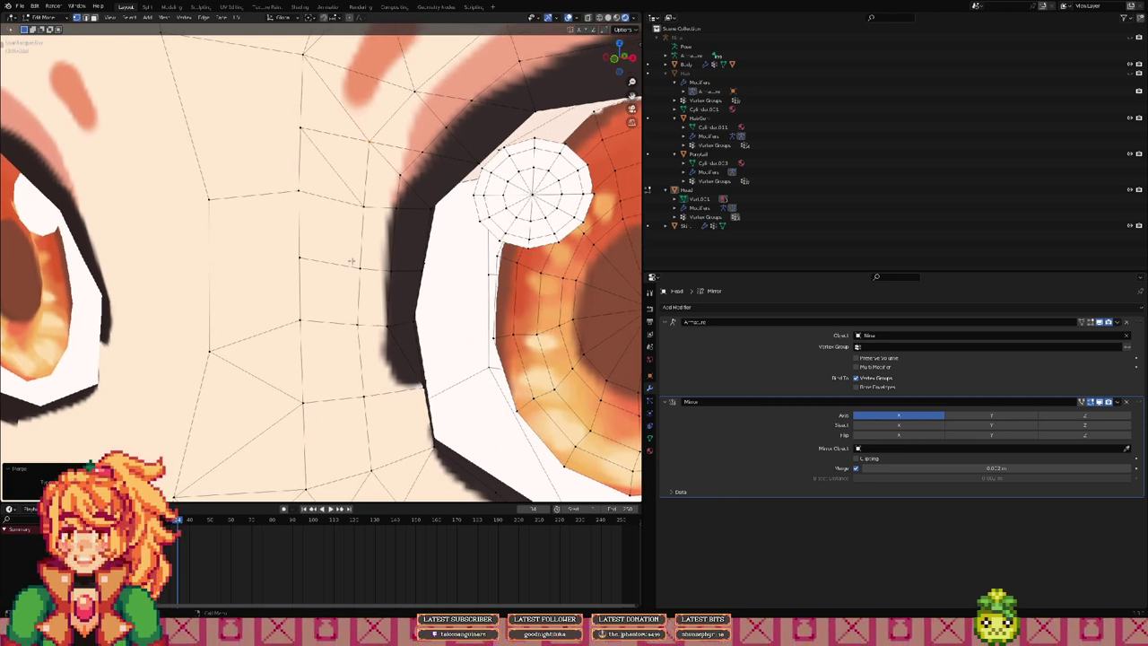
# Step: In front view, duplicate the centre-line vertex on the nose bridge and move the copy up along Z, halfway to the next centre-line vertex
pyautogui.moveTo(350, 262)
pyautogui.keyDown('shift'); pyautogui.mouseDown(button='middle')
pyautogui.moveTo(384, 243)
pyautogui.moveTo(335, 227)
pyautogui.moveTo(294, 263)
pyautogui.moveTo(338, 252)
pyautogui.mouseUp(button='middle'); pyautogui.keyUp('shift')
pyautogui.scroll(2, 339, 252)
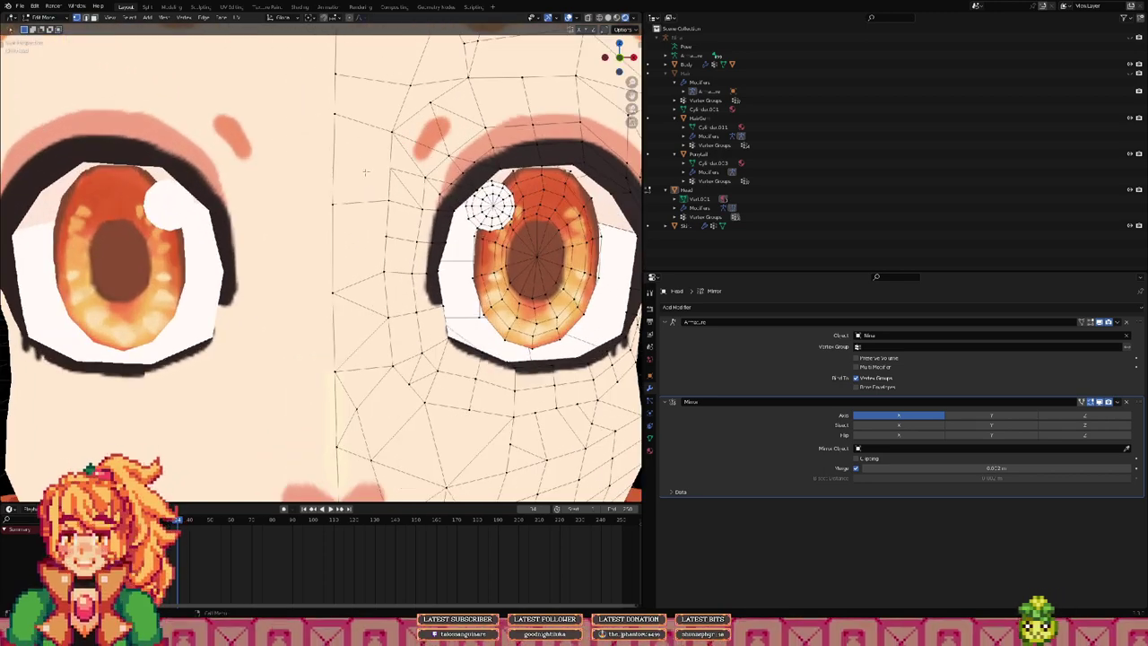
pyautogui.scroll(3, 333, 223)
pyautogui.scroll(1, 326, 214)
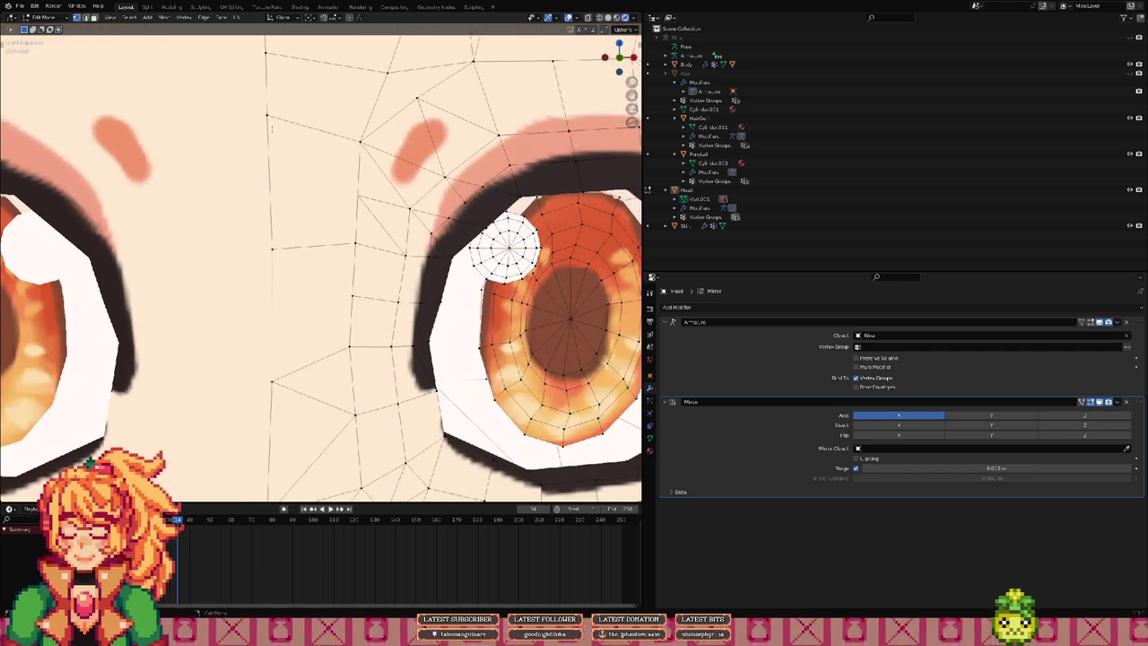
pyautogui.press('KP_1')
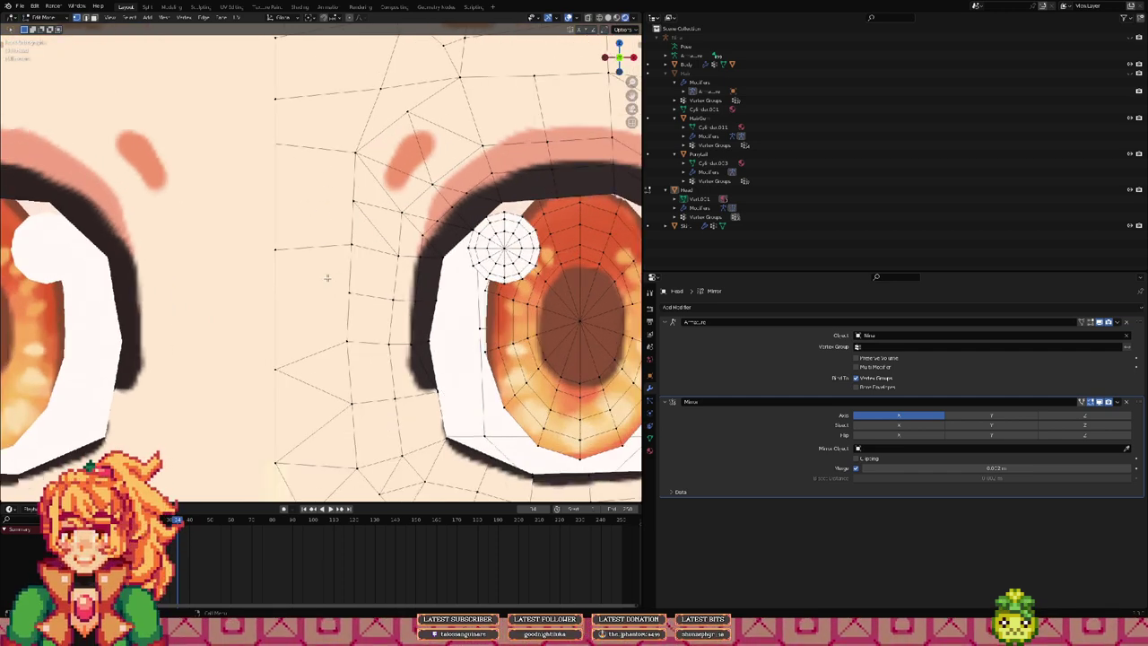
pyautogui.moveTo(327, 278); pyautogui.dragTo(334, 259, button='middle')
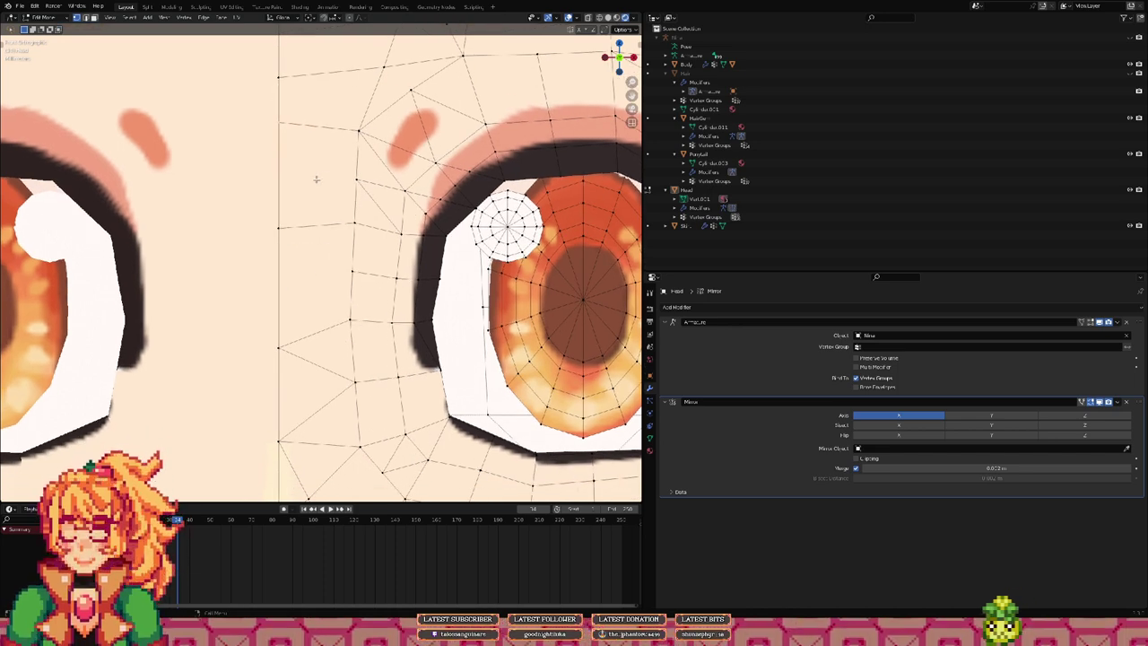
pyautogui.press('g')
pyautogui.press('z')
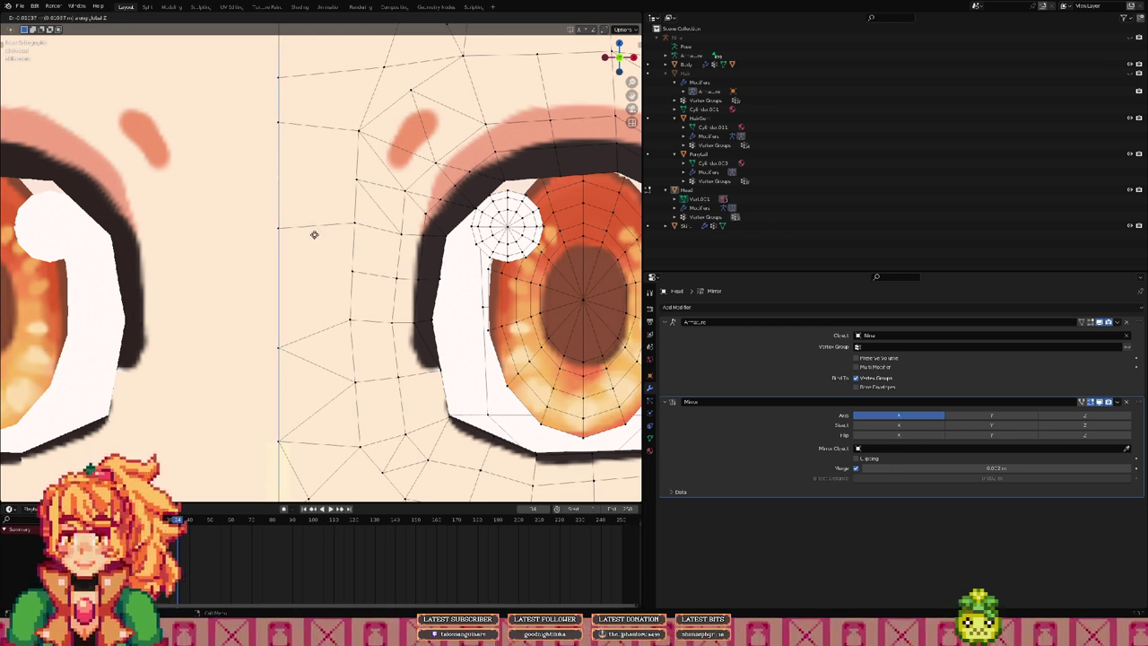
pyautogui.click(313, 232)
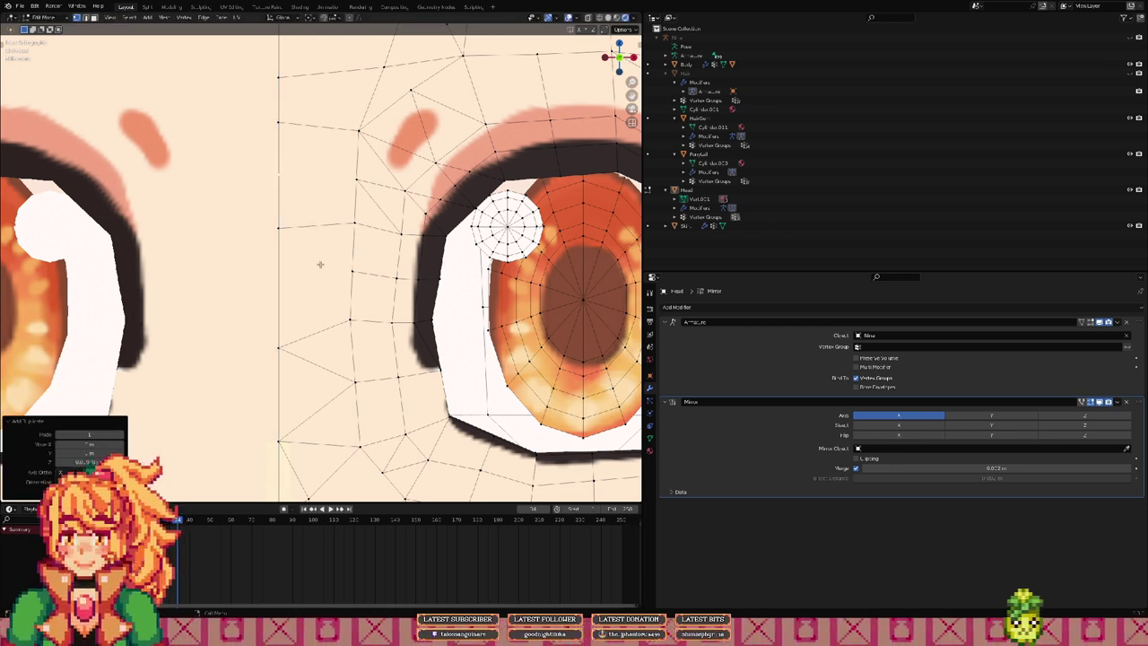
# Step: Delete only the faces of the two large polygons beside the centre line between the eyes, keeping their edges and vertices
pyautogui.press('3')
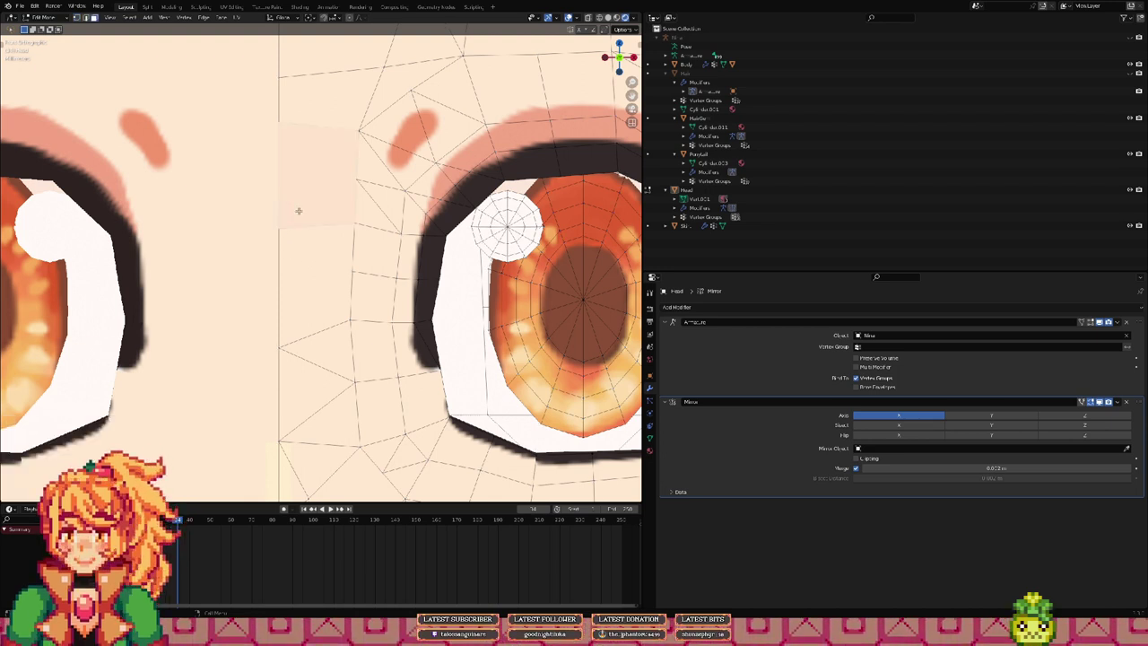
pyautogui.click(296, 215)
pyautogui.press('x')
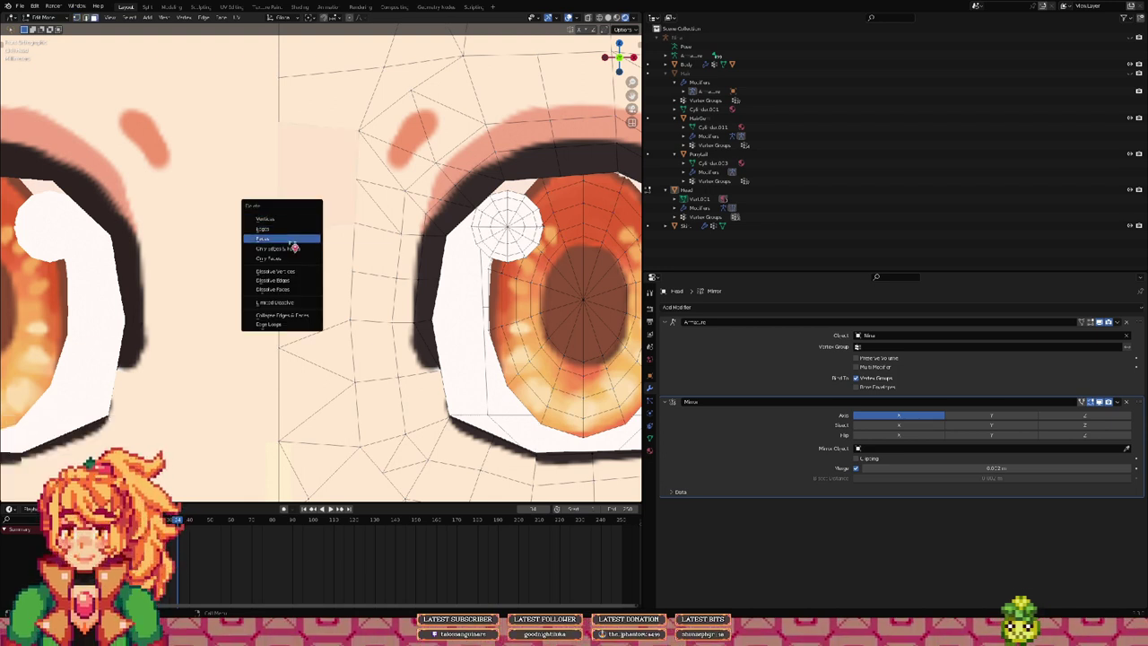
pyautogui.click(291, 259)
pyautogui.click(308, 270)
pyautogui.press('x')
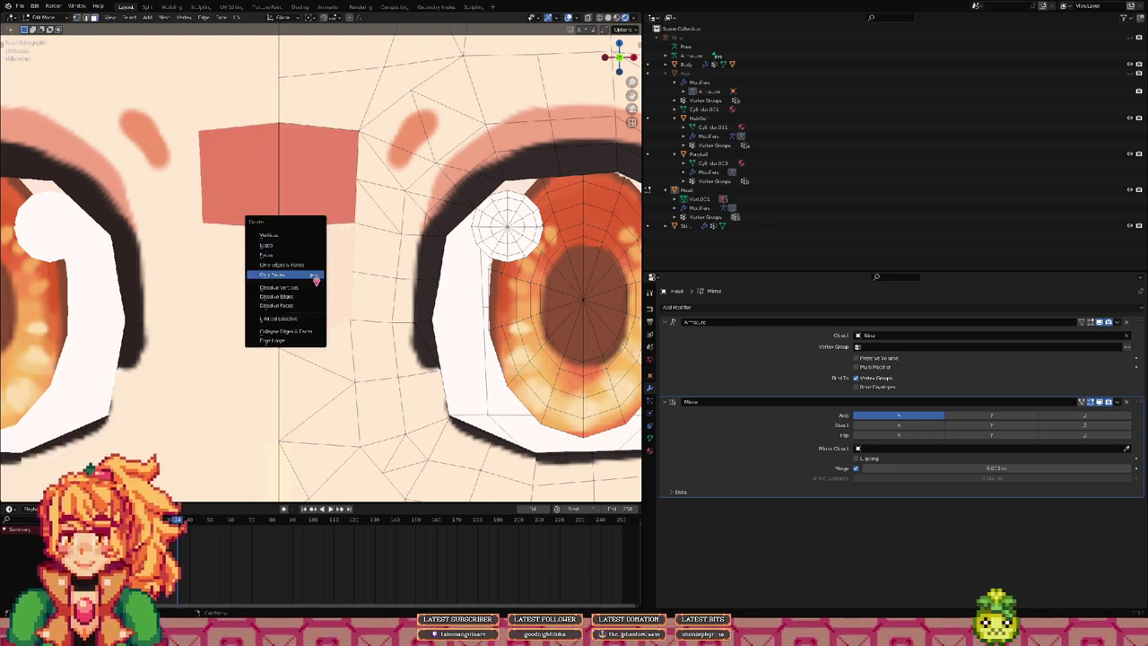
pyautogui.click(314, 275)
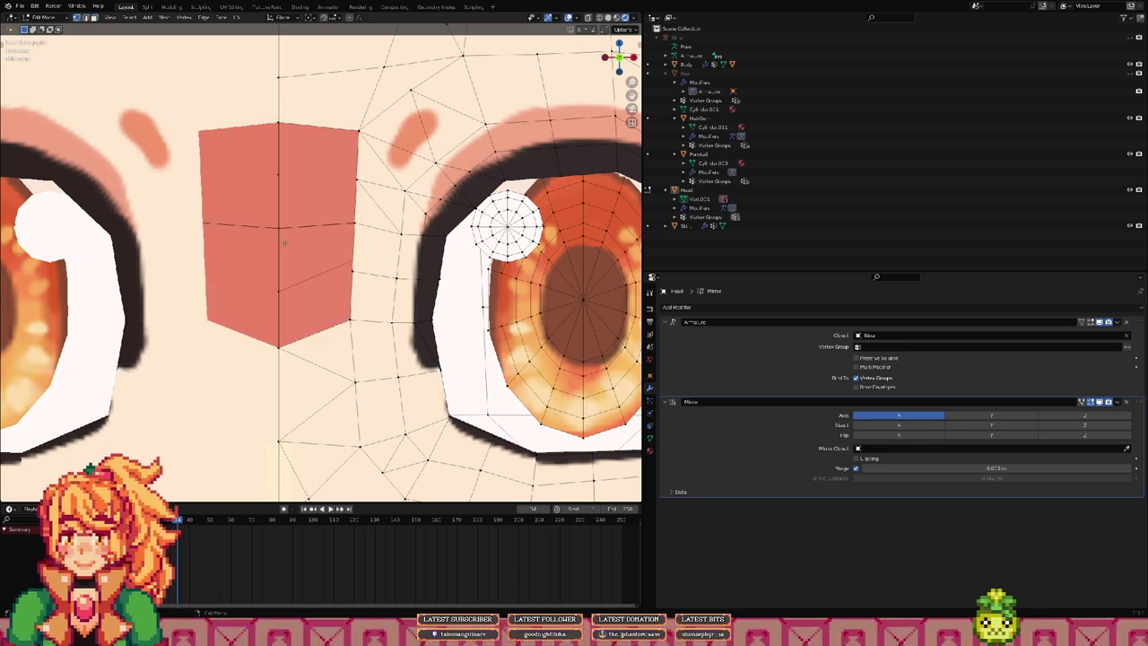
# Step: Duplicate the centre-line vertex in the middle of the opened gap and move the copy down along Z, level with the lower inner-eye vertex
pyautogui.moveTo(290, 287); pyautogui.dragTo(339, 289, button='middle')
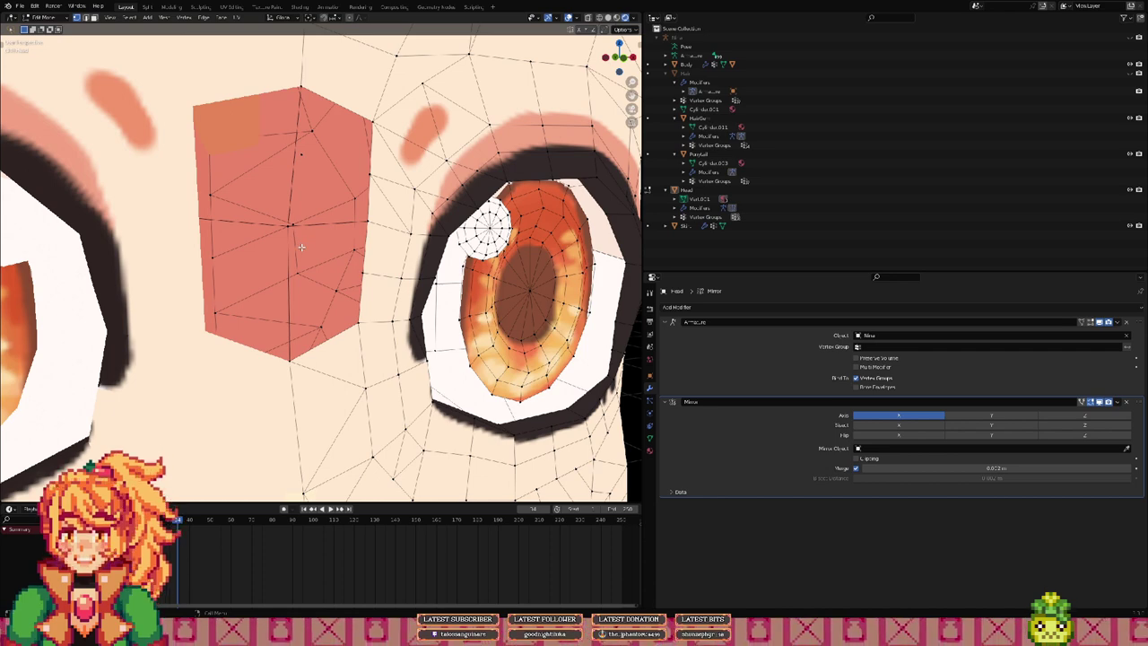
pyautogui.press('KP_1')
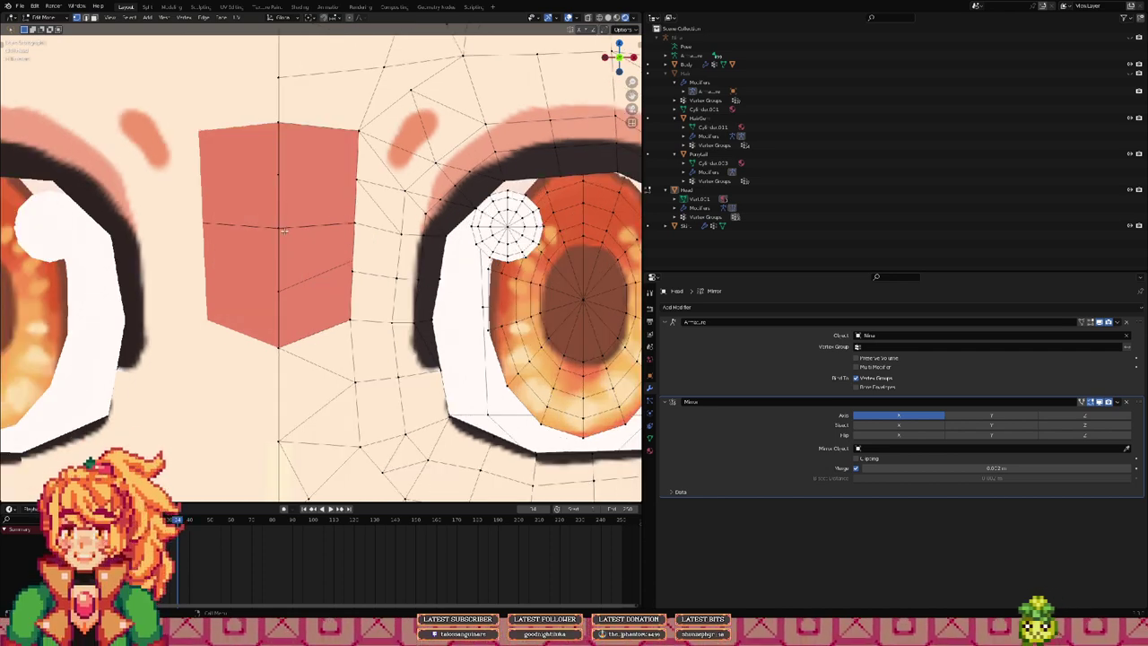
pyautogui.click(278, 228)
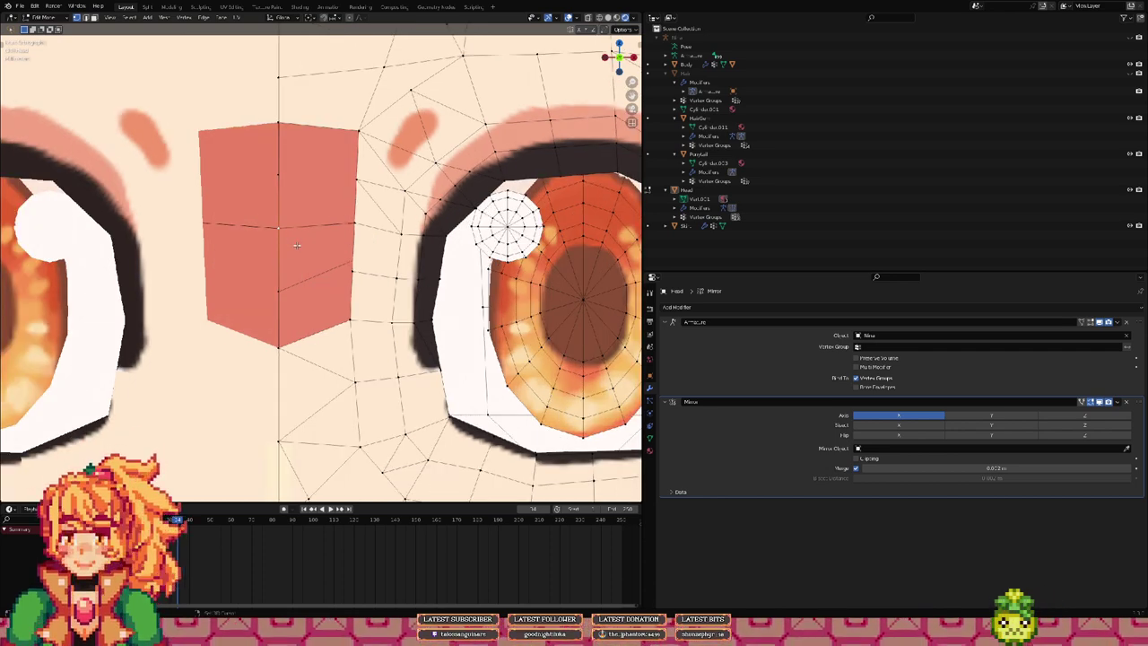
pyautogui.press('g')
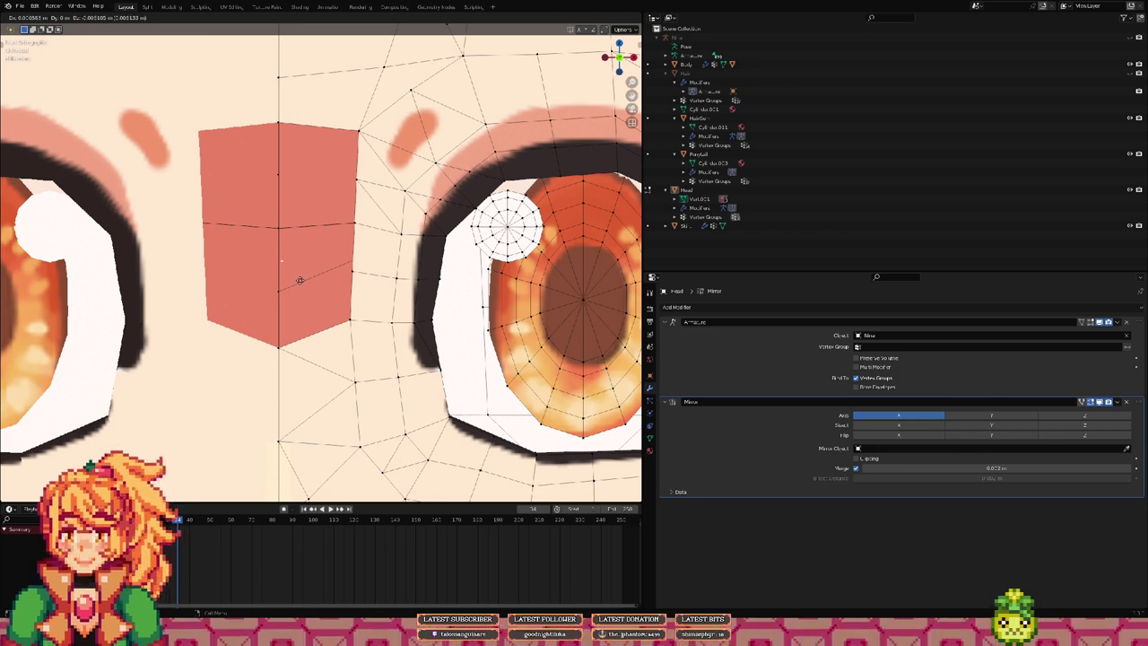
pyautogui.press('z')
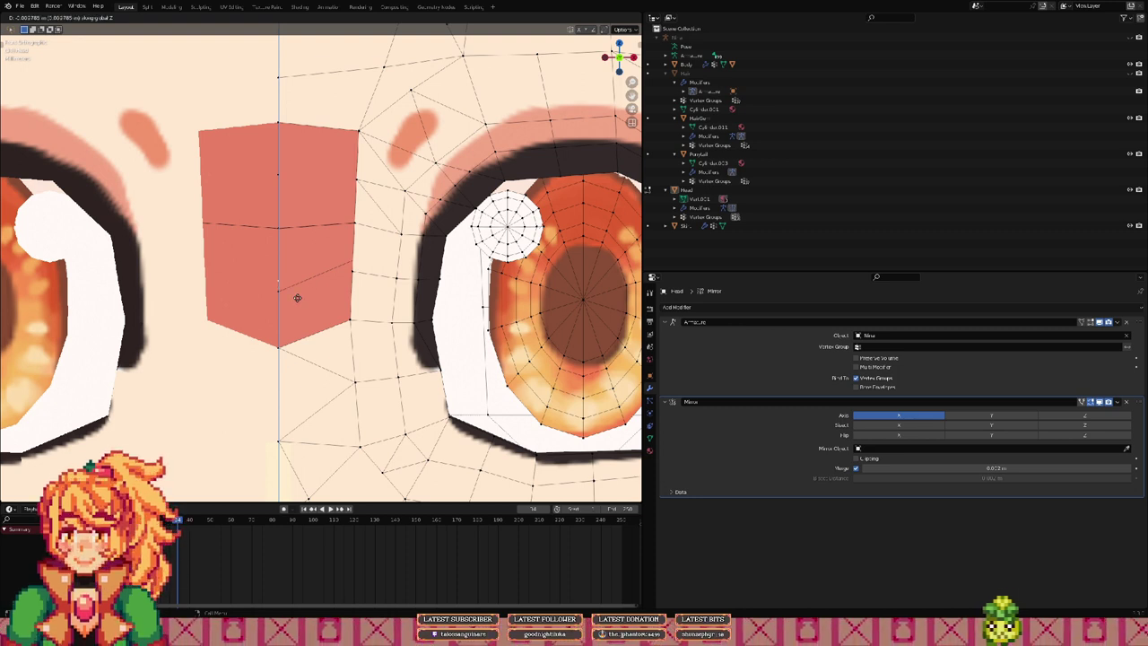
pyautogui.click(313, 292)
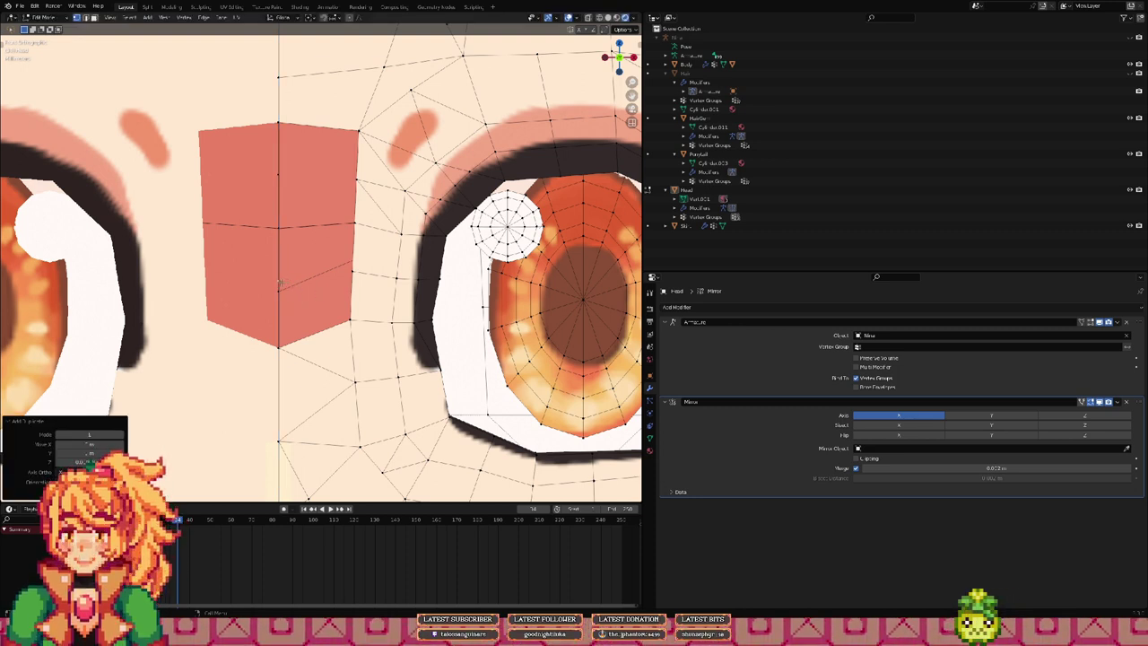
# Step: Connect the two new centre-line vertices with edges to the vertices at the same height on the eye side of the gap
pyautogui.click(280, 284)
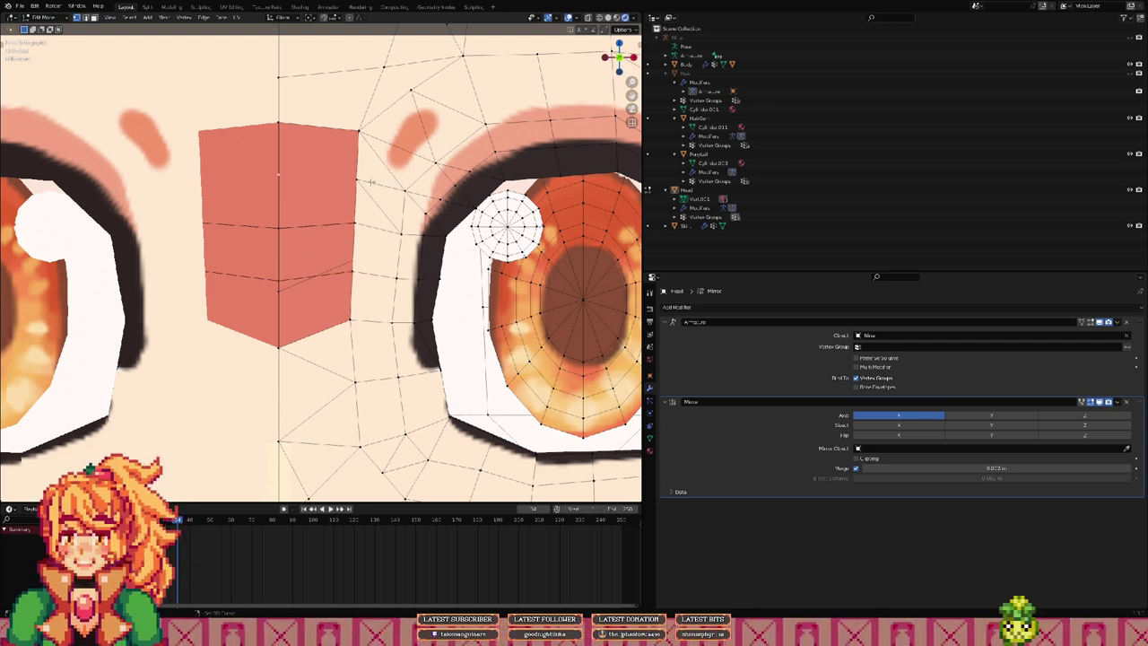
pyautogui.keyDown('shift'); pyautogui.click(359, 180); pyautogui.keyUp('shift')
pyautogui.press('j')
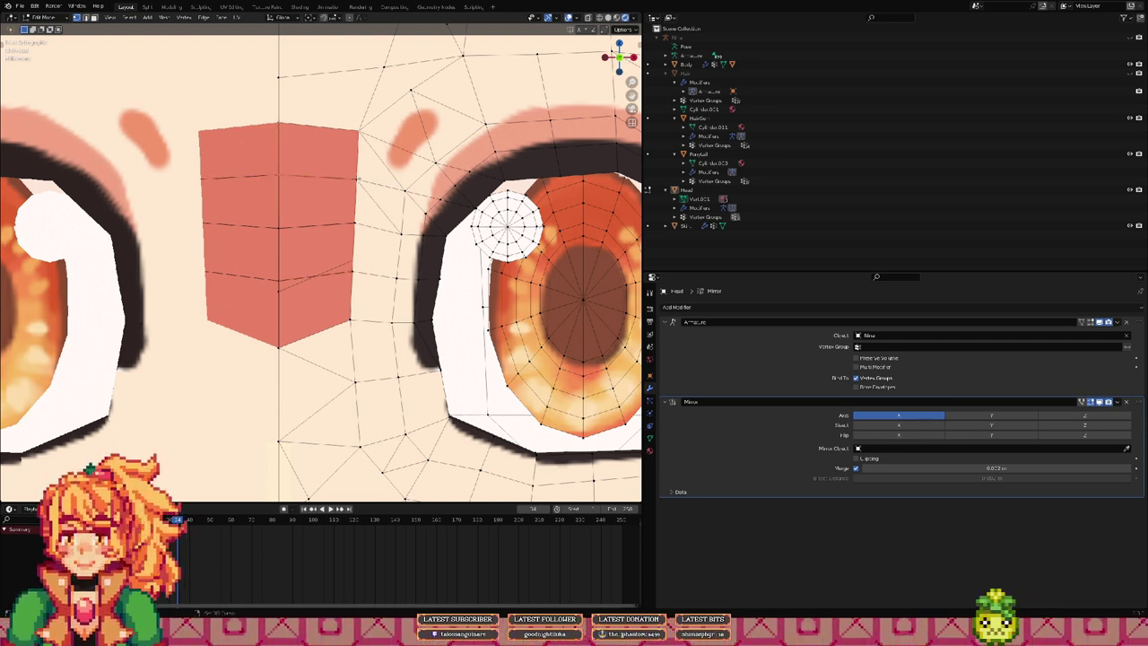
# Step: Fill the gap between the centre line and the inner eye with four stacked faces
pyautogui.keyDown('shift'); pyautogui.click(359, 179); pyautogui.keyUp('shift')
pyautogui.press('f')
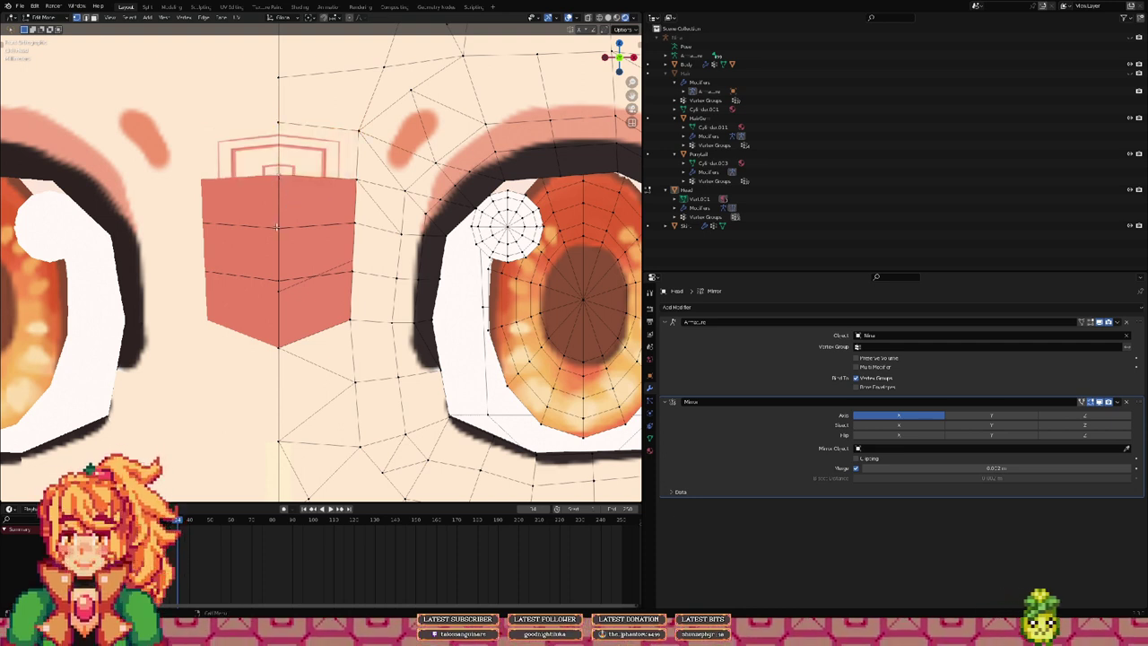
pyautogui.keyDown('shift'); pyautogui.click(359, 183); pyautogui.keyUp('shift')
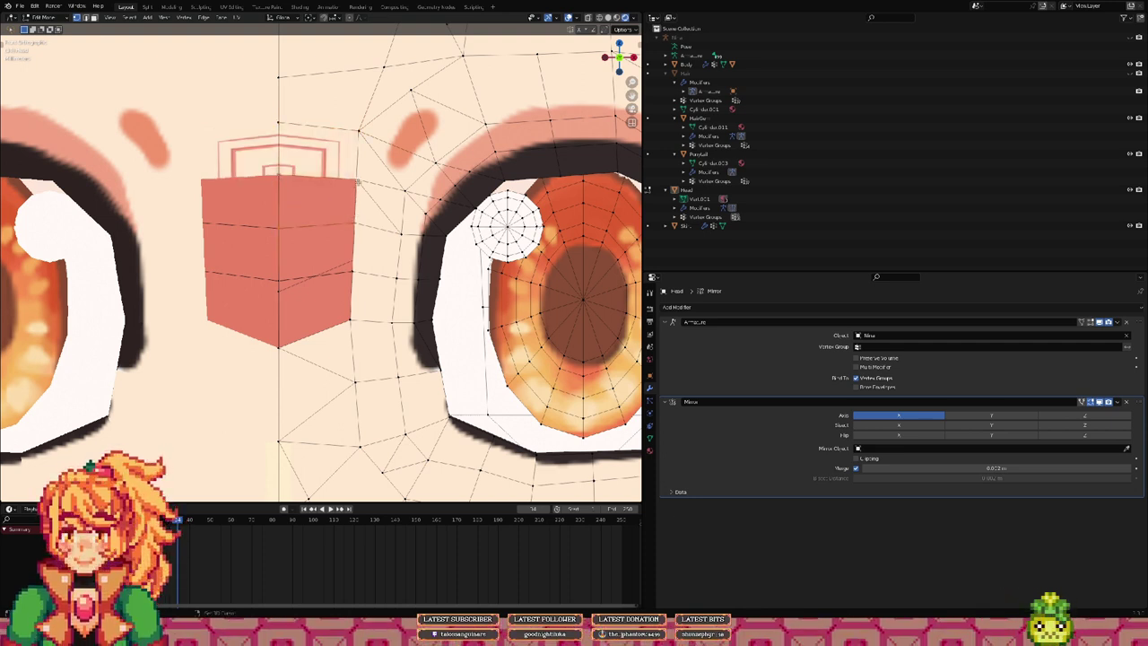
pyautogui.press('f')
pyautogui.click(279, 234)
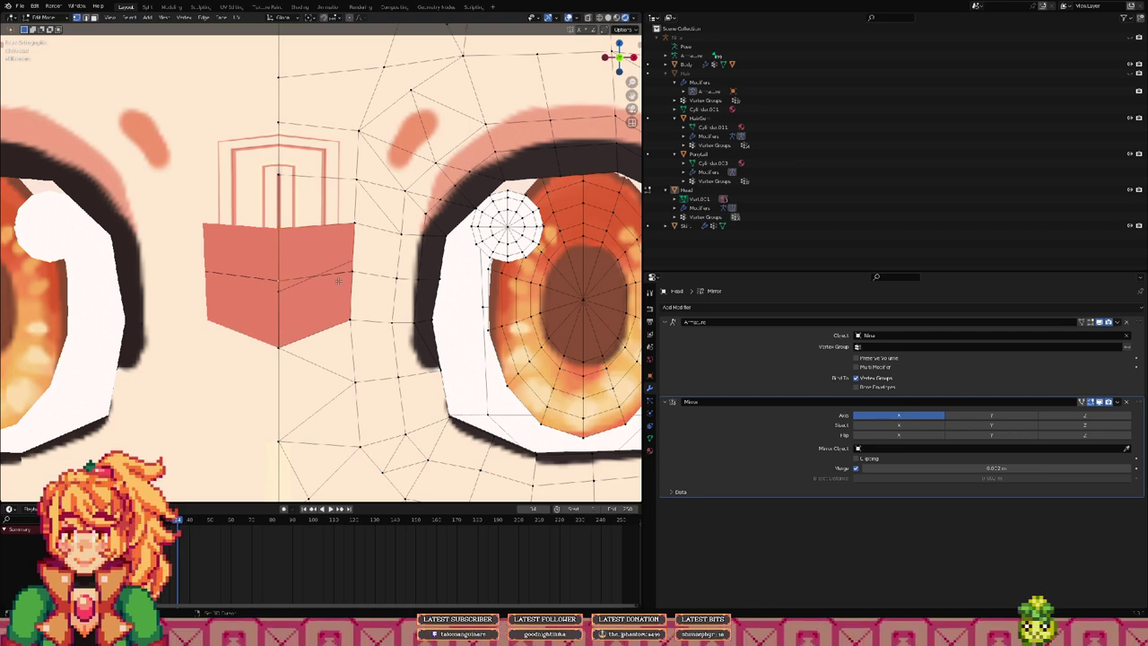
pyautogui.moveTo(345, 237); pyautogui.dragTo(280, 296, button='middle')
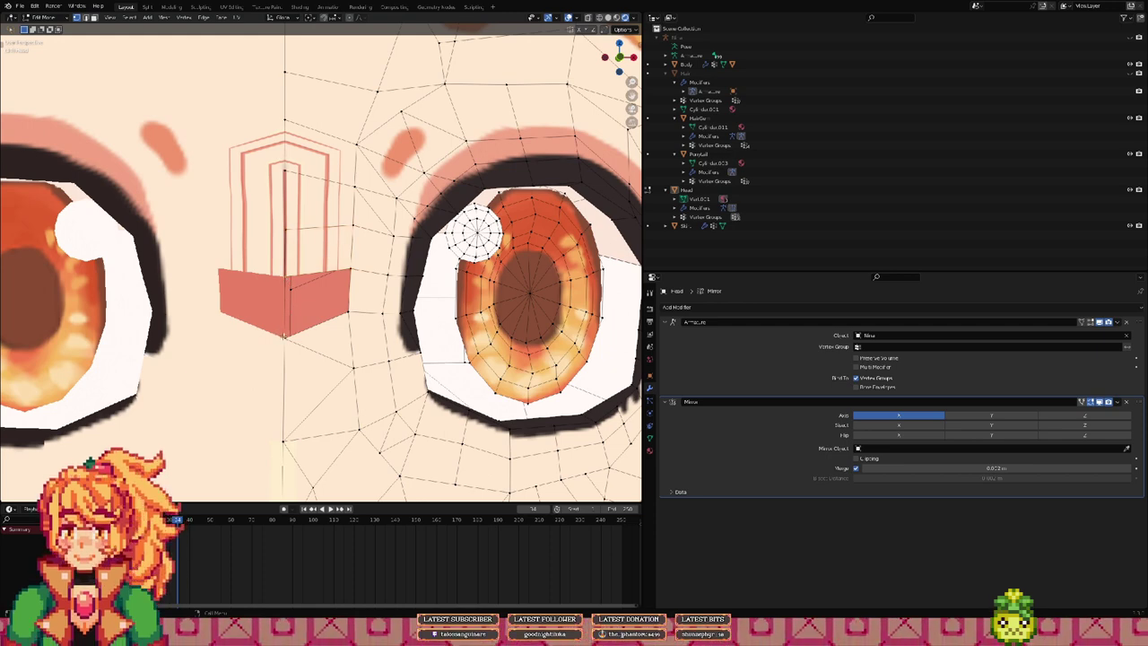
pyautogui.hotkey('ctrl', 'z')
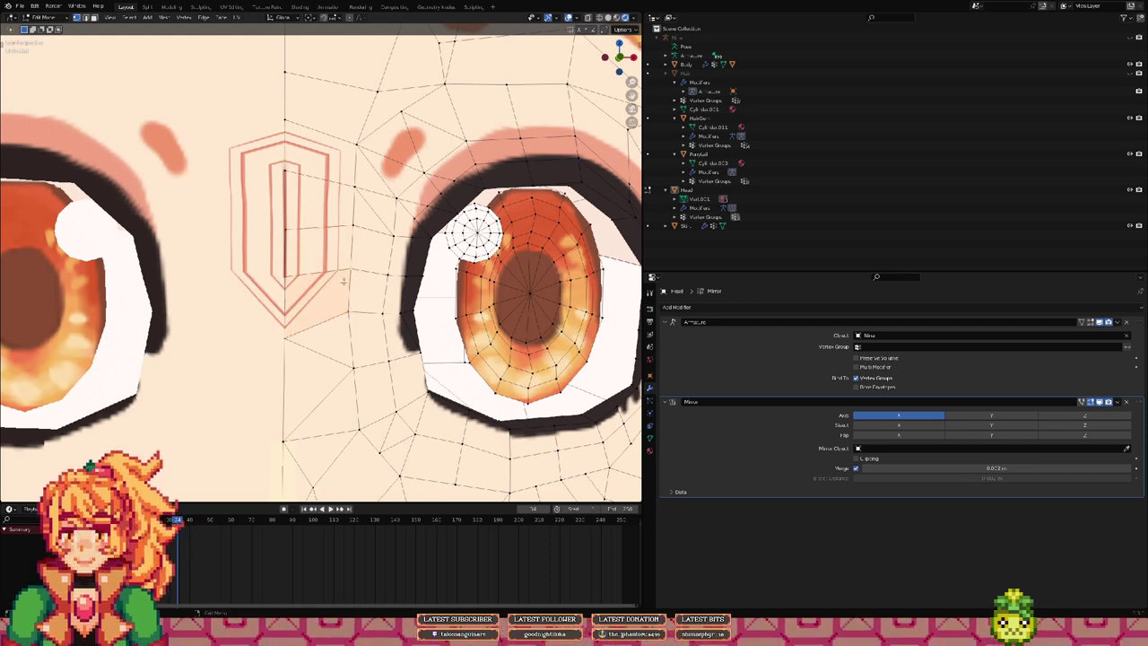
# Step: Switch to face selection and select the four new faces between the eyes
pyautogui.moveTo(350, 271); pyautogui.dragTo(333, 295, button='middle')
pyautogui.press('3')
pyautogui.click(328, 296)
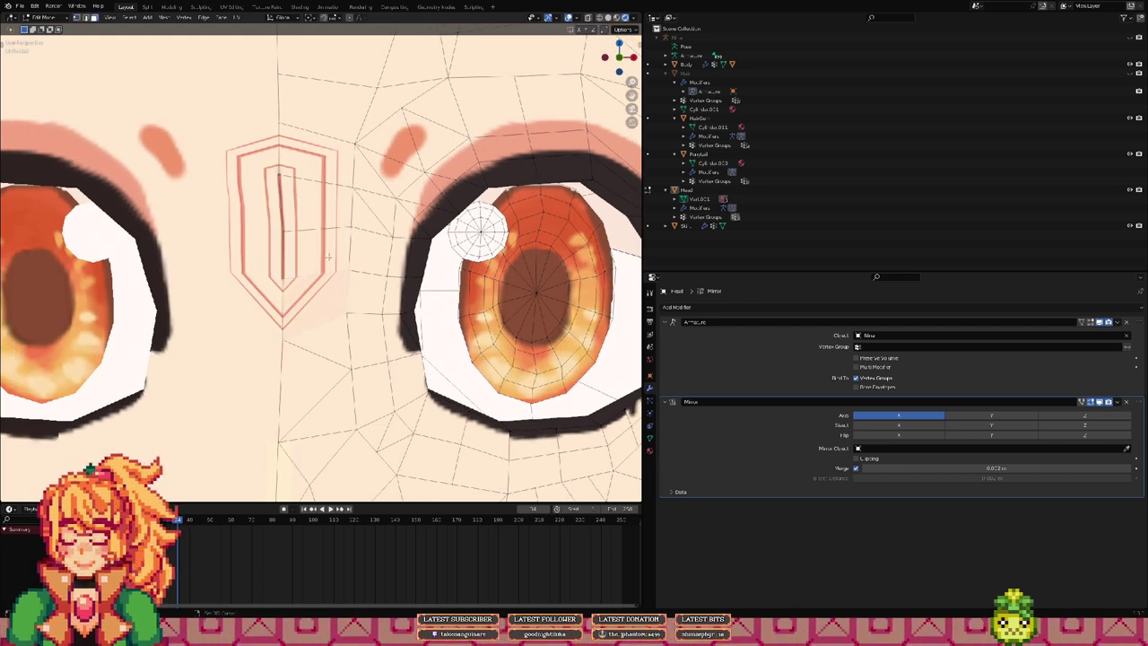
pyautogui.keyDown('shift'); pyautogui.click(321, 208); pyautogui.keyUp('shift')
pyautogui.keyDown('shift'); pyautogui.click(318, 166); pyautogui.keyUp('shift')
pyautogui.keyDown('shift'); pyautogui.click(320, 265); pyautogui.keyUp('shift')
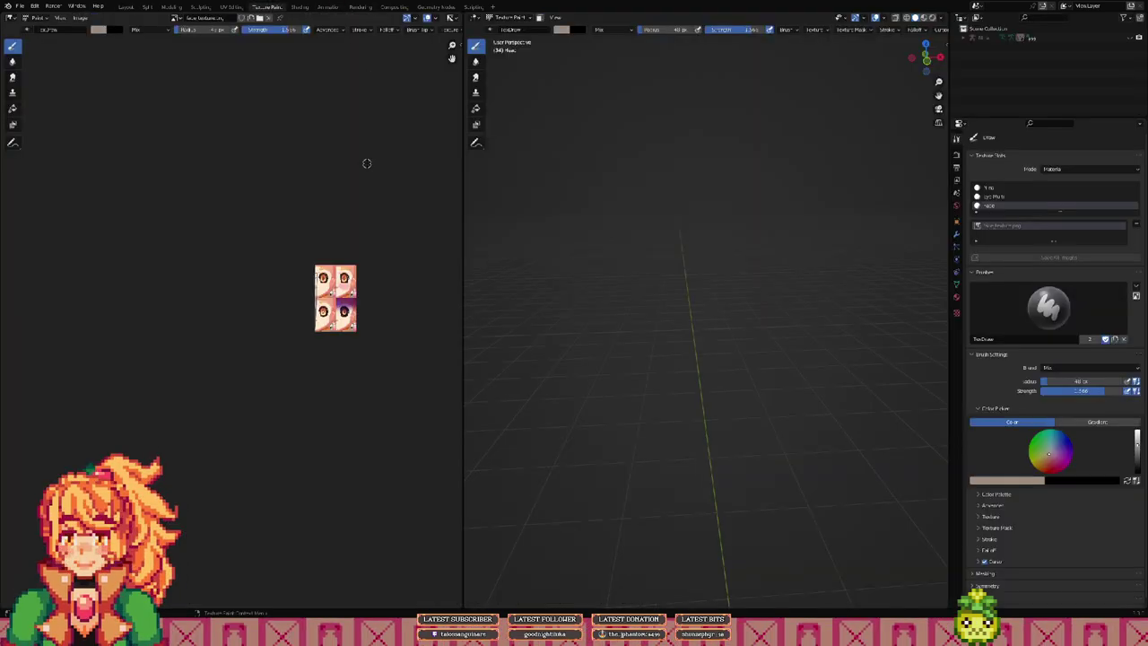
pyautogui.keyDown('shift'); pyautogui.moveTo(566, 238); pyautogui.dragTo(658, 240, button='middle'); pyautogui.keyUp('shift')
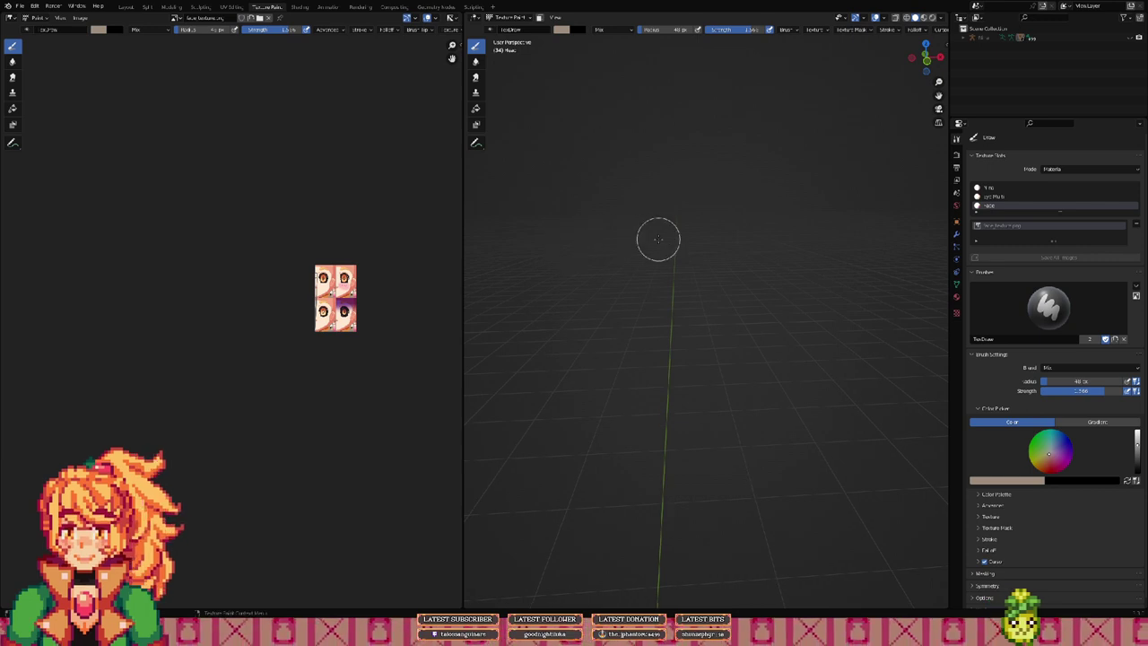
pyautogui.scroll(-8, 659, 240)
pyautogui.keyDown('shift'); pyautogui.moveTo(702, 346); pyautogui.dragTo(656, 219, button='middle'); pyautogui.keyUp('shift')
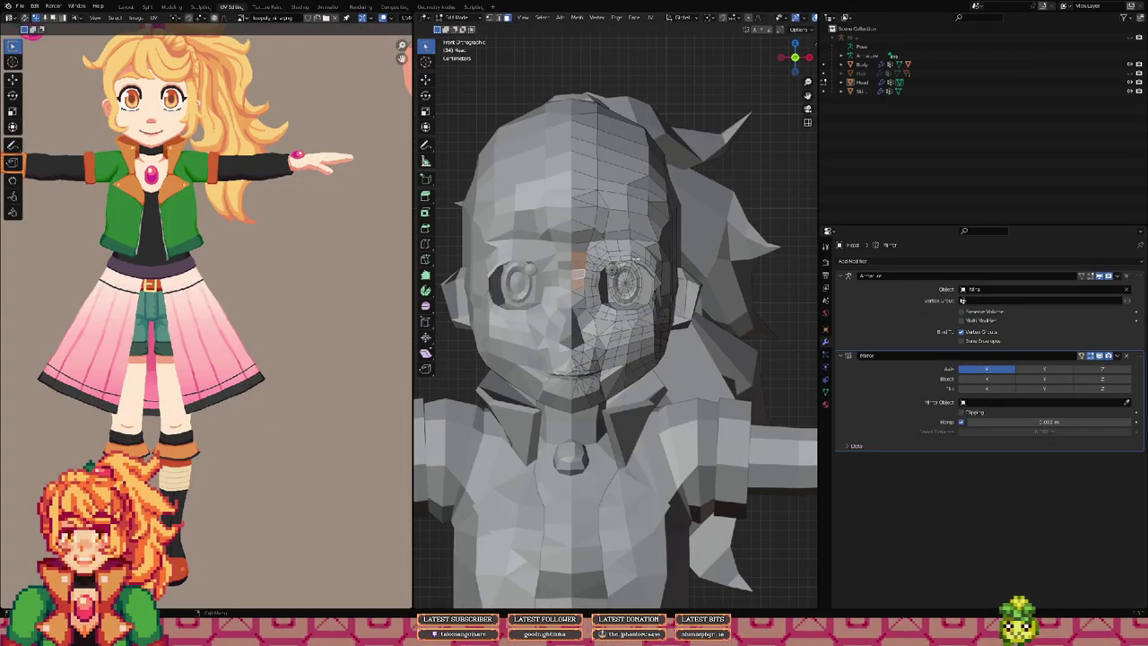
# Step: In the UV Editing workspace, switch the model view's shading to show the character's textures and frame the face up close
pyautogui.press('z')
pyautogui.click(750, 310)
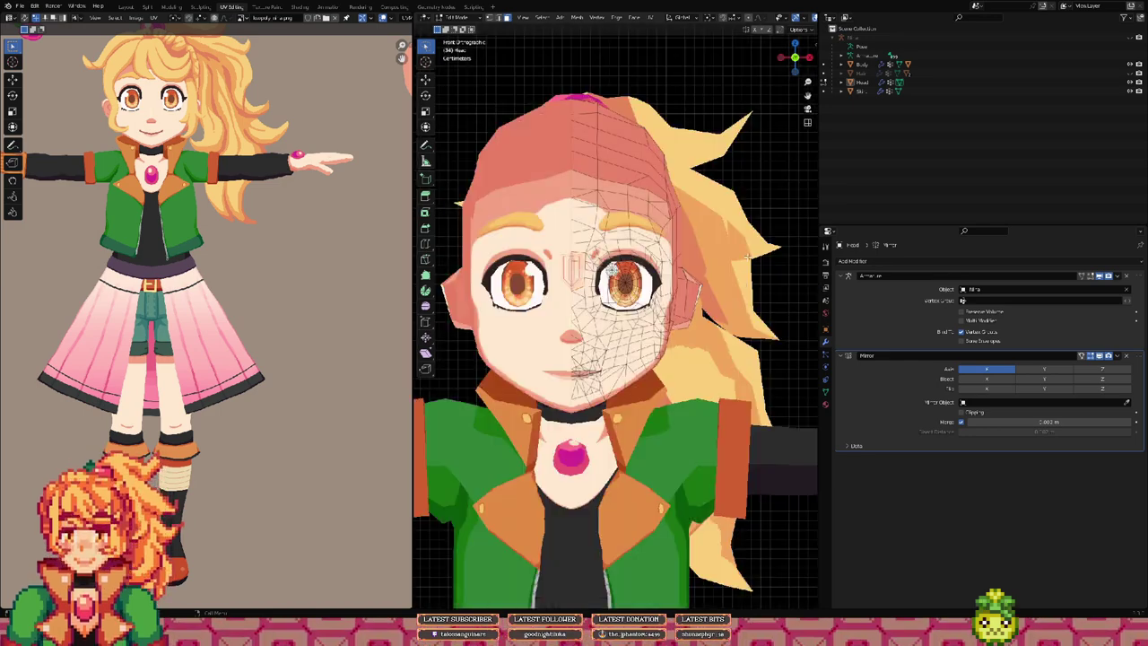
pyautogui.scroll(3, 623, 266)
pyautogui.scroll(1, 623, 267)
pyautogui.scroll(4, 133, 284)
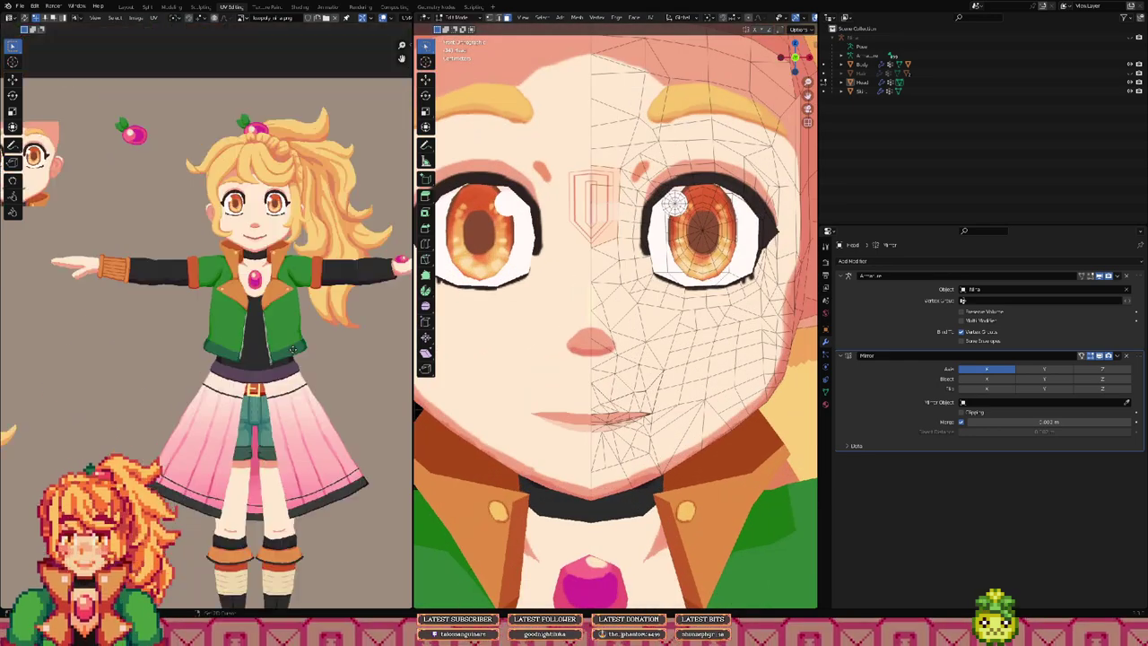
# Step: Scale the UVs of the four new faces to 0 and move them onto the skin-tone swatches of the texture's colour palette
pyautogui.keyDown('shift'); pyautogui.moveTo(133, 283); pyautogui.dragTo(409, 285, button='middle'); pyautogui.keyUp('shift')
pyautogui.keyDown('shift'); pyautogui.moveTo(62, 400); pyautogui.dragTo(282, 280, button='middle'); pyautogui.keyUp('shift')
pyautogui.scroll(-2, 253, 268)
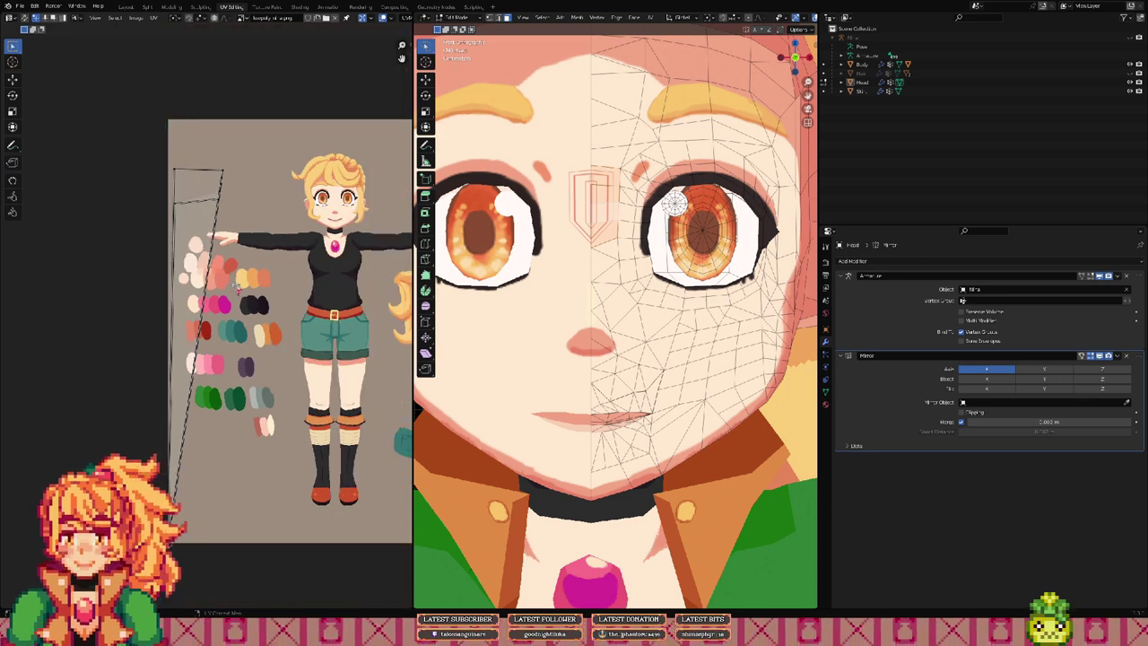
pyautogui.press('a')
pyautogui.press('s')
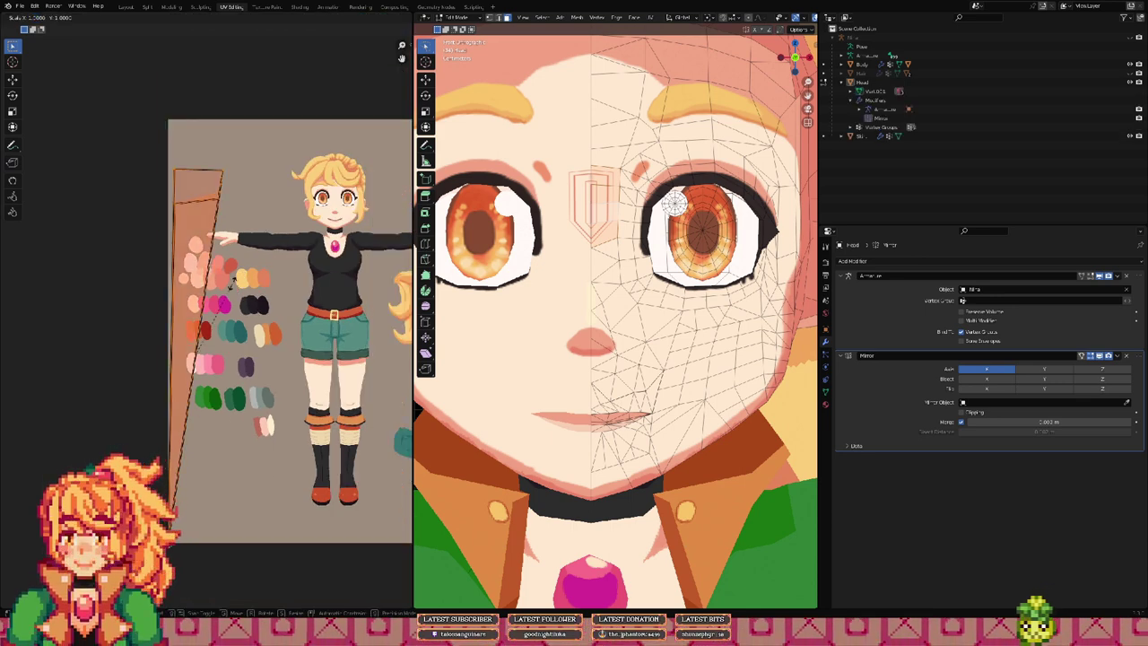
pyautogui.press('0')
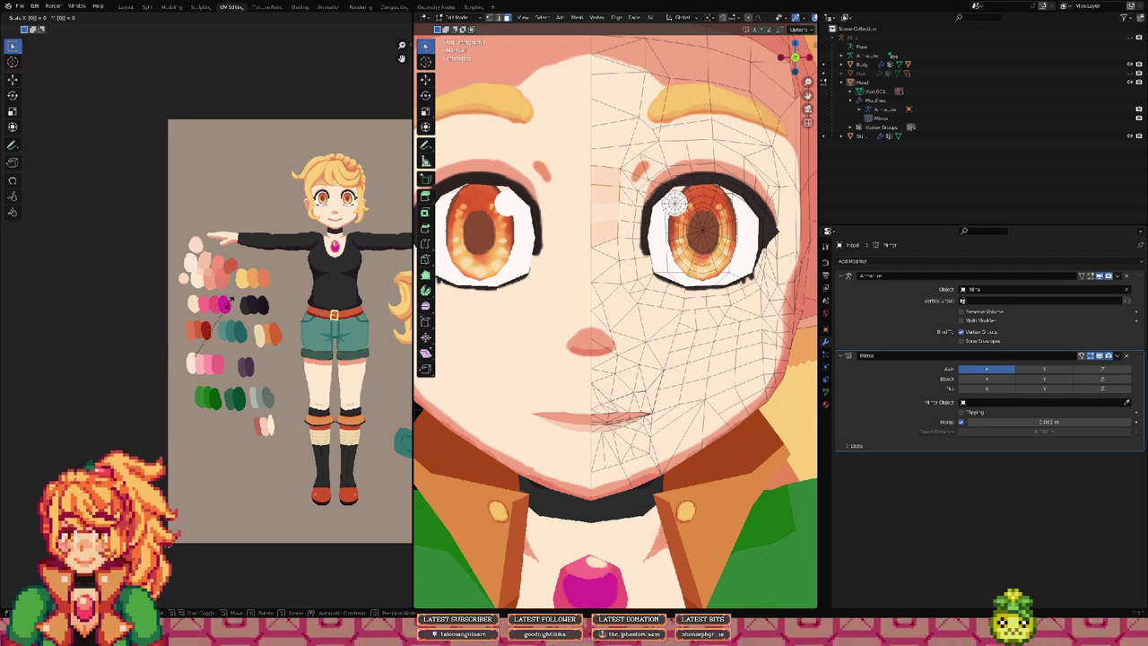
pyautogui.click(228, 318)
pyautogui.press('g')
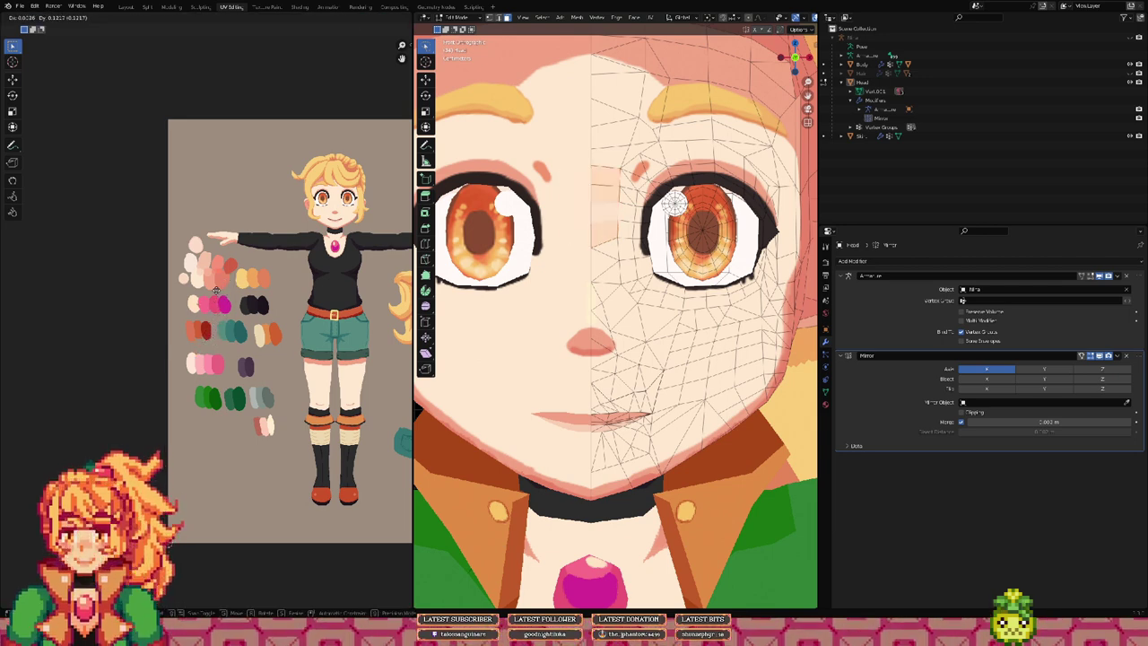
pyautogui.click(219, 267)
# Step: Examine the recoloured patch and the centre line between the eyes up close from several angles
pyautogui.moveTo(686, 214); pyautogui.dragTo(656, 230, button='middle')
pyautogui.click(580, 241)
pyautogui.moveTo(598, 254); pyautogui.dragTo(558, 263, button='middle')
pyautogui.scroll(8, 558, 264)
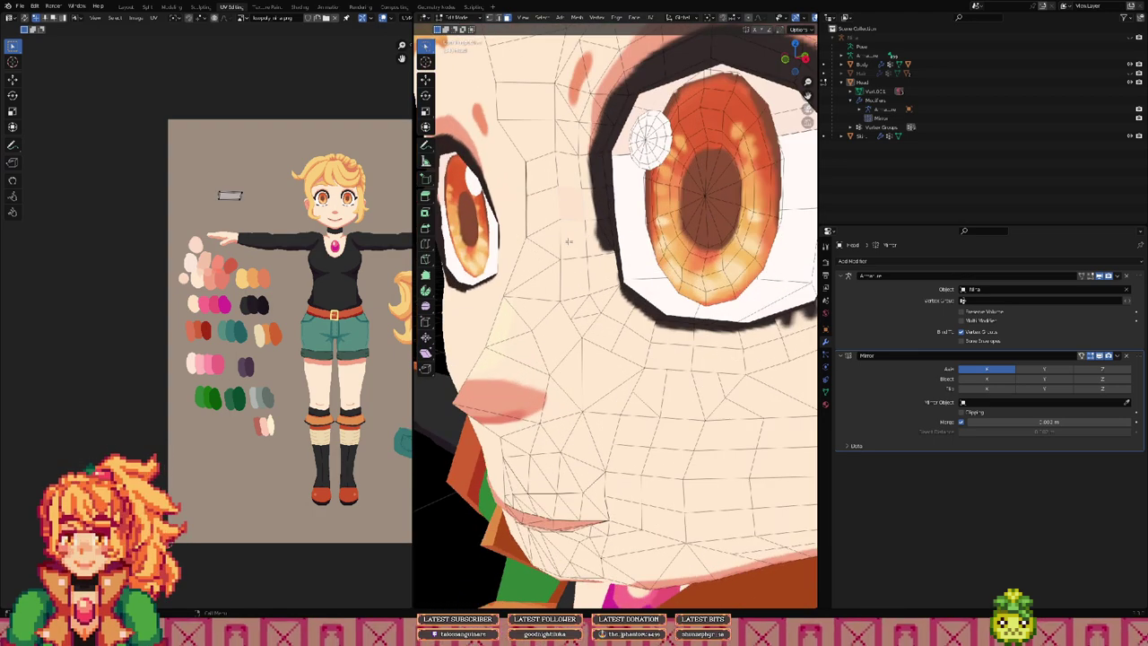
pyautogui.scroll(3, 607, 281)
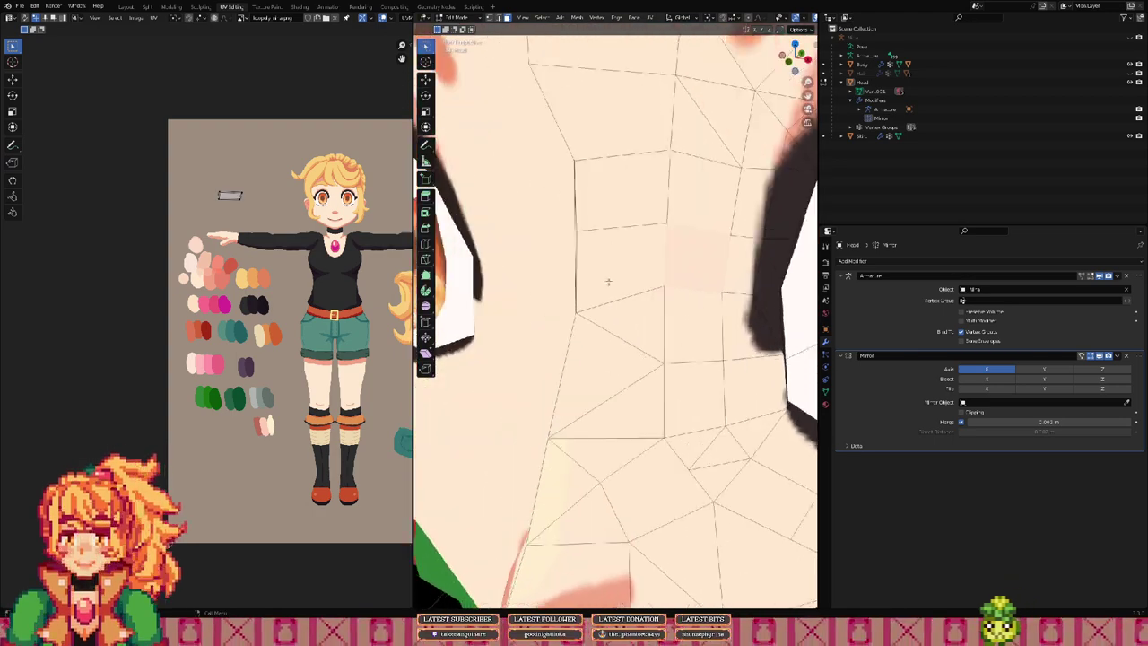
pyautogui.moveTo(604, 272); pyautogui.dragTo(598, 298, button='middle')
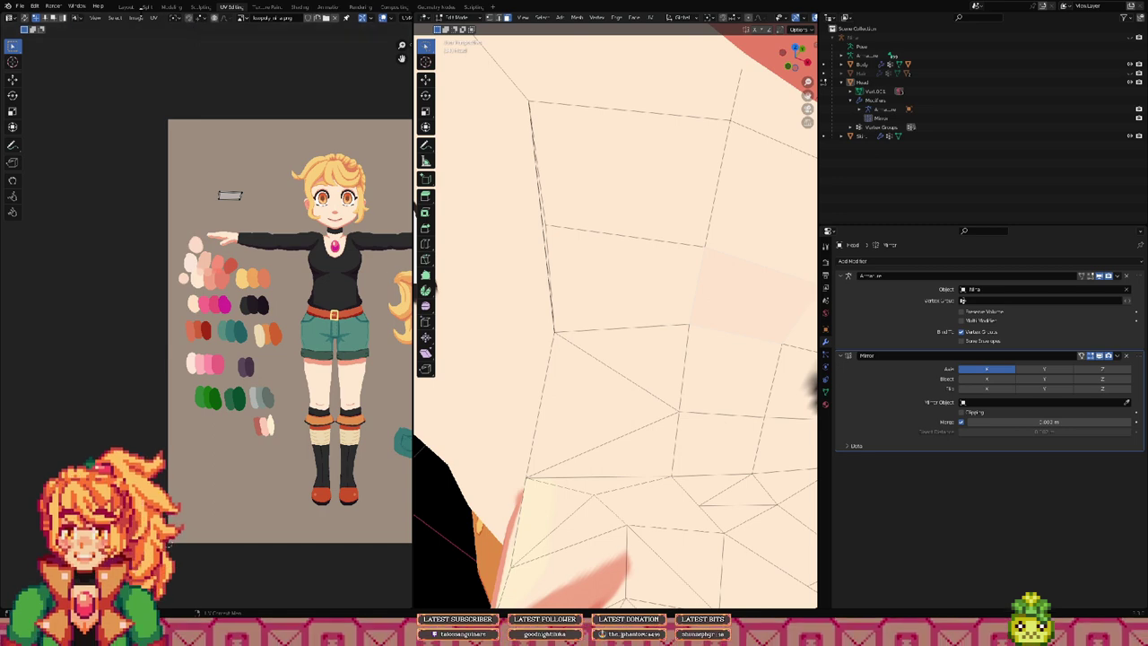
pyautogui.moveTo(558, 174); pyautogui.dragTo(477, 131, button='middle')
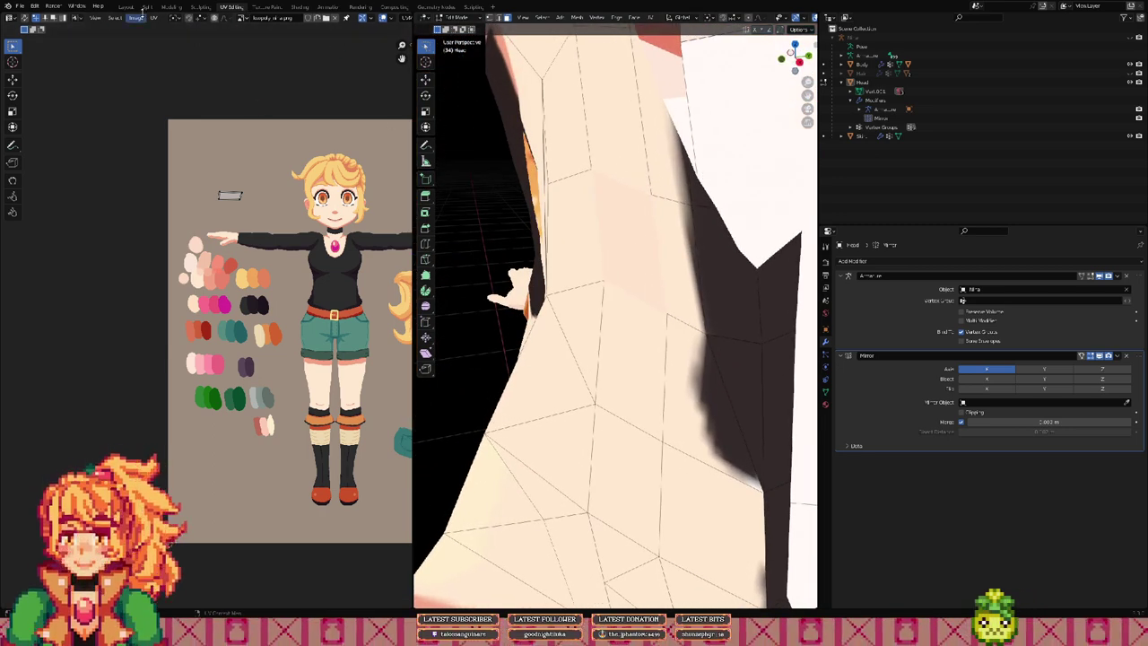
# Step: Switch to the Layout workspace and edit the head with vertex selection, looking at the area between the eyes from the front
pyautogui.click(130, 7)
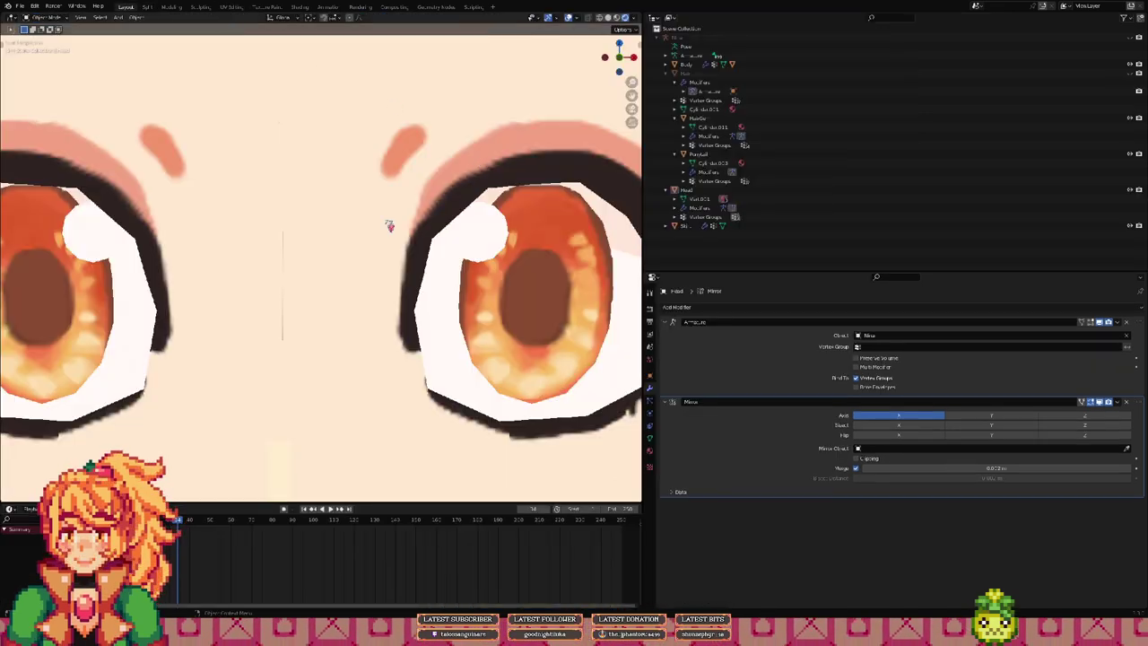
pyautogui.moveTo(328, 272); pyautogui.dragTo(356, 229, button='middle')
pyautogui.press('Tab')
pyautogui.press('1')
pyautogui.press('KP_1')
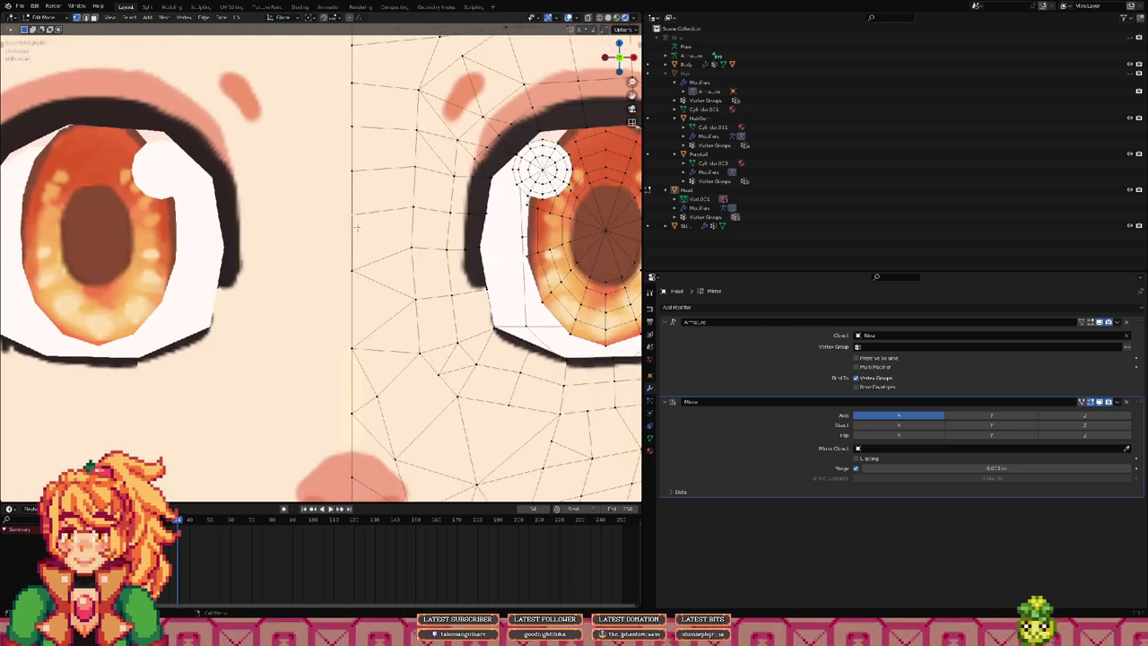
# Step: Try moving the centre-line vertex between the eyes, first freely and then along X, and undo both moves
pyautogui.press('g')
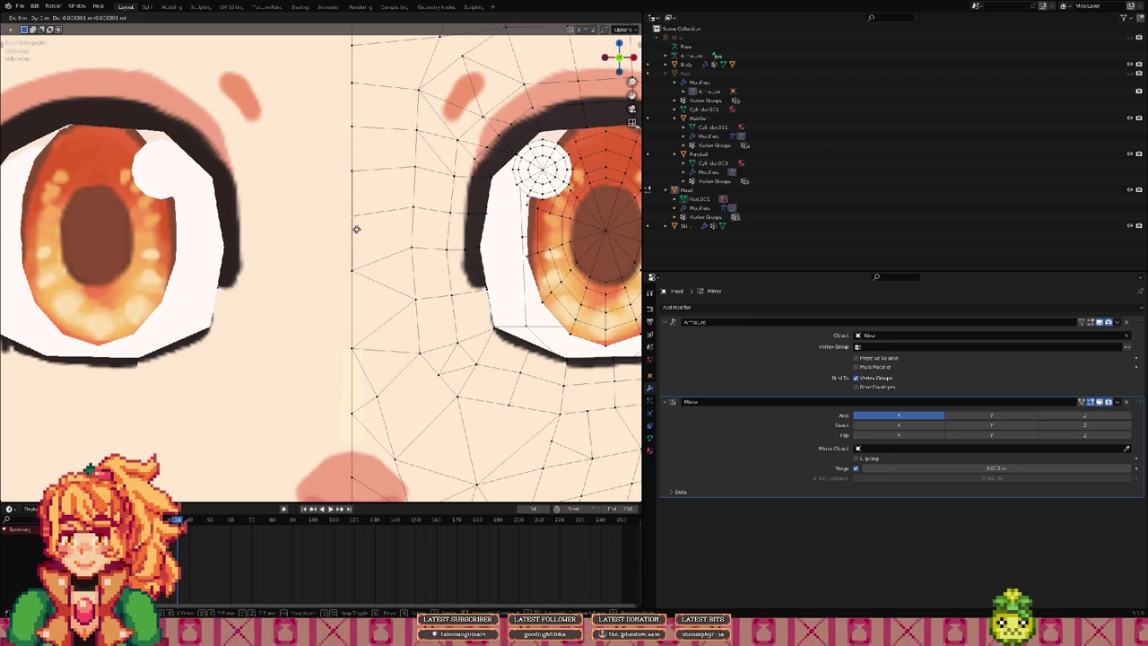
pyautogui.click(356, 230)
pyautogui.moveTo(403, 241); pyautogui.dragTo(267, 238, button='middle')
pyautogui.hotkey('ctrl', 'z')
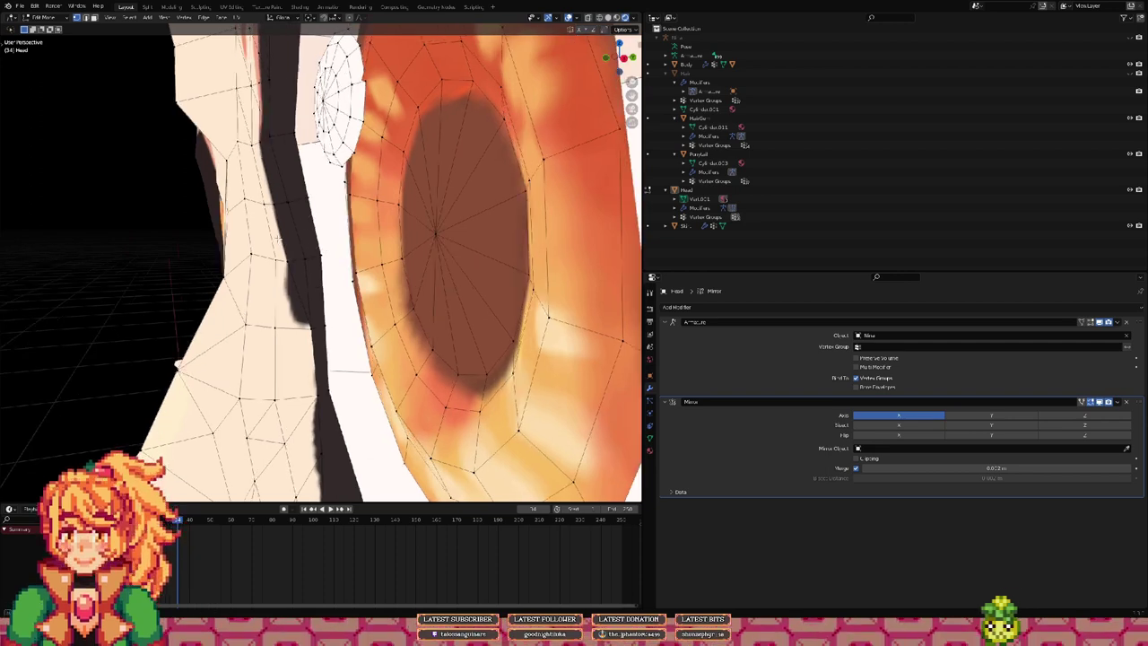
pyautogui.press('g')
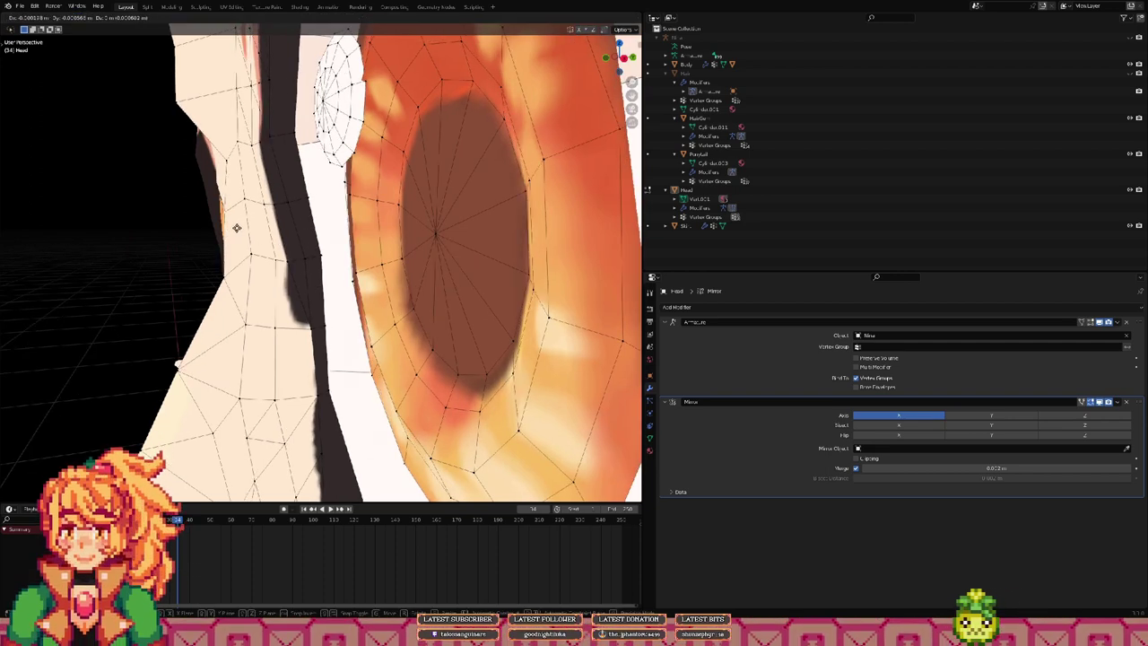
pyautogui.press('x')
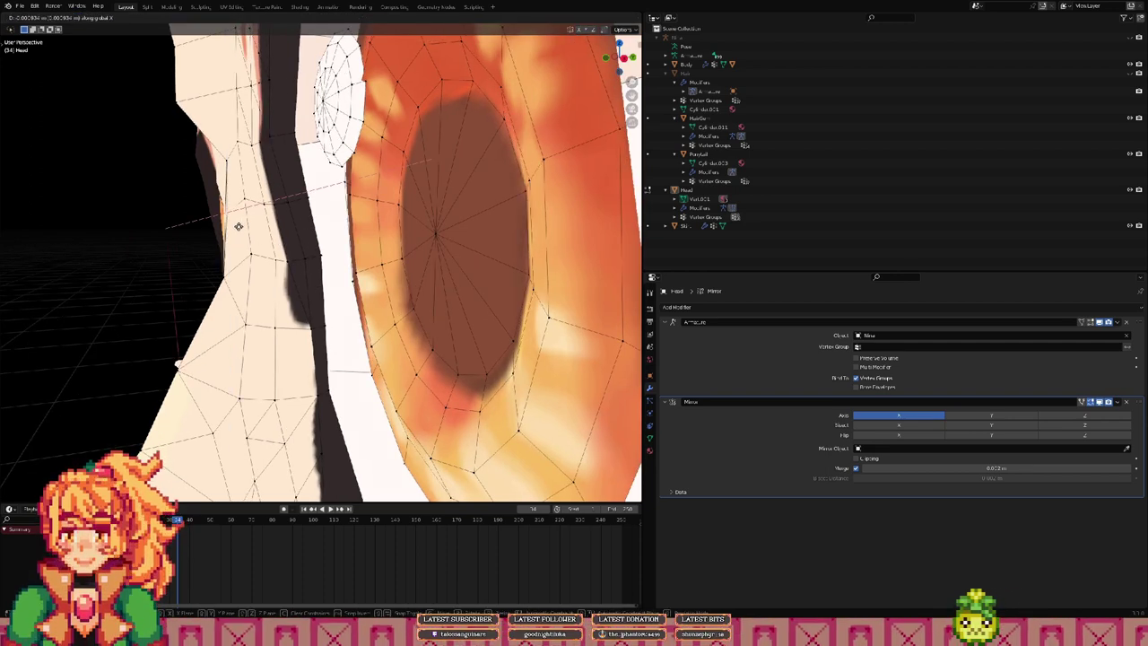
pyautogui.click(240, 227)
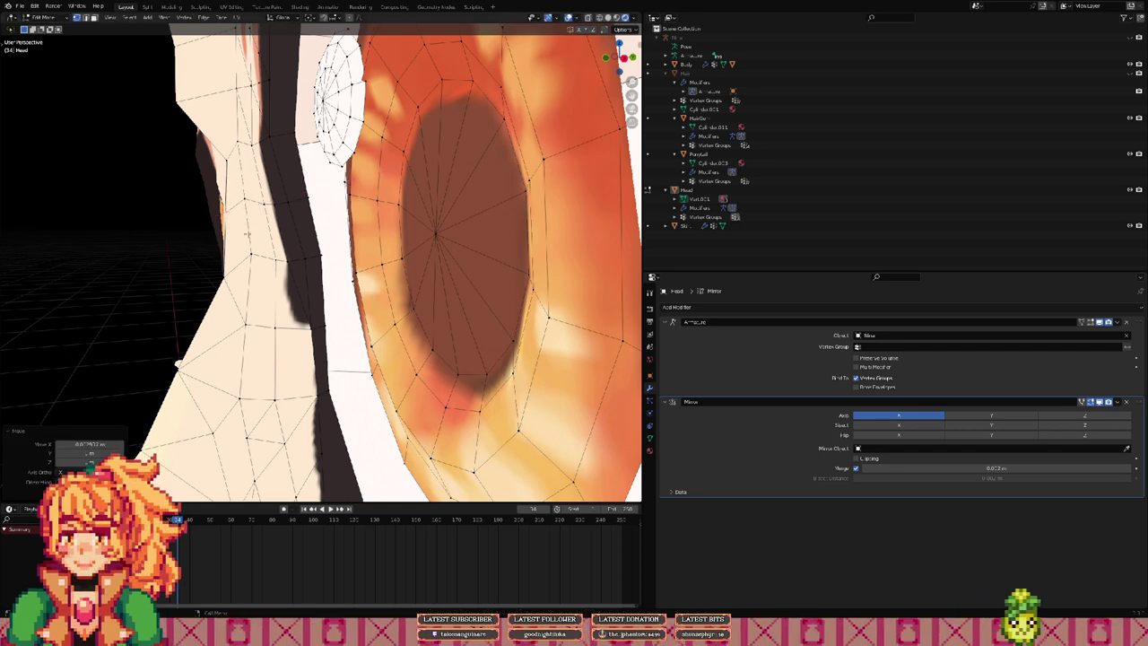
pyautogui.moveTo(246, 234); pyautogui.dragTo(339, 234, button='middle')
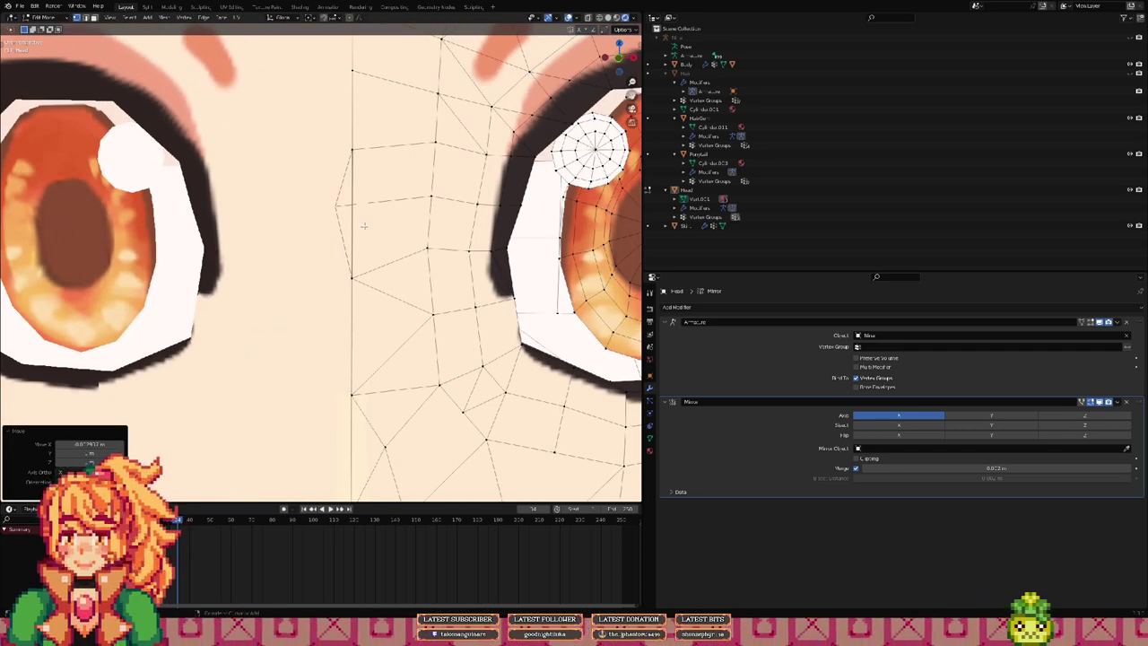
pyautogui.hotkey('ctrl', 'z')
# Step: Shift the vertex between the eyes off the centre line and delete the stray edge behind it
pyautogui.press('g')
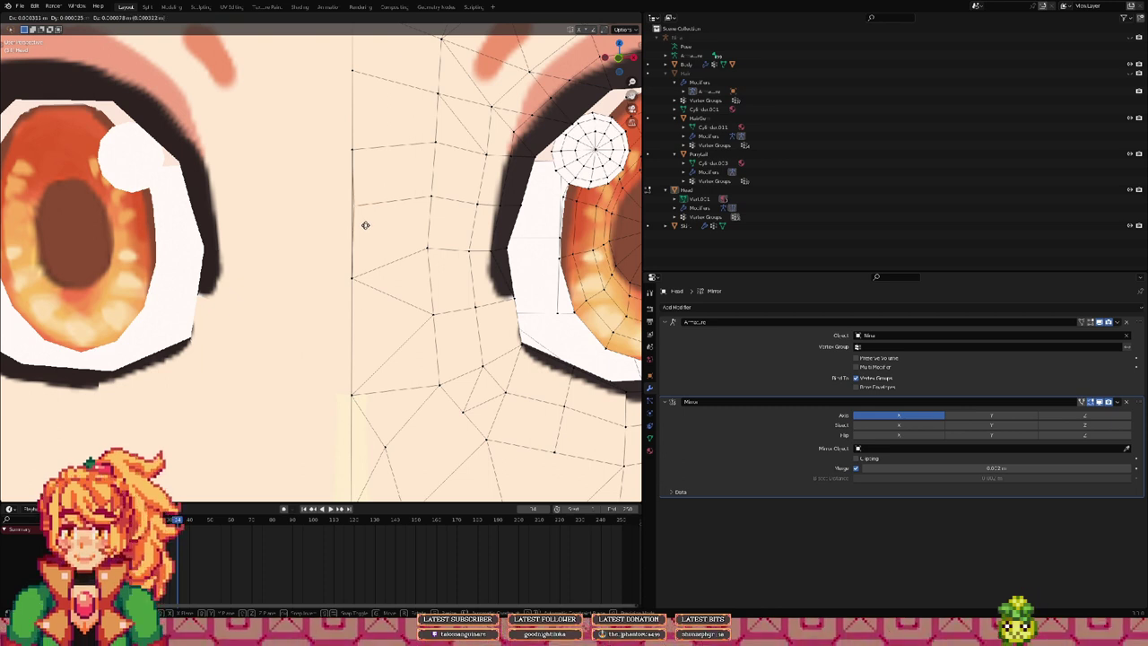
pyautogui.click(371, 225)
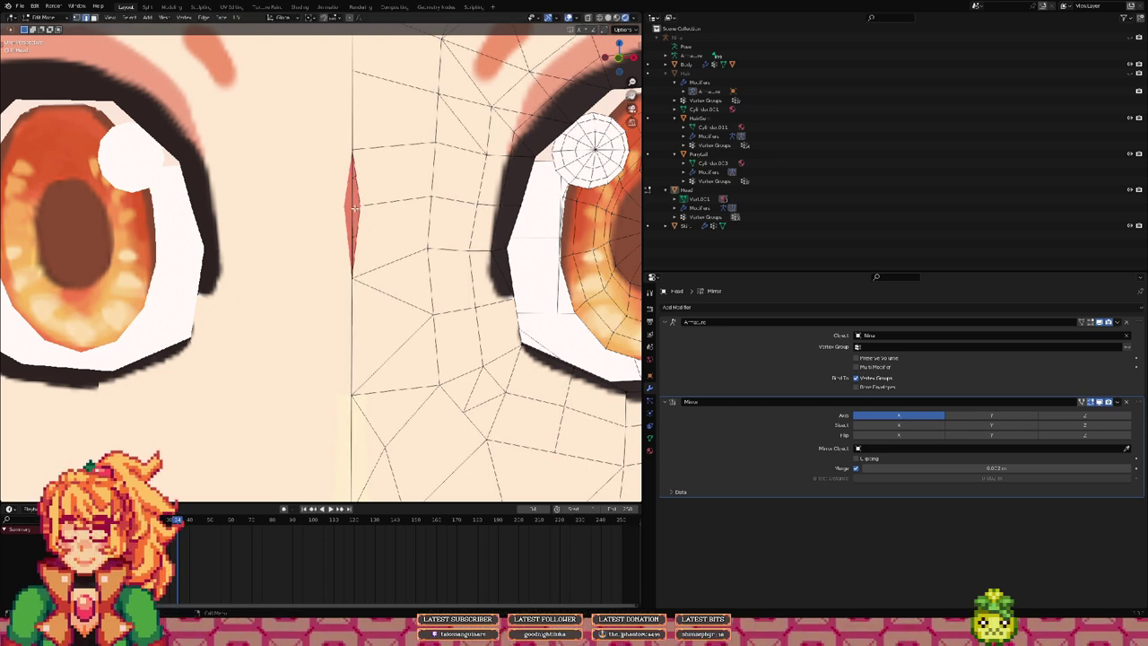
pyautogui.rightClick(353, 216)
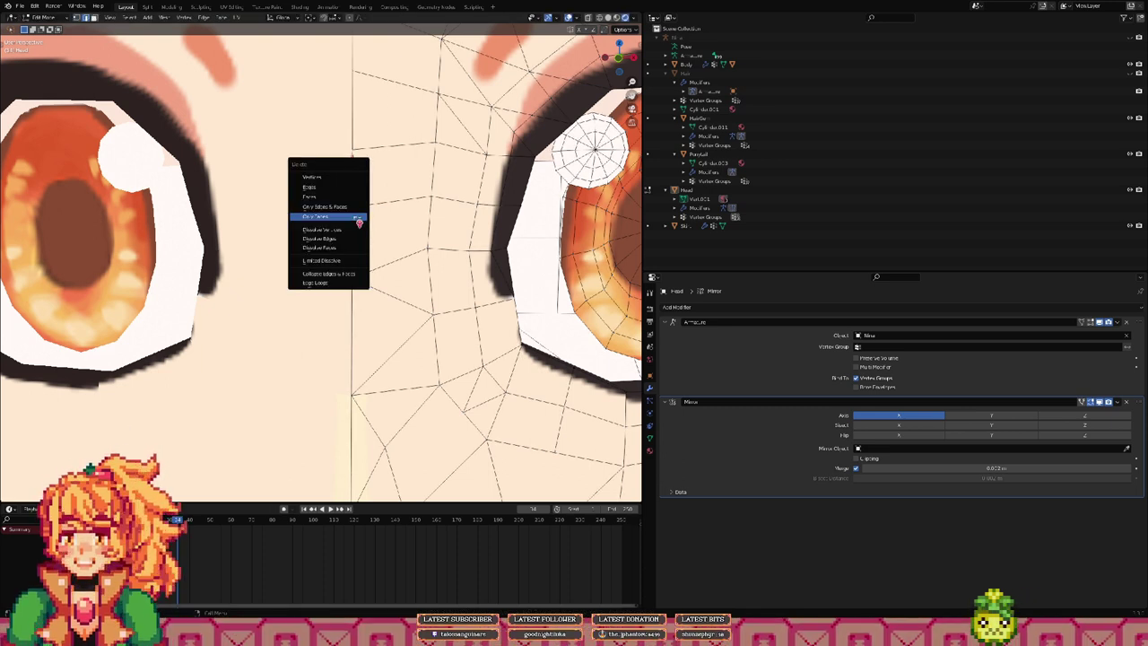
pyautogui.click(344, 190)
pyautogui.press('1')
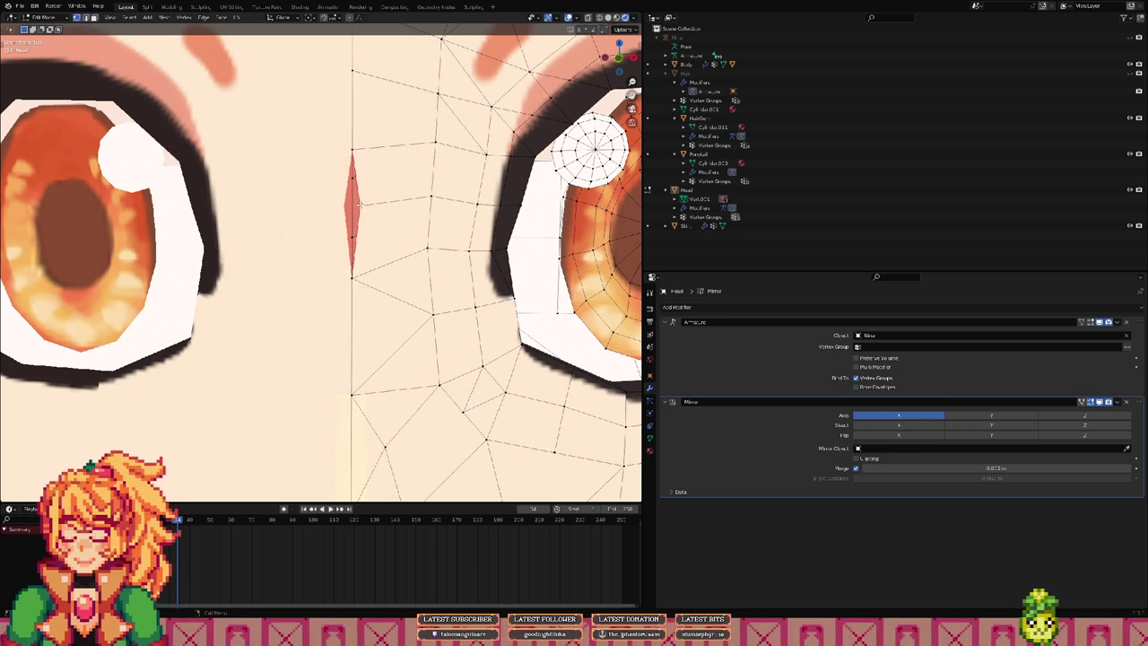
# Step: Move the shifted vertex back onto the centre line to close the gap between the eyes
pyautogui.press('g')
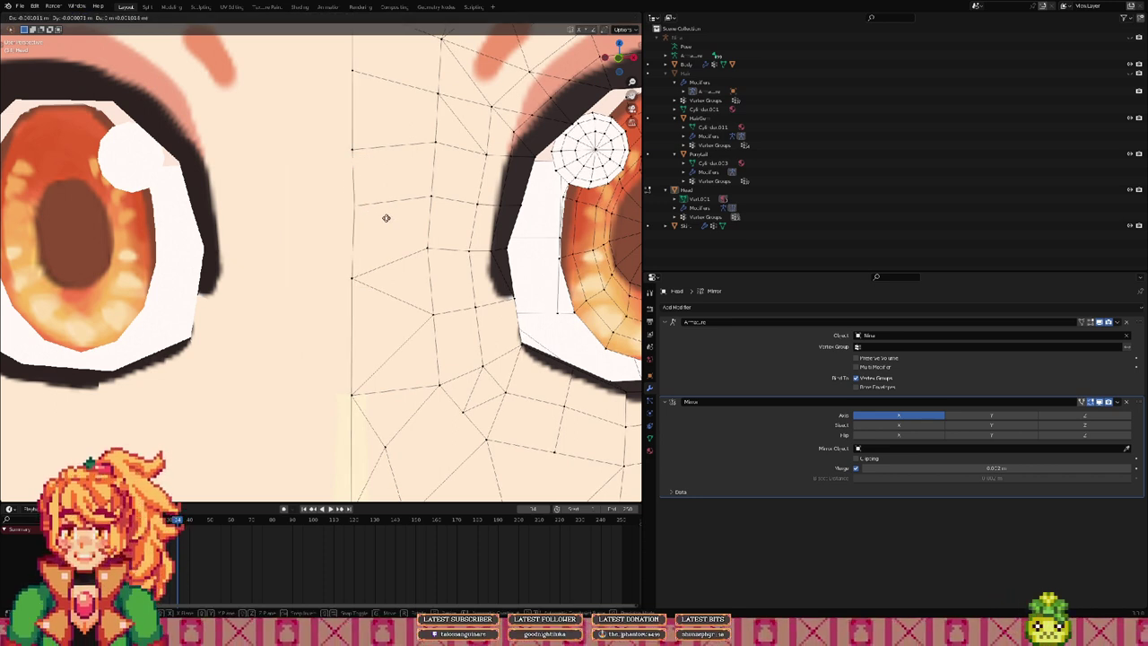
pyautogui.press('z')
pyautogui.press('x')
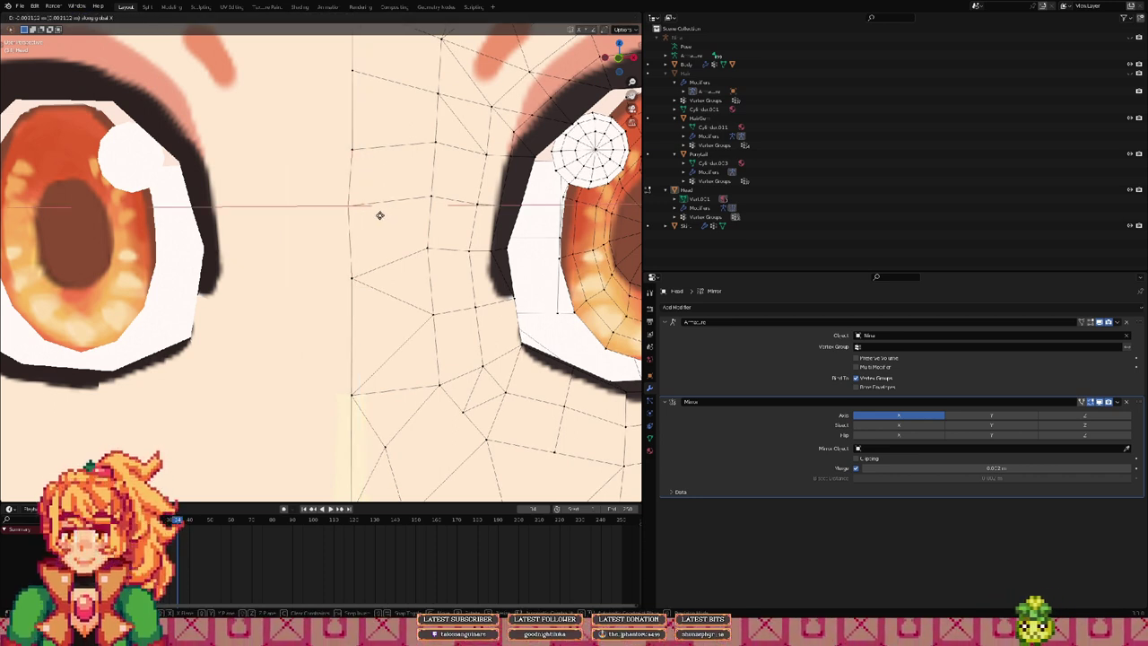
pyautogui.press('z')
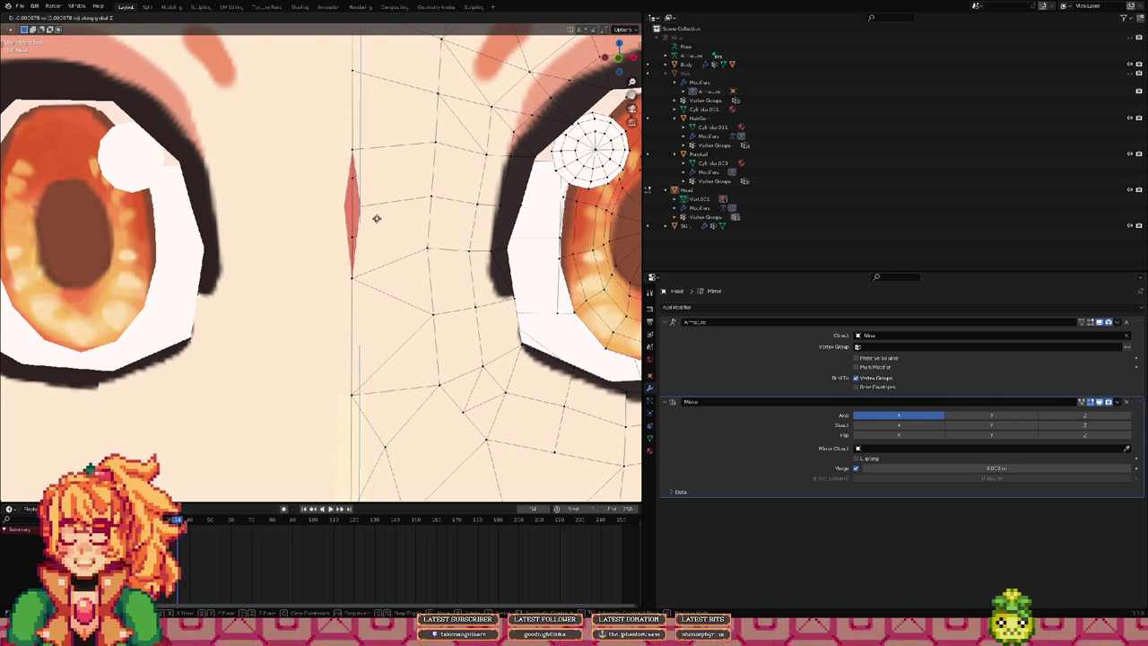
pyautogui.click(374, 219)
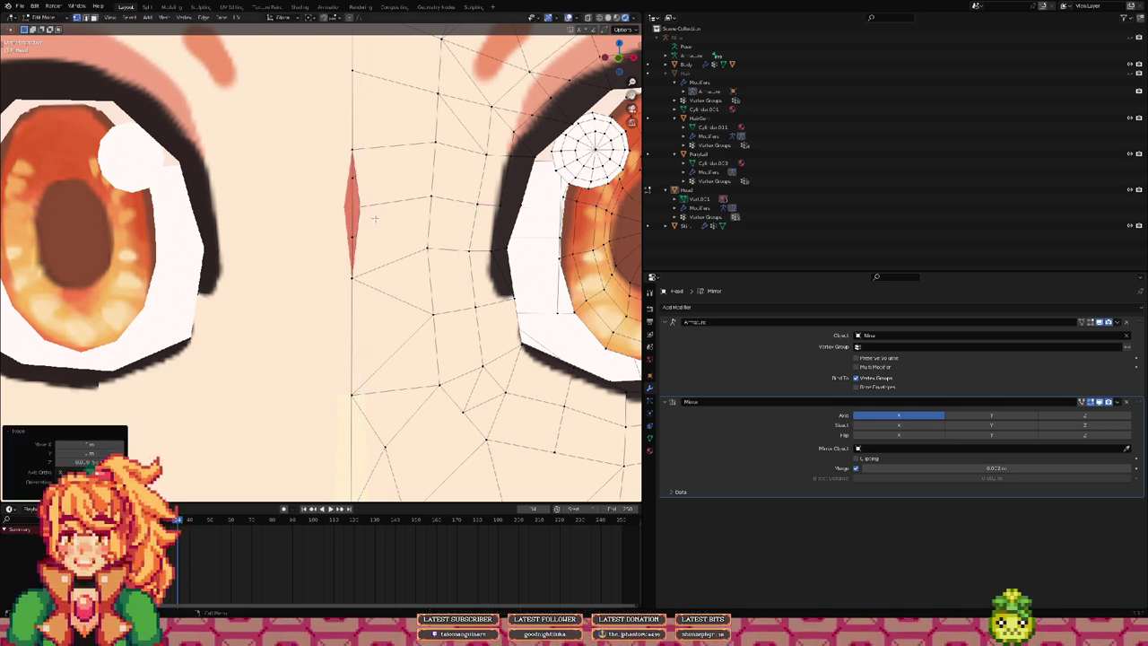
pyautogui.press('g')
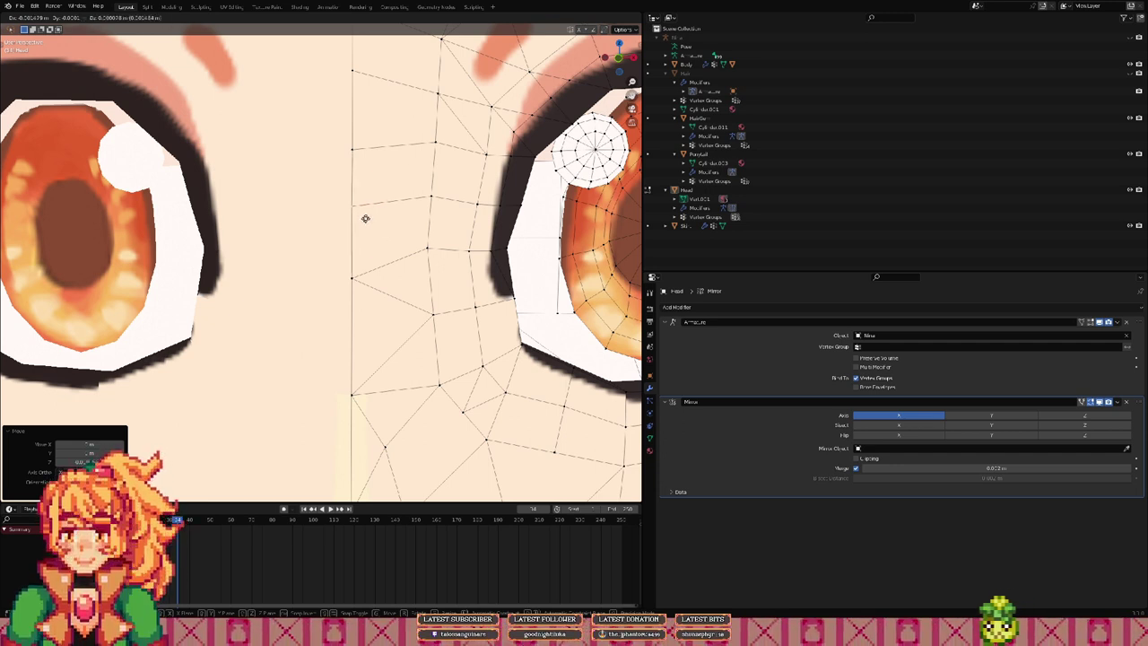
pyautogui.click(358, 212)
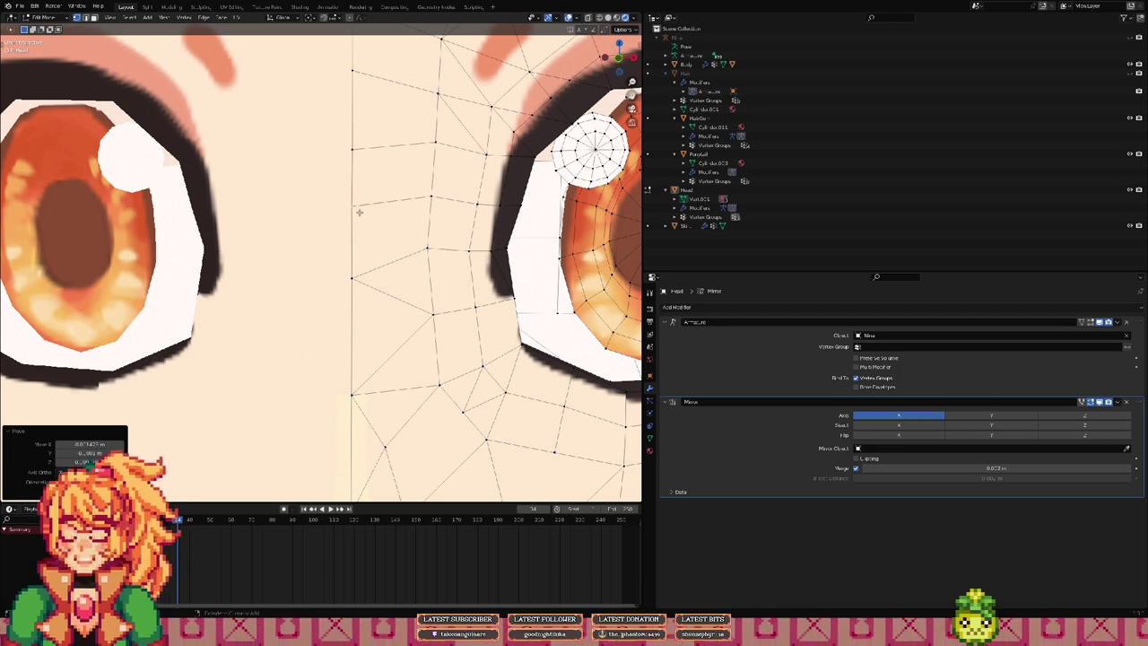
# Step: Duplicate the centre-line vertex in place, then delete the original geometry so the adjoining faces are removed
pyautogui.hotkey('shift', 'd')
pyautogui.rightClick(359, 212)
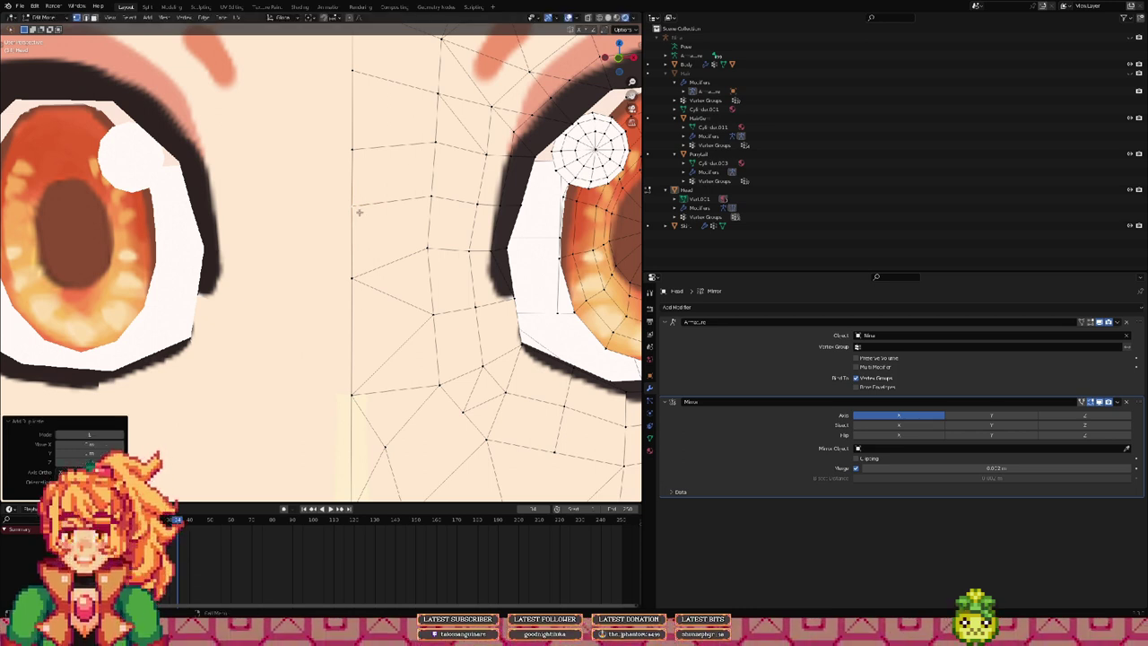
pyautogui.press('z')
pyautogui.rightClick(358, 212)
pyautogui.press('x')
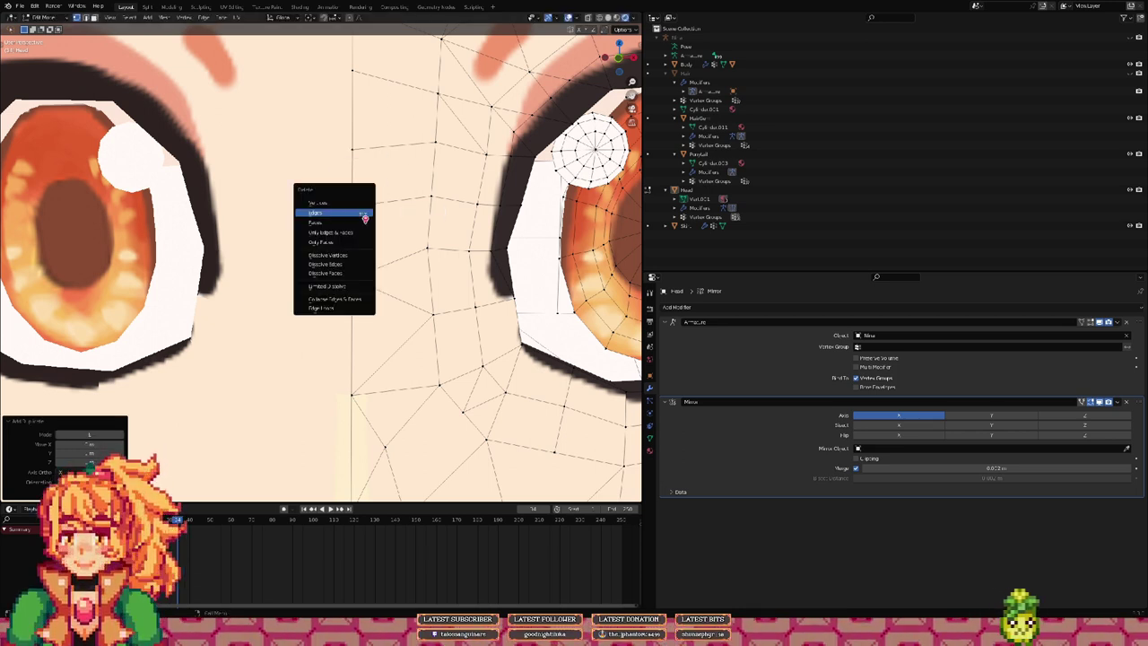
pyautogui.click(363, 213)
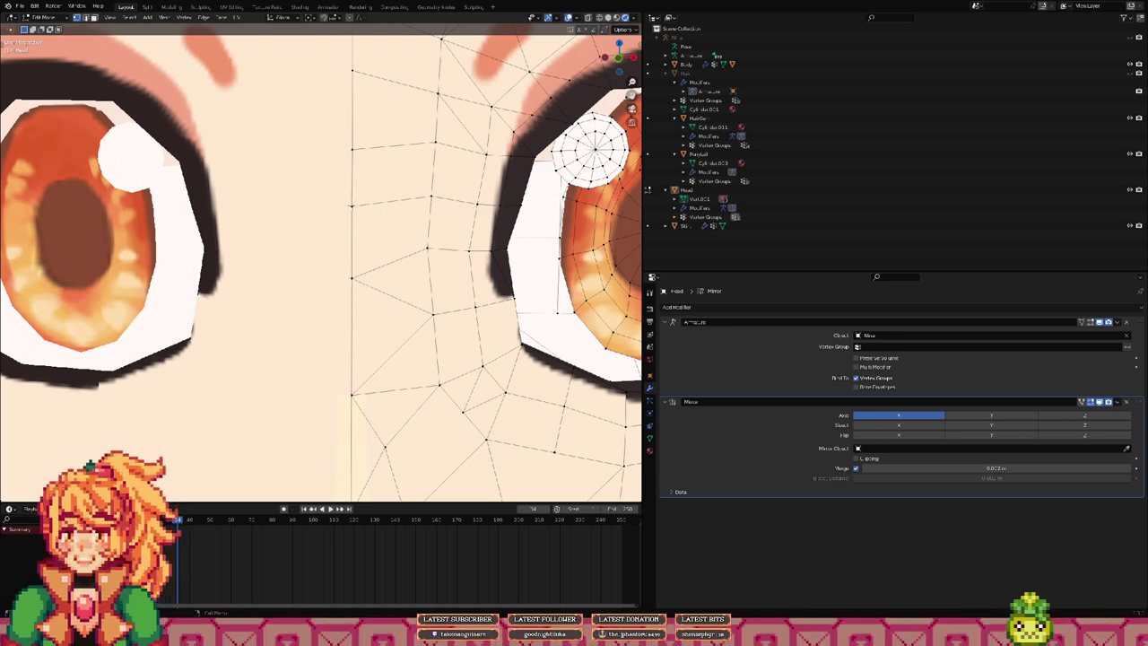
pyautogui.press('x')
pyautogui.click(363, 212)
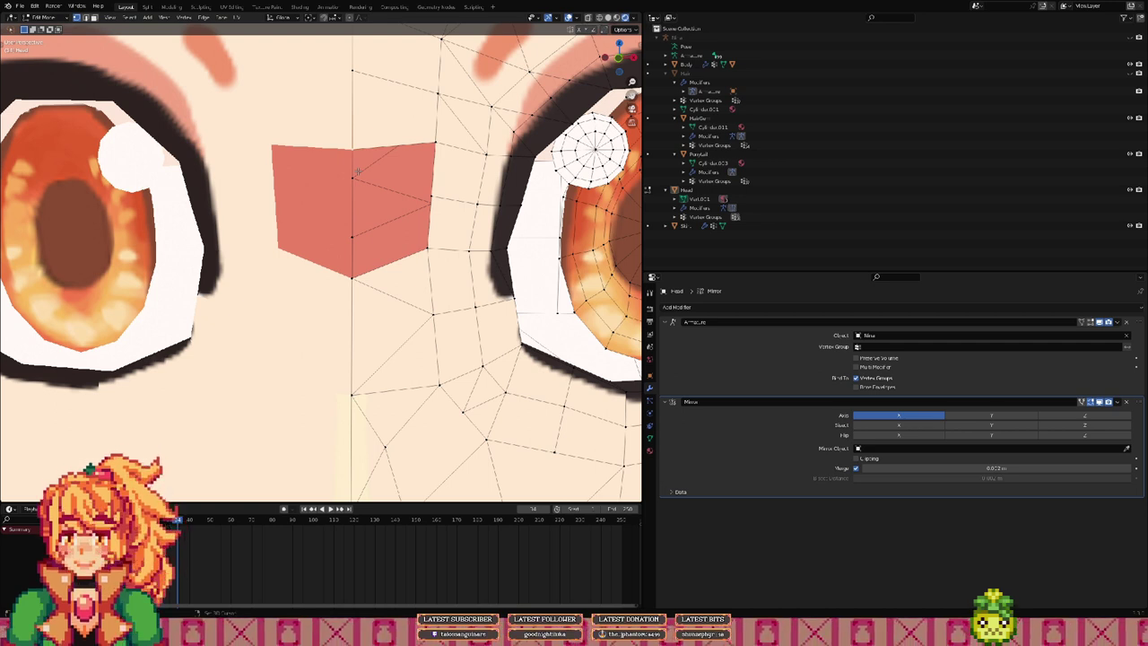
# Step: Move the loose vertex along Z on the centre line, level with the inner-eye vertex beside the hole
pyautogui.press('g')
pyautogui.press('z')
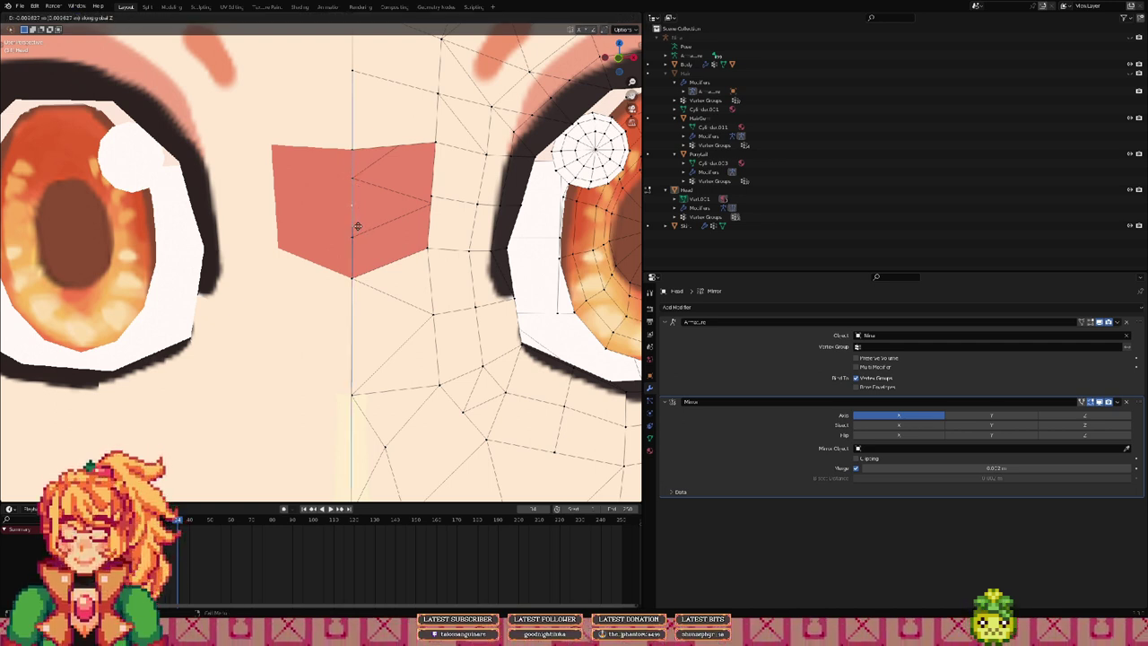
pyautogui.click(357, 226)
# Step: Connect the centre vertex to the inner-eye side and fill the hole with two stacked faces
pyautogui.click(354, 208)
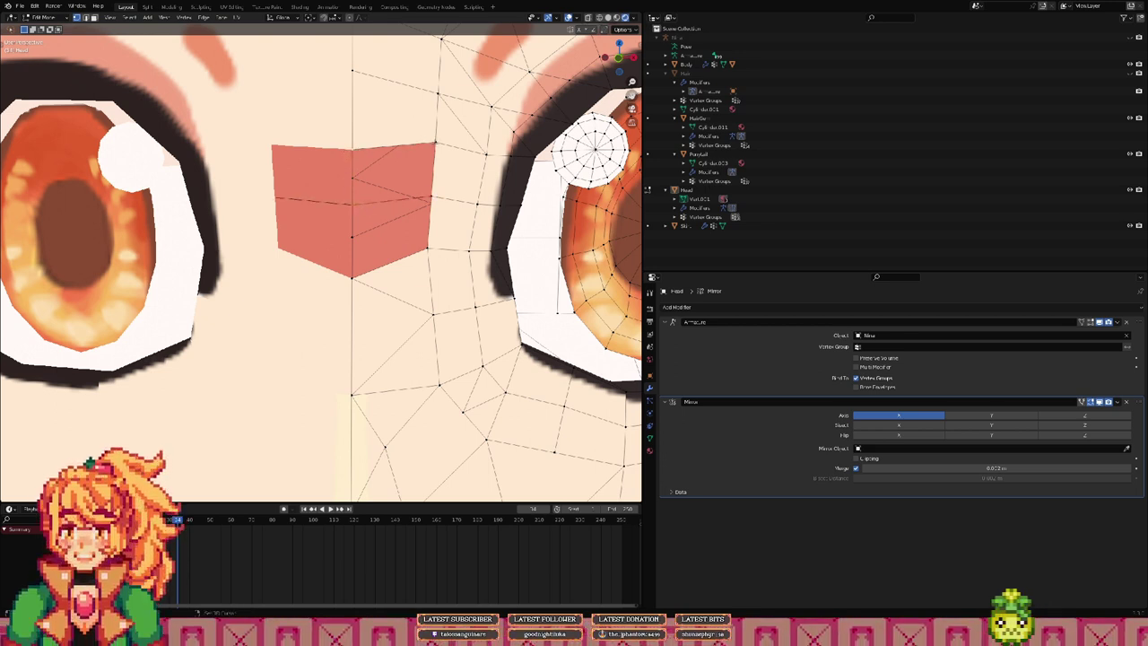
pyautogui.hotkey('shift', 'r')
pyautogui.hotkey('ctrl', 'z')
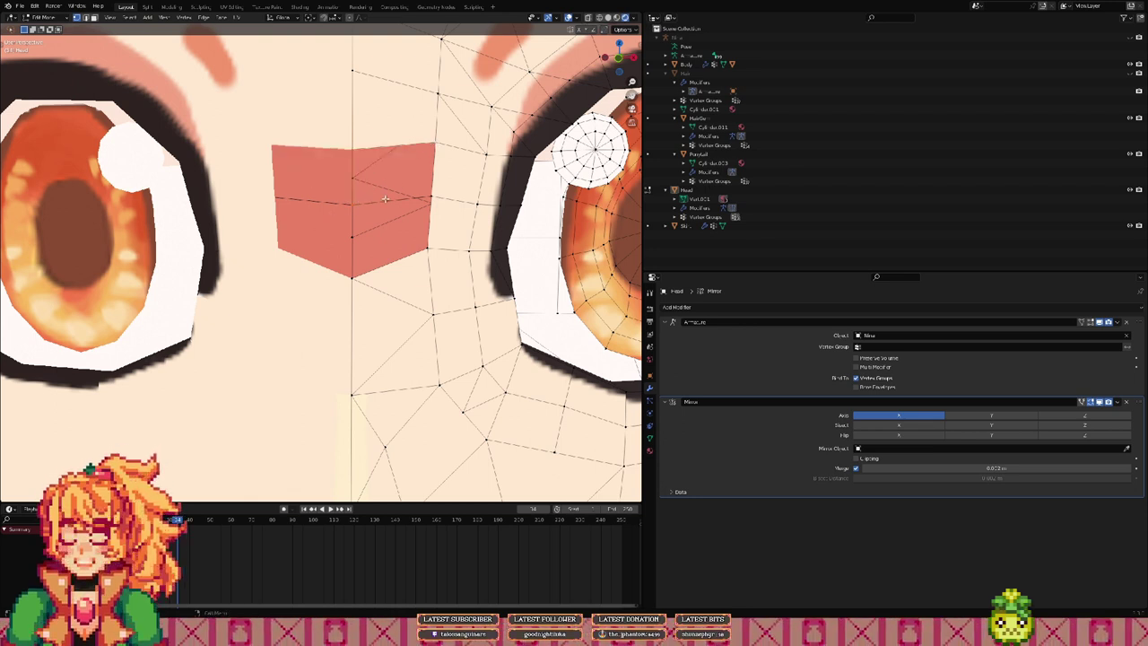
pyautogui.hotkey('ctrl', 'z')
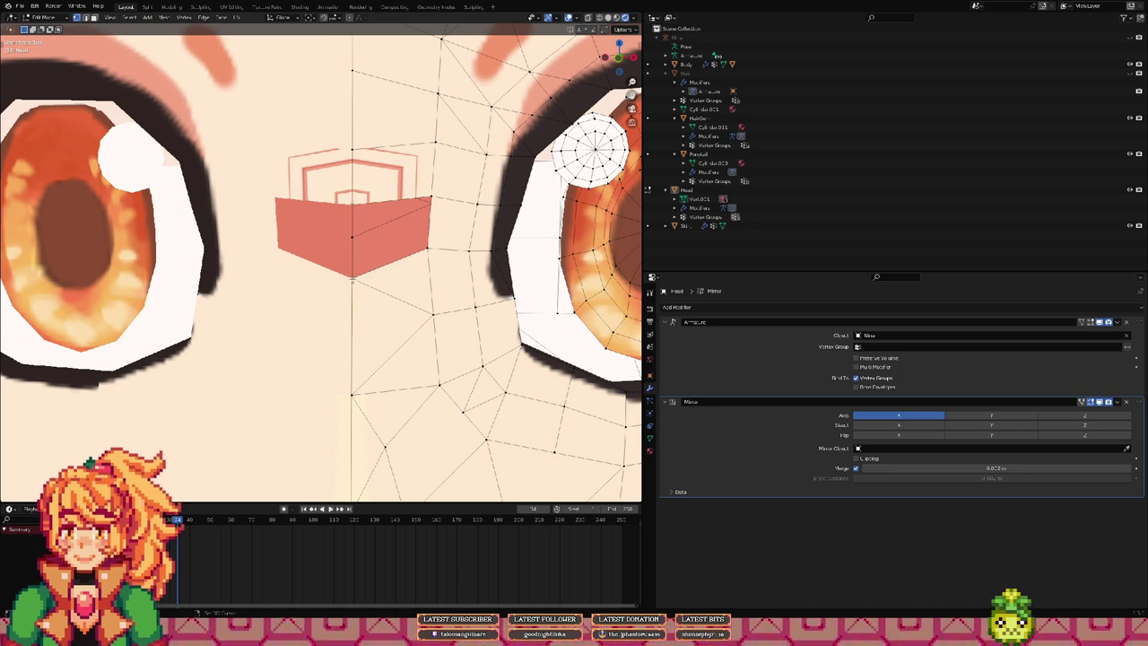
pyautogui.press('f')
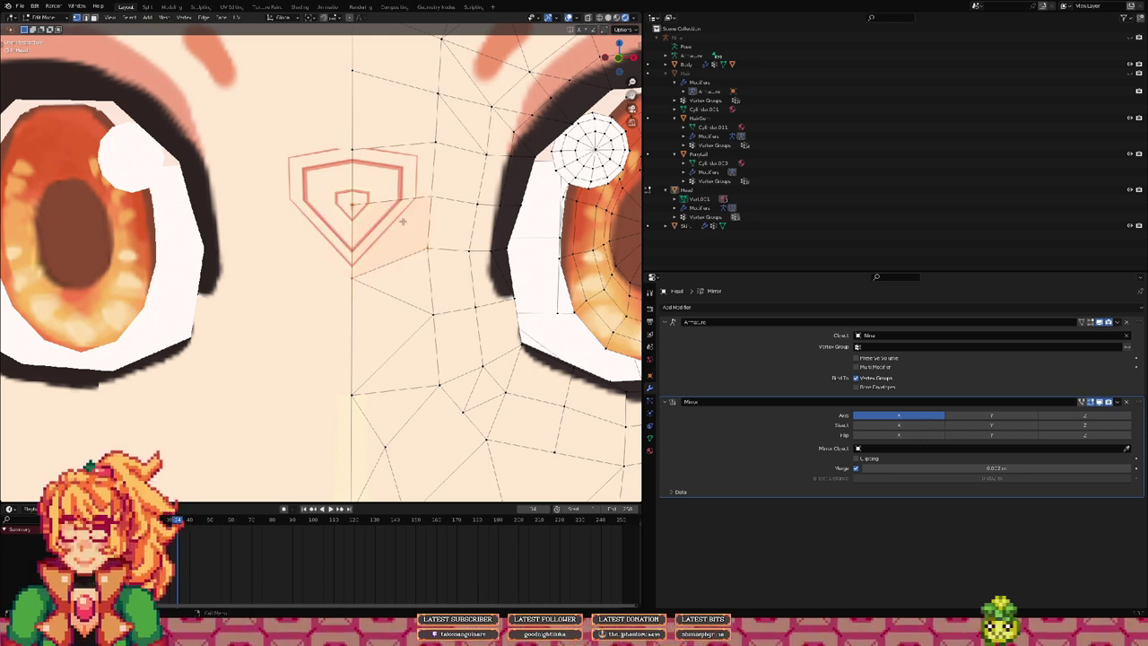
# Step: Select the two new faces between the eyes, match their UVs to the skin-tone swatches and view the face in the Layout workspace
pyautogui.press('2')
pyautogui.press('3')
pyautogui.click(385, 207)
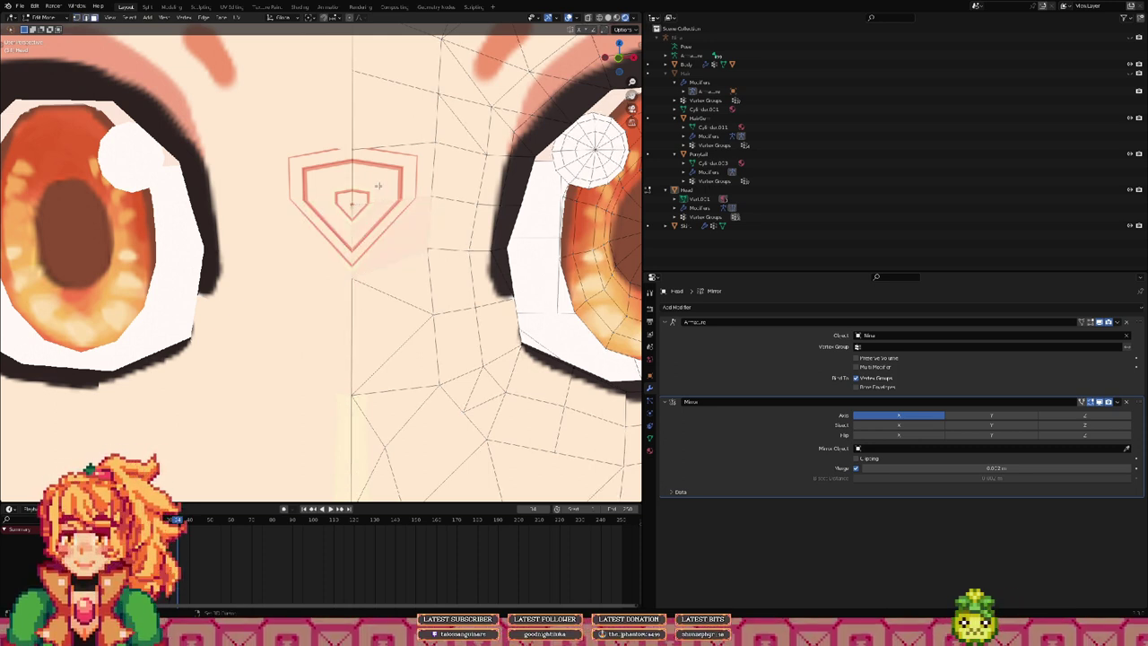
pyautogui.click(378, 186)
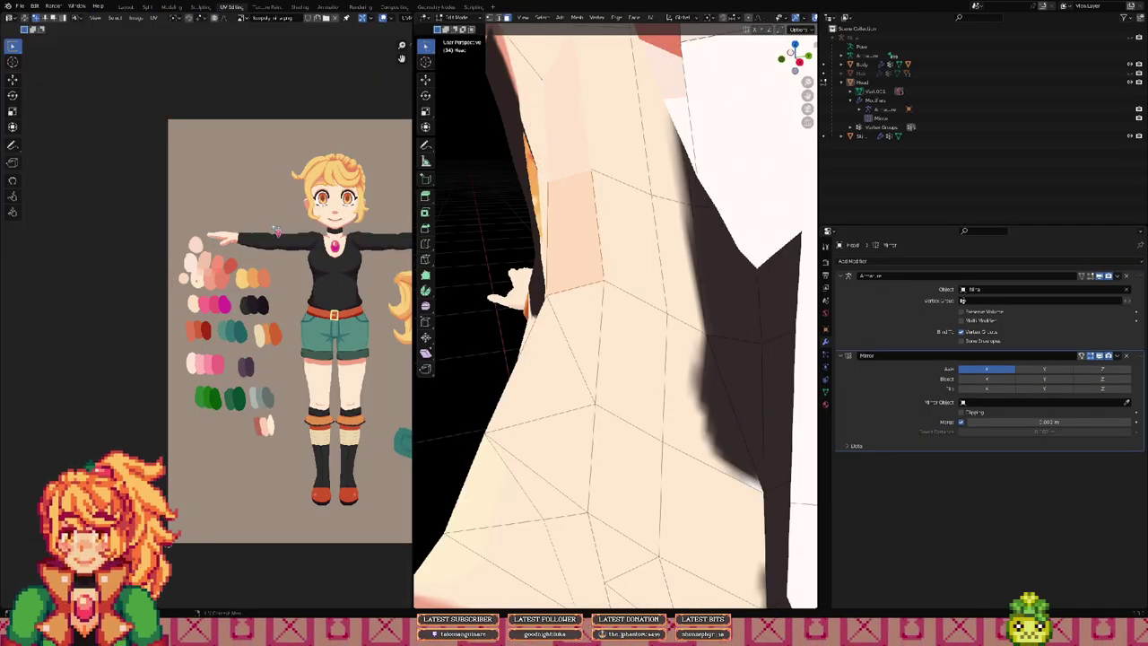
pyautogui.moveTo(608, 228); pyautogui.dragTo(668, 199, button='middle')
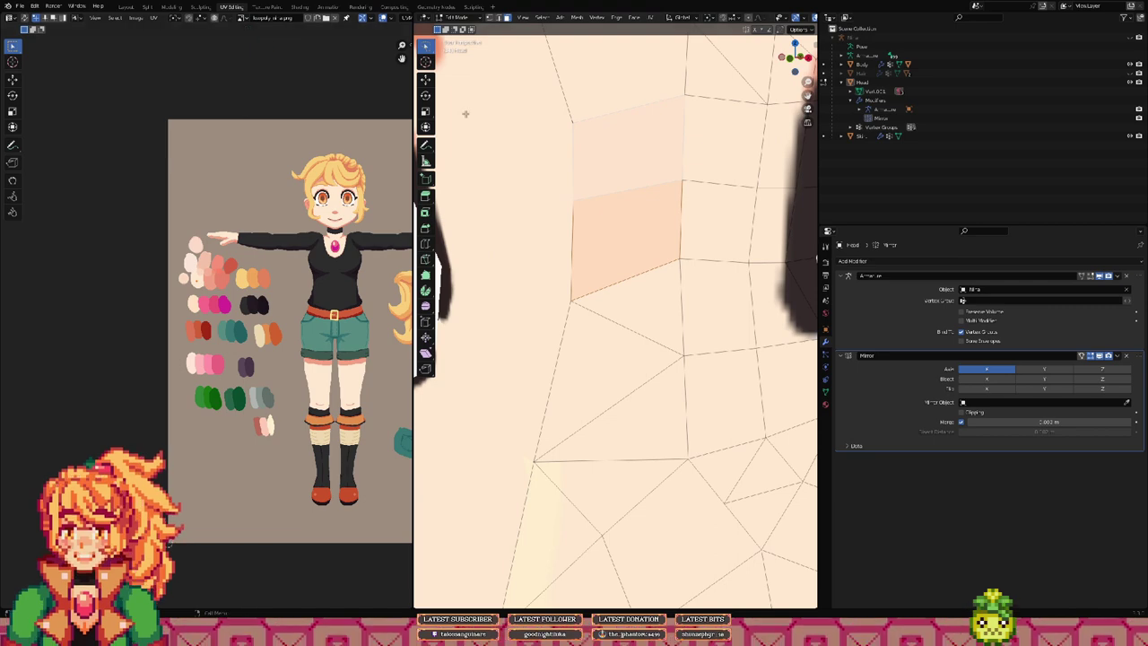
pyautogui.click(125, 8)
pyautogui.scroll(-2, 384, 148)
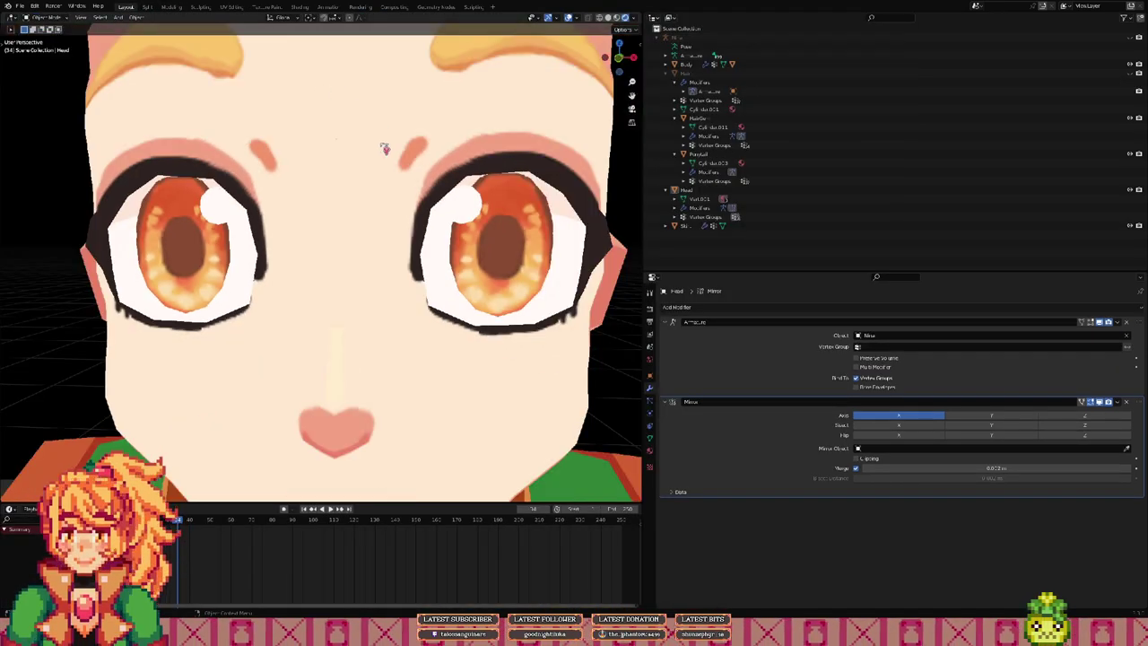
# Step: Open the Head mesh for editing in an orthographic view and shrink the timeline to enlarge the 3D viewport
pyautogui.scroll(-2, 385, 149)
pyautogui.moveTo(392, 186); pyautogui.dragTo(393, 166, button='middle')
pyautogui.press('KP_5')
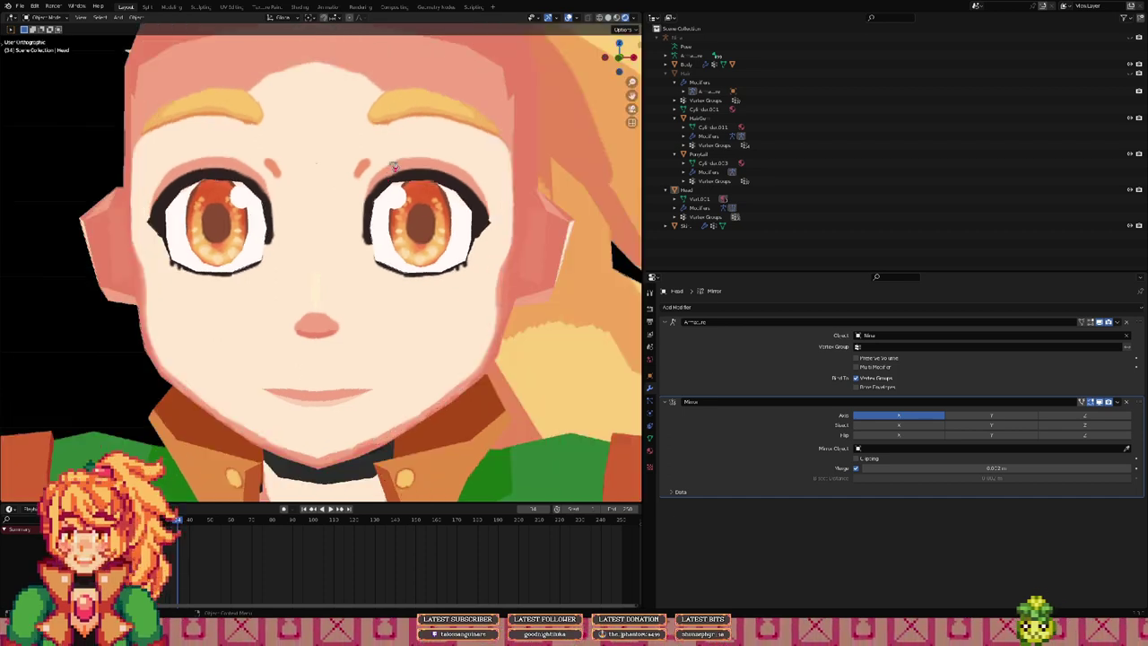
pyautogui.press('z')
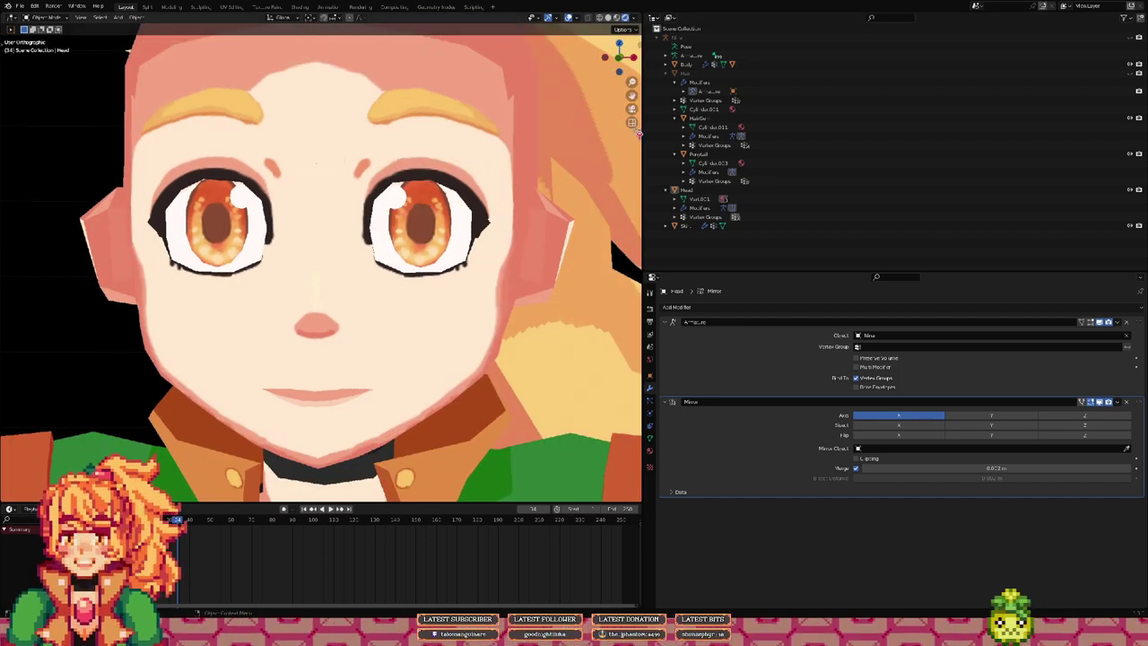
pyautogui.click(687, 190)
pyautogui.press('Tab')
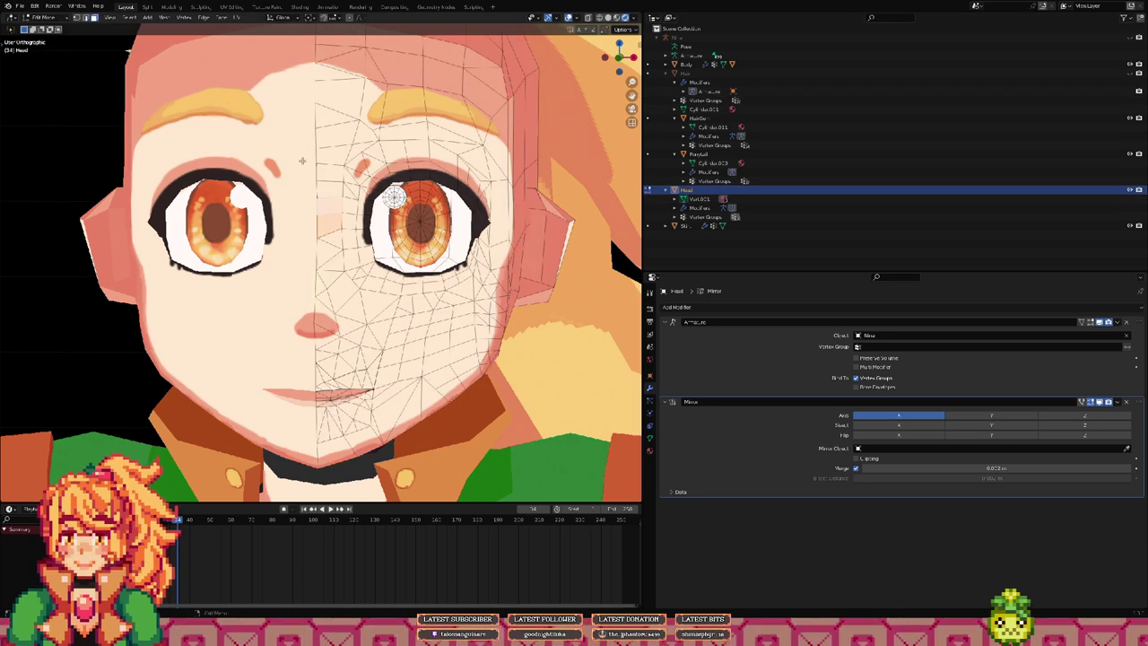
pyautogui.keyDown('shift'); pyautogui.moveTo(443, 187); pyautogui.dragTo(409, 174, button='middle'); pyautogui.keyUp('shift')
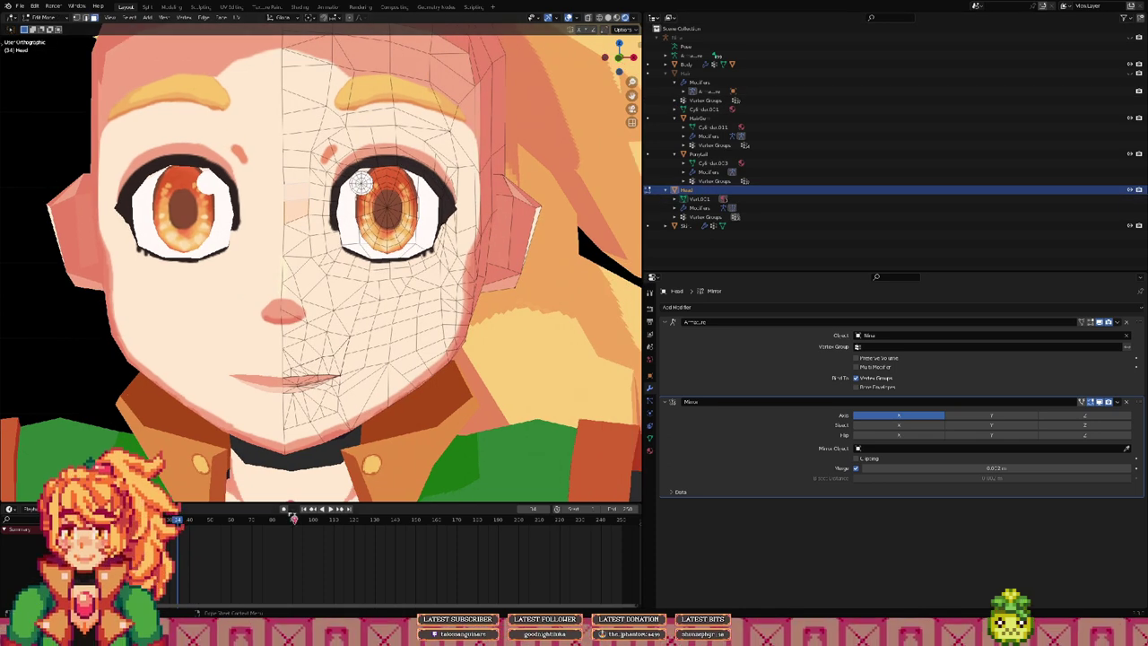
pyautogui.moveTo(271, 503); pyautogui.dragTo(107, 554)
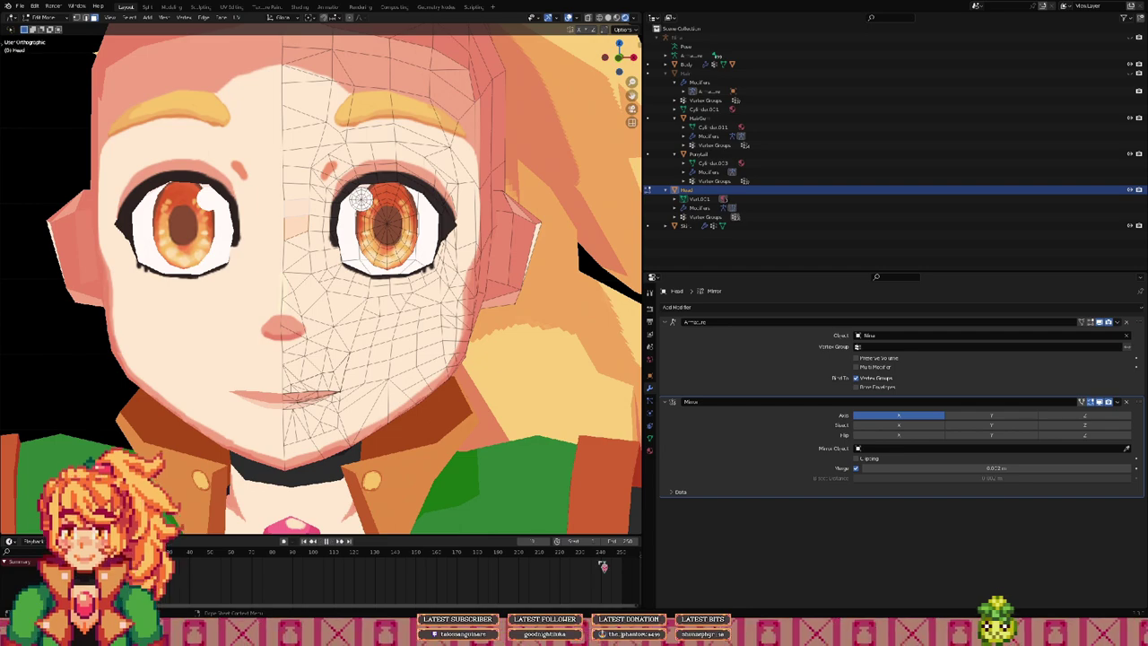
# Step: Examine the cheek topology between the nose and the lower eyelid
pyautogui.scroll(2, 384, 267)
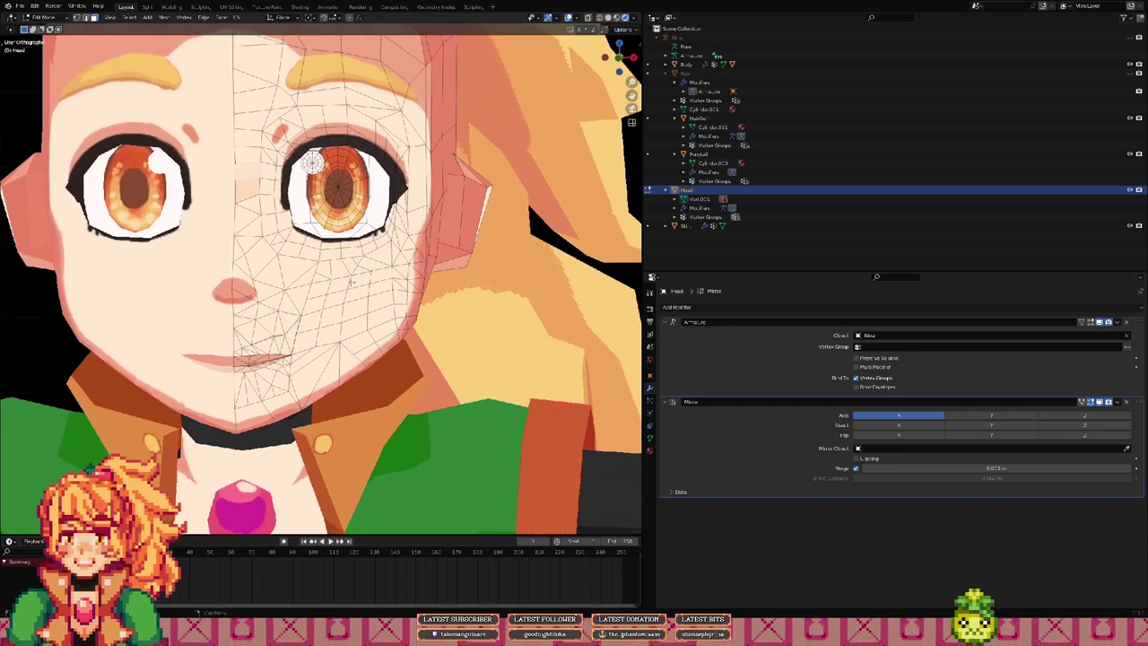
pyautogui.scroll(1, 313, 282)
pyautogui.scroll(5, 310, 282)
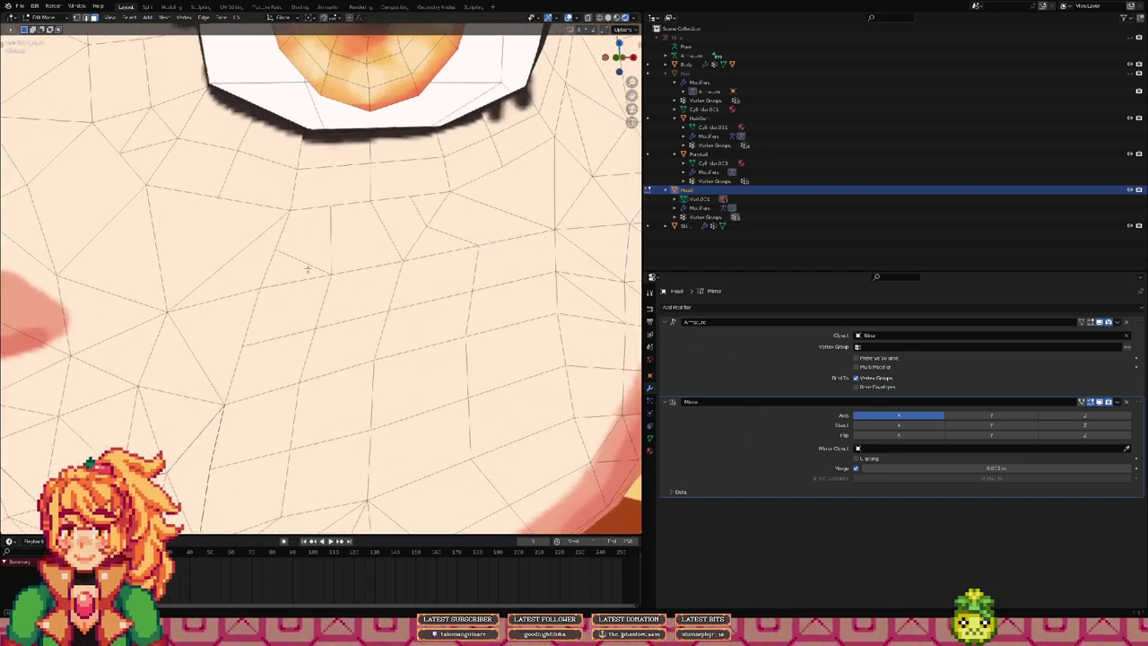
pyautogui.moveTo(250, 263); pyautogui.dragTo(362, 220, button='middle')
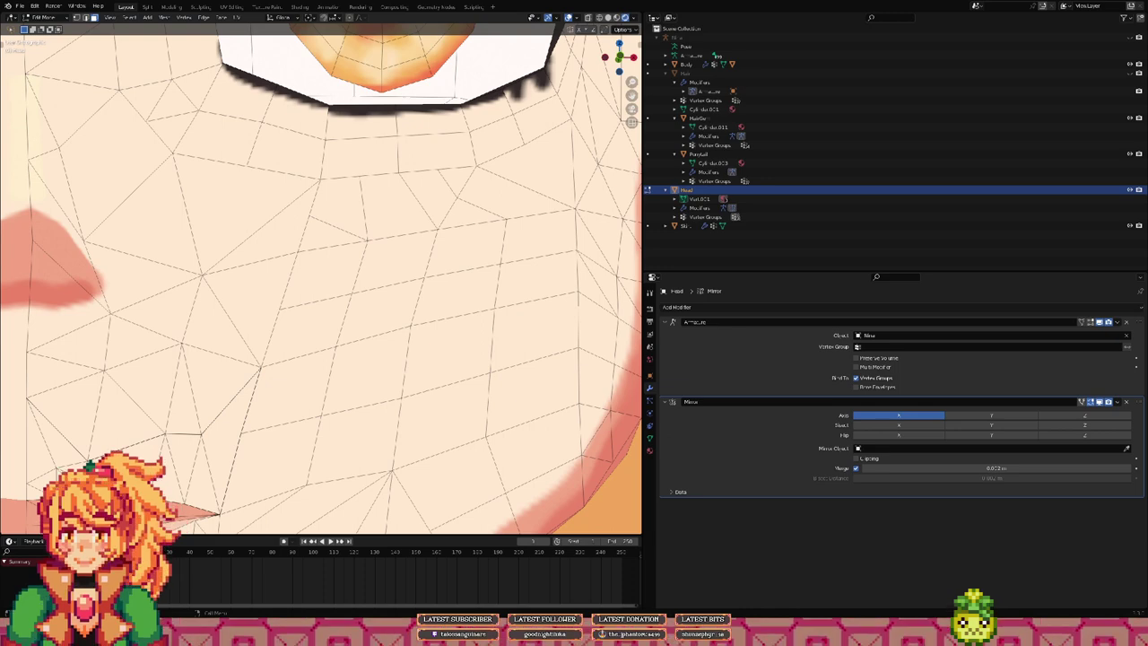
pyautogui.moveTo(314, 294); pyautogui.dragTo(361, 309, button='middle')
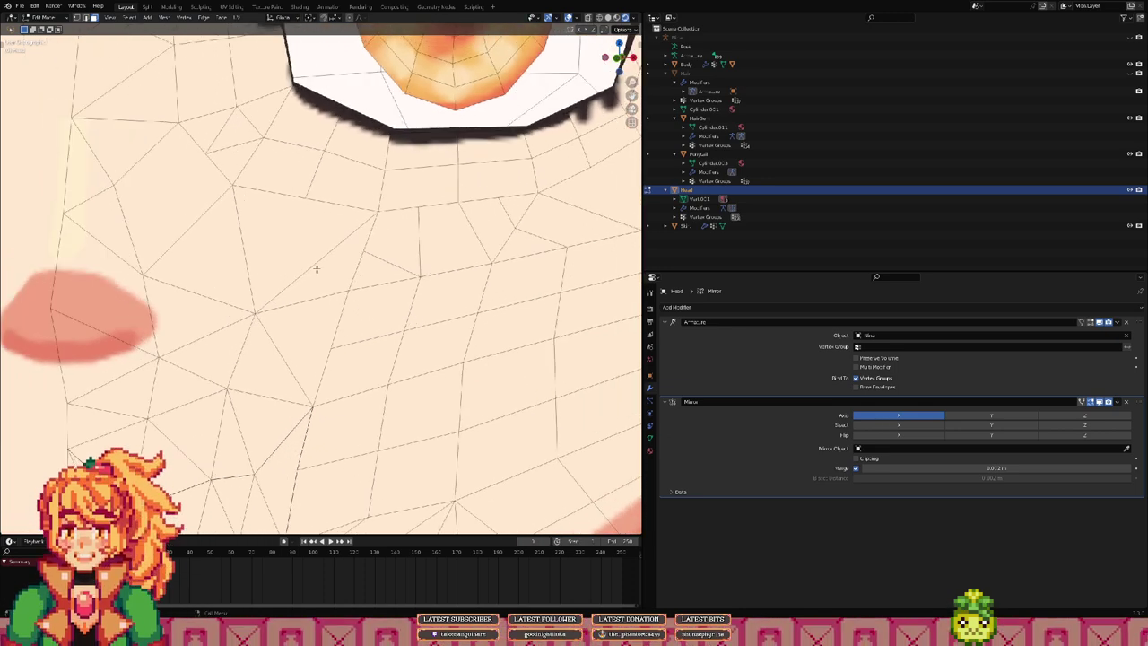
pyautogui.scroll(-2, 289, 217)
pyautogui.keyDown('shift'); pyautogui.moveTo(305, 232); pyautogui.dragTo(323, 257, button='middle'); pyautogui.keyUp('shift')
pyautogui.scroll(2, 324, 256)
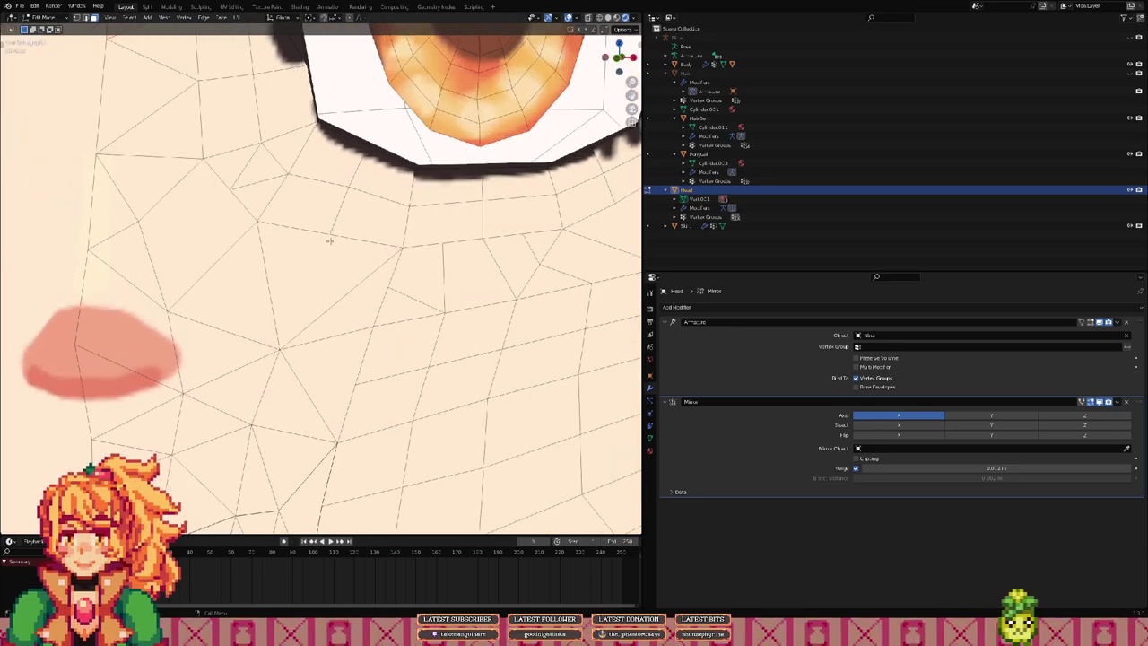
# Step: Delete only the faces of the cheek triangle and its adjoining quad below the eye, plus the diagonal edge between them
pyautogui.press('1')
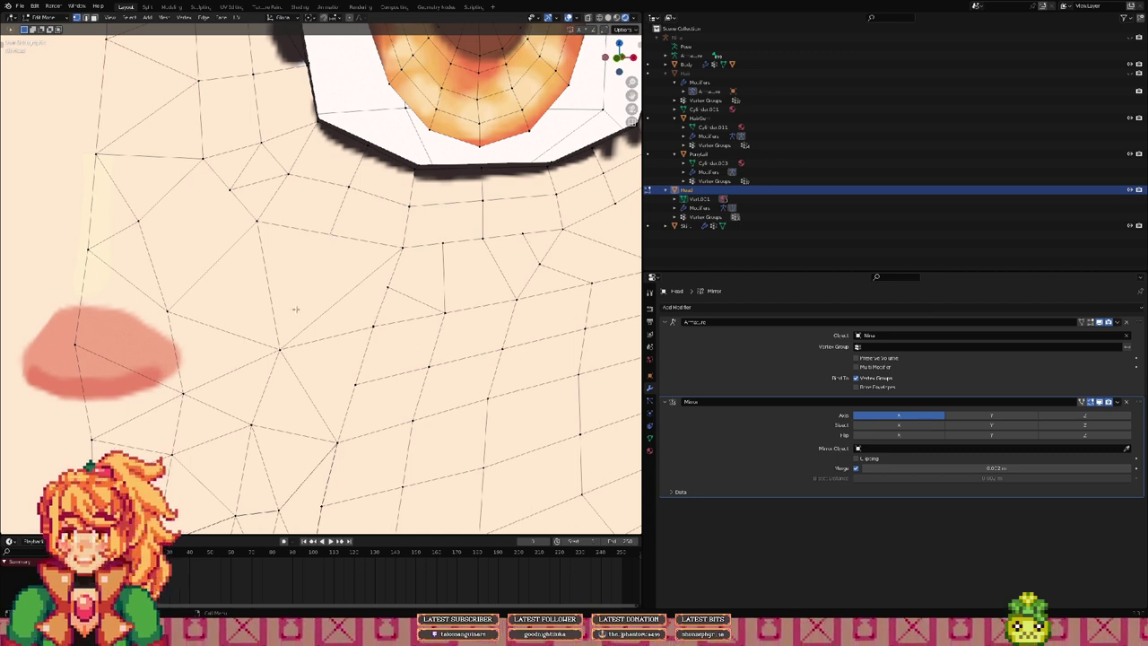
pyautogui.rightClick(319, 295)
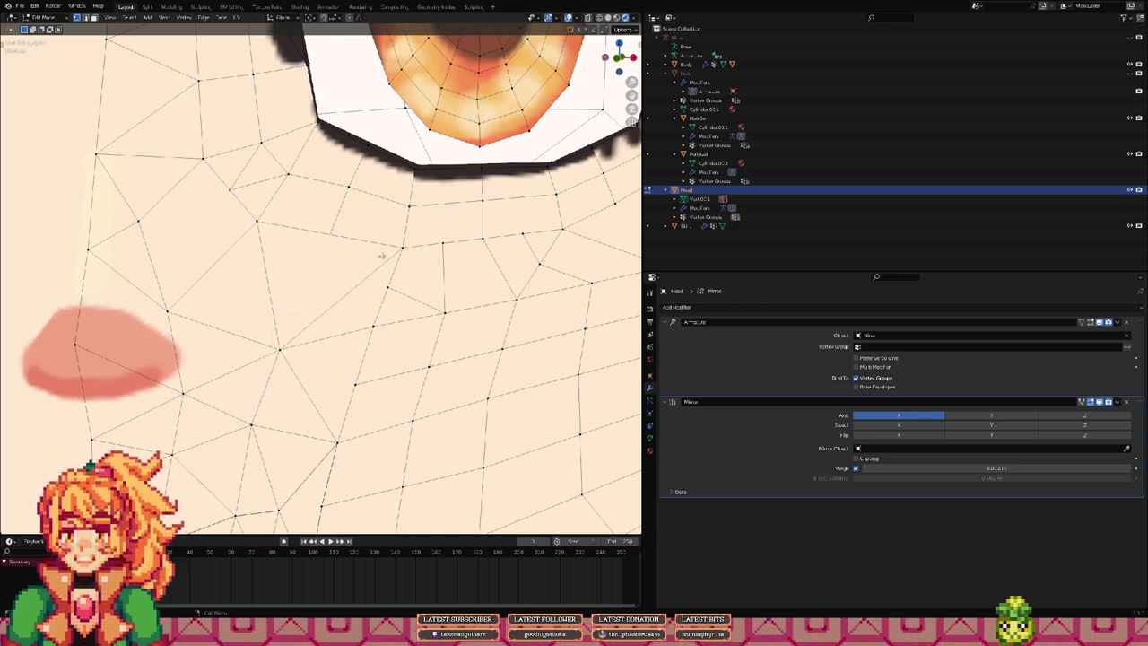
pyautogui.press('3')
pyautogui.click(332, 283)
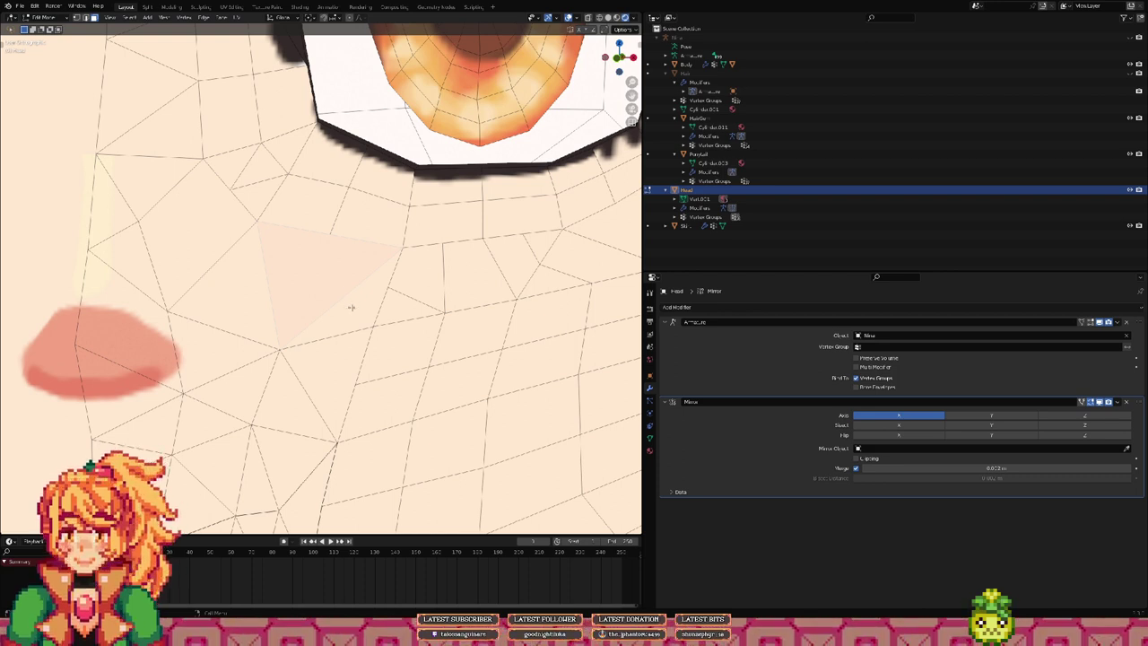
pyautogui.keyDown('shift'); pyautogui.click(351, 310); pyautogui.keyUp('shift')
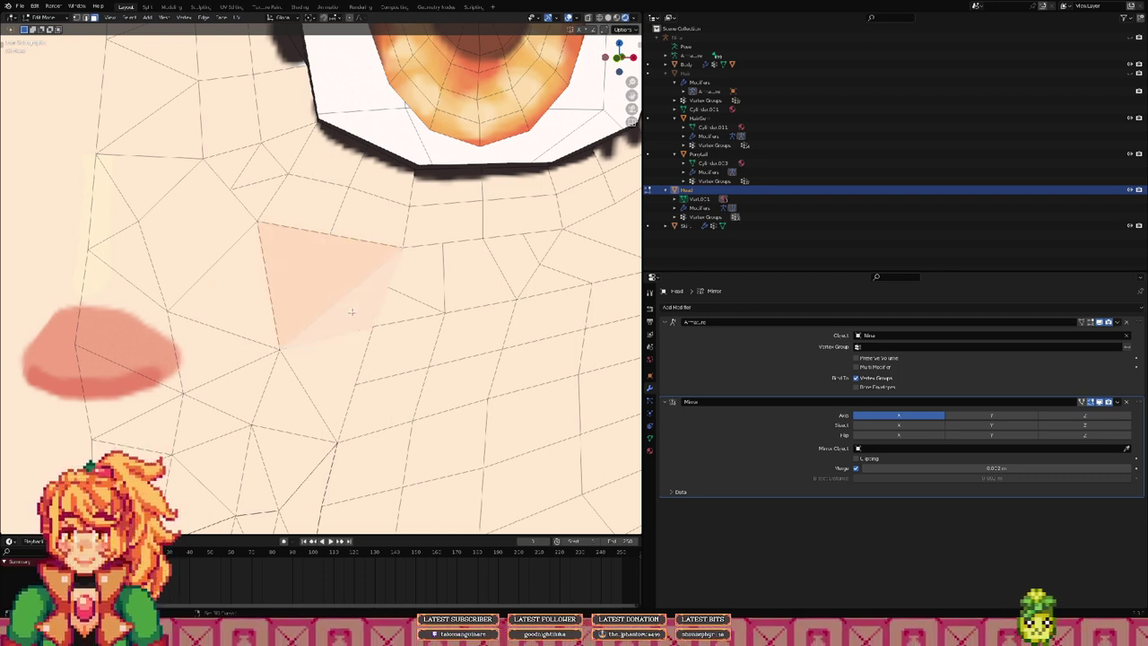
pyautogui.rightClick(351, 311)
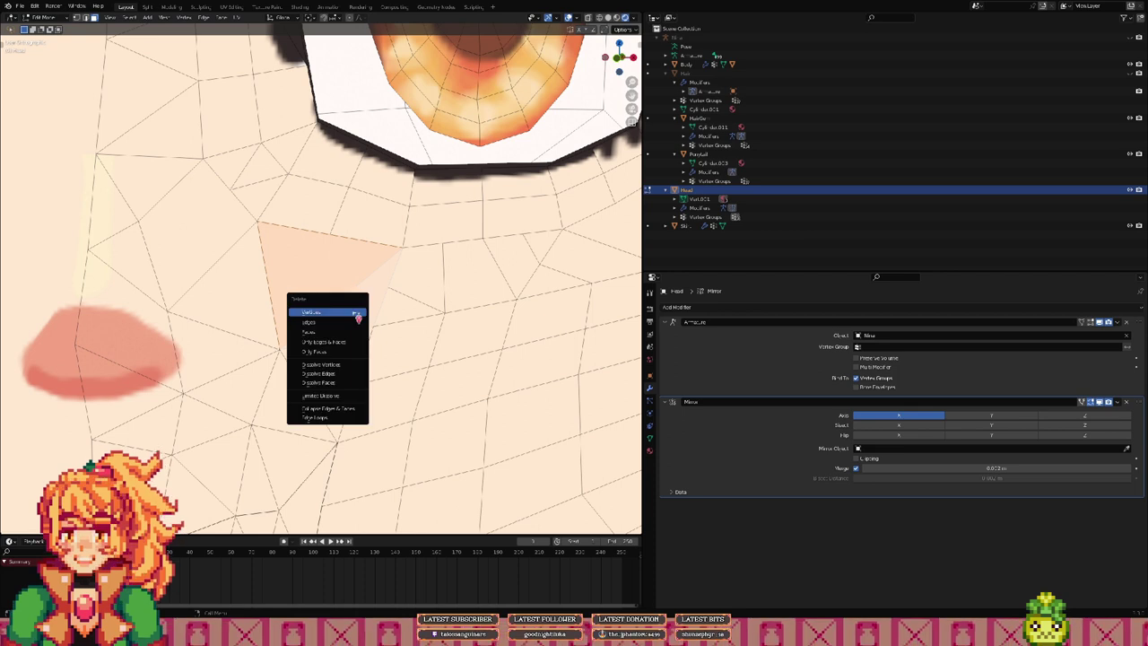
pyautogui.click(340, 350)
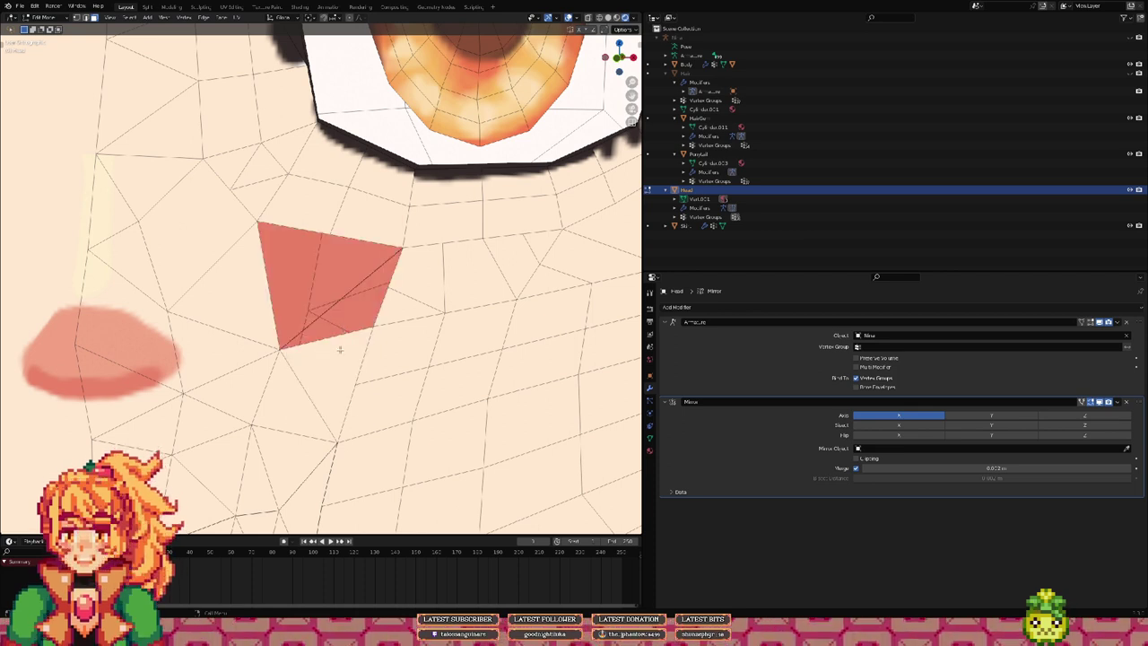
pyautogui.rightClick(355, 289)
pyautogui.click(359, 267)
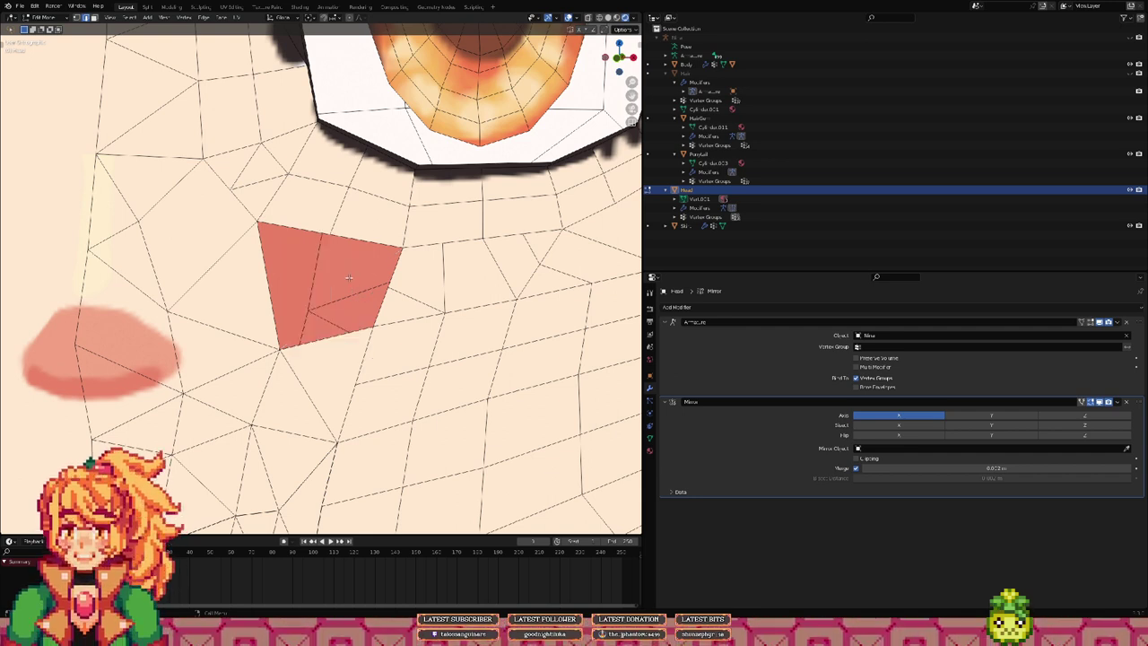
# Step: Fill the middle of the cheek hole with a face joining its two upper inner vertices to the lower outer corner
pyautogui.press('1')
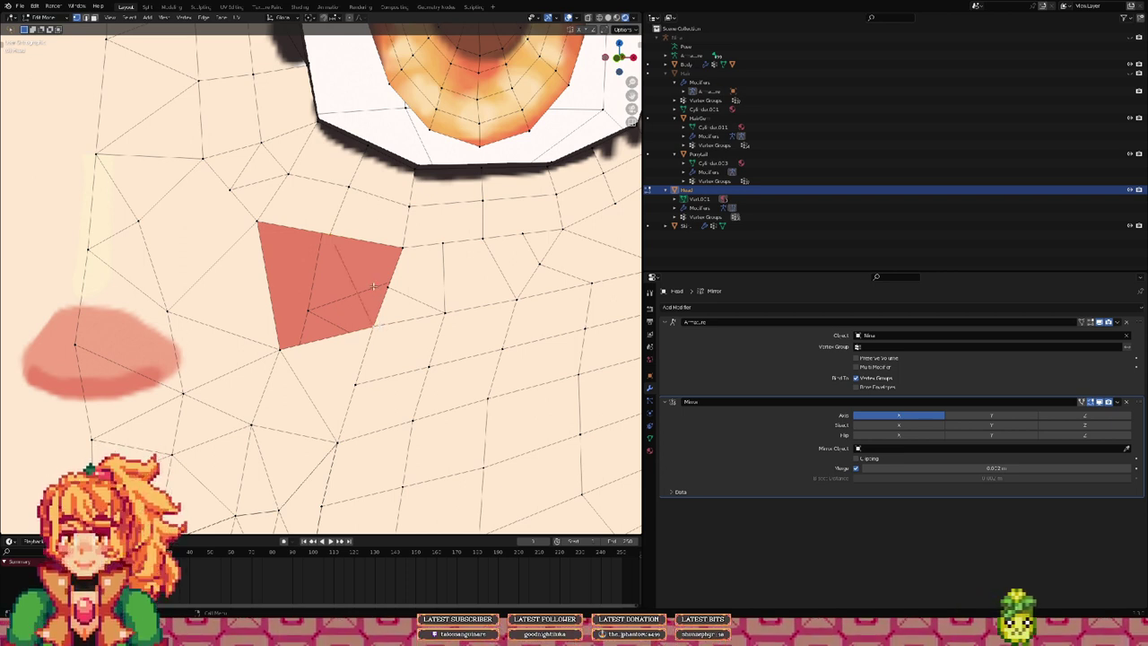
pyautogui.keyDown('shift'); pyautogui.click(260, 224); pyautogui.keyUp('shift')
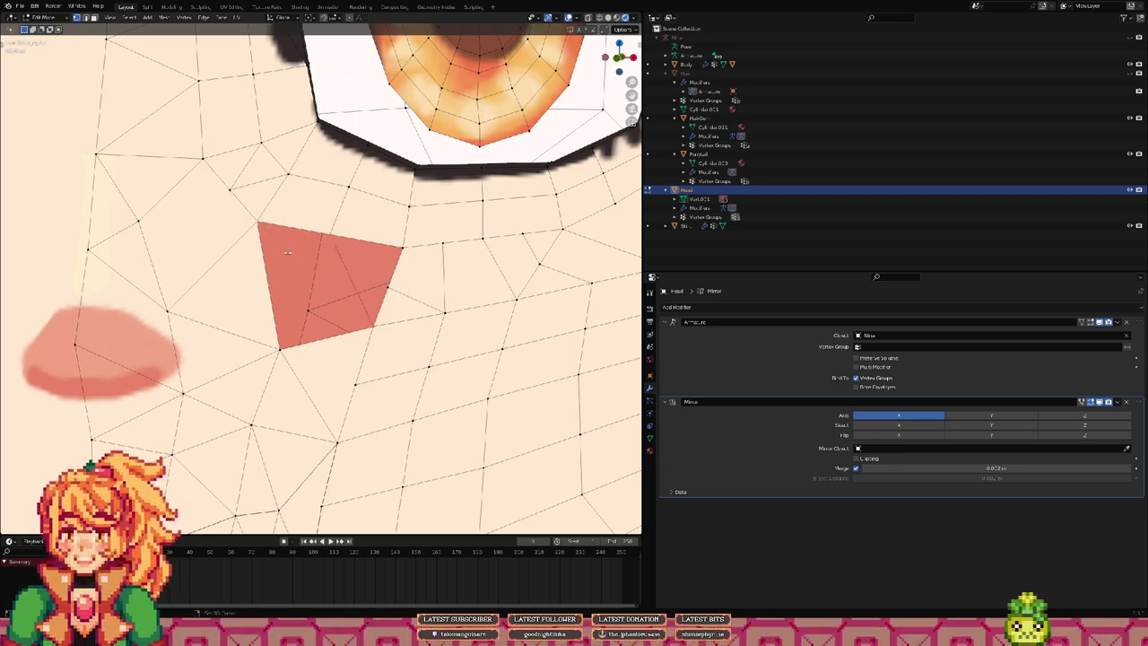
pyautogui.press('j')
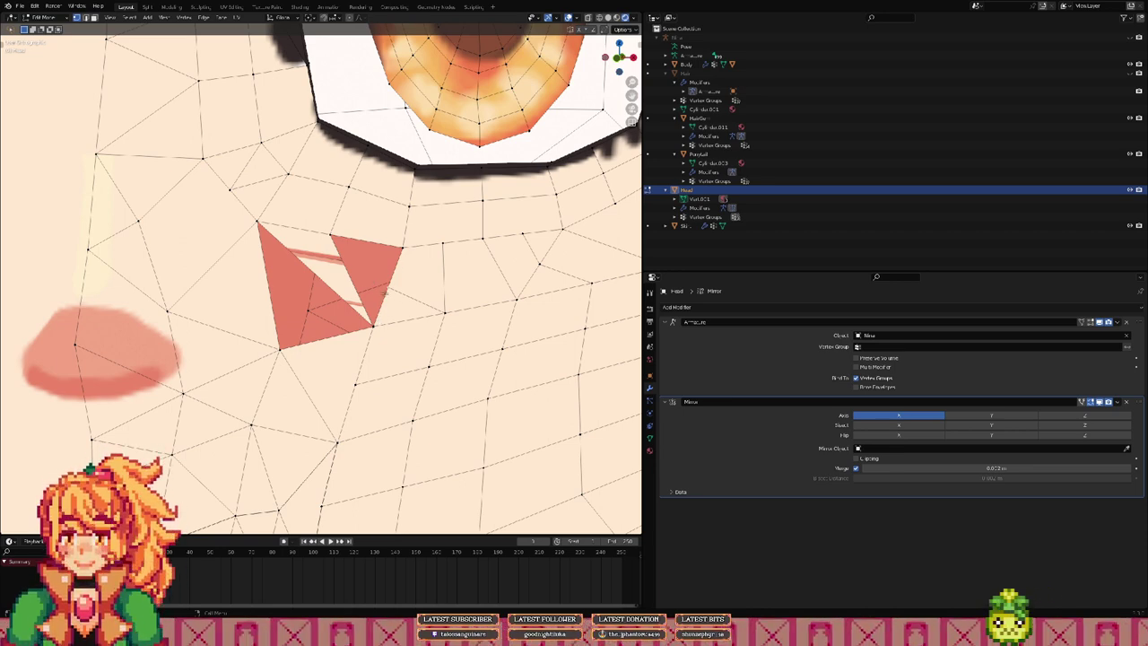
# Step: In front view, move the vertex on the cheek hole's outer edge slightly outward, away from the nose
pyautogui.moveTo(445, 280); pyautogui.dragTo(448, 304, button='middle')
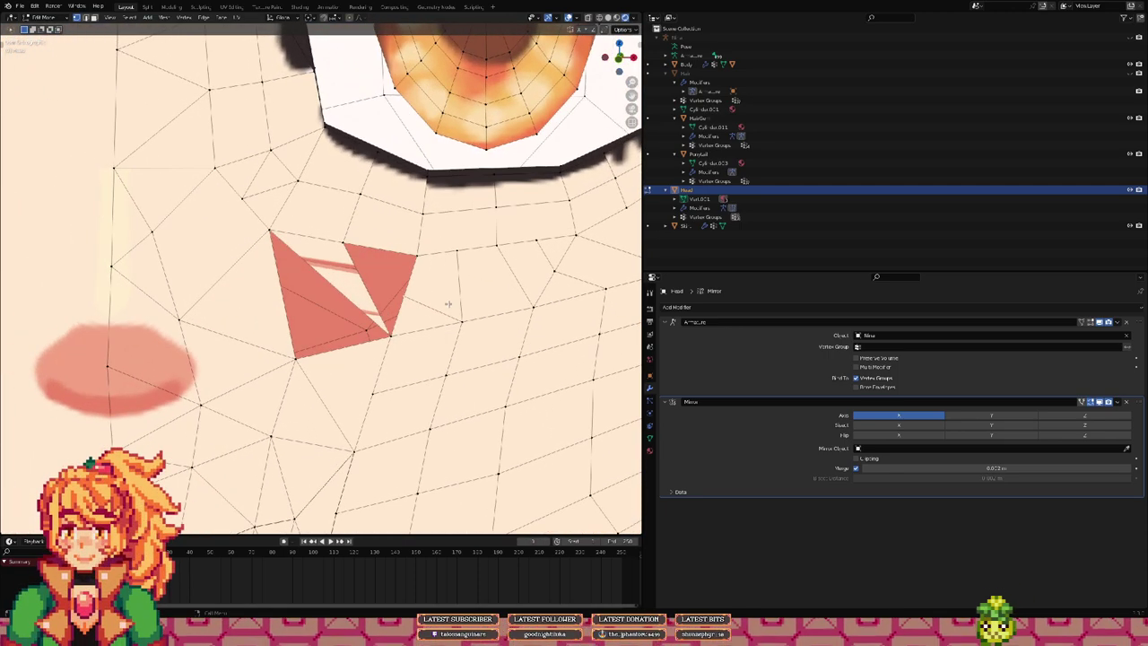
pyautogui.press('KP_1')
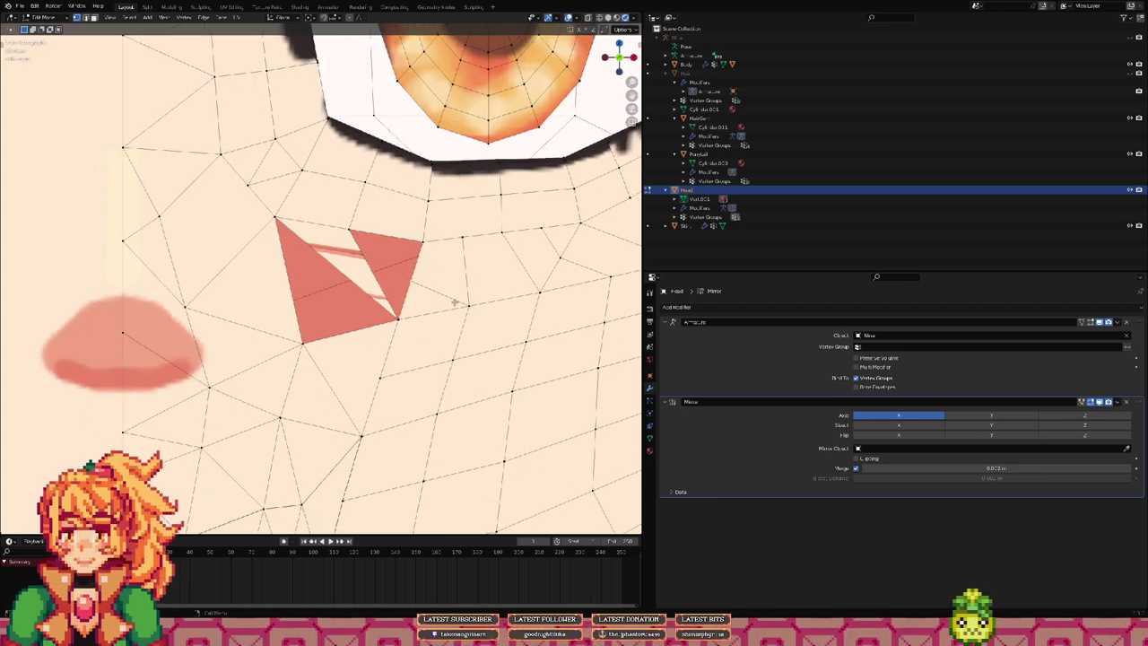
pyautogui.moveTo(442, 248); pyautogui.dragTo(343, 265, button='middle')
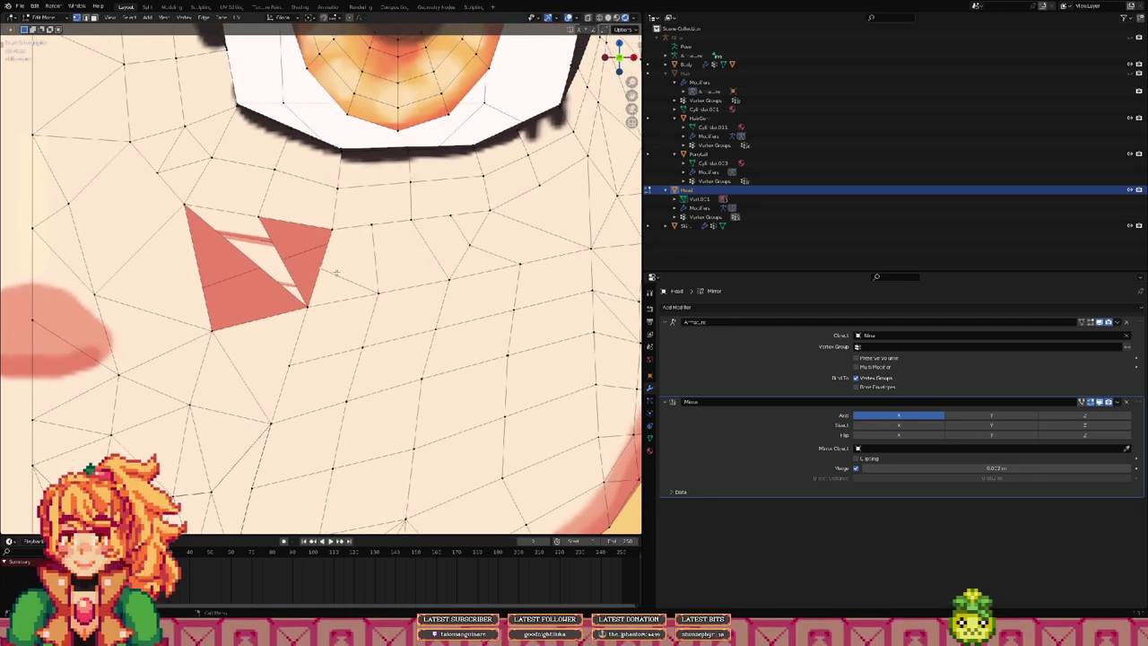
pyautogui.press('g')
pyautogui.click(353, 275)
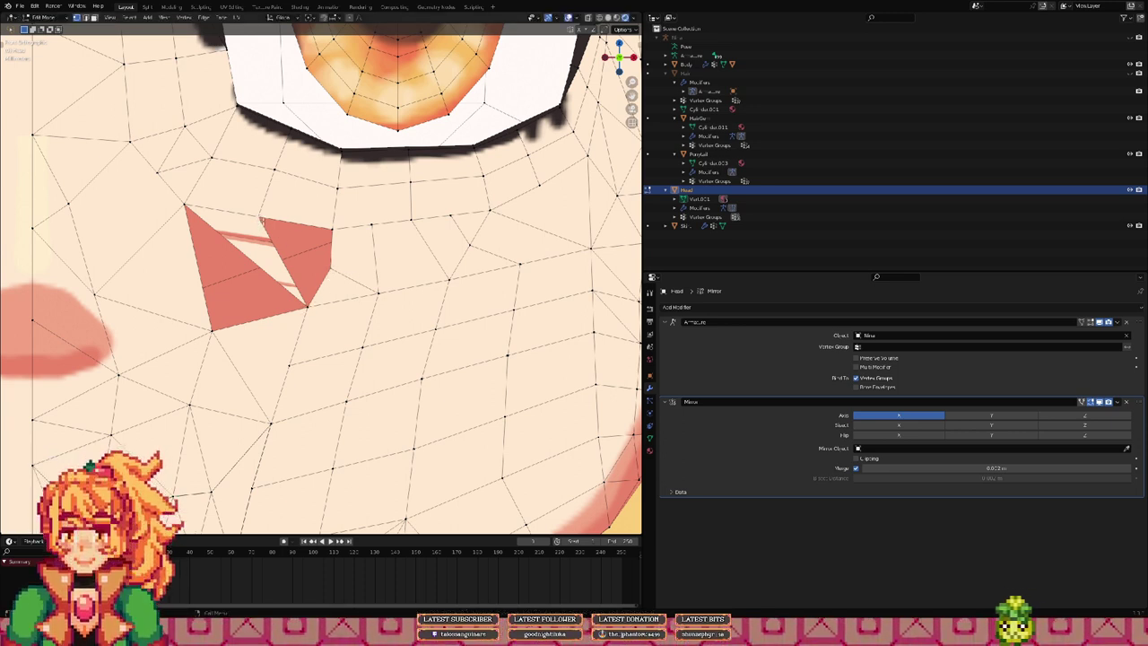
pyautogui.press('g')
pyautogui.click(279, 241)
pyautogui.hotkey('ctrl', 'z')
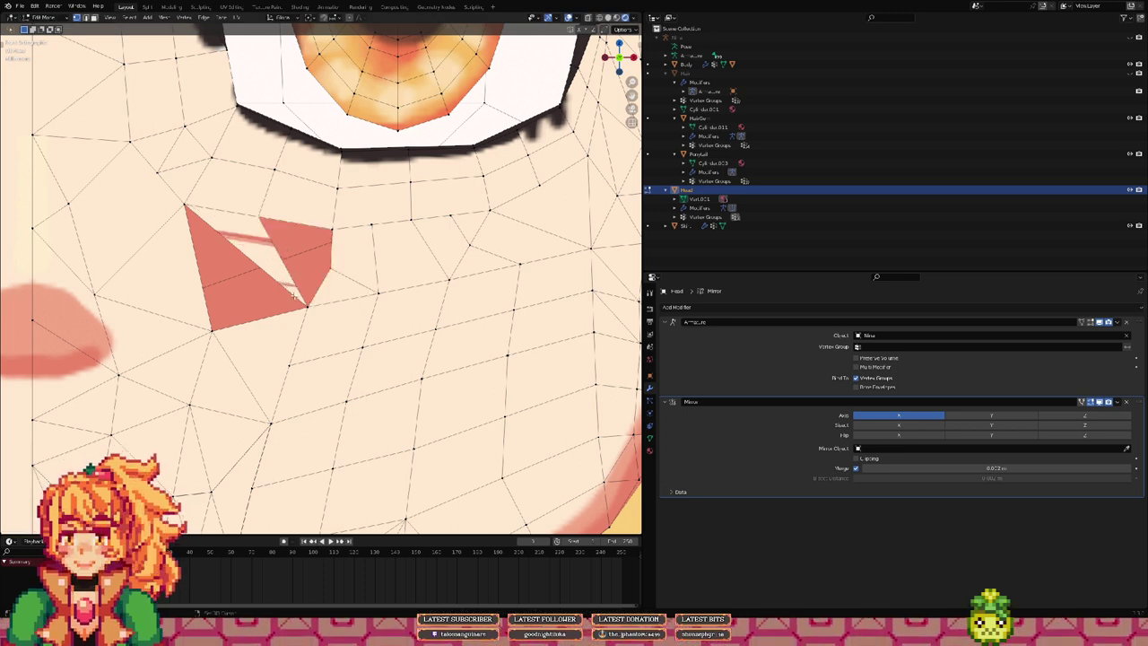
# Step: Nudge the hole's lower outer vertex and fill the remaining gaps in the cheek with faces
pyautogui.keyDown('shift'); pyautogui.click(309, 306); pyautogui.keyUp('shift')
pyautogui.press('g')
pyautogui.click(309, 306)
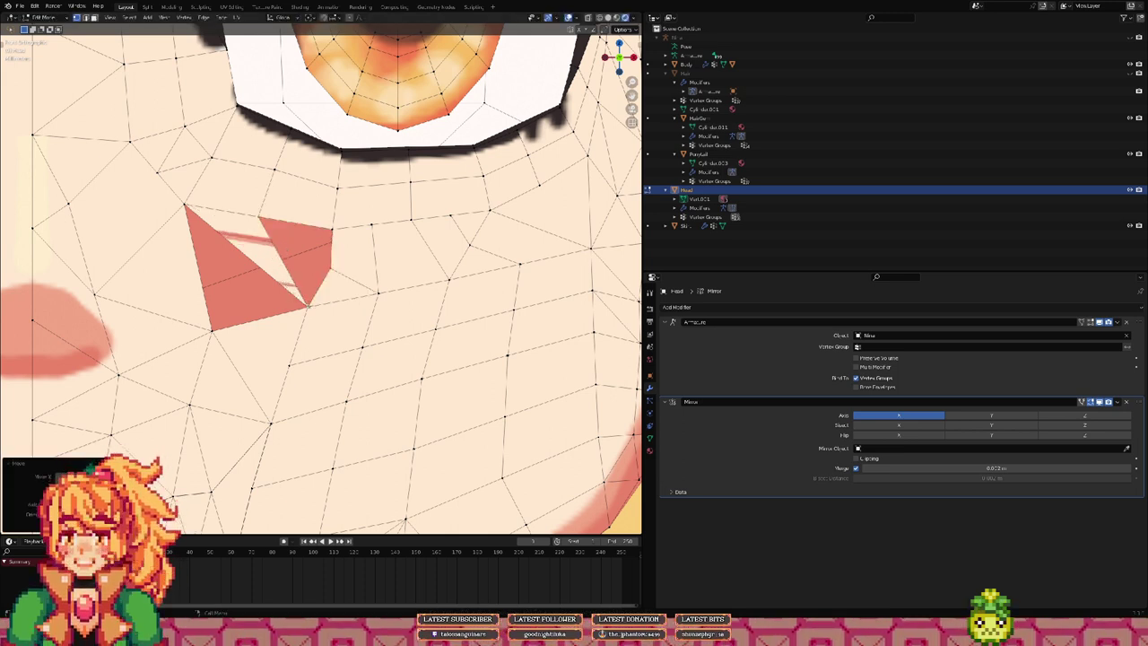
pyautogui.press('g')
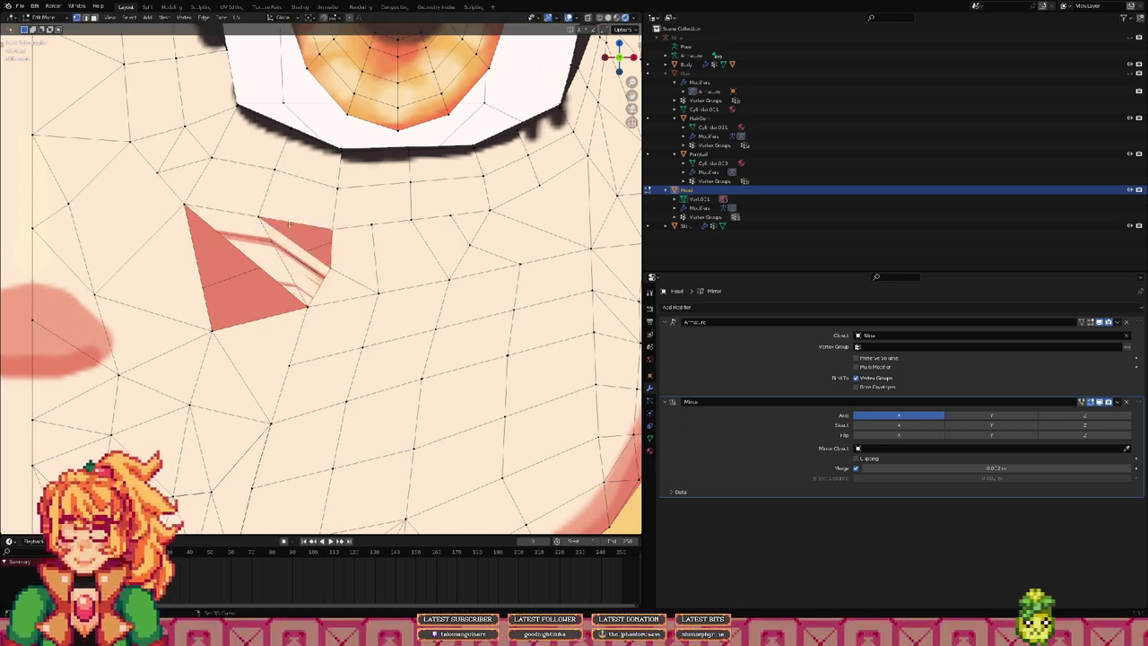
pyautogui.press('f')
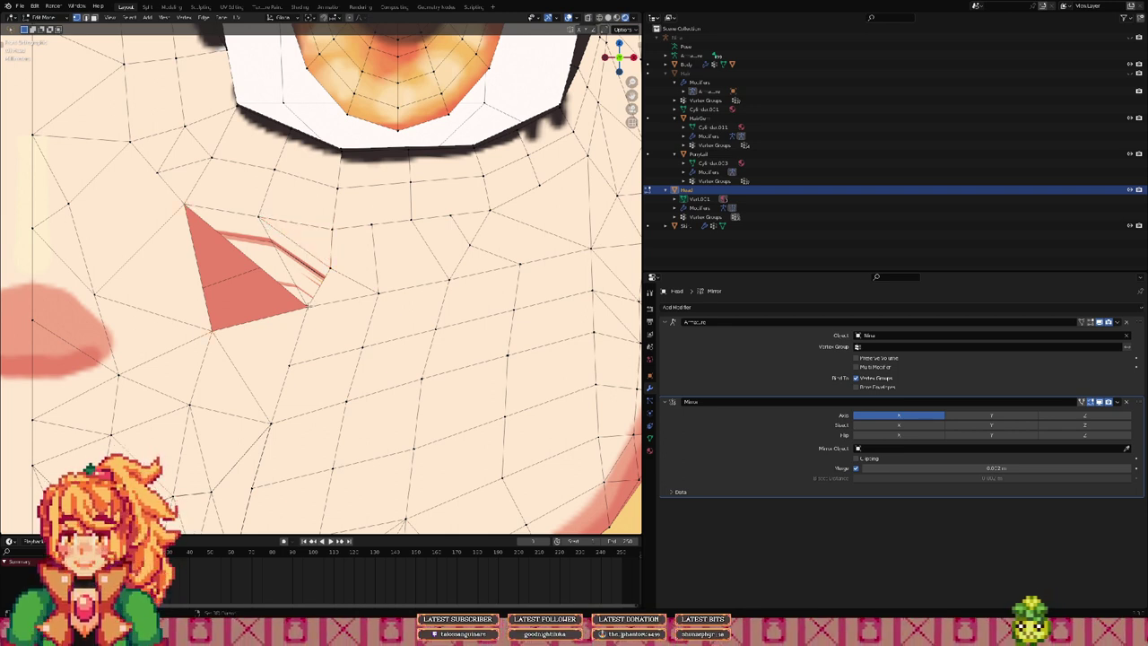
# Step: Review the patched cheek against the whole face and switch to the Shading workspace
pyautogui.scroll(-4, 314, 285)
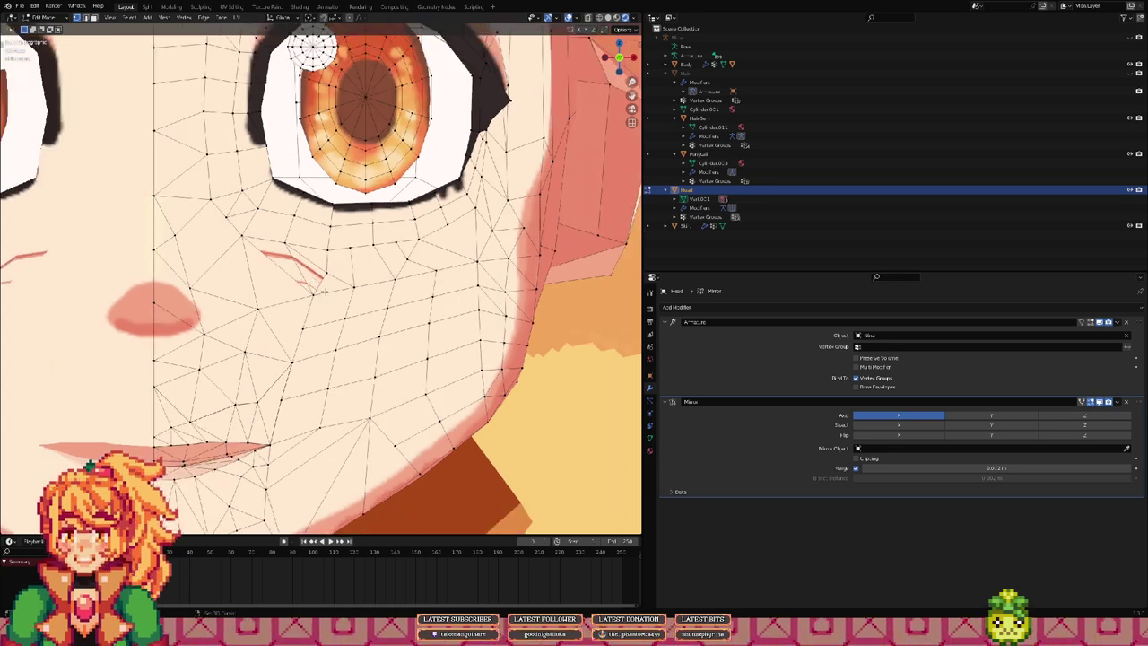
pyautogui.keyDown('shift'); pyautogui.moveTo(324, 289); pyautogui.dragTo(353, 294, button='middle'); pyautogui.keyUp('shift')
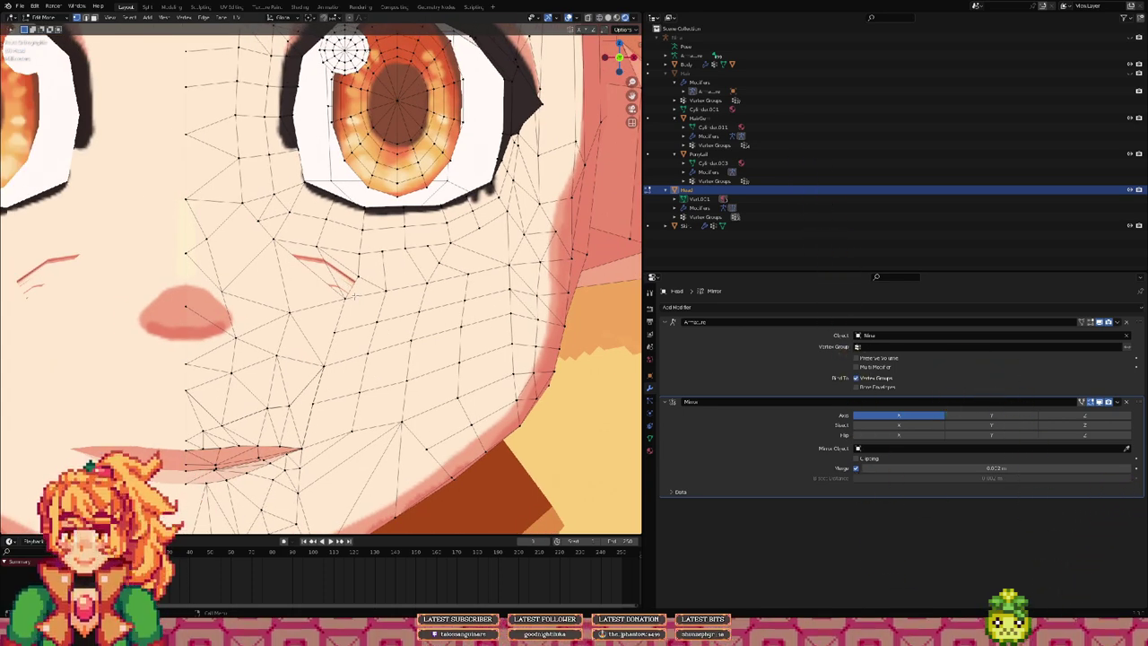
pyautogui.keyDown('shift'); pyautogui.moveTo(402, 291); pyautogui.dragTo(347, 292, button='middle'); pyautogui.keyUp('shift')
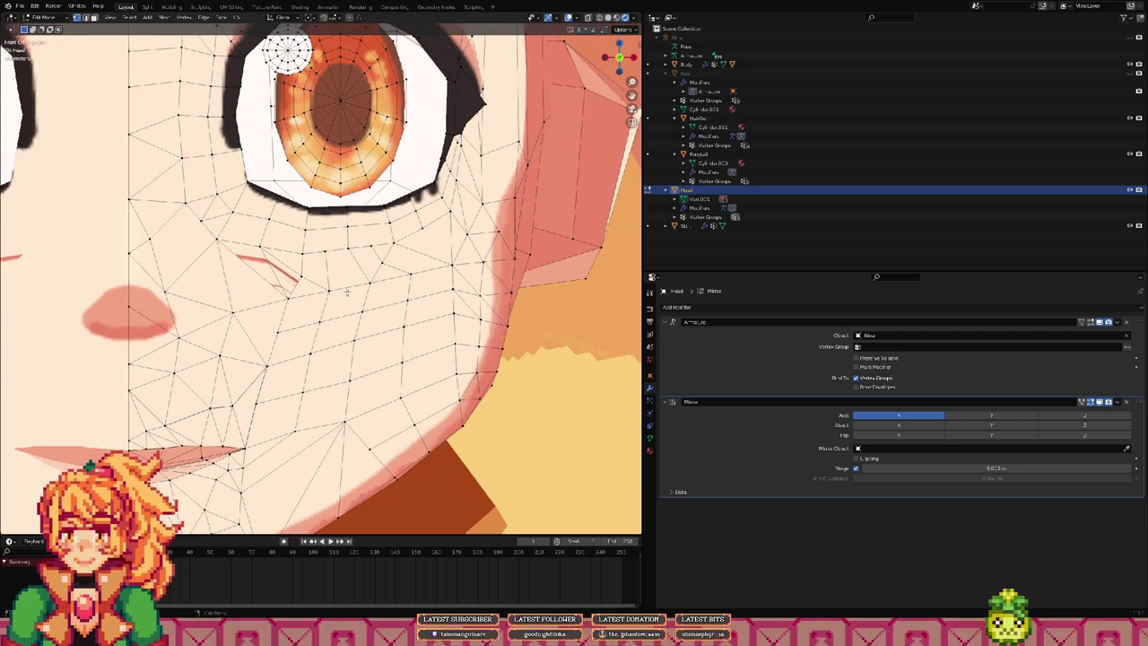
pyautogui.scroll(-4, 347, 292)
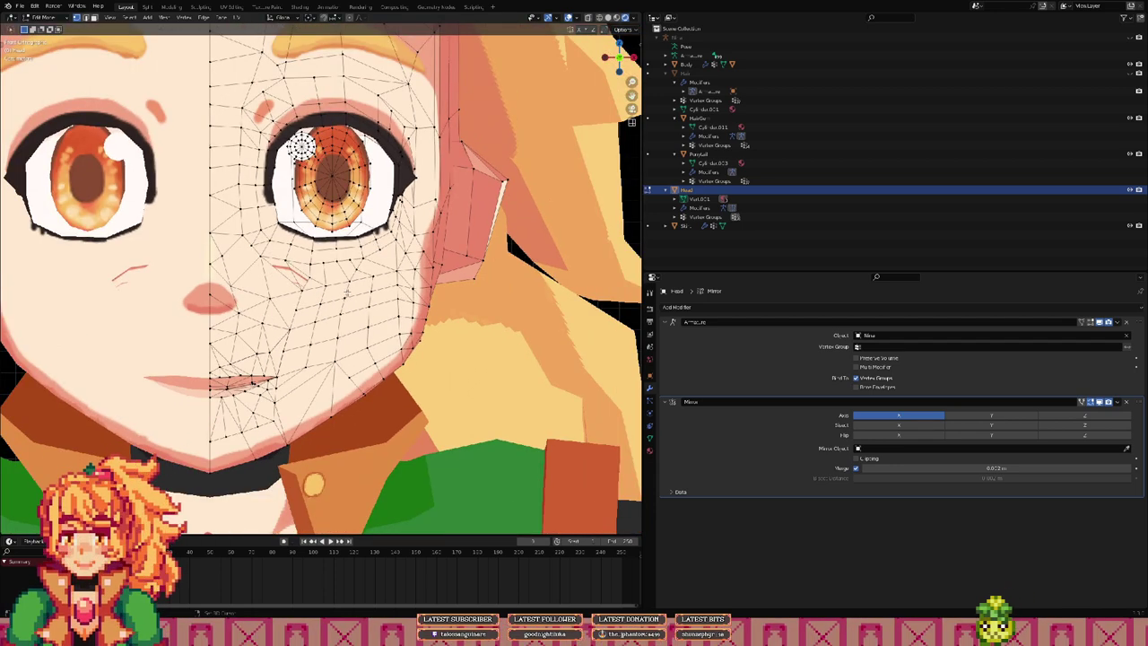
pyautogui.keyDown('shift'); pyautogui.moveTo(347, 292); pyautogui.dragTo(353, 329, button='middle'); pyautogui.keyUp('shift')
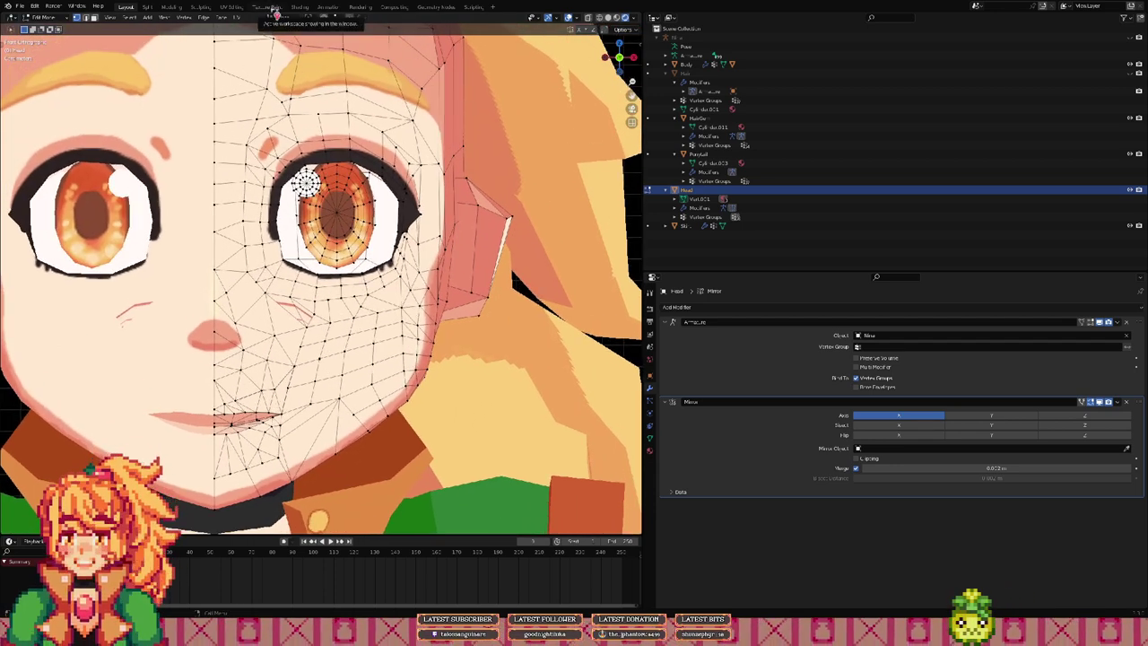
pyautogui.keyDown('shift'); pyautogui.moveTo(292, 29); pyautogui.dragTo(339, 2, button='middle'); pyautogui.keyUp('shift')
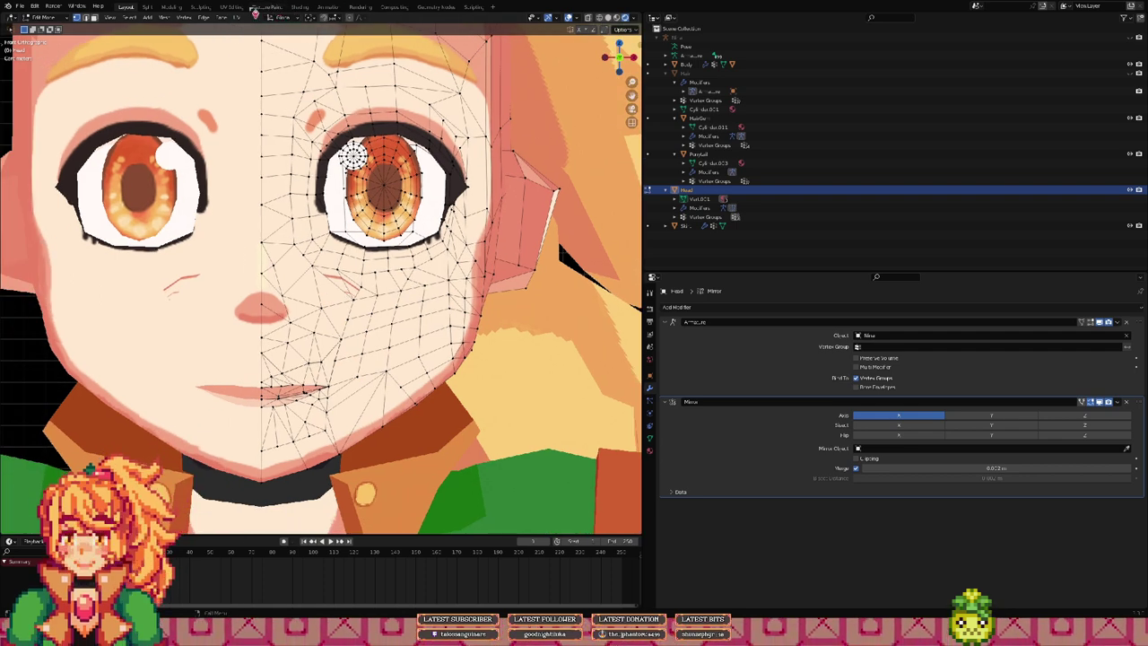
pyautogui.click(303, 8)
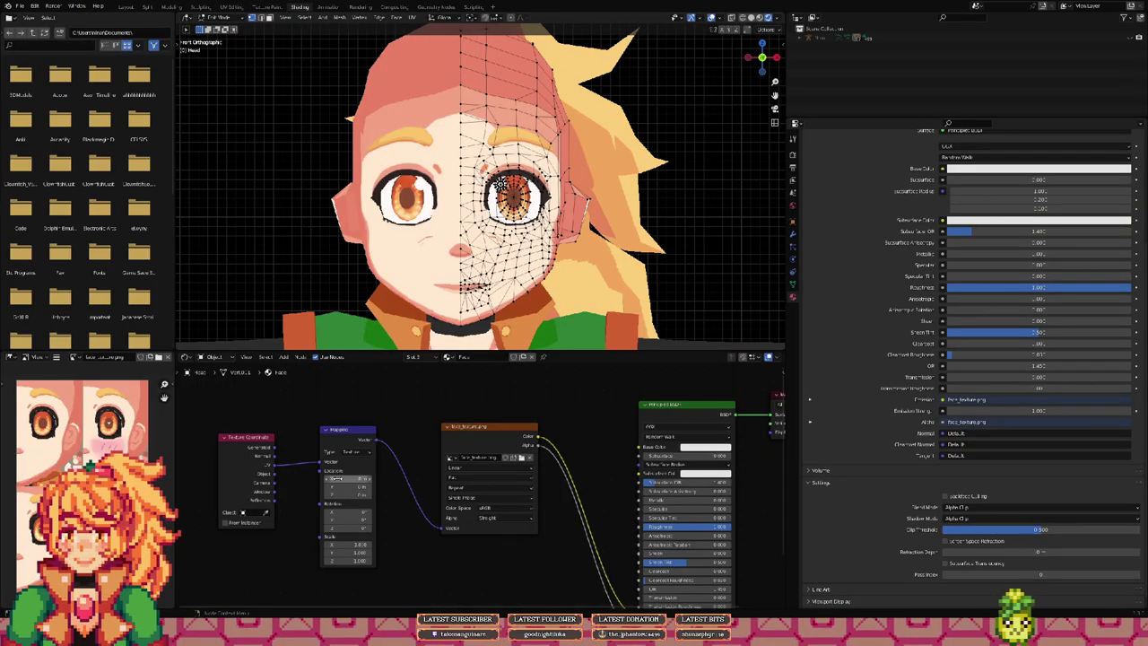
# Step: Offset the face texture by setting the Mapping node's X location to 0.5
pyautogui.click(357, 479)
pyautogui.write('.5')
pyautogui.press('Return')
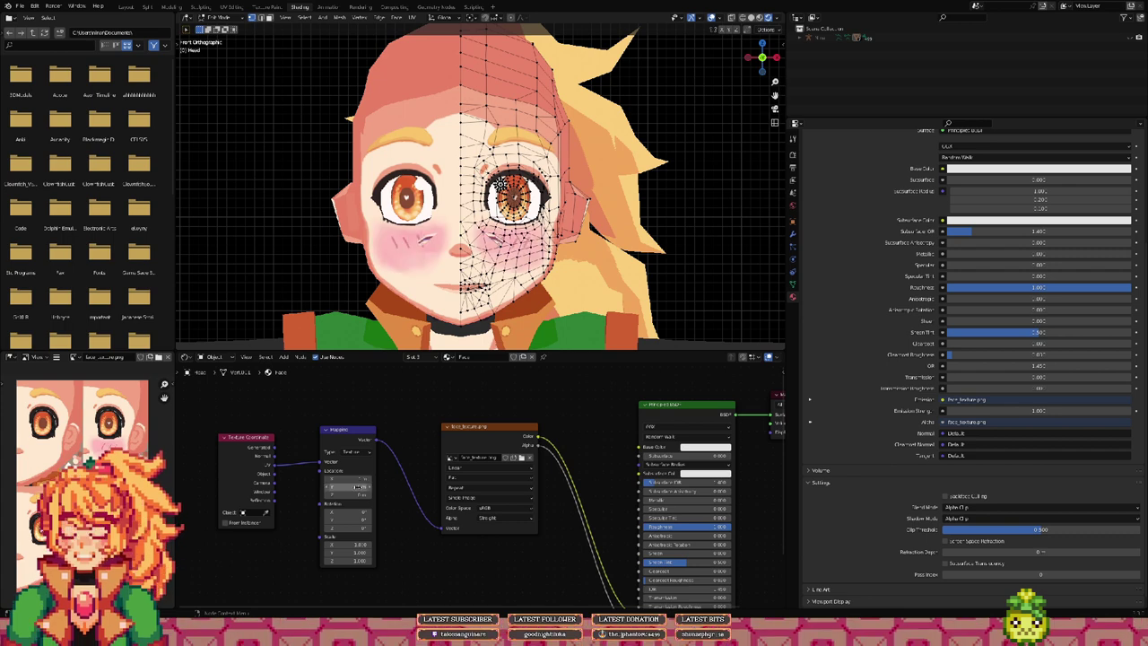
# Step: Try a Y location of 0.5 in the Mapping node and set it back to 0
pyautogui.click(357, 487)
pyautogui.write('.5')
pyautogui.press('Return')
pyautogui.click(363, 486)
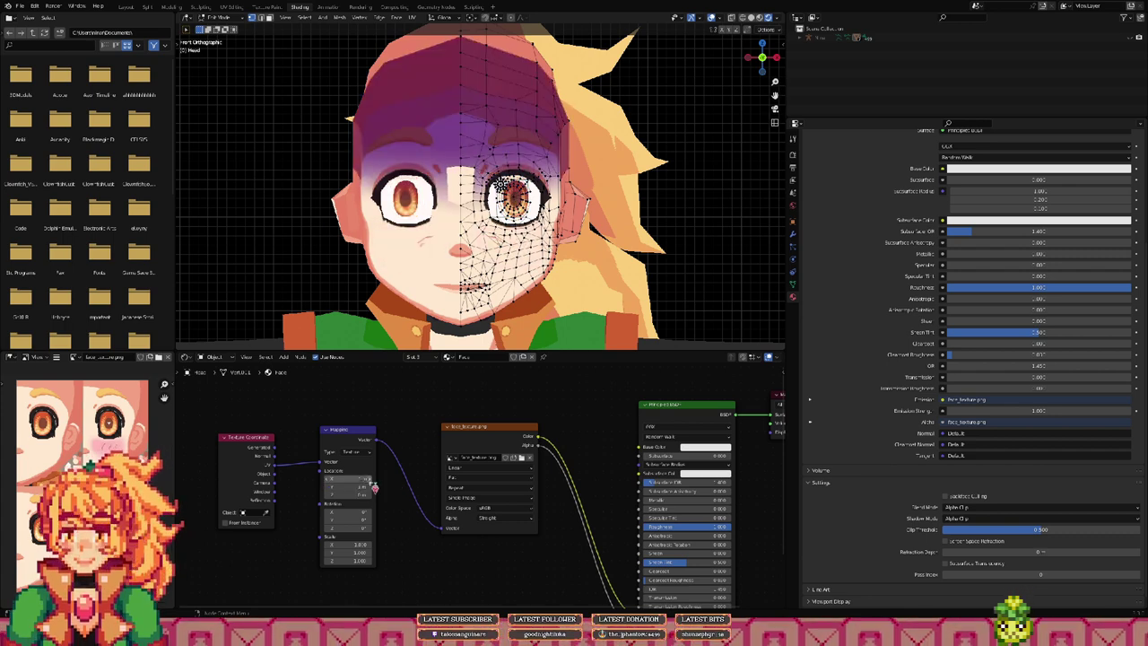
pyautogui.write('0')
pyautogui.press('Return')
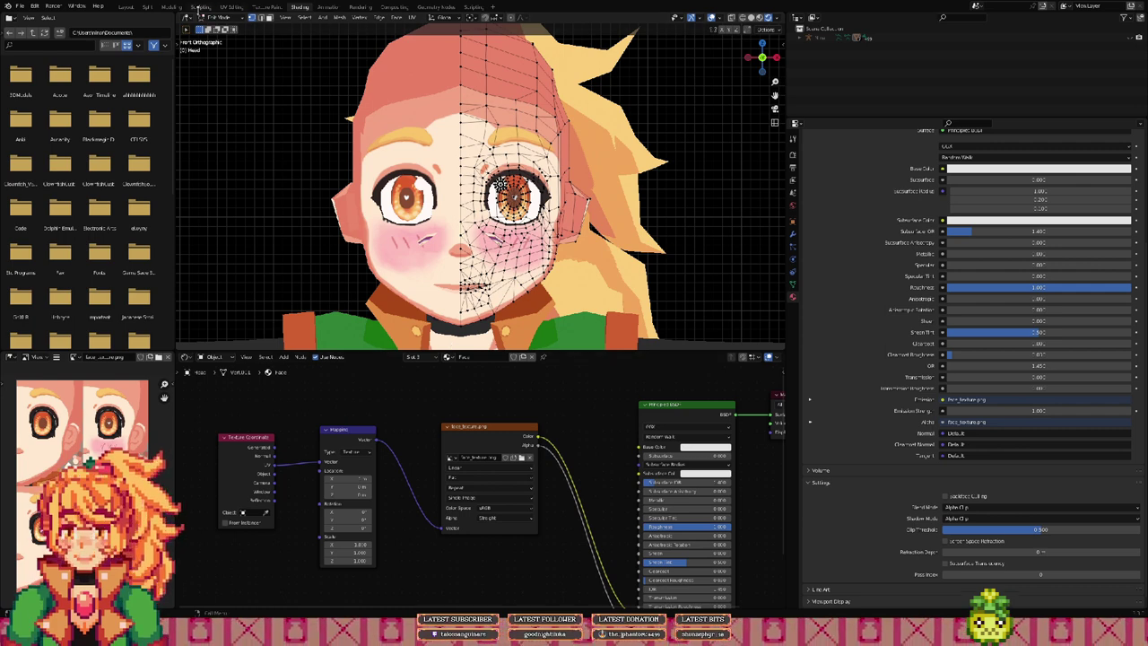
# Step: Go back to the Layout workspace and put the head mesh in Edit Mode
pyautogui.click(231, 7)
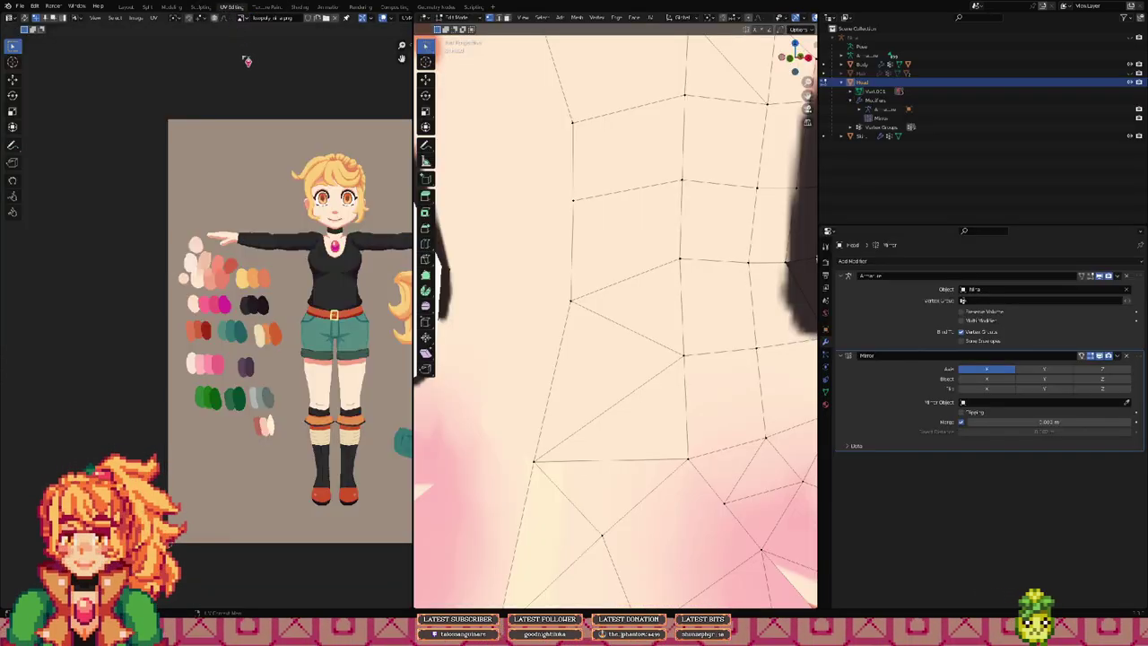
pyautogui.click(126, 7)
pyautogui.scroll(2, 439, 202)
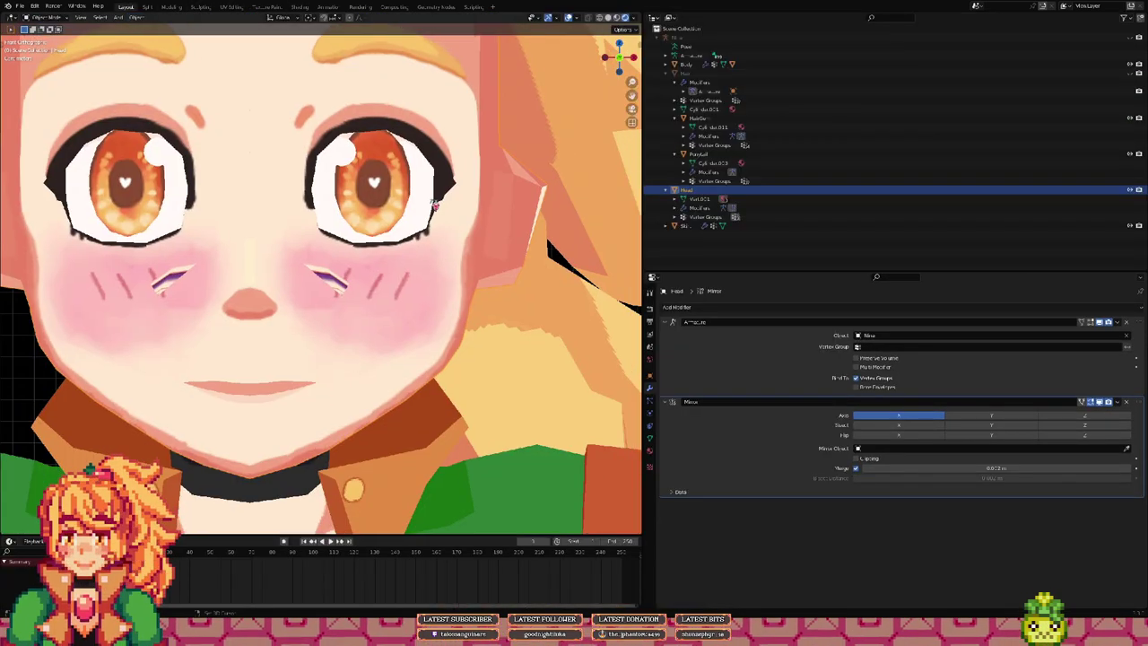
pyautogui.press('Tab')
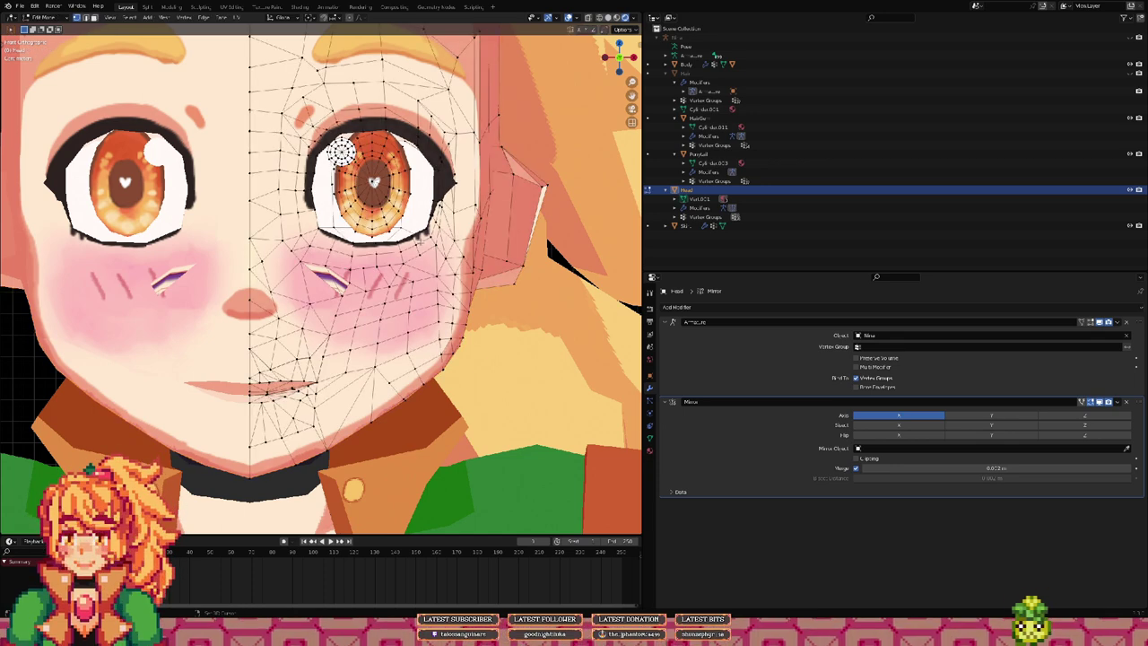
# Step: Examine the cheek's mesh layout between the eye, the corner of the mouth and the jawline
pyautogui.scroll(4, 339, 135)
pyautogui.scroll(2, 346, 255)
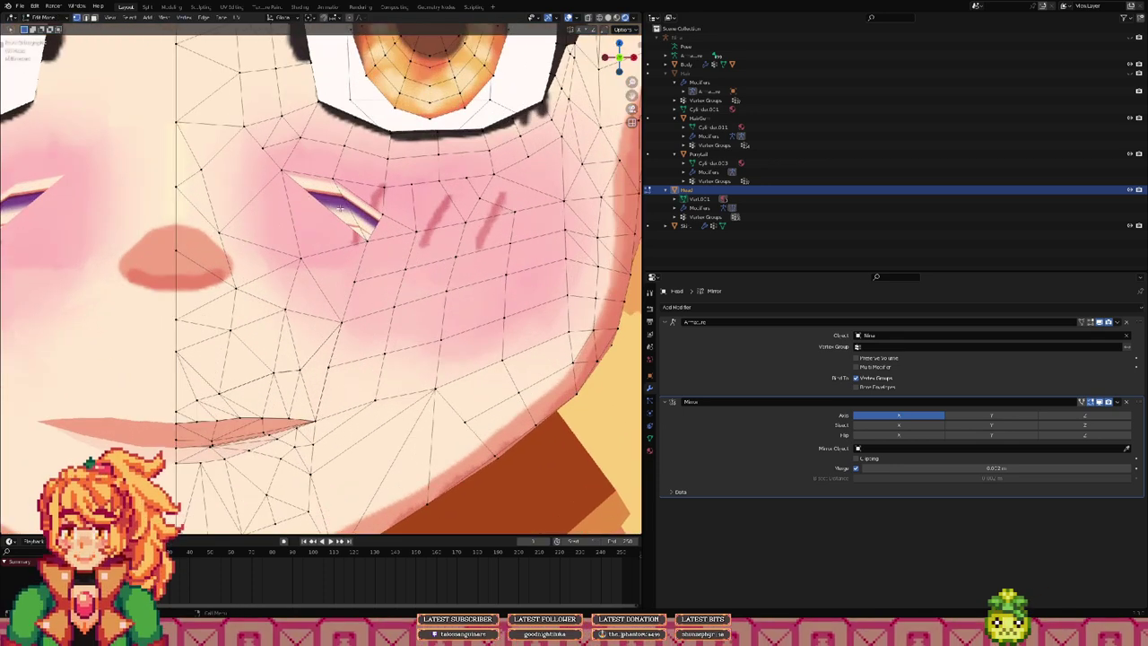
pyautogui.keyDown('shift'); pyautogui.moveTo(331, 307); pyautogui.dragTo(336, 223, button='middle'); pyautogui.keyUp('shift')
pyautogui.keyDown('shift'); pyautogui.moveTo(418, 288); pyautogui.dragTo(328, 255, button='middle'); pyautogui.keyUp('shift')
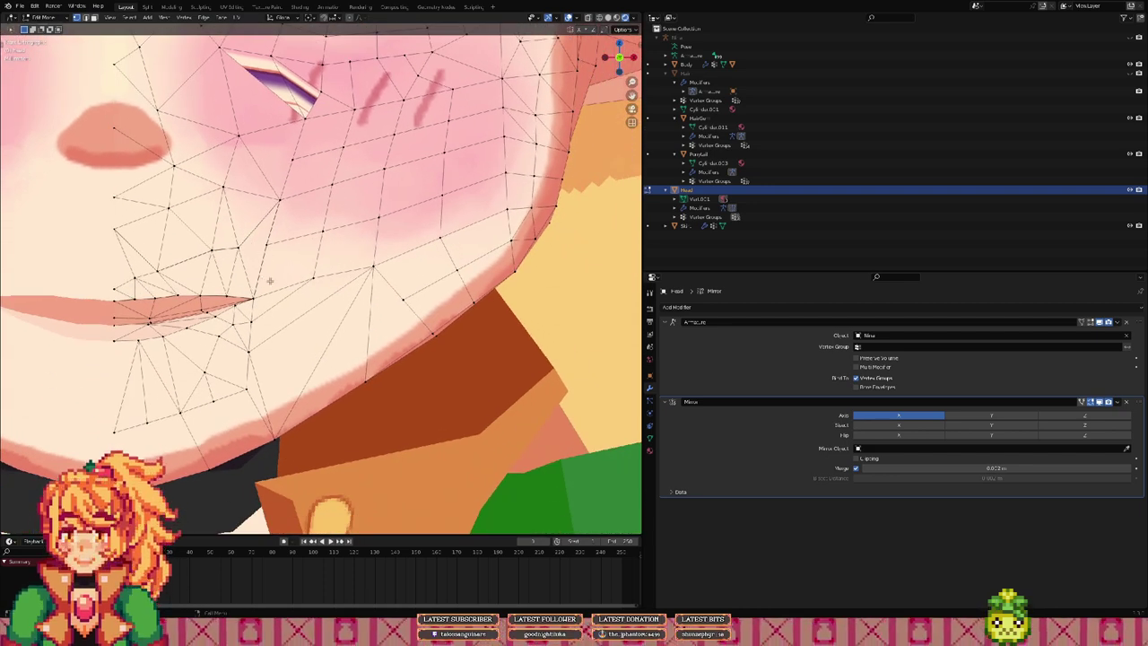
pyautogui.moveTo(392, 208)
pyautogui.keyDown('shift'); pyautogui.mouseDown(button='middle')
pyautogui.moveTo(359, 307)
pyautogui.moveTo(394, 267)
pyautogui.mouseUp(button='middle'); pyautogui.keyUp('shift')
pyautogui.keyDown('shift'); pyautogui.moveTo(455, 198); pyautogui.dragTo(440, 234, button='middle'); pyautogui.keyUp('shift')
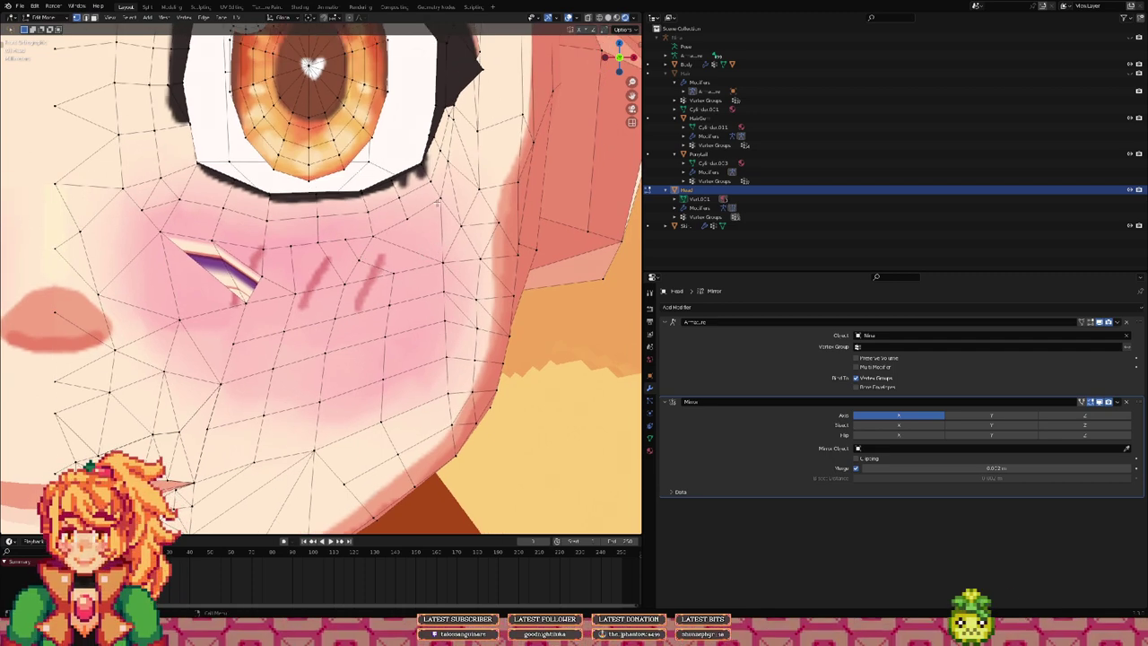
pyautogui.keyDown('shift'); pyautogui.moveTo(406, 217); pyautogui.dragTo(374, 237, button='middle'); pyautogui.keyUp('shift')
pyautogui.scroll(2, 388, 243)
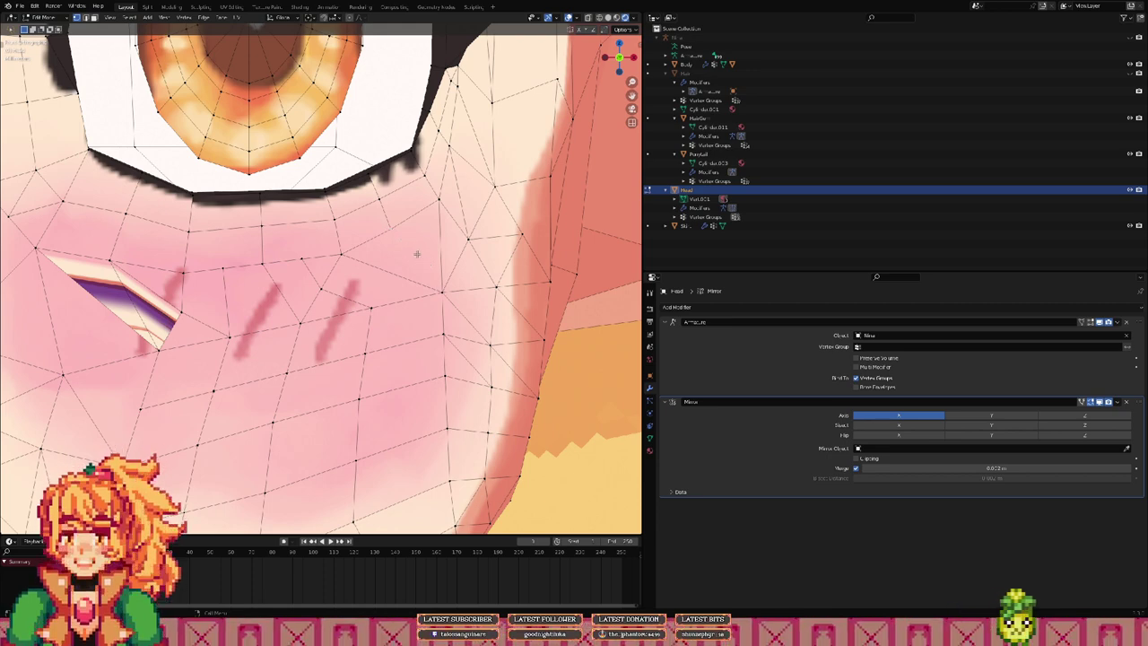
# Step: Delete only the face on the outer cheek below the eye's outer corner, keeping its edges, and return to vertex selection
pyautogui.press('z')
pyautogui.press('Escape')
pyautogui.press('x')
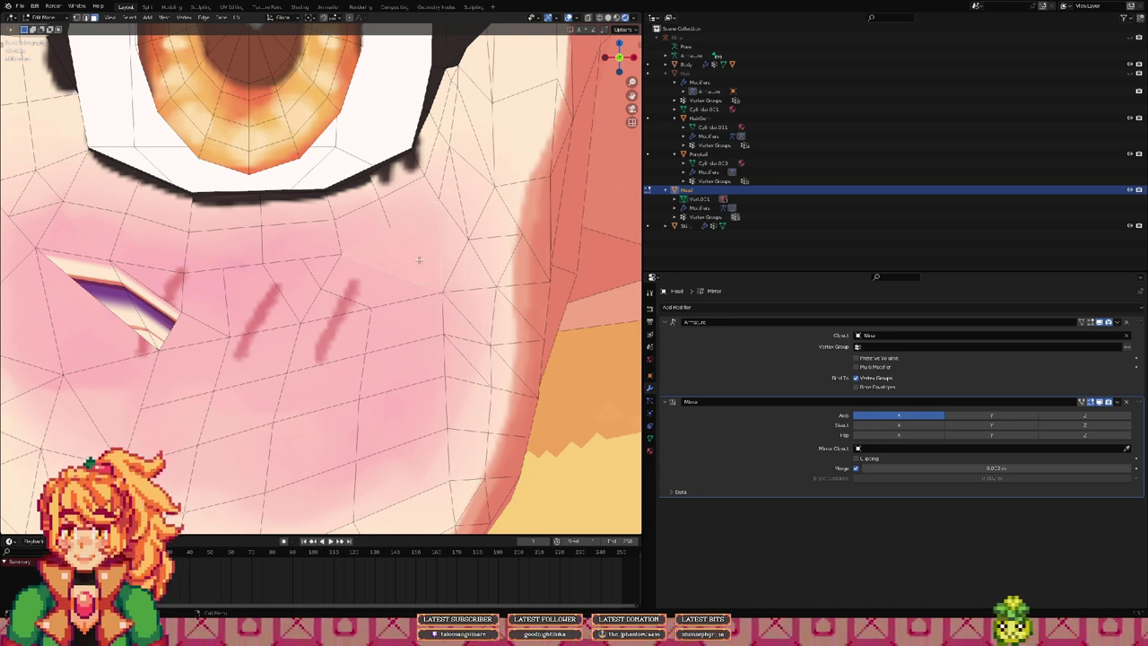
pyautogui.press('x')
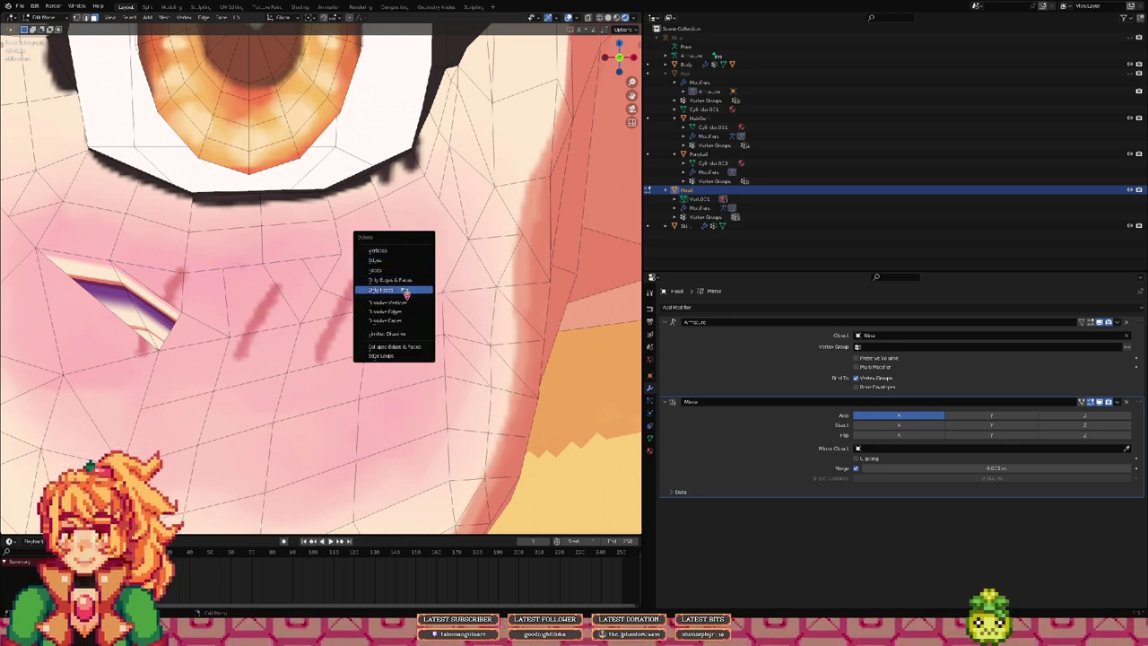
pyautogui.click(405, 290)
pyautogui.press('1')
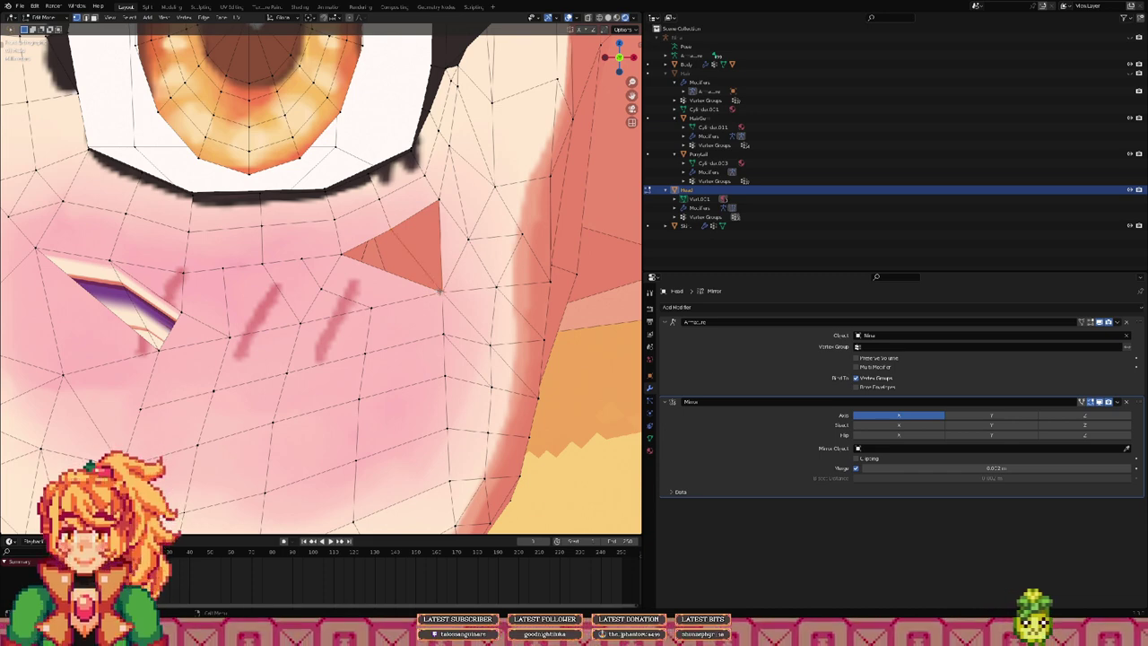
# Step: Fill the triangular opening on the outer cheek with two new faces
pyautogui.press('f')
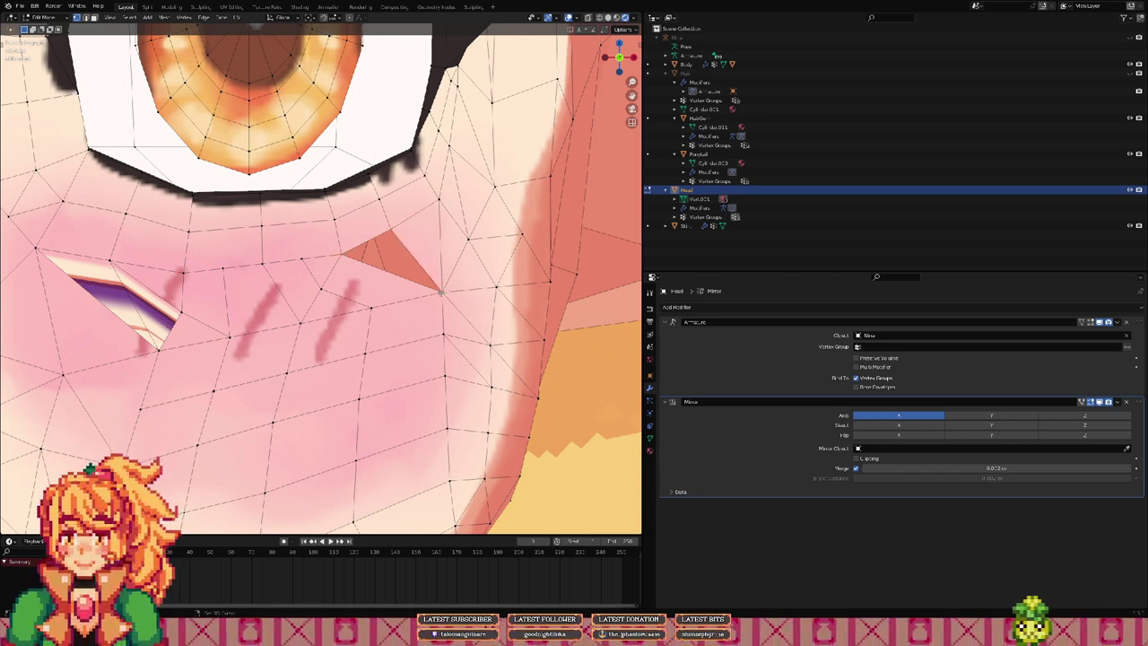
pyautogui.press('f')
pyautogui.scroll(-4, 438, 264)
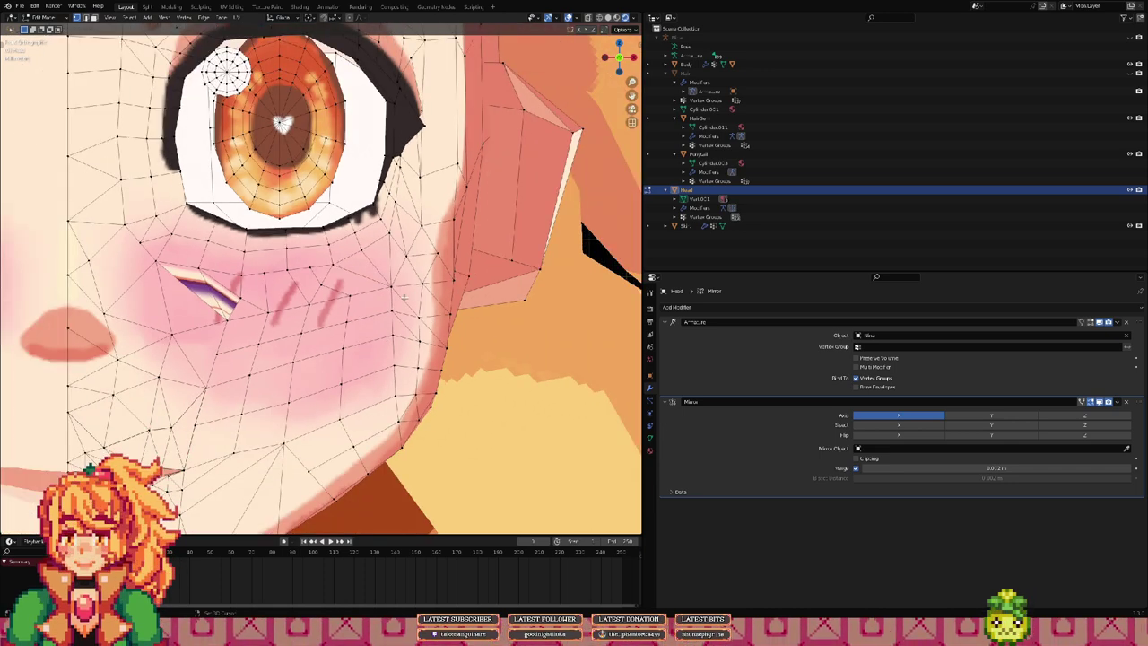
# Step: In face selection, select the wrongly textured faces on the inner cheek below the eye
pyautogui.keyDown('shift'); pyautogui.moveTo(436, 281); pyautogui.dragTo(514, 293, button='middle'); pyautogui.keyUp('shift')
pyautogui.scroll(1, 338, 275)
pyautogui.press('3')
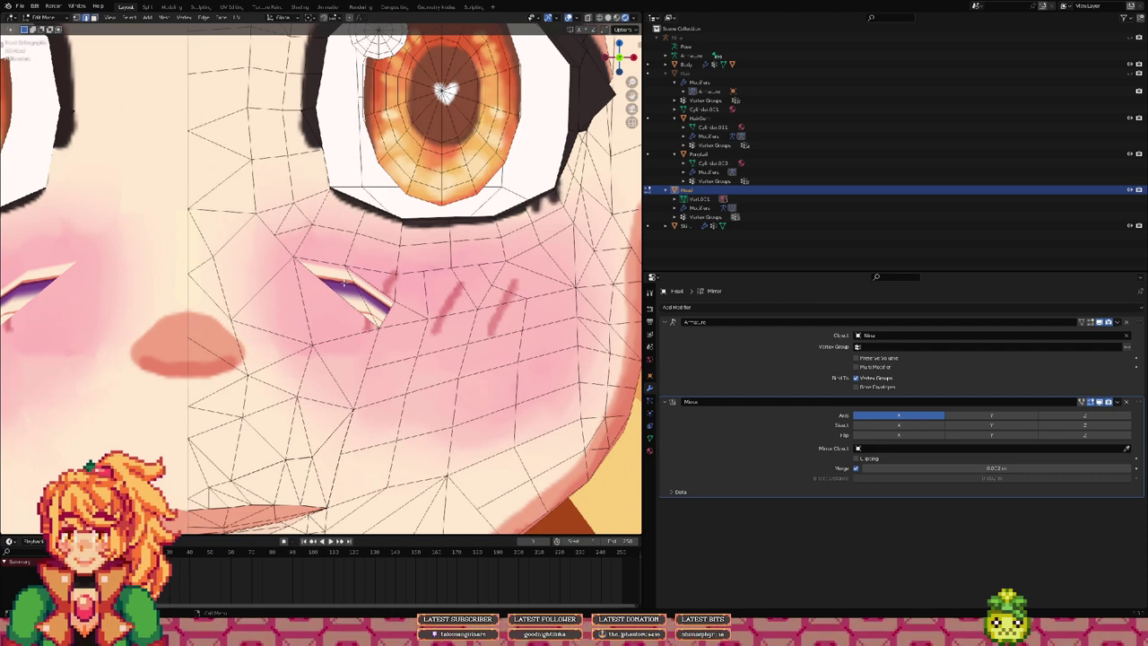
pyautogui.click(356, 289)
pyautogui.keyDown('shift'); pyautogui.click(386, 298); pyautogui.keyUp('shift')
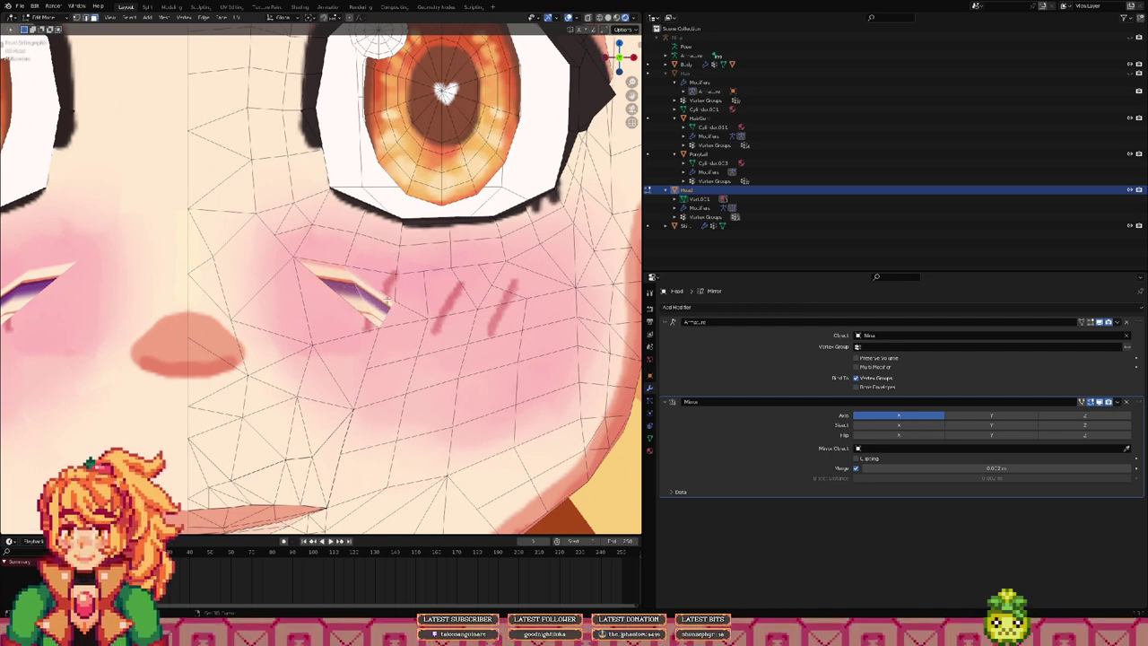
# Step: Switch to the UV Editing workspace and display the face_texture.png image behind the selected faces' UVs
pyautogui.click(231, 6)
pyautogui.moveTo(346, 218); pyautogui.dragTo(149, 216, button='middle')
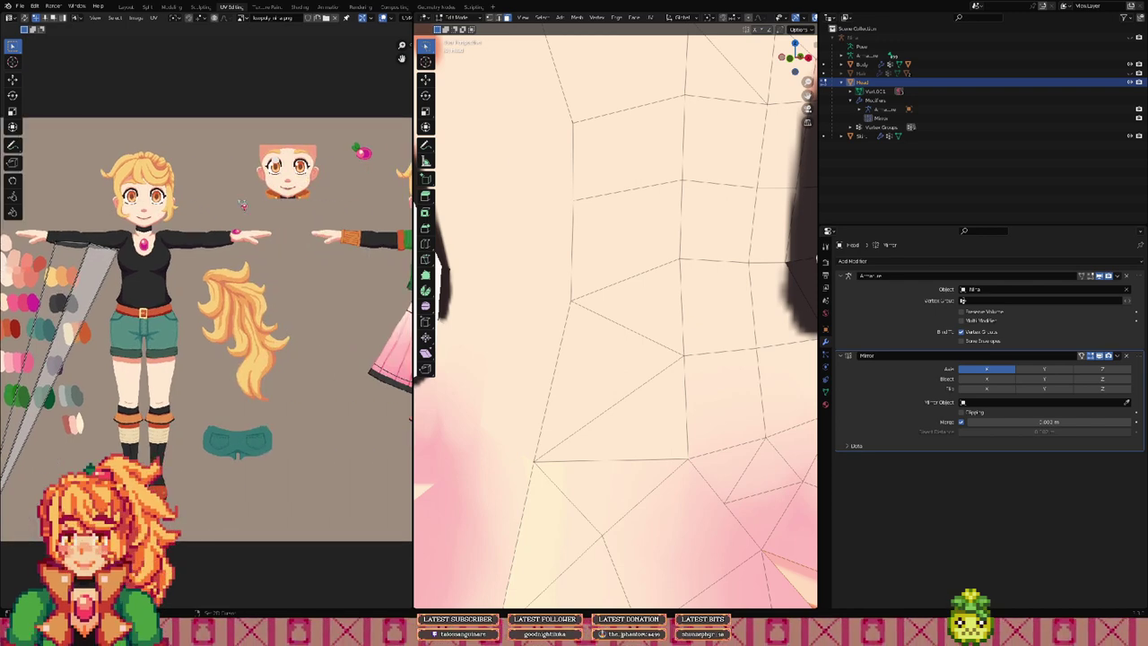
pyautogui.moveTo(309, 204)
pyautogui.mouseDown(button='middle')
pyautogui.moveTo(170, 203)
pyautogui.moveTo(318, 225)
pyautogui.mouseUp(button='middle')
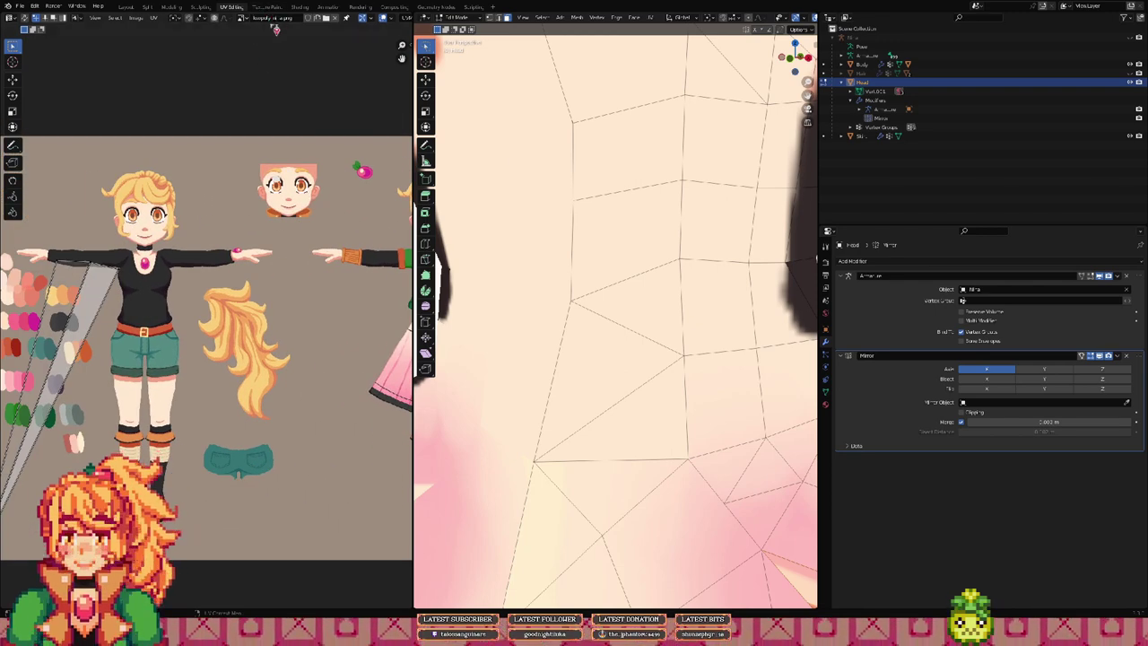
pyautogui.click(477, 228)
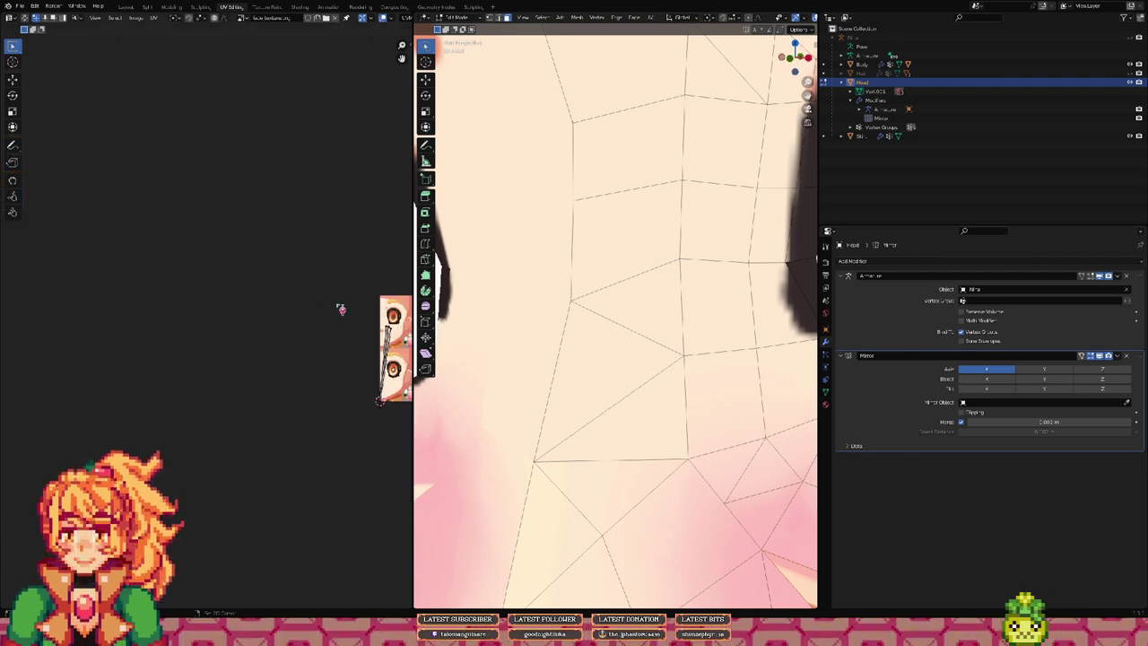
pyautogui.moveTo(341, 310); pyautogui.dragTo(243, 282, button='middle')
pyautogui.scroll(1, 243, 281)
pyautogui.scroll(3, 269, 278)
pyautogui.moveTo(358, 287); pyautogui.dragTo(269, 296, button='middle')
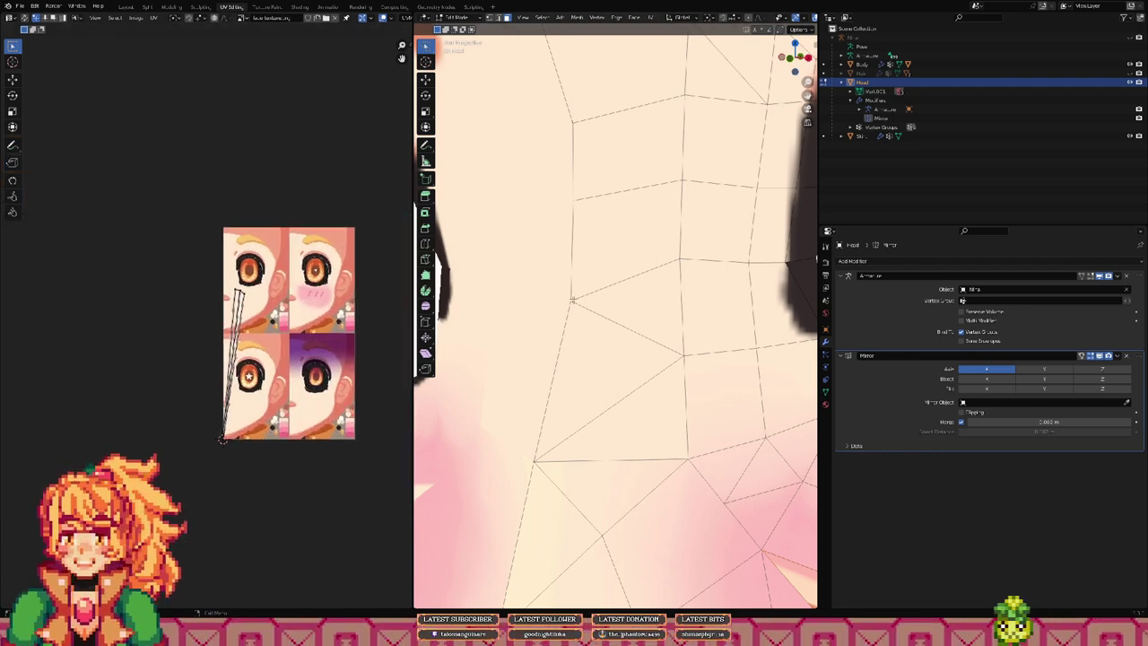
# Step: In front view, extend the selection to the cheek faces beside and below the wrongly textured patch
pyautogui.scroll(-6, 572, 299)
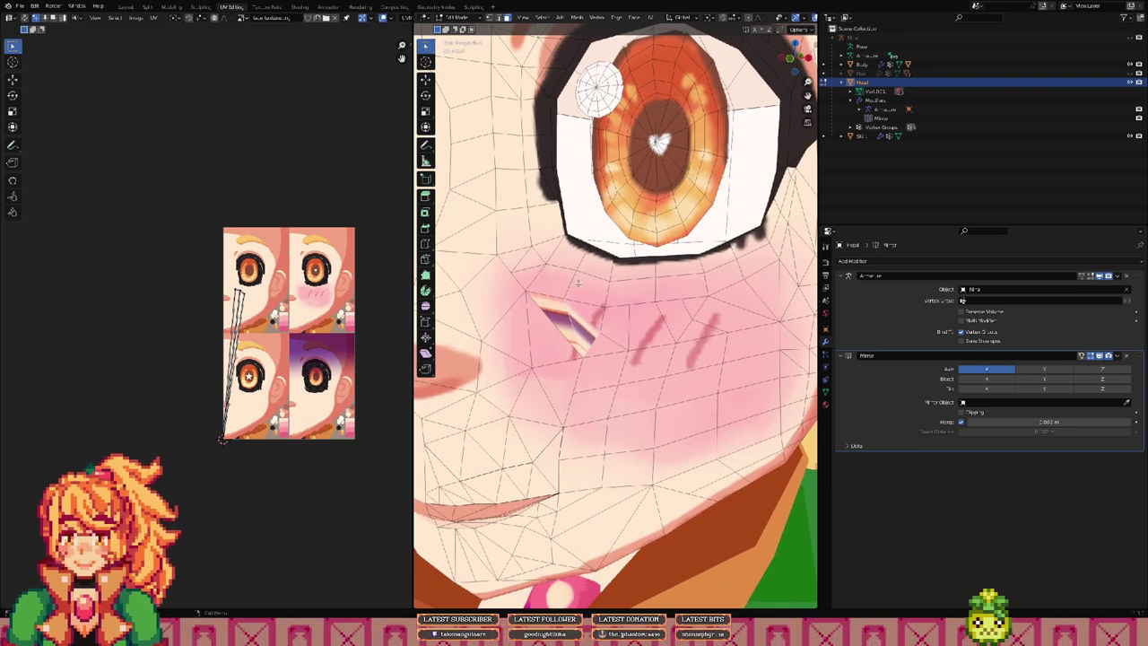
pyautogui.press('z')
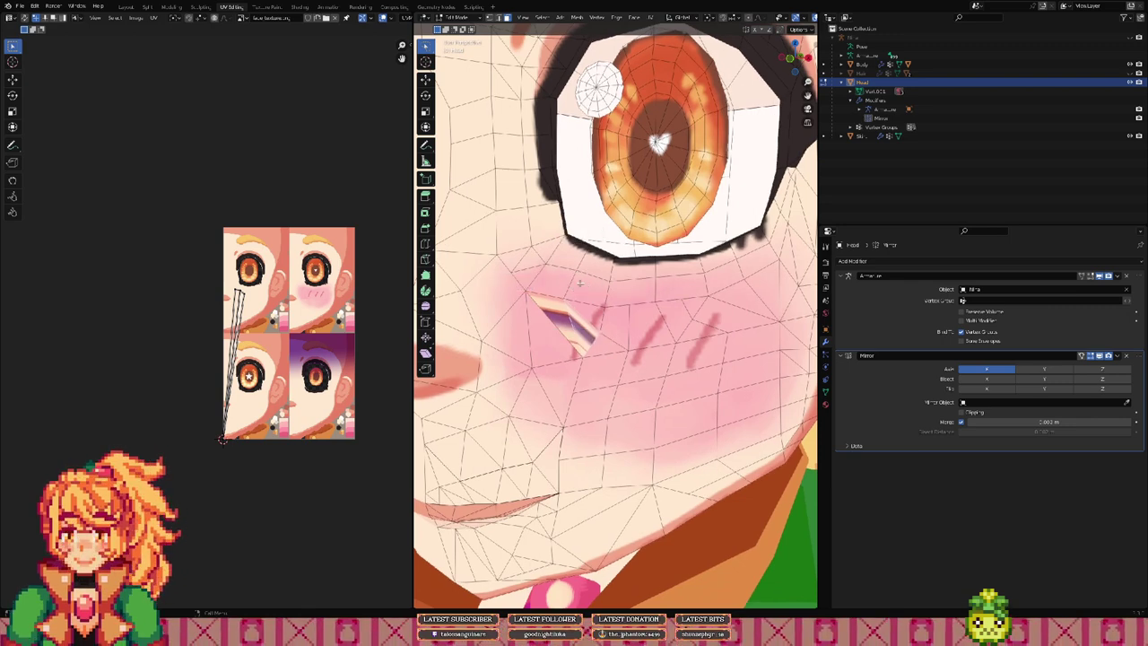
pyautogui.moveTo(579, 283); pyautogui.dragTo(610, 285, button='middle')
pyautogui.scroll(5, 589, 278)
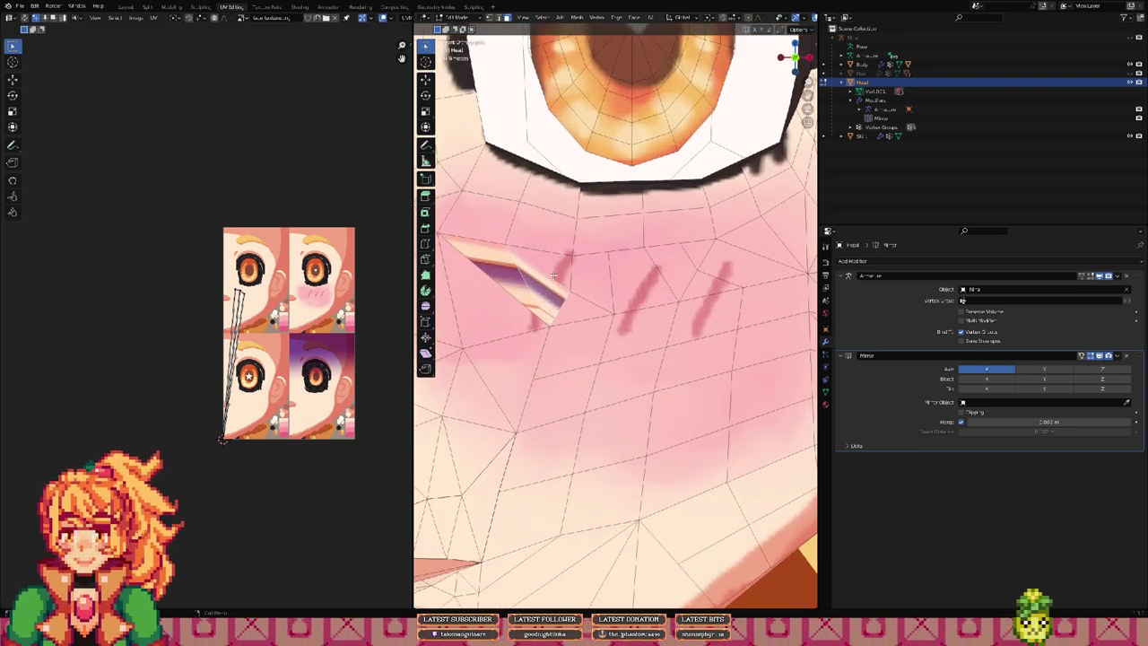
pyautogui.click(550, 261)
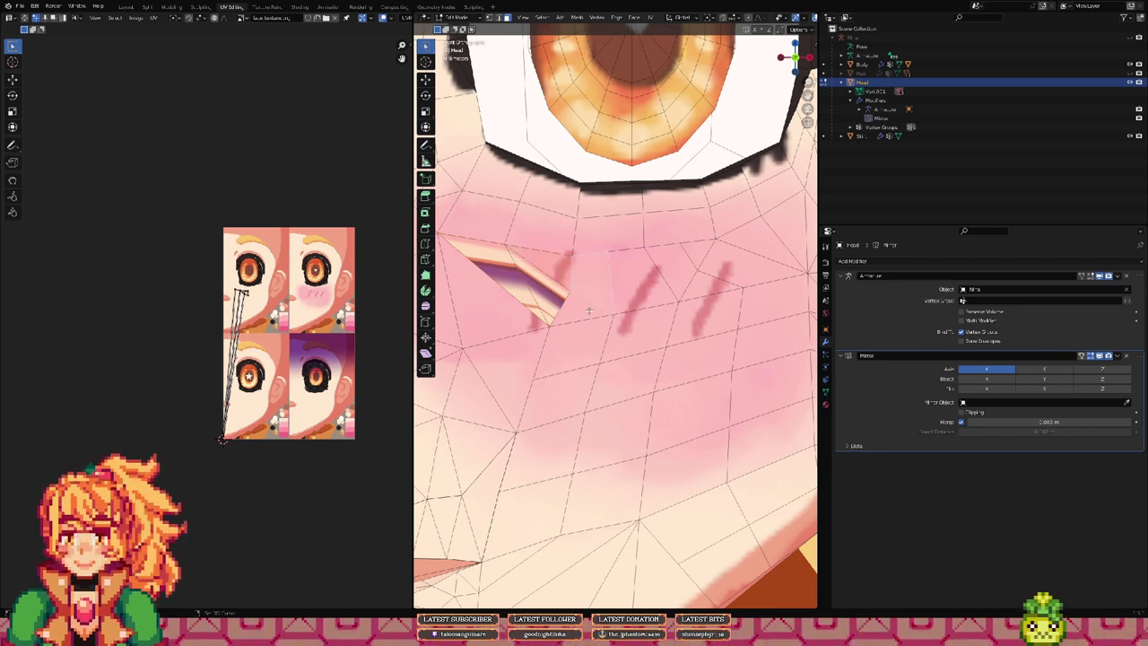
pyautogui.scroll(-3, 694, 297)
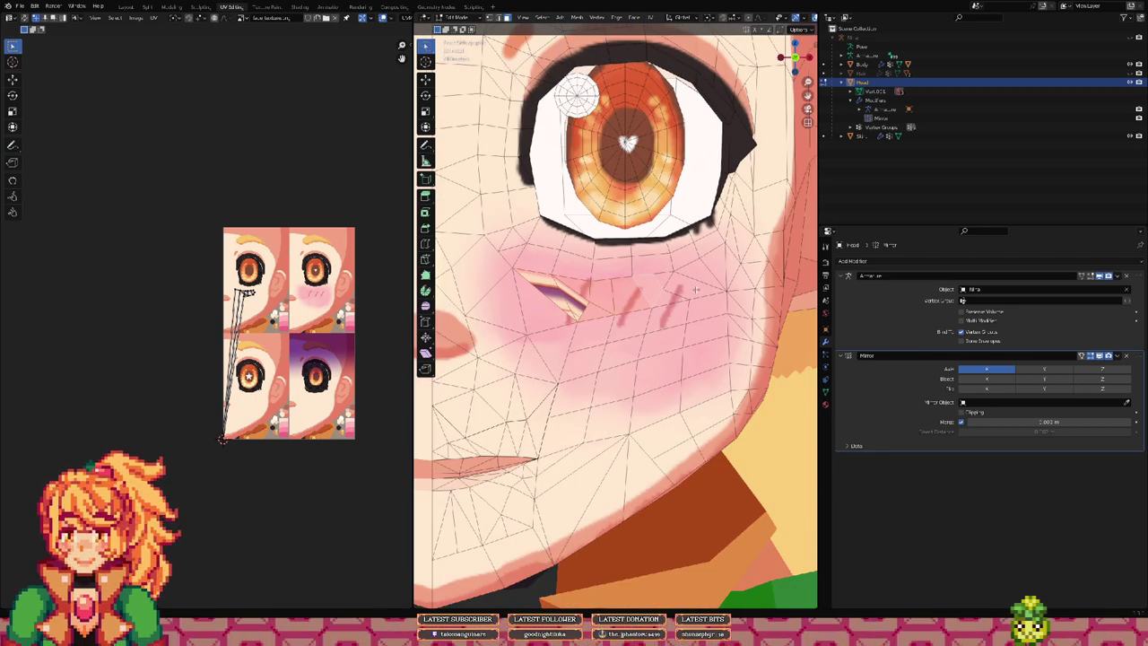
pyautogui.moveTo(695, 289); pyautogui.dragTo(625, 294, button='middle')
pyautogui.keyDown('shift'); pyautogui.click(516, 305); pyautogui.keyUp('shift')
pyautogui.keyDown('shift'); pyautogui.click(518, 327); pyautogui.keyUp('shift')
pyautogui.keyDown('shift'); pyautogui.click(549, 326); pyautogui.keyUp('shift')
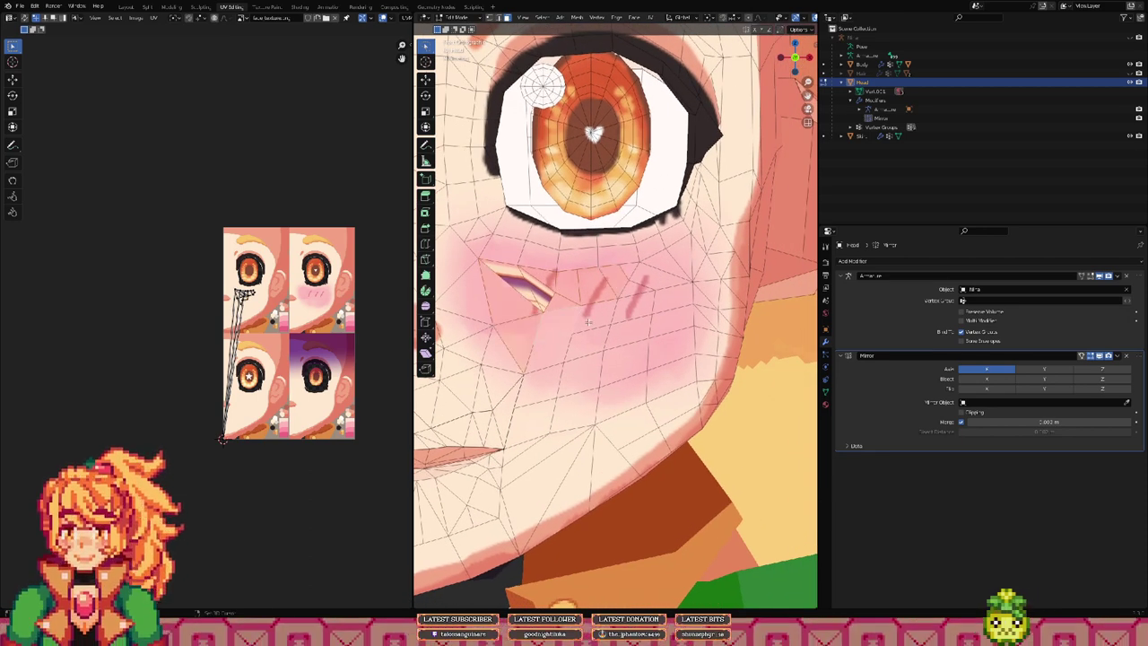
# Step: Add the remaining faces across the blush marks and the rows below them, out to the outer cheek, to the selection
pyautogui.keyDown('shift'); pyautogui.click(589, 322); pyautogui.keyUp('shift')
pyautogui.keyDown('shift'); pyautogui.click(622, 316); pyautogui.keyUp('shift')
pyautogui.keyDown('shift'); pyautogui.click(642, 290); pyautogui.keyUp('shift')
pyautogui.keyDown('shift'); pyautogui.click(648, 279); pyautogui.keyUp('shift')
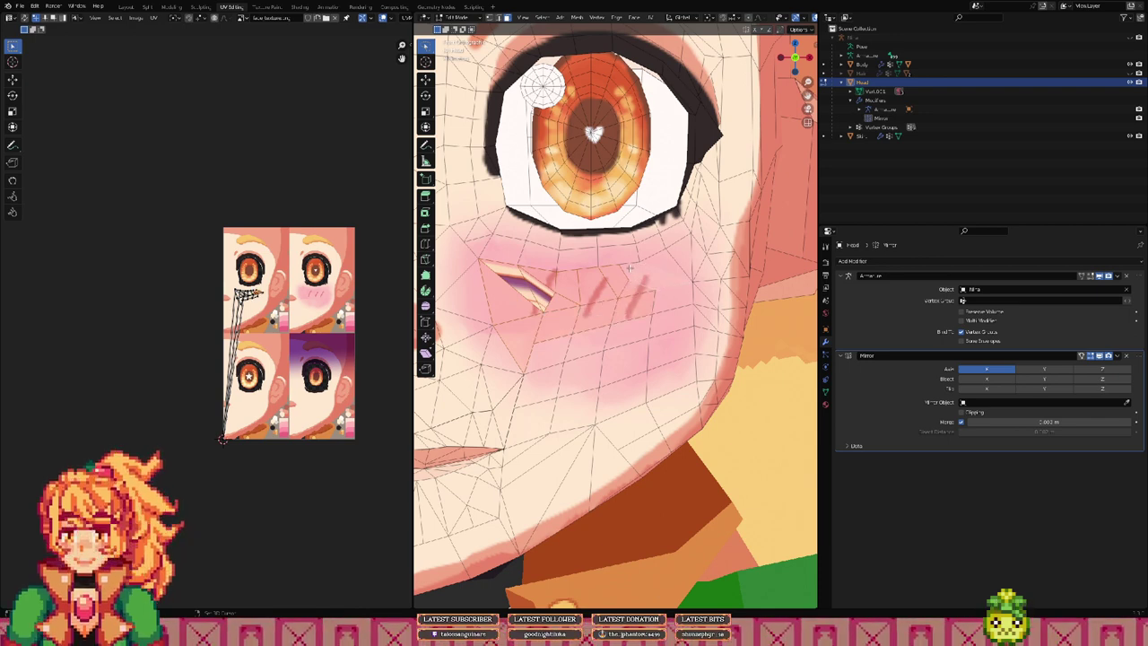
pyautogui.keyDown('shift'); pyautogui.click(632, 268); pyautogui.keyUp('shift')
pyautogui.keyDown('shift'); pyautogui.click(663, 297); pyautogui.keyUp('shift')
pyautogui.keyDown('shift'); pyautogui.click(620, 332); pyautogui.keyUp('shift')
pyautogui.keyDown('shift'); pyautogui.click(581, 344); pyautogui.keyUp('shift')
pyautogui.keyDown('shift'); pyautogui.click(556, 349); pyautogui.keyUp('shift')
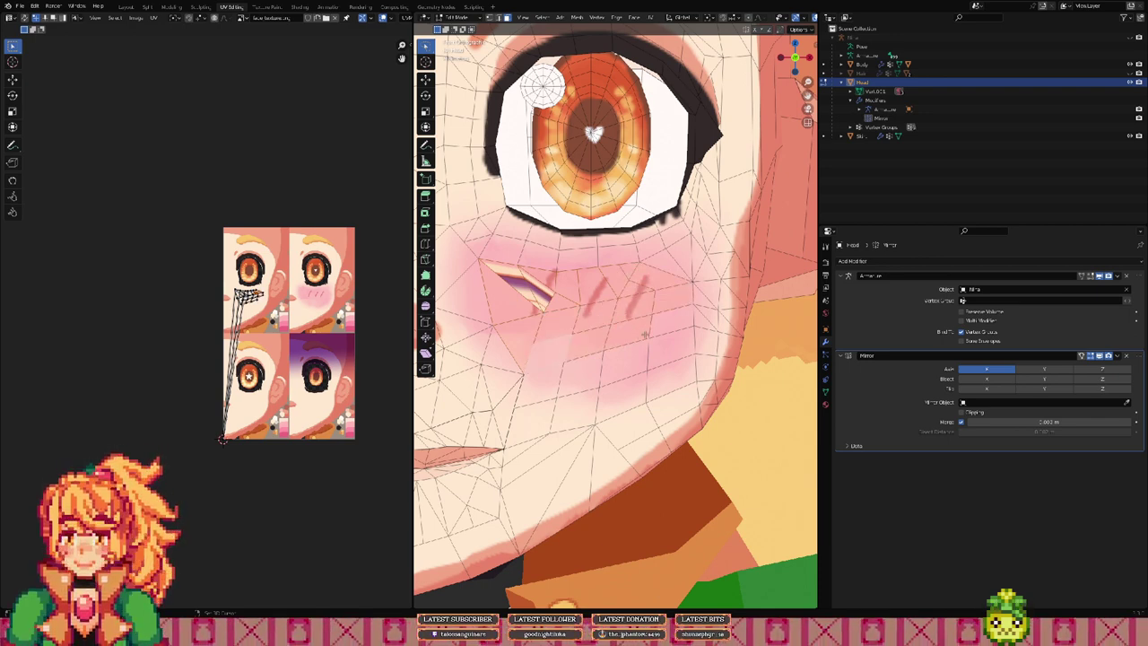
pyautogui.keyDown('shift'); pyautogui.click(662, 327); pyautogui.keyUp('shift')
# Step: Unwrap the selected cheek faces with Project from View
pyautogui.scroll(5, 242, 306)
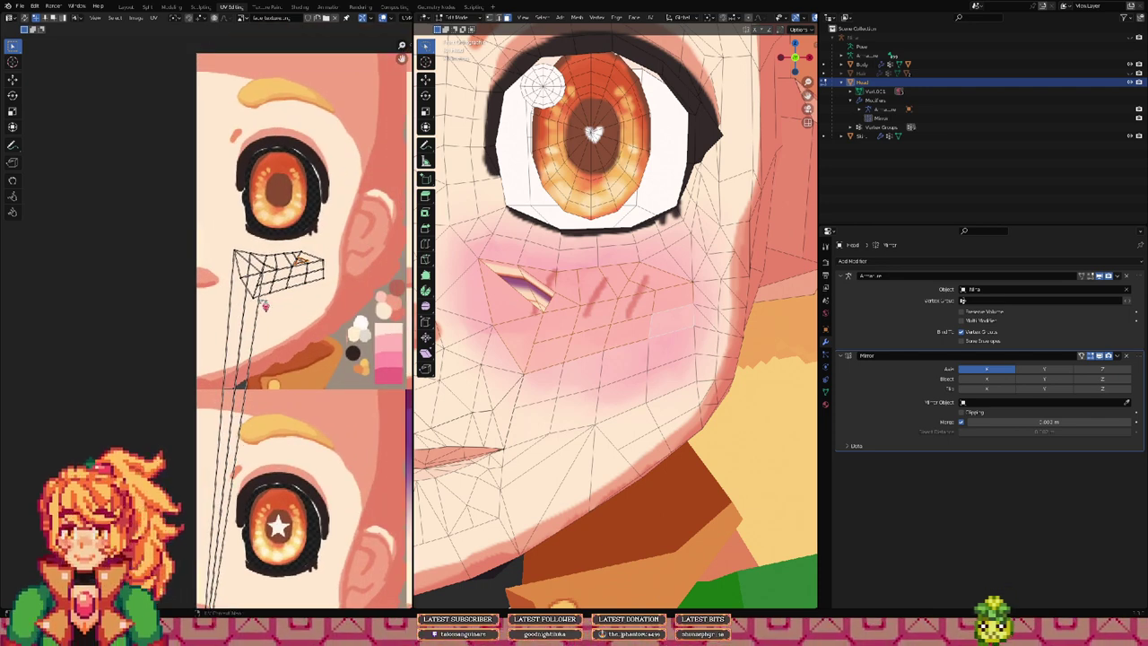
pyautogui.press('u')
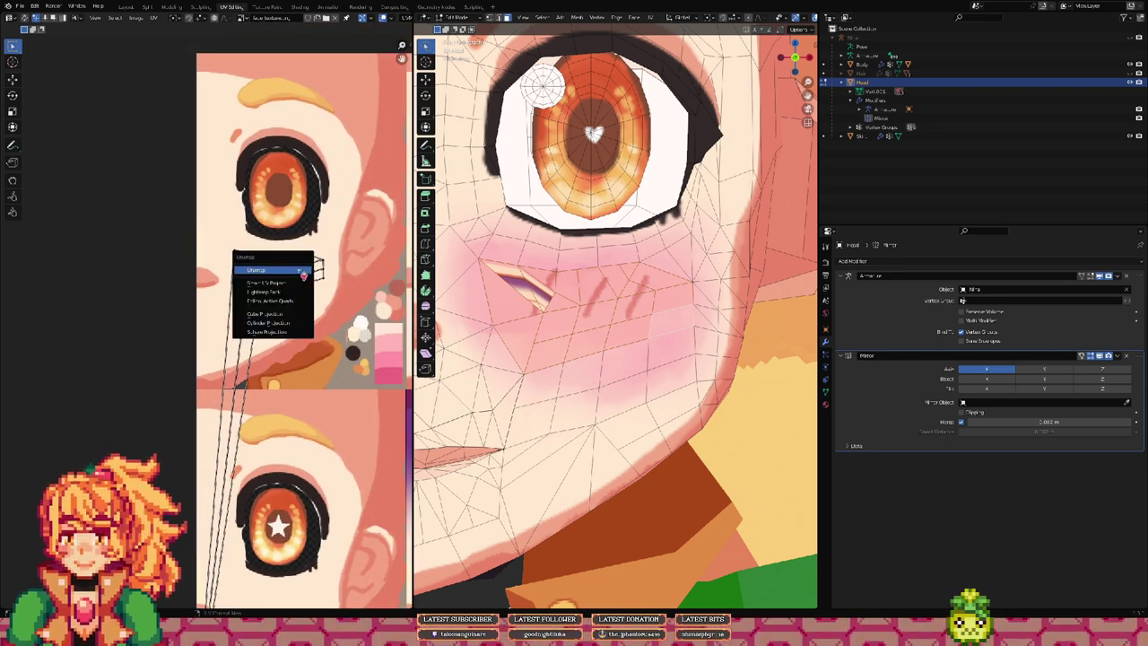
pyautogui.press('u')
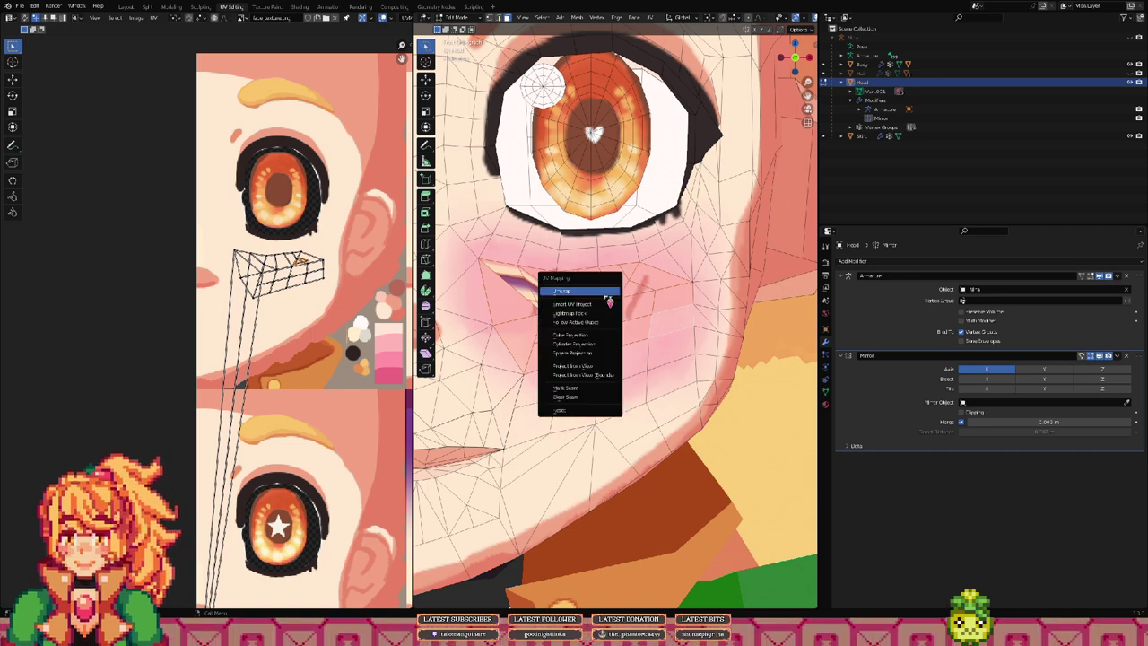
pyautogui.click(585, 367)
# Step: Move the projected cheek UV island onto the first face's cheek in the texture and scale it down to fit
pyautogui.scroll(-3, 200, 524)
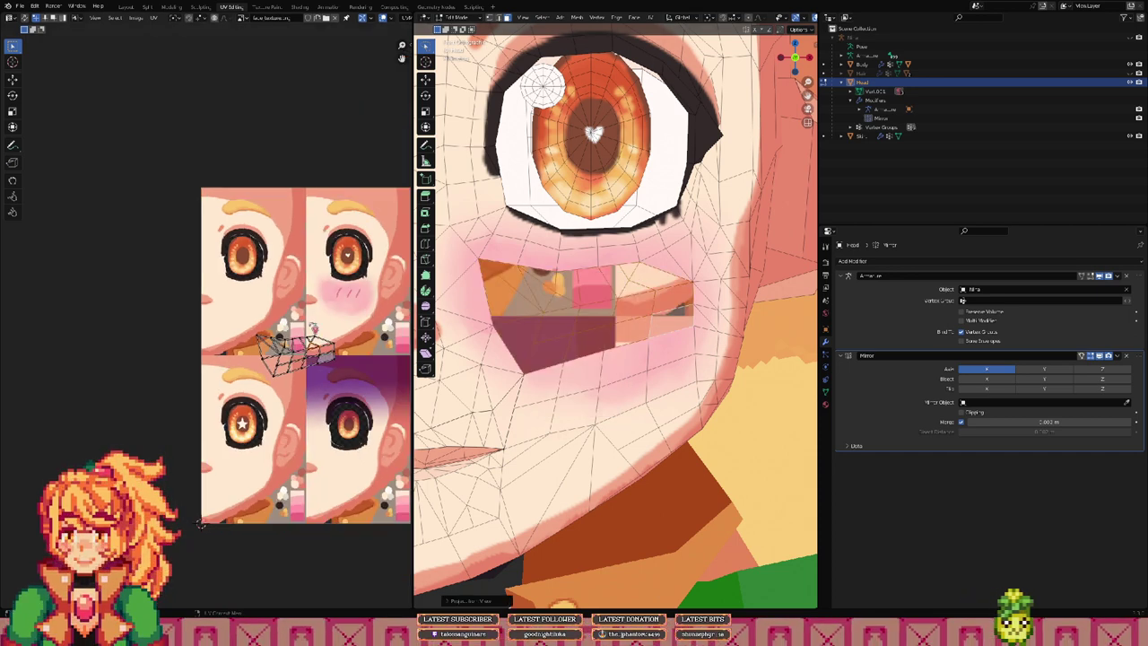
pyautogui.moveTo(317, 337); pyautogui.dragTo(290, 329, button='middle')
pyautogui.press('a')
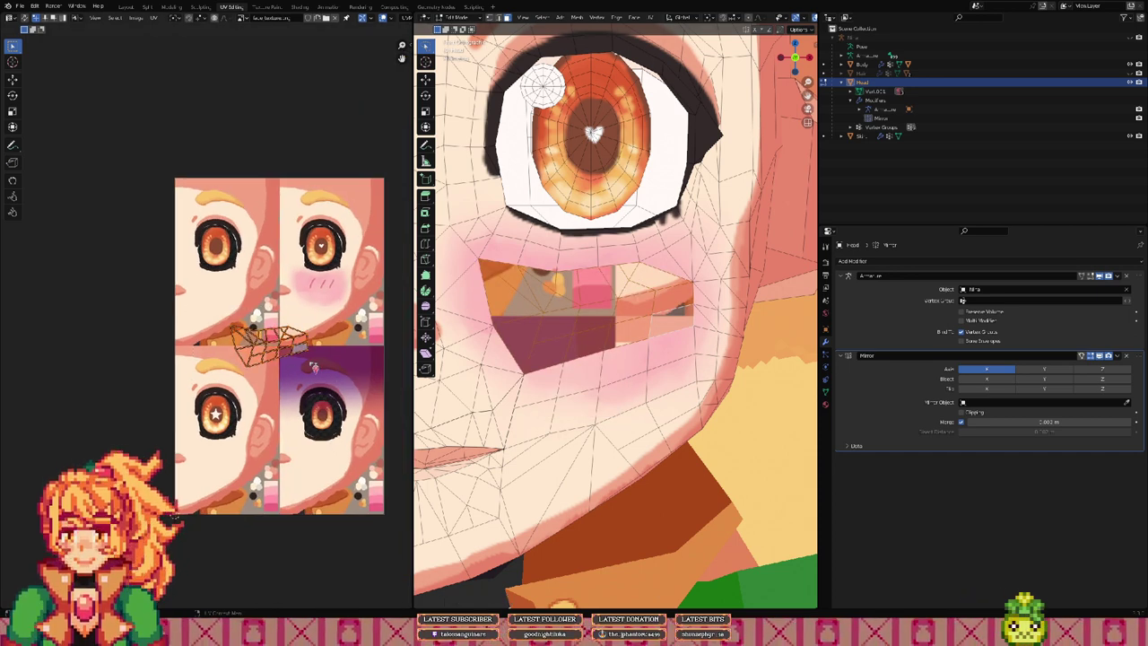
pyautogui.press('g')
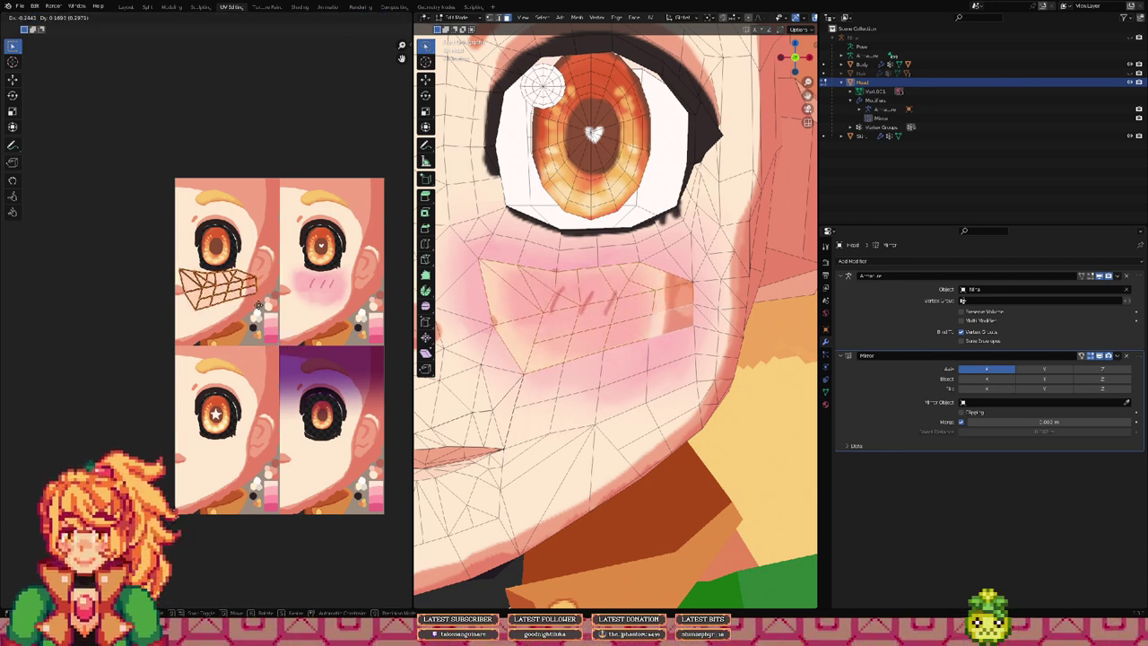
pyautogui.click(262, 309)
pyautogui.press('s')
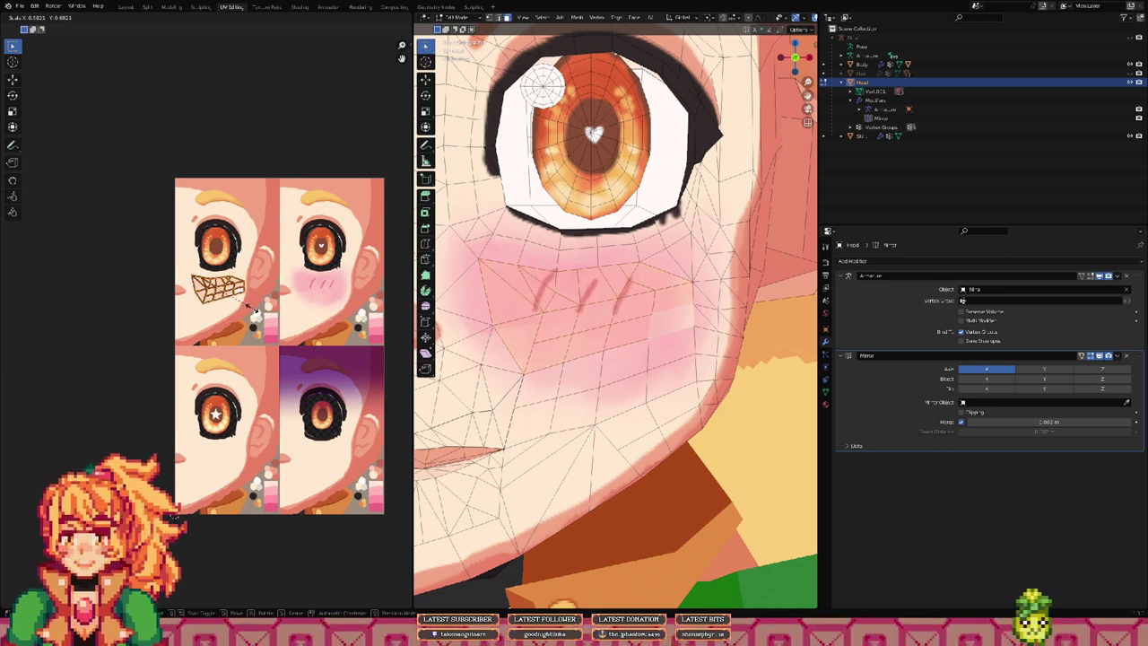
pyautogui.click(253, 309)
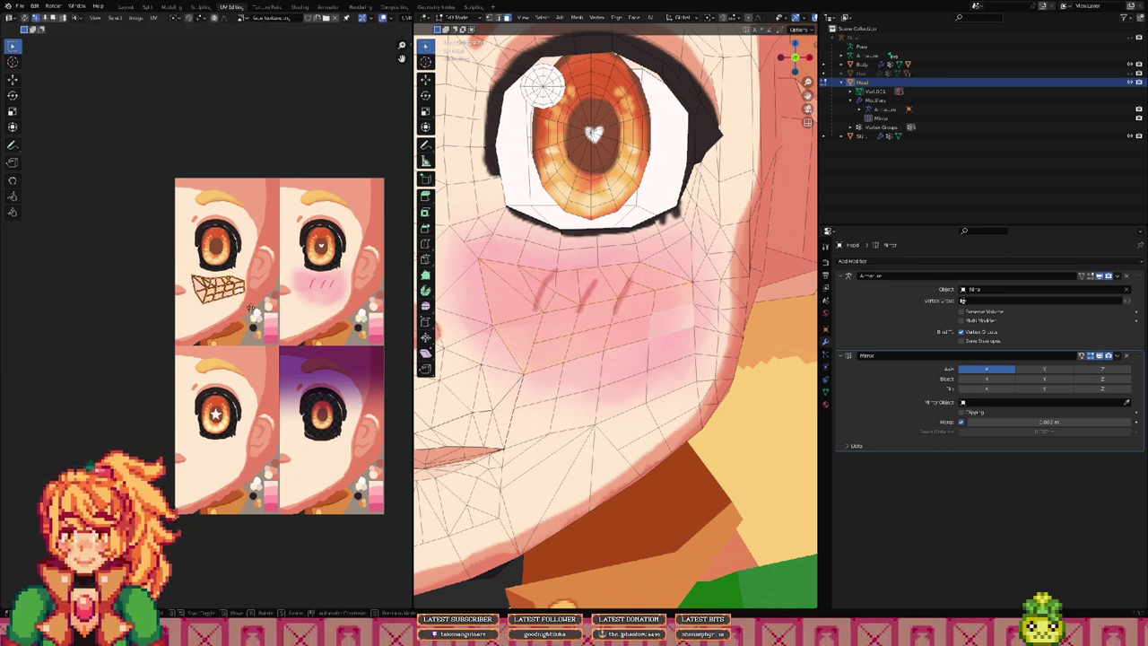
pyautogui.press('g')
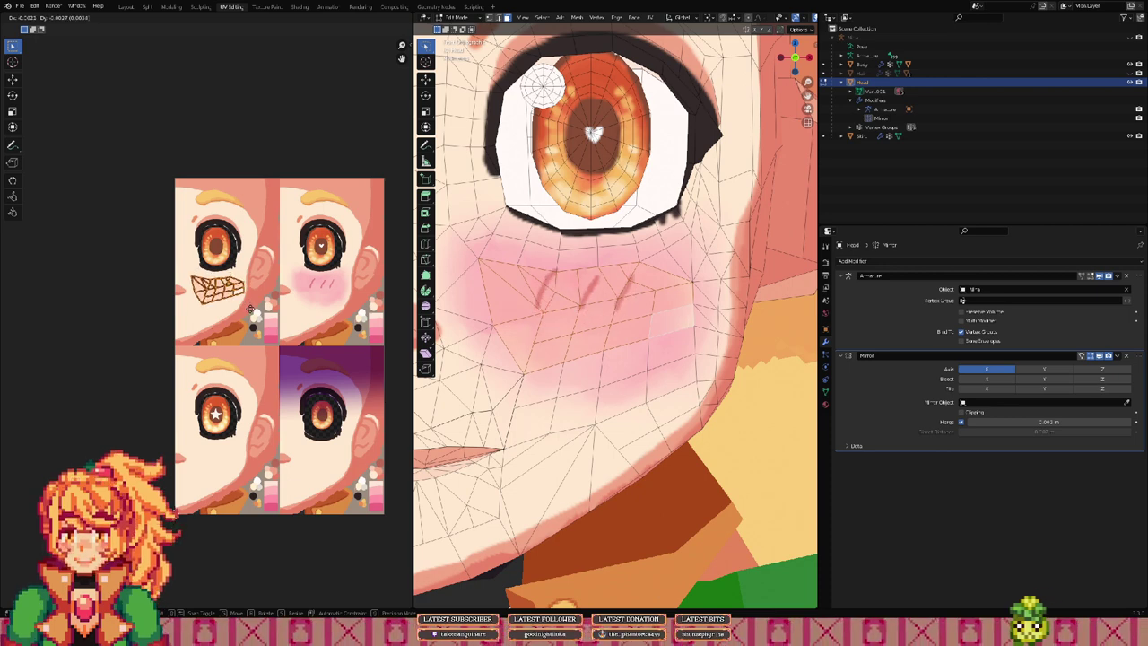
pyautogui.press('Escape')
pyautogui.press('Tab')
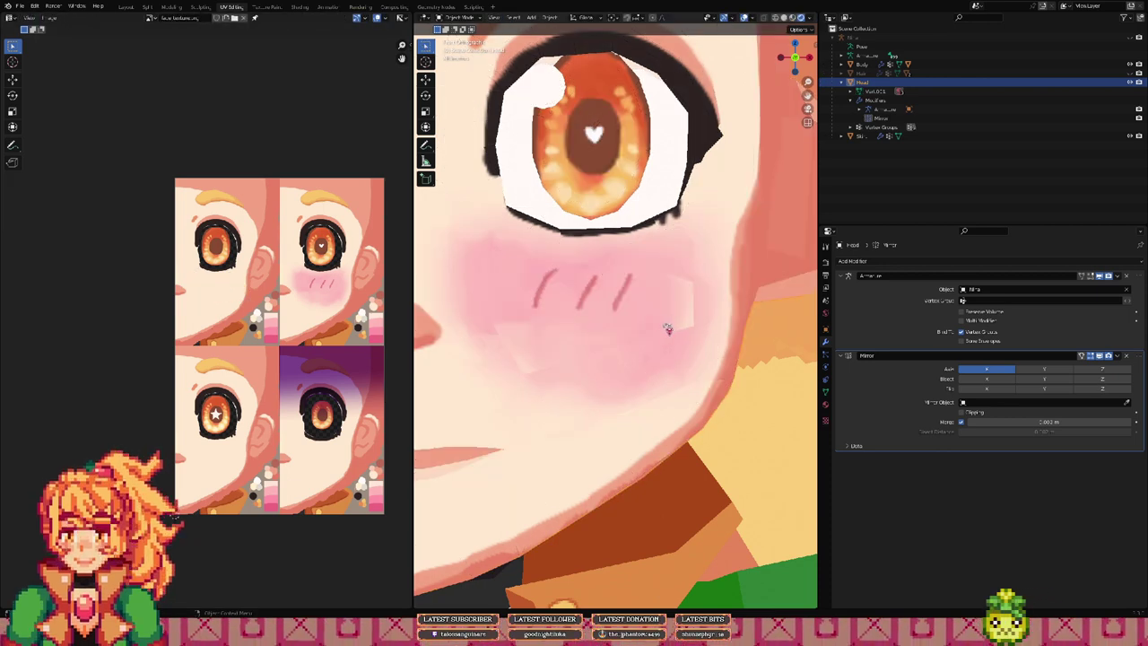
# Step: Add the row of faces directly below the eye to the cheek selection and unwrap the whole selection with Project from View
pyautogui.press('Tab')
pyautogui.scroll(3, 256, 312)
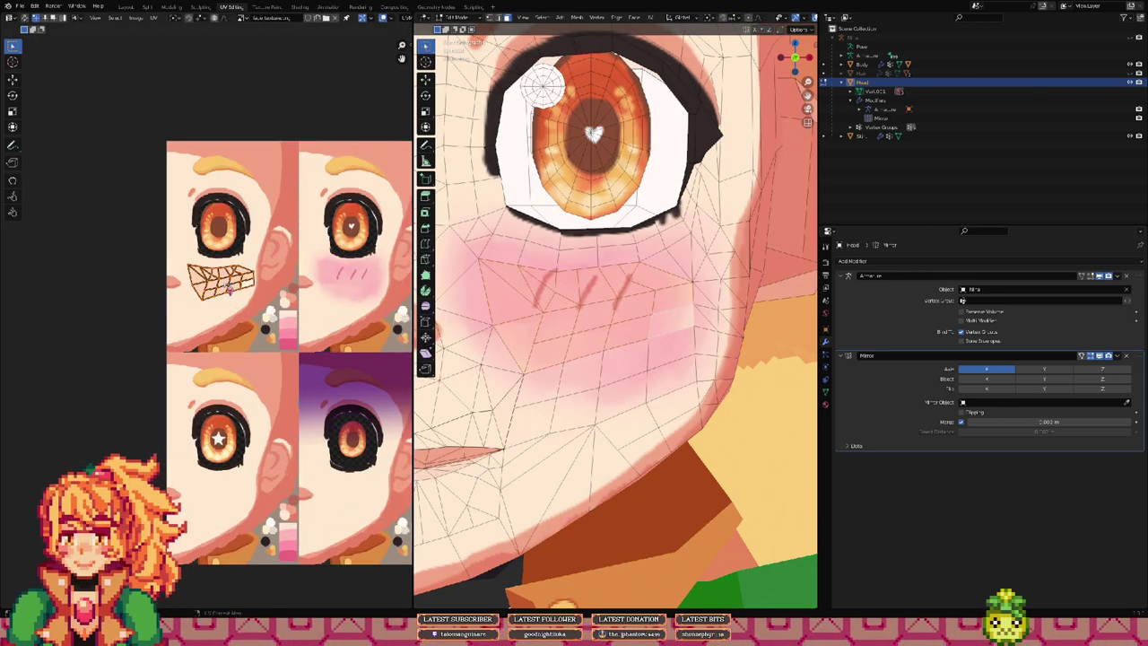
pyautogui.keyDown('shift'); pyautogui.click(508, 260); pyautogui.keyUp('shift')
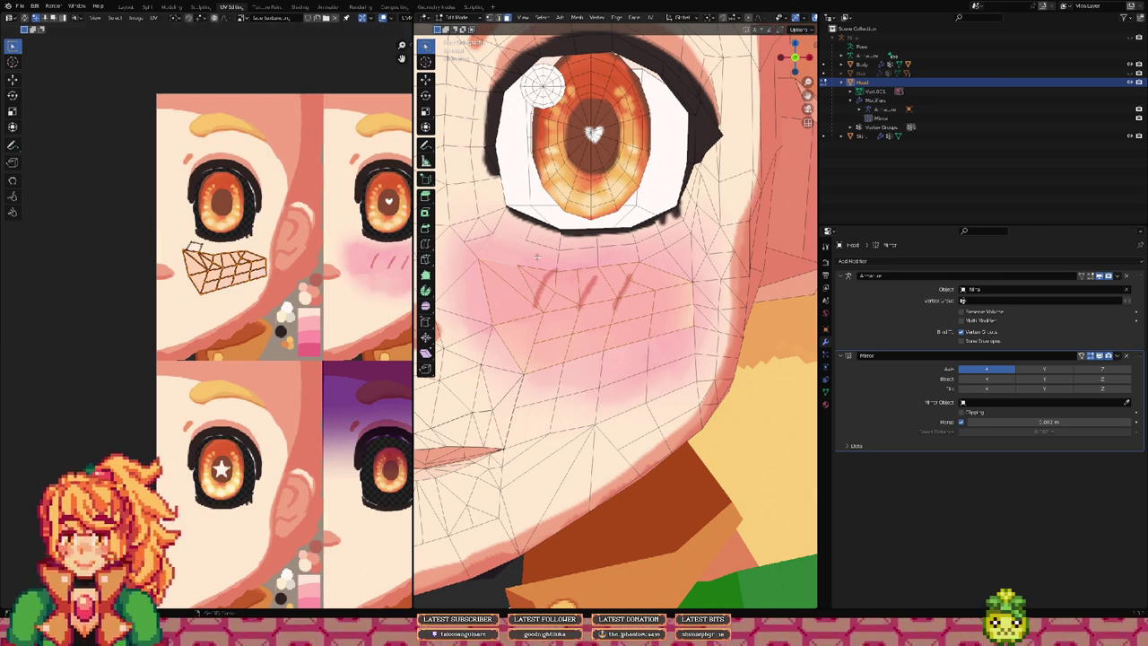
pyautogui.keyDown('shift'); pyautogui.click(539, 257); pyautogui.keyUp('shift')
pyautogui.keyDown('shift'); pyautogui.click(577, 258); pyautogui.keyUp('shift')
pyautogui.keyDown('shift'); pyautogui.click(617, 254); pyautogui.keyUp('shift')
pyautogui.keyDown('shift'); pyautogui.click(653, 249); pyautogui.keyUp('shift')
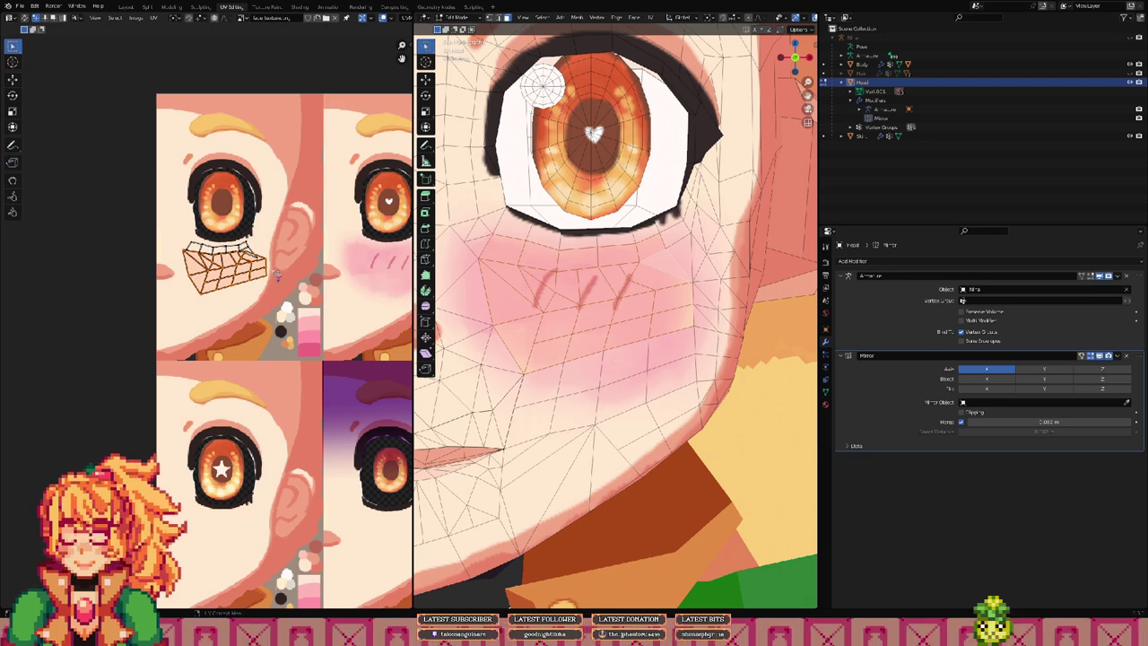
pyautogui.press('u')
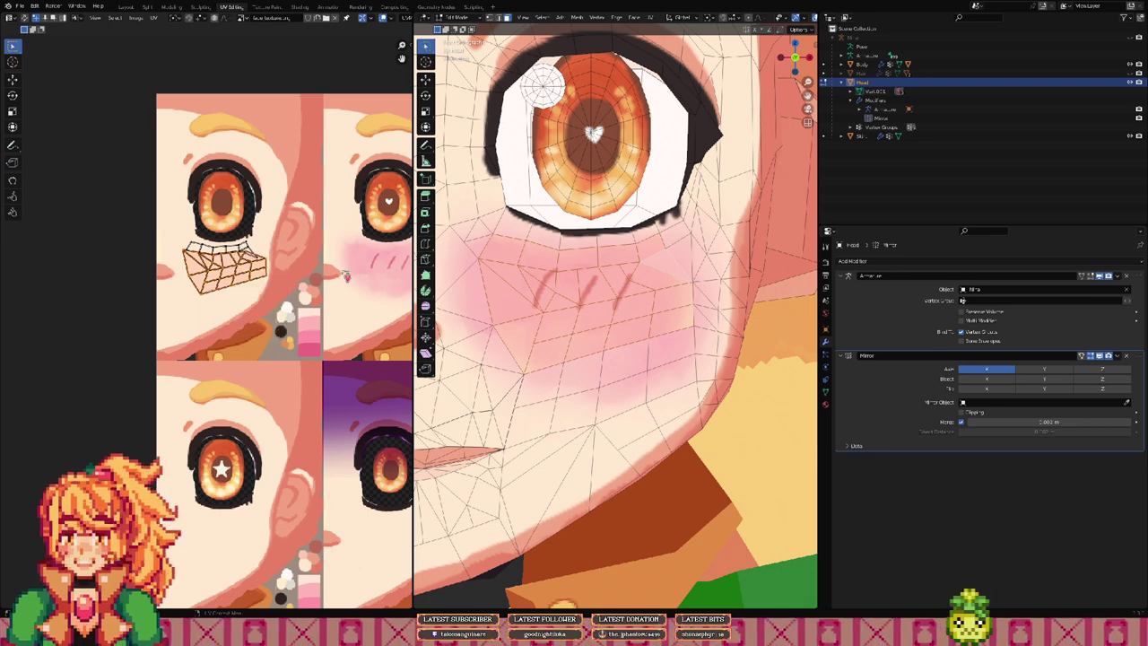
pyautogui.press('u')
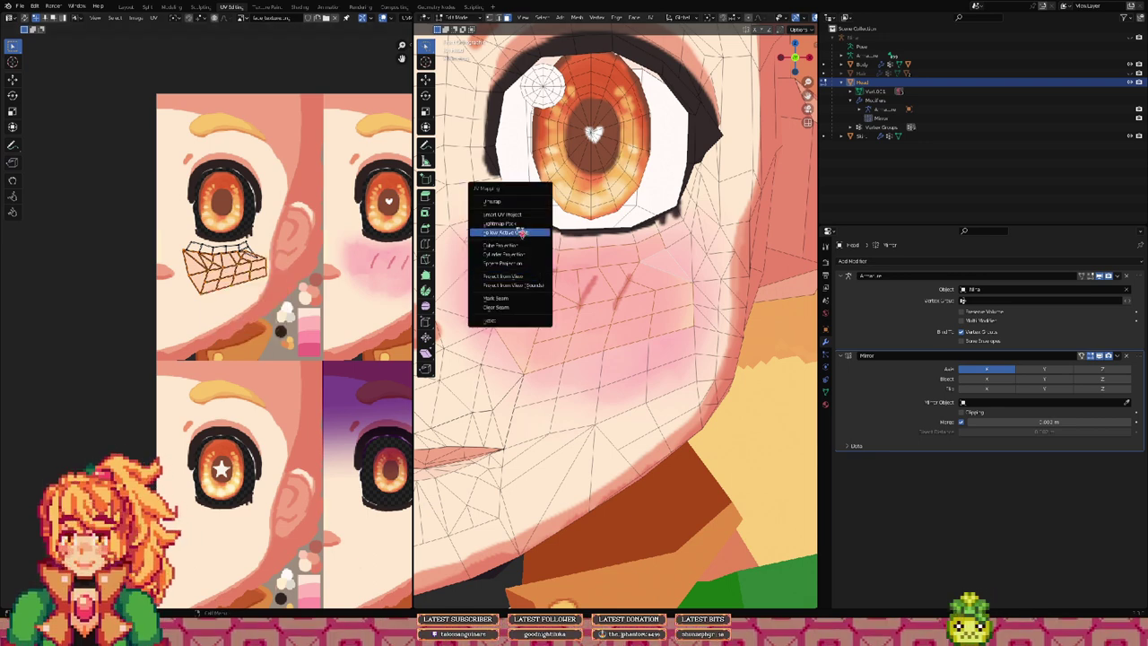
pyautogui.click(520, 285)
# Step: Move and scale the new UV island onto the first face's cheek, just under the eye, so the blush lines up
pyautogui.scroll(-1, 260, 293)
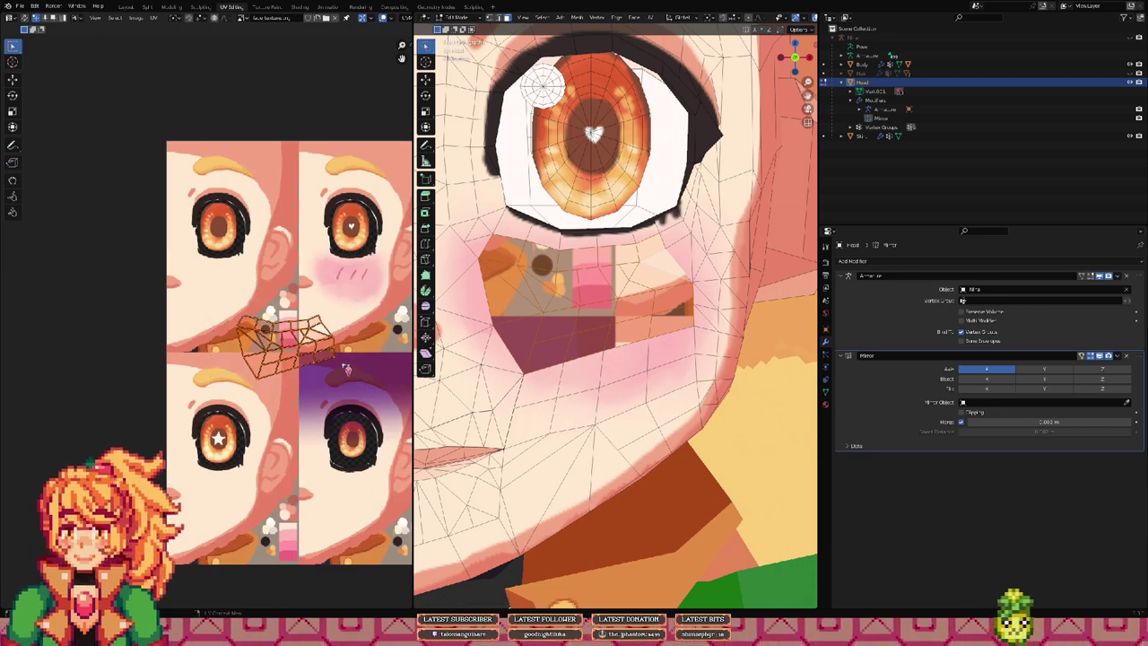
pyautogui.moveTo(342, 367); pyautogui.dragTo(282, 304)
pyautogui.press('s')
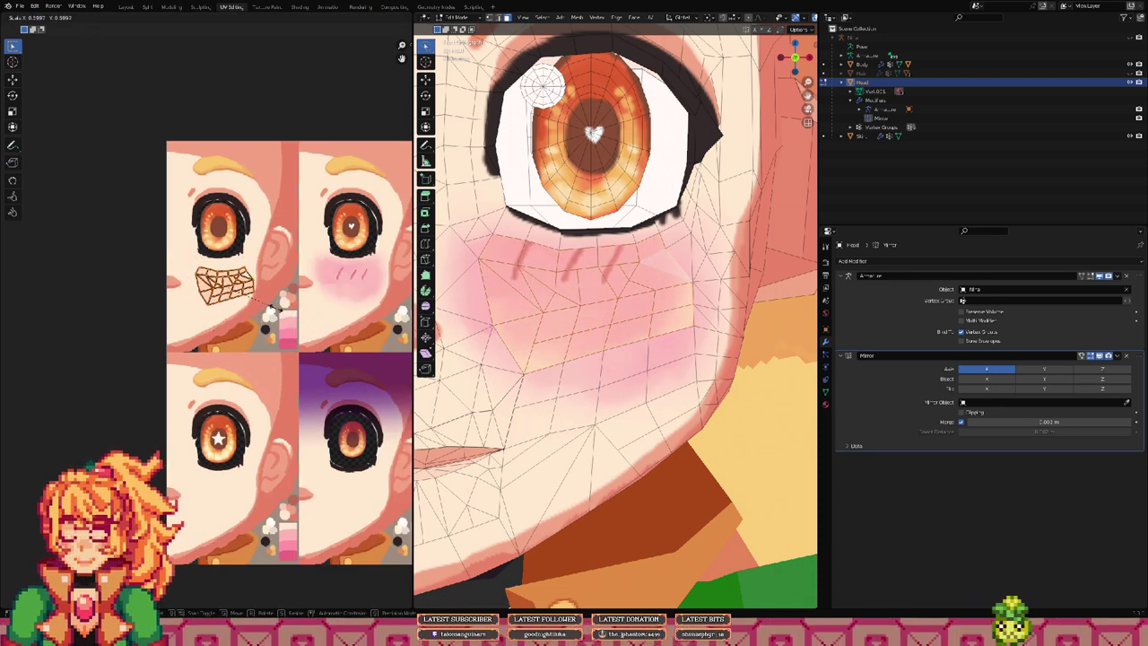
pyautogui.click(273, 309)
pyautogui.press('g')
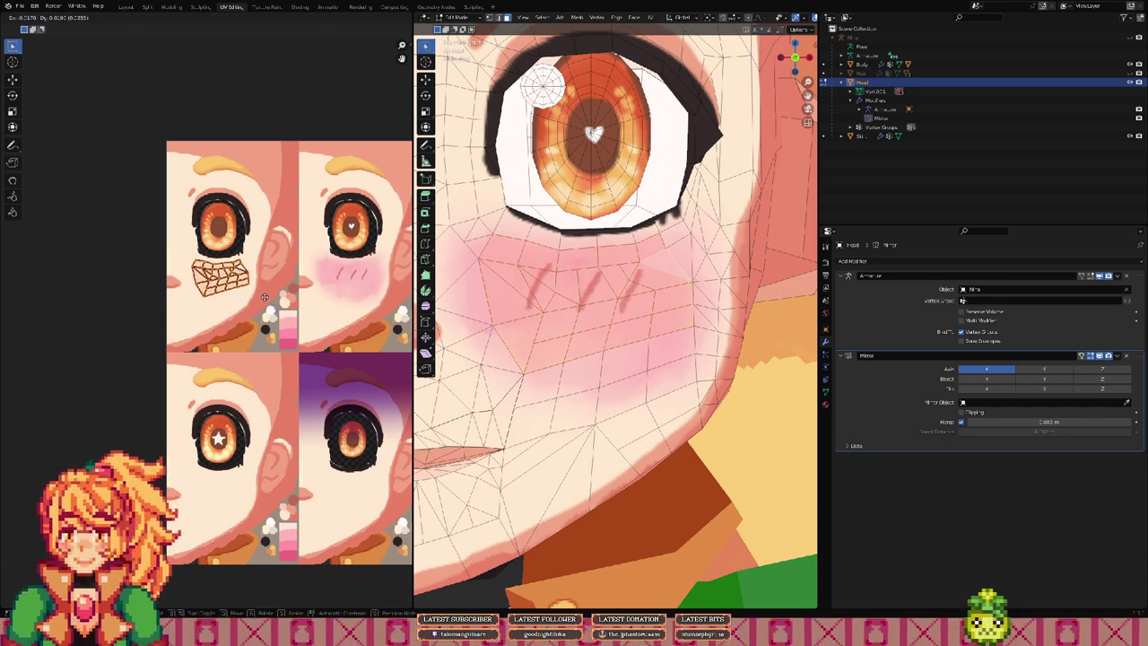
pyautogui.click(264, 296)
pyautogui.press('Tab')
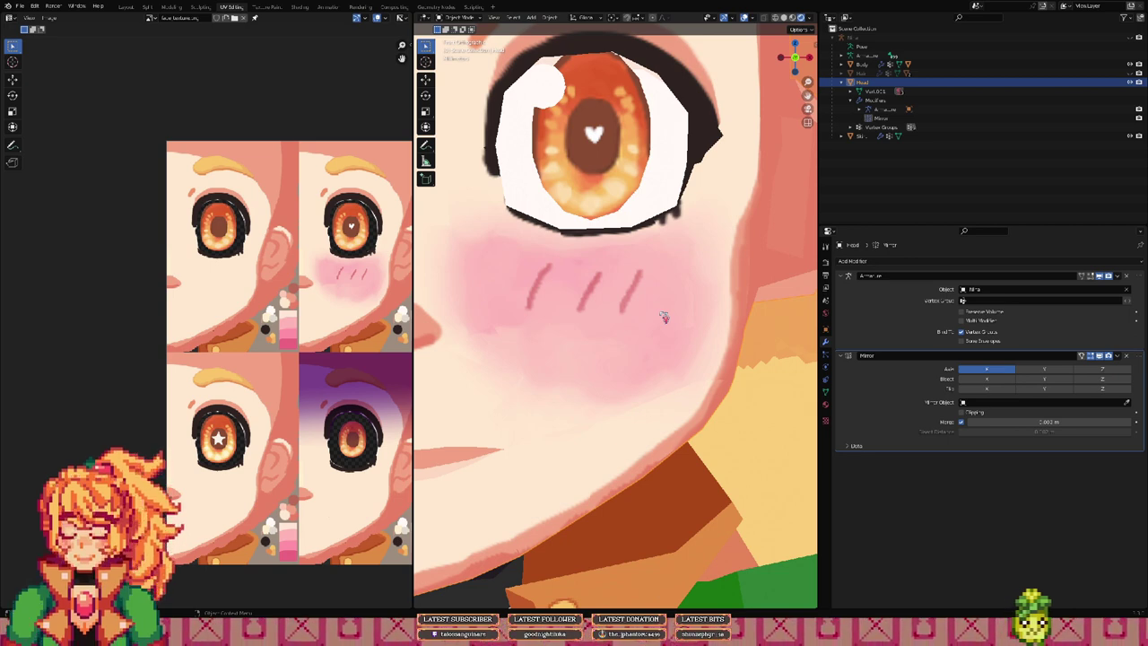
# Step: Nudge the UV vertices at the cheek island's inner edge and lower outer corner to remove the visible blush seams
pyautogui.press('Tab')
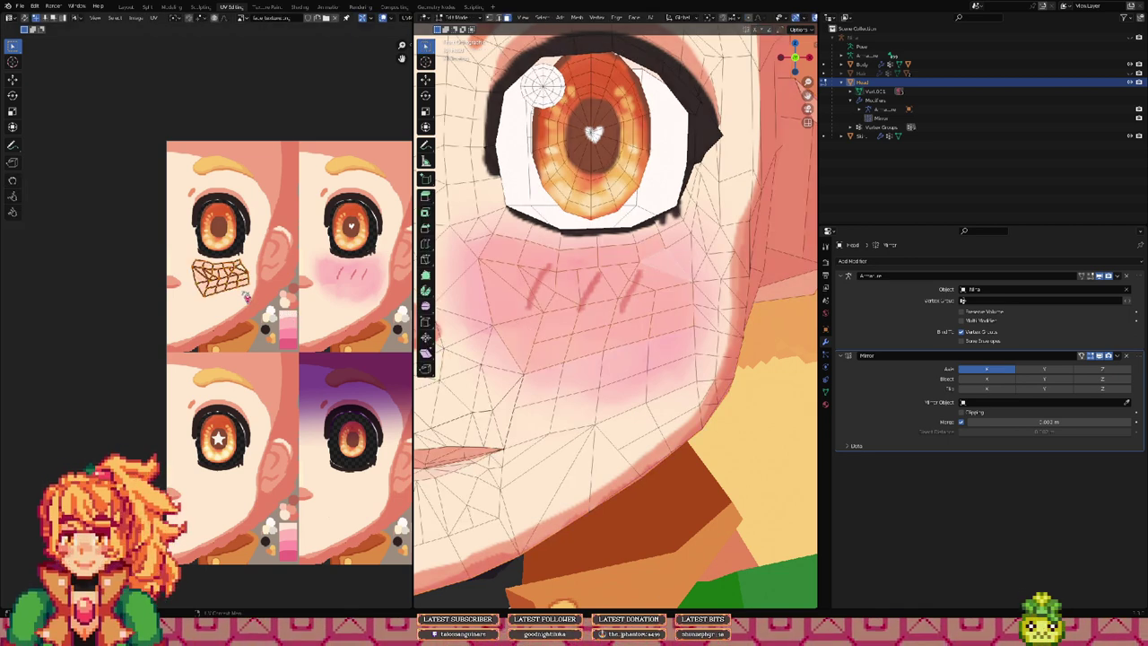
pyautogui.scroll(5, 211, 285)
pyautogui.click(179, 208)
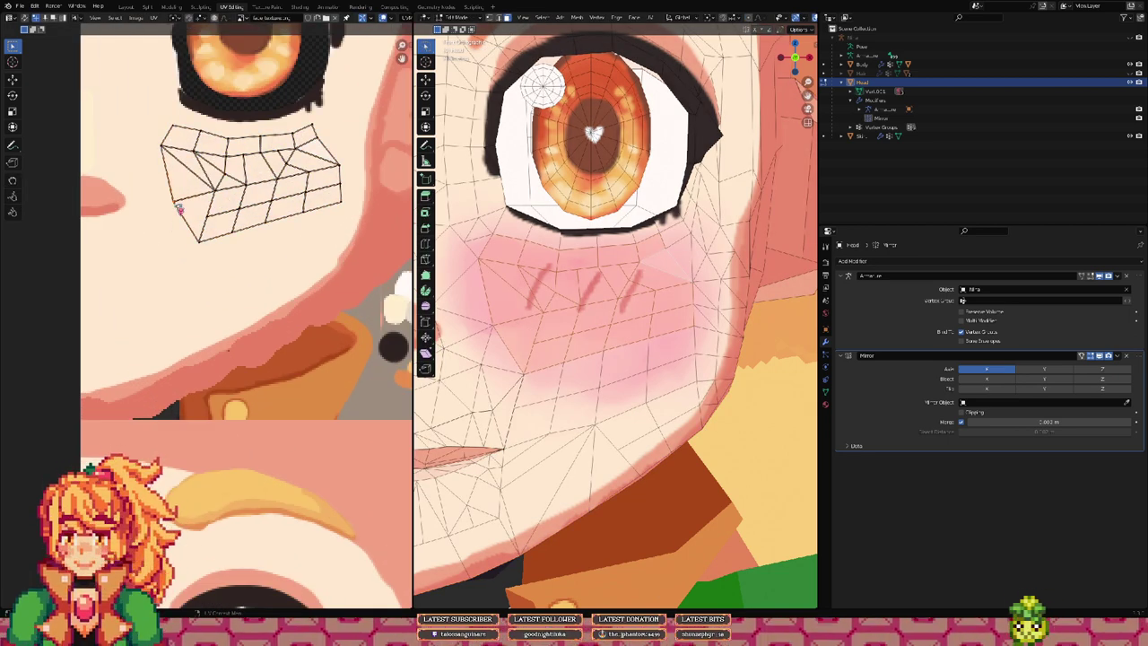
pyautogui.press('g')
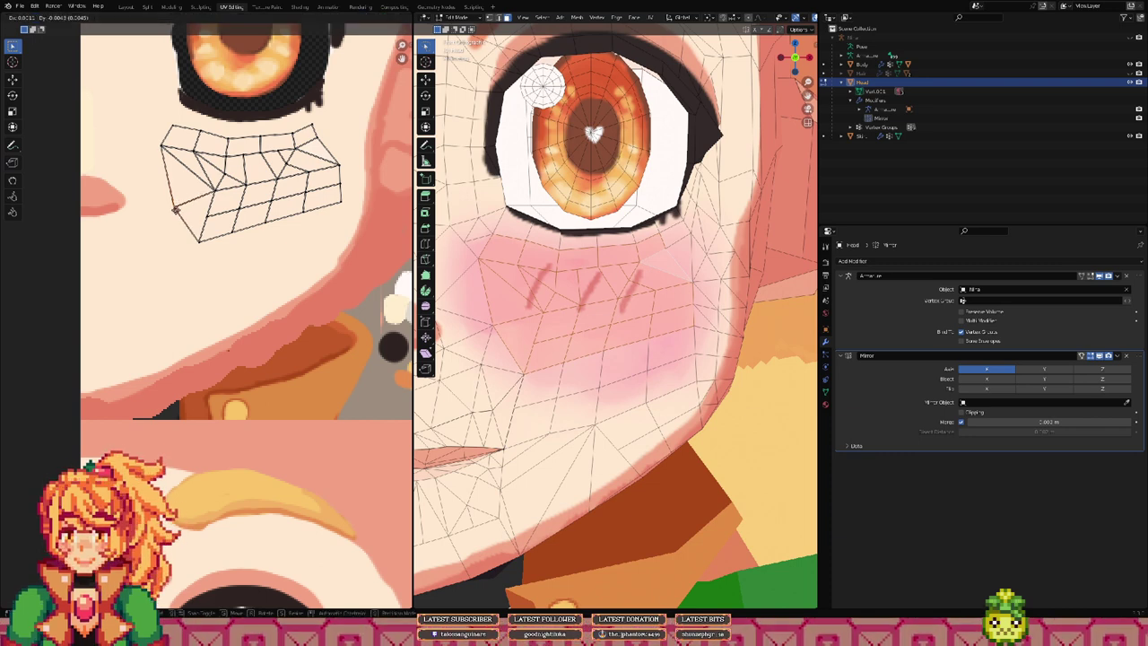
pyautogui.click(176, 202)
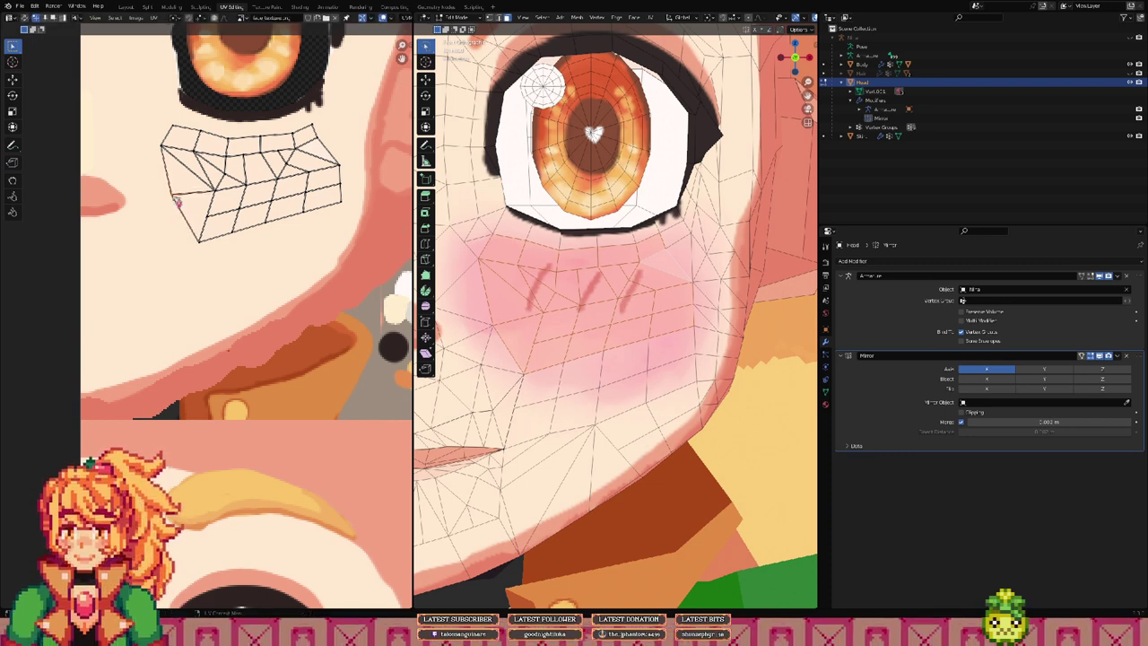
pyautogui.press('Tab')
pyautogui.press('Tab')
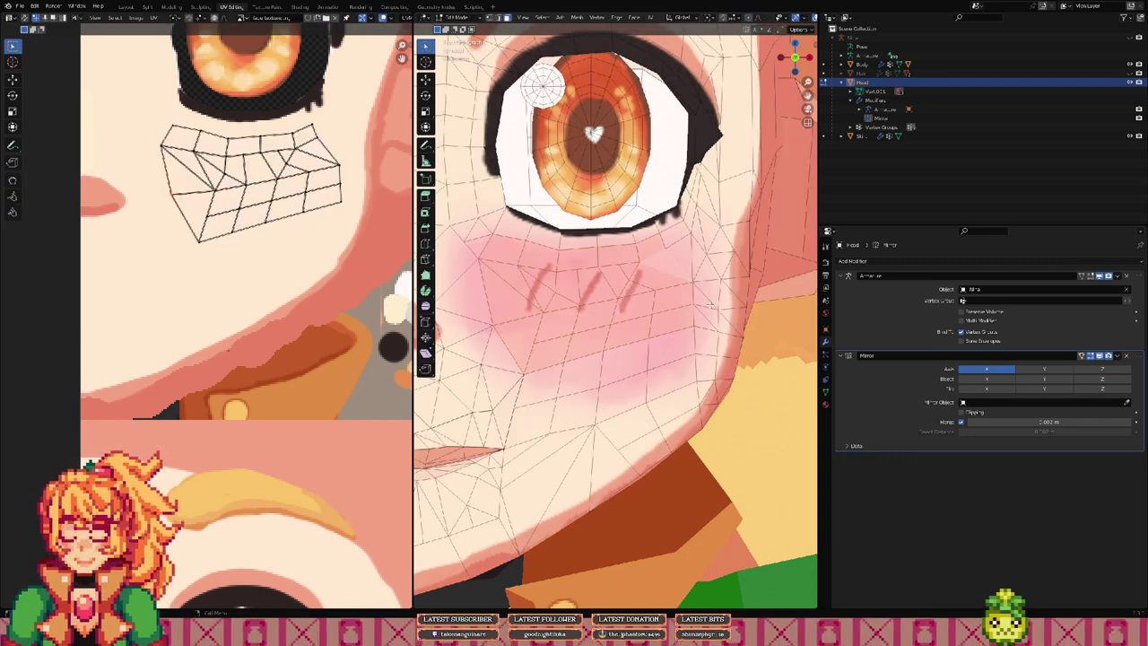
pyautogui.press('g')
pyautogui.click(332, 201)
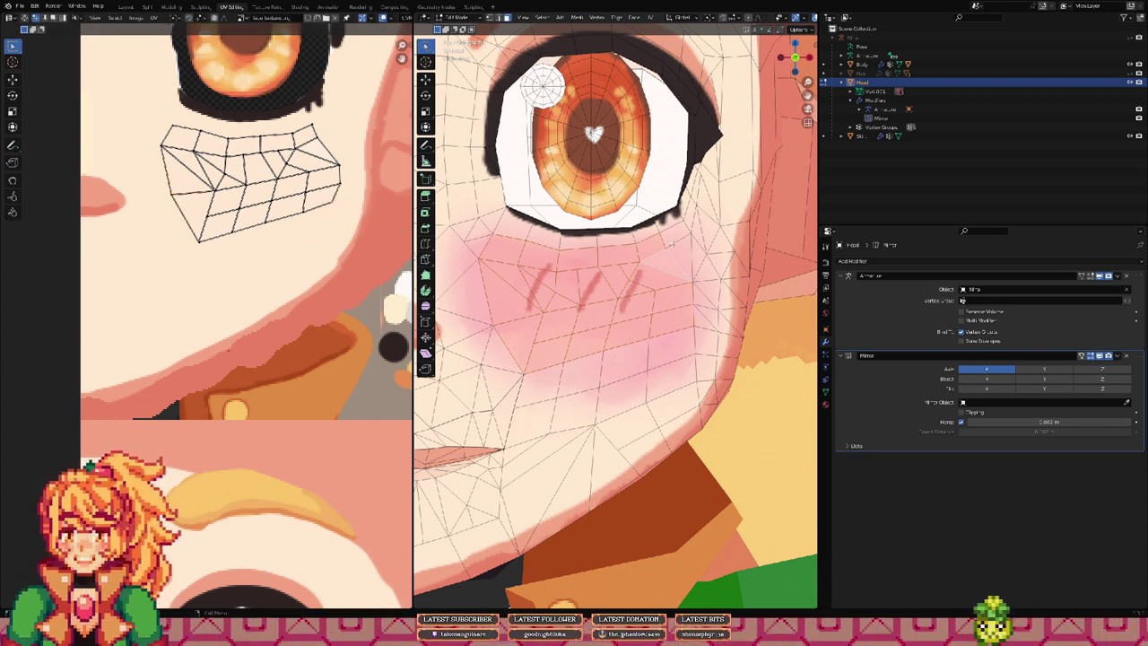
pyautogui.press('Tab')
pyautogui.scroll(-4, 723, 249)
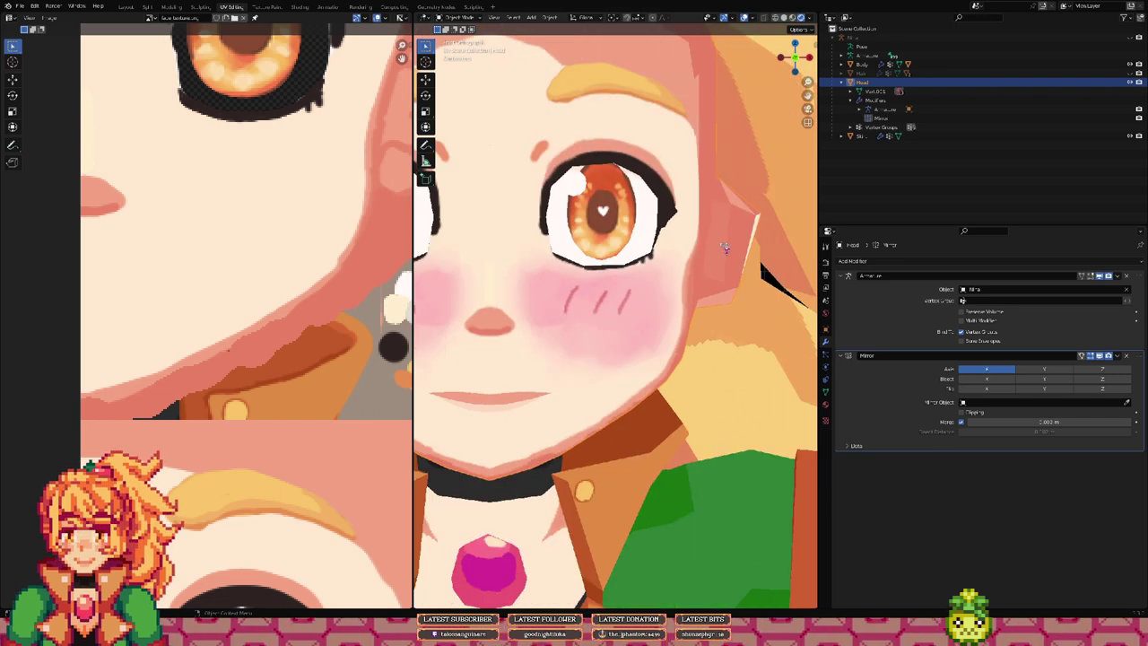
# Step: Shift two more UV vertices near the cheek island's inner lower corner to smooth the blush along the seam
pyautogui.press('Tab')
pyautogui.scroll(3, 238, 225)
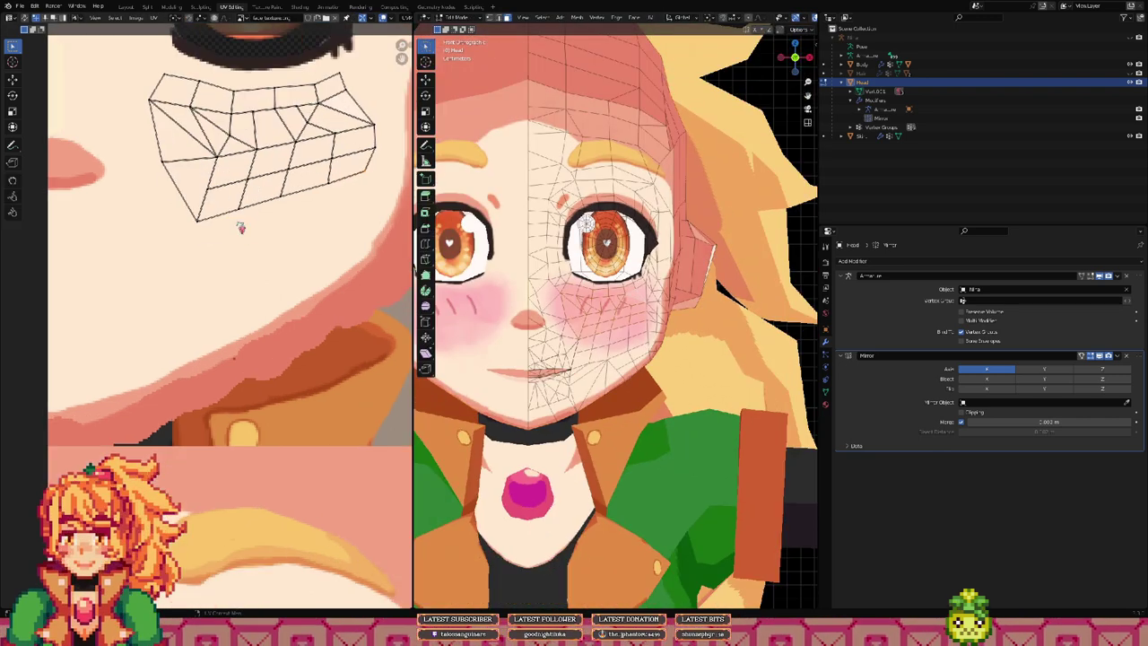
pyautogui.press('h')
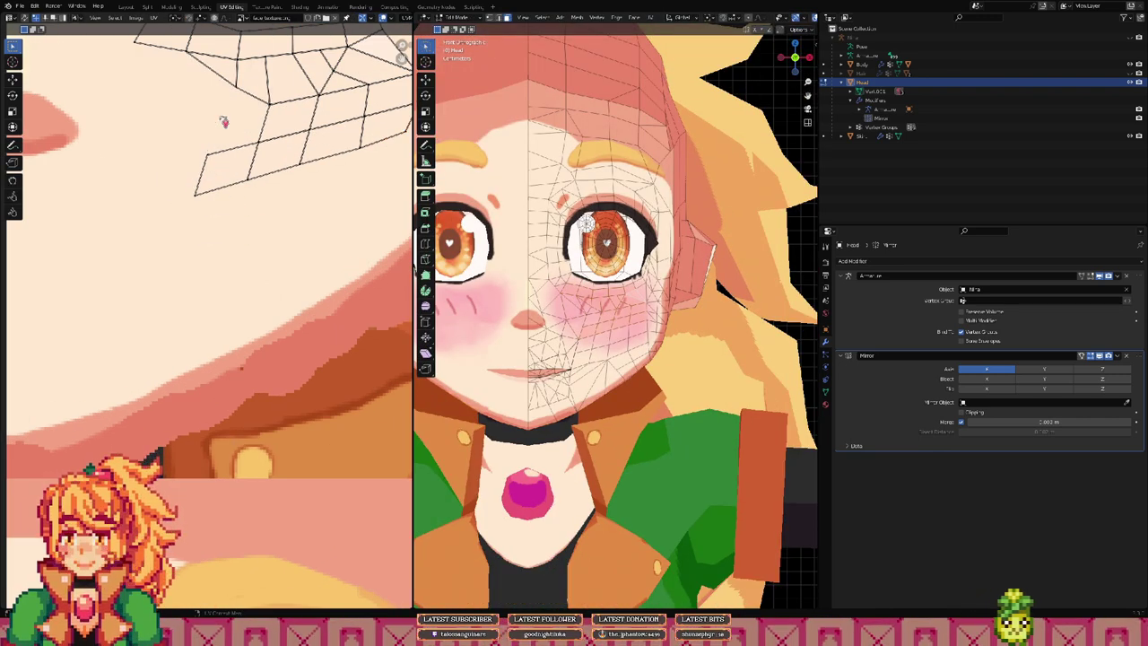
pyautogui.press('g')
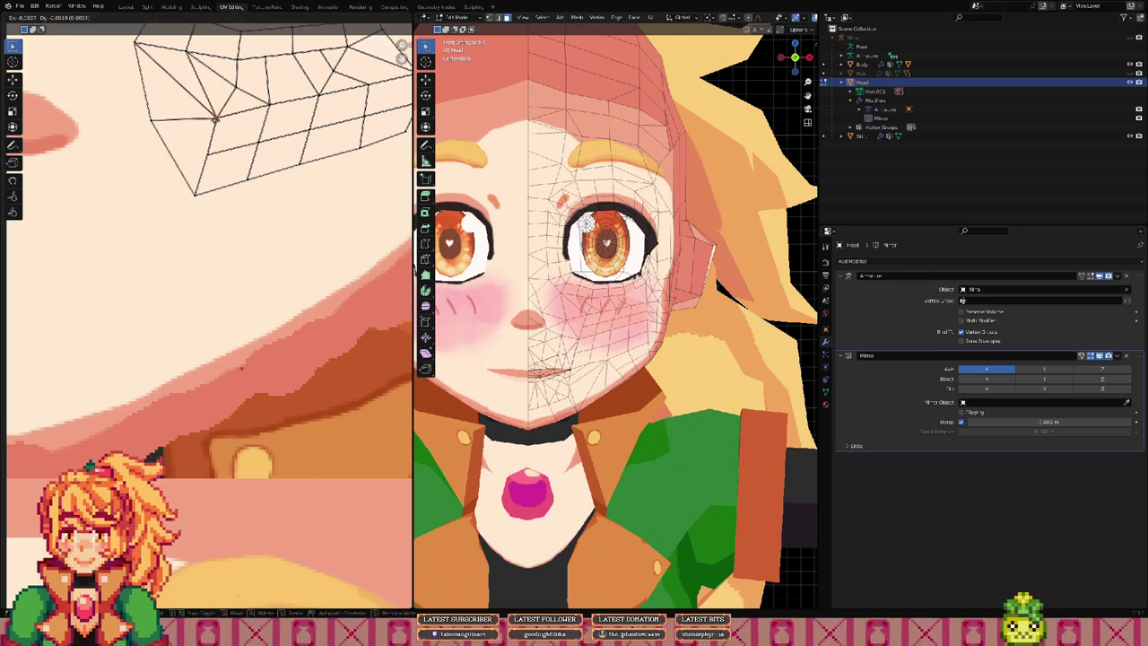
pyautogui.click(208, 125)
pyautogui.scroll(3, 615, 316)
pyautogui.press('Tab')
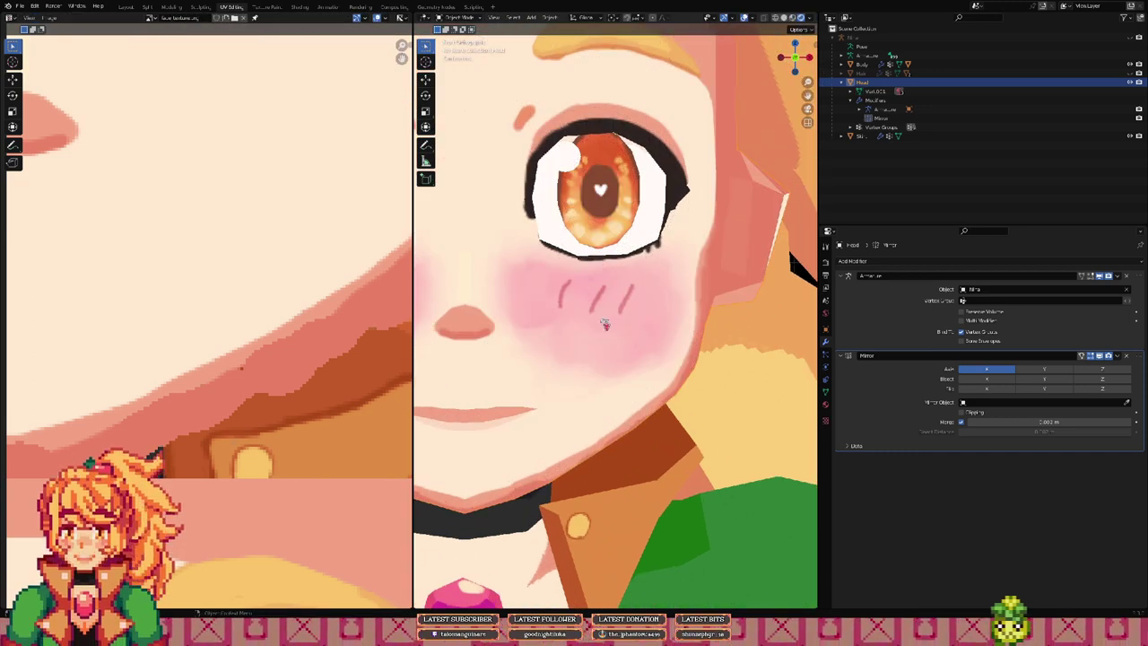
pyautogui.press('Tab')
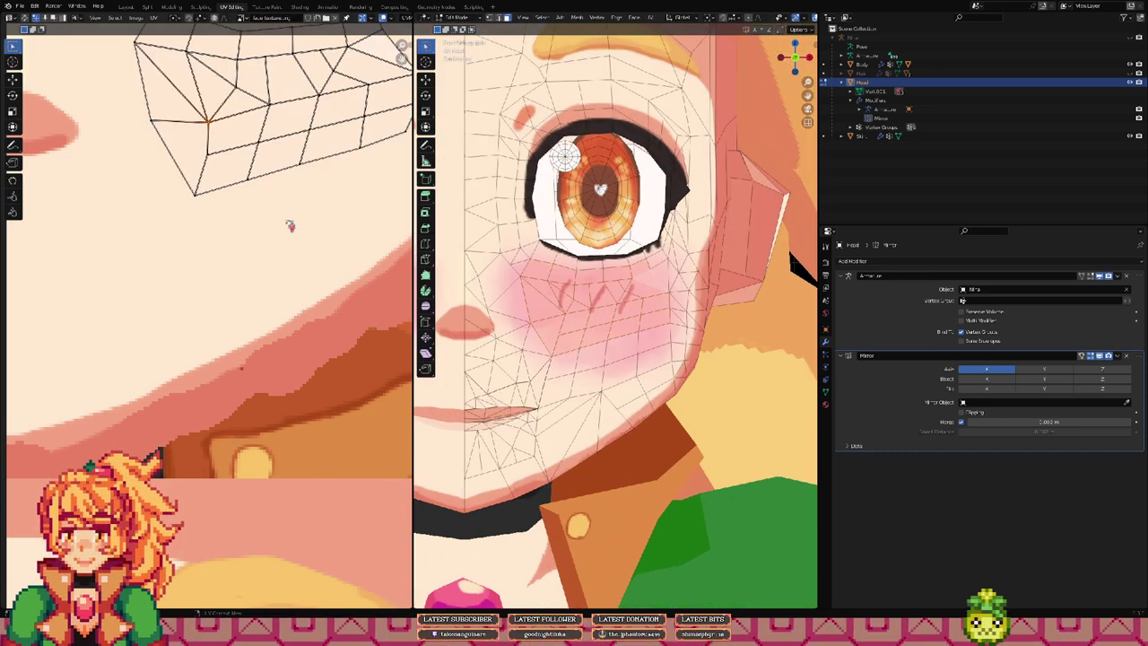
pyautogui.press('g')
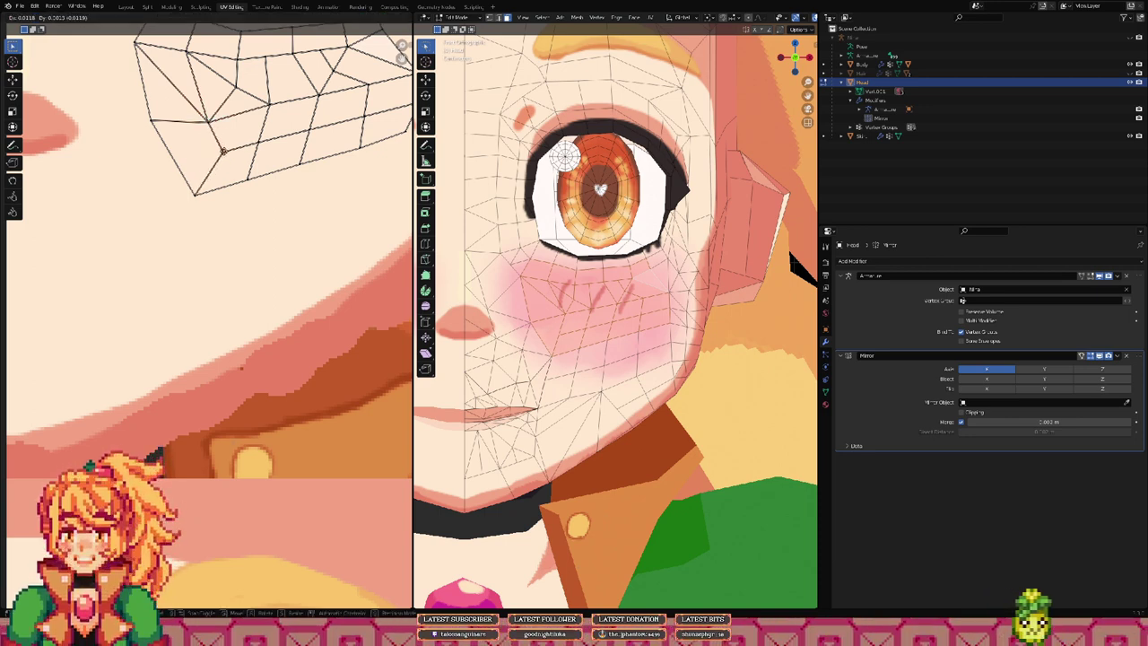
pyautogui.click(231, 148)
pyautogui.press('Tab')
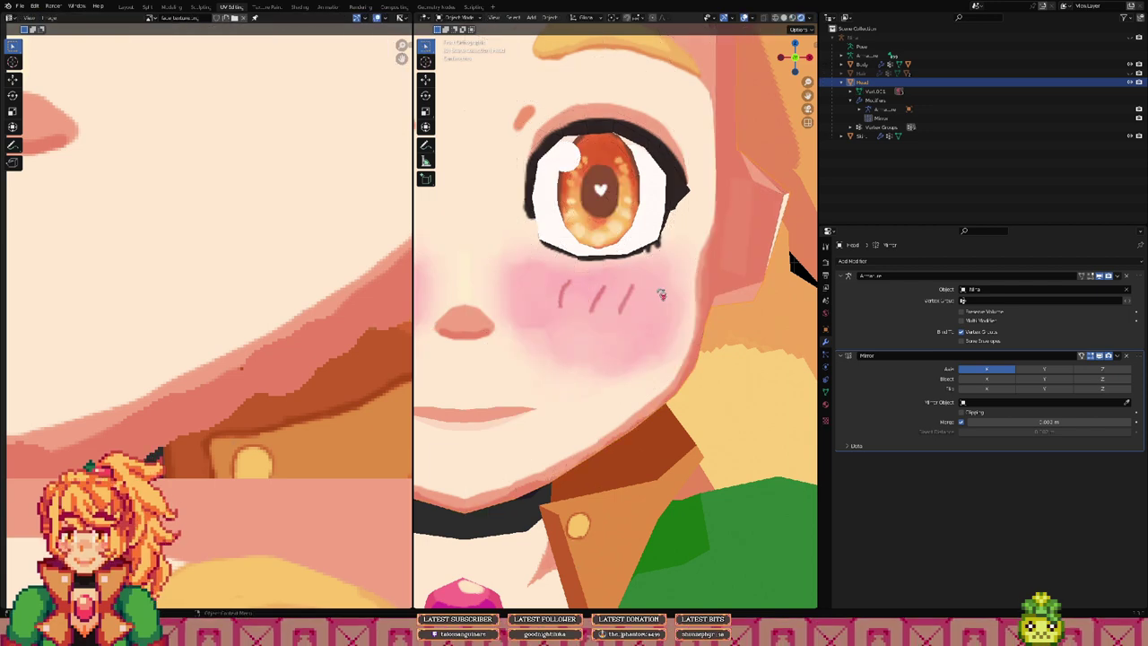
# Step: In the Shading workspace, change the Mapping node's Y location so the head shows the purple-shadowed expression
pyautogui.scroll(-6, 643, 293)
pyautogui.moveTo(630, 308)
pyautogui.mouseDown(button='middle')
pyautogui.moveTo(620, 313)
pyautogui.moveTo(664, 315)
pyautogui.moveTo(618, 311)
pyautogui.mouseUp(button='middle')
pyautogui.press('Tab')
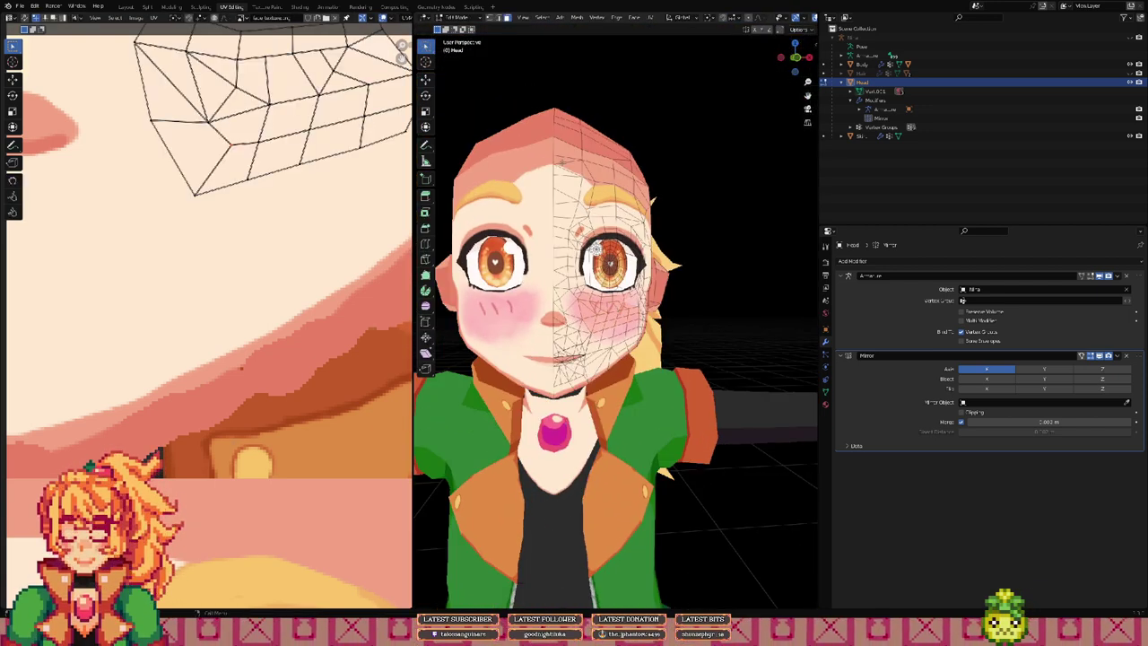
pyautogui.click(526, 135)
pyautogui.press('KP_1')
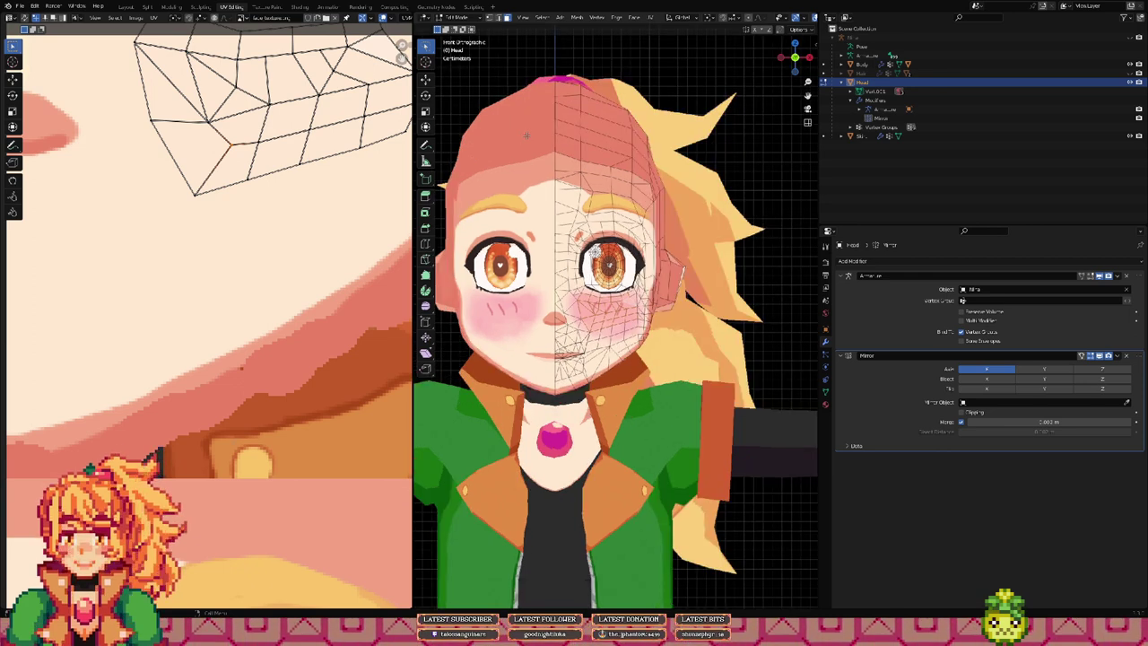
pyautogui.click(300, 7)
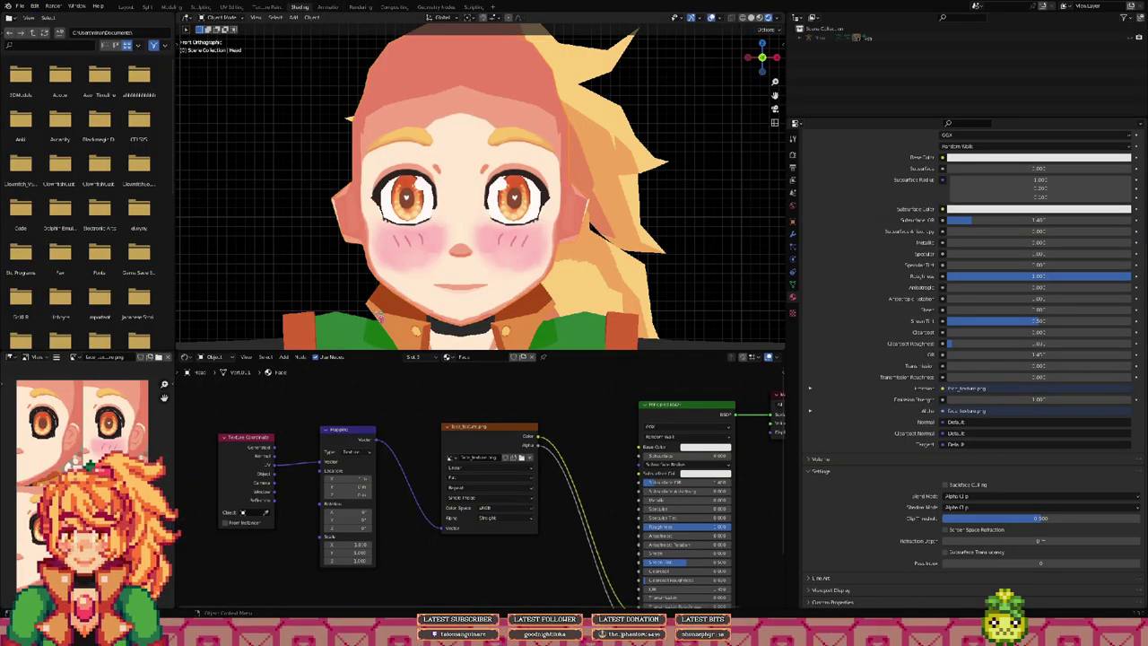
pyautogui.click(350, 478)
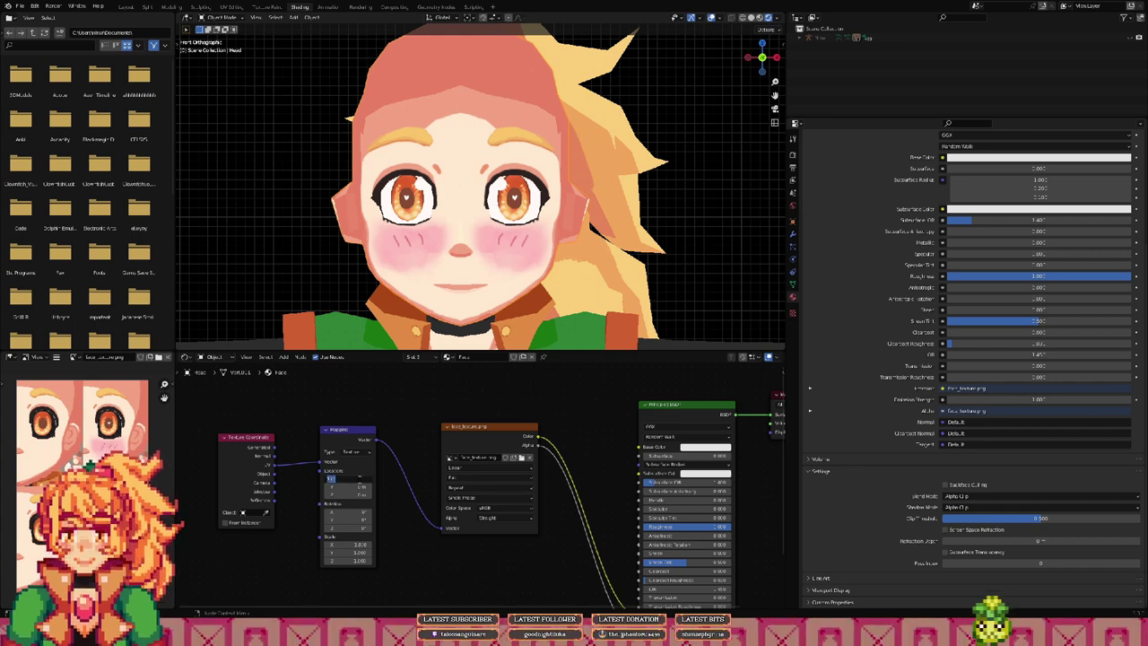
pyautogui.doubleClick(356, 486)
pyautogui.press('Return')
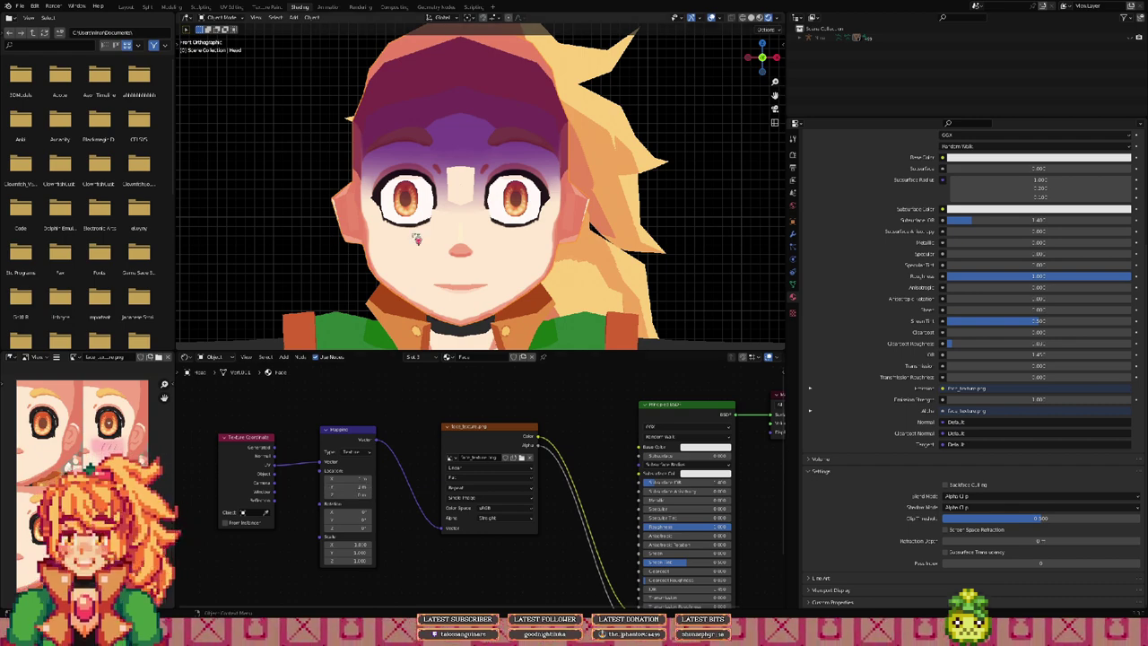
# Step: In the UV Editing workspace, select the four nose-bridge faces beside the mirror line between the eyes and project their UVs from view
pyautogui.click(261, 8)
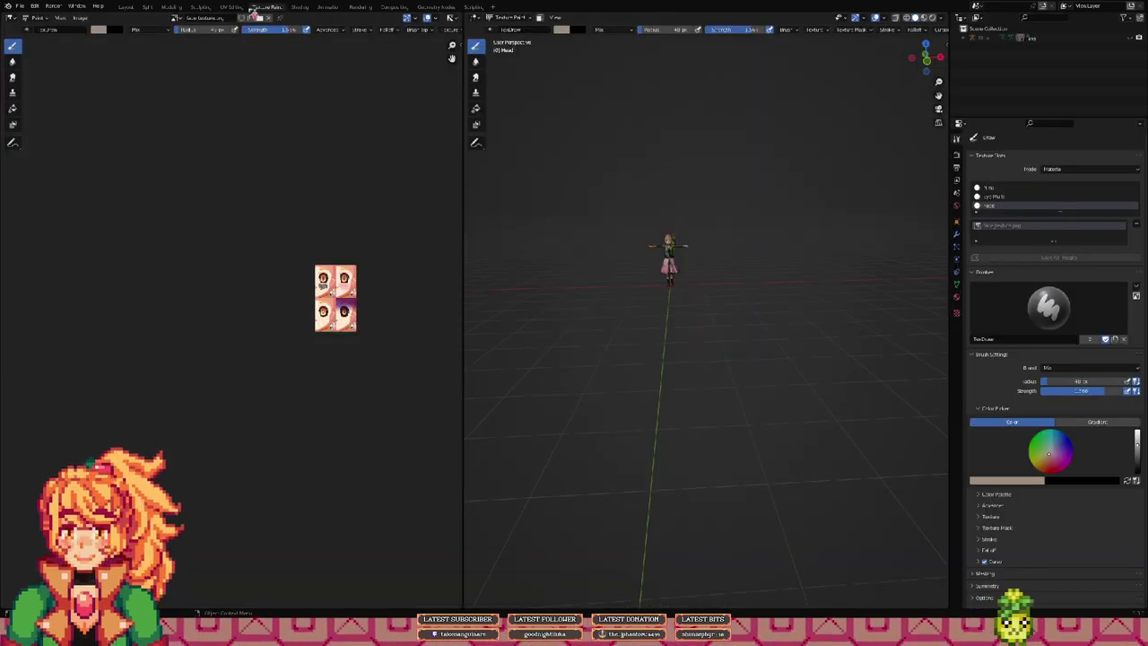
pyautogui.click(233, 7)
pyautogui.scroll(-4, 314, 287)
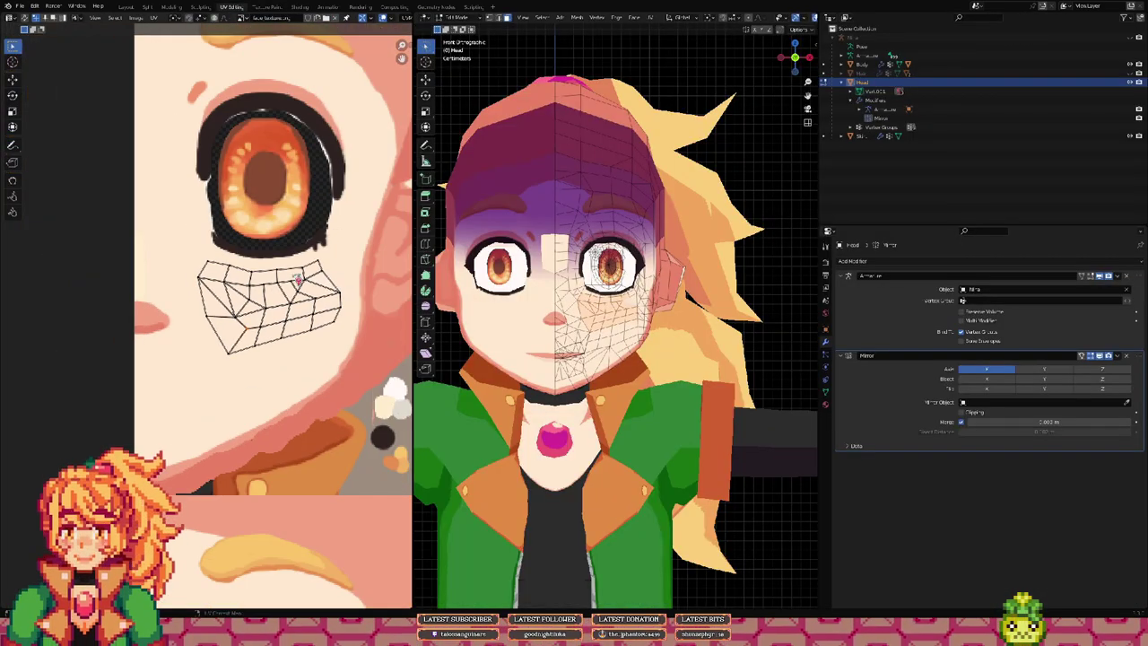
pyautogui.click(138, 10)
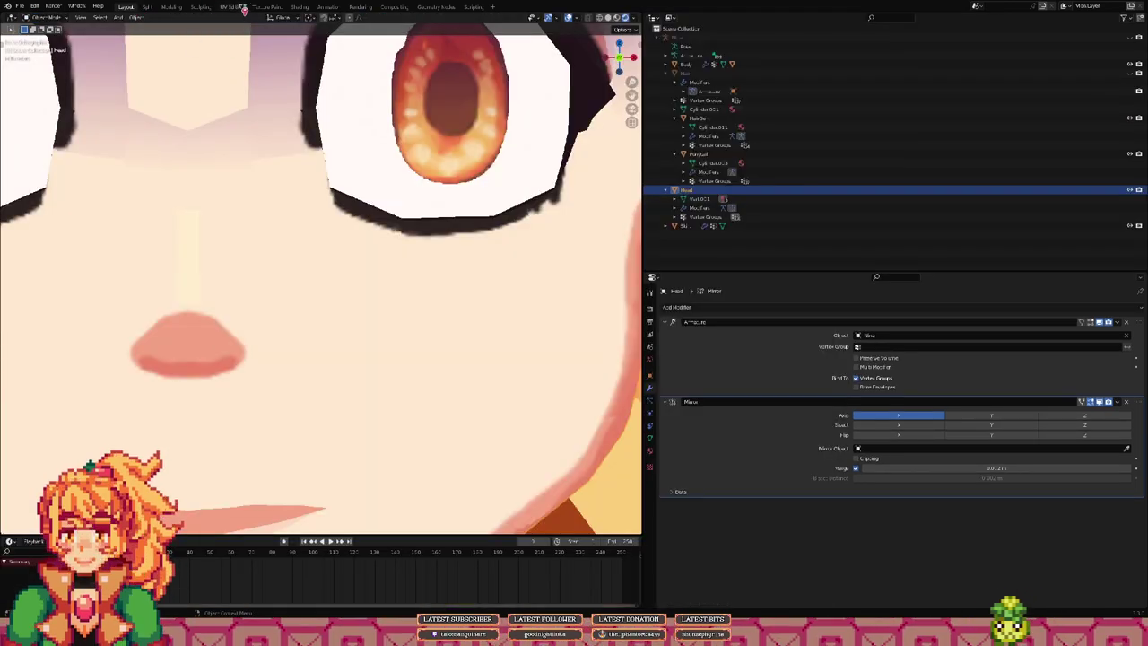
pyautogui.click(235, 7)
pyautogui.scroll(4, 628, 314)
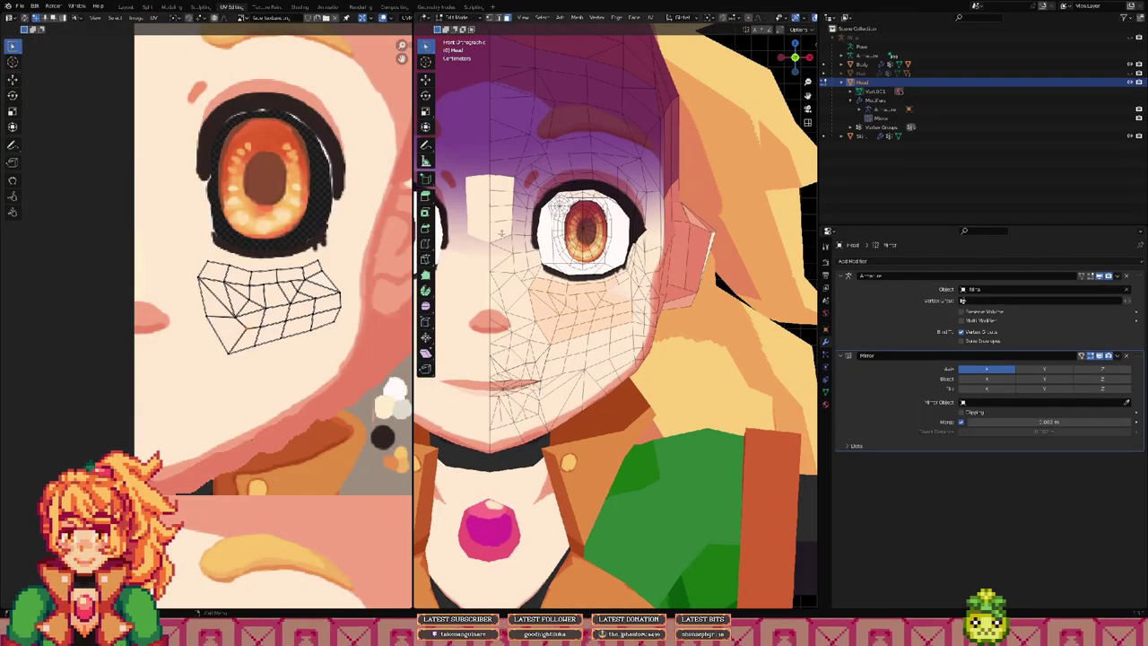
pyautogui.click(500, 232)
pyautogui.keyDown('shift'); pyautogui.click(500, 215); pyautogui.keyUp('shift')
pyautogui.keyDown('shift'); pyautogui.click(501, 200); pyautogui.keyUp('shift')
pyautogui.keyDown('shift'); pyautogui.click(502, 187); pyautogui.keyUp('shift')
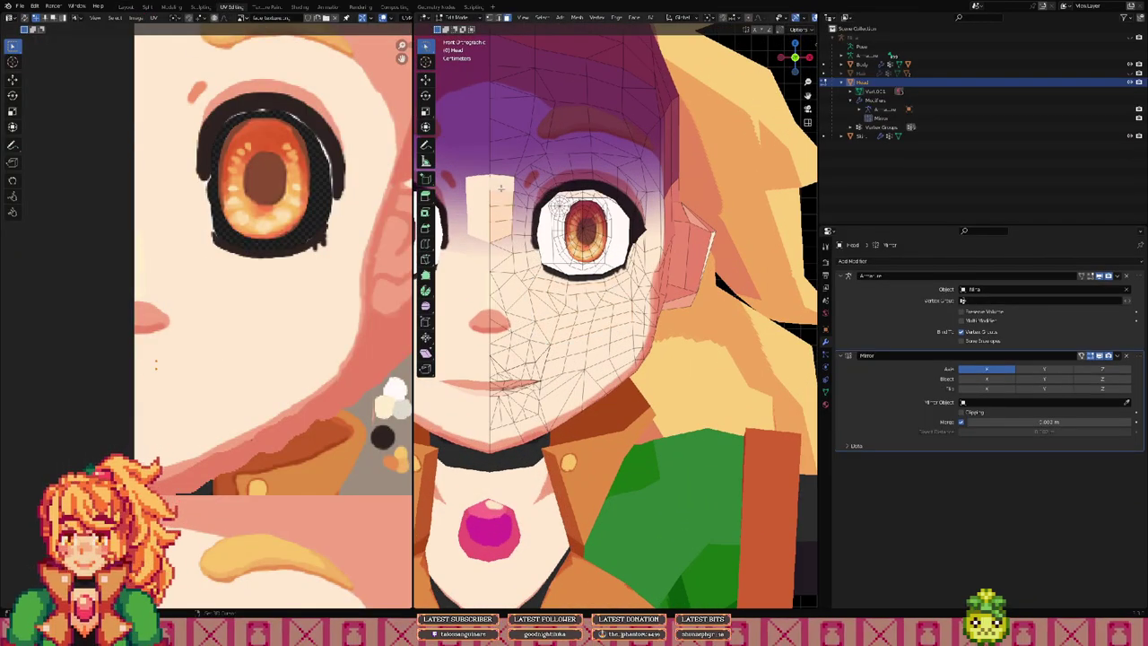
pyautogui.press('u')
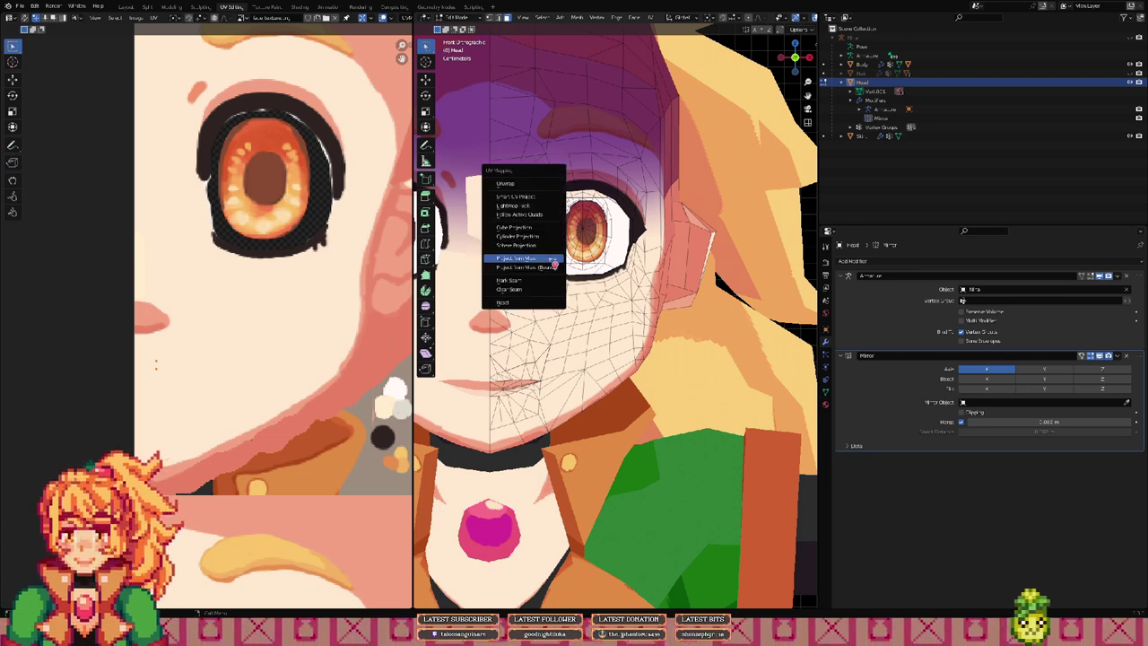
pyautogui.click(551, 260)
# Step: Move the projected nose-bridge UV island to the first face's inner edge, between the brow and the eye
pyautogui.scroll(-1, 319, 298)
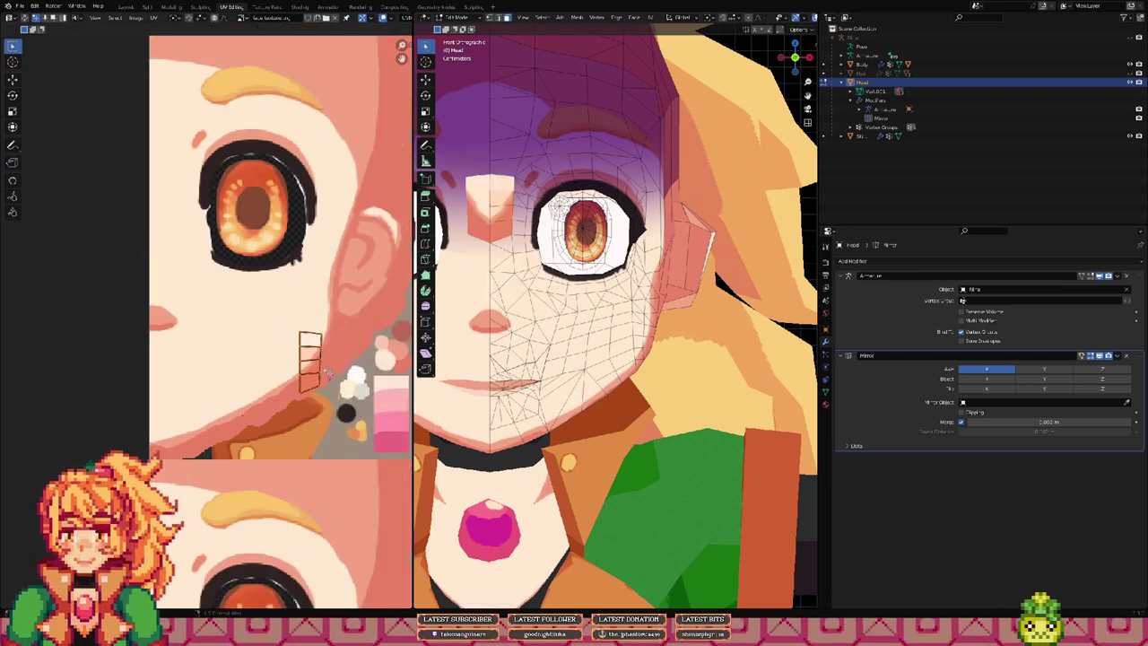
pyautogui.press('g')
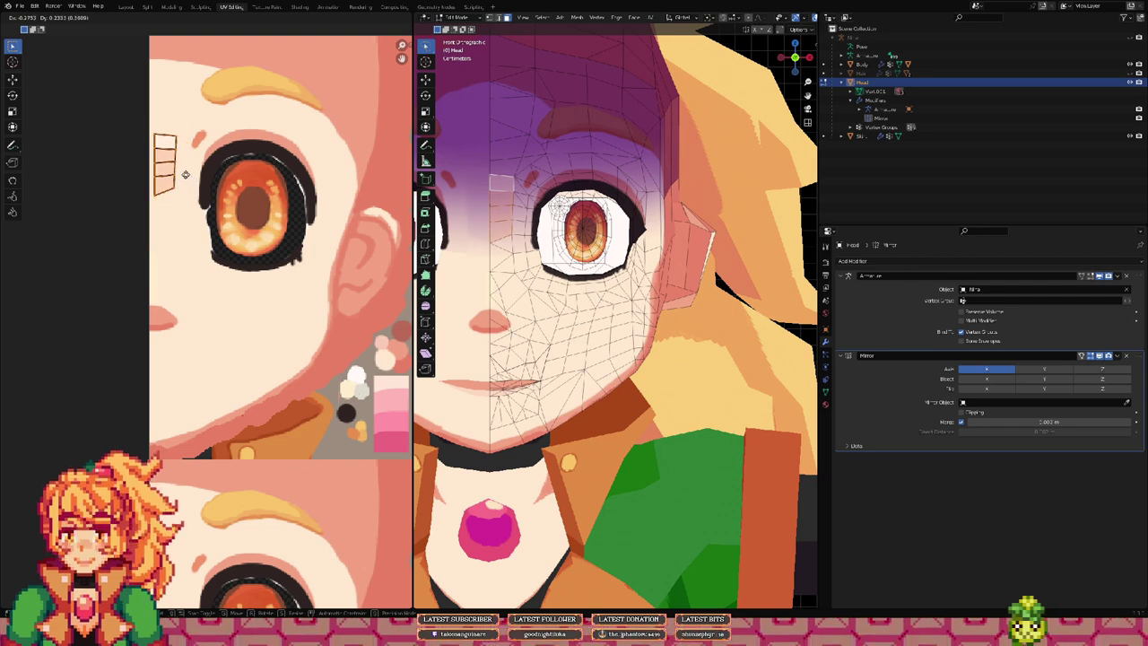
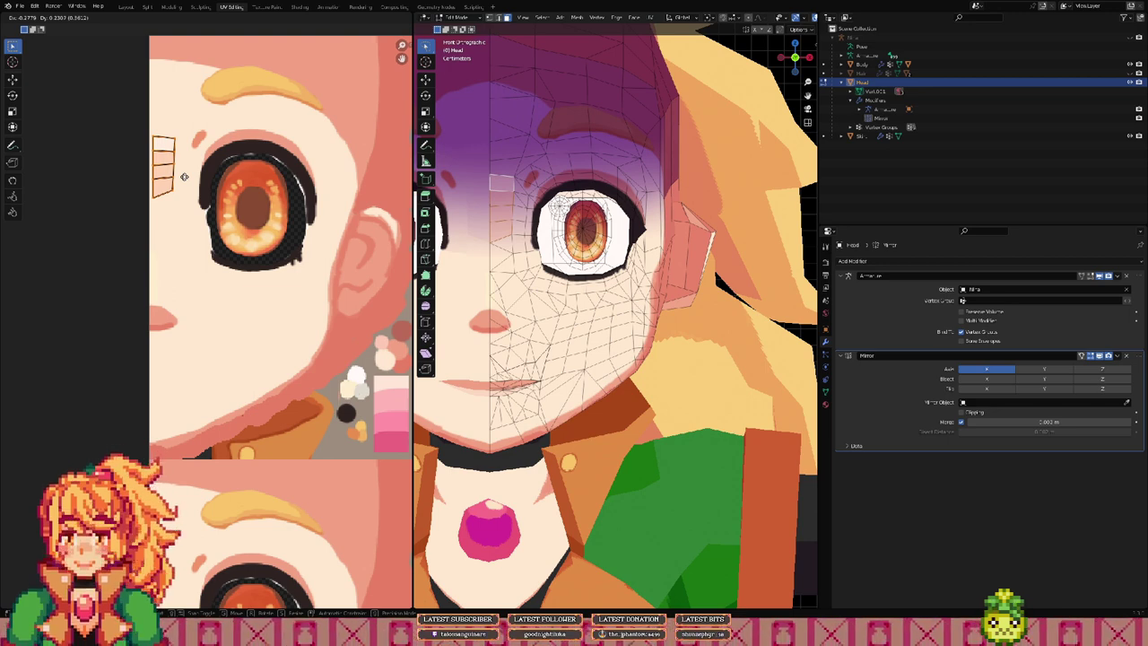
pyautogui.click(184, 177)
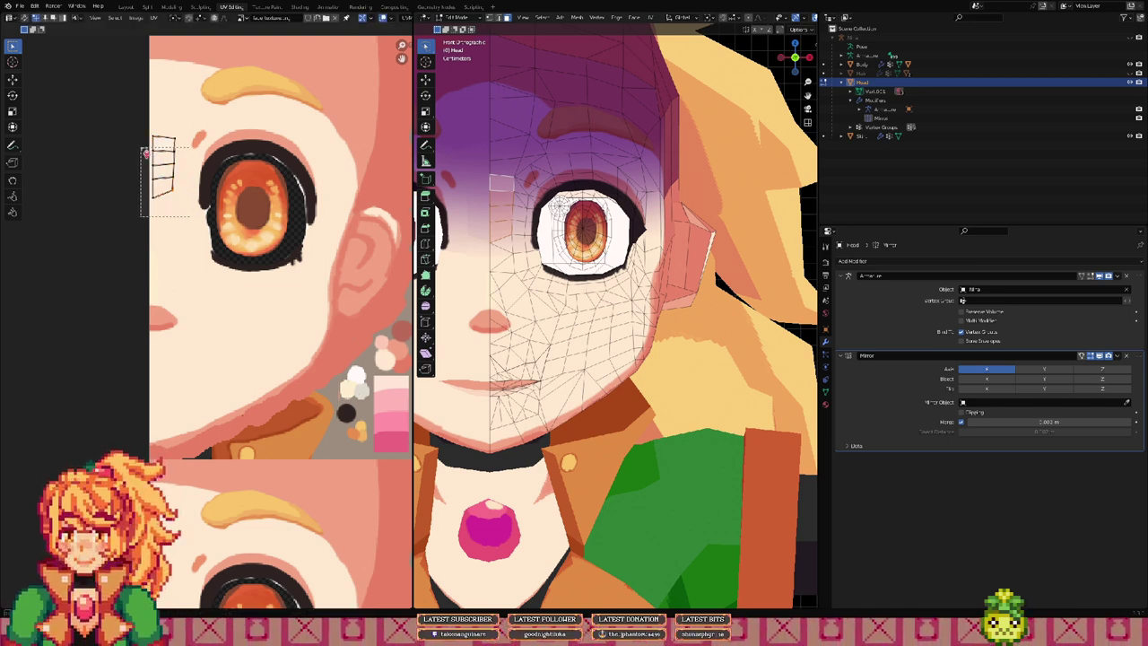
# Step: Shift the lower vertex rows of the nose-bridge UV island vertically to smooth the shadow gradient between the eyes
pyautogui.press('g')
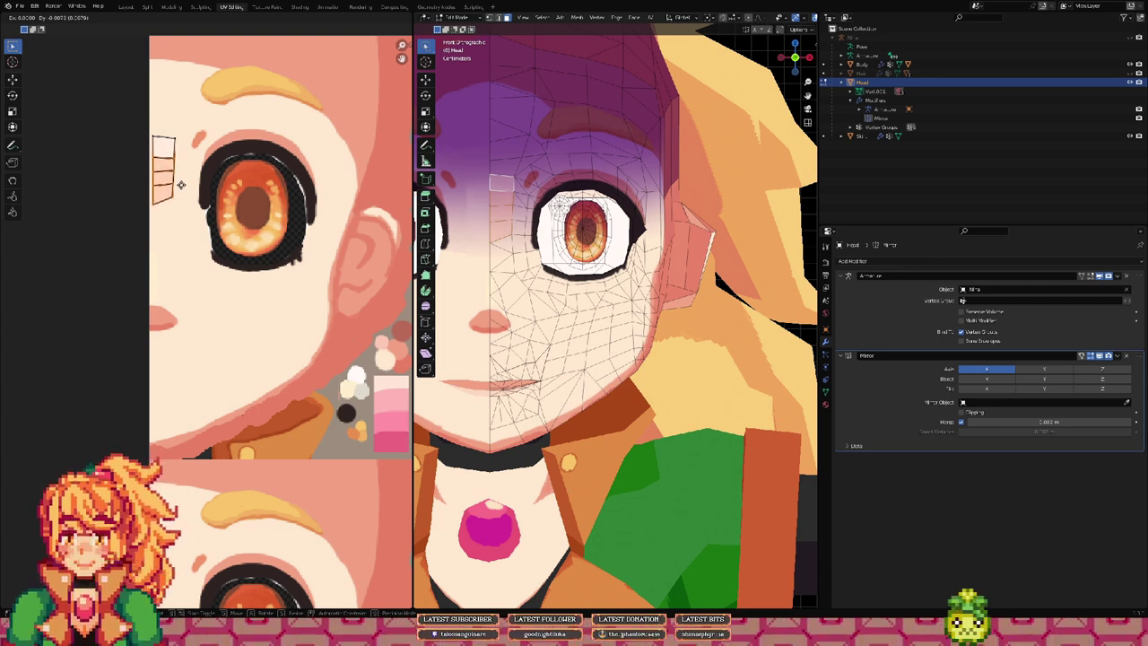
pyautogui.click(181, 180)
pyautogui.click(203, 220)
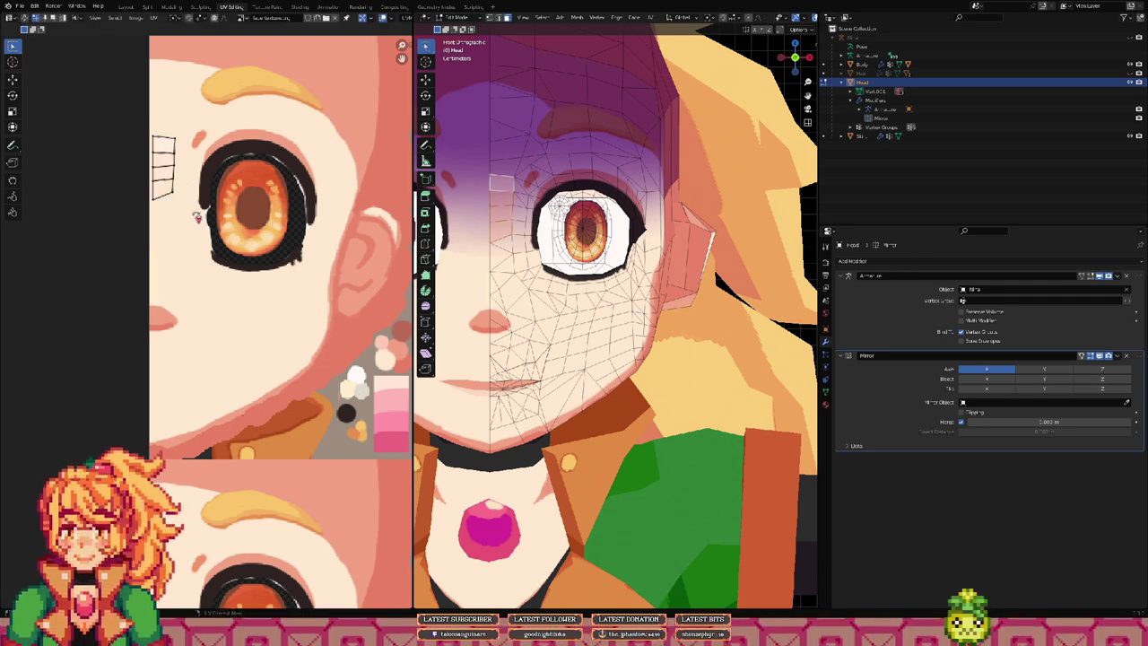
pyautogui.moveTo(186, 207); pyautogui.dragTo(149, 177)
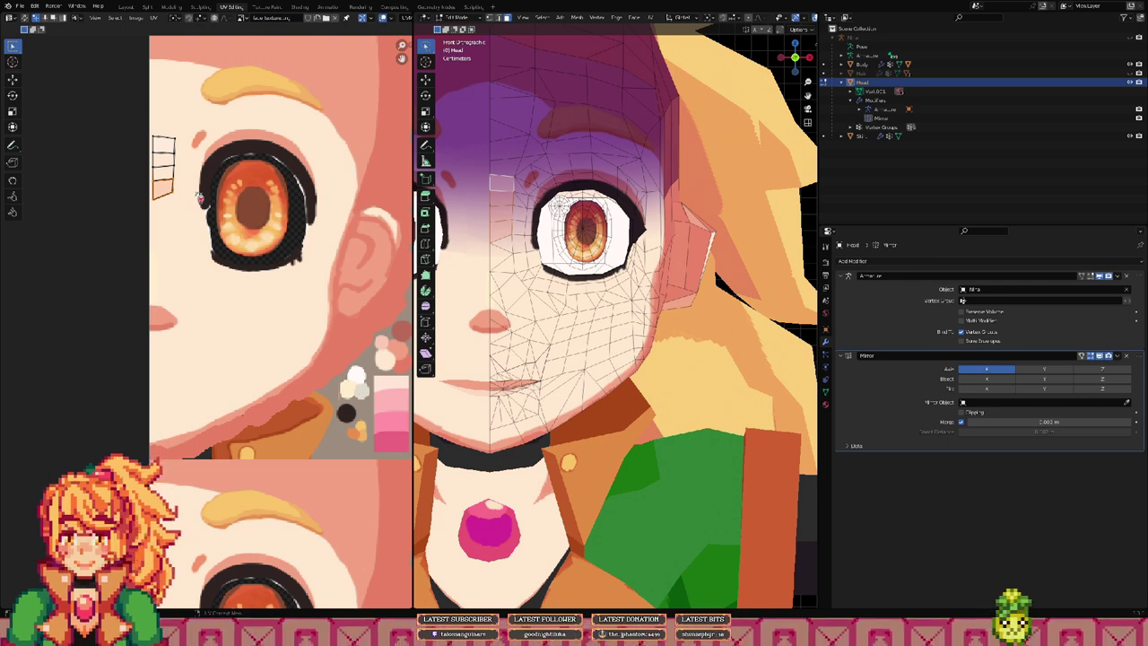
pyautogui.press('g')
pyautogui.click(201, 201)
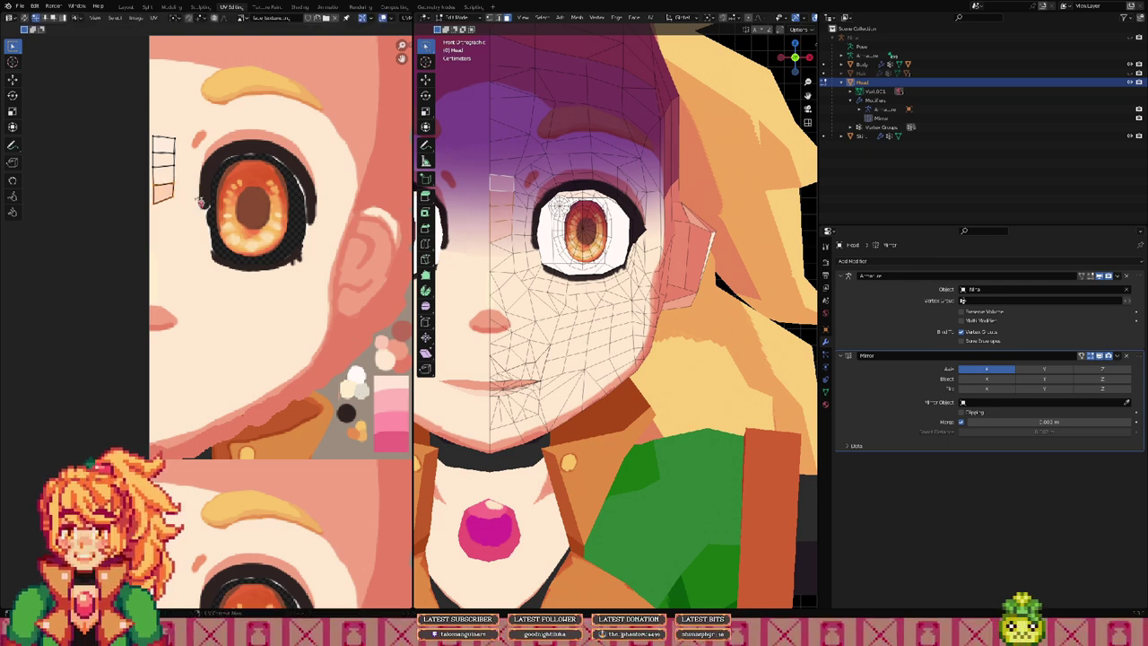
pyautogui.press('g')
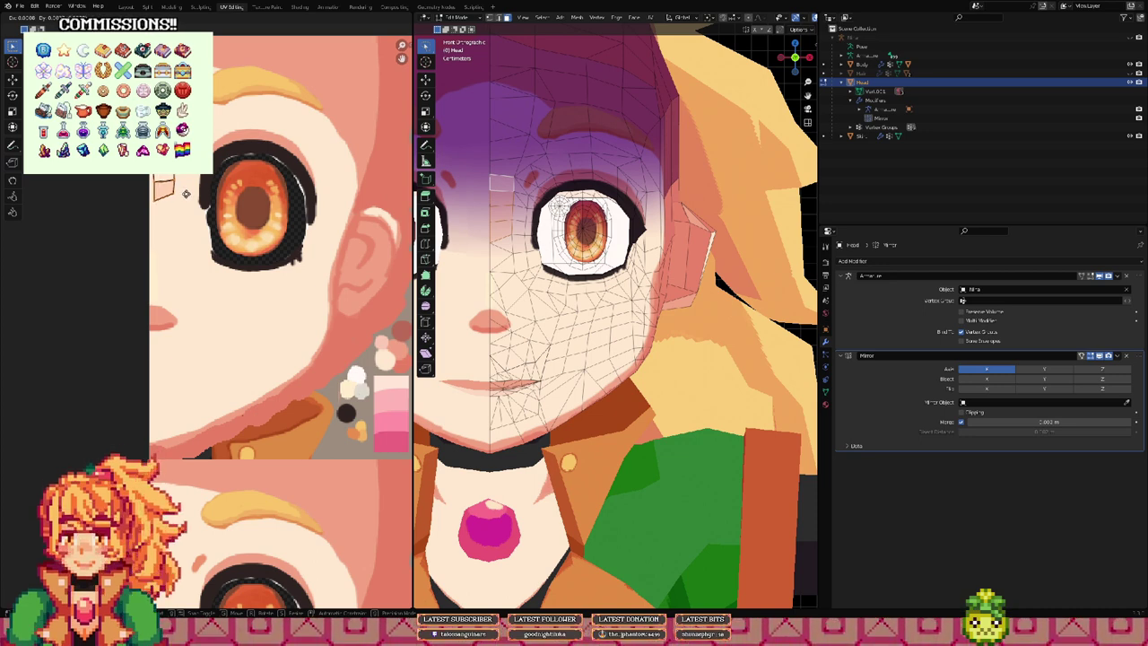
pyautogui.click(198, 207)
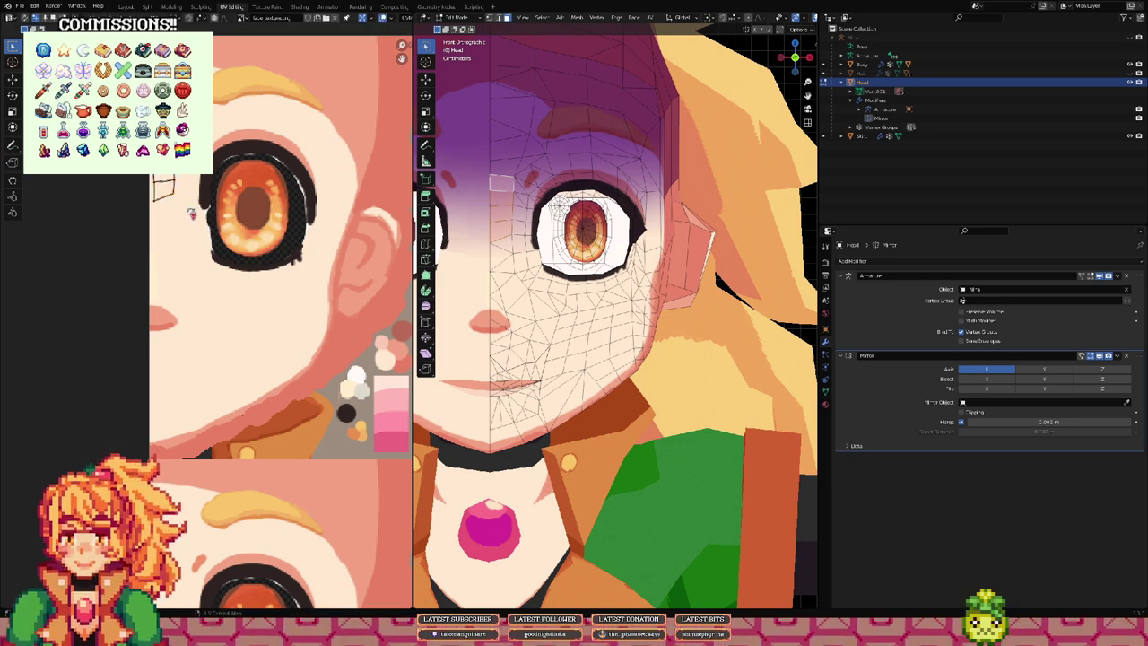
# Step: Examine the purple shadow gradient across the nose bridge and forehead up close for remaining seams
pyautogui.press('Tab')
pyautogui.scroll(-4, 598, 238)
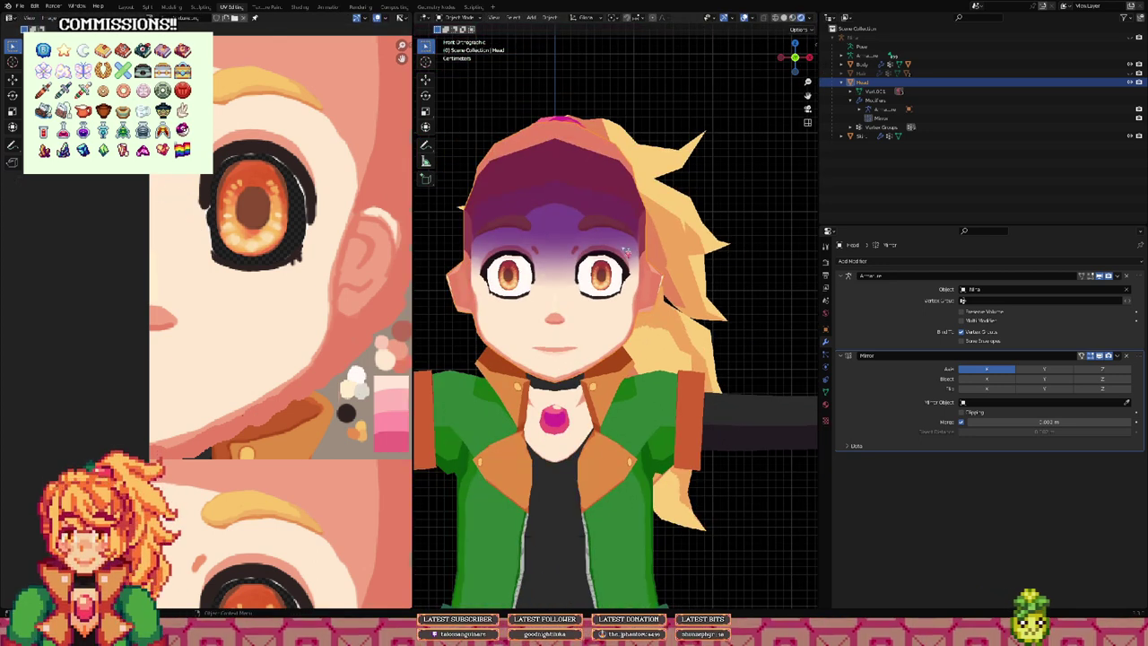
pyautogui.scroll(4, 621, 241)
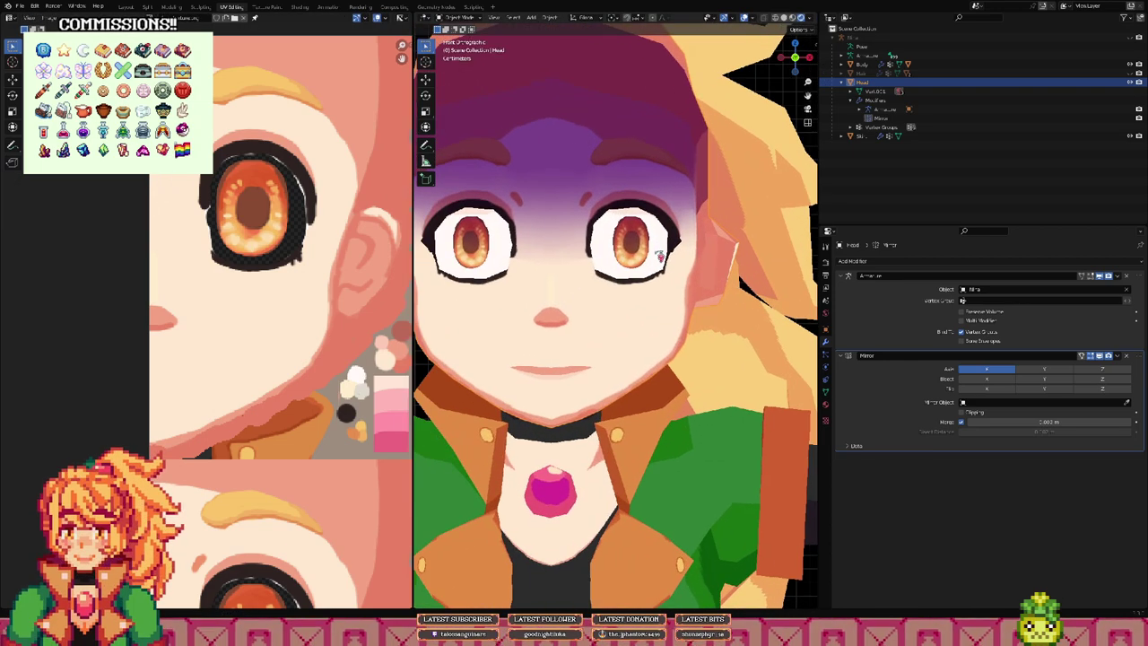
pyautogui.scroll(4, 573, 210)
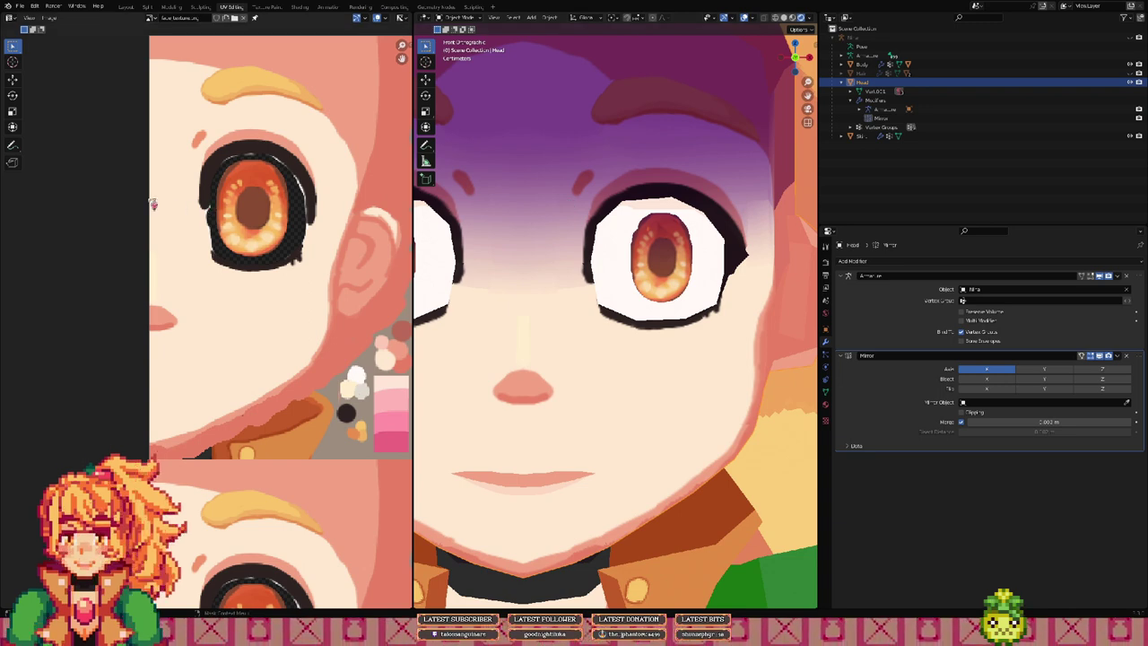
pyautogui.press('Tab')
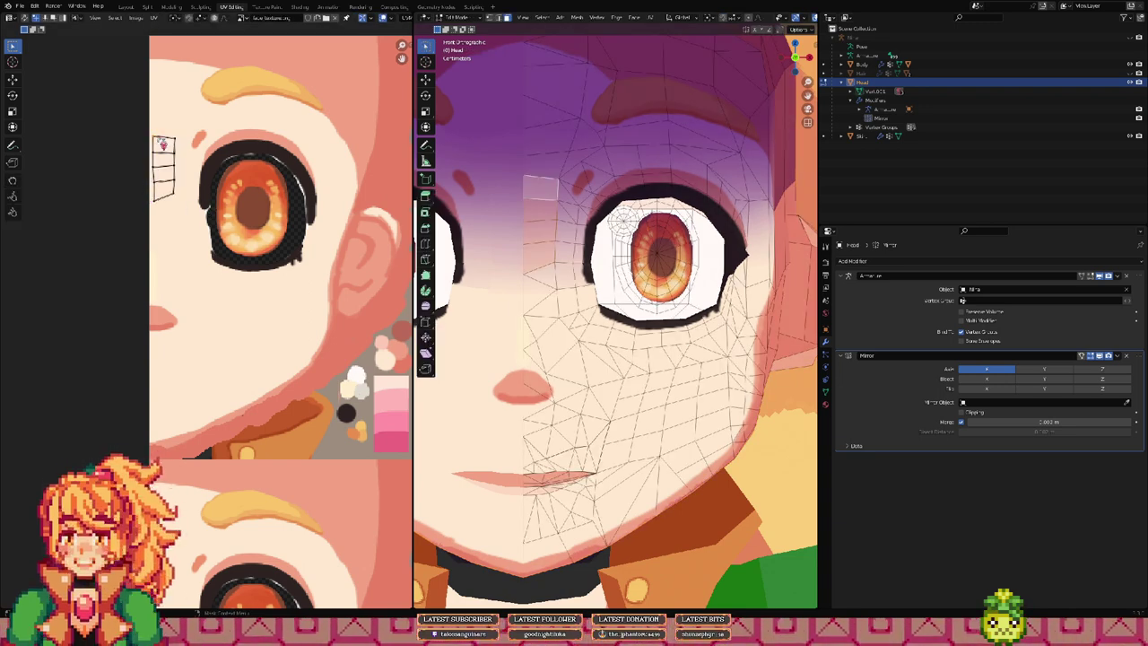
pyautogui.press('Tab')
pyautogui.scroll(3, 527, 177)
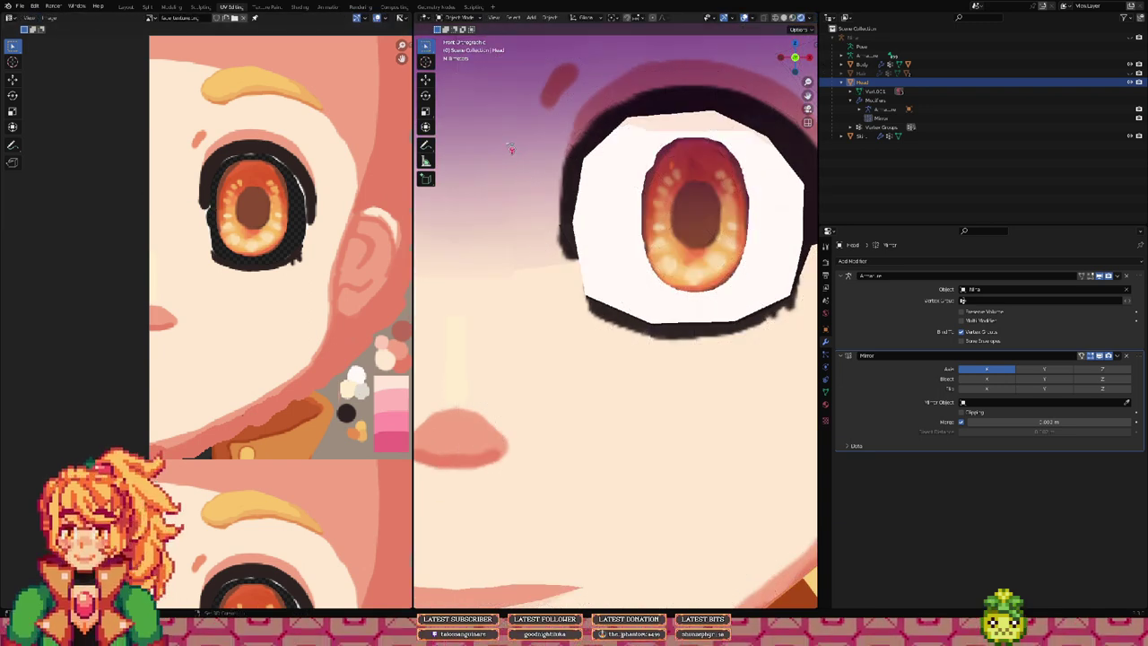
pyautogui.keyDown('shift'); pyautogui.moveTo(510, 146); pyautogui.dragTo(618, 242, button='middle'); pyautogui.keyUp('shift')
pyautogui.scroll(2, 617, 242)
pyautogui.keyDown('shift'); pyautogui.moveTo(565, 167); pyautogui.dragTo(618, 259, button='middle'); pyautogui.keyUp('shift')
pyautogui.scroll(3, 618, 260)
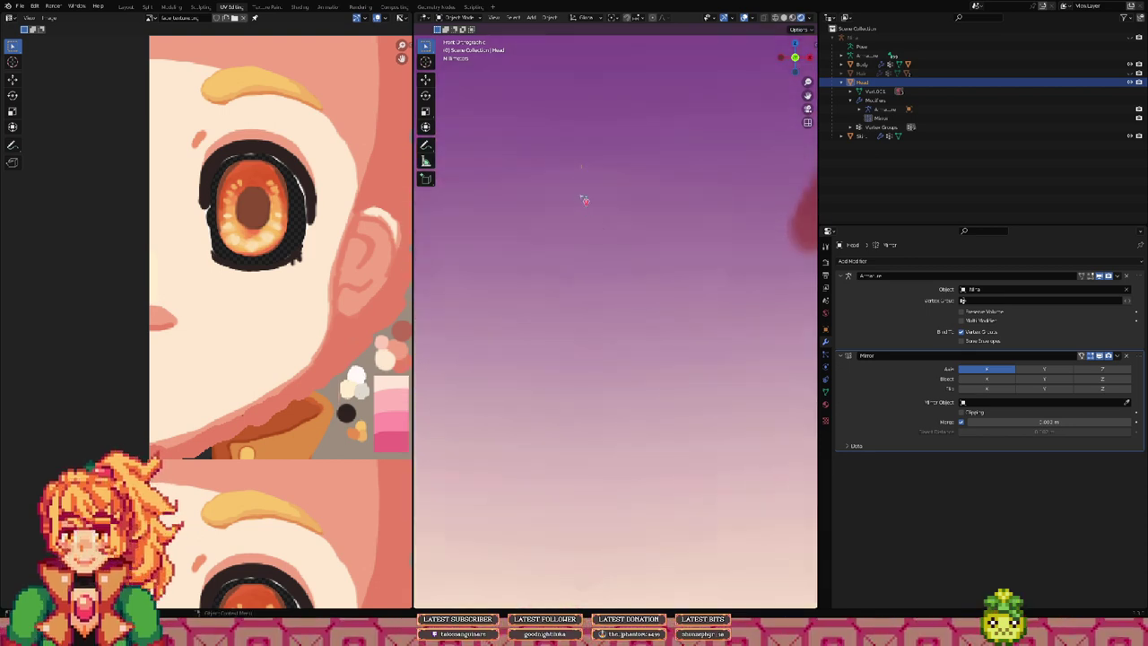
pyautogui.scroll(1, 583, 198)
pyautogui.moveTo(591, 122); pyautogui.dragTo(596, 130, button='middle')
pyautogui.scroll(-4, 597, 136)
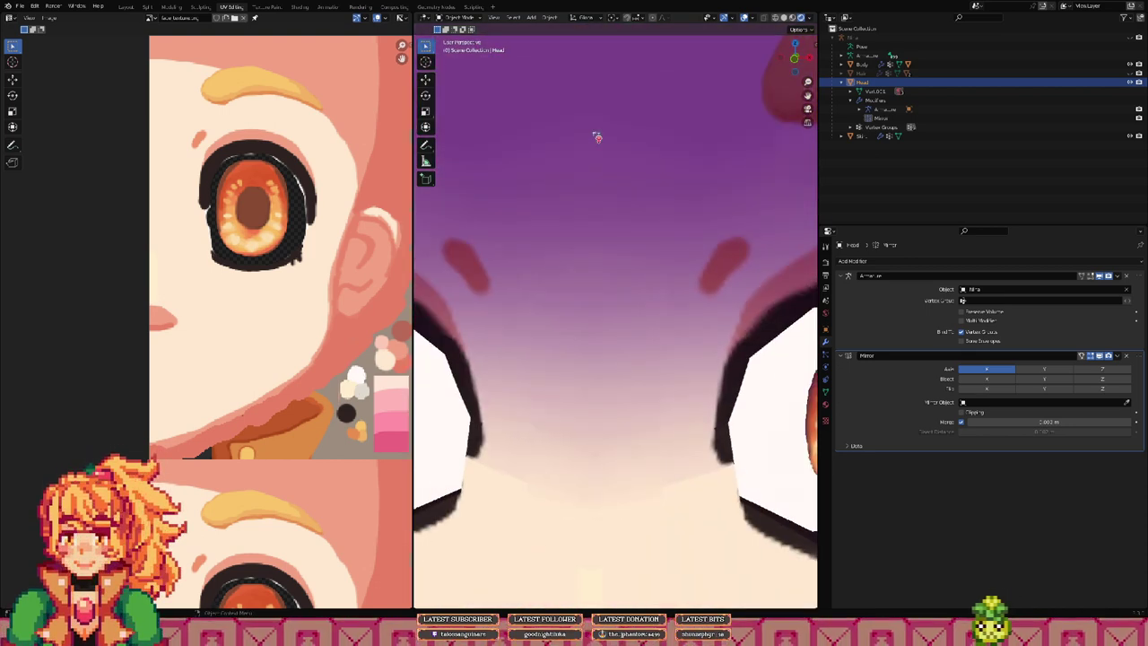
pyautogui.moveTo(669, 243); pyautogui.dragTo(705, 272, button='middle')
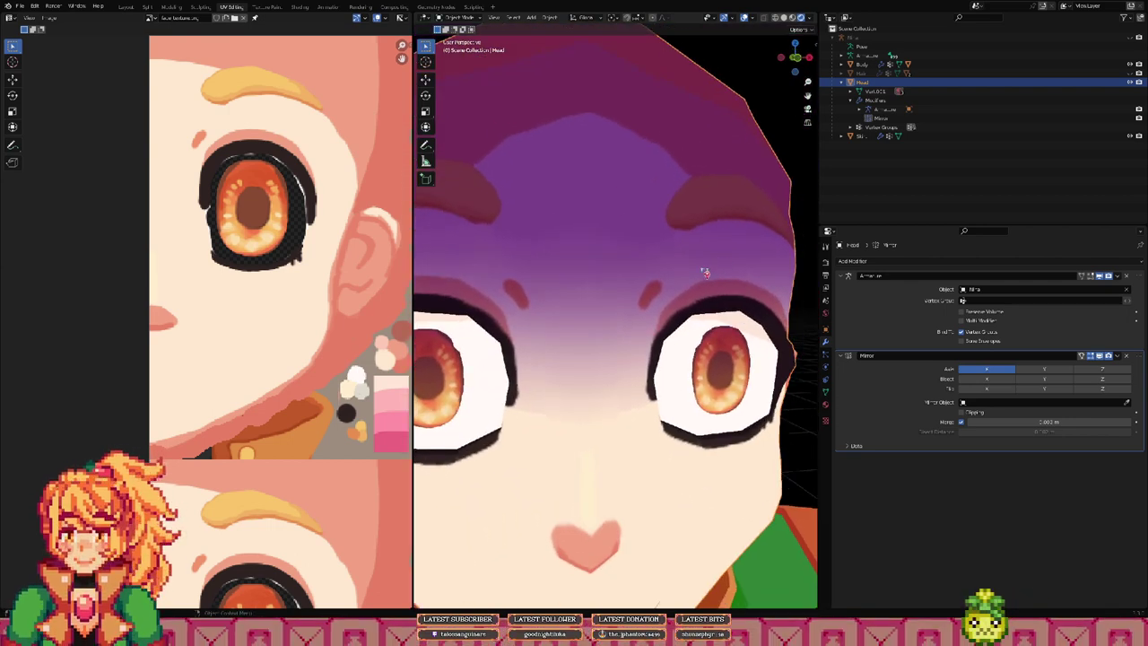
# Step: In Edit Mode with wireframe shading, delete a stray internal edge of the head mesh behind the nose bridge
pyautogui.scroll(1, 705, 272)
pyautogui.press('Tab')
pyautogui.scroll(1, 568, 268)
pyautogui.scroll(3, 564, 259)
pyautogui.press('1')
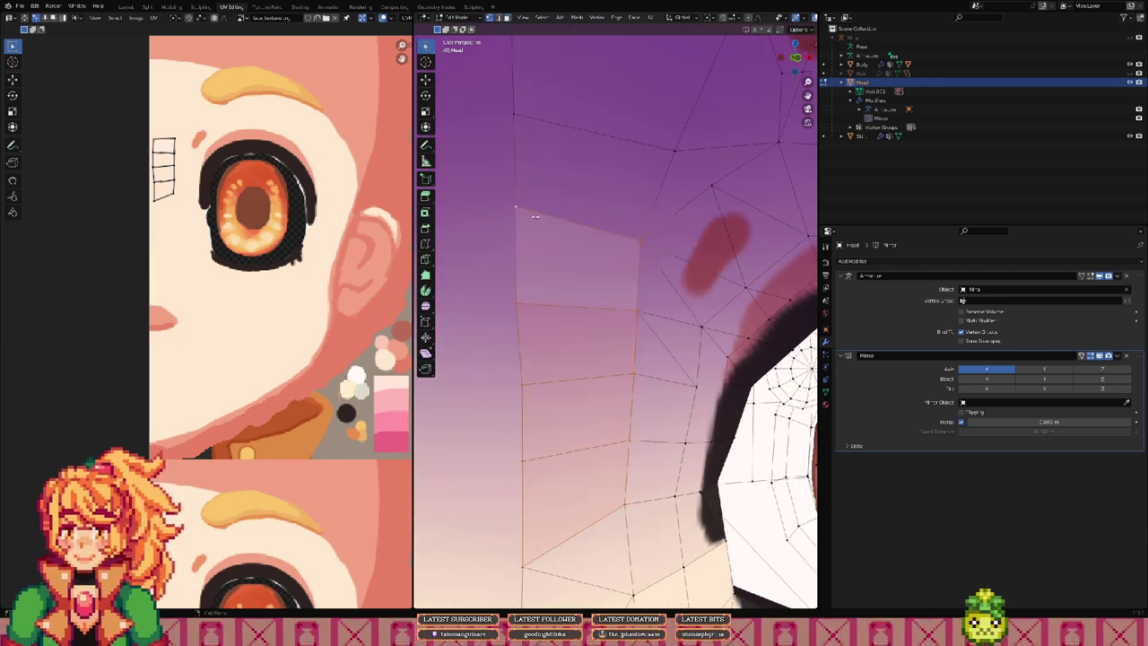
pyautogui.moveTo(534, 214); pyautogui.dragTo(547, 232, button='middle')
pyautogui.hotkey('alt', 'a')
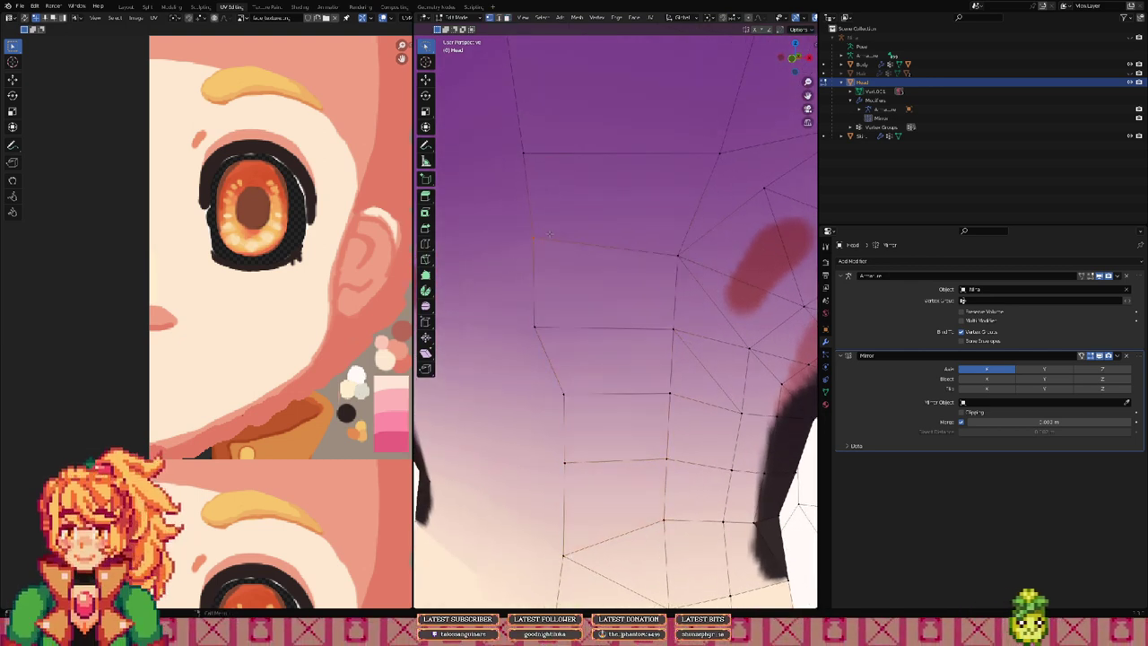
pyautogui.press('z')
pyautogui.click(532, 245)
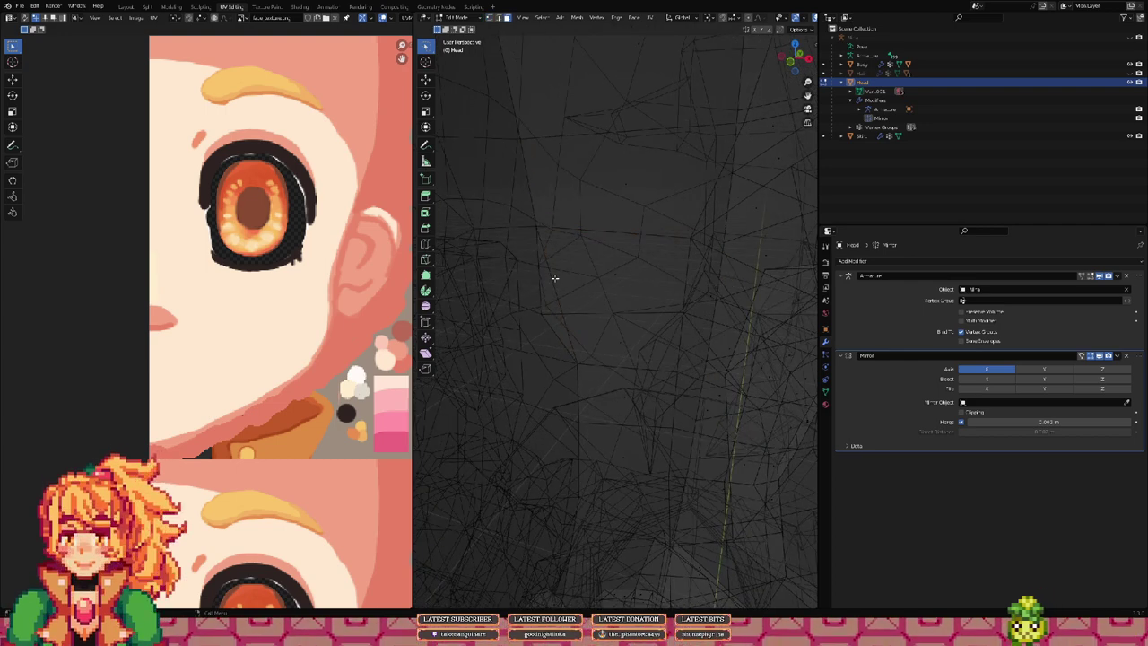
pyautogui.press('x')
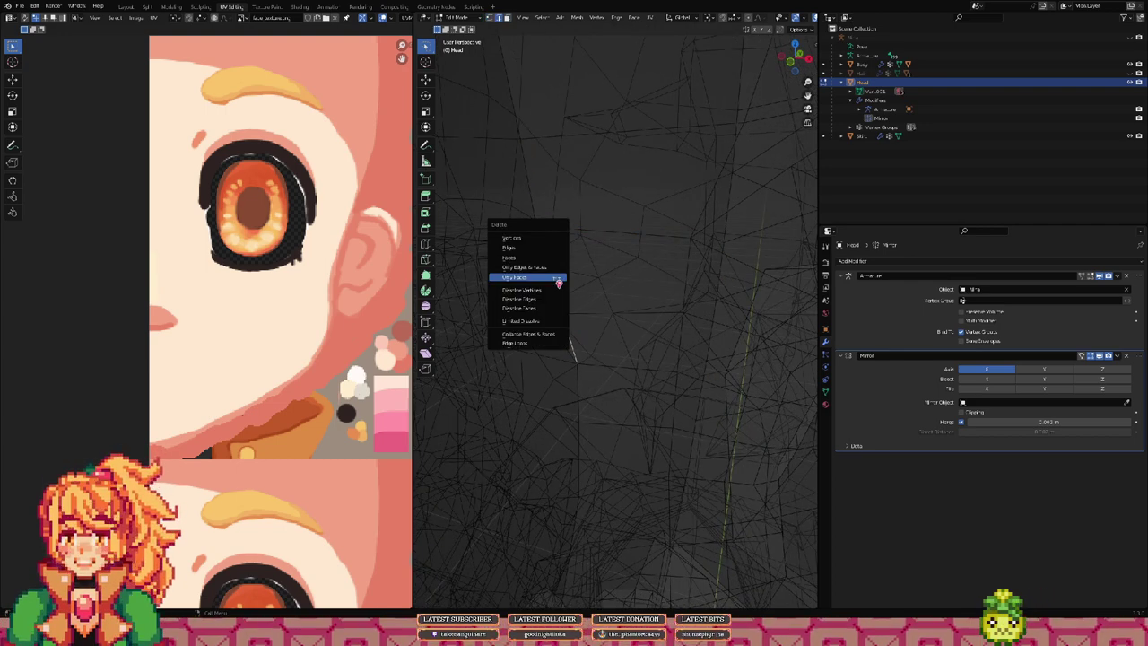
pyautogui.click(541, 248)
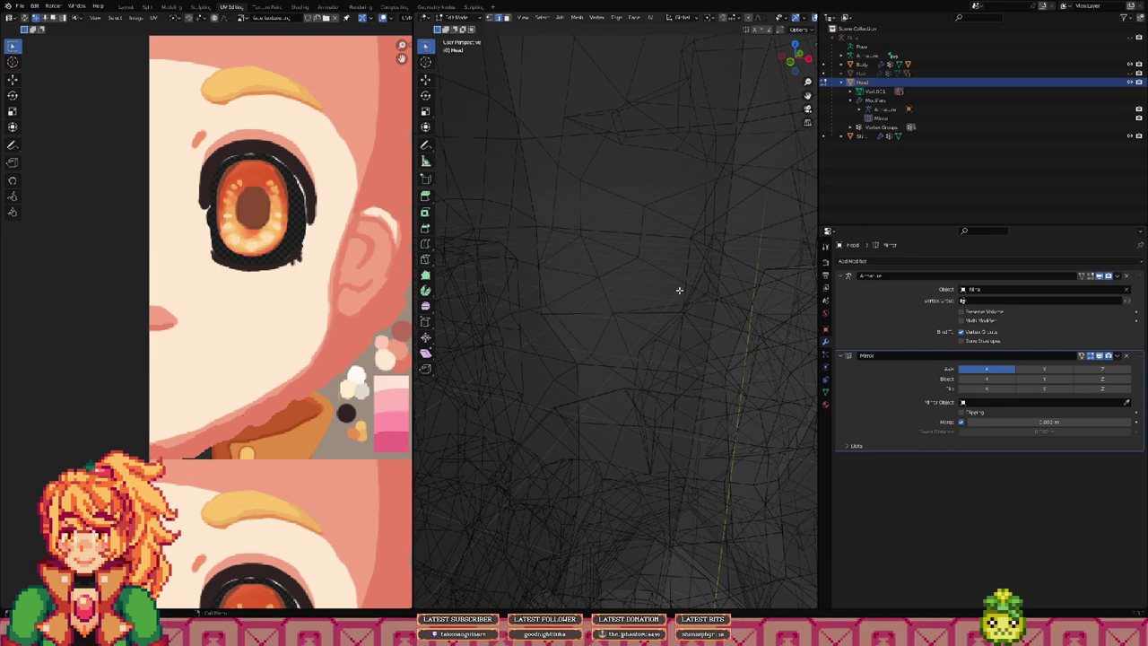
# Step: Delete another stray internal piece behind the brow by its vertices, then return to the textured shading
pyautogui.moveTo(608, 282); pyautogui.dragTo(623, 271, button='middle')
pyautogui.press('x')
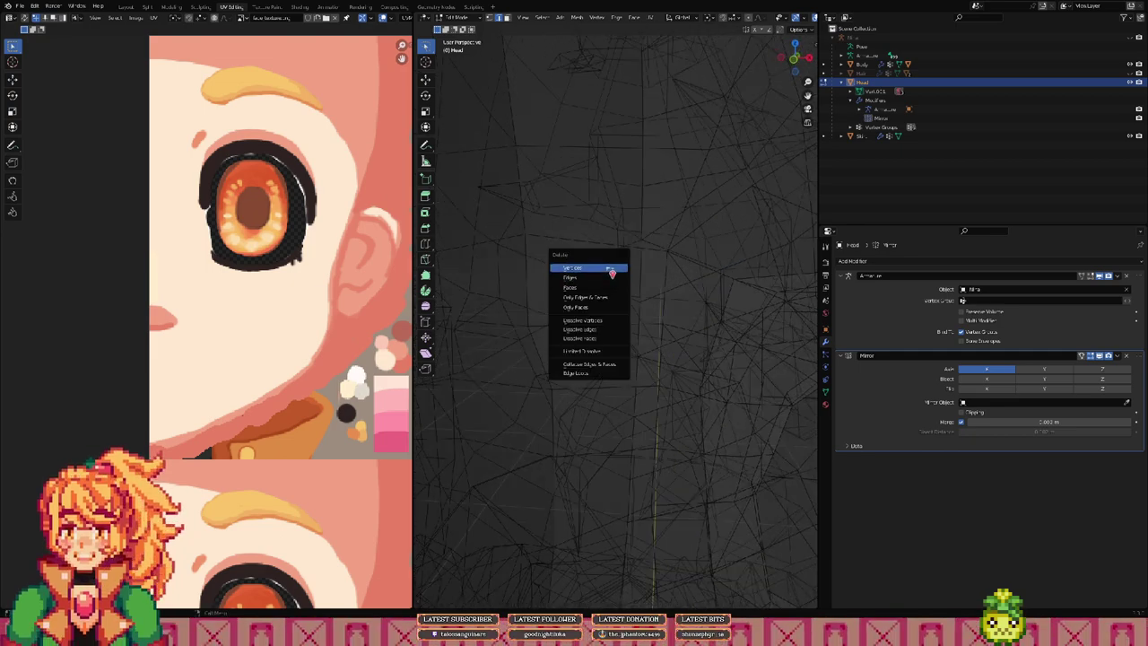
pyautogui.click(612, 270)
pyautogui.moveTo(618, 226); pyautogui.dragTo(648, 230, button='middle')
pyautogui.press('x')
pyautogui.press('z')
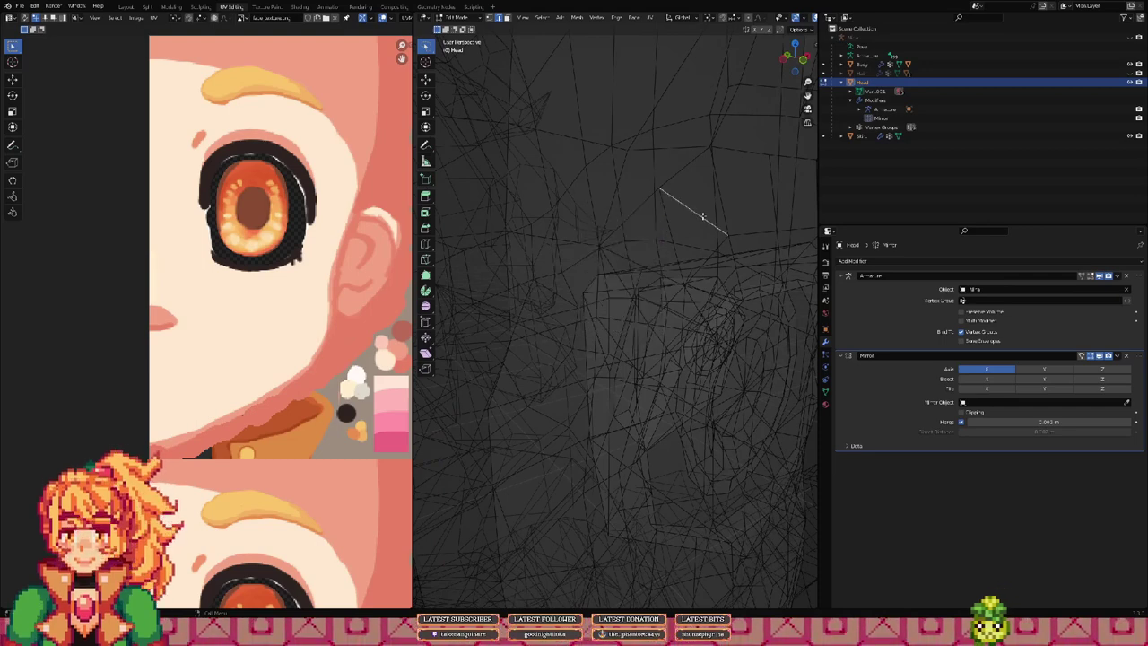
pyautogui.click(704, 165)
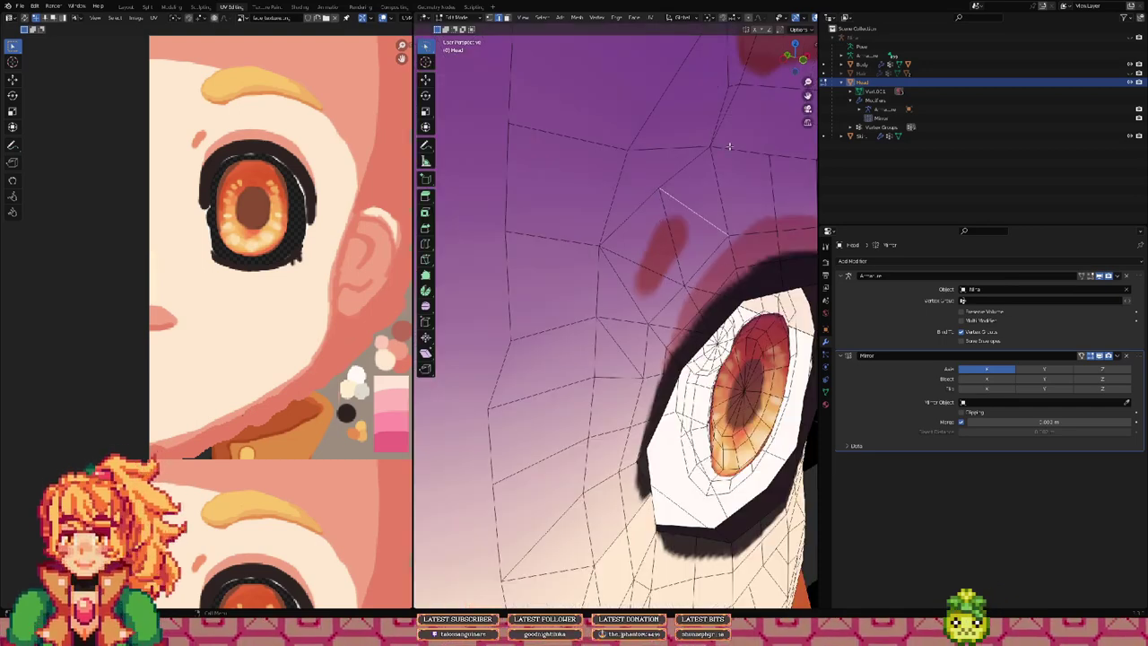
# Step: Inspect the cleaned brow and nose bridge in Object Mode, then view their side profile in Edit Mode with vertex selection
pyautogui.moveTo(635, 236)
pyautogui.mouseDown(button='middle')
pyautogui.moveTo(592, 237)
pyautogui.moveTo(599, 230)
pyautogui.mouseUp(button='middle')
pyautogui.scroll(-2, 599, 230)
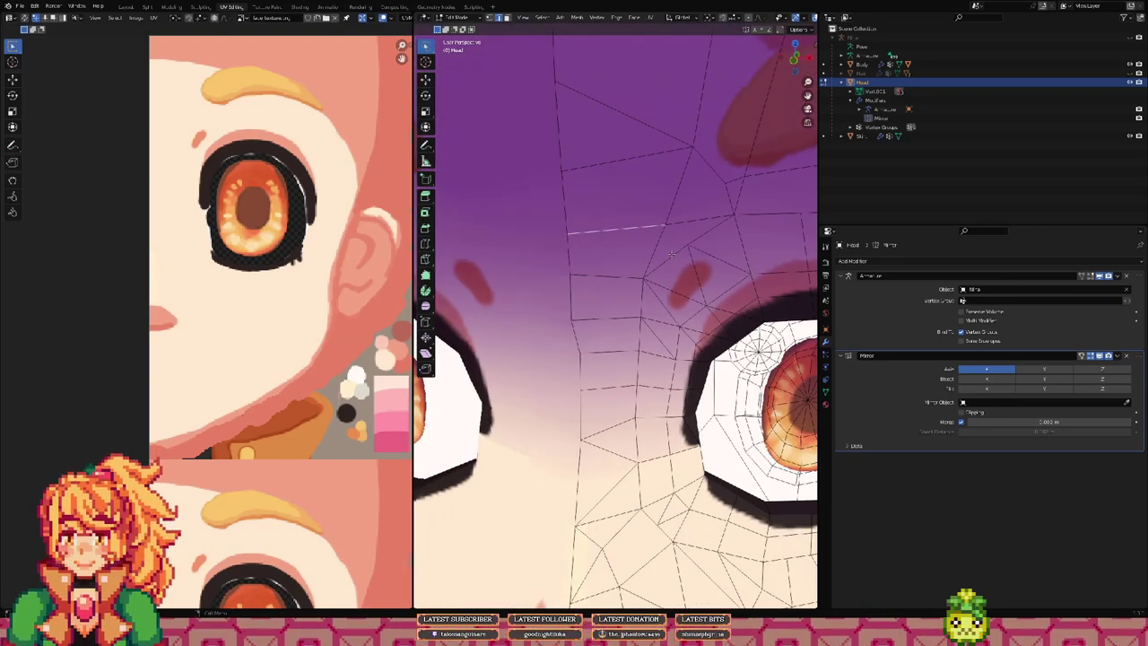
pyautogui.press('1')
pyautogui.press('Tab')
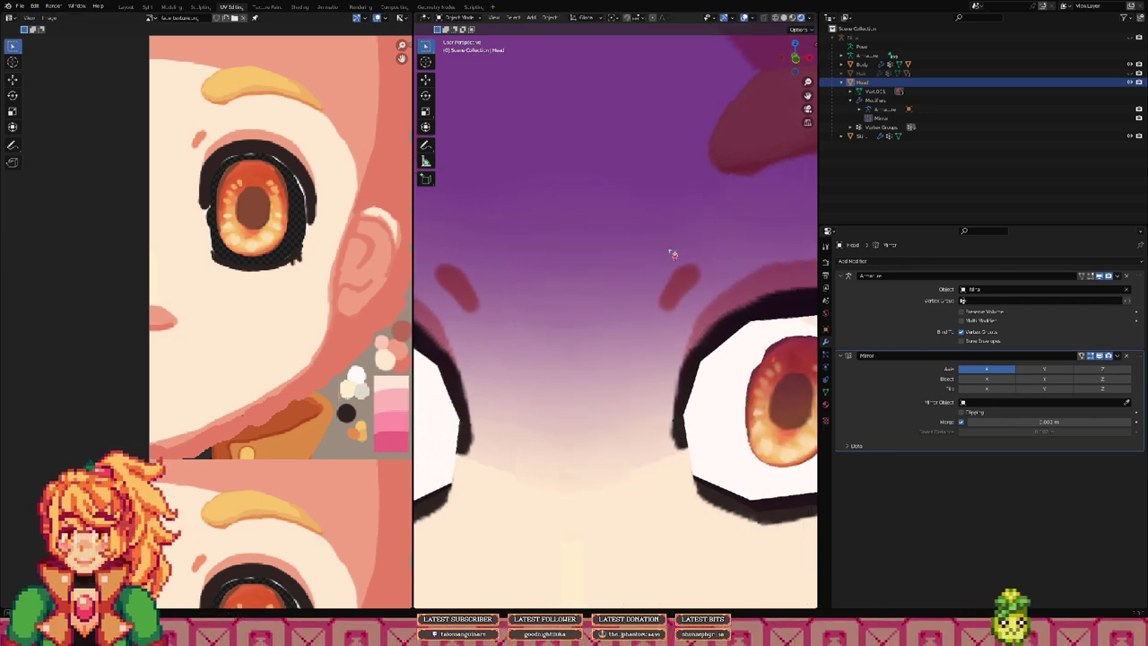
pyautogui.moveTo(672, 251); pyautogui.dragTo(642, 305, button='middle')
pyautogui.press('Tab')
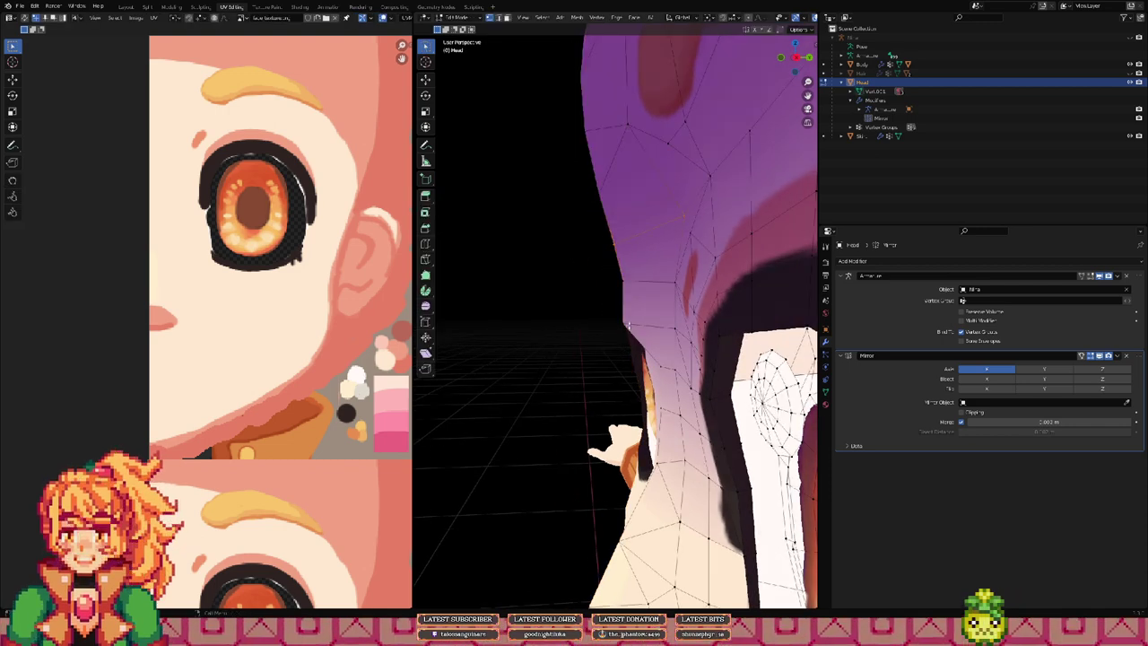
# Step: Move the profile vertex on the upper nose bridge along the global Y axis to smooth its contour
pyautogui.press('g')
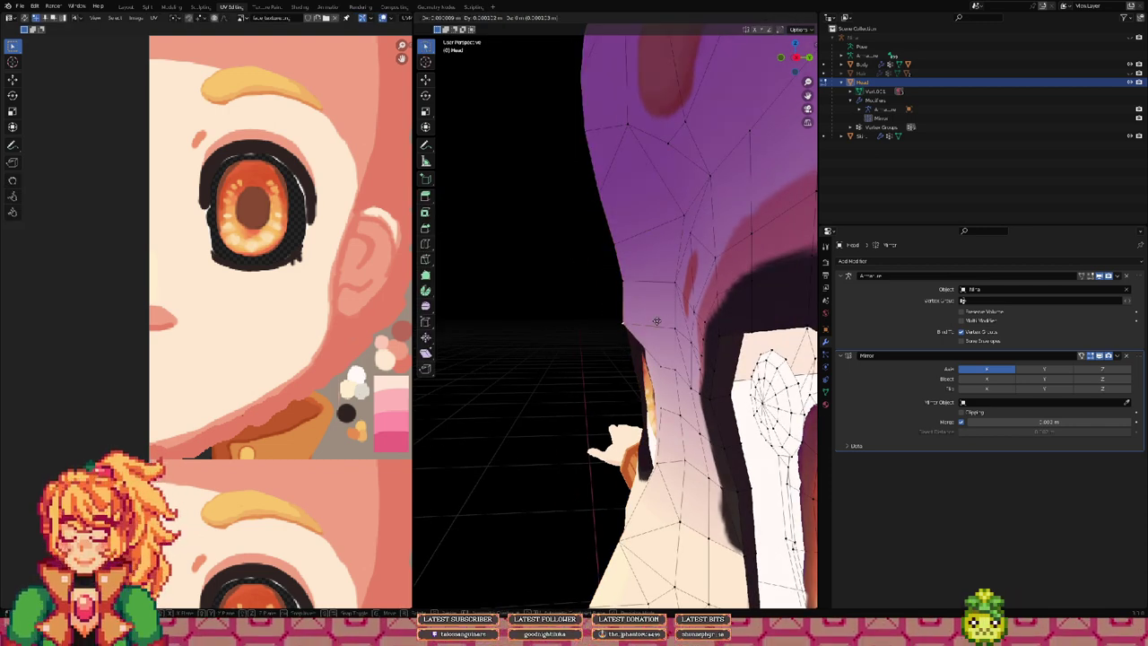
pyautogui.press('x')
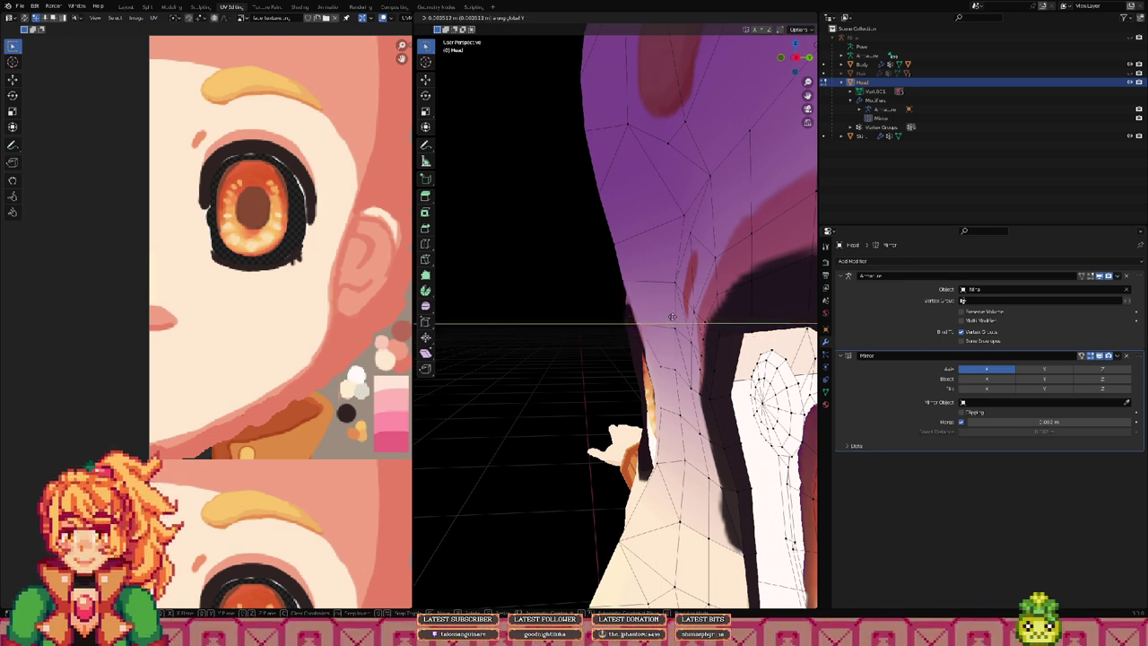
pyautogui.click(676, 316)
pyautogui.scroll(6, 649, 303)
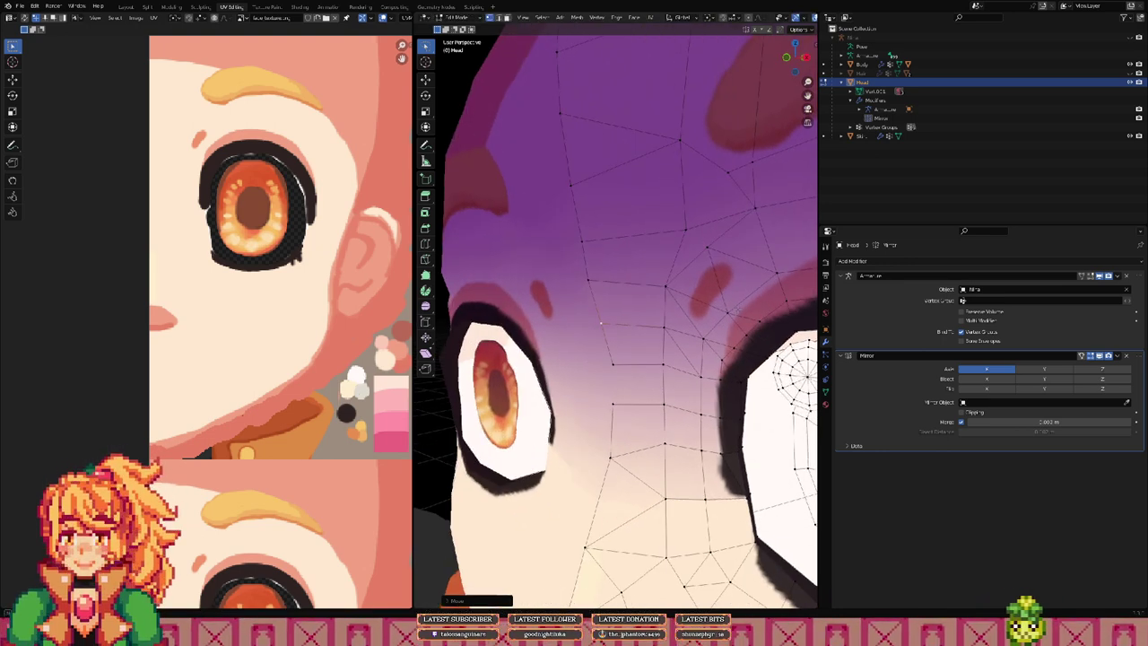
# Step: Inspect the adjusted nose bridge and whole face in Object Mode, ending in the front view
pyautogui.press('Tab')
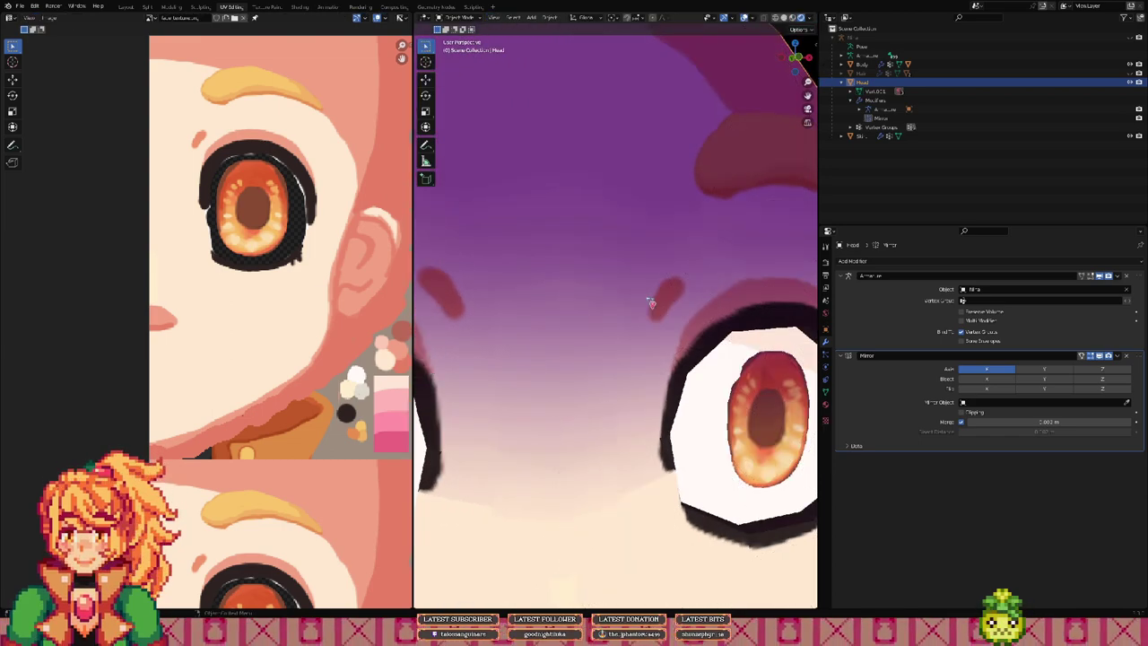
pyautogui.scroll(-6, 646, 298)
pyautogui.moveTo(641, 282); pyautogui.dragTo(706, 304, button='middle')
pyautogui.scroll(-3, 719, 291)
pyautogui.scroll(-2, 728, 296)
pyautogui.scroll(4, 704, 303)
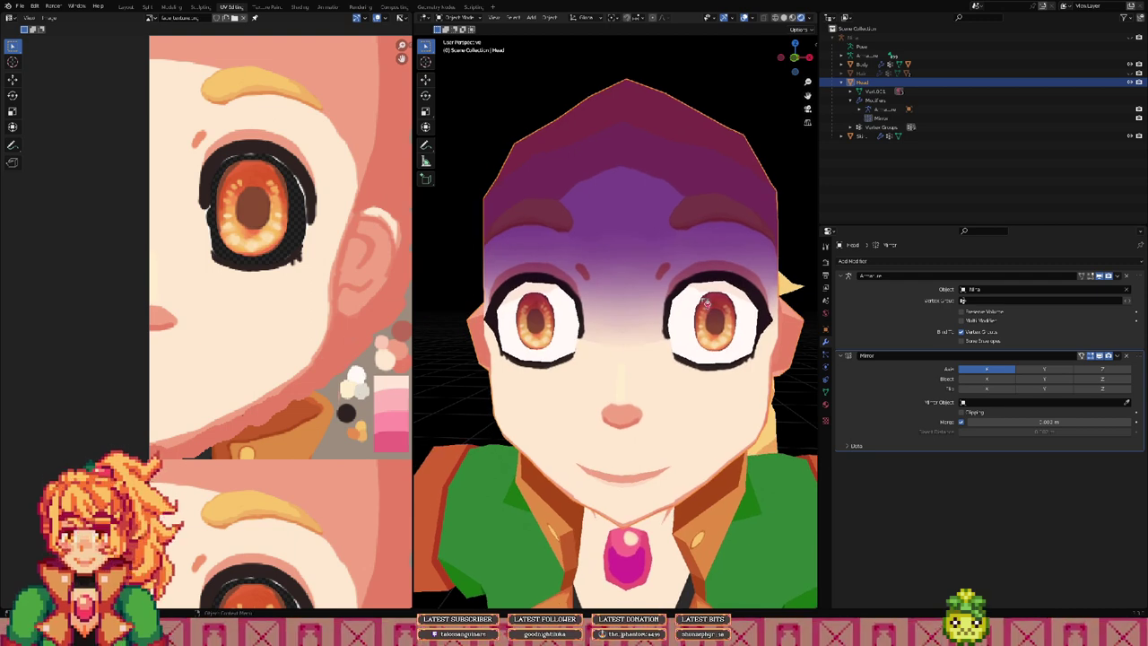
pyautogui.press('KP_1')
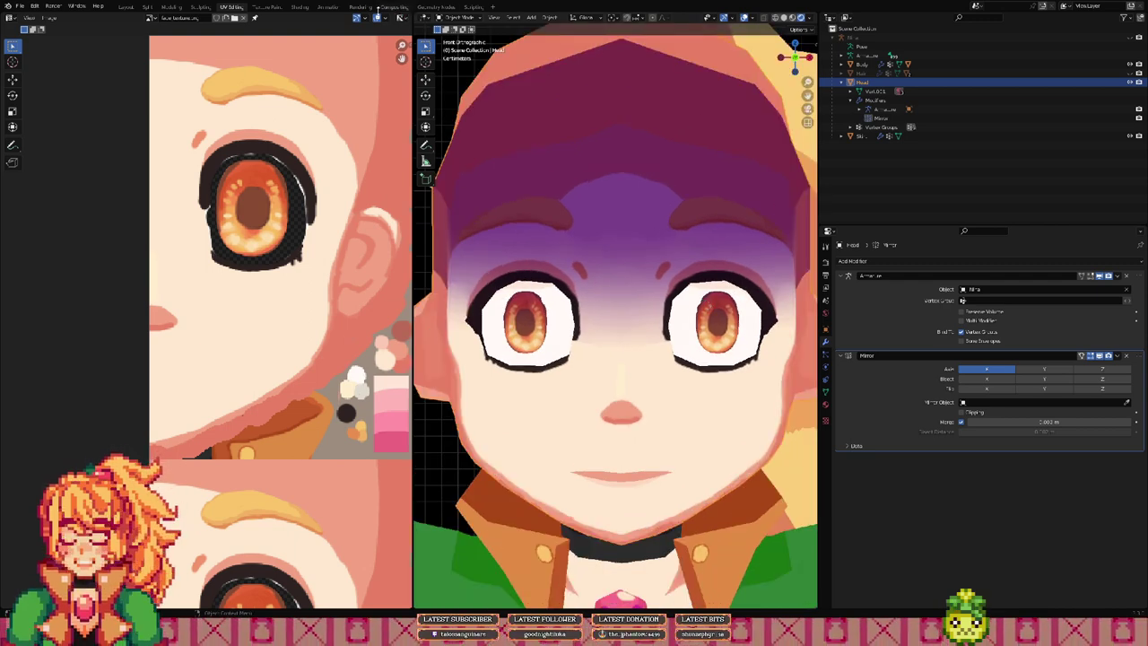
# Step: In the Shading workspace, set the face texture's Mapping location Y to 0 m for the default expression
pyautogui.click(303, 7)
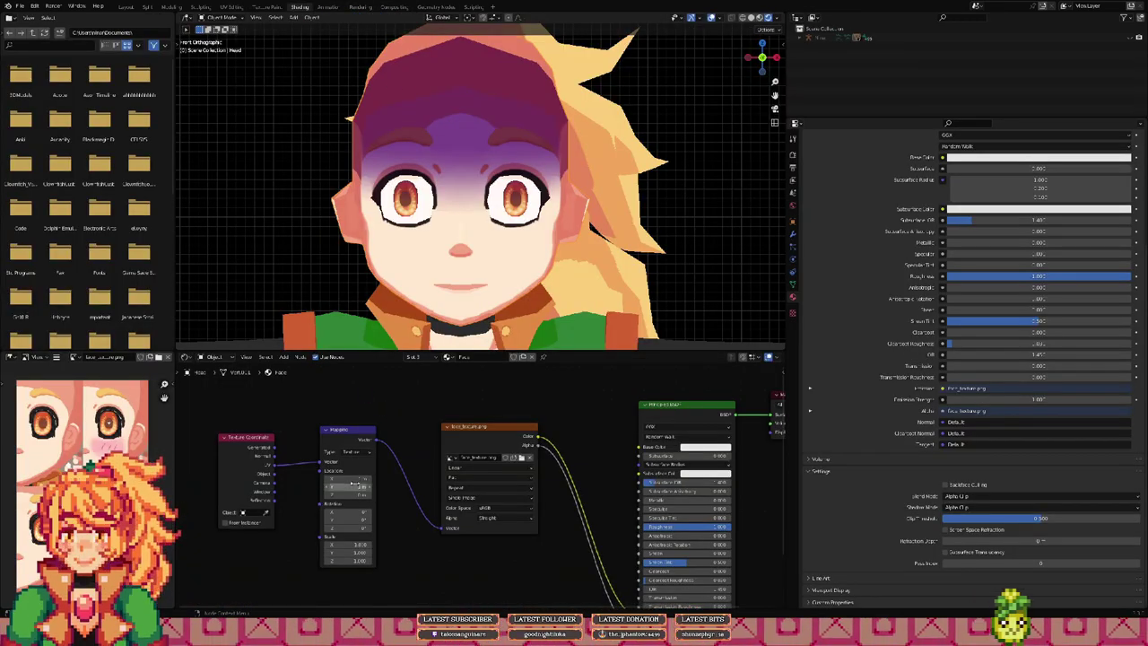
pyautogui.press('Return')
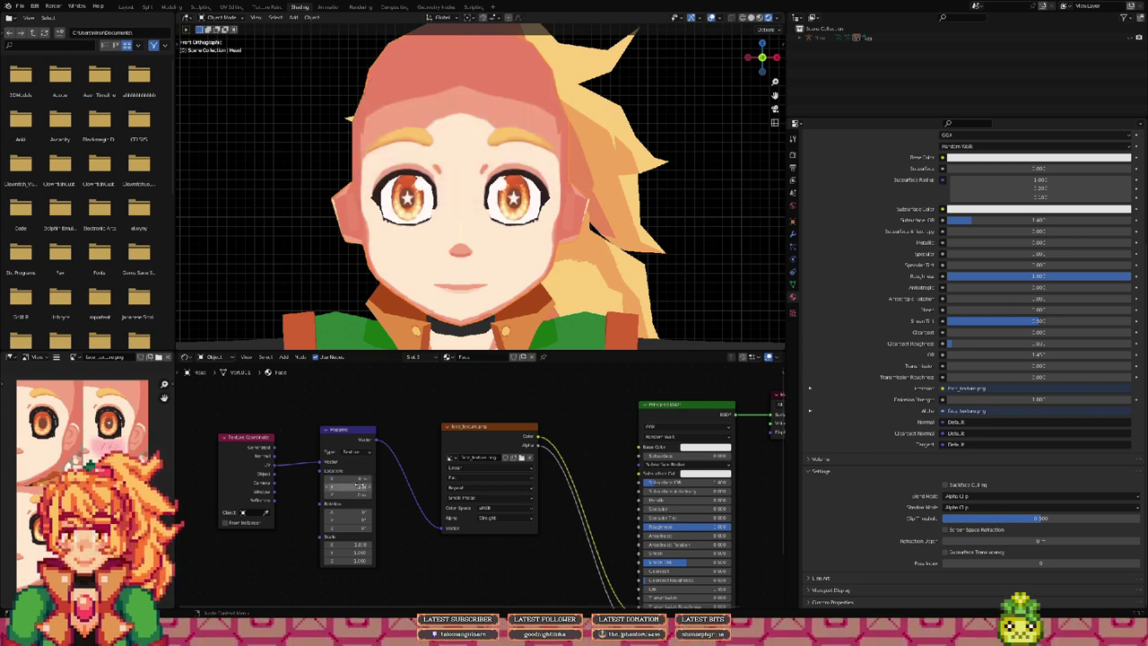
pyautogui.moveTo(362, 485); pyautogui.dragTo(397, 490)
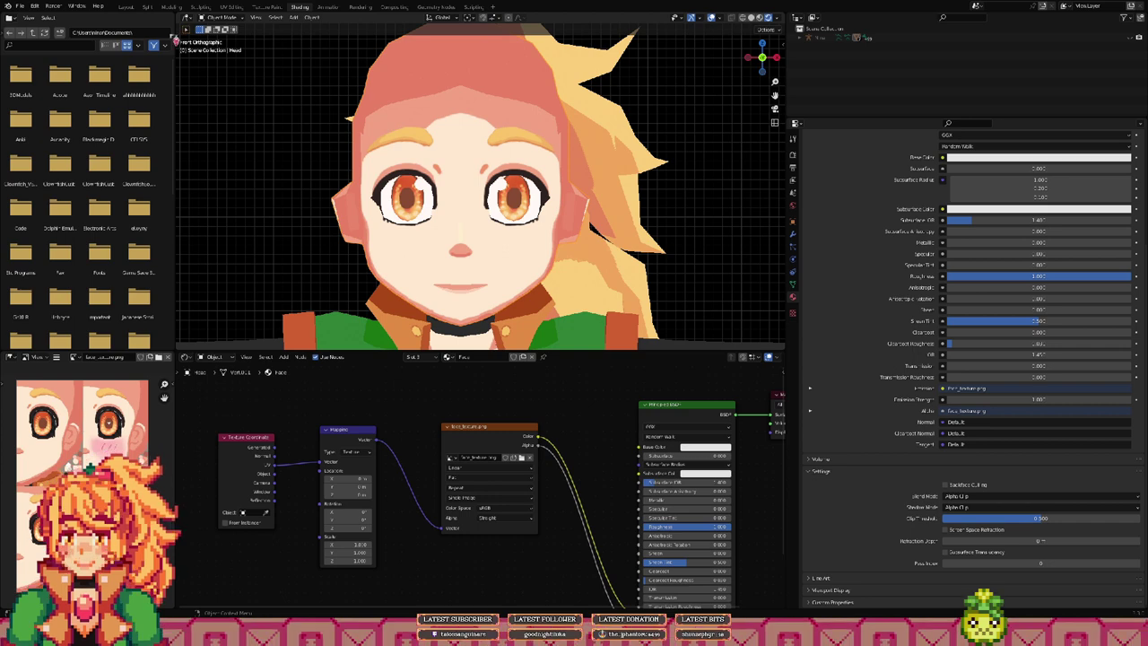
# Step: Switch to the Layout workspace and enter Edit Mode on the head, framing the mouth area
pyautogui.click(126, 7)
pyautogui.scroll(-5, 451, 226)
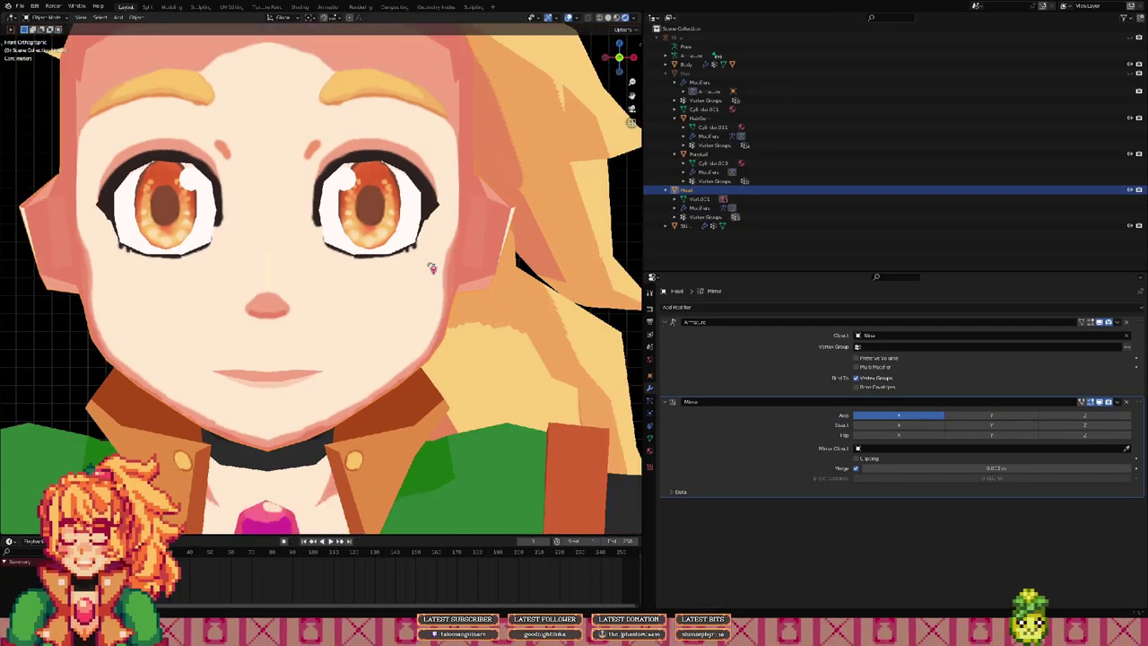
pyautogui.keyDown('shift'); pyautogui.moveTo(433, 268); pyautogui.dragTo(502, 253, button='middle'); pyautogui.keyUp('shift')
pyautogui.press('Tab')
pyautogui.keyDown('shift'); pyautogui.moveTo(394, 335); pyautogui.dragTo(404, 199, button='middle'); pyautogui.keyUp('shift')
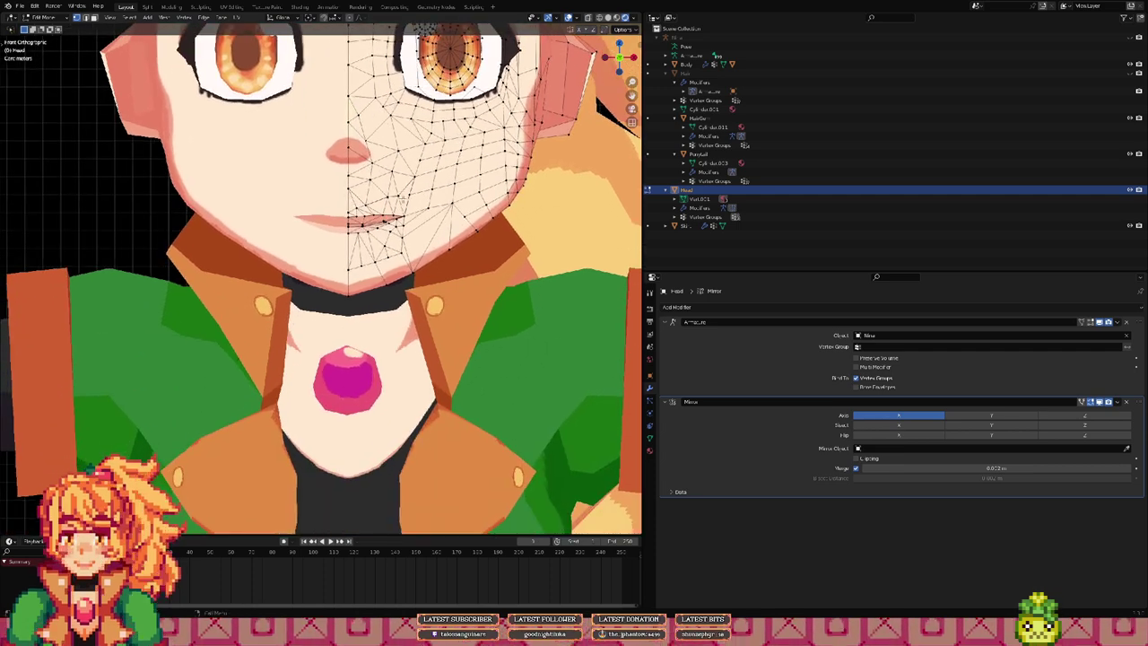
pyautogui.scroll(3, 356, 219)
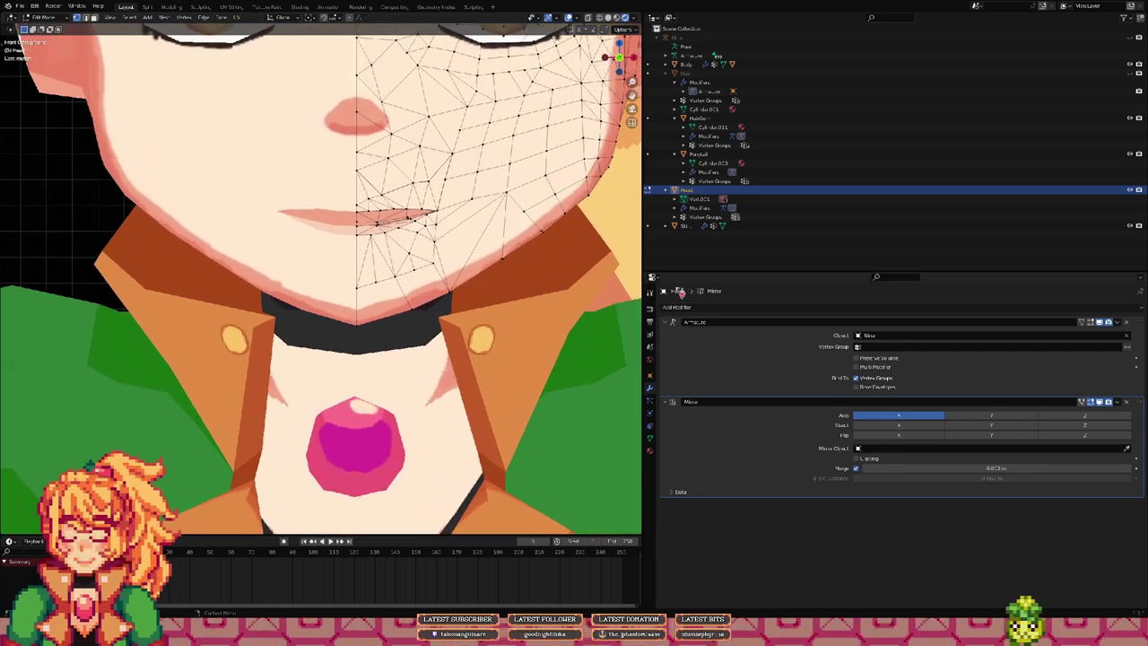
# Step: Show the head mesh's vertex groups and choose the Lips Upper group
pyautogui.click(653, 404)
pyautogui.click(654, 415)
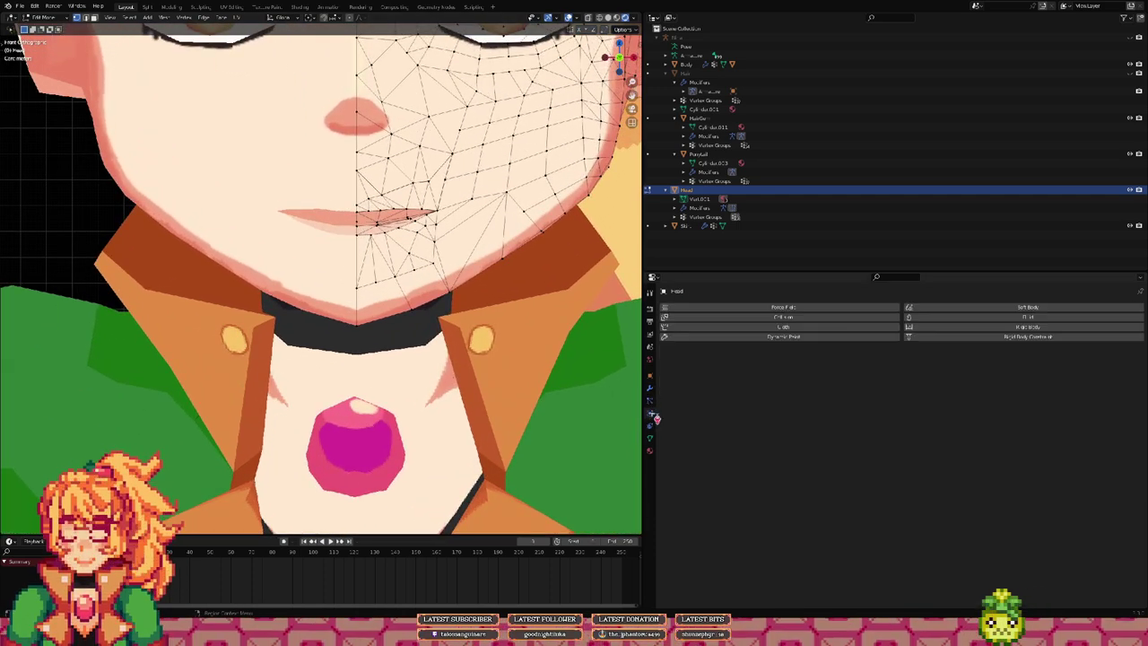
pyautogui.click(656, 425)
pyautogui.click(655, 440)
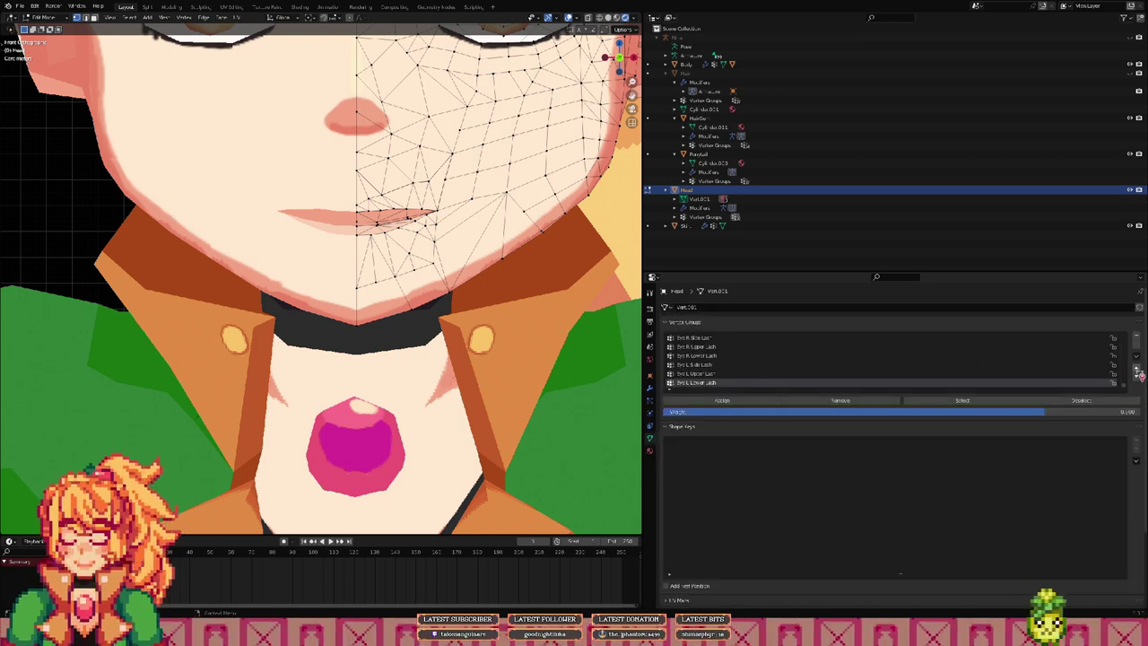
pyautogui.scroll(10, 1121, 368)
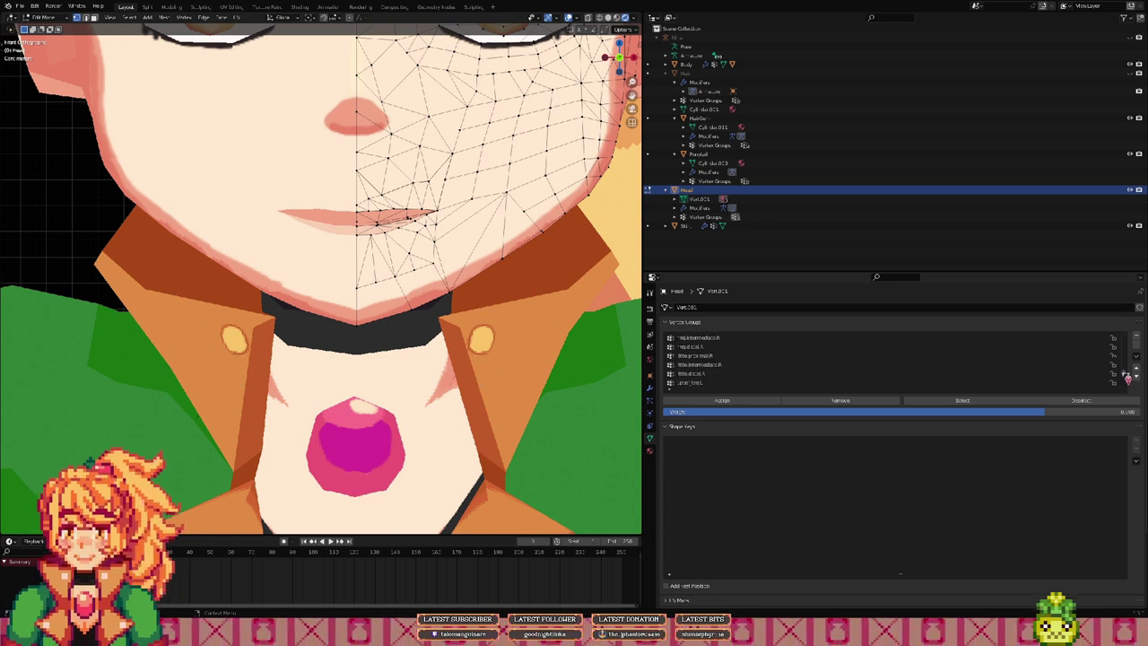
pyautogui.click(686, 339)
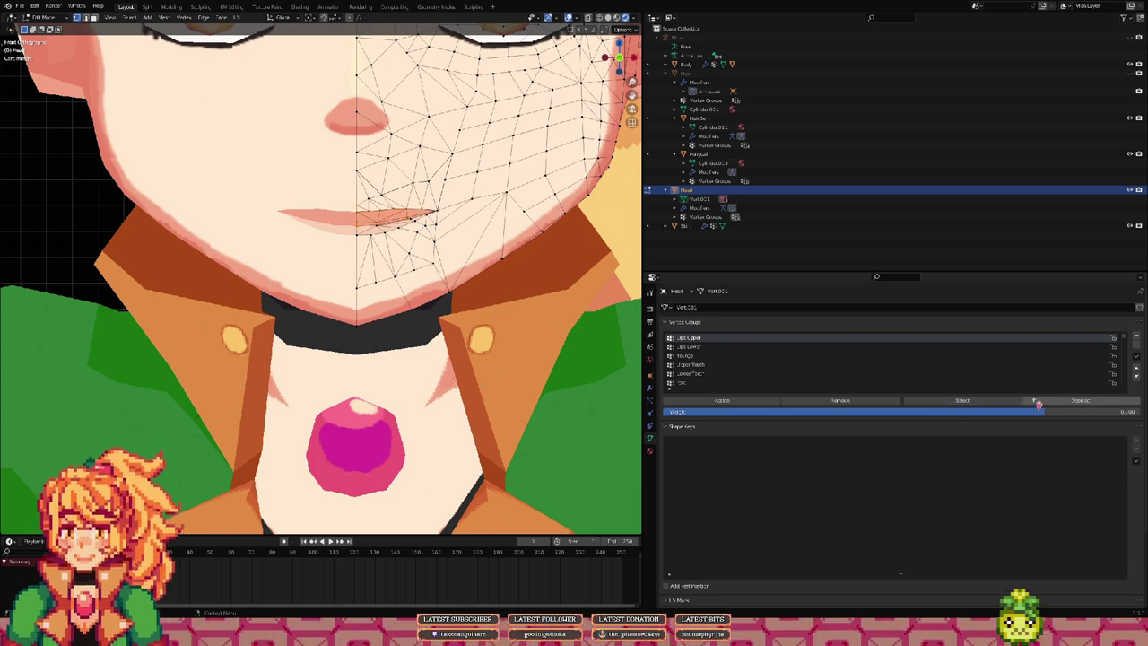
# Step: Examine the mouth interior, teeth and lip geometry up close from several angles
pyautogui.keyDown('shift'); pyautogui.moveTo(378, 195); pyautogui.dragTo(297, 236, button='middle'); pyautogui.keyUp('shift')
pyautogui.scroll(6, 391, 251)
pyautogui.scroll(4, 502, 255)
pyautogui.scroll(1, 487, 245)
pyautogui.scroll(-3, 364, 230)
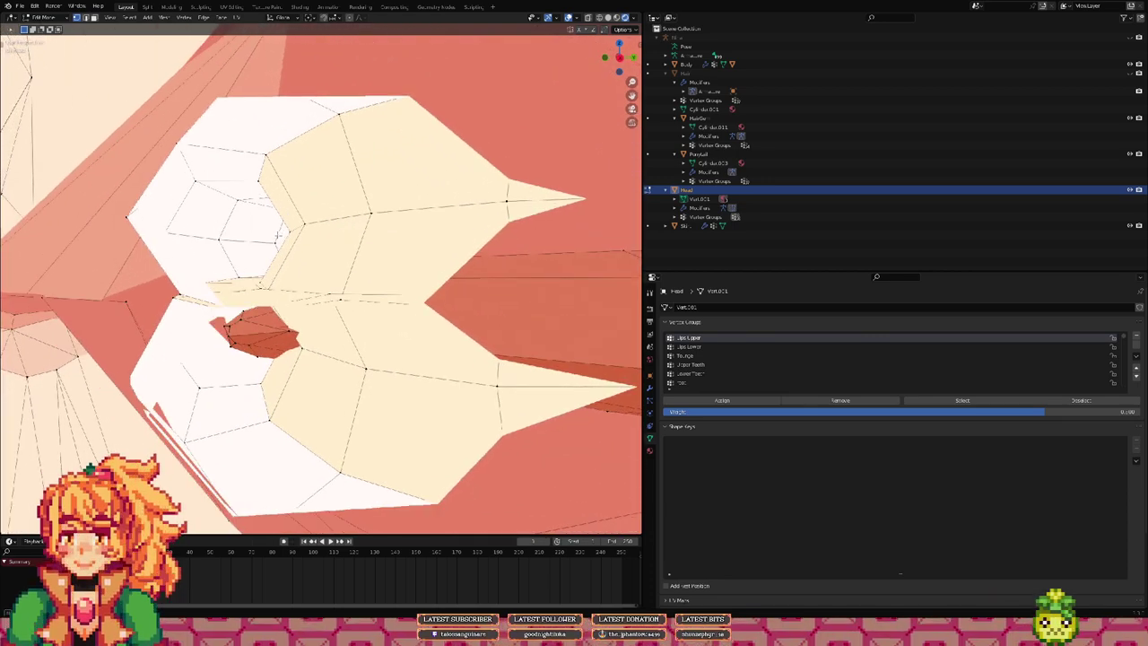
pyautogui.moveTo(278, 235); pyautogui.dragTo(334, 238, button='middle')
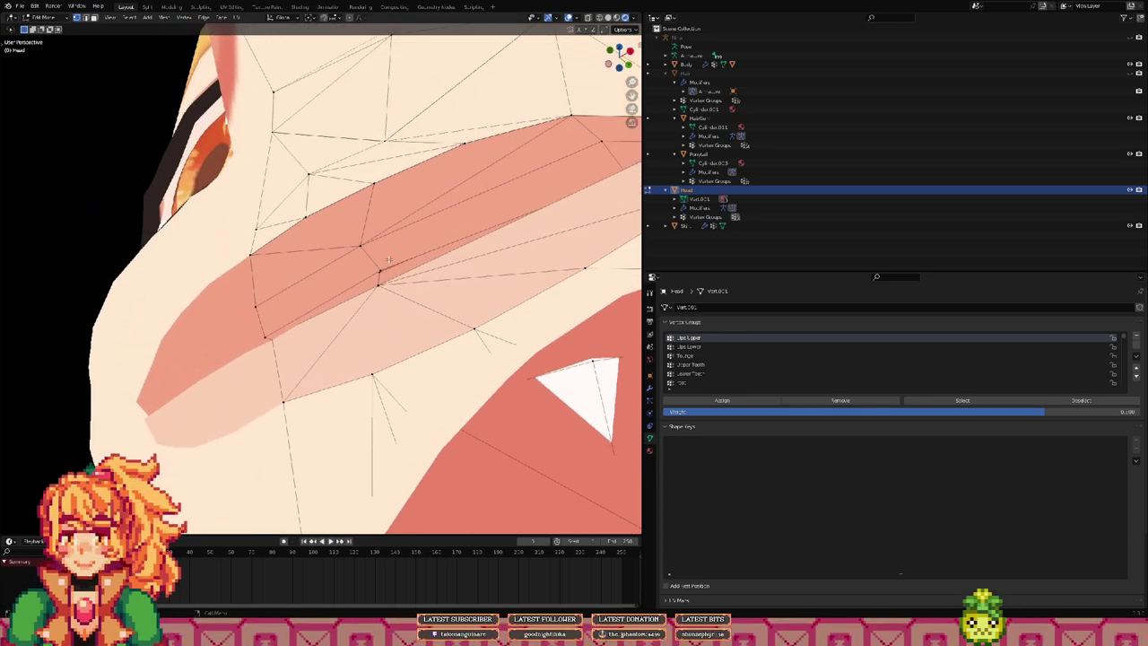
pyautogui.moveTo(384, 281); pyautogui.dragTo(383, 269, button='middle')
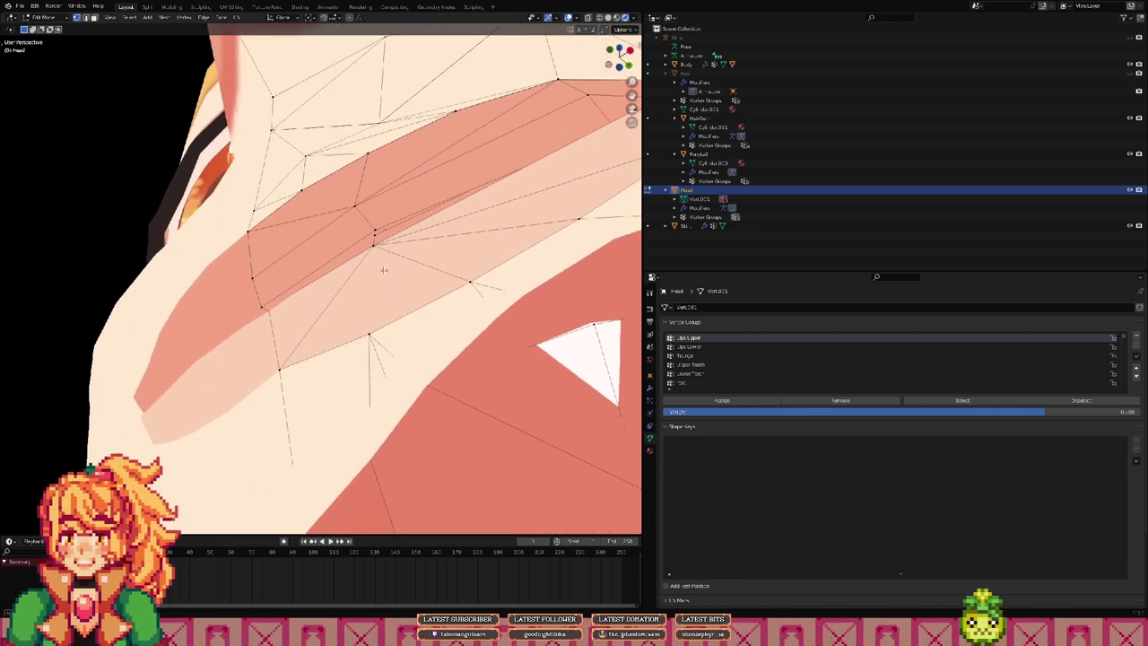
pyautogui.scroll(-2, 381, 264)
pyautogui.scroll(2, 389, 219)
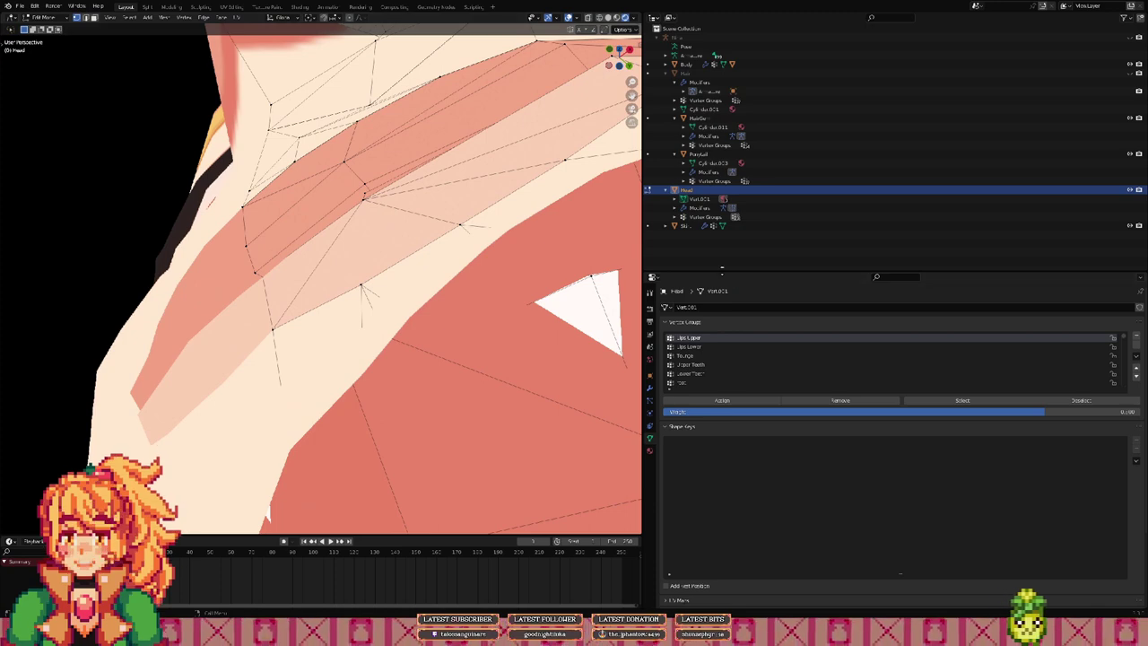
# Step: Select the Lips Lower vertex group's vertices and examine the lip corner and inner lip edges from inside the mouth
pyautogui.click(700, 347)
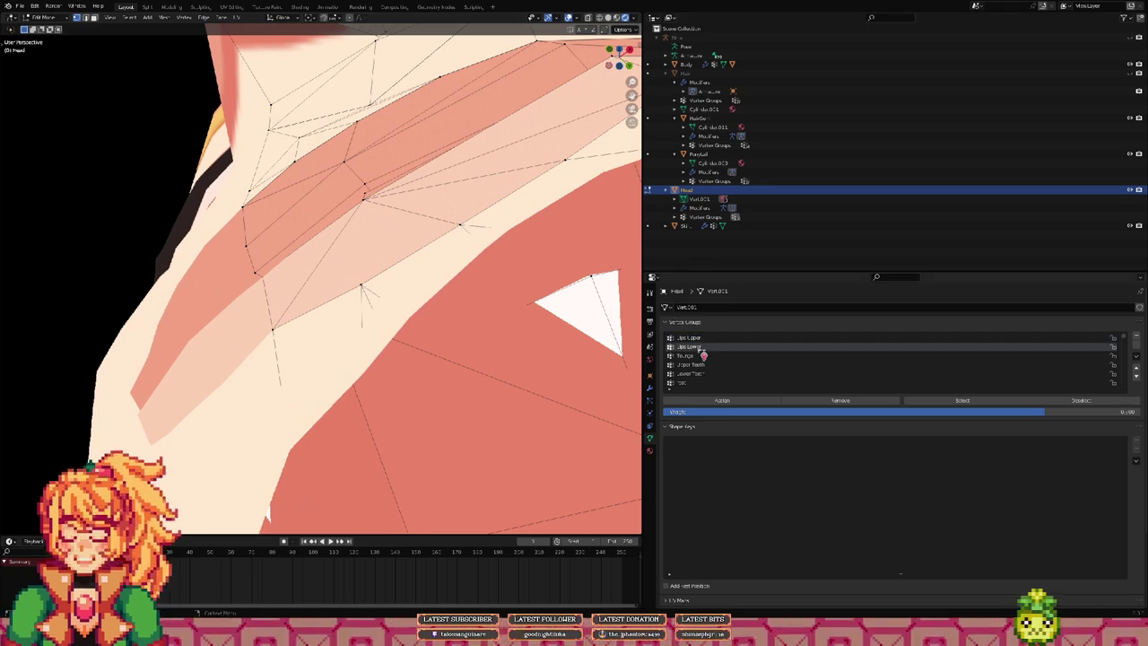
pyautogui.click(973, 402)
pyautogui.moveTo(558, 243); pyautogui.dragTo(374, 307, button='middle')
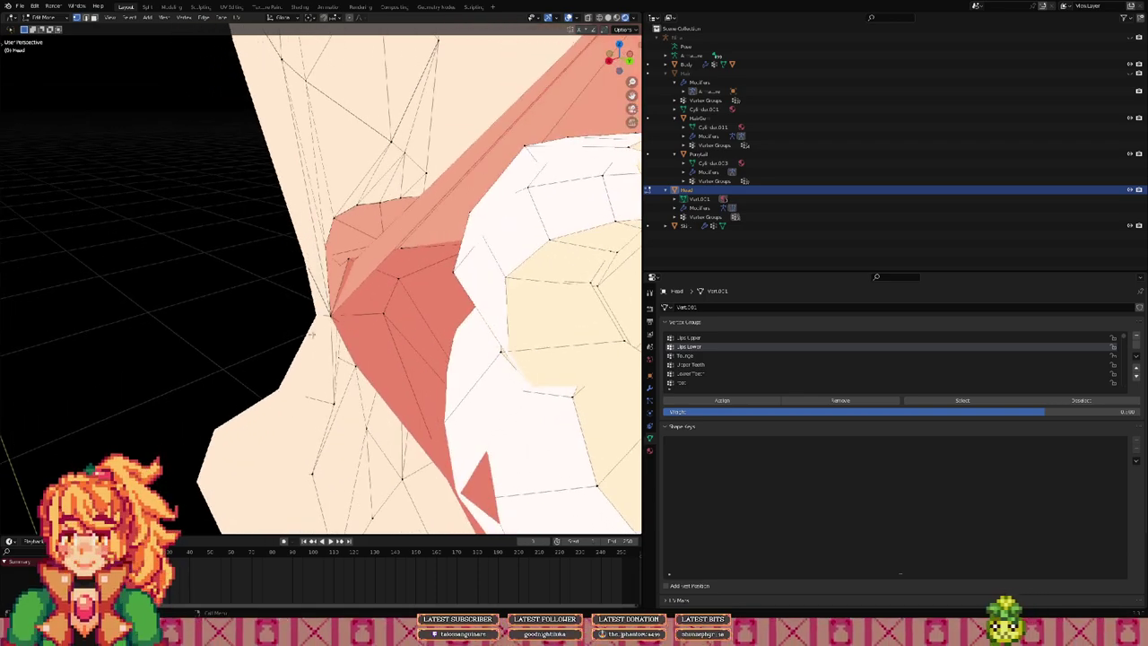
pyautogui.moveTo(340, 334); pyautogui.dragTo(411, 284, button='middle')
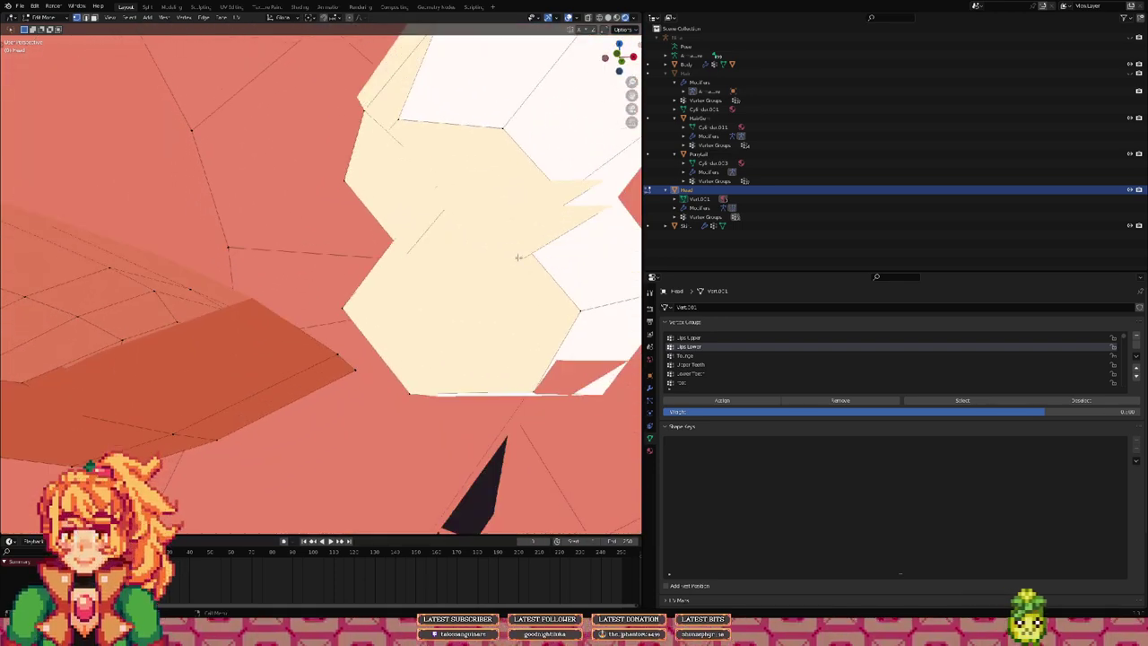
pyautogui.moveTo(518, 257); pyautogui.dragTo(611, 265, button='middle')
pyautogui.moveTo(553, 226); pyautogui.dragTo(351, 335, button='middle')
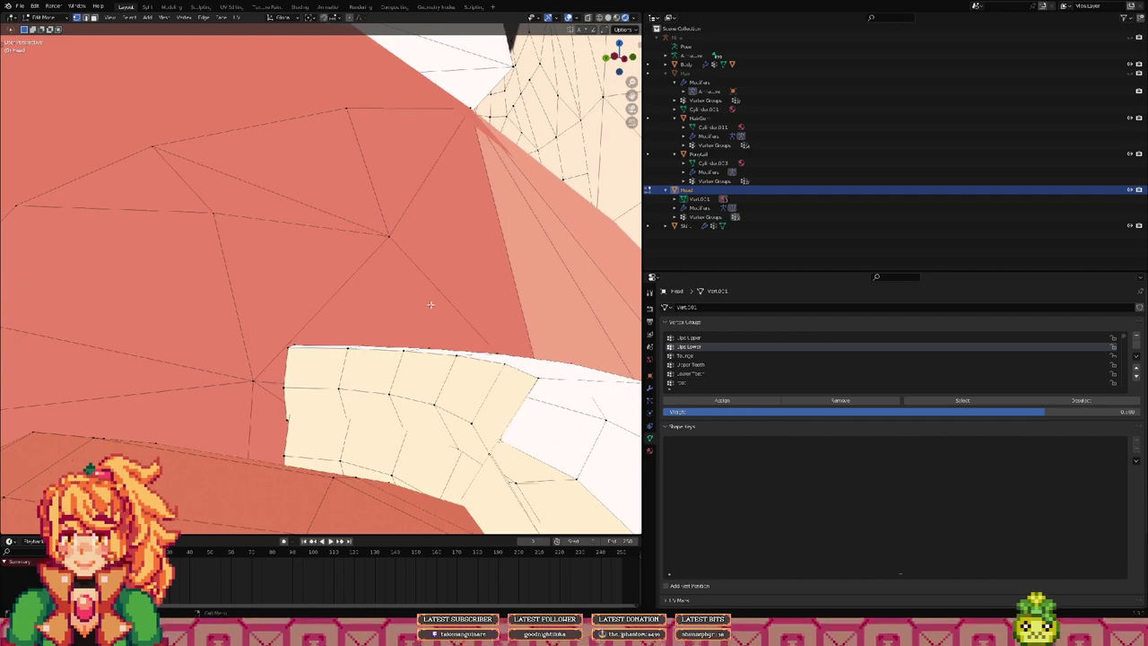
pyautogui.moveTo(430, 304); pyautogui.dragTo(420, 128, button='middle')
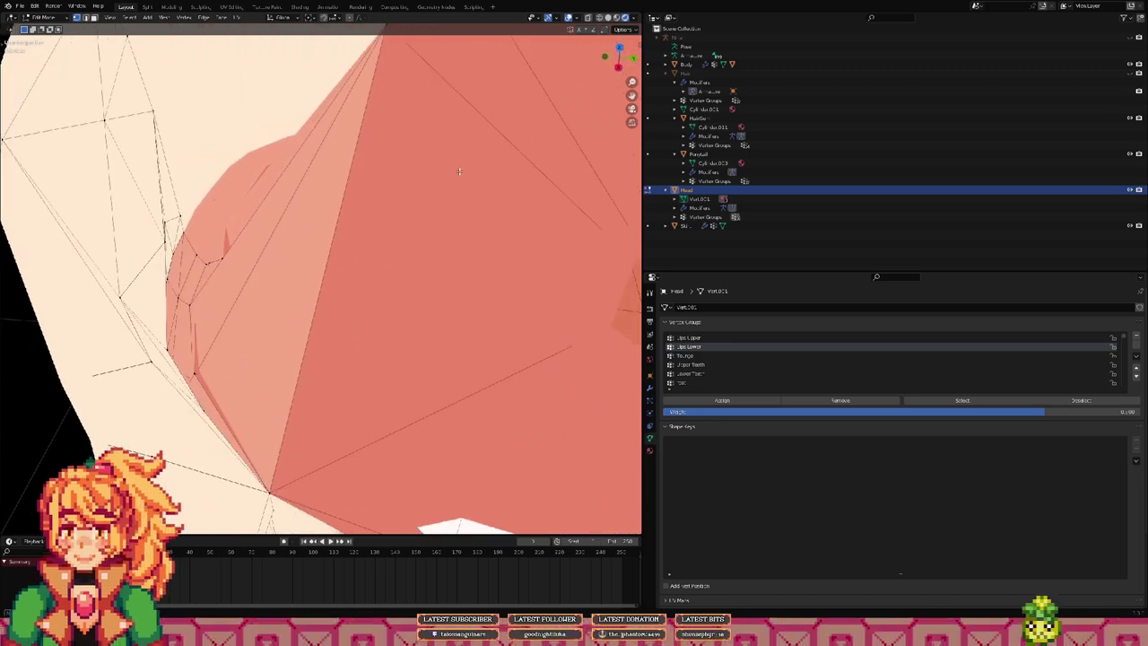
pyautogui.moveTo(458, 171); pyautogui.dragTo(322, 254, button='middle')
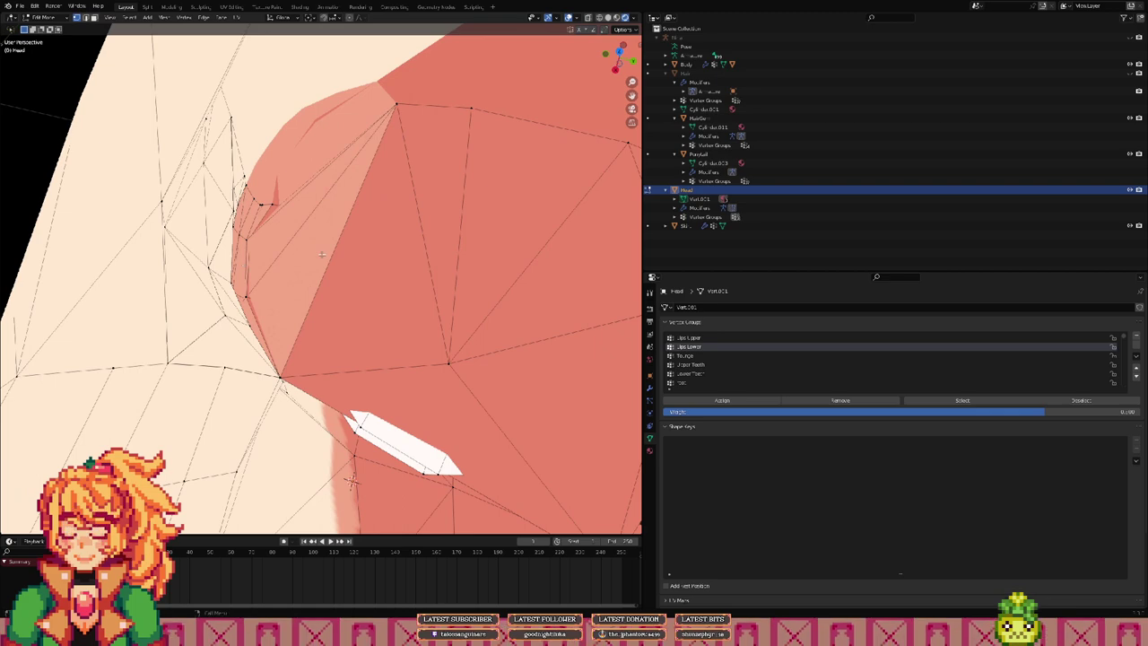
# Step: Assign the selected upper lip vertices to the Lips Upper vertex group, then check the membership of both lip groups
pyautogui.click(718, 338)
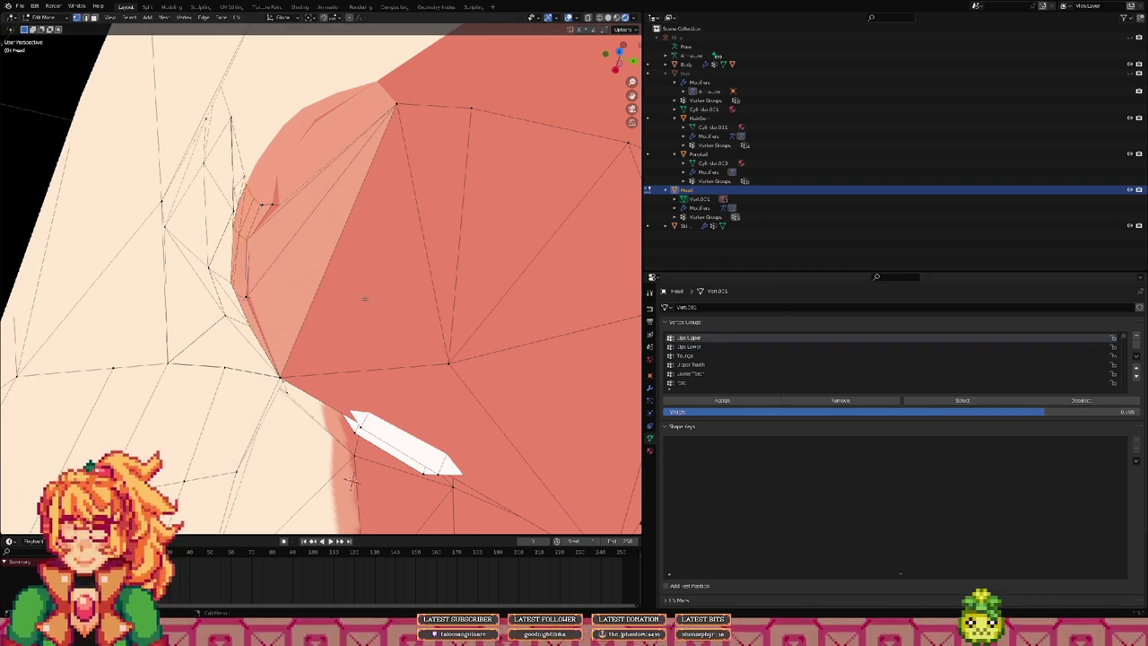
pyautogui.moveTo(364, 302); pyautogui.dragTo(395, 375, button='middle')
pyautogui.keyDown('shift'); pyautogui.moveTo(405, 411); pyautogui.dragTo(387, 340, button='middle'); pyautogui.keyUp('shift')
pyautogui.scroll(-4, 393, 359)
pyautogui.scroll(-1, 393, 359)
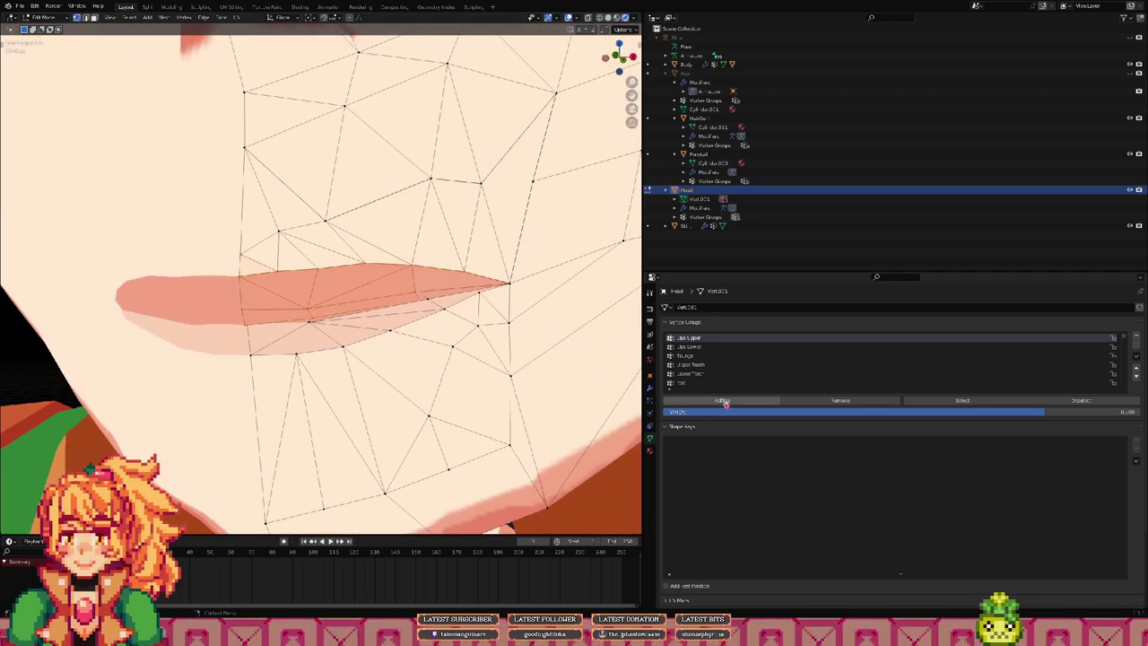
pyautogui.click(698, 347)
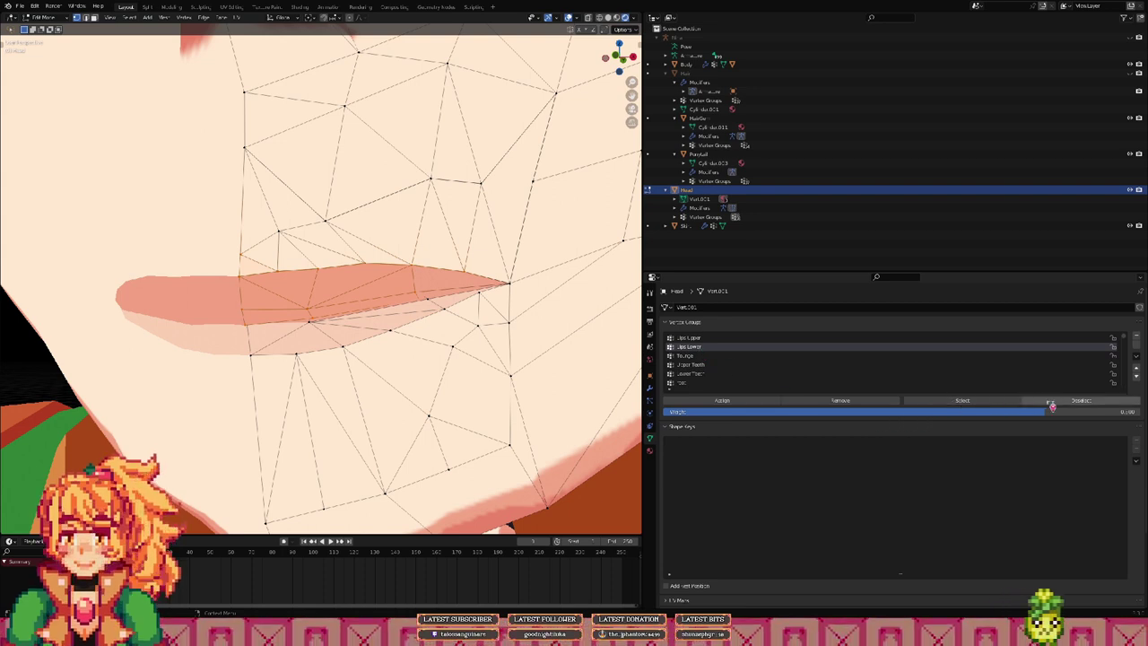
pyautogui.click(802, 338)
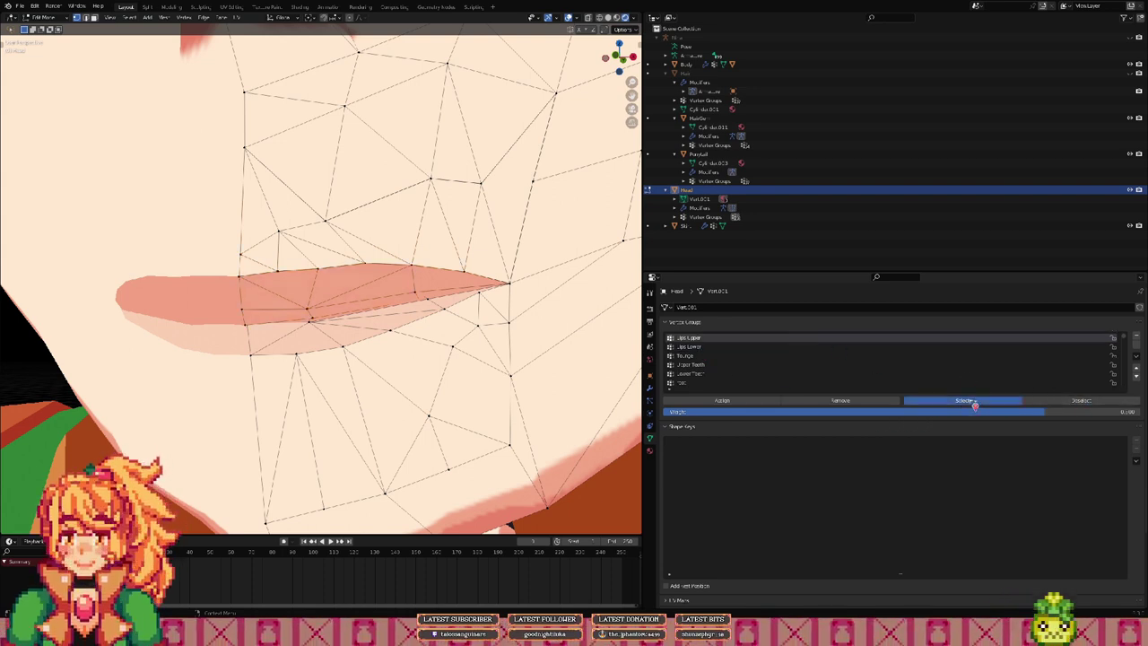
# Step: Select the Lips Lower group's vertices and move them down along the global Z axis to part the lips
pyautogui.click(808, 346)
pyautogui.scroll(-1, 414, 346)
pyautogui.moveTo(410, 346); pyautogui.dragTo(453, 349, button='middle')
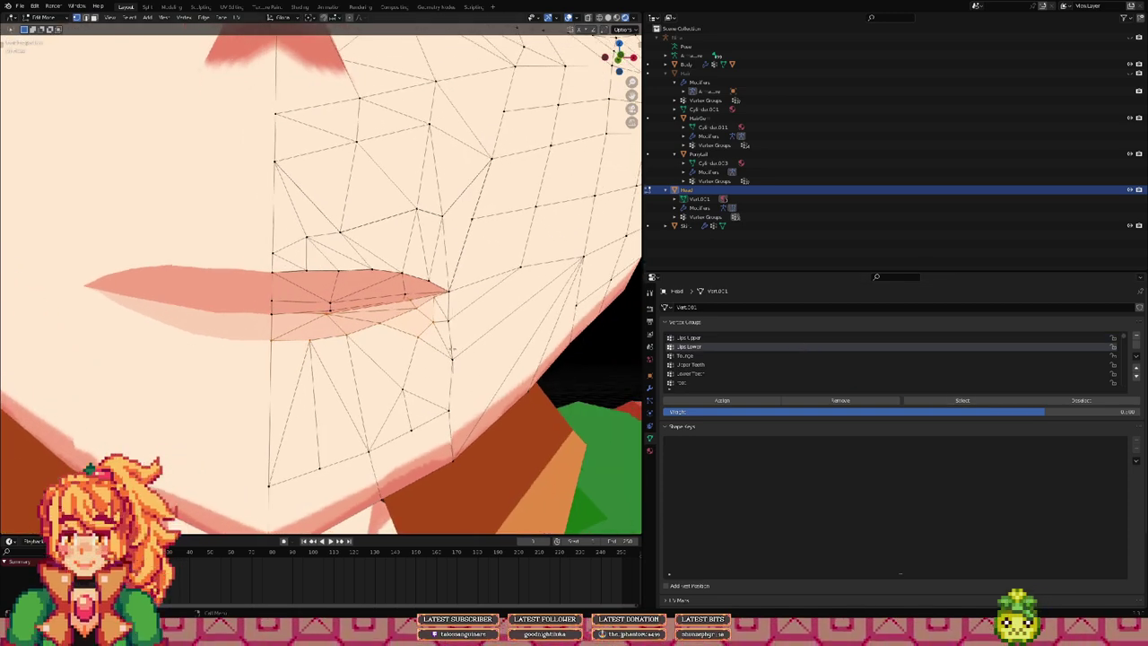
pyautogui.press('KP_1')
pyautogui.press('g')
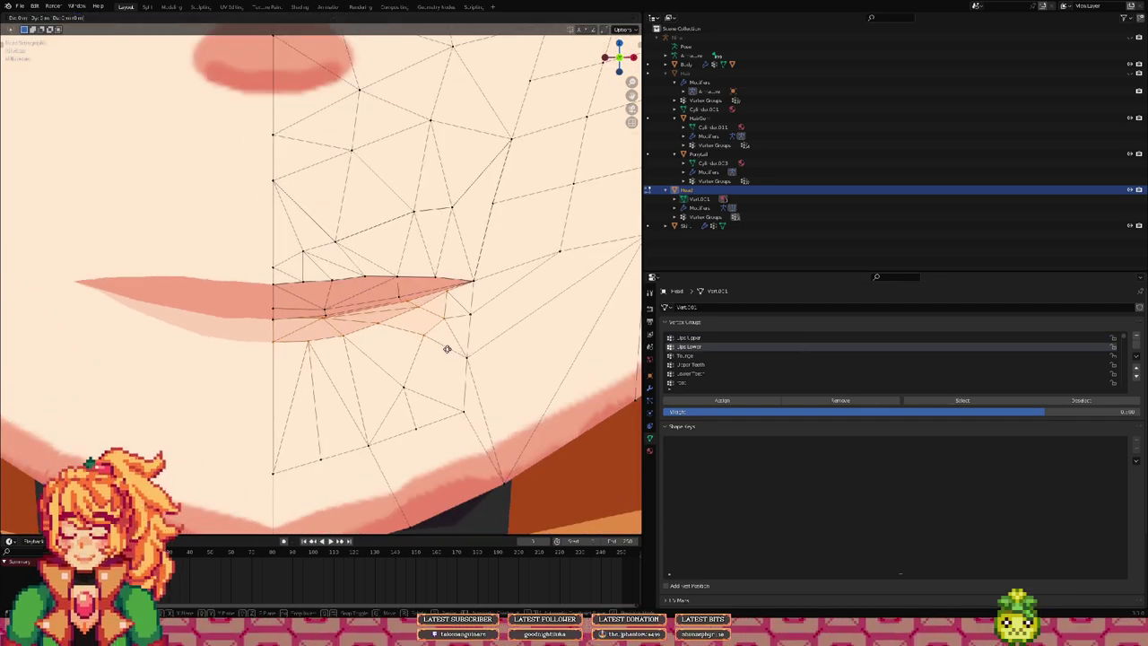
pyautogui.press('z')
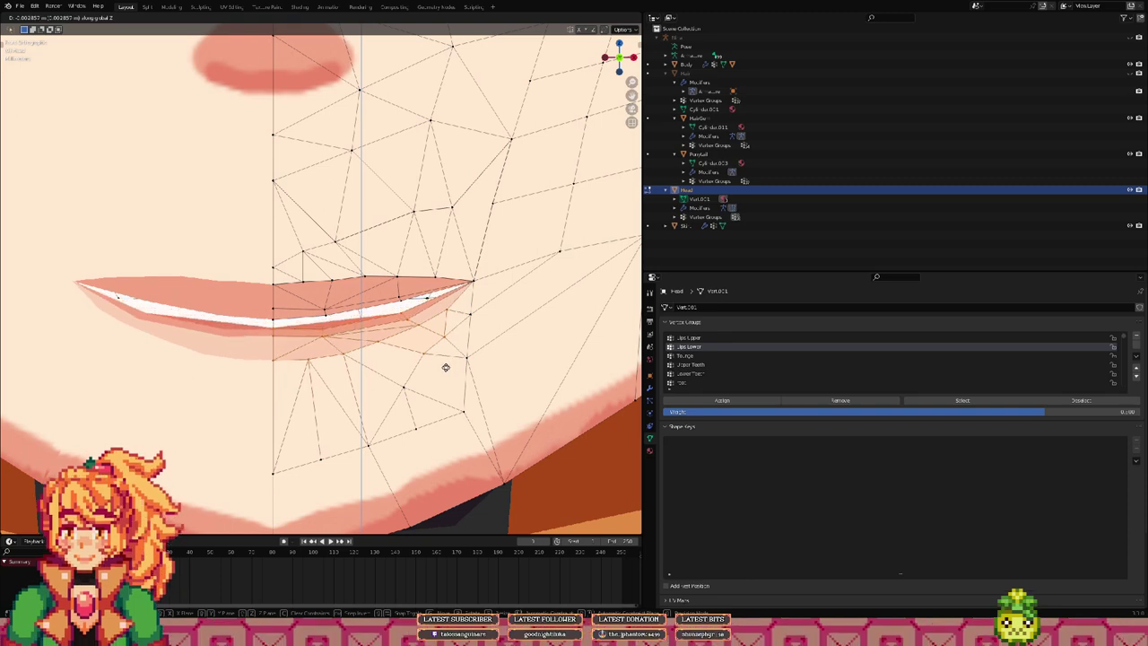
pyautogui.click(445, 368)
# Step: Hide the linked teeth and gum meshes inside the mouth to expose the inner lip edges
pyautogui.moveTo(414, 314); pyautogui.dragTo(449, 315, button='middle')
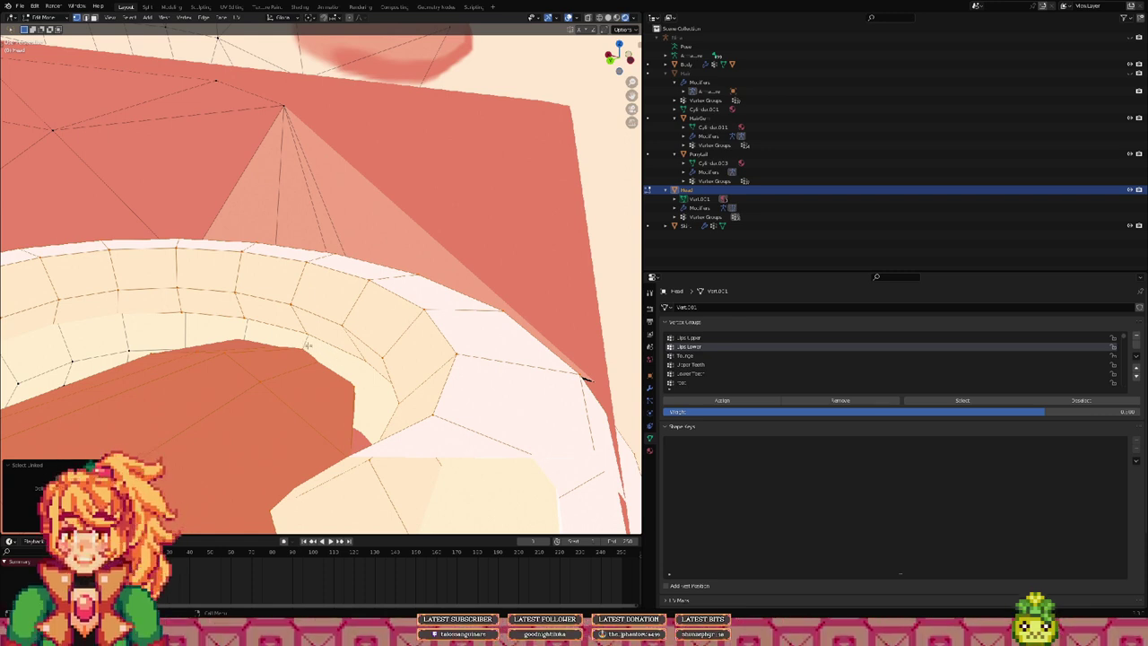
pyautogui.press('h')
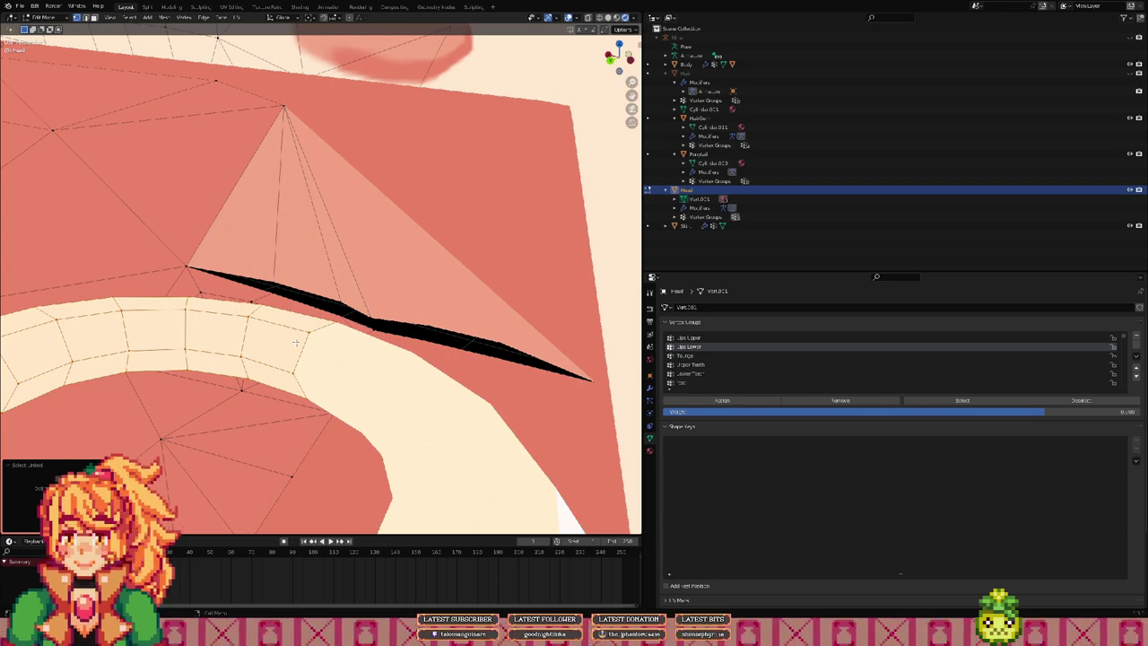
pyautogui.press('h')
# Step: Merge the stray vertices along the inner lip edges and make Lips Upper the active vertex group
pyautogui.moveTo(421, 314); pyautogui.dragTo(482, 344, button='middle')
pyautogui.scroll(4, 401, 321)
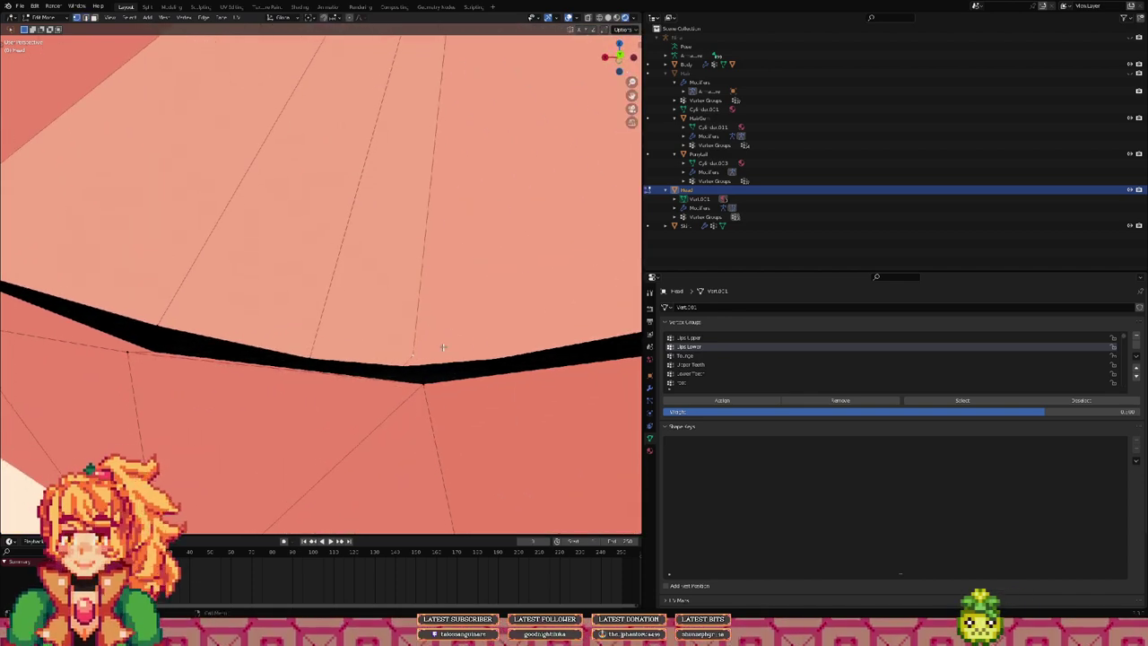
pyautogui.moveTo(394, 354); pyautogui.dragTo(368, 356, button='middle')
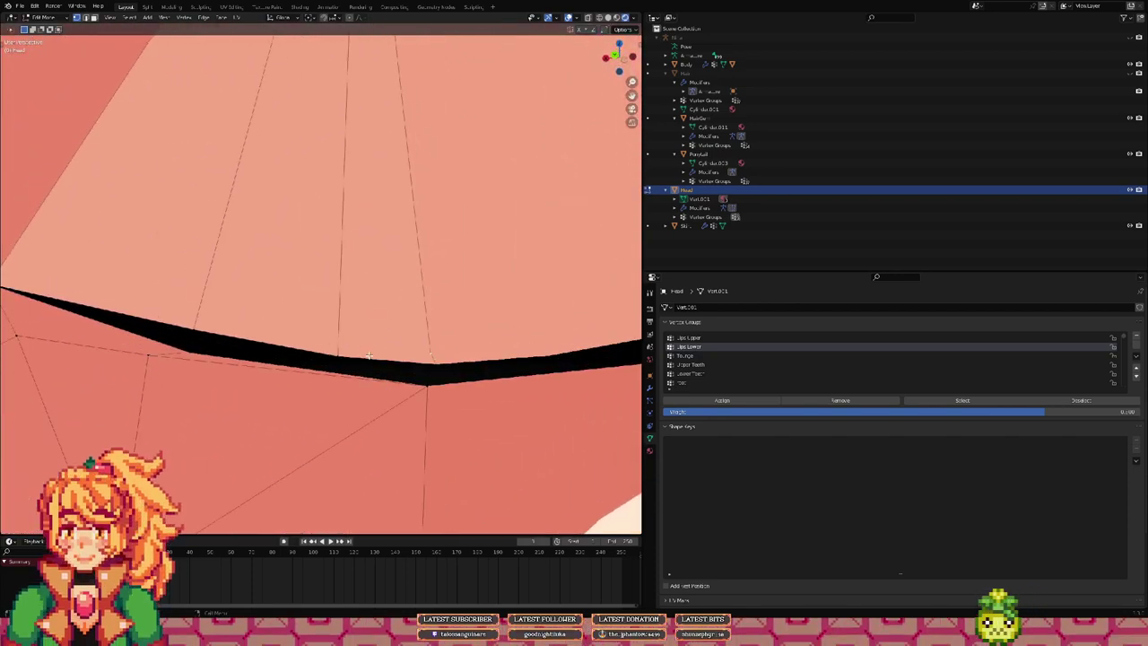
pyautogui.scroll(-4, 377, 345)
pyautogui.keyDown('shift'); pyautogui.moveTo(381, 169); pyautogui.dragTo(379, 259, button='middle'); pyautogui.keyUp('shift')
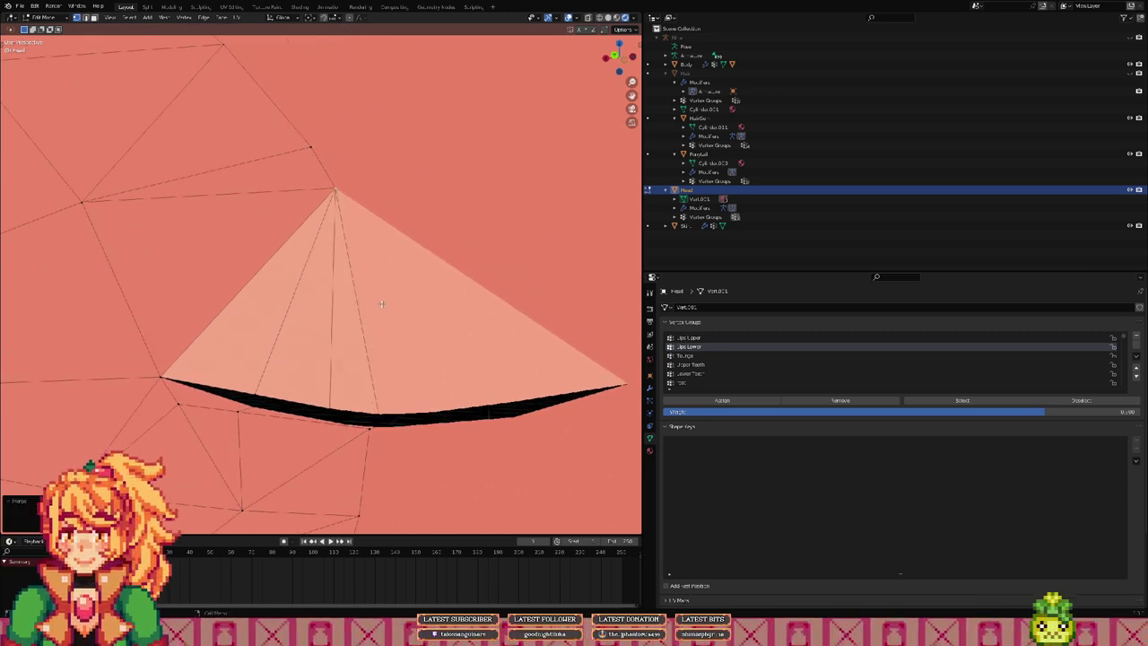
pyautogui.moveTo(399, 315); pyautogui.dragTo(521, 389, button='middle')
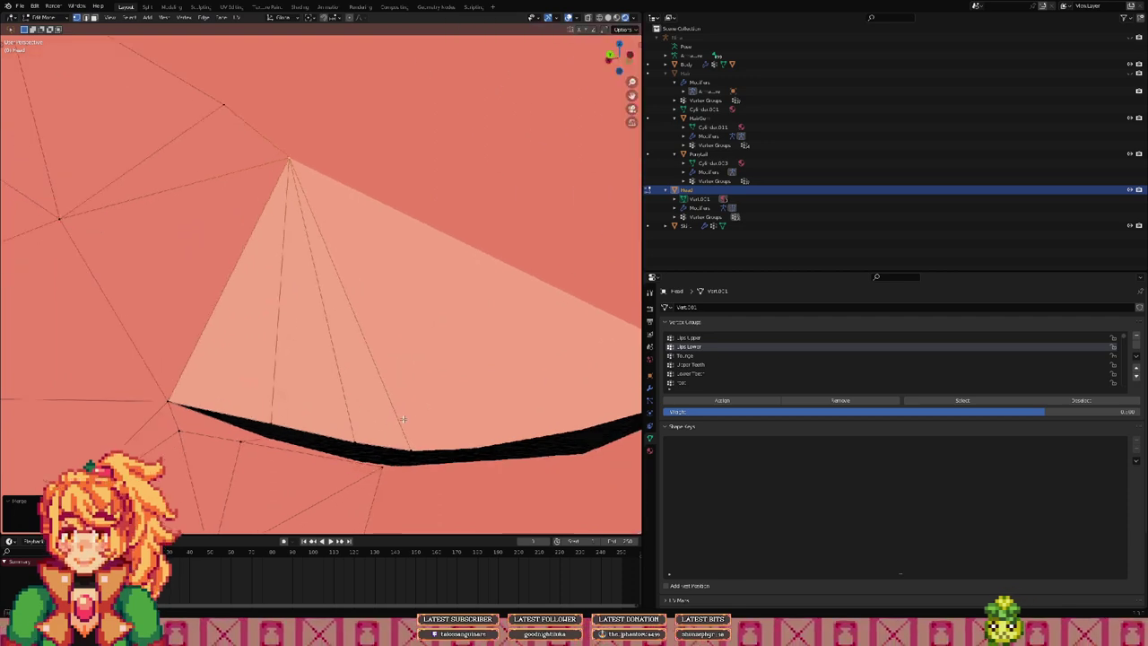
pyautogui.click(747, 338)
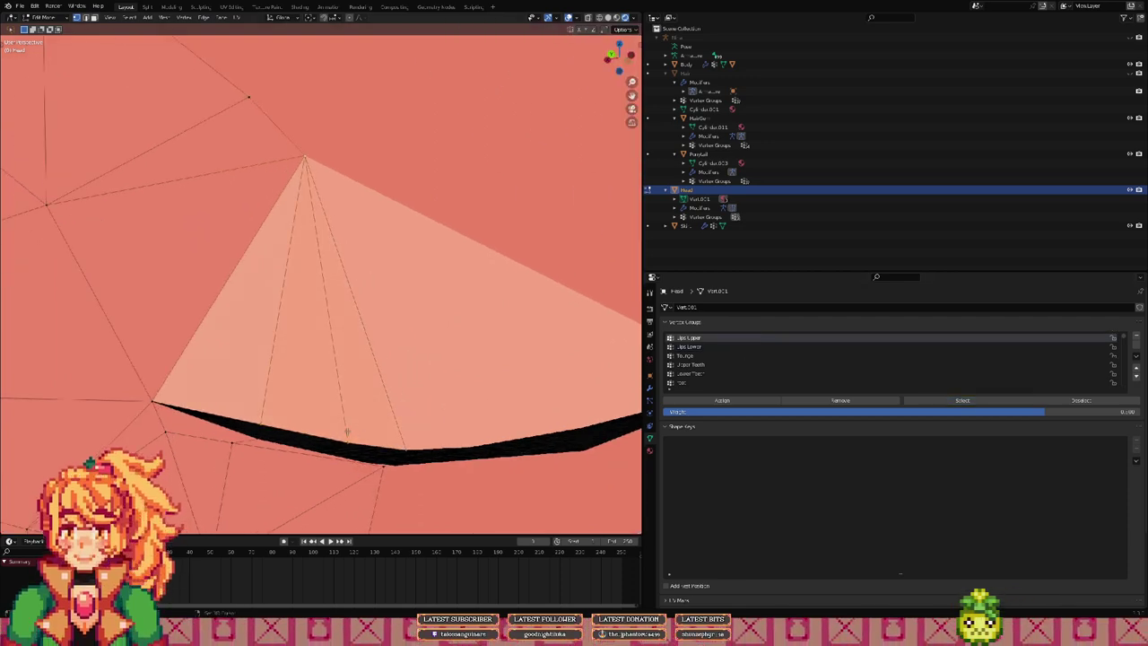
# Step: Merge two pairs of neighbouring vertices along the inner edge of the lower lip, using At Last
pyautogui.moveTo(346, 431); pyautogui.dragTo(295, 308, button='middle')
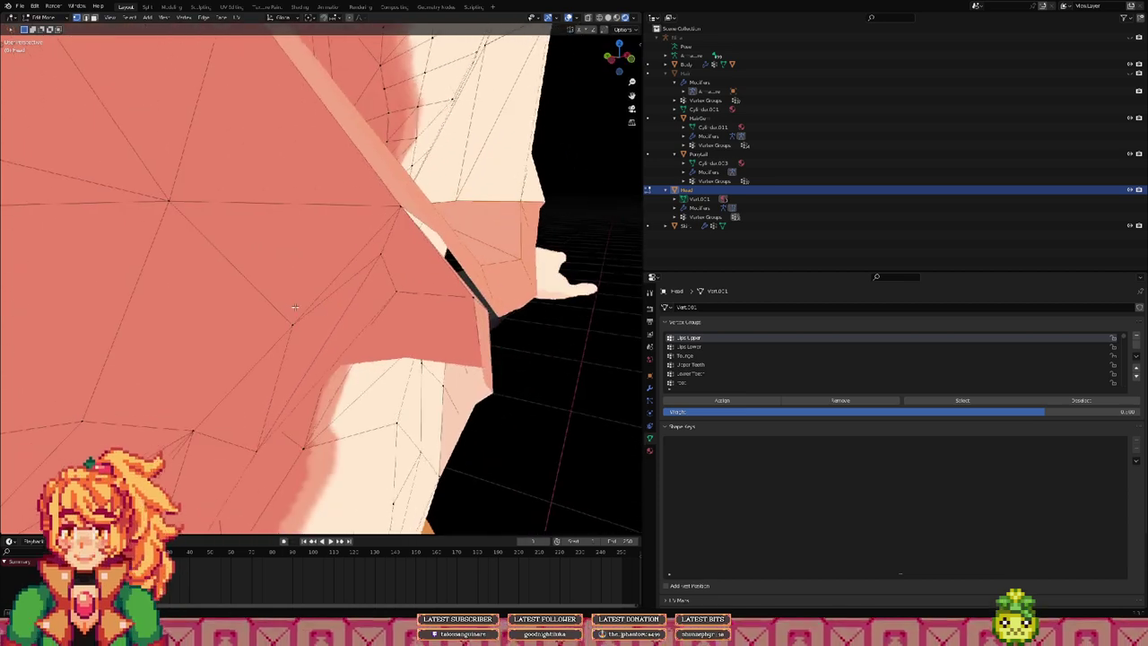
pyautogui.moveTo(312, 351); pyautogui.dragTo(441, 335, button='middle')
pyautogui.moveTo(369, 287)
pyautogui.mouseDown(button='middle')
pyautogui.moveTo(402, 275)
pyautogui.moveTo(311, 206)
pyautogui.moveTo(205, 278)
pyautogui.moveTo(318, 254)
pyautogui.moveTo(308, 308)
pyautogui.moveTo(364, 307)
pyautogui.mouseUp(button='middle')
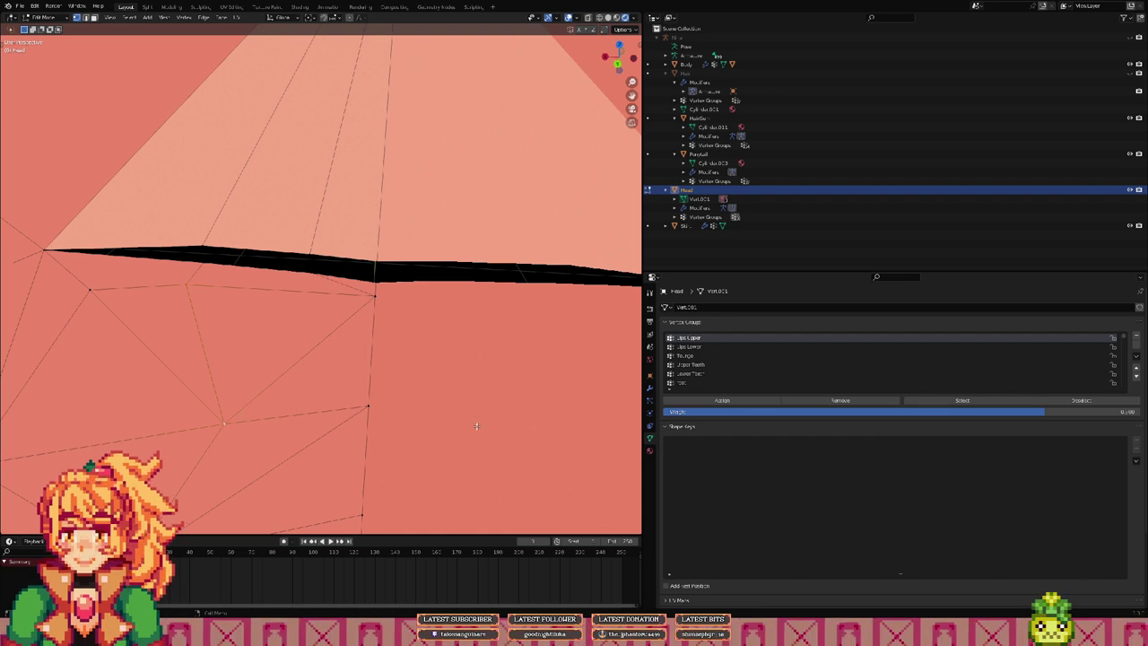
pyautogui.moveTo(427, 398); pyautogui.dragTo(268, 395, button='middle')
pyautogui.press('m')
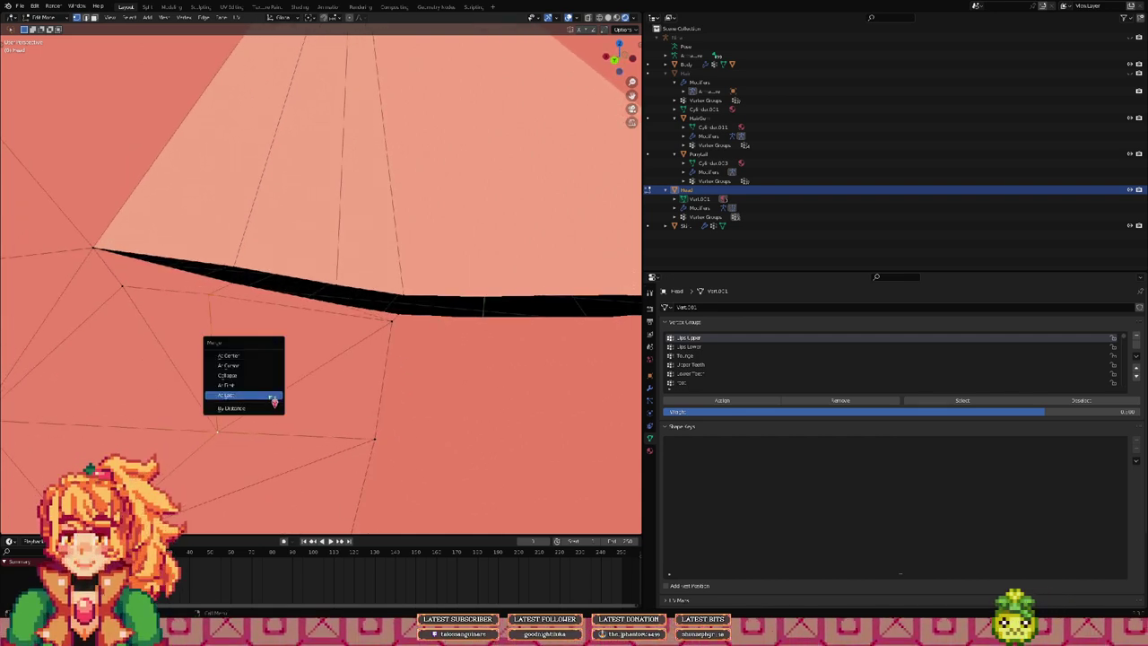
pyautogui.click(273, 397)
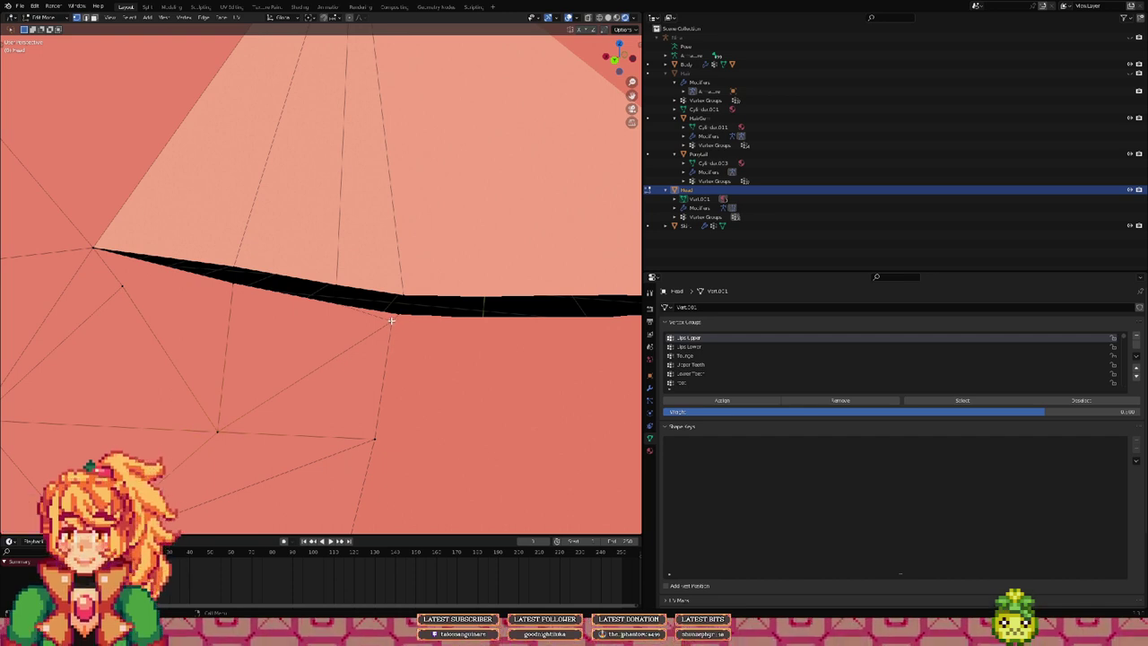
pyautogui.moveTo(392, 320); pyautogui.dragTo(407, 287, button='middle')
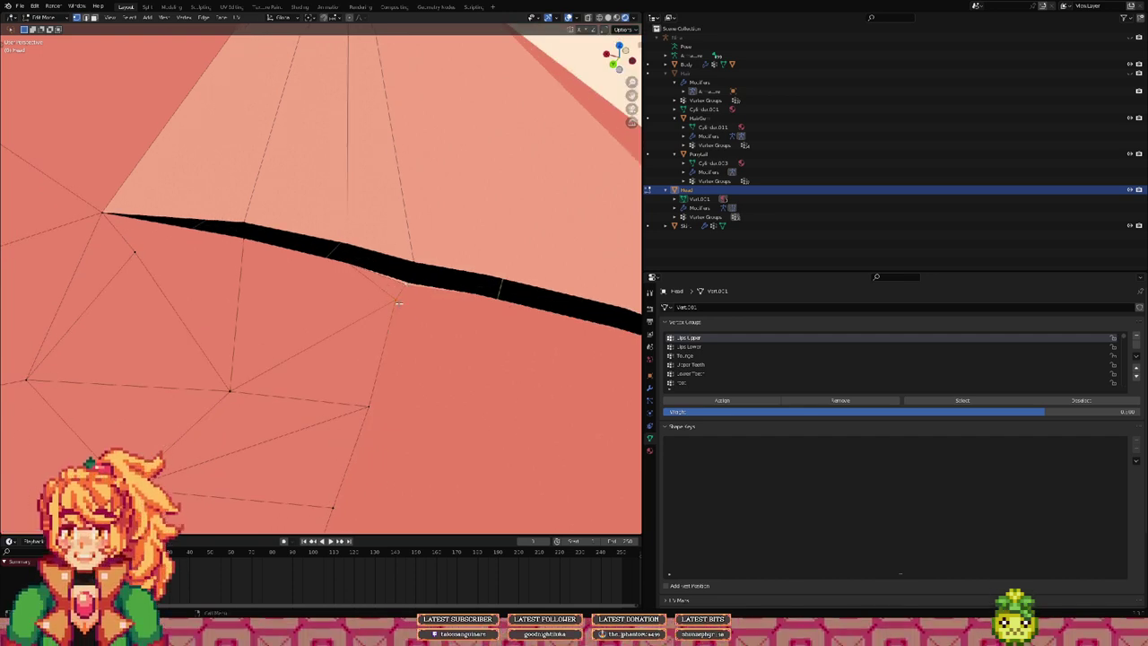
pyautogui.press('m')
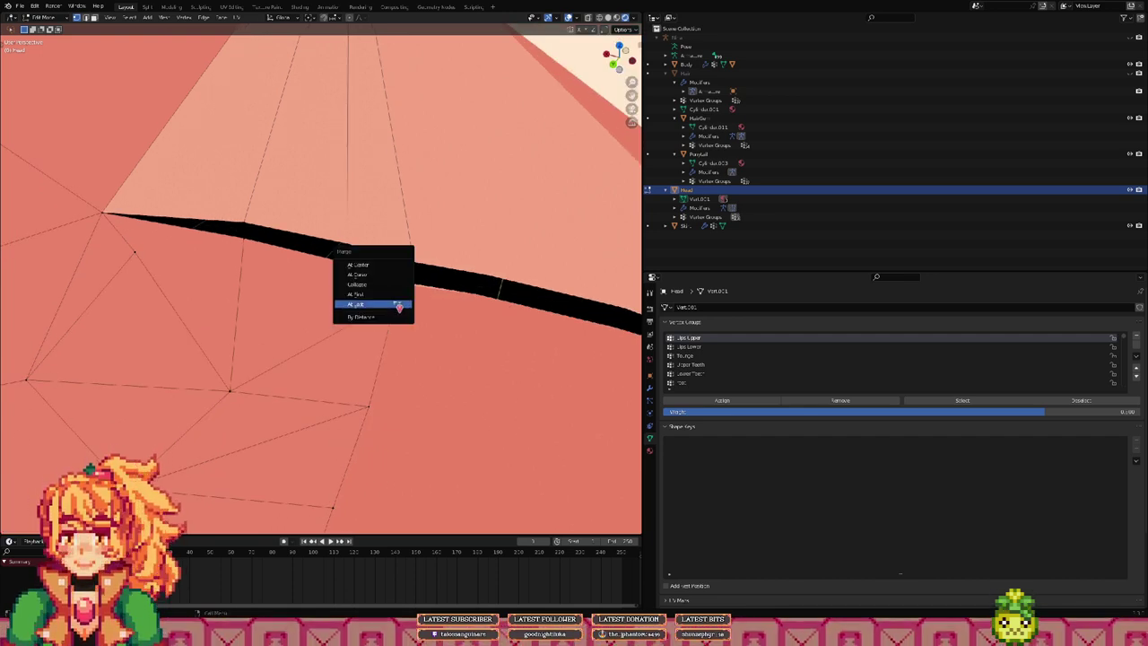
pyautogui.click(398, 305)
# Step: Inspect the lower lip from outside the mouth and move the selected lip vertex along a global axis
pyautogui.moveTo(403, 307); pyautogui.dragTo(437, 323, button='middle')
pyautogui.moveTo(394, 379); pyautogui.dragTo(262, 323, button='middle')
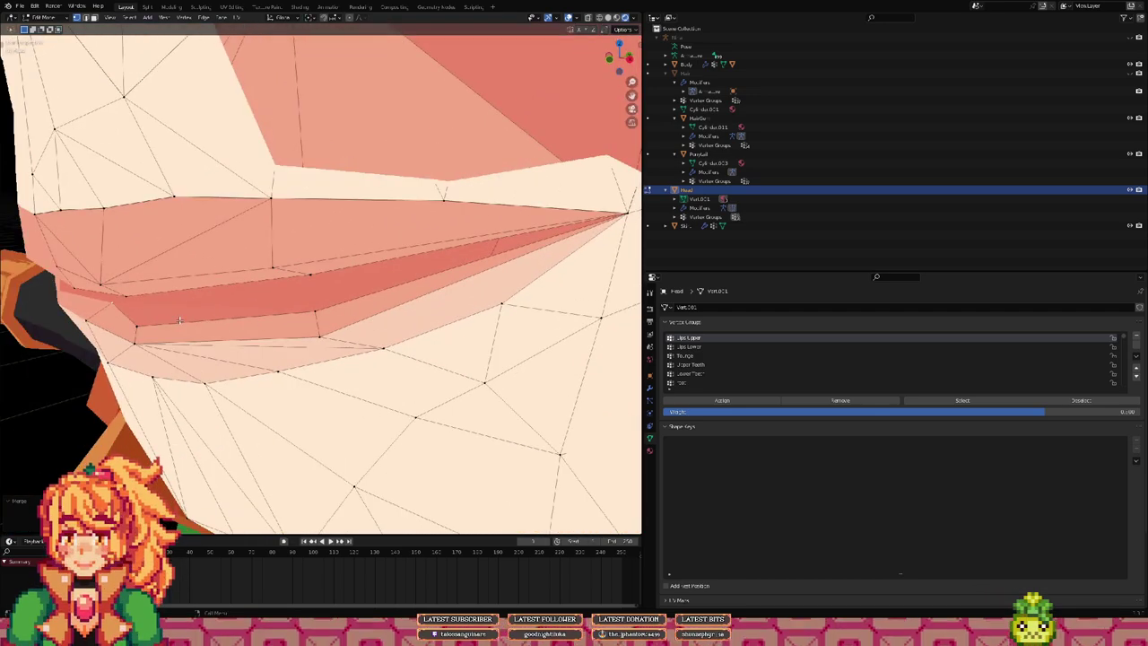
pyautogui.press('g')
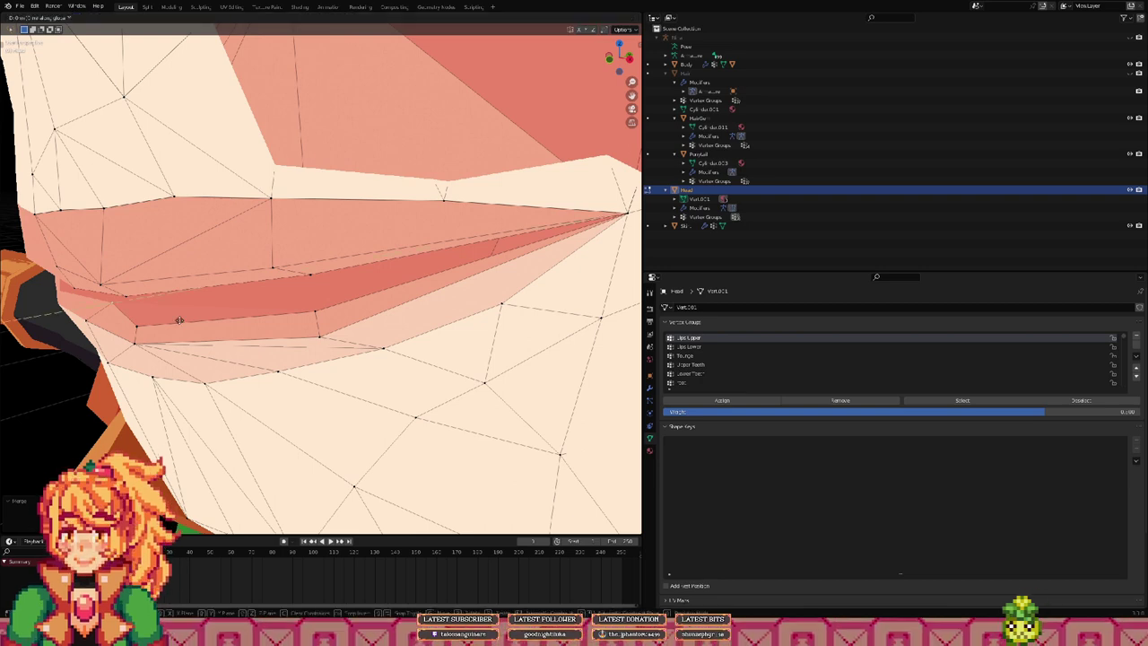
pyautogui.click(167, 324)
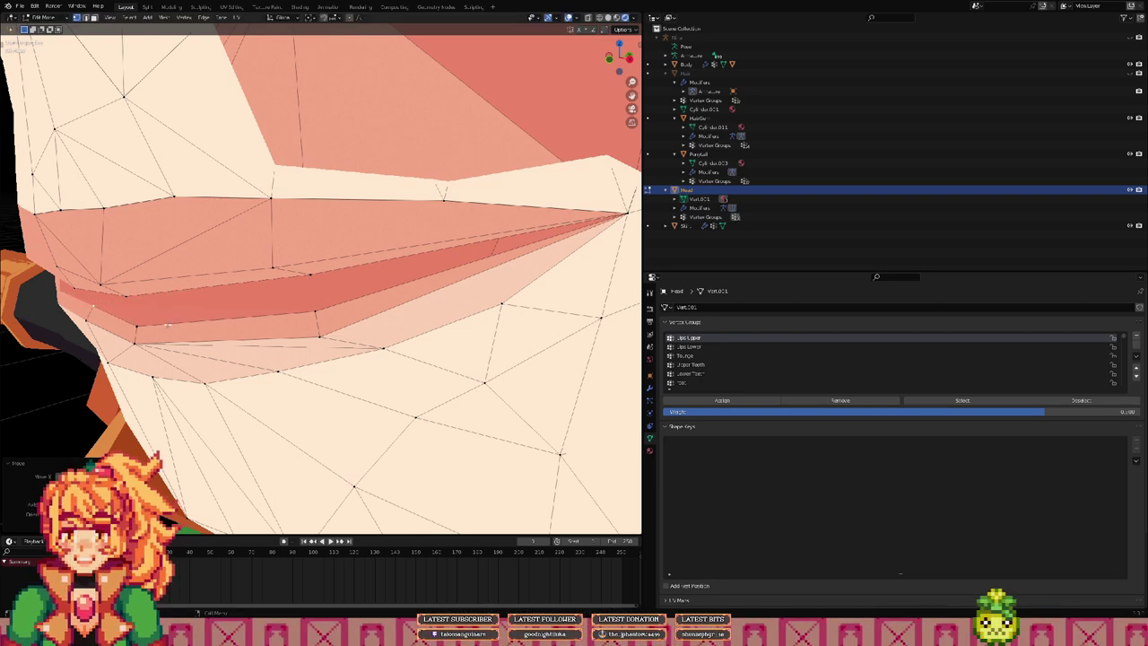
# Step: Merge the loose inner vertex below the mouth corner with the corner vertex, using At Last
pyautogui.moveTo(167, 324); pyautogui.dragTo(325, 280, button='middle')
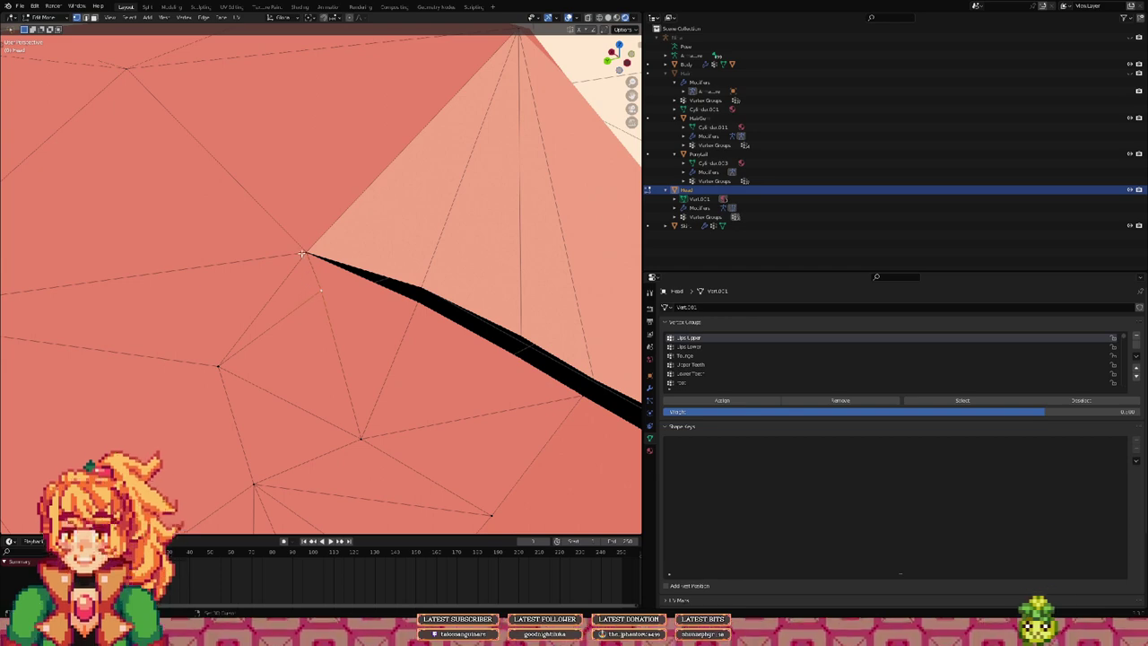
pyautogui.press('m')
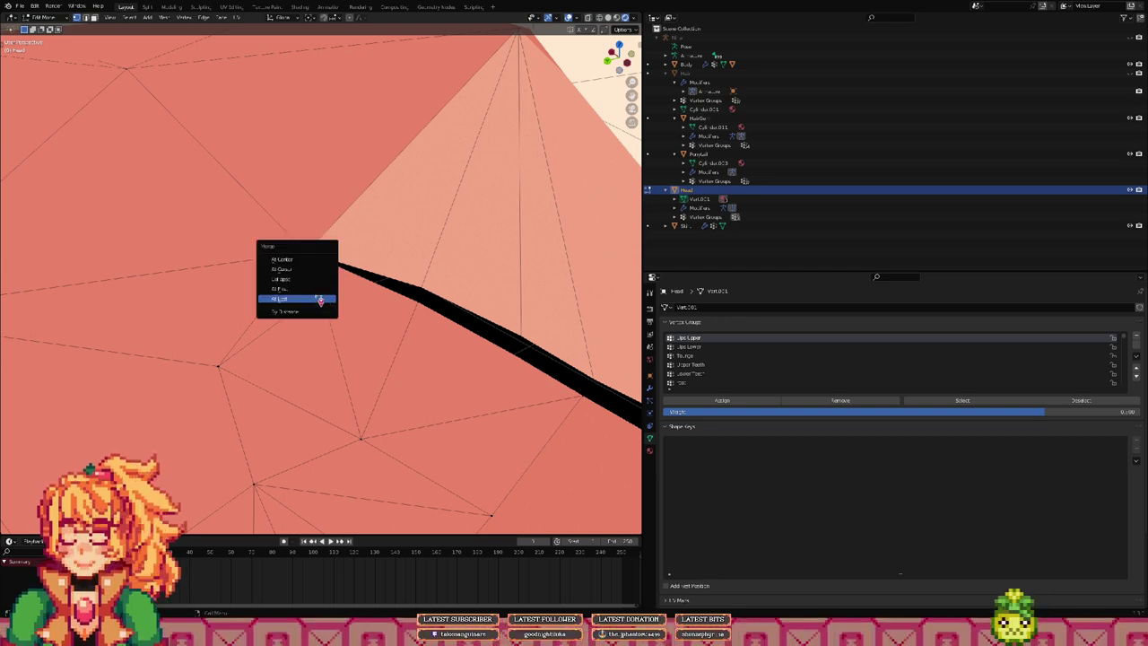
pyautogui.click(303, 299)
pyautogui.moveTo(376, 328); pyautogui.dragTo(440, 303, button='middle')
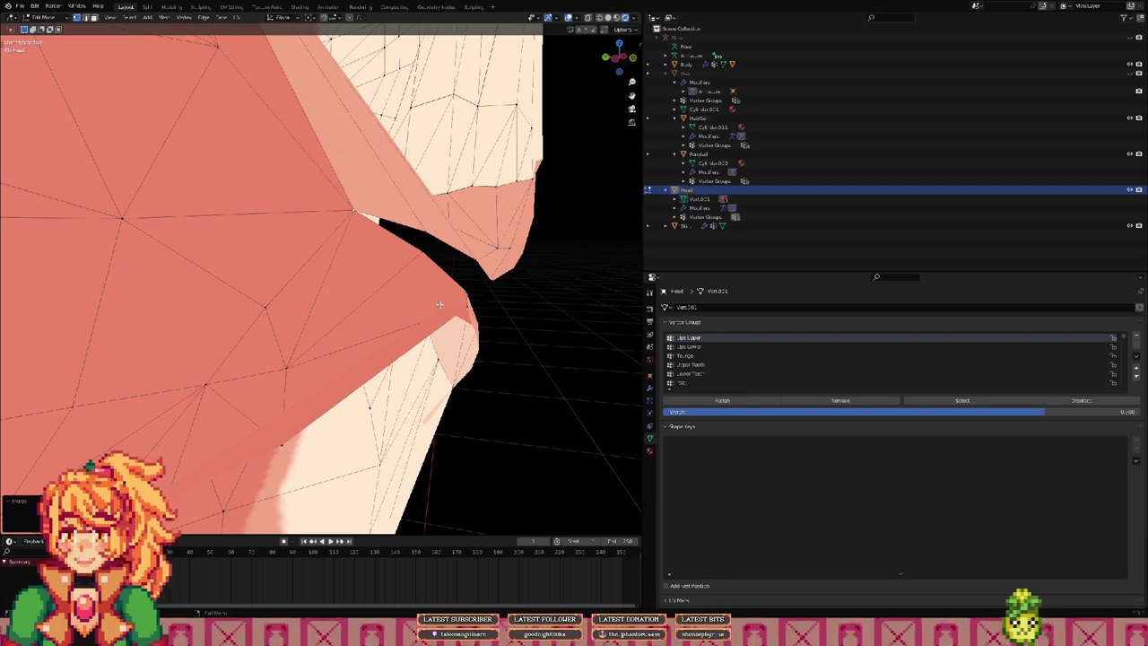
pyautogui.moveTo(440, 305); pyautogui.dragTo(338, 271, button='middle')
pyautogui.moveTo(507, 252); pyautogui.dragTo(522, 209, button='middle')
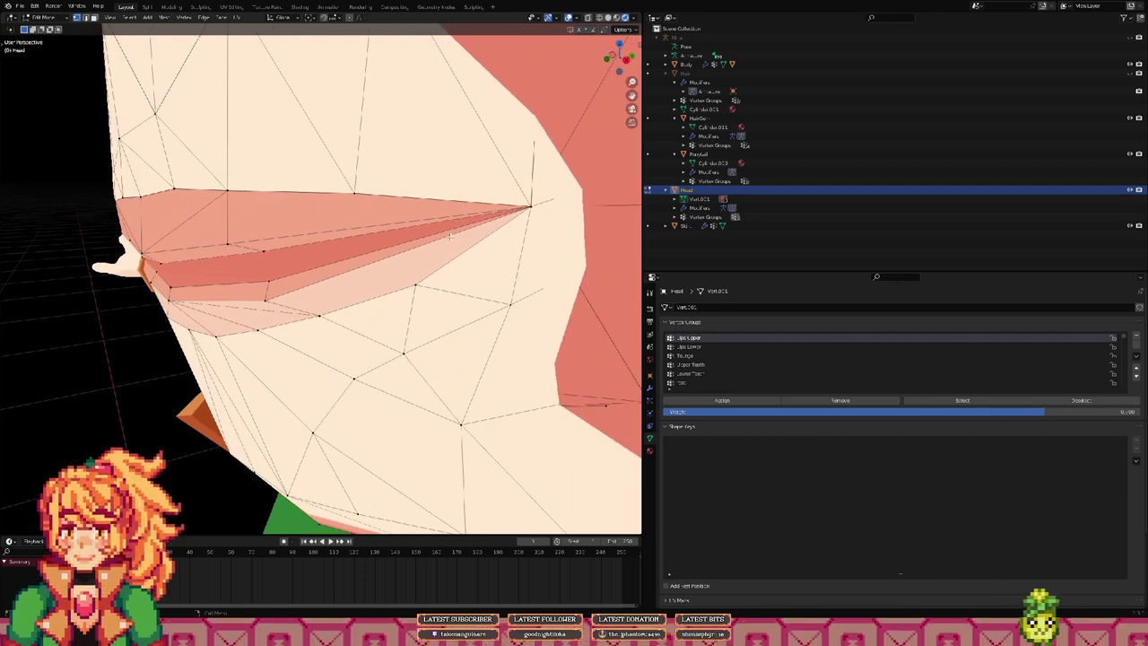
# Step: Subdivide the long upper lip edge and the long lower lip edge that run to the mouth corner
pyautogui.moveTo(450, 236); pyautogui.dragTo(459, 236, button='middle')
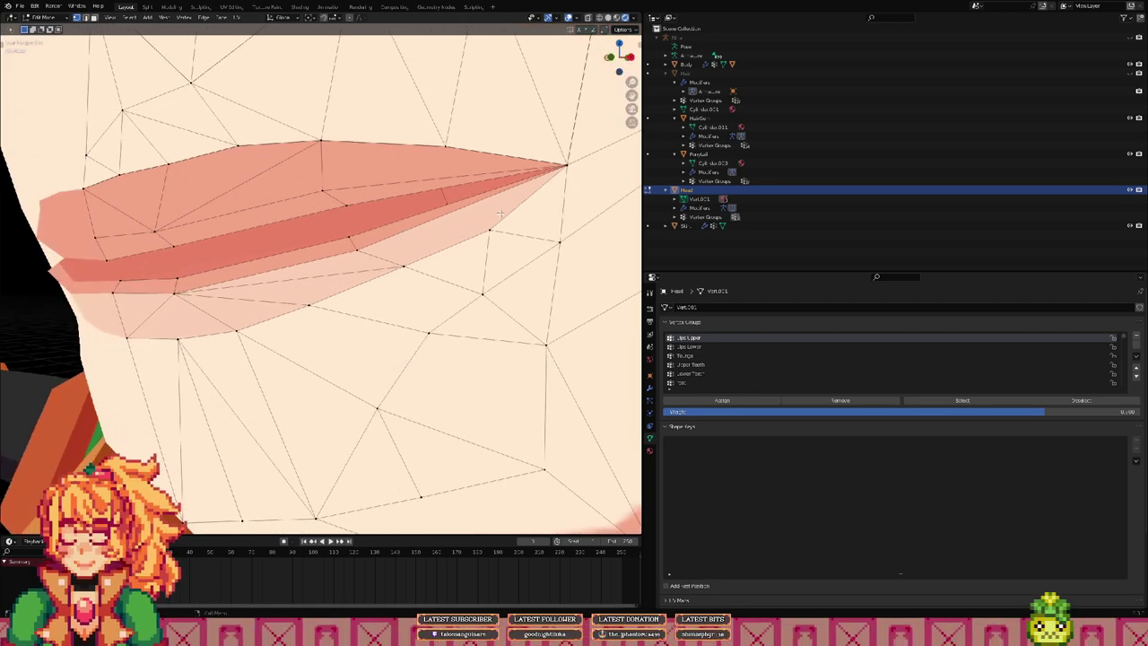
pyautogui.click(416, 167)
pyautogui.click(472, 226)
pyautogui.click(457, 172)
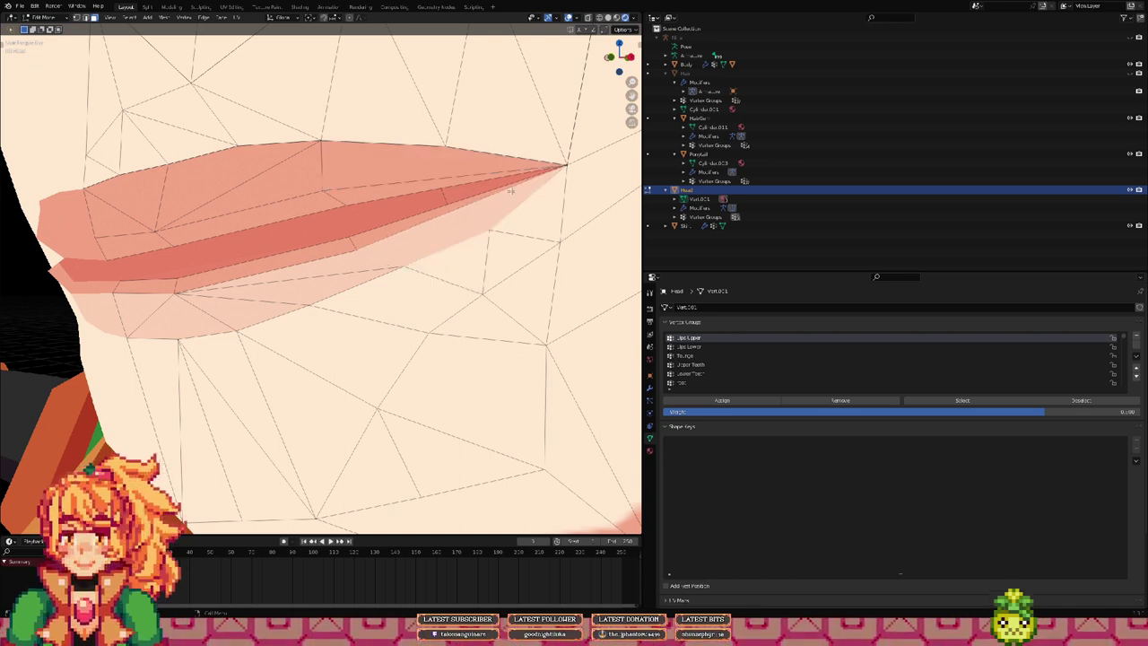
pyautogui.click(456, 153)
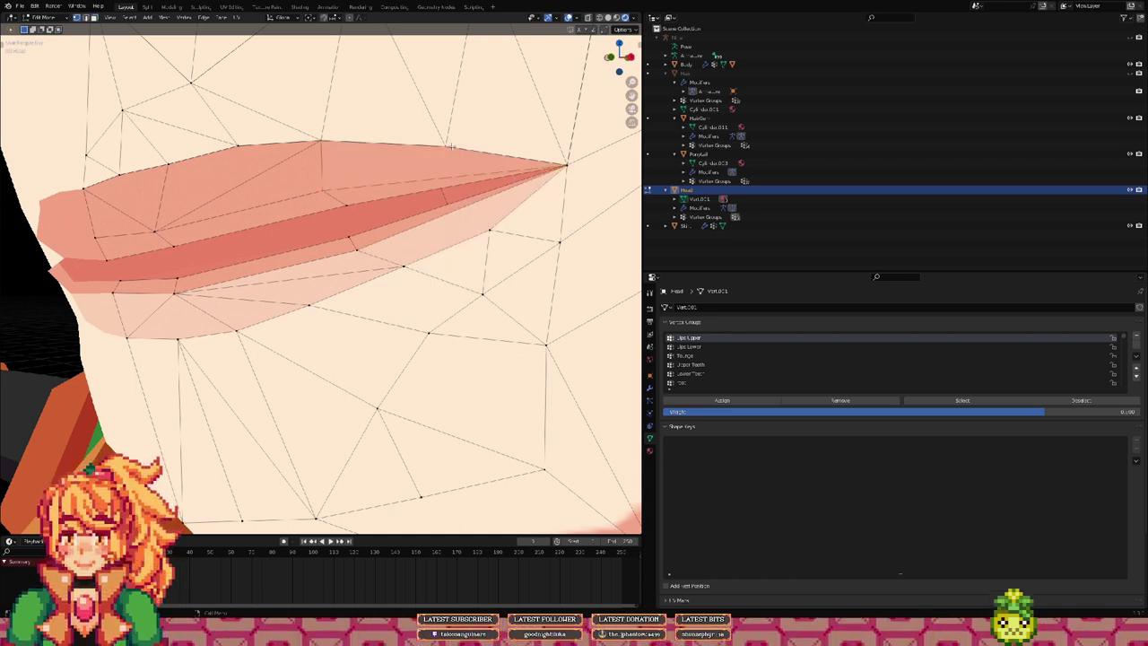
pyautogui.keyDown('shift'); pyautogui.moveTo(473, 166); pyautogui.dragTo(441, 196, button='middle'); pyautogui.keyUp('shift')
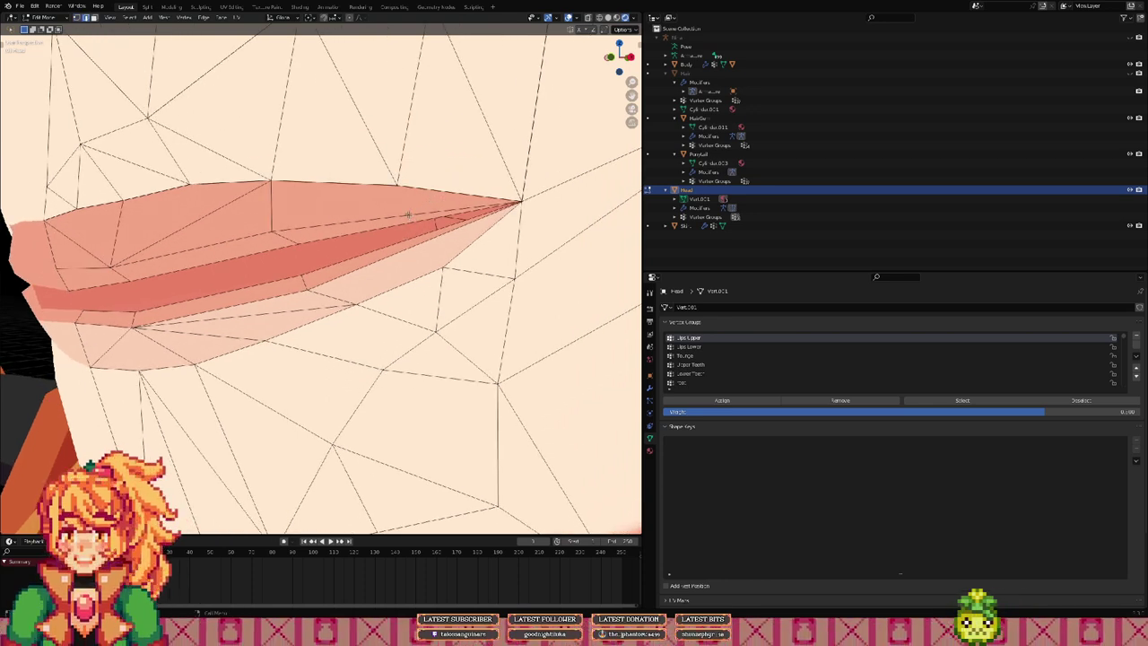
pyautogui.rightClick(509, 227)
pyautogui.click(512, 223)
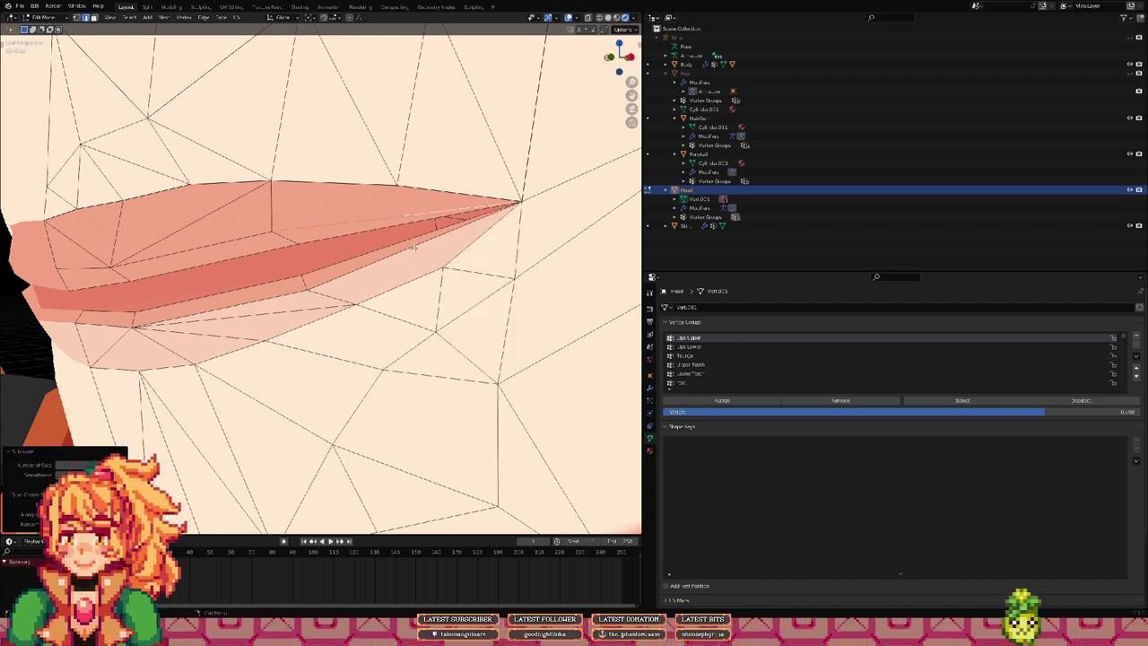
pyautogui.click(414, 248)
pyautogui.rightClick(456, 265)
pyautogui.click(479, 268)
pyautogui.moveTo(436, 246); pyautogui.dragTo(439, 244, button='middle')
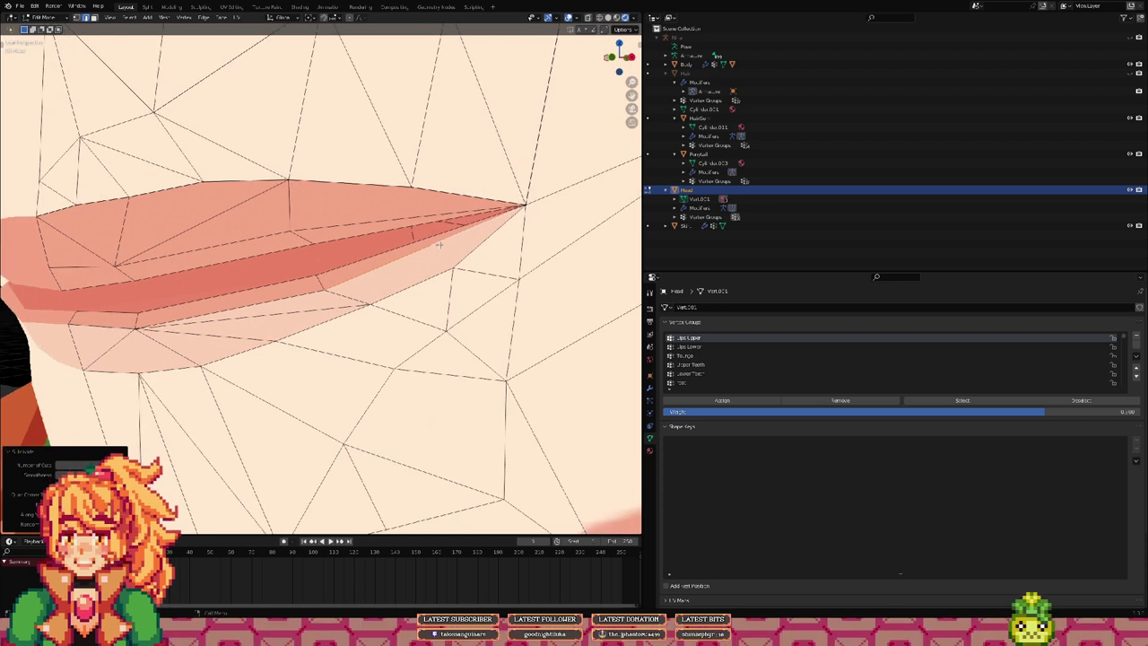
# Step: Connect the new lip midpoints to the outer lip contour and subdivide the remaining inner lip edges near the mouth corner
pyautogui.press('1')
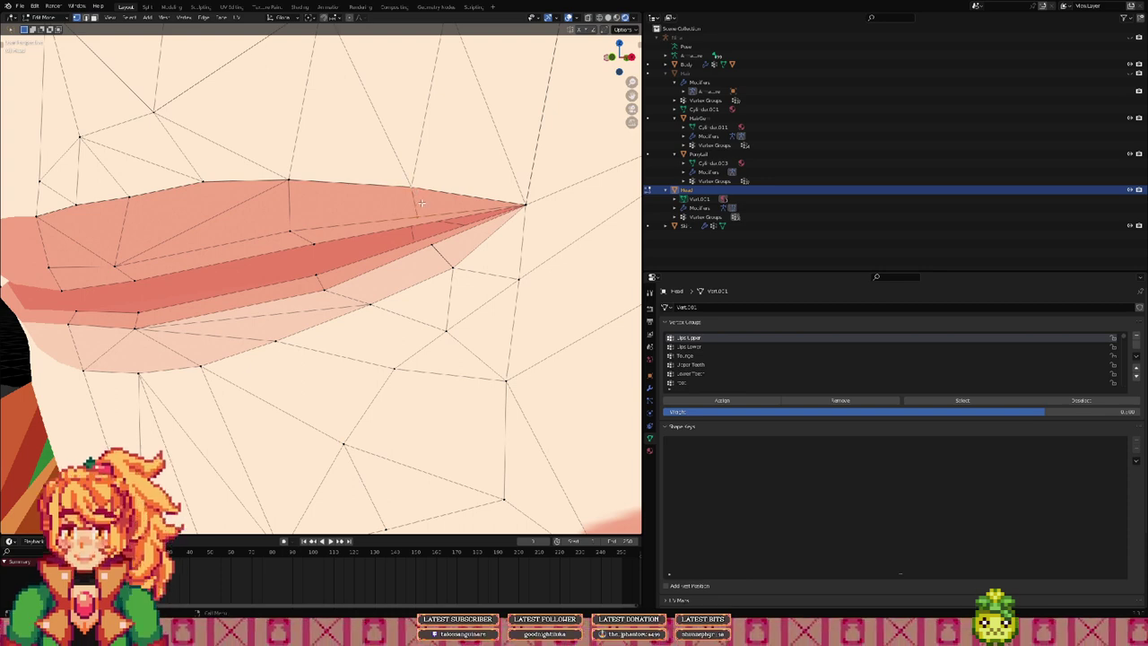
pyautogui.moveTo(420, 203); pyautogui.dragTo(424, 187, button='middle')
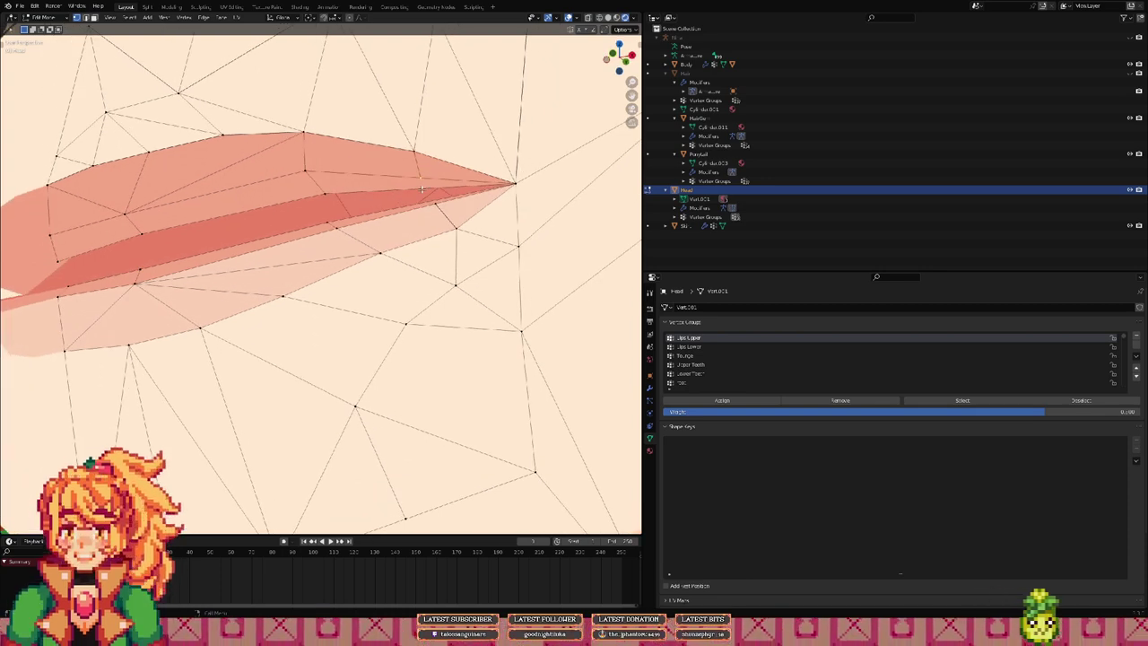
pyautogui.press('2')
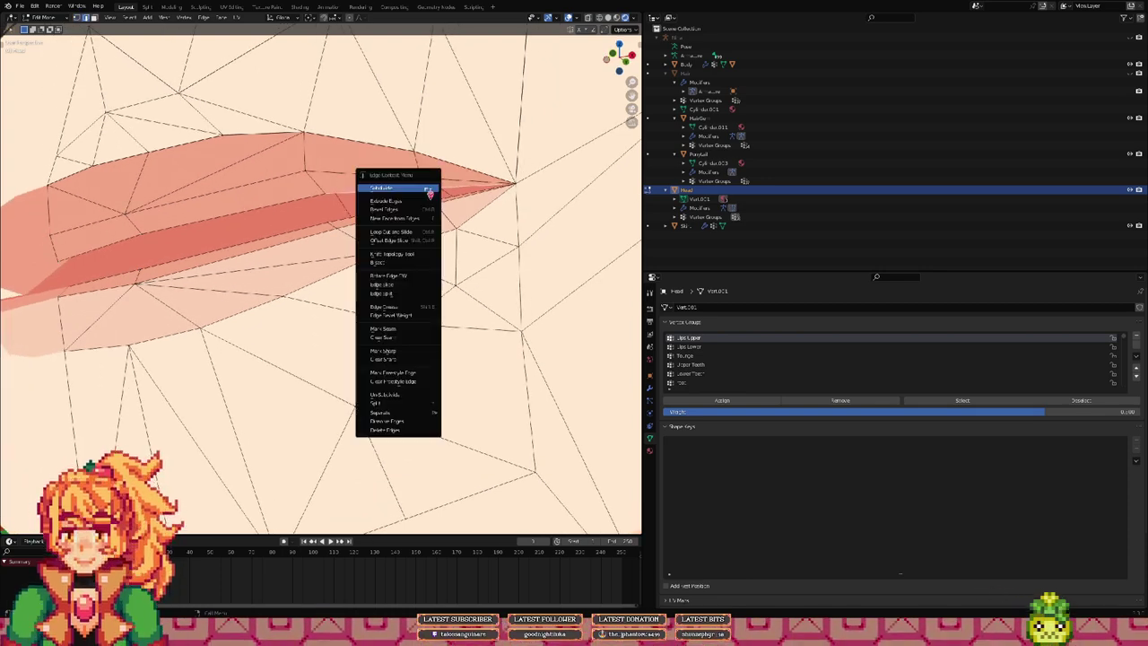
pyautogui.rightClick(428, 190)
pyautogui.click(428, 191)
pyautogui.moveTo(428, 198)
pyautogui.mouseDown(button='middle')
pyautogui.moveTo(456, 252)
pyautogui.moveTo(422, 192)
pyautogui.mouseUp(button='middle')
pyautogui.click(447, 244)
pyautogui.rightClick(446, 242)
pyautogui.click(447, 244)
pyautogui.press('1')
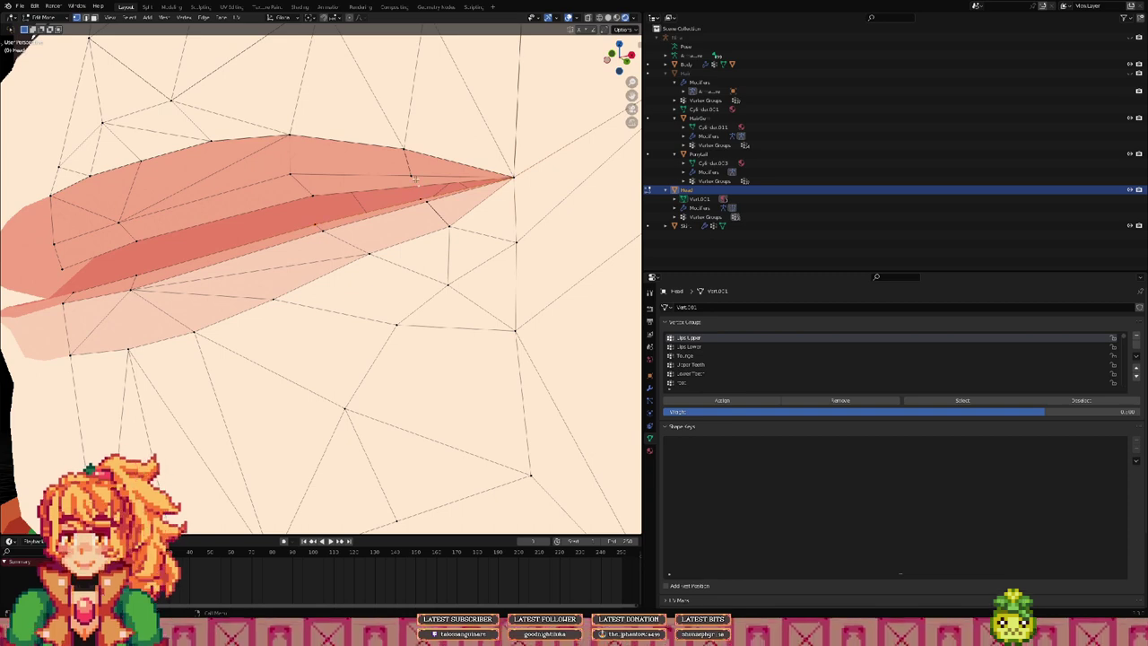
pyautogui.hotkey('shift', 'v')
pyautogui.click(422, 183)
pyautogui.hotkey('ctrl', 'z')
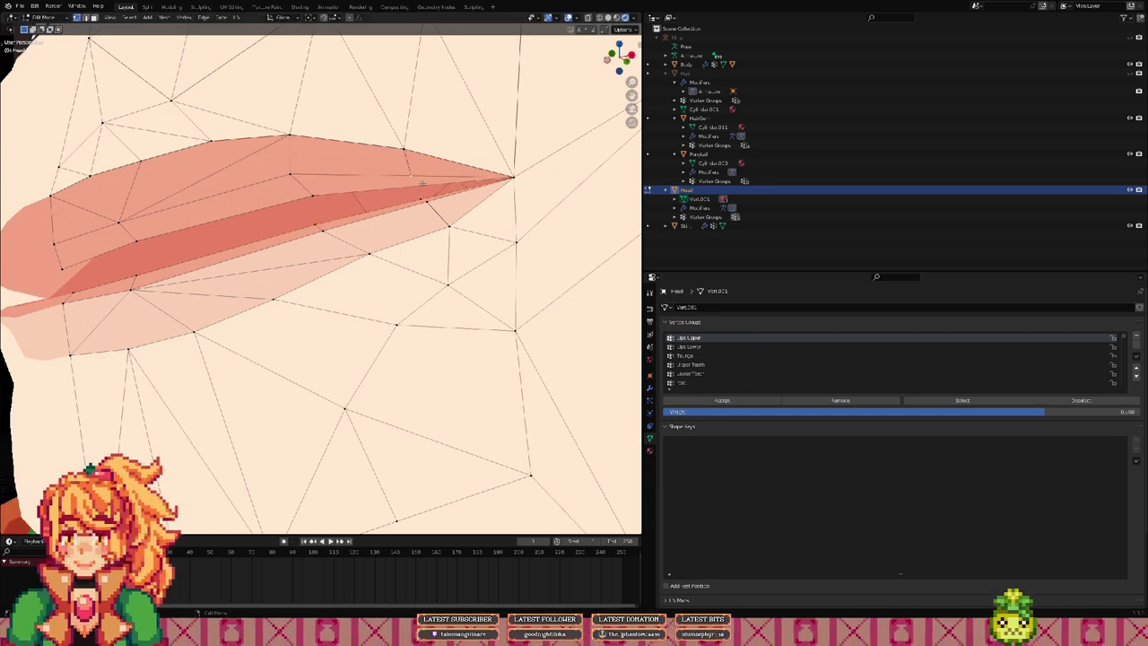
# Step: Connect the new lip edge vertices near the mouth corner to the adjacent inner mouth vertices above and below the gap
pyautogui.moveTo(421, 186); pyautogui.dragTo(307, 223, button='middle')
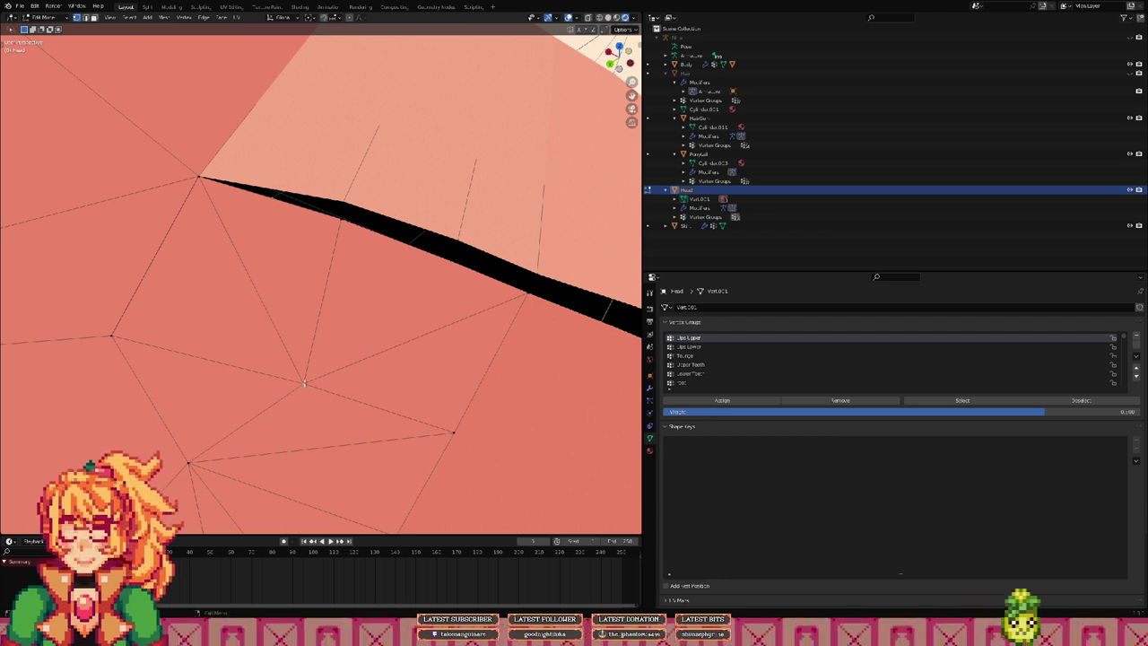
pyautogui.moveTo(336, 284); pyautogui.dragTo(313, 243, button='middle')
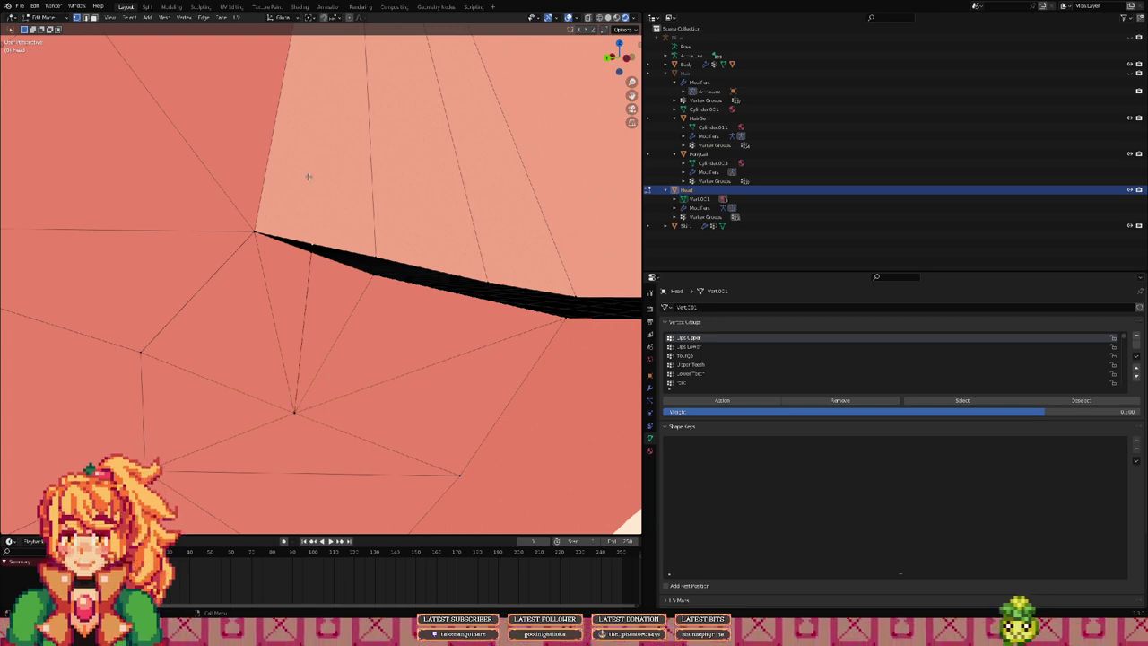
pyautogui.moveTo(309, 176); pyautogui.dragTo(415, 146, button='middle')
pyautogui.keyDown('shift'); pyautogui.click(429, 66); pyautogui.keyUp('shift')
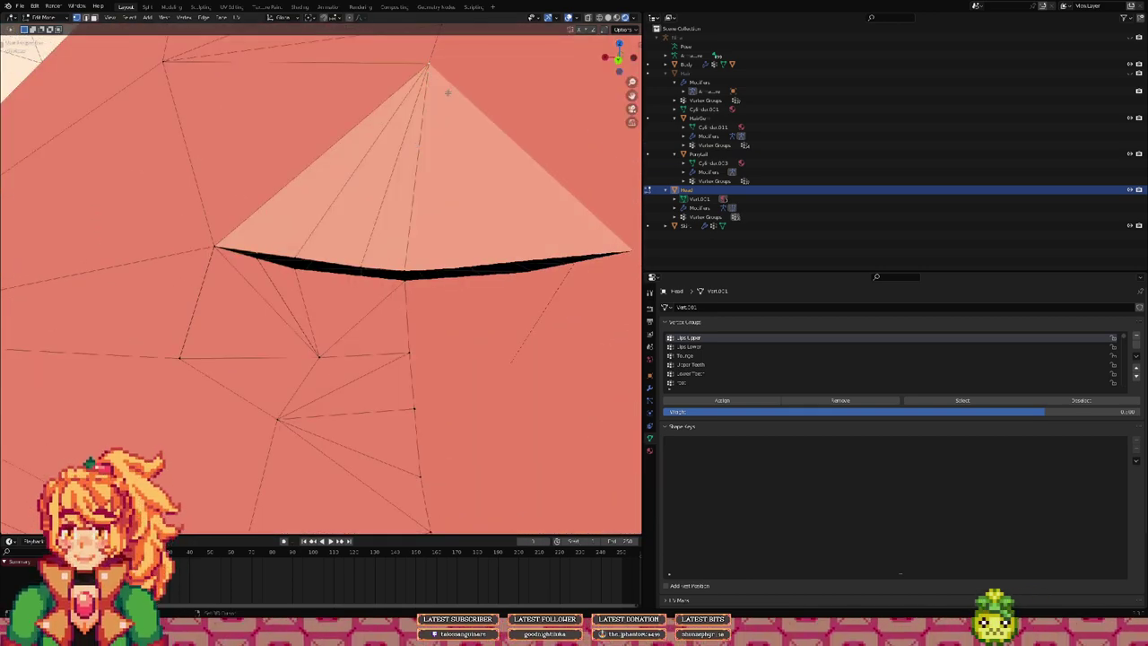
pyautogui.press('j')
# Step: Delete the inner mouth faces above and below the lip gap beside the mouth corner
pyautogui.moveTo(408, 139); pyautogui.dragTo(288, 282, button='middle')
pyautogui.scroll(5, 291, 231)
pyautogui.press('3')
pyautogui.click(288, 282)
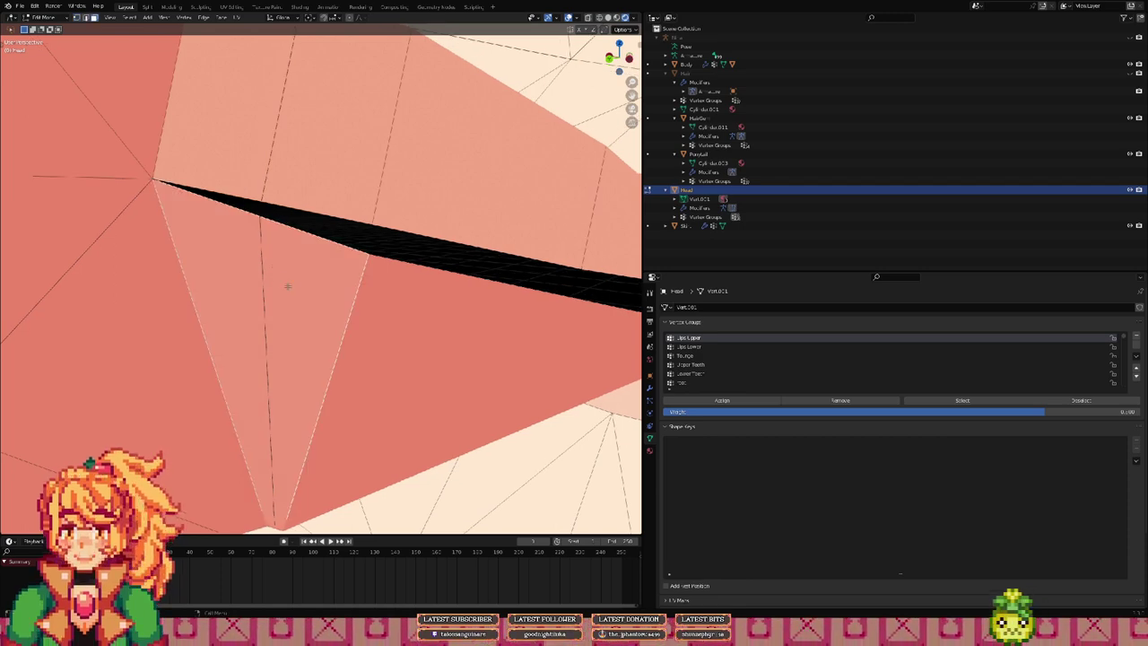
pyautogui.rightClick(287, 286)
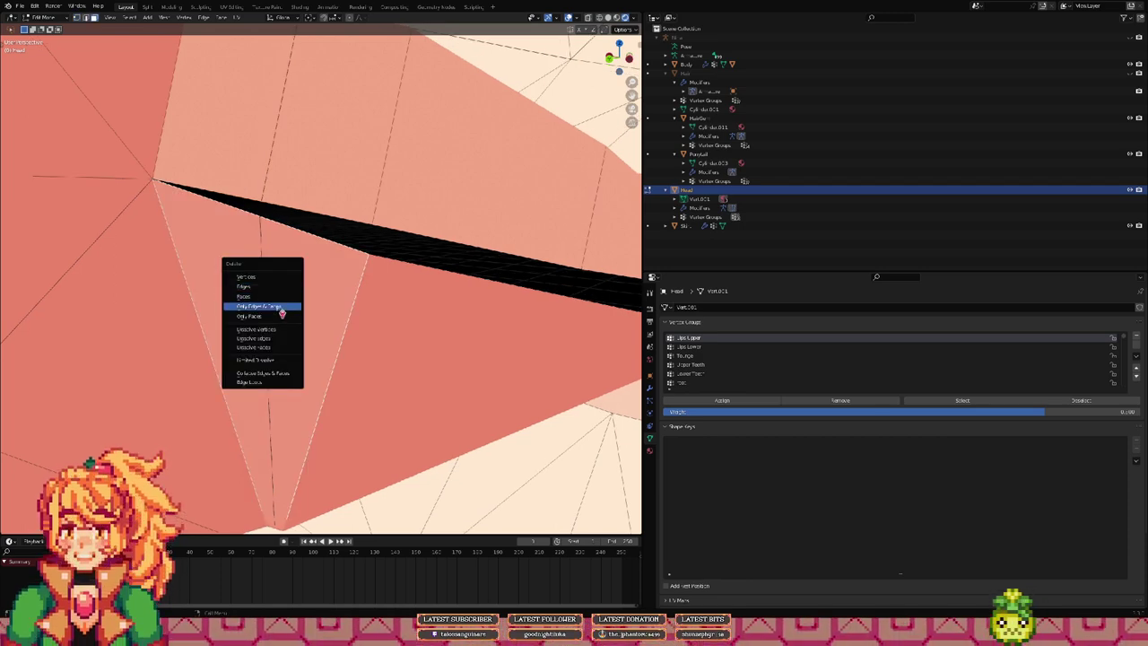
pyautogui.click(285, 310)
pyautogui.moveTo(277, 323); pyautogui.dragTo(415, 174, button='middle')
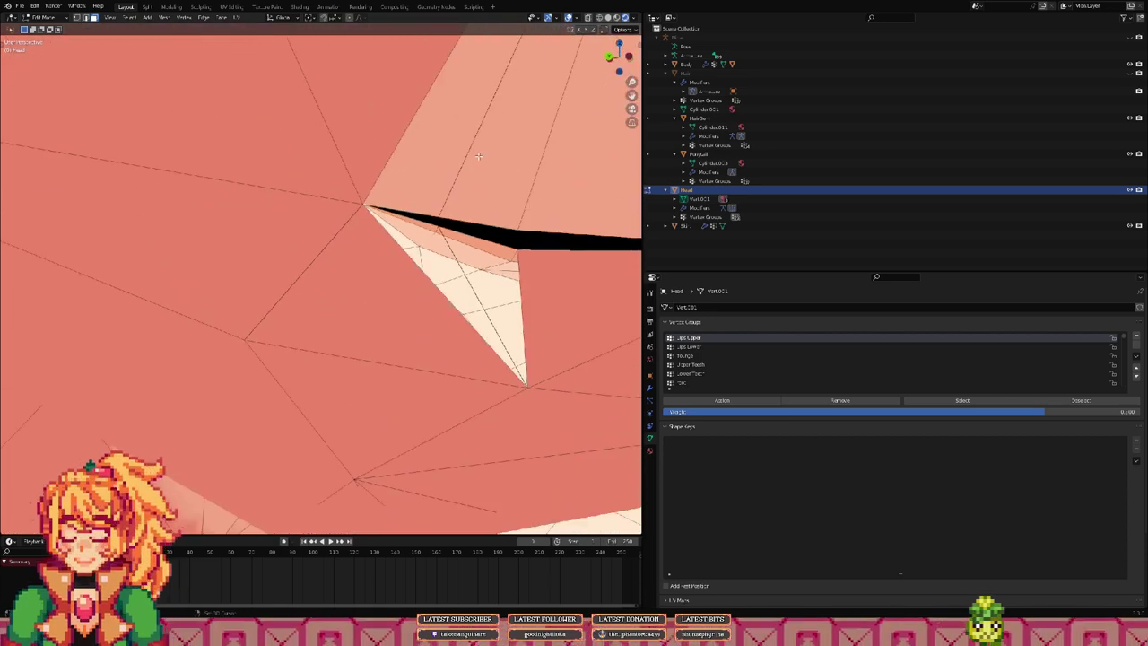
pyautogui.rightClick(415, 174)
pyautogui.click(418, 176)
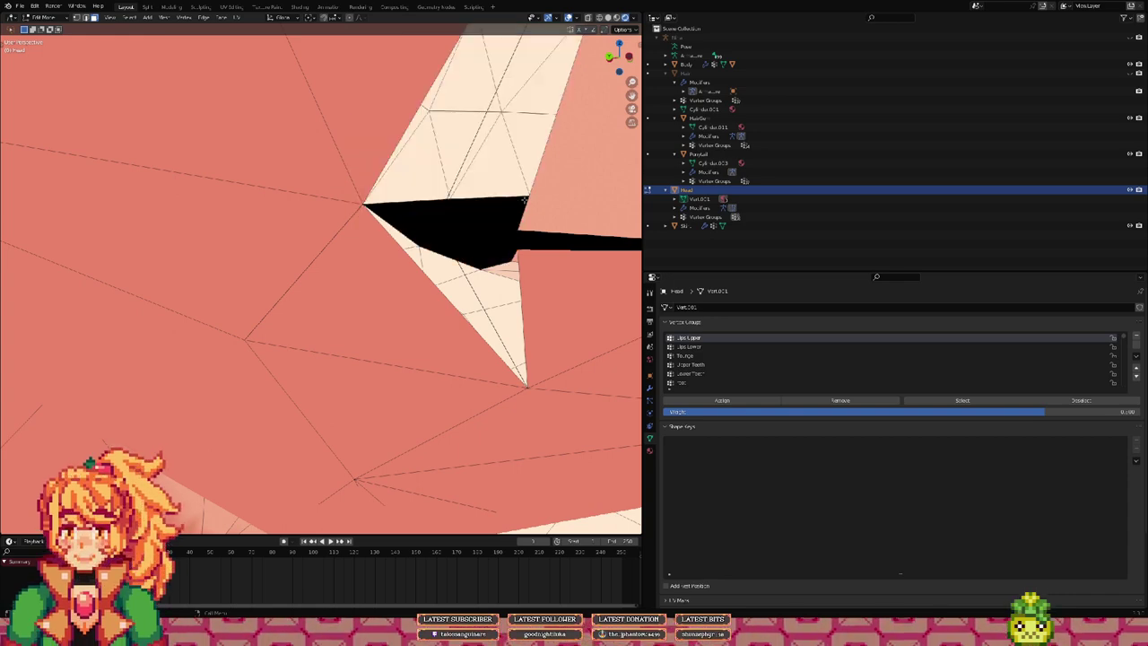
# Step: Move the back inner mouth-corner vertex along the global Y axis towards the lips
pyautogui.moveTo(525, 199); pyautogui.dragTo(291, 190, button='middle')
pyautogui.press('1')
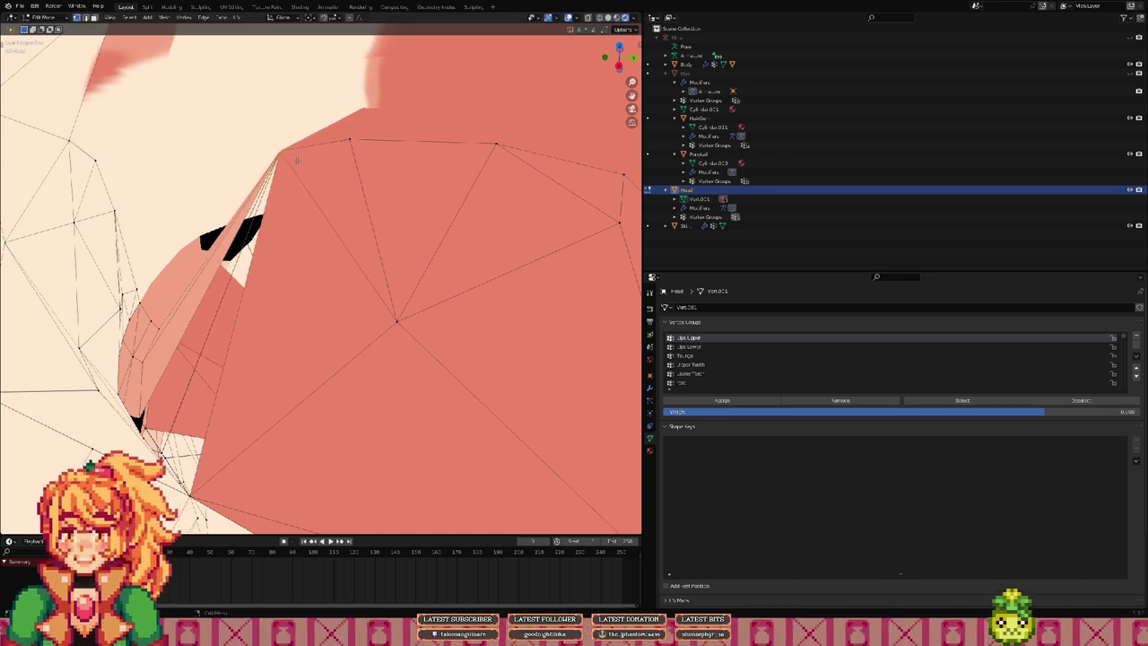
pyautogui.press('g')
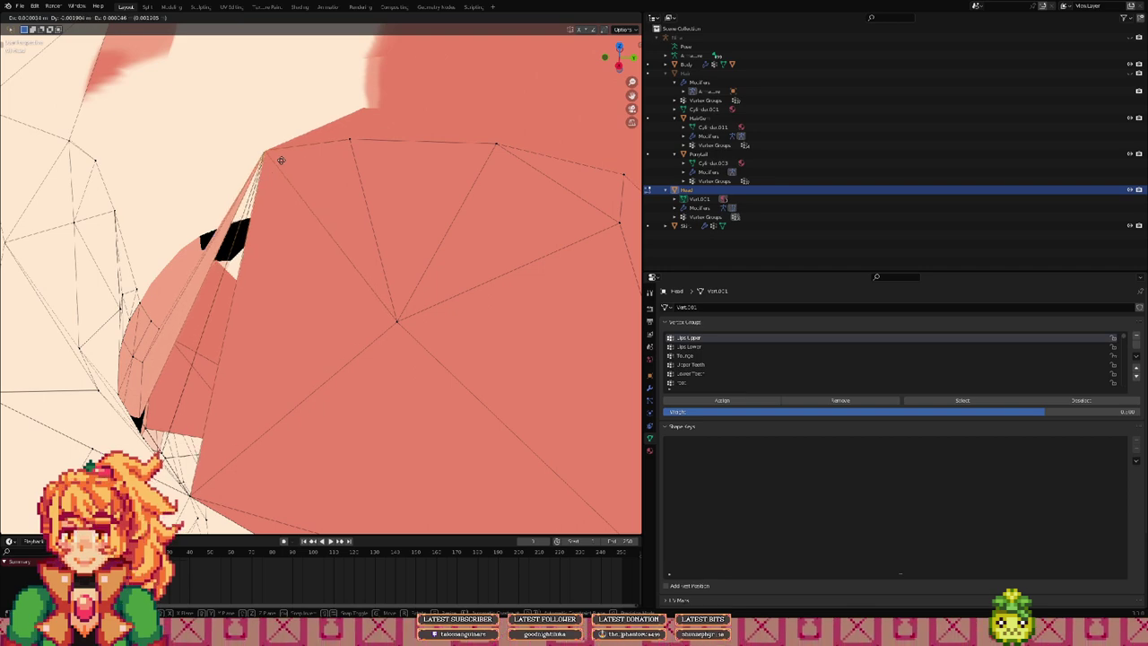
pyautogui.press('z')
pyautogui.press('y')
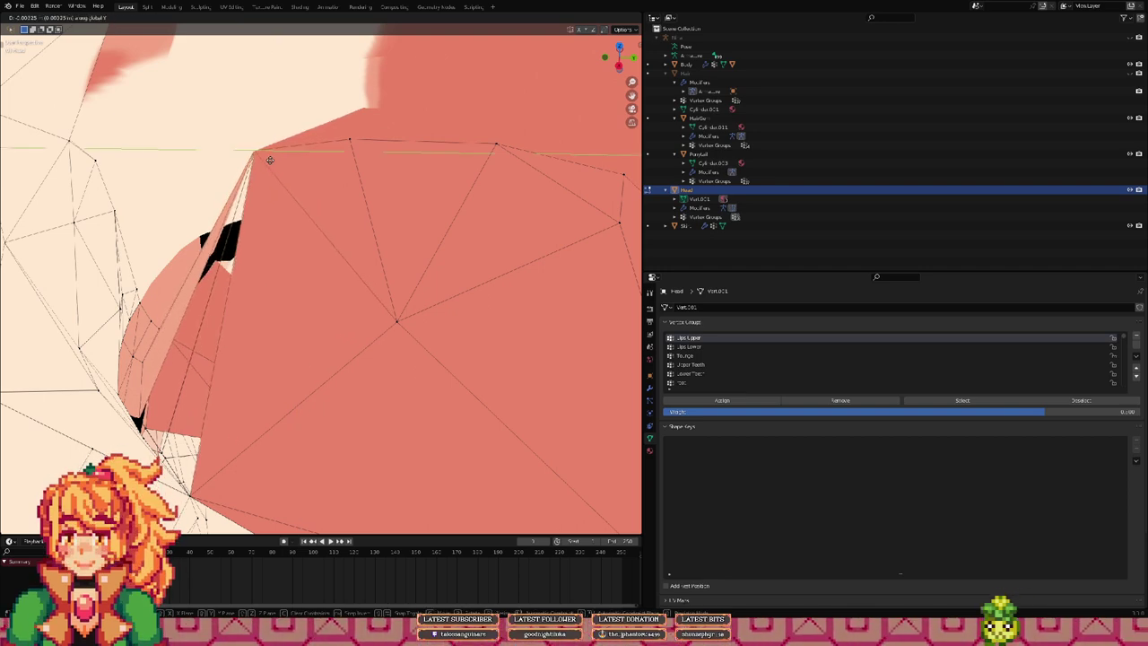
pyautogui.click(256, 160)
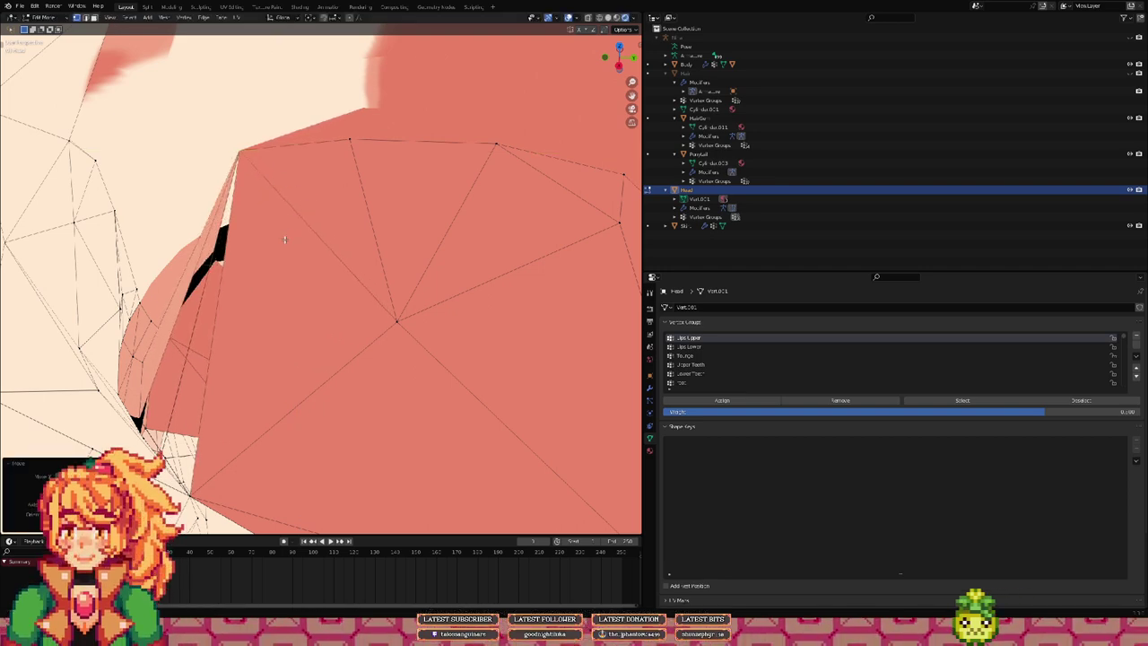
# Step: Fill the gap between the outer upper lip contour and the inner upper lip edge up to the mouth corner
pyautogui.moveTo(284, 239); pyautogui.dragTo(290, 138, button='middle')
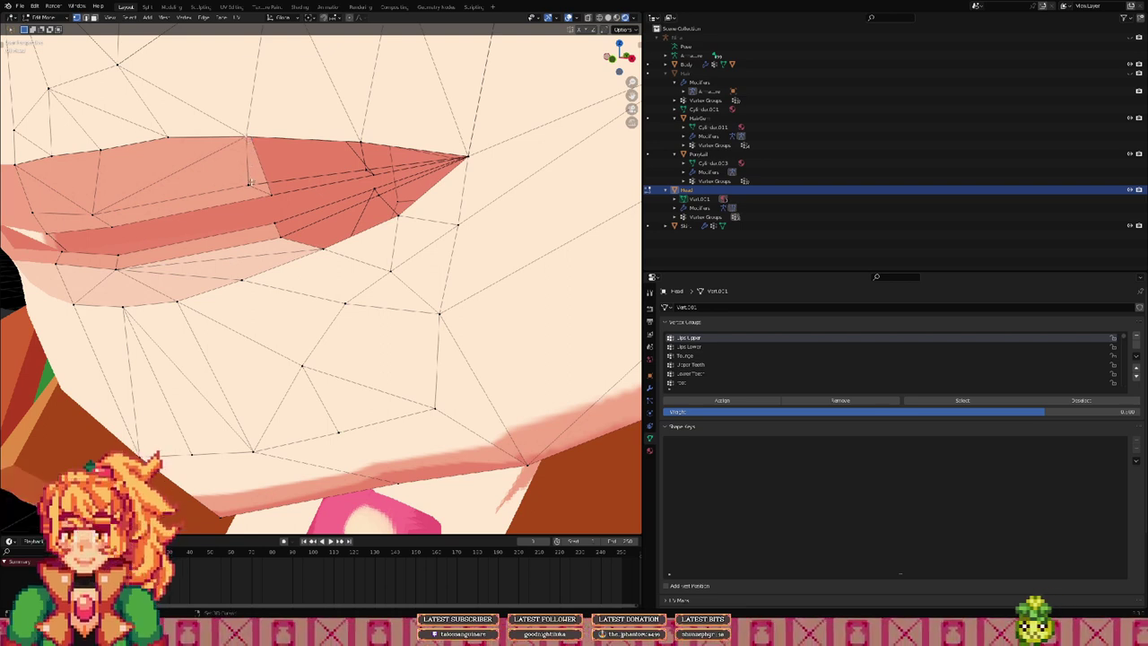
pyautogui.keyDown('shift'); pyautogui.click(365, 157); pyautogui.keyUp('shift')
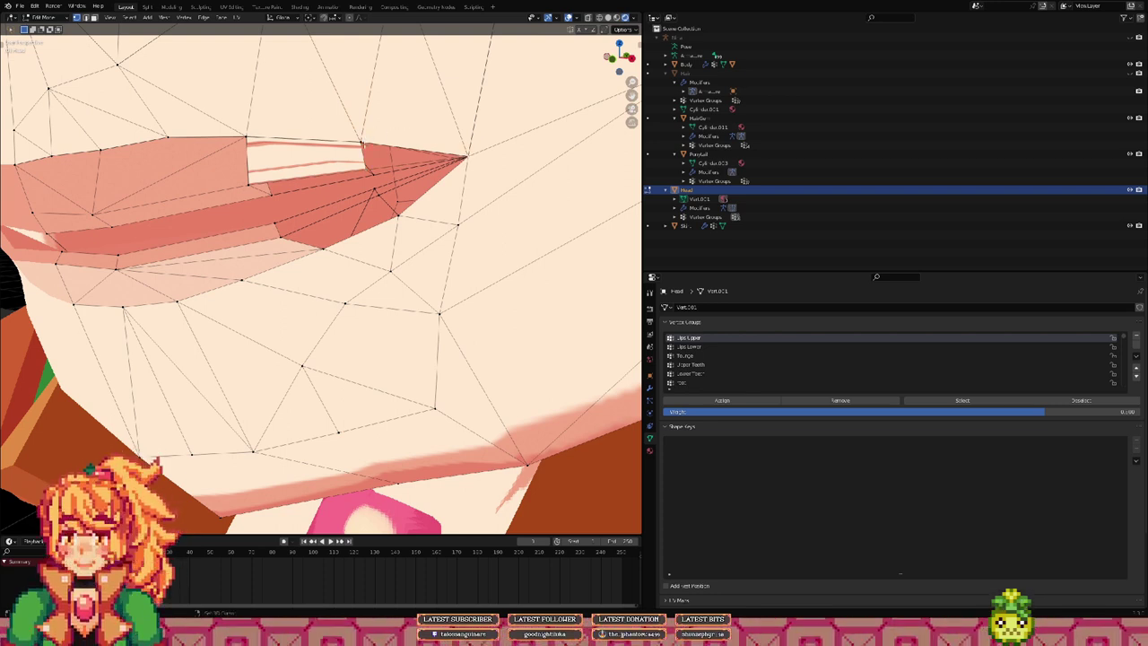
pyautogui.keyDown('shift'); pyautogui.click(363, 144); pyautogui.keyUp('shift')
pyautogui.press('f')
pyautogui.moveTo(471, 157)
pyautogui.mouseDown(button='middle')
pyautogui.moveTo(507, 127)
pyautogui.moveTo(457, 159)
pyautogui.mouseUp(button='middle')
pyautogui.scroll(2, 383, 186)
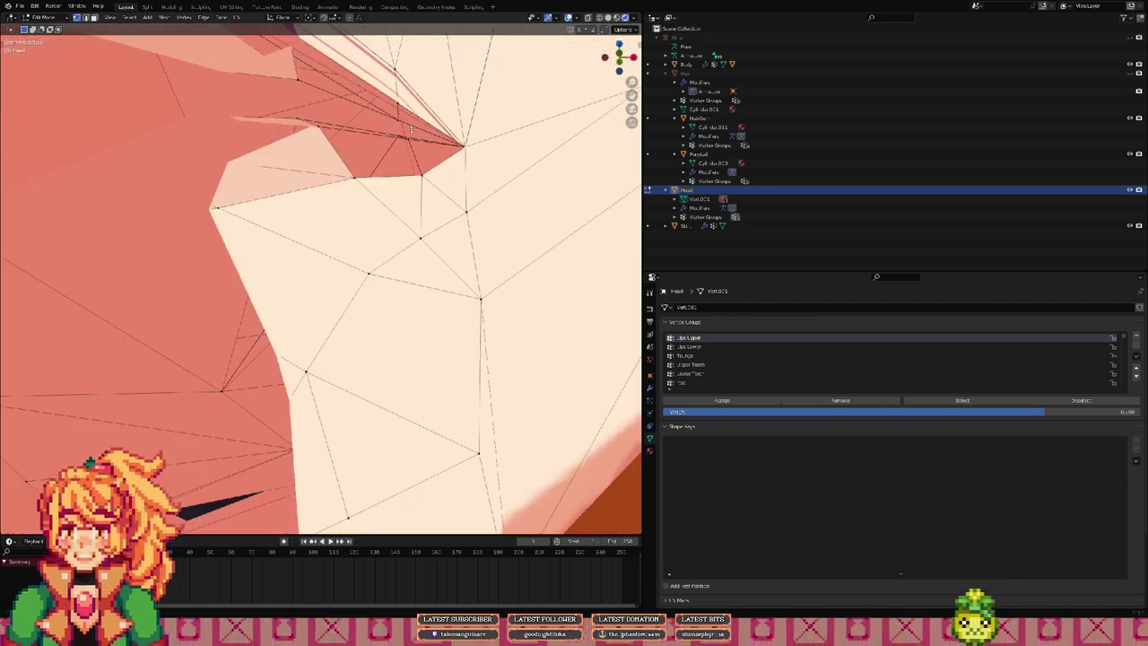
pyautogui.keyDown('shift'); pyautogui.moveTo(410, 128); pyautogui.dragTo(384, 193, button='middle'); pyautogui.keyUp('shift')
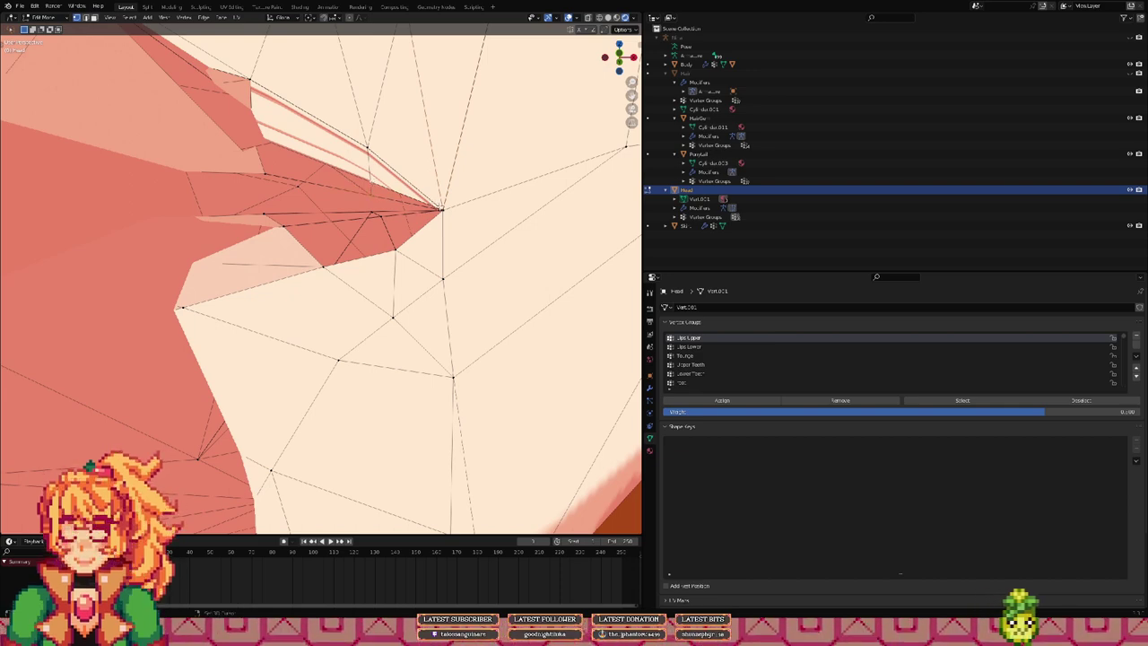
pyautogui.moveTo(432, 194); pyautogui.dragTo(410, 203, button='middle')
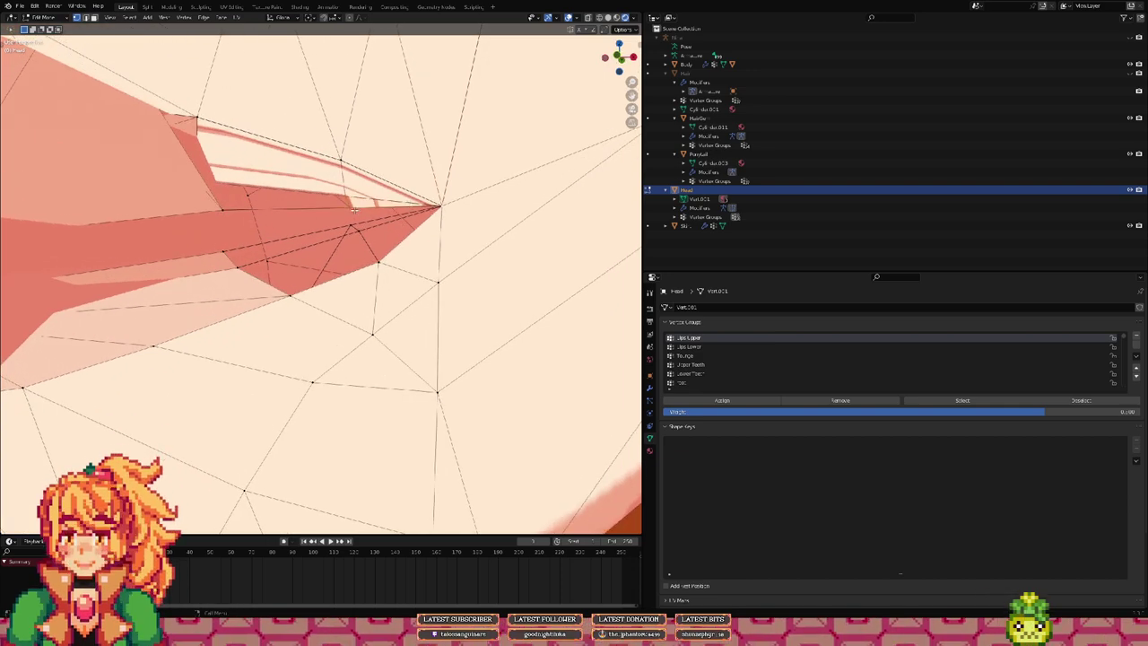
# Step: Fill the strip between the two lower lip edges and the triangle at the mouth corner
pyautogui.moveTo(257, 194); pyautogui.dragTo(166, 309, button='middle')
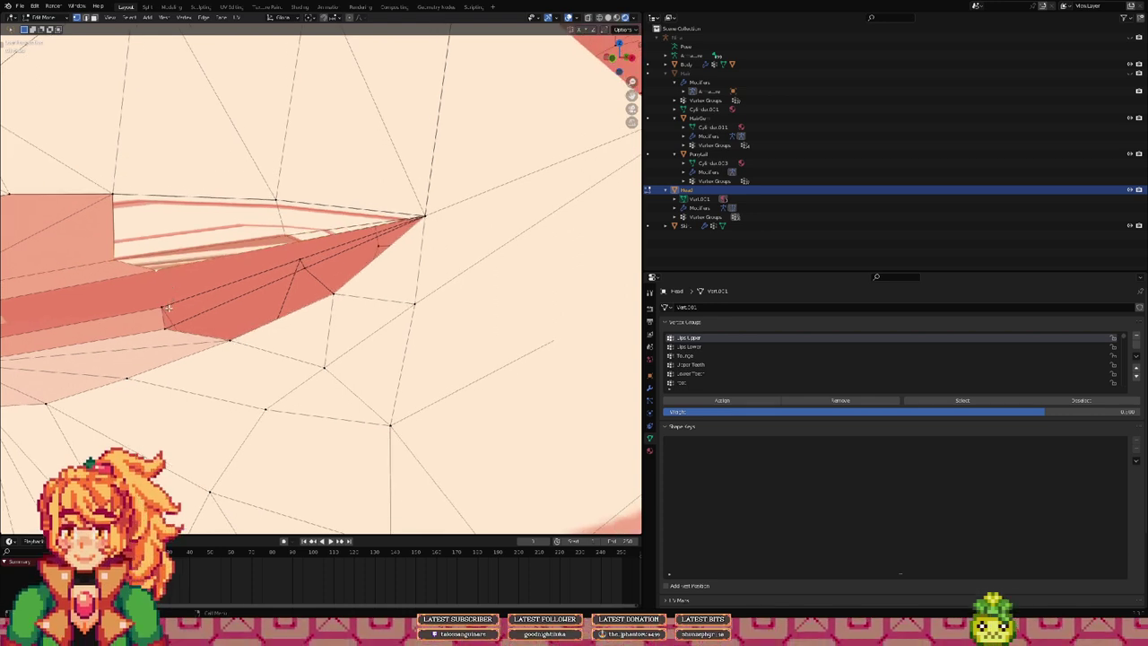
pyautogui.keyDown('shift'); pyautogui.click(307, 267); pyautogui.keyUp('shift')
pyautogui.keyDown('shift'); pyautogui.click(301, 259); pyautogui.keyUp('shift')
pyautogui.press('f')
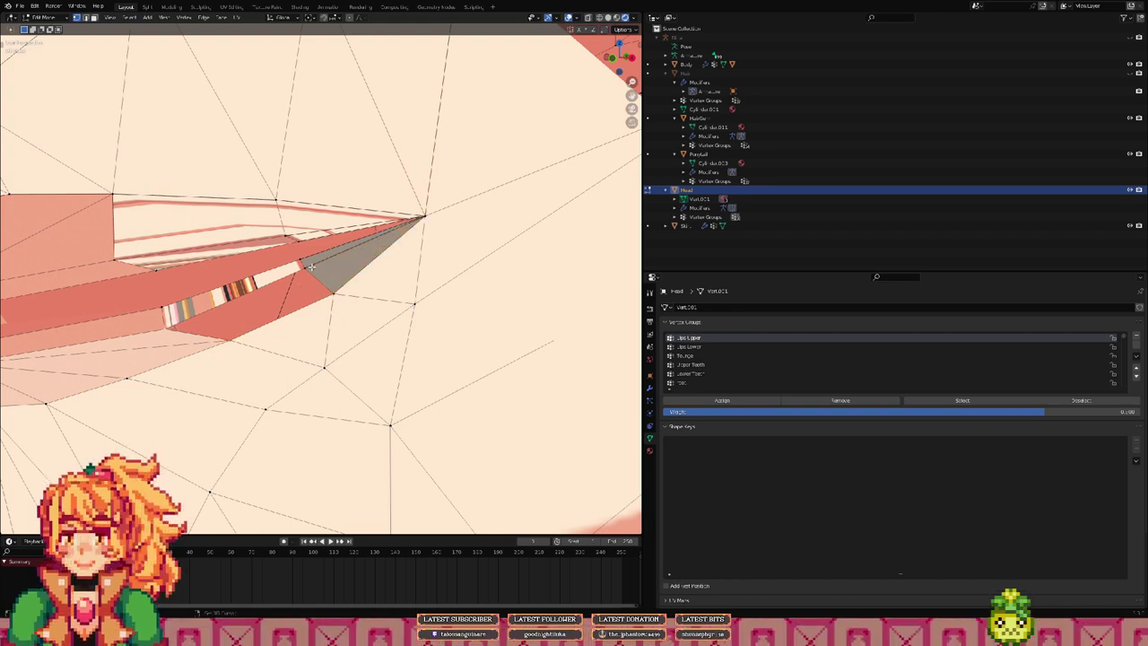
# Step: Fill the hole in the inner mouth below the lower lip at the mouth corner with new faces
pyautogui.moveTo(305, 267); pyautogui.dragTo(458, 302, button='middle')
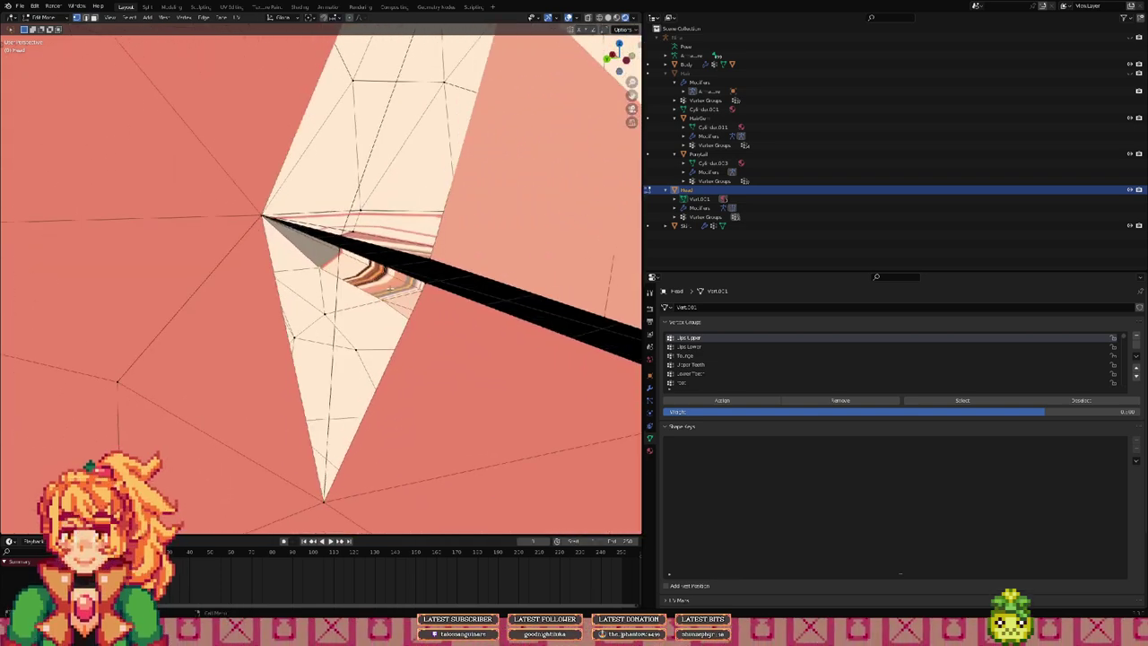
pyautogui.moveTo(339, 248); pyautogui.dragTo(343, 267, button='middle')
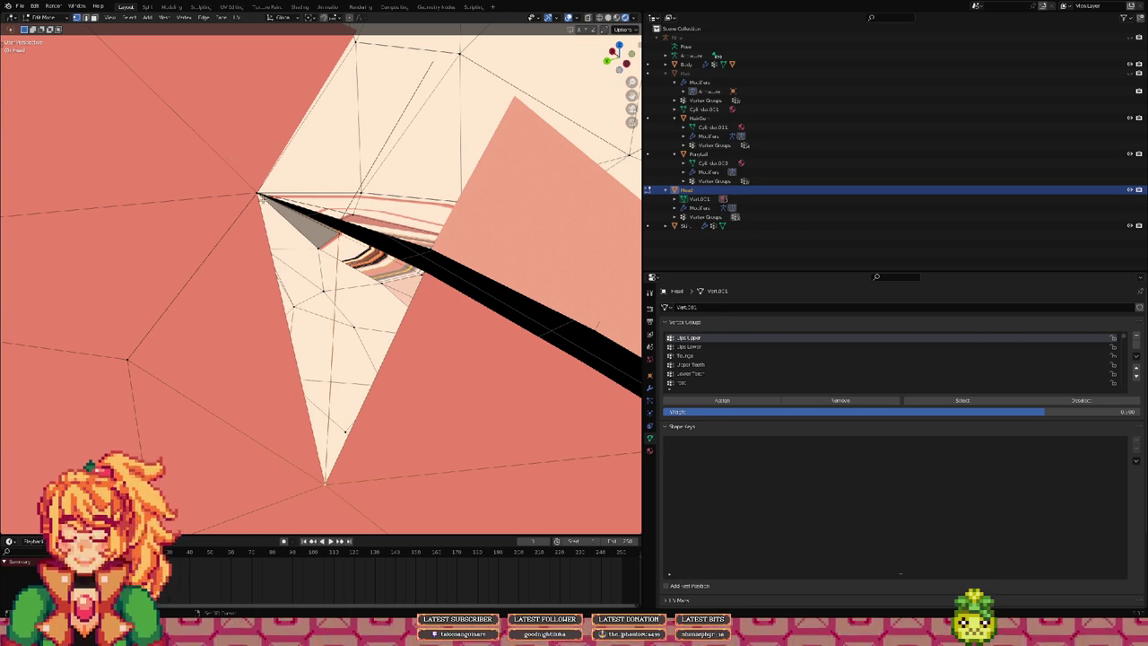
pyautogui.press('f')
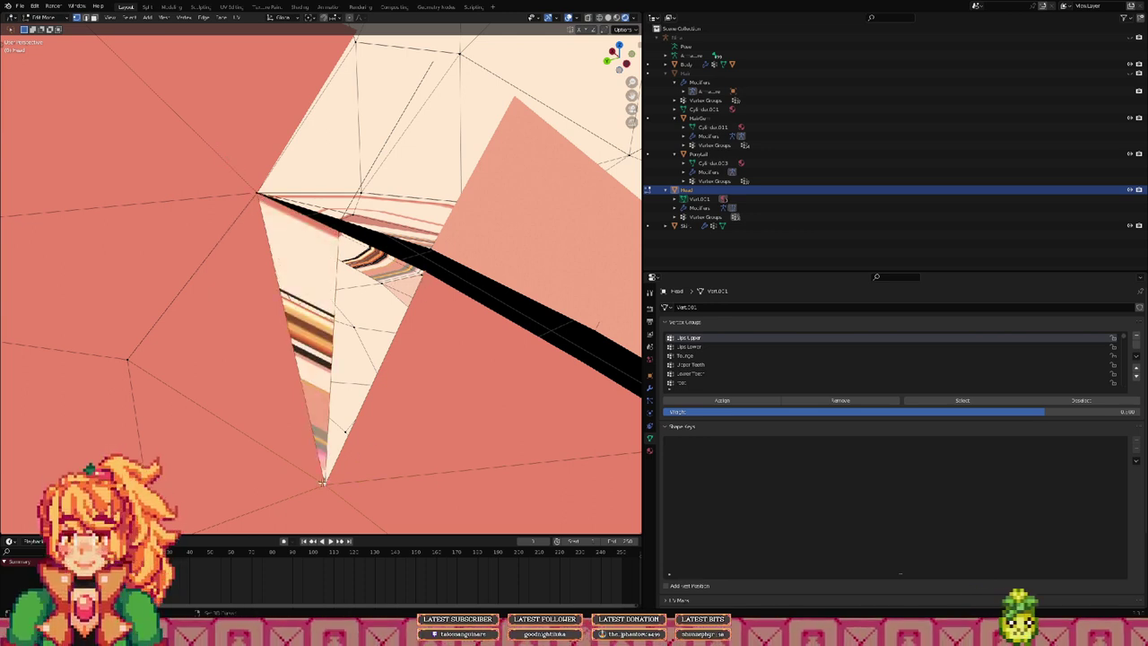
pyautogui.press('f')
# Step: Fill the hole in the upper inner mouth beside the mouth corner and select the adjoining upper faces
pyautogui.moveTo(355, 191); pyautogui.dragTo(240, 270, button='middle')
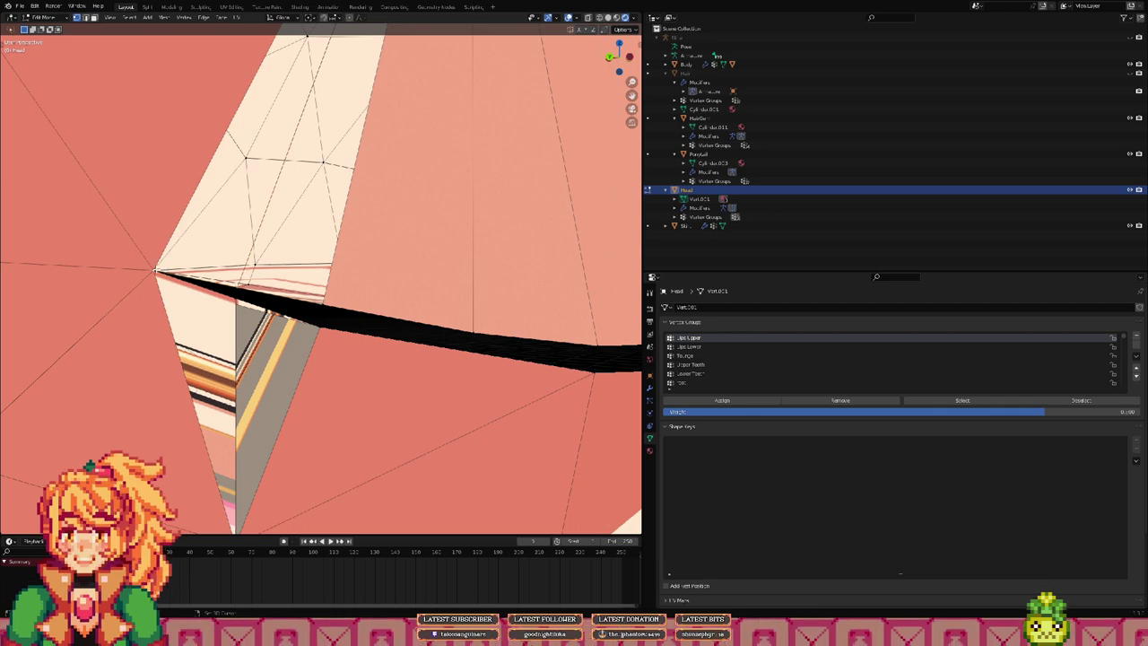
pyautogui.moveTo(162, 270); pyautogui.dragTo(227, 438, button='middle')
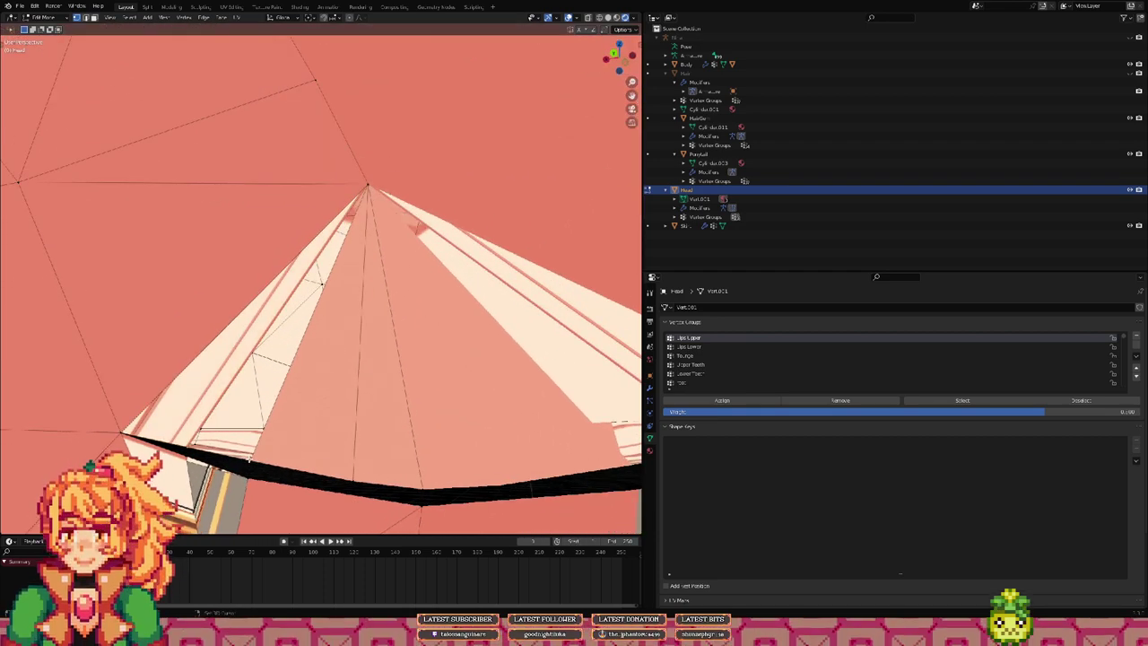
pyautogui.press('3')
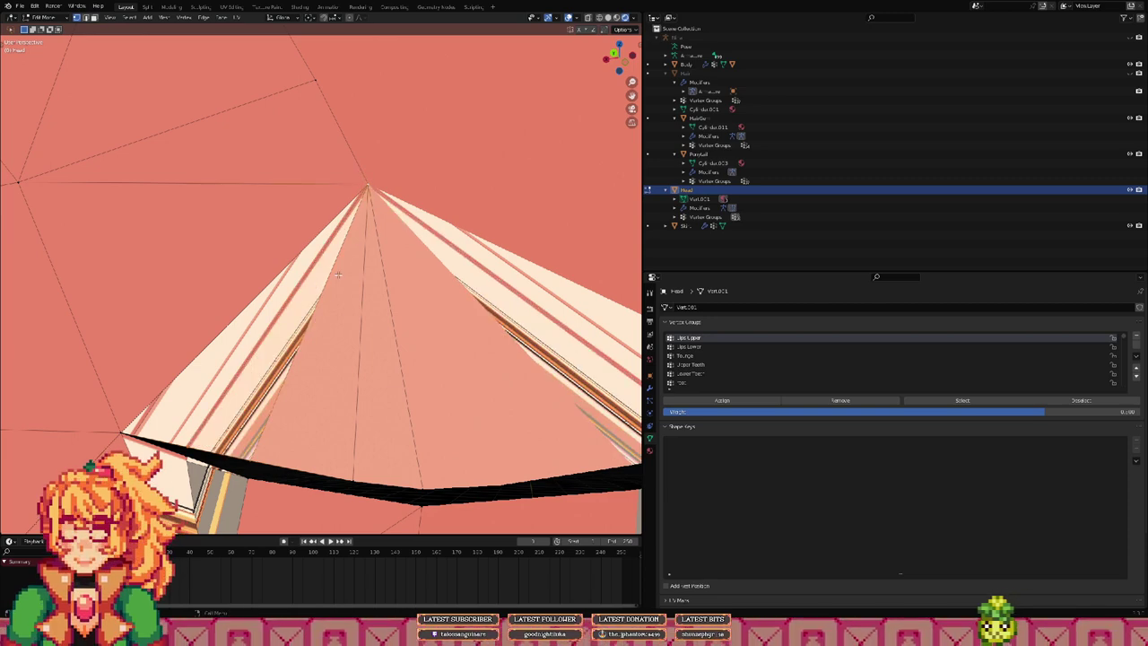
pyautogui.keyDown('shift'); pyautogui.moveTo(329, 329); pyautogui.dragTo(344, 287, button='middle'); pyautogui.keyUp('shift')
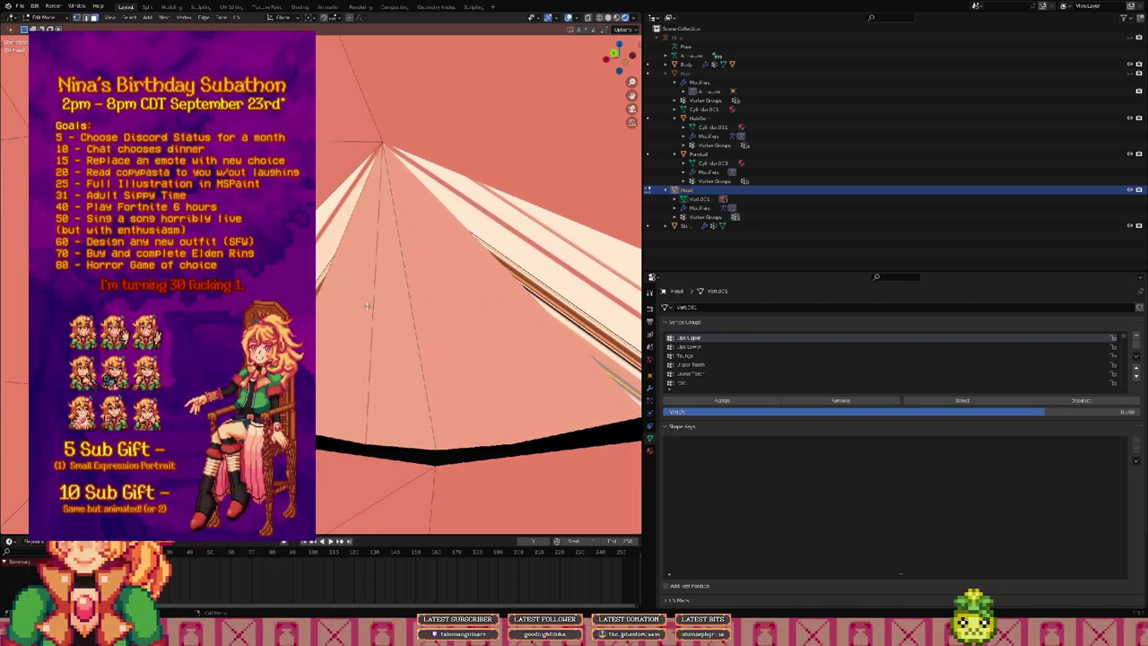
pyautogui.click(376, 313)
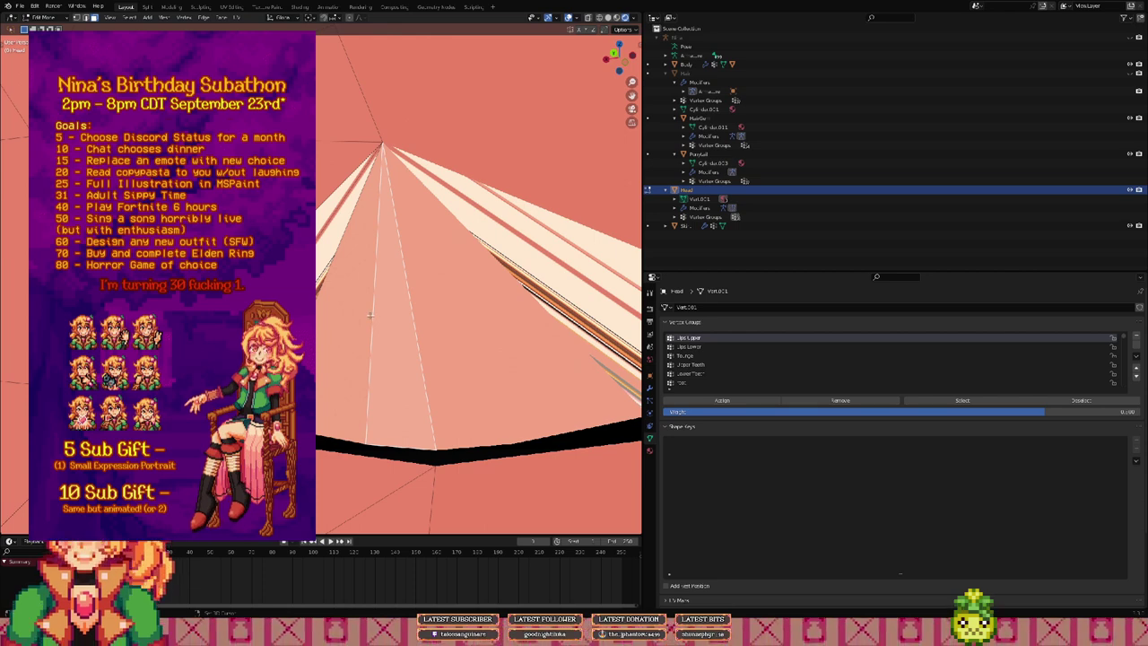
pyautogui.keyDown('shift'); pyautogui.click(348, 320); pyautogui.keyUp('shift')
pyautogui.keyDown('shift'); pyautogui.click(294, 340); pyautogui.keyUp('shift')
pyautogui.keyDown('shift'); pyautogui.click(275, 348); pyautogui.keyUp('shift')
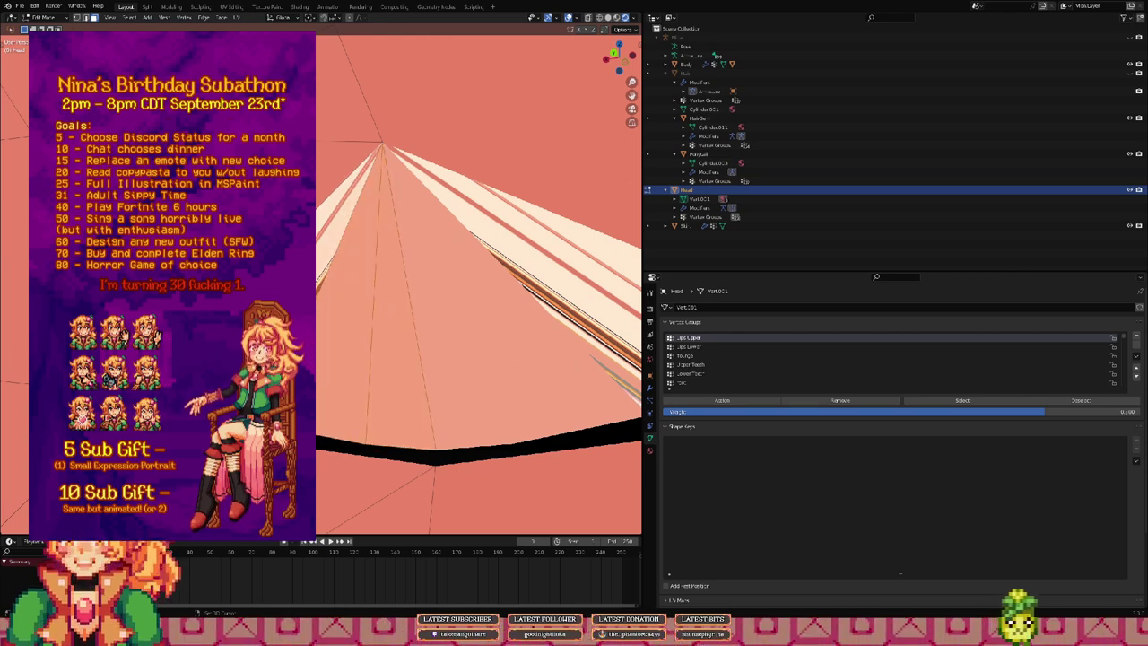
pyautogui.keyDown('shift'); pyautogui.moveTo(274, 348); pyautogui.dragTo(327, 185, button='middle'); pyautogui.keyUp('shift')
# Step: Delete the misbuilt inner mouth faces beside the lower lip near the mouth corner
pyautogui.moveTo(359, 331); pyautogui.dragTo(417, 347, button='middle')
pyautogui.moveTo(244, 228); pyautogui.dragTo(264, 235, button='middle')
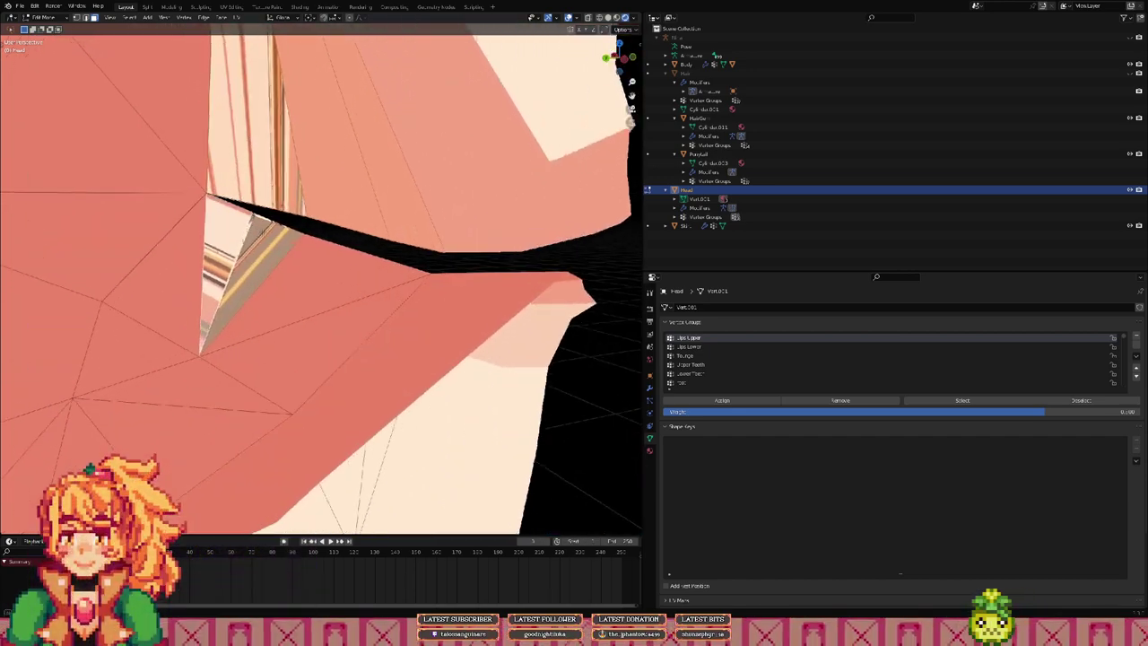
pyautogui.rightClick(258, 238)
pyautogui.click(269, 246)
pyautogui.press('2')
pyautogui.moveTo(260, 239); pyautogui.dragTo(207, 206, button='middle')
pyautogui.scroll(-3, 199, 209)
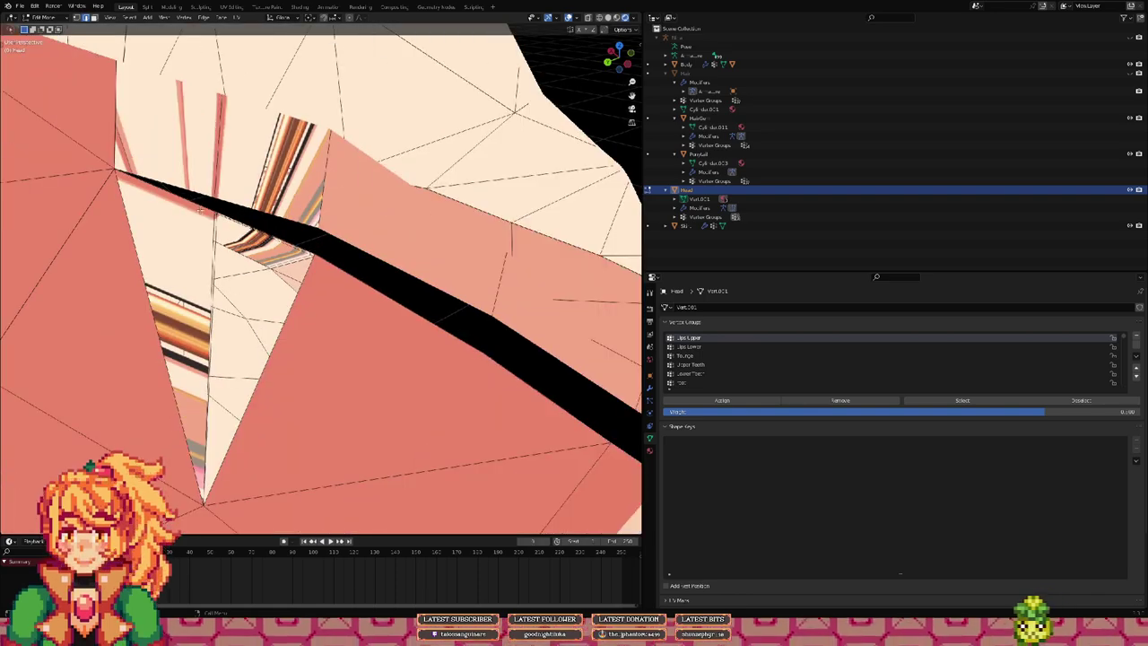
pyautogui.press('1')
pyautogui.moveTo(234, 227); pyautogui.dragTo(257, 180, button='middle')
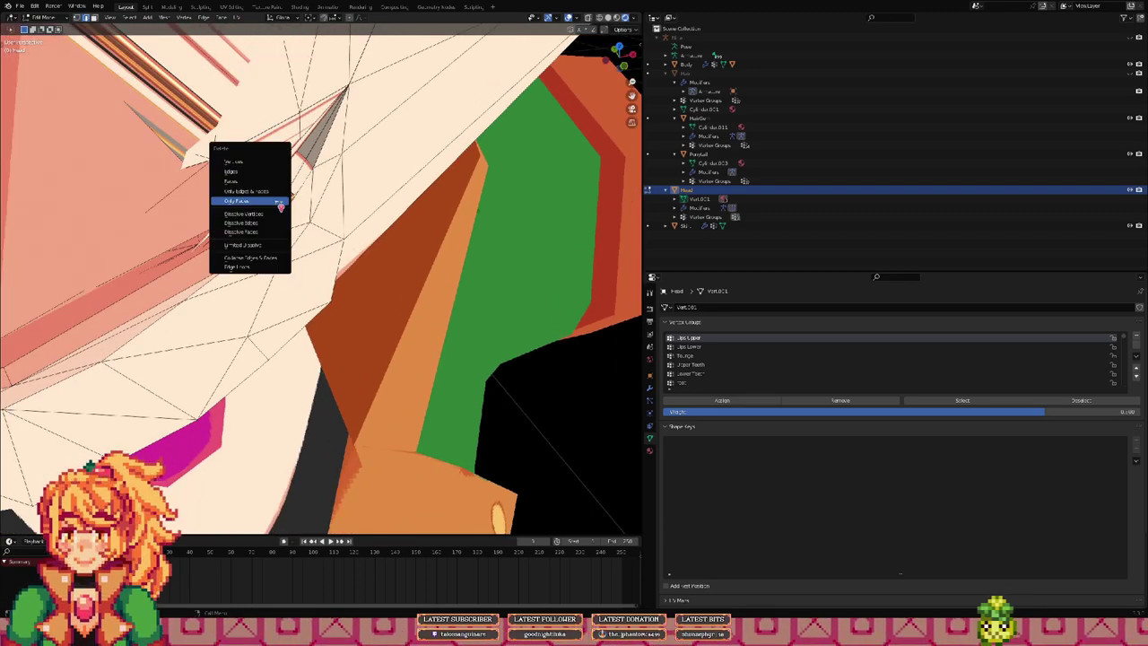
pyautogui.click(266, 181)
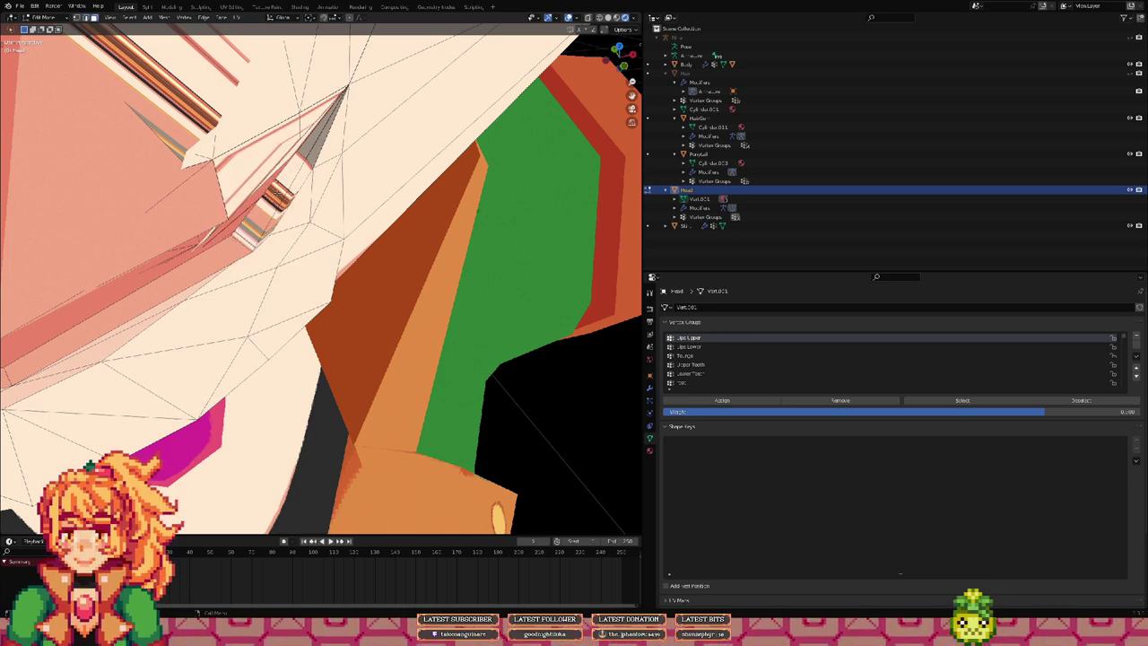
# Step: Refill the remaining hole in the inner mouth below the lower lip with a new face
pyautogui.moveTo(278, 195); pyautogui.dragTo(240, 210, button='middle')
pyautogui.scroll(8, 291, 283)
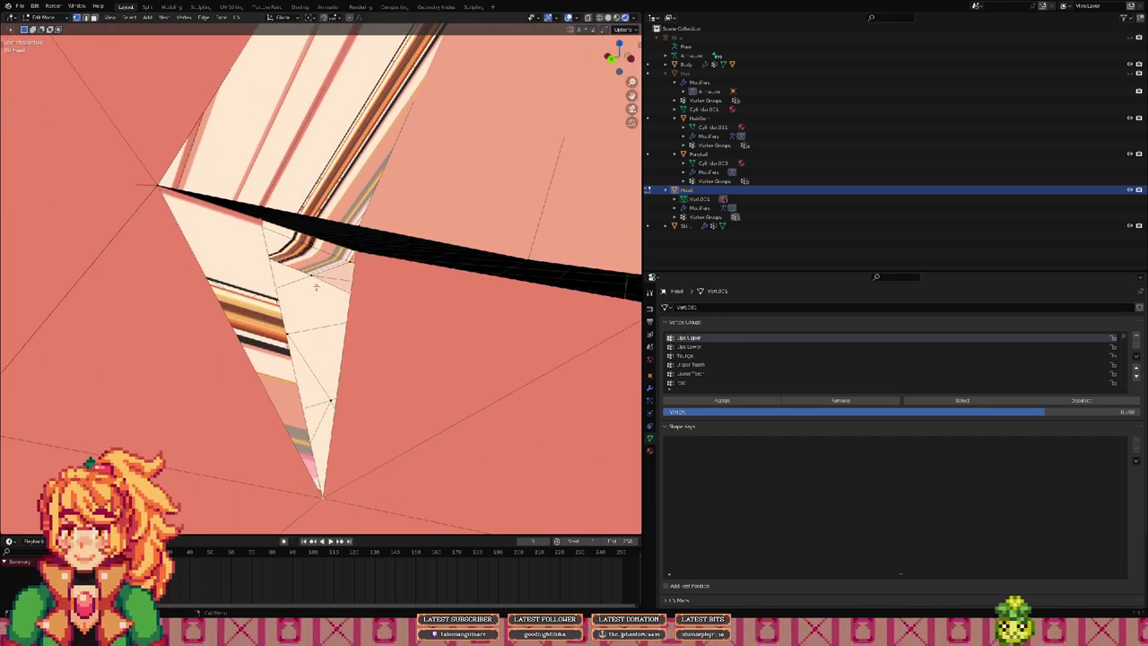
pyautogui.moveTo(315, 286); pyautogui.dragTo(297, 301, button='middle')
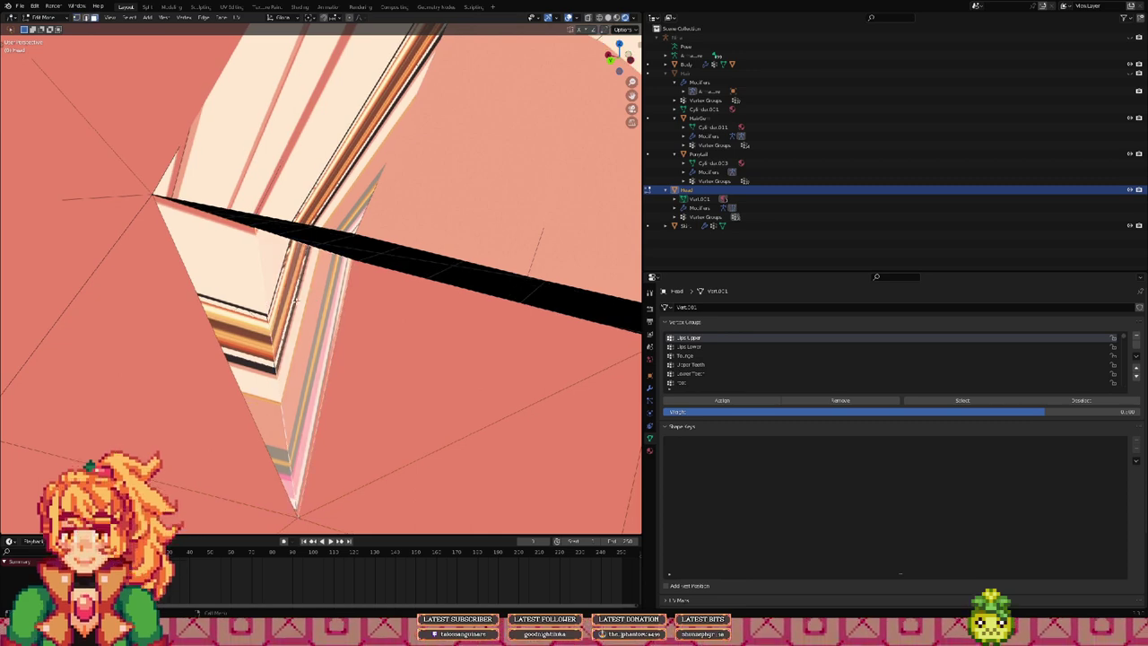
# Step: Switch to the UV Editing workspace with the inner mouth faces selected and frame the mouth area
pyautogui.moveTo(257, 173); pyautogui.dragTo(386, 224, button='middle')
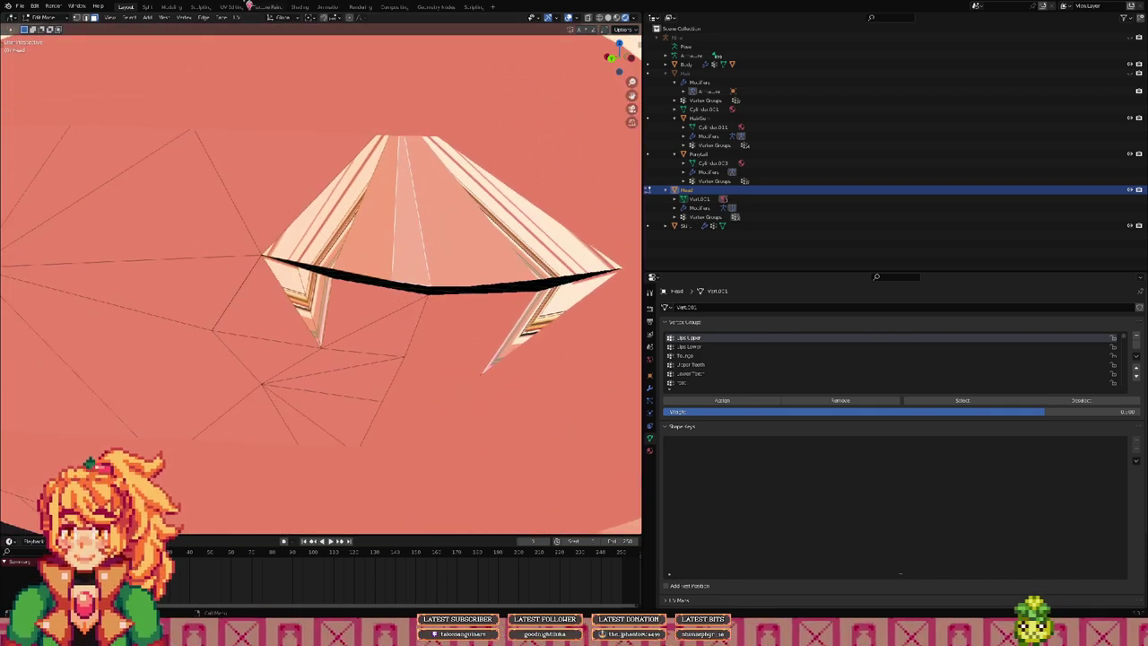
pyautogui.click(235, 7)
pyautogui.keyDown('shift'); pyautogui.moveTo(659, 436); pyautogui.dragTo(628, 231, button='middle'); pyautogui.keyUp('shift')
pyautogui.scroll(5, 572, 179)
pyautogui.scroll(5, 667, 205)
pyautogui.moveTo(685, 185); pyautogui.dragTo(661, 188, button='middle')
pyautogui.scroll(-5, 679, 202)
pyautogui.scroll(-4, 225, 90)
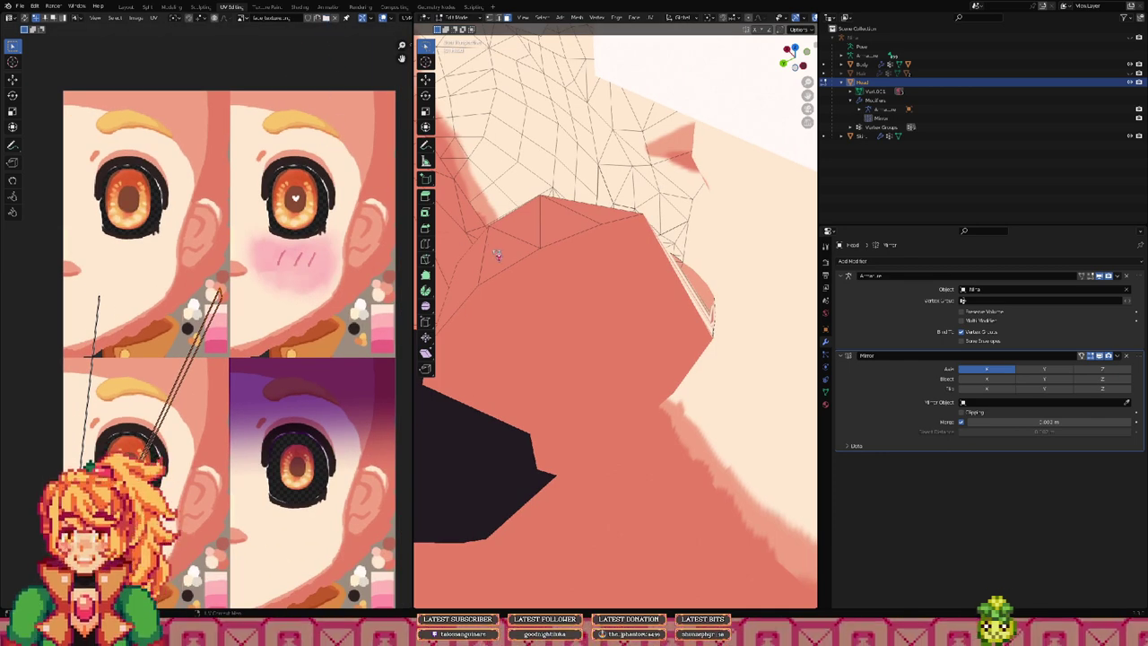
# Step: Replace the face texture shown in the UV editor with the full-body character texture image
pyautogui.click(294, 243)
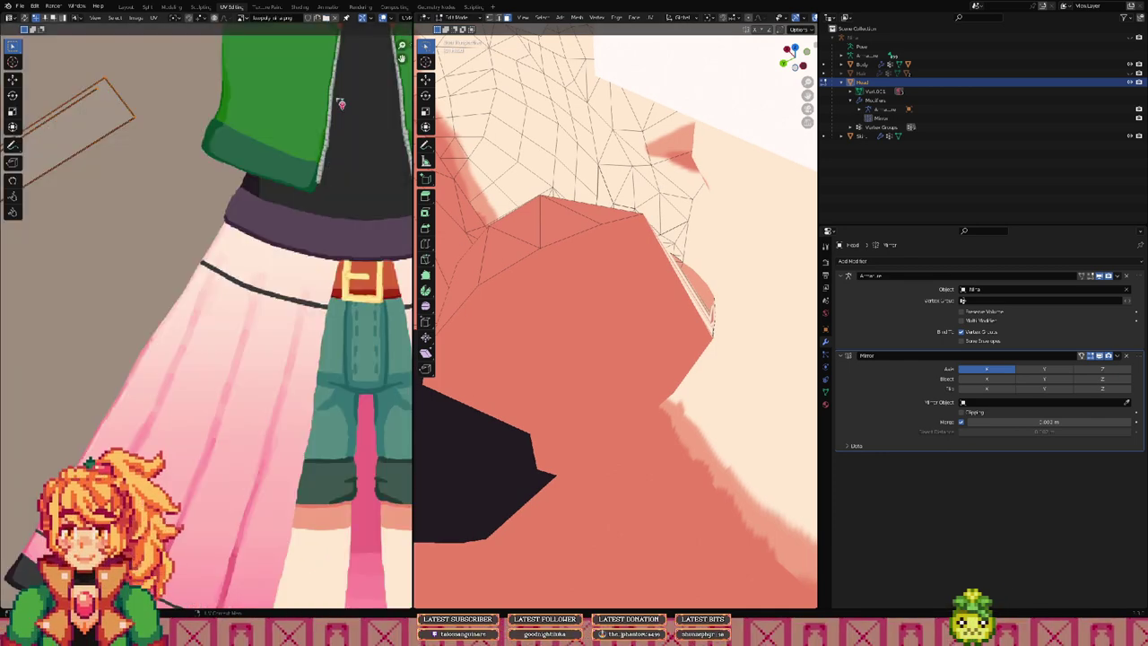
pyautogui.scroll(-8, 341, 102)
pyautogui.moveTo(209, 183); pyautogui.dragTo(278, 174, button='middle')
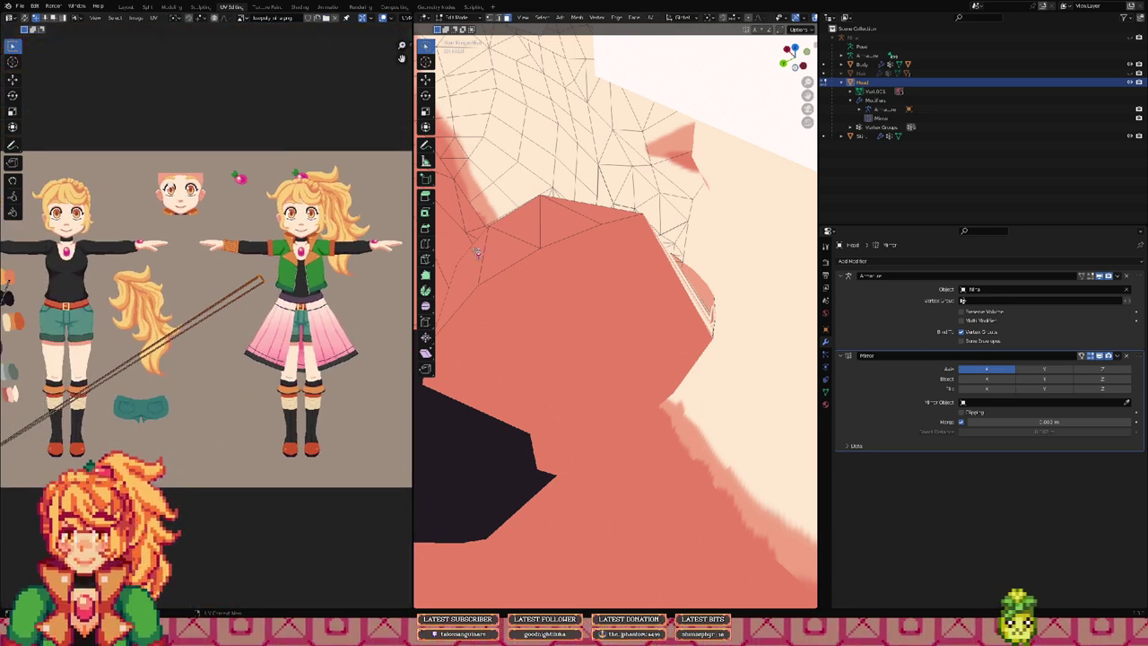
pyautogui.moveTo(102, 244); pyautogui.dragTo(252, 220, button='middle')
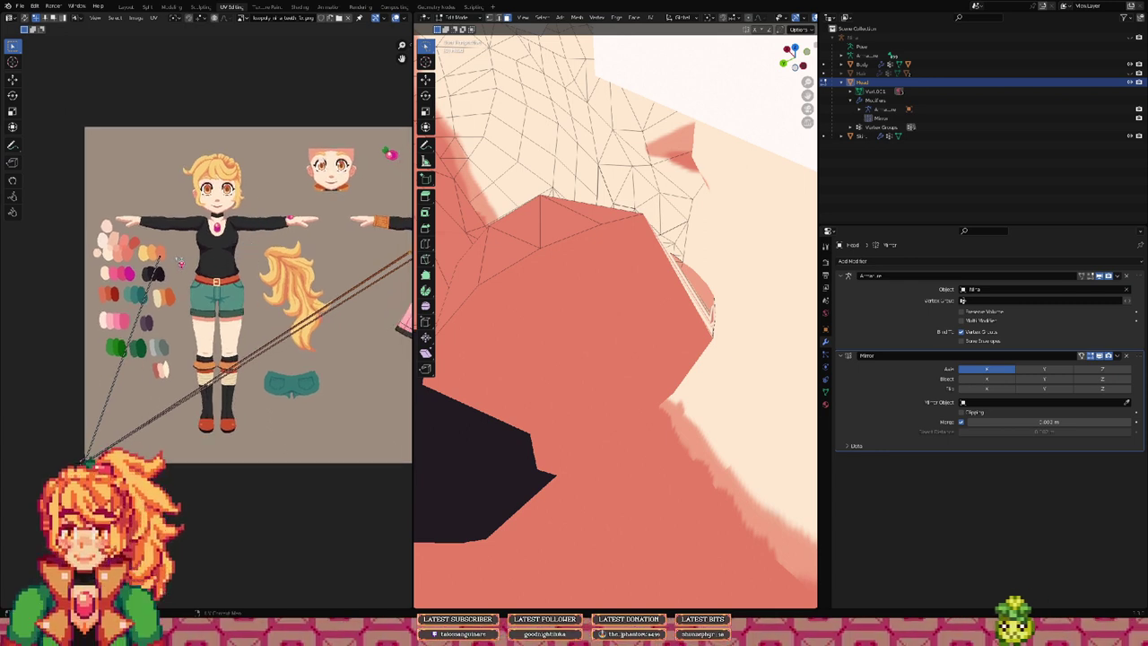
# Step: Collapse the selected inner mouth faces' UVs with a scale of 0 and move them onto the dark swatch of the colour palette
pyautogui.press('s')
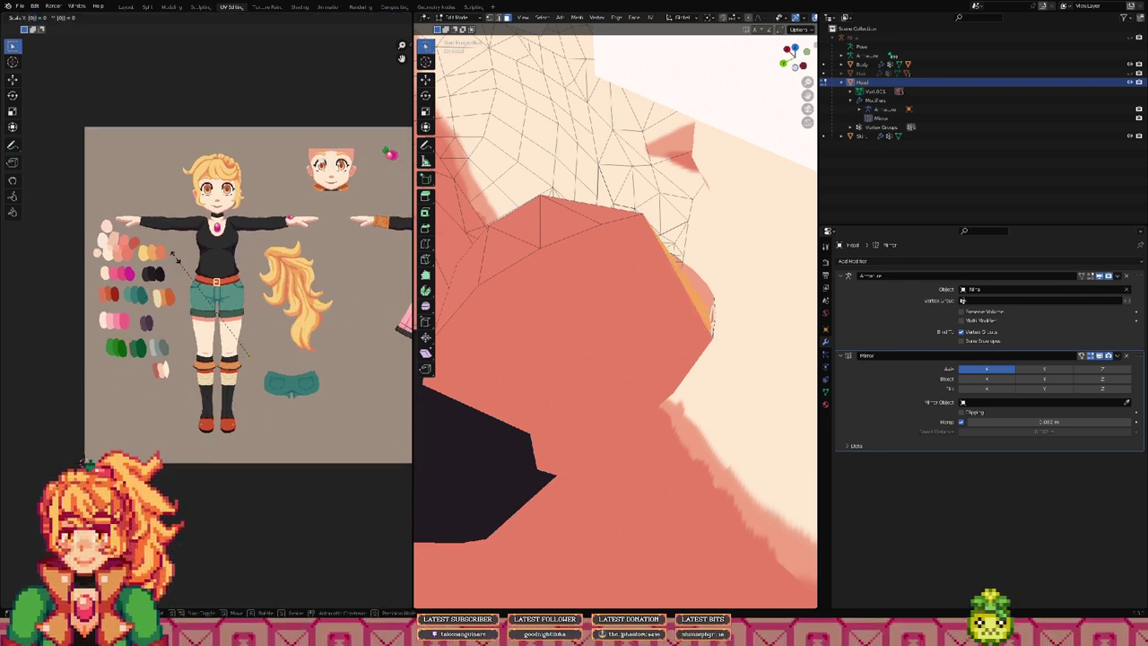
pyautogui.click(179, 261)
pyautogui.press('g')
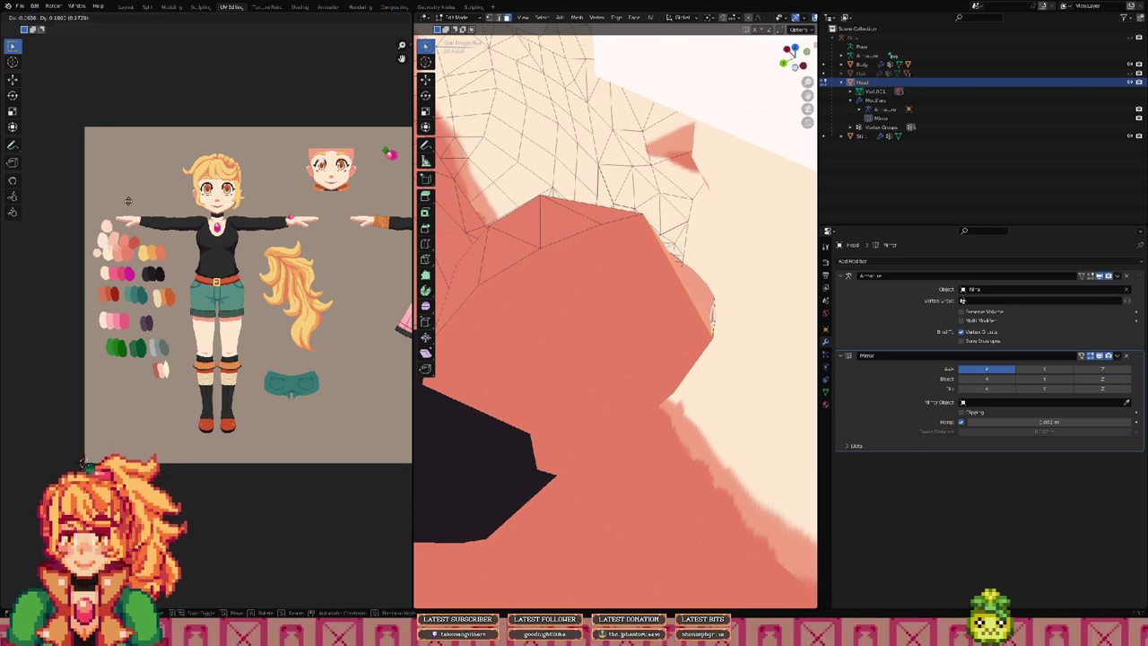
pyautogui.click(84, 150)
pyautogui.moveTo(751, 260); pyautogui.dragTo(607, 331, button='middle')
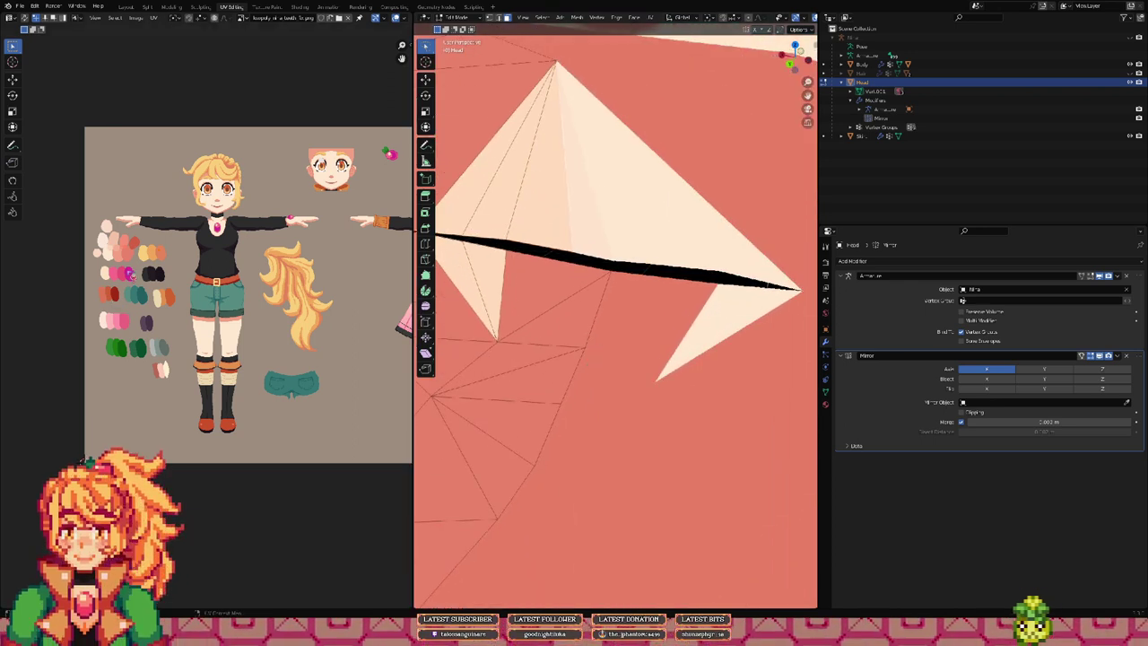
pyautogui.press('g')
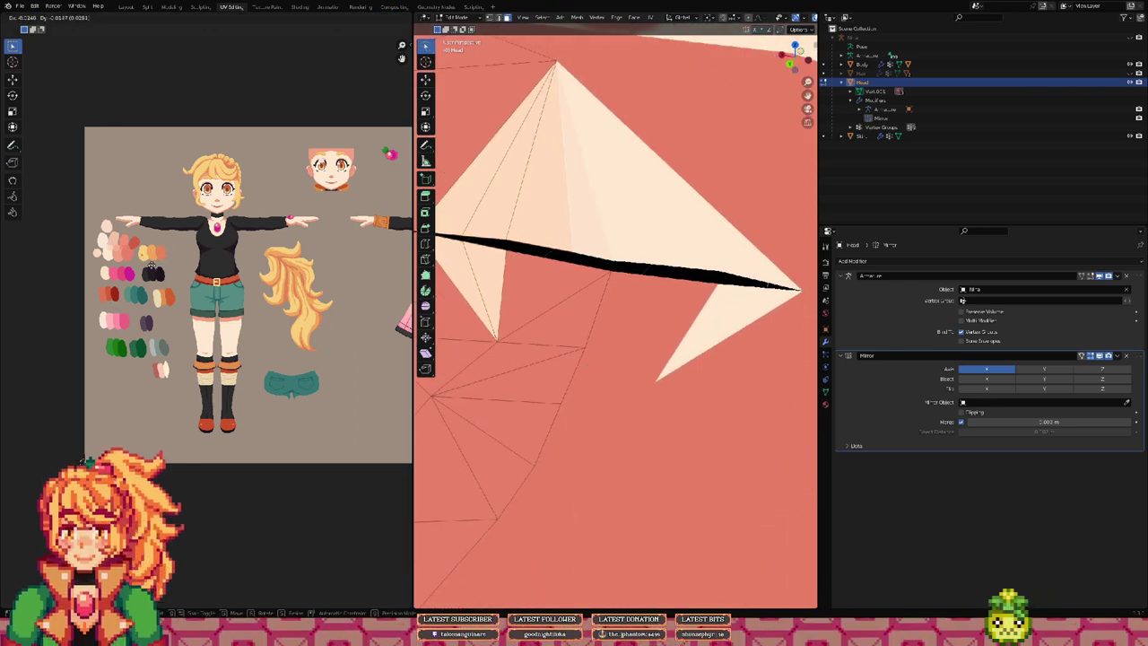
pyautogui.click(170, 269)
pyautogui.keyDown('shift'); pyautogui.moveTo(313, 277); pyautogui.dragTo(265, 290, button='middle'); pyautogui.keyUp('shift')
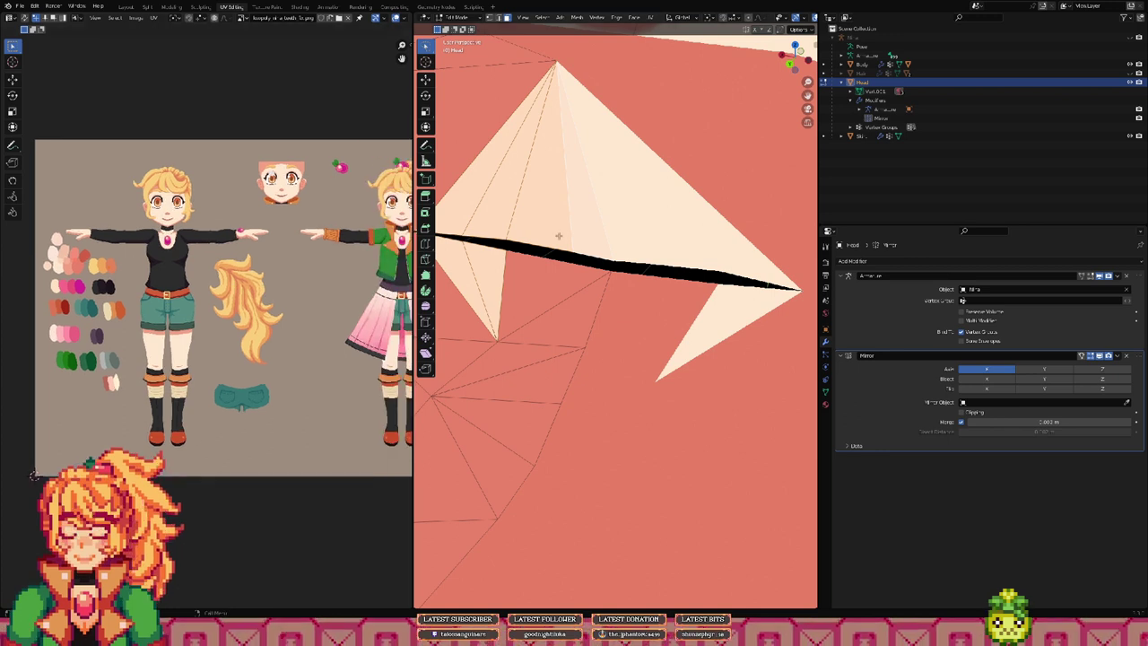
# Step: Select the skin-coloured face beneath the black strip at the mouth corner and reposition its UVs on the face texture
pyautogui.scroll(2, 559, 236)
pyautogui.moveTo(559, 236); pyautogui.dragTo(579, 232, button='middle')
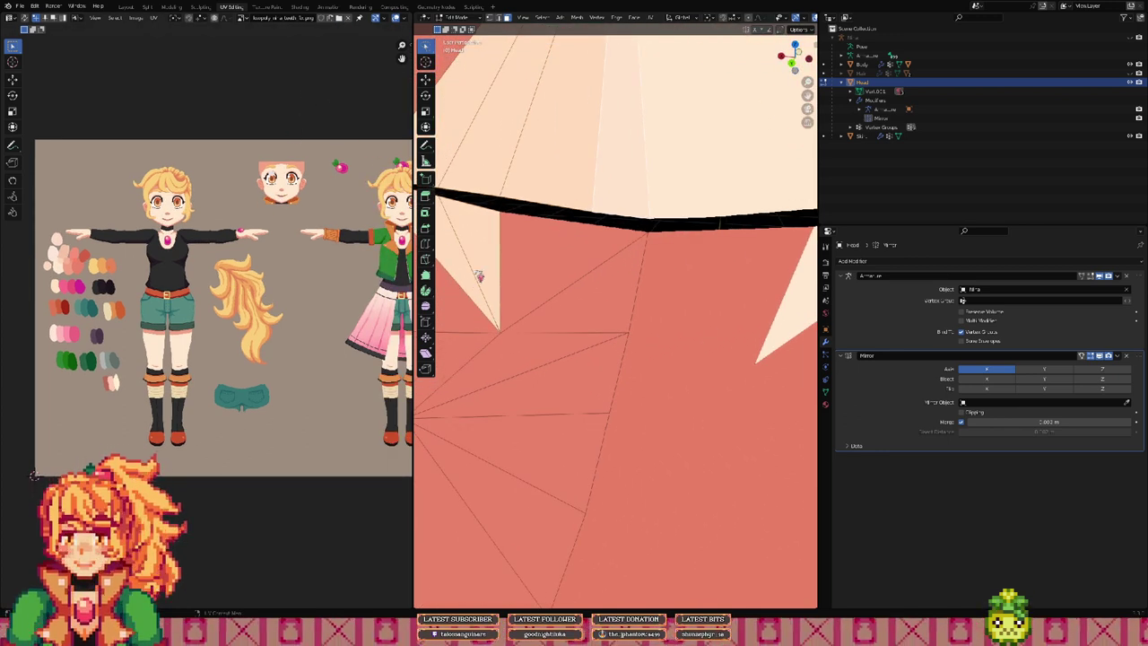
pyautogui.click(478, 227)
pyautogui.moveTo(330, 272); pyautogui.dragTo(199, 270, button='middle')
pyautogui.scroll(3, 255, 285)
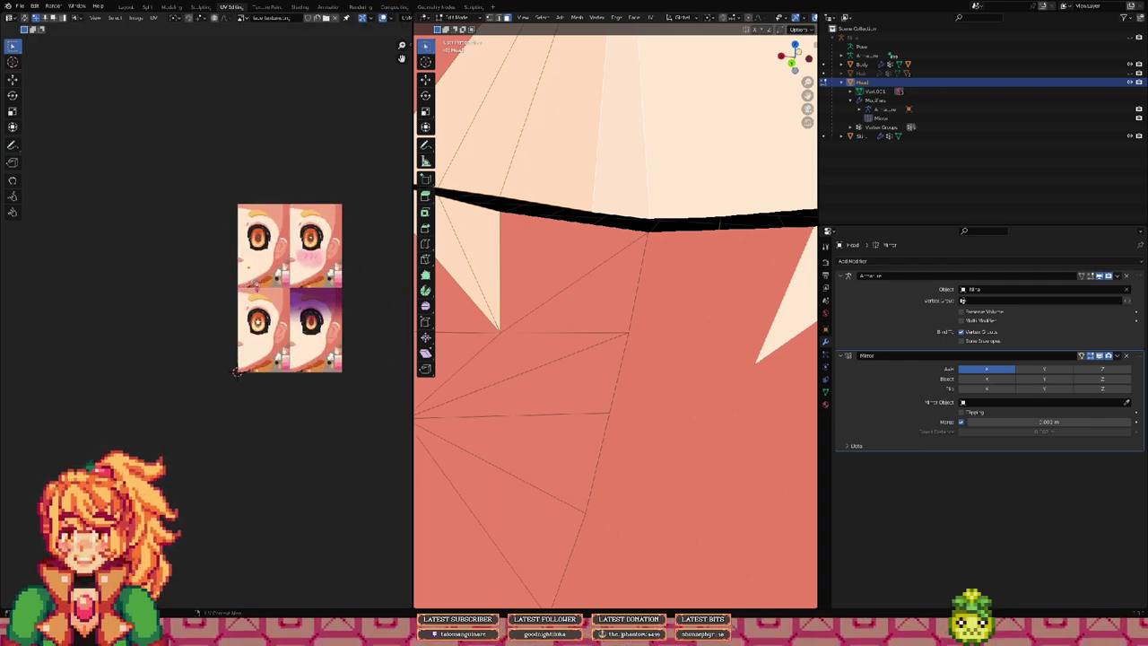
pyautogui.scroll(6, 237, 372)
pyautogui.press('g')
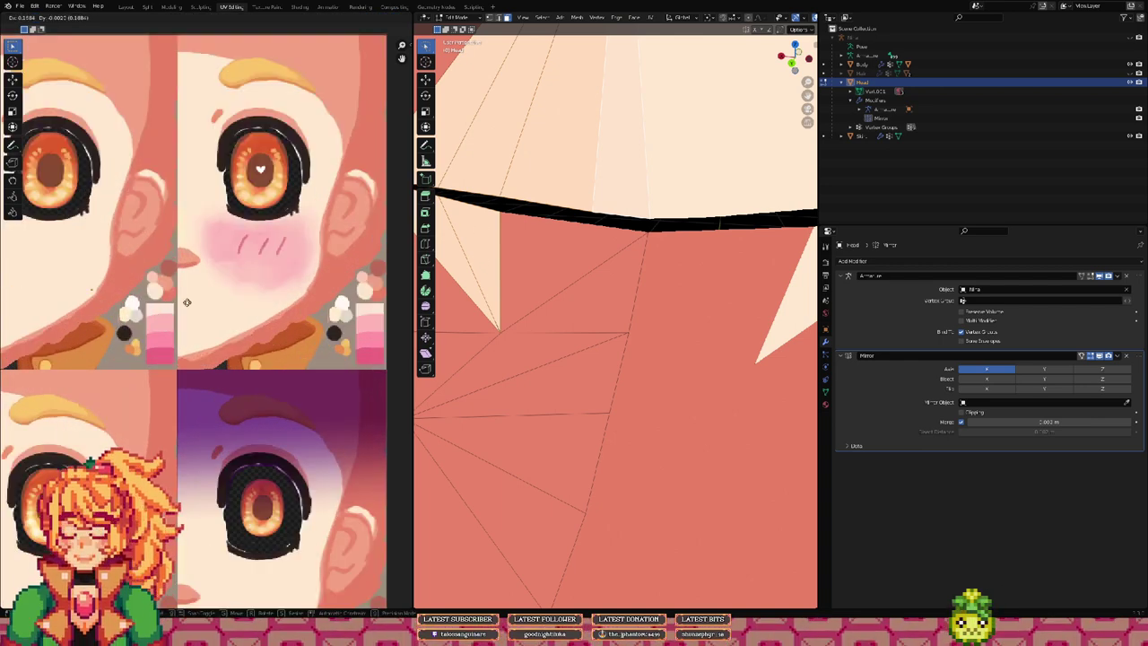
pyautogui.click(257, 308)
# Step: Select the striped lower lip faces, scale their UVs to 0 and move them onto a pink area of the face texture
pyautogui.moveTo(588, 275); pyautogui.dragTo(559, 291, button='middle')
pyautogui.press('Tab')
pyautogui.scroll(-3, 609, 279)
pyautogui.press('Tab')
pyautogui.scroll(5, 598, 260)
pyautogui.scroll(-4, 578, 276)
pyautogui.scroll(5, 571, 280)
pyautogui.click(536, 275)
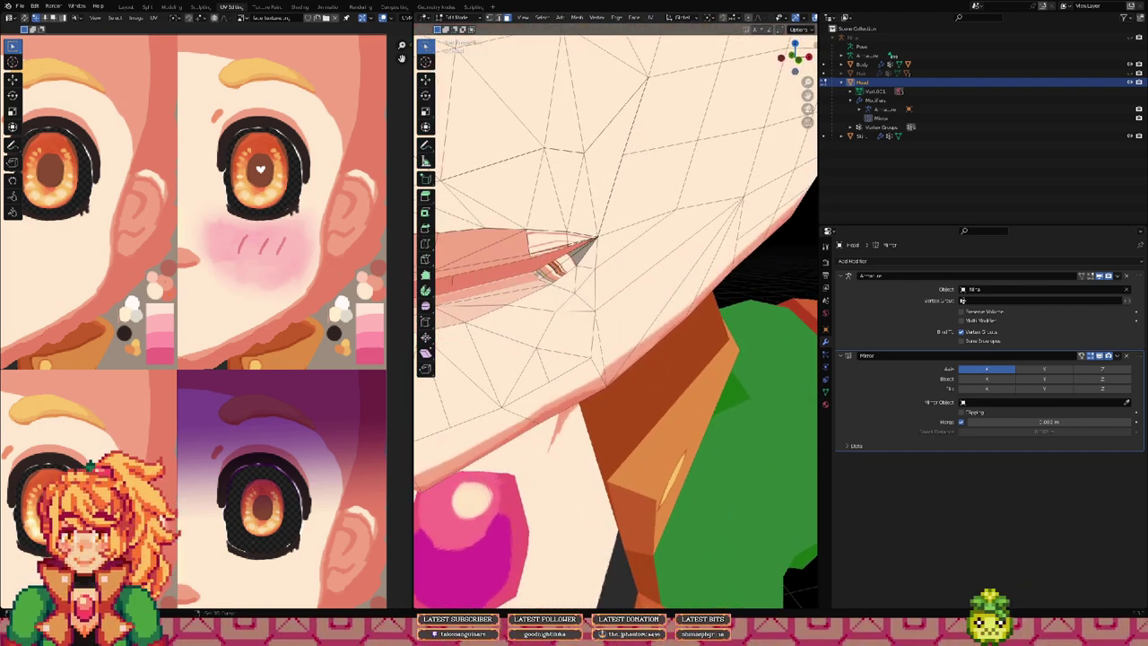
pyautogui.keyDown('shift'); pyautogui.click(546, 269); pyautogui.keyUp('shift')
pyautogui.scroll(-3, 165, 281)
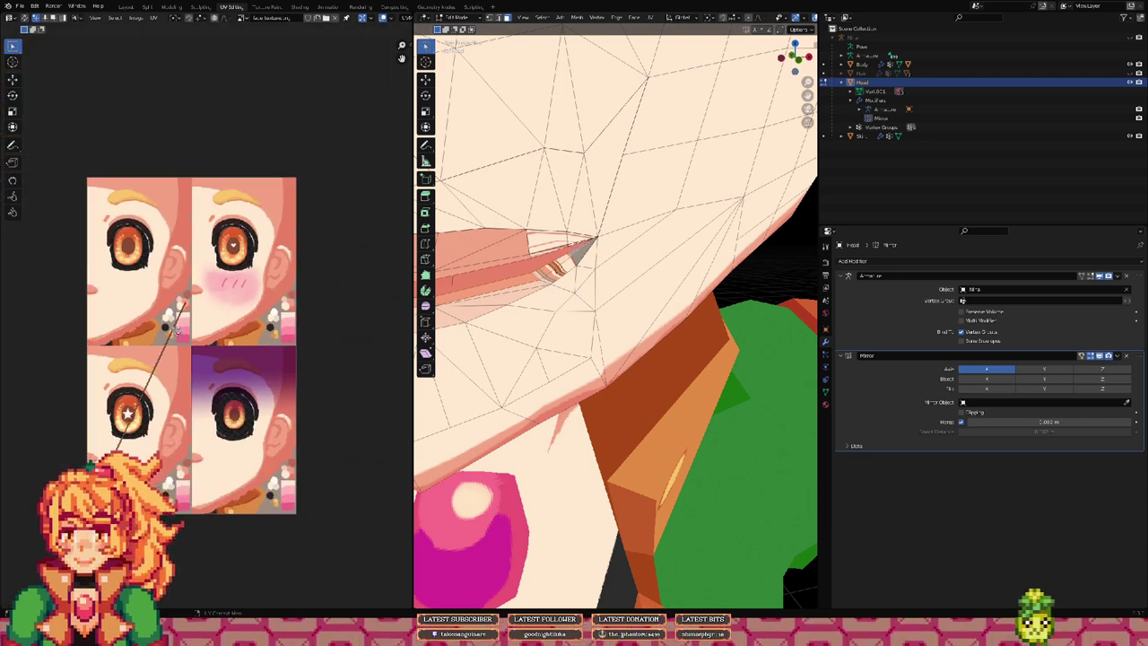
pyautogui.moveTo(186, 319); pyautogui.dragTo(185, 319)
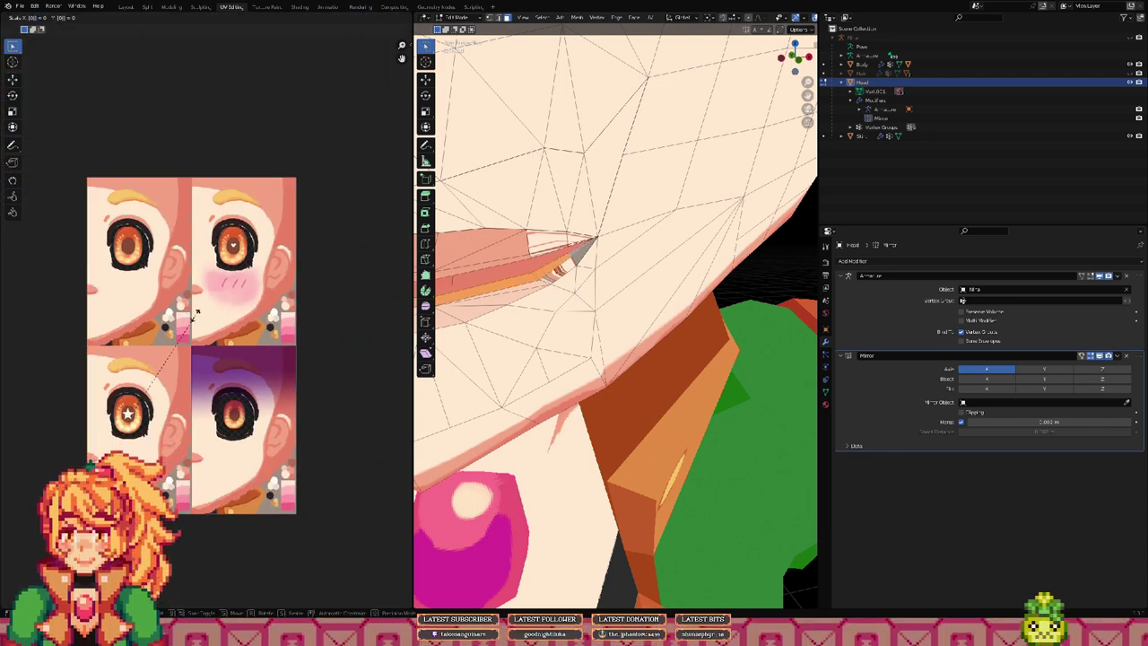
pyautogui.hotkey('ctrl', 'z')
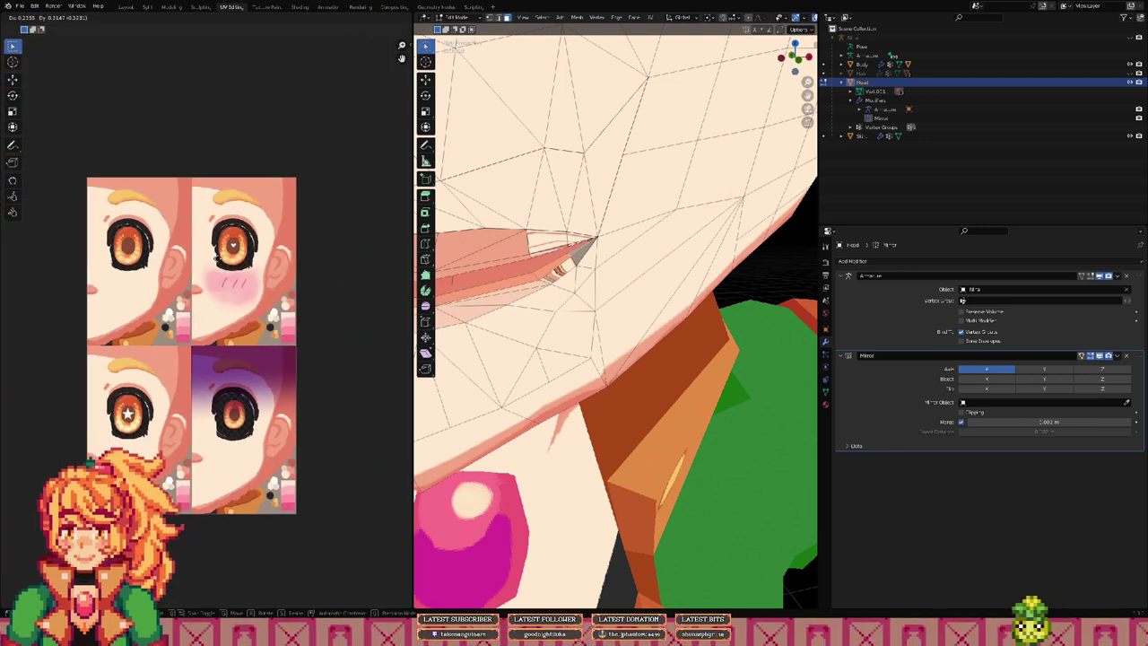
# Step: Select the remaining striped and grey faces at the mouth corner and scale their UVs together
pyautogui.keyDown('shift'); pyautogui.moveTo(566, 276); pyautogui.dragTo(594, 289, button='middle'); pyautogui.keyUp('shift')
pyautogui.scroll(1, 557, 293)
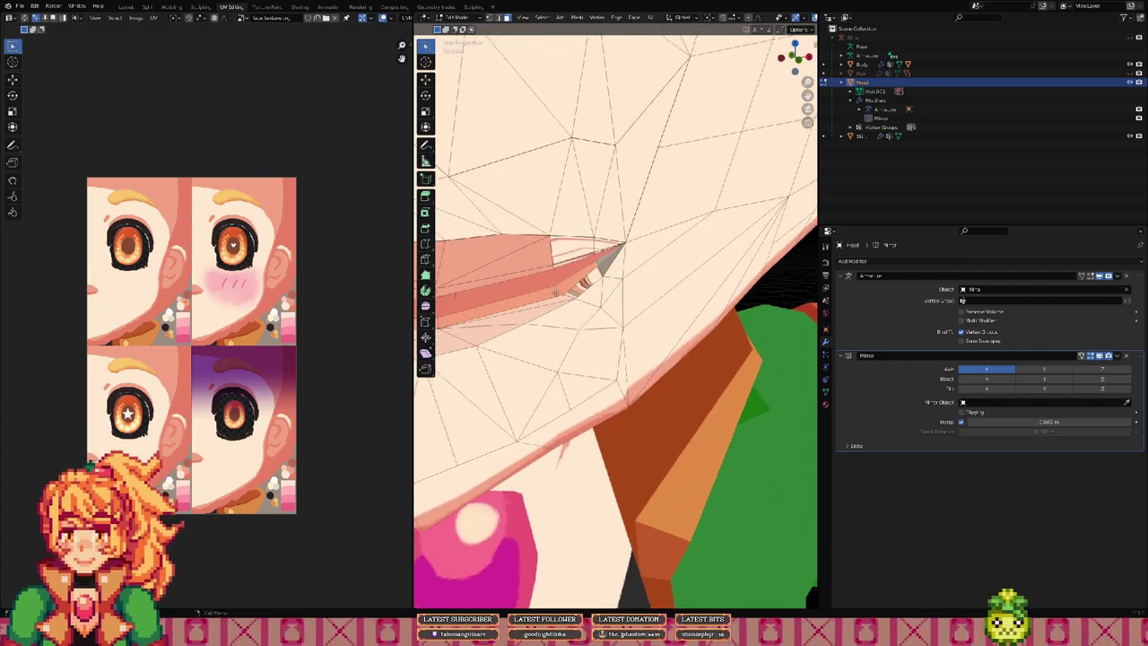
pyautogui.click(559, 298)
pyautogui.click(571, 294)
pyautogui.keyDown('shift'); pyautogui.click(609, 261); pyautogui.keyUp('shift')
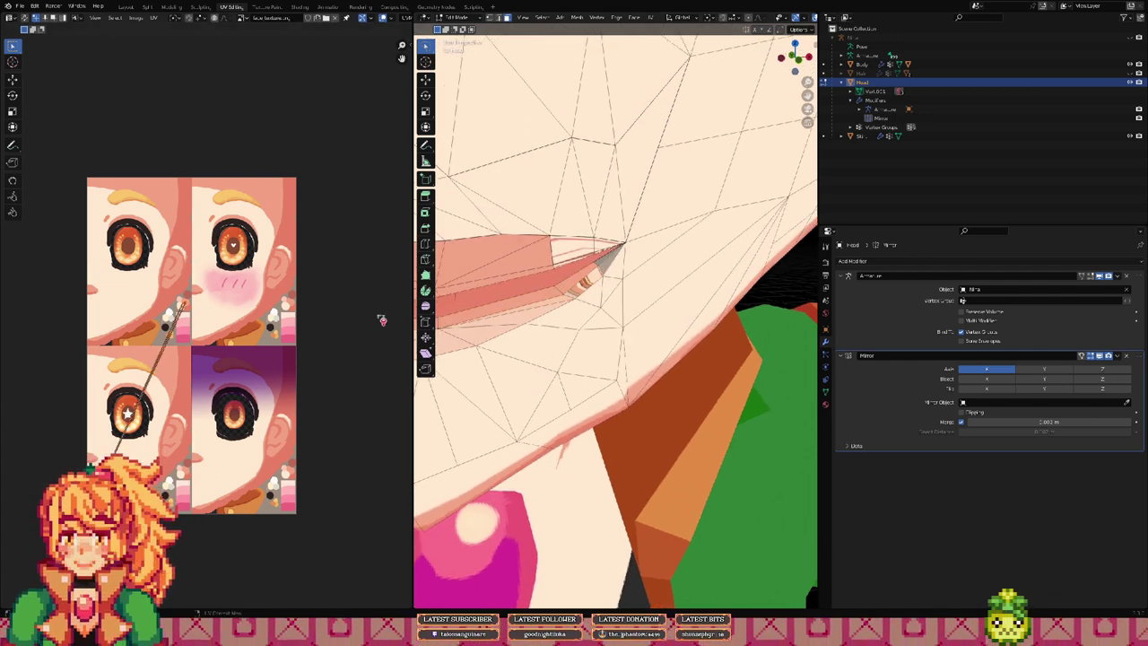
pyautogui.press('s')
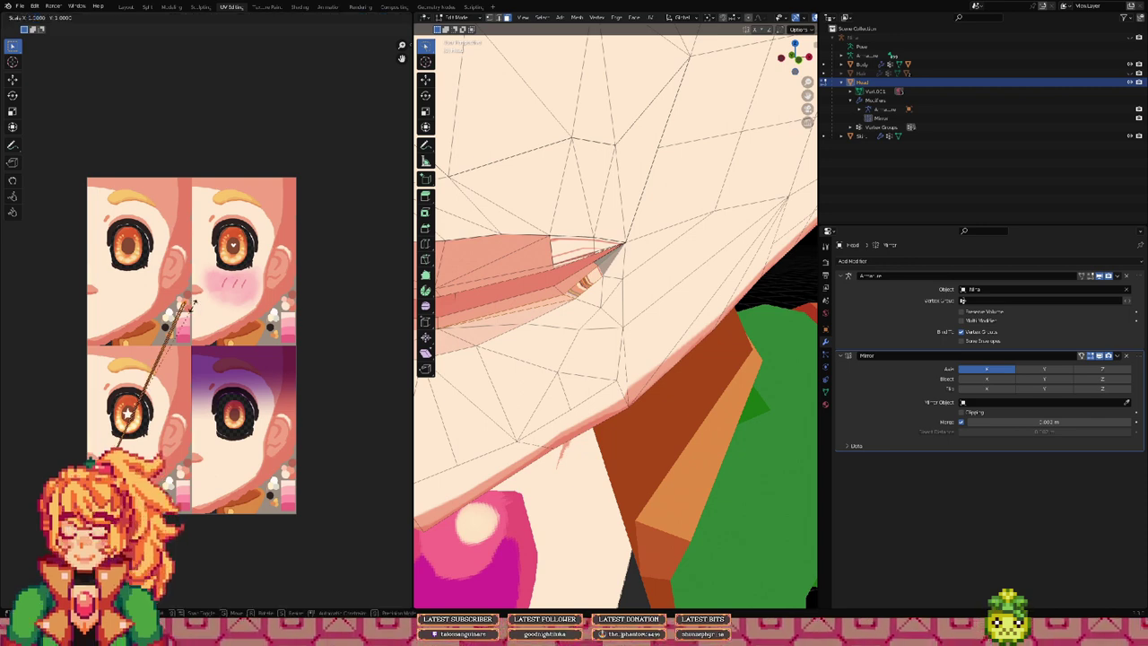
# Step: Collapse the selected lower-lip UVs to a single point with scale 0 and move them onto the skin-tone swatches beside the ear
pyautogui.rightClick(195, 307)
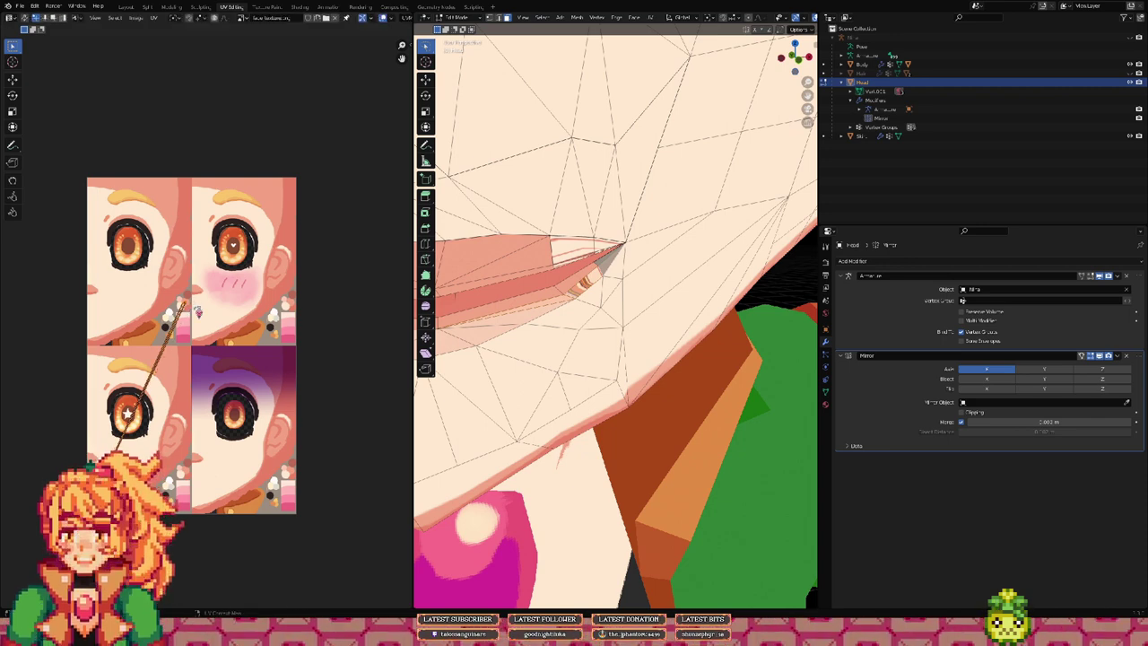
pyautogui.write('04')
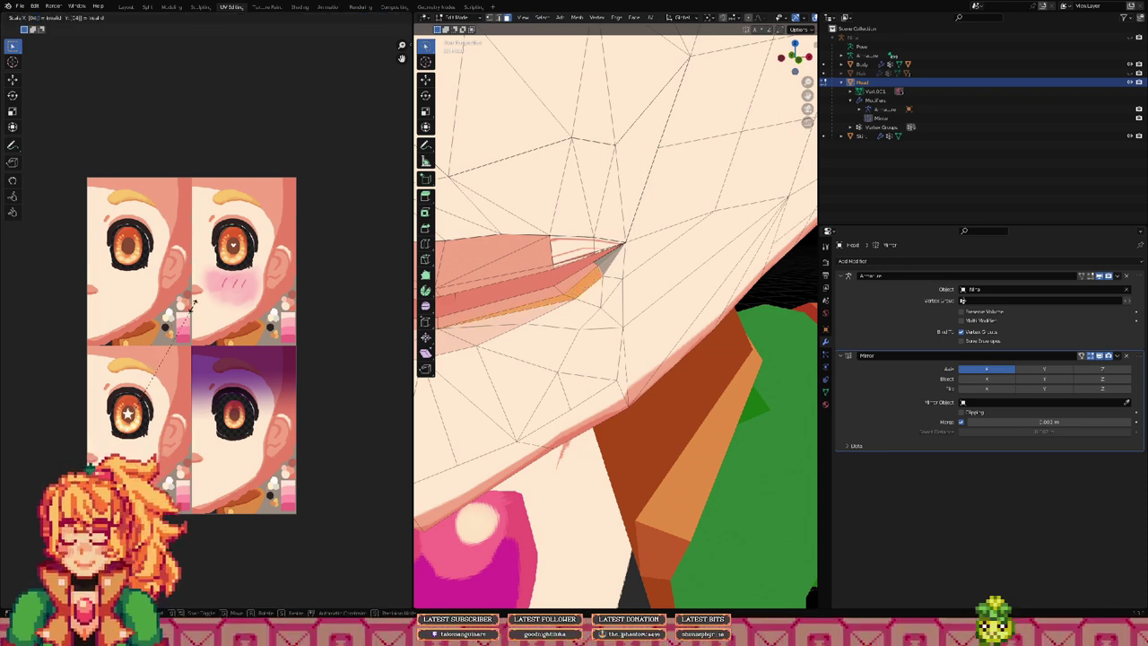
pyautogui.press('Escape')
pyautogui.press('g')
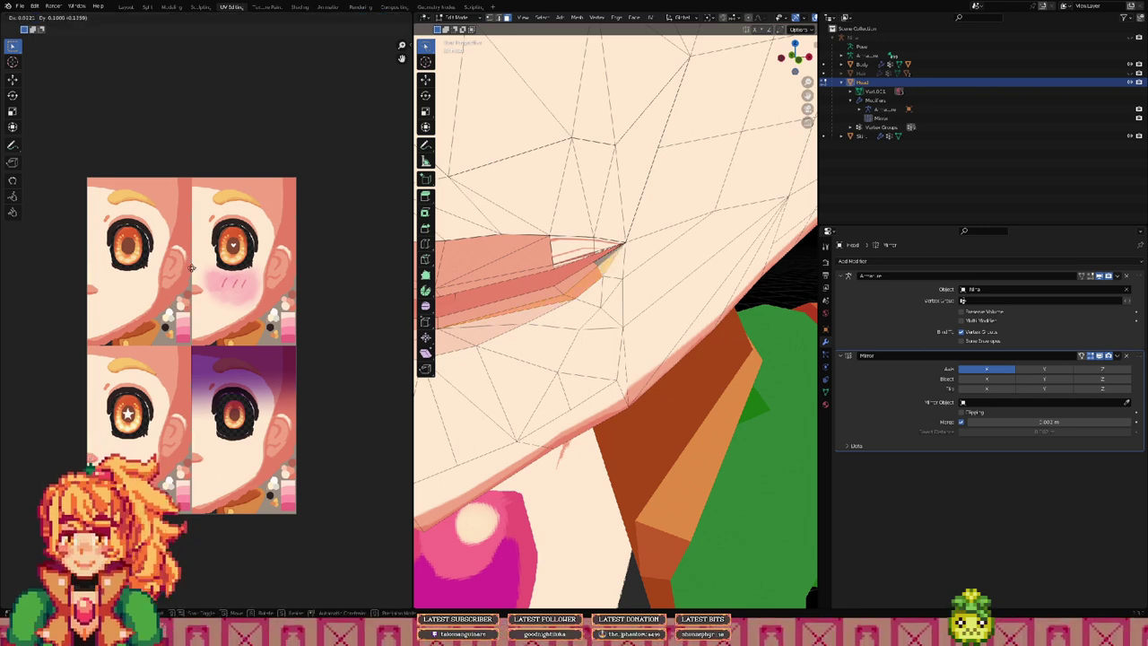
pyautogui.click(217, 199)
pyautogui.moveTo(503, 262); pyautogui.dragTo(386, 281, button='middle')
pyautogui.scroll(5, 184, 285)
pyautogui.press('g')
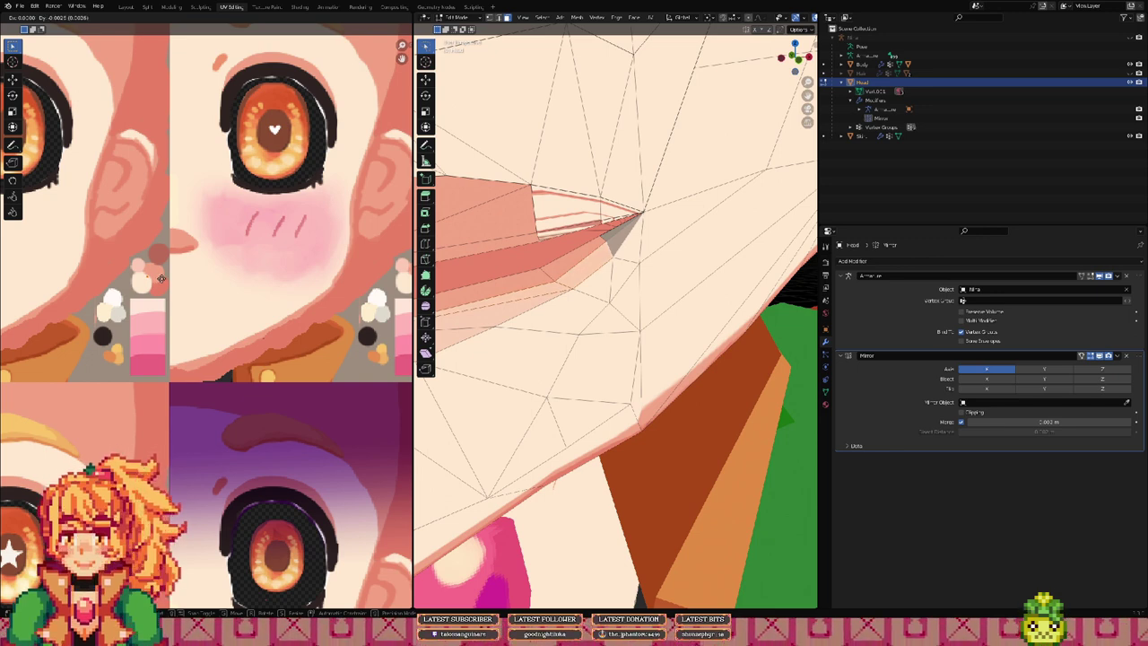
pyautogui.click(161, 278)
# Step: Shift the lower-lip faces' collapsed UVs slightly toward the cream swatch to lighten the shade under the lip
pyautogui.moveTo(648, 248); pyautogui.dragTo(573, 261, button='middle')
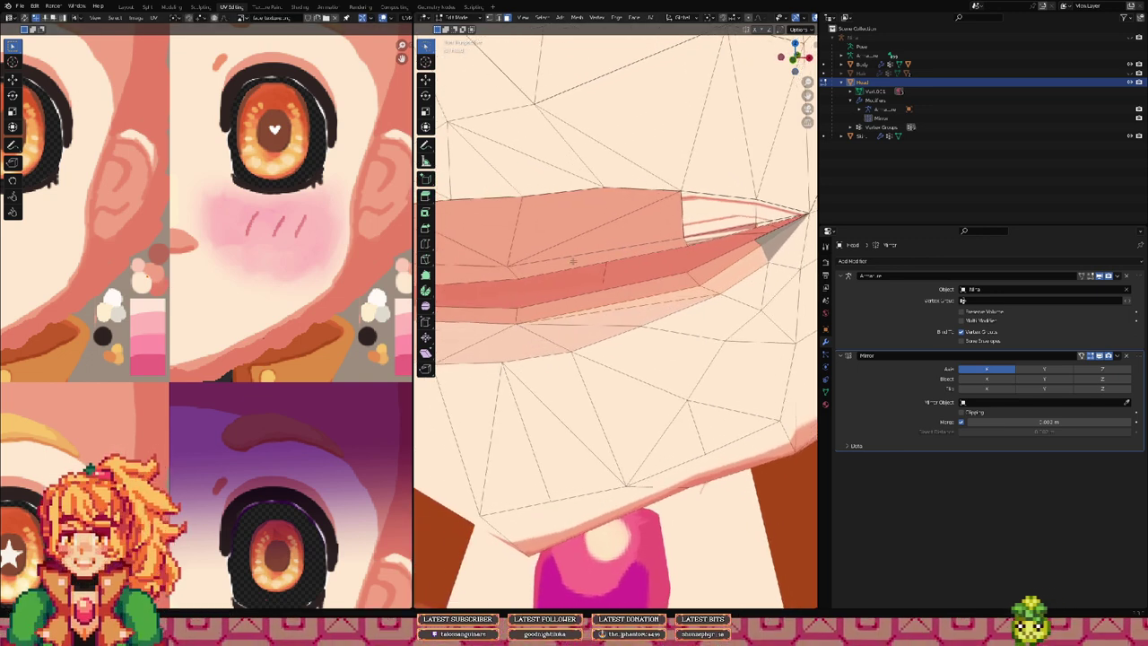
pyautogui.scroll(-2, 573, 261)
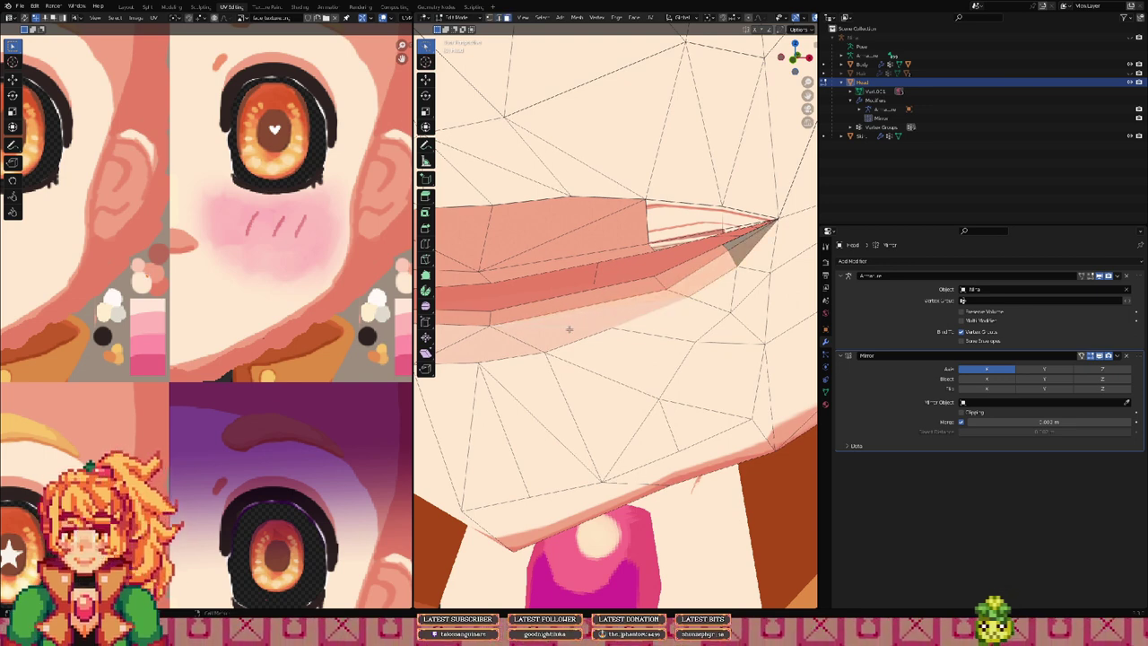
pyautogui.moveTo(569, 328); pyautogui.dragTo(704, 310, button='middle')
pyautogui.scroll(-3, 582, 308)
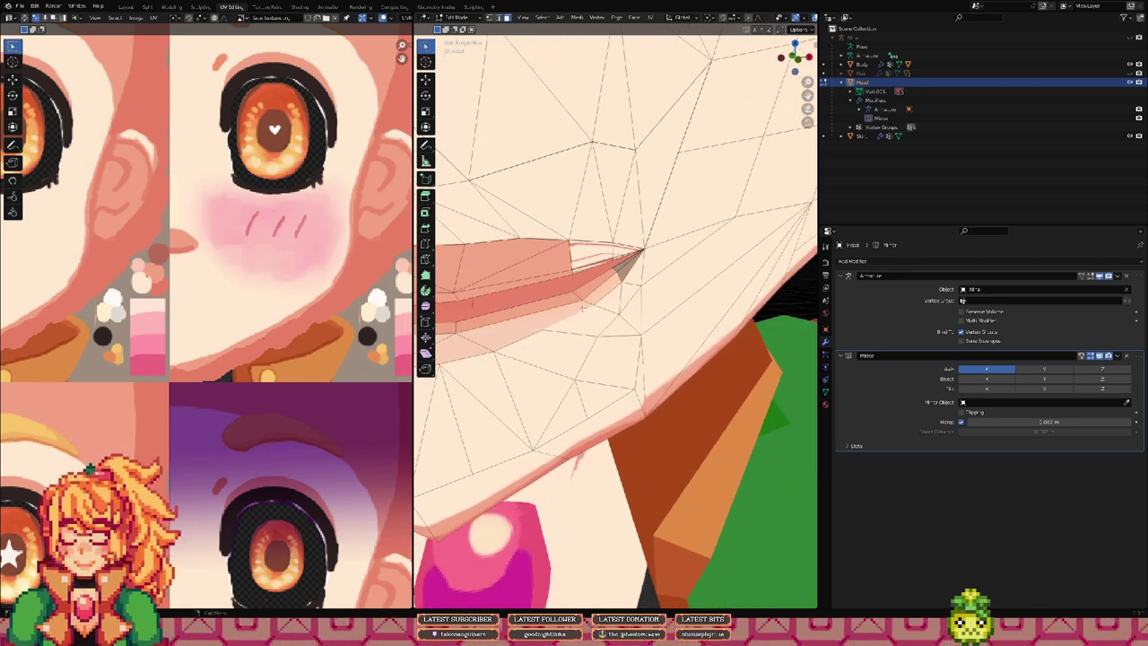
pyautogui.scroll(4, 583, 308)
pyautogui.scroll(-5, 564, 294)
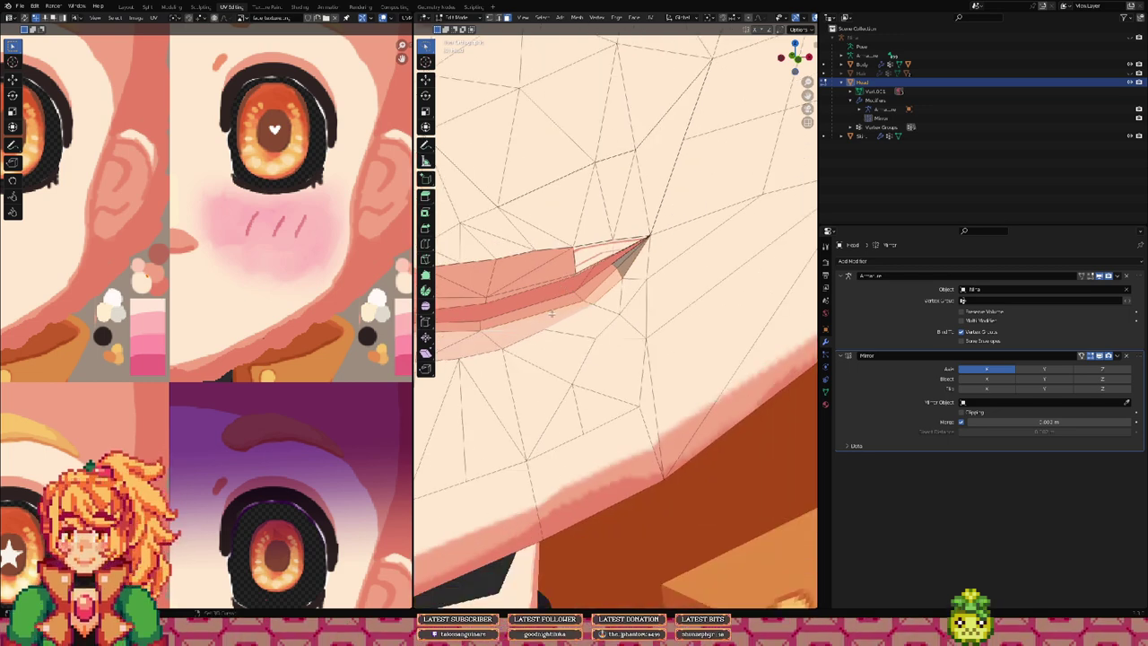
pyautogui.keyDown('shift'); pyautogui.moveTo(532, 325); pyautogui.dragTo(646, 309, button='middle'); pyautogui.keyUp('shift')
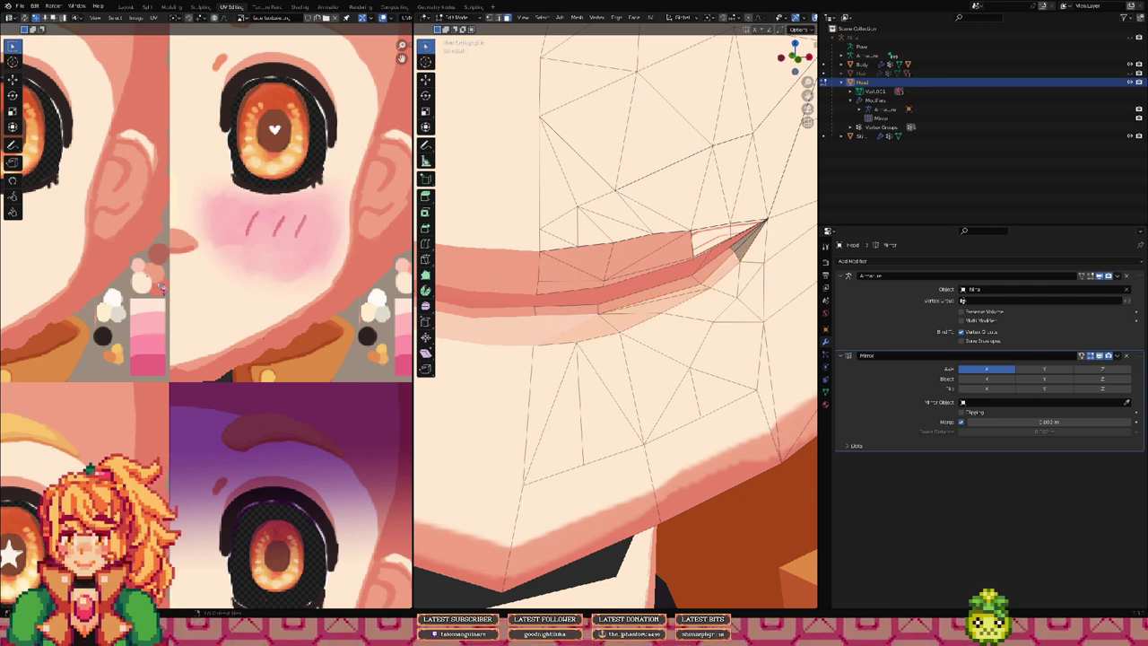
pyautogui.press('g')
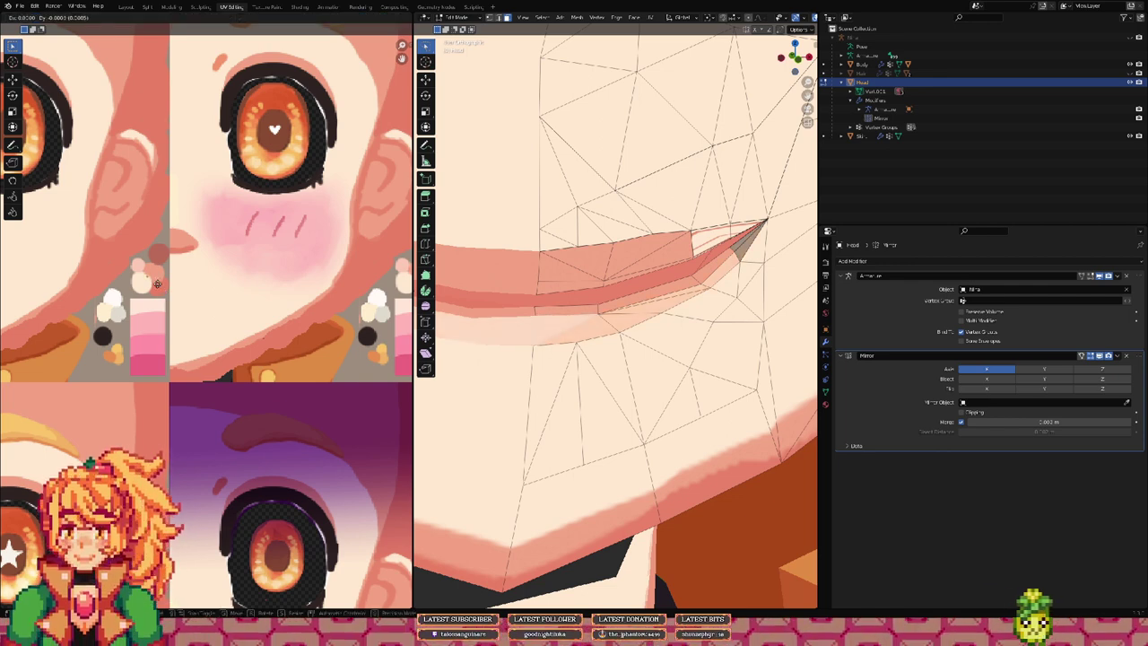
pyautogui.click(157, 285)
# Step: Preview the mouth in Object Mode and nudge the under-lip UV point to the blend between the cream and salmon swatches
pyautogui.moveTo(650, 286); pyautogui.dragTo(544, 301, button='middle')
pyautogui.press('Tab')
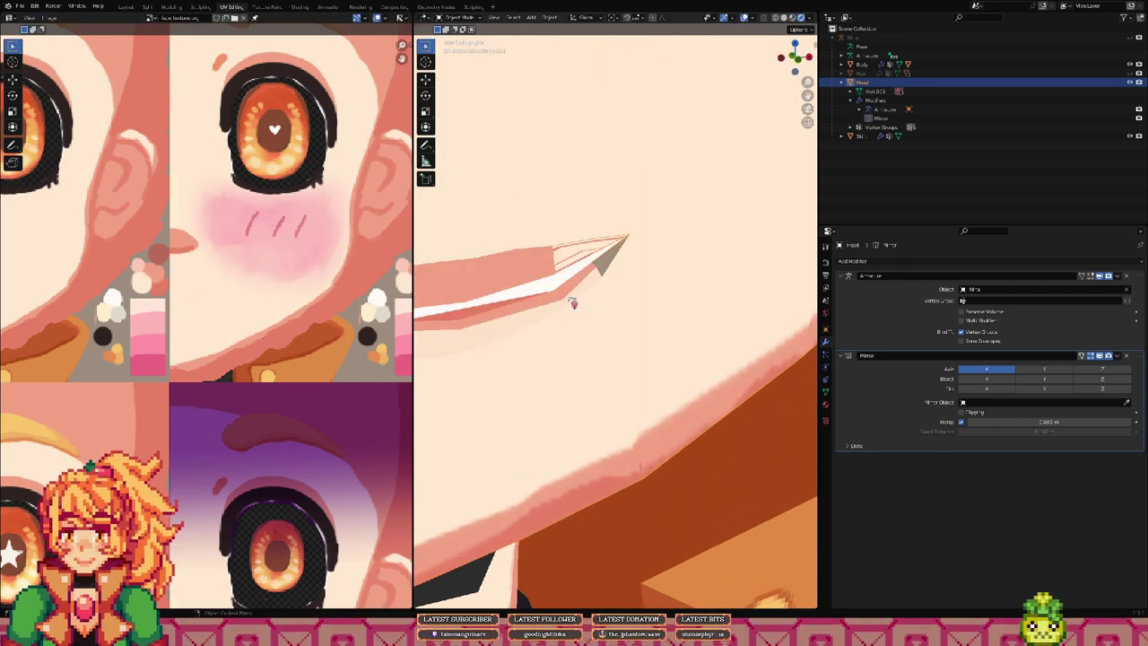
pyautogui.press('Tab')
pyautogui.click(602, 270)
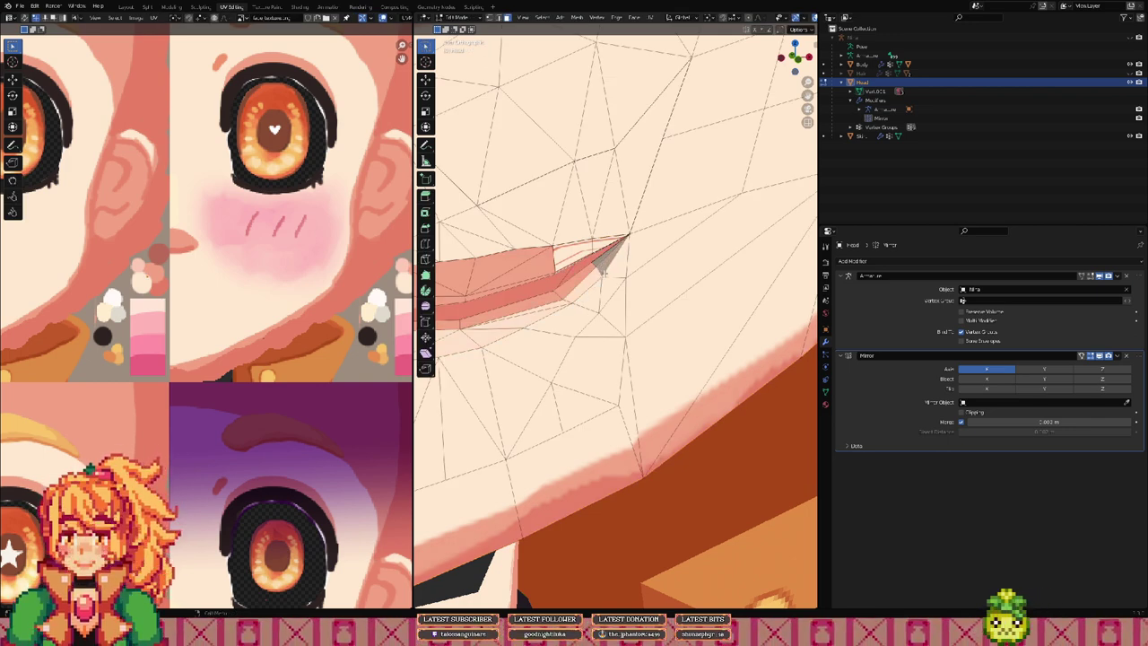
pyautogui.scroll(5, 601, 243)
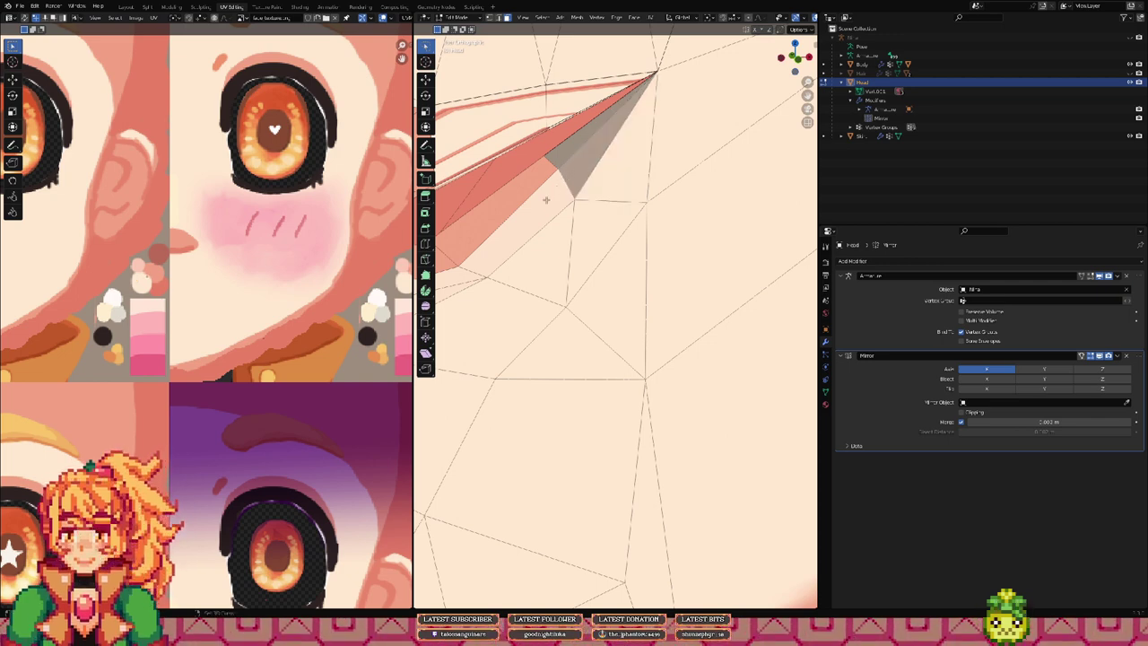
pyautogui.moveTo(545, 200); pyautogui.dragTo(634, 259, button='middle')
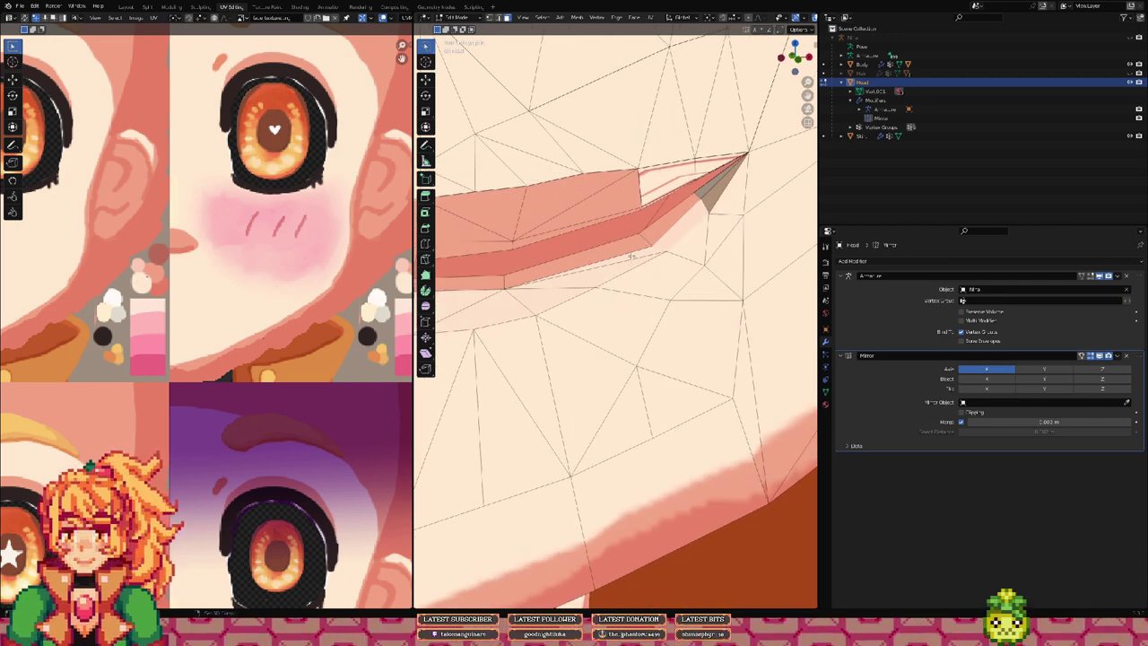
pyautogui.scroll(-3, 539, 305)
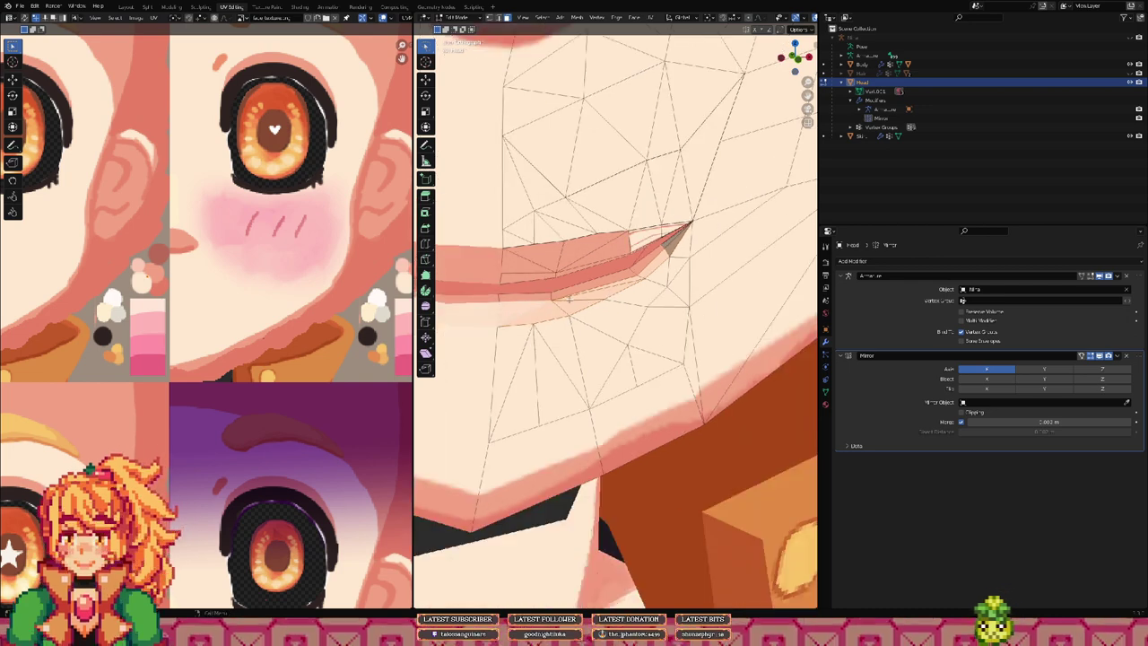
pyautogui.scroll(-5, 194, 307)
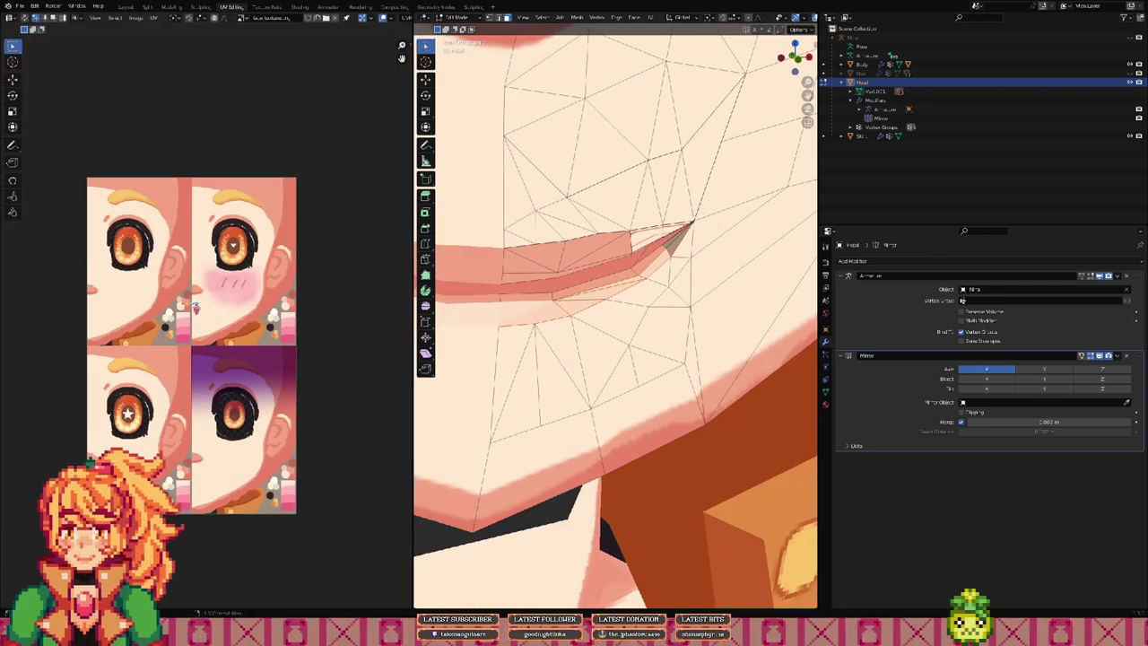
pyautogui.scroll(8, 195, 308)
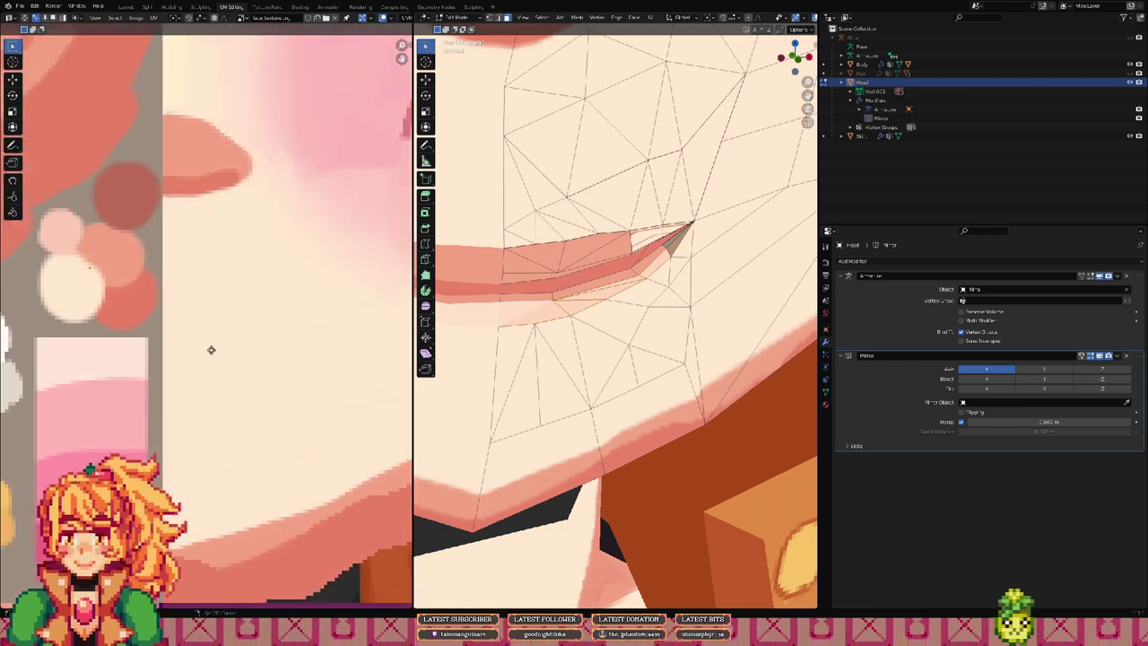
pyautogui.press('g')
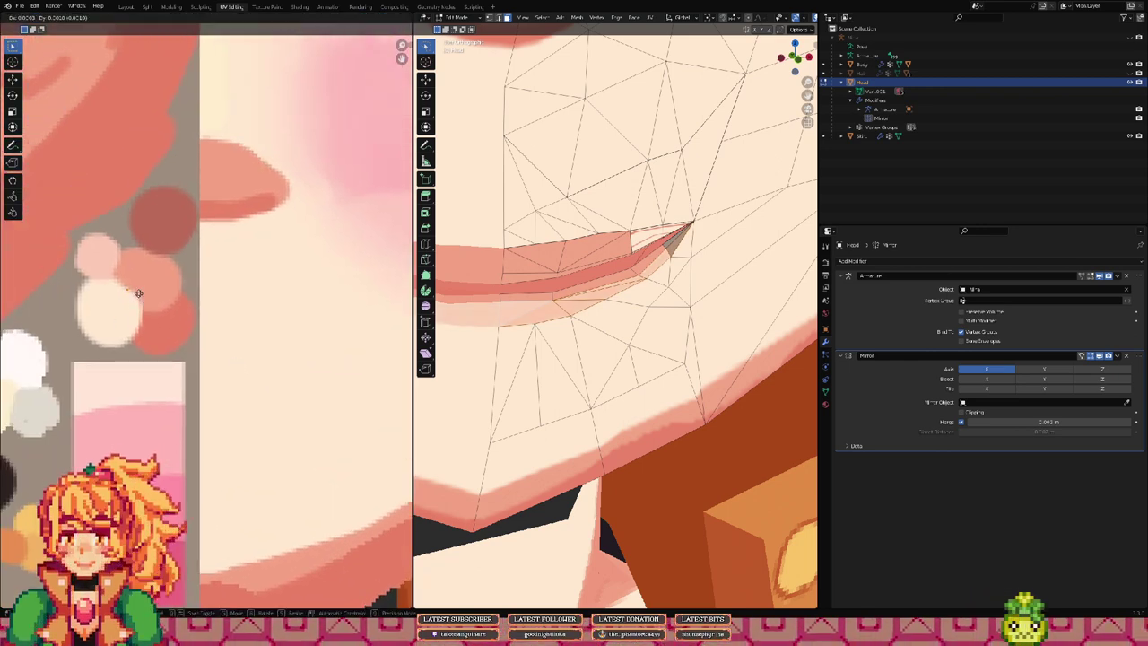
pyautogui.click(138, 291)
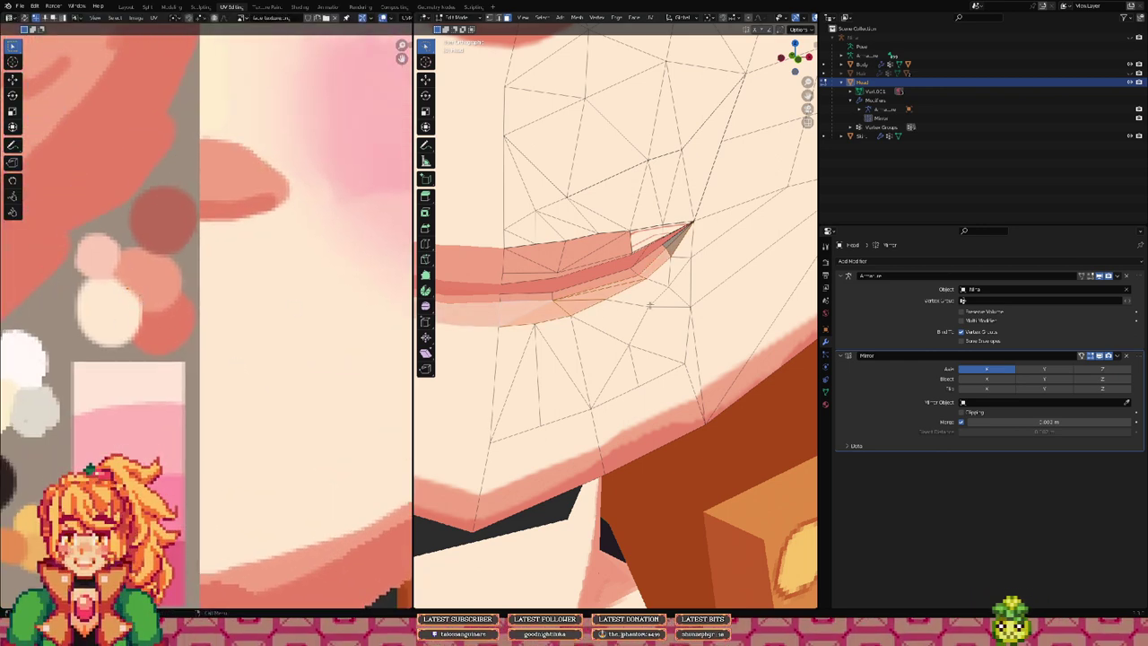
# Step: Assign the Face material to the grey face at the corner of the mouth
pyautogui.press('Tab')
pyautogui.press('Tab')
pyautogui.moveTo(654, 310); pyautogui.dragTo(432, 339, button='middle')
pyautogui.moveTo(504, 322); pyautogui.dragTo(525, 326, button='middle')
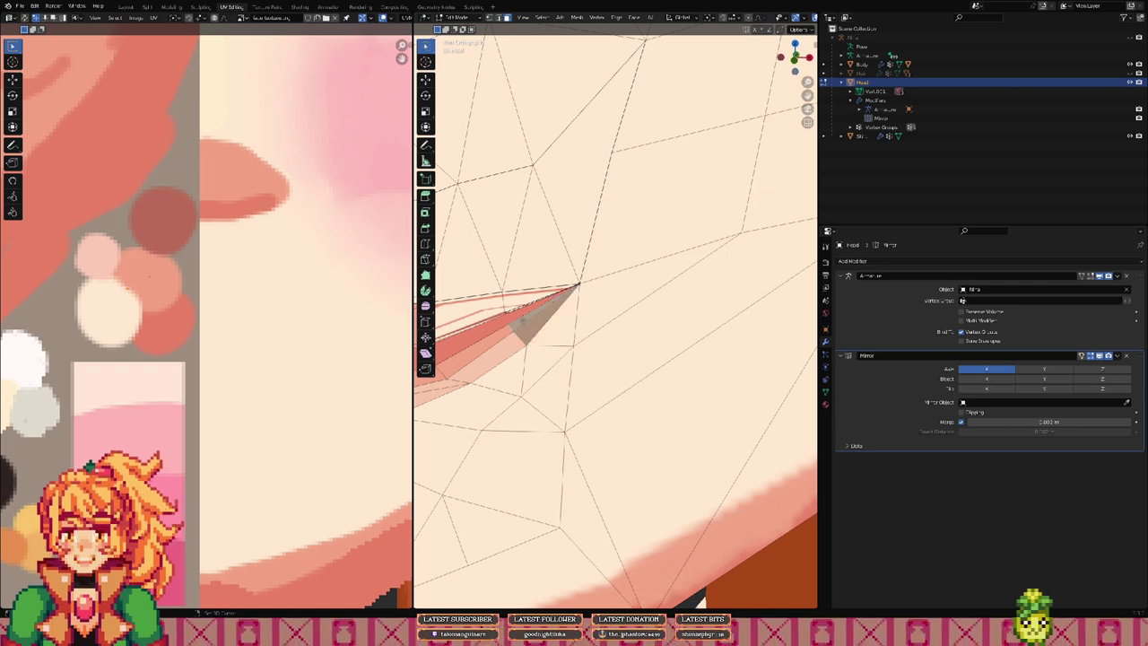
pyautogui.click(826, 403)
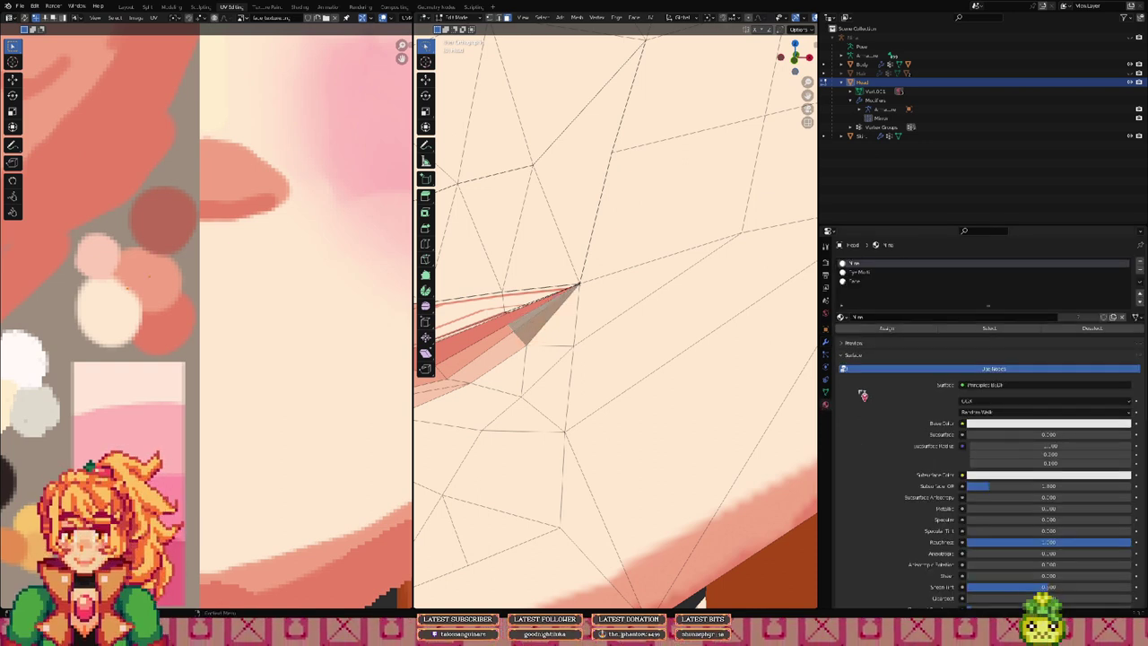
pyautogui.click(867, 281)
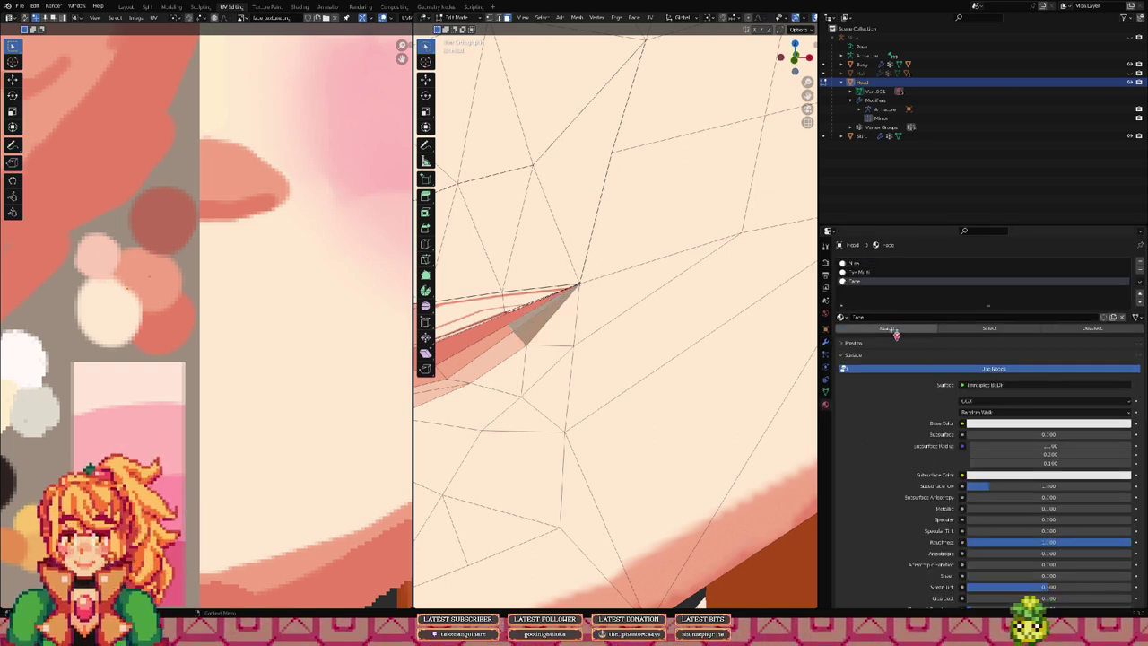
pyautogui.scroll(-1, 599, 325)
pyautogui.press('Tab')
pyautogui.press('Tab')
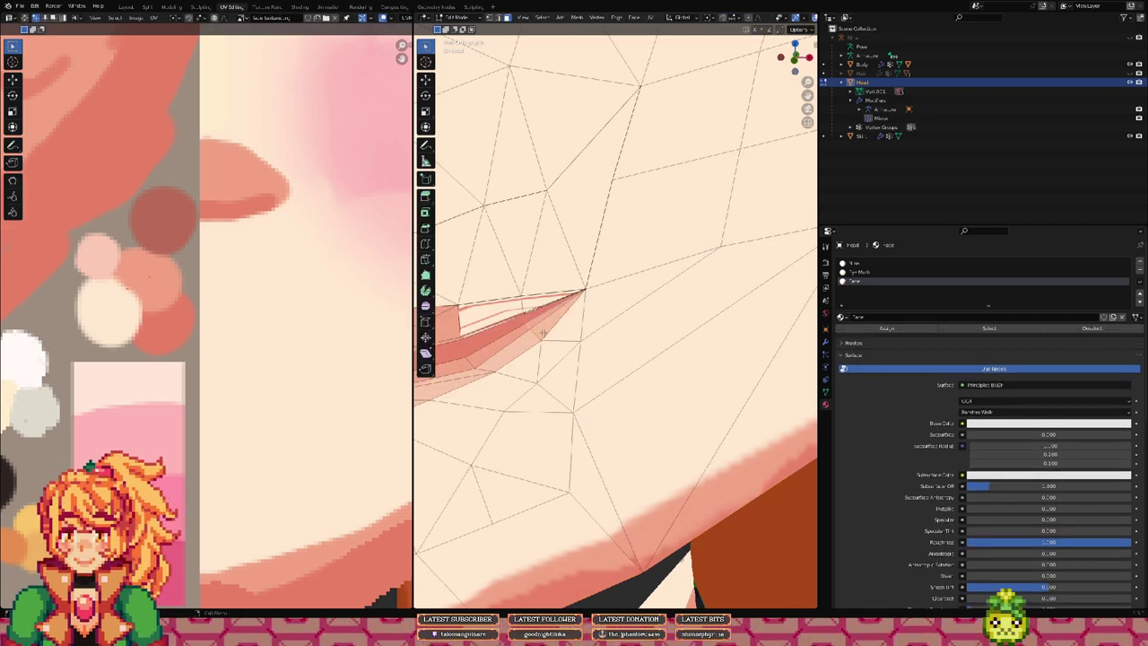
# Step: Select the striped upper-lip faces next to the mouth corner
pyautogui.keyDown('shift'); pyautogui.moveTo(544, 331); pyautogui.dragTo(677, 313, button='middle'); pyautogui.keyUp('shift')
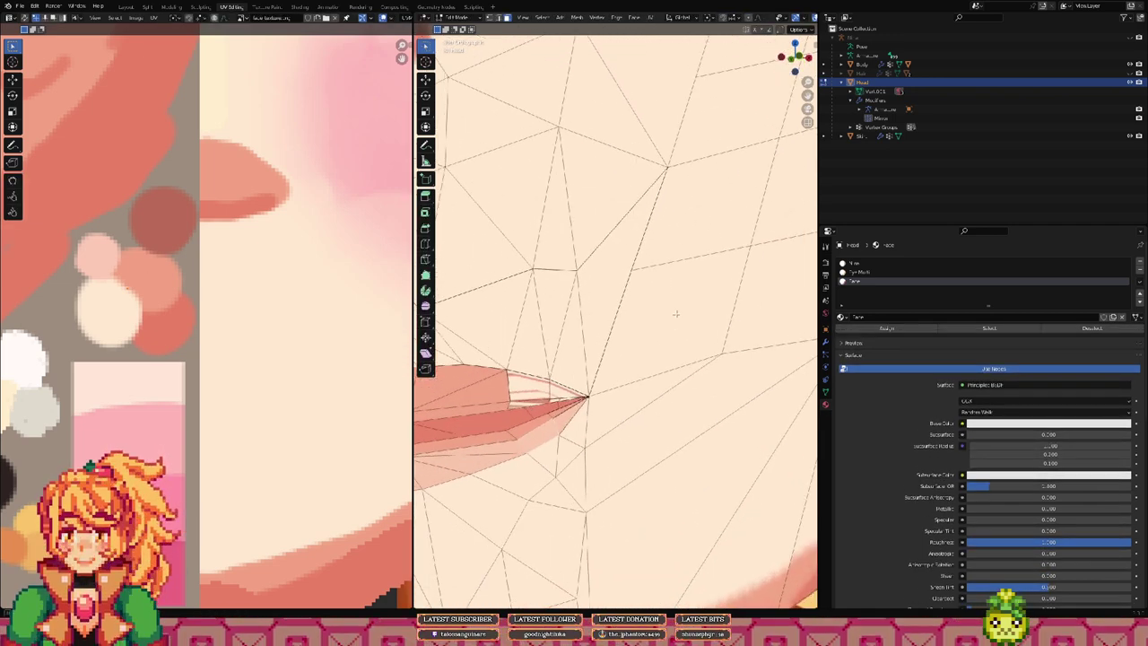
pyautogui.keyDown('shift'); pyautogui.moveTo(617, 345); pyautogui.dragTo(657, 319, button='middle'); pyautogui.keyUp('shift')
pyautogui.click(582, 369)
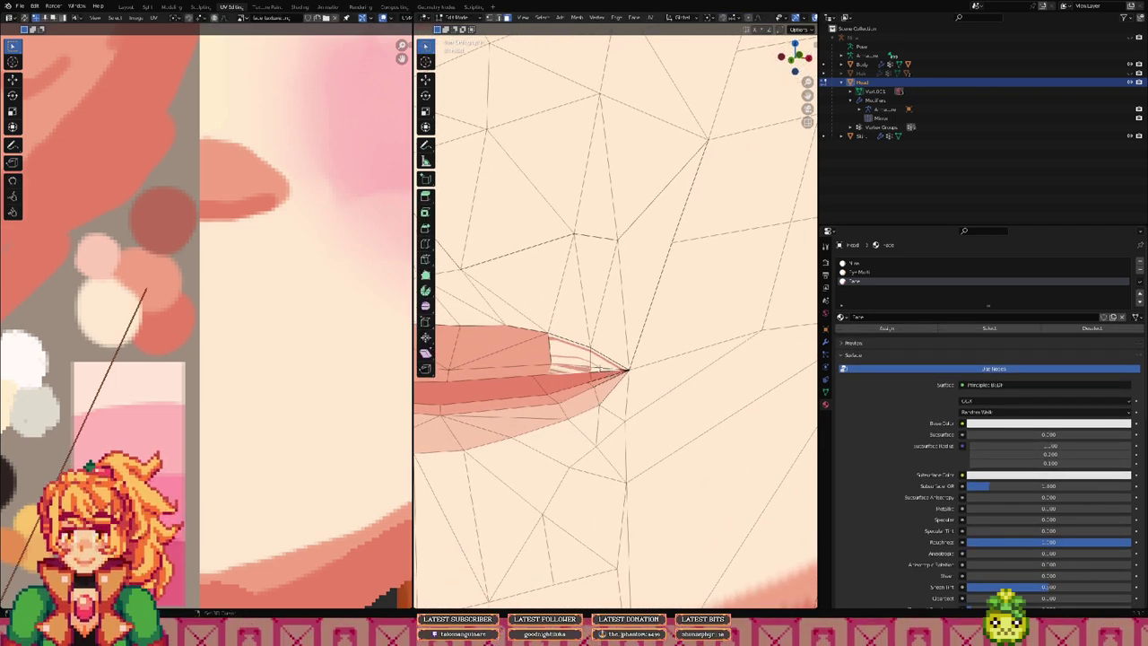
pyautogui.keyDown('shift'); pyautogui.click(600, 368); pyautogui.keyUp('shift')
pyautogui.moveTo(568, 359); pyautogui.dragTo(578, 339, button='middle')
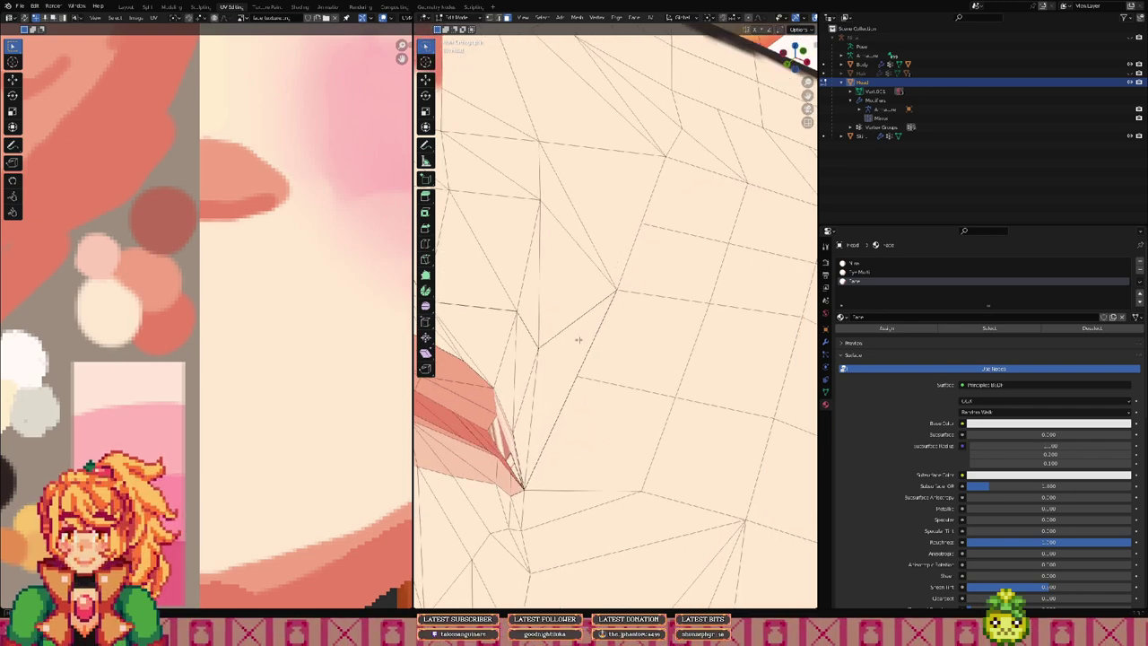
pyautogui.moveTo(516, 386); pyautogui.dragTo(600, 385, button='middle')
pyautogui.click(694, 362)
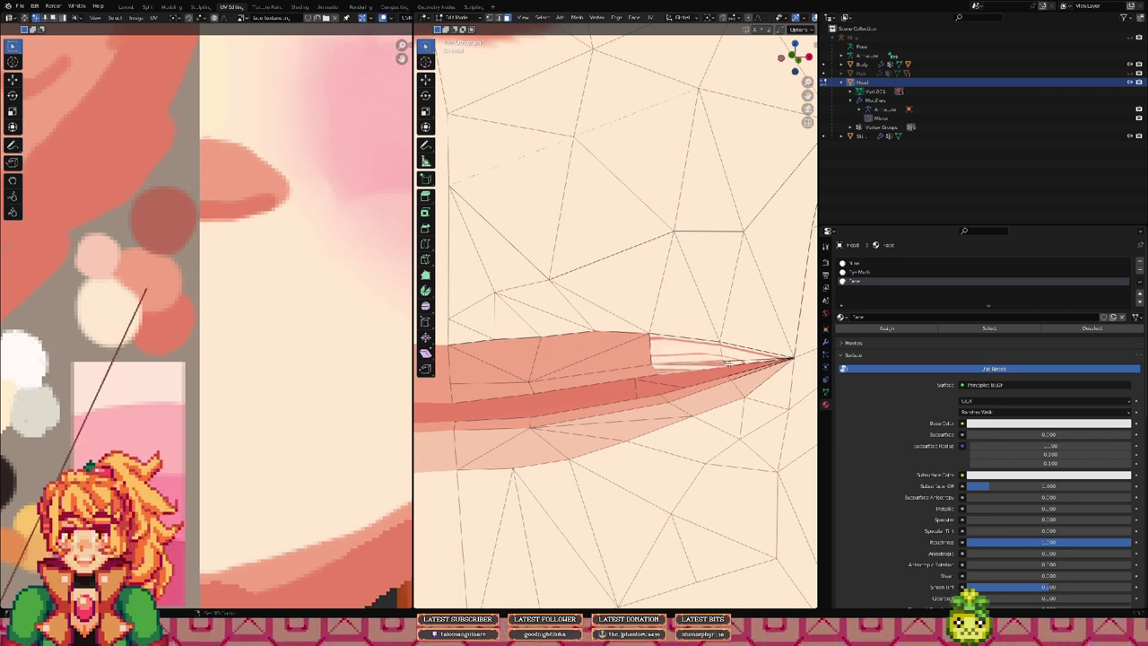
pyautogui.keyDown('shift'); pyautogui.click(730, 364); pyautogui.keyUp('shift')
pyautogui.keyDown('shift'); pyautogui.click(736, 361); pyautogui.keyUp('shift')
pyautogui.keyDown('shift'); pyautogui.click(766, 353); pyautogui.keyUp('shift')
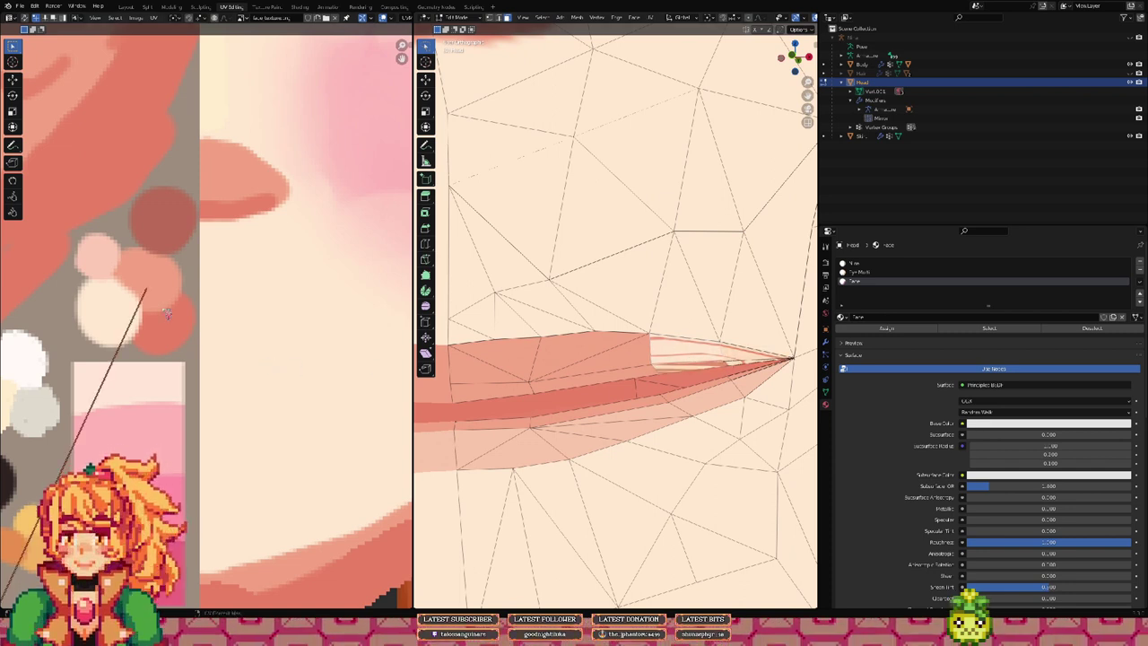
# Step: Move the collapsed UVs of the selected upper-lip faces onto the salmon swatch to match the rest of the lip
pyautogui.moveTo(162, 305); pyautogui.dragTo(162, 305)
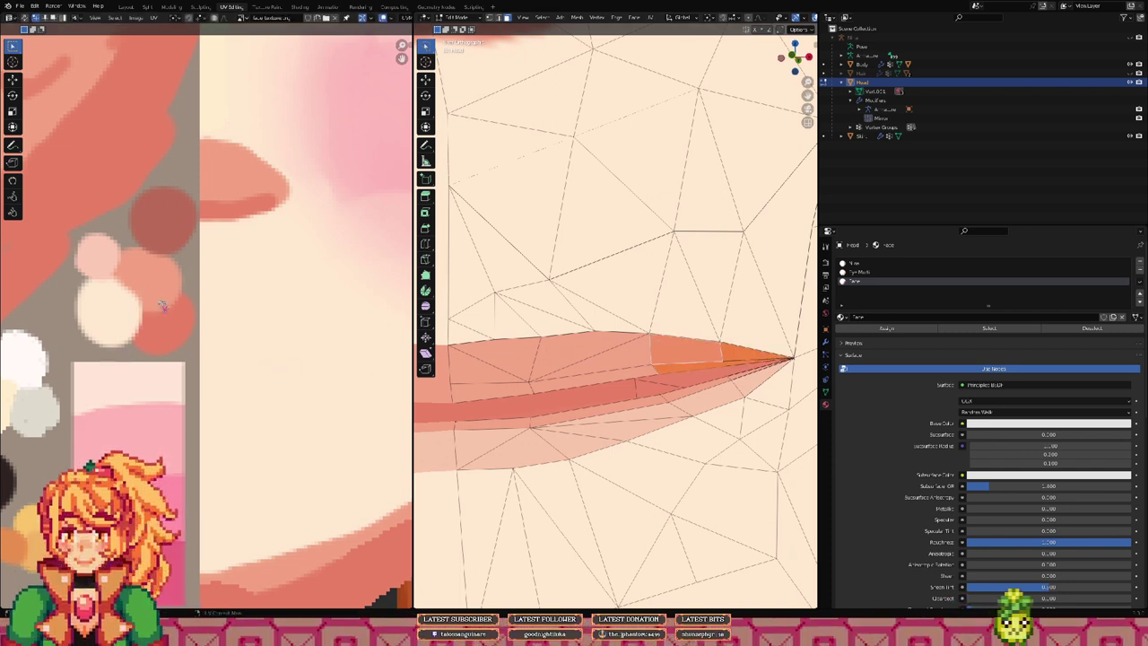
pyautogui.press('g')
pyautogui.click(312, 566)
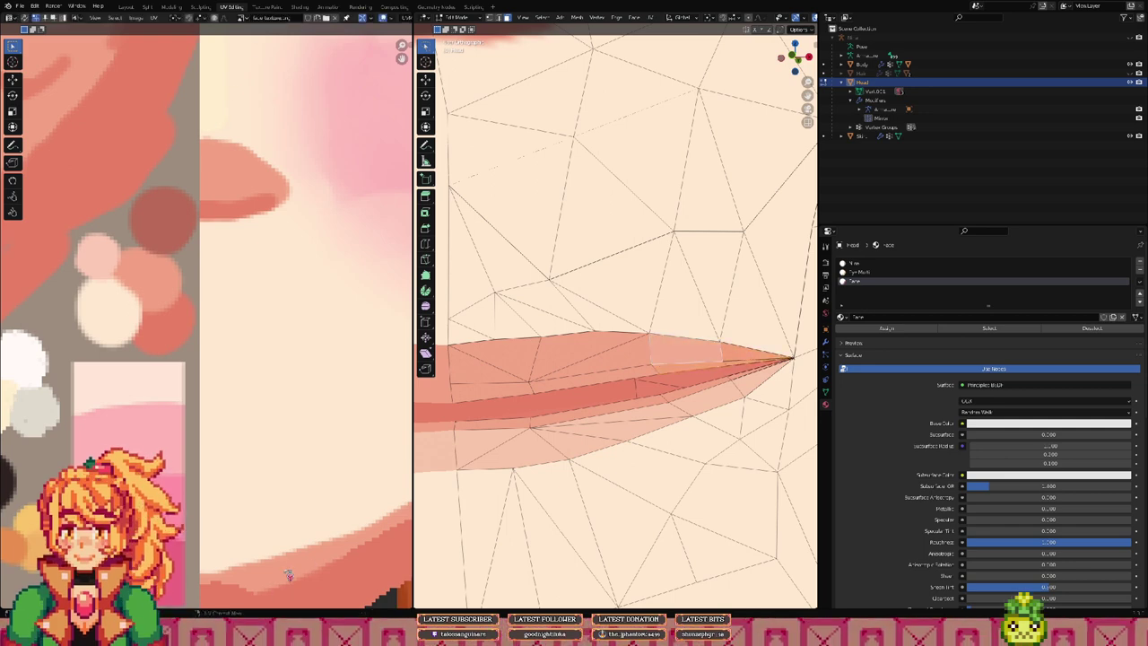
pyautogui.scroll(-5, 319, 352)
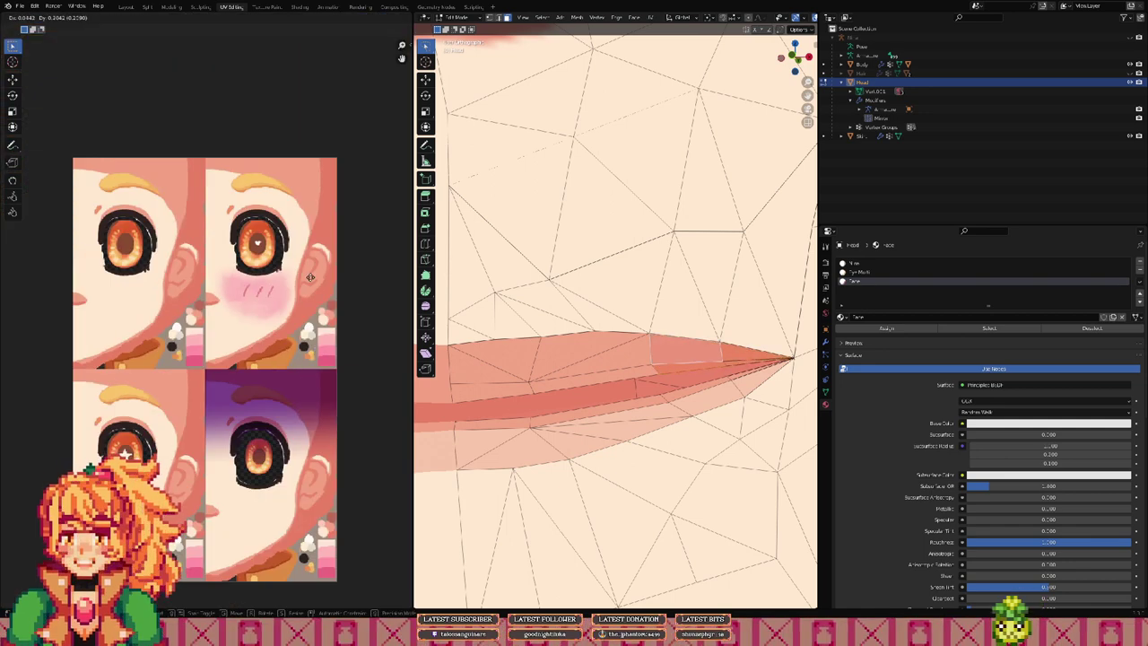
pyautogui.click(386, 301)
# Step: Examine the recoloured lips from the front and close up at the mirrored mouth corner
pyautogui.moveTo(628, 357); pyautogui.dragTo(800, 294, button='middle')
pyautogui.click(668, 371)
pyautogui.scroll(3, 800, 305)
pyautogui.moveTo(797, 337); pyautogui.dragTo(629, 257, button='middle')
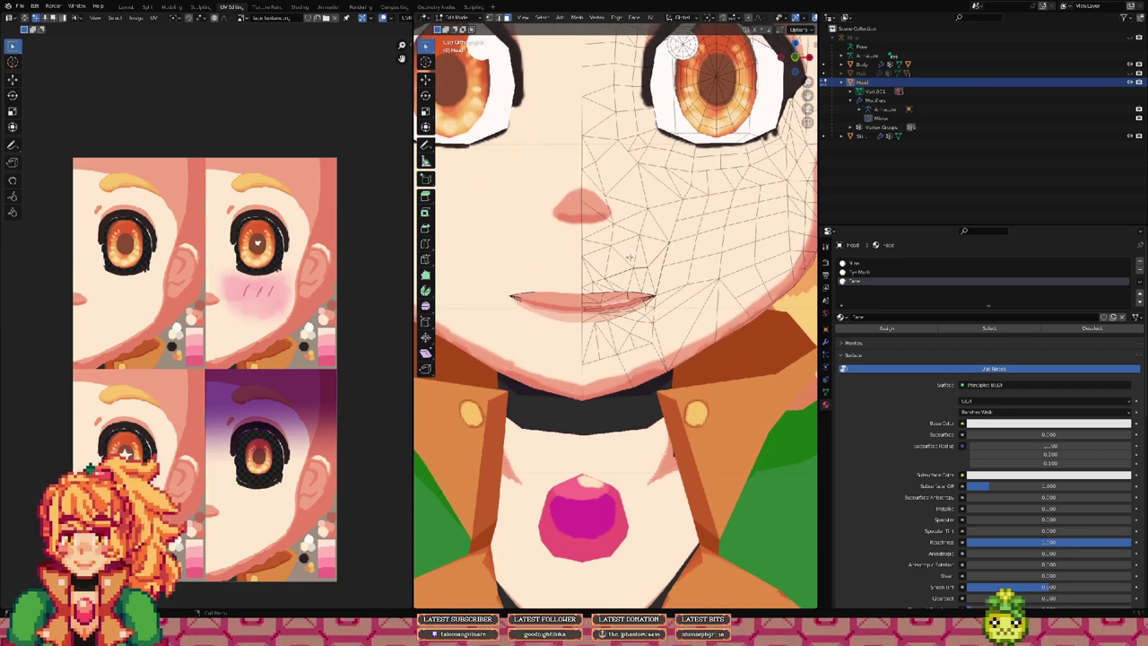
pyautogui.press('KP_5')
pyautogui.scroll(2, 630, 258)
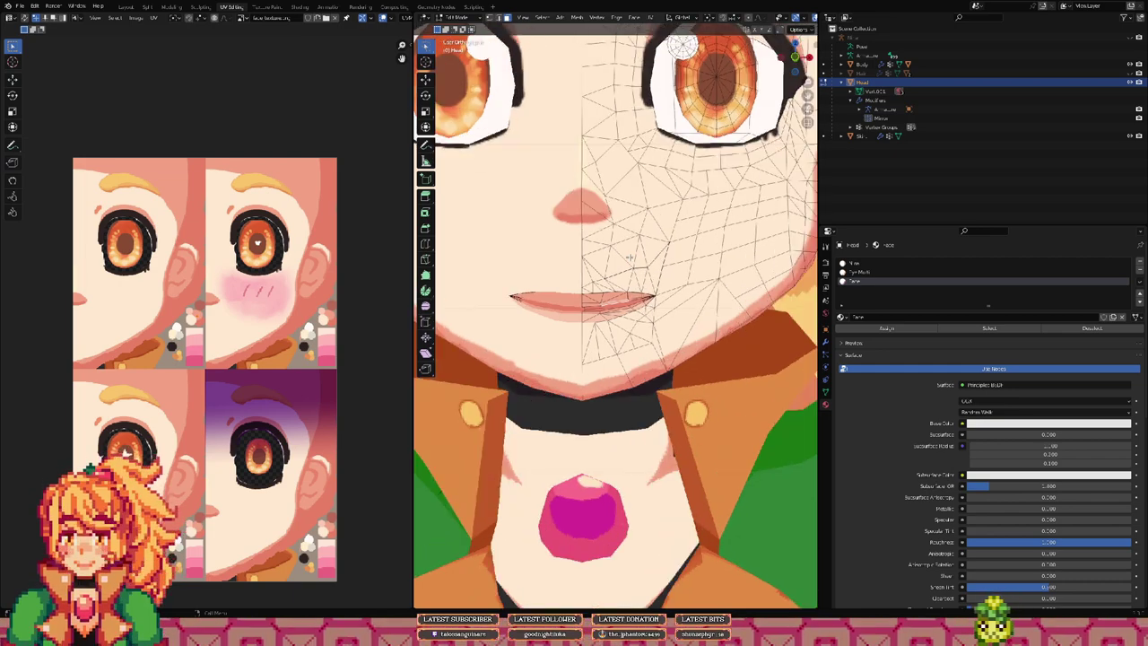
pyautogui.keyDown('shift'); pyautogui.moveTo(588, 324); pyautogui.dragTo(665, 294, button='middle'); pyautogui.keyUp('shift')
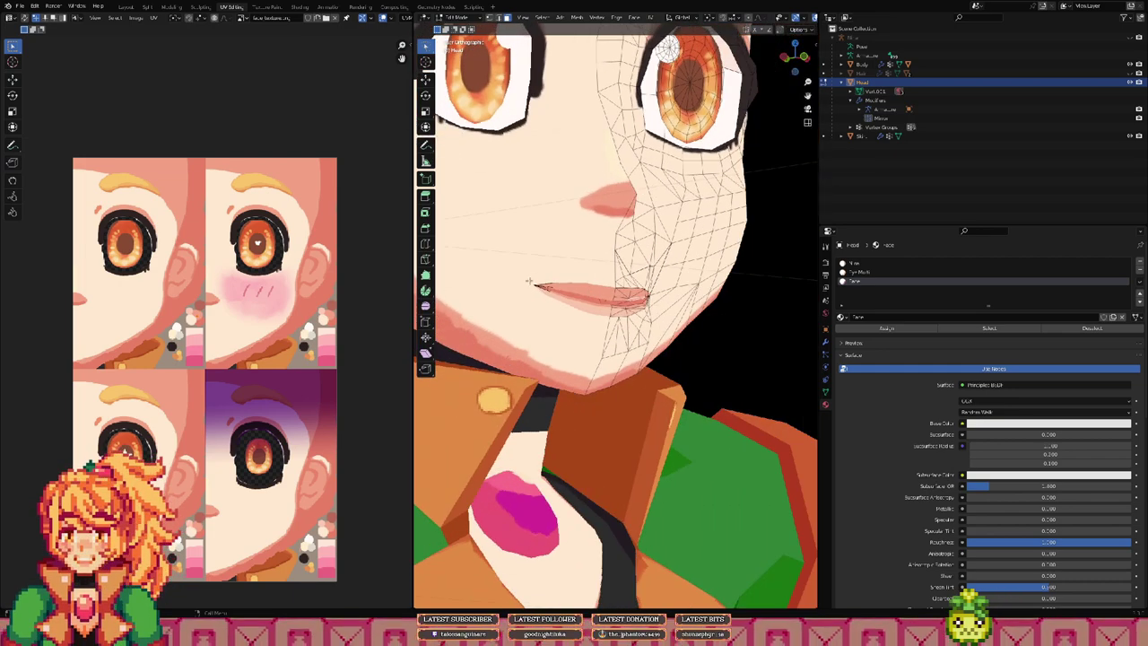
pyautogui.scroll(5, 547, 280)
pyautogui.keyDown('shift'); pyautogui.moveTo(535, 277); pyautogui.dragTo(633, 293, button='middle'); pyautogui.keyUp('shift')
pyautogui.scroll(4, 632, 292)
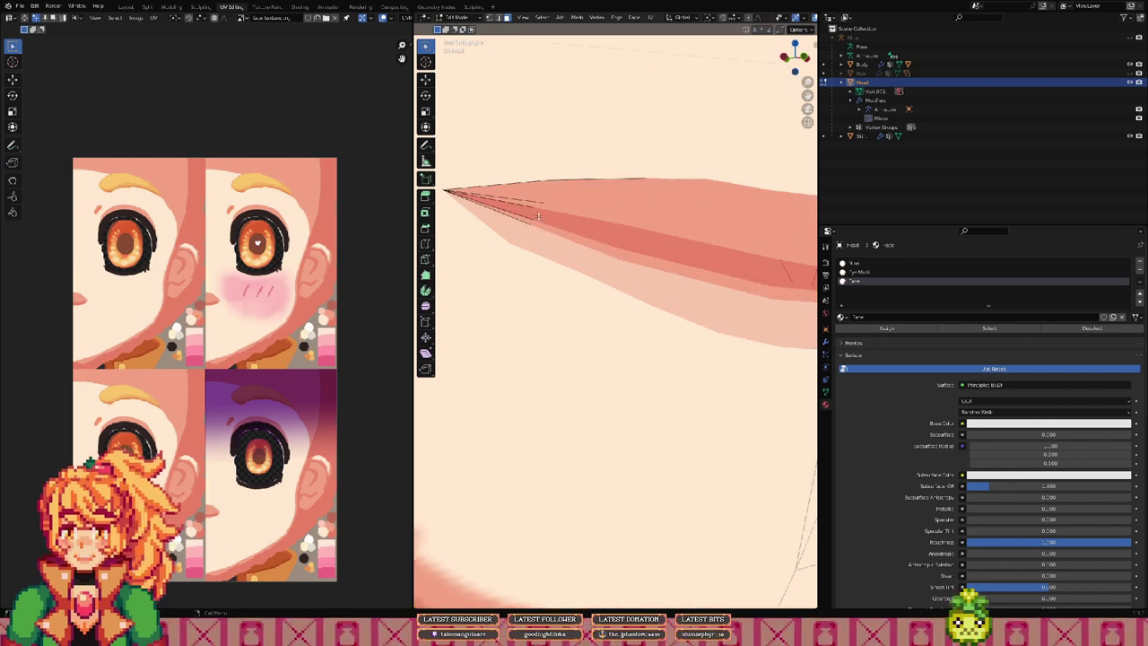
# Step: Examine the lips and the mirrored mouth corner from several angles, in both Object Mode and Edit Mode
pyautogui.moveTo(531, 226); pyautogui.dragTo(544, 296, button='middle')
pyautogui.scroll(-4, 538, 257)
pyautogui.press('Tab')
pyautogui.press('Tab')
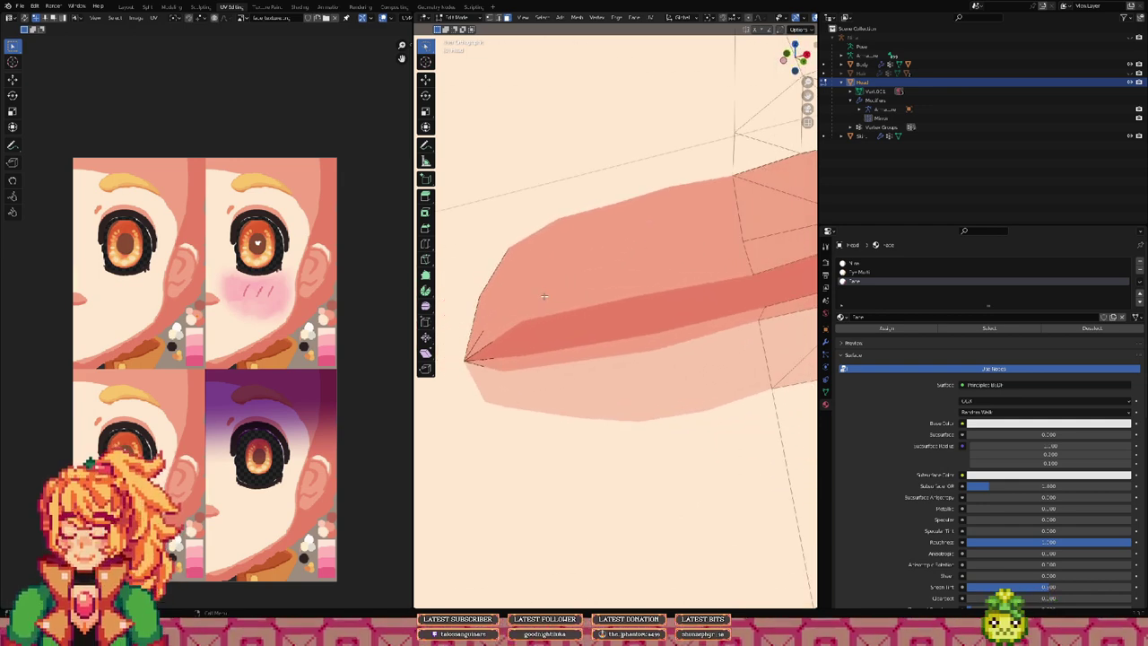
pyautogui.press('Tab')
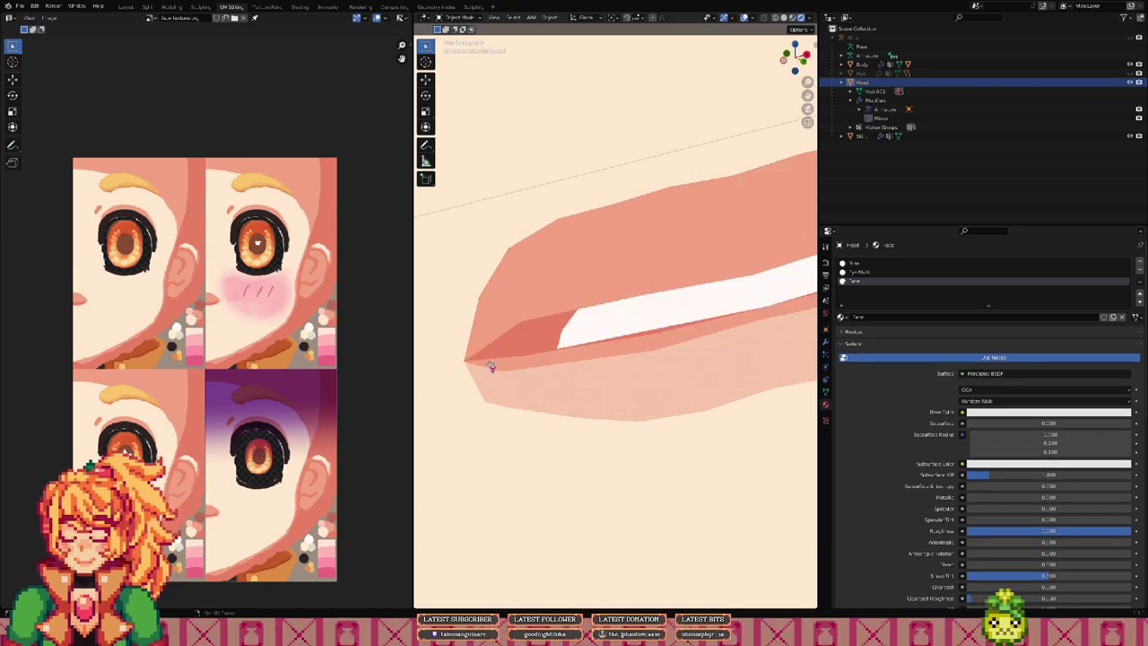
pyautogui.moveTo(492, 367); pyautogui.dragTo(584, 356, button='middle')
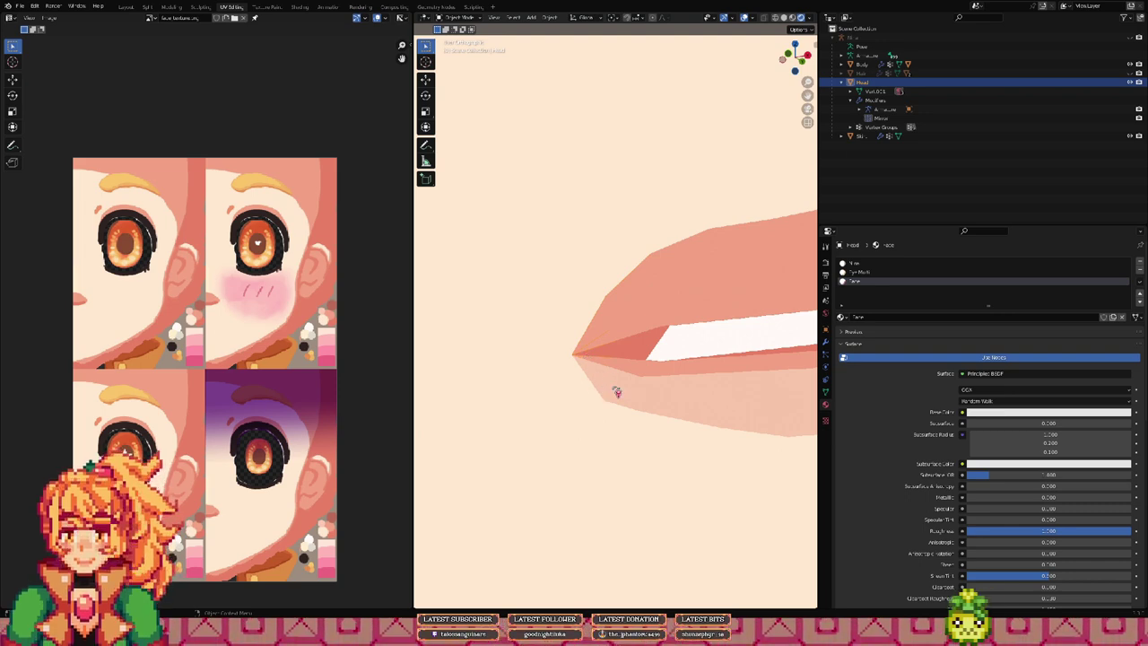
pyautogui.press('Tab')
pyautogui.press('Tab')
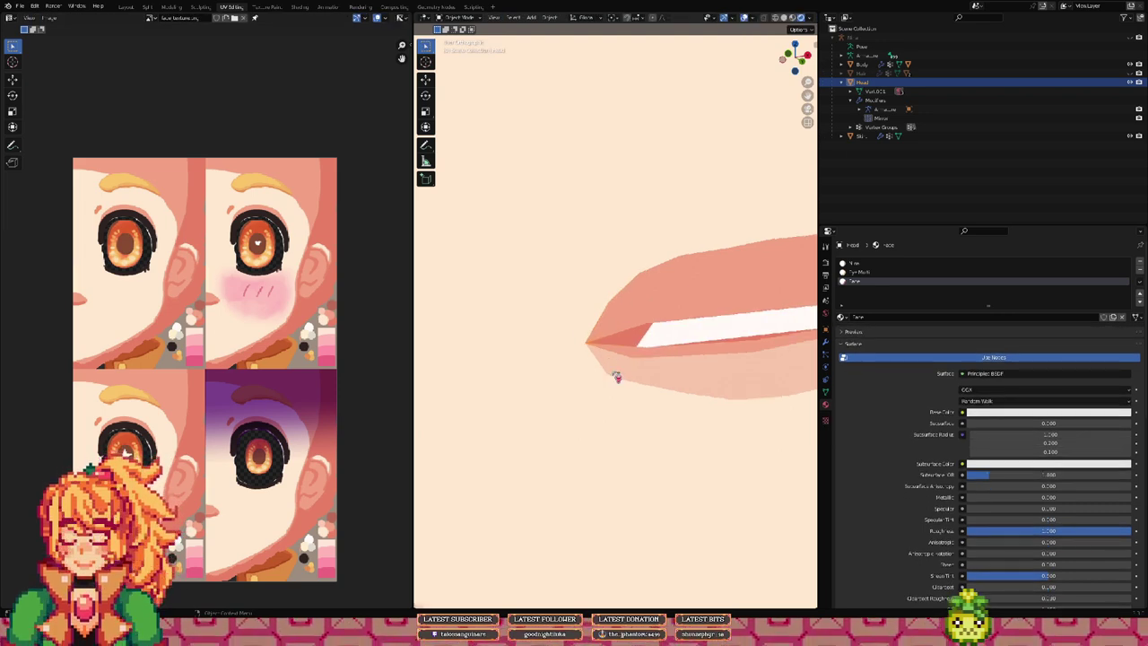
pyautogui.moveTo(615, 376)
pyautogui.mouseDown(button='middle')
pyautogui.moveTo(741, 361)
pyautogui.moveTo(520, 359)
pyautogui.moveTo(601, 365)
pyautogui.mouseUp(button='middle')
pyautogui.press('Tab')
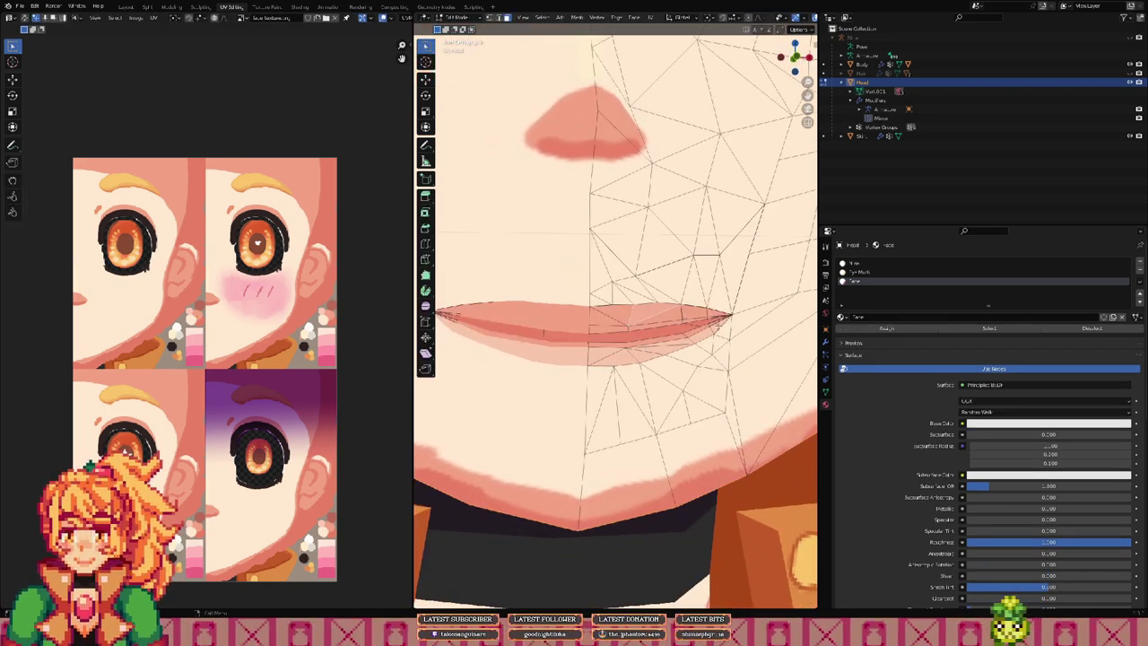
pyautogui.keyDown('shift'); pyautogui.moveTo(686, 320); pyautogui.dragTo(707, 326, button='middle'); pyautogui.keyUp('shift')
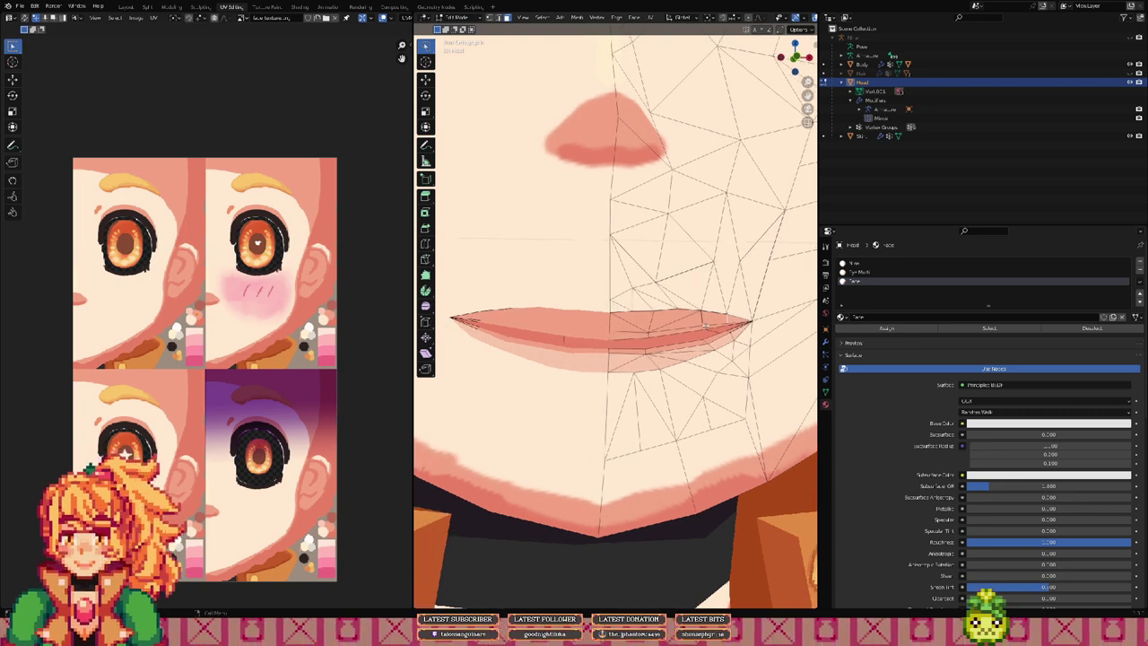
pyautogui.moveTo(531, 322); pyautogui.dragTo(568, 330, button='middle')
pyautogui.scroll(5, 595, 332)
pyautogui.scroll(3, 589, 334)
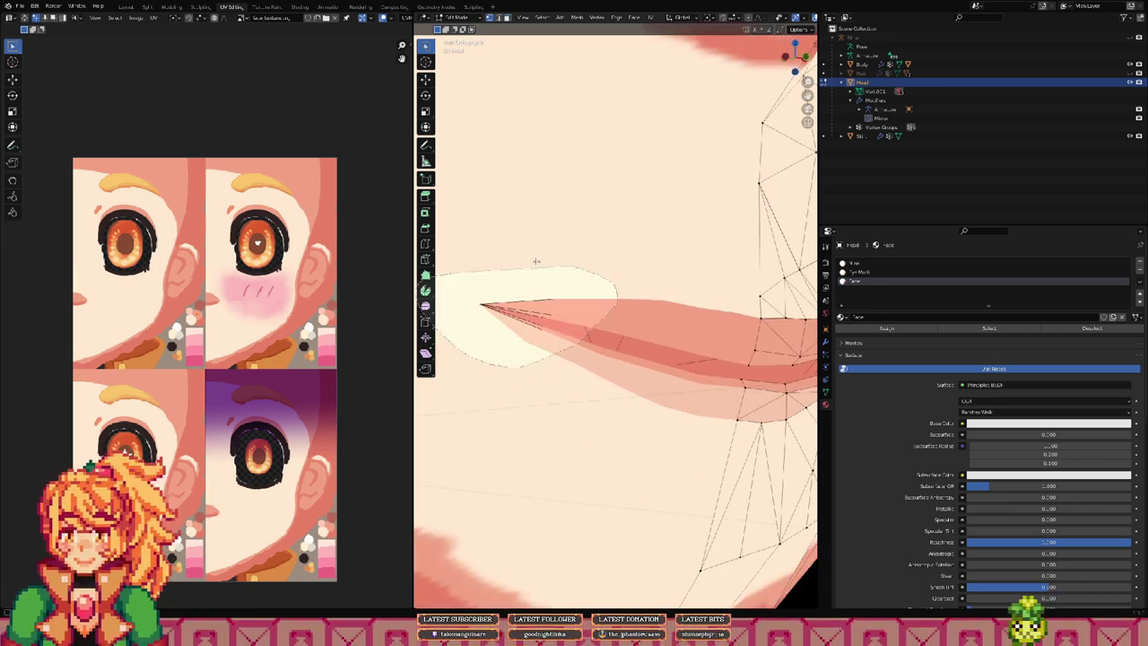
# Step: Clear the selection and delete the overlapping edges in the lower lip beside the unmirrored mouth corner
pyautogui.moveTo(741, 311); pyautogui.dragTo(895, 305, button='middle')
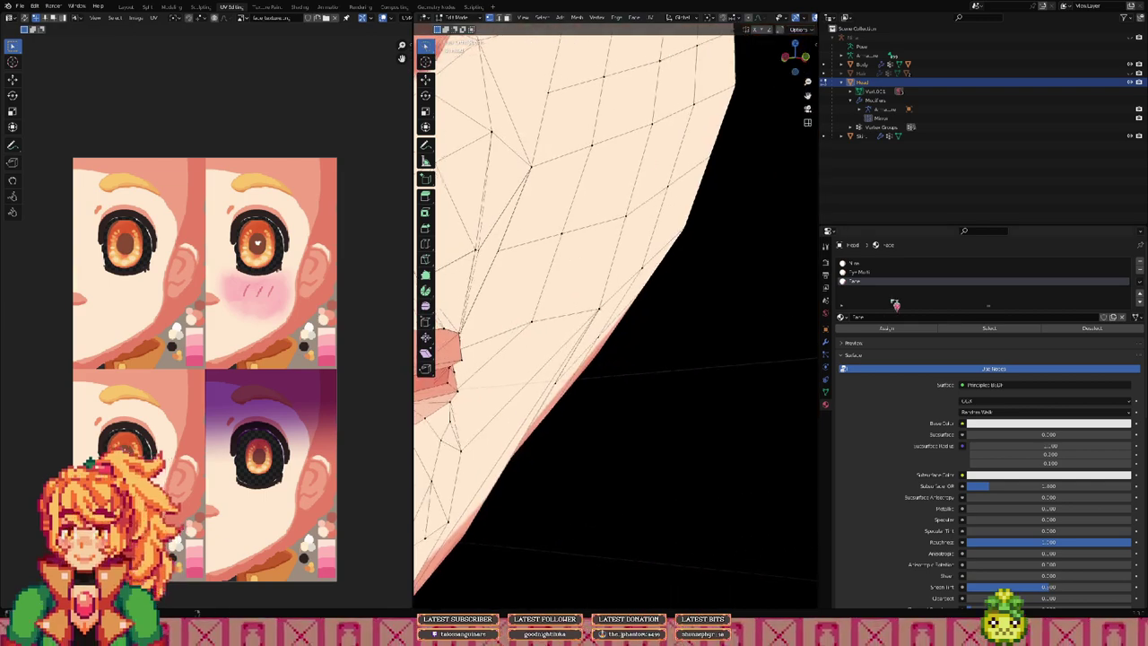
pyautogui.moveTo(771, 317); pyautogui.dragTo(616, 327, button='middle')
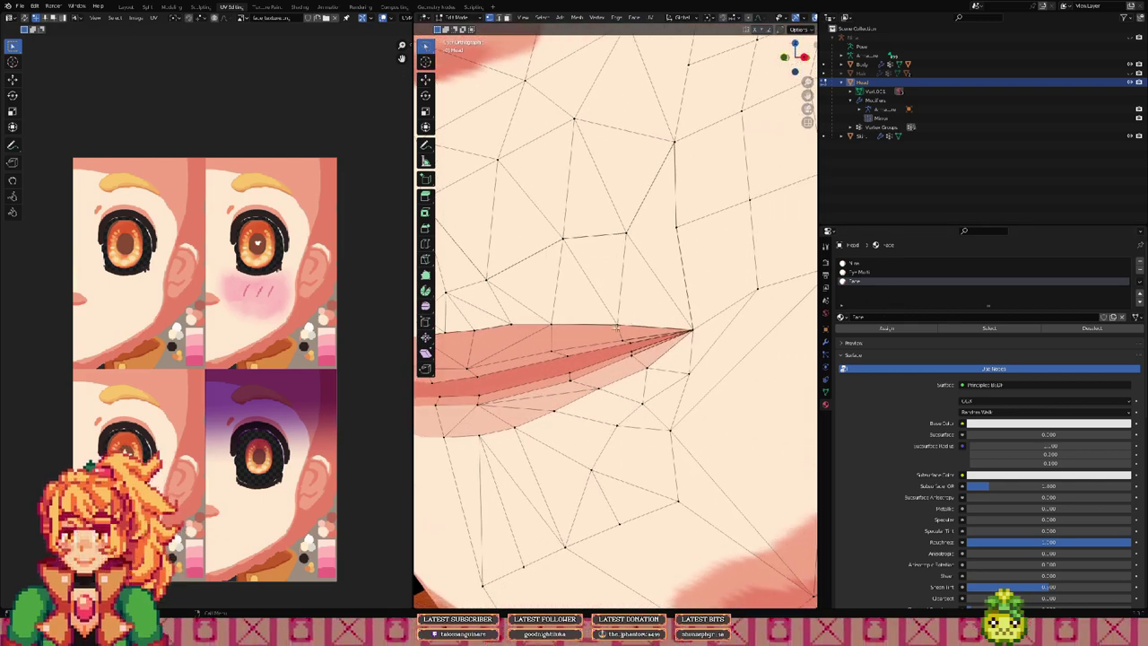
pyautogui.scroll(3, 621, 329)
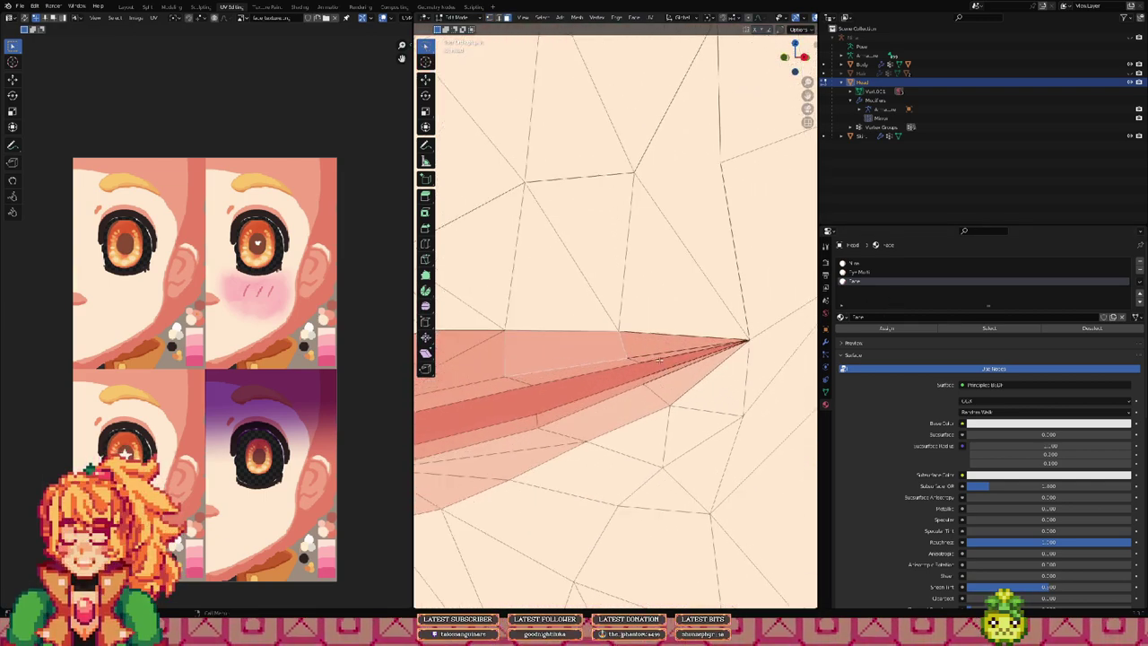
pyautogui.press('1')
pyautogui.hotkey('alt', 'a')
pyautogui.moveTo(668, 386); pyautogui.dragTo(664, 353, button='middle')
pyautogui.scroll(3, 664, 354)
pyautogui.keyDown('shift'); pyautogui.moveTo(474, 302); pyautogui.dragTo(631, 310, button='middle'); pyautogui.keyUp('shift')
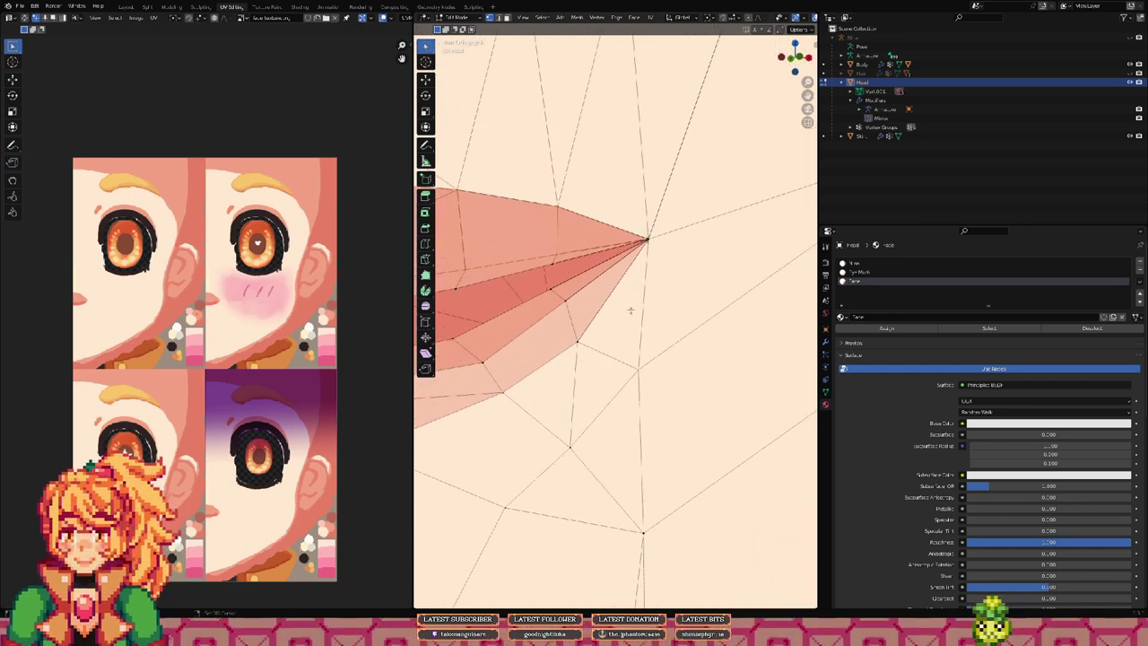
pyautogui.scroll(4, 567, 302)
pyautogui.scroll(-3, 583, 301)
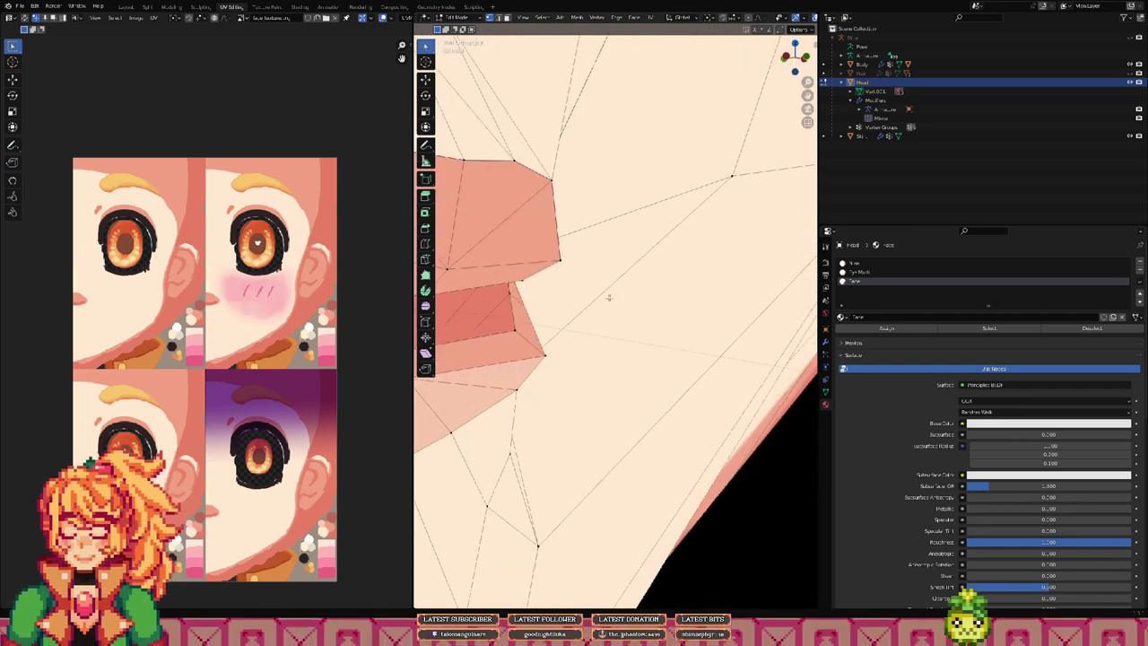
pyautogui.moveTo(612, 297); pyautogui.dragTo(611, 301, button='middle')
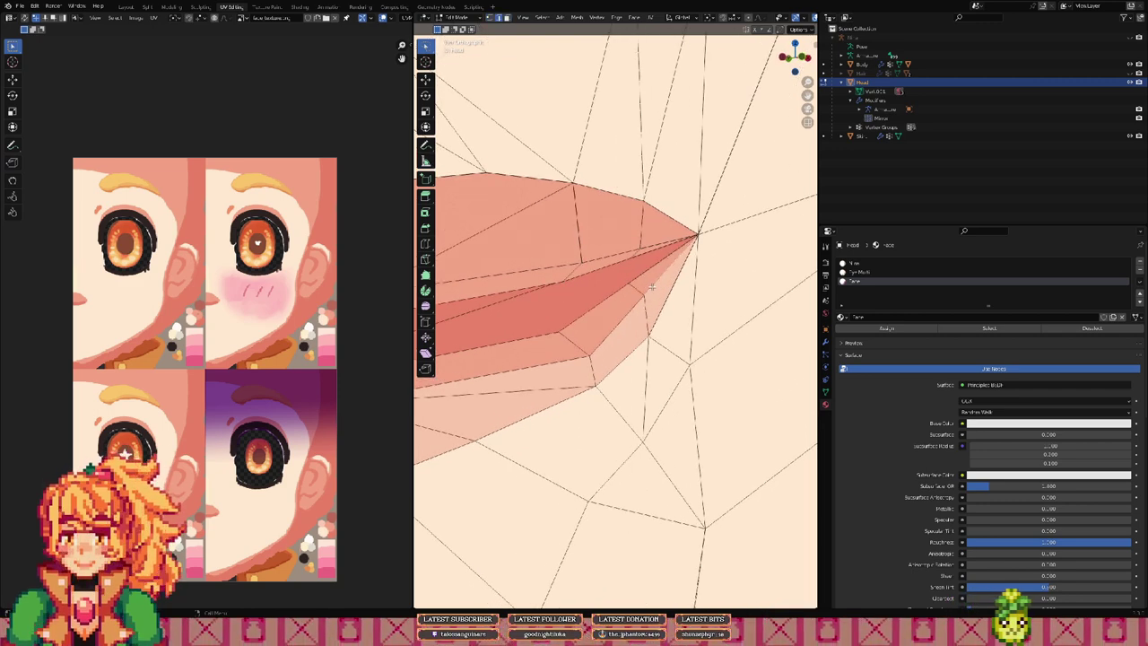
pyautogui.press('x')
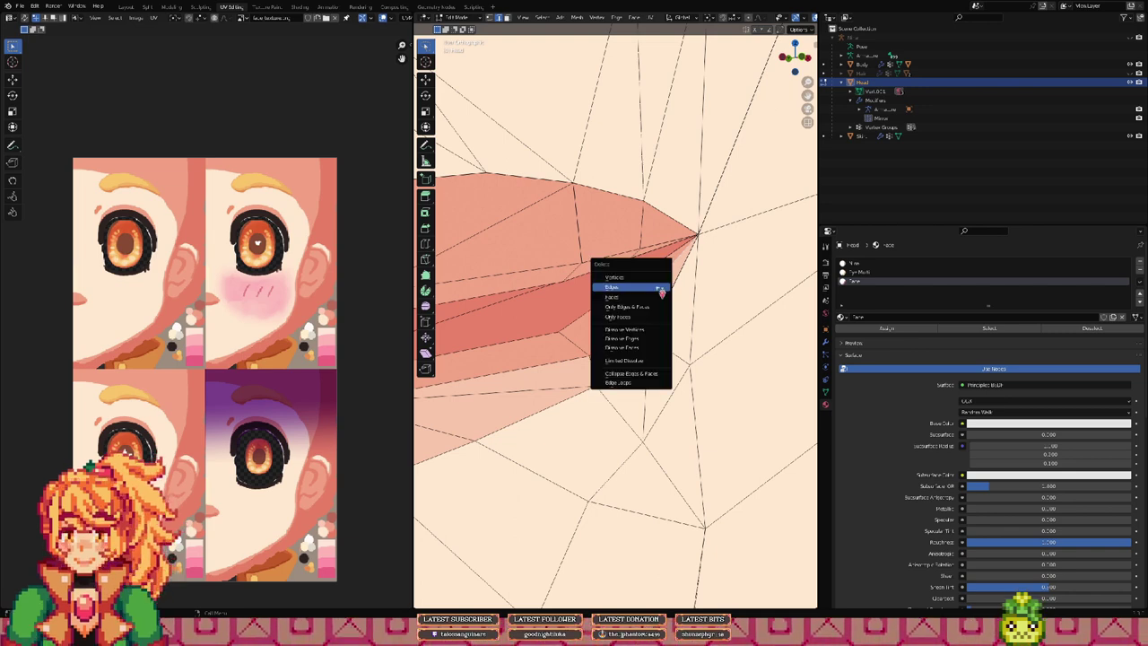
pyautogui.click(655, 287)
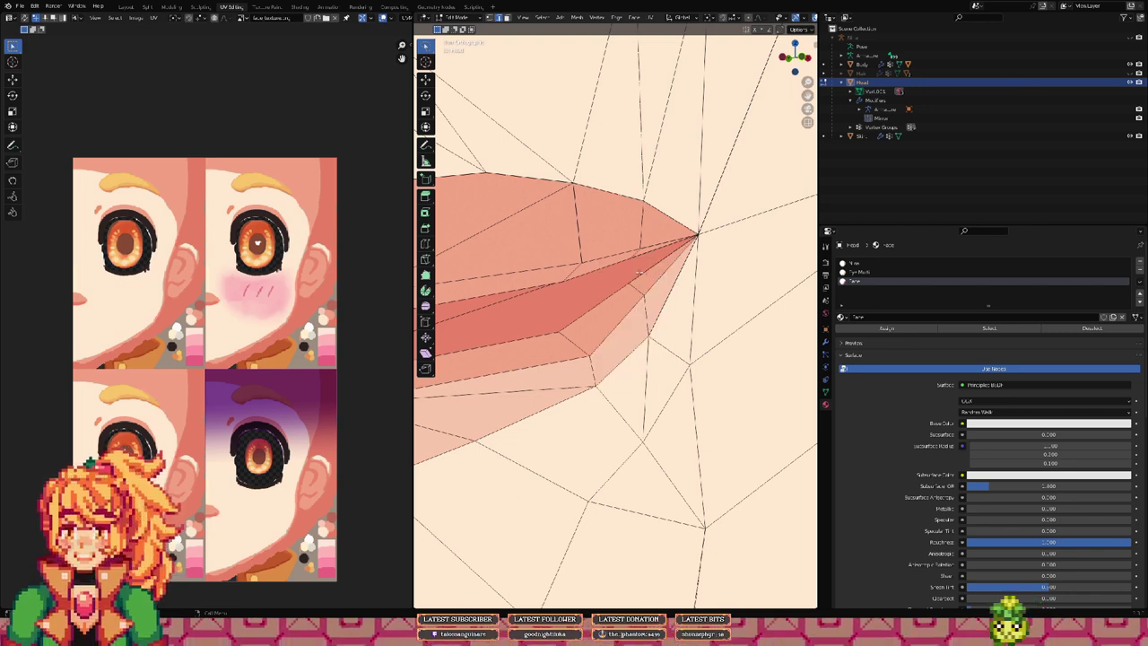
pyautogui.press('x')
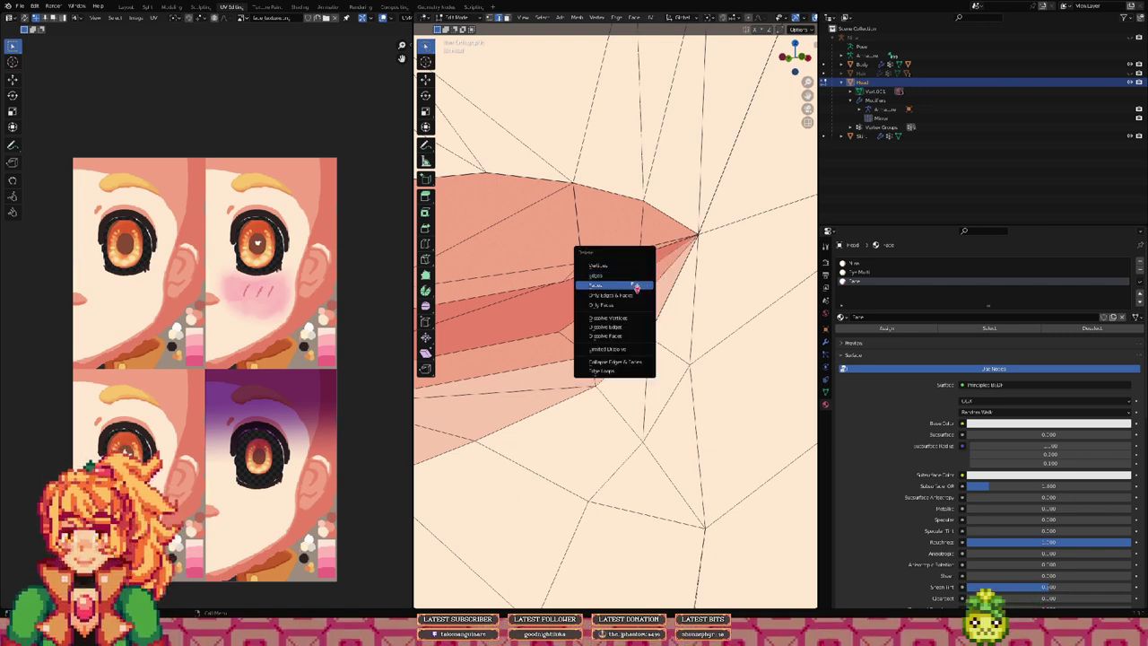
pyautogui.click(636, 285)
# Step: Try deleting the outer lower-lip edges next to the mouth corner, undoing the removal of attached faces
pyautogui.press('x')
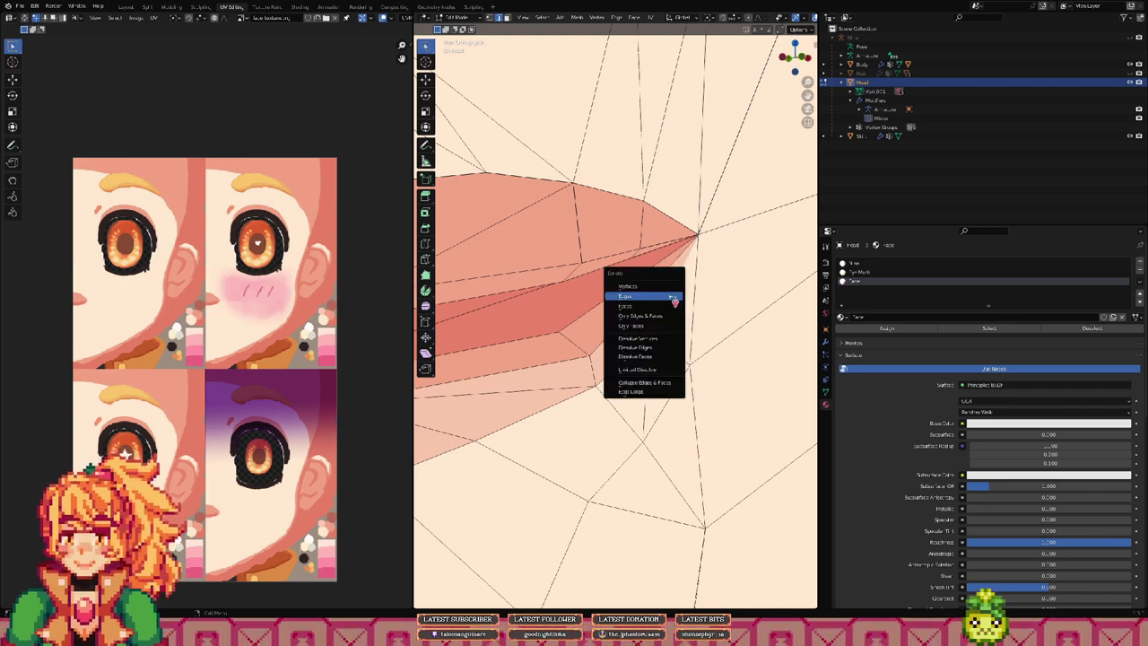
pyautogui.click(672, 297)
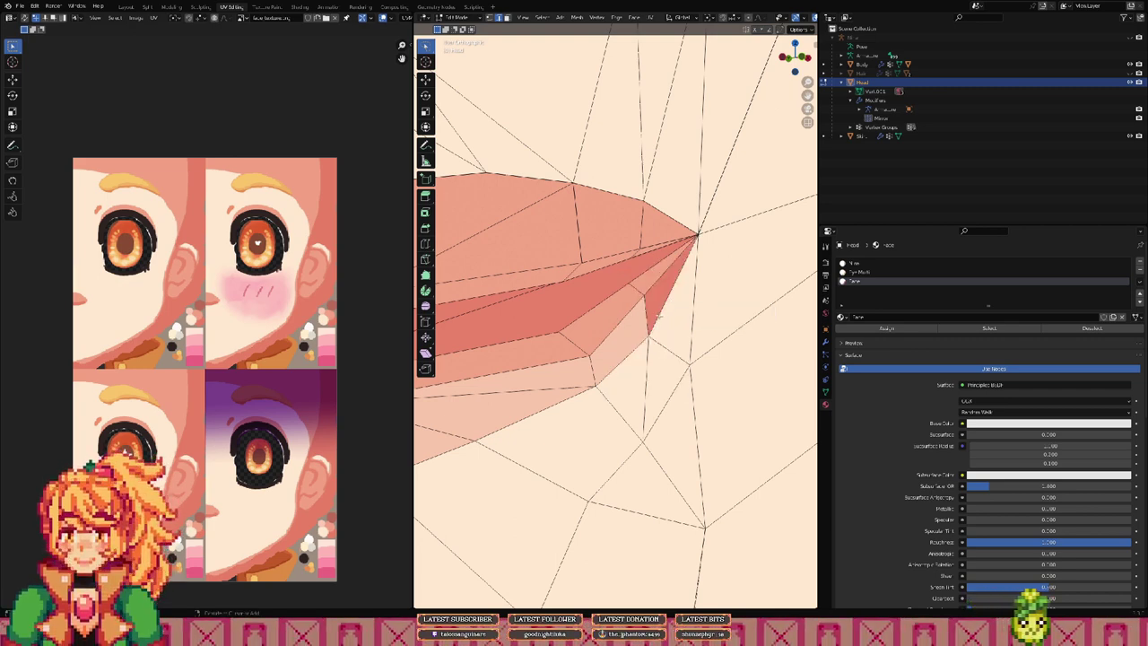
pyautogui.hotkey('ctrl', 'z')
pyautogui.press('x')
pyautogui.click(646, 310)
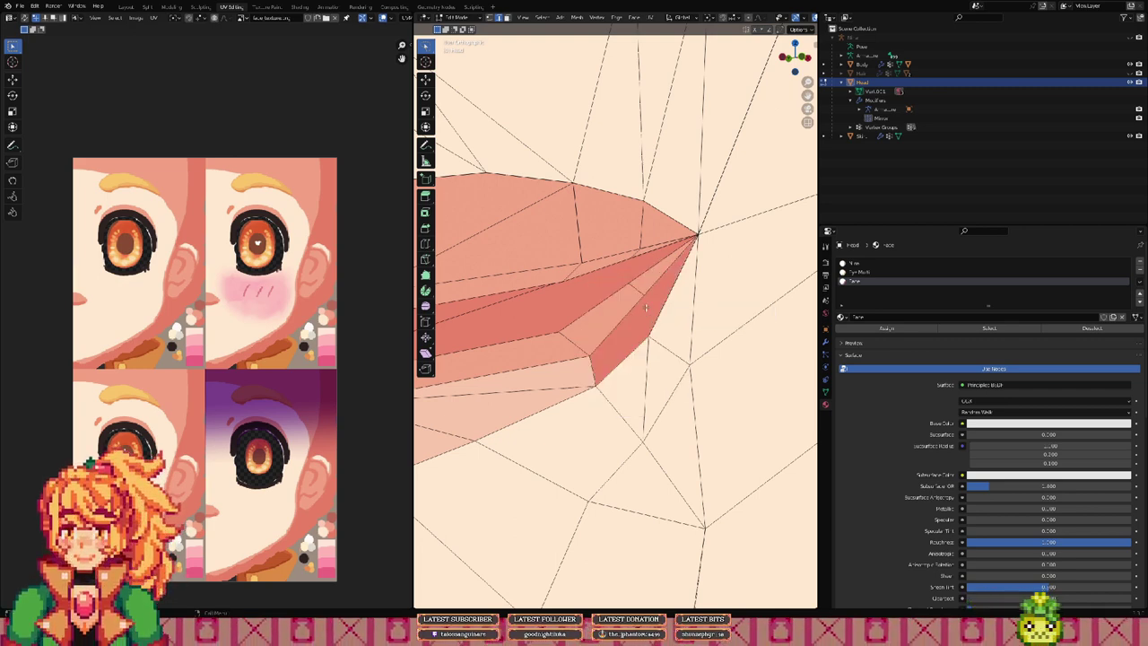
# Step: Delete the stray edges on the inner lower lip and along the mouth opening near the corner
pyautogui.click(643, 295)
pyautogui.press('x')
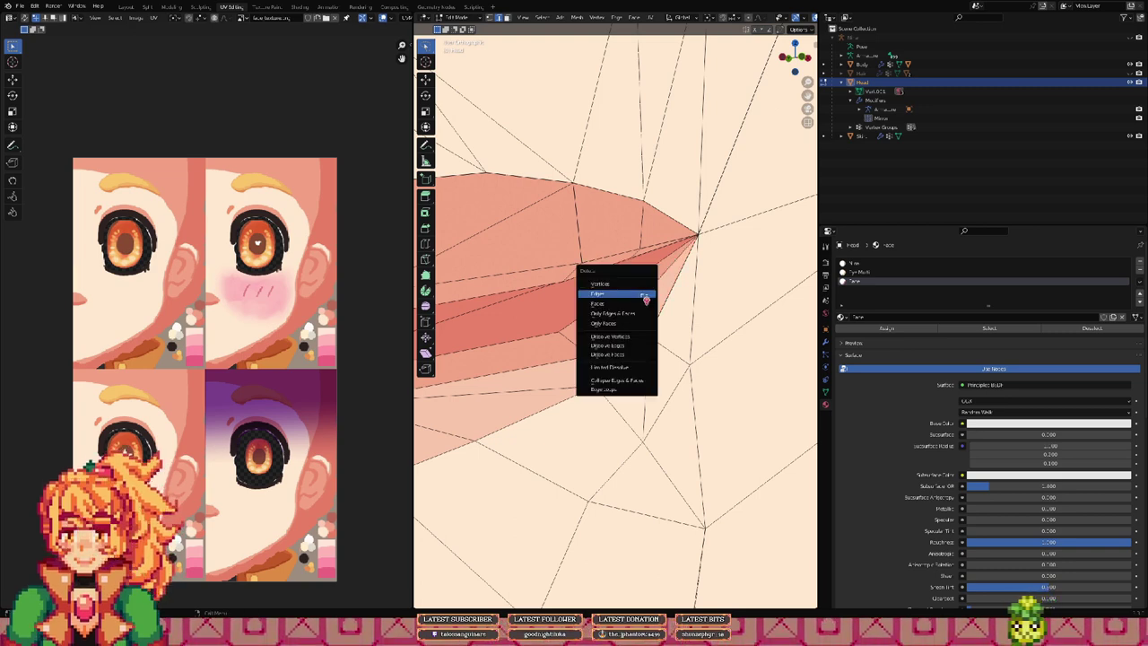
pyautogui.click(645, 296)
pyautogui.moveTo(646, 298); pyautogui.dragTo(653, 279, button='middle')
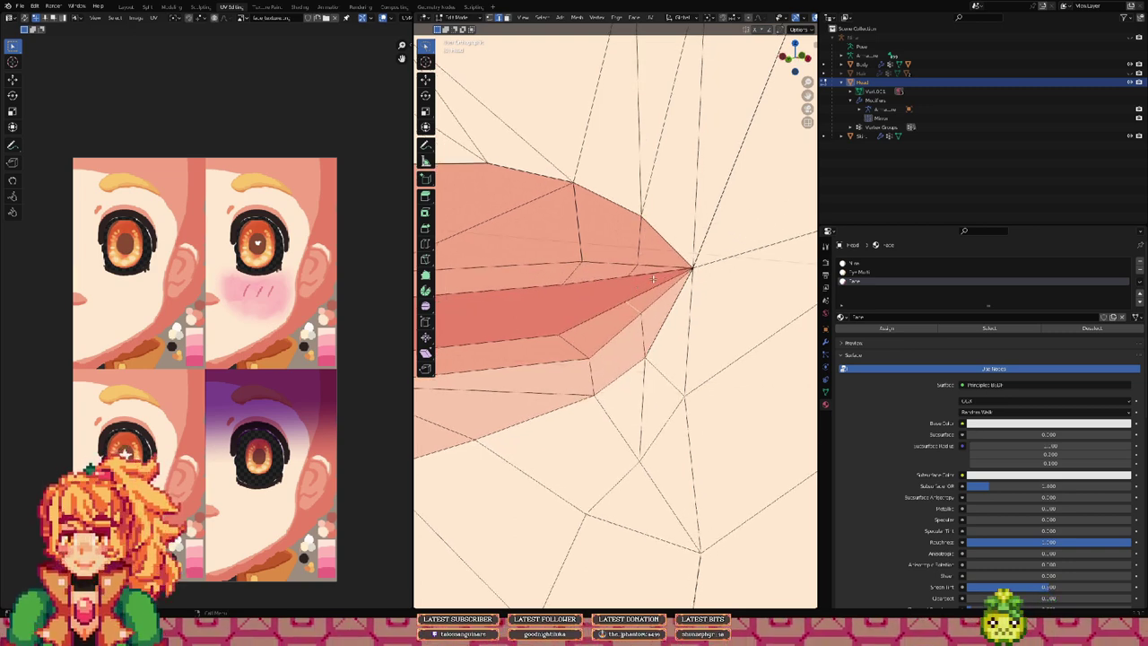
pyautogui.click(649, 274)
pyautogui.press('x')
pyautogui.click(648, 273)
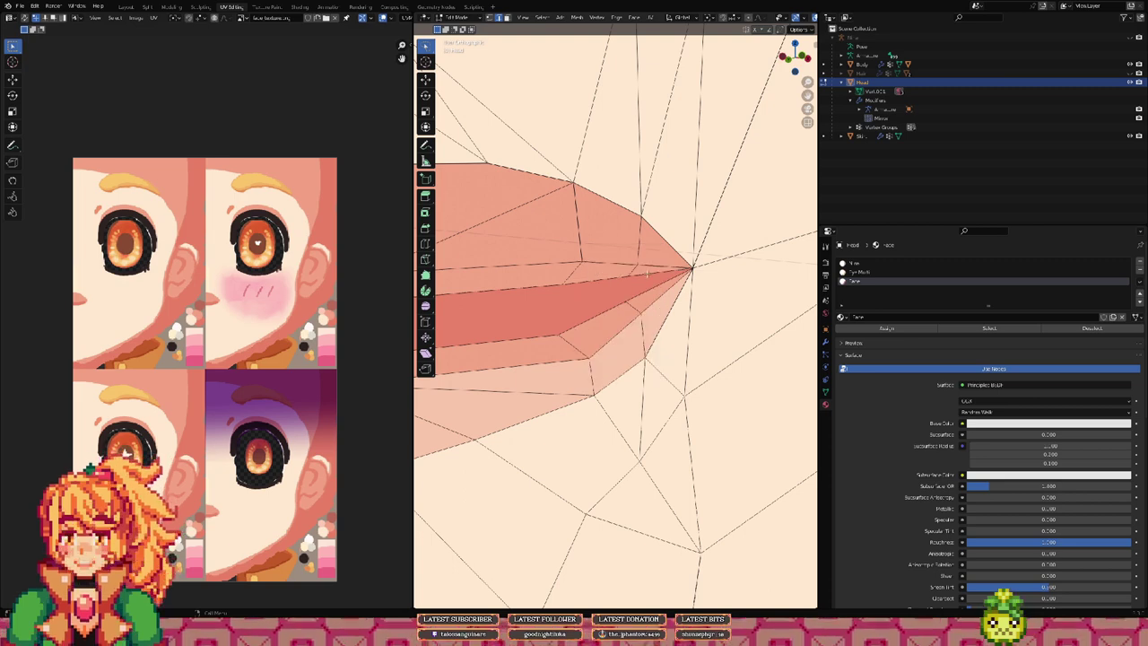
# Step: Try deleting the inner upper-lip edge a little in from the mouth corner
pyautogui.click(620, 277)
pyautogui.press('x')
pyautogui.click(619, 274)
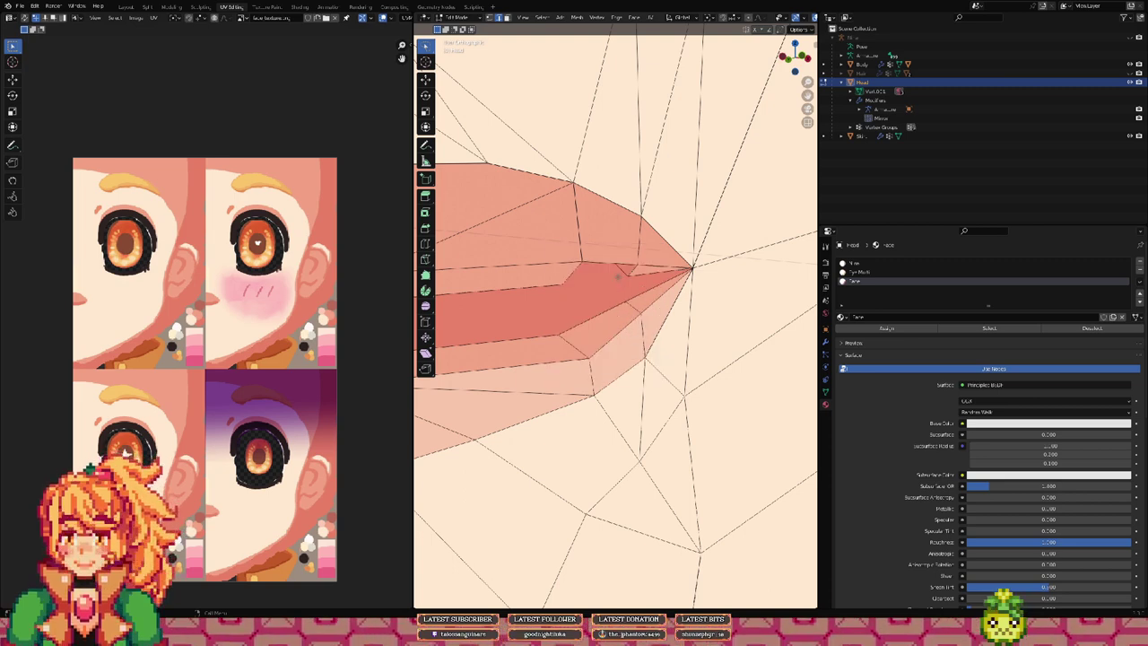
# Step: Delete the edge on the inner rim of the upper lip, farther in from the mouth corner
pyautogui.click(567, 284)
pyautogui.press('x')
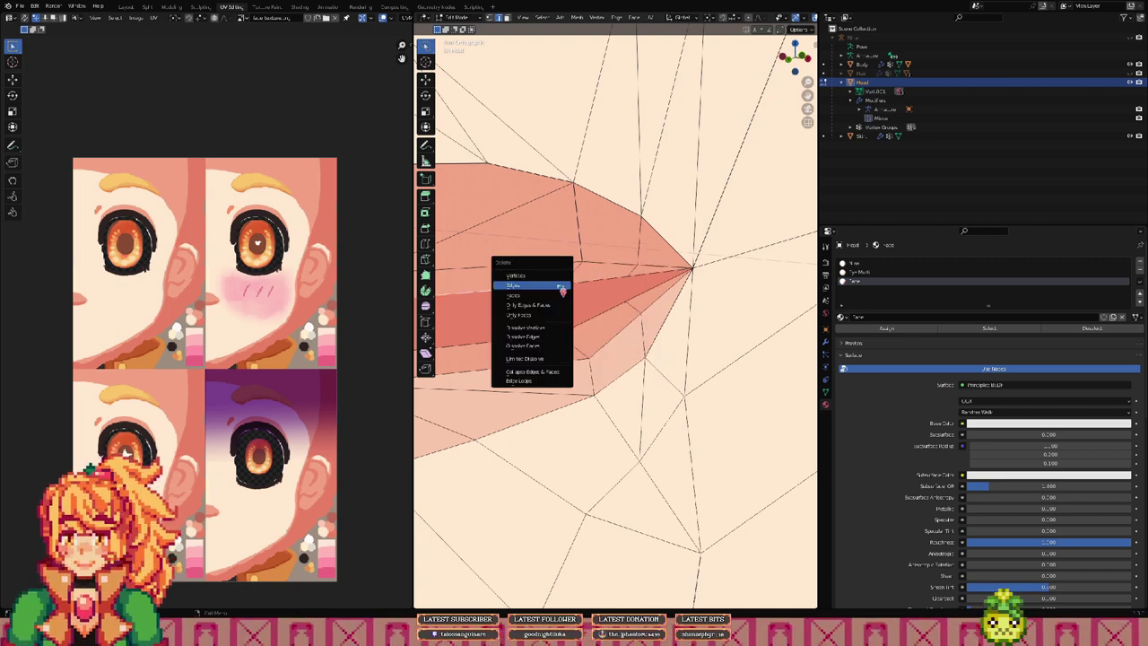
pyautogui.click(558, 279)
# Step: Check the mirrored mouth corner and the length of the lips for leftover edge lines
pyautogui.moveTo(583, 286); pyautogui.dragTo(452, 296, button='middle')
pyautogui.moveTo(545, 284); pyautogui.dragTo(415, 288, button='middle')
pyautogui.scroll(-11, 543, 321)
pyautogui.scroll(3, 384, 282)
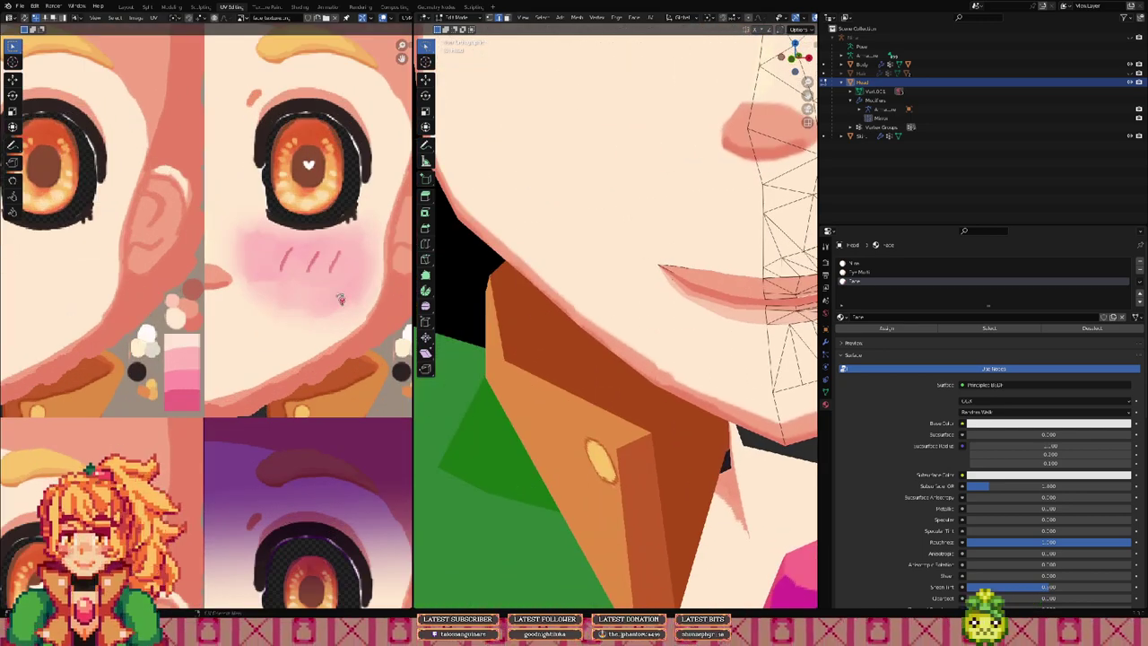
pyautogui.scroll(-3, 340, 299)
pyautogui.scroll(5, 673, 249)
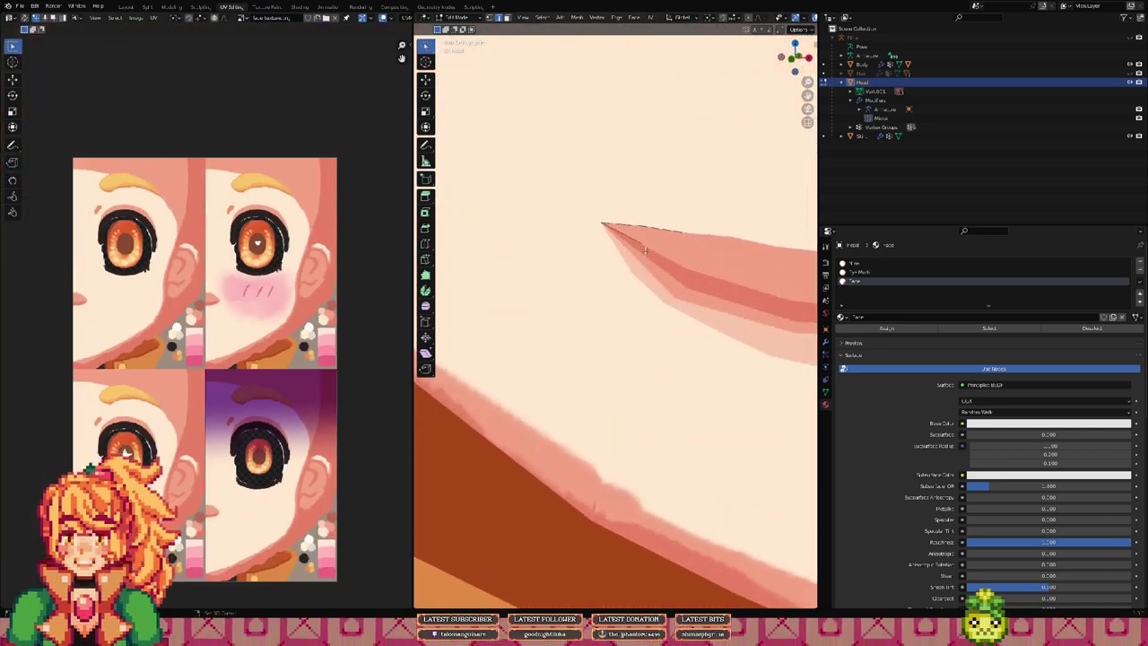
pyautogui.scroll(-5, 618, 254)
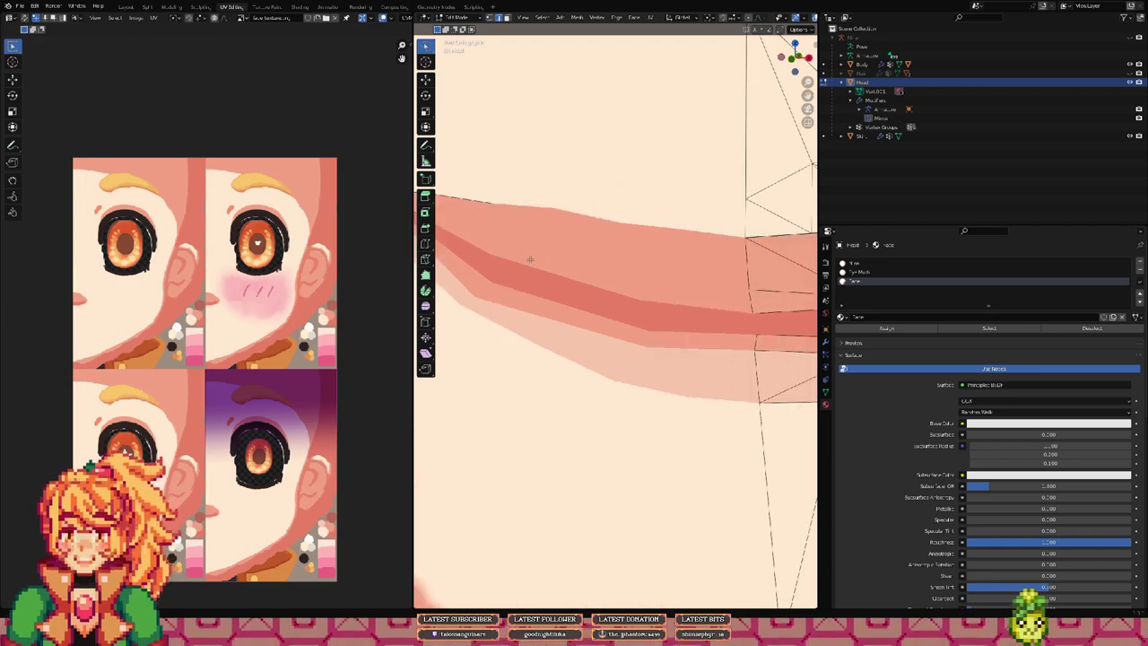
pyautogui.scroll(6, 653, 254)
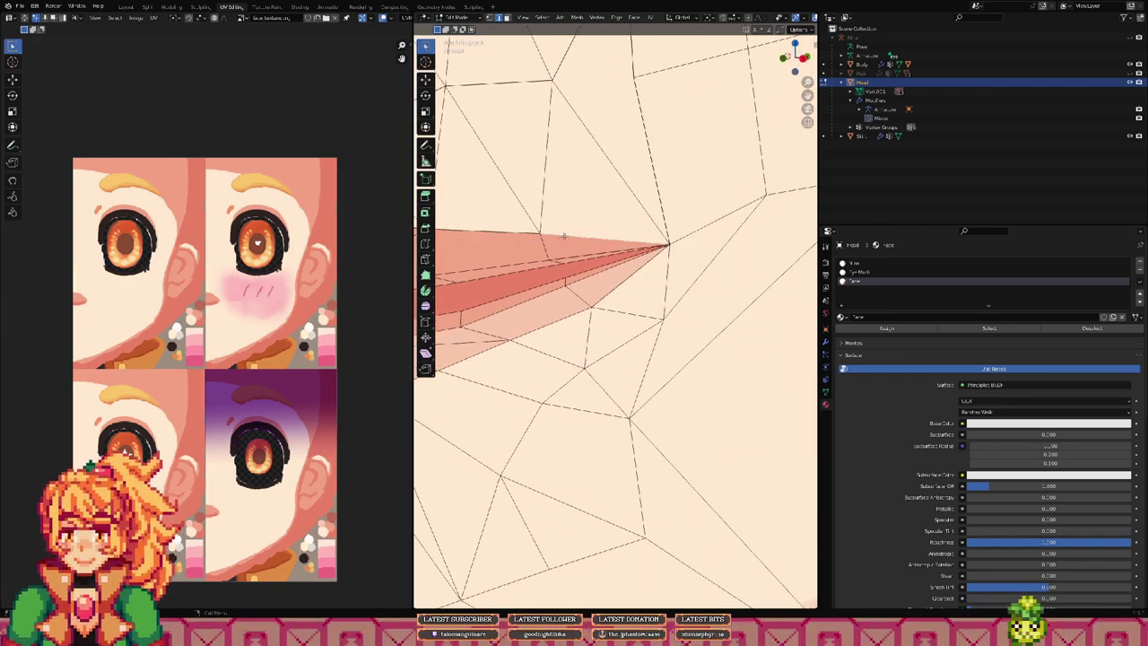
# Step: Delete the overlapping edges along the upper lip's outer outline near the mouth corner
pyautogui.press('x')
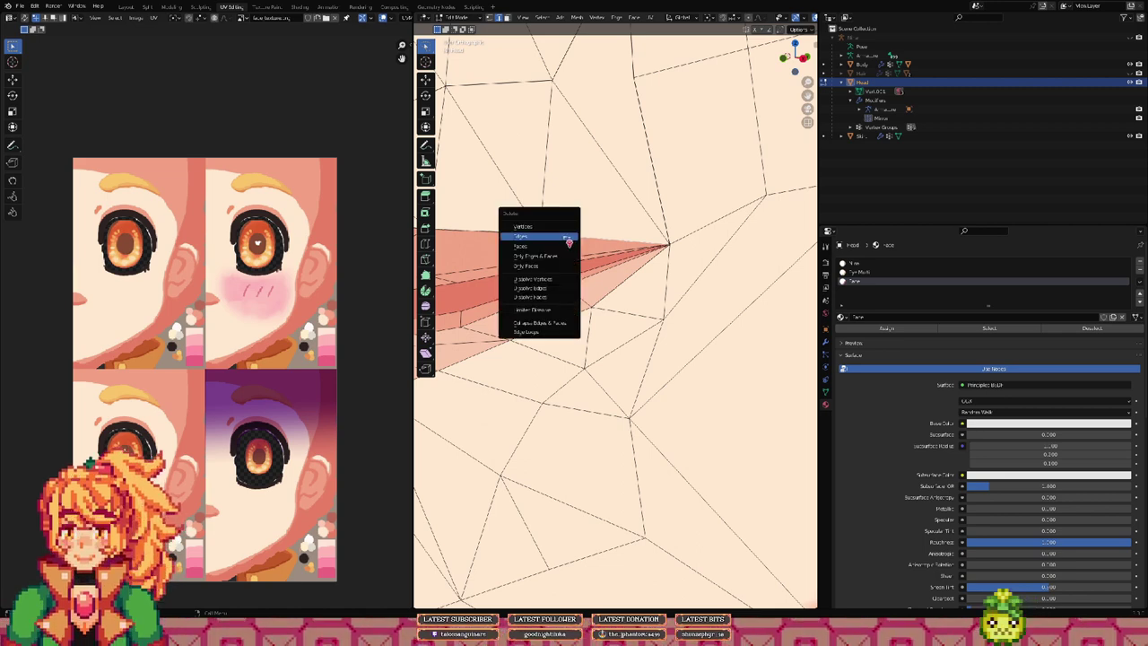
pyautogui.click(569, 239)
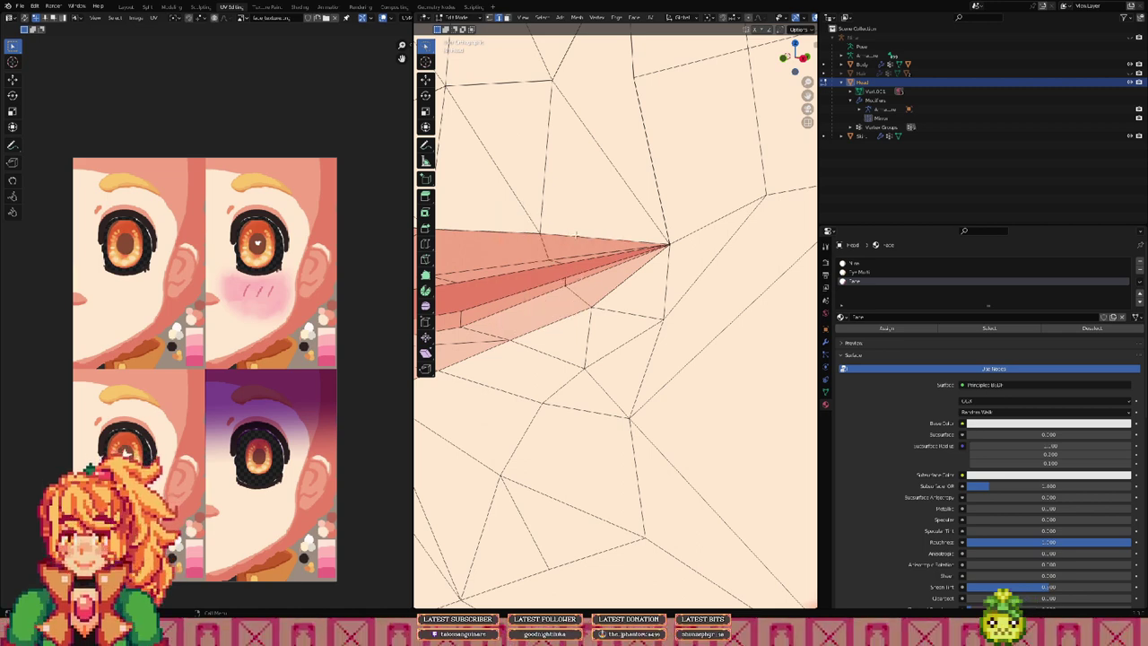
pyautogui.press('x')
pyautogui.click(530, 233)
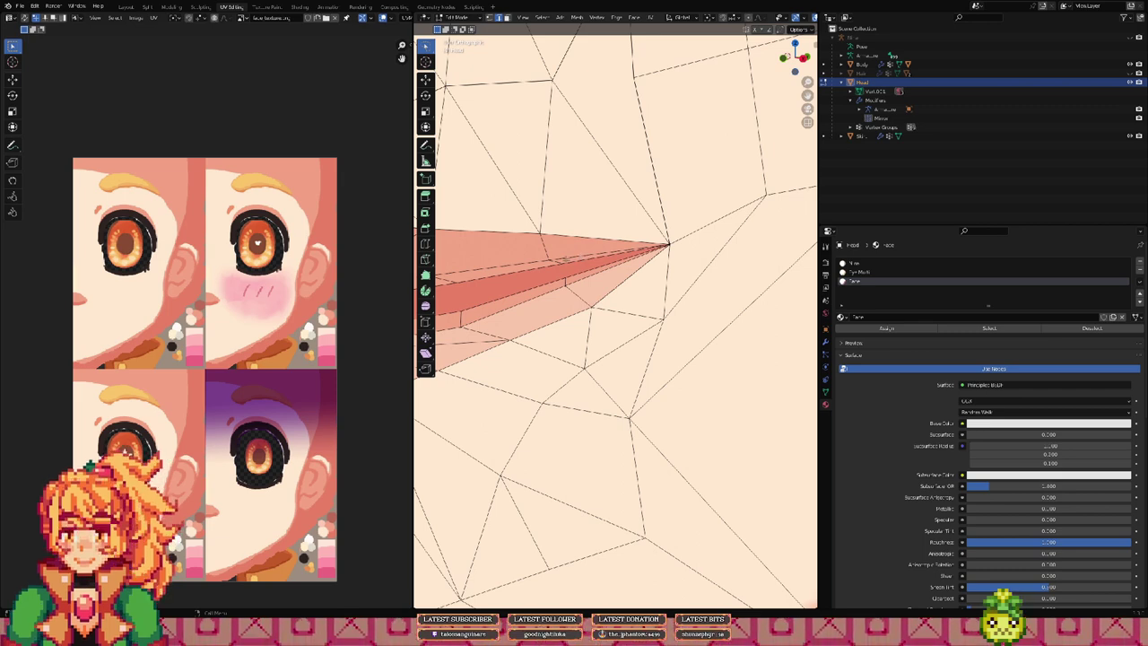
pyautogui.press('x')
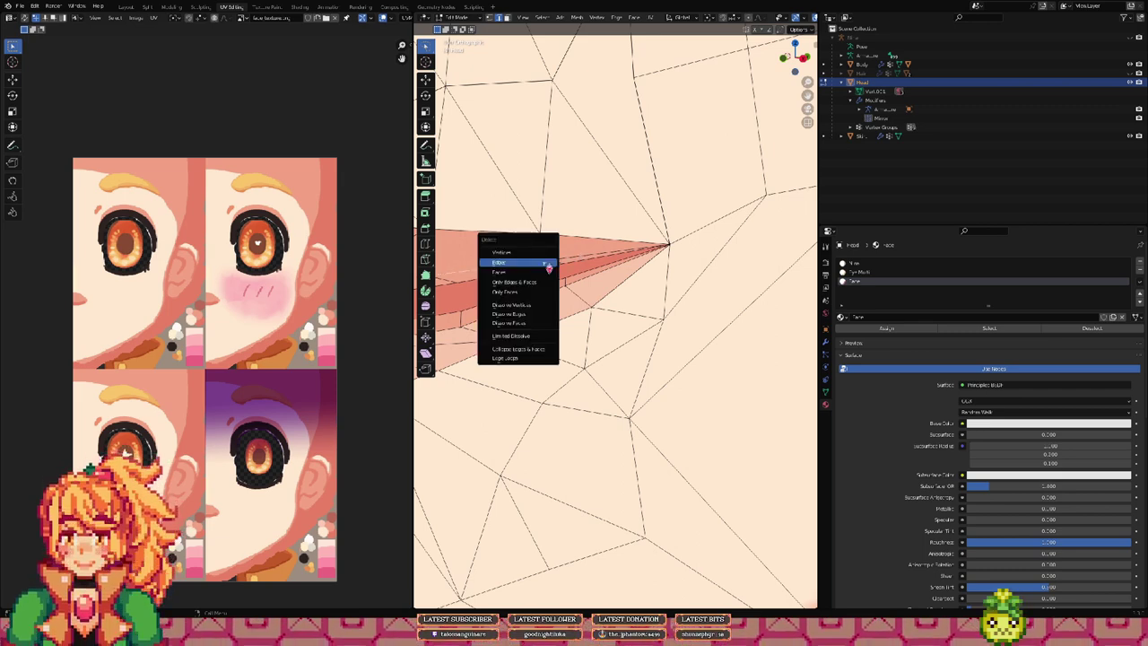
pyautogui.click(544, 260)
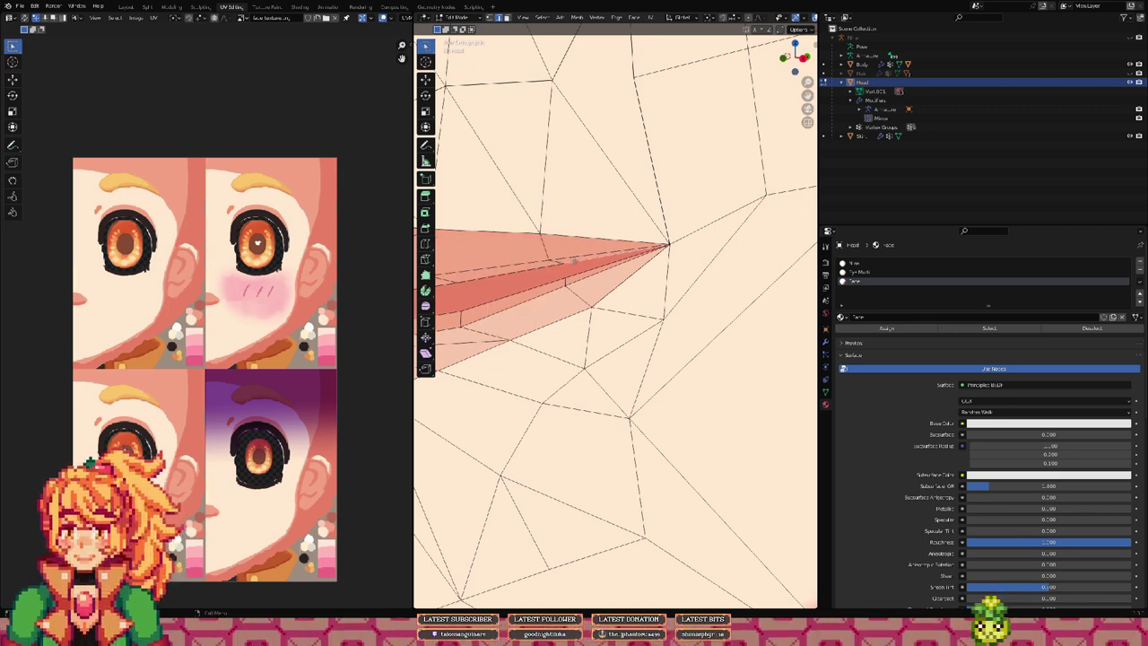
# Step: Delete the overlapping edges on the upper lip's inner rim, a little in from the mouth corner
pyautogui.press('x')
pyautogui.click(567, 261)
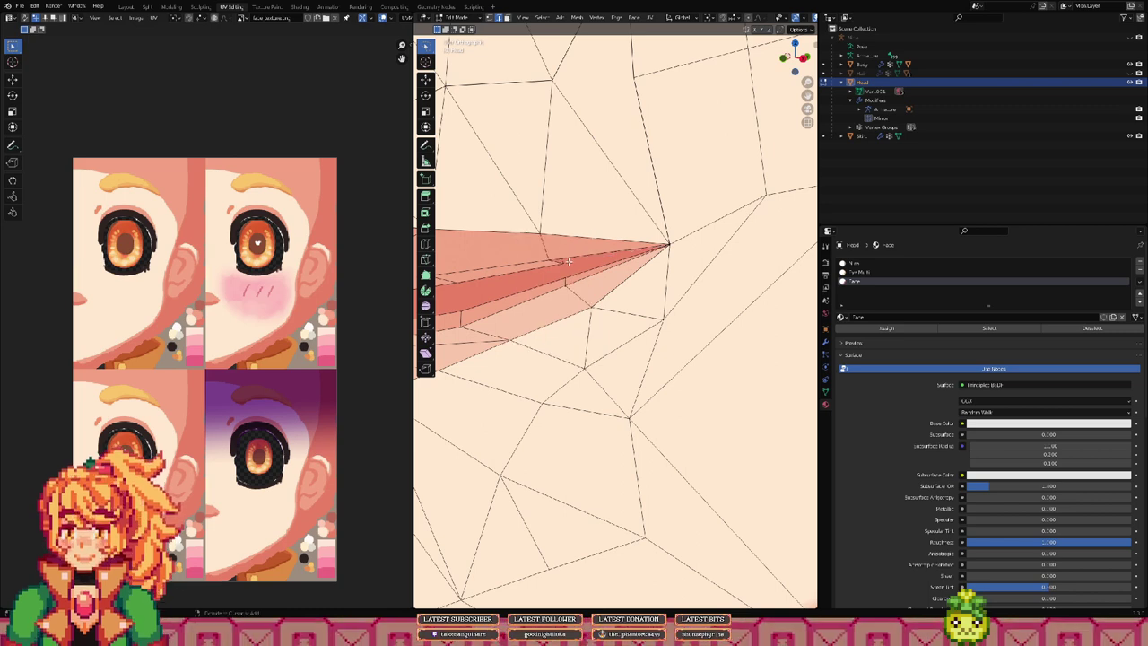
pyautogui.press('x')
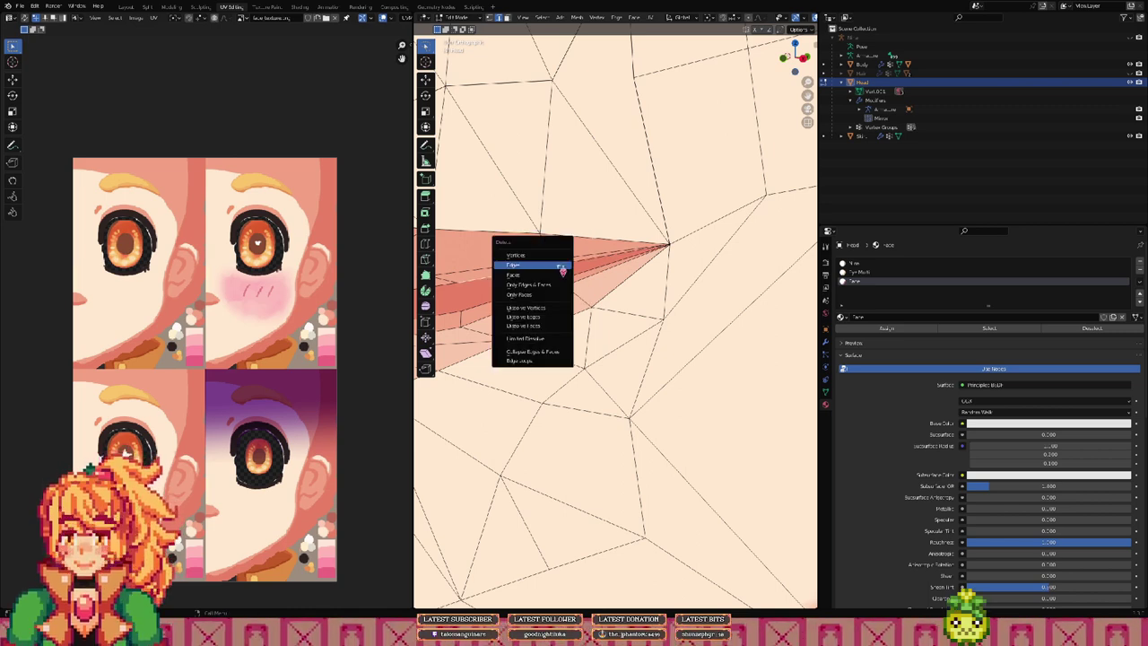
pyautogui.click(564, 265)
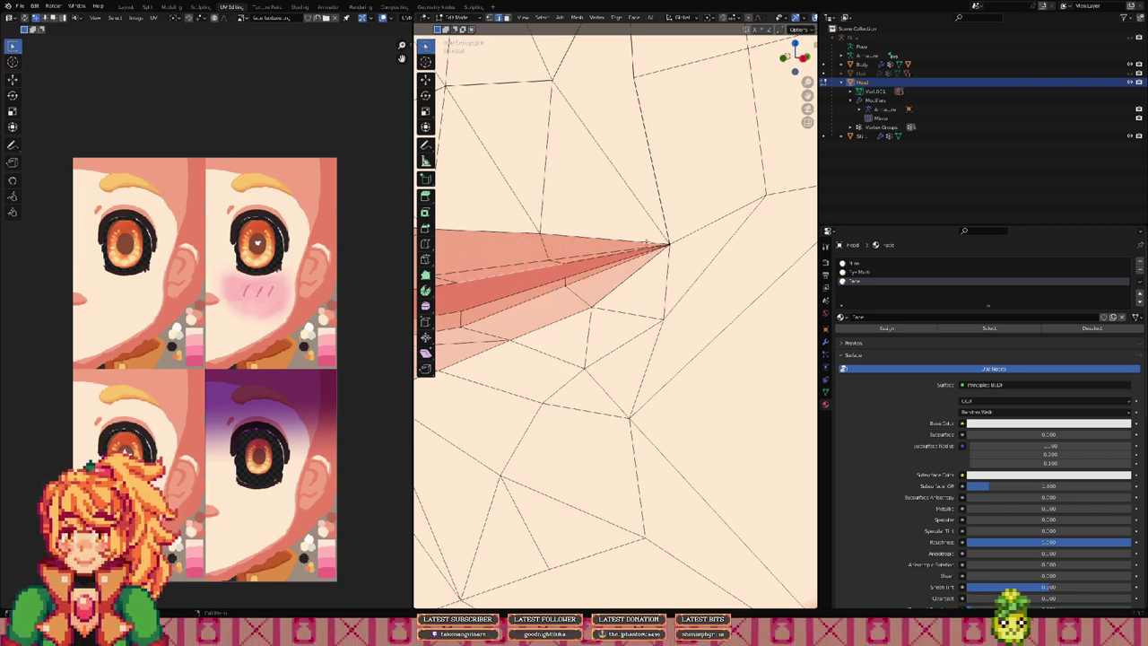
# Step: Try deleting the upper-lip edge that runs into the tip of the mouth corner
pyautogui.press('x')
pyautogui.click(665, 251)
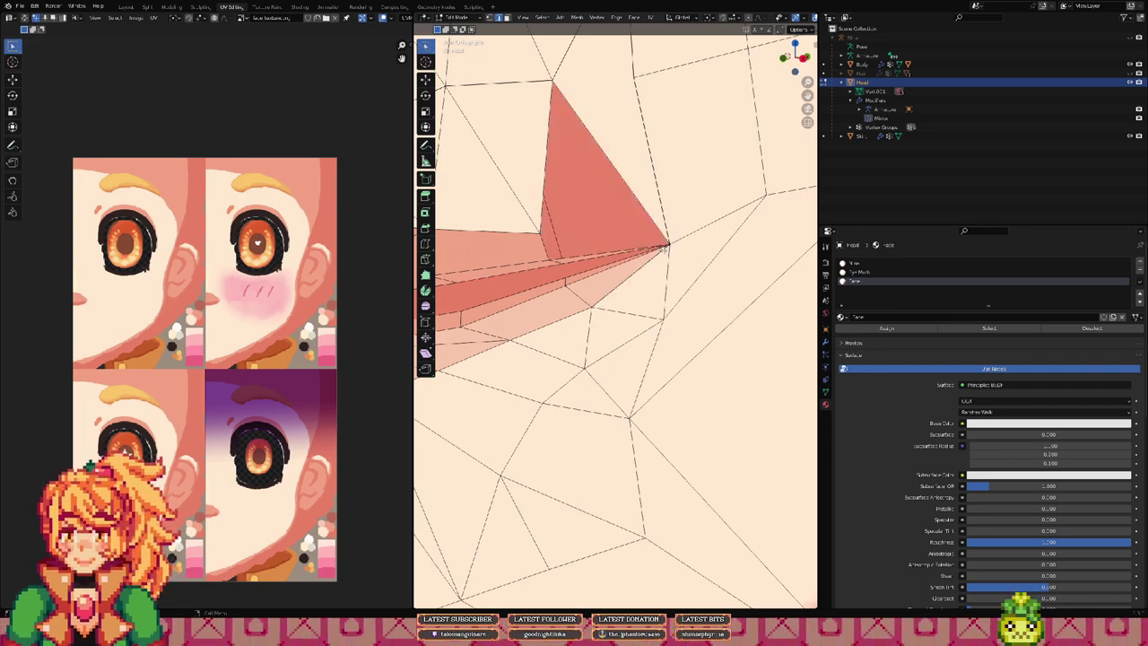
pyautogui.hotkey('ctrl', 'z')
# Step: Try deleting the lower lip's outer outline edge near the mouth corner
pyautogui.moveTo(644, 252); pyautogui.dragTo(666, 253, button='middle')
pyautogui.scroll(-6, 628, 259)
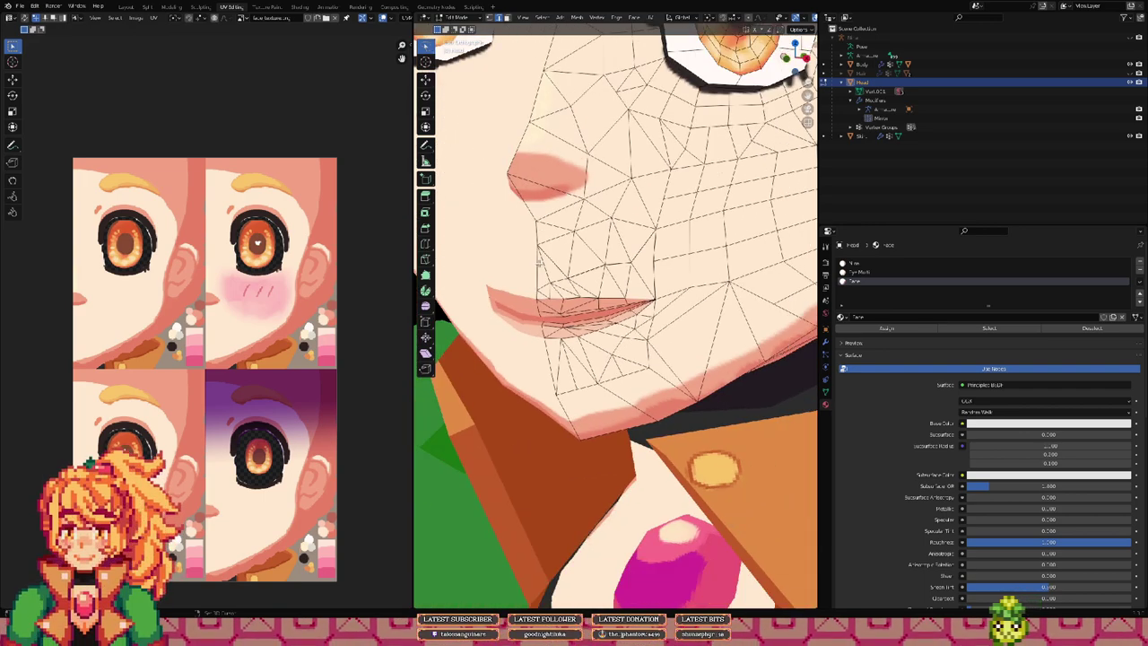
pyautogui.moveTo(586, 264); pyautogui.dragTo(542, 271, button='middle')
pyautogui.scroll(8, 542, 269)
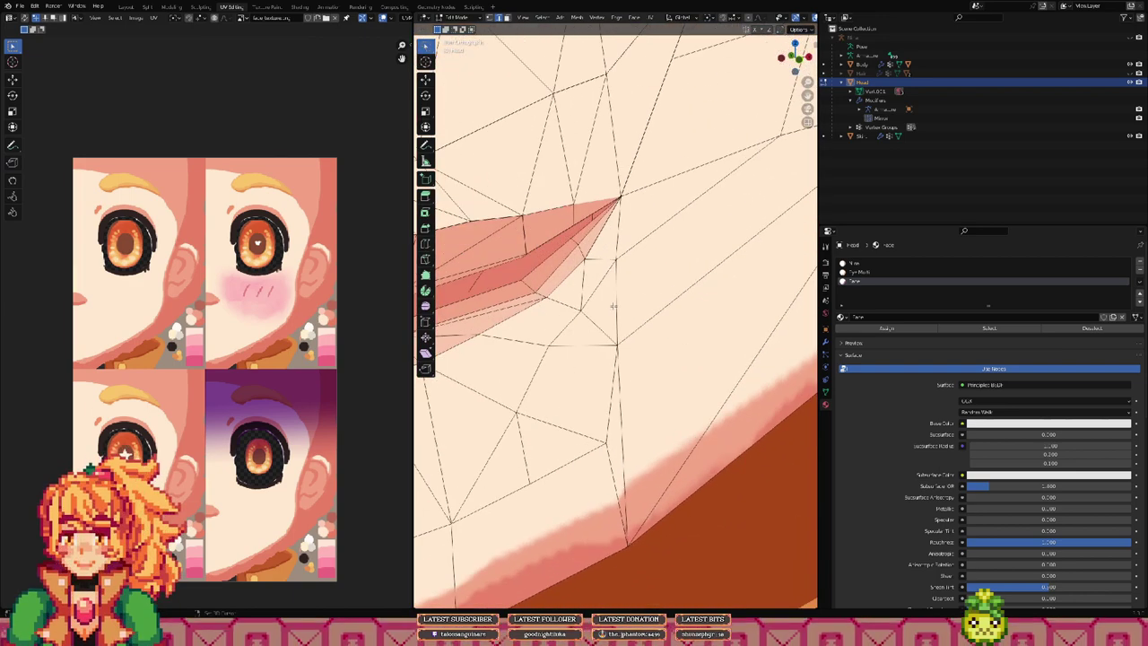
pyautogui.scroll(4, 589, 293)
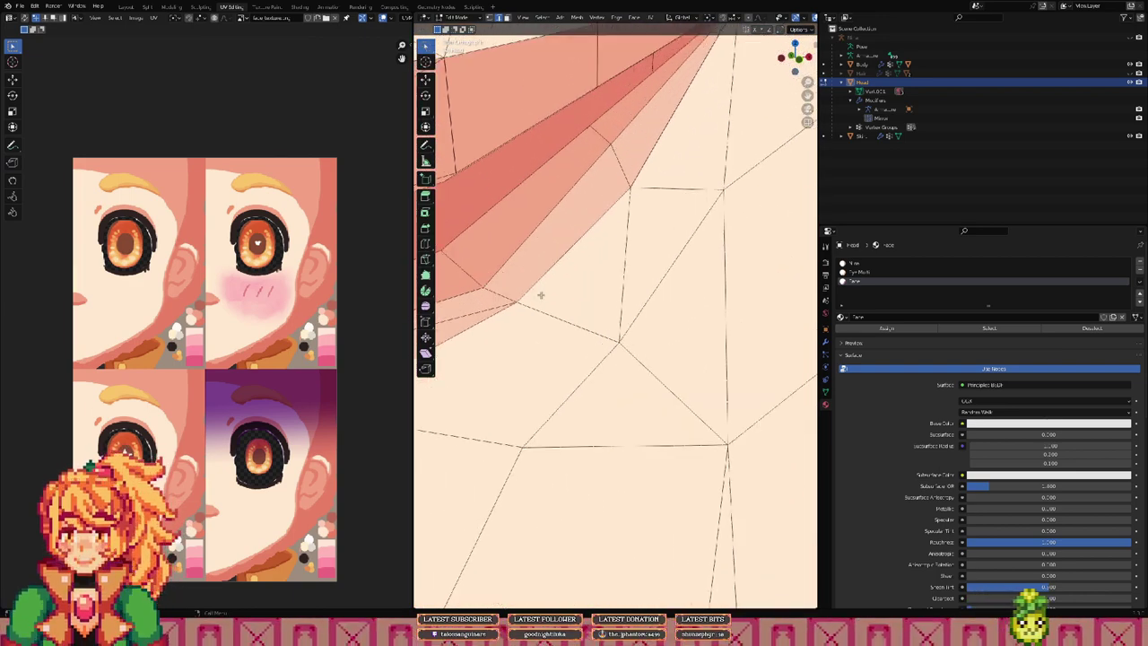
pyautogui.moveTo(541, 294); pyautogui.dragTo(535, 316, button='middle')
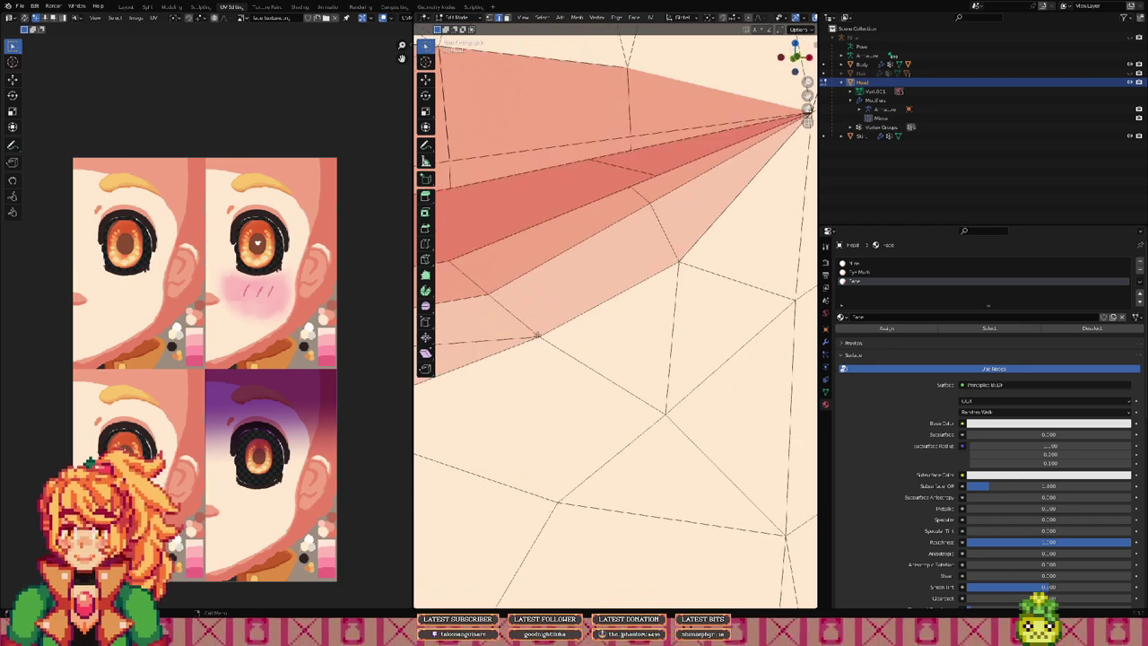
pyautogui.press('x')
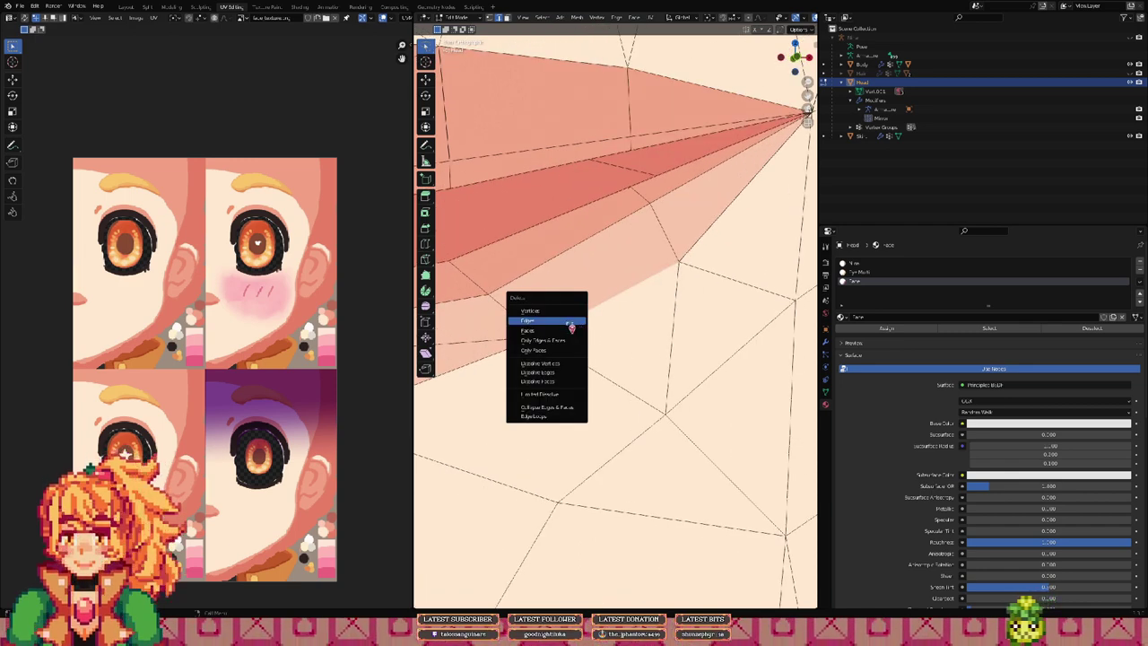
pyautogui.click(570, 322)
pyautogui.hotkey('ctrl', 'z')
# Step: Try deleting the edge that crosses the lower lip's light face, farther in from the mouth corner
pyautogui.click(519, 338)
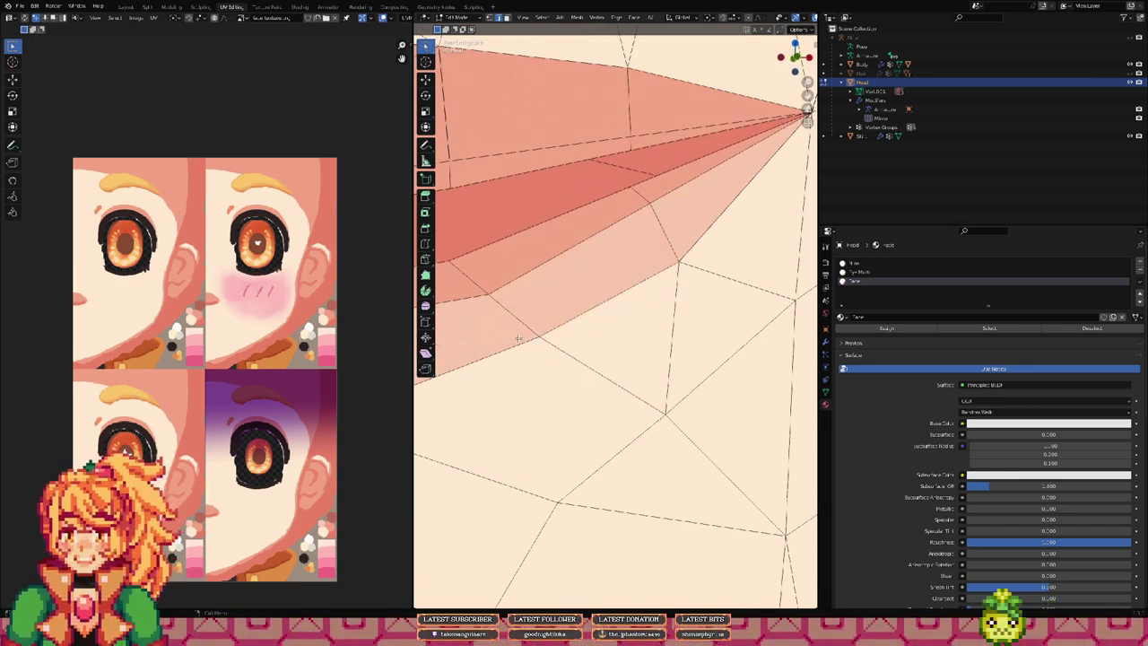
pyautogui.press('x')
pyautogui.click(522, 340)
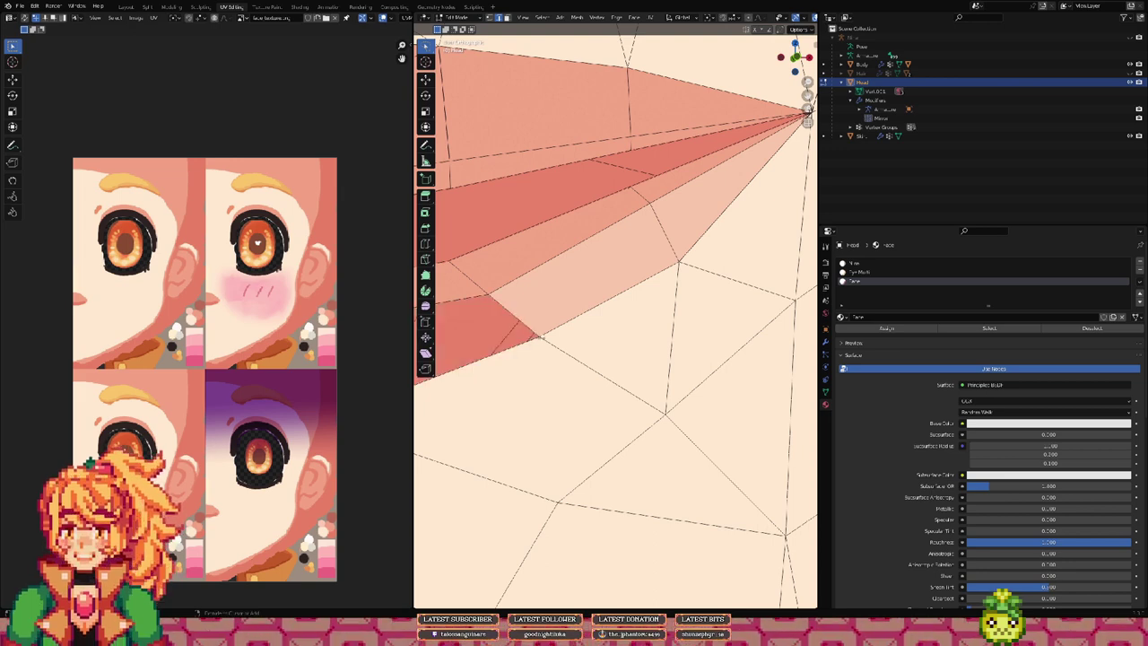
pyautogui.hotkey('ctrl', 'z')
# Step: Switch to perspective view and examine the back of the mouth from inside the head
pyautogui.moveTo(528, 303); pyautogui.dragTo(592, 215, button='middle')
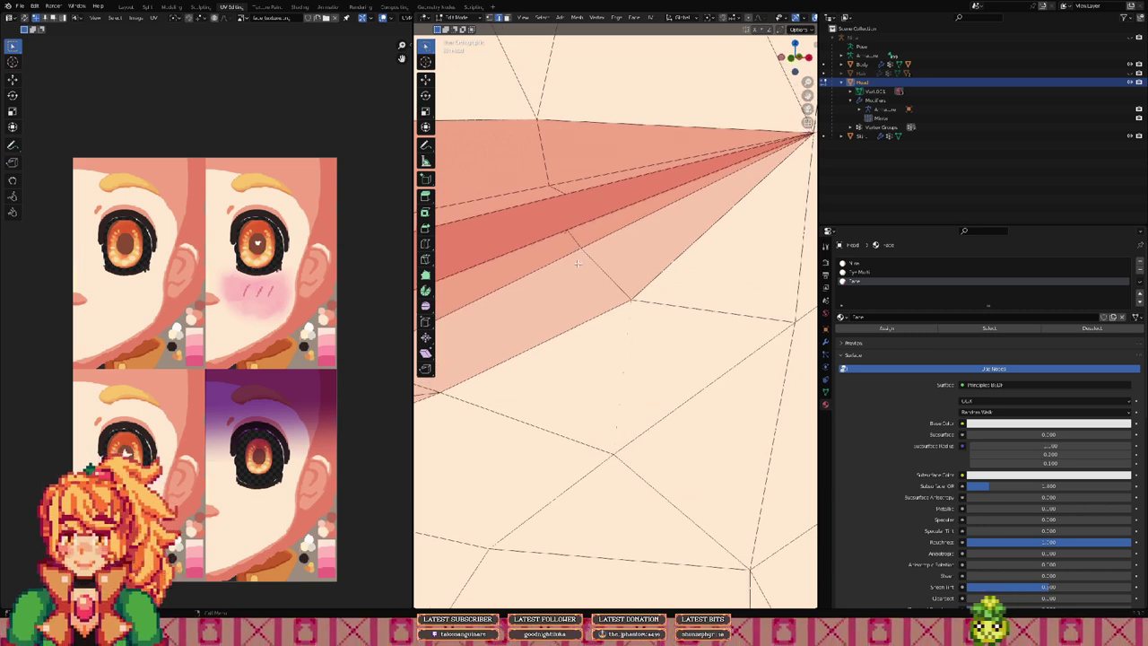
pyautogui.moveTo(577, 263); pyautogui.dragTo(610, 258, button='middle')
pyautogui.keyDown('shift'); pyautogui.moveTo(523, 311); pyautogui.dragTo(610, 317, button='middle'); pyautogui.keyUp('shift')
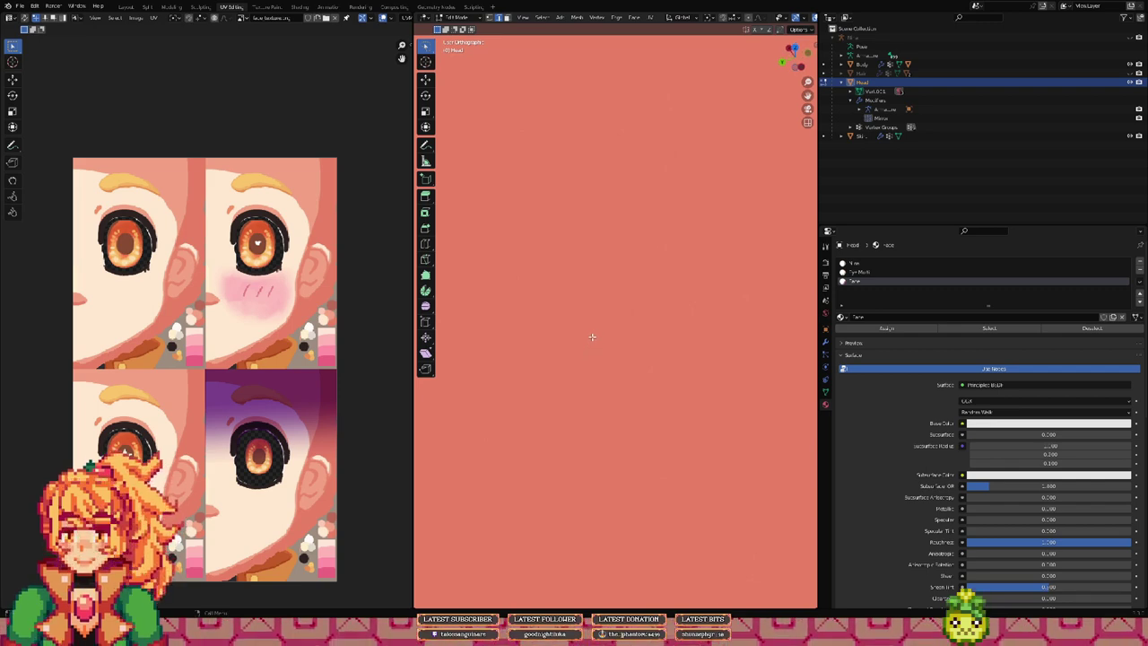
pyautogui.scroll(-8, 585, 324)
pyautogui.moveTo(576, 328); pyautogui.dragTo(633, 313, button='middle')
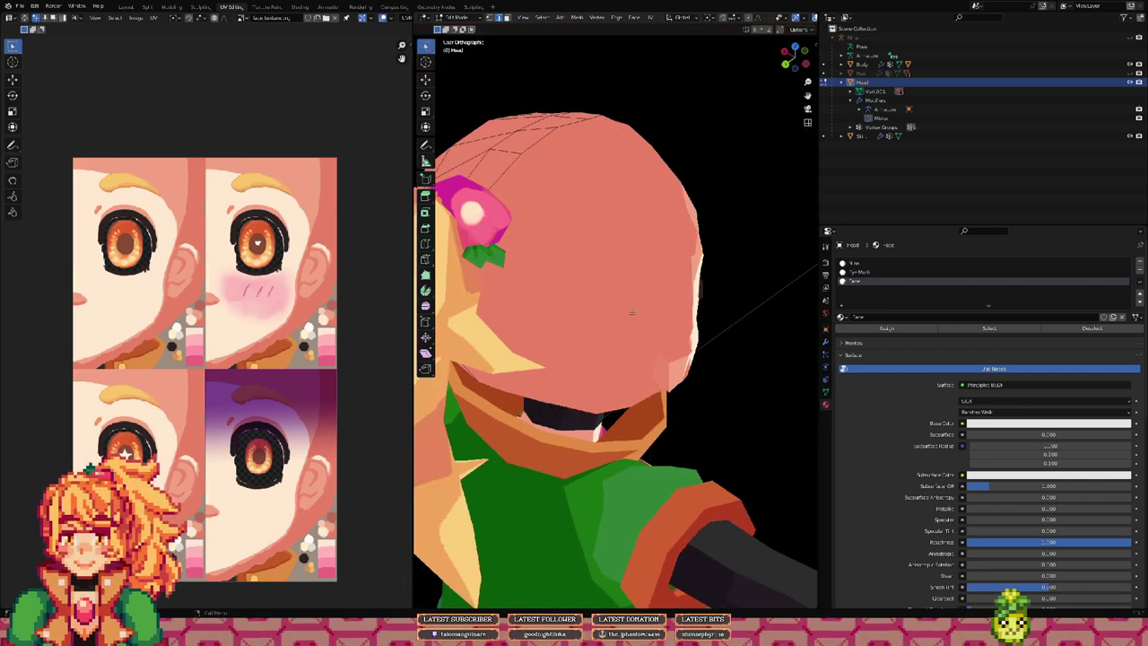
pyautogui.scroll(7, 642, 337)
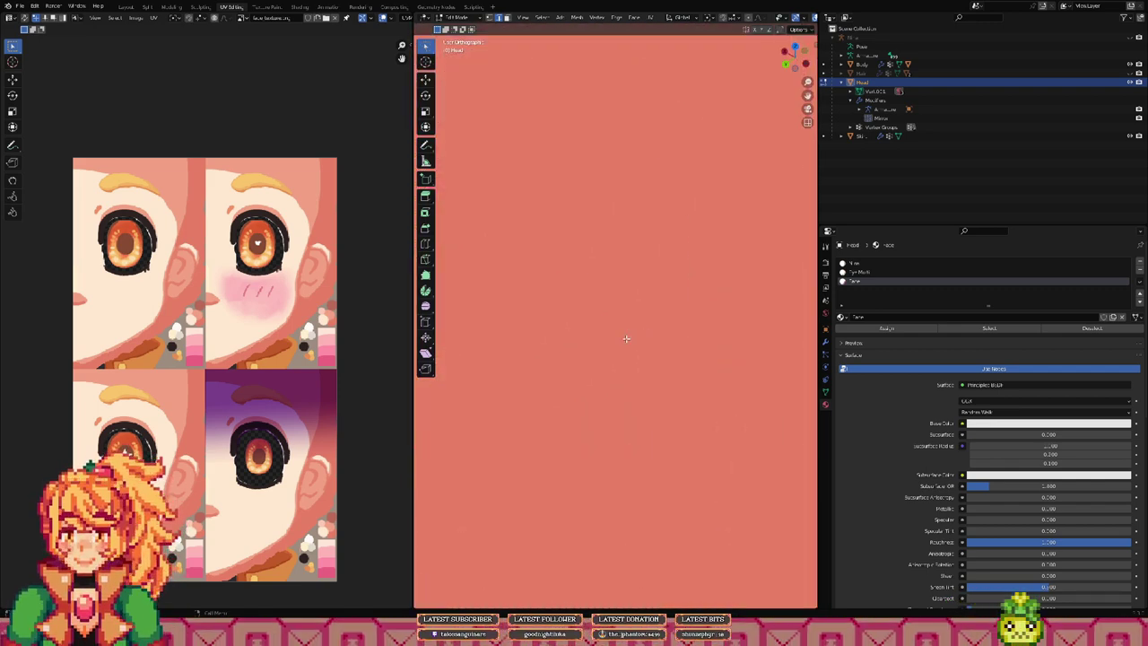
pyautogui.press('KP_5')
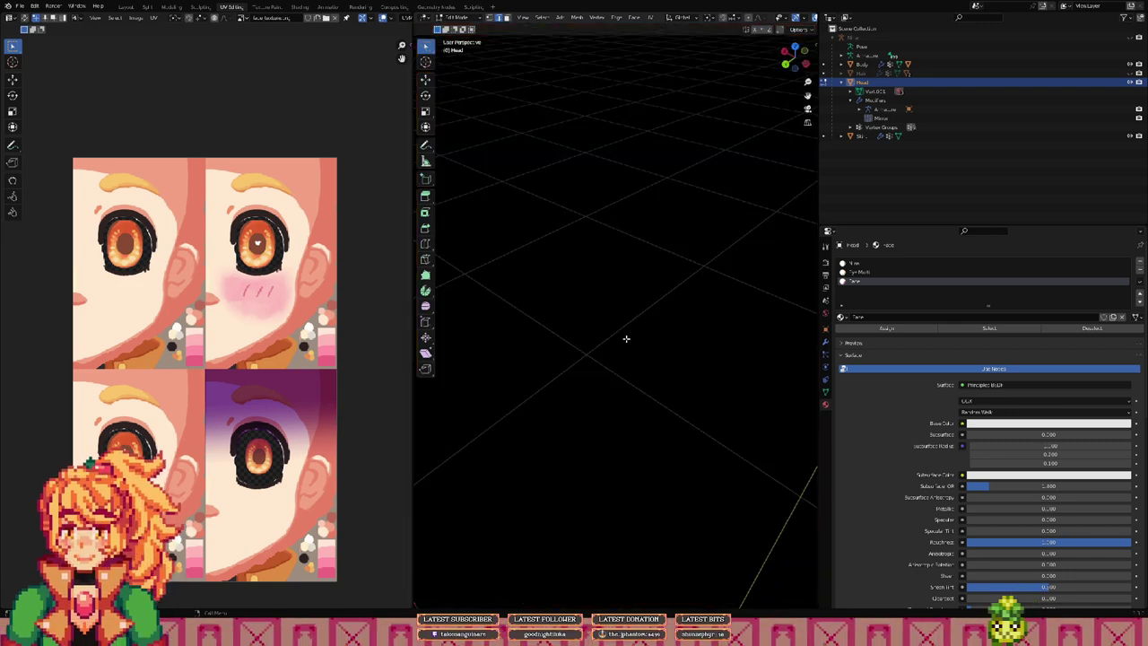
pyautogui.scroll(-10, 626, 338)
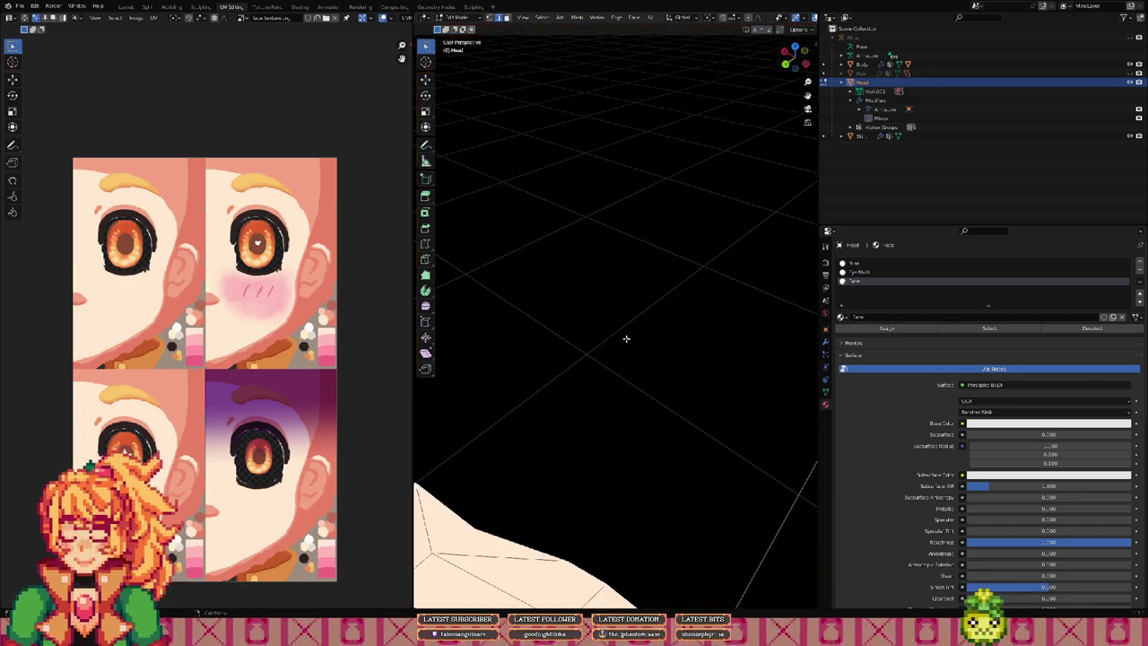
pyautogui.scroll(-2, 626, 339)
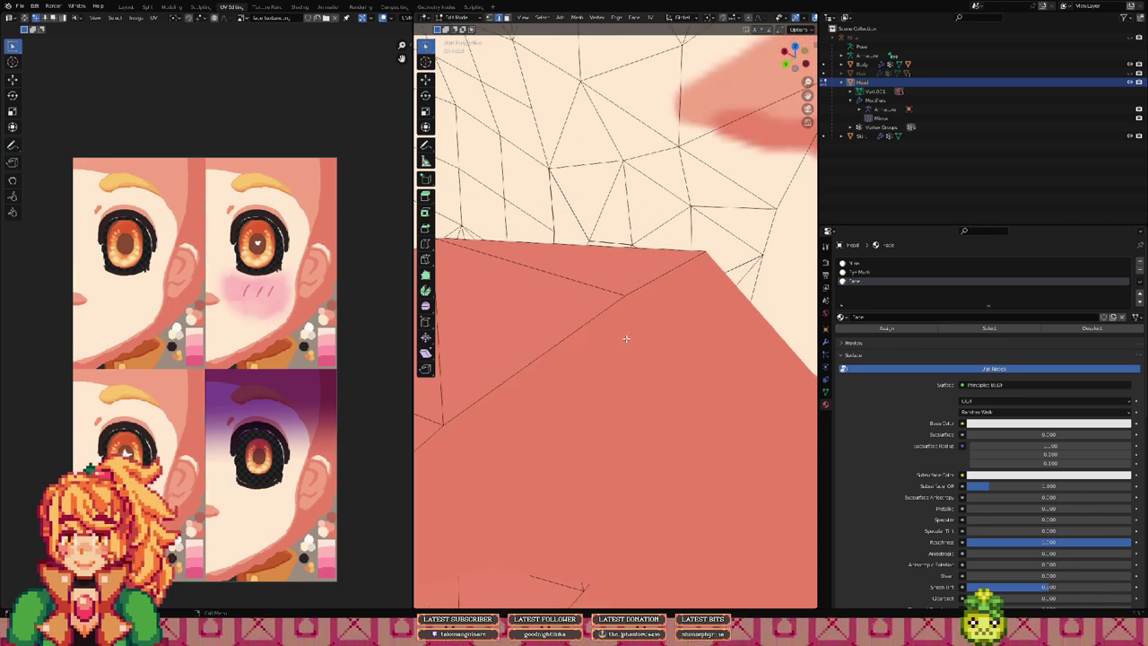
# Step: Delete the stray edge behind the mouth, working from inside the head
pyautogui.scroll(6, 626, 338)
pyautogui.moveTo(553, 424); pyautogui.dragTo(588, 346, button='middle')
pyautogui.press('x')
pyautogui.click(575, 387)
pyautogui.scroll(-5, 588, 345)
pyautogui.moveTo(547, 287); pyautogui.dragTo(617, 300, button='middle')
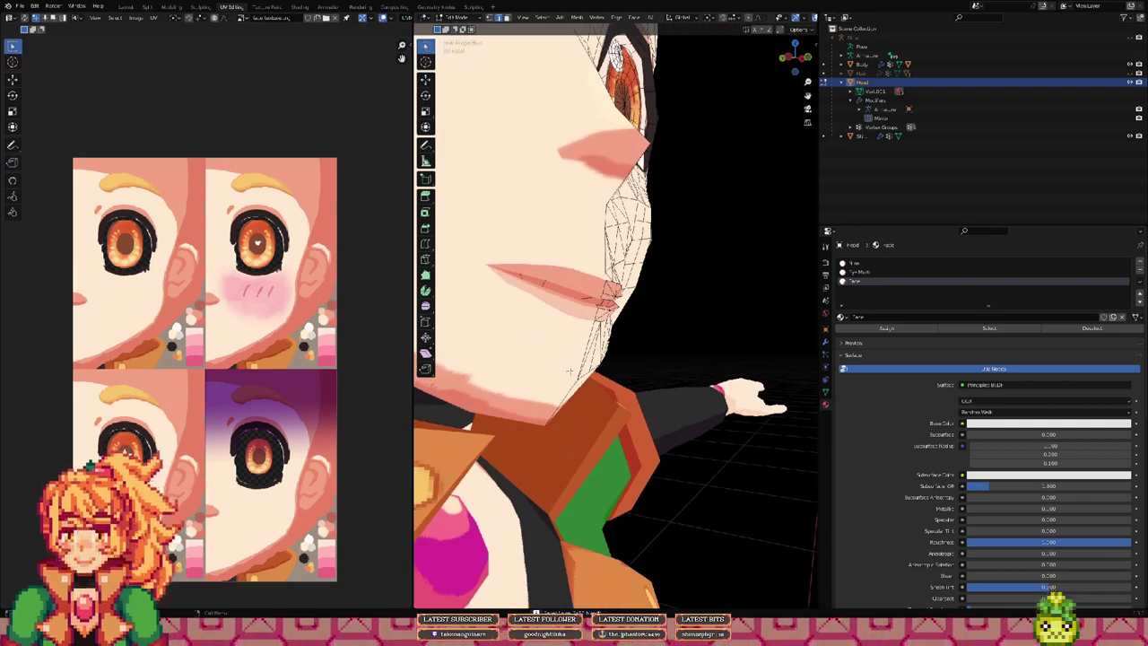
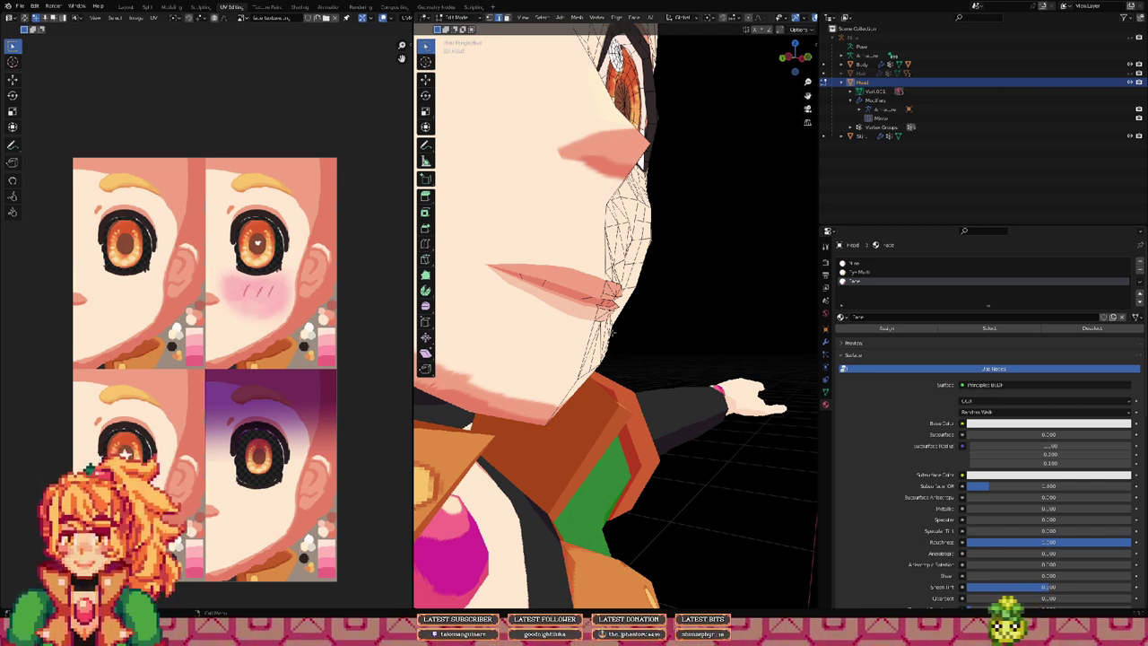
# Step: Examine the mouth corner from the front and from inside the head for leftover geometry
pyautogui.scroll(10, 650, 296)
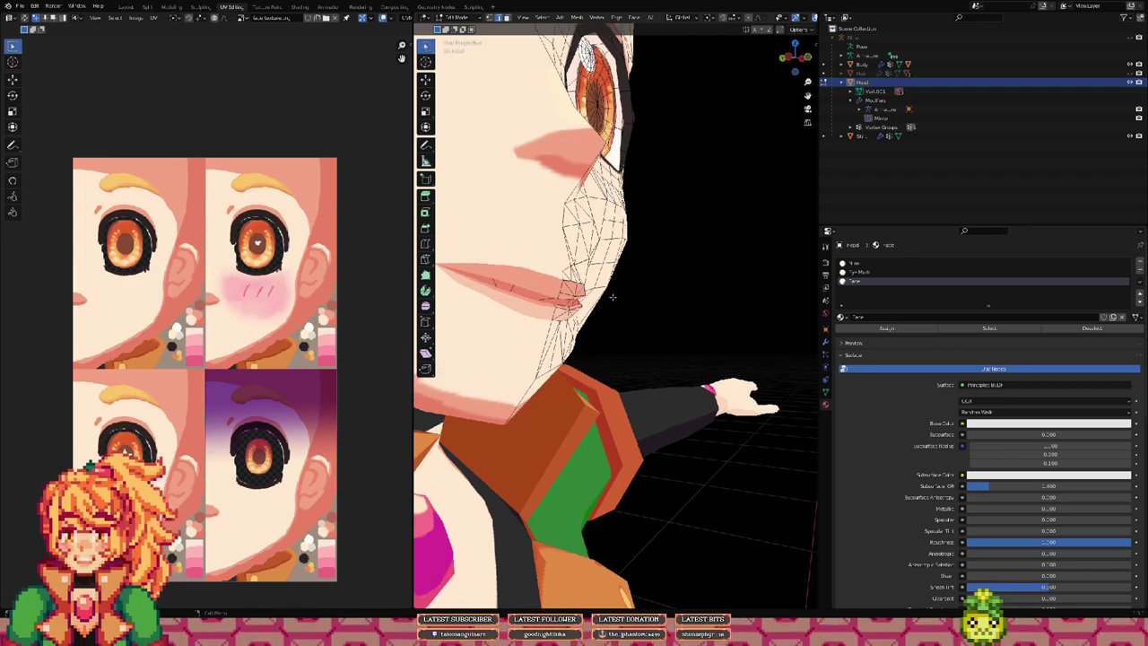
pyautogui.keyDown('shift'); pyautogui.moveTo(597, 341); pyautogui.dragTo(613, 316, button='middle'); pyautogui.keyUp('shift')
pyautogui.scroll(-1, 613, 312)
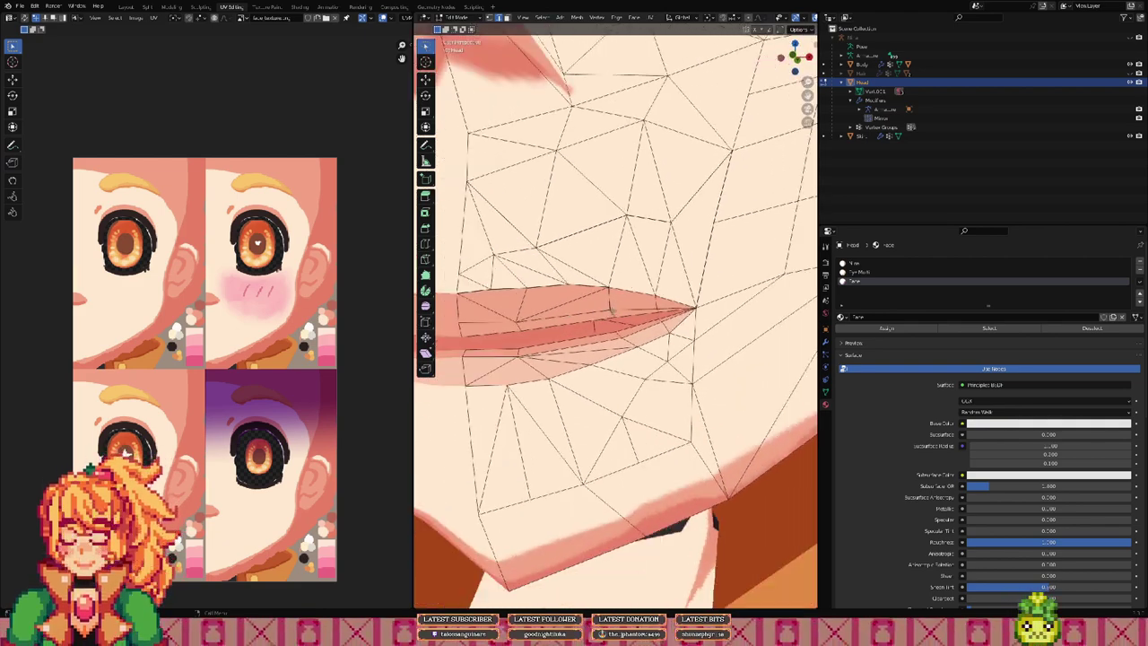
pyautogui.scroll(4, 611, 311)
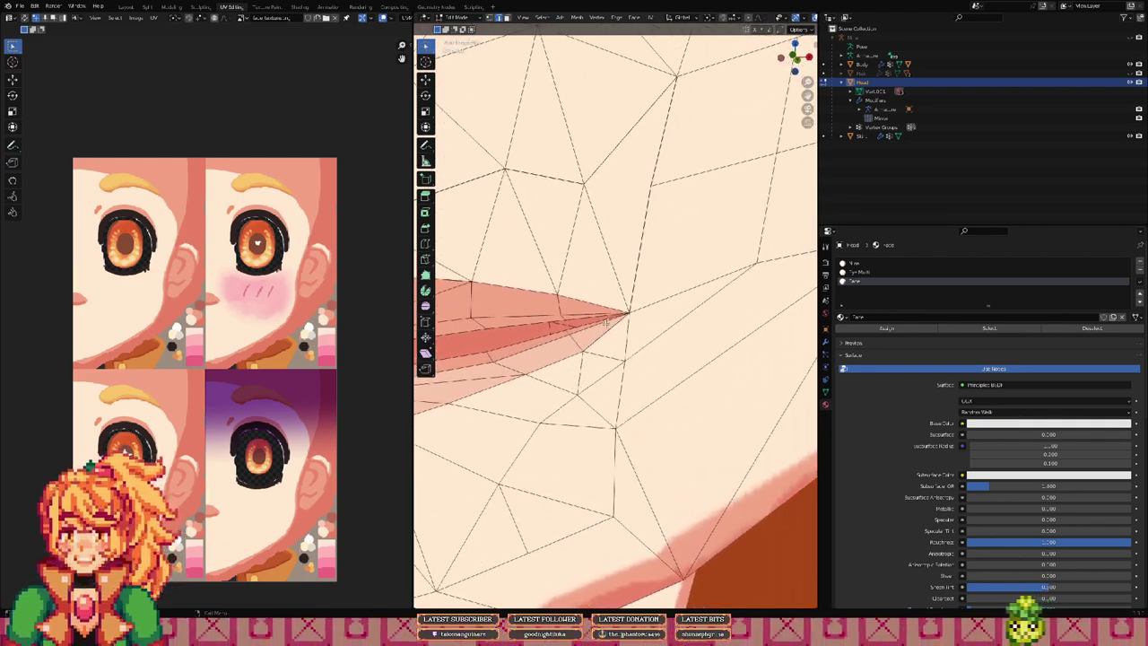
pyautogui.scroll(-4, 614, 320)
pyautogui.moveTo(614, 319)
pyautogui.mouseDown(button='middle')
pyautogui.moveTo(629, 255)
pyautogui.moveTo(630, 395)
pyautogui.moveTo(613, 404)
pyautogui.moveTo(549, 374)
pyautogui.moveTo(574, 328)
pyautogui.moveTo(535, 302)
pyautogui.moveTo(670, 319)
pyautogui.moveTo(615, 310)
pyautogui.mouseUp(button='middle')
pyautogui.scroll(4, 549, 359)
pyautogui.scroll(2, 670, 319)
pyautogui.scroll(-5, 668, 318)
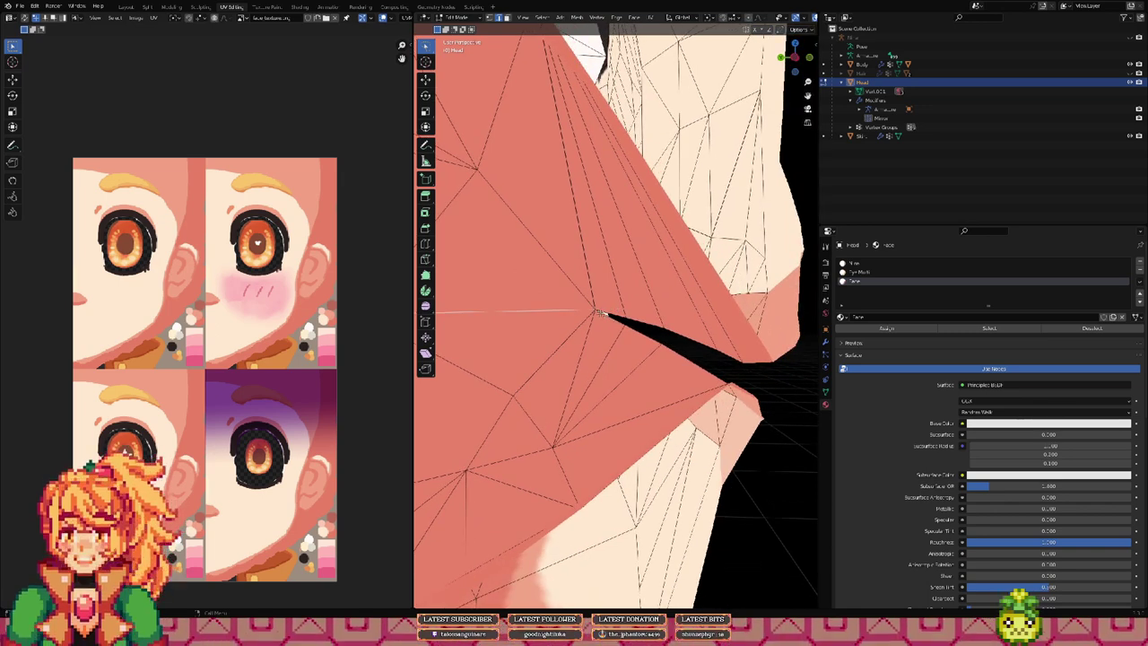
# Step: Duplicate the vertex at the inner mouth corner and move the copy slightly back along the global Y axis
pyautogui.press('`')
pyautogui.press('Escape')
pyautogui.press('1')
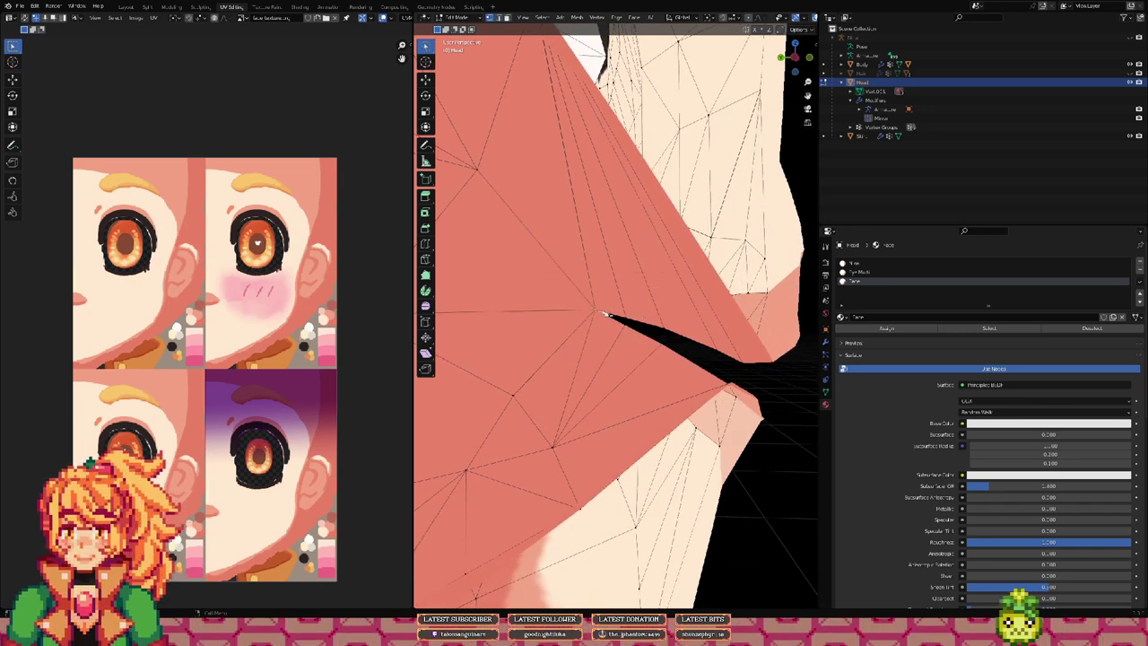
pyautogui.moveTo(606, 315); pyautogui.dragTo(601, 316, button='middle')
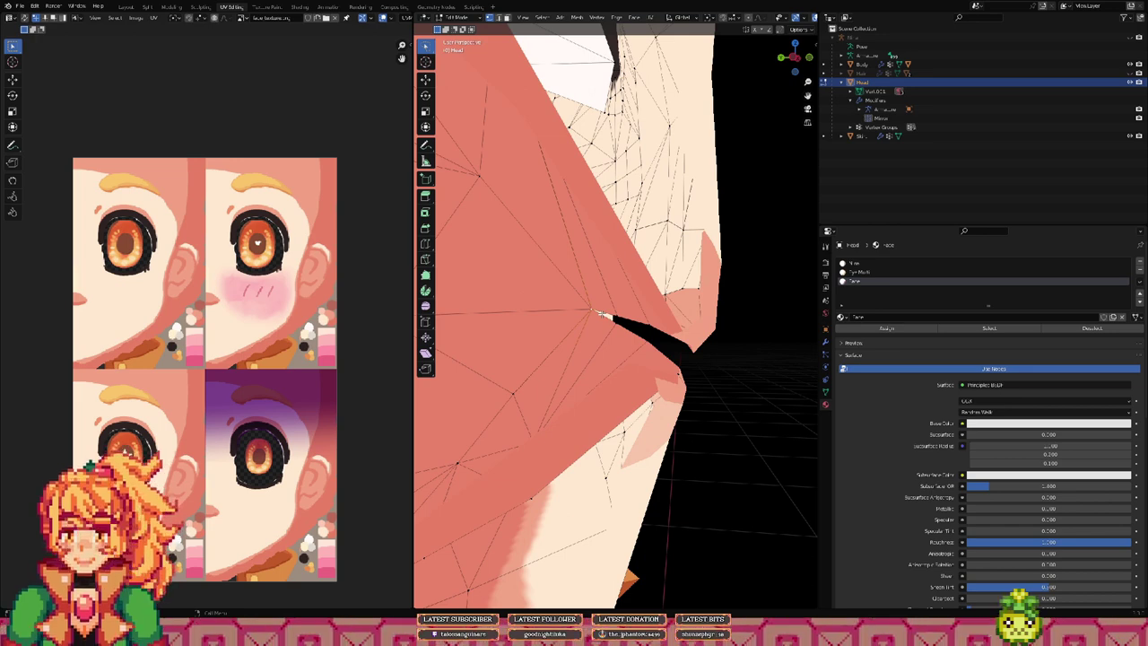
pyautogui.press('g')
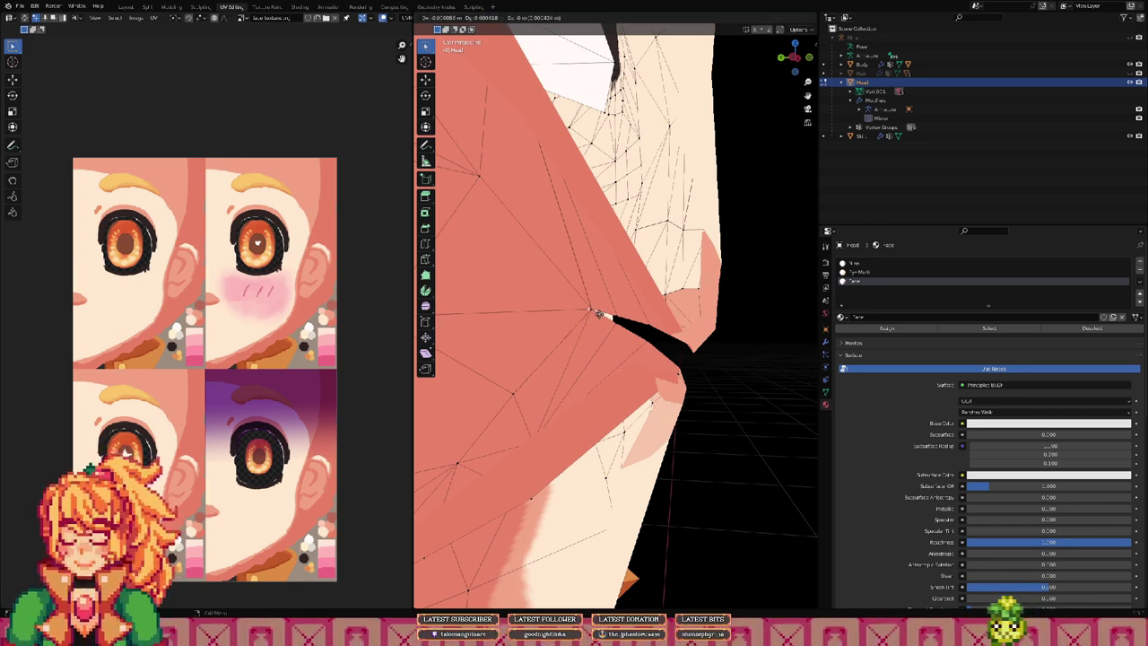
pyautogui.press('x')
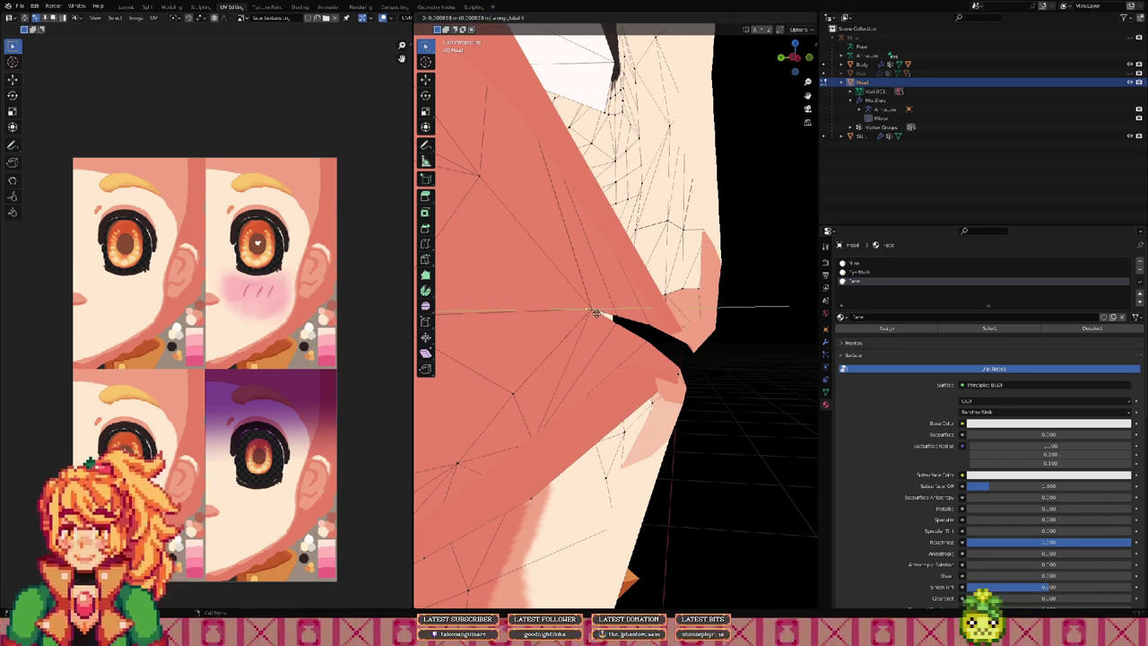
pyautogui.click(596, 313)
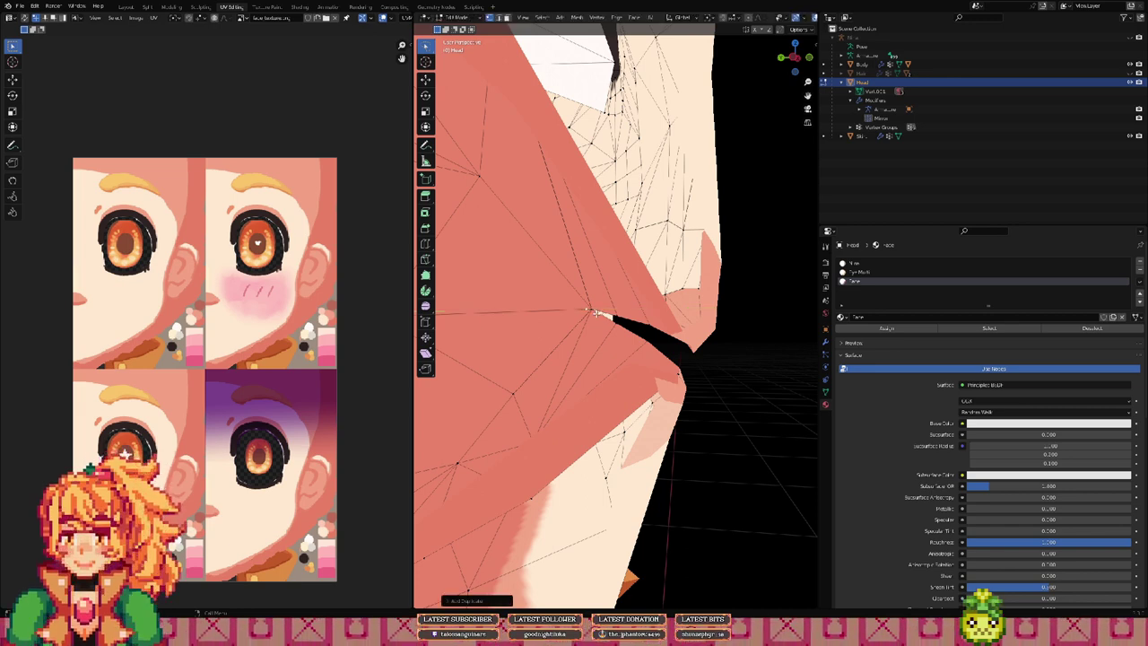
pyautogui.scroll(5, 597, 315)
pyautogui.scroll(2, 633, 325)
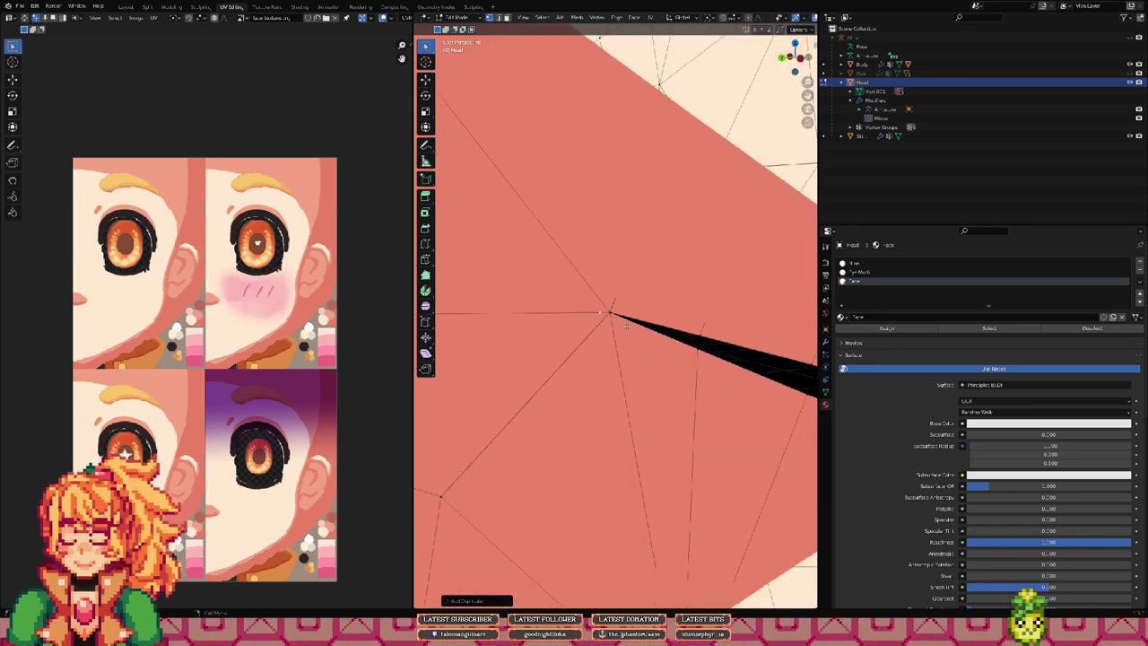
# Step: Reveal all hidden geometry of the head and examine the mouth corner, teeth and tongue from inside the mouth
pyautogui.moveTo(626, 327); pyautogui.dragTo(585, 312, button='middle')
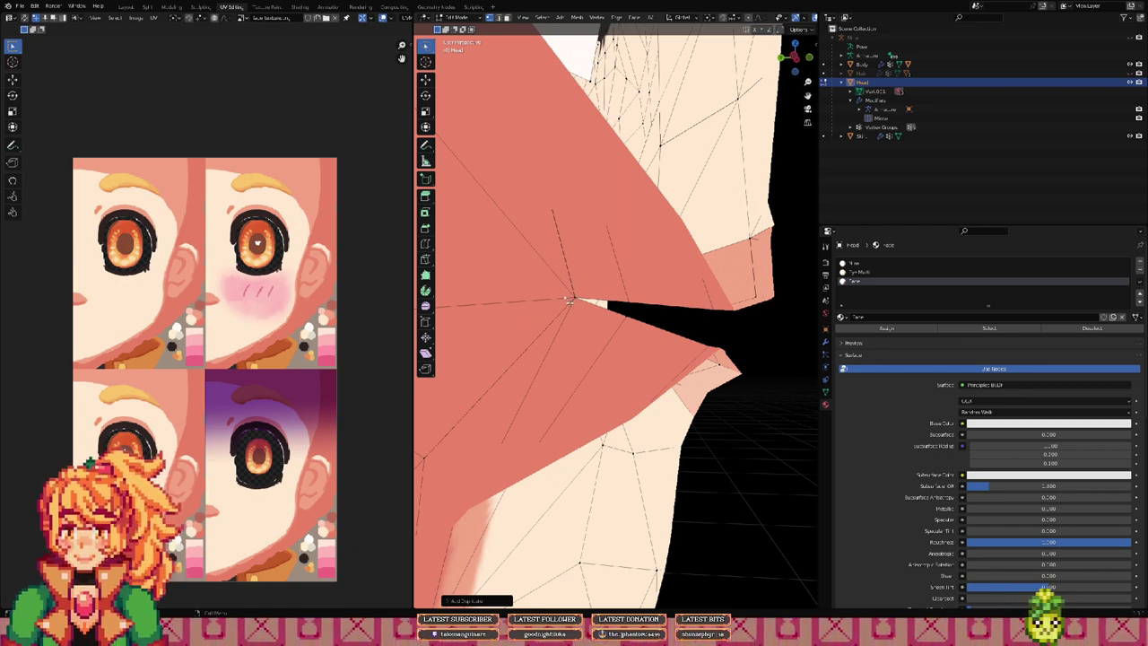
pyautogui.scroll(6, 569, 301)
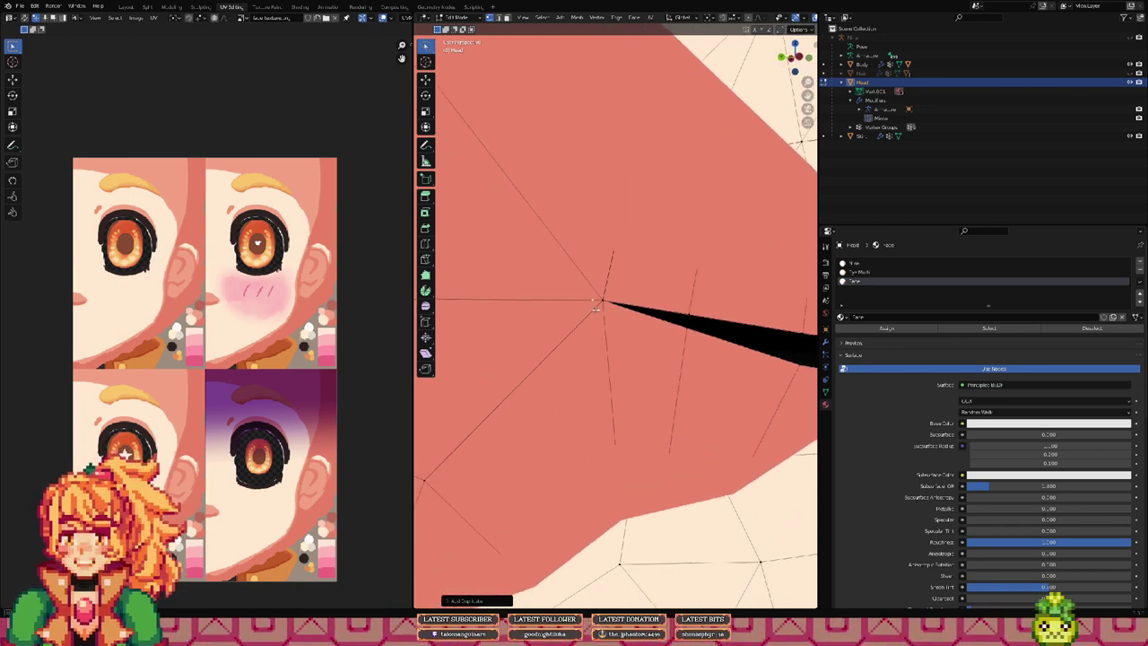
pyautogui.moveTo(596, 308); pyautogui.dragTo(601, 310, button='middle')
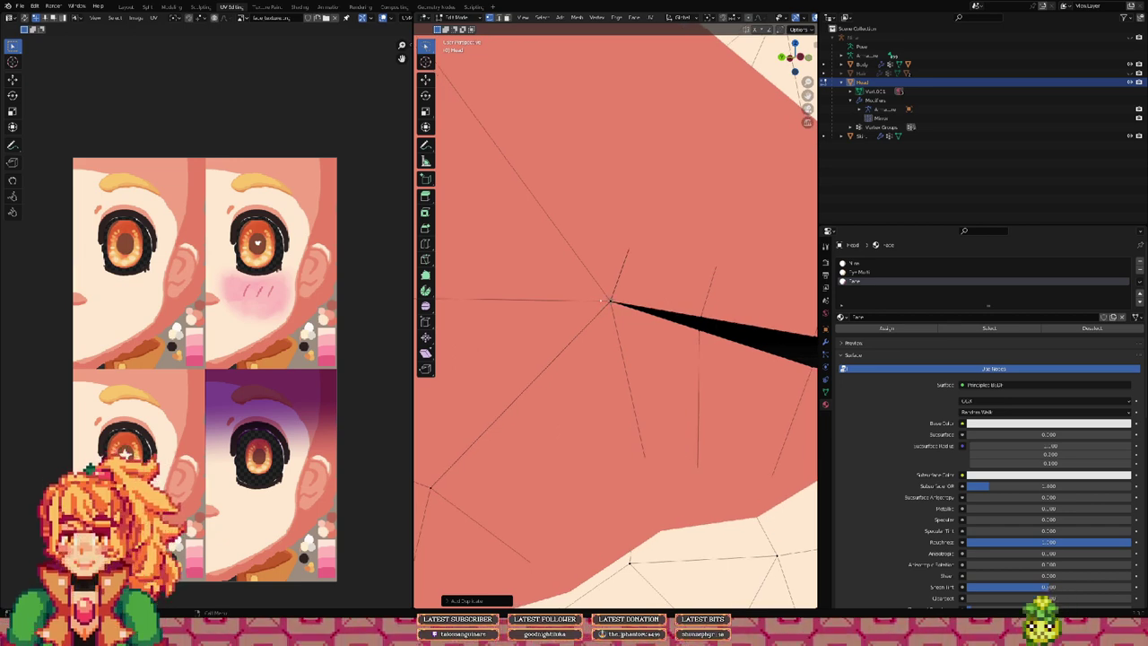
pyautogui.scroll(-4, 648, 325)
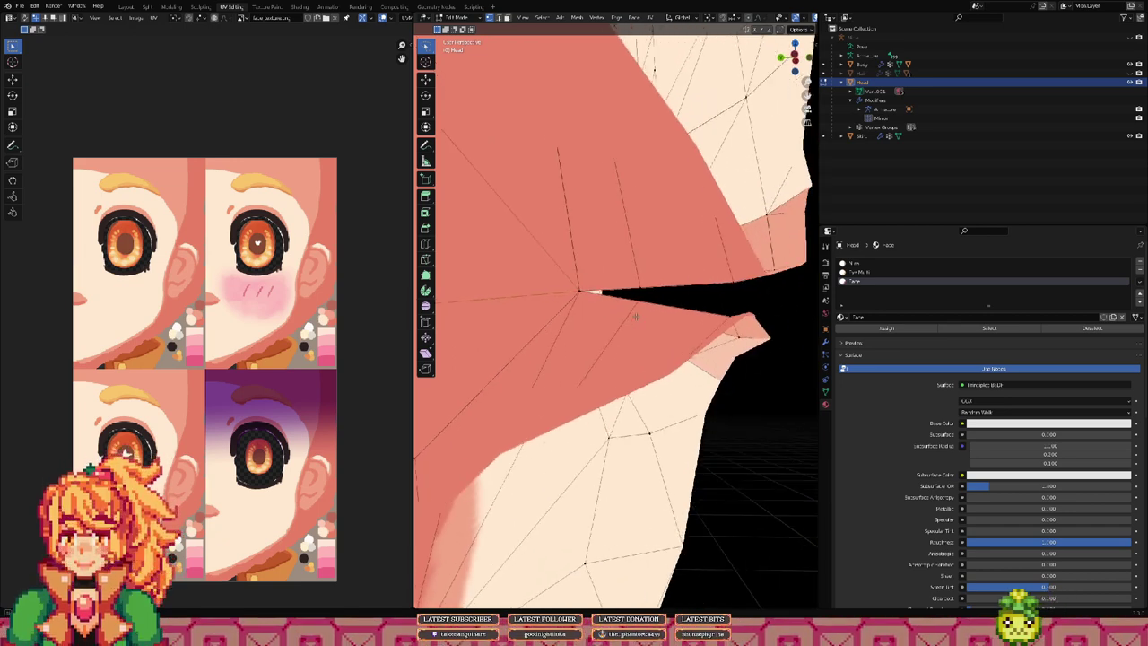
pyautogui.moveTo(649, 325); pyautogui.dragTo(731, 331, button='middle')
pyautogui.hotkey('alt', 'h')
pyautogui.scroll(5, 787, 358)
pyautogui.moveTo(785, 358); pyautogui.dragTo(530, 249, button='middle')
pyautogui.press('Tab')
pyautogui.press('Tab')
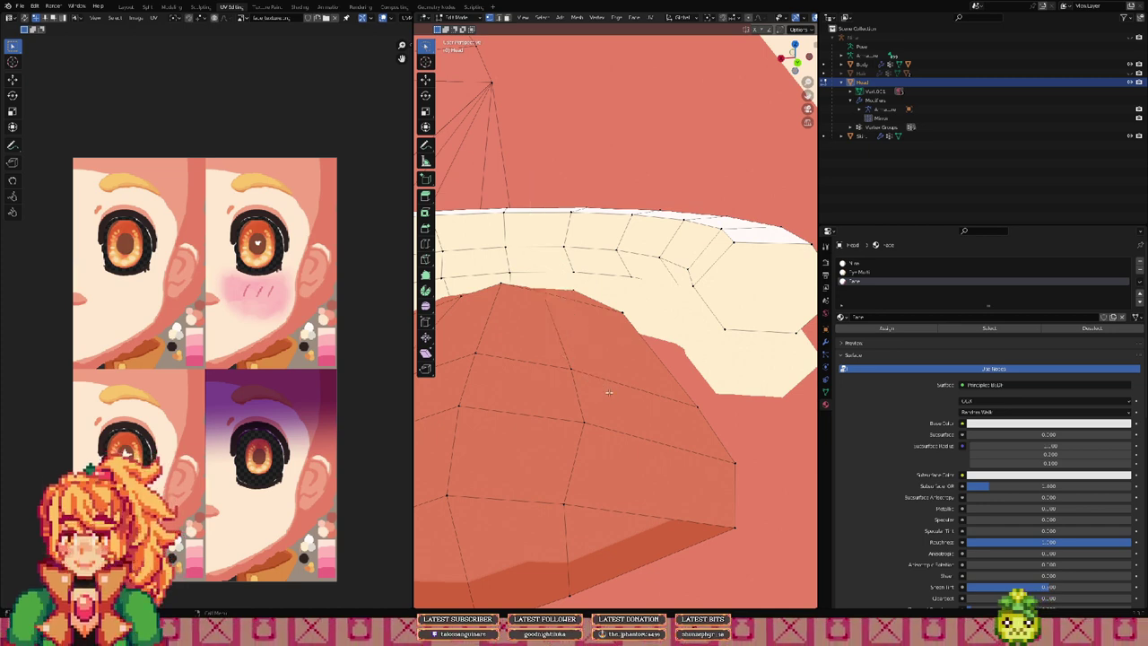
# Step: In wireframe front view, delete the stray teeth and tongue vertices on the mirrored side of the head's centre line
pyautogui.press('z')
pyautogui.click(603, 360)
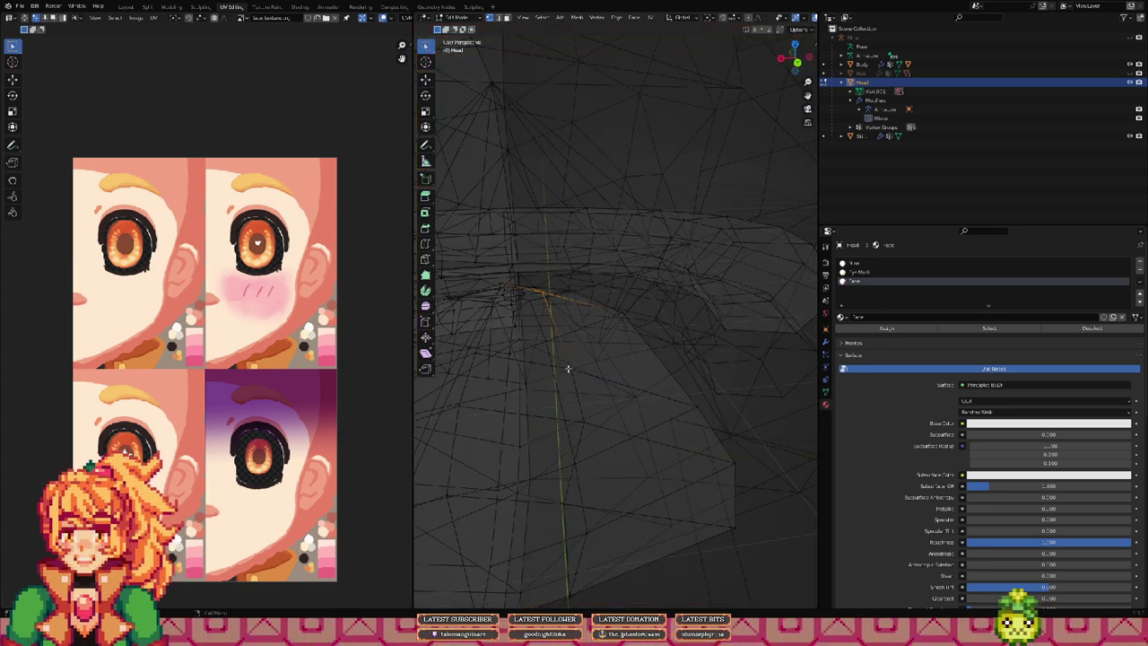
pyautogui.moveTo(606, 362); pyautogui.dragTo(608, 329, button='middle')
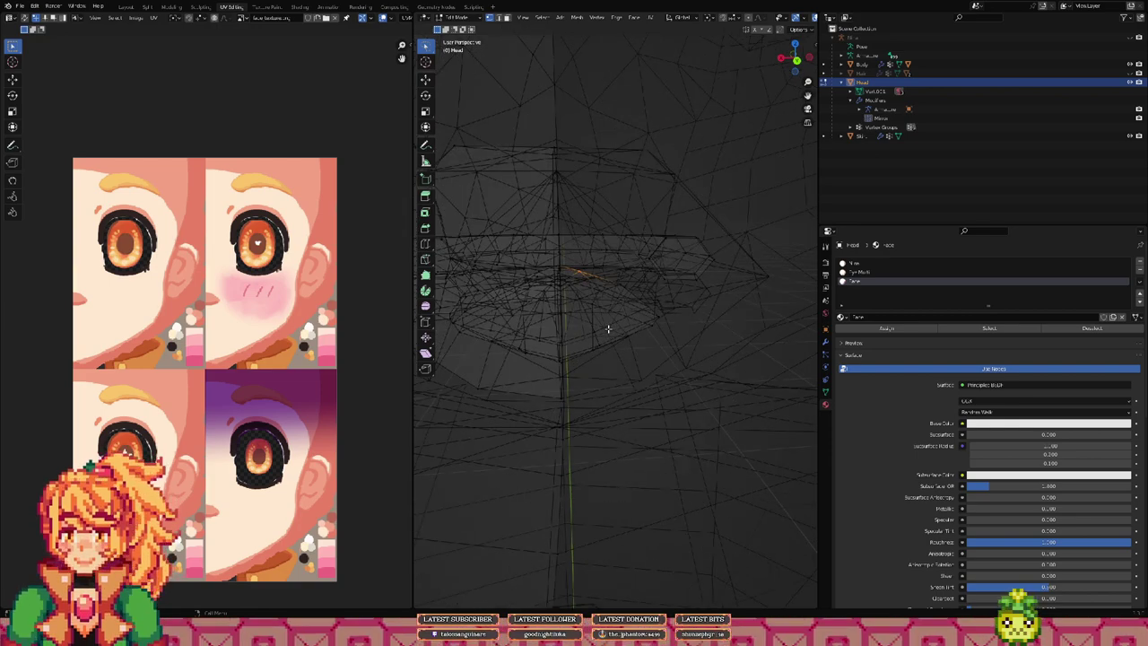
pyautogui.press('KP_1')
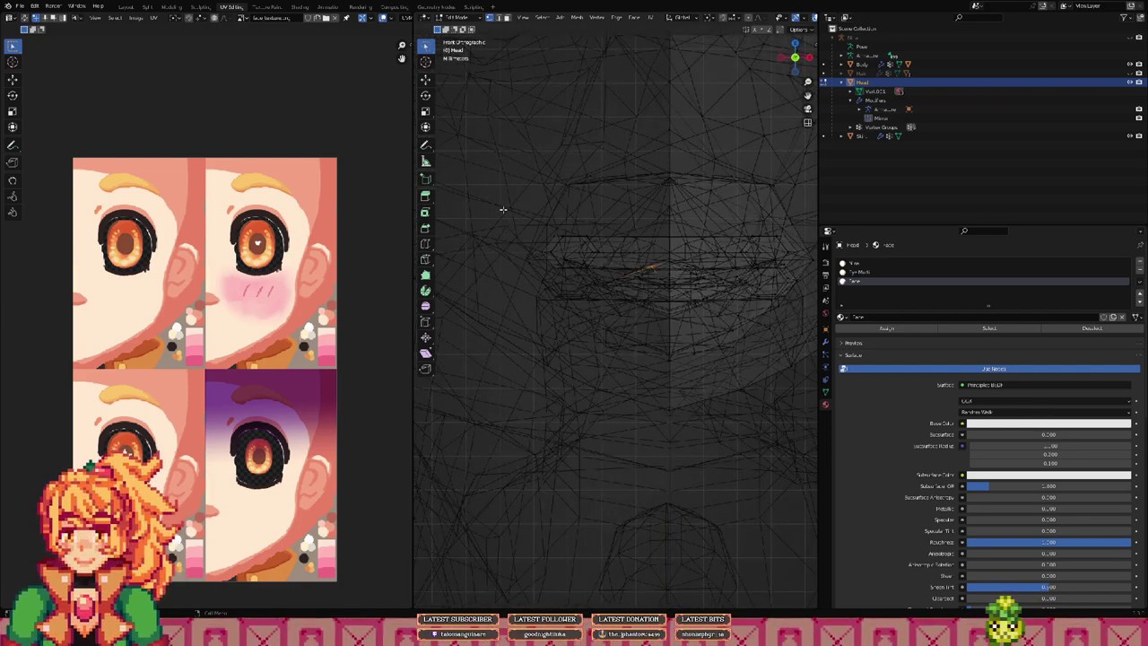
pyautogui.moveTo(504, 209)
pyautogui.mouseDown()
pyautogui.moveTo(571, 358)
pyautogui.moveTo(653, 360)
pyautogui.moveTo(668, 341)
pyautogui.moveTo(663, 219)
pyautogui.mouseUp()
pyautogui.press('x')
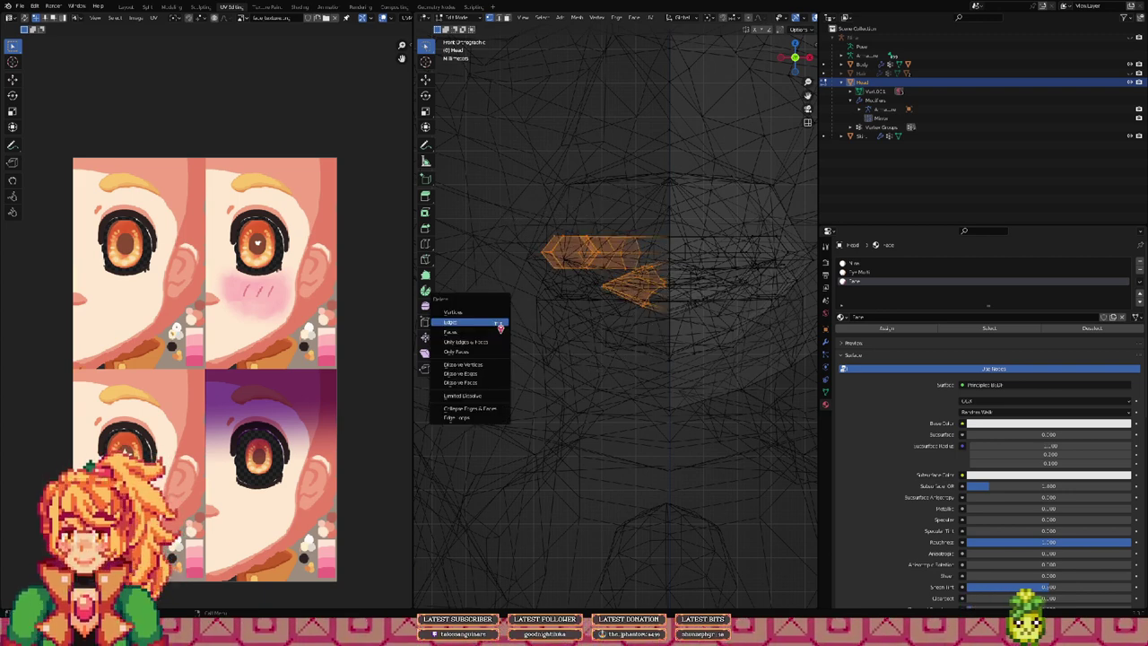
pyautogui.click(496, 314)
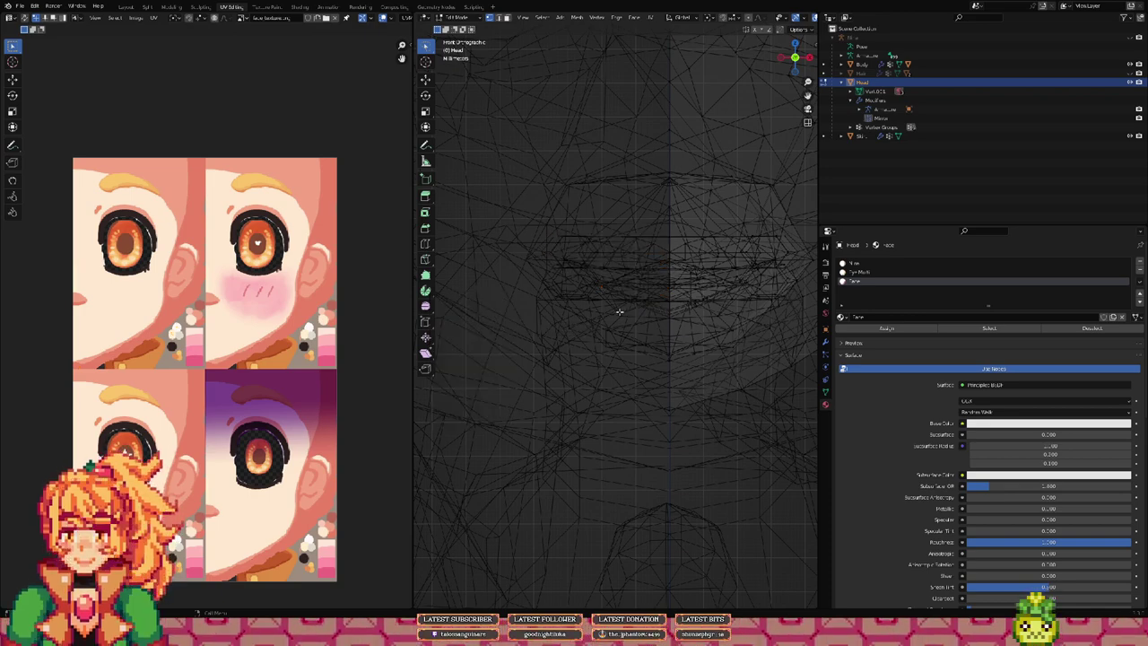
# Step: Return the viewport to rendered shading and inspect the teeth and tongue inside the mouth
pyautogui.press('z')
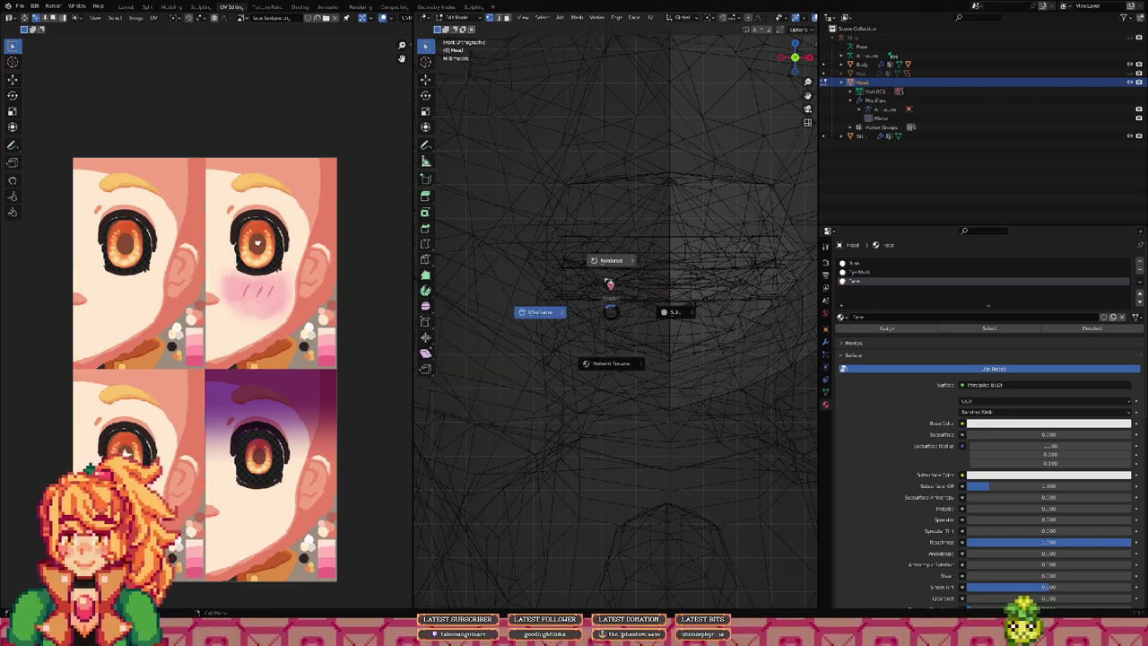
pyautogui.click(608, 276)
pyautogui.moveTo(595, 316); pyautogui.dragTo(448, 328, button='middle')
pyautogui.scroll(3, 231, 210)
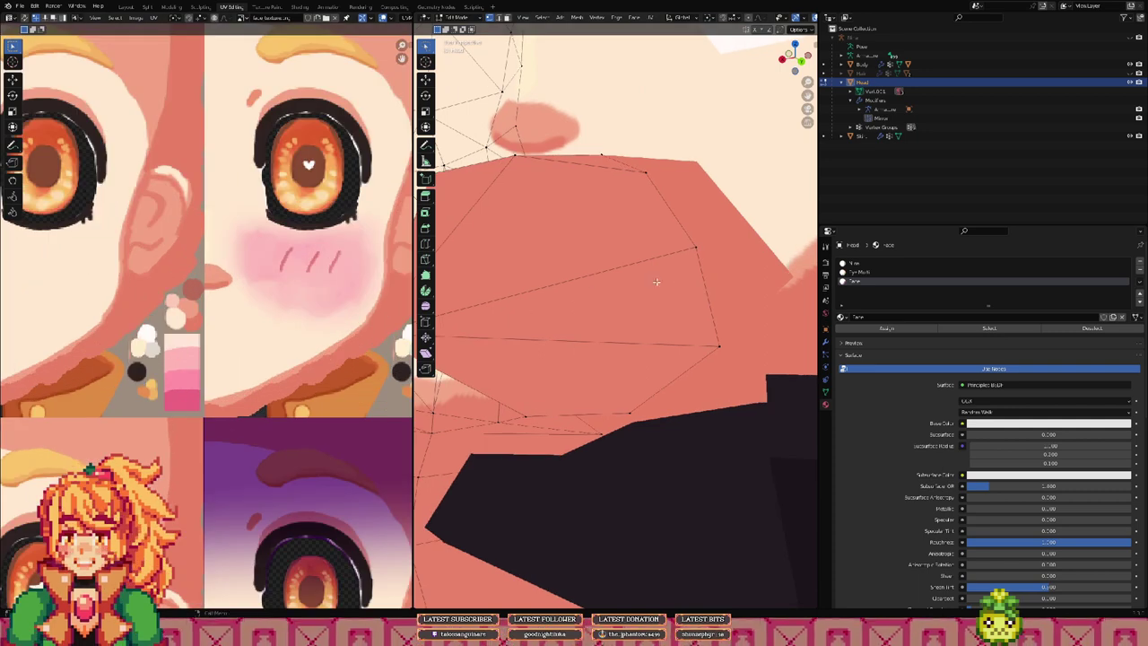
pyautogui.scroll(-2, 235, 187)
pyautogui.scroll(-3, 613, 265)
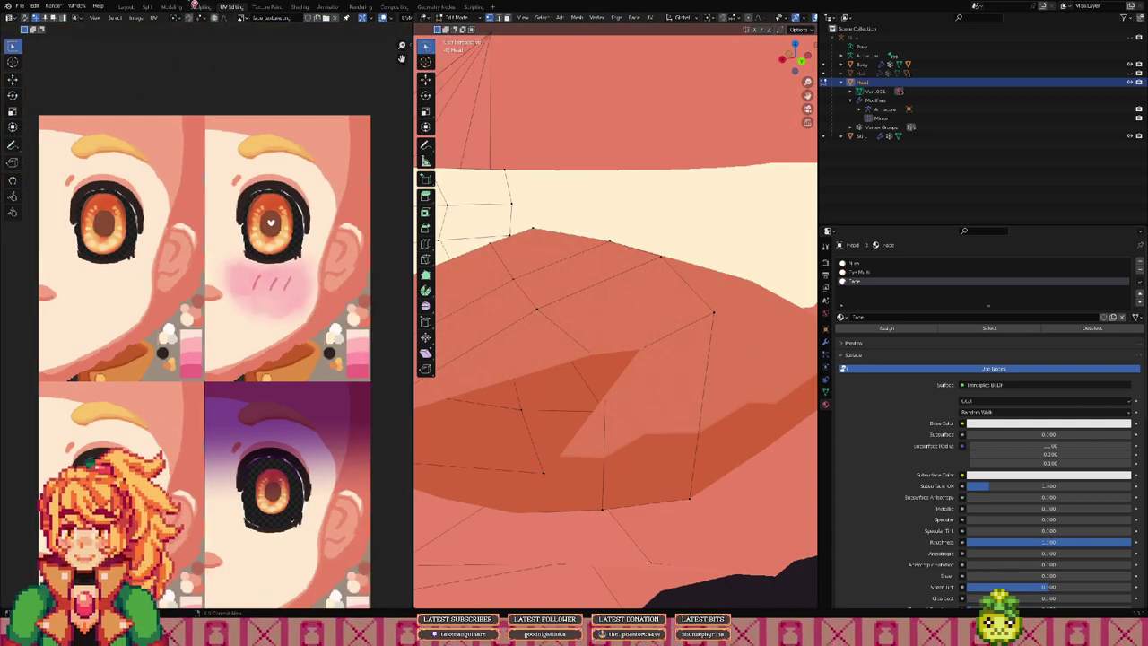
# Step: Switch to the Layout workspace and check the head's mouth from inside and from the front
pyautogui.click(127, 9)
pyautogui.moveTo(385, 235); pyautogui.dragTo(439, 246, button='middle')
pyautogui.press('Tab')
pyautogui.moveTo(335, 257)
pyautogui.mouseDown(button='middle')
pyautogui.moveTo(375, 240)
pyautogui.moveTo(354, 248)
pyautogui.moveTo(332, 238)
pyautogui.mouseUp(button='middle')
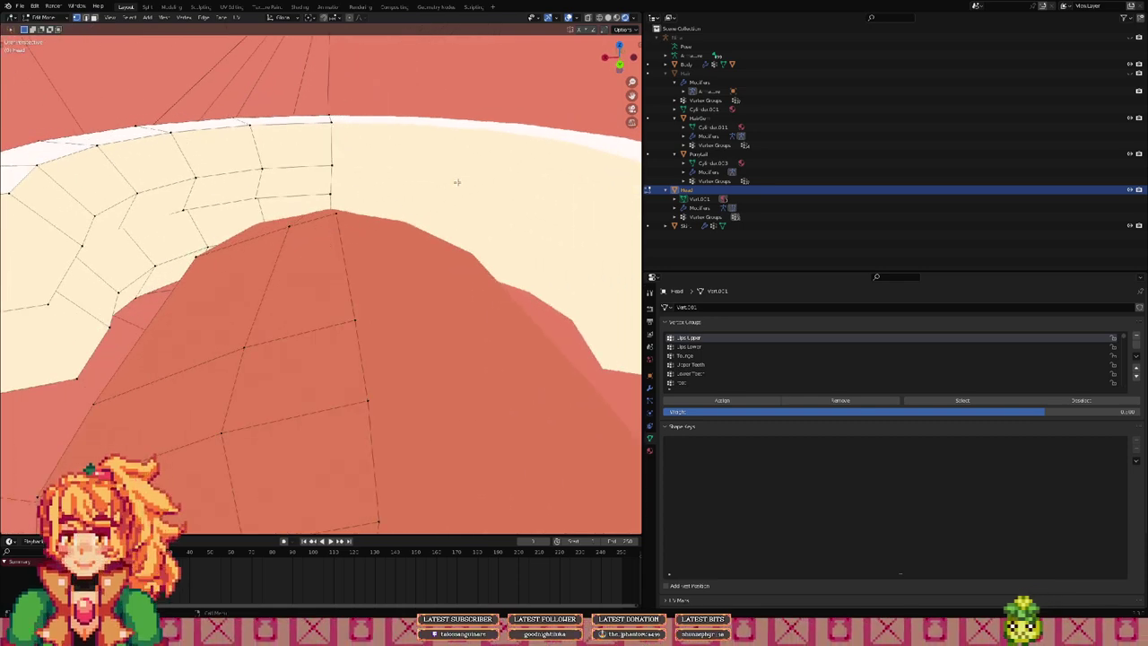
pyautogui.moveTo(457, 182); pyautogui.dragTo(301, 120, button='middle')
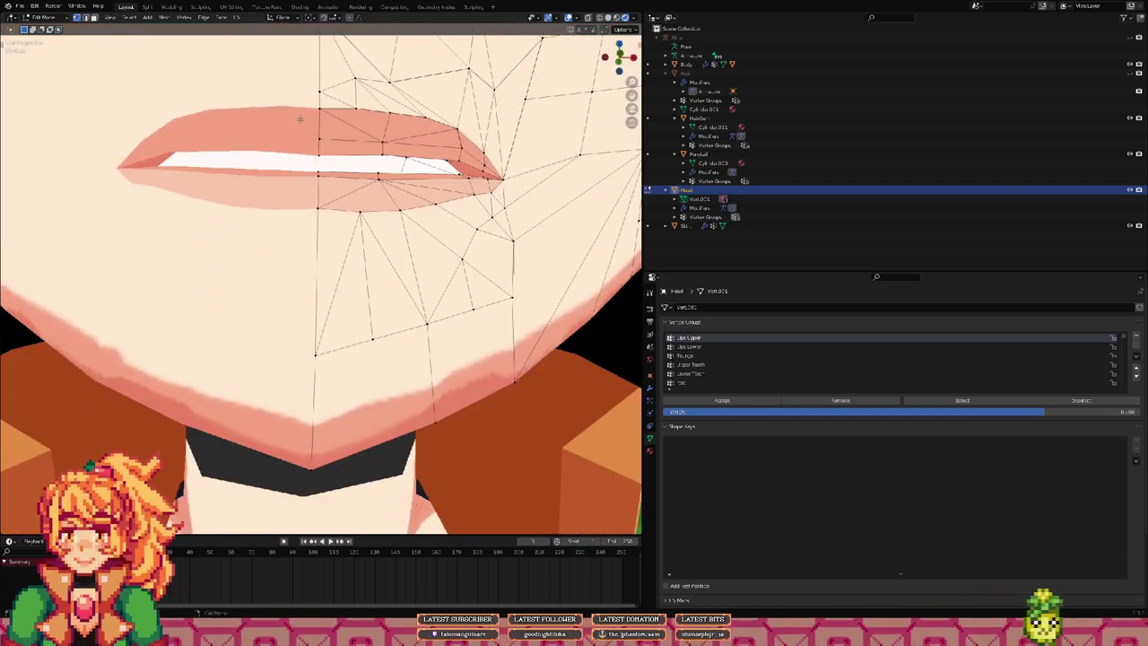
pyautogui.scroll(-6, 300, 120)
pyautogui.press('Tab')
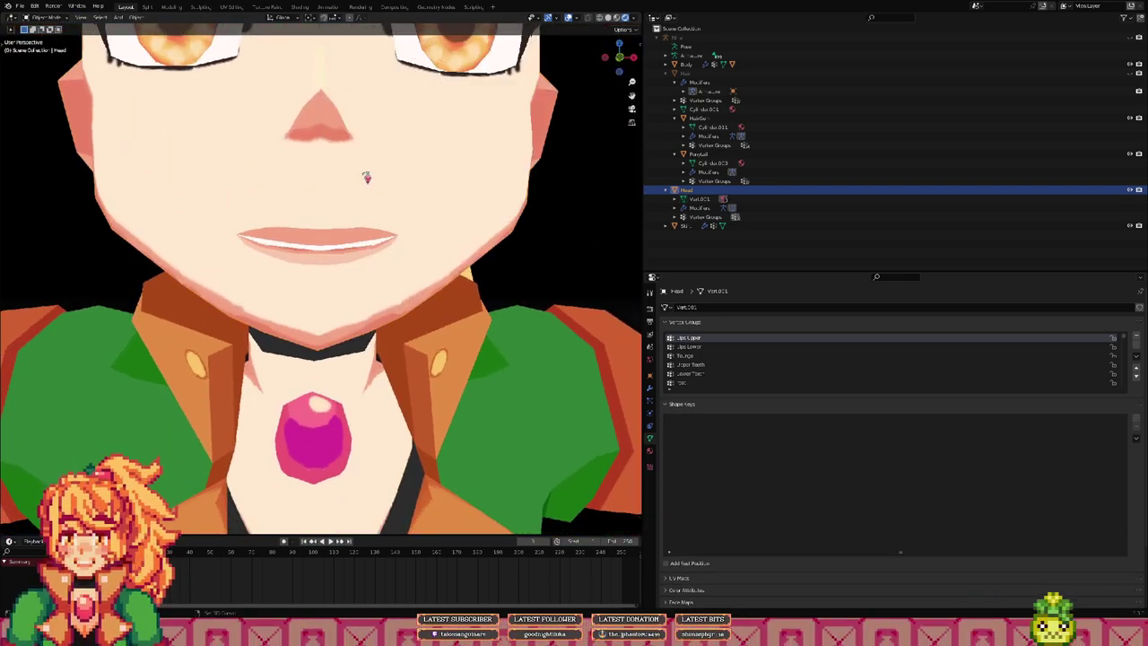
# Step: Hide the linked teeth and tongue geometry inside the mouth in Edit Mode
pyautogui.press('Tab')
pyautogui.scroll(8, 402, 370)
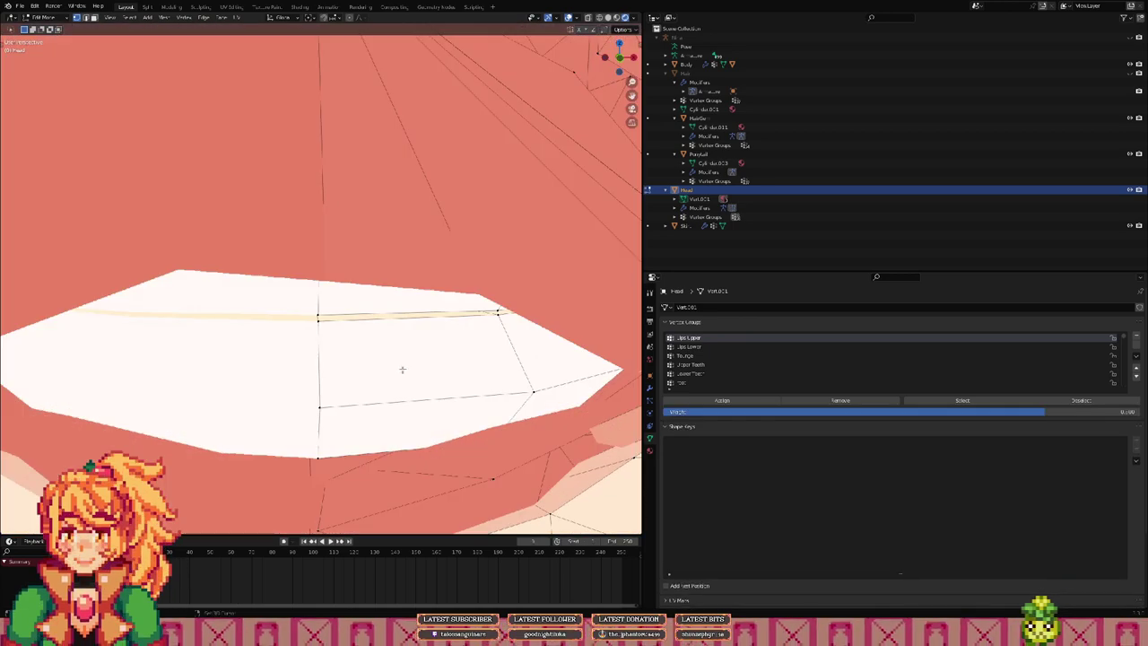
pyautogui.keyDown('shift'); pyautogui.moveTo(402, 370); pyautogui.dragTo(269, 190, button='middle'); pyautogui.keyUp('shift')
pyautogui.scroll(3, 454, 240)
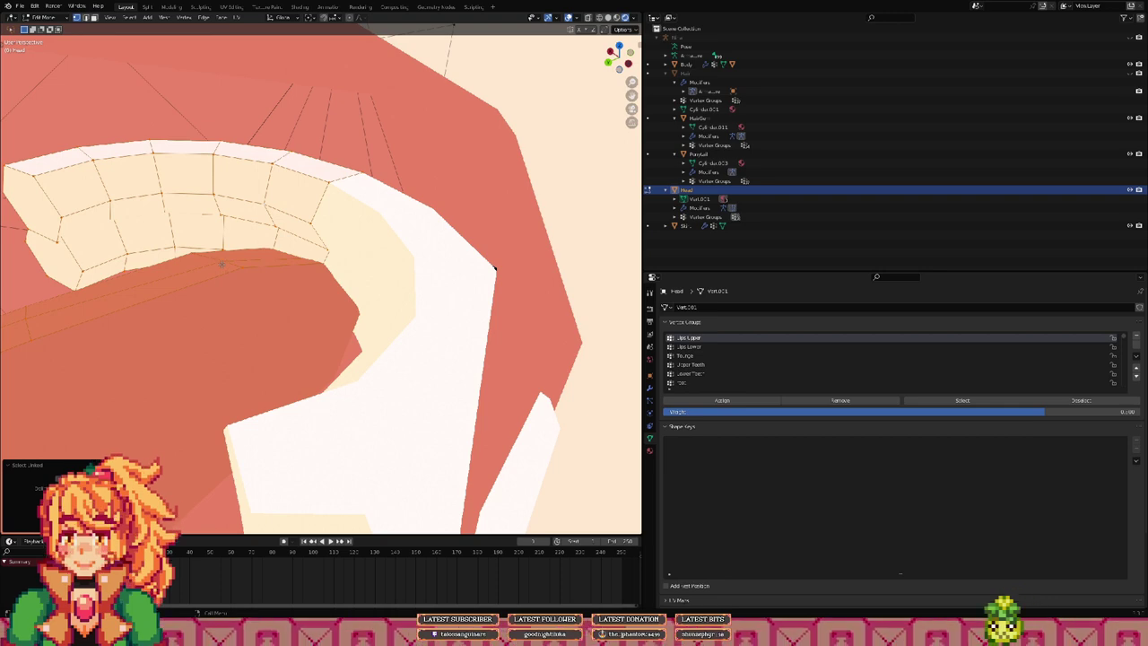
pyautogui.press('h')
# Step: Select the Lips Lower vertex group and examine which lip vertices it contains from inside and outside the mouth
pyautogui.moveTo(328, 252); pyautogui.dragTo(634, 339, button='middle')
pyautogui.click(708, 348)
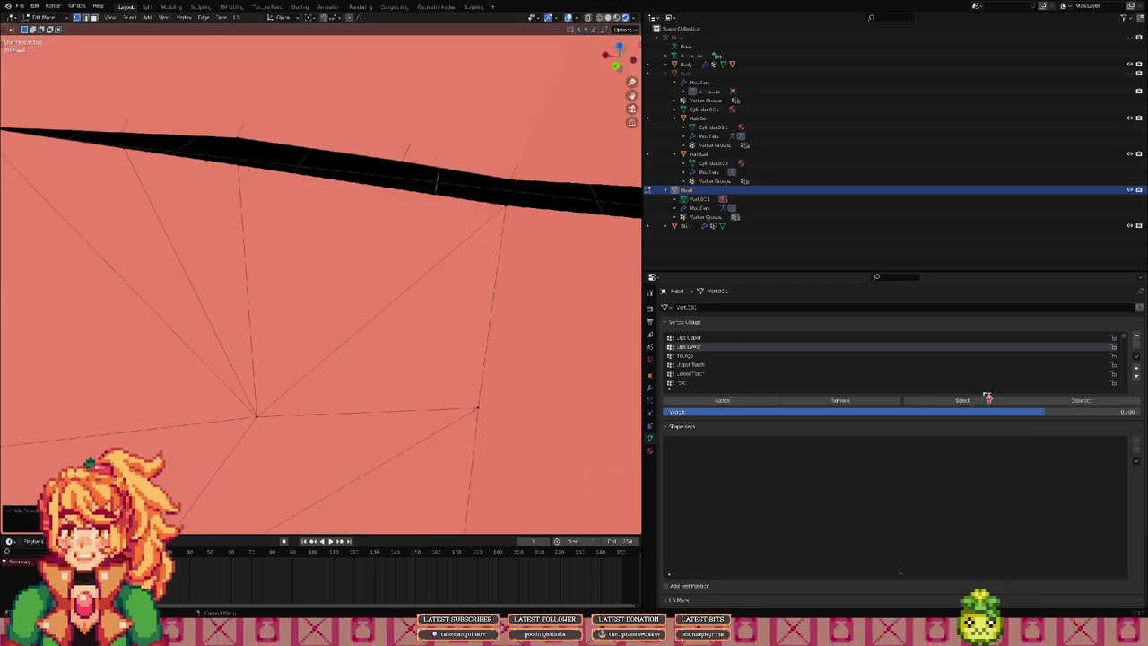
pyautogui.moveTo(314, 235); pyautogui.dragTo(411, 275, button='middle')
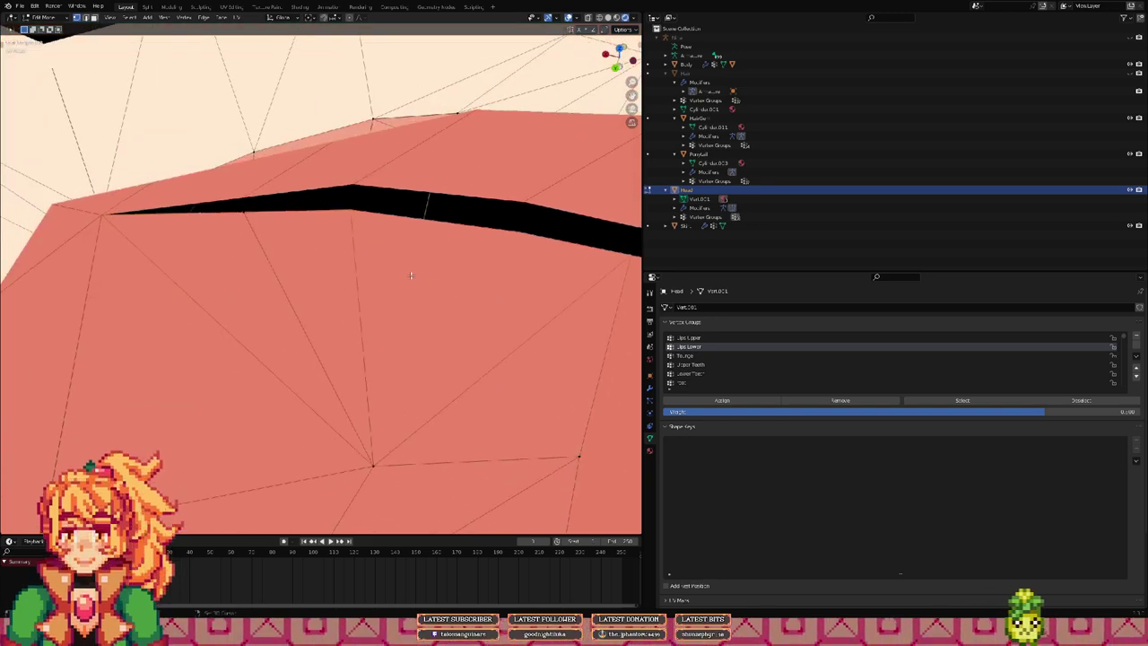
pyautogui.moveTo(356, 218); pyautogui.dragTo(341, 303, button='middle')
pyautogui.scroll(-6, 568, 287)
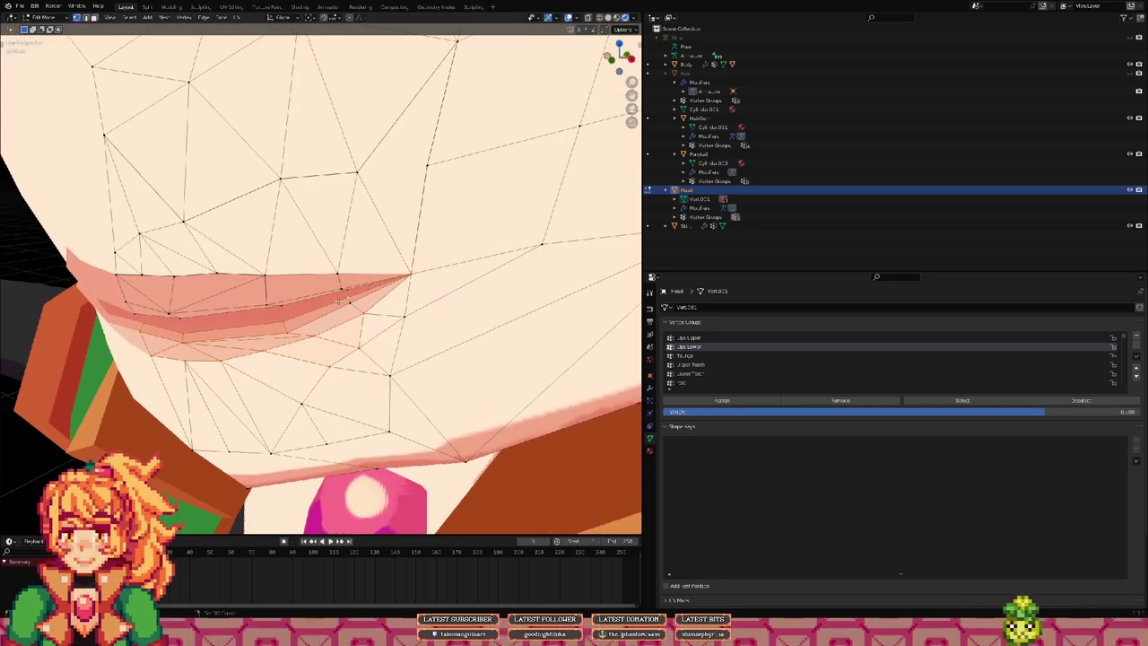
pyautogui.moveTo(408, 323); pyautogui.dragTo(410, 298, button='middle')
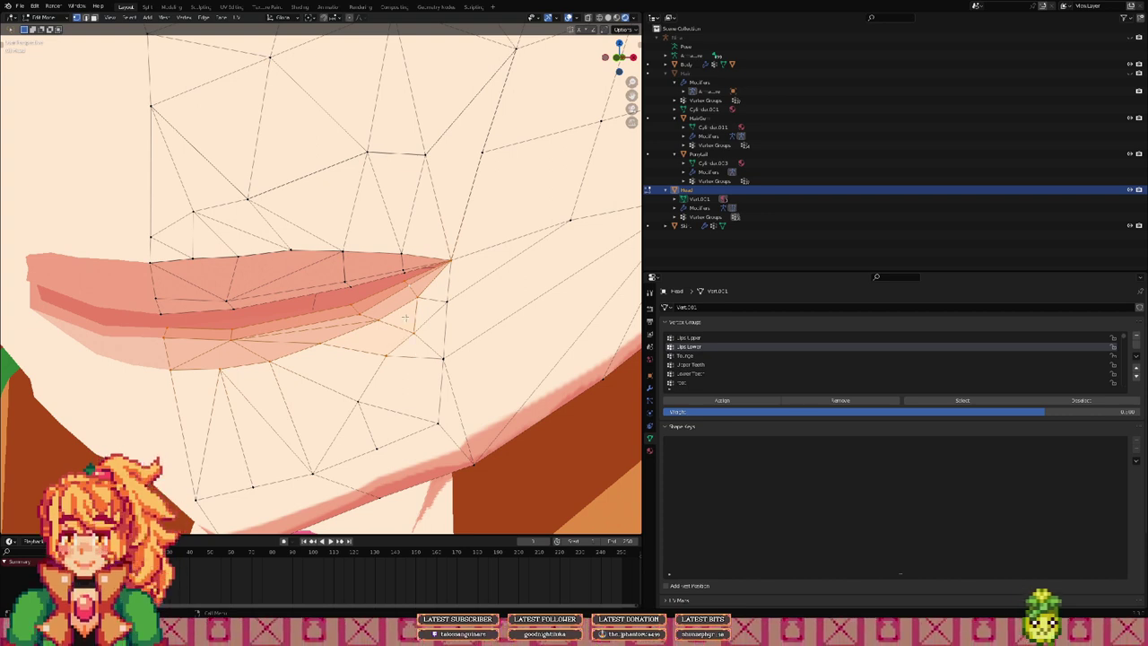
# Step: Select the Lips Upper vertex group in place of Lips Lower and add the vertex above the upper lip to the selection
pyautogui.click(1077, 401)
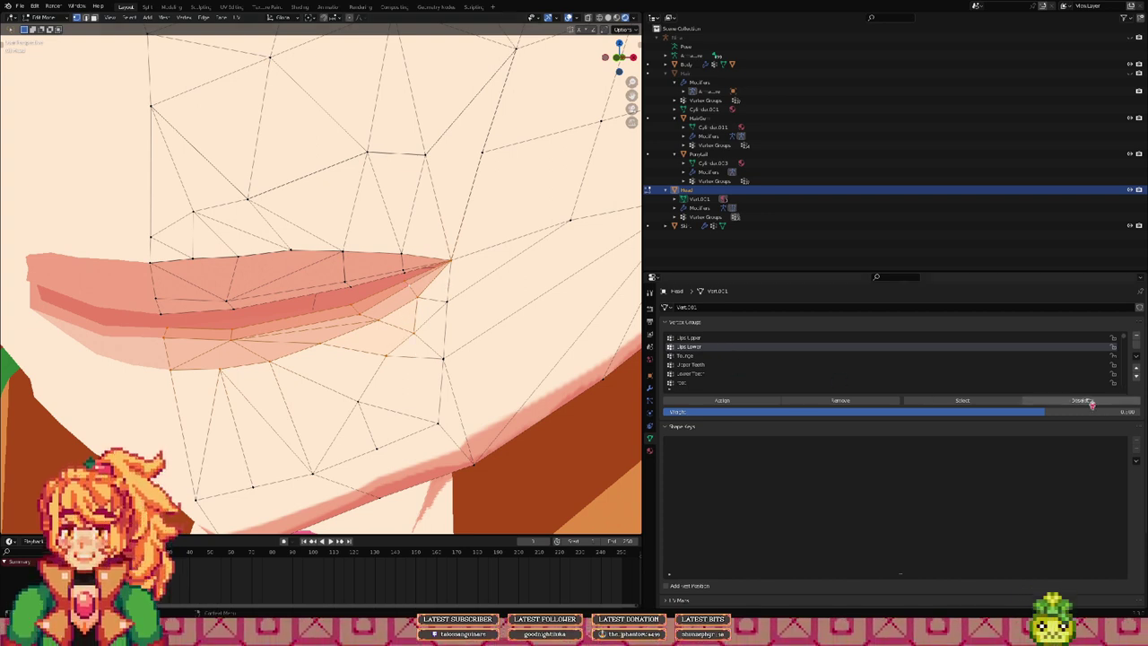
pyautogui.click(812, 337)
pyautogui.click(968, 401)
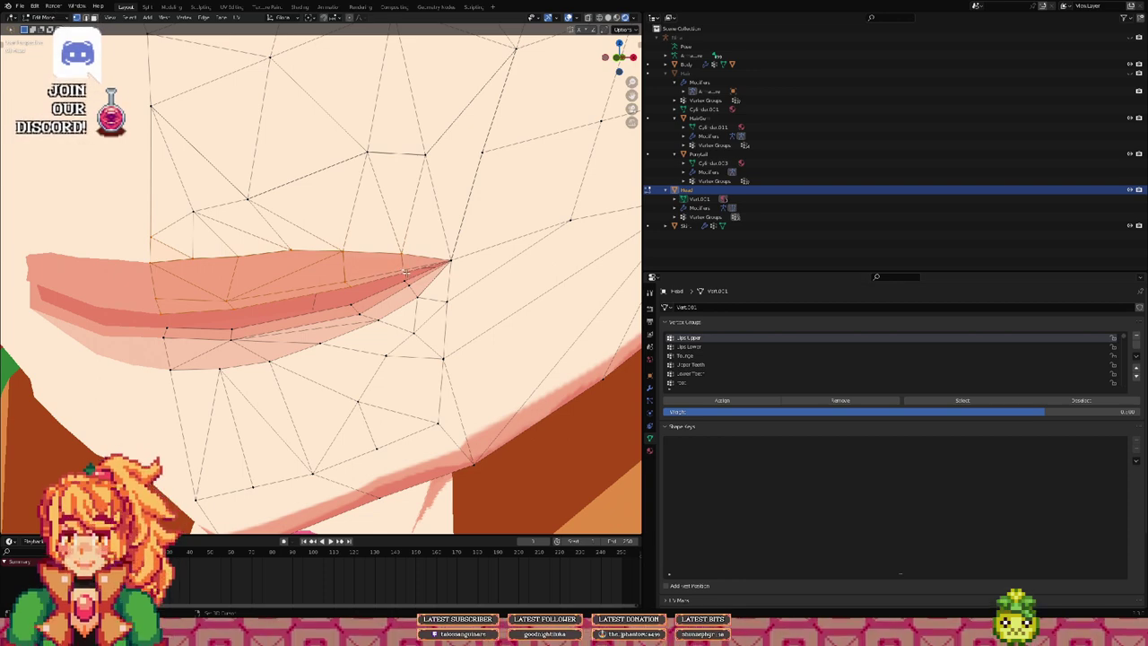
pyautogui.moveTo(437, 269); pyautogui.dragTo(461, 262, button='middle')
pyautogui.keyDown('shift'); pyautogui.click(244, 190); pyautogui.keyUp('shift')
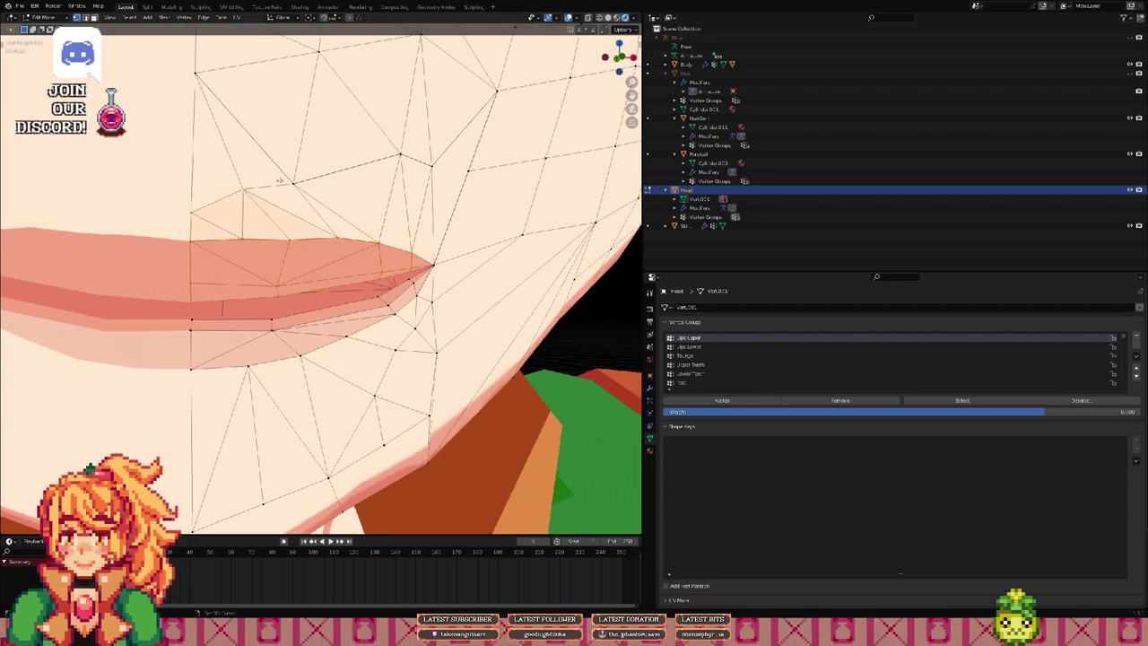
pyautogui.scroll(-6, 294, 182)
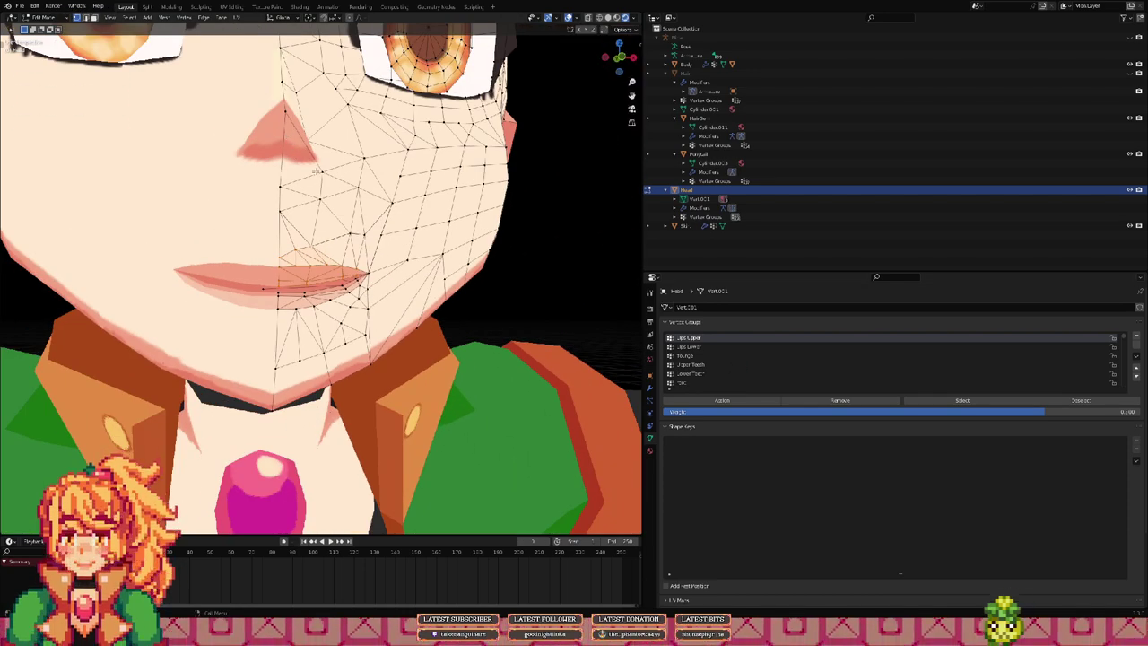
pyautogui.scroll(2, 336, 220)
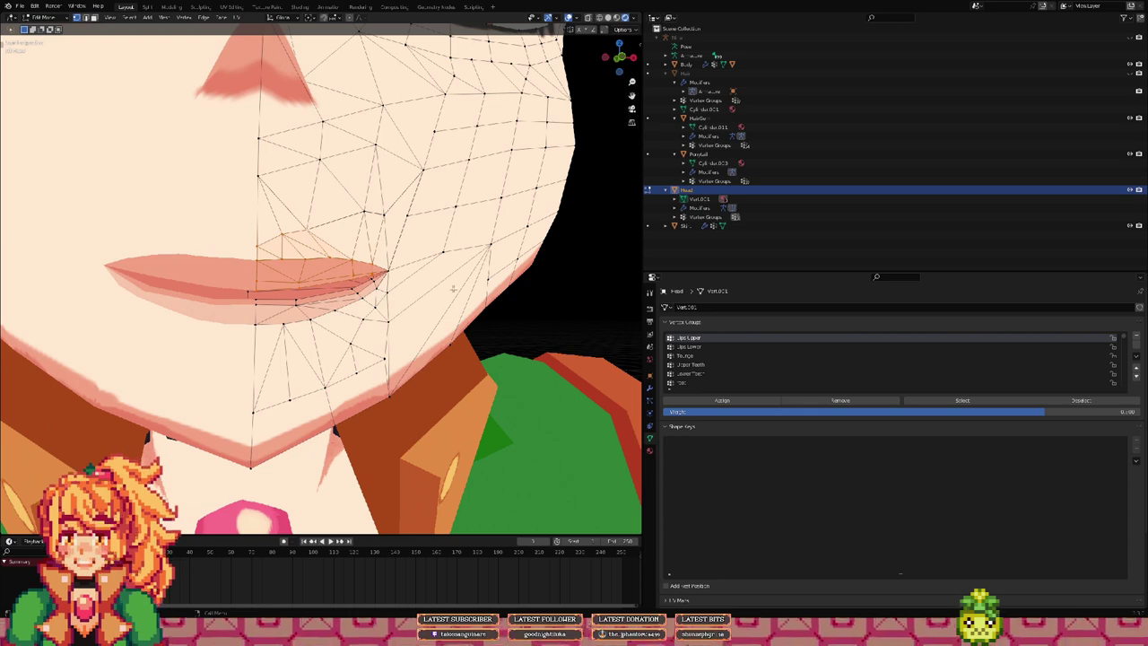
# Step: Clear the upper lip selection, reveal the hidden mouth geometry and check the Tounge vertex group
pyautogui.click(1065, 402)
pyautogui.click(718, 357)
pyautogui.moveTo(274, 335); pyautogui.dragTo(322, 338, button='middle')
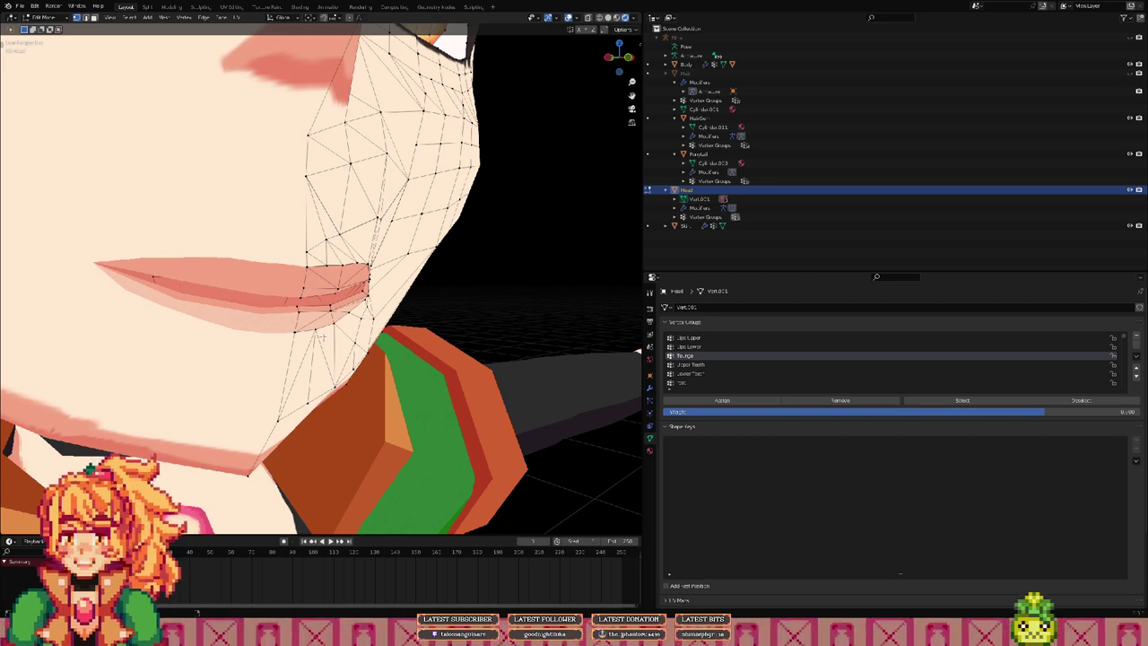
pyautogui.hotkey('alt', 'h')
pyautogui.moveTo(478, 335); pyautogui.dragTo(628, 325, button='middle')
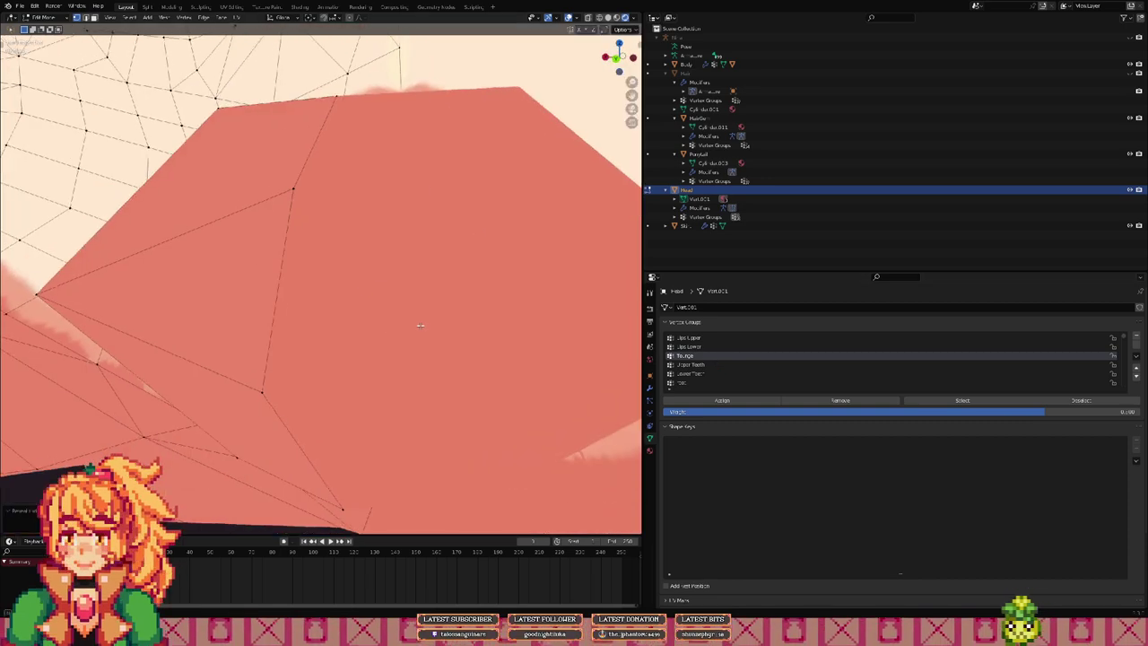
pyautogui.scroll(3, 425, 319)
pyautogui.moveTo(428, 321); pyautogui.dragTo(411, 326, button='middle')
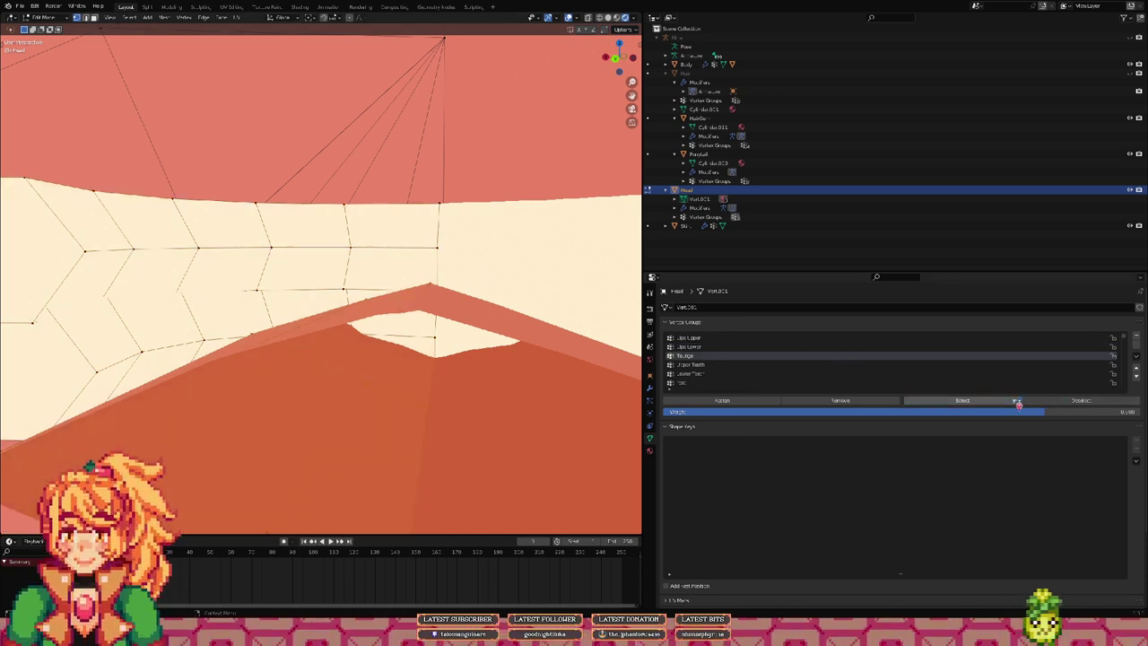
# Step: Check the Upper Teeth and Lower Teeth vertex groups and view the whole face from outside
pyautogui.click(759, 365)
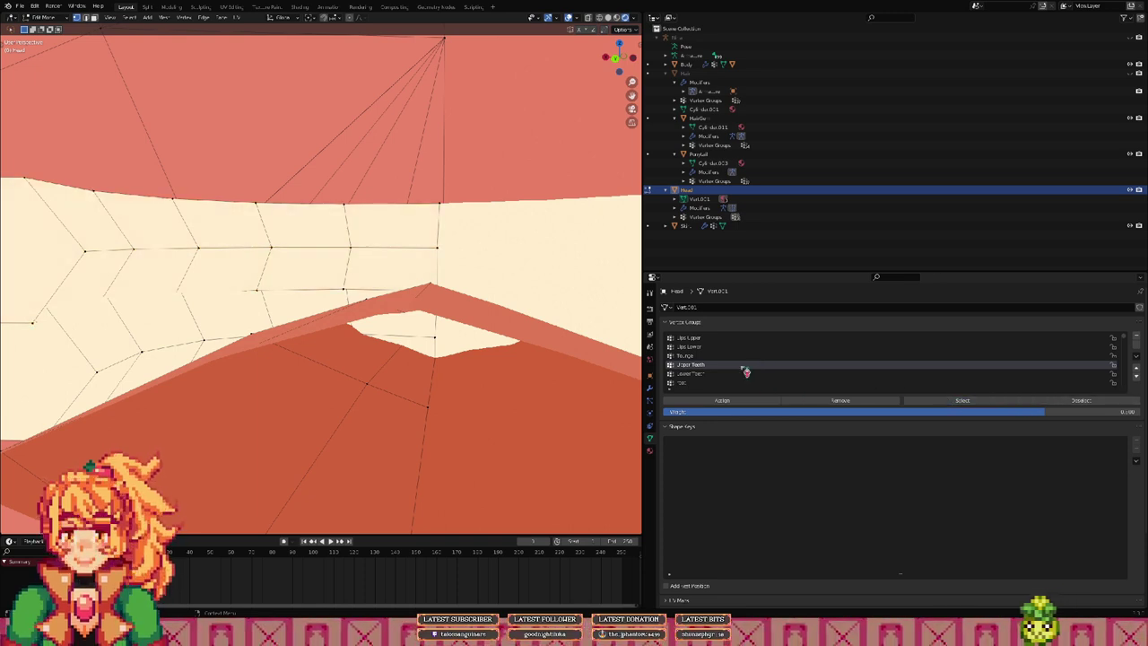
pyautogui.click(830, 375)
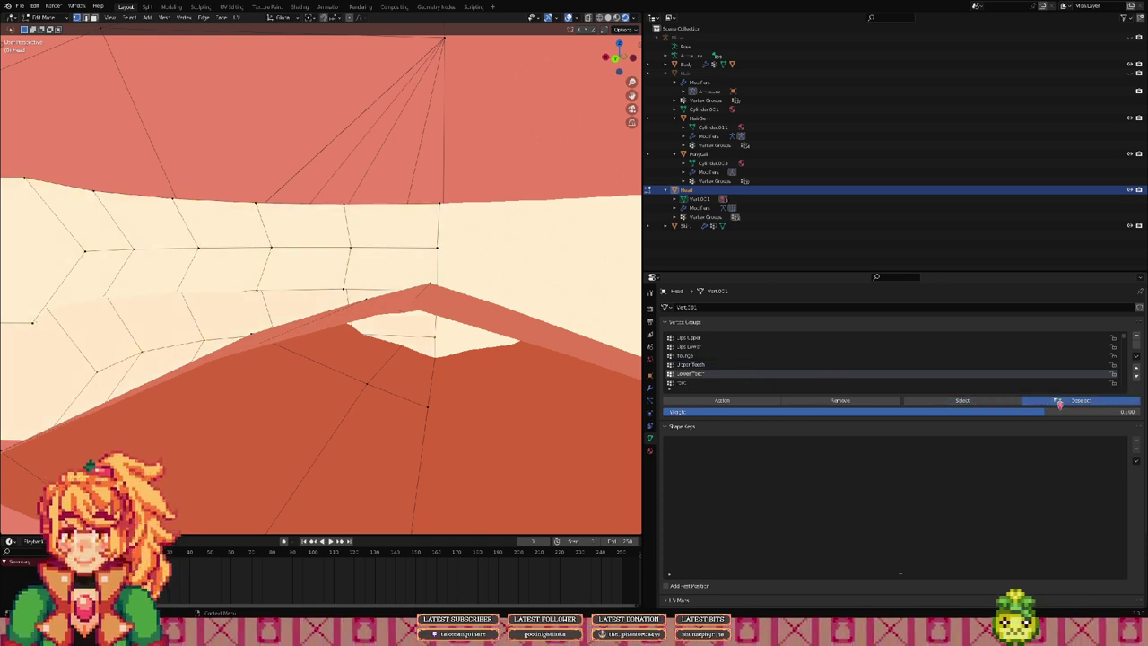
pyautogui.moveTo(539, 314); pyautogui.dragTo(366, 307, button='middle')
pyautogui.scroll(-4, 385, 296)
pyautogui.scroll(-2, 351, 280)
pyautogui.press('Tab')
pyautogui.press('Tab')
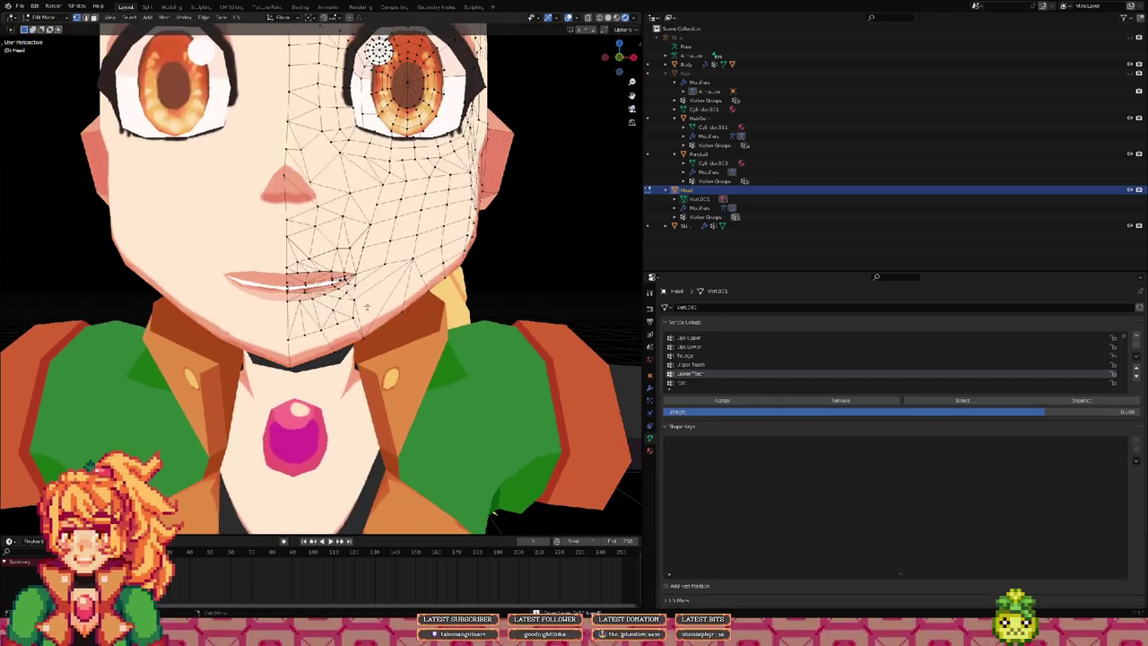
# Step: Select the Lips Lower vertex group in front view and try moving it vertically to test the lip
pyautogui.press('KP_1')
pyautogui.scroll(4, 357, 305)
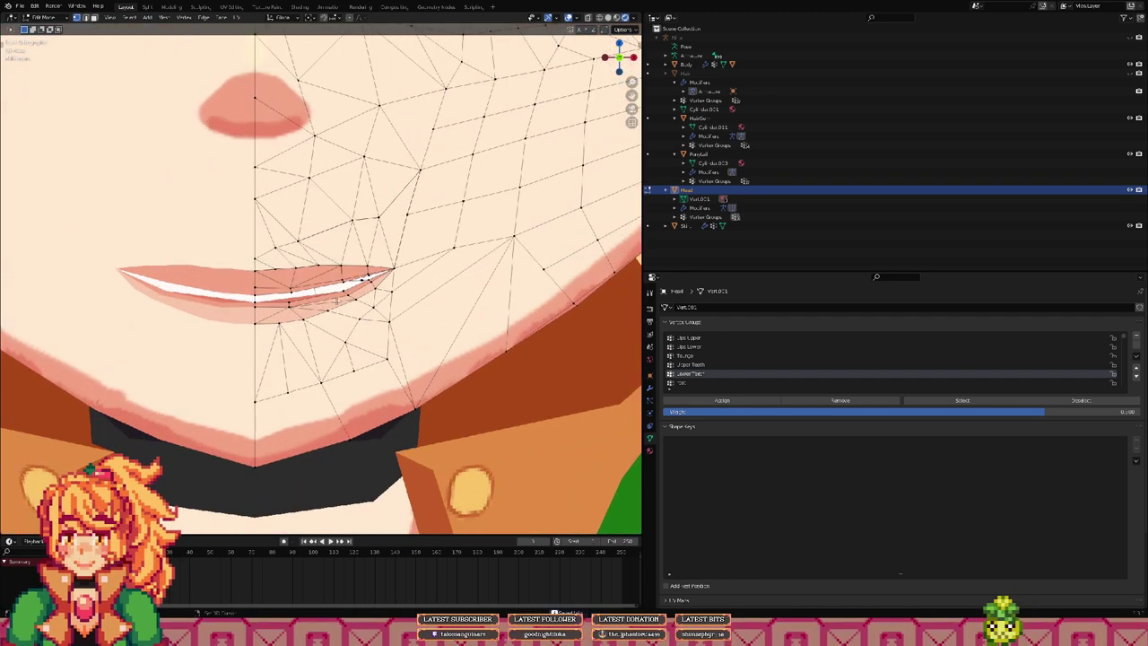
pyautogui.click(732, 347)
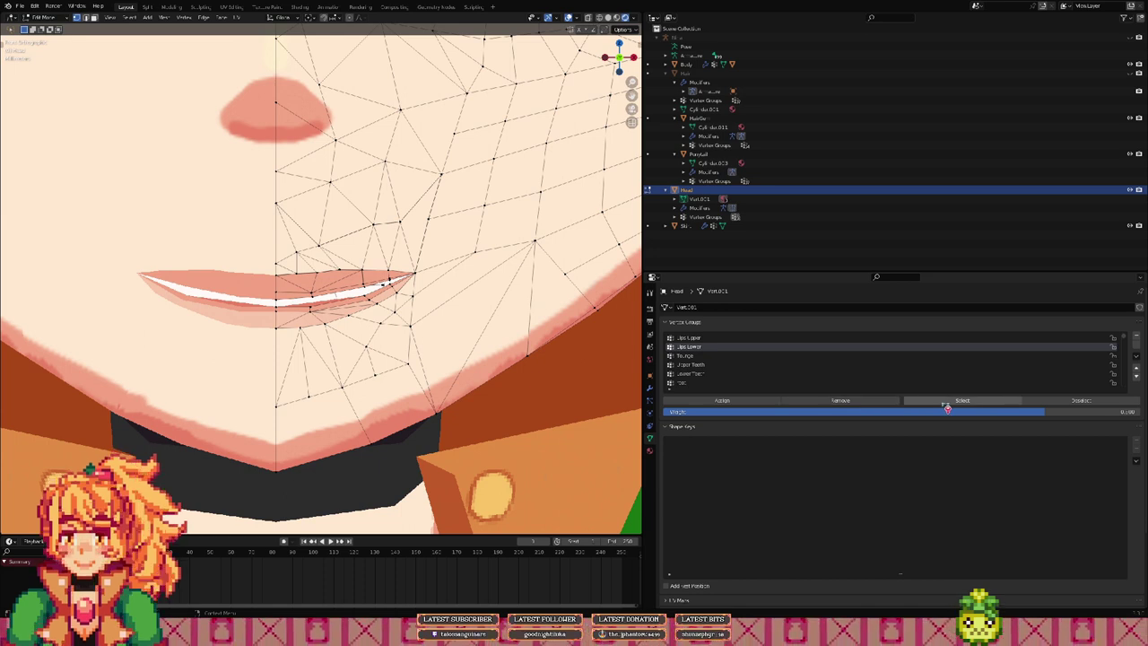
pyautogui.press('g')
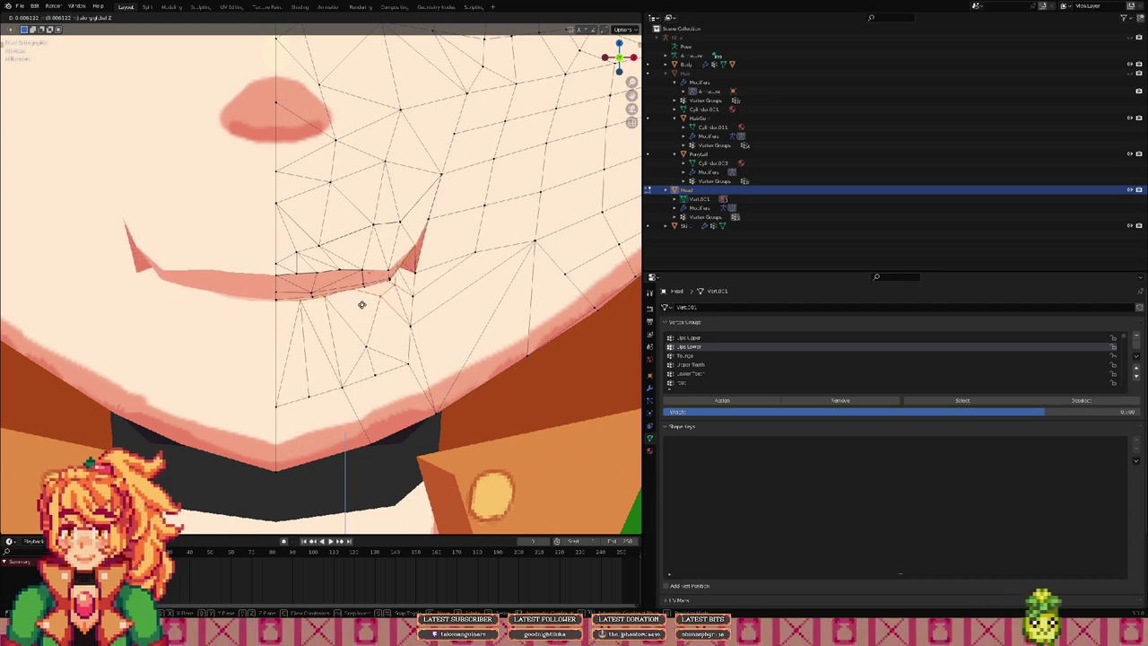
pyautogui.click(363, 323)
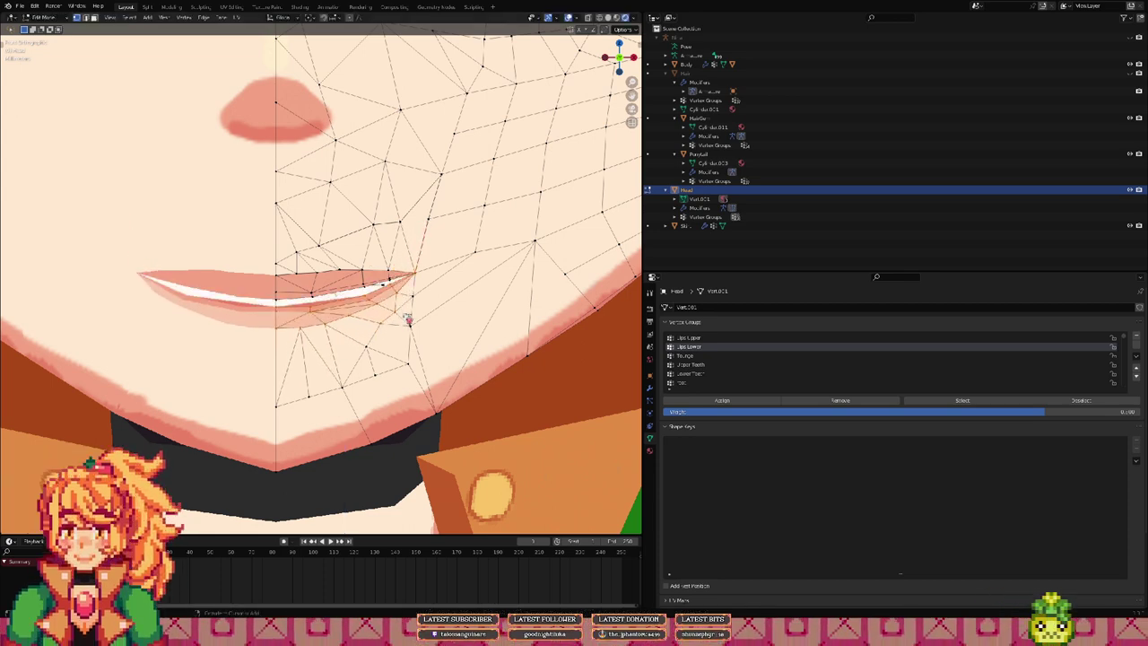
# Step: Merge the overlapping vertices at the corner of the mouth at their center, using wireframe shading to select them
pyautogui.scroll(4, 434, 287)
pyautogui.keyDown('shift'); pyautogui.moveTo(584, 223); pyautogui.dragTo(447, 257, button='middle'); pyautogui.keyUp('shift')
pyautogui.moveTo(350, 302); pyautogui.dragTo(377, 302, button='middle')
pyautogui.scroll(5, 377, 302)
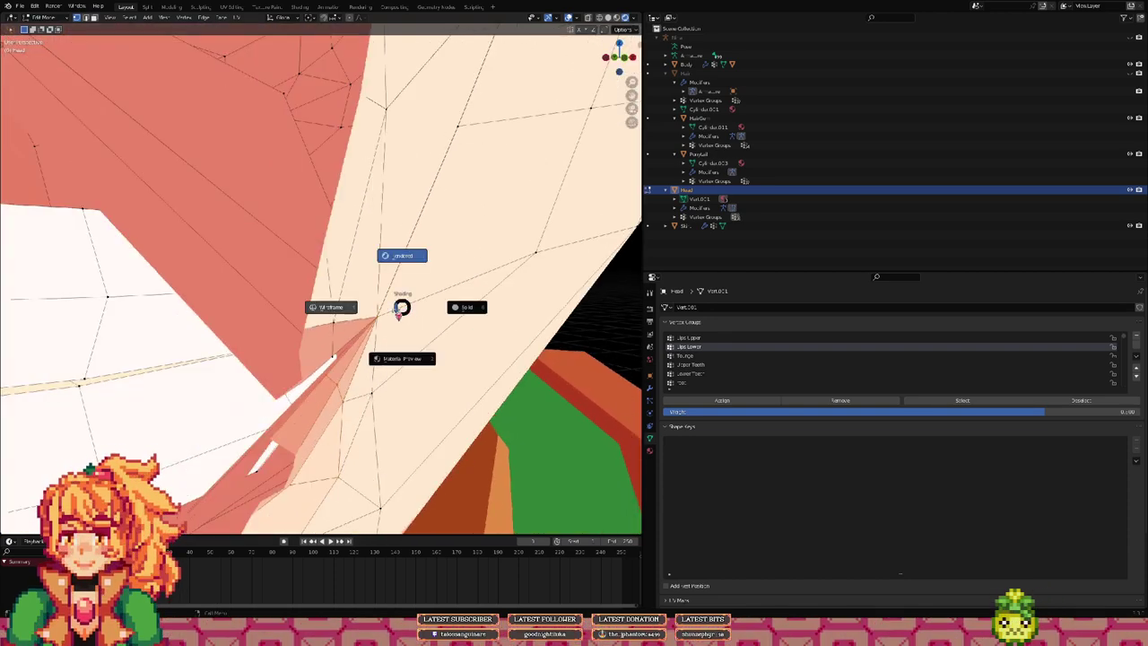
pyautogui.click(396, 311)
pyautogui.moveTo(397, 313)
pyautogui.mouseDown(button='middle')
pyautogui.moveTo(376, 318)
pyautogui.moveTo(387, 330)
pyautogui.mouseUp(button='middle')
pyautogui.click(379, 315)
pyautogui.click(386, 330)
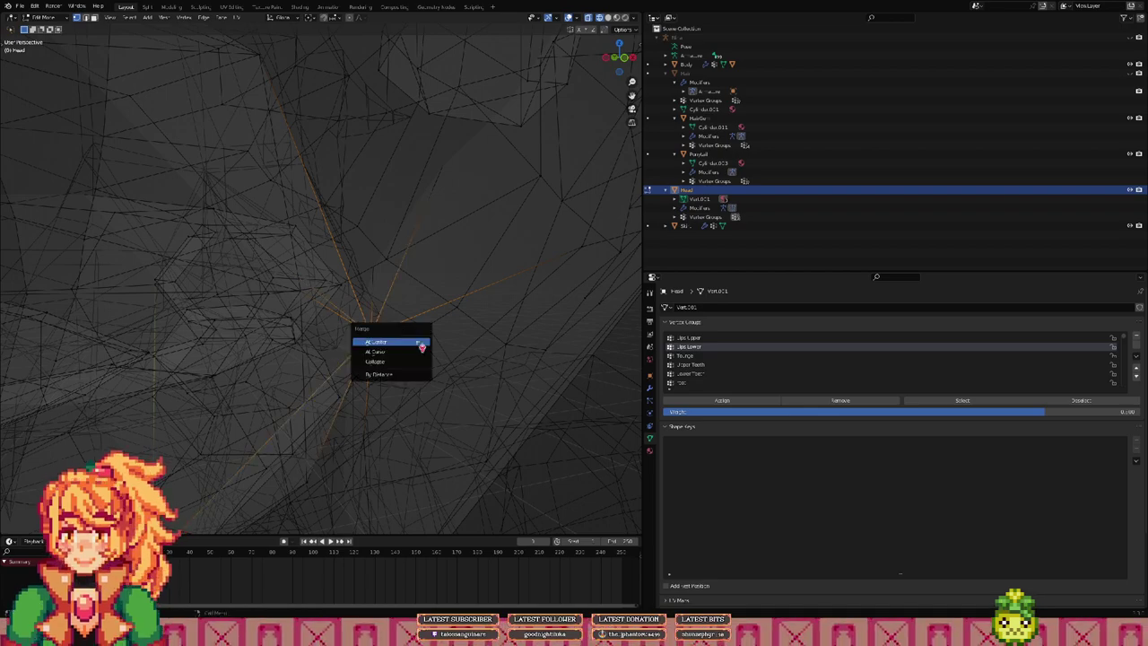
pyautogui.moveTo(435, 352); pyautogui.dragTo(380, 332, button='middle')
pyautogui.press('z')
pyautogui.click(440, 336)
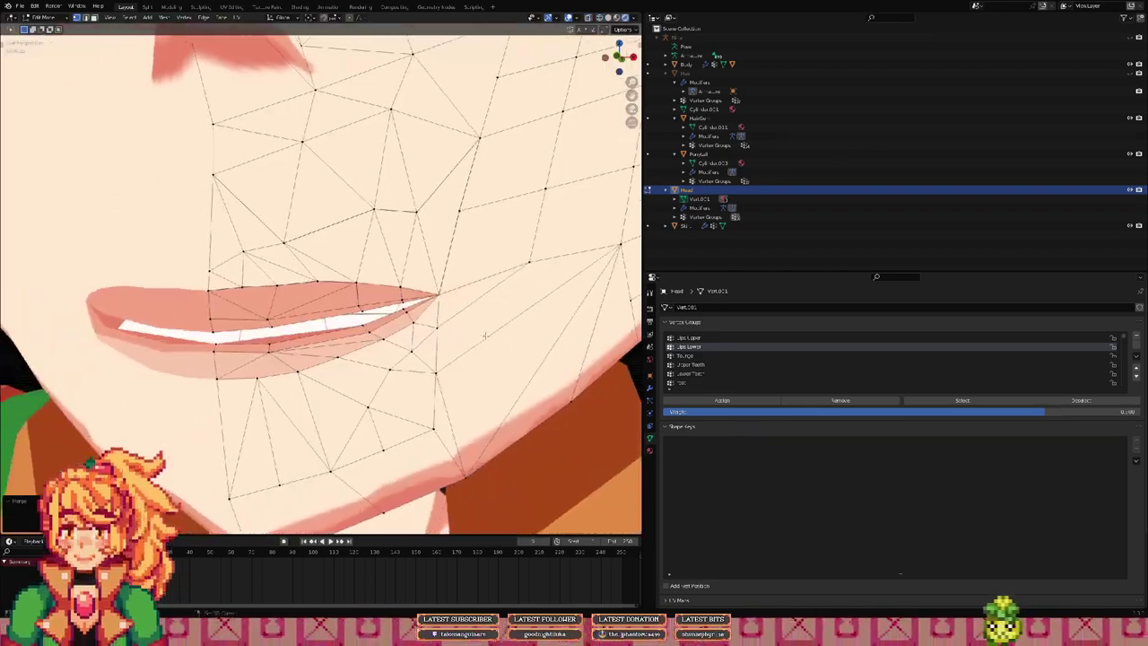
# Step: Reselect the Lips Lower vertex group and try moving it along the Y and Z axes to see how the mouth corner follows
pyautogui.click(737, 339)
pyautogui.click(739, 346)
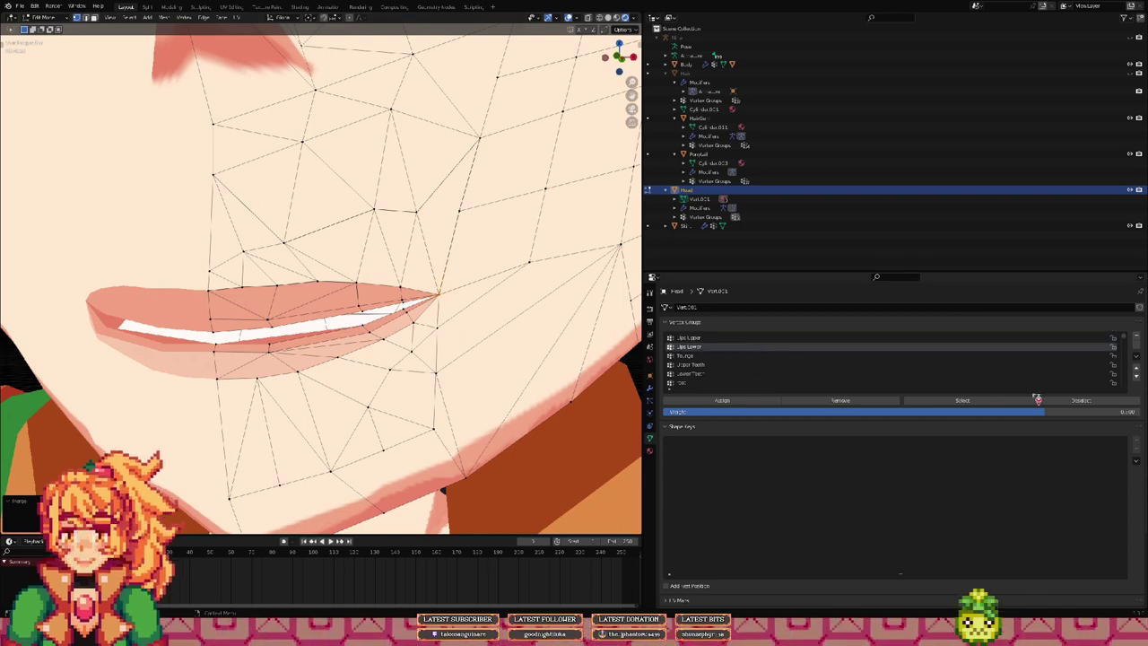
pyautogui.click(975, 402)
pyautogui.moveTo(394, 346); pyautogui.dragTo(384, 350, button='middle')
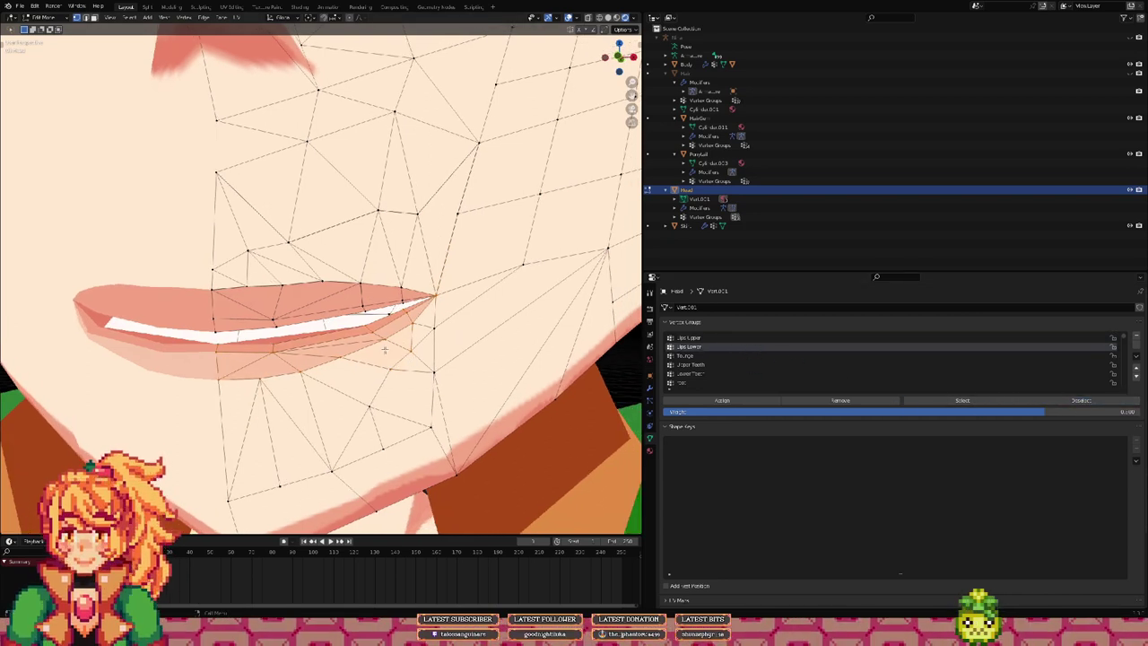
pyautogui.press('g')
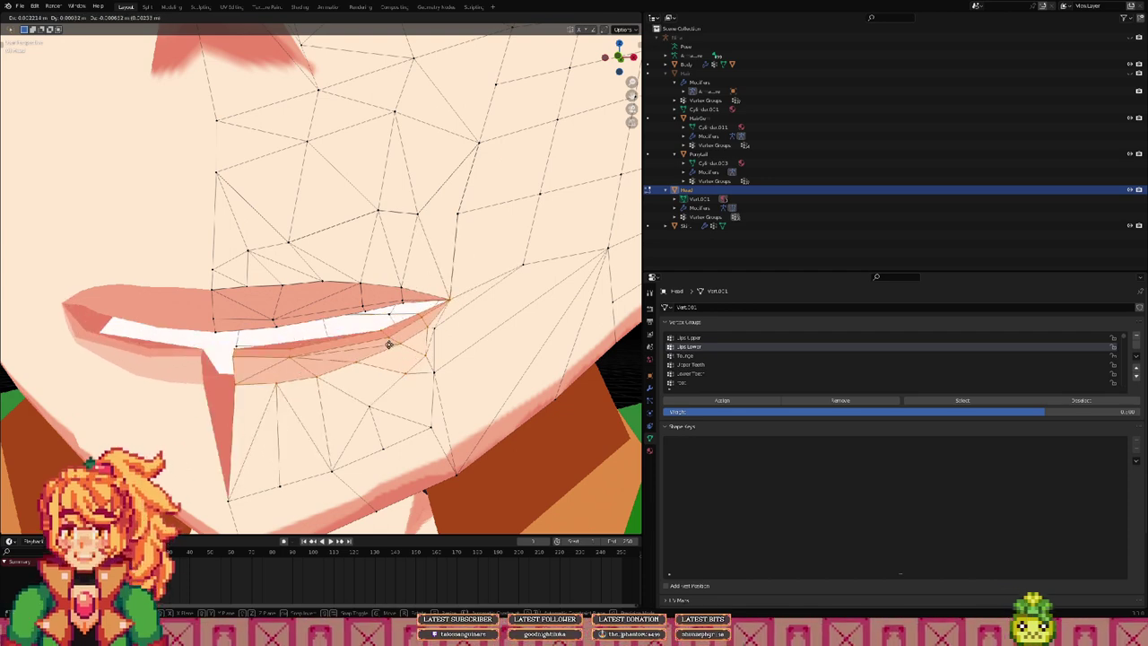
pyautogui.press('y')
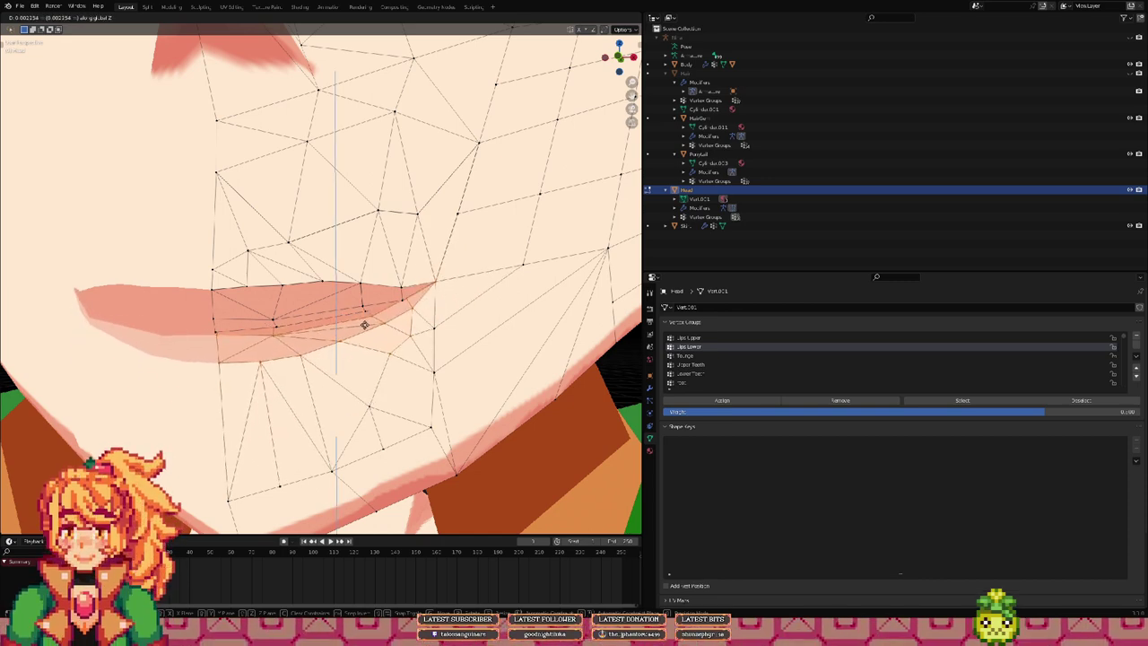
pyautogui.press('z')
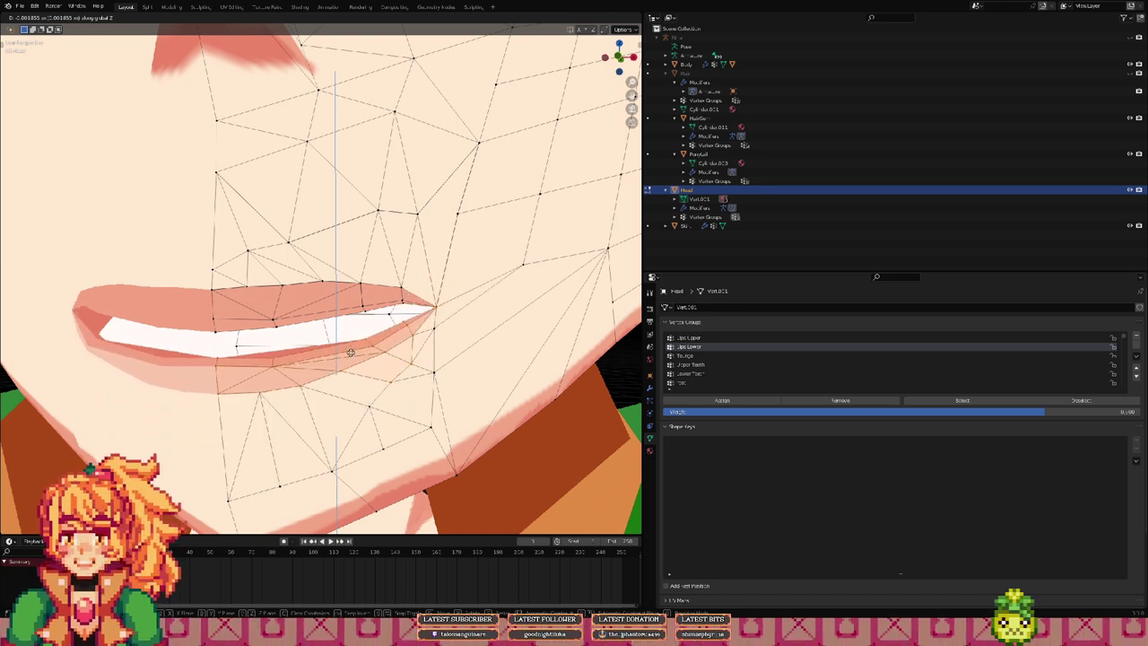
# Step: Assign the vertex just below the mouth corner to Lips Lower, reselect the group and test lowering it along Z
pyautogui.click(428, 329)
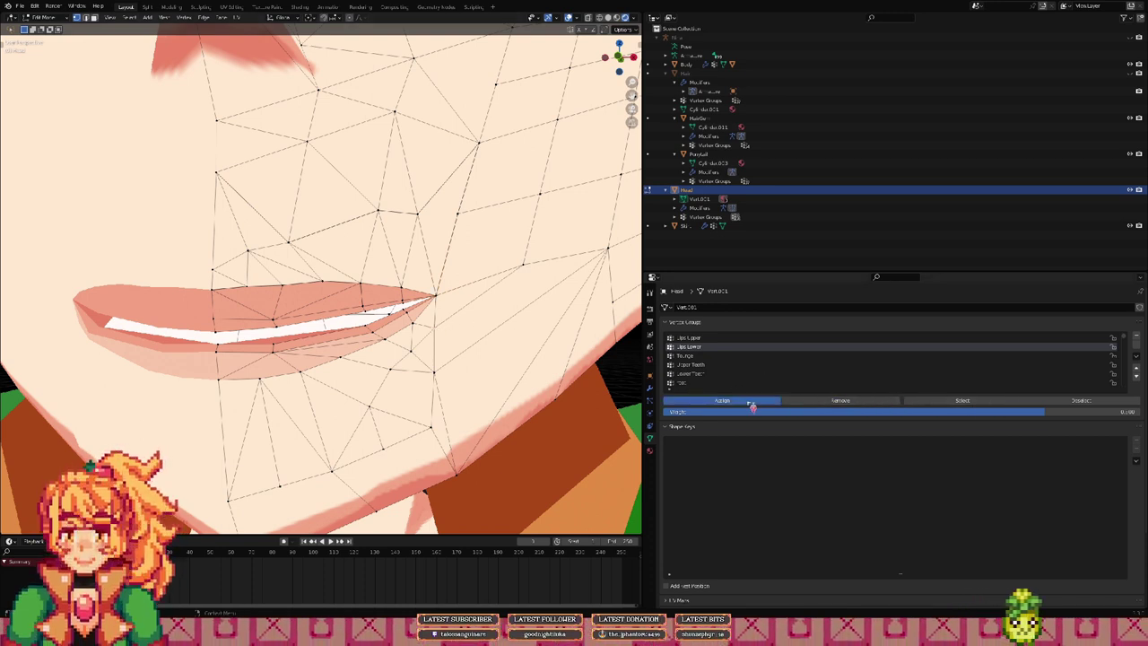
pyautogui.click(905, 401)
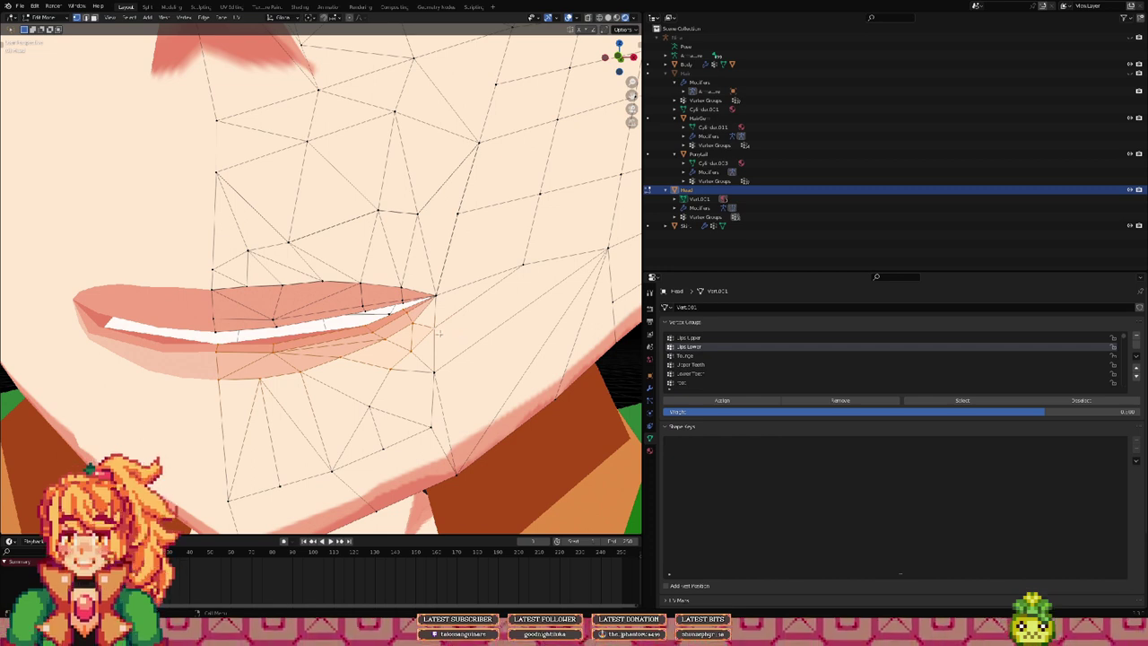
pyautogui.press('g')
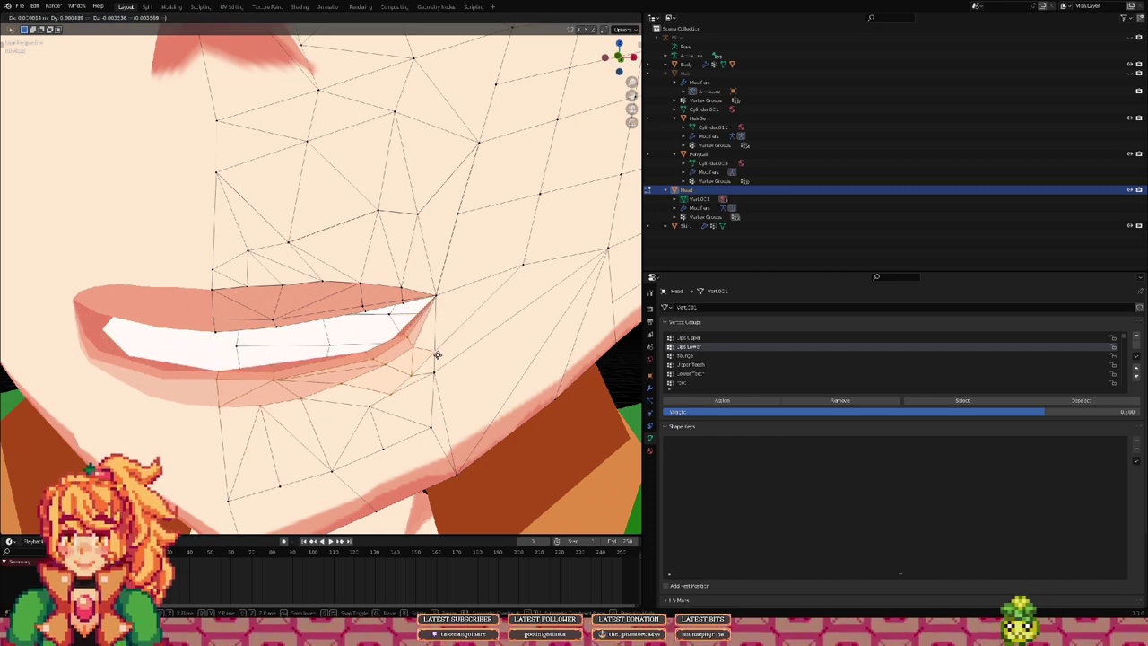
pyautogui.press('z')
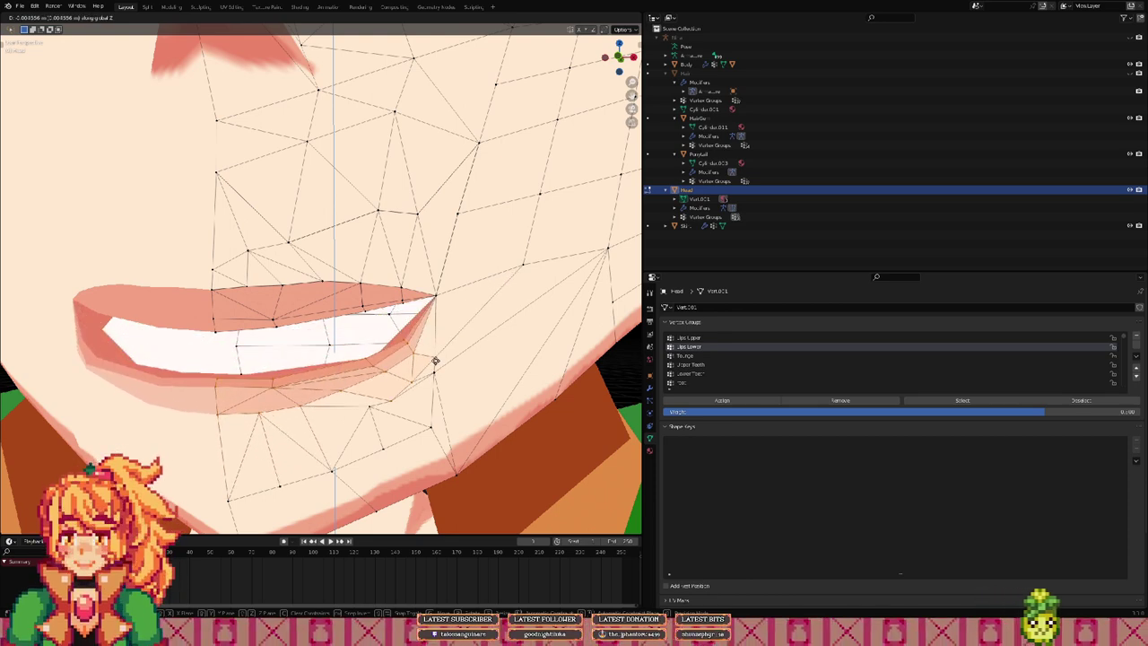
pyautogui.click(430, 339)
pyautogui.moveTo(430, 339); pyautogui.dragTo(449, 369, button='middle')
pyautogui.hotkey('ctrl', 'z')
# Step: Try lowering the Lips Lower vertices far along Z to test opening the mouth wide, and undo the move
pyautogui.scroll(-2, 296, 385)
pyautogui.scroll(6, 351, 392)
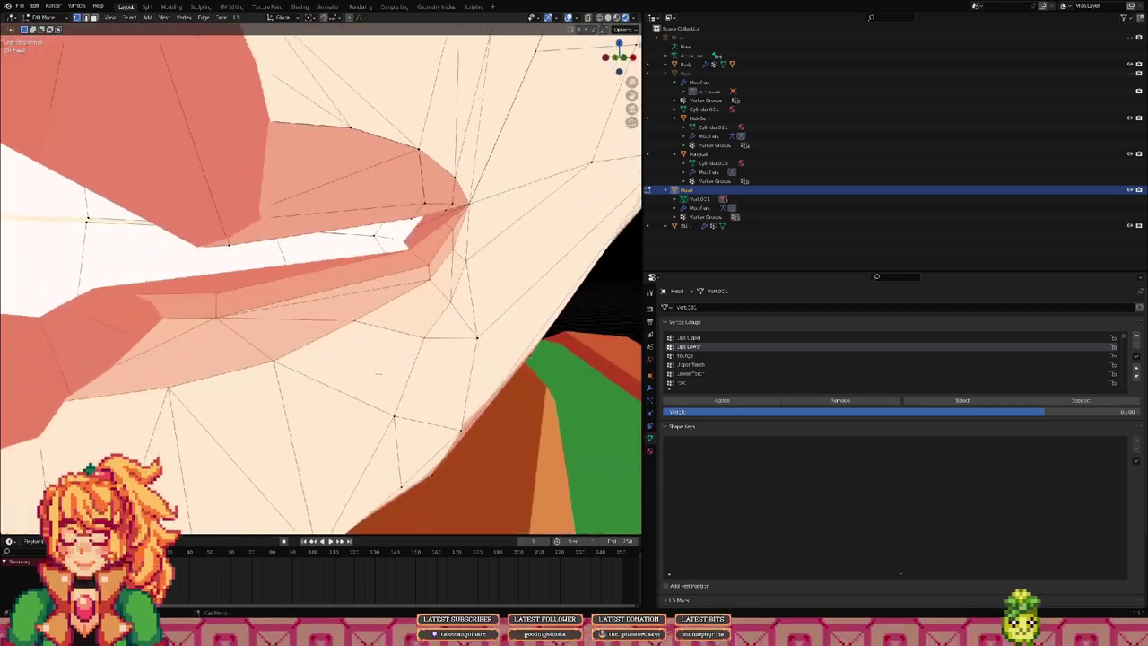
pyautogui.scroll(-3, 438, 309)
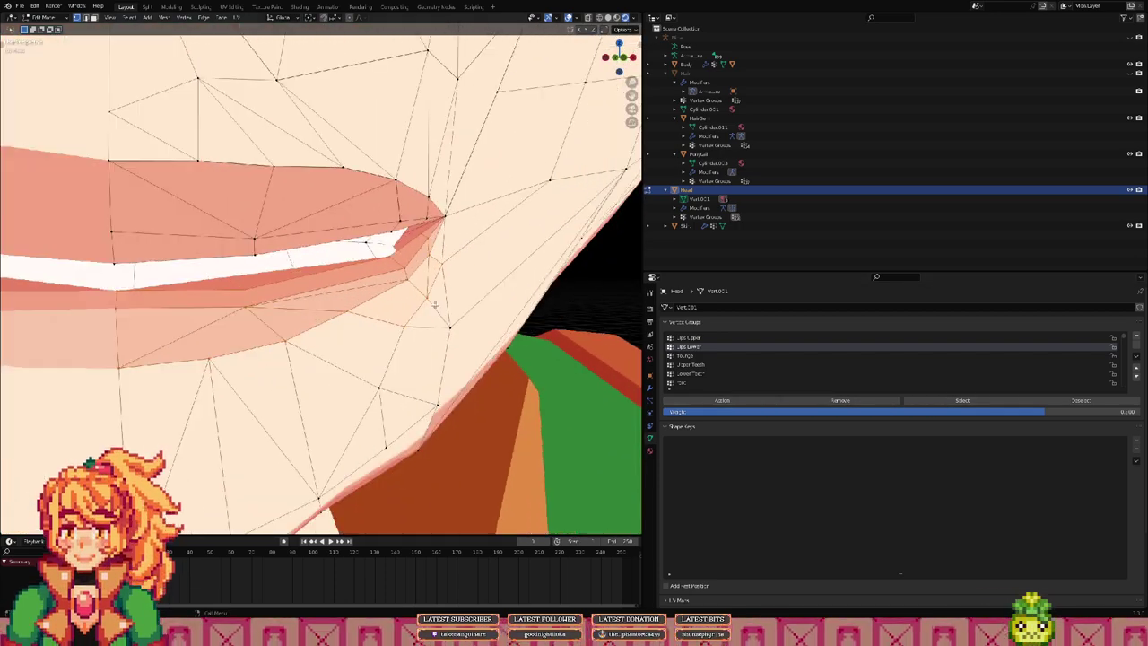
pyautogui.moveTo(438, 307); pyautogui.dragTo(404, 303, button='middle')
pyautogui.scroll(-1, 406, 306)
pyautogui.press('g')
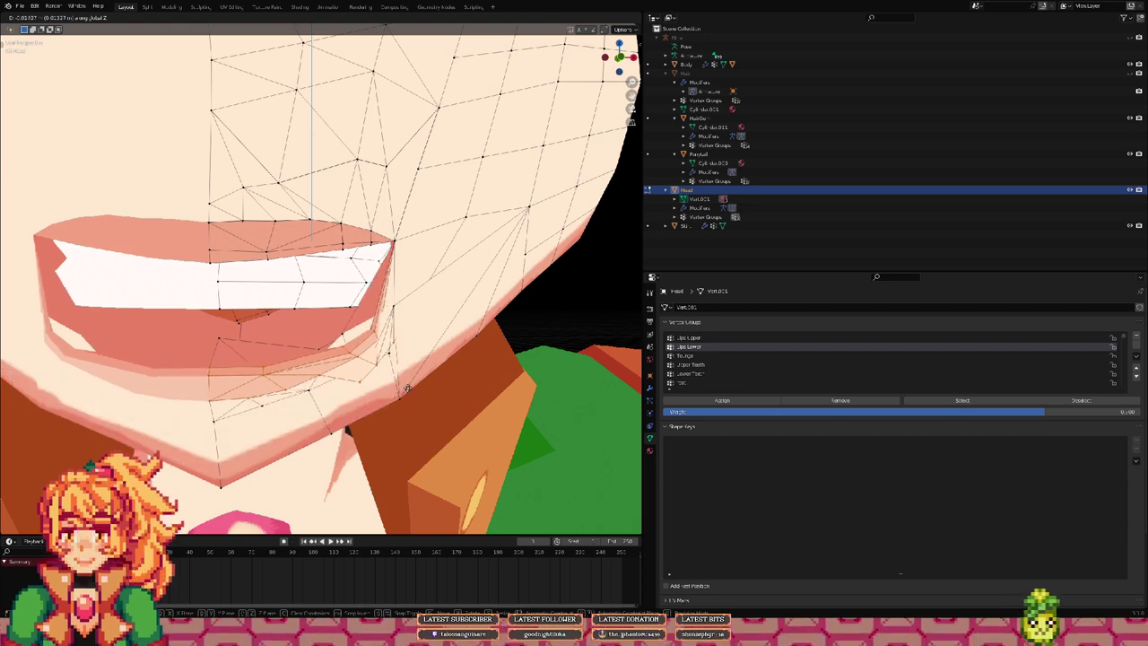
pyautogui.click(422, 479)
pyautogui.hotkey('ctrl', 'z')
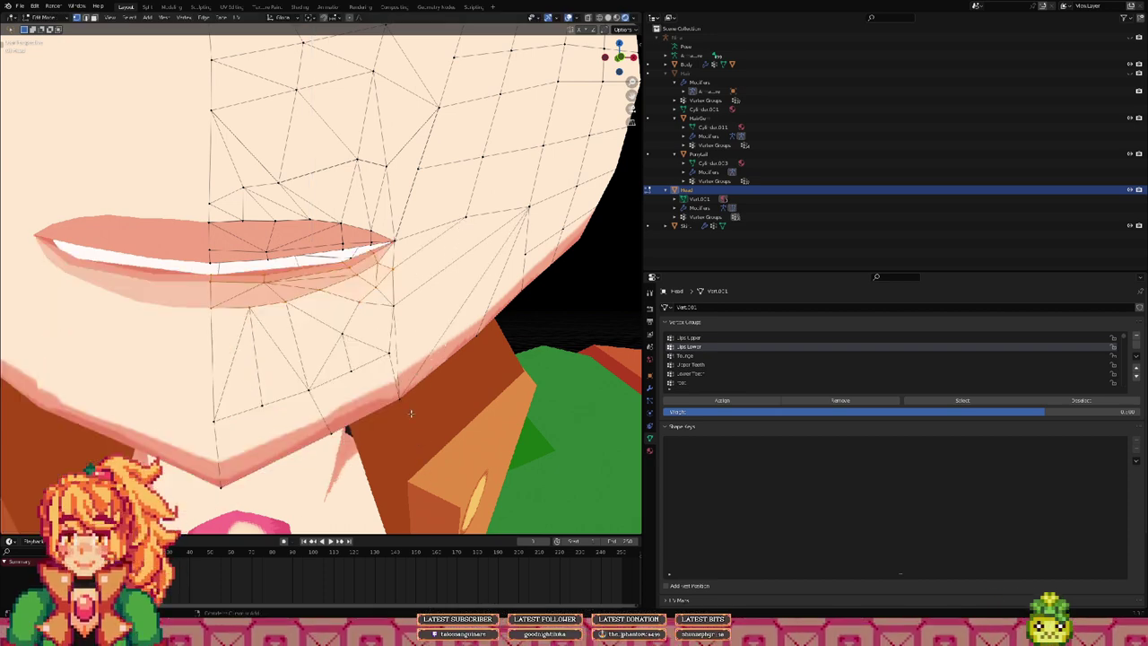
# Step: Examine the lower lip from several sides, try another downward move of Lips Lower along Z and undo it
pyautogui.moveTo(388, 367); pyautogui.dragTo(154, 377, button='middle')
pyautogui.moveTo(295, 368)
pyautogui.mouseDown(button='middle')
pyautogui.moveTo(198, 371)
pyautogui.moveTo(304, 361)
pyautogui.mouseUp(button='middle')
pyautogui.moveTo(451, 355); pyautogui.dragTo(360, 368, button='middle')
pyautogui.moveTo(489, 368); pyautogui.dragTo(458, 335, button='middle')
pyautogui.scroll(-4, 458, 335)
pyautogui.press('g')
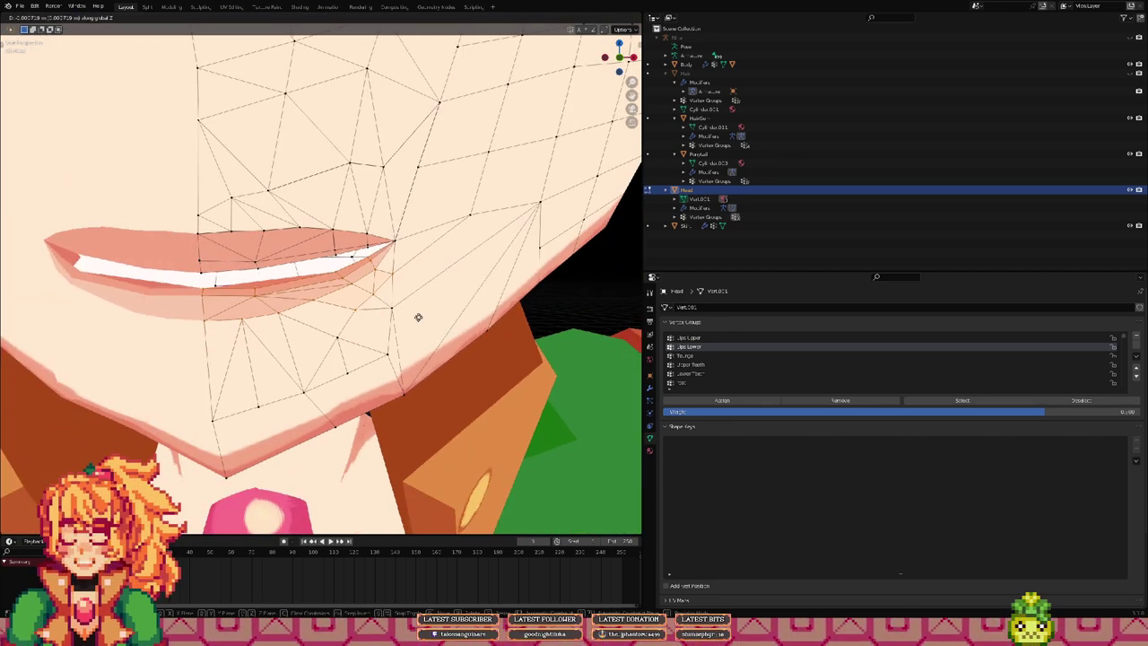
pyautogui.press('x')
pyautogui.press('z')
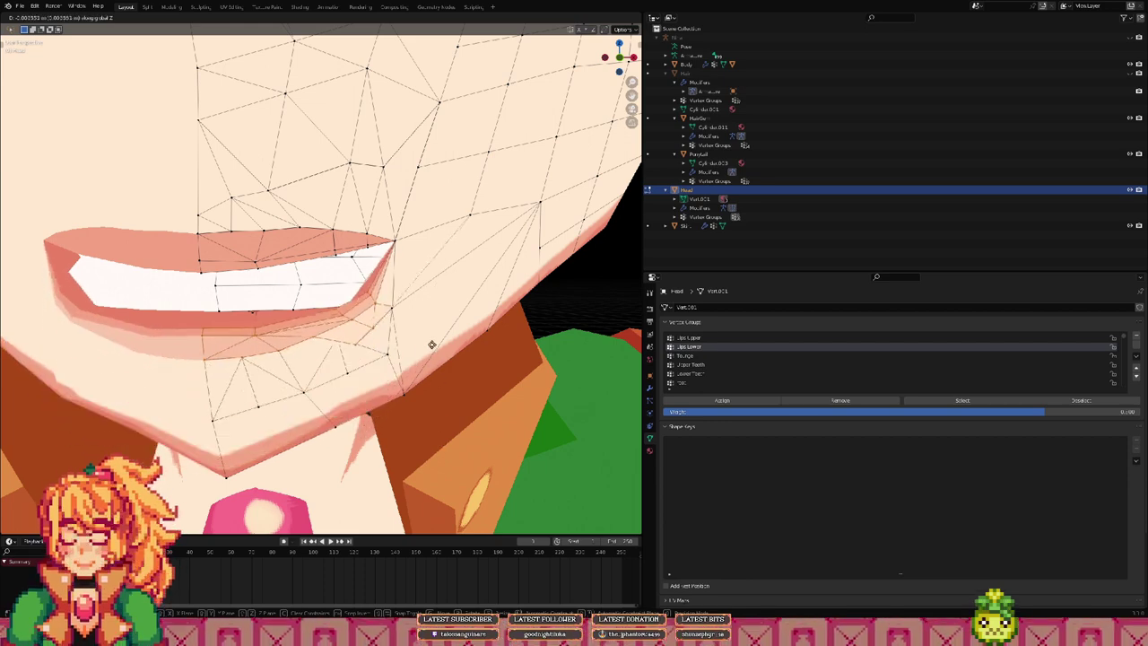
pyautogui.click(450, 451)
pyautogui.moveTo(450, 451); pyautogui.dragTo(374, 285, button='middle')
pyautogui.hotkey('ctrl', 'z')
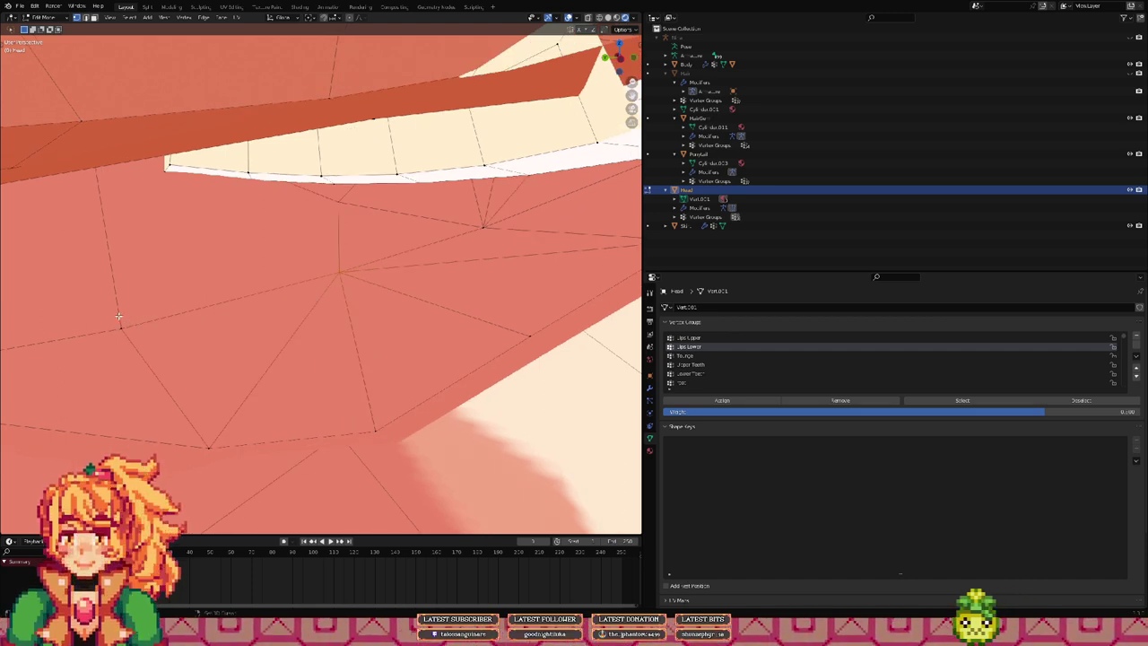
# Step: Try merging the two selected vertices on the inner lower wall of the mouth
pyautogui.moveTo(282, 309); pyautogui.dragTo(324, 302, button='middle')
pyautogui.press('m')
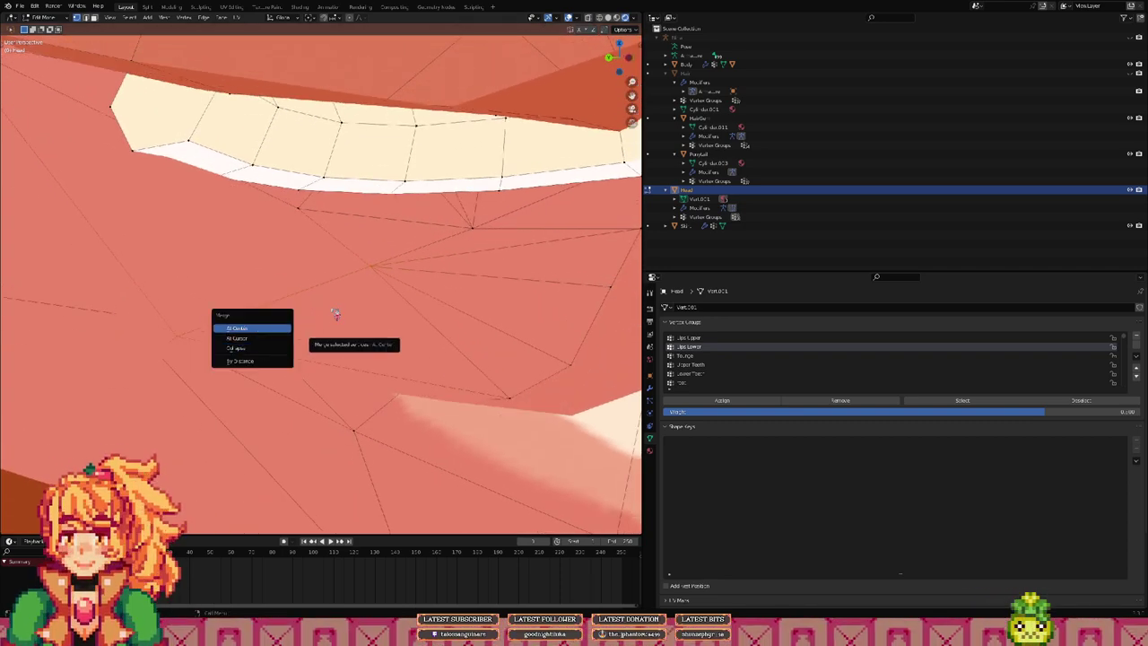
pyautogui.press('Down')
pyautogui.press('Return')
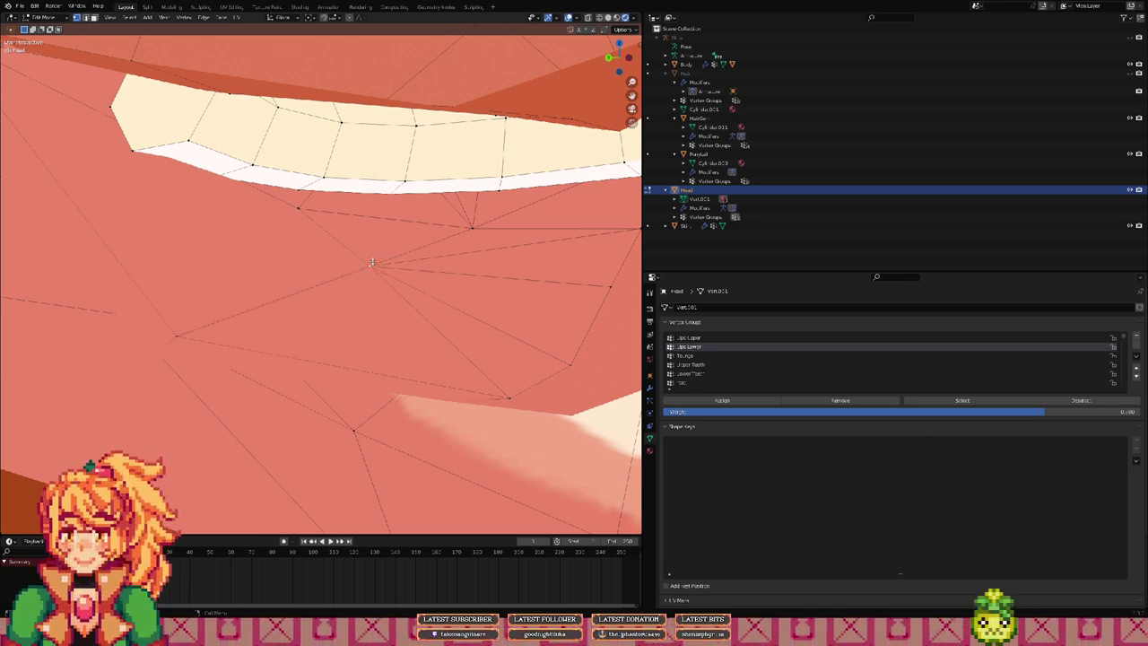
# Step: Merge the overlapping vertices on the inner mouth wall at their center in wireframe, and return to rendered shading
pyautogui.press('z')
pyautogui.click(307, 267)
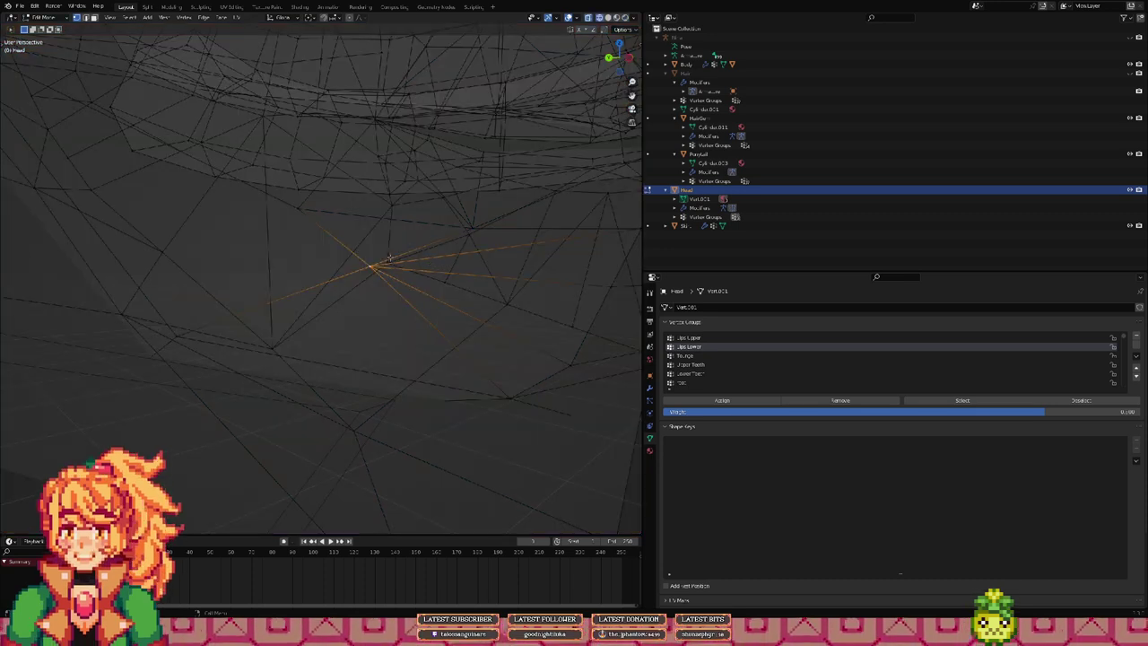
pyautogui.press('m')
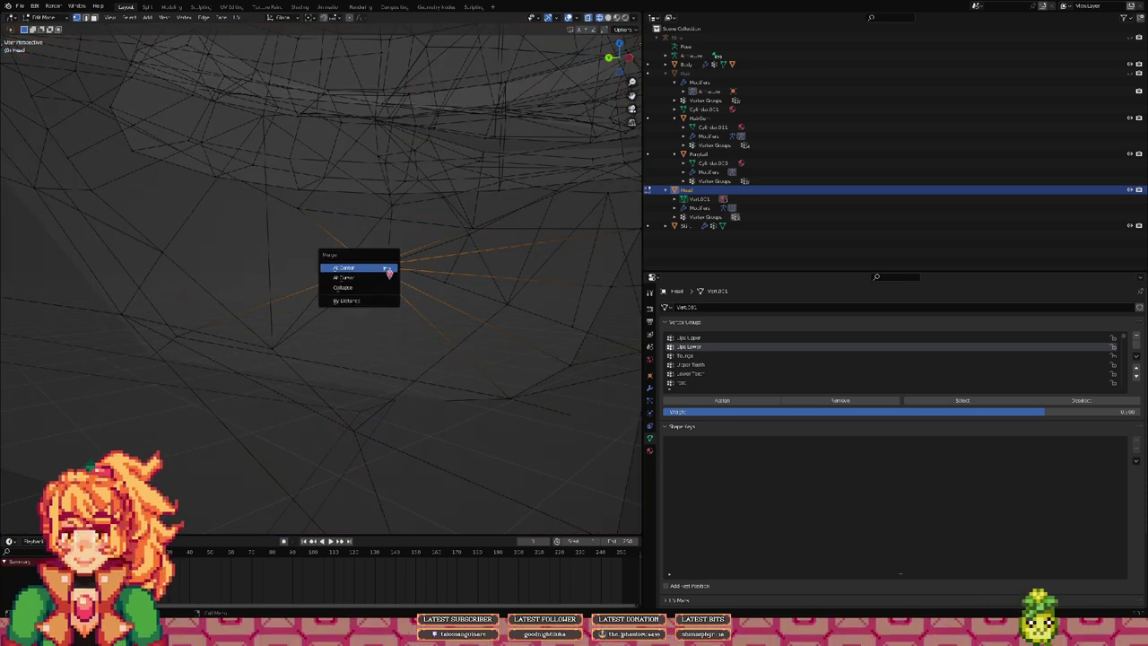
pyautogui.click(387, 268)
pyautogui.press('z')
pyautogui.click(389, 235)
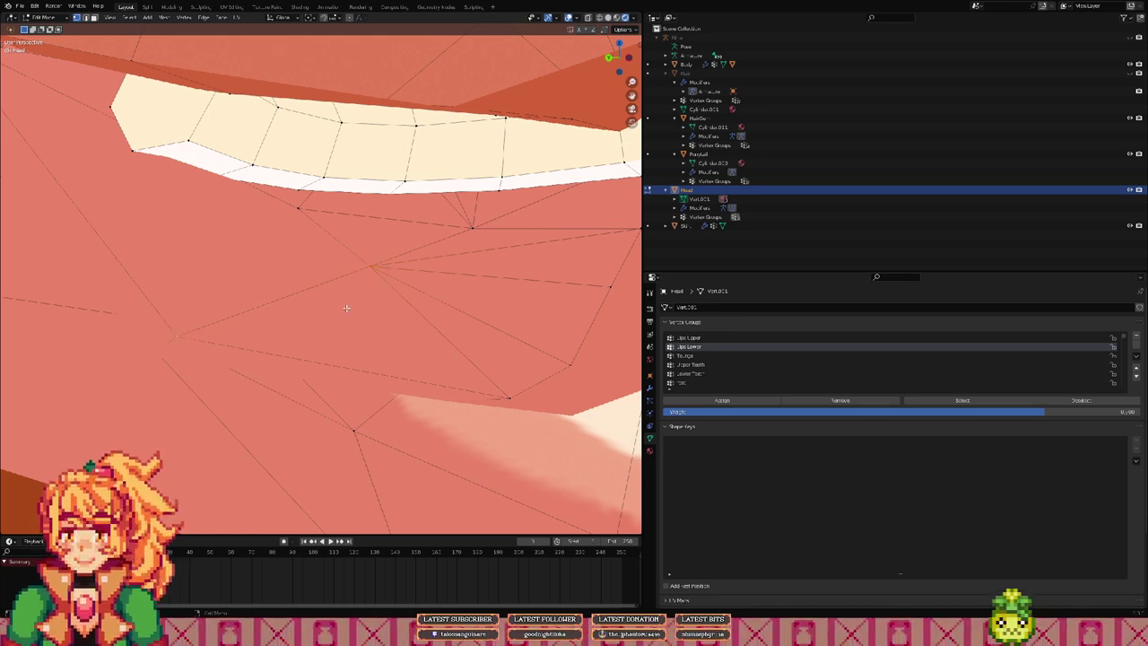
# Step: Merge the neighbouring vertices on the inner lower mouth wall and those along its centre line to simplify the geometry
pyautogui.press('m')
pyautogui.click(338, 349)
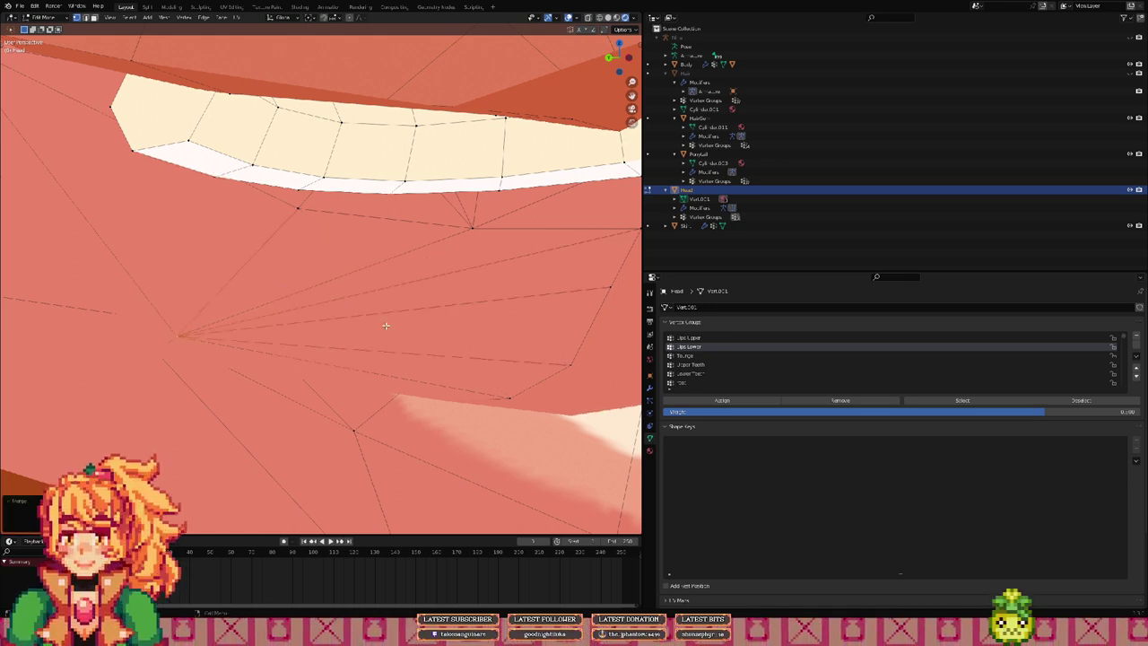
pyautogui.moveTo(467, 280); pyautogui.dragTo(522, 291, button='middle')
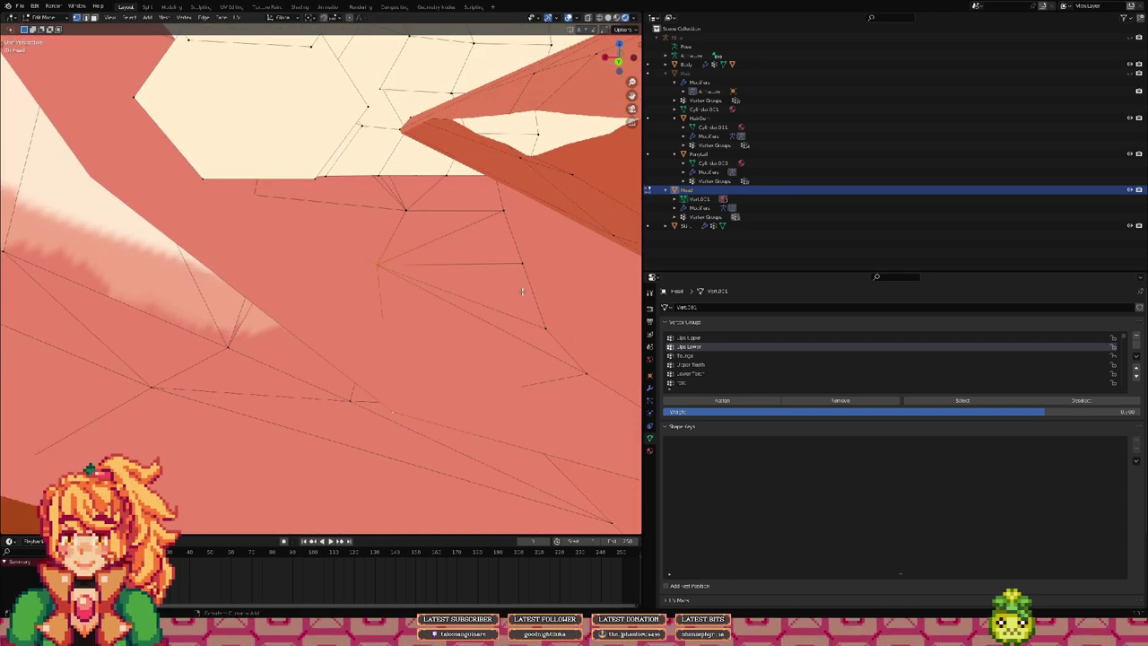
pyautogui.moveTo(512, 281); pyautogui.dragTo(450, 263, button='middle')
pyautogui.press('m')
pyautogui.click(467, 280)
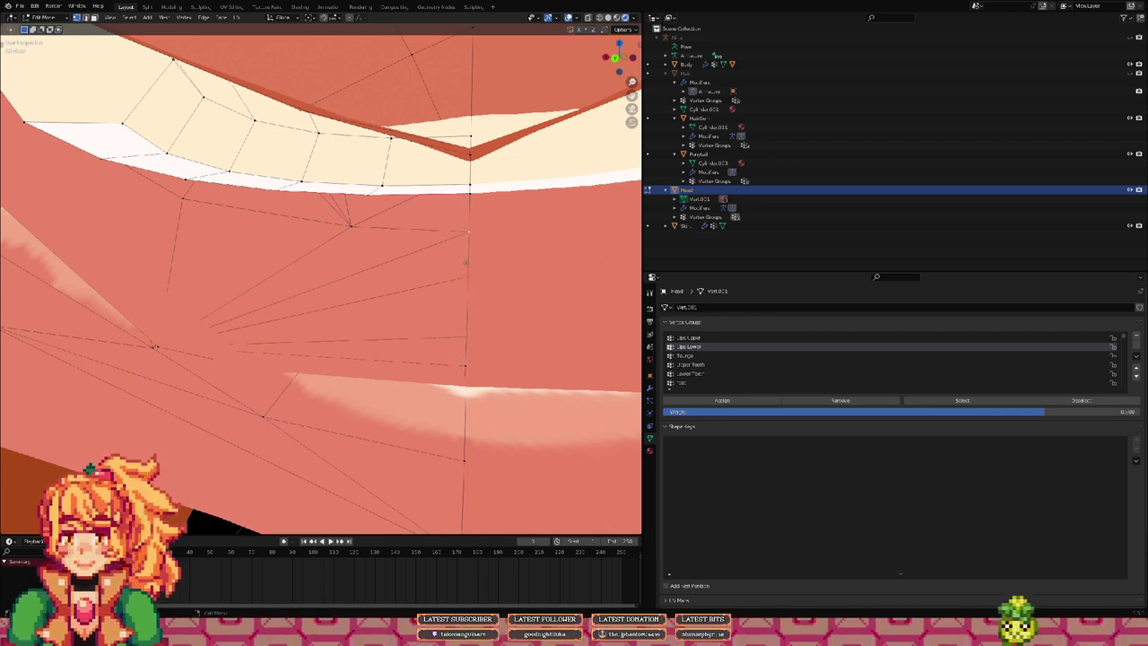
# Step: Assign the selected inner mouth vertices to the Lips Lower vertex group and check the mouth from outside
pyautogui.moveTo(465, 254); pyautogui.dragTo(423, 262, button='middle')
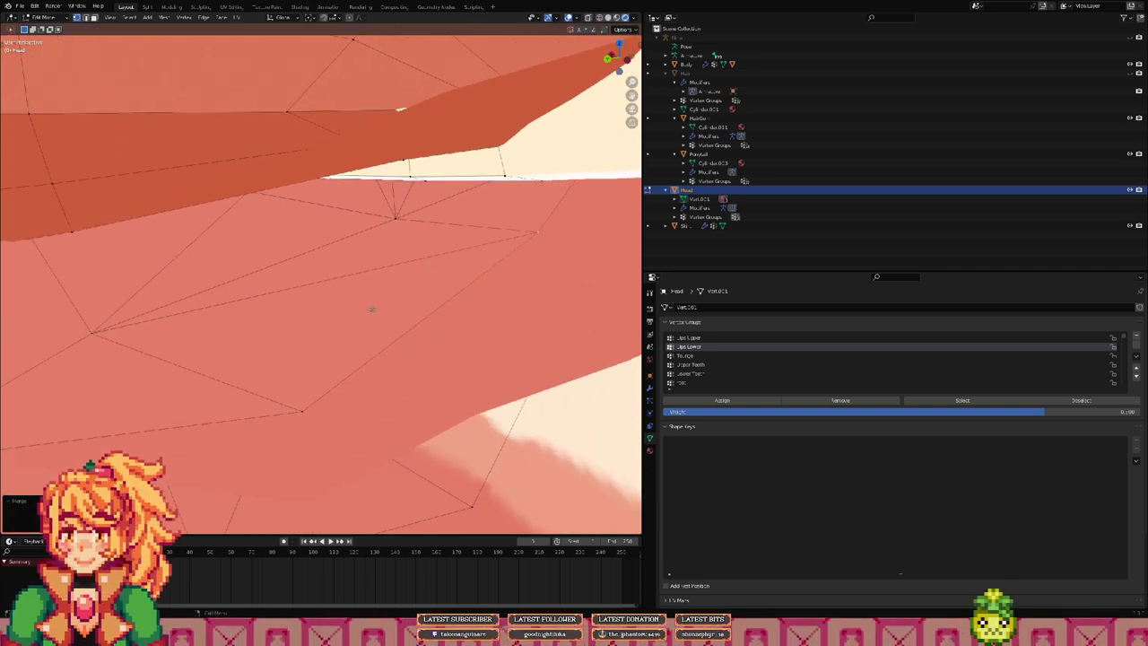
pyautogui.moveTo(372, 309); pyautogui.dragTo(336, 290, button='middle')
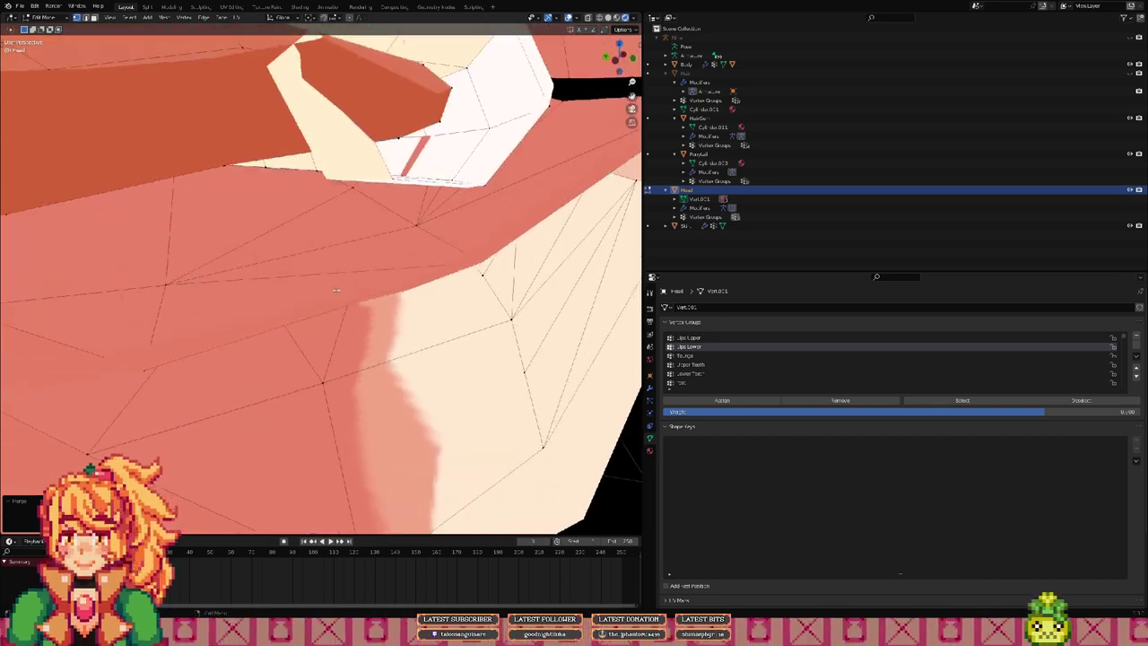
pyautogui.moveTo(239, 267); pyautogui.dragTo(502, 308, button='middle')
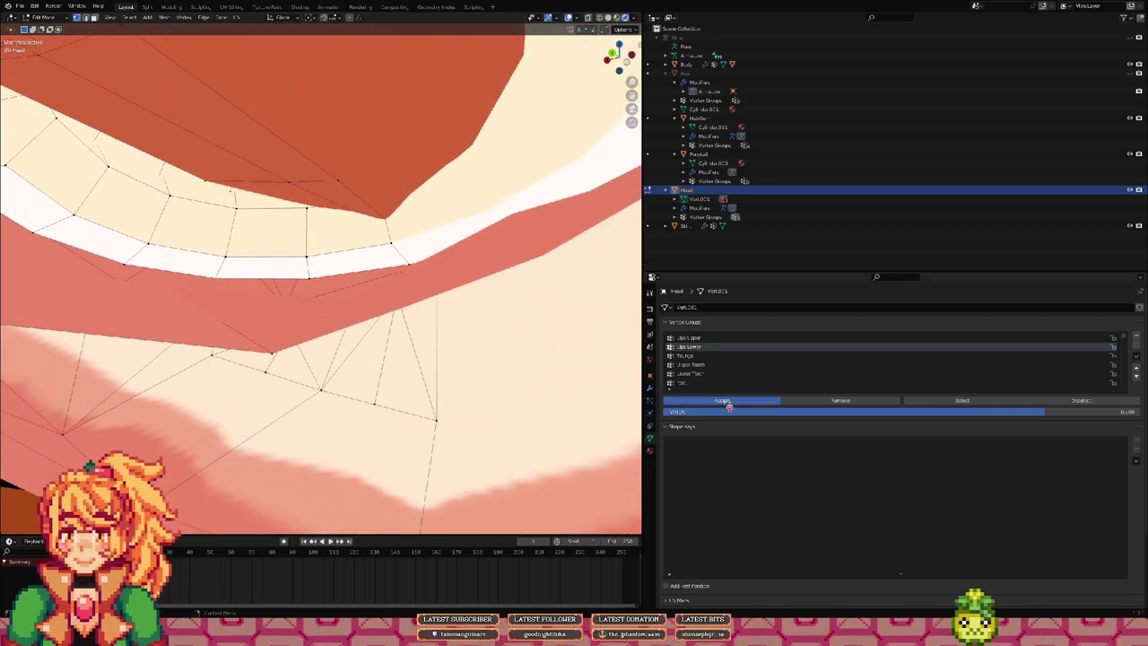
pyautogui.moveTo(352, 264)
pyautogui.mouseDown(button='middle')
pyautogui.moveTo(394, 250)
pyautogui.moveTo(359, 237)
pyautogui.moveTo(354, 253)
pyautogui.mouseUp(button='middle')
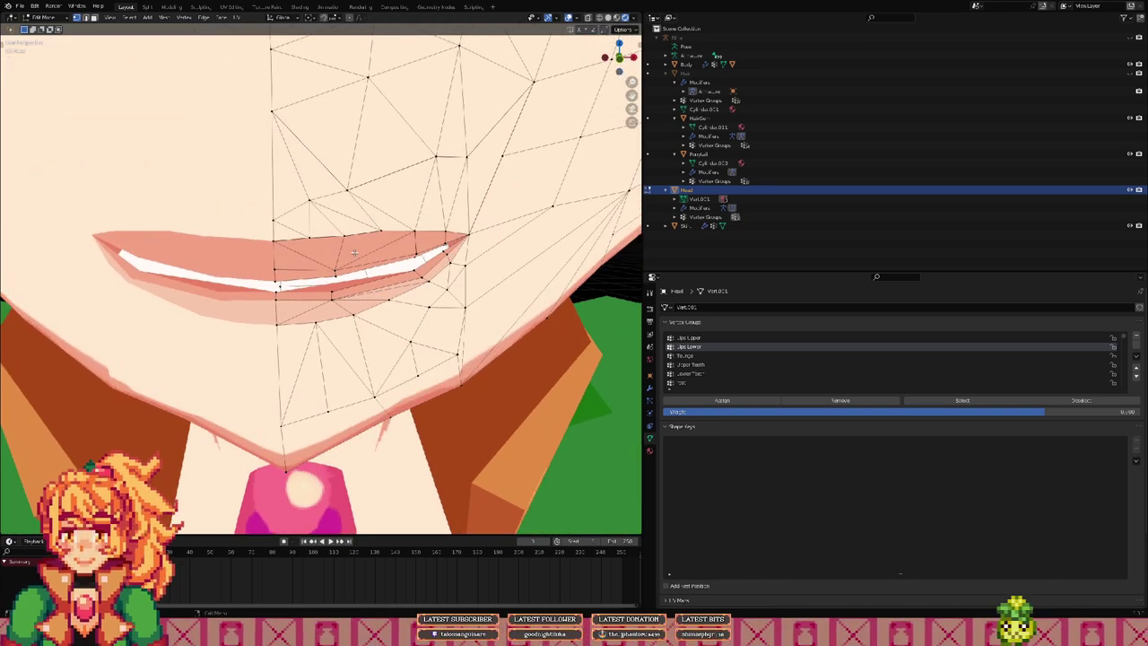
# Step: Select the Lips Upper group's vertices in front view and test moving them downward along Z to reveal vertices left behind
pyautogui.press('KP_1')
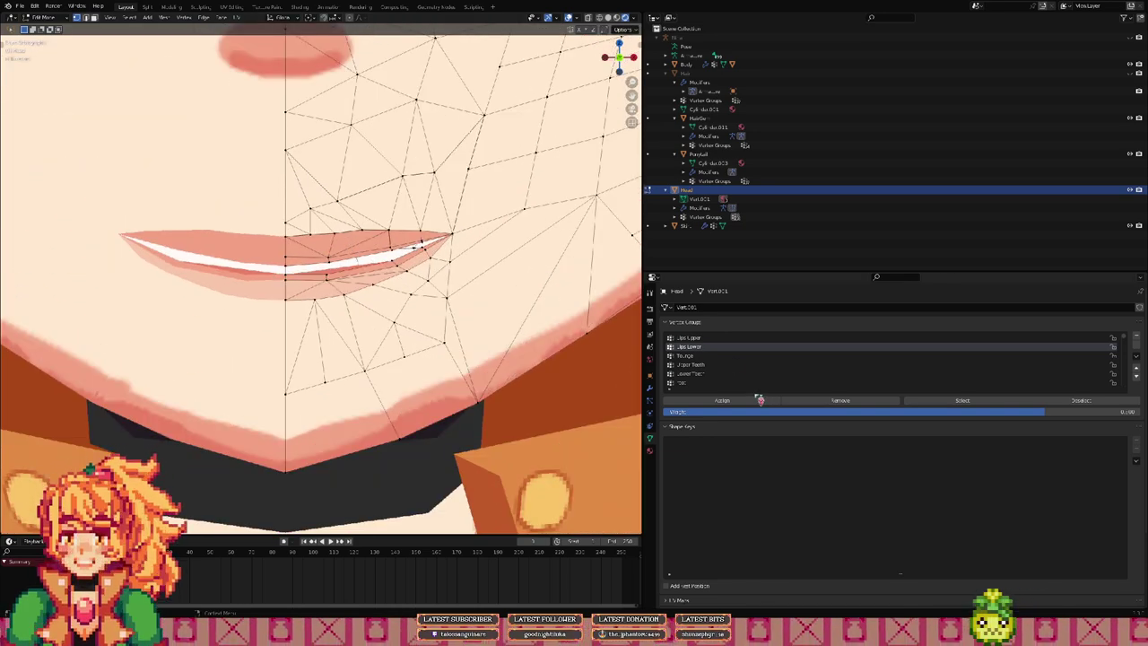
pyautogui.click(700, 340)
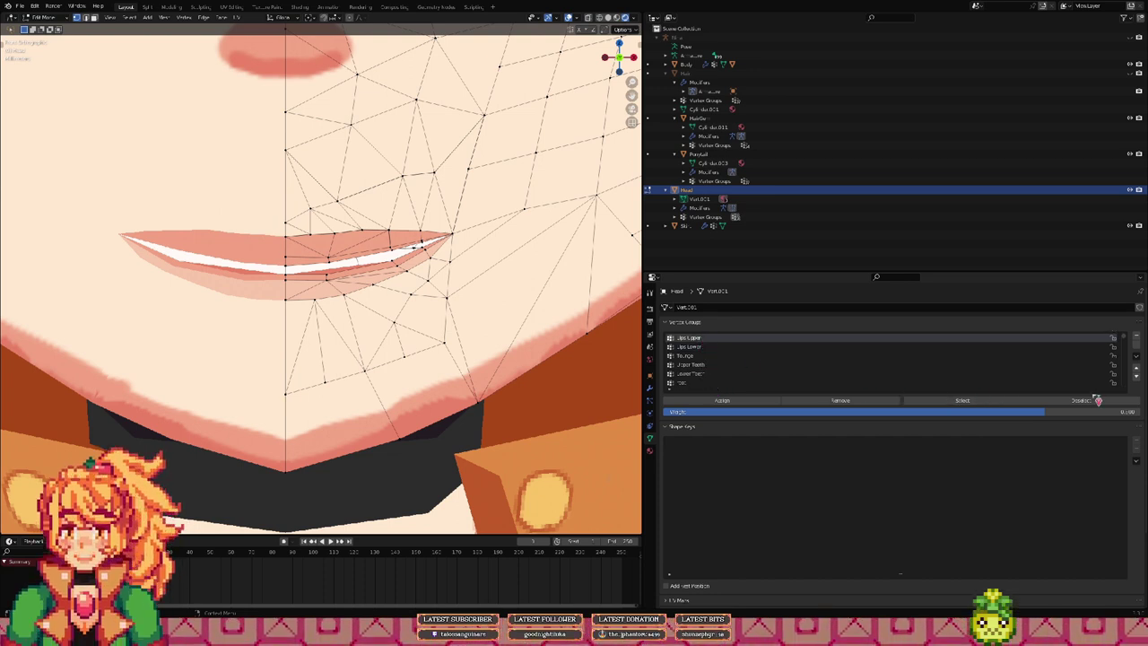
pyautogui.click(852, 347)
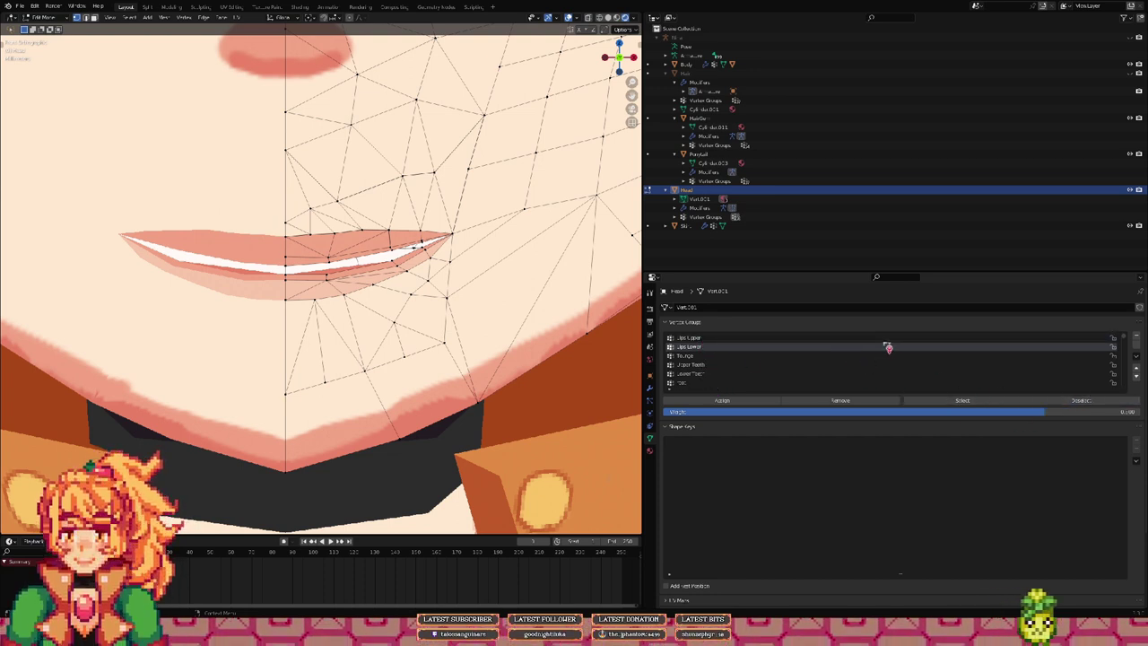
pyautogui.click(776, 338)
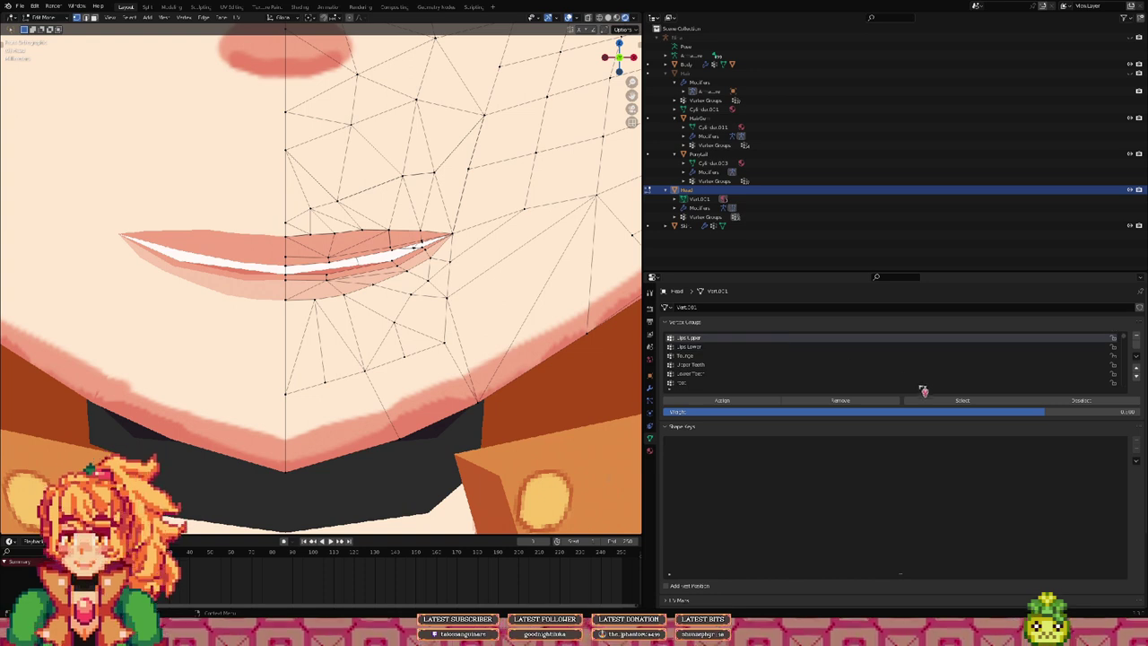
pyautogui.click(960, 401)
pyautogui.press('g')
pyautogui.press('z')
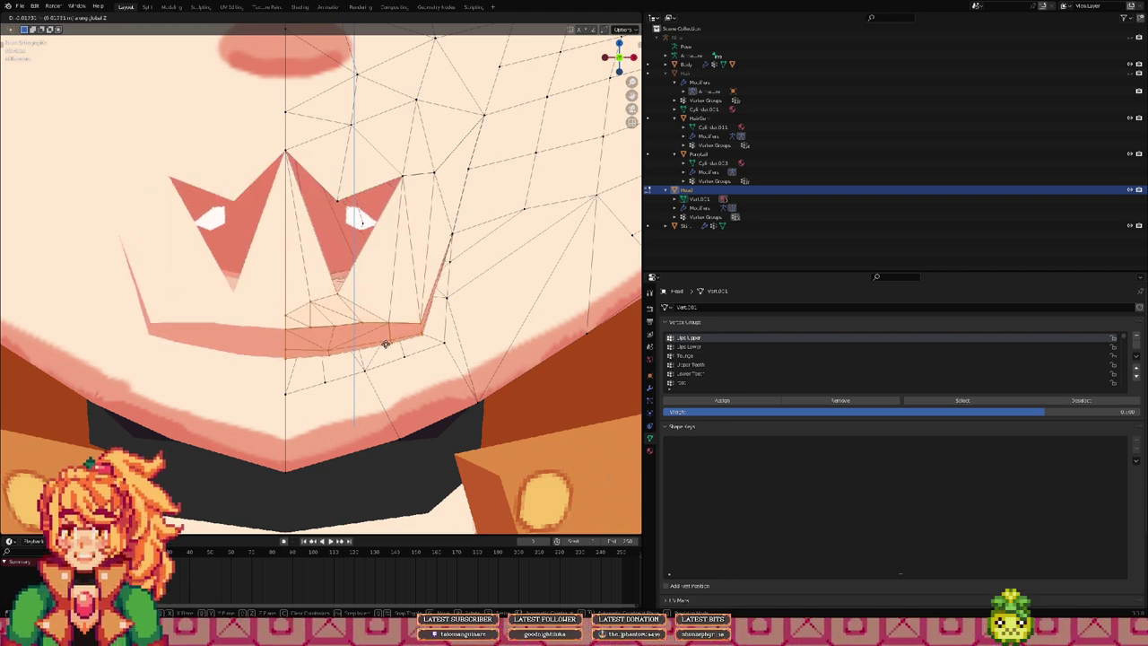
pyautogui.click(365, 223)
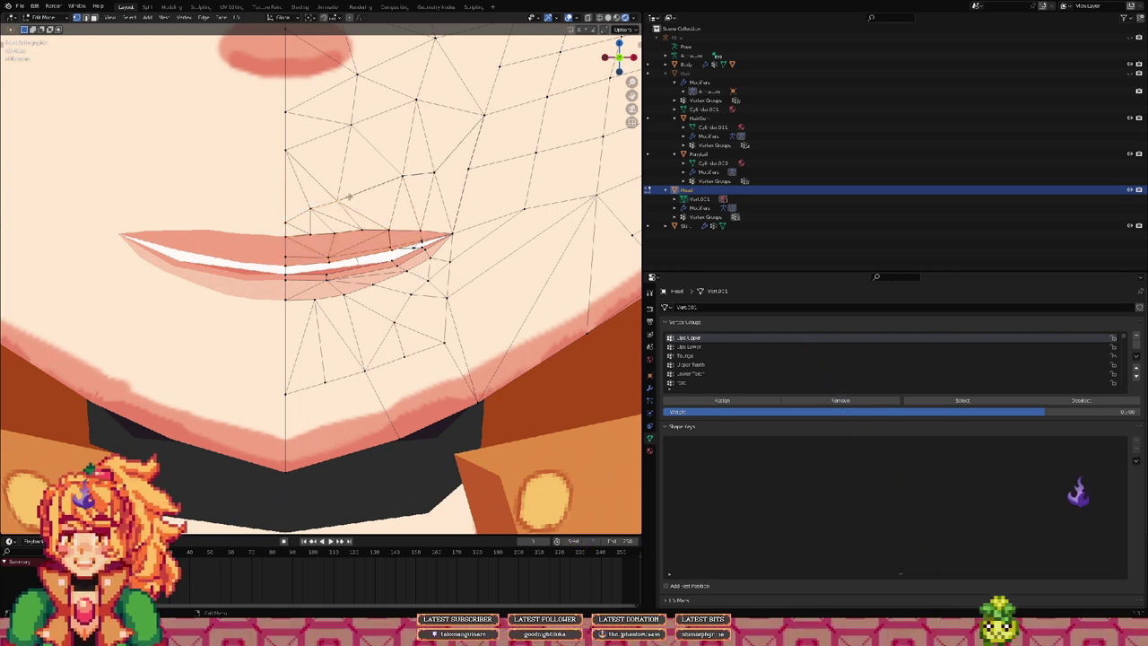
# Step: Merge the overlapping vertices just above the upper lip in wireframe, and return to rendered shading
pyautogui.press('z')
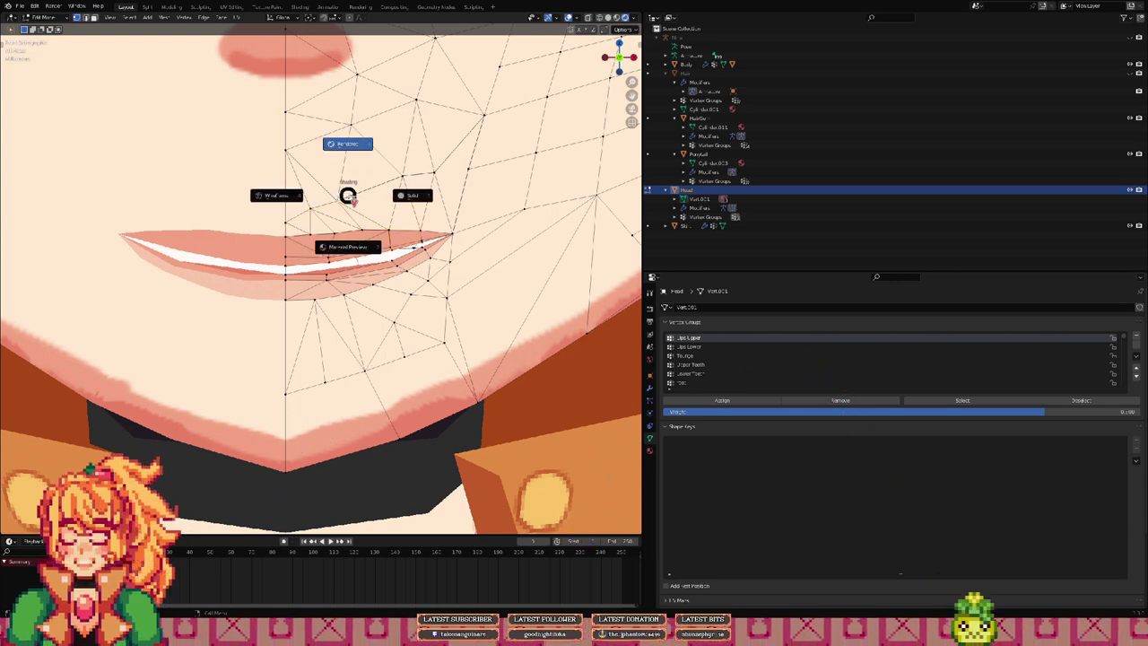
pyautogui.click(307, 204)
pyautogui.moveTo(315, 205)
pyautogui.mouseDown(button='middle')
pyautogui.moveTo(339, 213)
pyautogui.moveTo(346, 247)
pyautogui.moveTo(355, 235)
pyautogui.moveTo(375, 253)
pyautogui.mouseUp(button='middle')
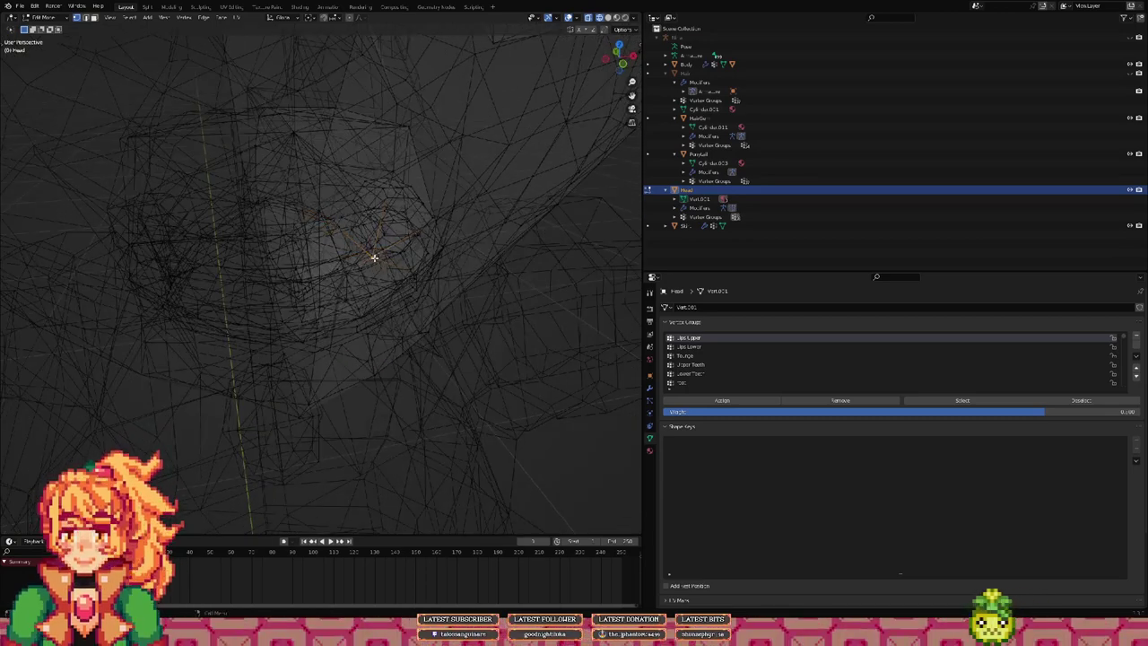
pyautogui.press('m')
pyautogui.click(392, 266)
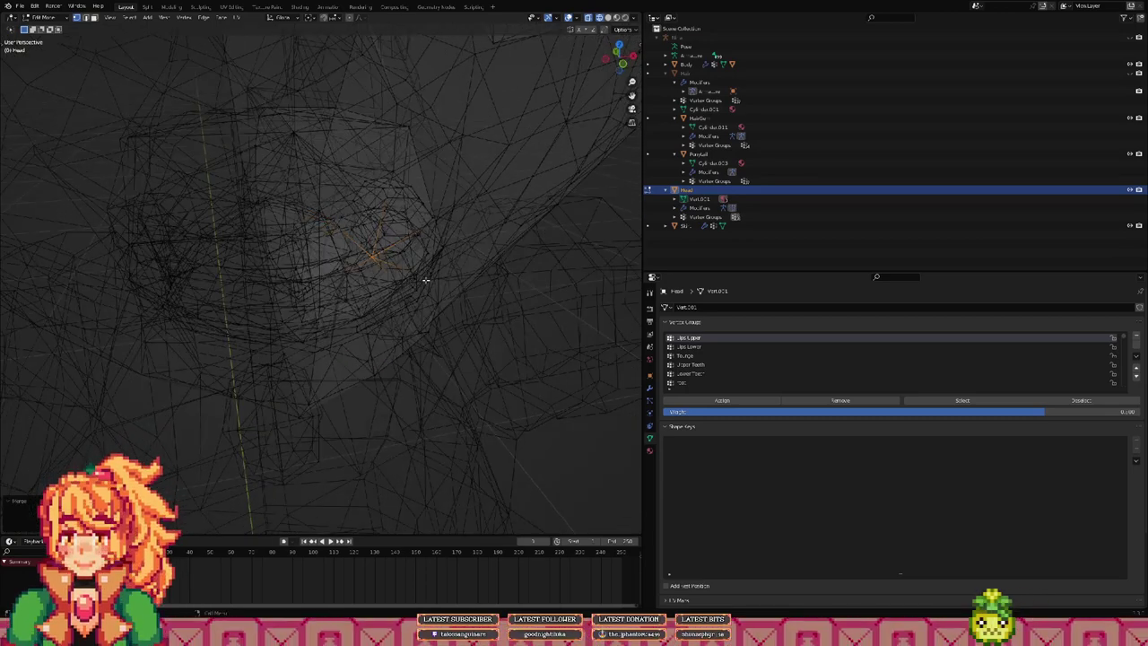
pyautogui.moveTo(425, 278); pyautogui.dragTo(406, 257, button='middle')
pyautogui.press('z')
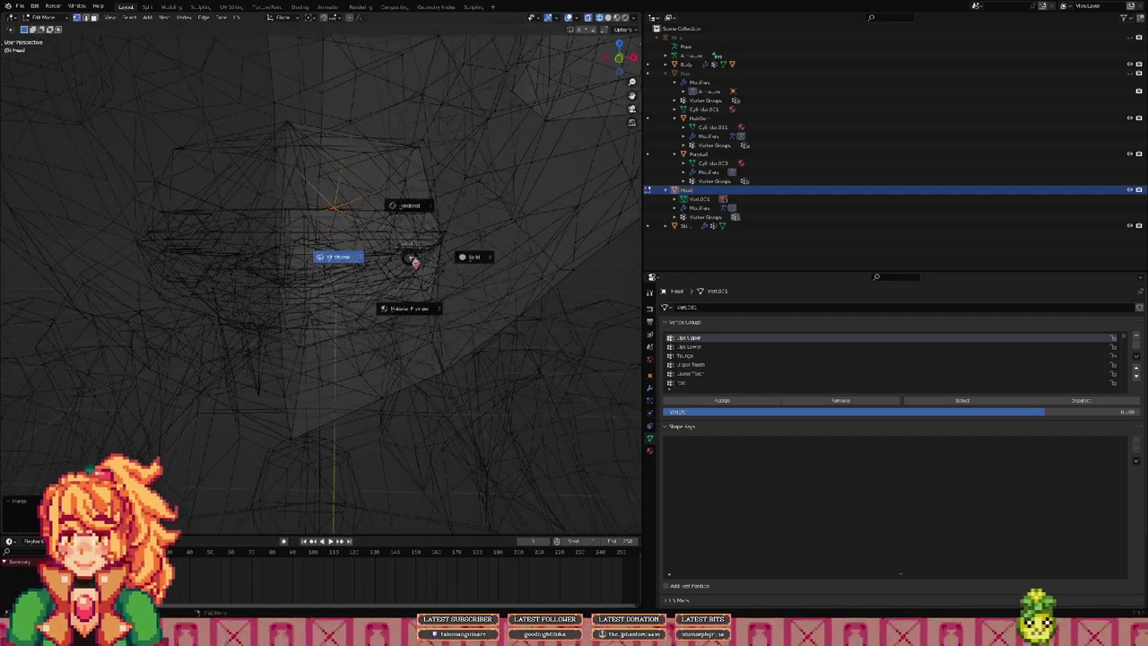
pyautogui.click(421, 260)
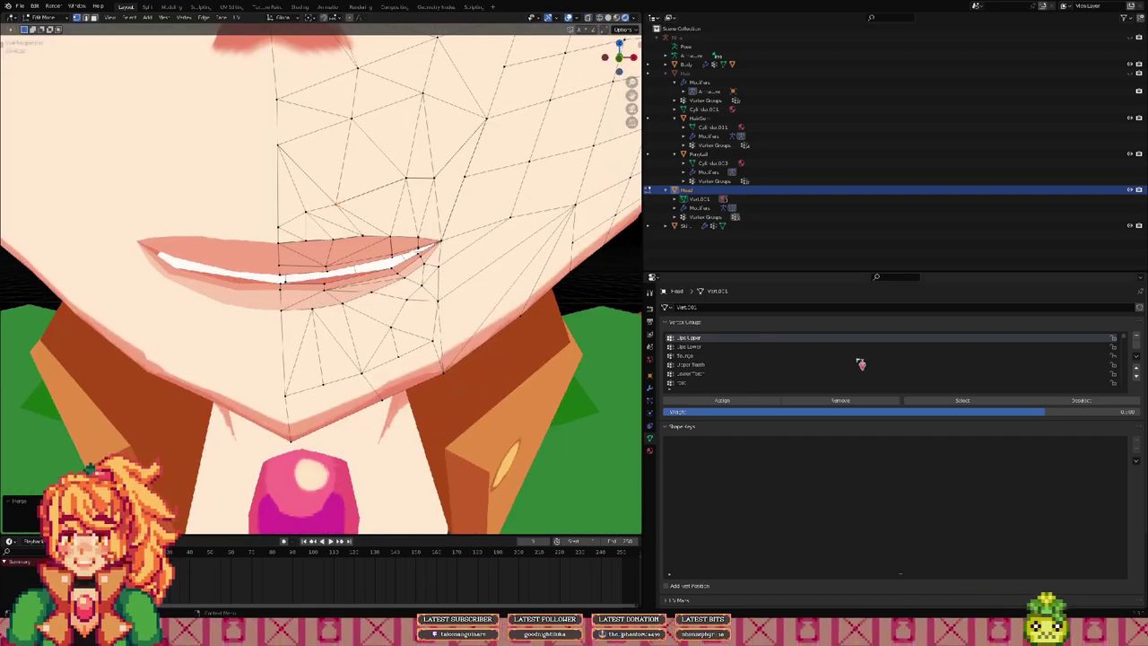
# Step: Select the Lips Upper vertices again and test raising the upper lip along Z
pyautogui.click(993, 405)
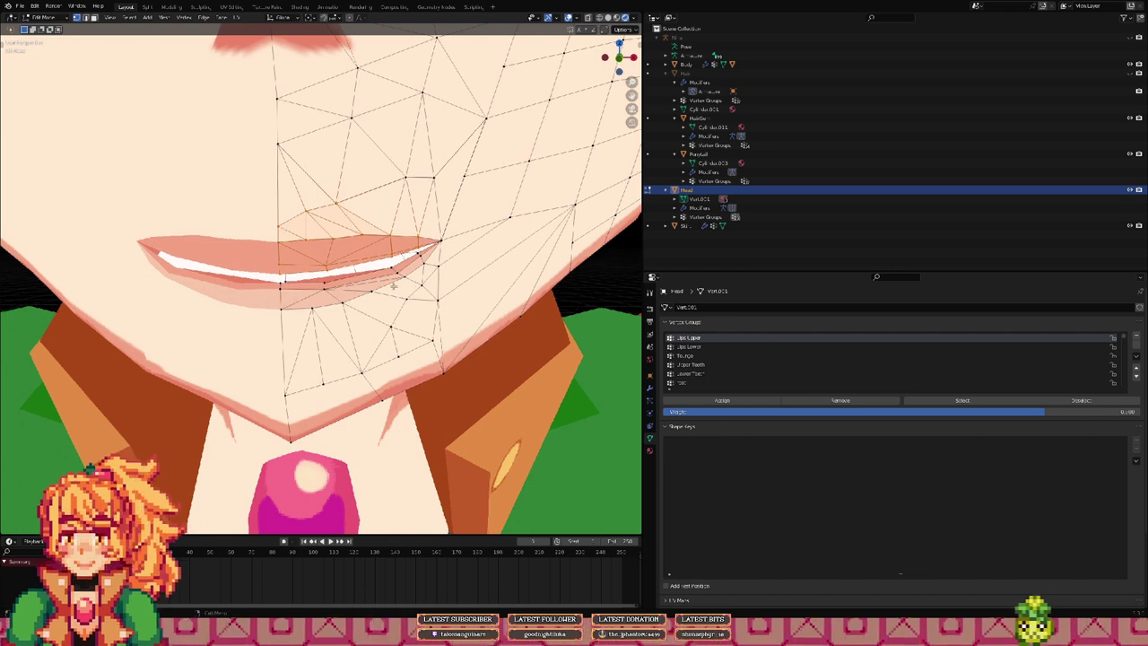
pyautogui.press('g')
pyautogui.press('z')
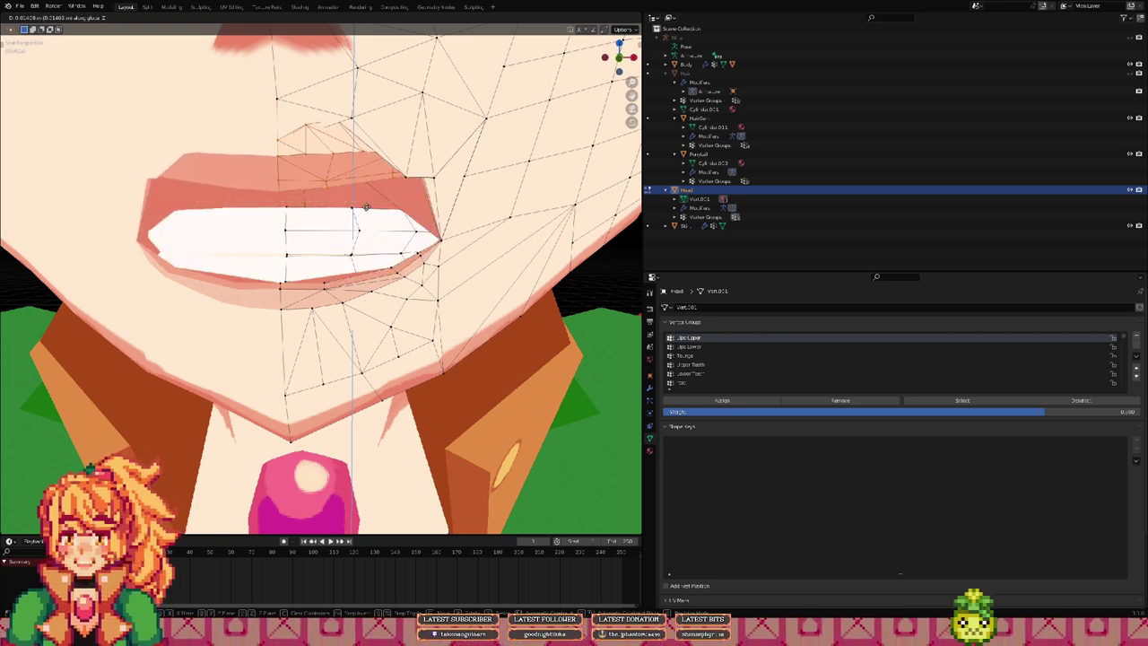
pyautogui.rightClick(404, 190)
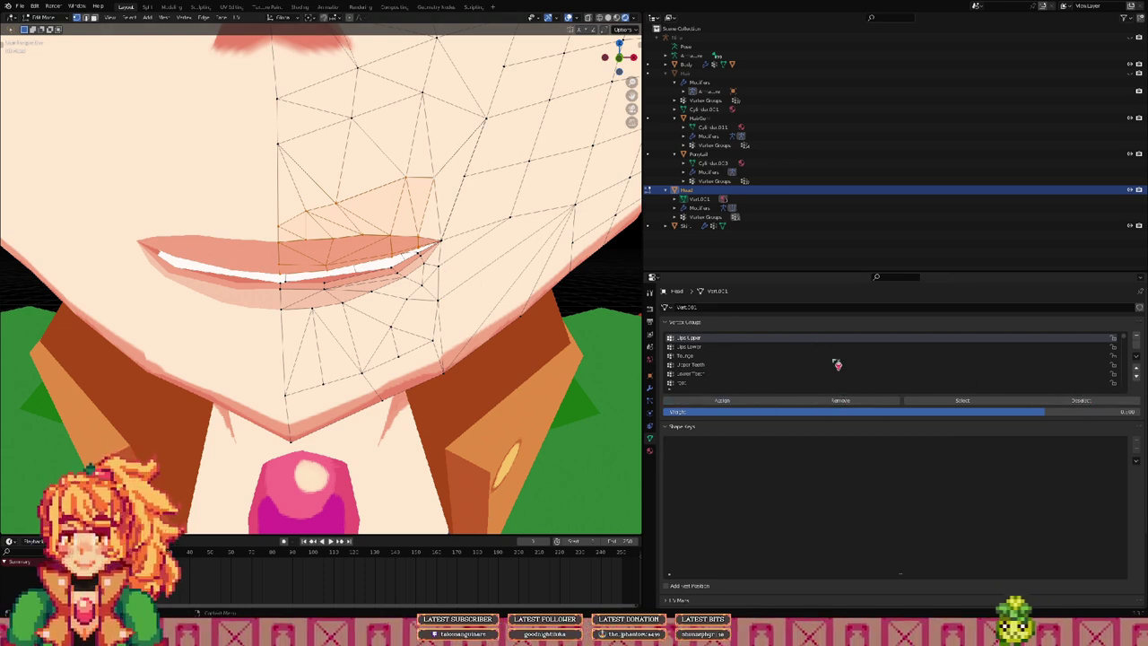
# Step: Exclude the Lips Lower vertices from the selection, test moving the upper lip vertices along Z, and undo the move
pyautogui.click(758, 348)
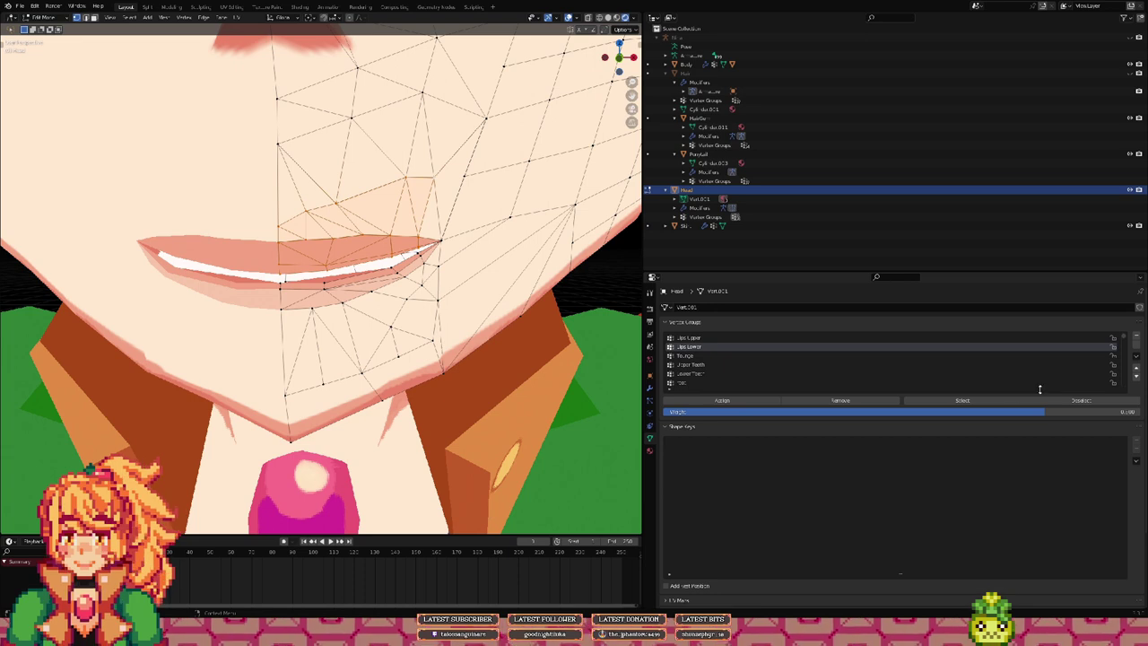
pyautogui.click(965, 399)
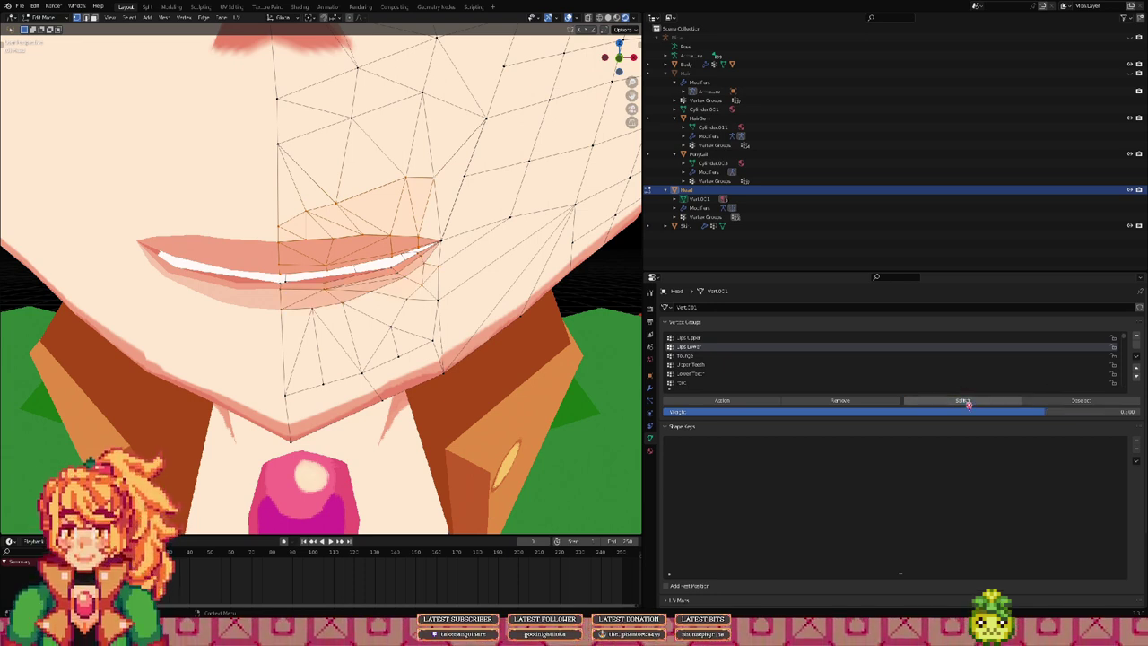
pyautogui.click(1055, 404)
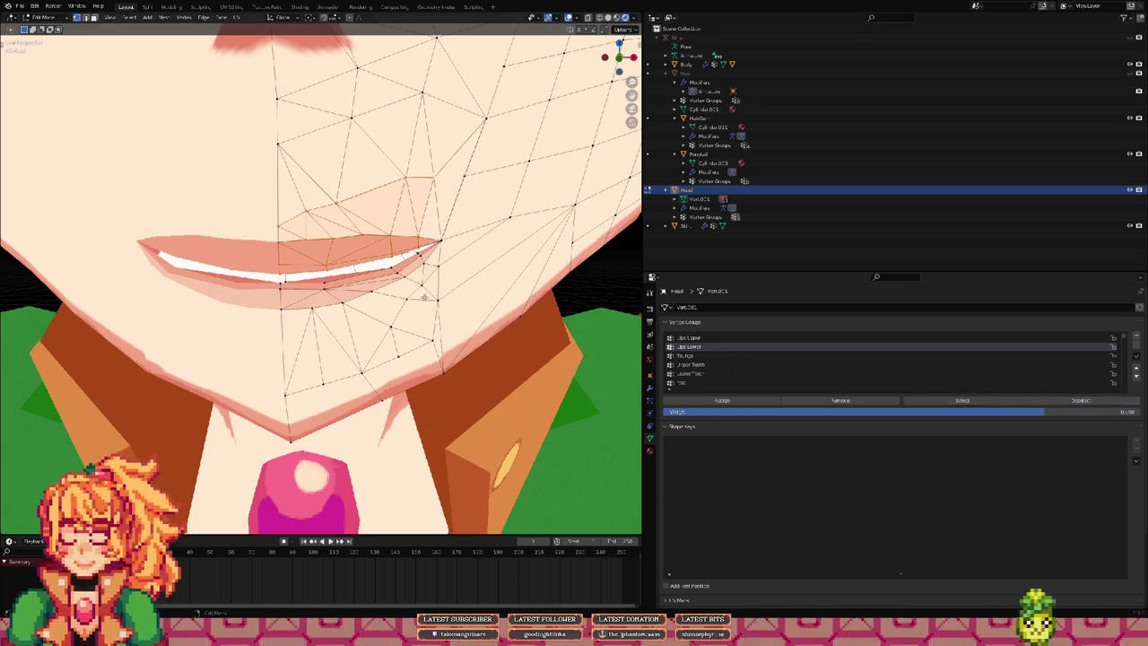
pyautogui.press('g')
pyautogui.press('z')
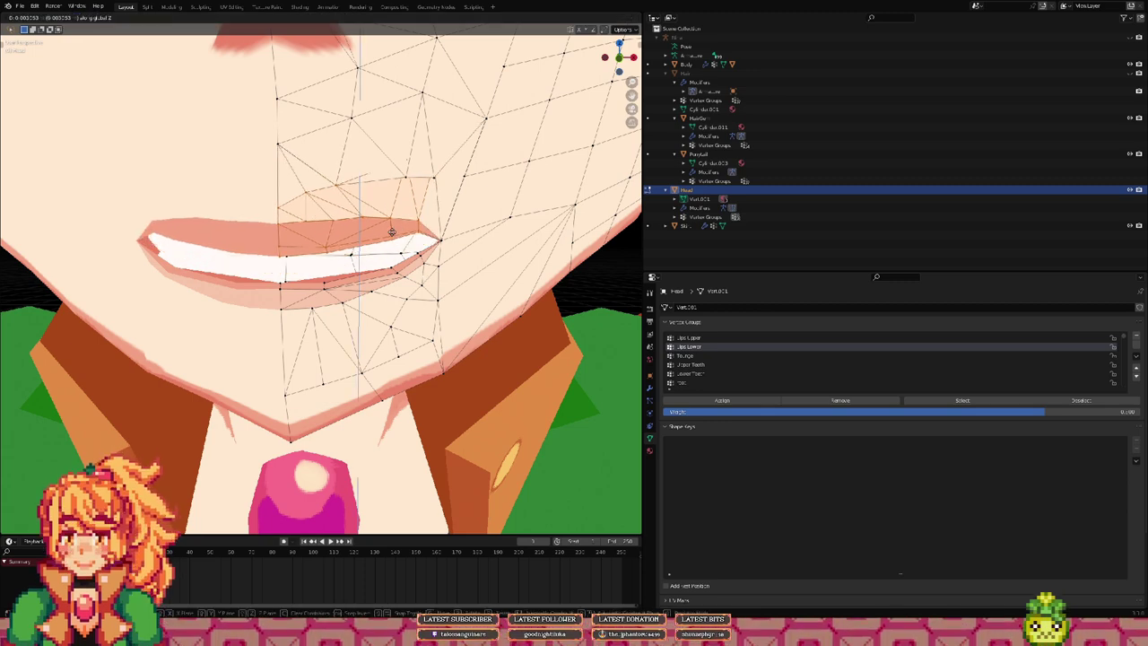
pyautogui.click(397, 257)
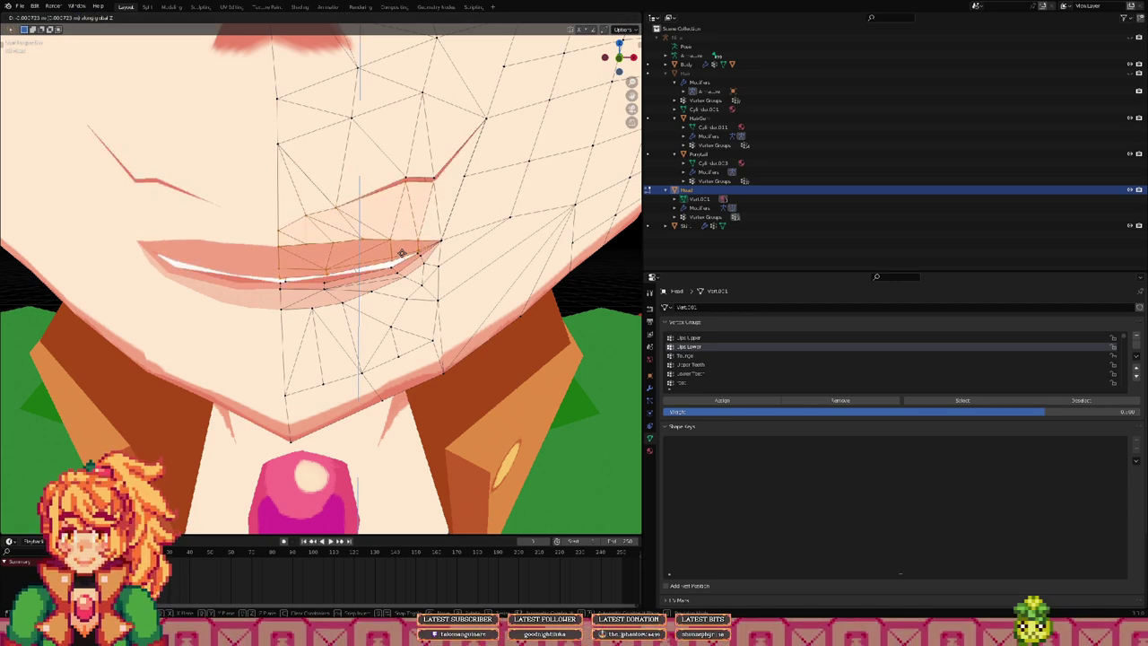
pyautogui.hotkey('ctrl', 'z')
# Step: Try moving individual faces between the nose and upper lip to expose disconnected geometry, and undo the moves
pyautogui.keyDown('shift'); pyautogui.moveTo(413, 167); pyautogui.dragTo(387, 233, button='middle'); pyautogui.keyUp('shift')
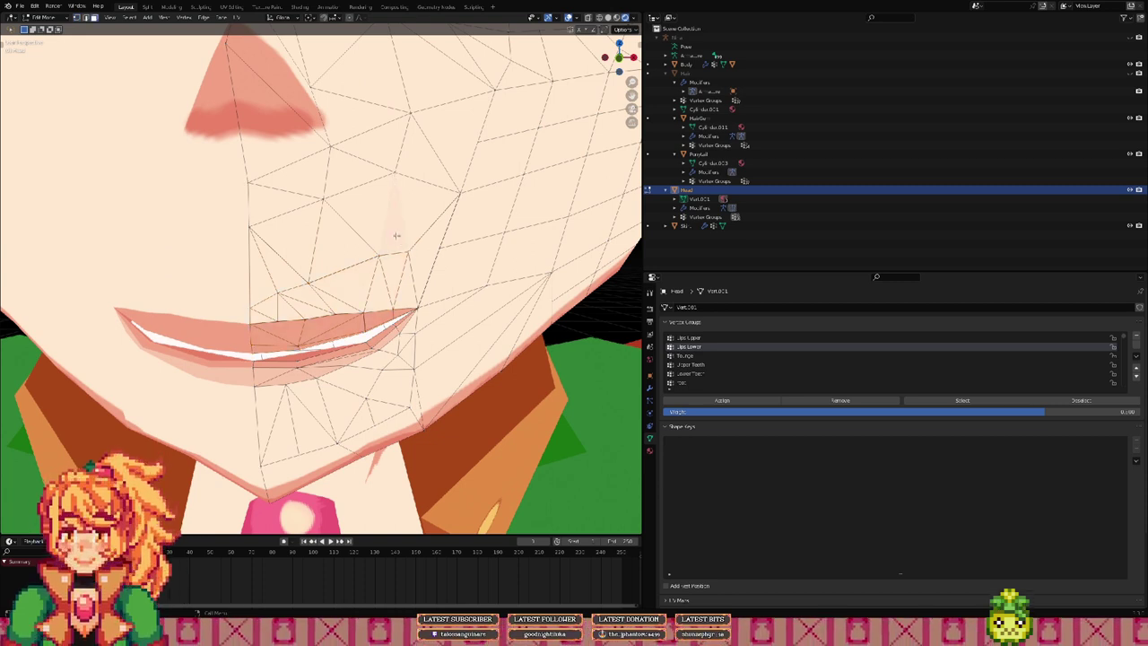
pyautogui.press('g')
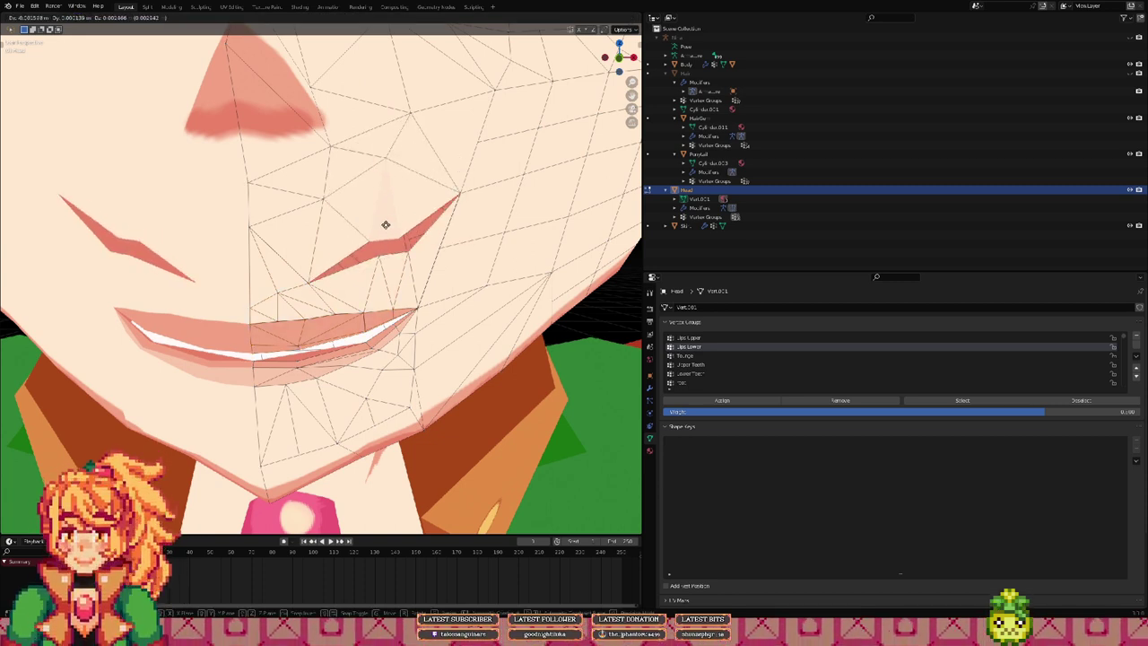
pyautogui.click(378, 188)
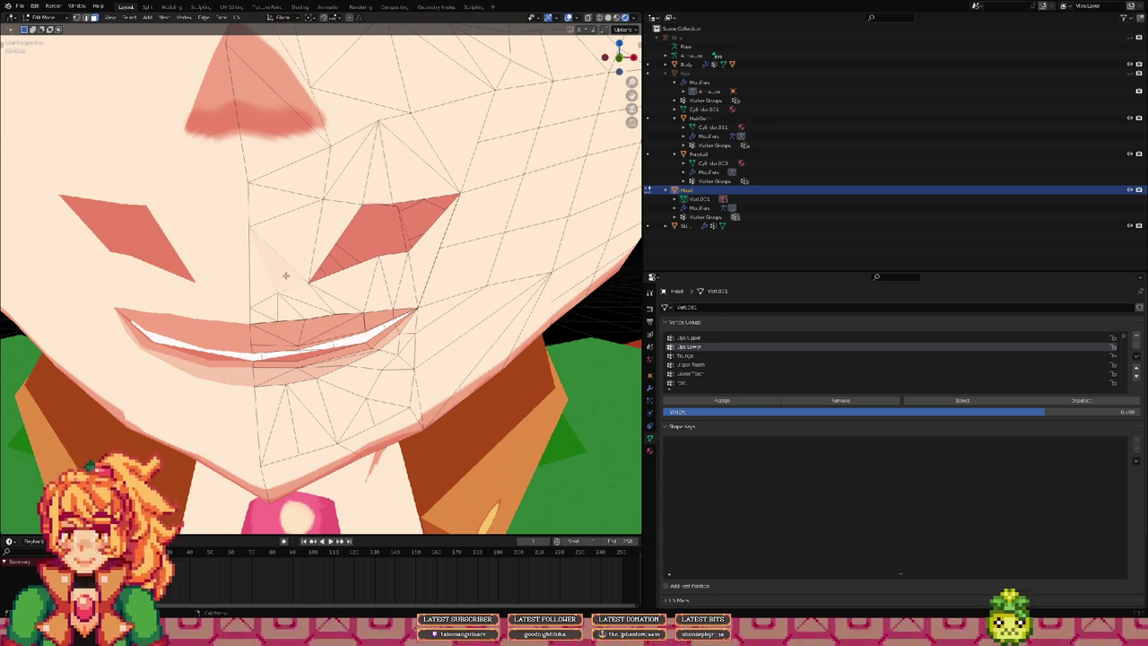
pyautogui.press('g')
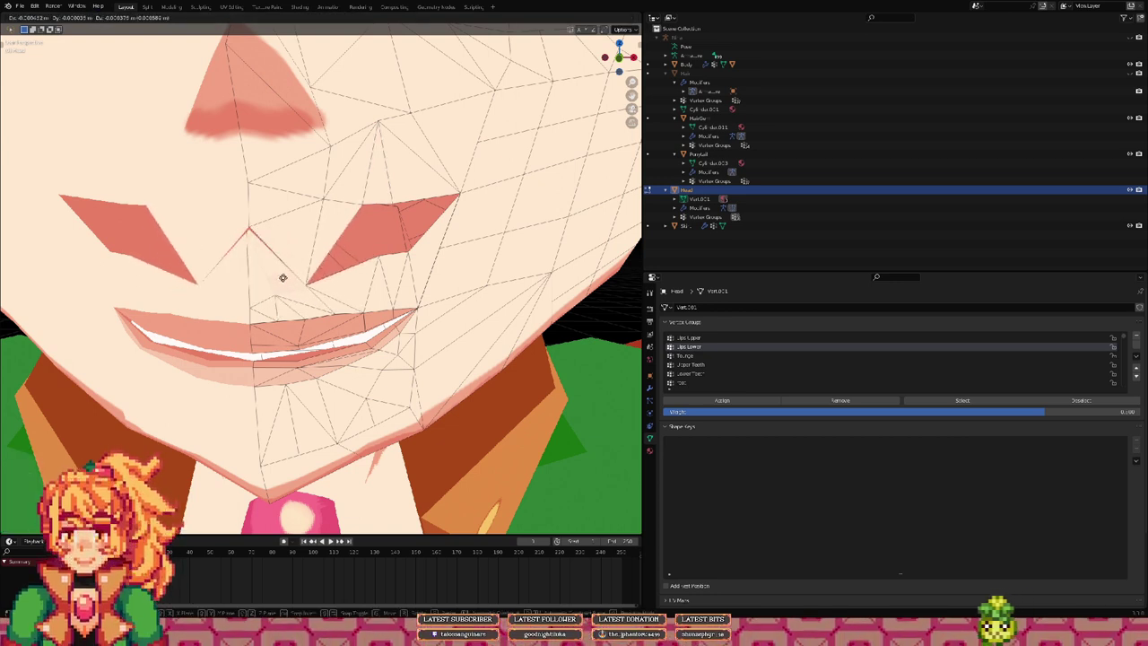
pyautogui.click(283, 277)
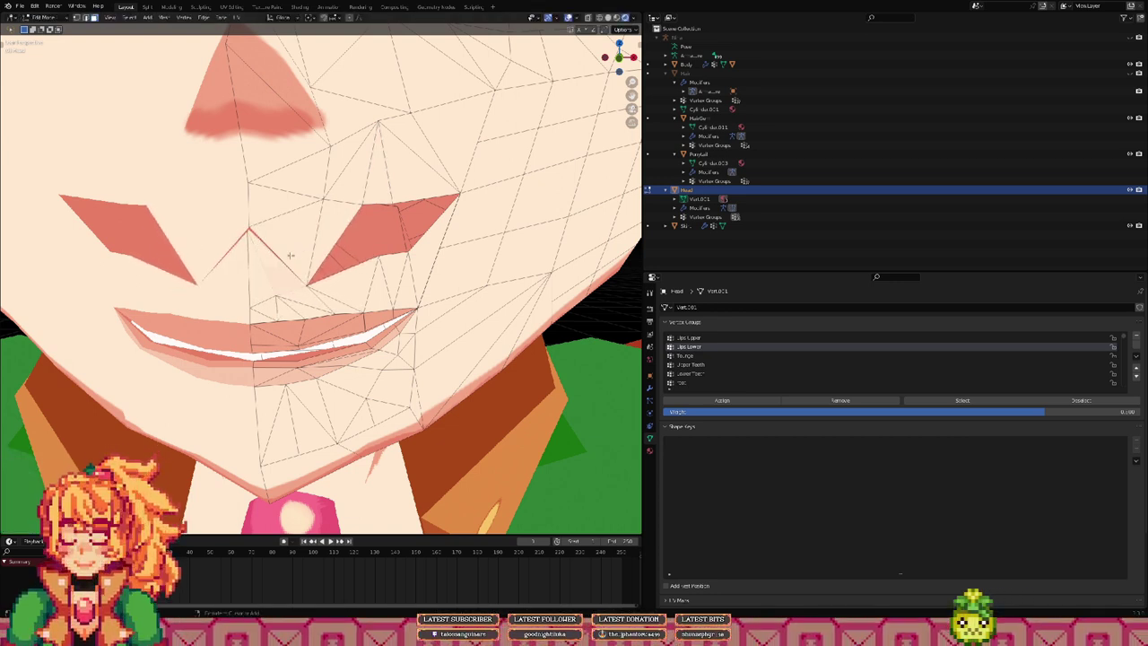
pyautogui.press('g')
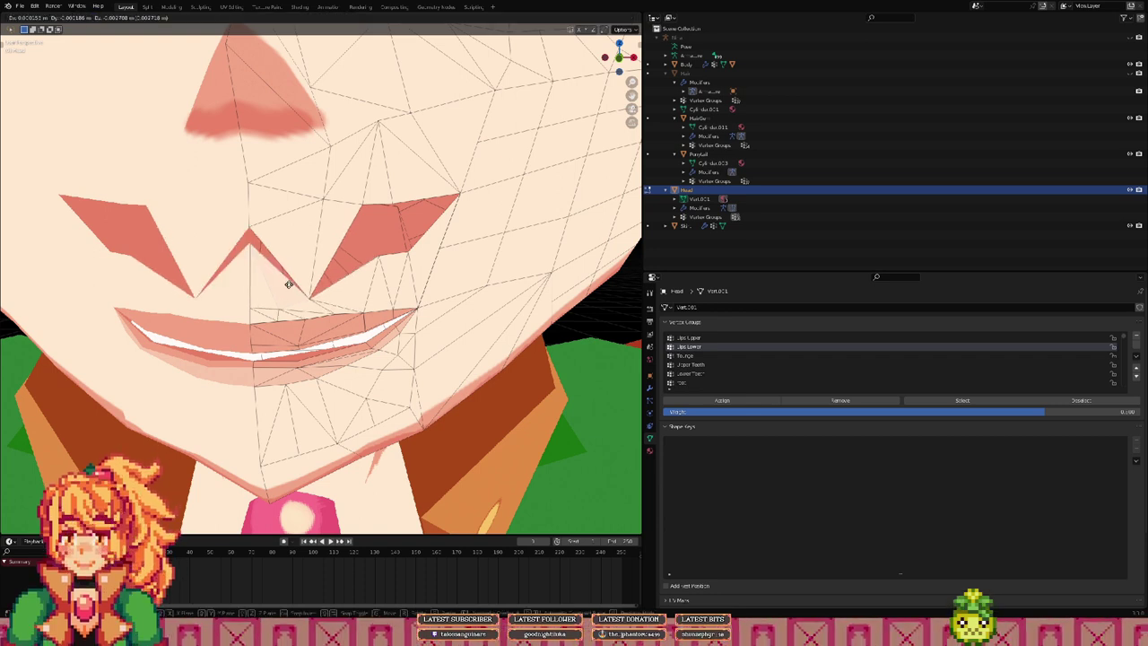
pyautogui.click(290, 293)
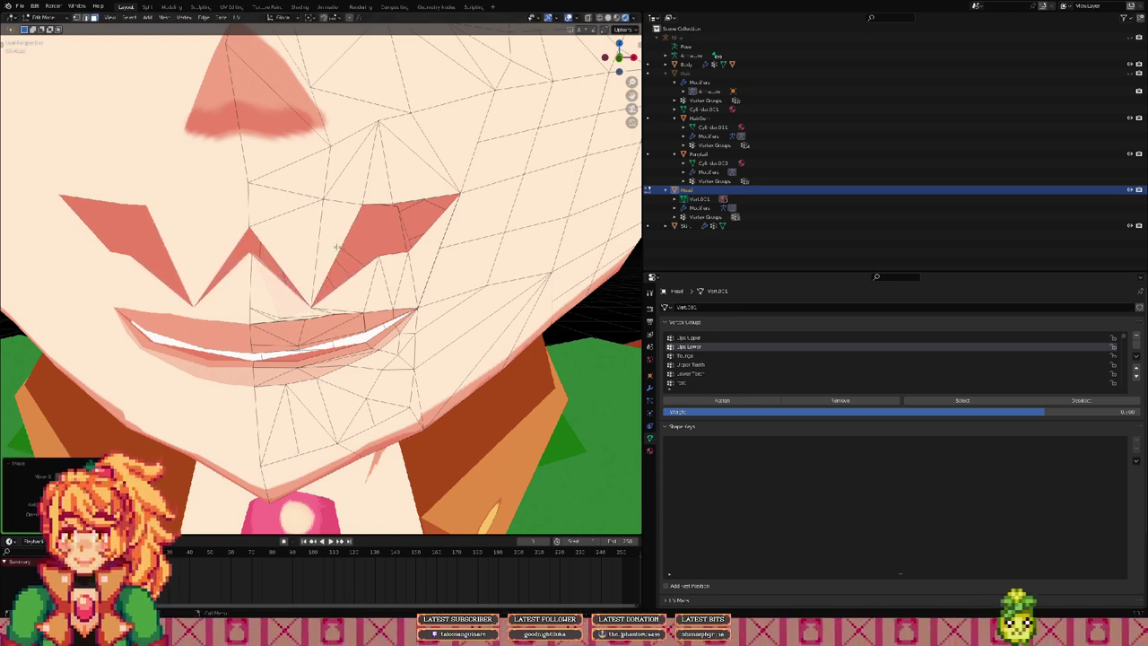
pyautogui.hotkey('ctrl', 'z')
pyautogui.hotkey('ctrl', 'z')
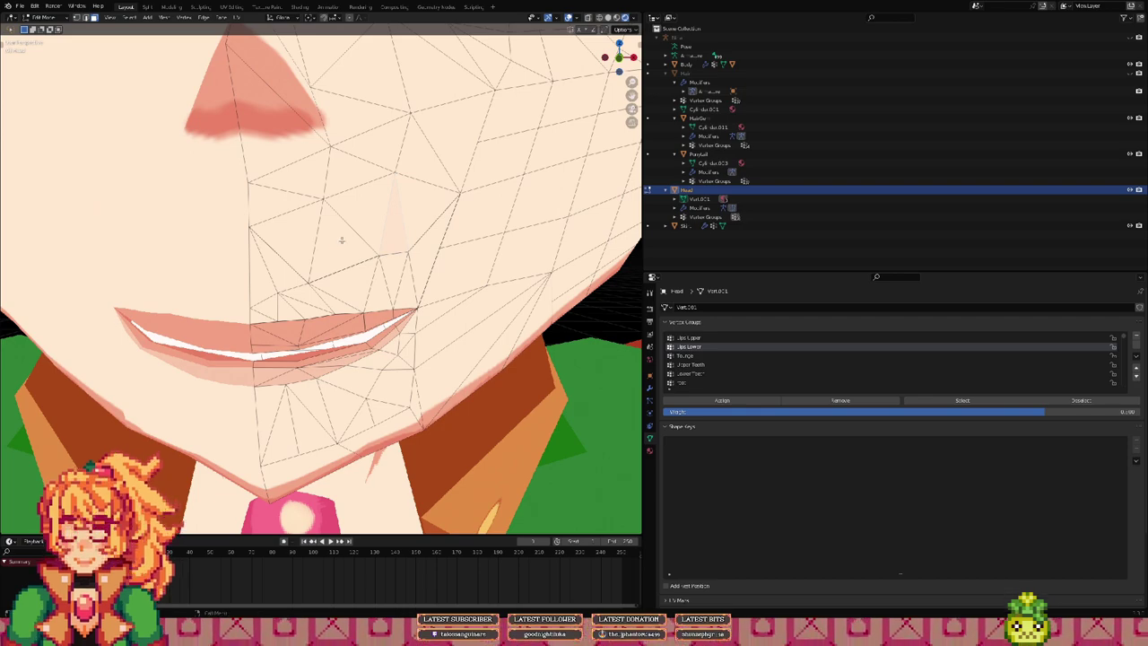
# Step: Switch to wireframe shading and view the inside of the mouth from the side
pyautogui.moveTo(342, 241)
pyautogui.mouseDown(button='middle')
pyautogui.moveTo(356, 232)
pyautogui.moveTo(351, 250)
pyautogui.moveTo(382, 248)
pyautogui.moveTo(327, 261)
pyautogui.mouseUp(button='middle')
pyautogui.hotkey('shift', 'z')
pyautogui.press('z')
pyautogui.click(321, 311)
pyautogui.press('z')
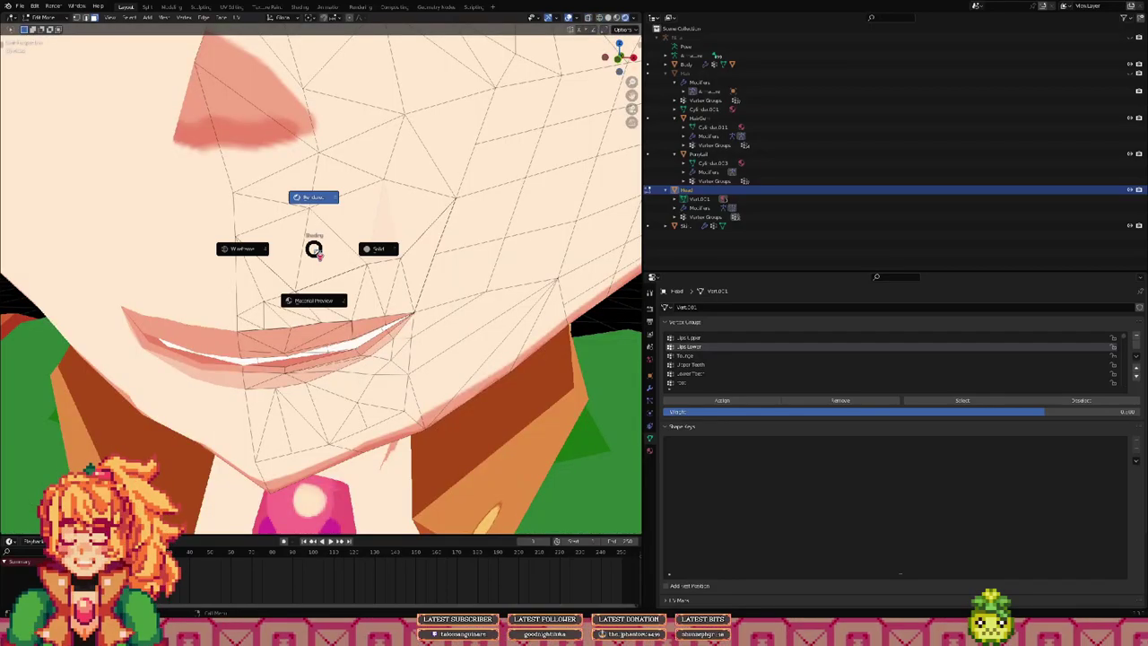
pyautogui.click(269, 248)
pyautogui.moveTo(272, 245)
pyautogui.mouseDown(button='middle')
pyautogui.moveTo(337, 243)
pyautogui.moveTo(366, 297)
pyautogui.moveTo(331, 284)
pyautogui.mouseUp(button='middle')
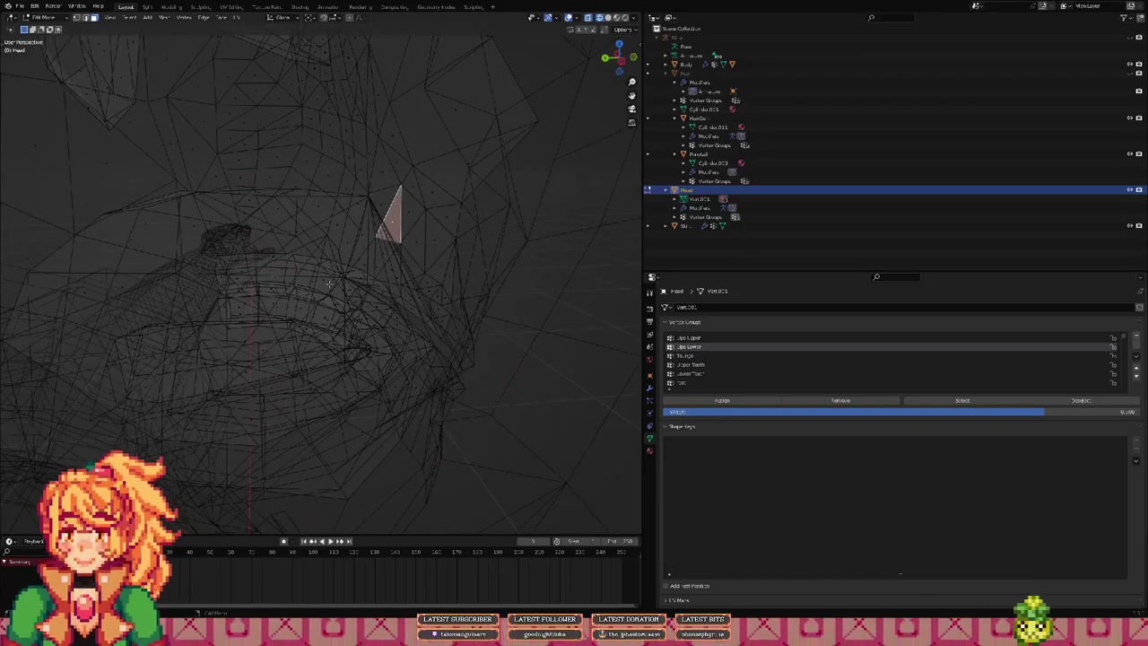
# Step: Select the linked teeth and tongue meshes, leave out the small face above the lip, and hide the selected meshes
pyautogui.press('l')
pyautogui.press('l')
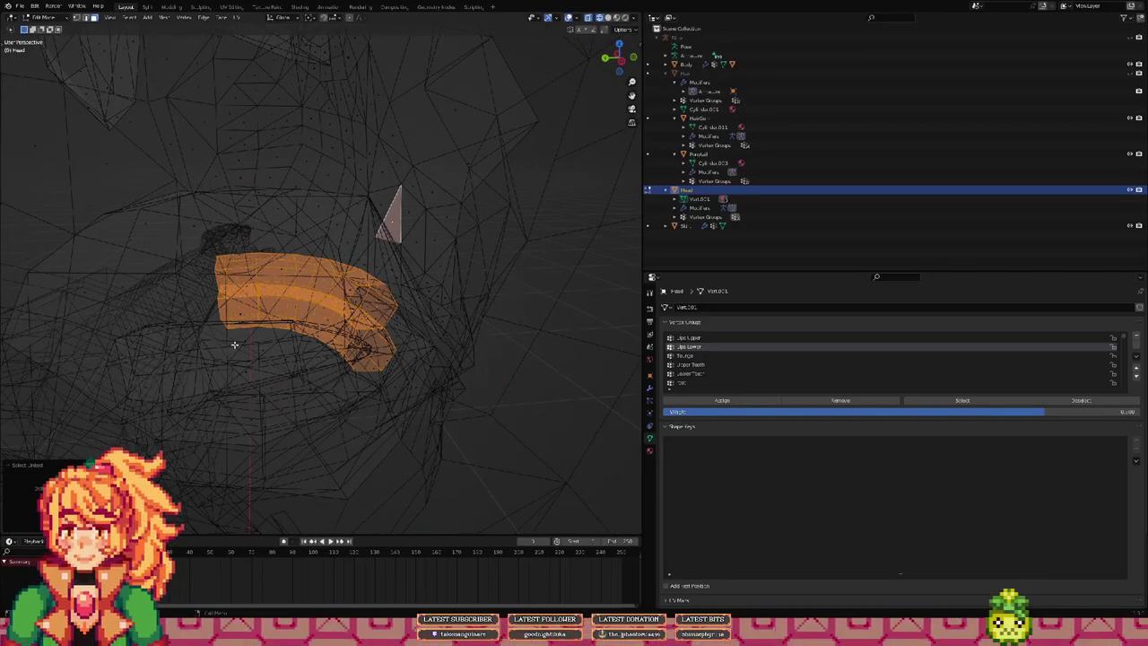
pyautogui.press('l')
pyautogui.press('h')
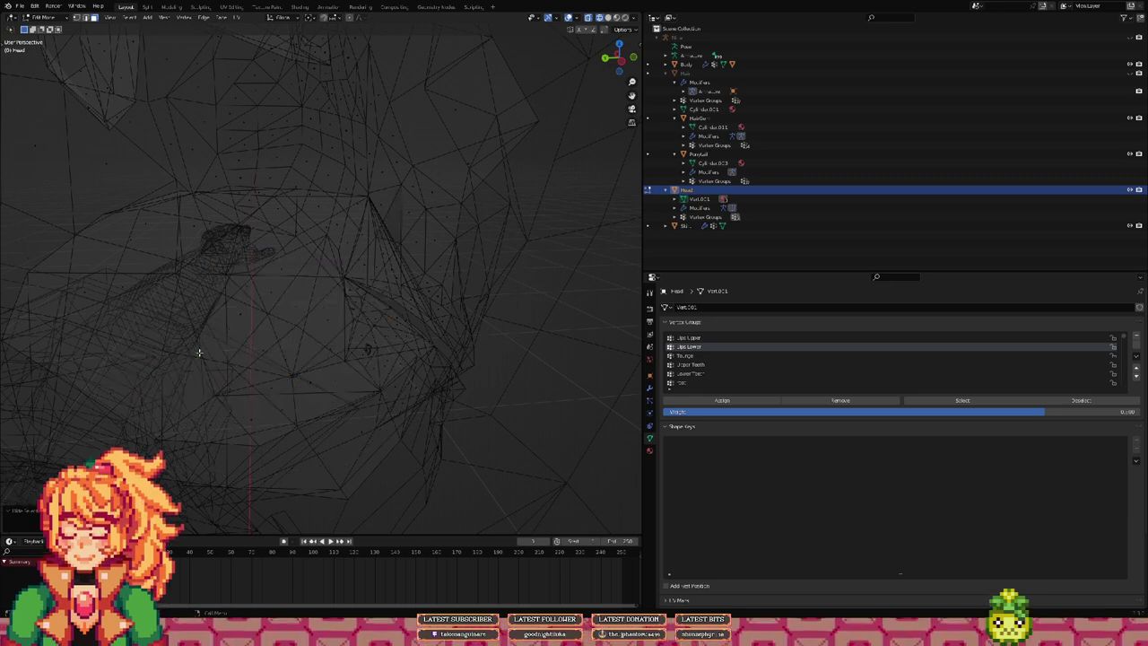
pyautogui.moveTo(284, 314); pyautogui.dragTo(307, 317, button='middle')
pyautogui.hotkey('ctrl', 'z')
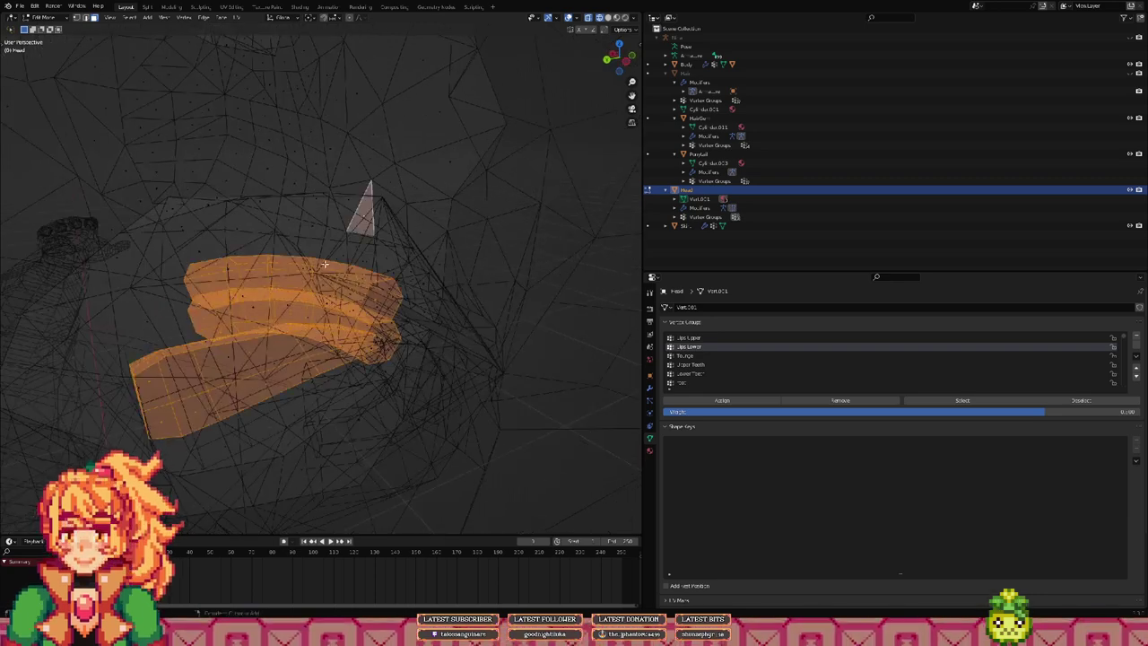
pyautogui.moveTo(356, 215); pyautogui.dragTo(348, 216, button='middle')
pyautogui.keyDown('shift'); pyautogui.click(368, 209); pyautogui.keyUp('shift')
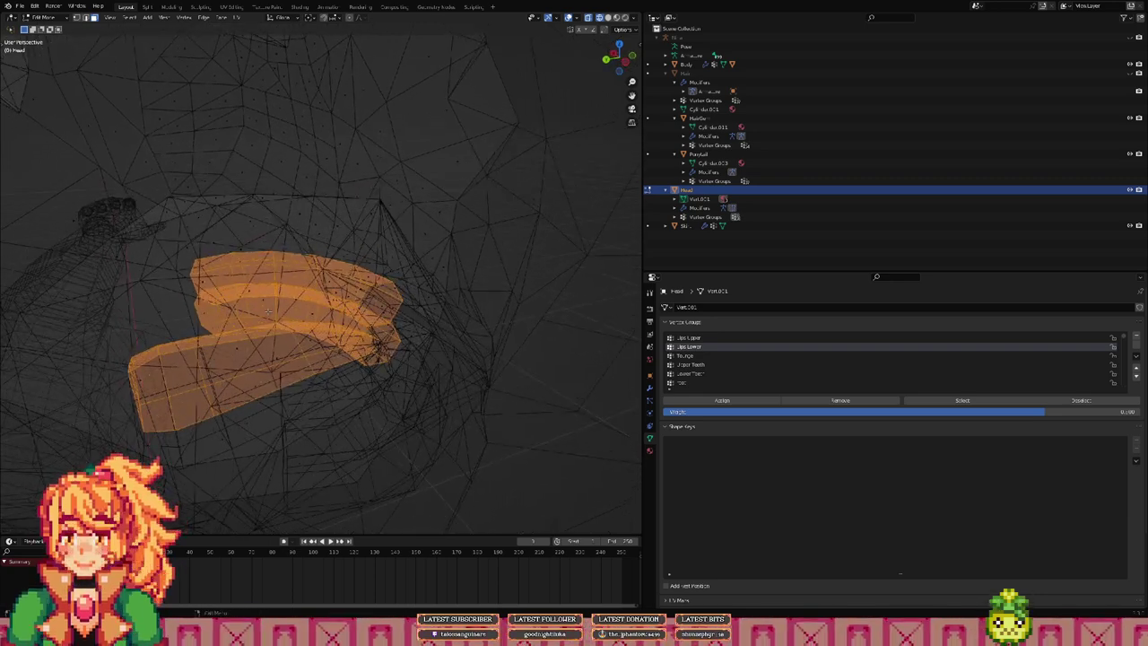
pyautogui.press('h')
# Step: Merge the disconnected vertices in the skin above the upper lip at their centre, one cluster at a time
pyautogui.moveTo(290, 295); pyautogui.dragTo(428, 217, button='middle')
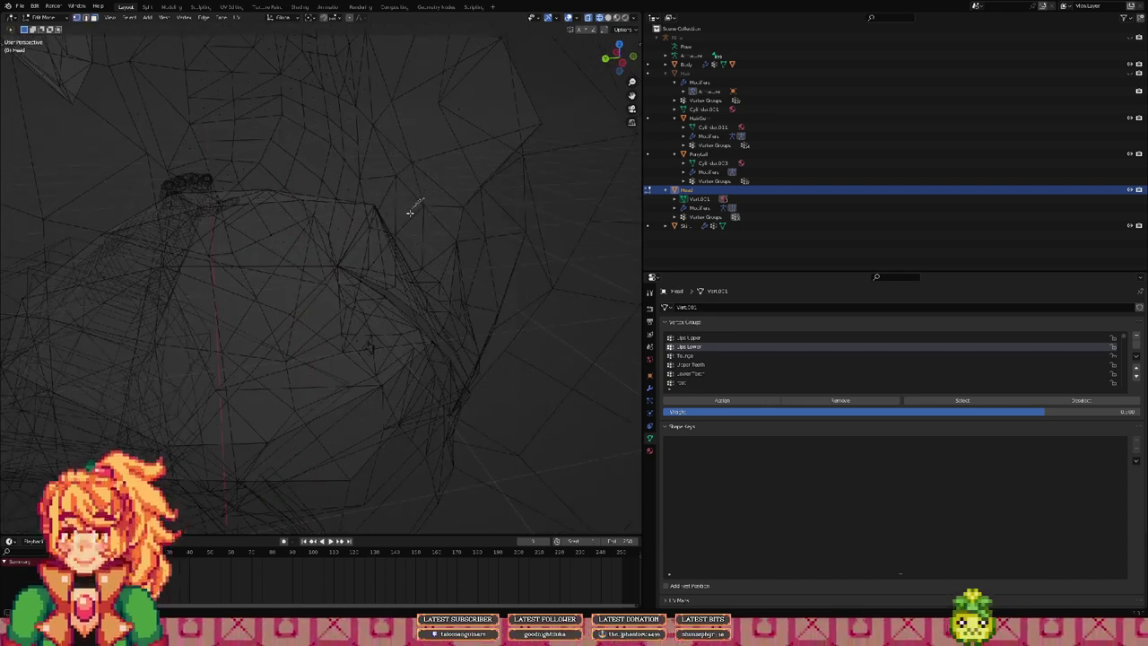
pyautogui.moveTo(429, 209)
pyautogui.mouseDown()
pyautogui.moveTo(420, 223)
pyautogui.moveTo(435, 215)
pyautogui.mouseUp()
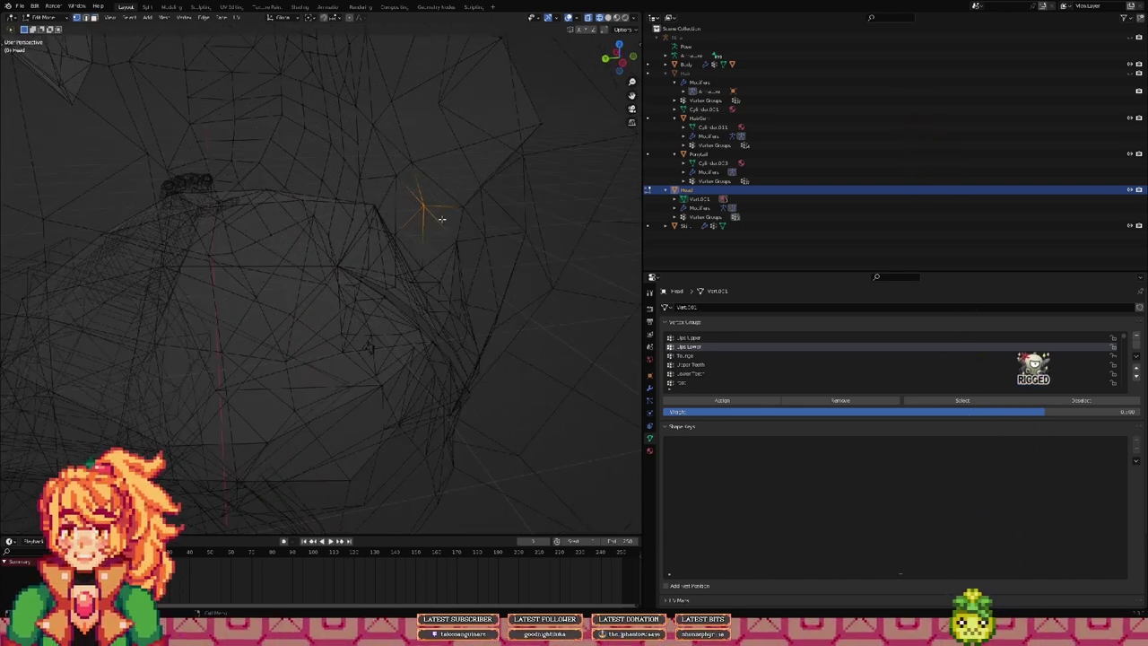
pyautogui.press('m')
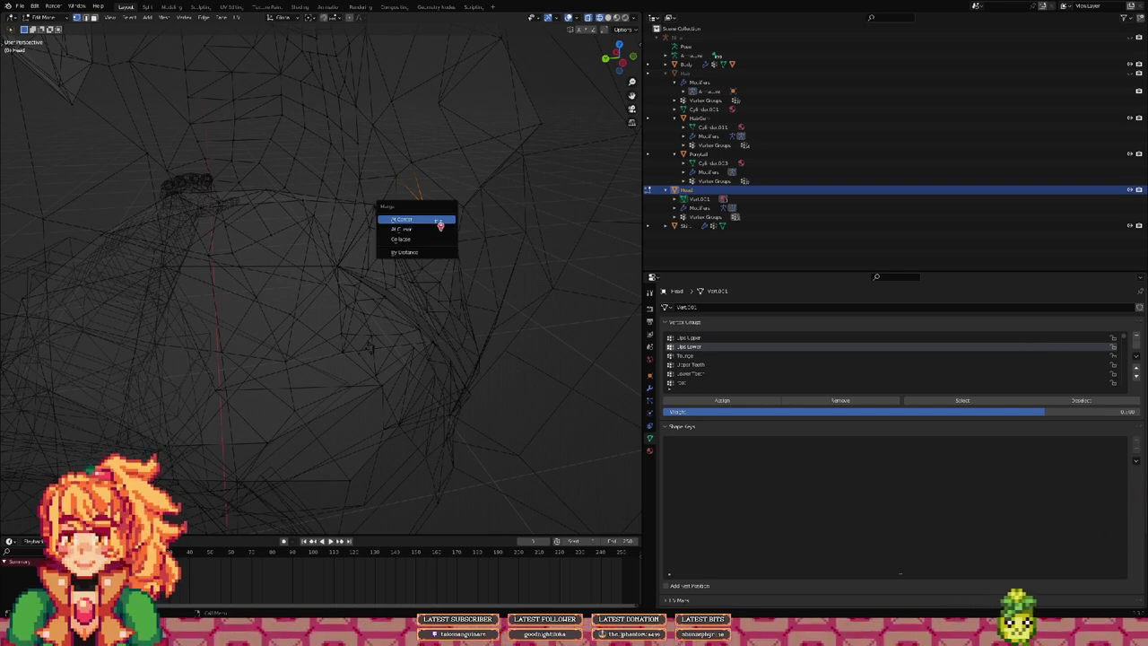
pyautogui.click(439, 222)
pyautogui.scroll(-2, 436, 220)
pyautogui.moveTo(426, 224); pyautogui.dragTo(399, 183, button='middle')
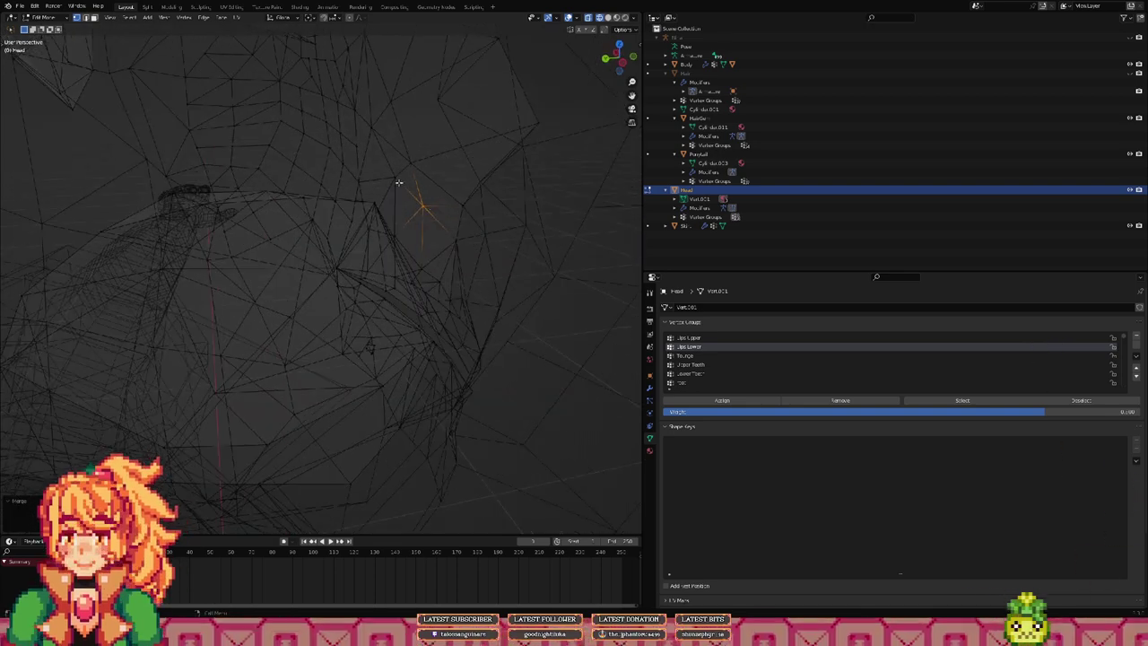
pyautogui.moveTo(387, 193); pyautogui.dragTo(423, 156)
pyautogui.press('m')
pyautogui.click(405, 187)
pyautogui.press('m')
pyautogui.click(426, 161)
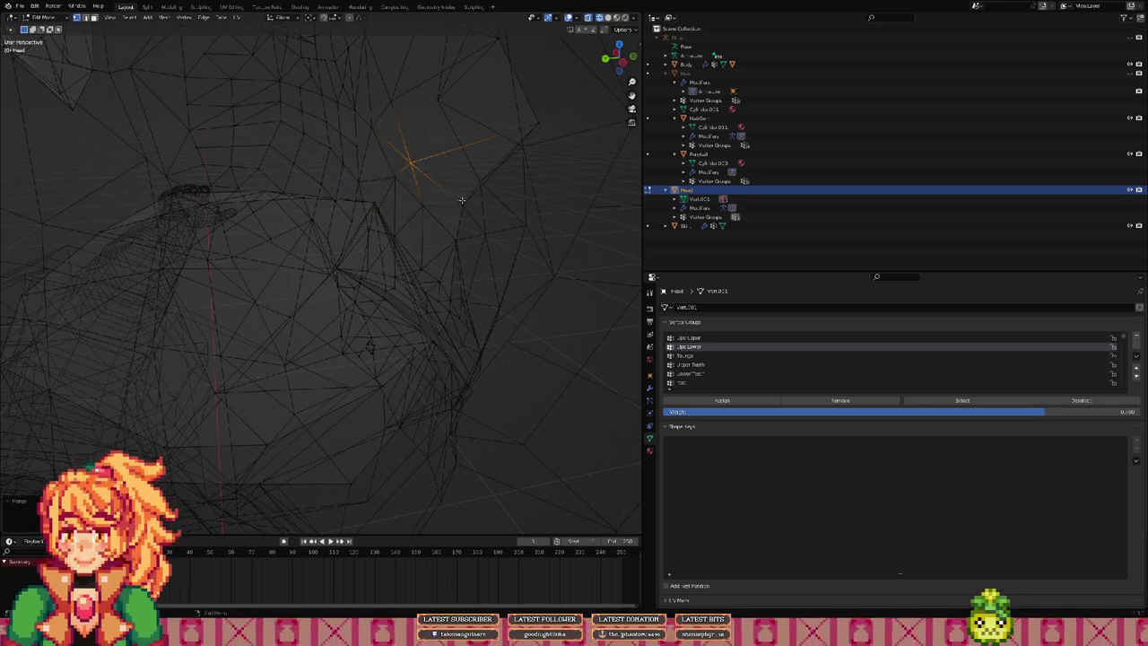
pyautogui.press('m')
pyautogui.click(465, 205)
# Step: Merge further overlapping vertex clusters at their centre around the side of the upper lip
pyautogui.moveTo(471, 233); pyautogui.dragTo(412, 235, button='middle')
pyautogui.press('m')
pyautogui.click(455, 232)
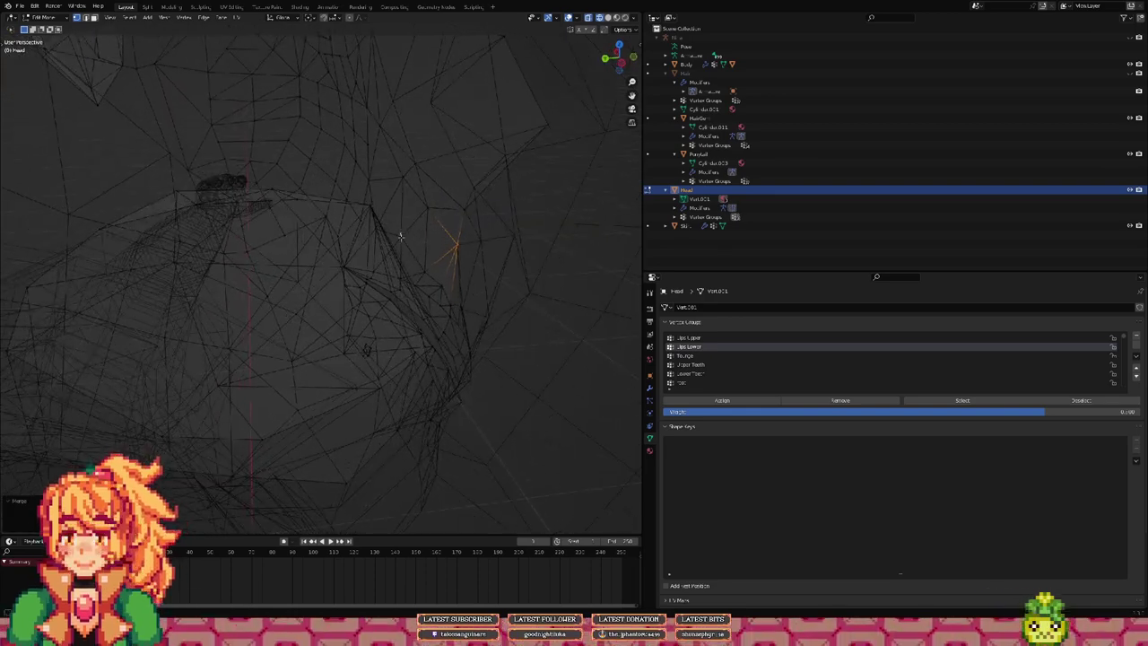
pyautogui.press('m')
pyautogui.click(413, 219)
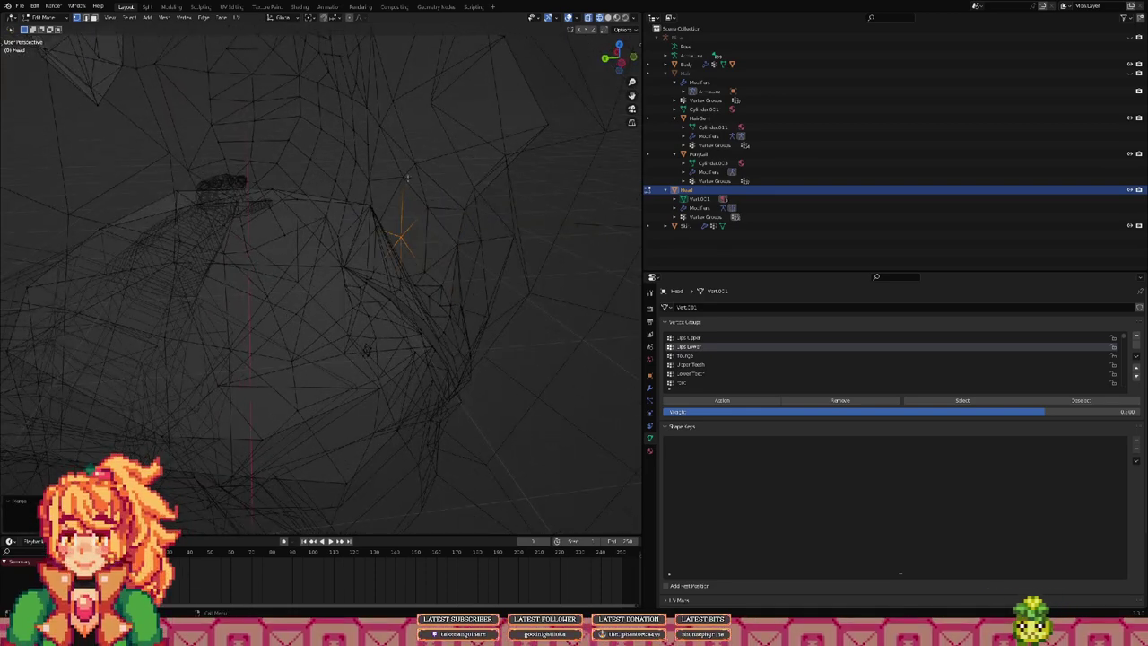
pyautogui.press('m')
pyautogui.click(411, 172)
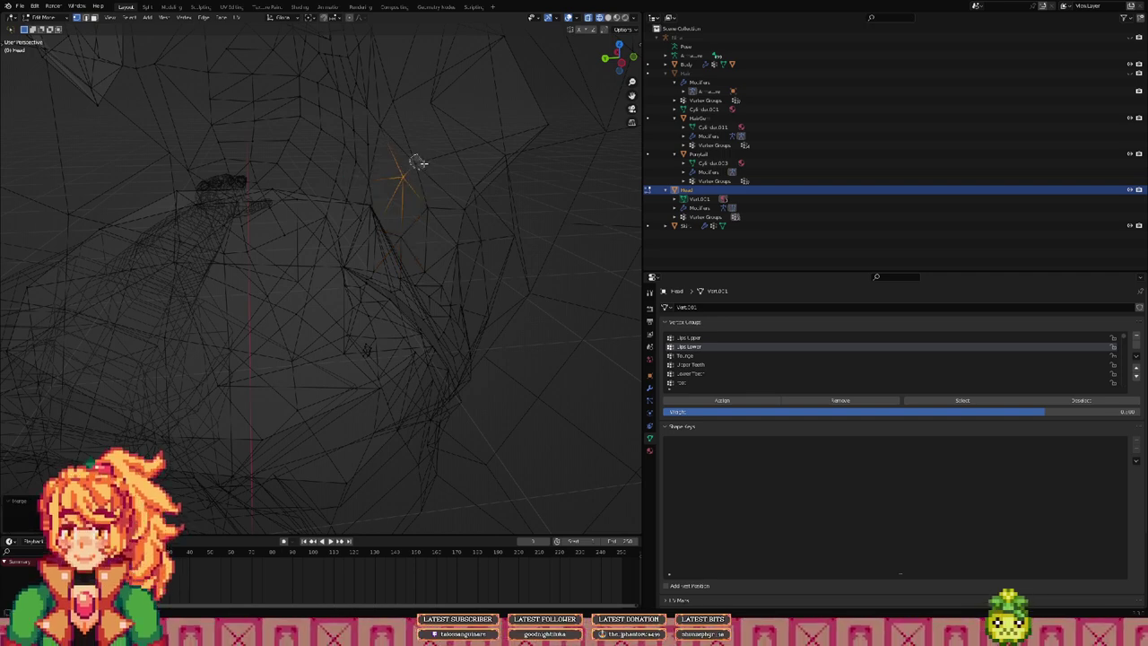
pyautogui.press('m')
pyautogui.click(425, 167)
# Step: Merge the overlapping vertices above the lip near the face's centreline, working from the opposite viewing side
pyautogui.moveTo(425, 167); pyautogui.dragTo(245, 200, button='middle')
pyautogui.press('m')
pyautogui.click(280, 150)
pyautogui.press('m')
pyautogui.click(244, 200)
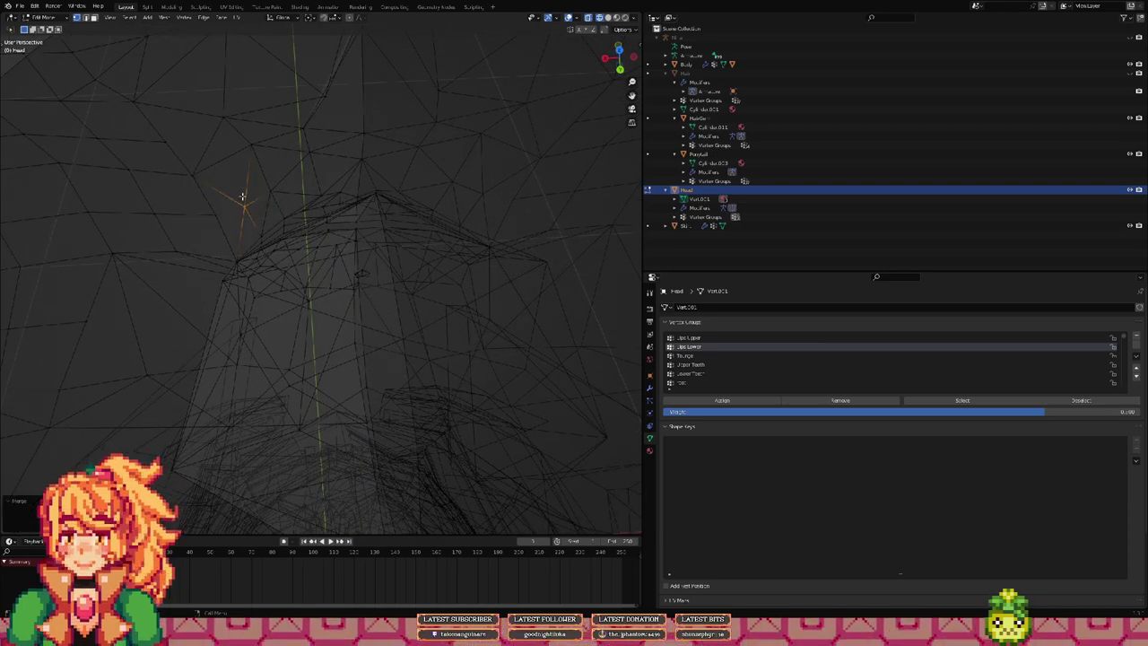
pyautogui.press('m')
pyautogui.click(276, 191)
pyautogui.moveTo(276, 191); pyautogui.dragTo(306, 190, button='middle')
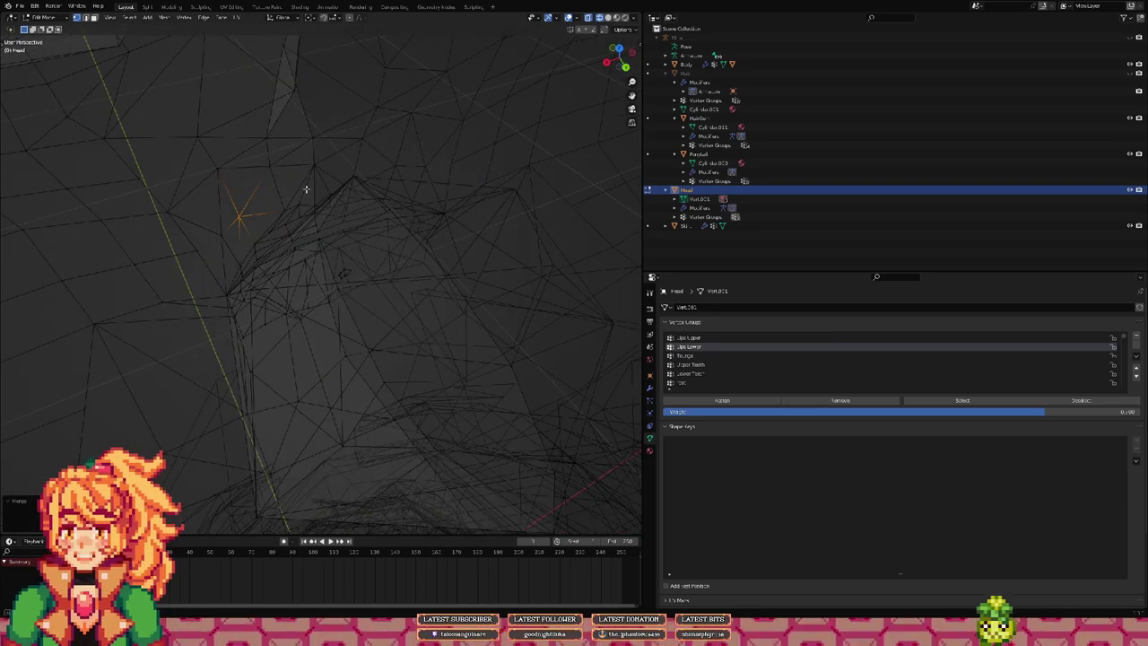
pyautogui.press('m')
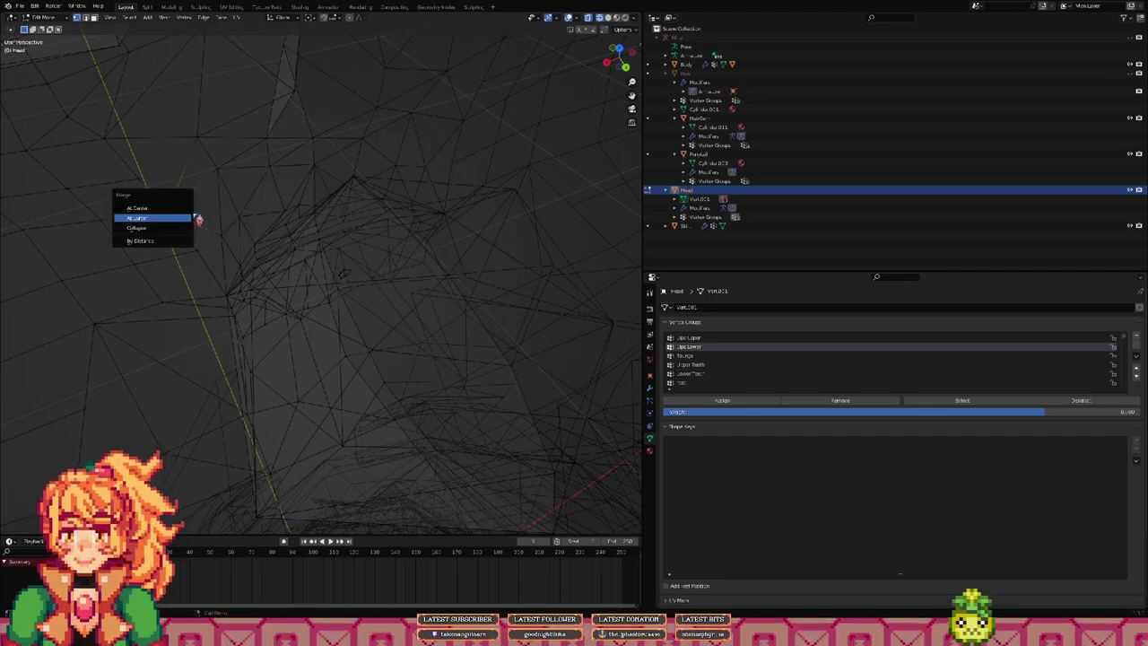
pyautogui.click(179, 217)
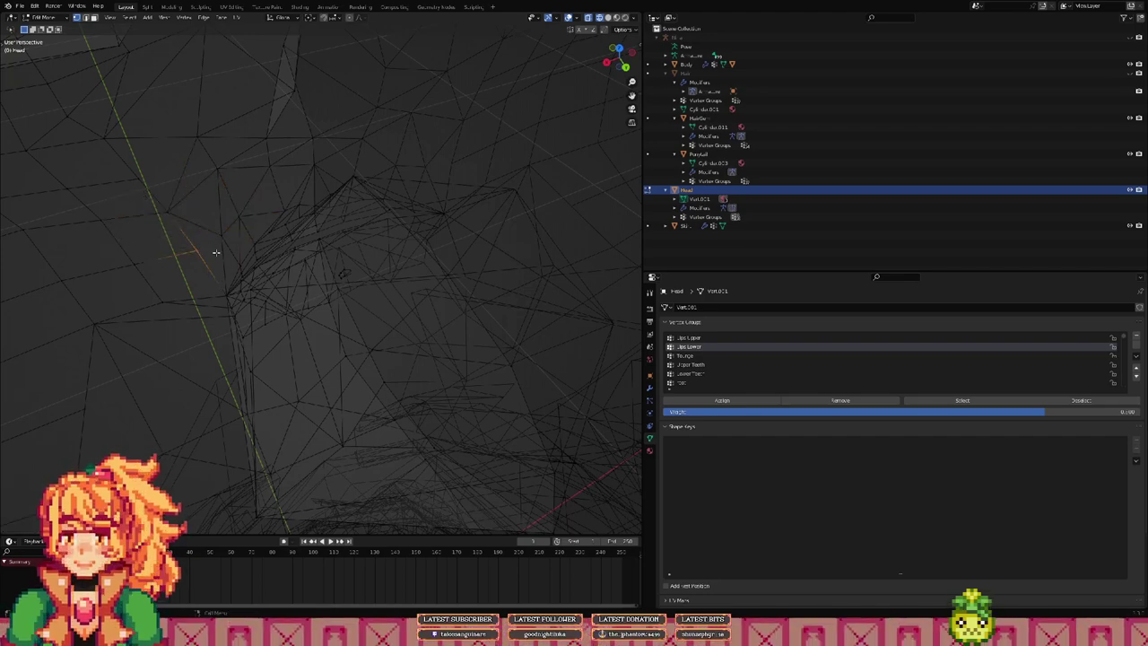
pyautogui.press('m')
pyautogui.click(218, 257)
# Step: Merge three more clusters of overlapping vertices along the skin just above the mouth cavity
pyautogui.moveTo(216, 257); pyautogui.dragTo(330, 266, button='middle')
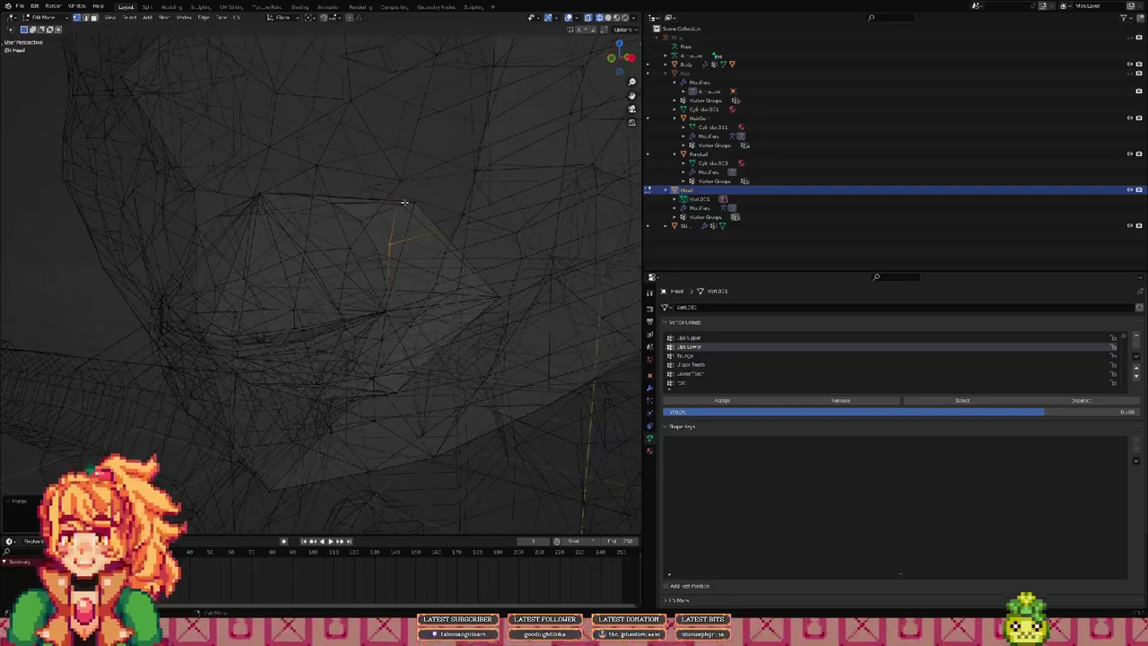
pyautogui.moveTo(404, 202); pyautogui.dragTo(371, 177, button='middle')
pyautogui.press('m')
pyautogui.click(425, 196)
pyautogui.press('m')
pyautogui.click(399, 190)
pyautogui.press('m')
pyautogui.click(375, 178)
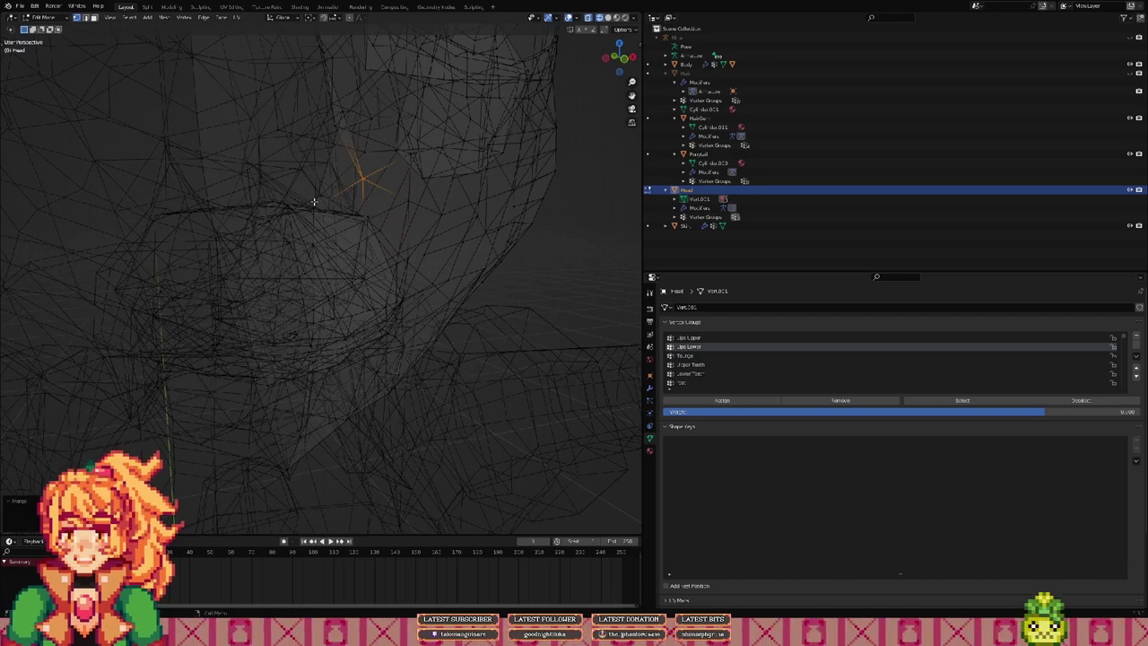
# Step: Merge the remaining overlapping vertices between the upper lip and the cheek, checking the area from several angles
pyautogui.moveTo(313, 199); pyautogui.dragTo(336, 190, button='middle')
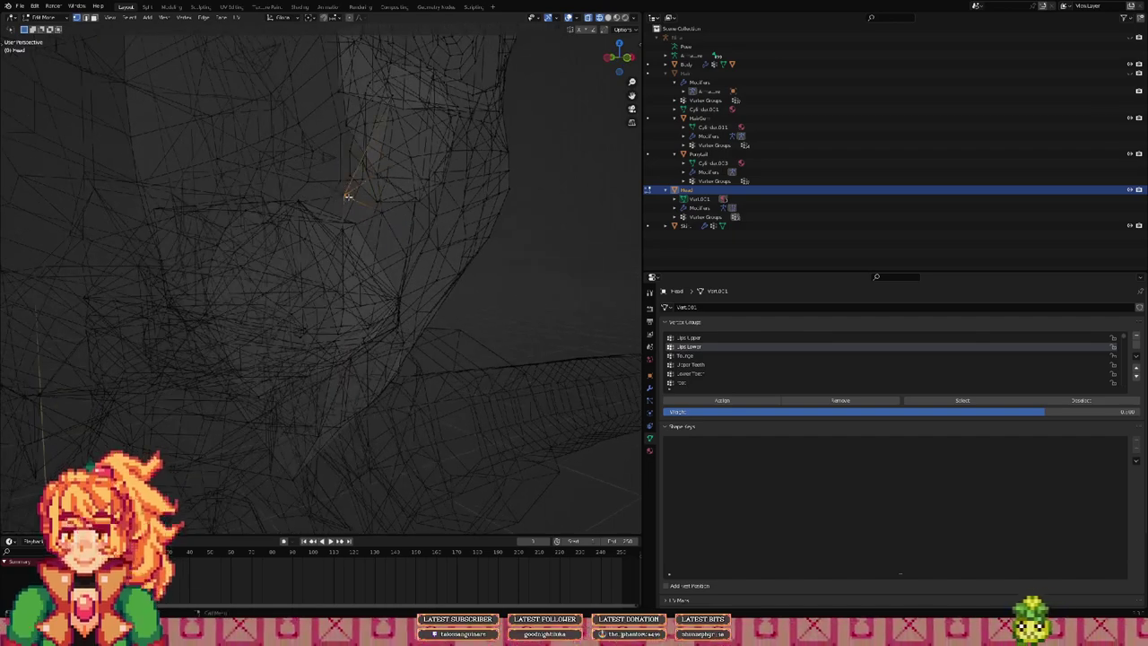
pyautogui.click(393, 192)
pyautogui.moveTo(393, 191); pyautogui.dragTo(403, 167, button='middle')
pyautogui.press('m')
pyautogui.click(401, 151)
pyautogui.click(458, 158)
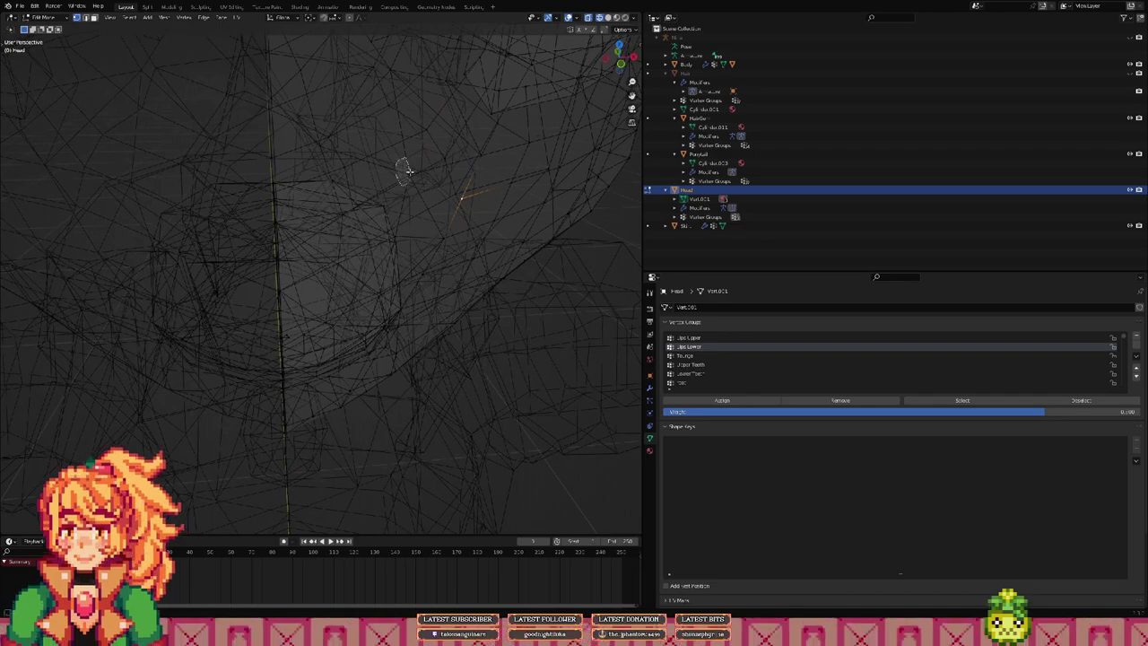
pyautogui.press('m')
pyautogui.click(410, 174)
pyautogui.moveTo(348, 132); pyautogui.dragTo(290, 130, button='middle')
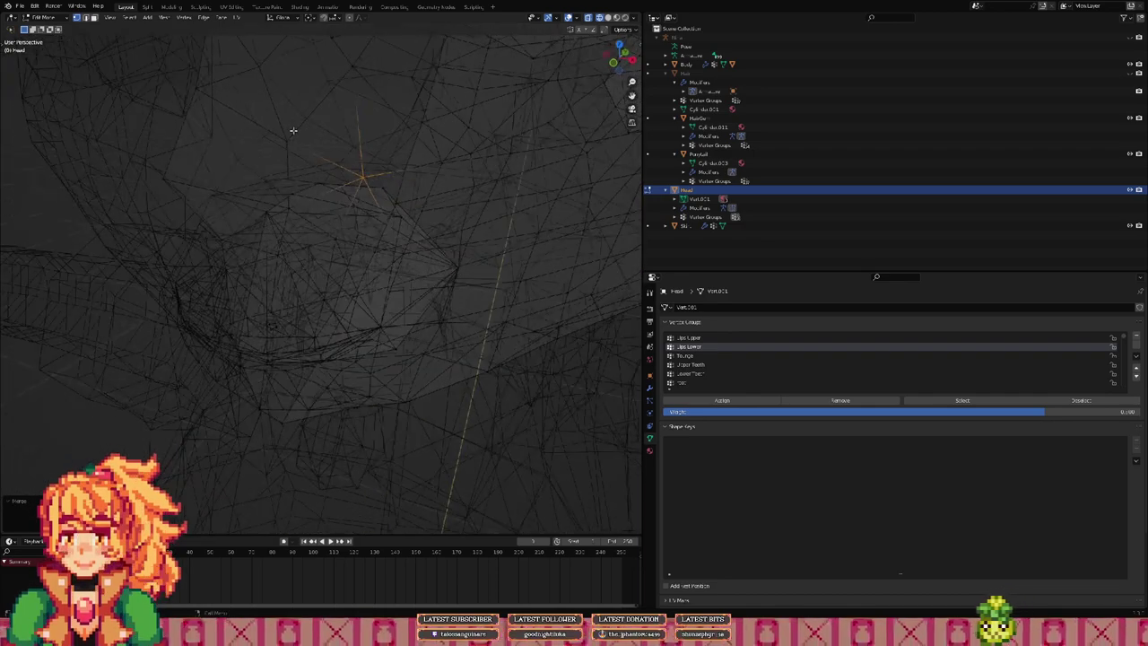
pyautogui.press('m')
pyautogui.click(296, 141)
# Step: Switch from wireframe back to rendered shading and bring the inside of the lip corner into close view
pyautogui.press('Tab')
pyautogui.moveTo(341, 245)
pyautogui.mouseDown(button='middle')
pyautogui.moveTo(355, 221)
pyautogui.moveTo(385, 212)
pyautogui.mouseUp(button='middle')
pyautogui.press('Tab')
pyautogui.press('z')
pyautogui.click(359, 203)
pyautogui.moveTo(480, 333); pyautogui.dragTo(441, 356, button='middle')
pyautogui.scroll(5, 303, 334)
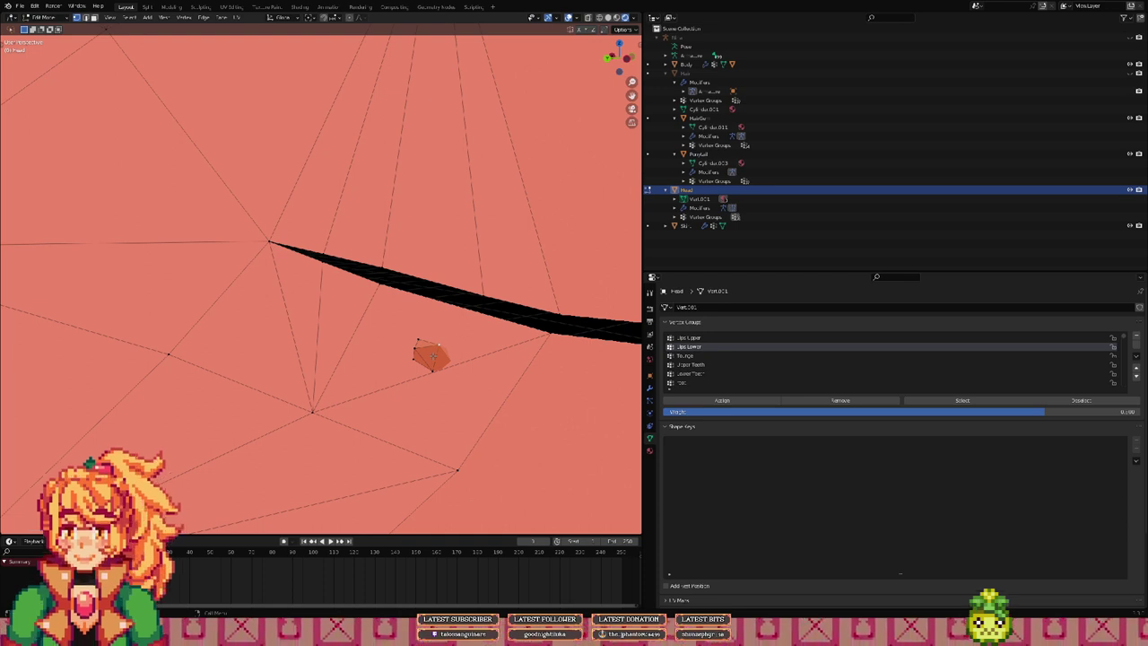
# Step: Reveal the teeth and tongue, select the linked mouth parts and hide them again to examine the inner lip corner
pyautogui.hotkey('alt', 'h')
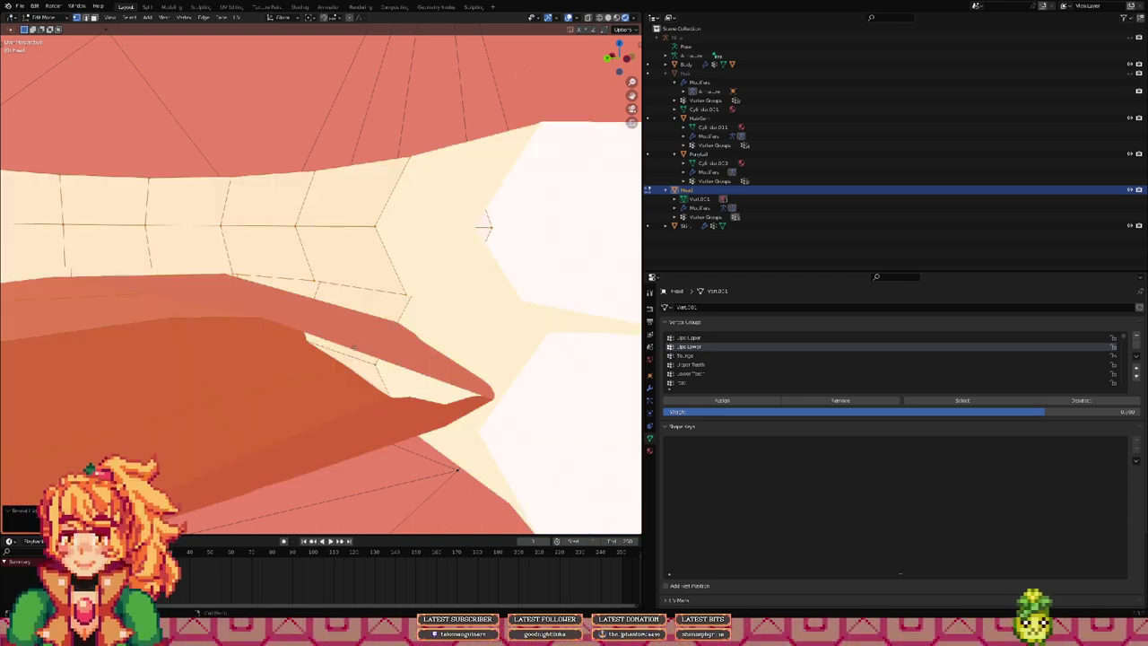
pyautogui.moveTo(484, 227); pyautogui.dragTo(299, 339, button='middle')
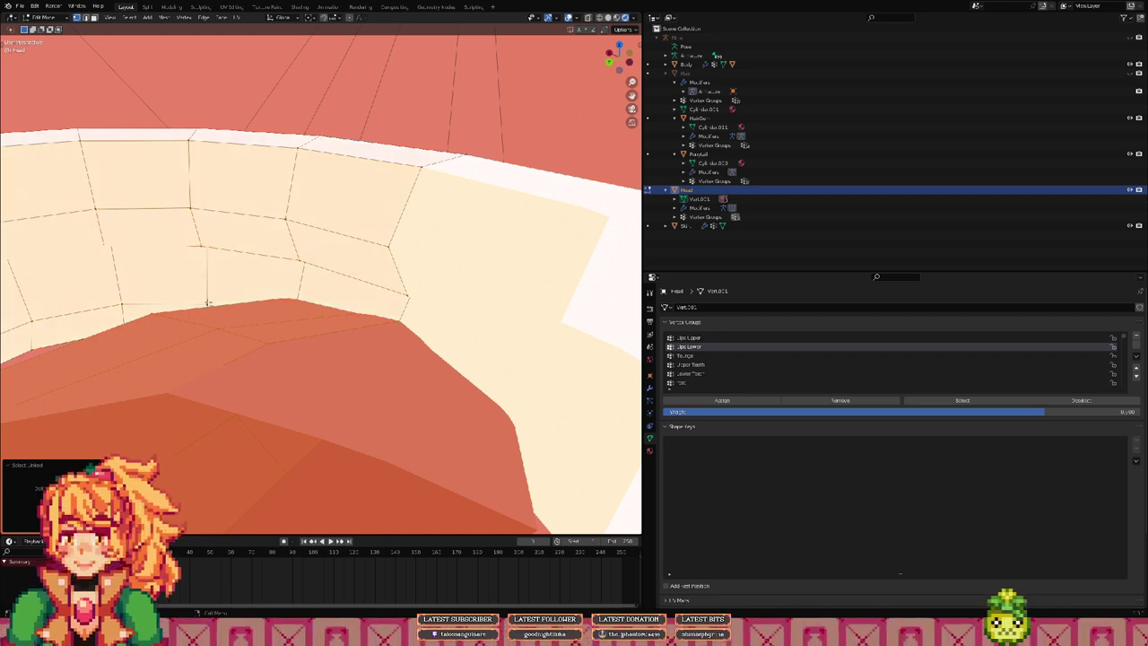
pyautogui.scroll(3, 208, 302)
pyautogui.scroll(-2, 425, 338)
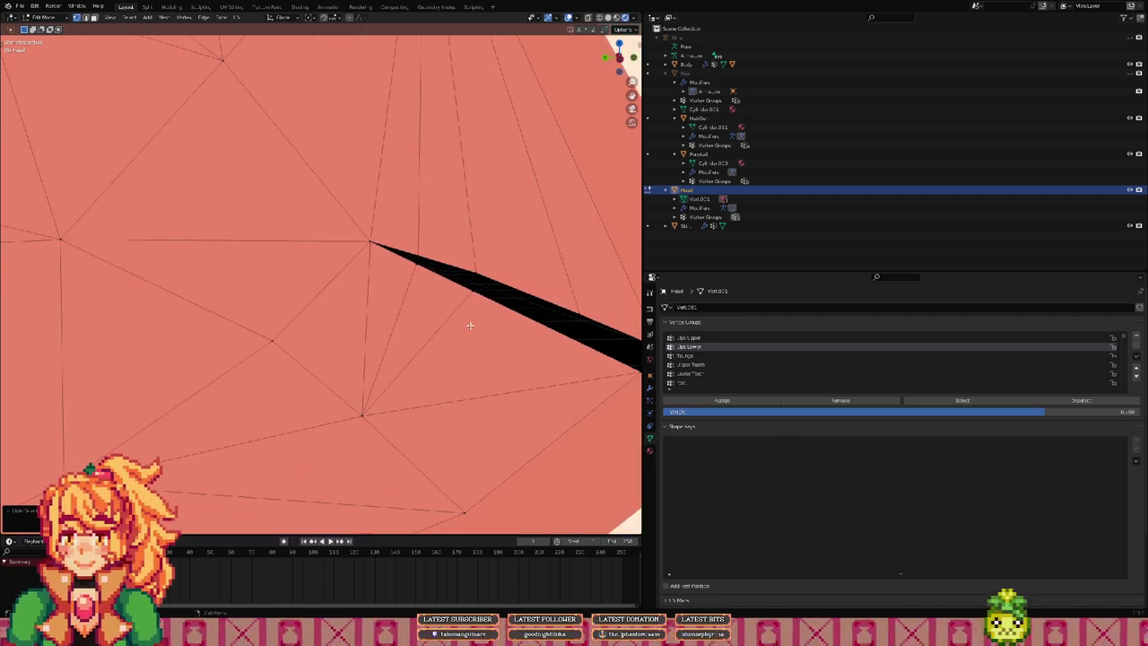
pyautogui.scroll(-5, 471, 325)
pyautogui.moveTo(387, 287)
pyautogui.mouseDown(button='middle')
pyautogui.moveTo(328, 278)
pyautogui.moveTo(386, 297)
pyautogui.mouseUp(button='middle')
pyautogui.scroll(-3, 328, 278)
# Step: Reveal the hidden mouth geometry and select the vertices of the Lips Upper vertex group
pyautogui.hotkey('alt', 'h')
pyautogui.click(715, 359)
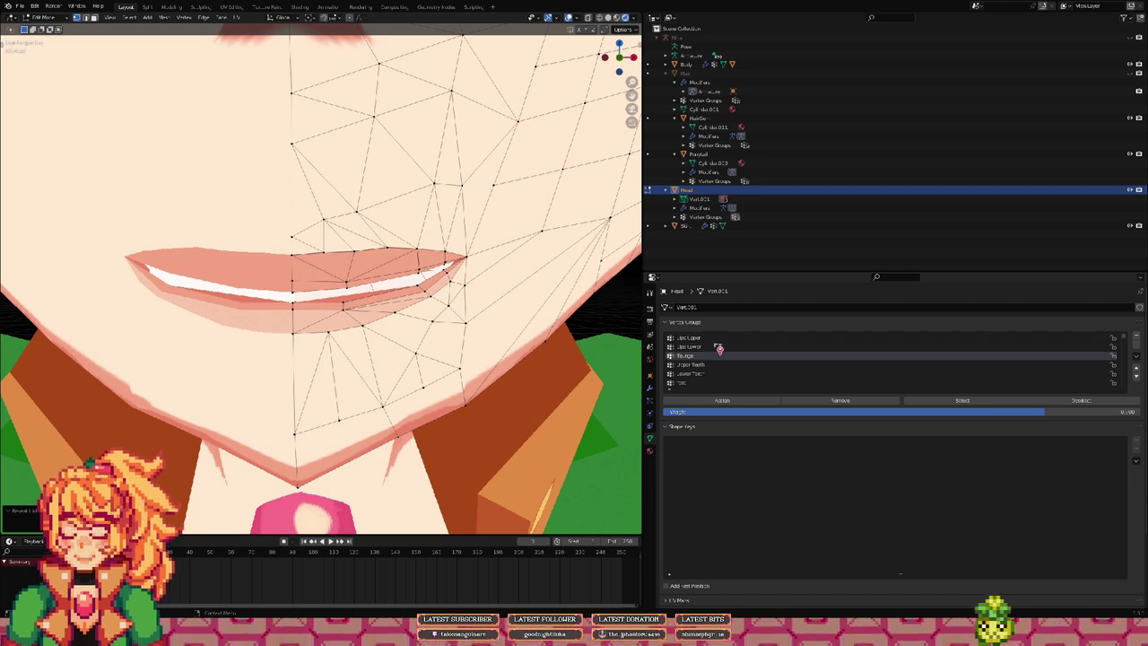
pyautogui.click(712, 348)
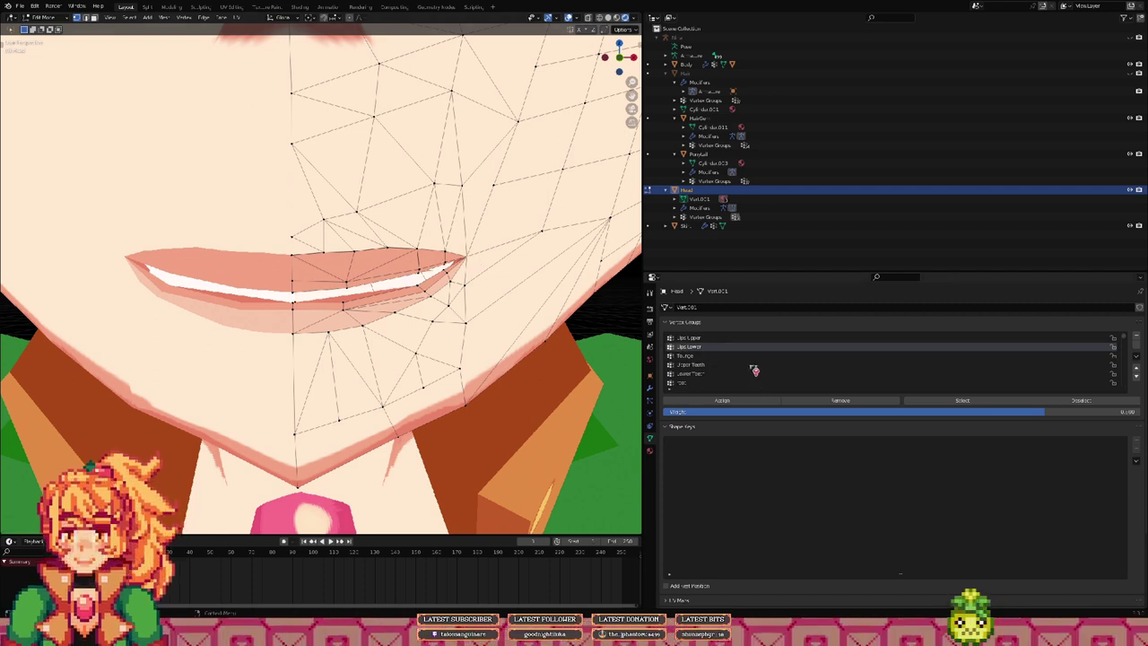
pyautogui.click(719, 338)
pyautogui.click(940, 404)
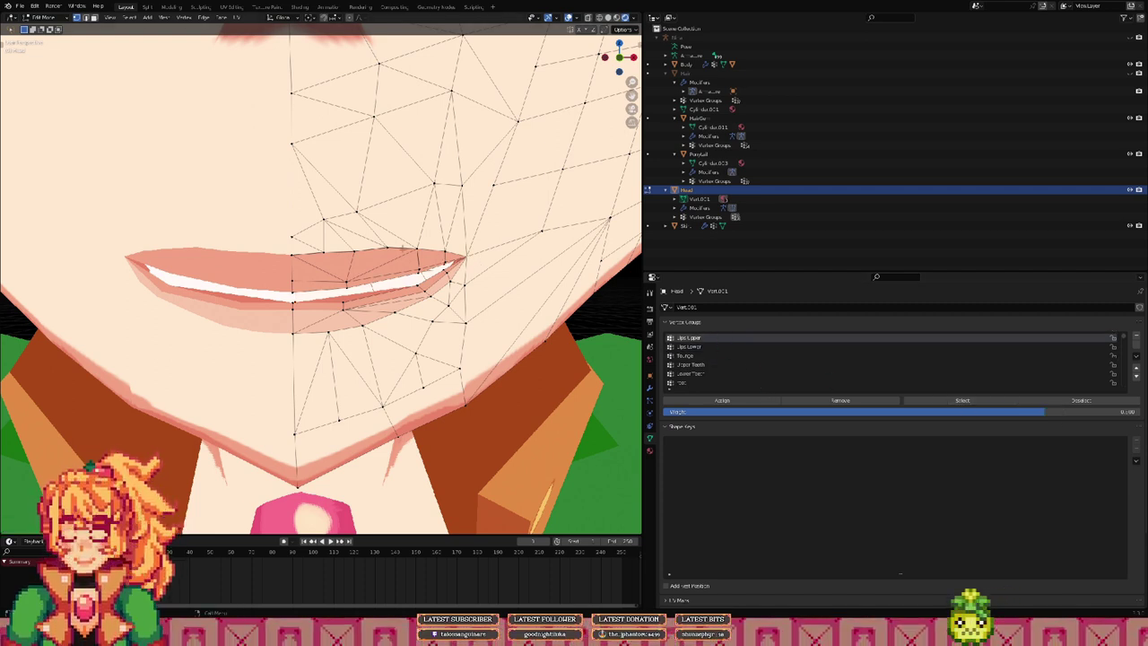
pyautogui.click(931, 403)
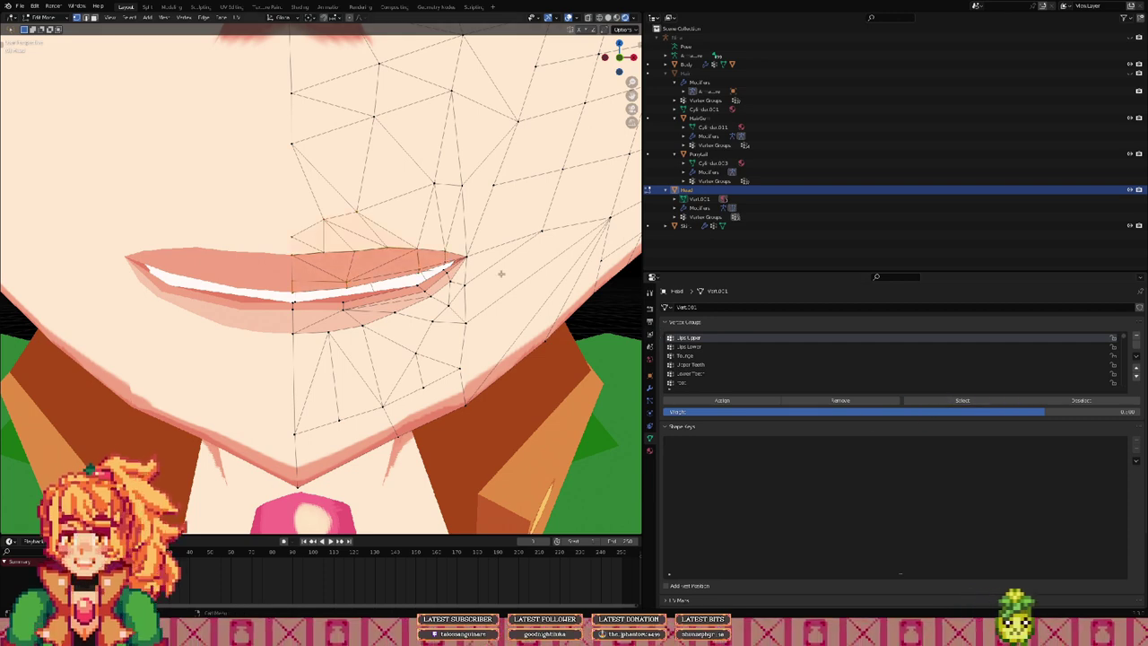
# Step: Test moving the upper lip vertices upward along Z, and undo the move
pyautogui.scroll(-3, 500, 270)
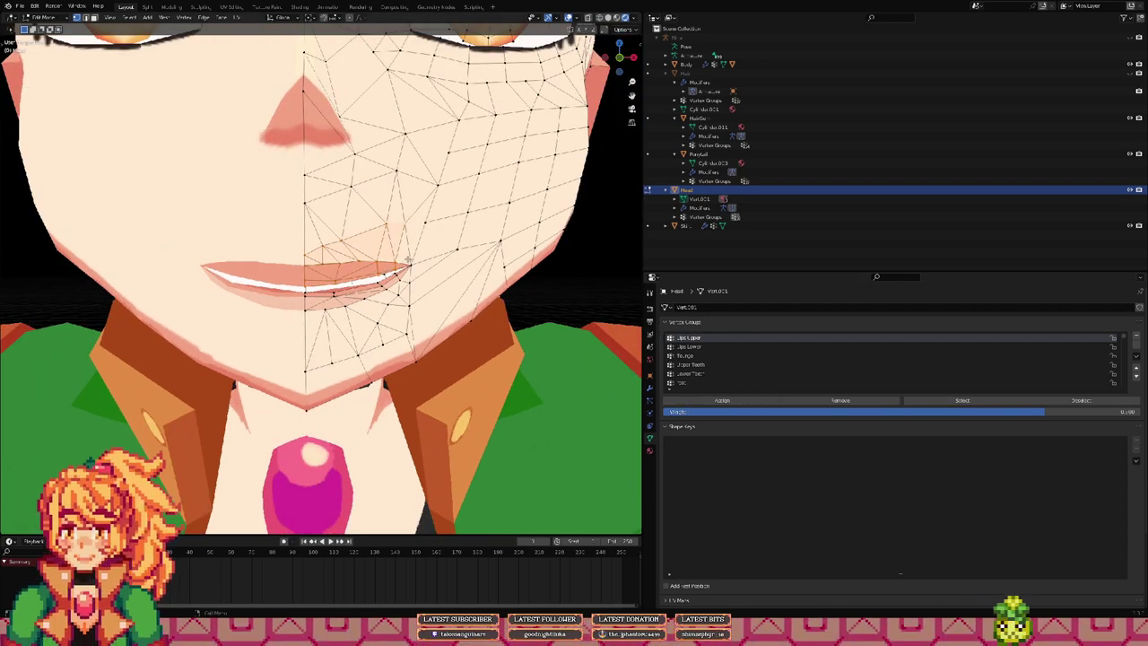
pyautogui.press('g')
pyautogui.press('z')
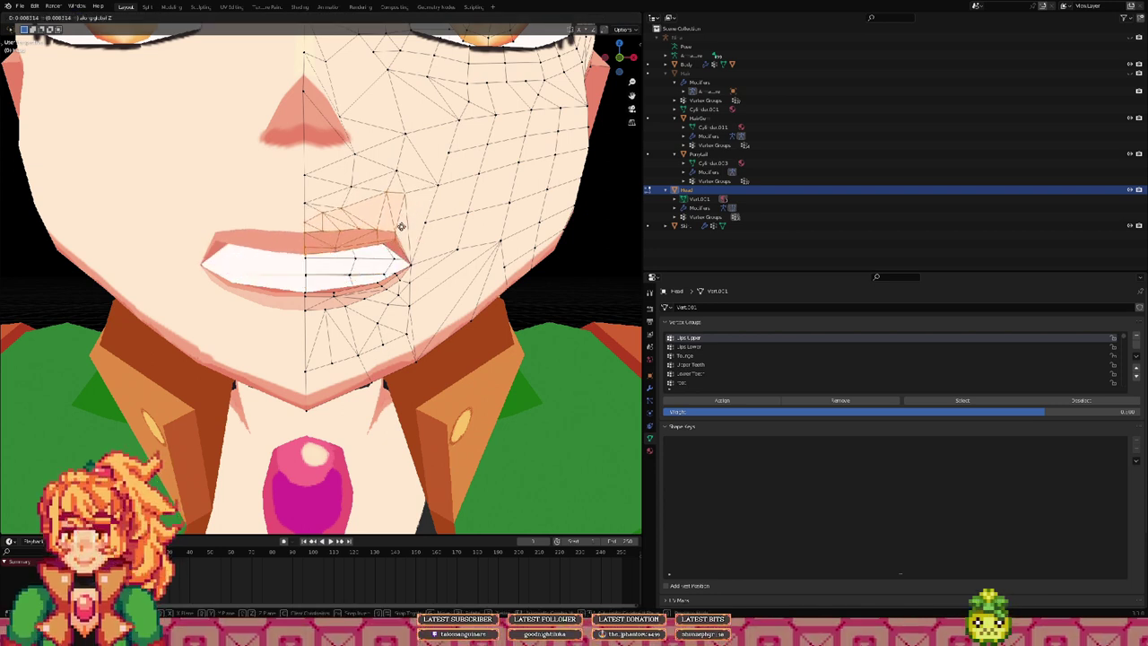
pyautogui.click(403, 241)
pyautogui.hotkey('ctrl', 'z')
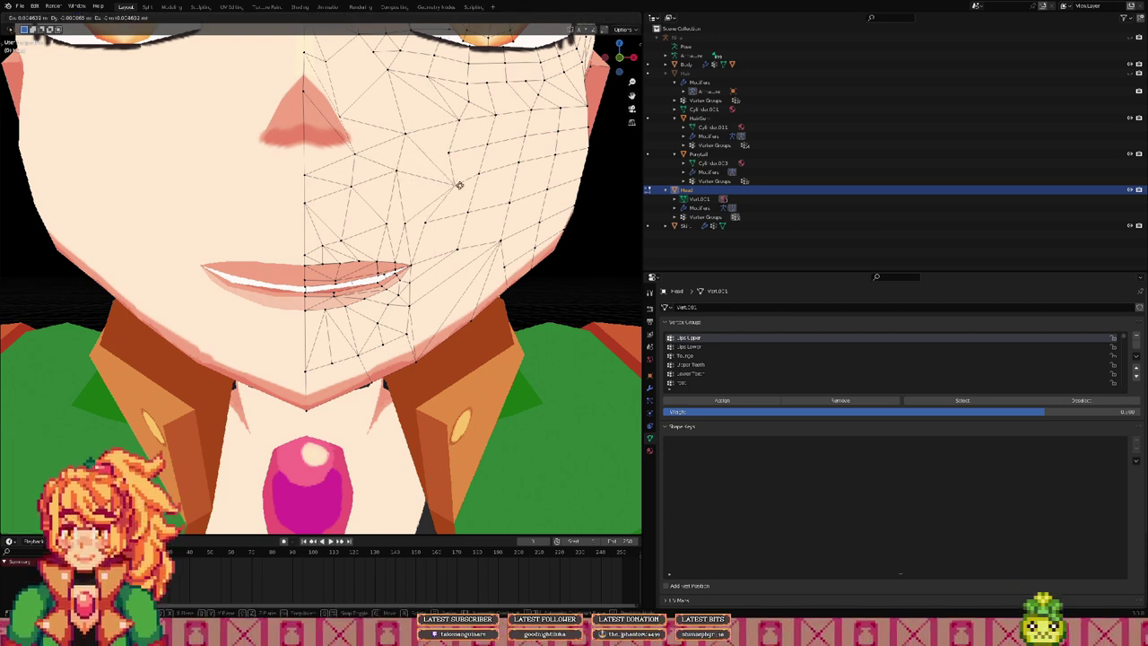
# Step: Try hiding and moving individual cheek vertices to check for disconnected geometry behind them, and undo the changes
pyautogui.hotkey('ctrl', 'x')
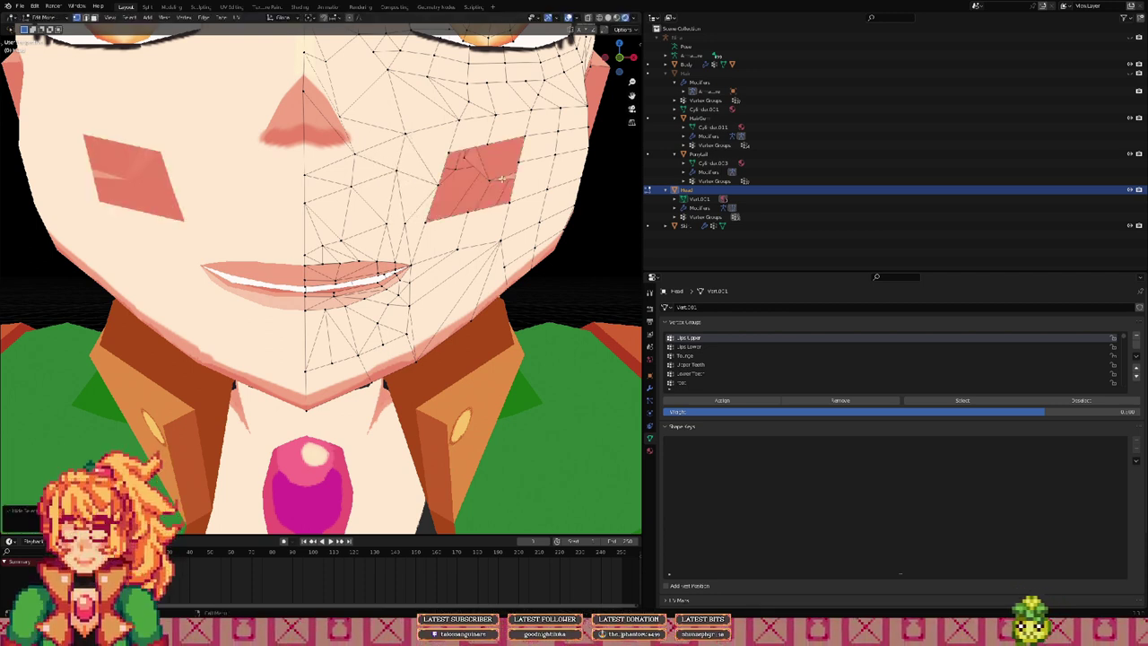
pyautogui.hotkey('ctrl', 'z')
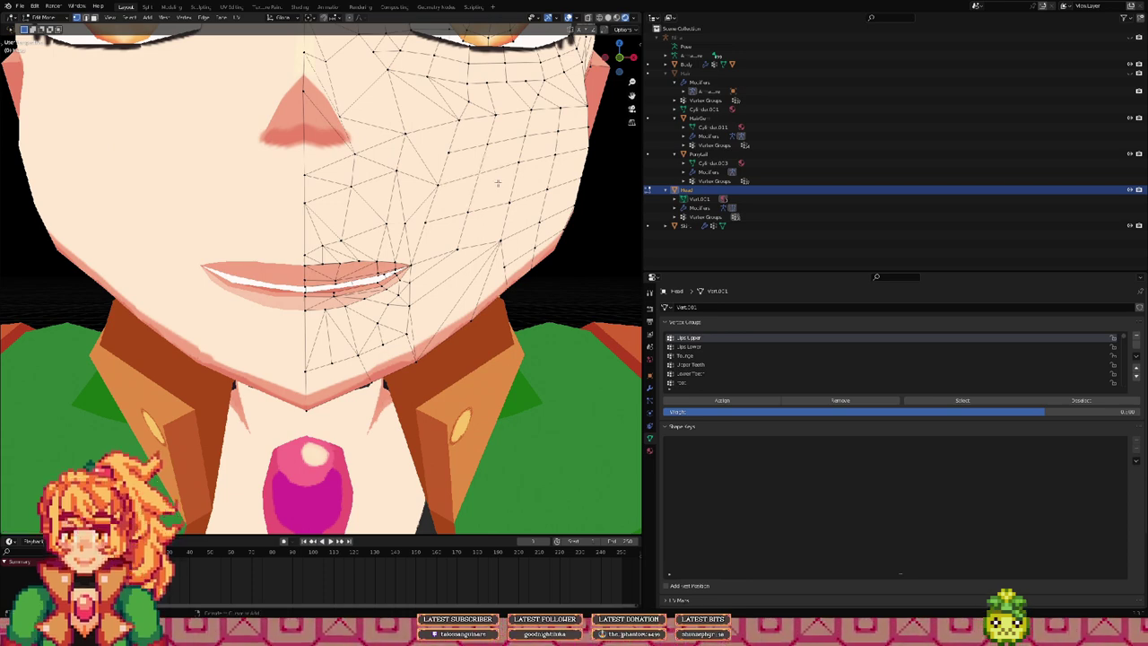
pyautogui.scroll(-2, 487, 182)
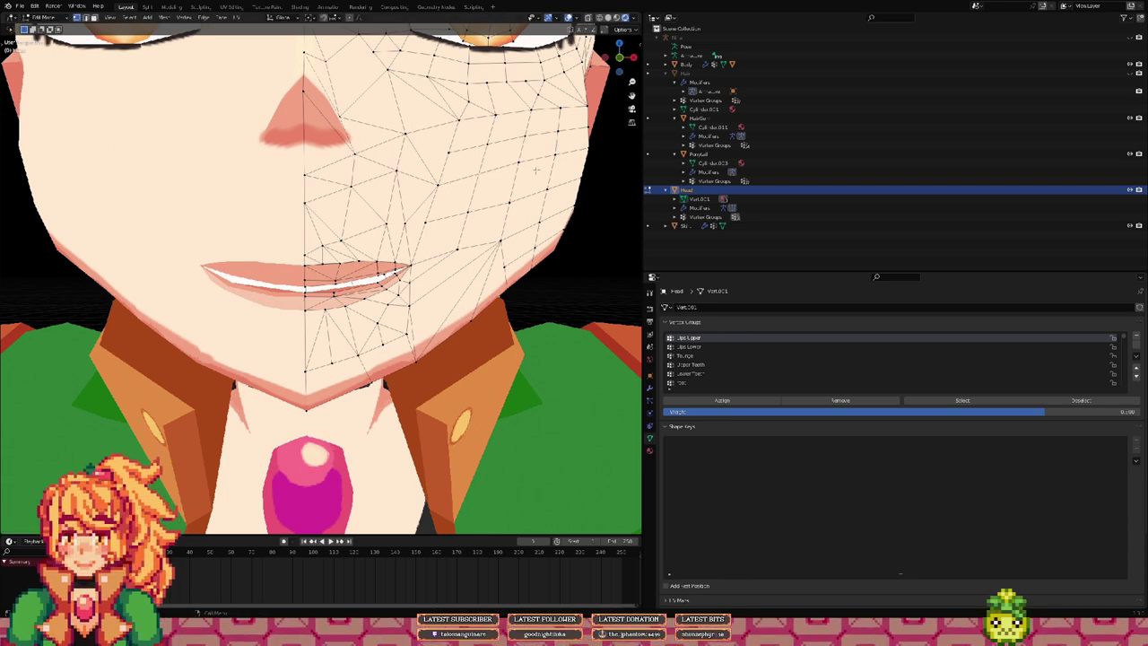
pyautogui.moveTo(491, 179); pyautogui.dragTo(396, 279, button='middle')
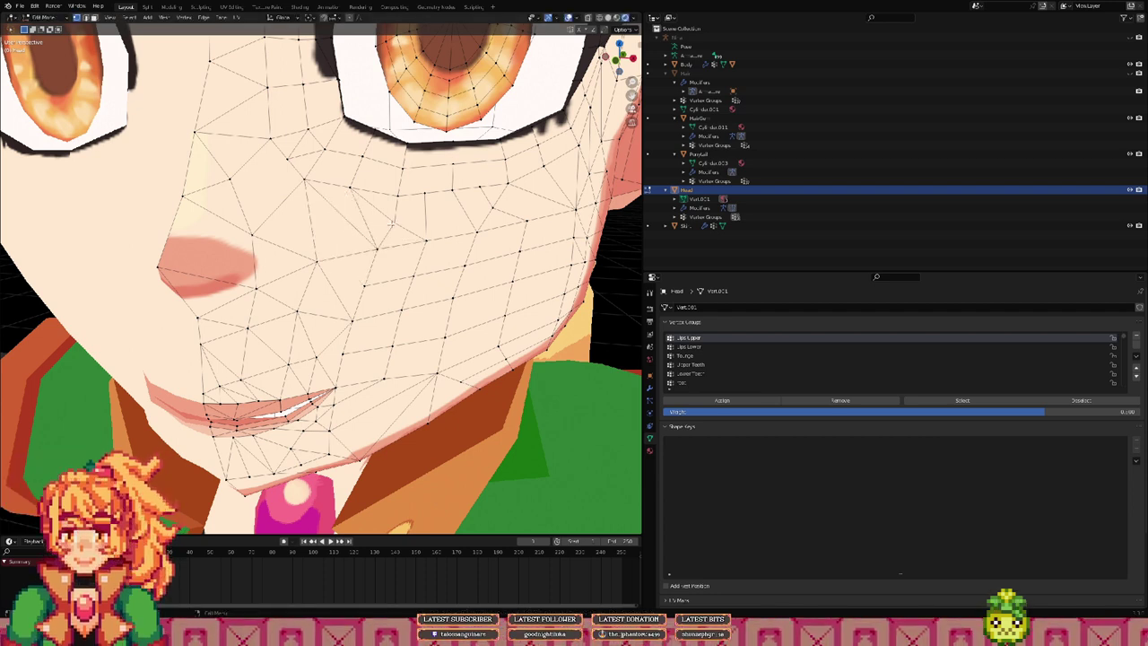
pyautogui.click(391, 221)
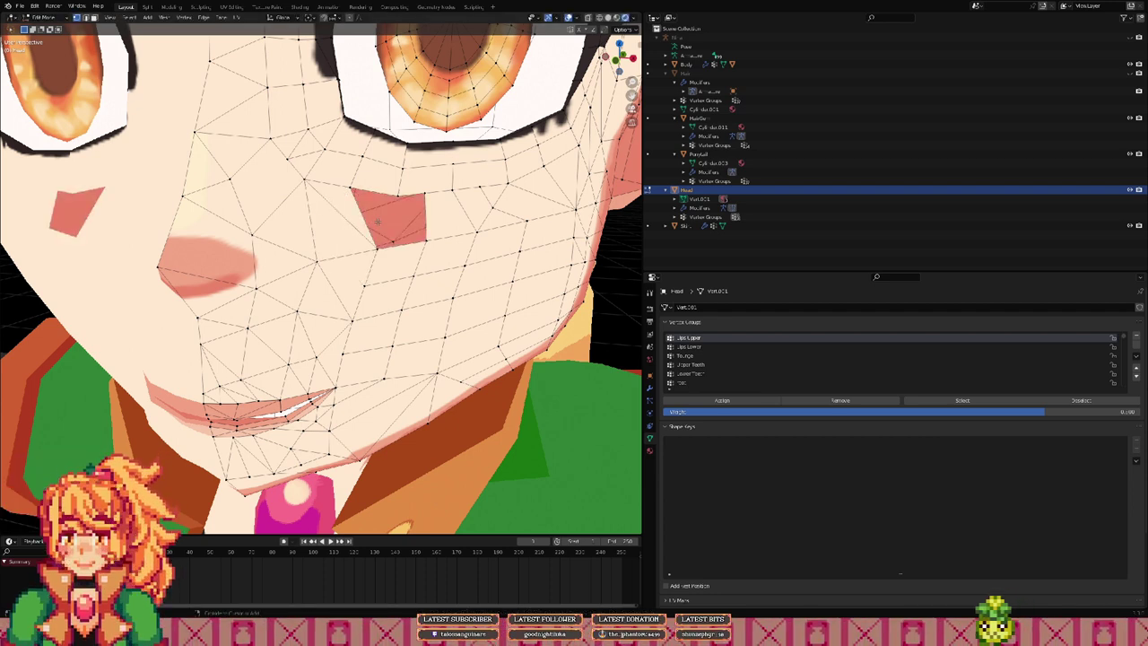
pyautogui.hotkey('alt', 'a')
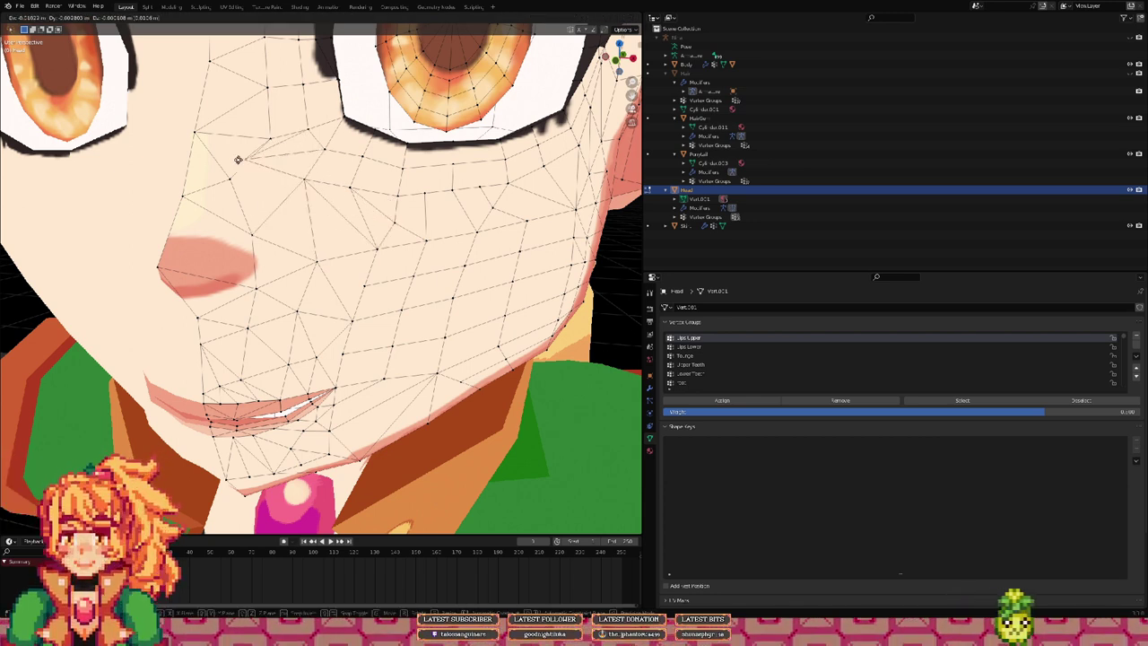
pyautogui.moveTo(270, 144); pyautogui.dragTo(285, 210, button='middle')
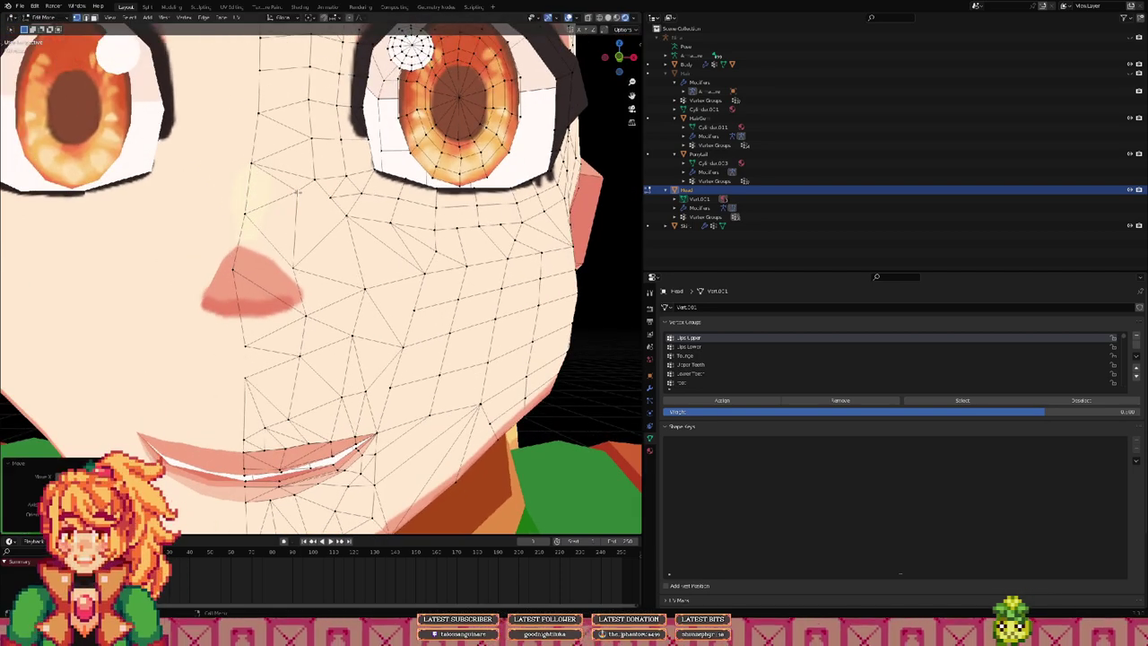
# Step: Switch to the front view of the face and make Lips Lower the active vertex group
pyautogui.moveTo(299, 168); pyautogui.dragTo(347, 206, button='middle')
pyautogui.scroll(-5, 343, 172)
pyautogui.scroll(3, 336, 190)
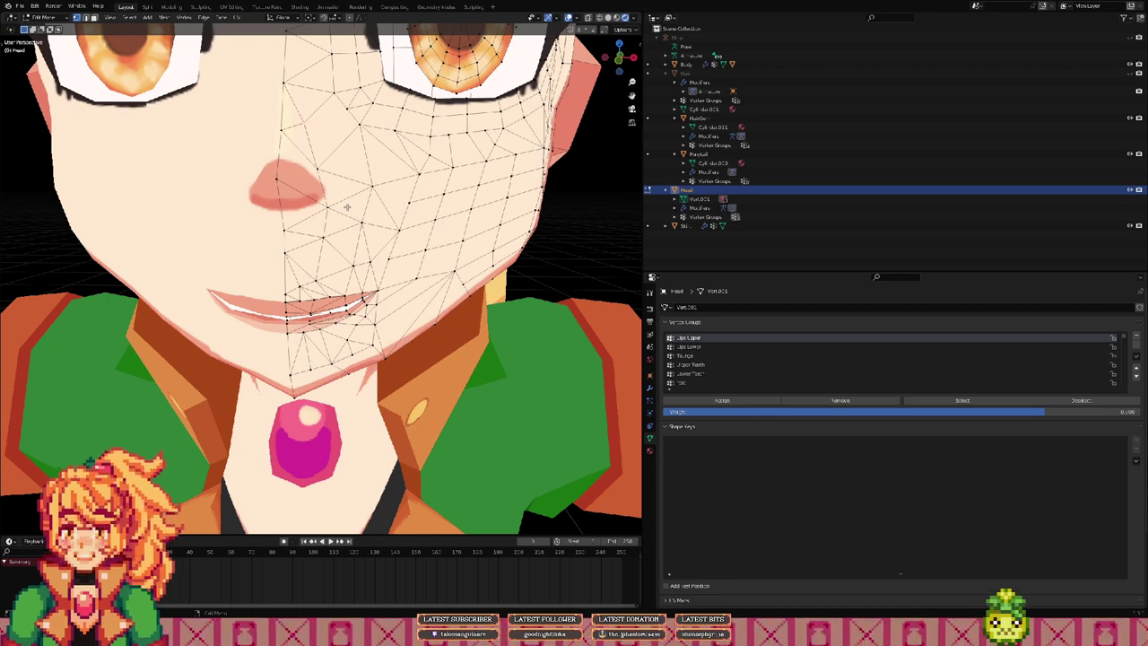
pyautogui.moveTo(360, 191); pyautogui.dragTo(369, 192, button='middle')
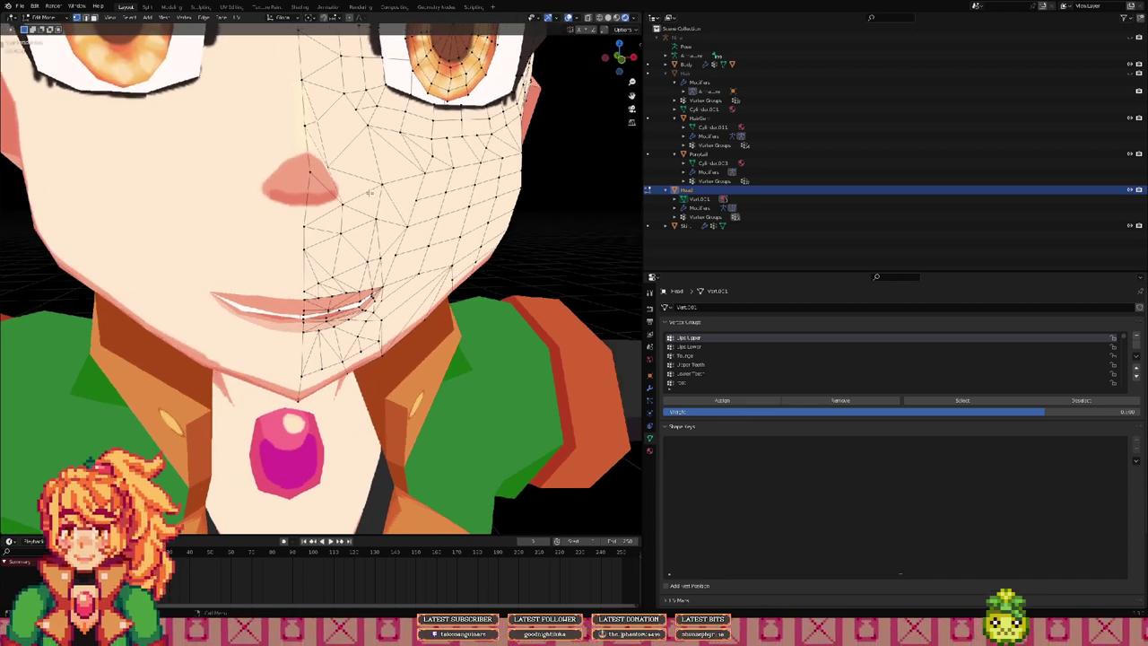
pyautogui.press('KP_1')
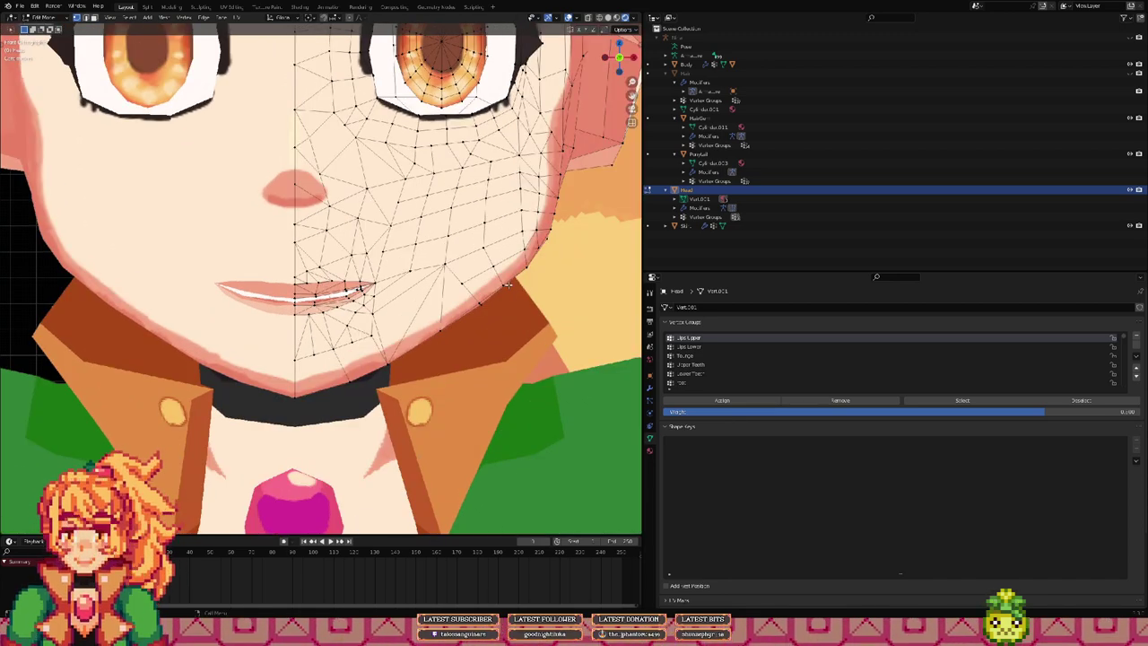
pyautogui.click(741, 346)
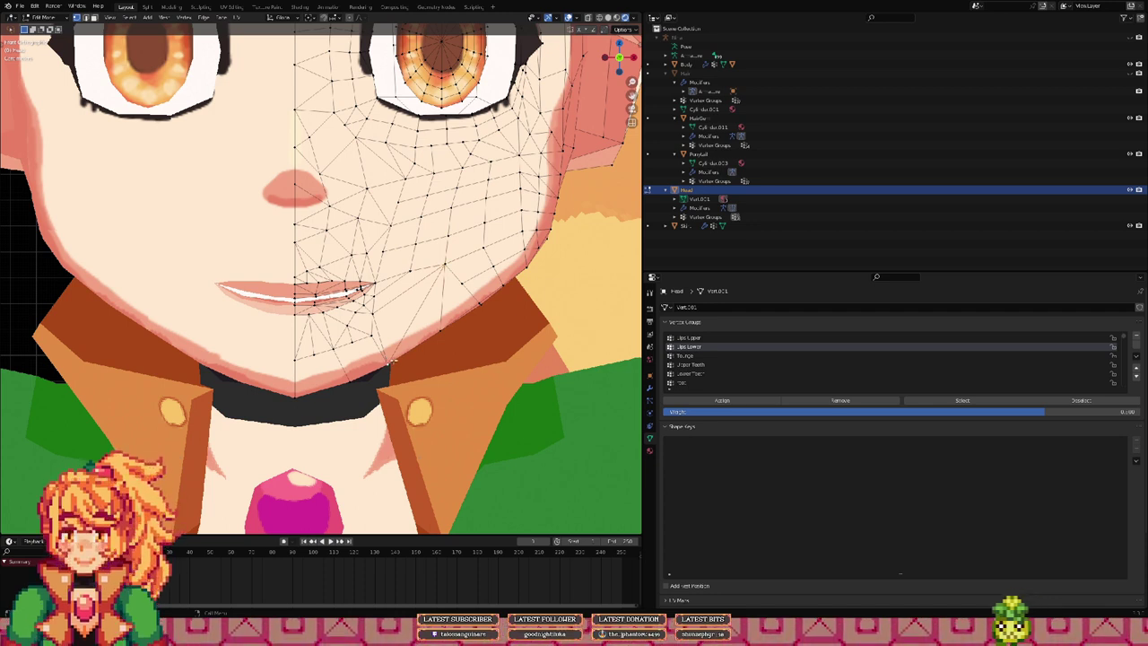
# Step: Try hiding and moving jawline vertices beside the chin to check for disconnected geometry, and undo the changes
pyautogui.moveTo(392, 360); pyautogui.dragTo(350, 354)
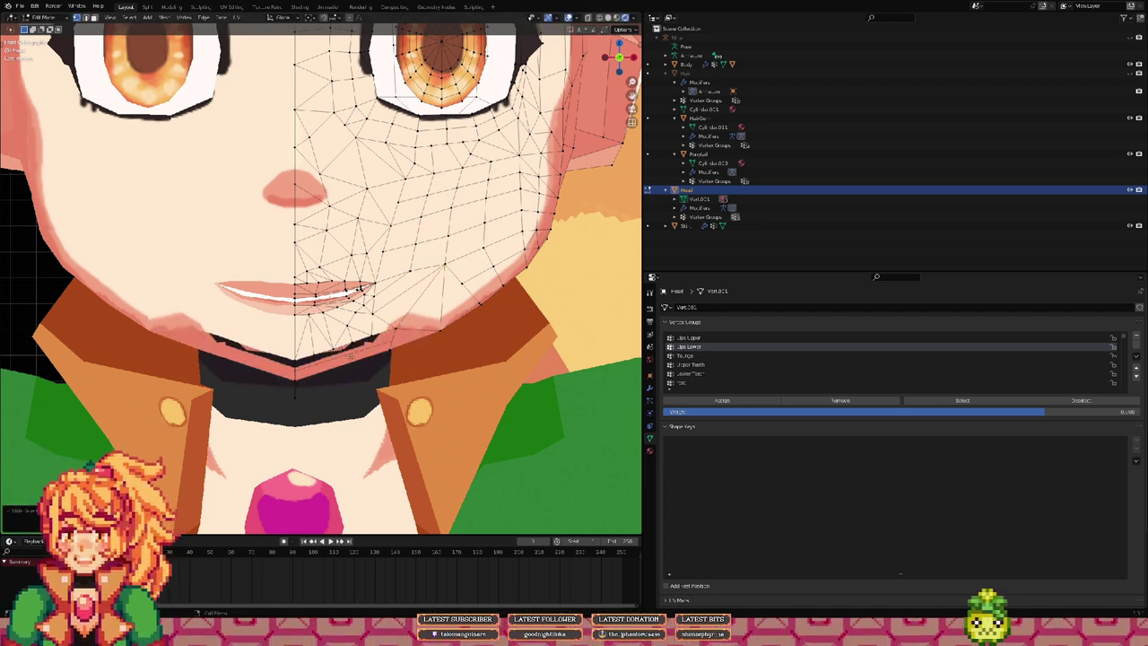
pyautogui.press('g')
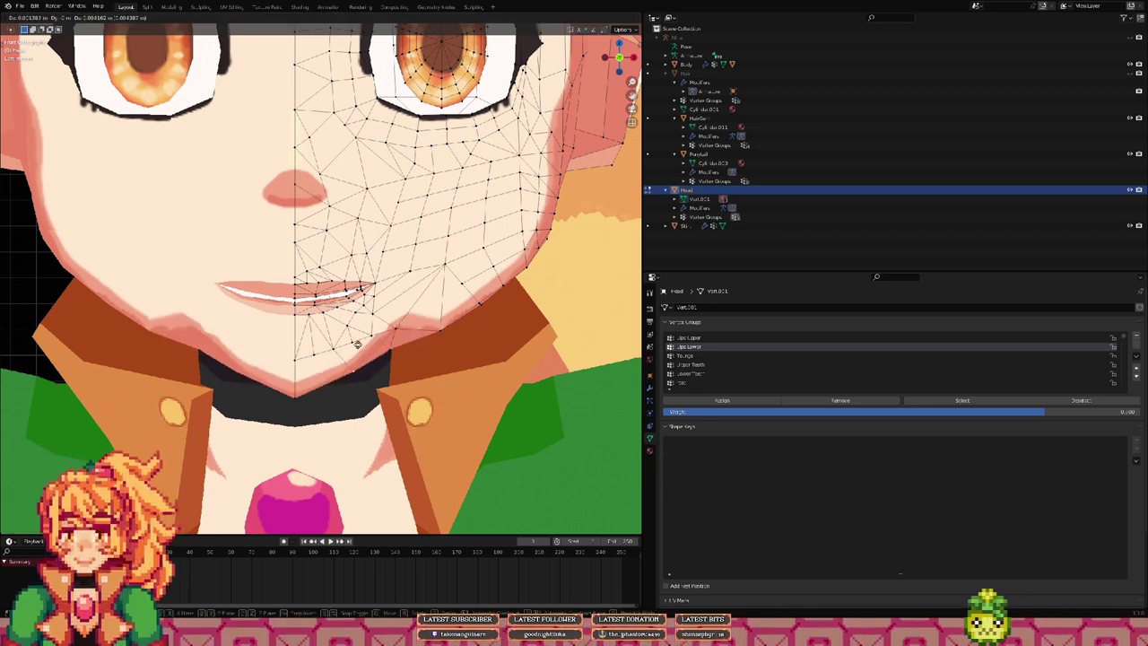
pyautogui.click(359, 331)
pyautogui.hotkey('ctrl', 'z')
pyautogui.hotkey('ctrl', 'z')
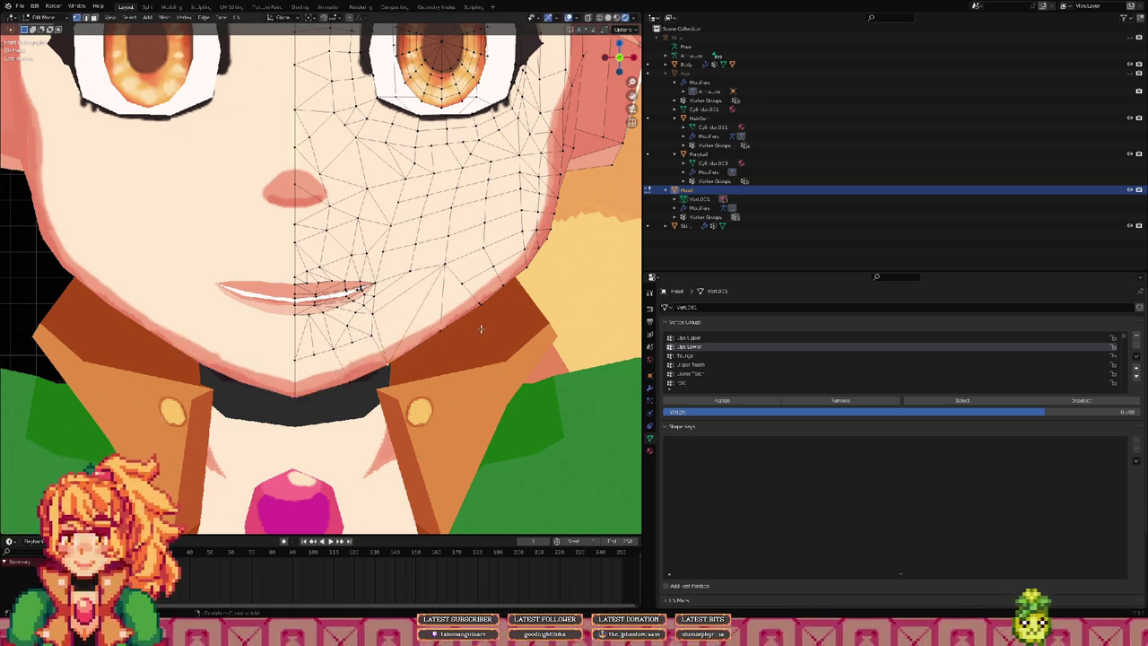
# Step: Test-move individual vertices on the lower cheek one after another, undoing each move
pyautogui.click(462, 301)
pyautogui.hotkey('ctrl', 'z')
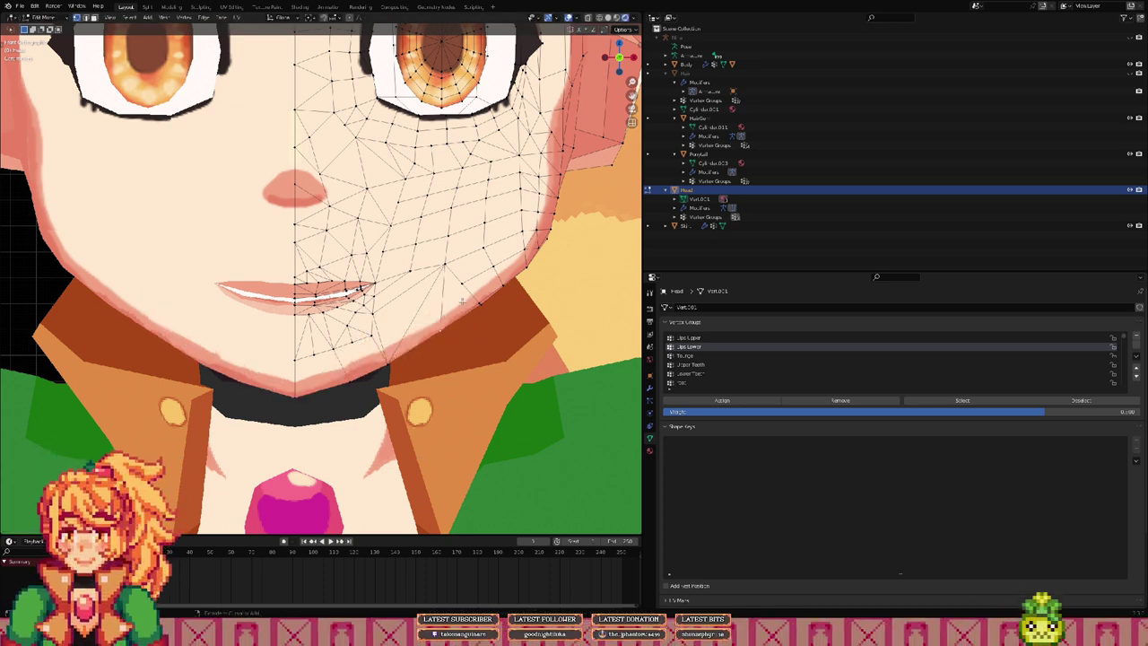
pyautogui.press('g')
pyautogui.click(474, 262)
pyautogui.hotkey('ctrl', 'z')
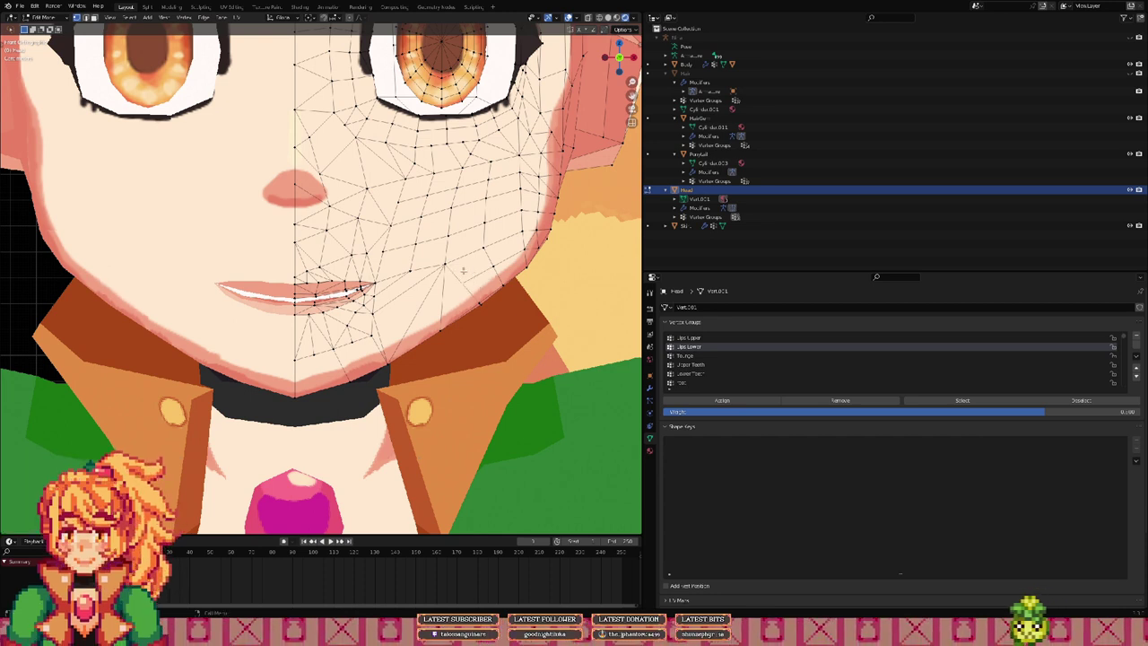
pyautogui.press('g')
pyautogui.click(461, 246)
pyautogui.hotkey('ctrl', 'z')
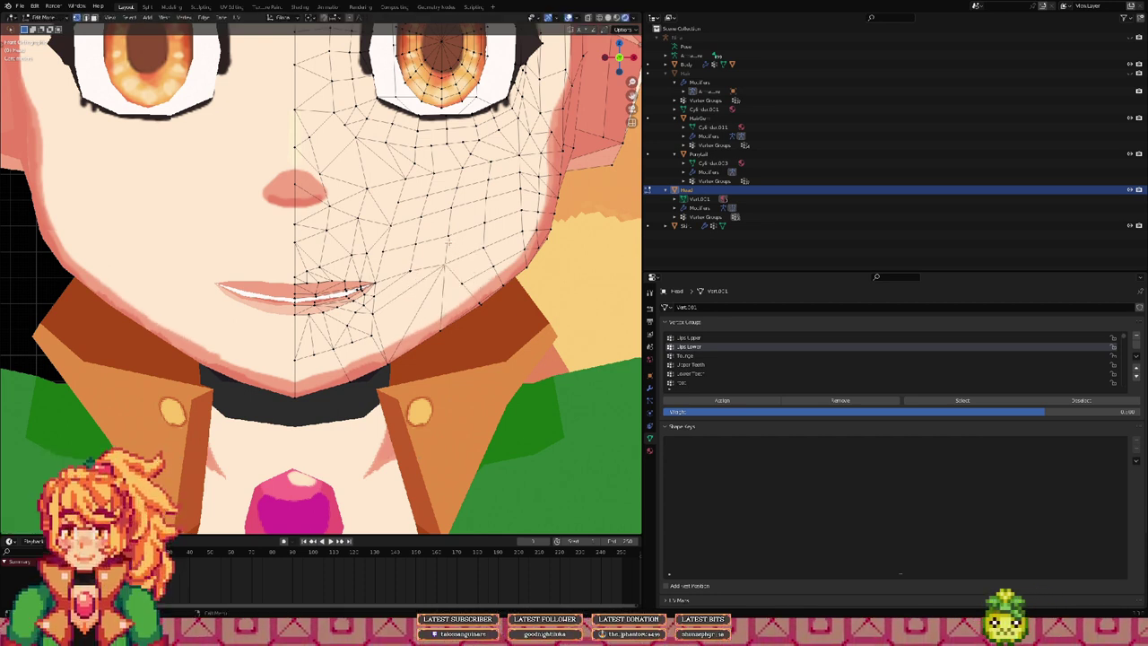
pyautogui.press('g')
pyautogui.click(482, 203)
pyautogui.hotkey('ctrl', 'z')
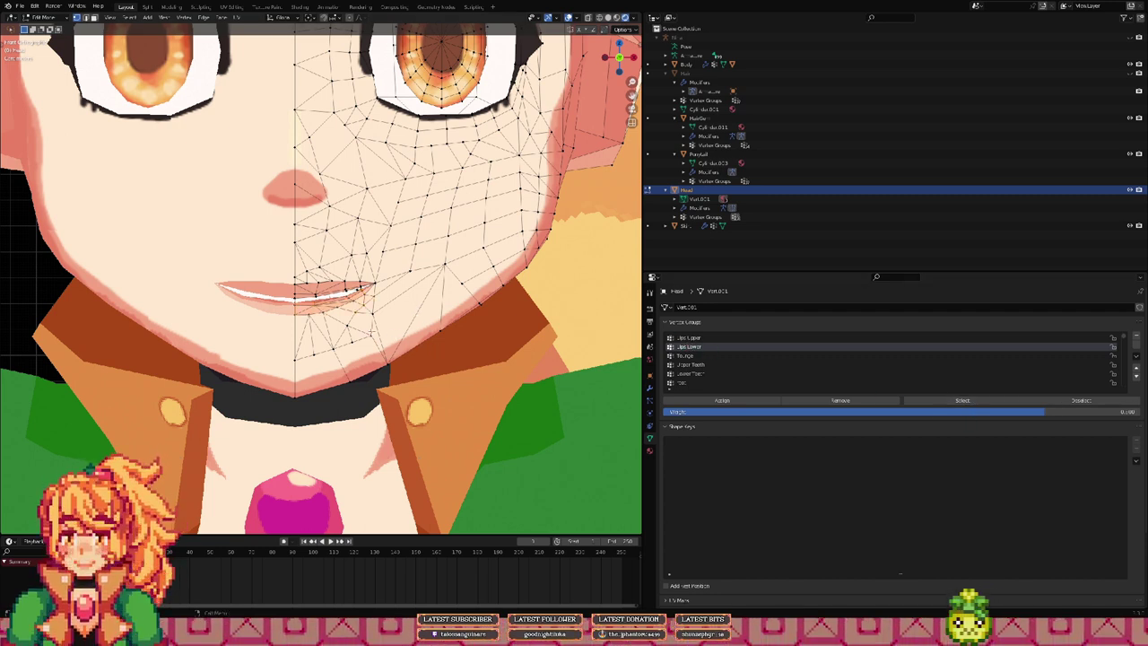
# Step: Move the lower lip vertices up about 0.0028 m along Z to close the mouth, and return to Object Mode
pyautogui.press('g')
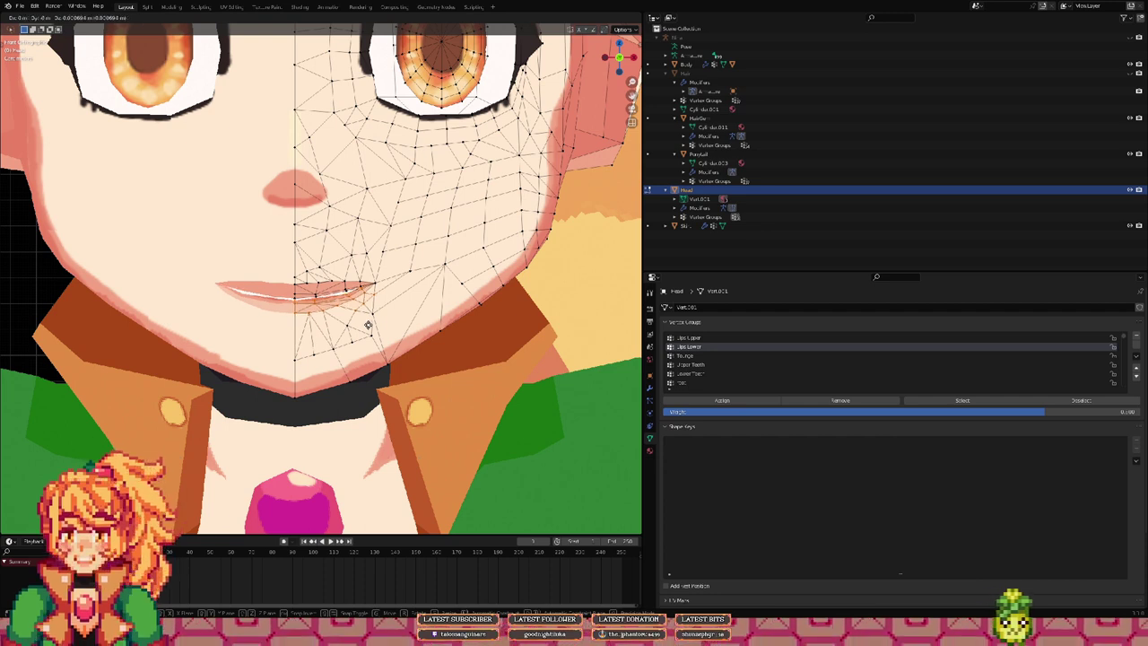
pyautogui.press('x')
pyautogui.press('z')
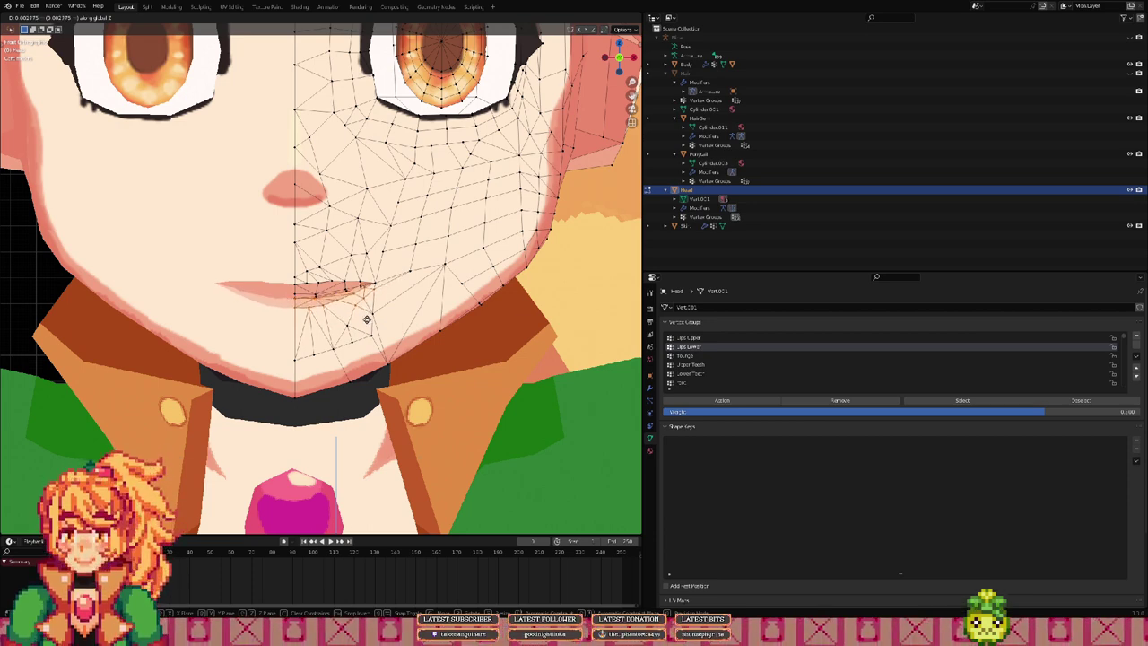
pyautogui.click(367, 319)
pyautogui.moveTo(386, 321)
pyautogui.mouseDown(button='middle')
pyautogui.moveTo(428, 319)
pyautogui.moveTo(324, 275)
pyautogui.moveTo(341, 300)
pyautogui.moveTo(404, 326)
pyautogui.moveTo(277, 322)
pyautogui.moveTo(398, 323)
pyautogui.mouseUp(button='middle')
pyautogui.scroll(4, 424, 306)
pyautogui.scroll(-3, 325, 279)
pyautogui.press('Tab')
pyautogui.scroll(-5, 404, 326)
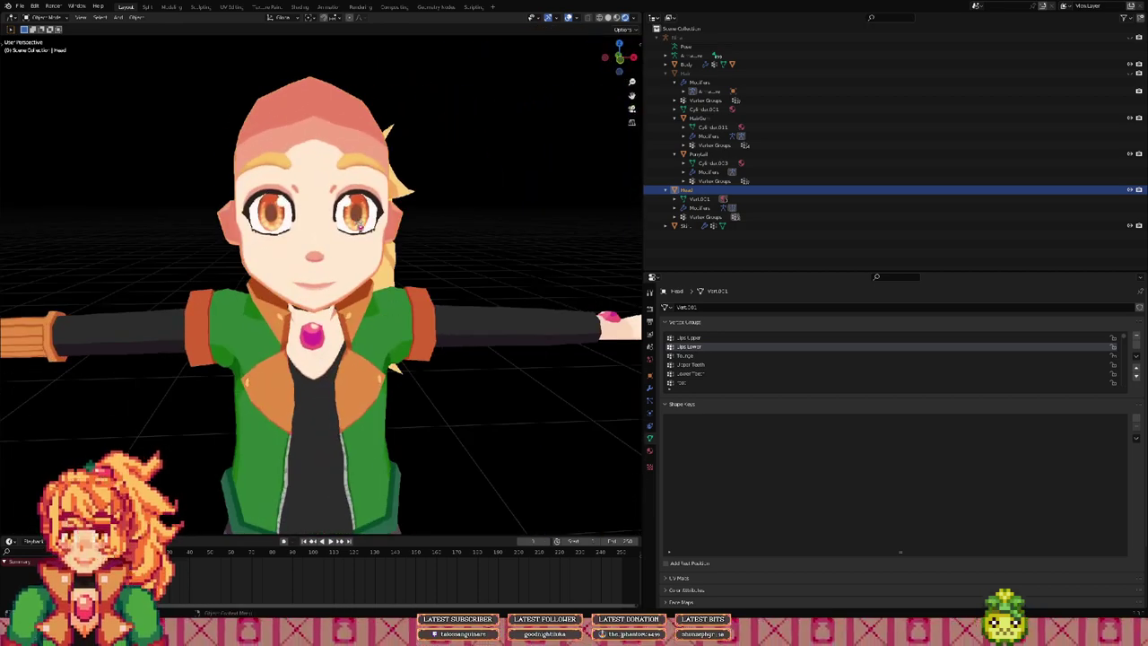
# Step: Examine the head's mesh around the eye, eyelid and eyebrow in Edit Mode from several angles
pyautogui.press('Tab')
pyautogui.scroll(2, 360, 242)
pyautogui.keyDown('shift'); pyautogui.moveTo(357, 179); pyautogui.dragTo(287, 310, button='middle'); pyautogui.keyUp('shift')
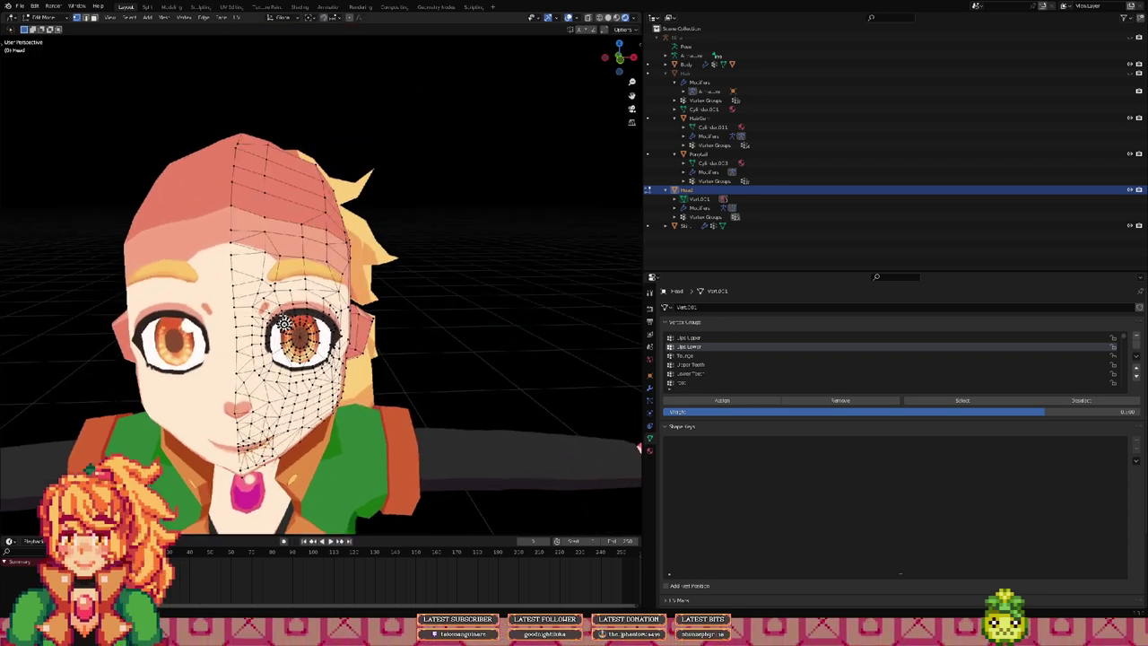
pyautogui.scroll(2, 287, 309)
pyautogui.scroll(2, 286, 309)
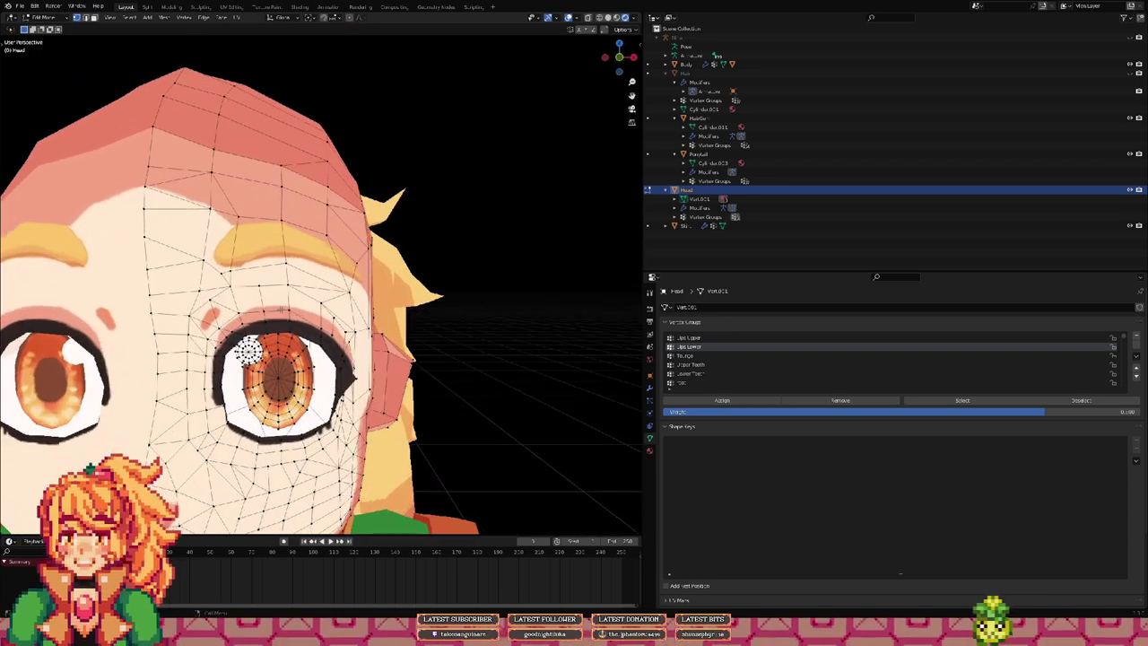
pyautogui.press('Tab')
pyautogui.press('Tab')
pyautogui.scroll(4, 287, 310)
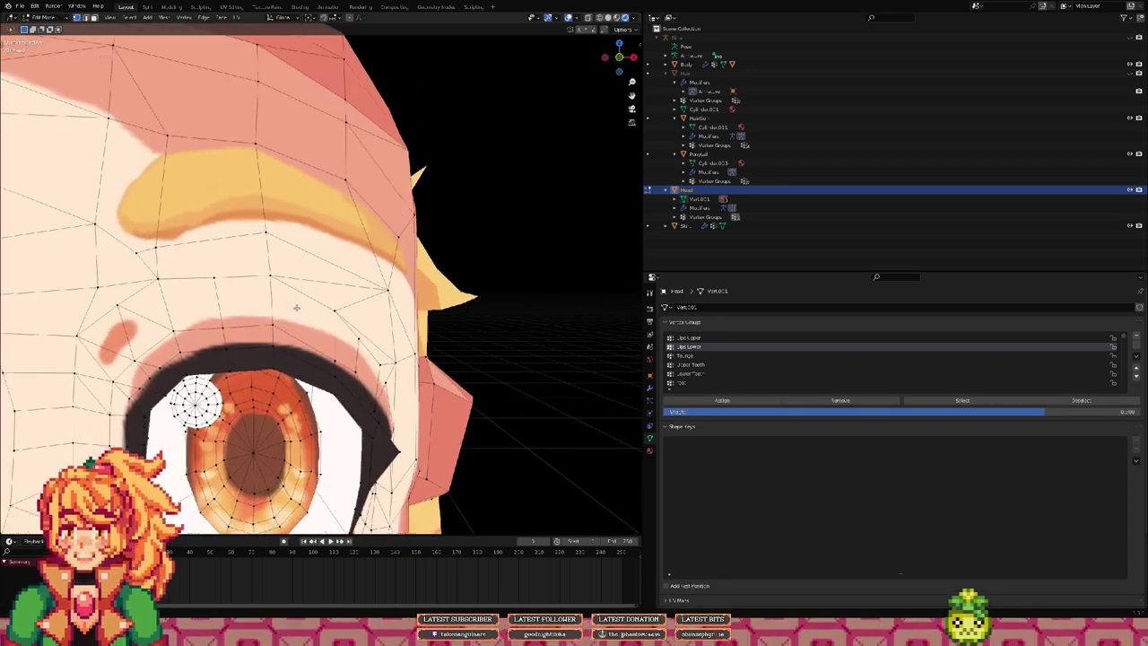
pyautogui.moveTo(296, 308); pyautogui.dragTo(324, 289, button='middle')
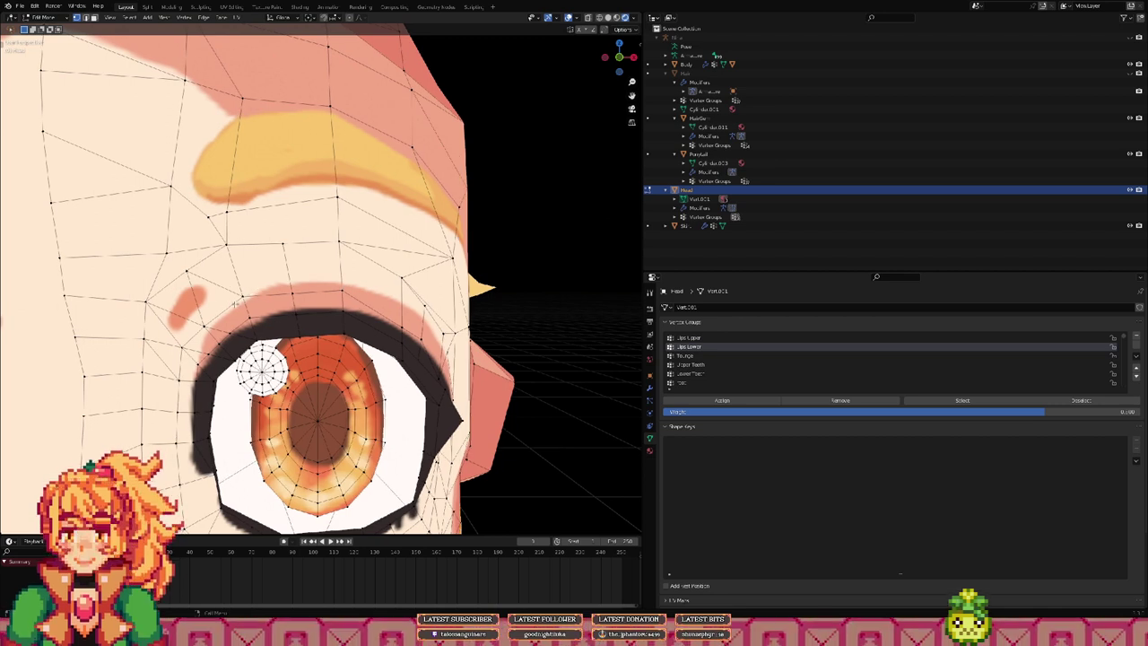
pyautogui.moveTo(238, 313); pyautogui.dragTo(290, 327, button='middle')
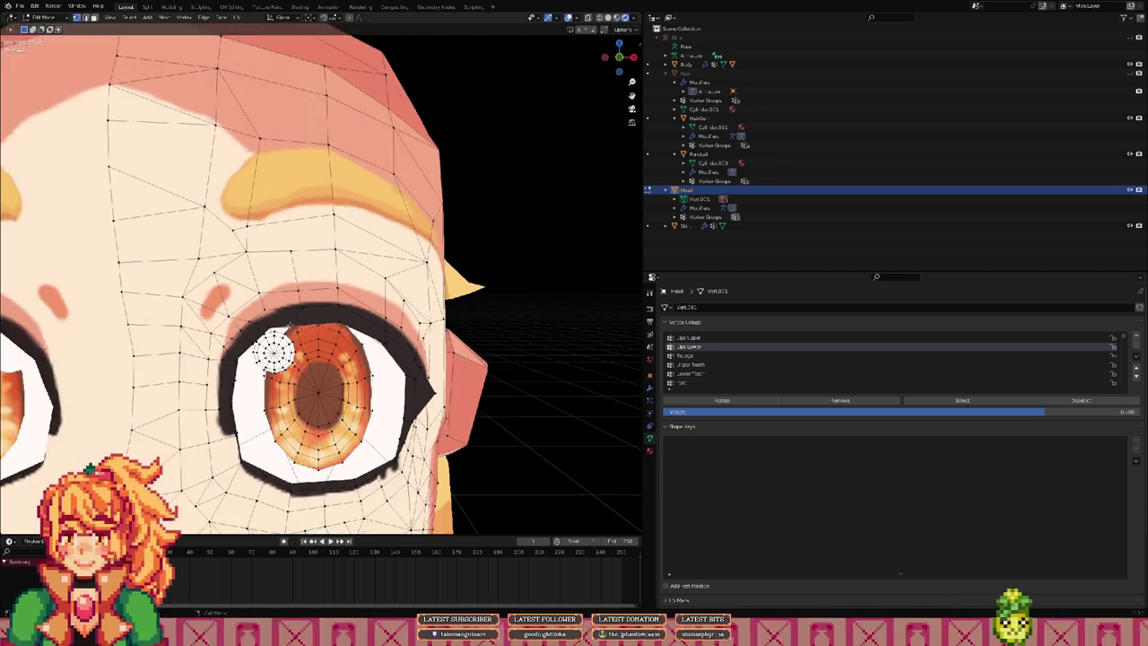
pyautogui.moveTo(389, 390); pyautogui.dragTo(381, 364, button='middle')
pyautogui.scroll(-1, 395, 368)
pyautogui.moveTo(330, 254); pyautogui.dragTo(344, 275, button='middle')
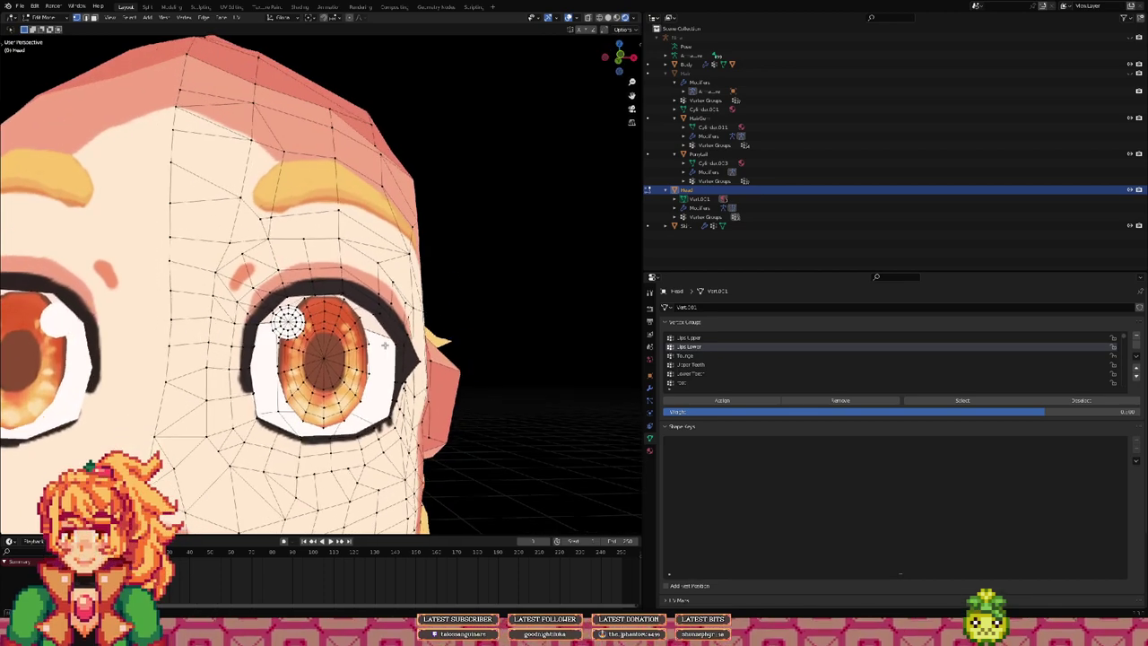
pyautogui.scroll(2, 344, 275)
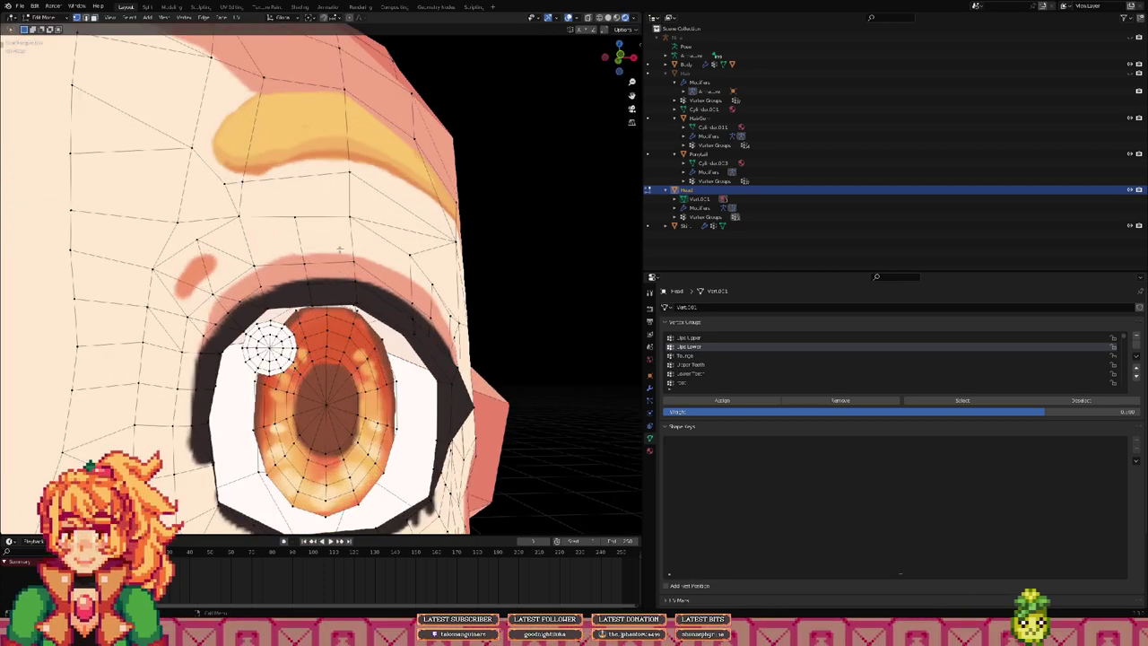
pyautogui.moveTo(402, 284); pyautogui.dragTo(457, 340, button='middle')
pyautogui.moveTo(258, 323); pyautogui.dragTo(290, 374, button='middle')
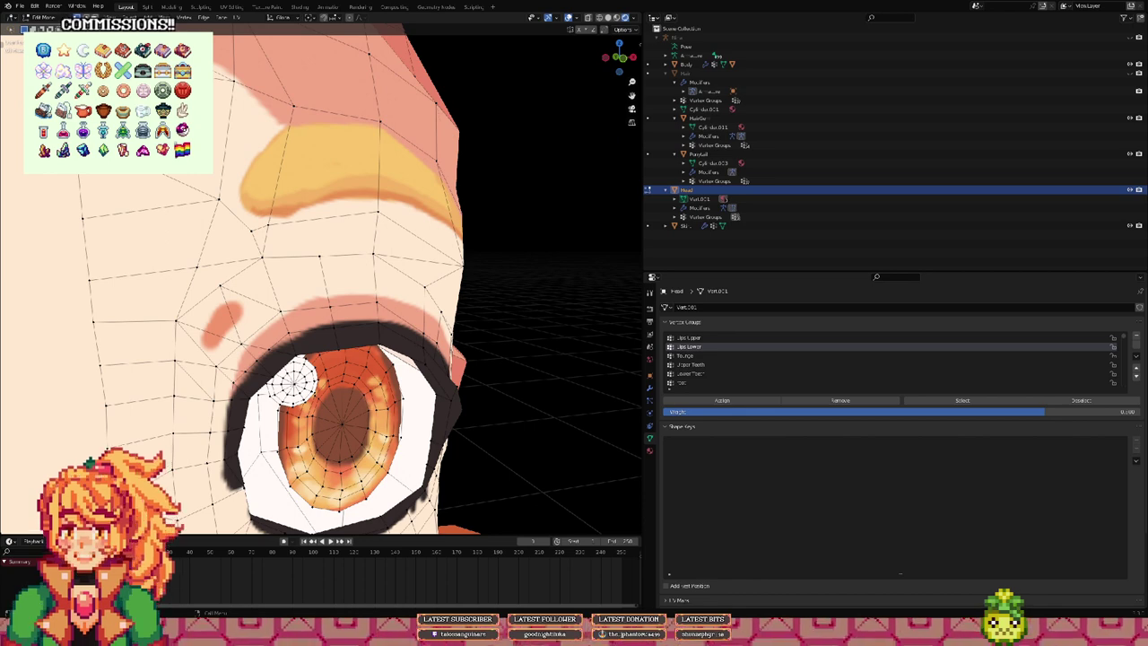
pyautogui.moveTo(291, 382); pyautogui.dragTo(277, 341, button='middle')
pyautogui.scroll(-5, 281, 226)
# Step: Return to Object Mode, unhide the Hair object and save the file
pyautogui.press('Tab')
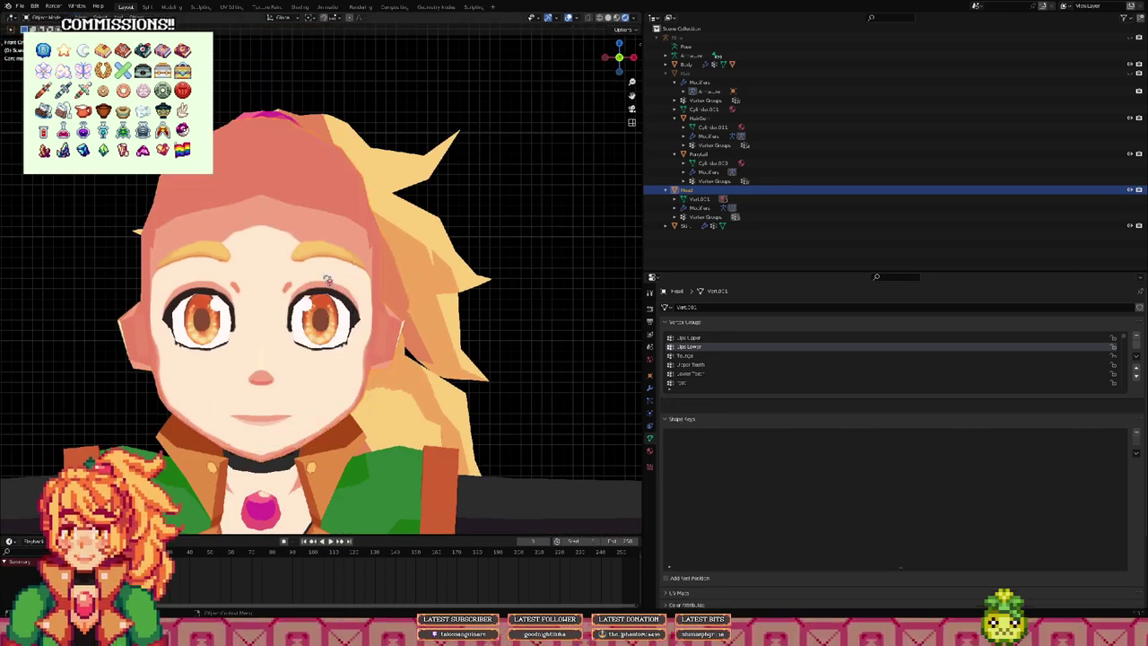
pyautogui.scroll(2, 502, 271)
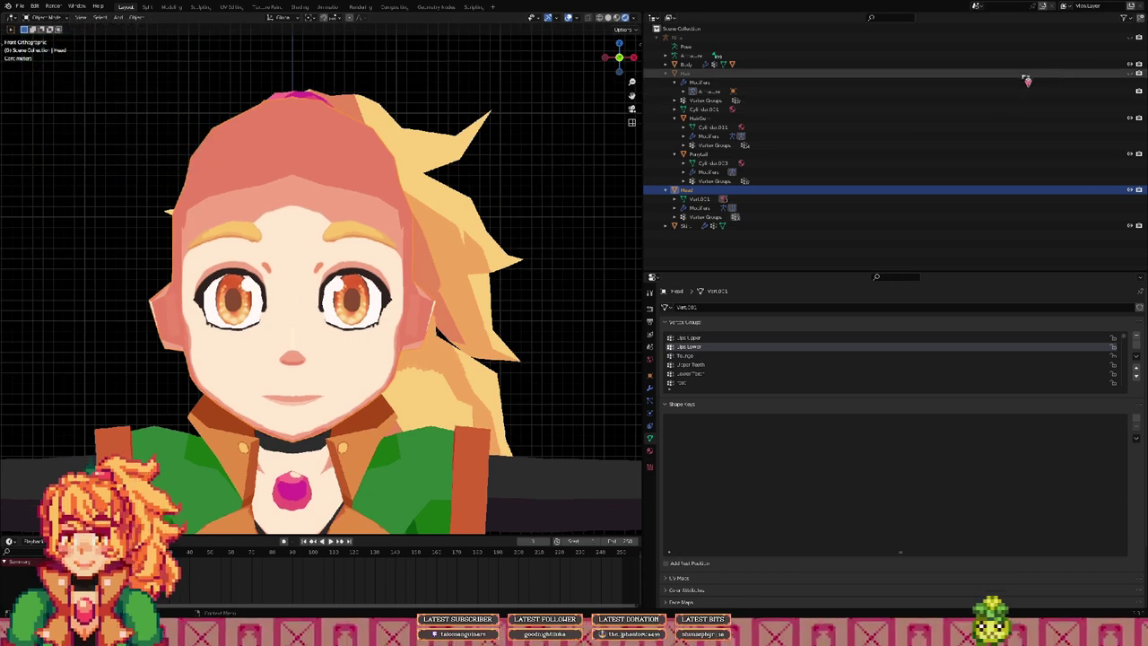
pyautogui.click(1130, 74)
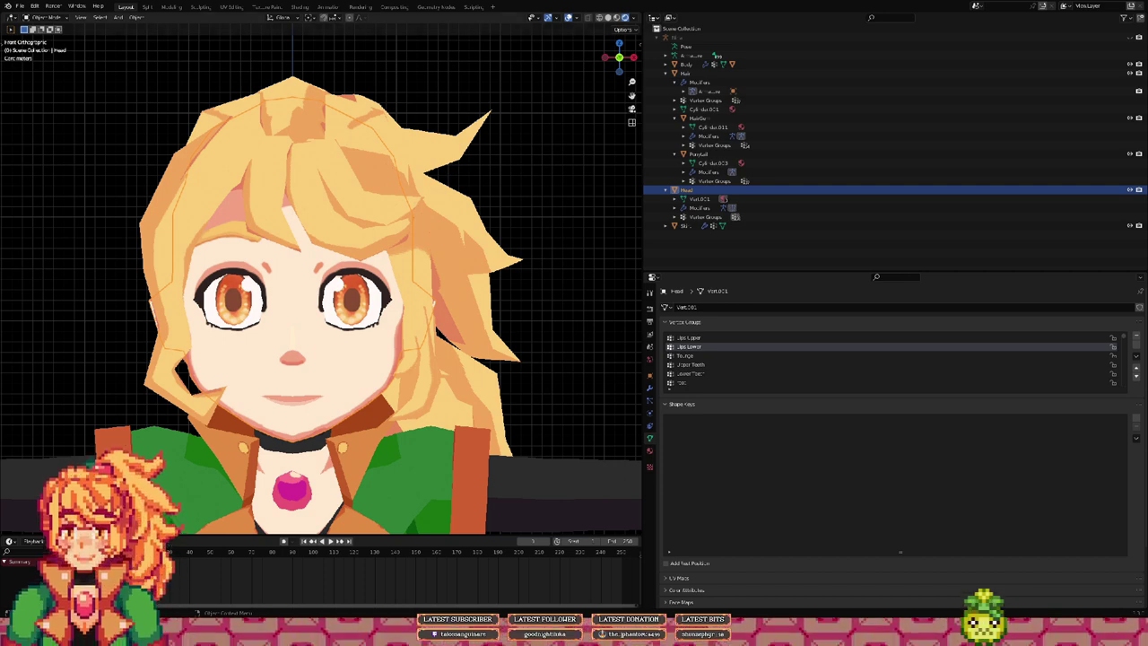
pyautogui.moveTo(305, 269); pyautogui.dragTo(346, 260, button='middle')
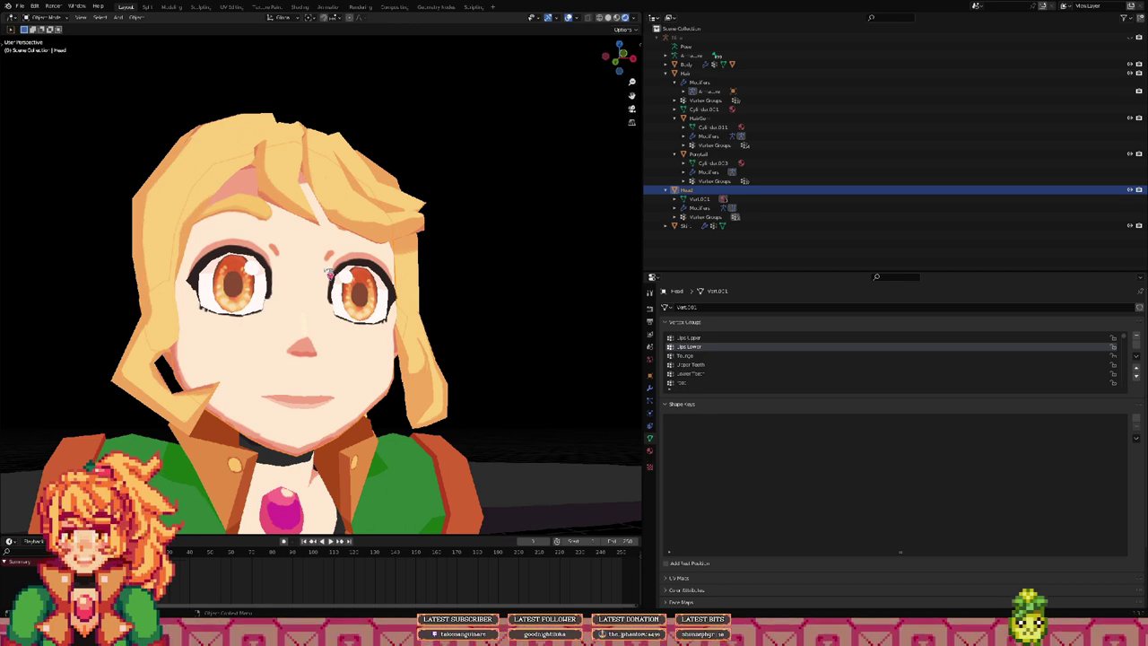
pyautogui.press('KP_1')
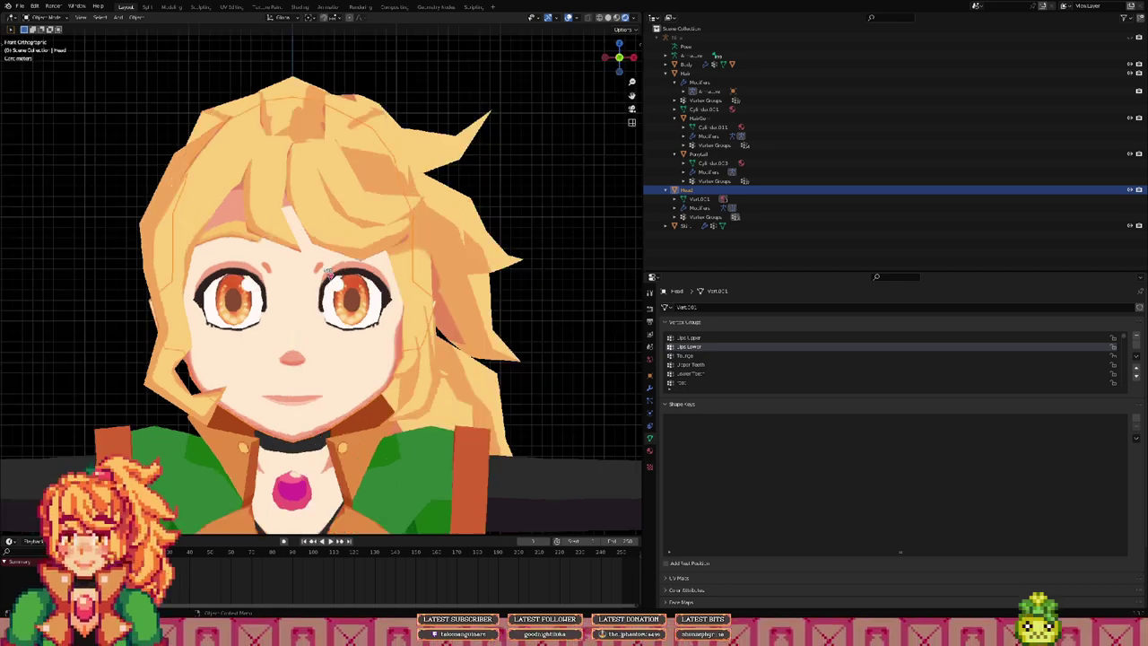
pyautogui.scroll(-2, 305, 284)
pyautogui.scroll(-4, 303, 283)
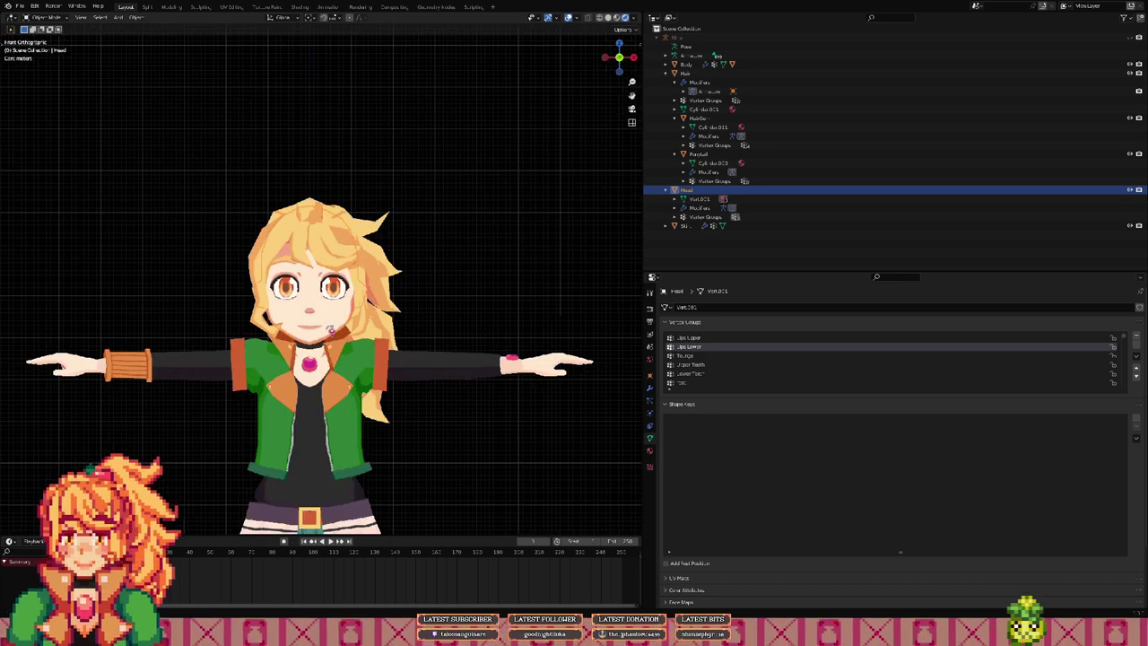
pyautogui.scroll(3, 330, 331)
pyautogui.click(20, 8)
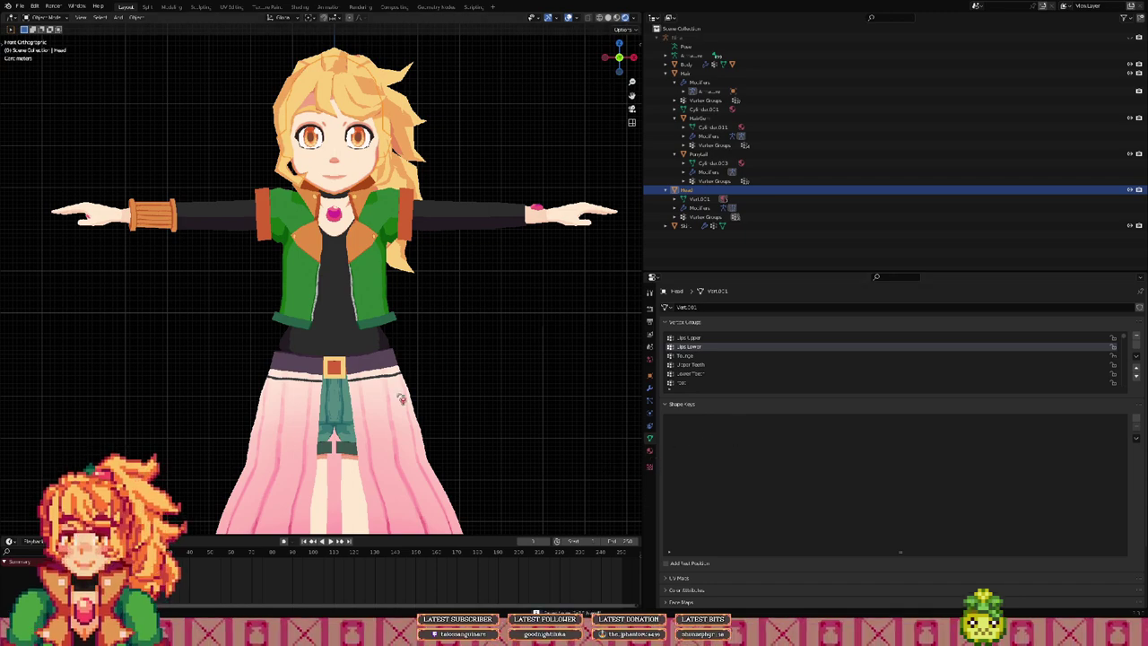
# Step: Select the Skirt object and move it out of the armature's hierarchy to the scene's top level
pyautogui.keyDown('shift'); pyautogui.moveTo(402, 399); pyautogui.dragTo(431, 301, button='middle'); pyautogui.keyUp('shift')
pyautogui.keyDown('shift'); pyautogui.moveTo(433, 124); pyautogui.dragTo(451, 165, button='middle'); pyautogui.keyUp('shift')
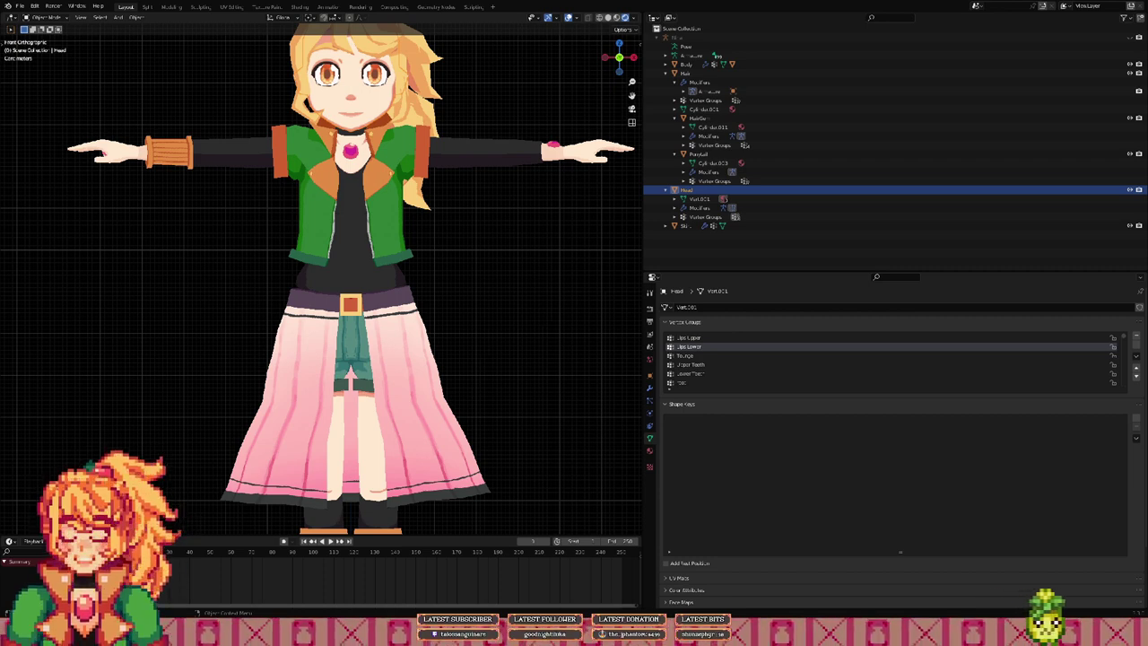
pyautogui.moveTo(305, 339); pyautogui.dragTo(348, 325, button='middle')
pyautogui.scroll(-2, 395, 331)
pyautogui.scroll(2, 356, 309)
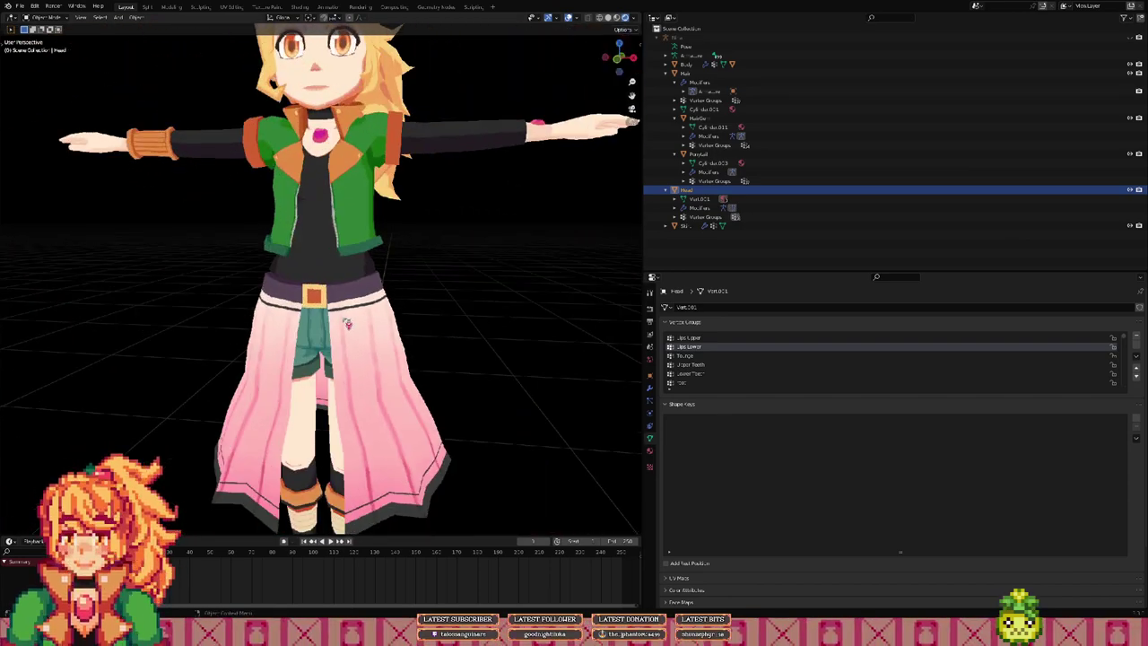
pyautogui.moveTo(286, 279); pyautogui.dragTo(310, 288, button='middle')
pyautogui.press('KP_1')
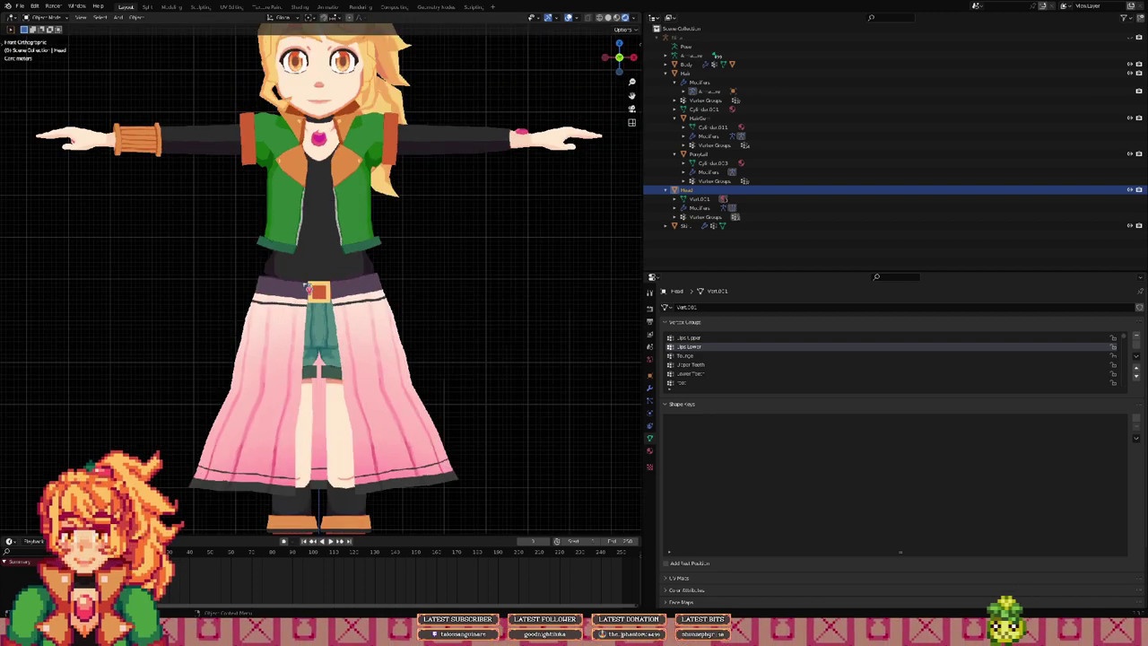
pyautogui.click(693, 226)
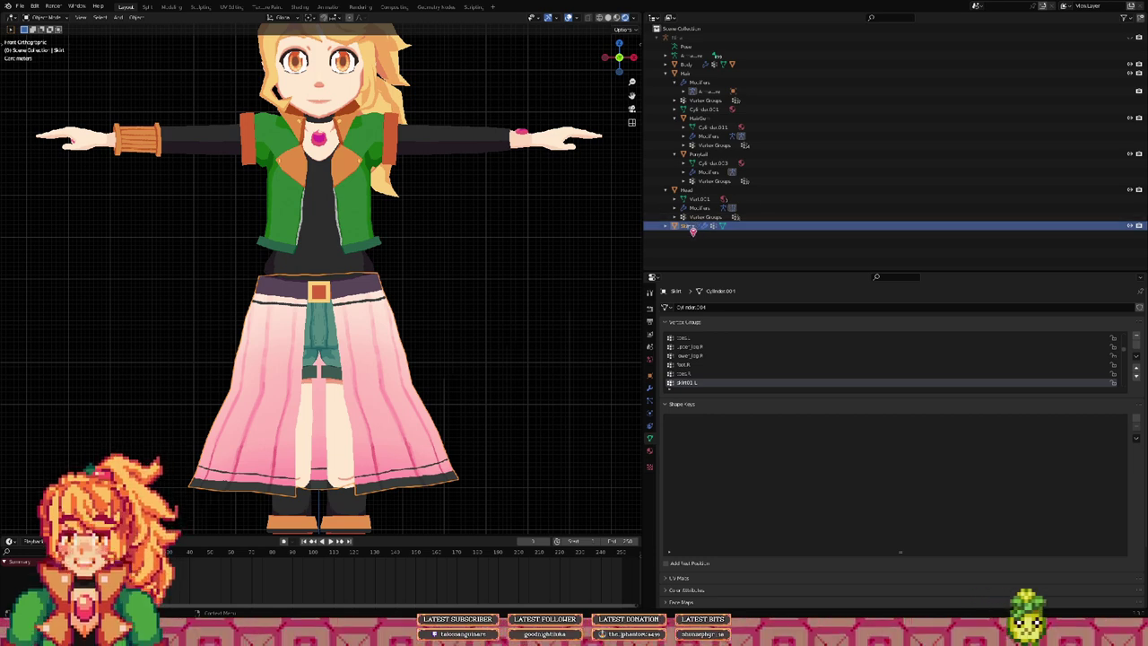
pyautogui.scroll(-1, 499, 251)
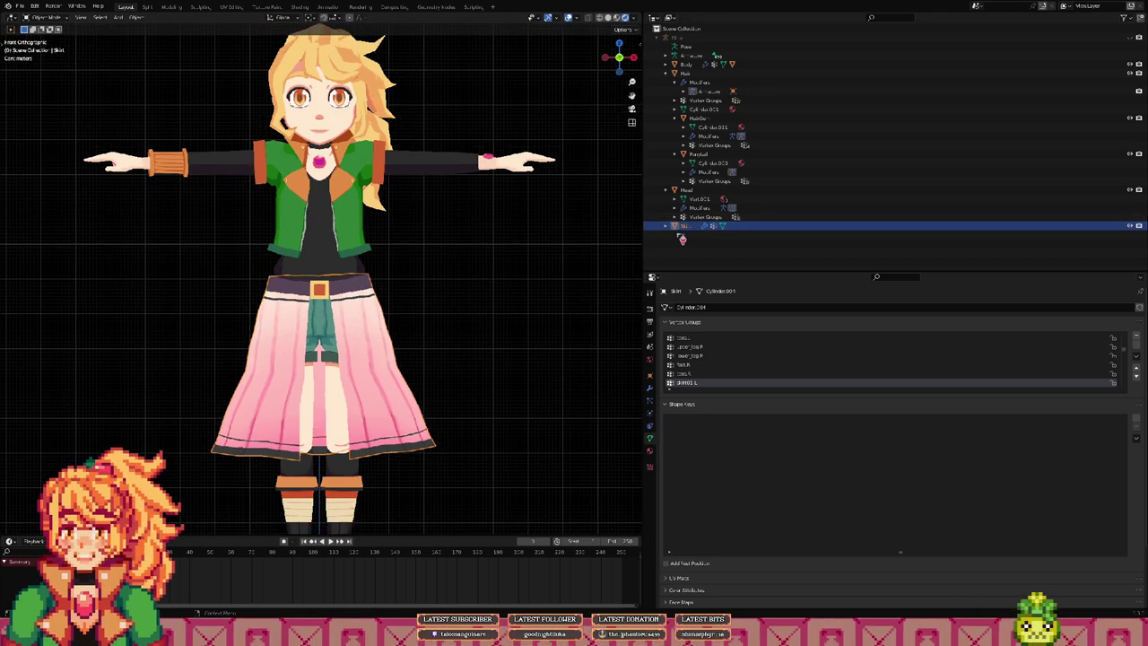
pyautogui.moveTo(698, 229); pyautogui.dragTo(666, 253)
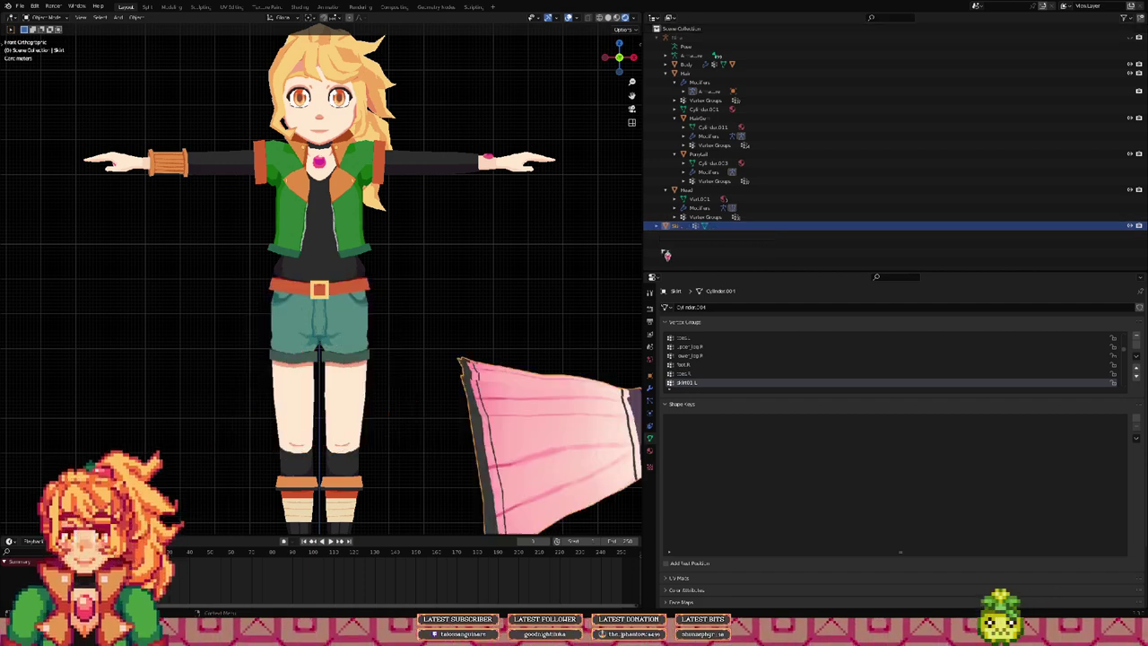
# Step: Move the skirt up beside the character and rotate it upright with the waistband on top
pyautogui.scroll(-2, 576, 320)
pyautogui.keyDown('shift'); pyautogui.moveTo(576, 320); pyautogui.dragTo(441, 316, button='middle'); pyautogui.keyUp('shift')
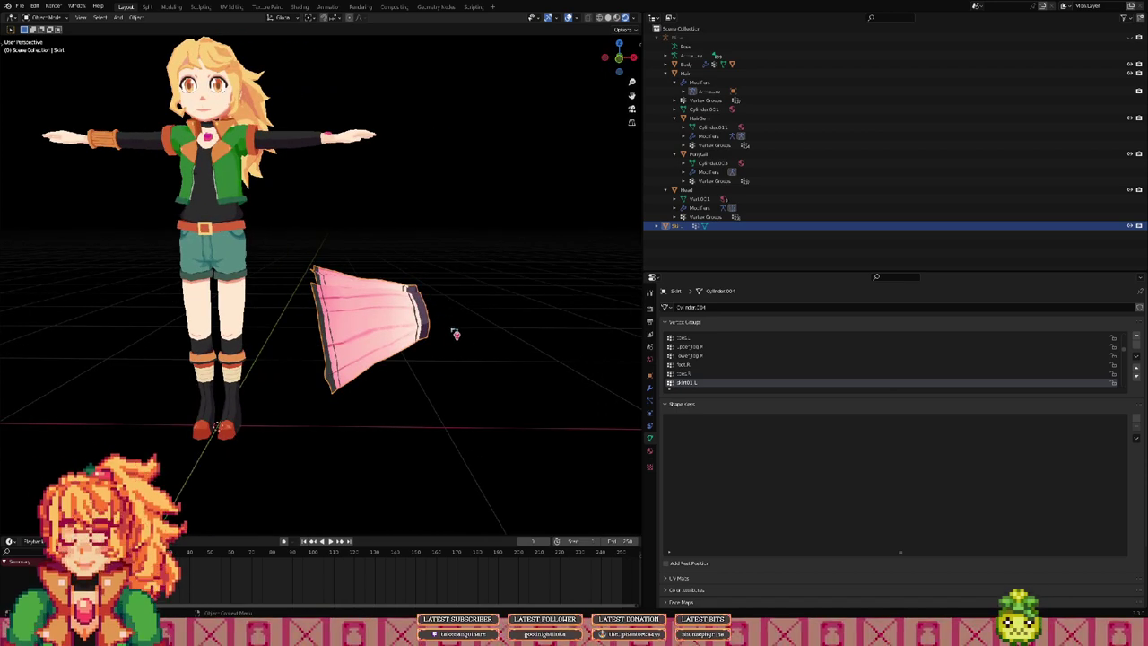
pyautogui.press('g')
pyautogui.click(479, 314)
pyautogui.press('r')
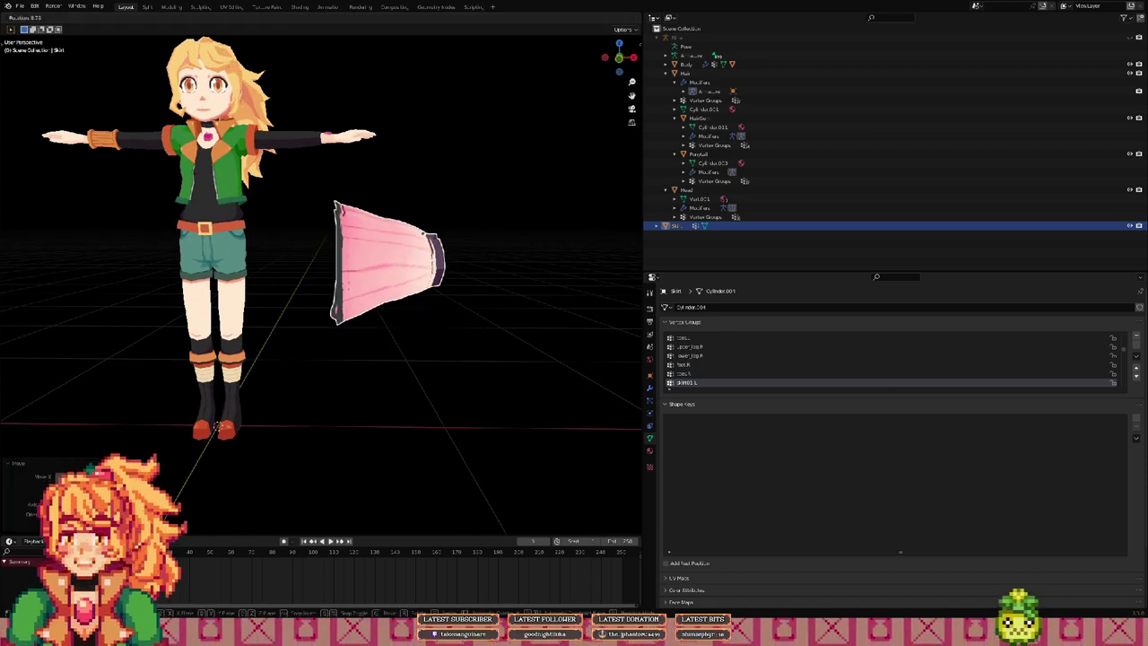
pyautogui.click(491, 330)
pyautogui.keyDown('shift'); pyautogui.moveTo(492, 330); pyautogui.dragTo(423, 295, button='middle'); pyautogui.keyUp('shift')
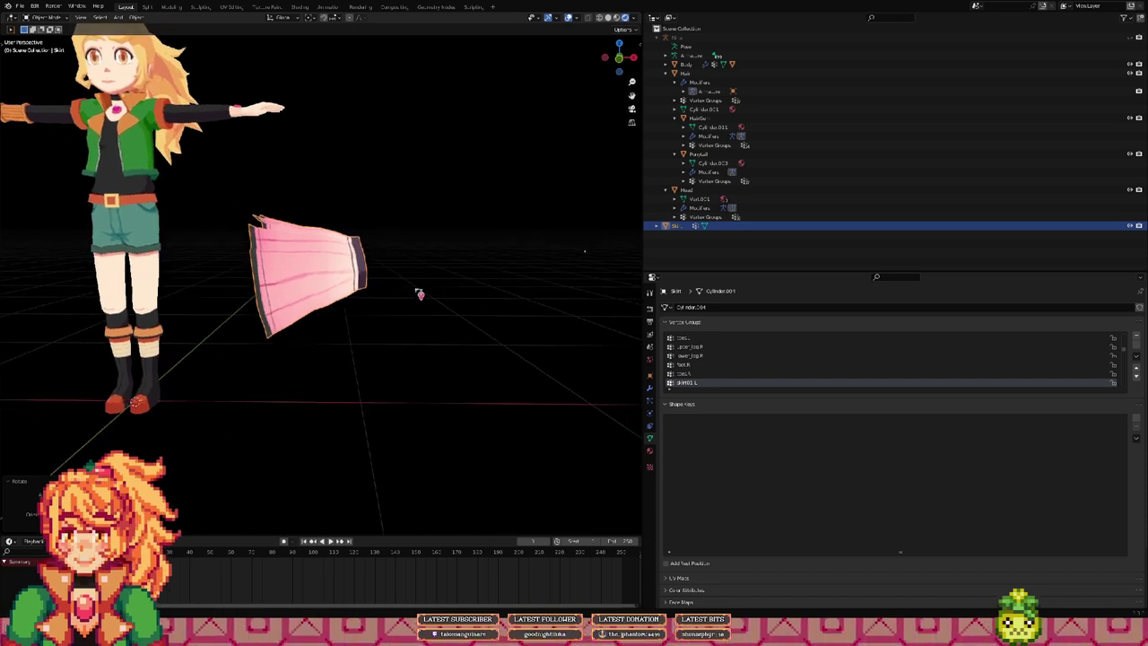
pyautogui.scroll(-2, 404, 295)
pyautogui.press('r')
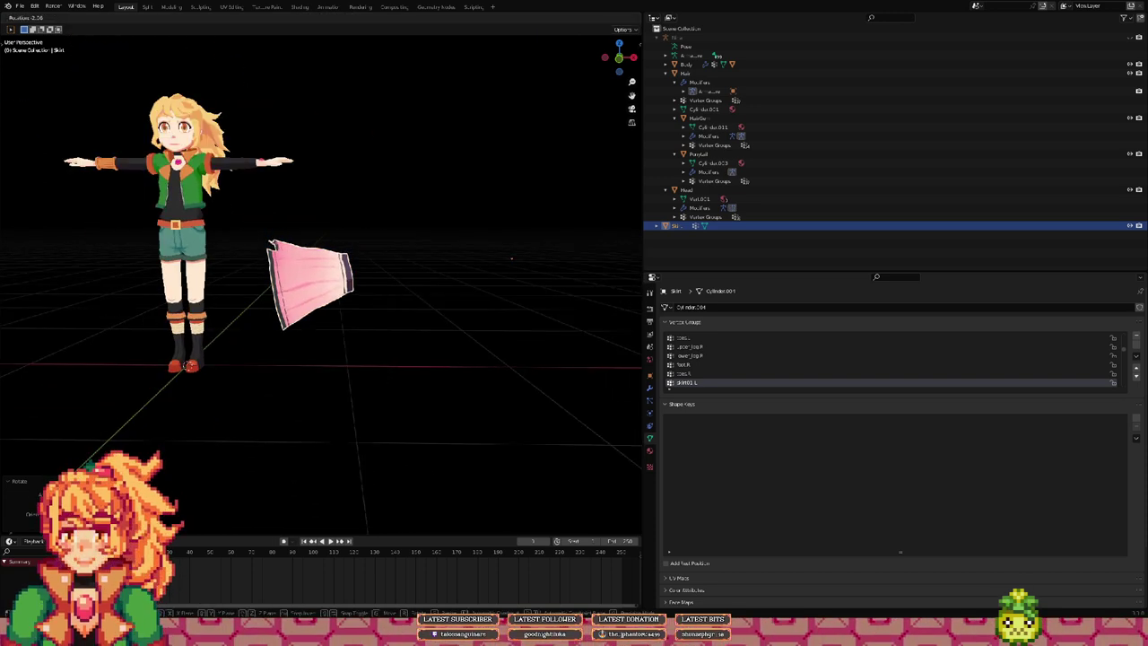
pyautogui.click(533, 356)
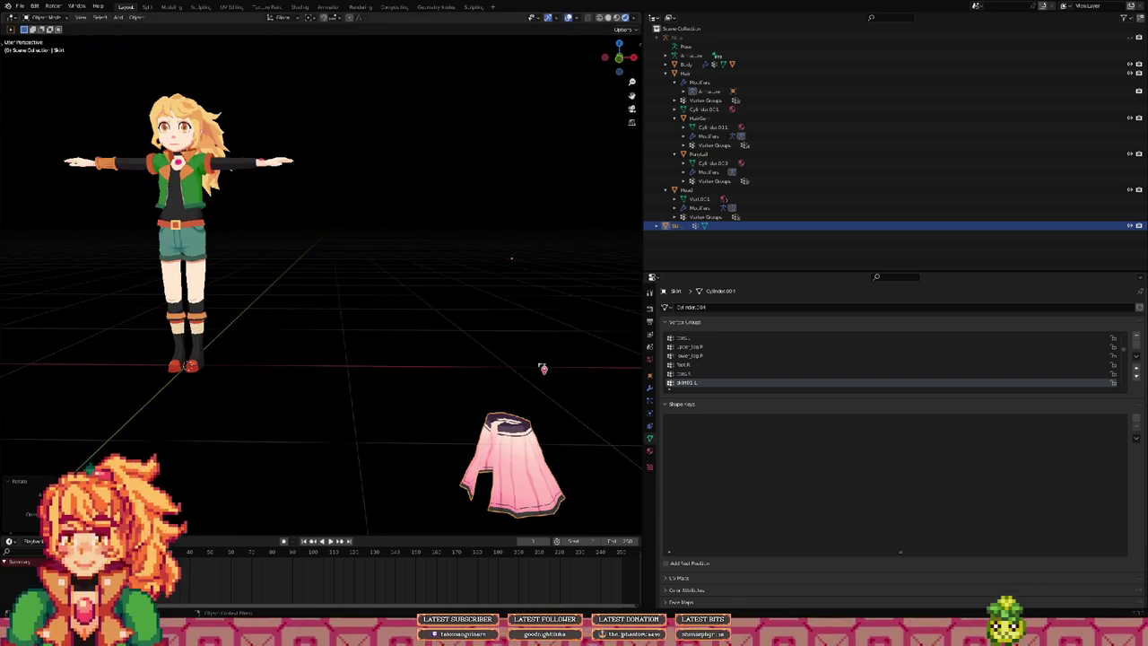
# Step: Turn the skirt around its vertical axis and move it back beside the character's hips
pyautogui.press('r')
pyautogui.press('z')
pyautogui.press('z')
pyautogui.press('z')
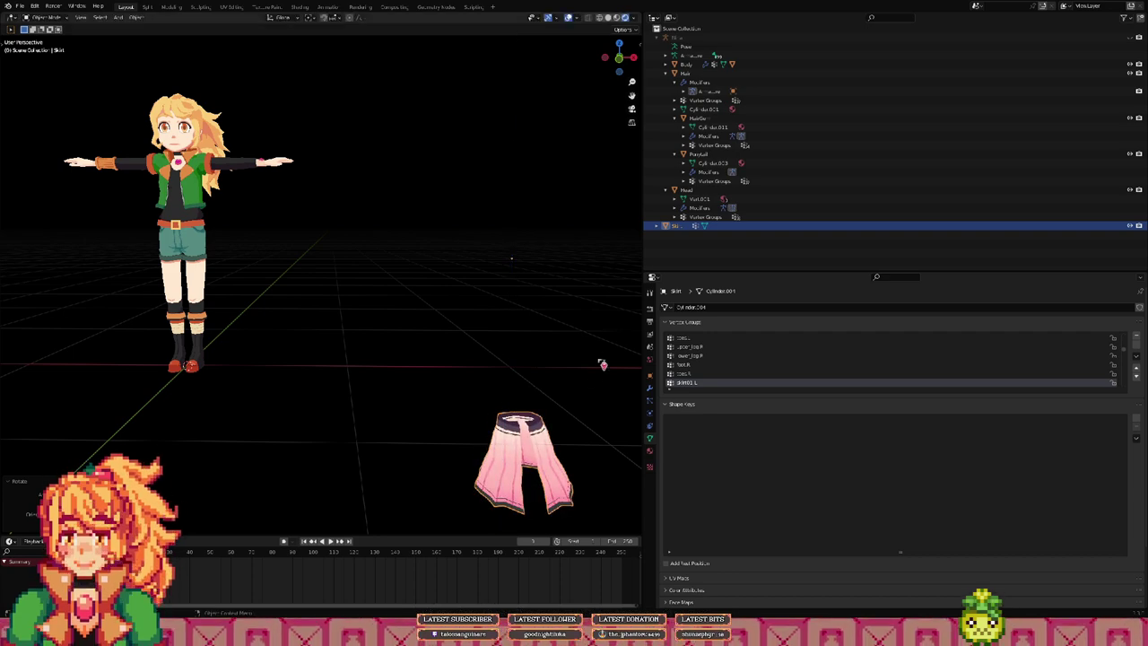
pyautogui.click(352, 195)
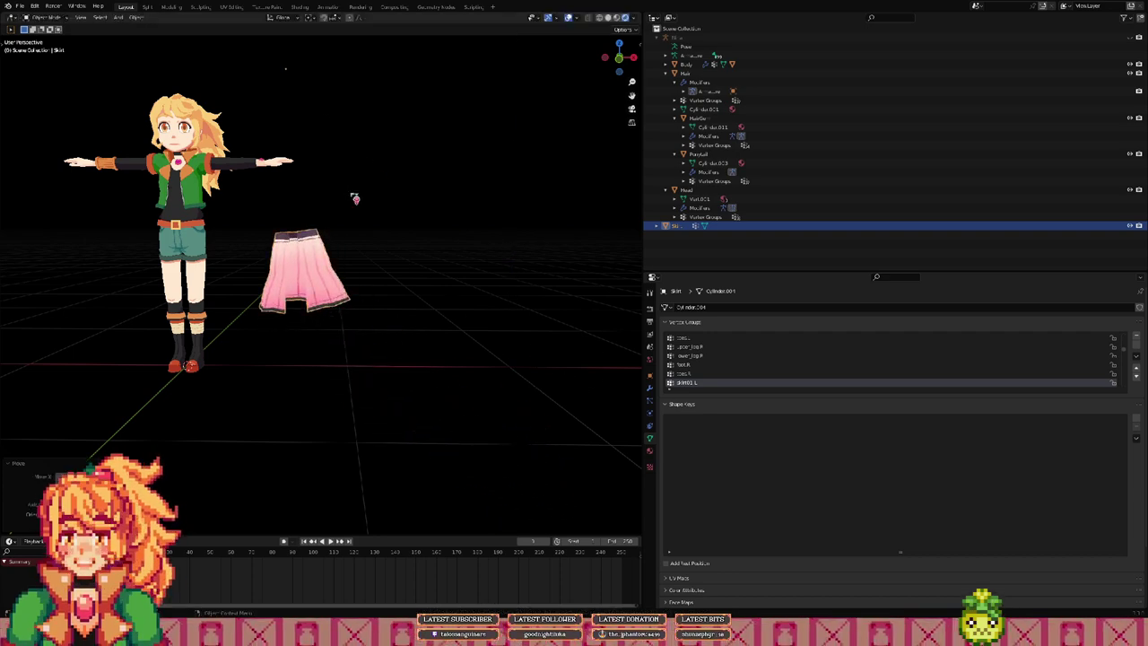
pyautogui.keyDown('shift'); pyautogui.moveTo(362, 258); pyautogui.dragTo(505, 234, button='middle'); pyautogui.keyUp('shift')
pyautogui.scroll(4, 376, 195)
pyautogui.keyDown('shift'); pyautogui.moveTo(356, 156); pyautogui.dragTo(358, 219, button='middle'); pyautogui.keyUp('shift')
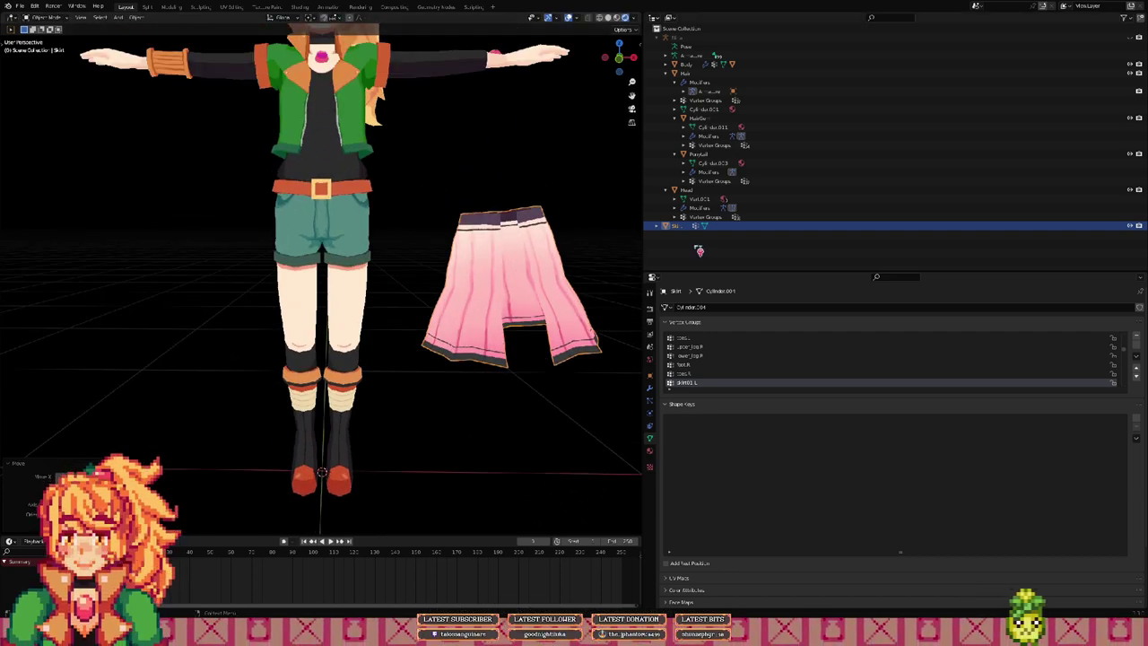
# Step: Rename the Skirt object as Old Skirt
pyautogui.doubleClick(684, 227)
pyautogui.moveTo(685, 227); pyautogui.dragTo(663, 230)
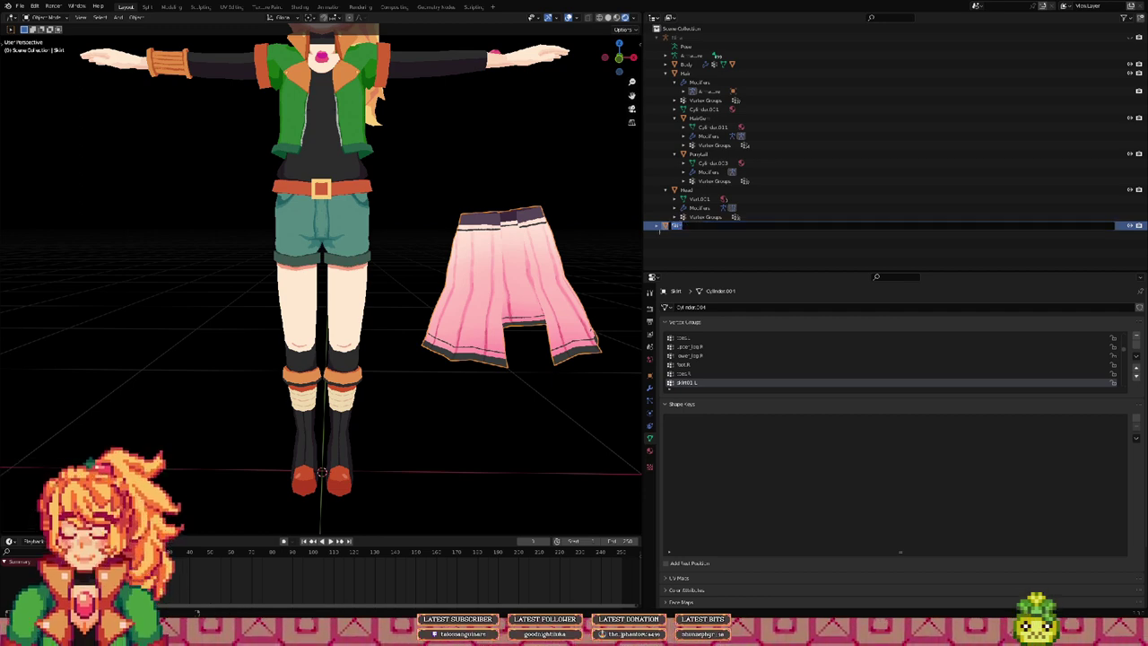
pyautogui.write('Old Skirt')
pyautogui.press('Return')
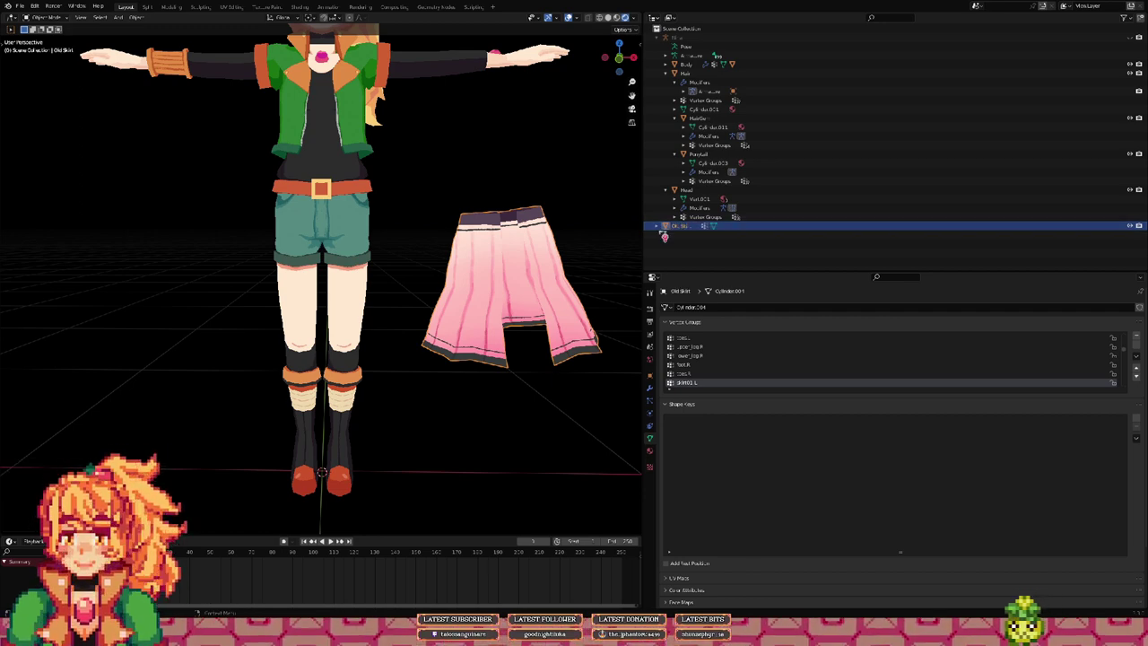
pyautogui.keyDown('shift'); pyautogui.moveTo(390, 204); pyautogui.dragTo(356, 302, button='middle'); pyautogui.keyUp('shift')
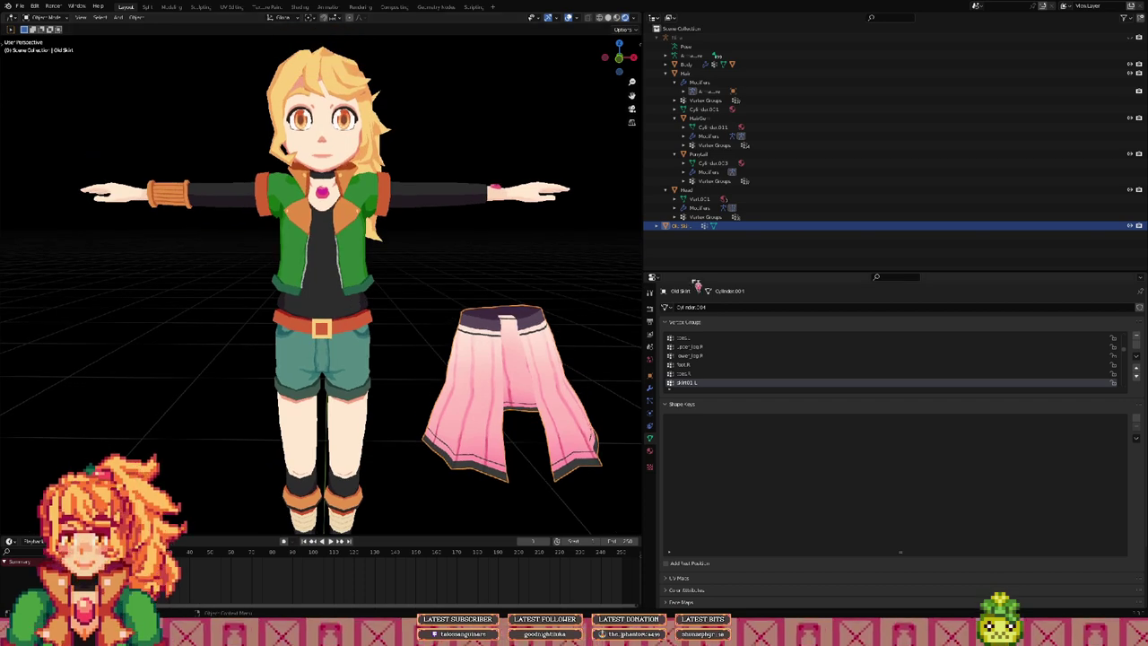
# Step: Add a cylinder mesh at the character's feet and switch the viewport to solid shading
pyautogui.click(693, 65)
pyautogui.keyDown('shift'); pyautogui.moveTo(383, 287); pyautogui.dragTo(370, 187, button='middle'); pyautogui.keyUp('shift')
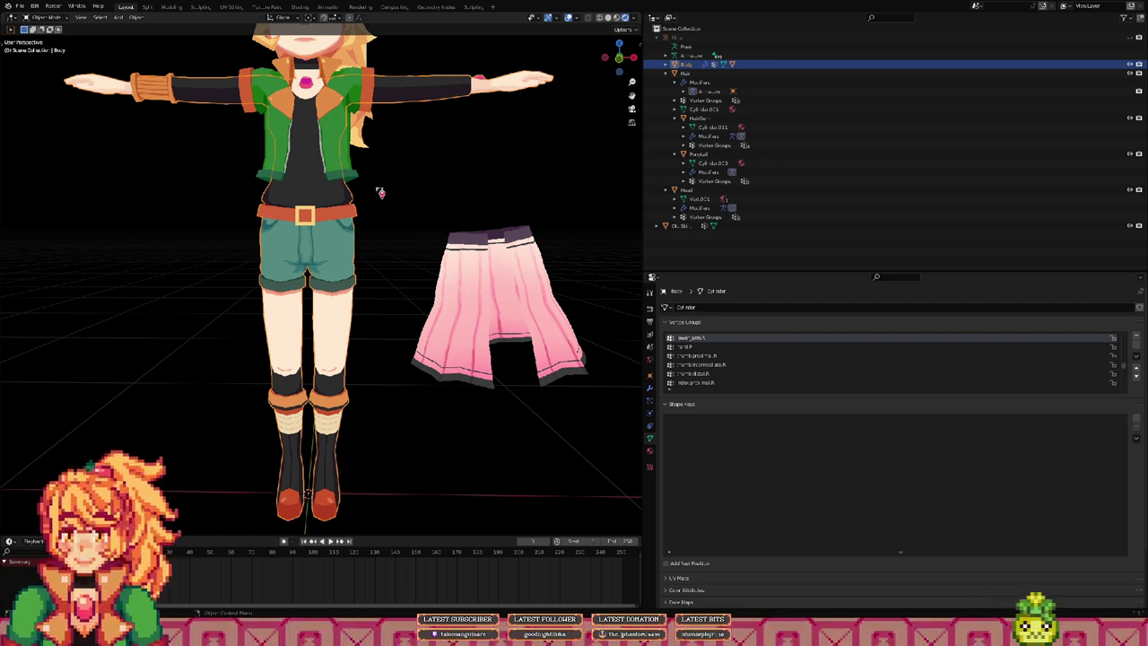
pyautogui.scroll(-3, 418, 216)
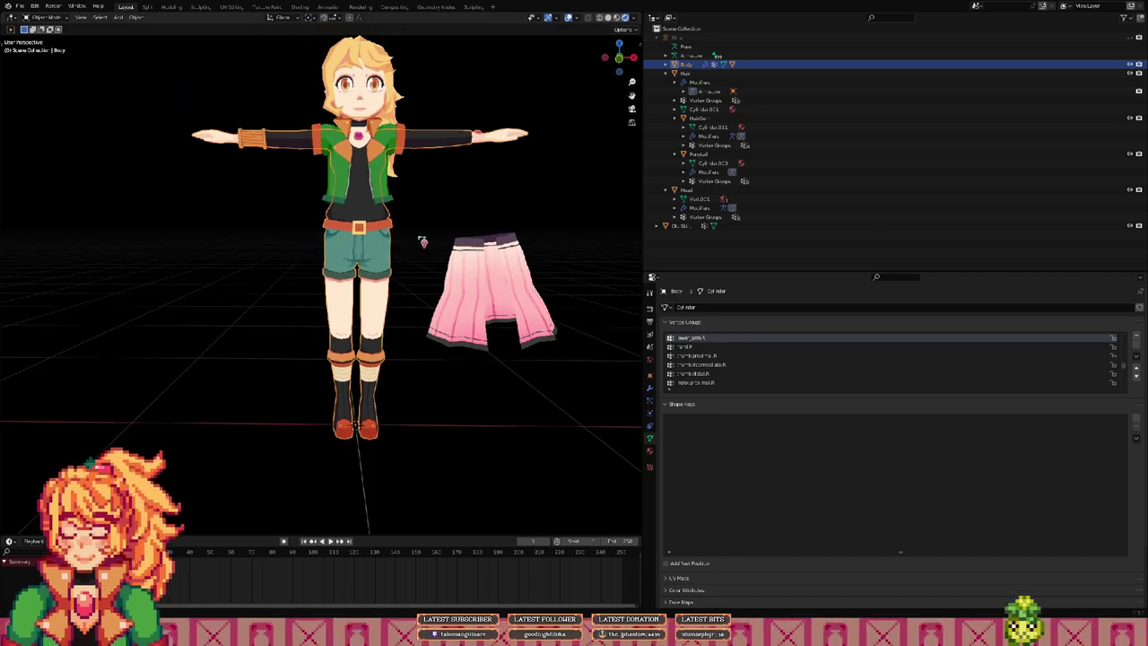
pyautogui.scroll(4, 423, 242)
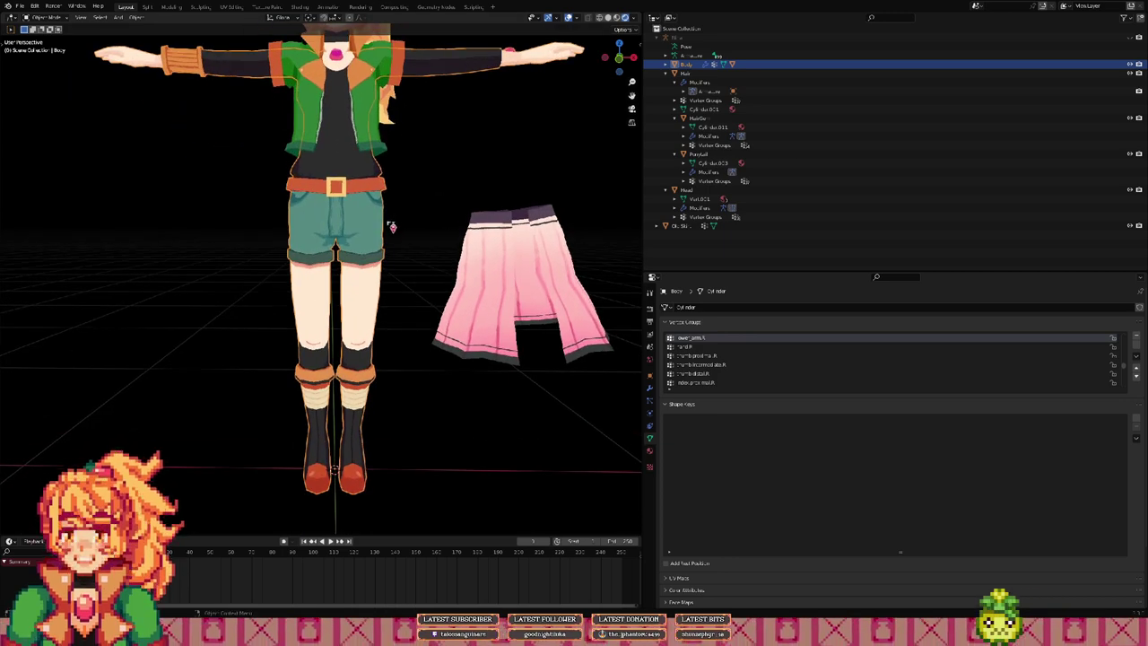
pyautogui.hotkey('shift', 'a')
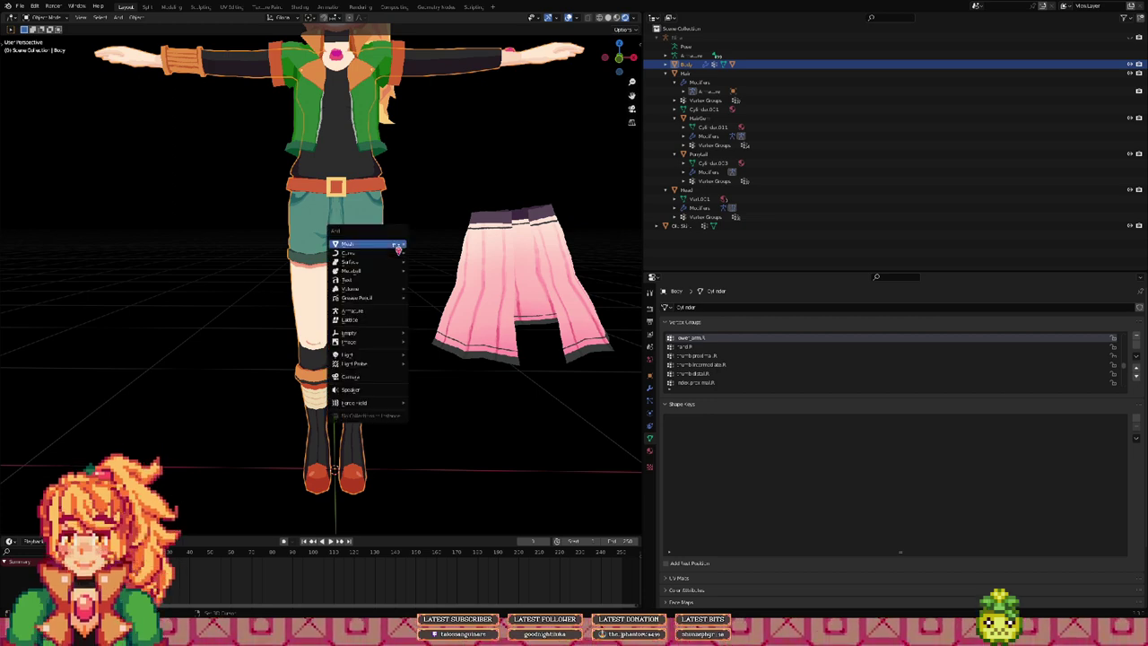
pyautogui.moveTo(395, 244)
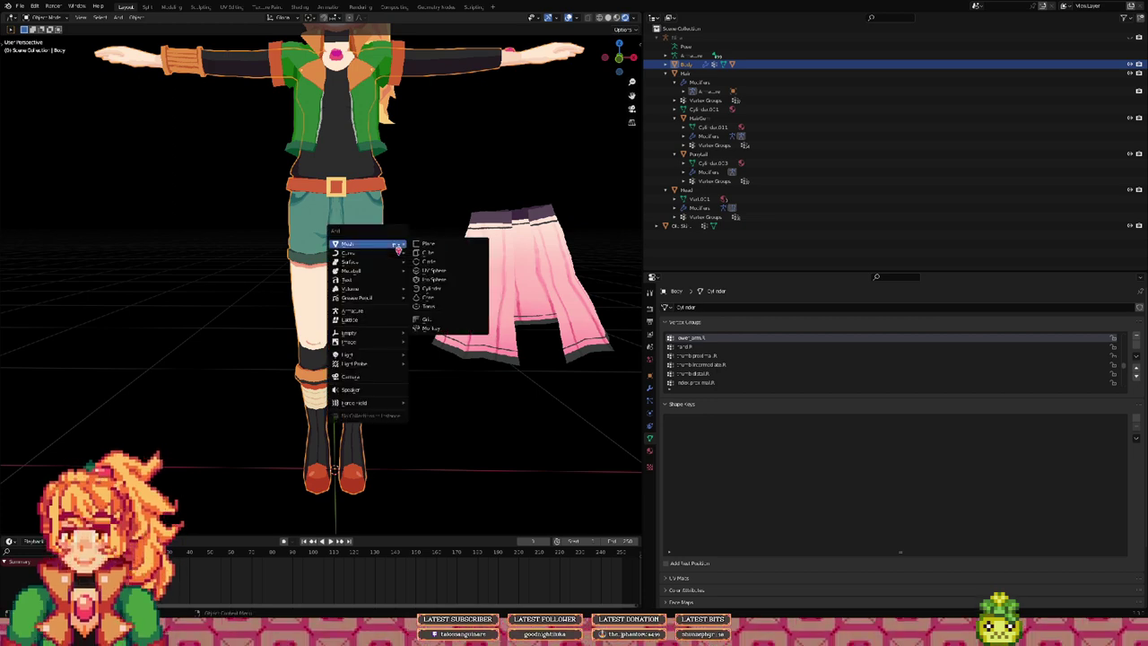
pyautogui.click(461, 289)
pyautogui.scroll(-5, 450, 292)
pyautogui.scroll(5, 450, 293)
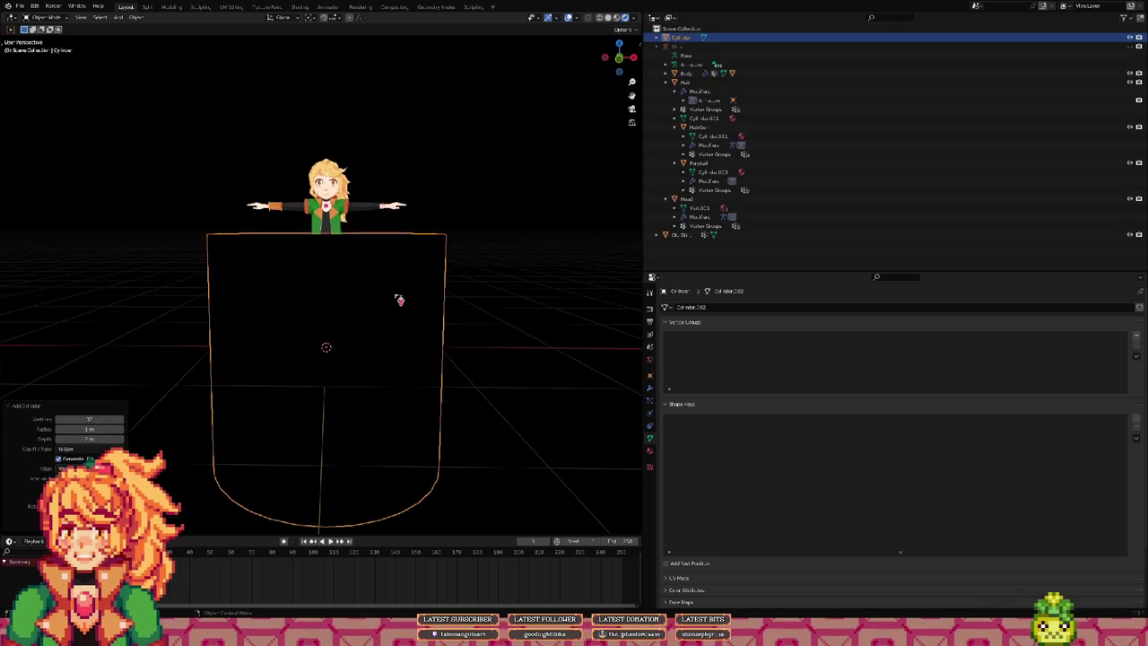
pyautogui.press('z')
pyautogui.click(559, 269)
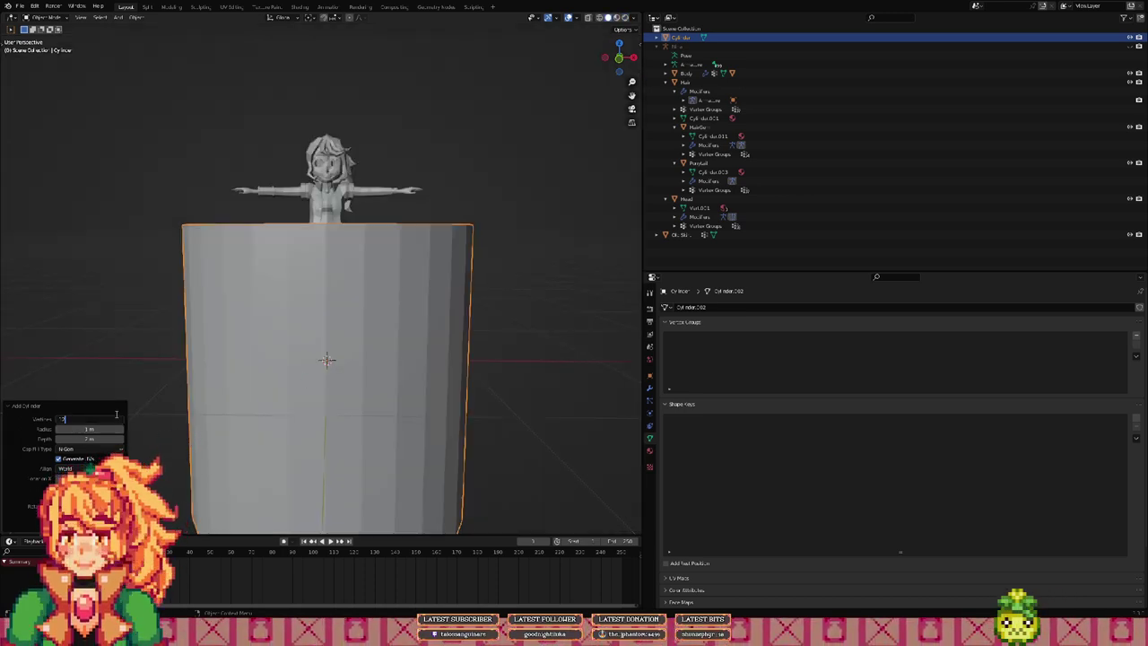
# Step: Try different vertex counts for the new cylinder and settle on 16
pyautogui.press('Return')
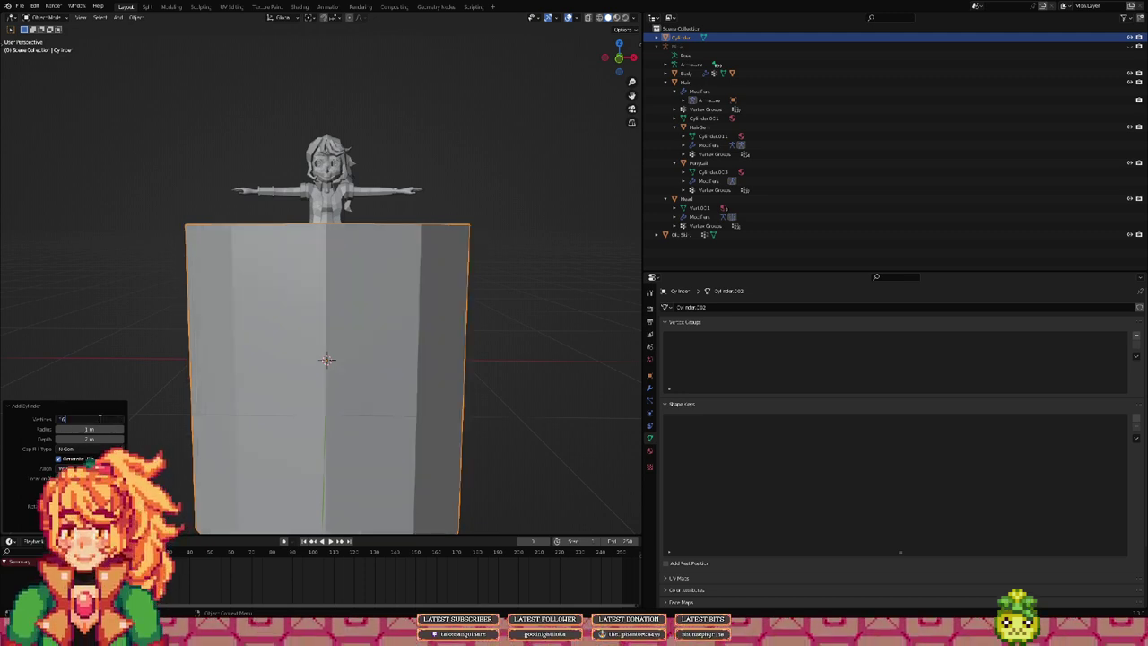
pyautogui.press('Return')
pyautogui.scroll(-1, 444, 308)
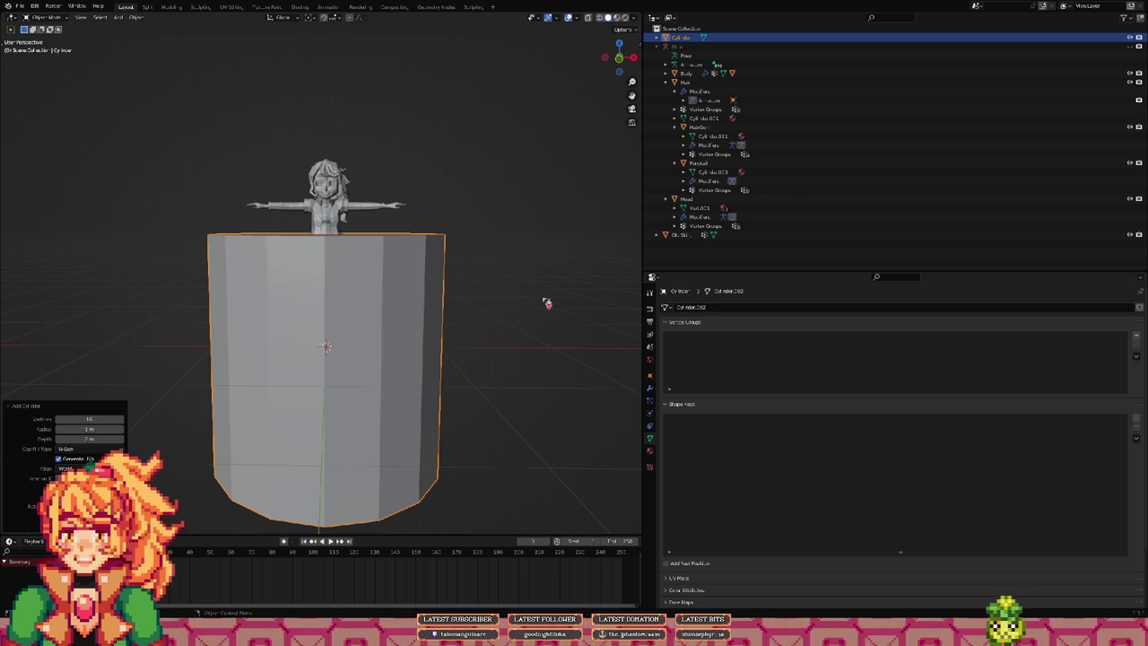
pyautogui.moveTo(546, 302); pyautogui.dragTo(379, 244, button='middle')
pyautogui.moveTo(415, 293)
pyautogui.mouseDown(button='middle')
pyautogui.moveTo(379, 295)
pyautogui.moveTo(393, 296)
pyautogui.mouseUp(button='middle')
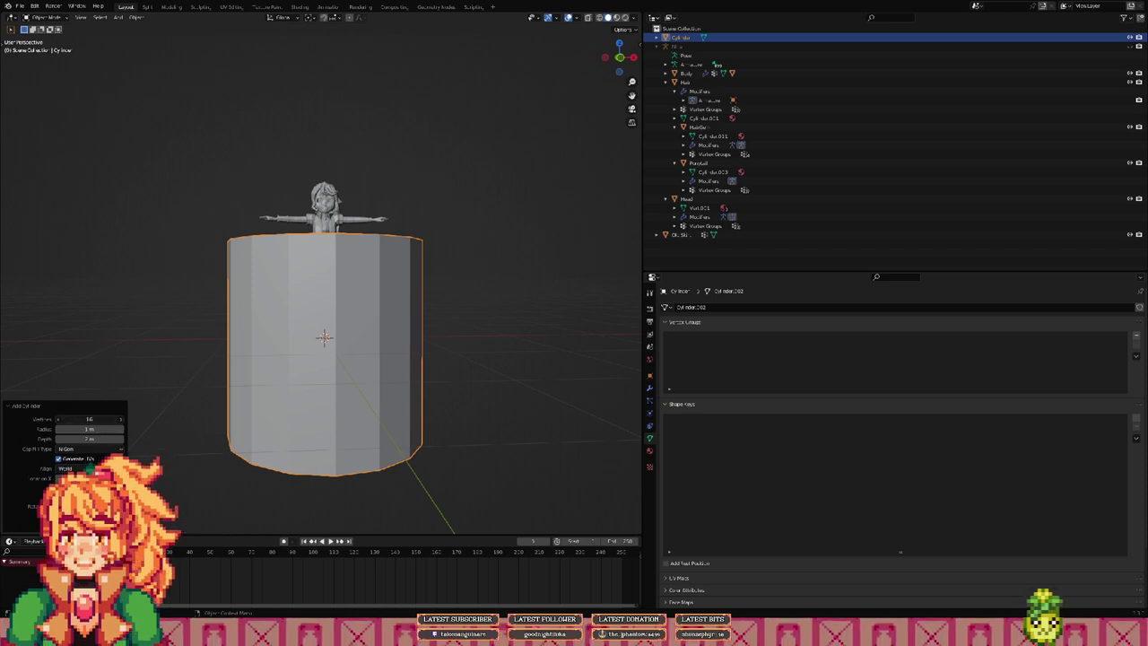
pyautogui.press('Return')
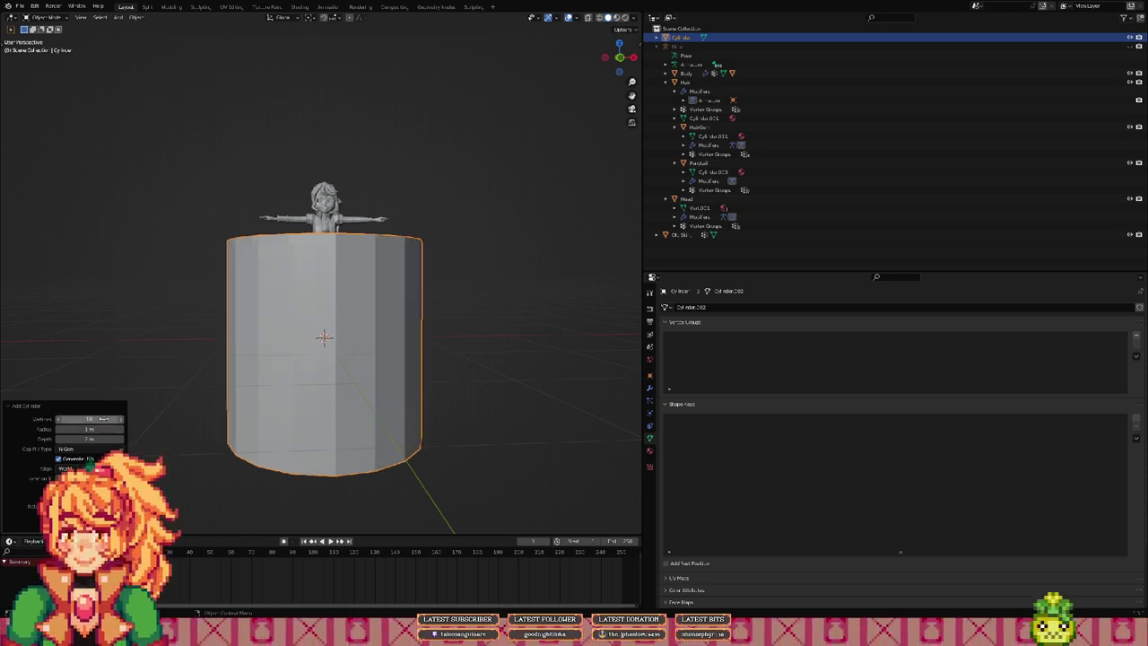
pyautogui.moveTo(351, 323)
pyautogui.mouseDown(button='middle')
pyautogui.moveTo(425, 297)
pyautogui.moveTo(335, 417)
pyautogui.moveTo(359, 422)
pyautogui.moveTo(359, 342)
pyautogui.mouseUp(button='middle')
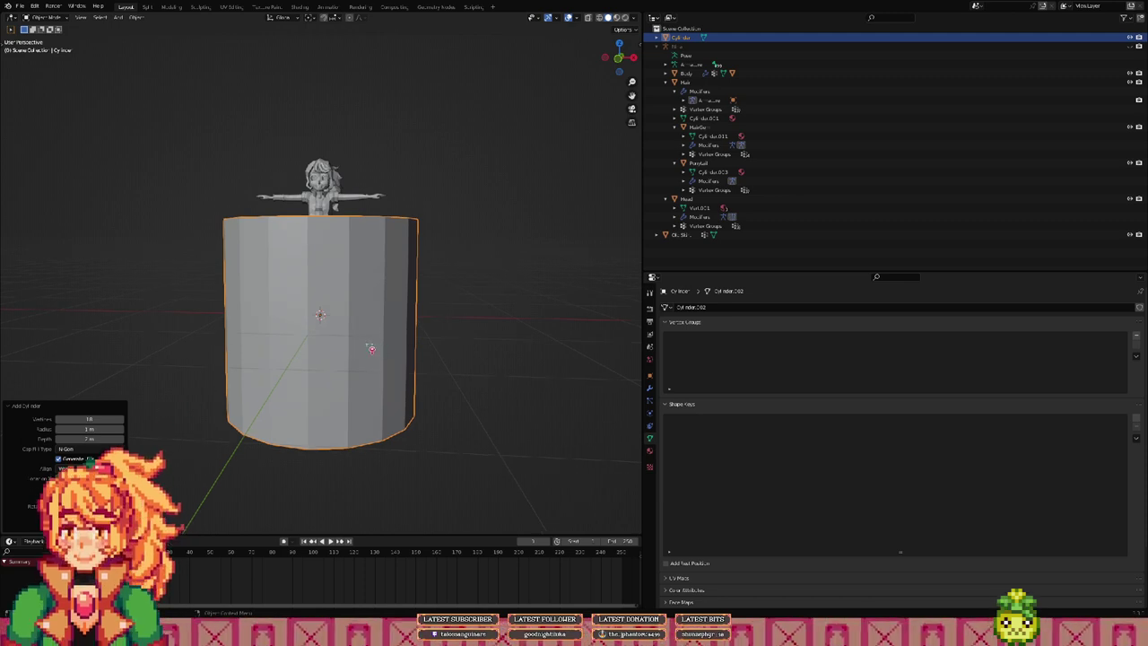
# Step: Enter Edit Mode on the cylinder and scale its whole mesh down to about 0.19, slightly wider than the hips
pyautogui.press('Tab')
pyautogui.moveTo(366, 342); pyautogui.dragTo(401, 363, button='middle')
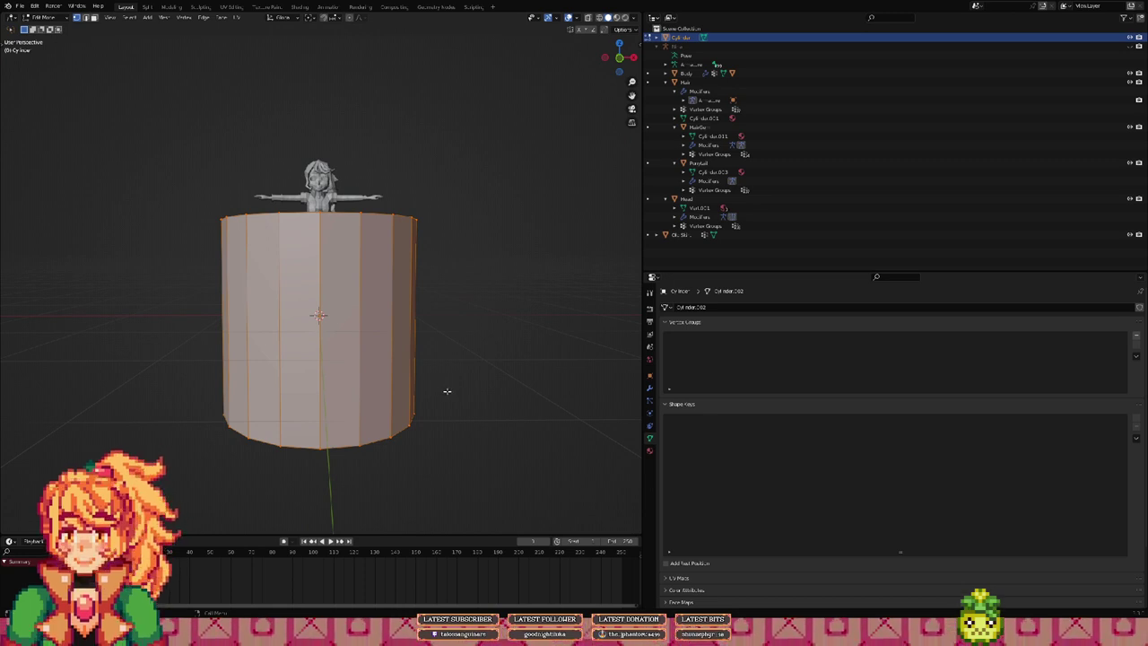
pyautogui.press('s')
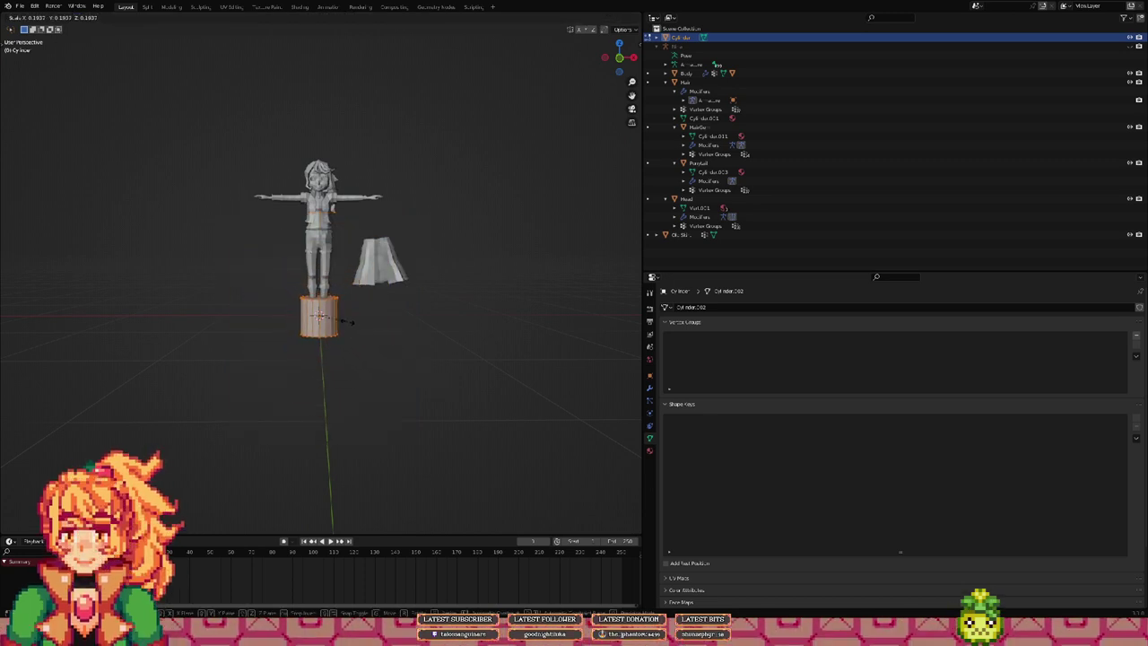
pyautogui.click(345, 321)
pyautogui.keyDown('shift'); pyautogui.moveTo(346, 321); pyautogui.dragTo(330, 343, button='middle'); pyautogui.keyUp('shift')
pyautogui.scroll(6, 367, 406)
# Step: Raise the cylinder mesh about 0.7 m along Z until its upper rim sits at the character's waist
pyautogui.press('g')
pyautogui.press('z')
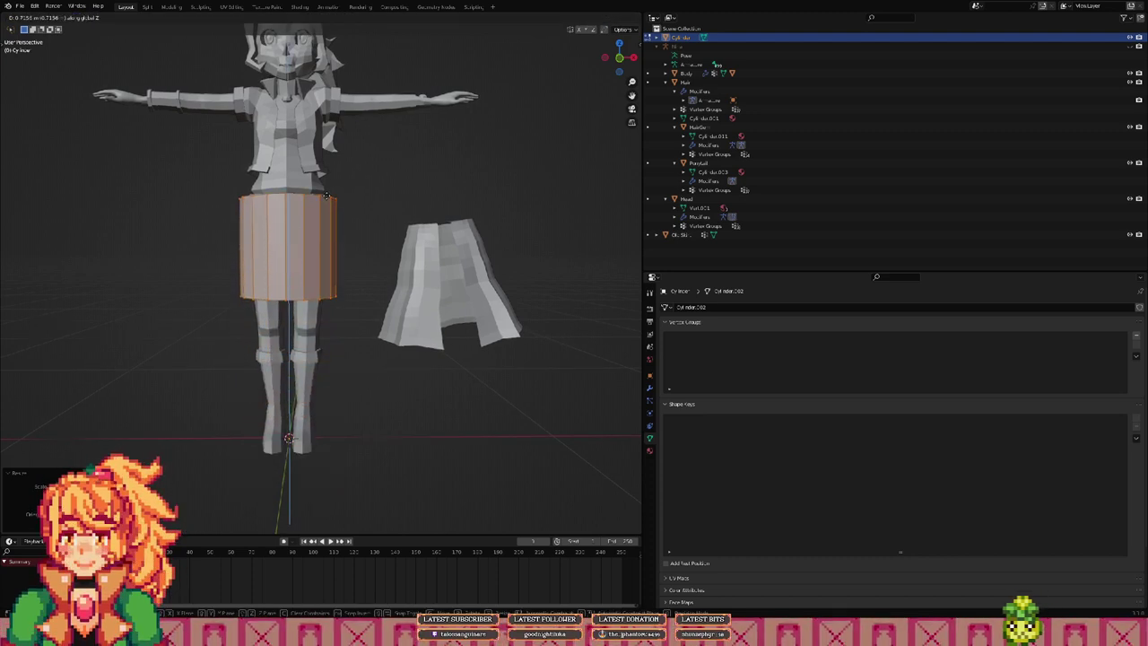
pyautogui.click(328, 195)
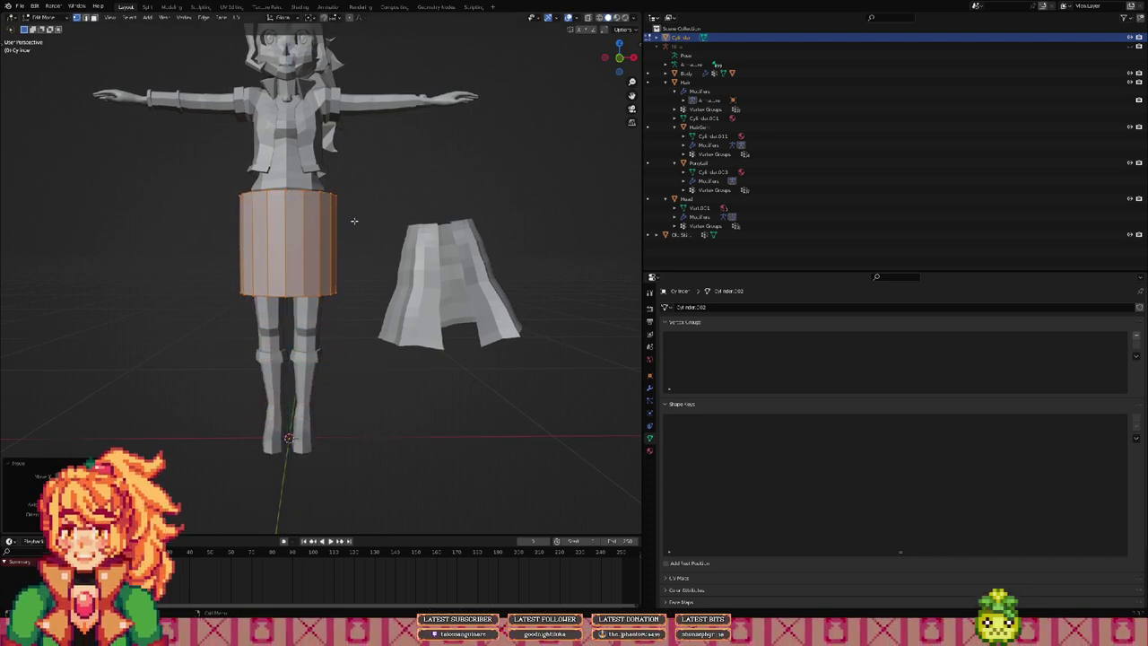
pyautogui.moveTo(368, 231); pyautogui.dragTo(375, 296, button='middle')
pyautogui.press('g')
pyautogui.press('z')
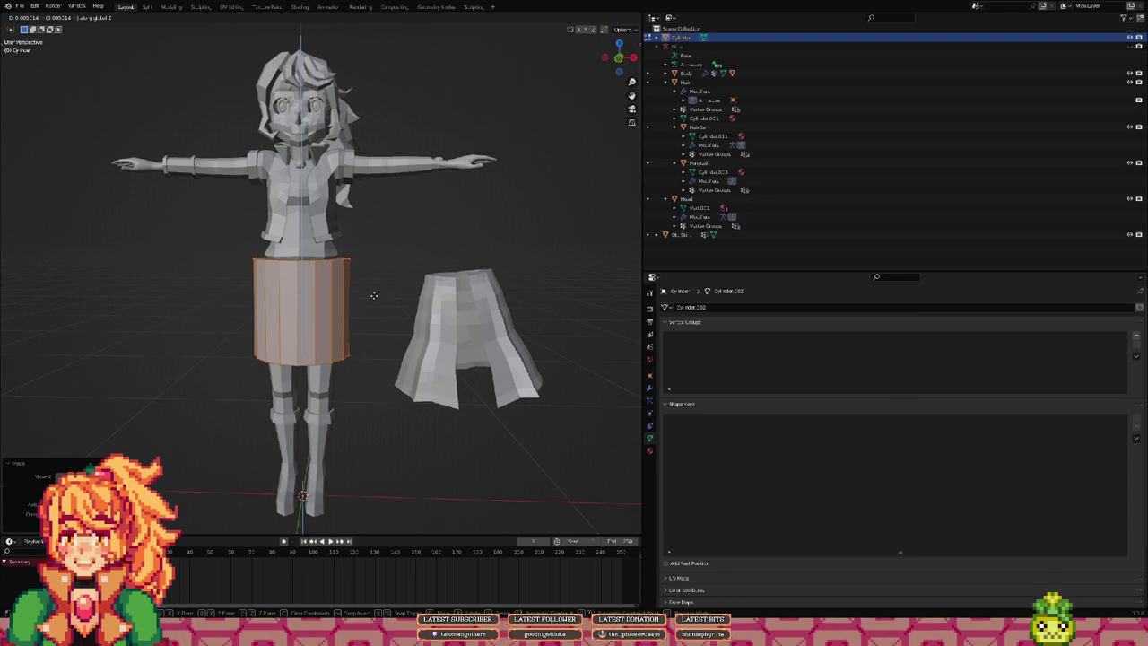
pyautogui.click(374, 302)
pyautogui.keyDown('shift'); pyautogui.moveTo(372, 338); pyautogui.dragTo(428, 285, button='middle'); pyautogui.keyUp('shift')
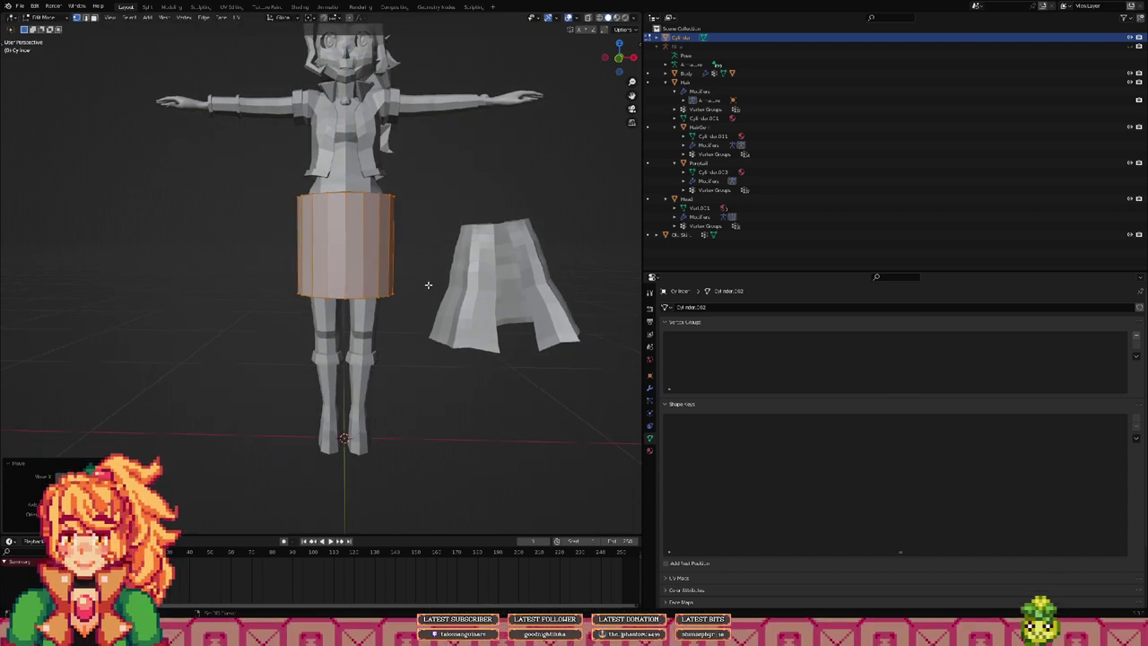
# Step: Stretch the cylinder along Z to below knee length and lower it about 0.1 m to realign its upper rim with the waist
pyautogui.press('s')
pyautogui.press('z')
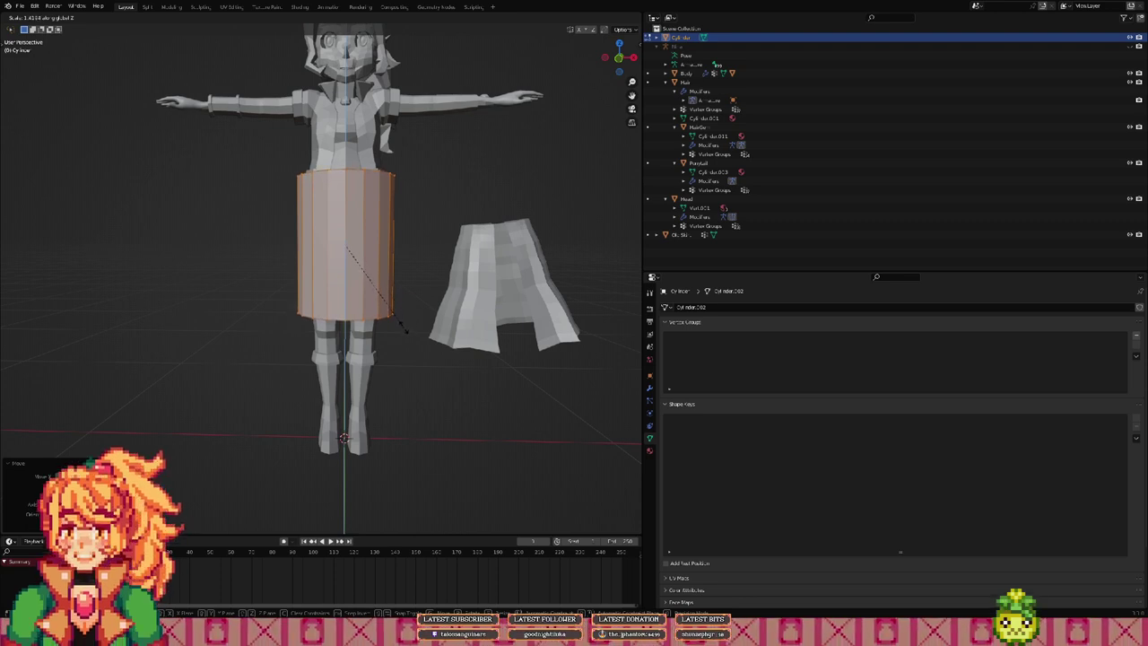
pyautogui.click(403, 342)
pyautogui.press('g')
pyautogui.press('z')
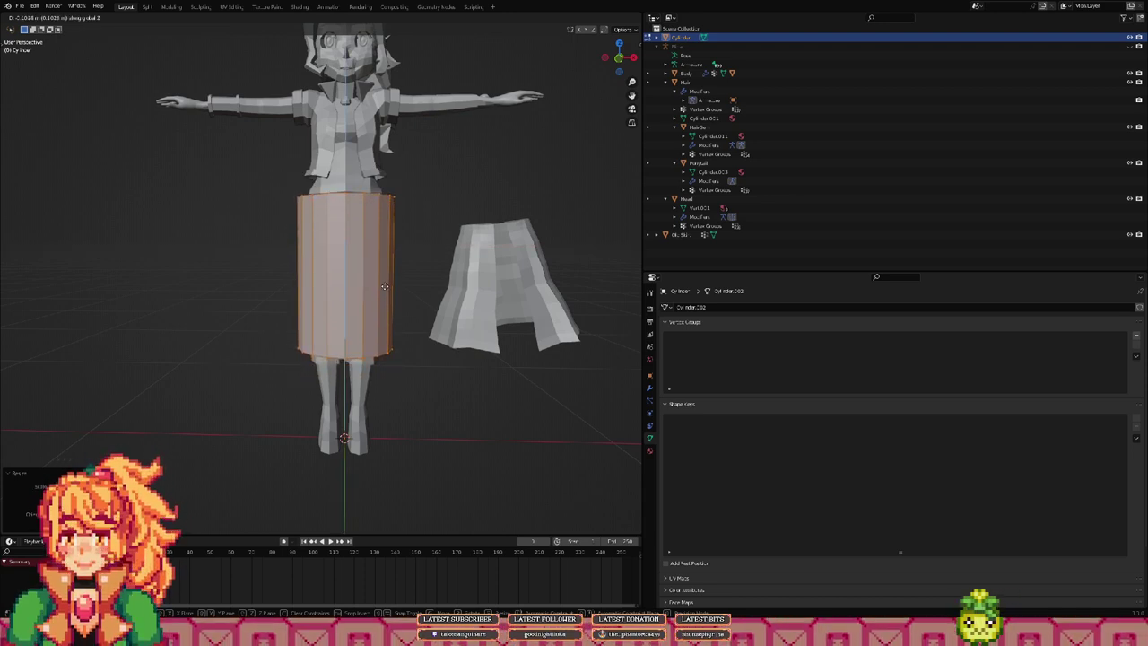
pyautogui.click(384, 285)
# Step: Inset the cylinder's top face in toward the waist and extrude the resulting inner face slightly downward
pyautogui.moveTo(421, 284); pyautogui.dragTo(377, 265, button='middle')
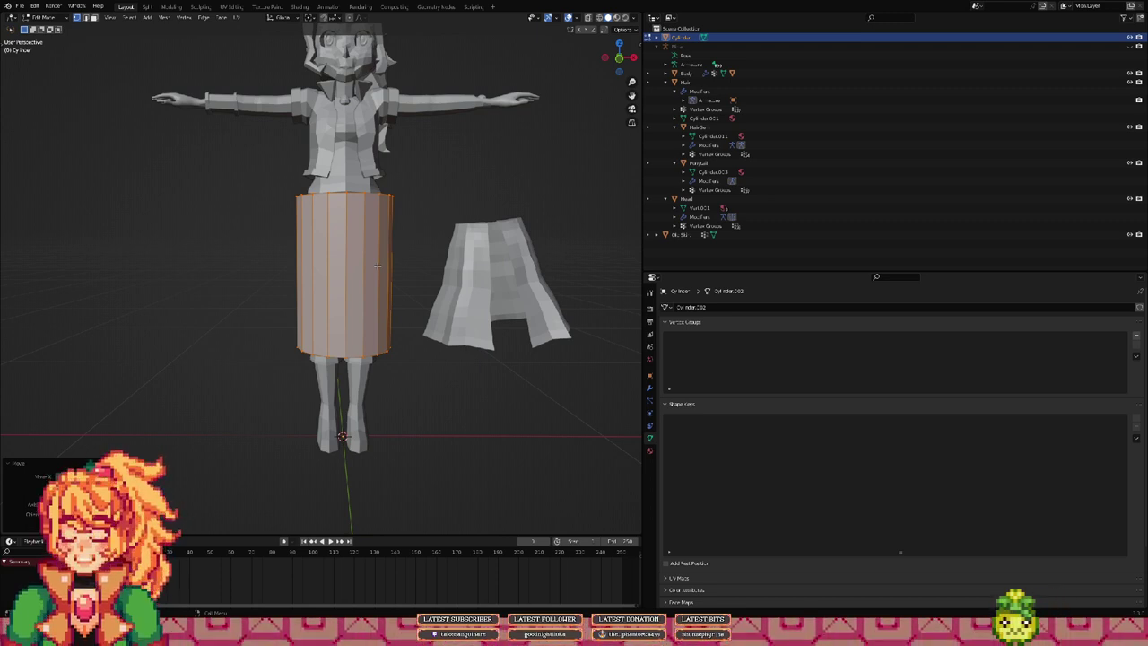
pyautogui.moveTo(377, 265); pyautogui.dragTo(373, 228, button='middle')
pyautogui.click(361, 231)
pyautogui.keyDown('alt'); pyautogui.click(360, 232); pyautogui.keyUp('alt')
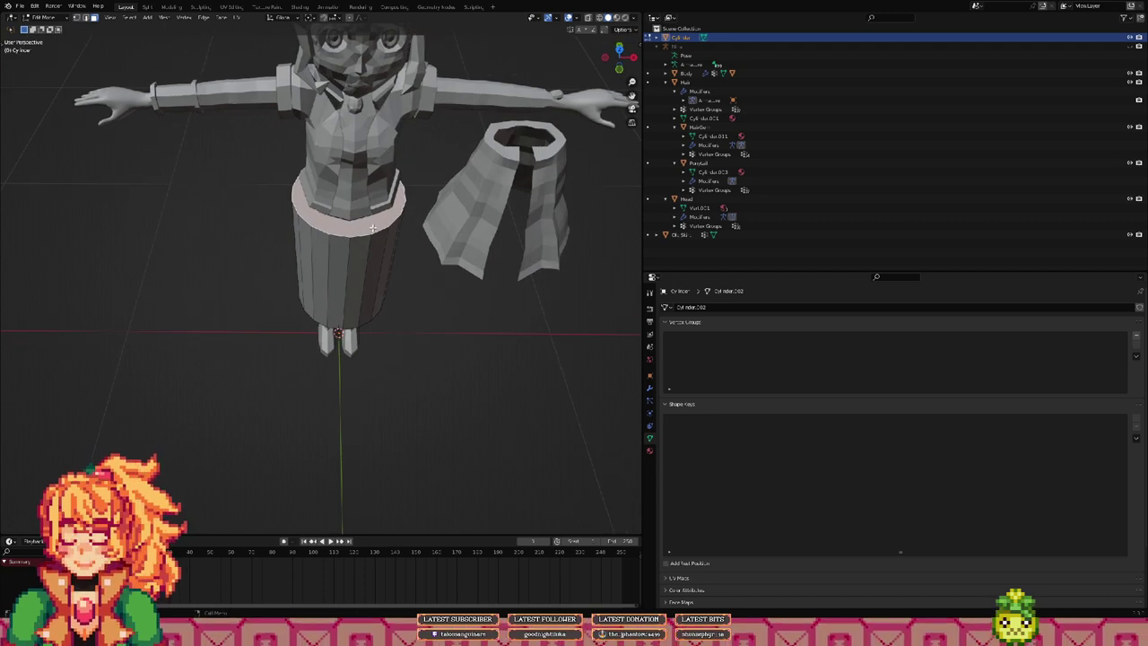
pyautogui.press('i')
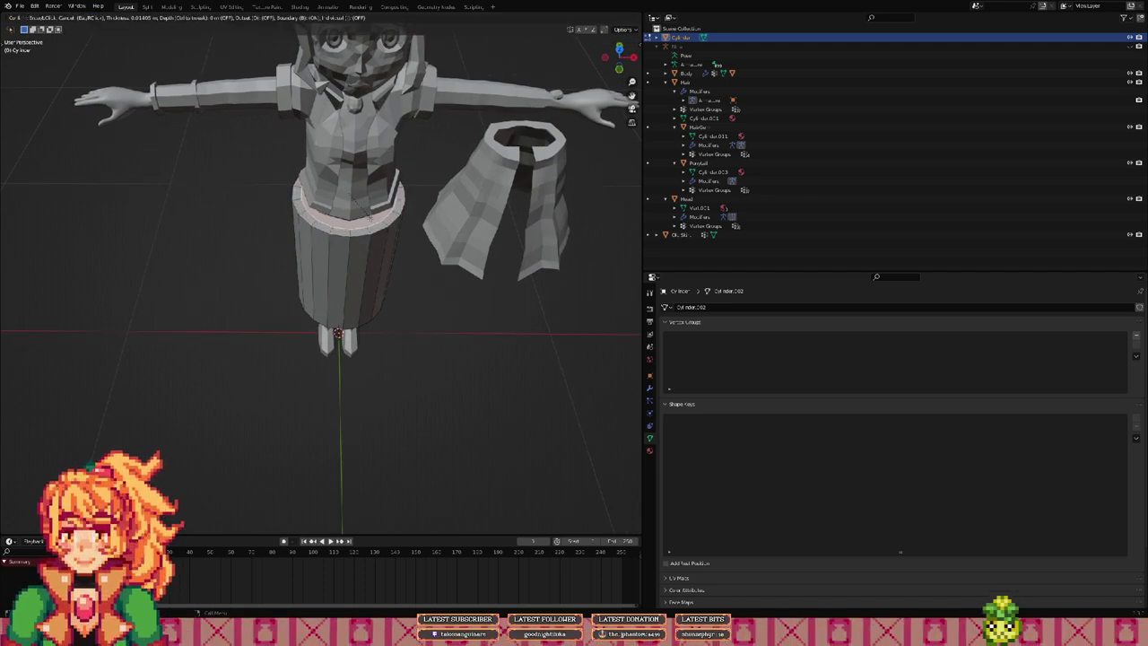
pyautogui.click(369, 215)
pyautogui.moveTo(370, 215); pyautogui.dragTo(371, 204, button='middle')
pyautogui.press('g')
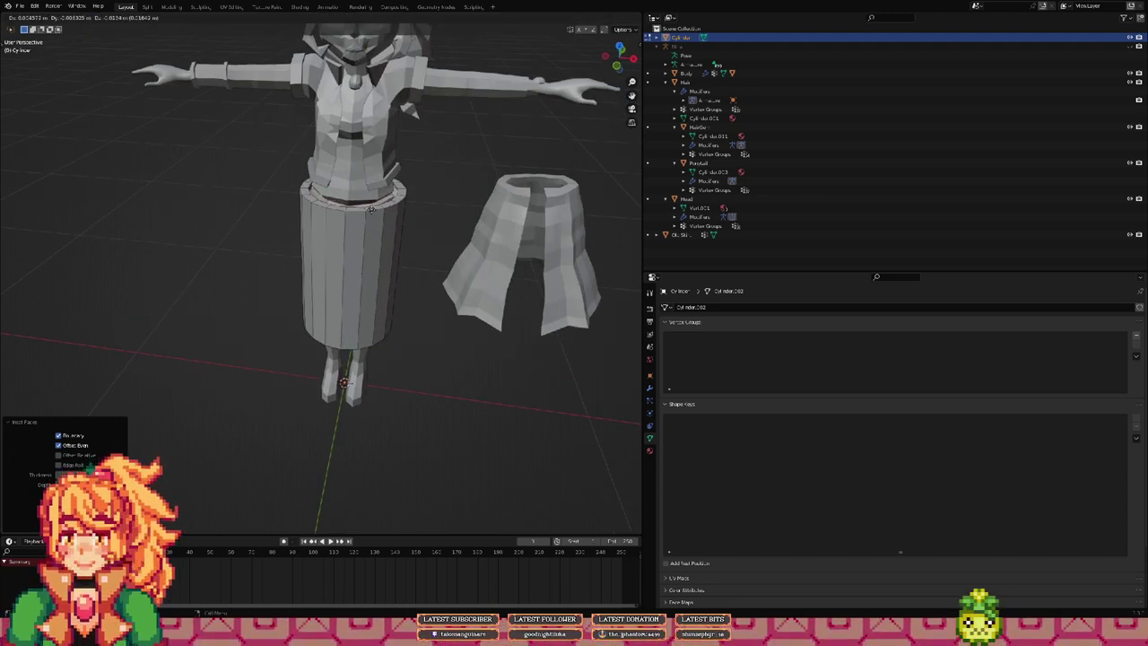
pyautogui.click(371, 210)
# Step: Delete the inner top face and the bottom cap face so the cylinder is open at both ends
pyautogui.moveTo(371, 209); pyautogui.dragTo(344, 205, button='middle')
pyautogui.rightClick(344, 208)
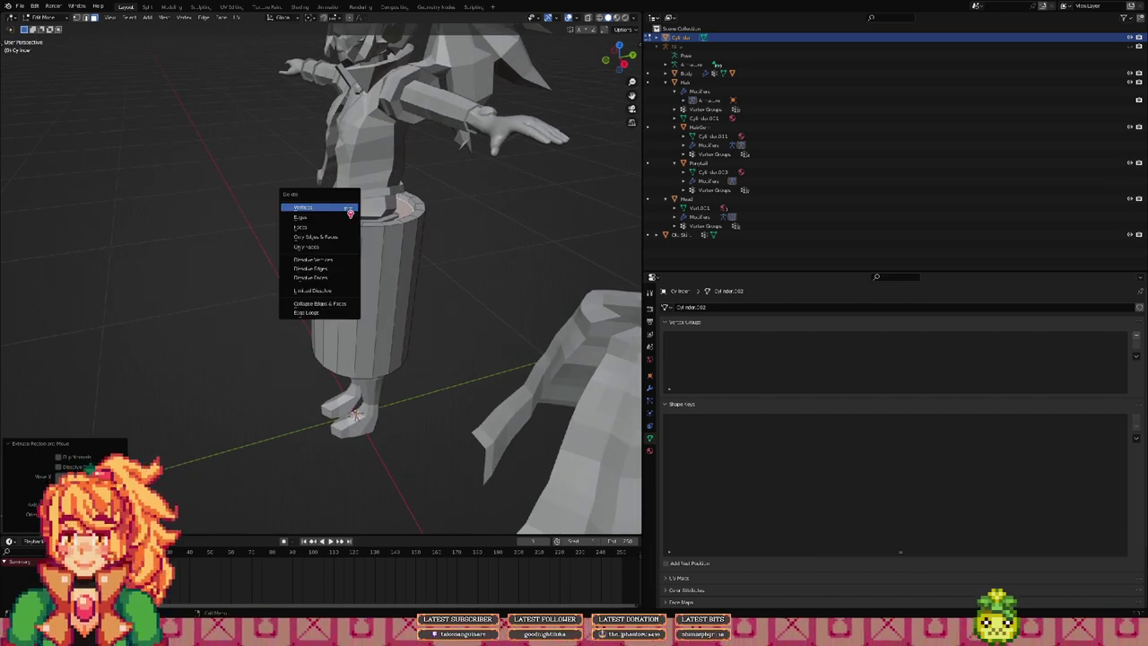
pyautogui.click(335, 224)
pyautogui.moveTo(367, 281); pyautogui.dragTo(350, 199, button='middle')
pyautogui.press('x')
pyautogui.click(378, 339)
pyautogui.scroll(5, 347, 274)
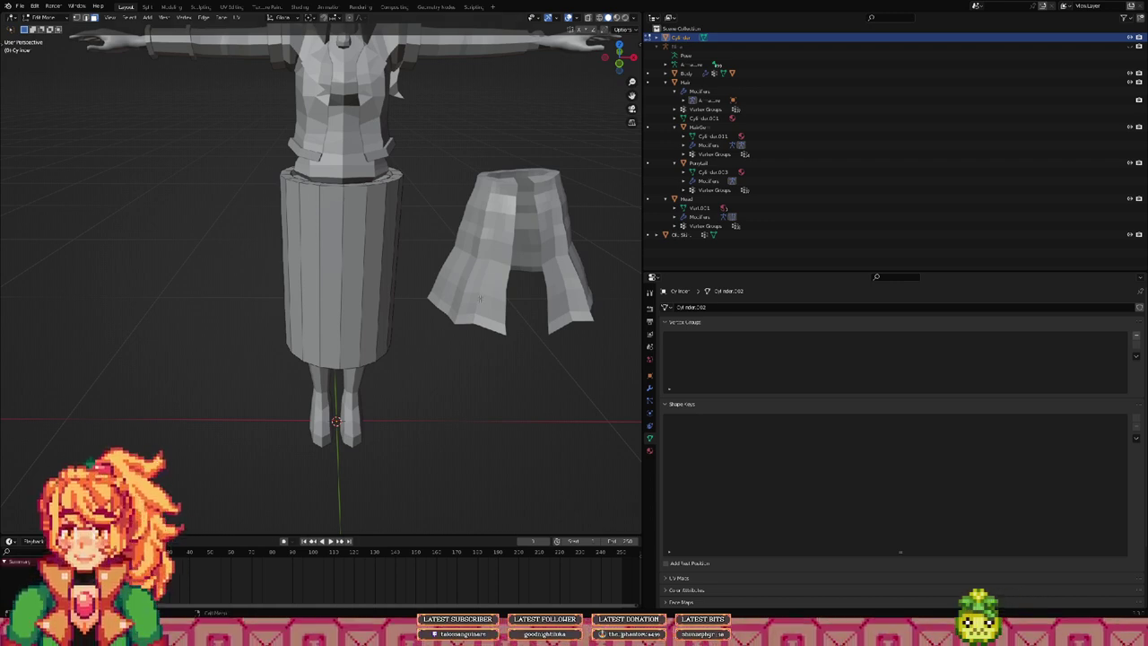
pyautogui.moveTo(489, 299); pyautogui.dragTo(484, 287, button='middle')
pyautogui.moveTo(426, 236); pyautogui.dragTo(426, 233, button='middle')
pyautogui.moveTo(481, 288); pyautogui.dragTo(481, 279, button='middle')
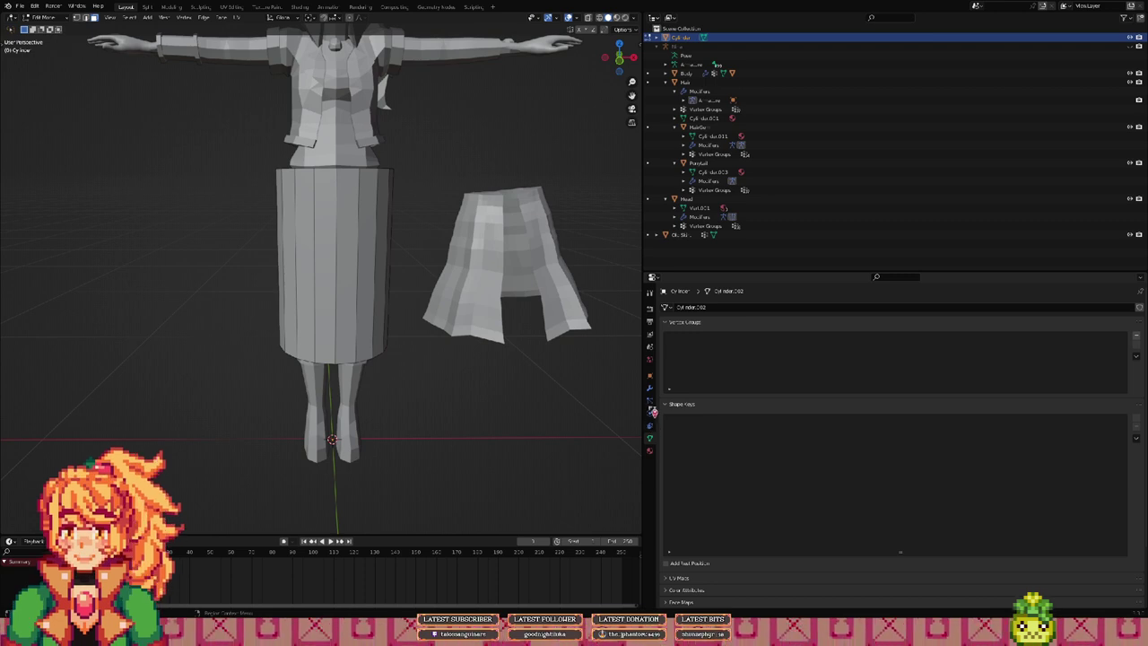
# Step: In the wireframe front view, select the half of the cylinder on the character's right side, change to rendered shading and delete its faces
pyautogui.click(651, 391)
pyautogui.moveTo(413, 265); pyautogui.dragTo(413, 255, button='middle')
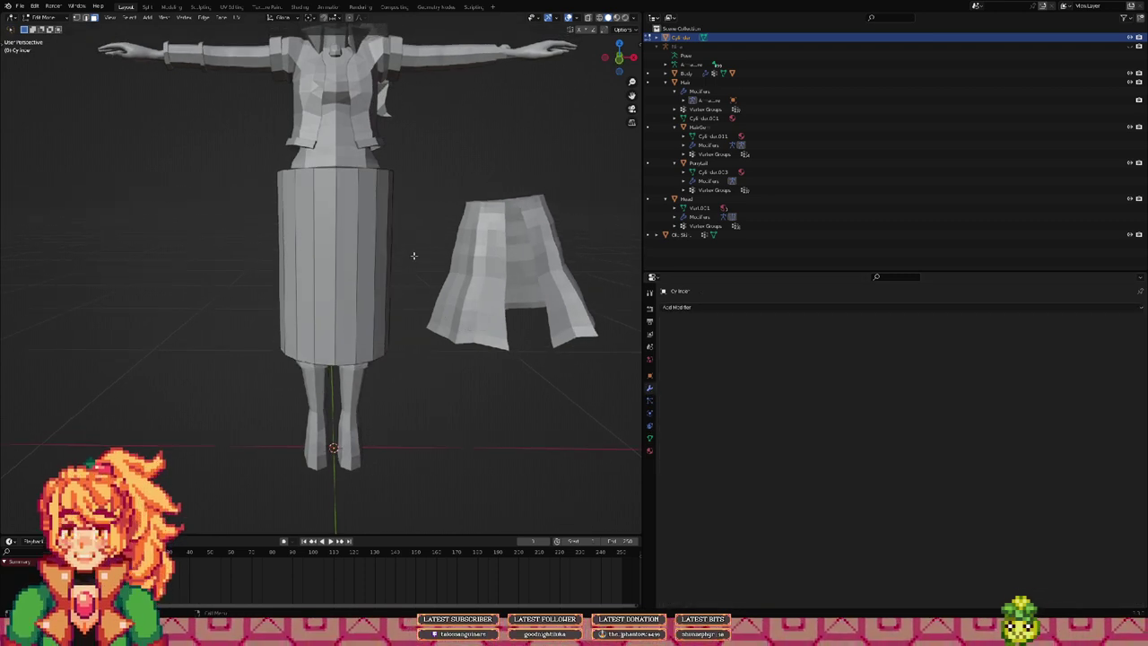
pyautogui.press('z')
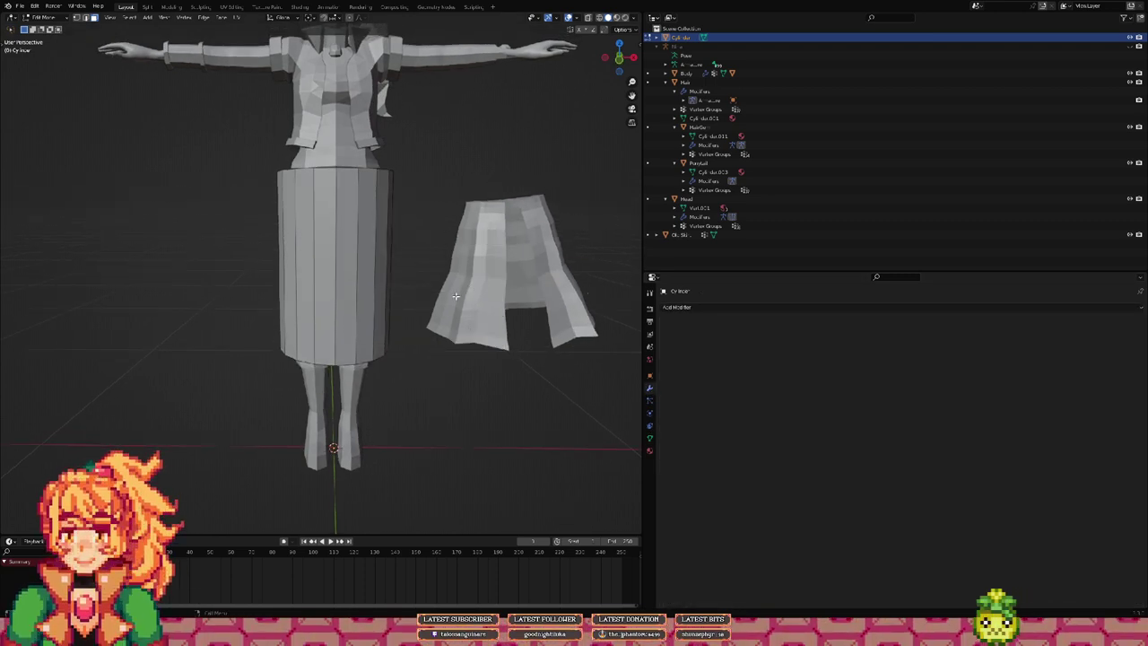
pyautogui.press('KP_1')
pyautogui.press('z')
pyautogui.click(350, 295)
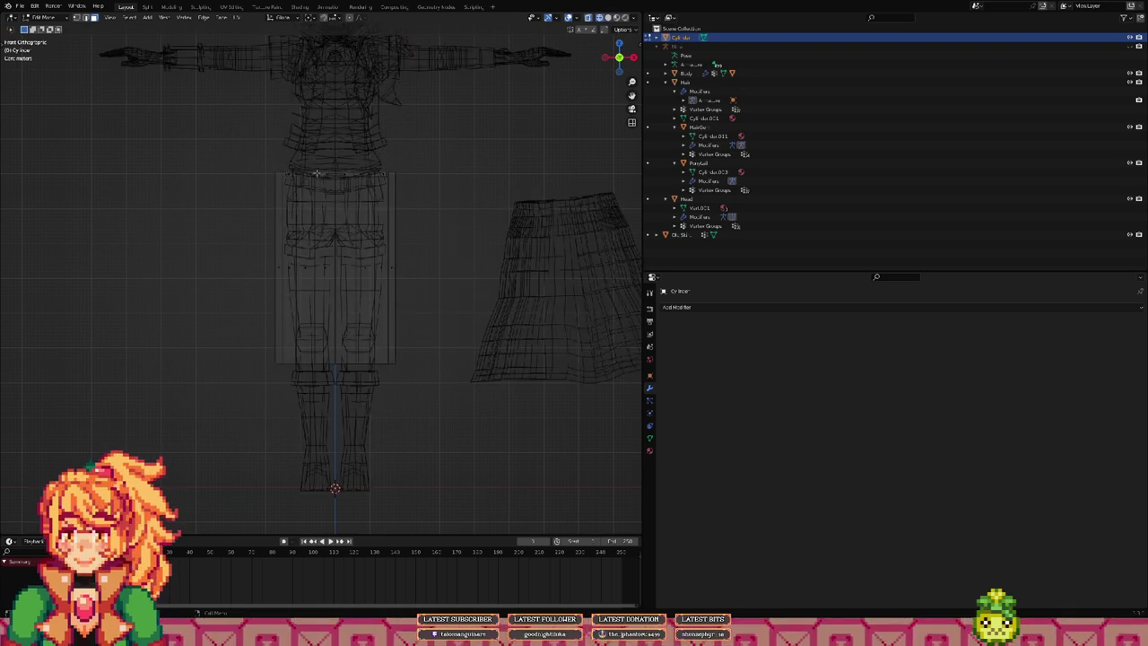
pyautogui.moveTo(266, 146)
pyautogui.mouseDown()
pyautogui.moveTo(217, 404)
pyautogui.moveTo(300, 397)
pyautogui.moveTo(334, 340)
pyautogui.moveTo(315, 117)
pyautogui.moveTo(278, 134)
pyautogui.mouseUp()
pyautogui.press('z')
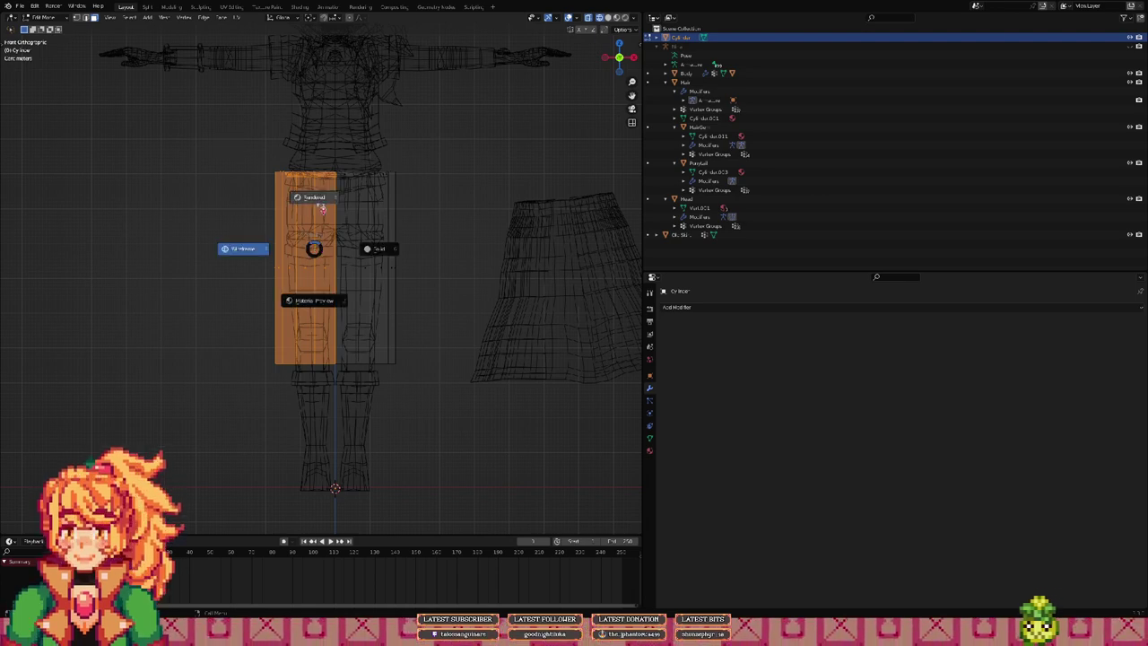
pyautogui.click(258, 139)
pyautogui.press('x')
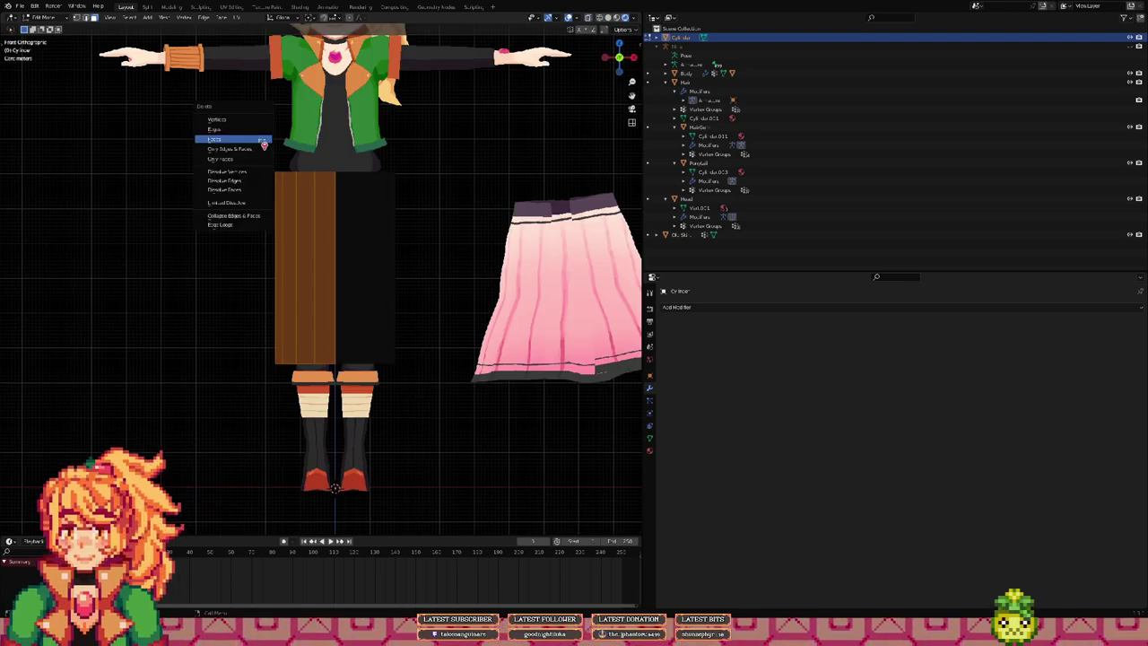
pyautogui.click(262, 140)
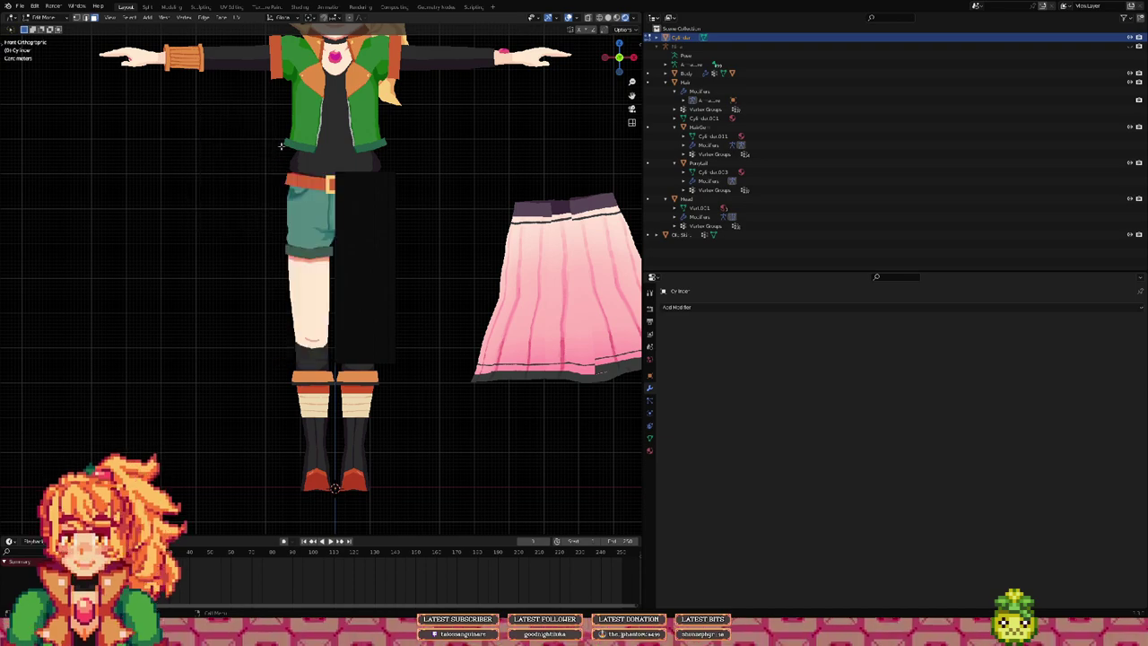
# Step: Add a Mirror modifier on the X axis to the half cylinder
pyautogui.moveTo(416, 198); pyautogui.dragTo(412, 221, button='middle')
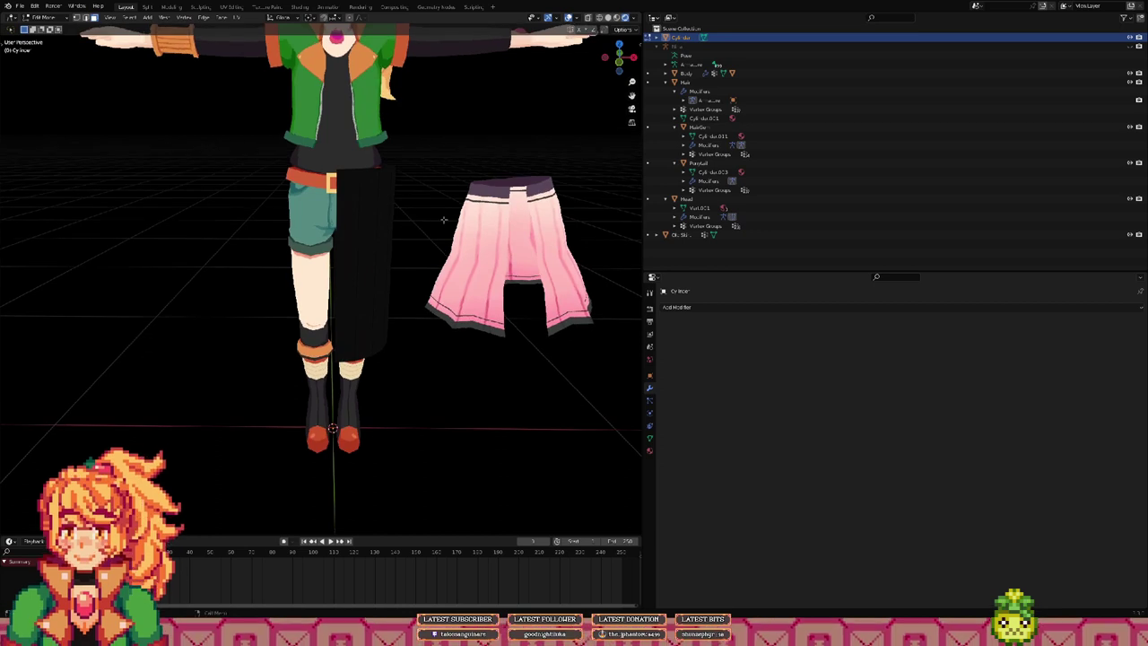
pyautogui.click(698, 306)
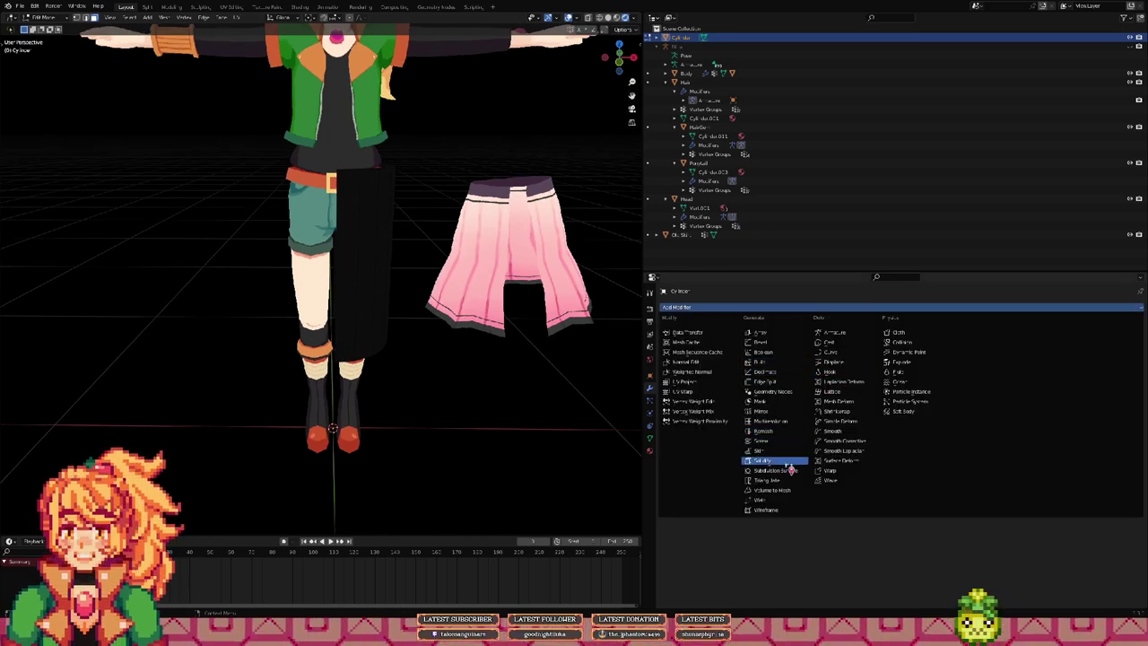
pyautogui.click(770, 414)
pyautogui.moveTo(410, 309); pyautogui.dragTo(384, 223, button='middle')
pyautogui.press('Tab')
pyautogui.press('Tab')
pyautogui.click(356, 220)
pyautogui.moveTo(353, 197); pyautogui.dragTo(375, 222, button='middle')
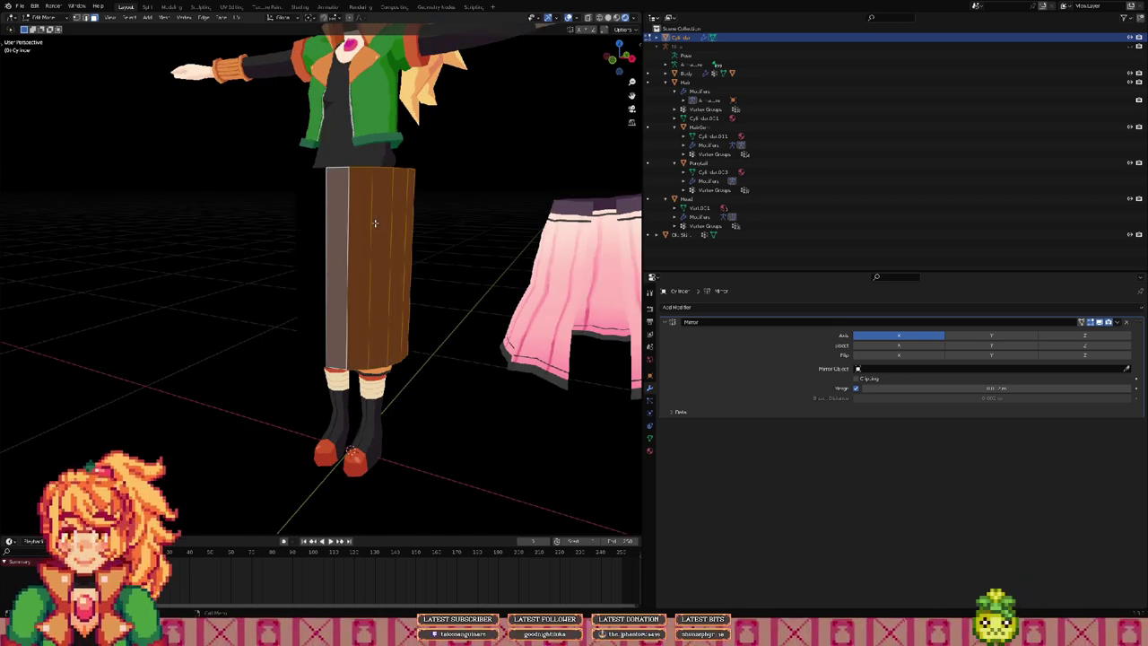
pyautogui.moveTo(376, 225); pyautogui.dragTo(626, 466, button='middle')
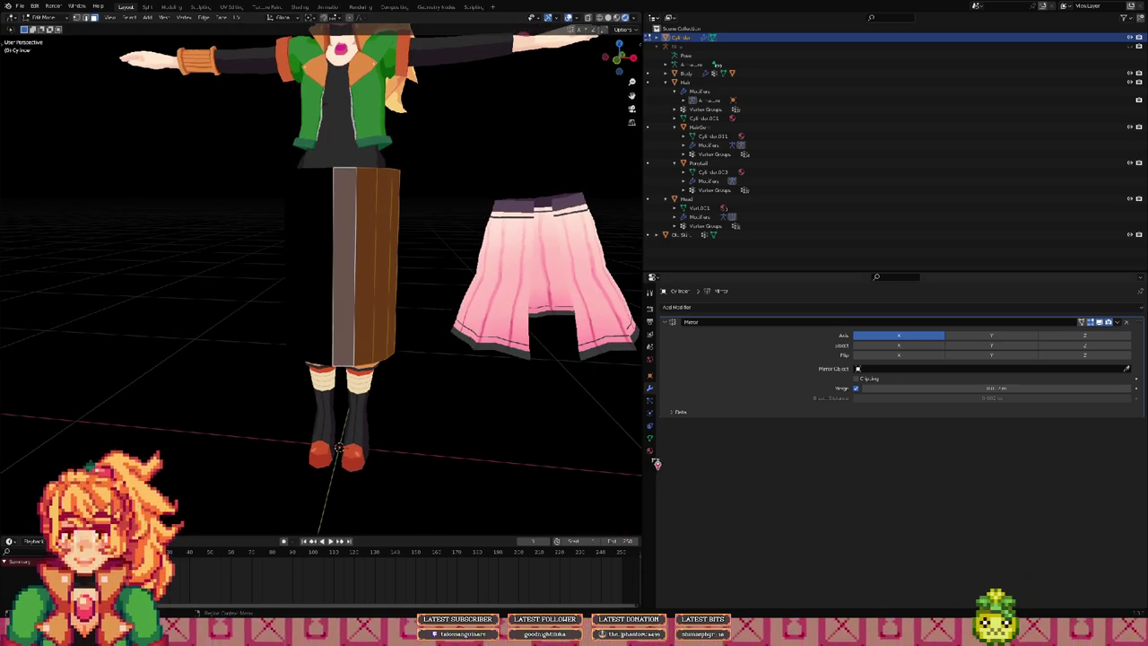
# Step: Link the character's existing body texture material to the new cylinder
pyautogui.click(651, 452)
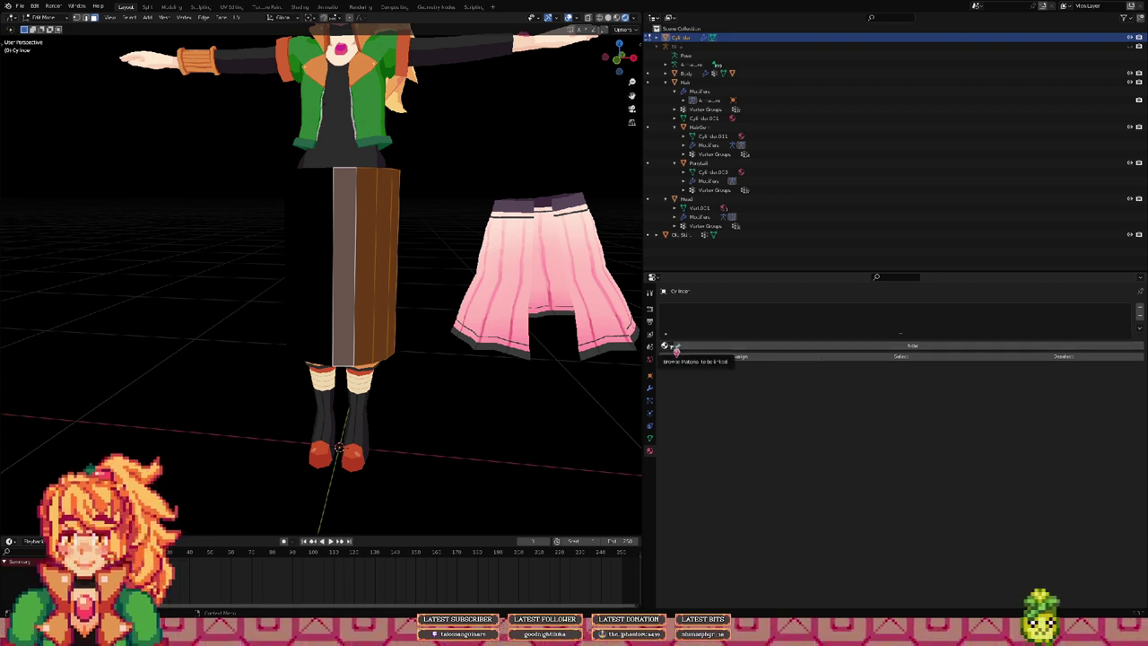
pyautogui.moveTo(452, 314); pyautogui.dragTo(583, 312, button='middle')
pyautogui.click(665, 345)
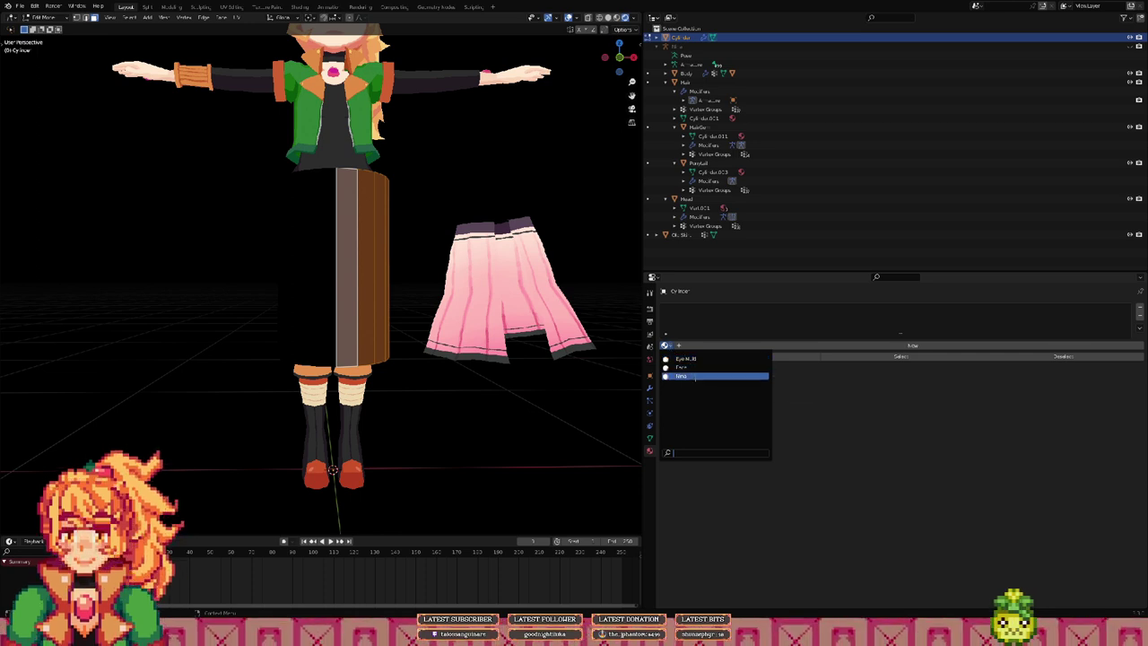
pyautogui.click(695, 367)
pyautogui.moveTo(521, 300); pyautogui.dragTo(500, 305, button='middle')
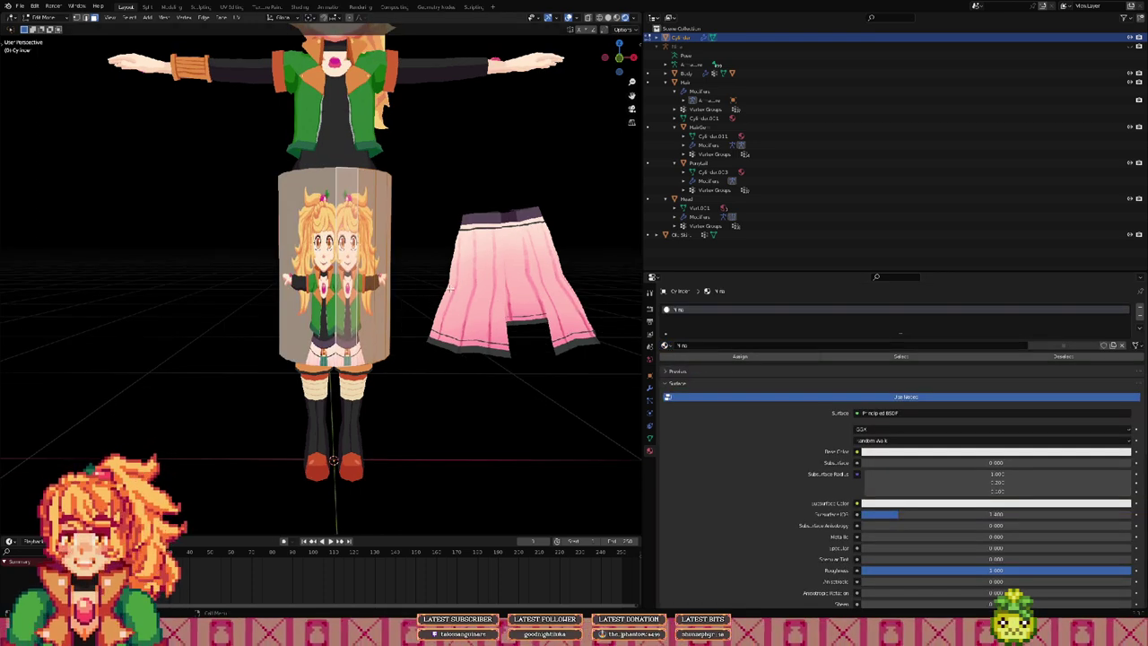
# Step: Switch to the UV Editing workspace, frame the cylinder from the front and load the full body texture in the UV editor
pyautogui.press('KP_1')
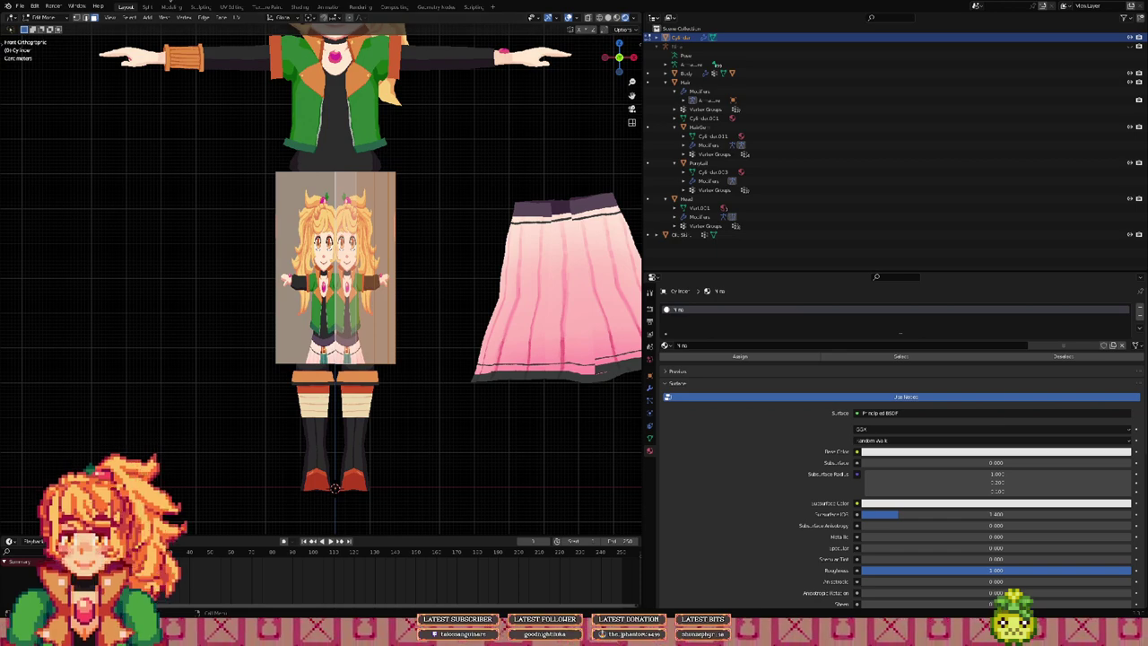
pyautogui.click(231, 8)
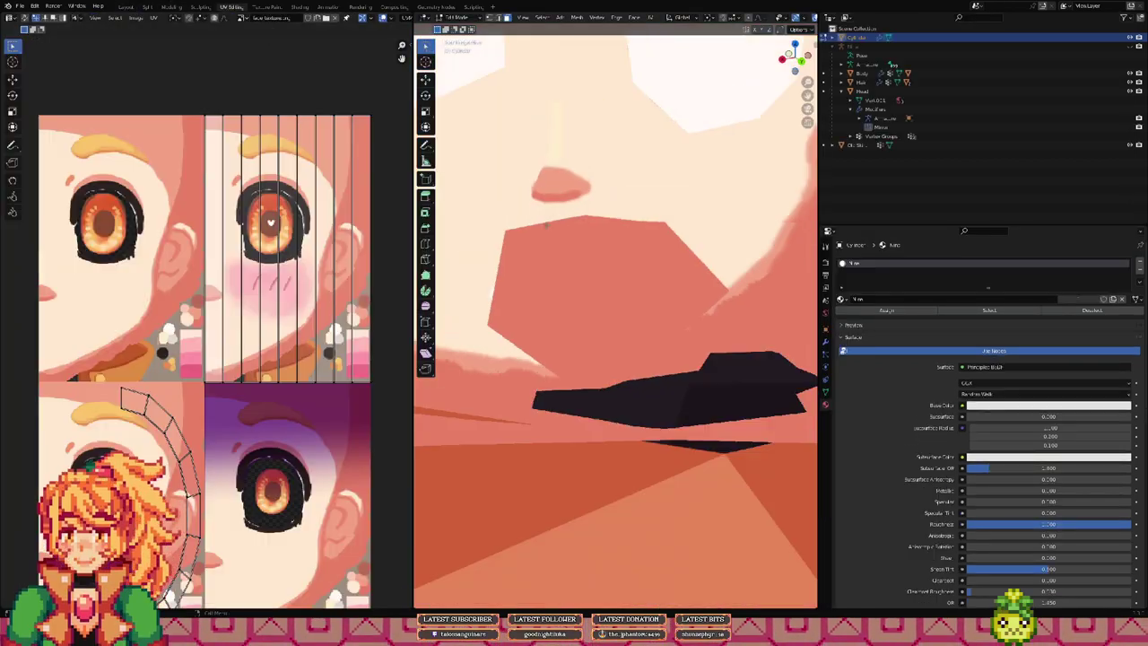
pyautogui.press('KP_1')
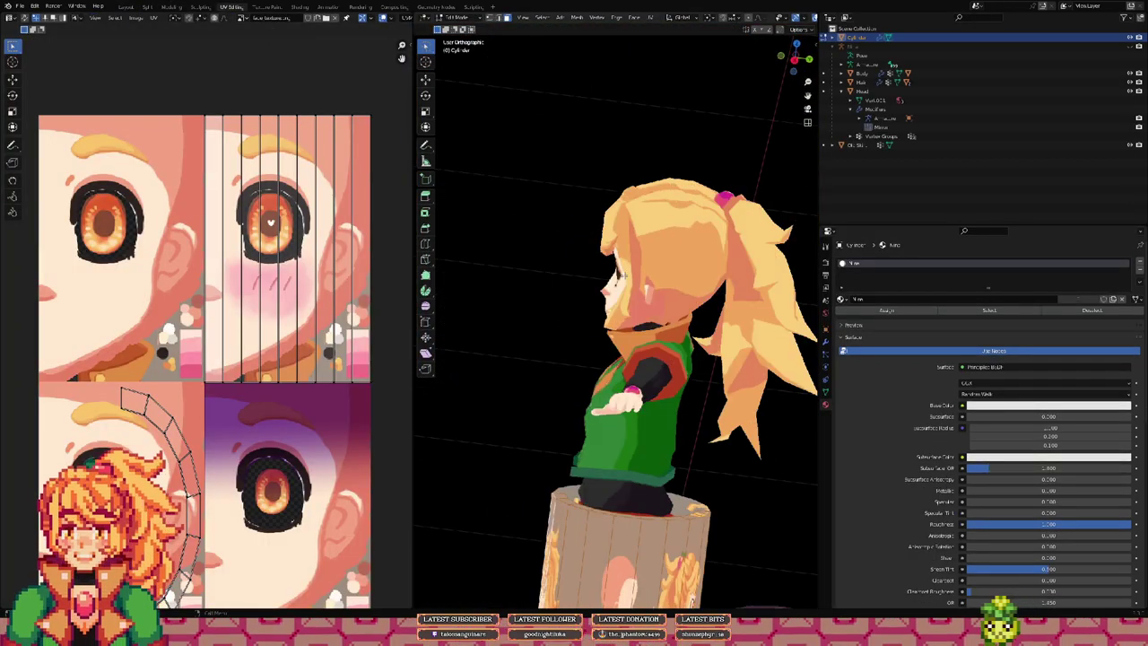
pyautogui.keyDown('shift'); pyautogui.moveTo(633, 383); pyautogui.dragTo(598, 132, button='middle'); pyautogui.keyUp('shift')
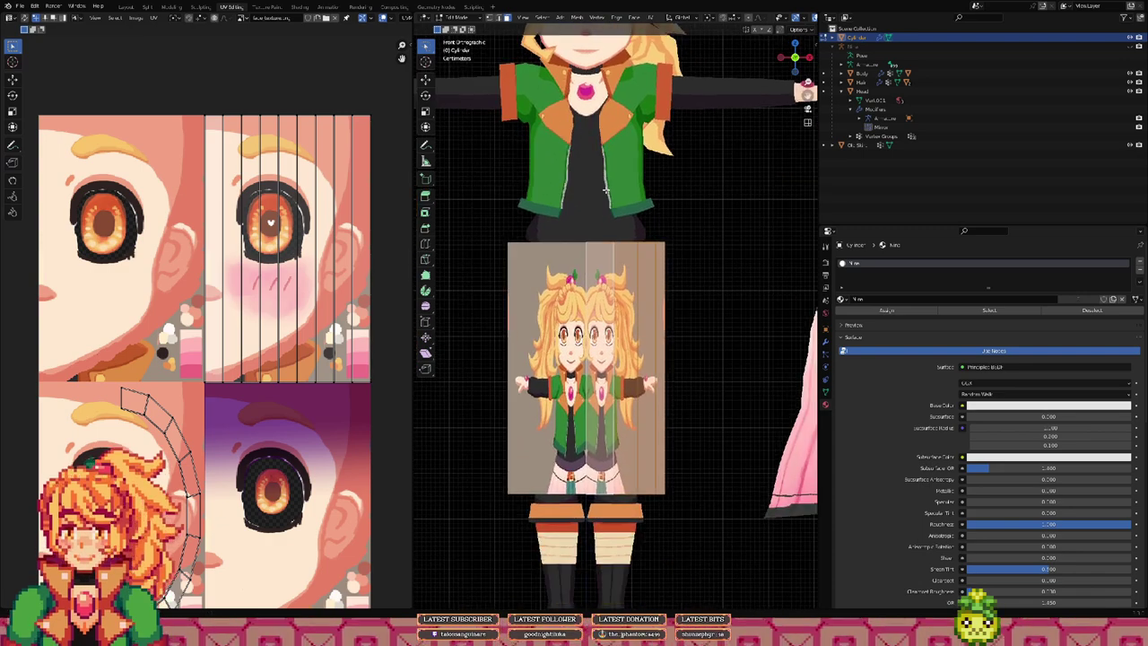
pyautogui.scroll(-2, 205, 54)
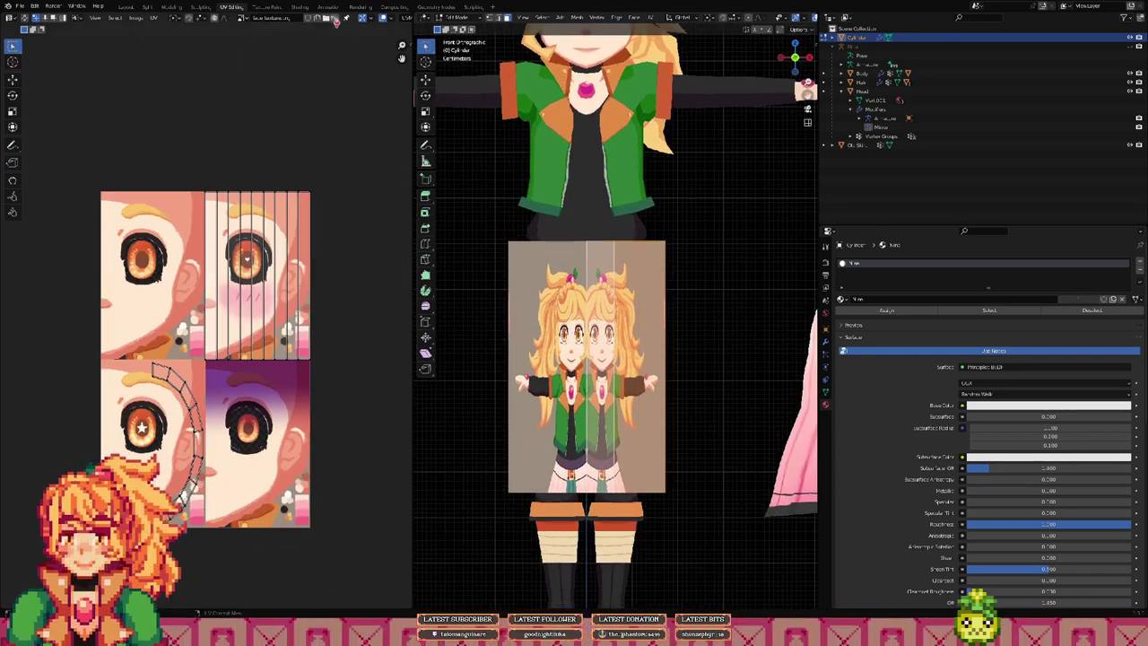
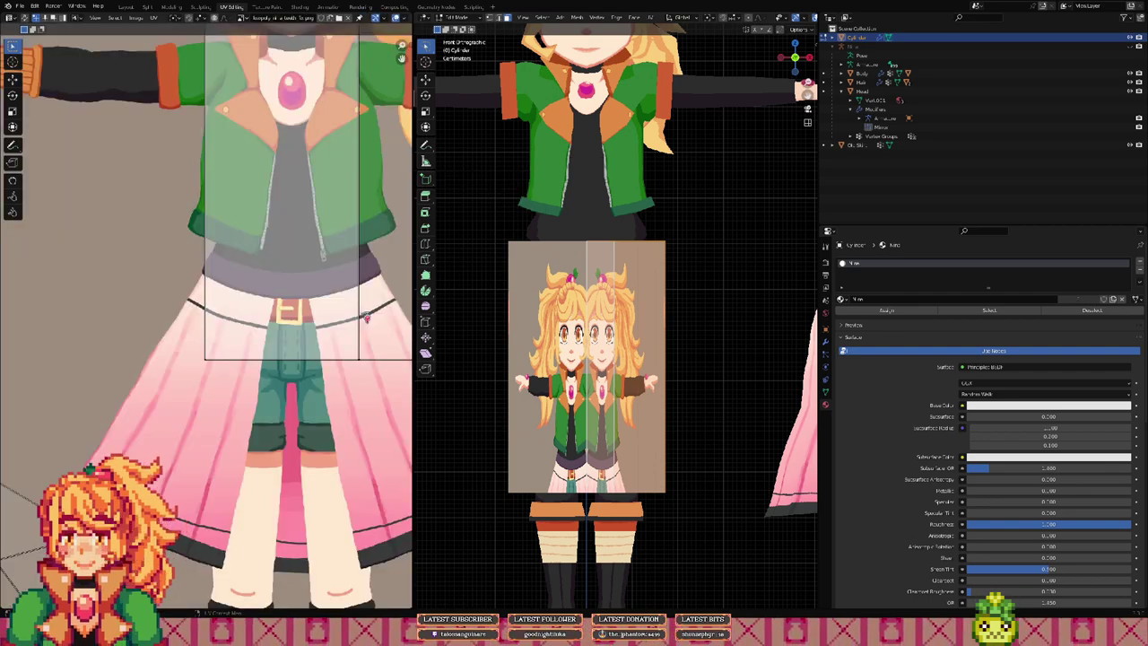
pyautogui.moveTo(365, 314); pyautogui.dragTo(278, 302, button='middle')
pyautogui.scroll(-7, 278, 303)
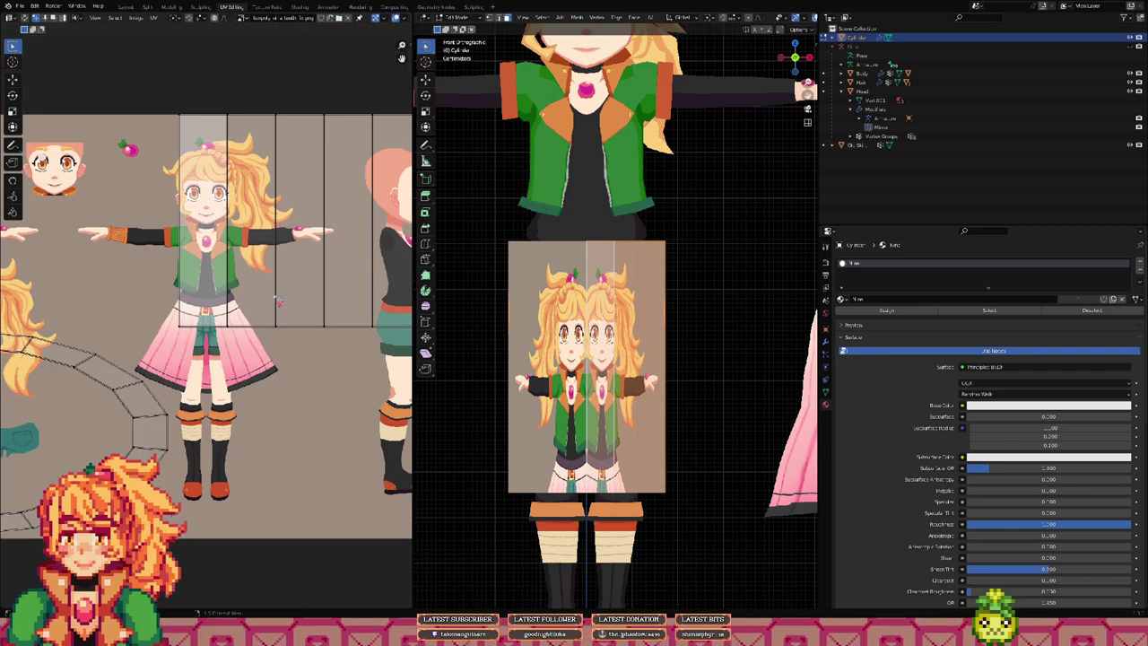
pyautogui.scroll(-3, 278, 303)
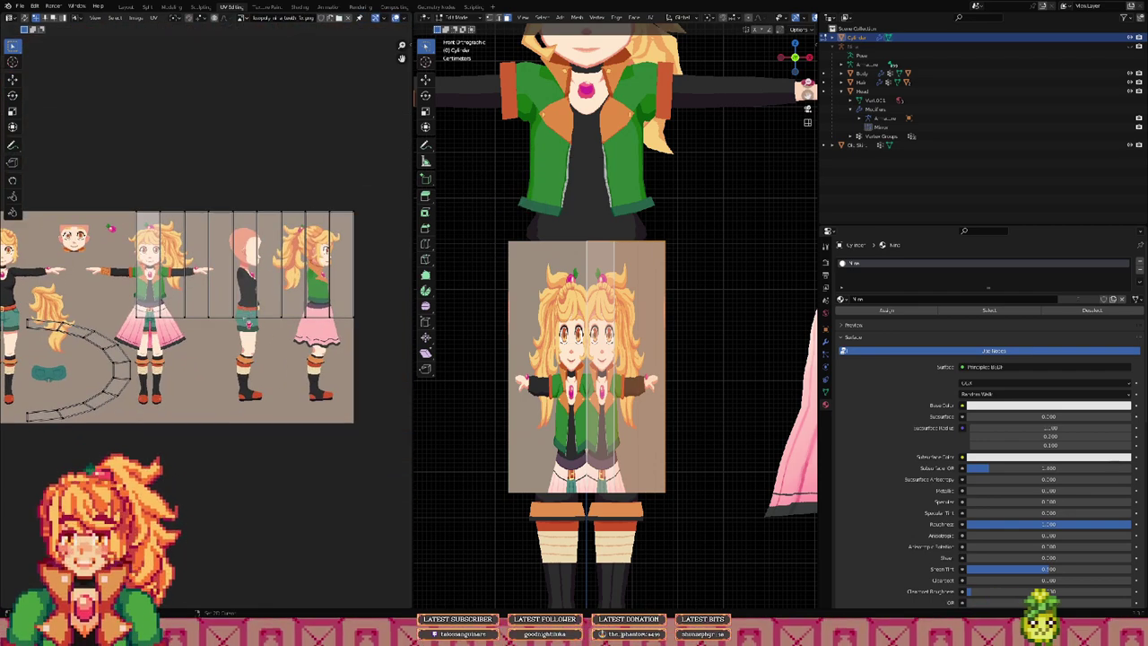
# Step: Select the curved UV island of the cylinder's top rim, scale it to 0 and move it to the texture's lower-left corner
pyautogui.moveTo(136, 310); pyautogui.dragTo(137, 311, button='middle')
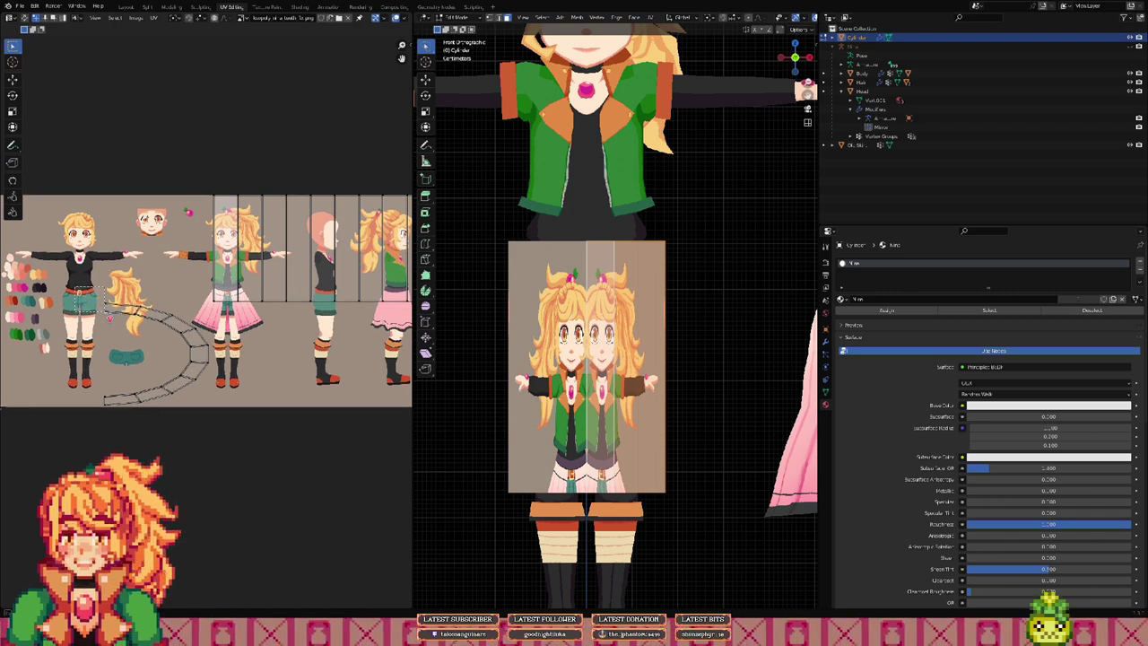
pyautogui.moveTo(215, 415); pyautogui.dragTo(213, 411)
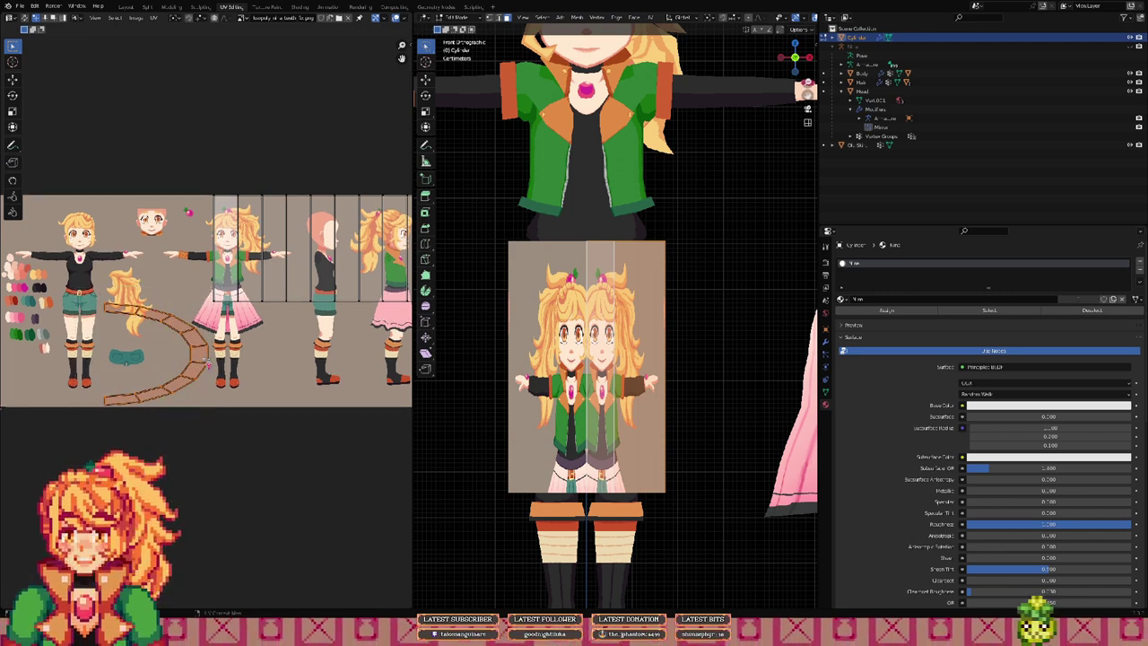
pyautogui.press('a')
pyautogui.hotkey('alt', 'a')
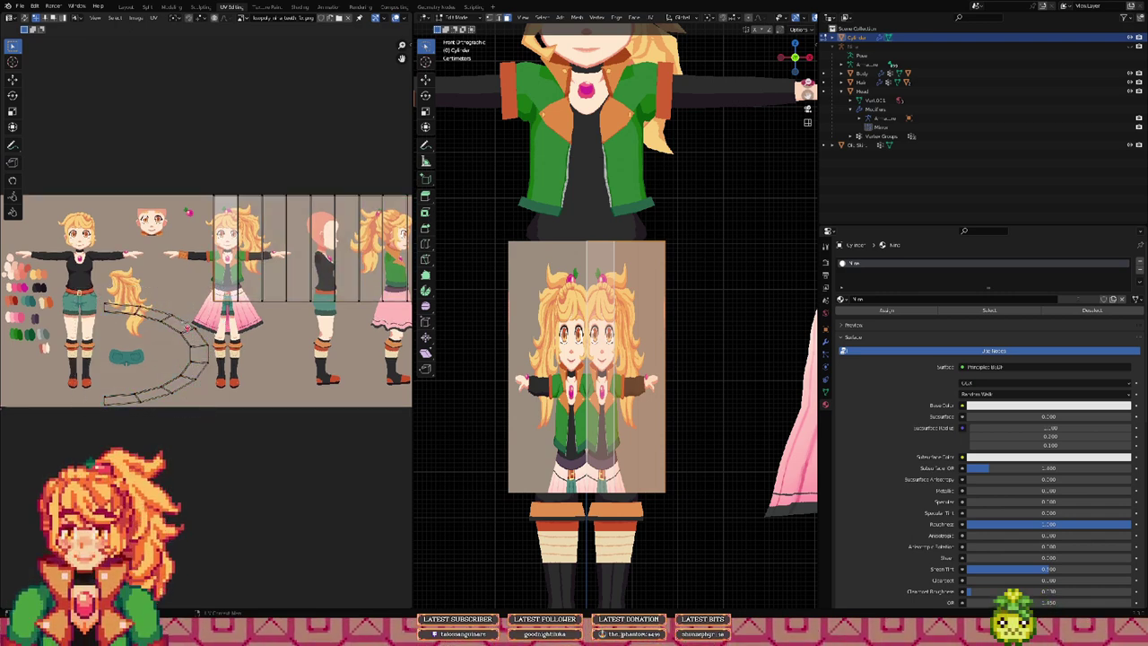
pyautogui.moveTo(167, 435); pyautogui.dragTo(201, 434)
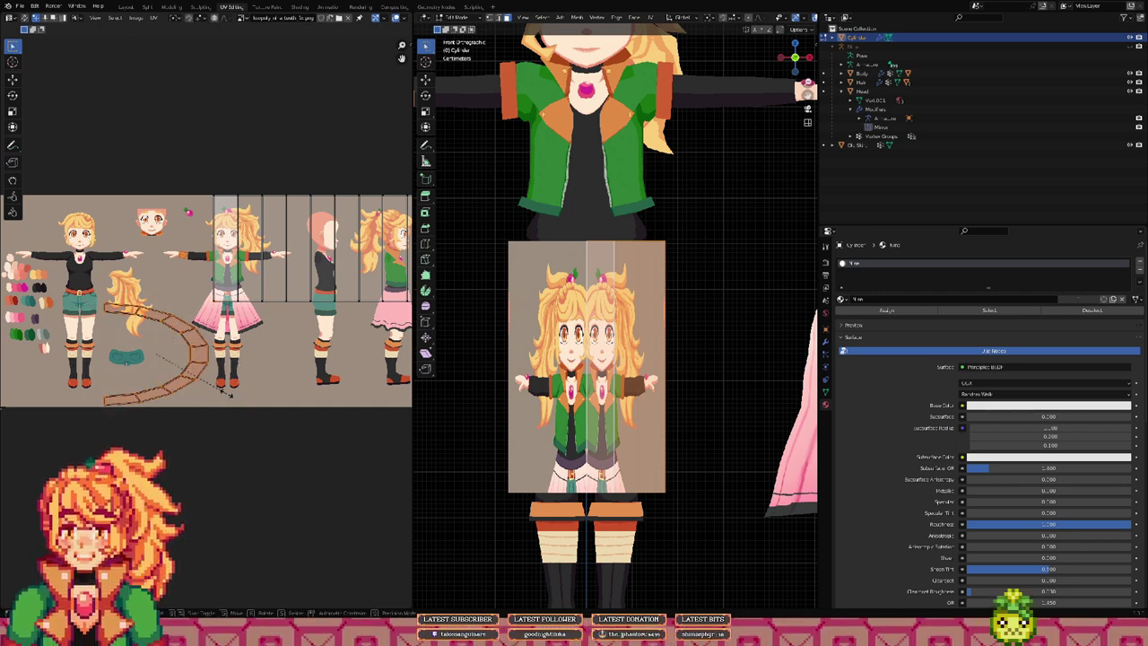
pyautogui.press('0')
pyautogui.press('Return')
pyautogui.press('g')
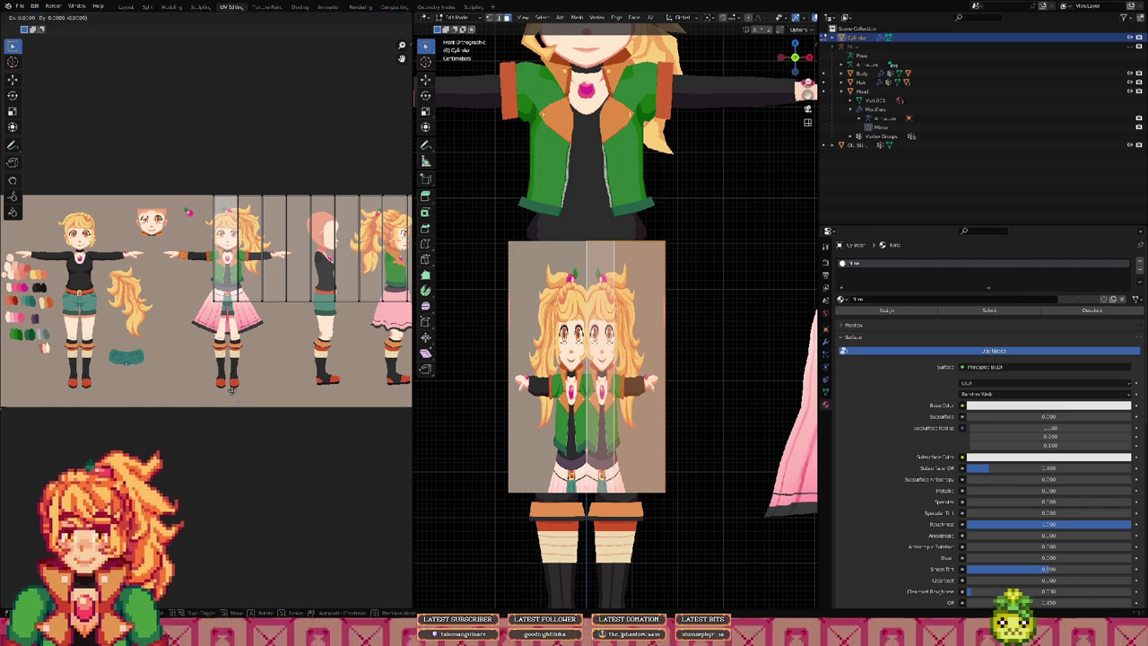
pyautogui.click(153, 319)
# Step: Select the cylinder's rectangular side-wall UV island and move it over the front-view skirt figure in the texture
pyautogui.moveTo(229, 334); pyautogui.dragTo(223, 345, button='middle')
pyautogui.moveTo(617, 297)
pyautogui.mouseDown(button='middle')
pyautogui.moveTo(616, 349)
pyautogui.moveTo(625, 317)
pyautogui.mouseUp(button='middle')
pyautogui.scroll(-2, 266, 339)
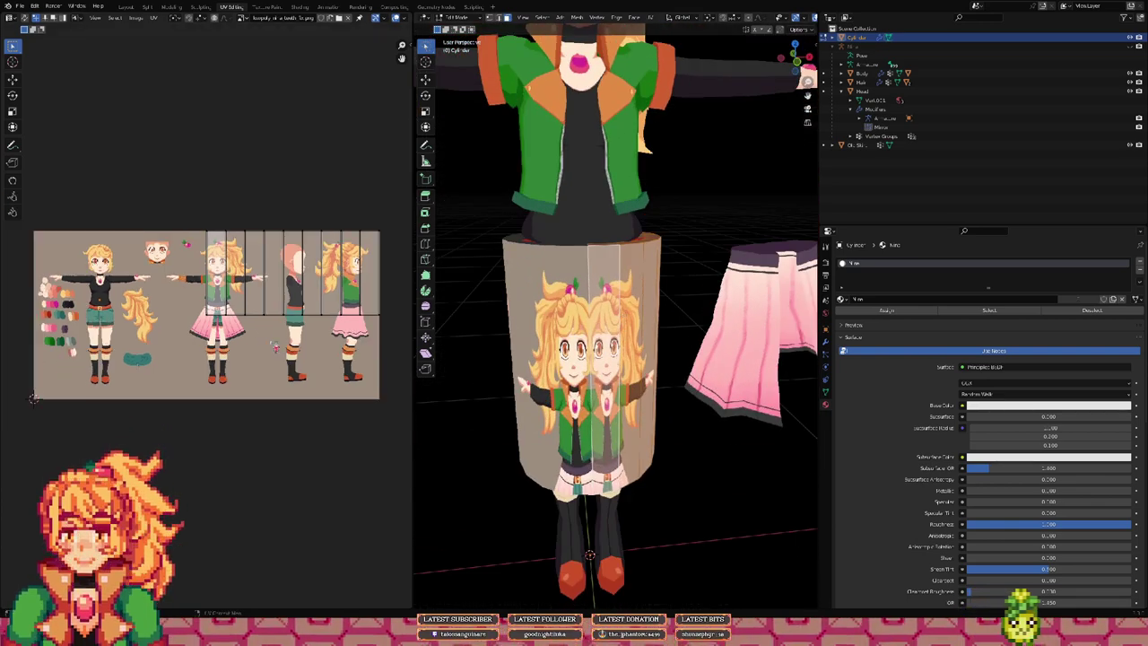
pyautogui.moveTo(175, 201); pyautogui.dragTo(397, 335)
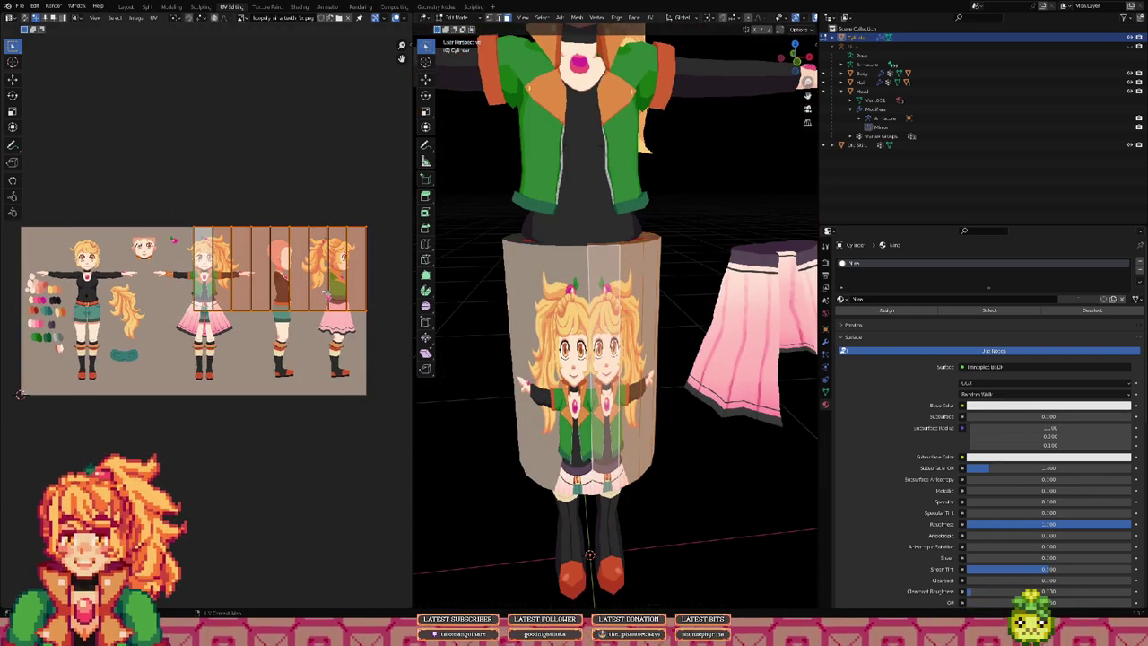
pyautogui.press('g')
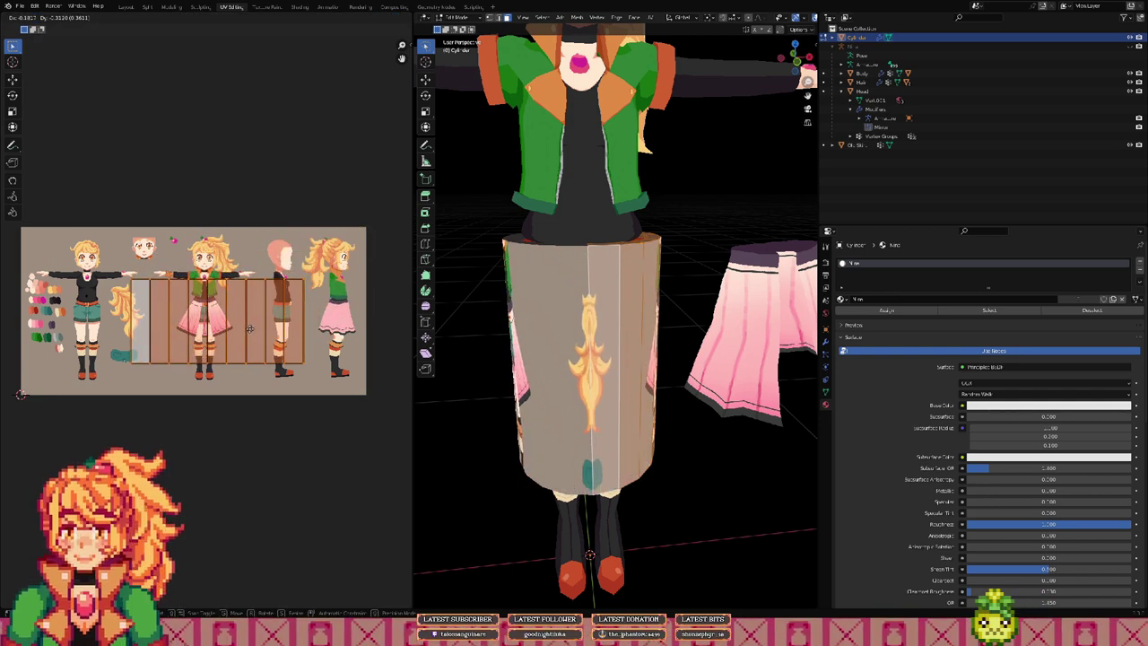
pyautogui.click(251, 327)
# Step: Try rotating the side-wall UV island to the slant of the skirt and scaling it down to about 0.23
pyautogui.press('r')
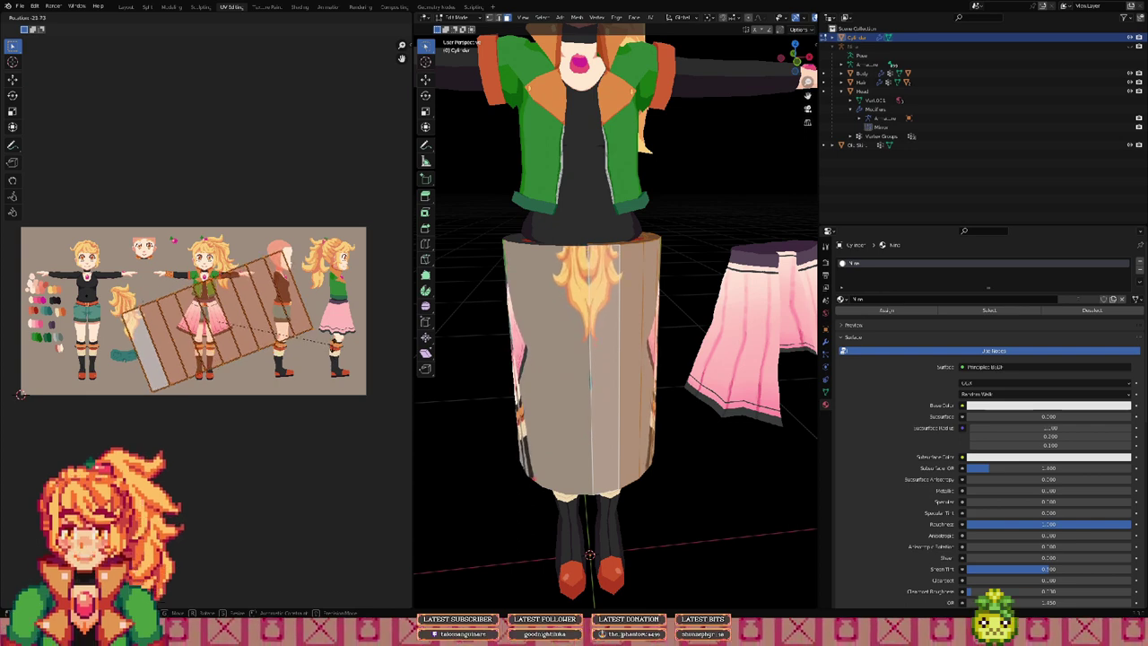
pyautogui.click(19, 395)
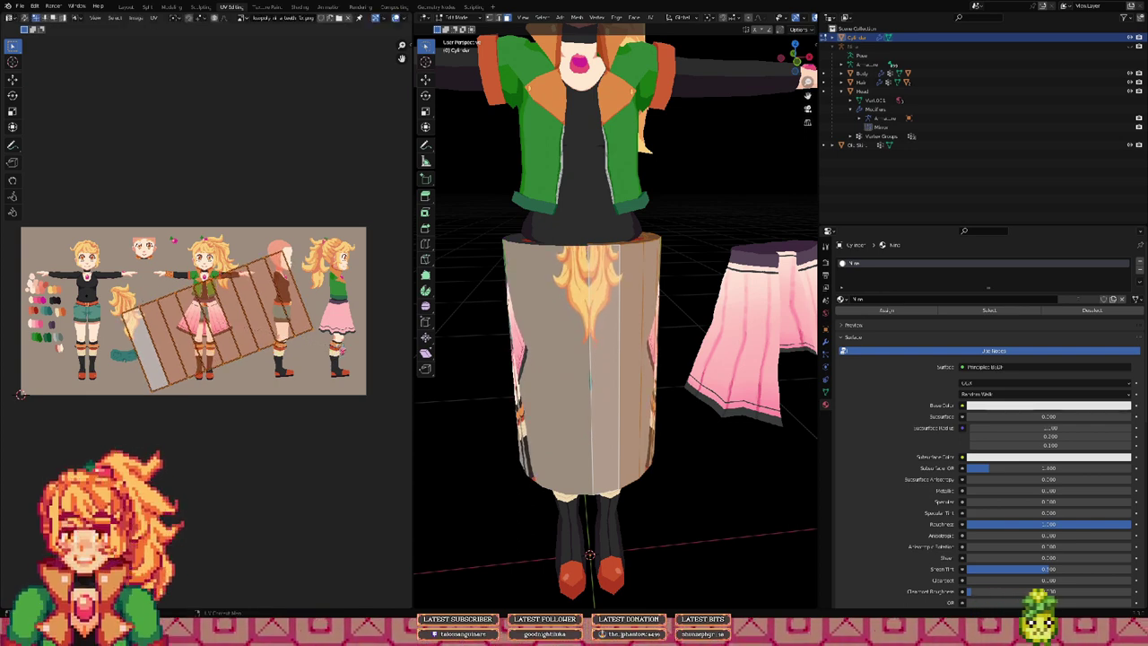
pyautogui.press('s')
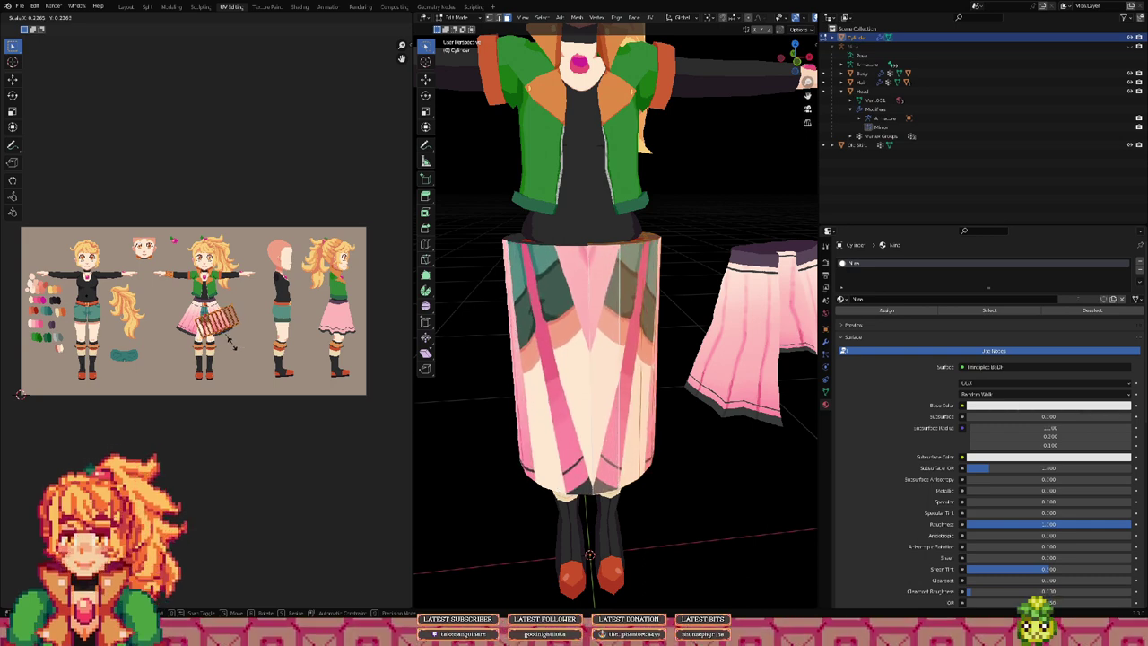
pyautogui.click(231, 342)
pyautogui.scroll(5, 251, 348)
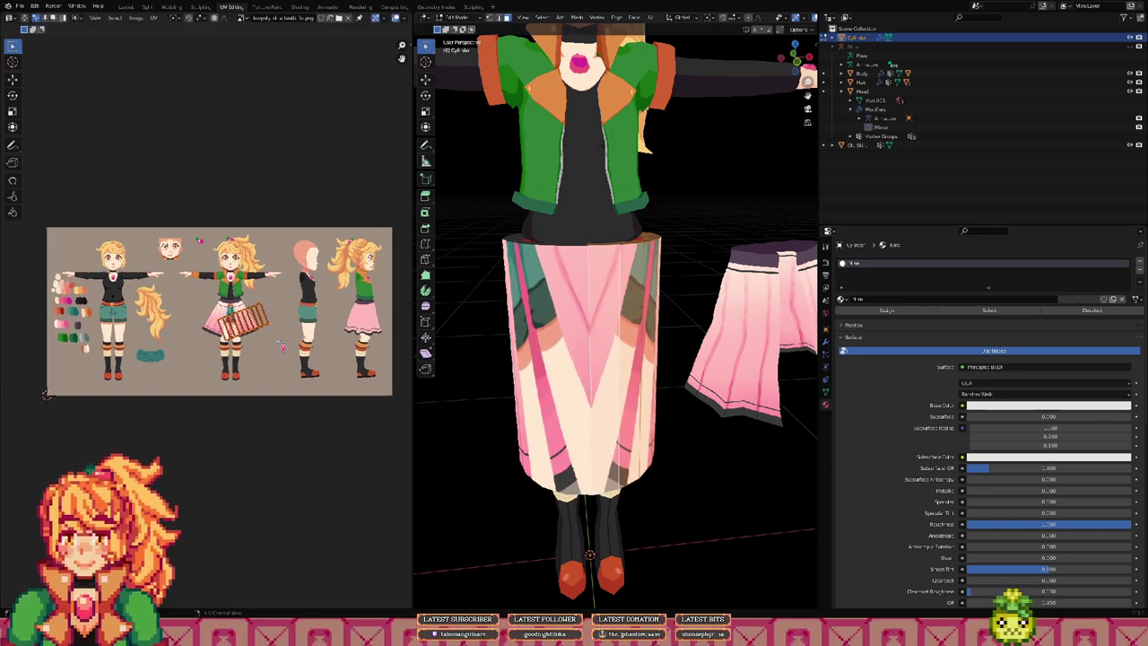
pyautogui.moveTo(319, 336); pyautogui.dragTo(197, 339, button='middle')
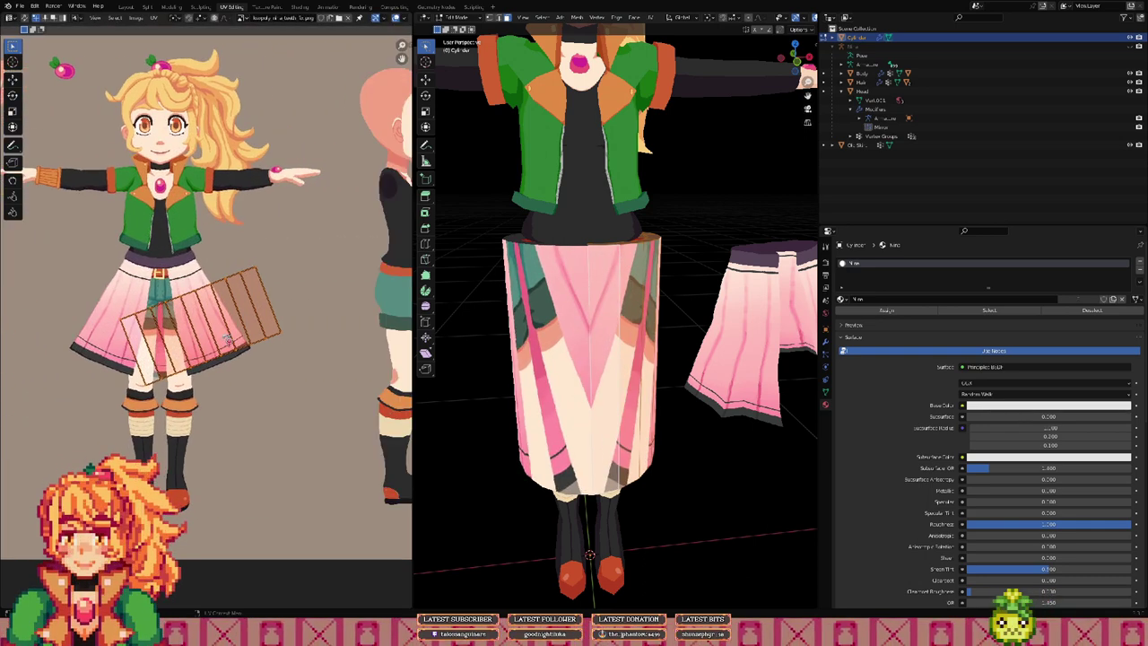
# Step: Try to fit the tilted UV island to the right half of the pink skirt by moving, rotating and stretching it along Y
pyautogui.press('g')
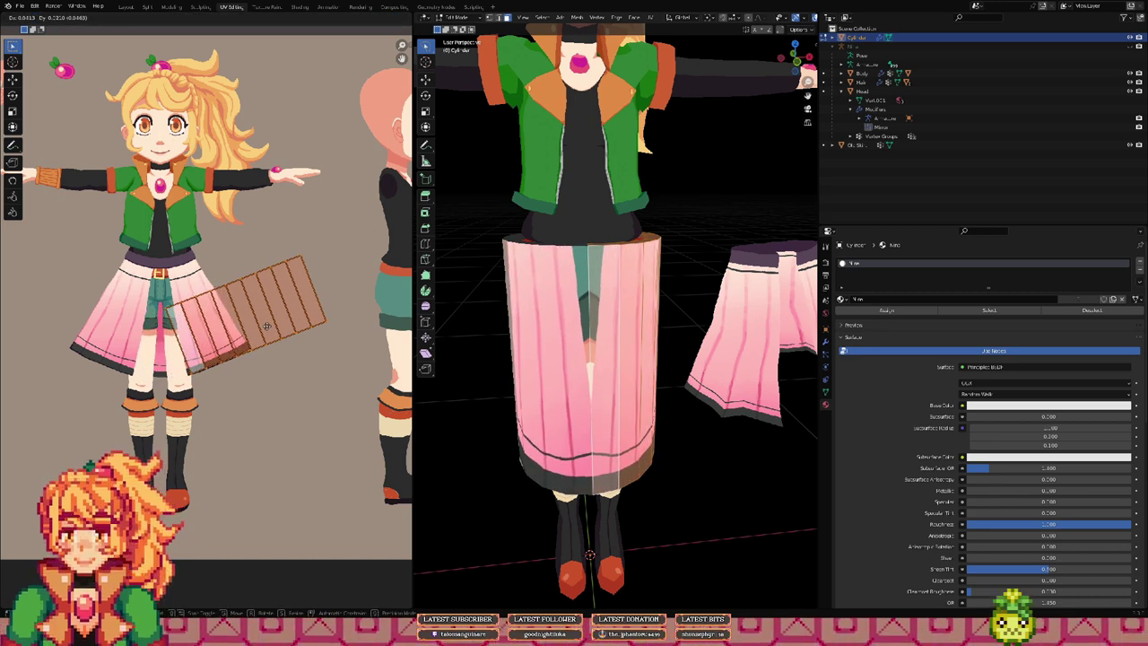
pyautogui.click(266, 325)
pyautogui.press('r')
pyautogui.click(307, 314)
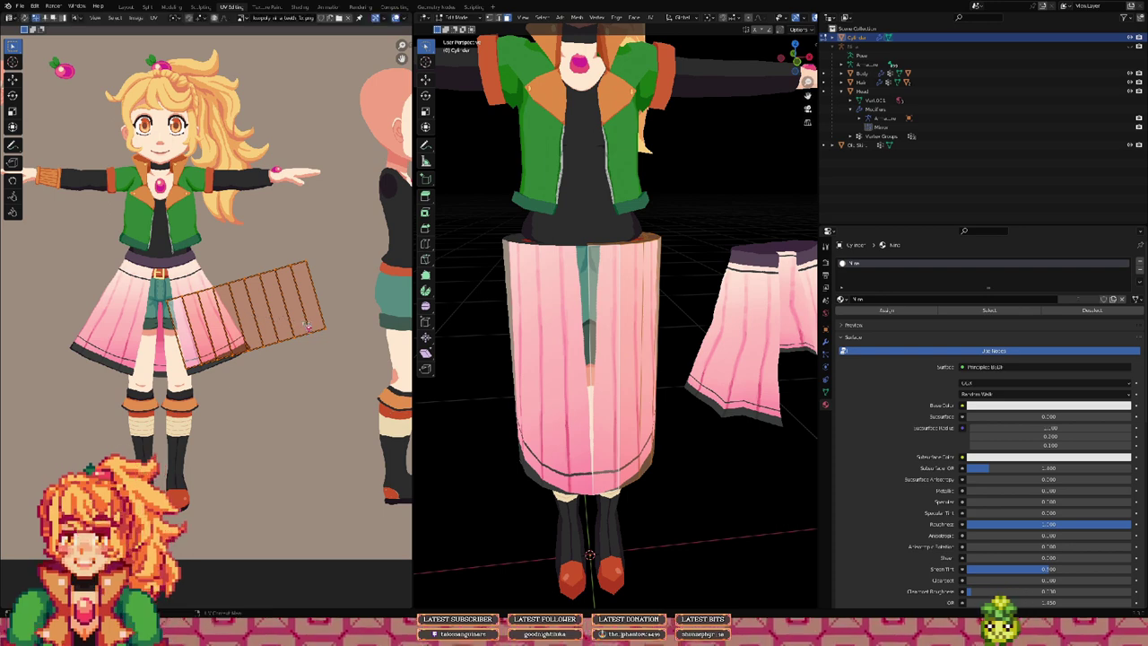
pyautogui.press('g')
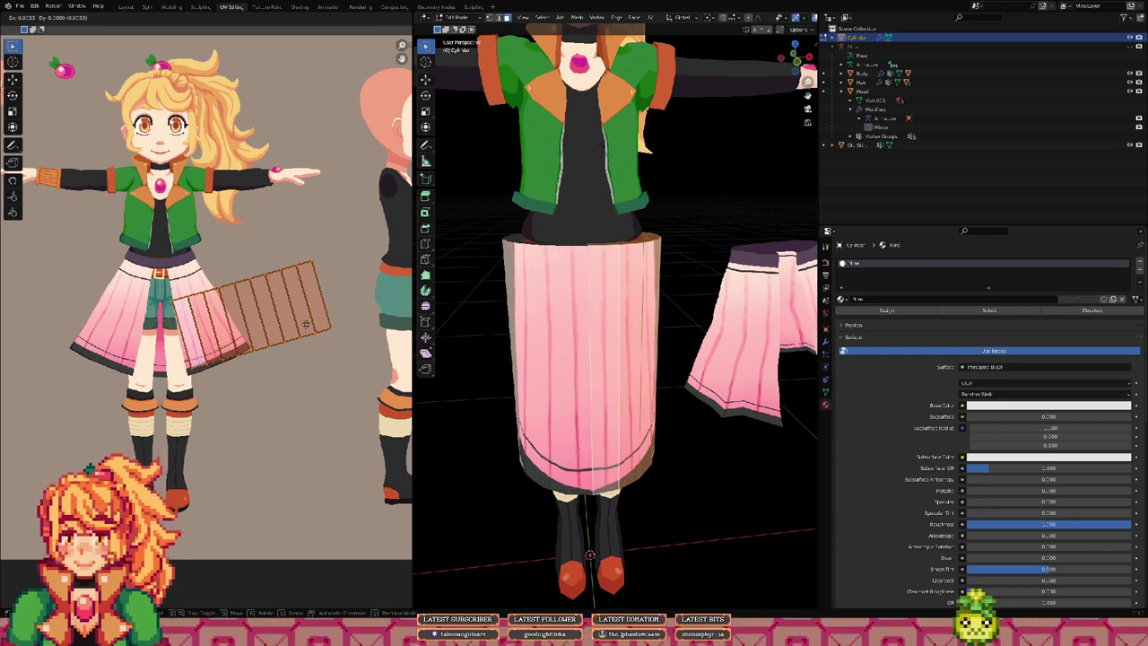
pyautogui.click(306, 325)
pyautogui.press('r')
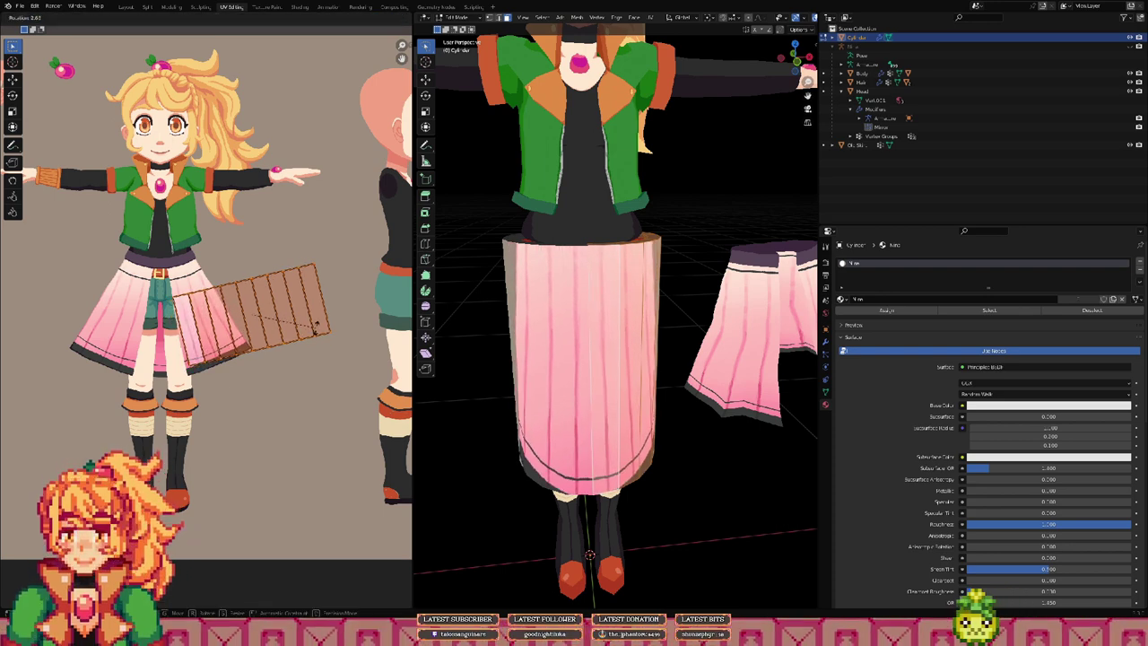
pyautogui.click(316, 331)
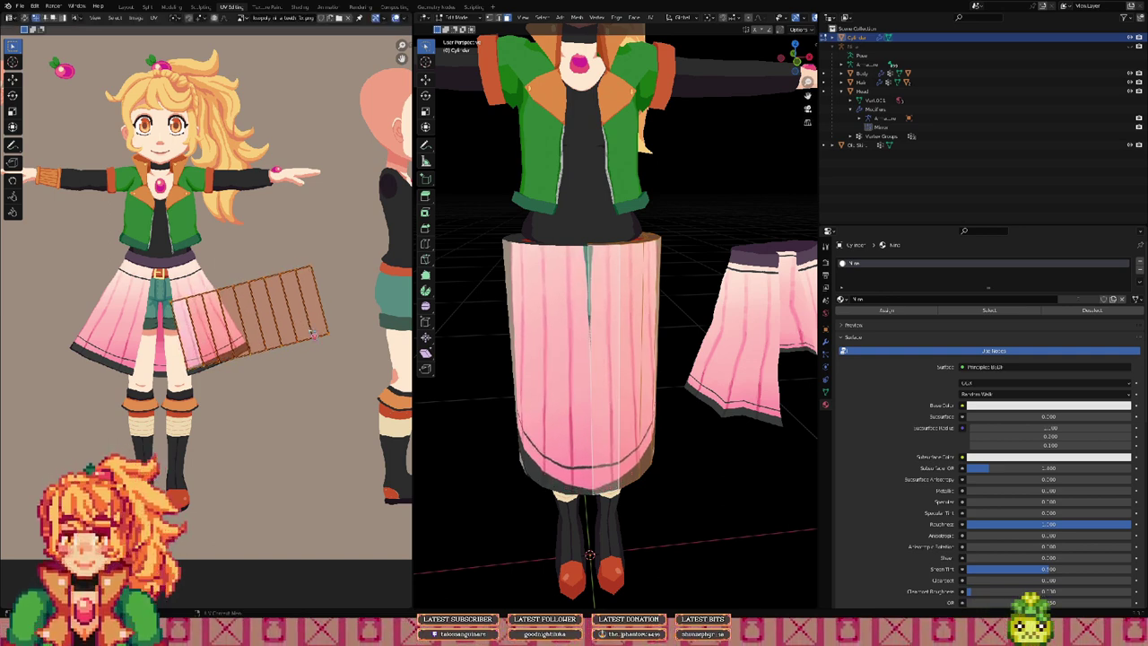
pyautogui.click(315, 332)
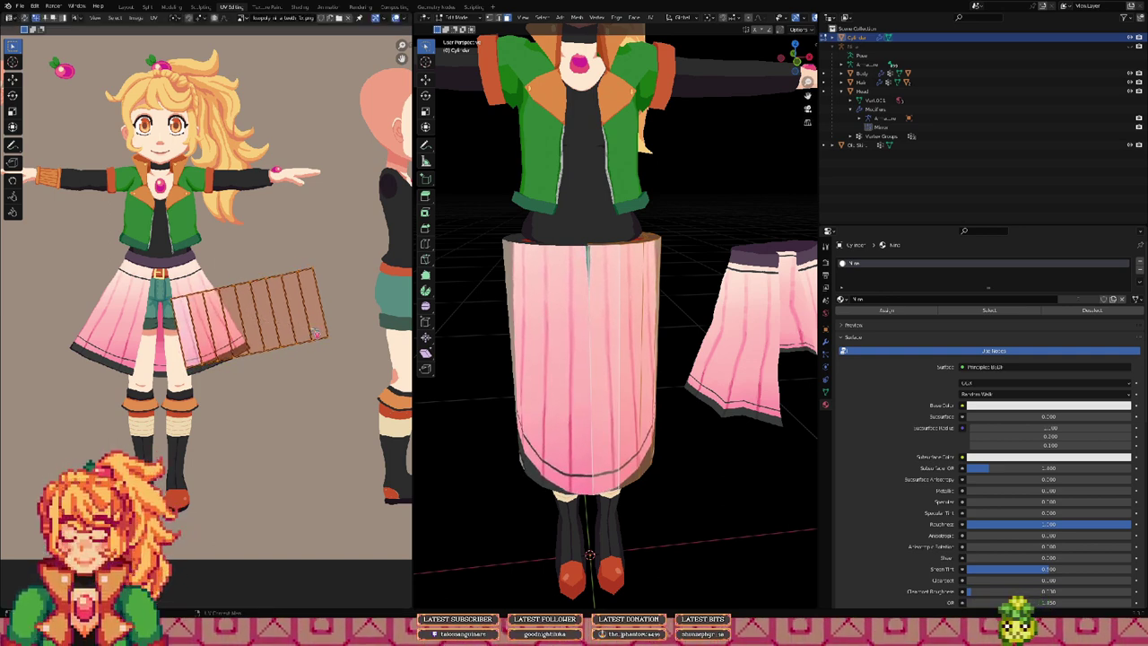
pyautogui.press('r')
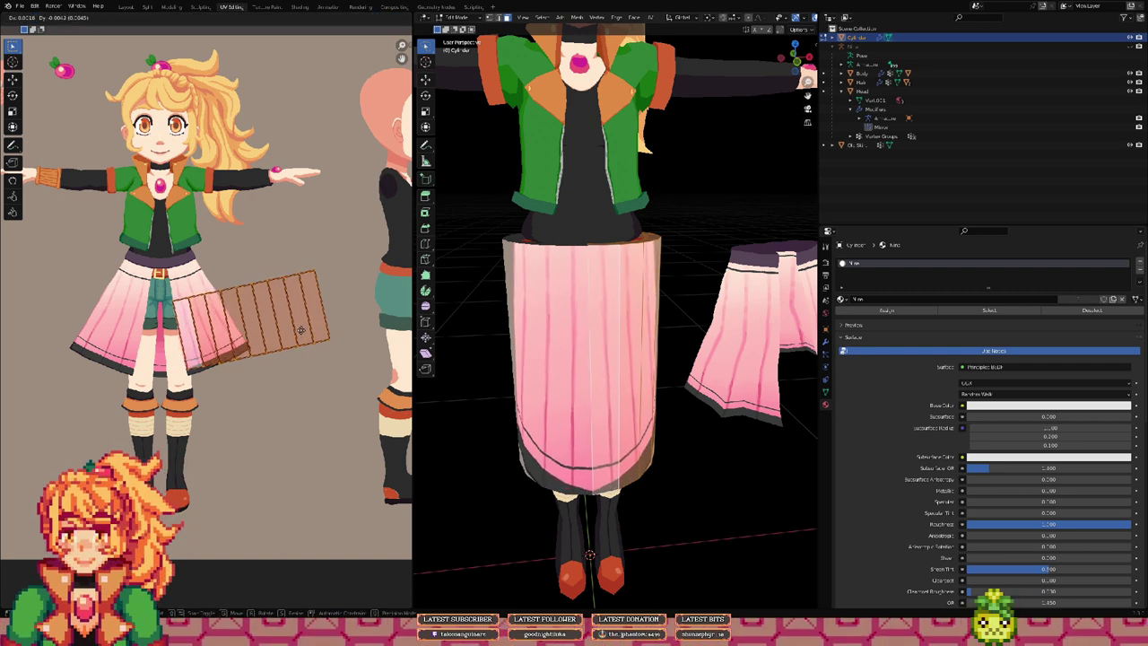
pyautogui.click(303, 332)
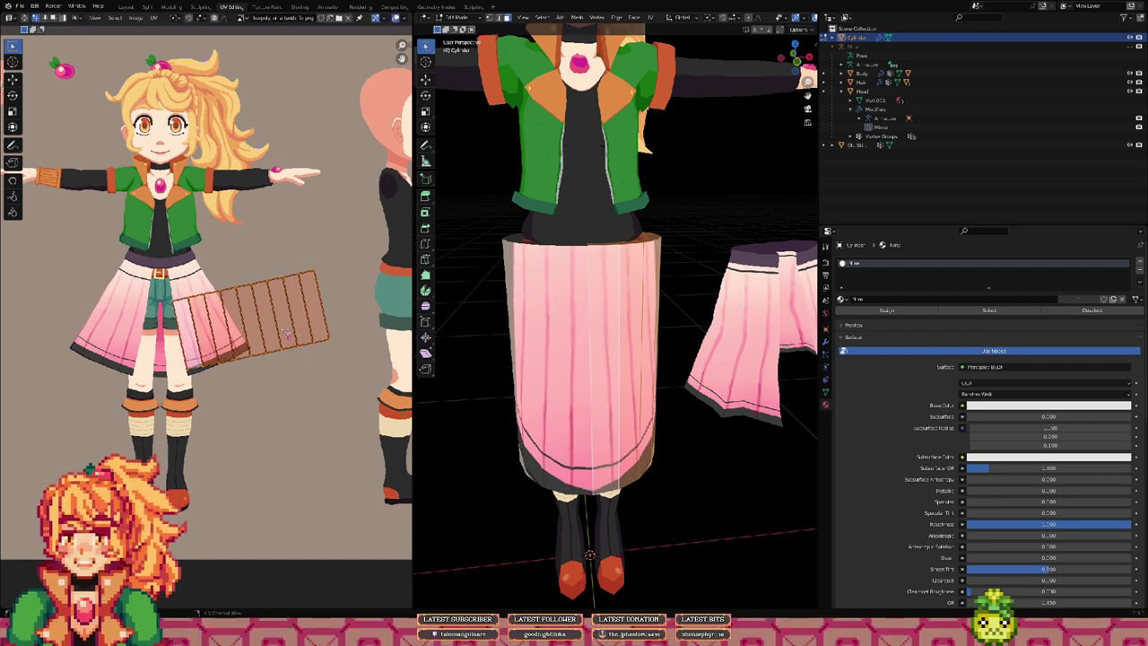
pyautogui.press('s')
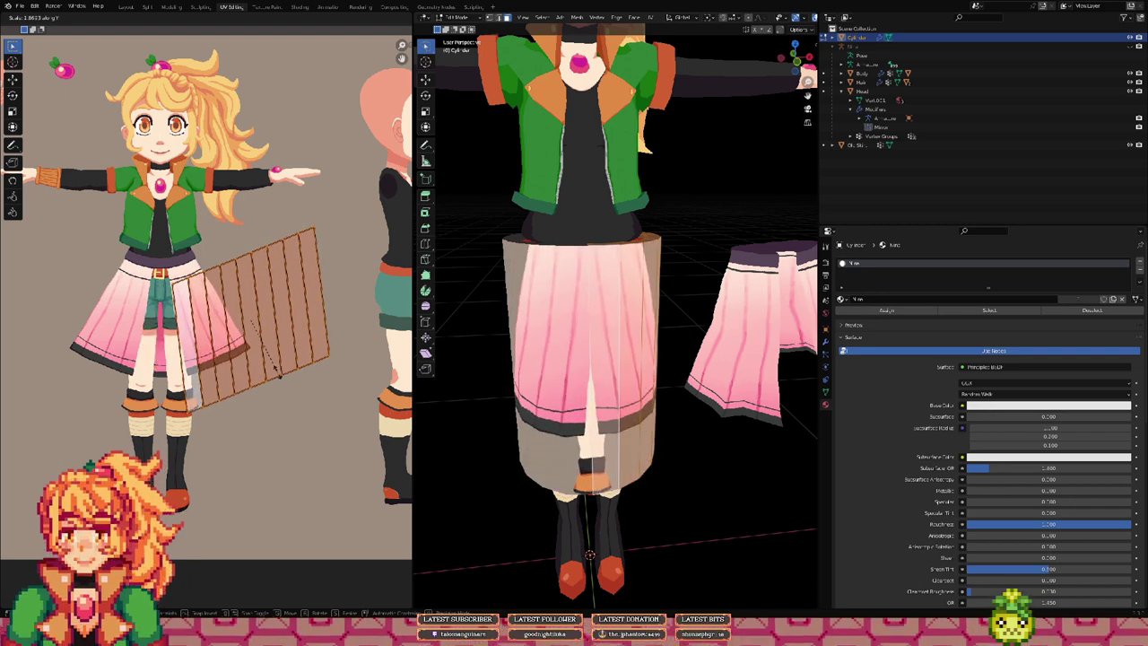
pyautogui.click(280, 376)
# Step: Undo the side-wall UV island's edits back to its upright, full-size state over the middle of the texture
pyautogui.hotkey('ctrl', 'z')
pyautogui.hotkey('ctrl', 'z')
pyautogui.hotkey('ctrl', 'z')
pyautogui.hotkey('ctrl', 'z')
pyautogui.hotkey('ctrl', 'z')
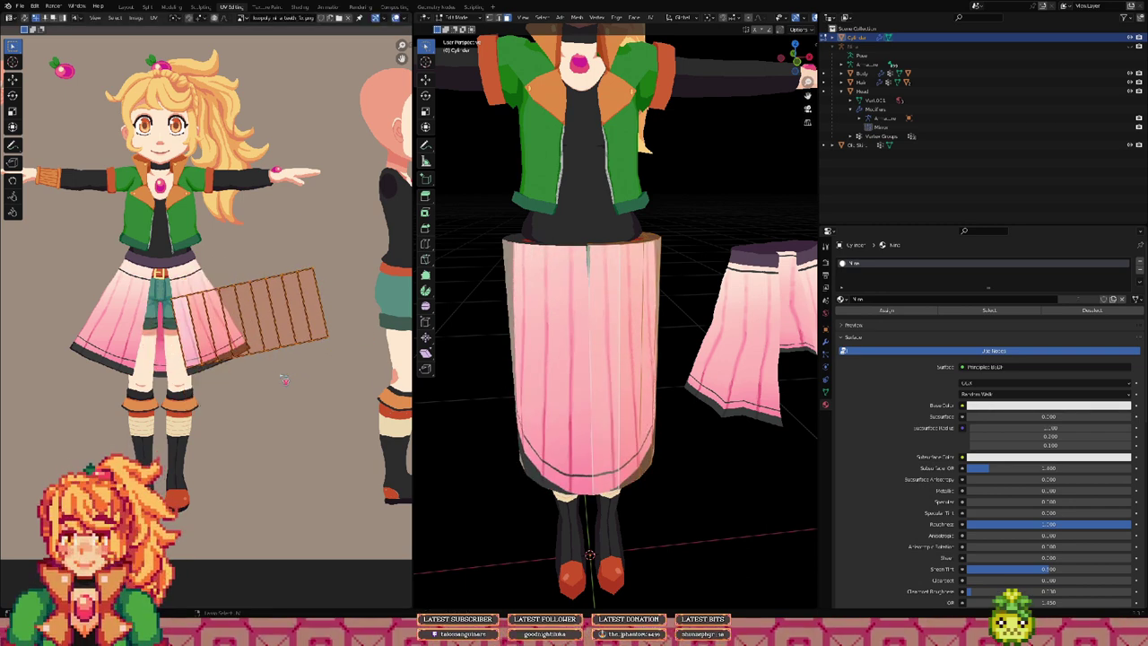
pyautogui.hotkey('ctrl', 'z')
pyautogui.hotkey('ctrl', 'z')
pyautogui.hotkey('ctrl', 'z')
pyautogui.hotkey('ctrl', 'z')
pyautogui.hotkey('ctrl', 'z')
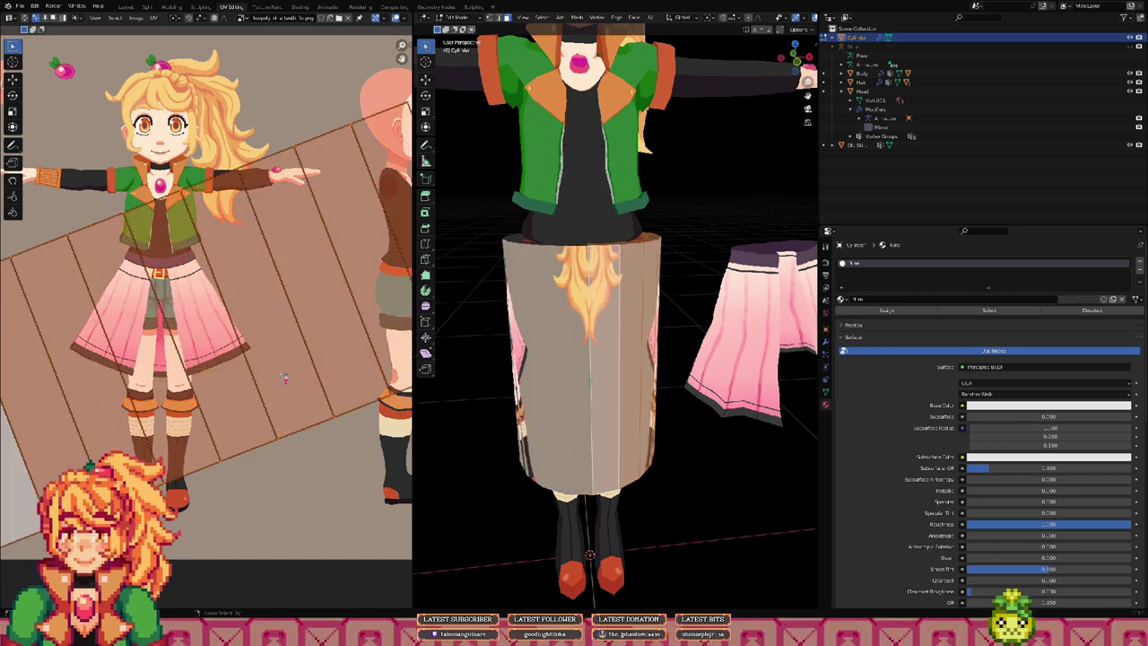
# Step: Scale the upright side-wall UV island to about 0.25, and stretch it along Y by about 2.6
pyautogui.scroll(-5, 284, 378)
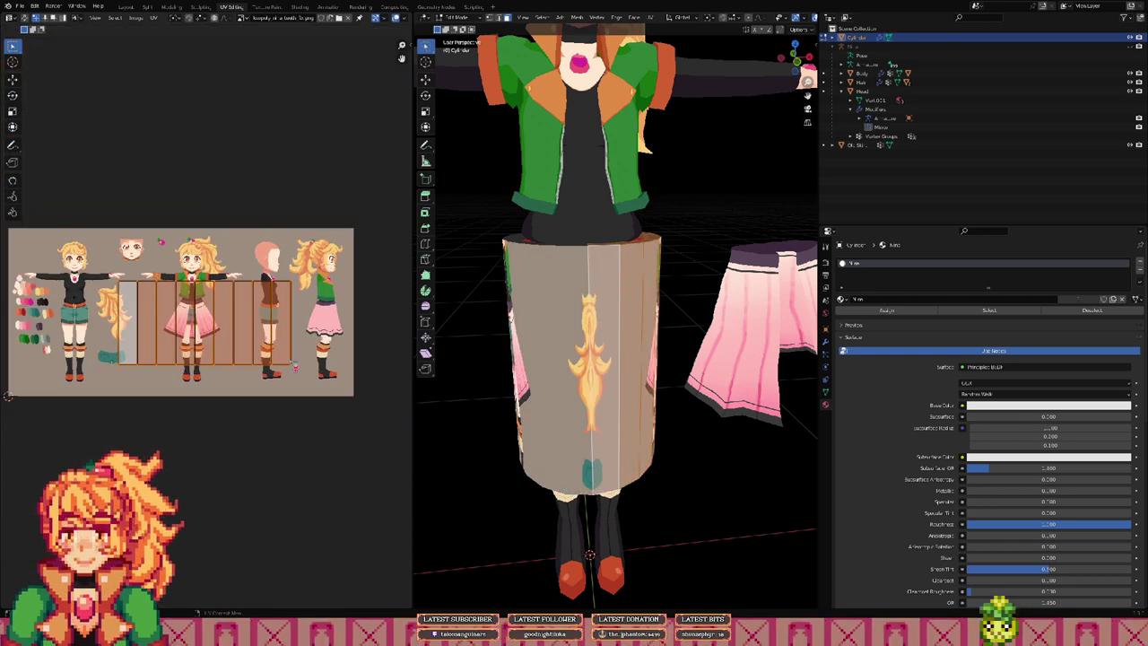
pyautogui.press('s')
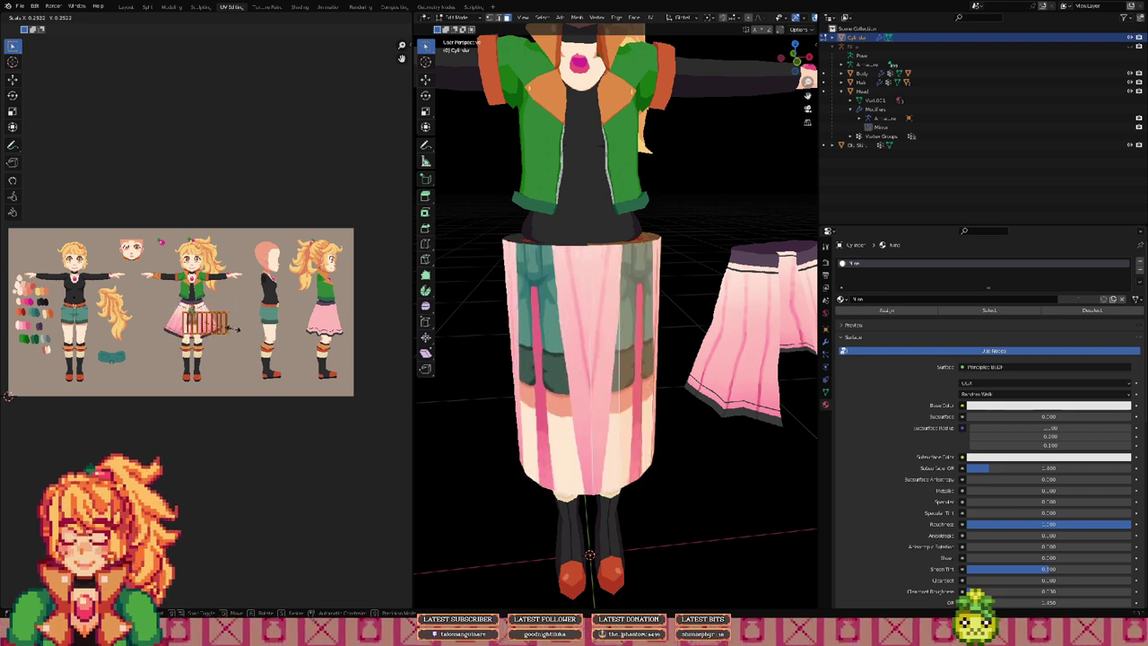
pyautogui.click(228, 334)
pyautogui.press('s')
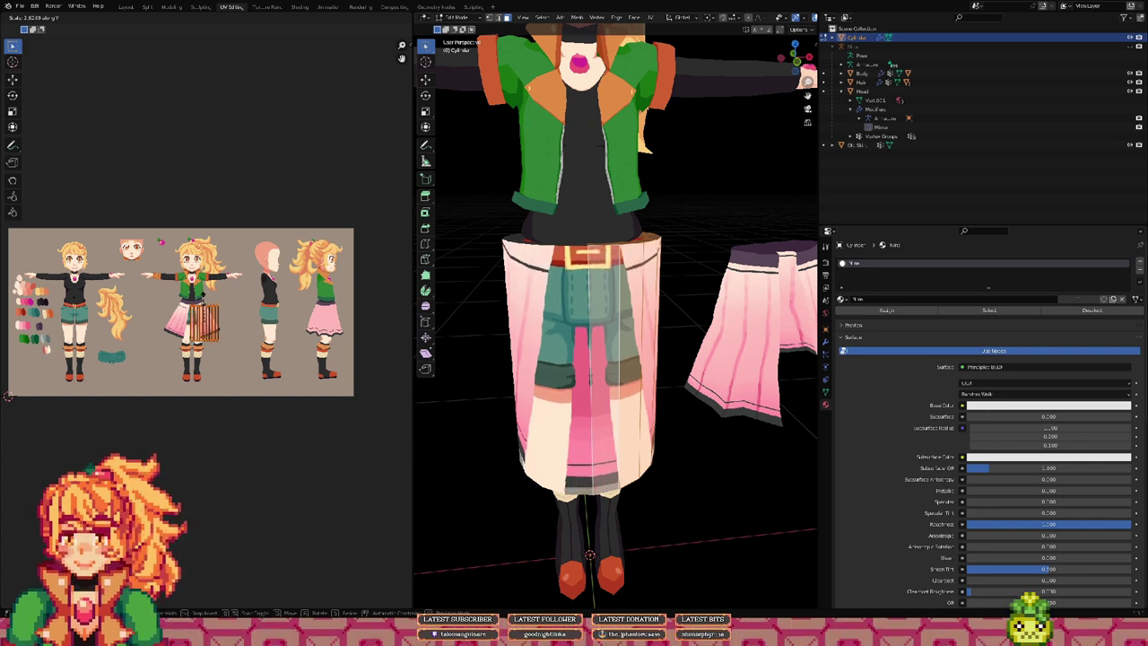
pyautogui.click(203, 296)
# Step: Rotate, move and slightly shrink the UV island so its lower edge lines up with the dark hem on the skirt's right half
pyautogui.scroll(5, 203, 296)
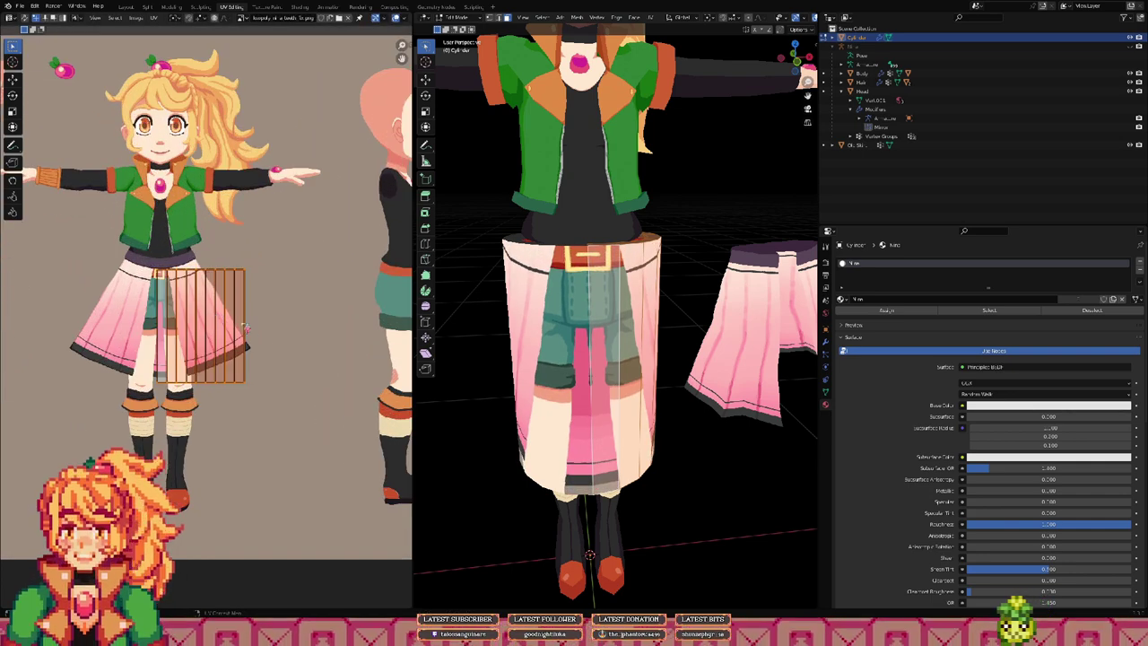
pyautogui.press('r')
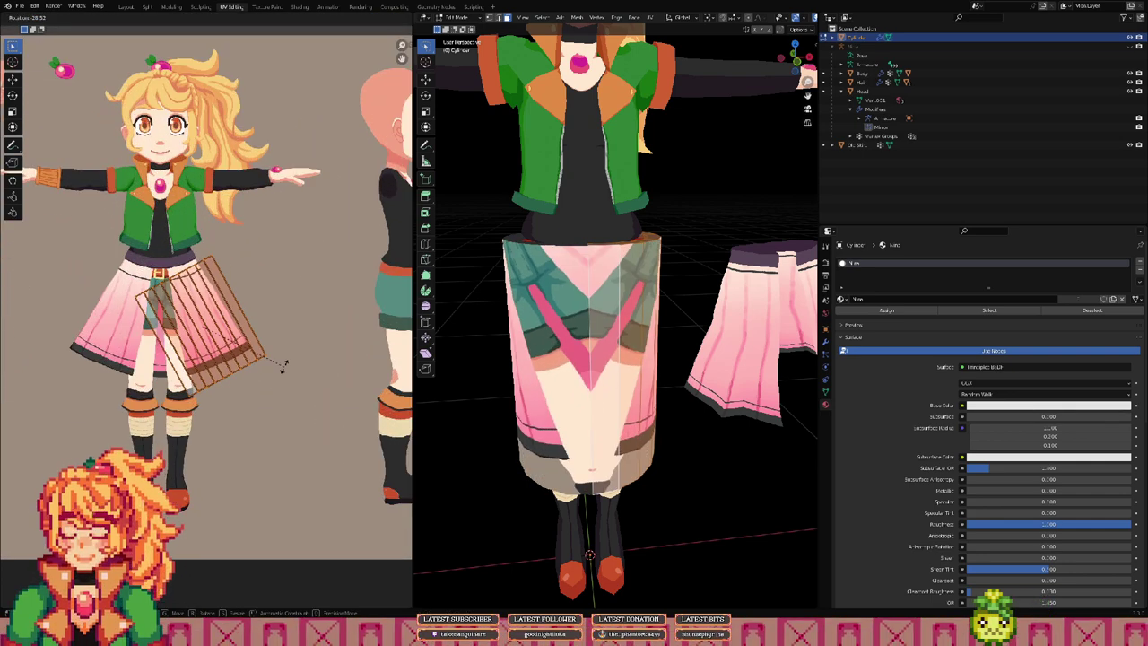
pyautogui.click(255, 360)
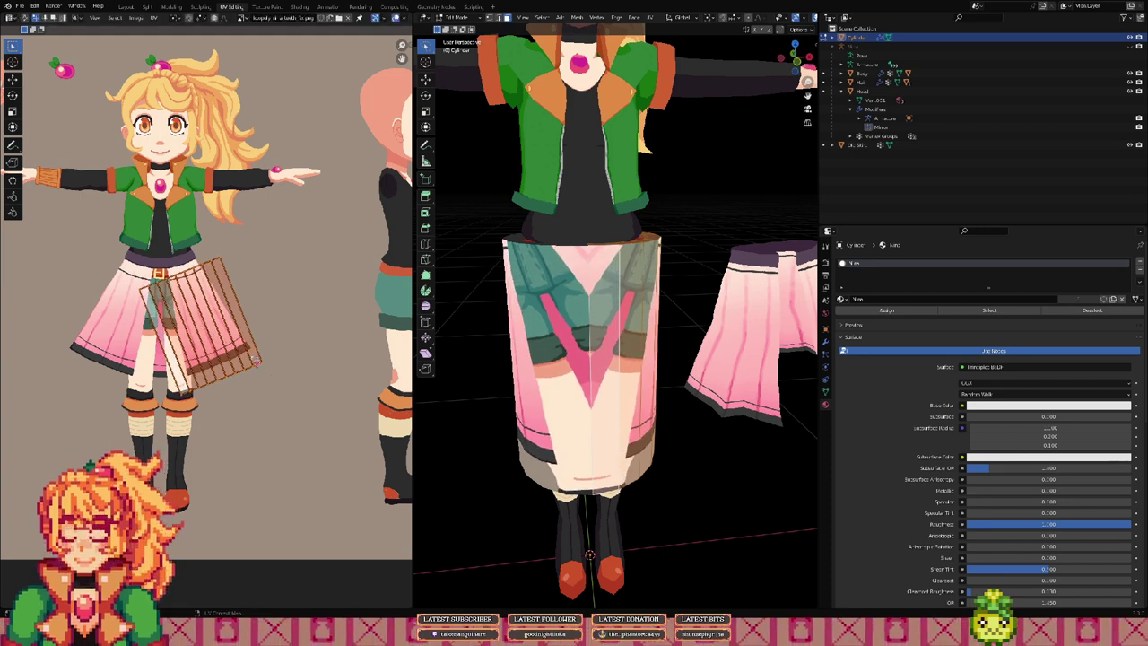
pyautogui.press('g')
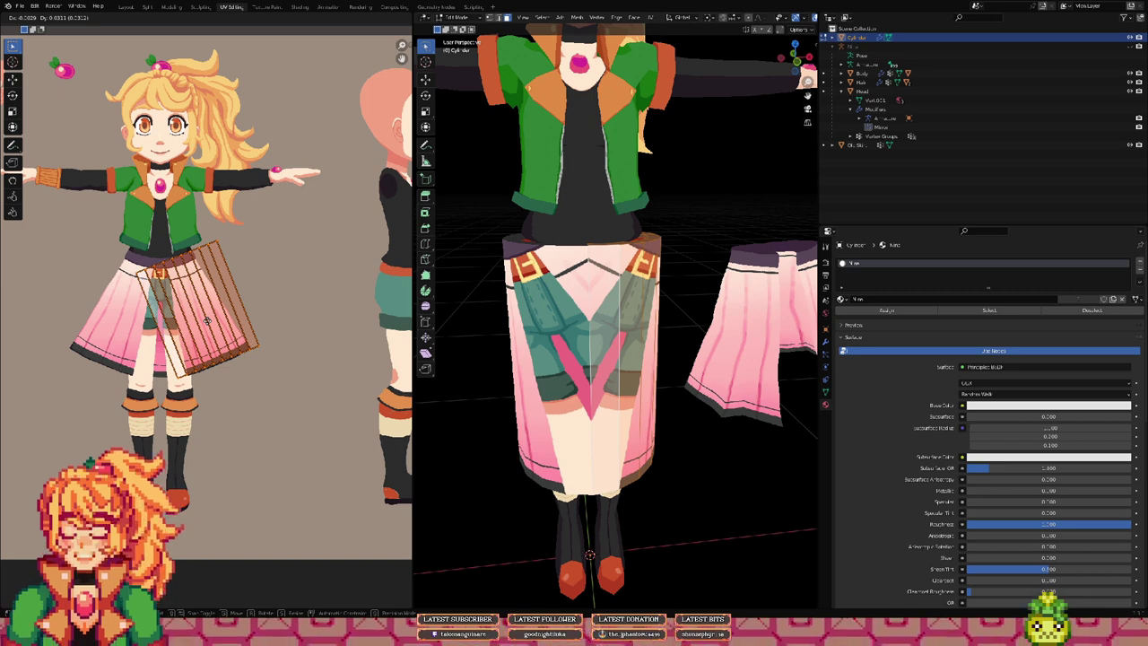
pyautogui.click(208, 320)
pyautogui.press('s')
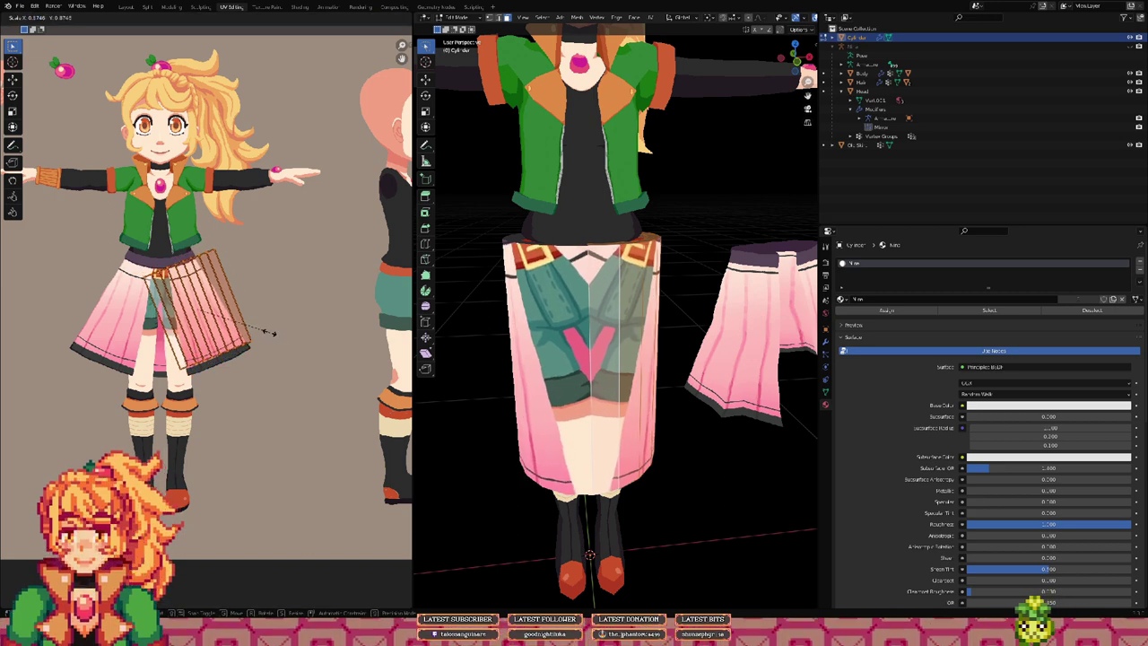
pyautogui.click(263, 332)
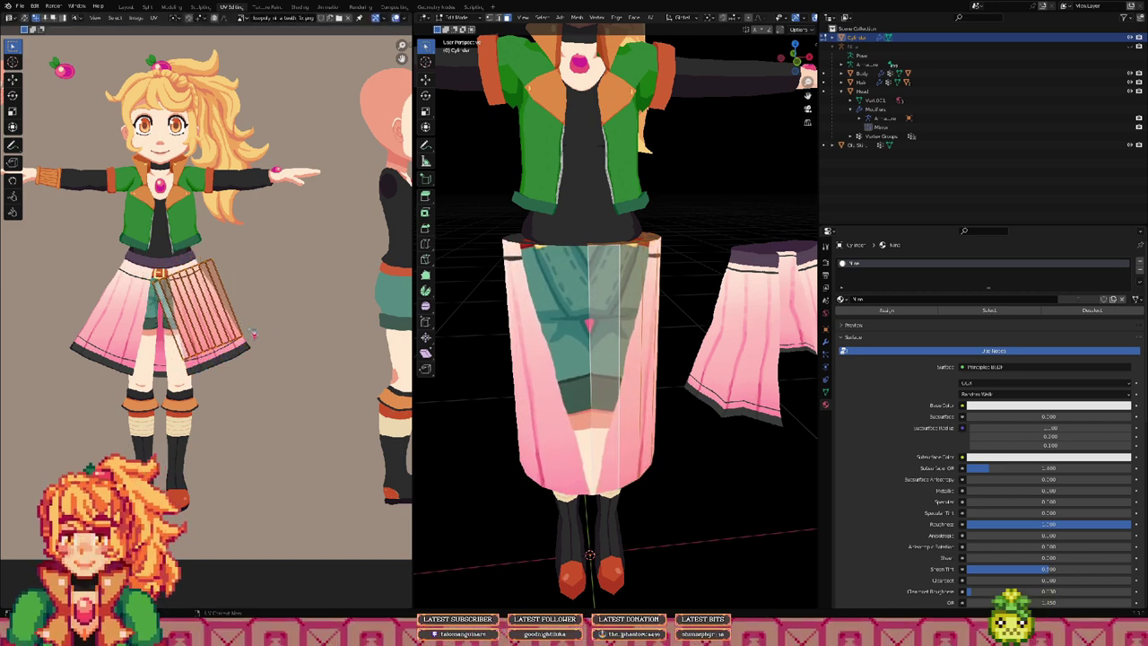
pyautogui.press('g')
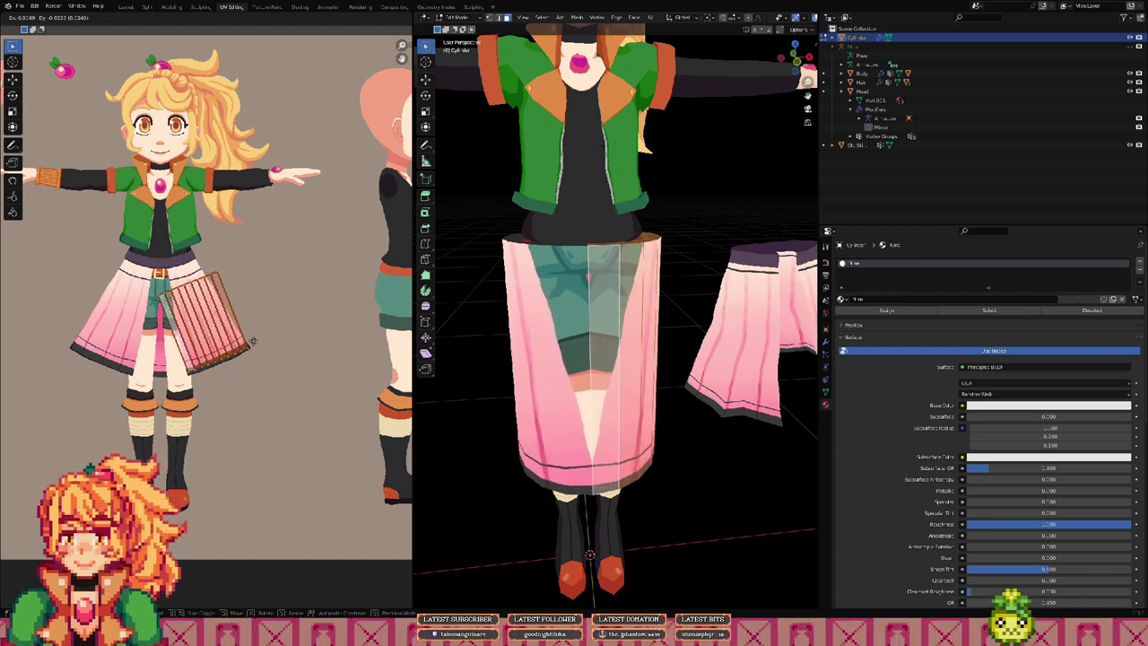
pyautogui.click(253, 342)
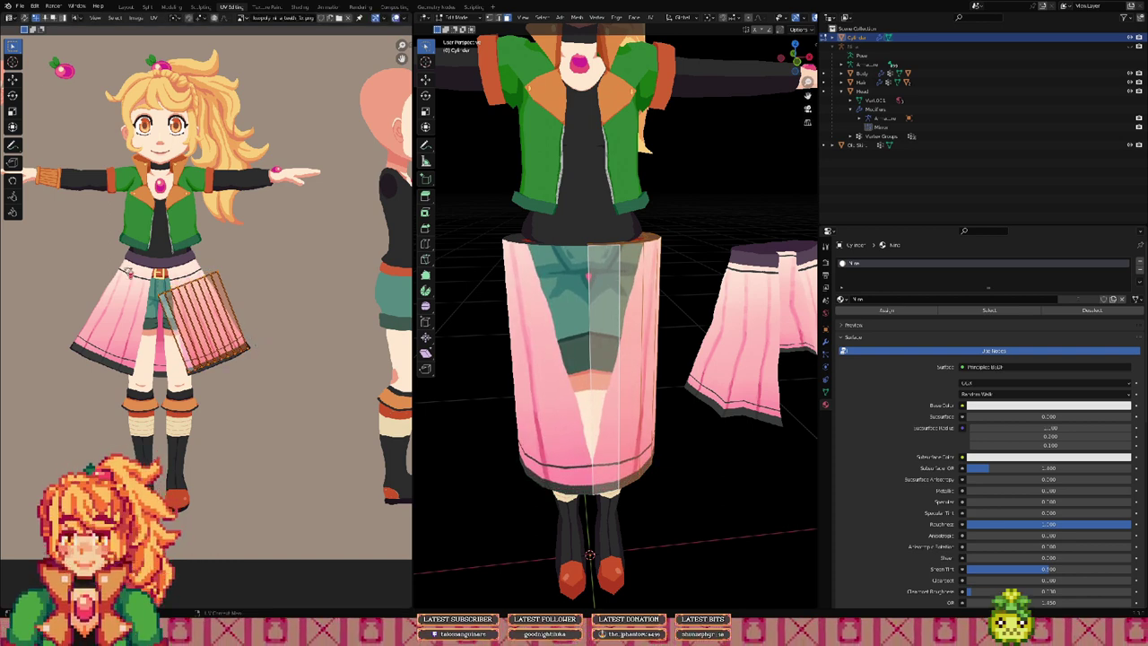
# Step: Select the UV island's upper edge vertices, move them to the skirt's waist and scale them to about 0.5
pyautogui.click(117, 265)
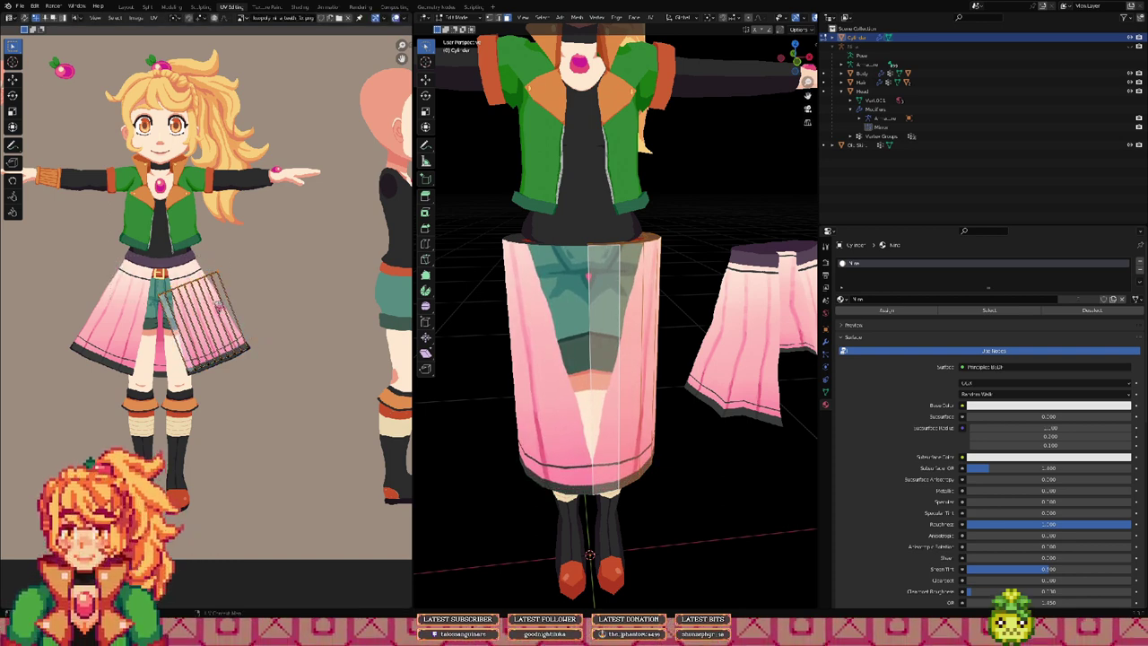
pyautogui.press('g')
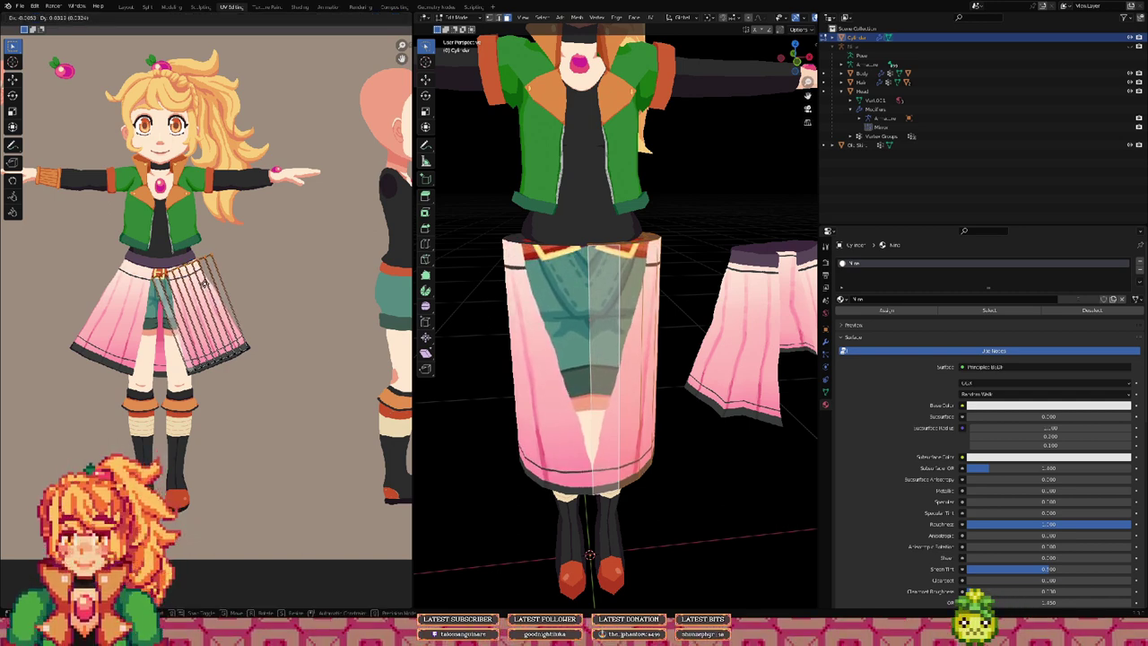
pyautogui.click(205, 283)
pyautogui.press('s')
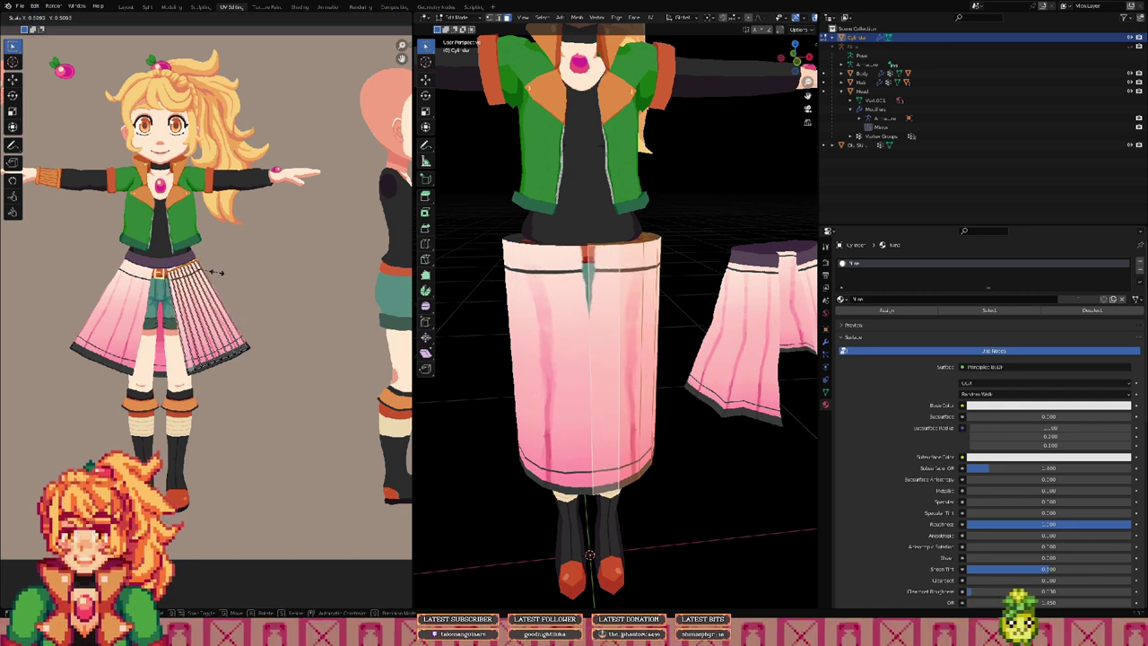
pyautogui.click(216, 274)
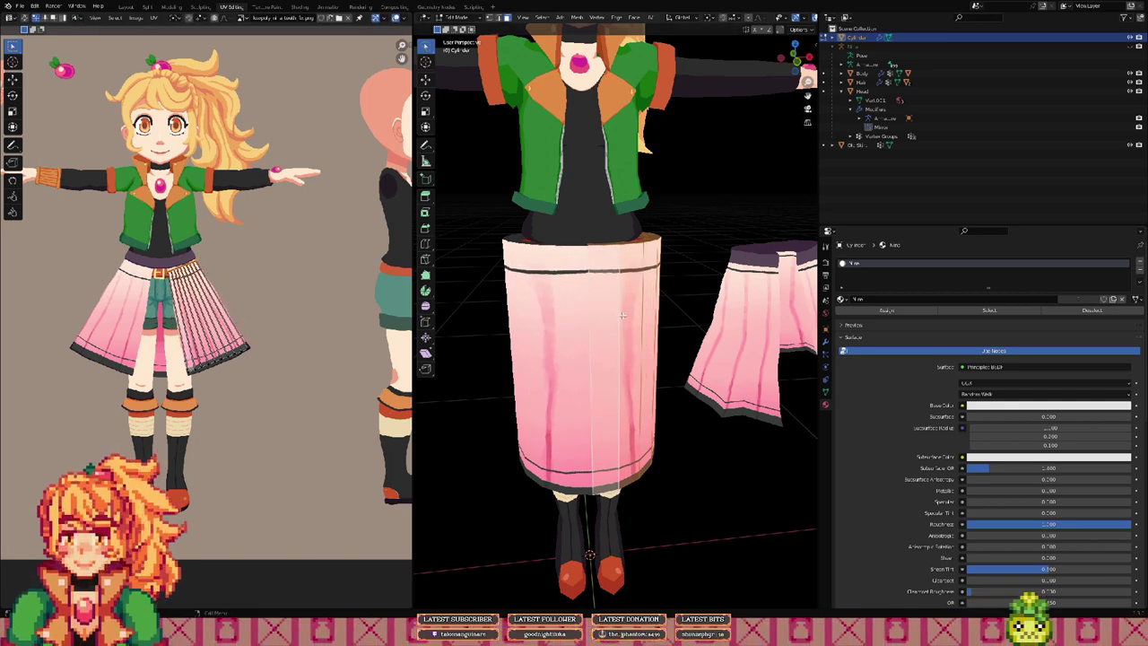
pyautogui.moveTo(674, 300); pyautogui.dragTo(572, 313, button='middle')
pyautogui.scroll(-3, 633, 304)
pyautogui.scroll(3, 630, 309)
pyautogui.moveTo(670, 309); pyautogui.dragTo(759, 265, button='middle')
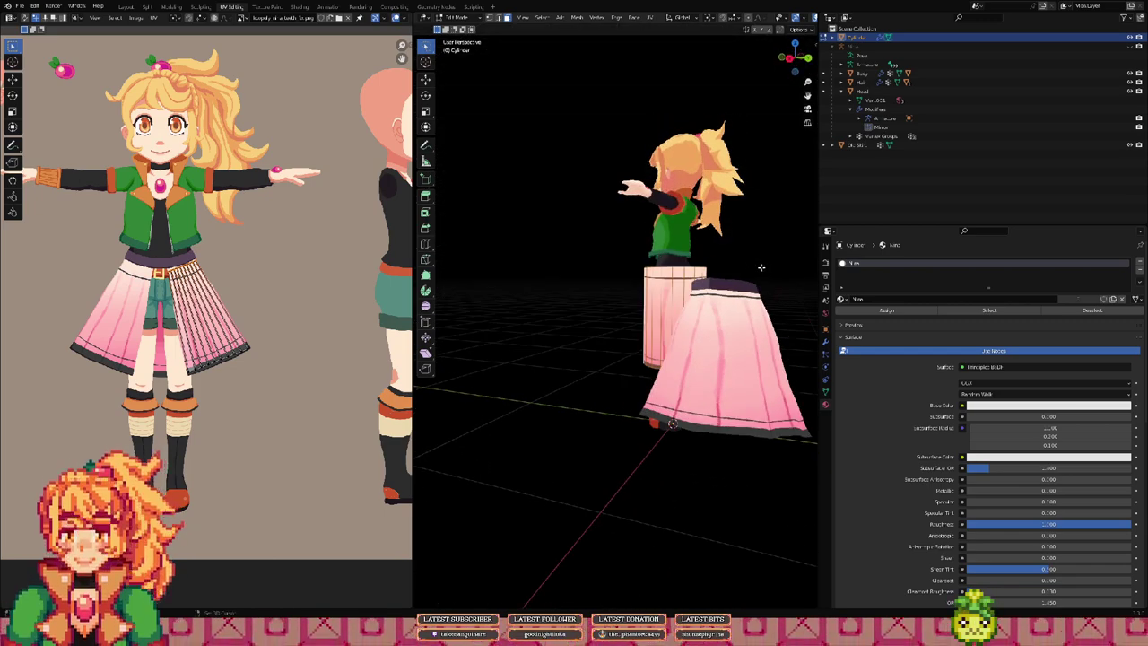
# Step: Move the upper edge vertices of the skirt's UV island up over the dark waistband in the texture and scale them
pyautogui.scroll(8, 761, 266)
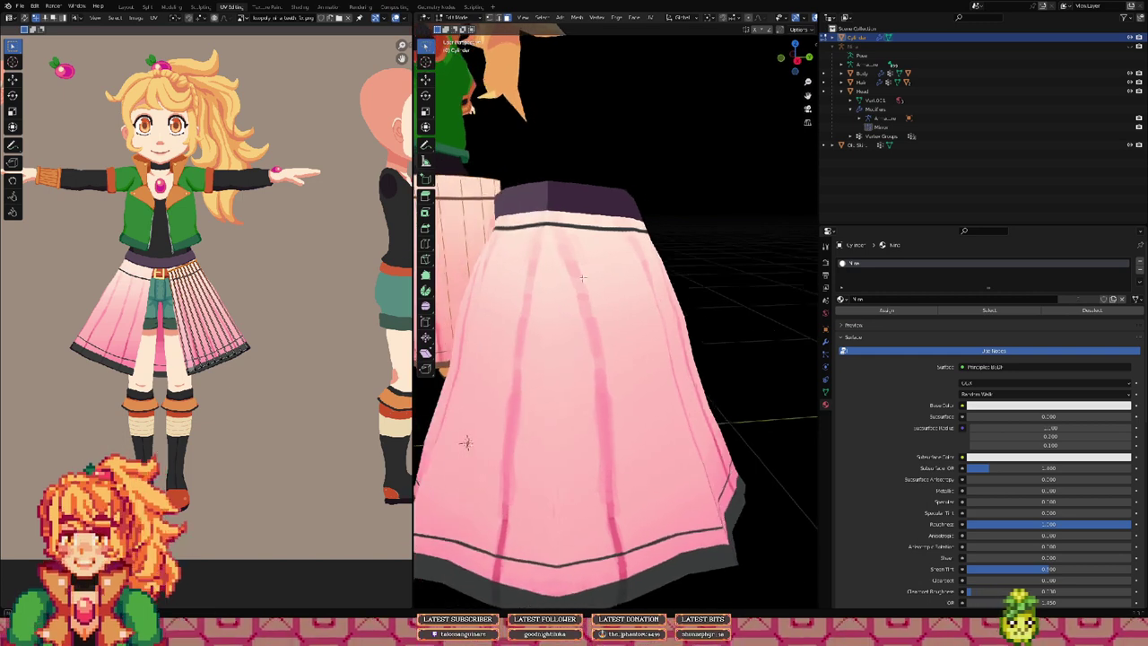
pyautogui.moveTo(582, 278); pyautogui.dragTo(590, 281, button='middle')
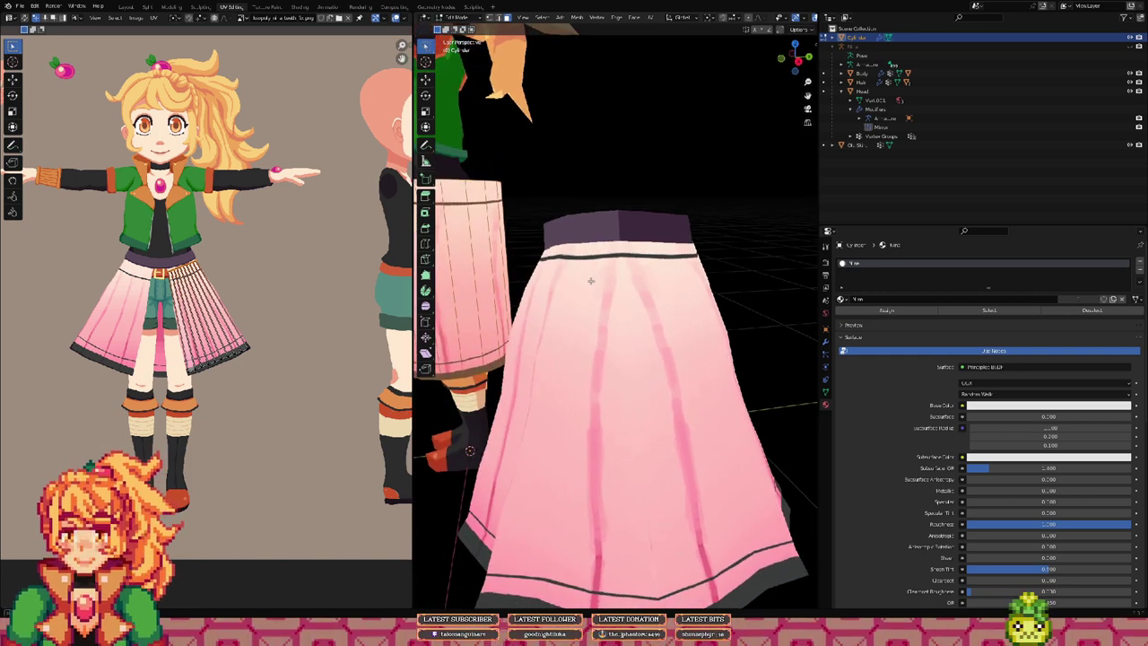
pyautogui.moveTo(636, 322); pyautogui.dragTo(691, 247, button='middle')
pyautogui.scroll(-3, 612, 230)
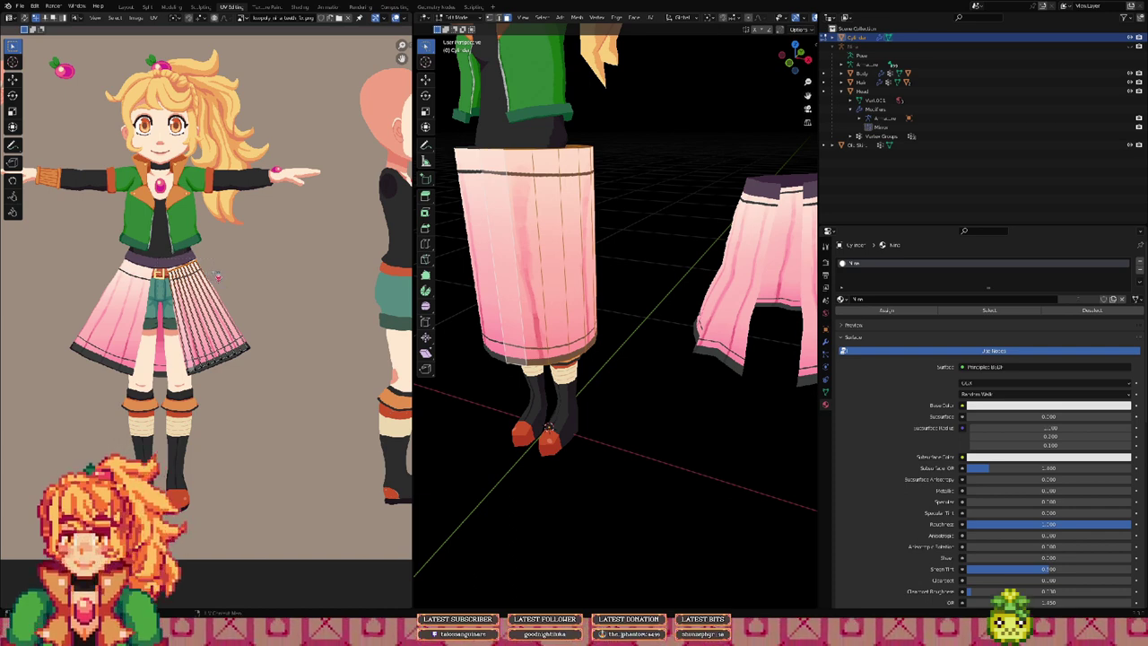
pyautogui.press('g')
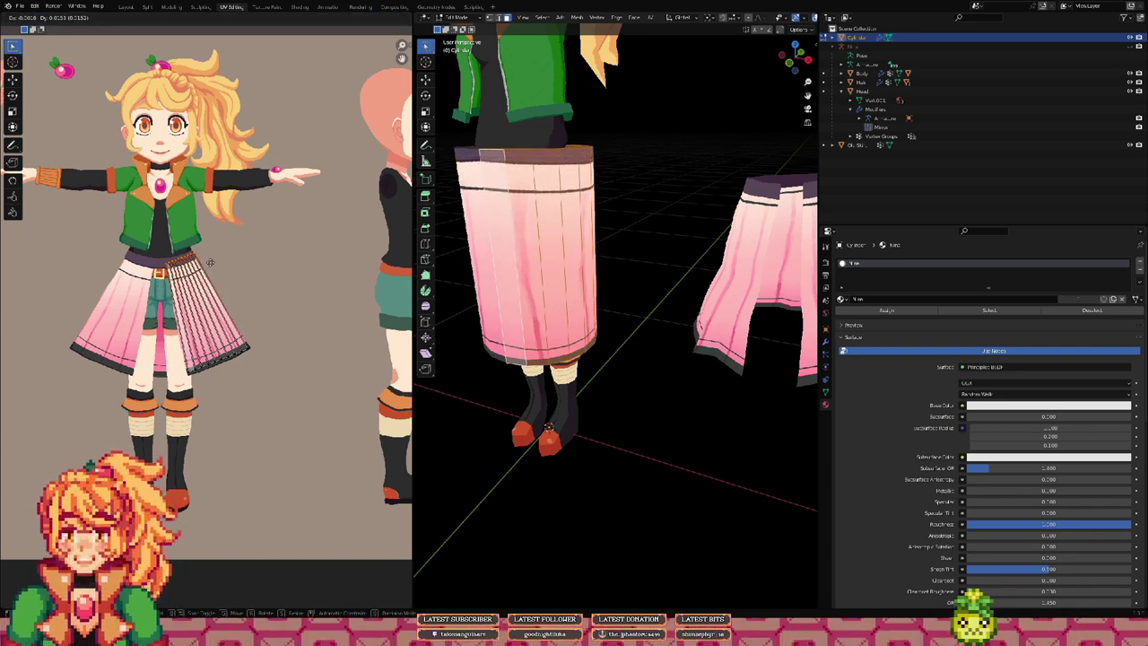
pyautogui.moveTo(210, 262); pyautogui.dragTo(210, 262)
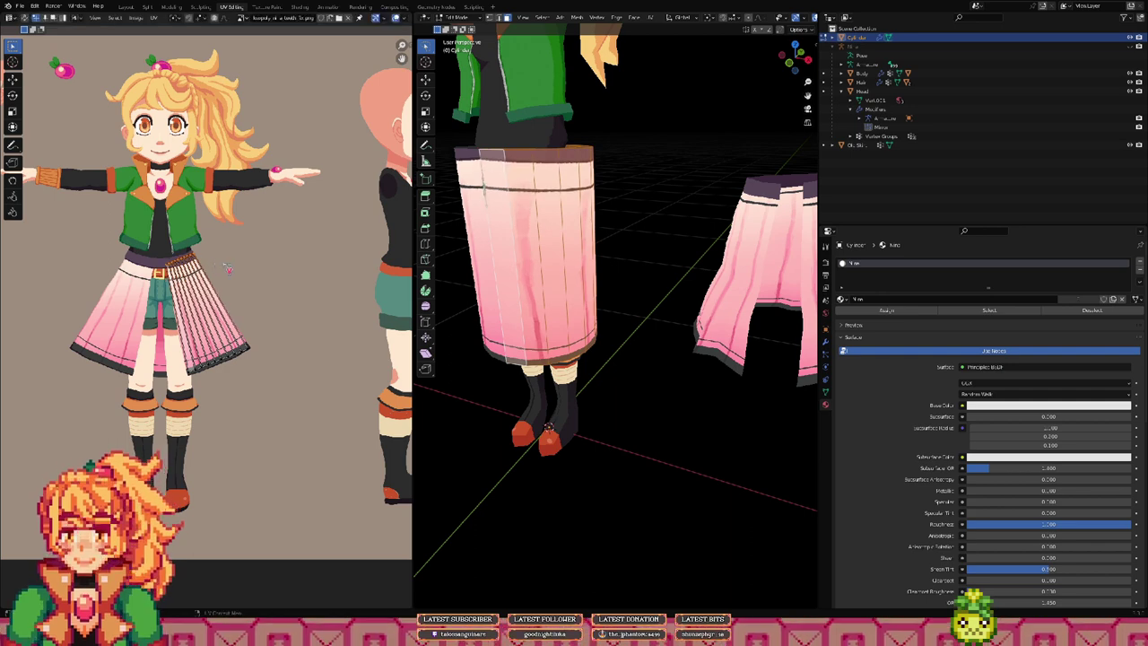
pyautogui.press('g')
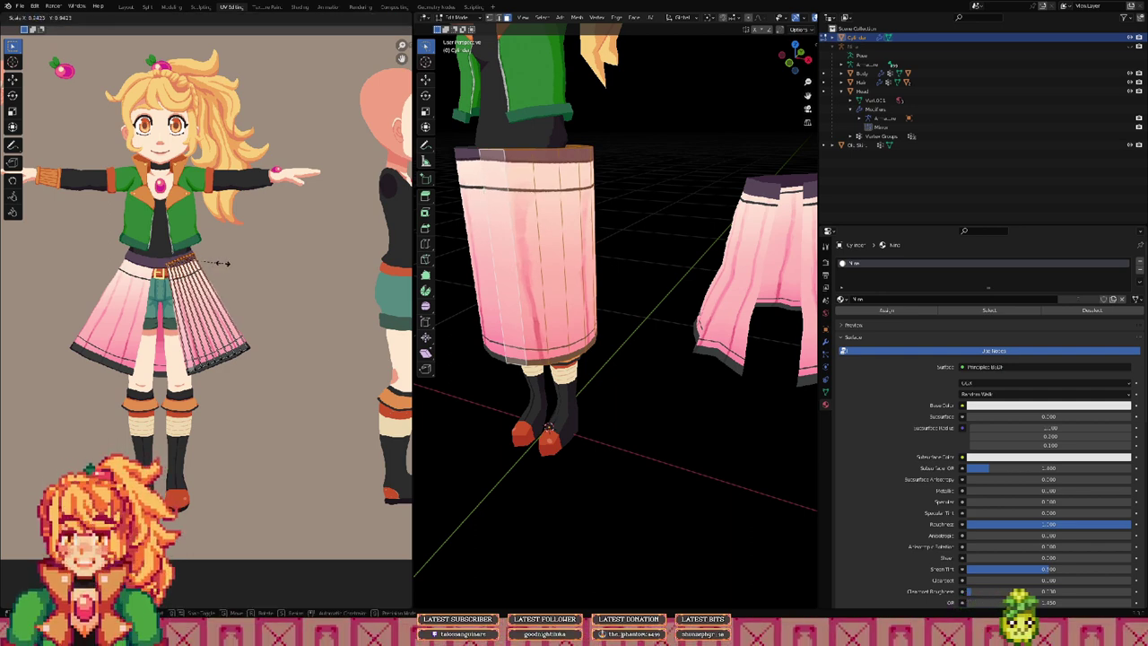
pyautogui.click(224, 264)
# Step: Examine the textured cylinder skirt from the side and from above next to the old skirt, and its Mirror modifier settings
pyautogui.moveTo(555, 266); pyautogui.dragTo(488, 342, button='middle')
pyautogui.keyDown('shift'); pyautogui.moveTo(488, 209); pyautogui.dragTo(548, 277, button='middle'); pyautogui.keyUp('shift')
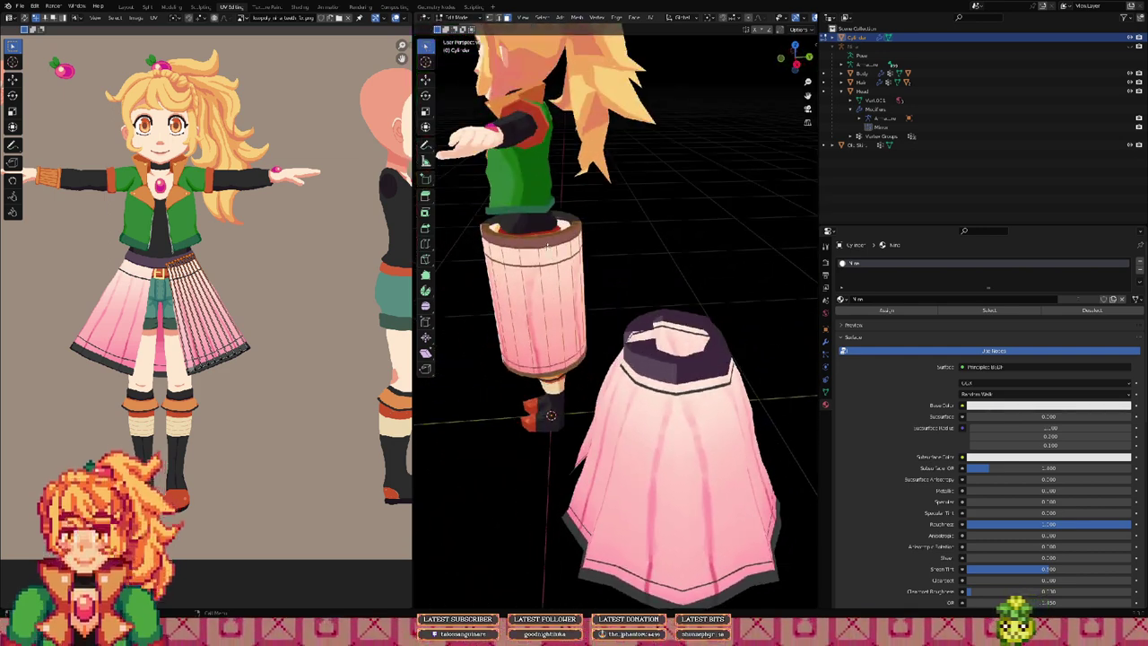
pyautogui.click(825, 342)
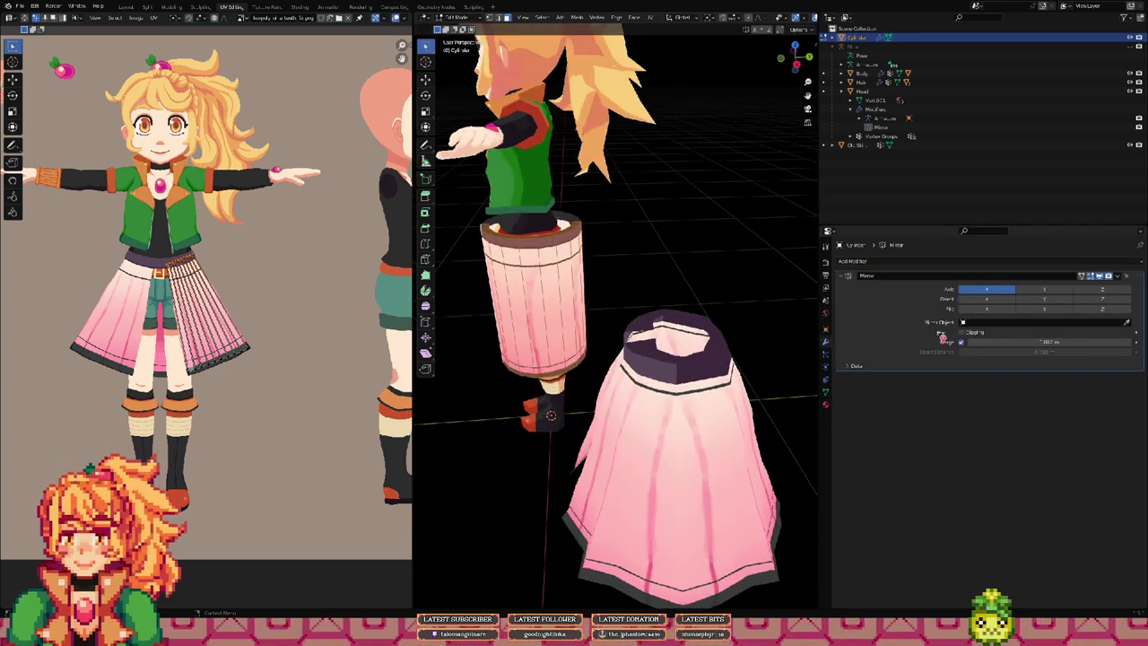
pyautogui.moveTo(622, 309)
pyautogui.mouseDown(button='middle')
pyautogui.moveTo(612, 291)
pyautogui.moveTo(656, 313)
pyautogui.moveTo(611, 313)
pyautogui.moveTo(627, 328)
pyautogui.mouseUp(button='middle')
pyautogui.scroll(5, 605, 311)
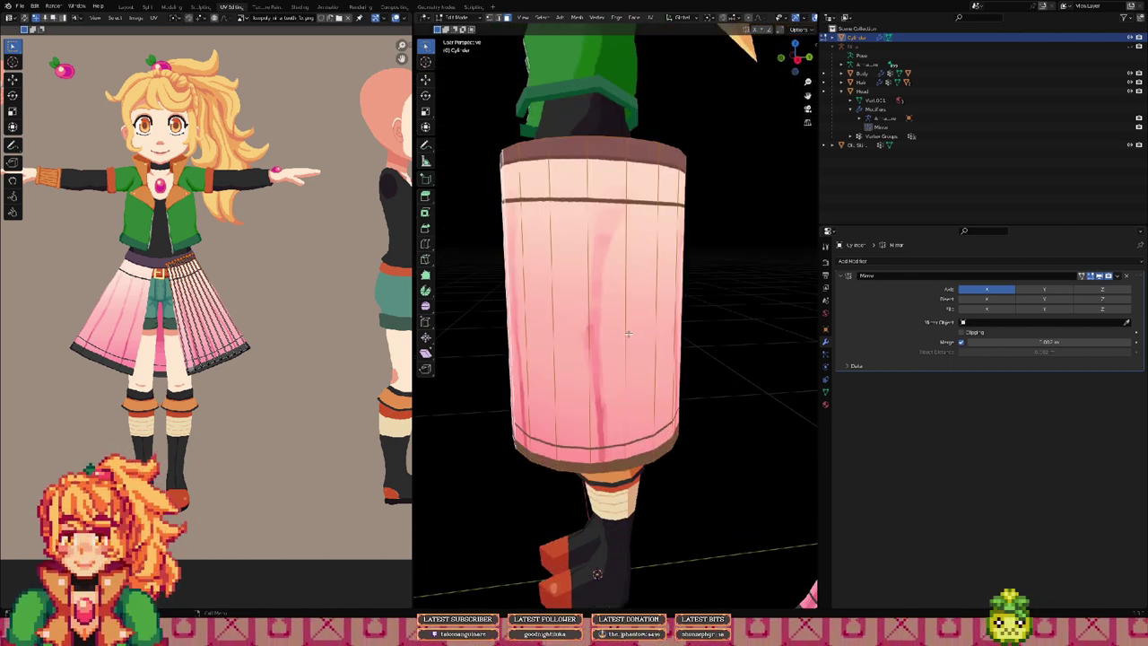
pyautogui.press('KP_1')
pyautogui.press('KP_3')
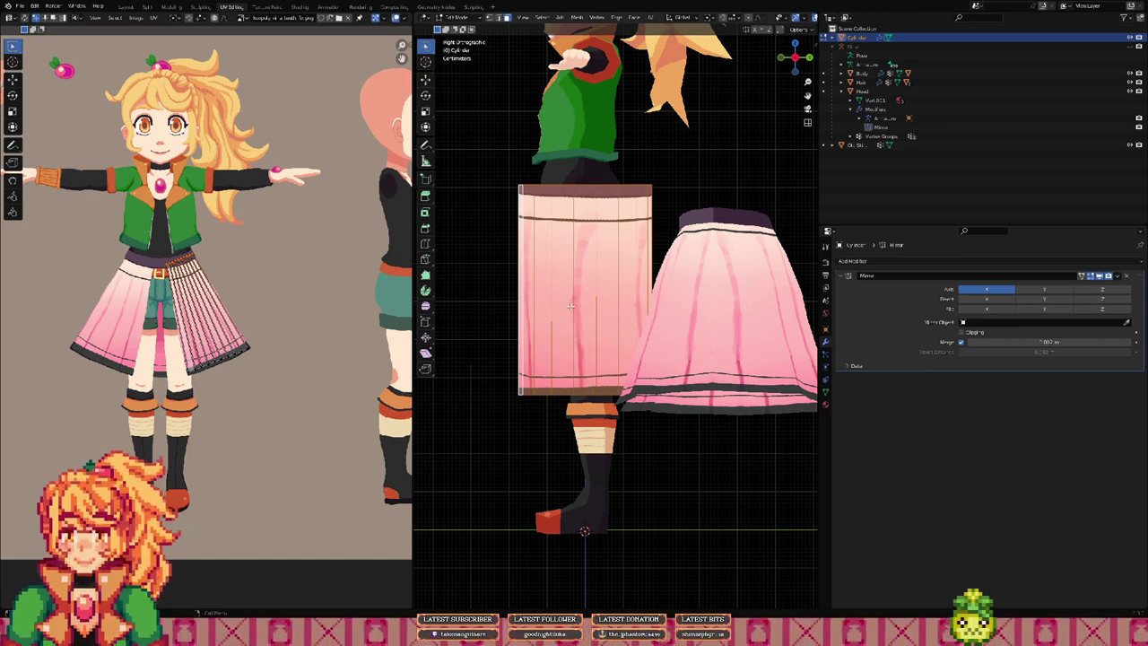
pyautogui.moveTo(570, 307)
pyautogui.mouseDown(button='middle')
pyautogui.moveTo(733, 323)
pyautogui.moveTo(566, 328)
pyautogui.mouseUp(button='middle')
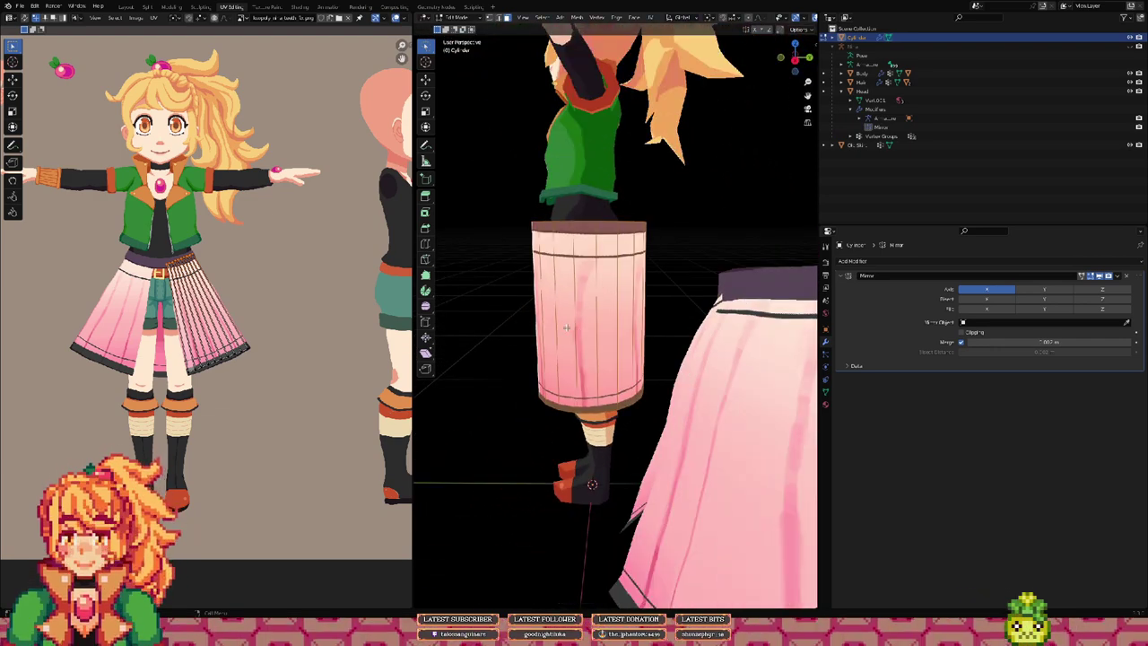
# Step: Undo the latest edits to the cylinder skirt's UV island
pyautogui.hotkey('ctrl', 'z')
pyautogui.hotkey('ctrl', 'z')
pyautogui.hotkey('ctrl', 'z')
pyautogui.hotkey('ctrl', 'z')
pyautogui.hotkey('ctrl', 'z')
pyautogui.hotkey('ctrl', 'z')
pyautogui.hotkey('ctrl', 'z')
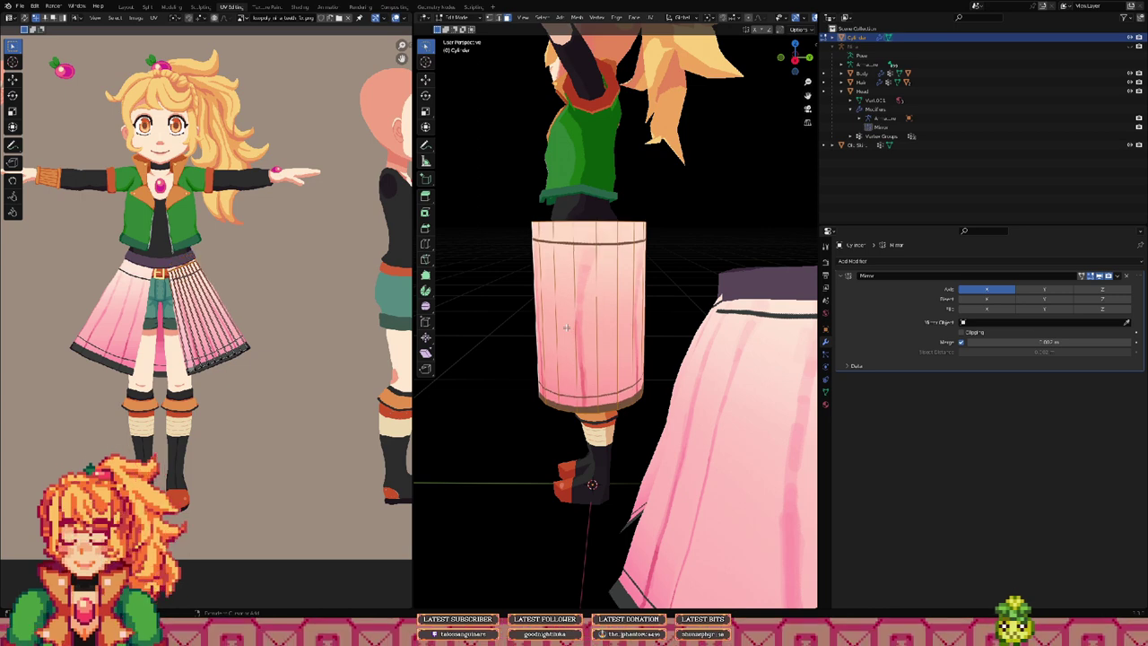
# Step: Delete the cylinder skirt object around the character's waist
pyautogui.click(596, 322)
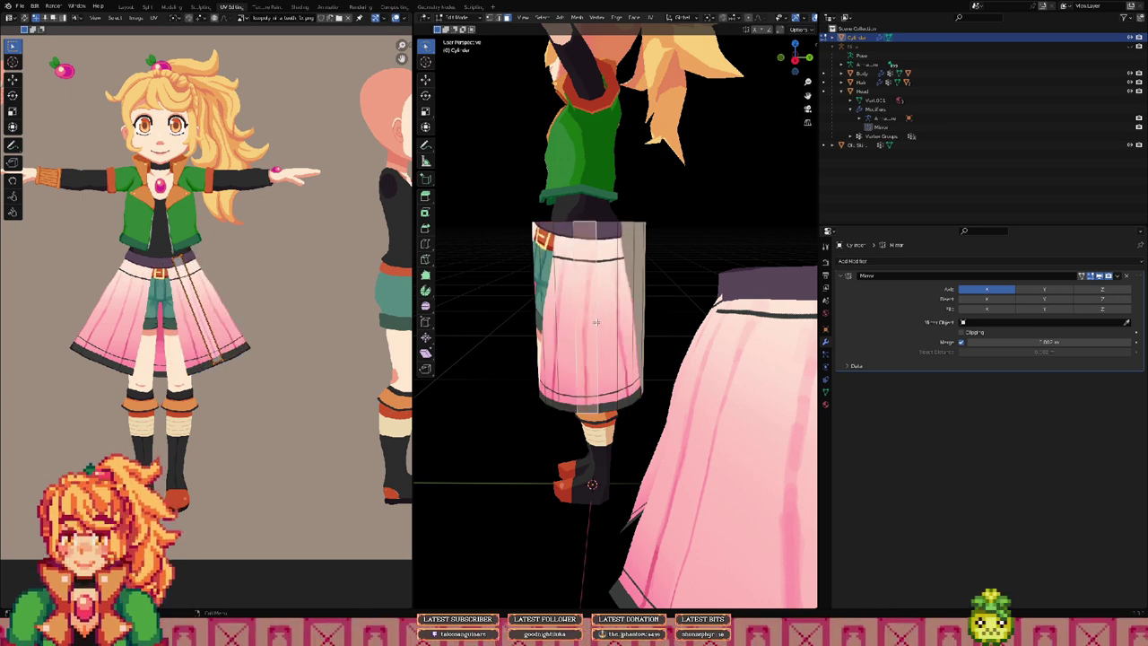
pyautogui.press('a')
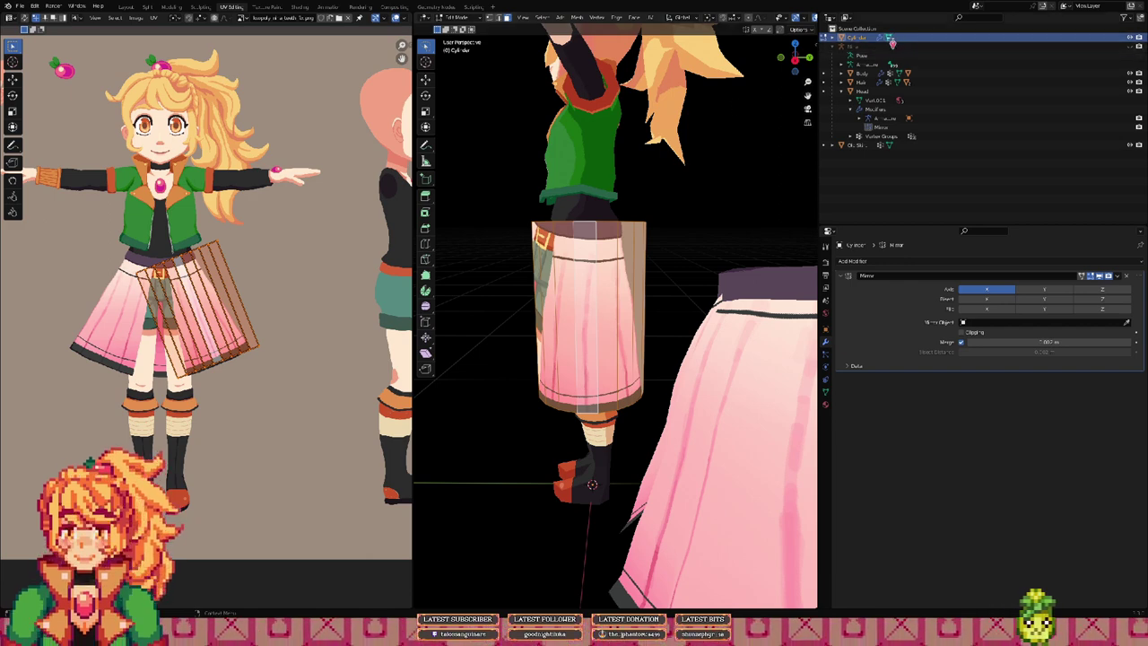
pyautogui.press('x')
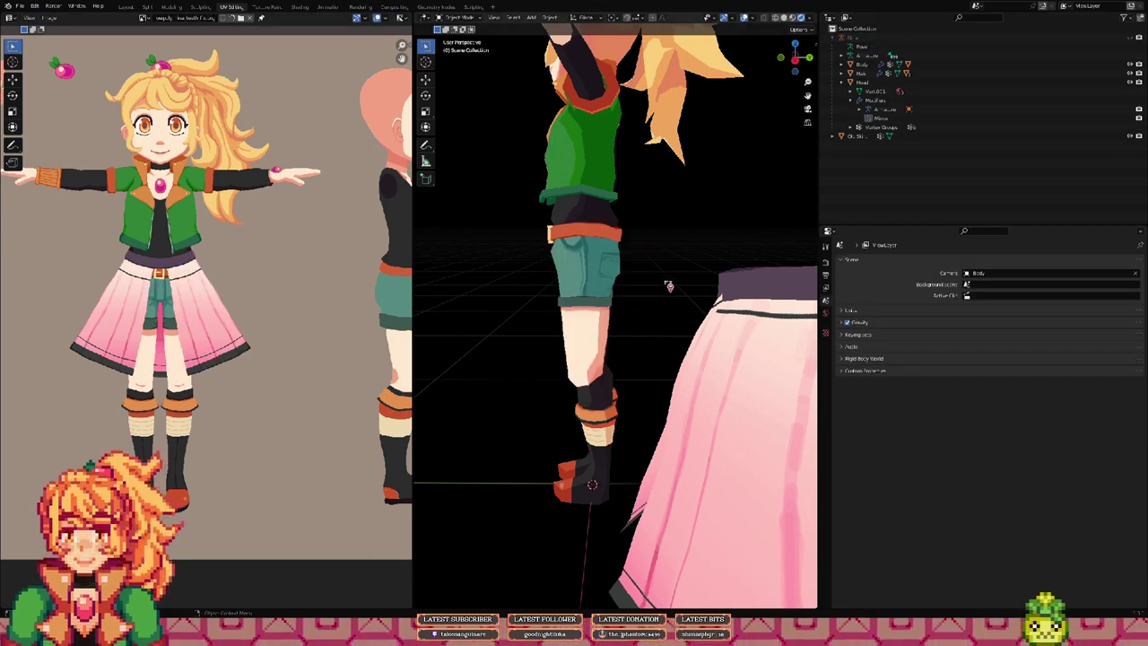
# Step: Switch to the Layout workspace and add a new mesh cylinder at the 3D cursor in front view
pyautogui.scroll(-5, 671, 282)
pyautogui.scroll(-6, 704, 287)
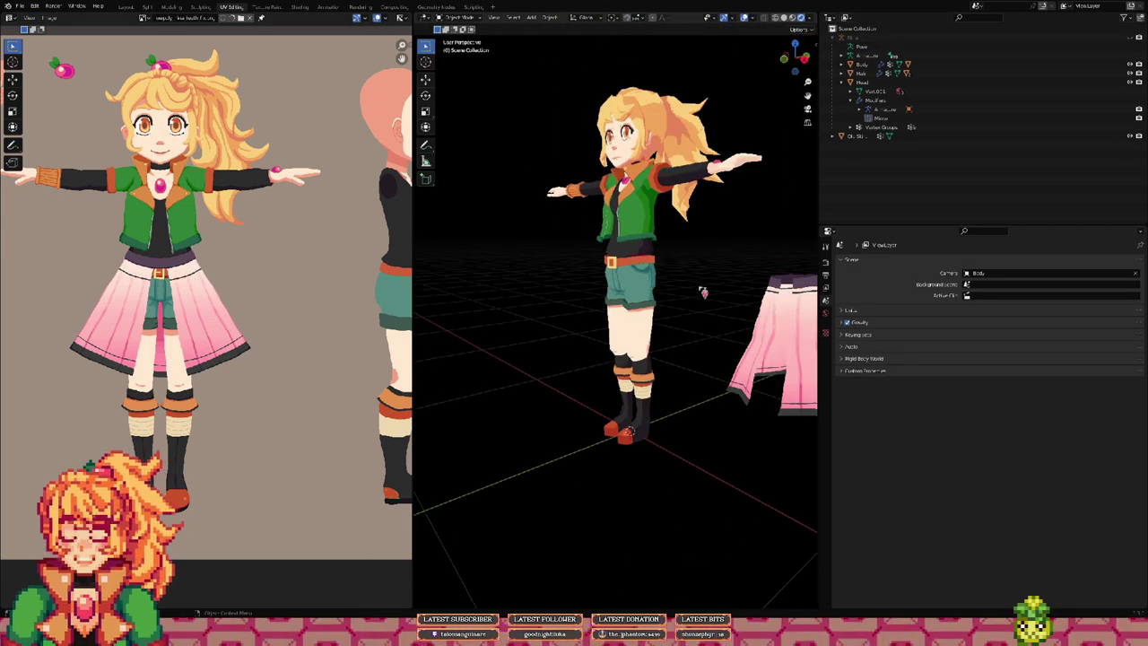
pyautogui.moveTo(702, 289); pyautogui.dragTo(669, 305, button='middle')
pyautogui.scroll(3, 745, 301)
pyautogui.press('KP_1')
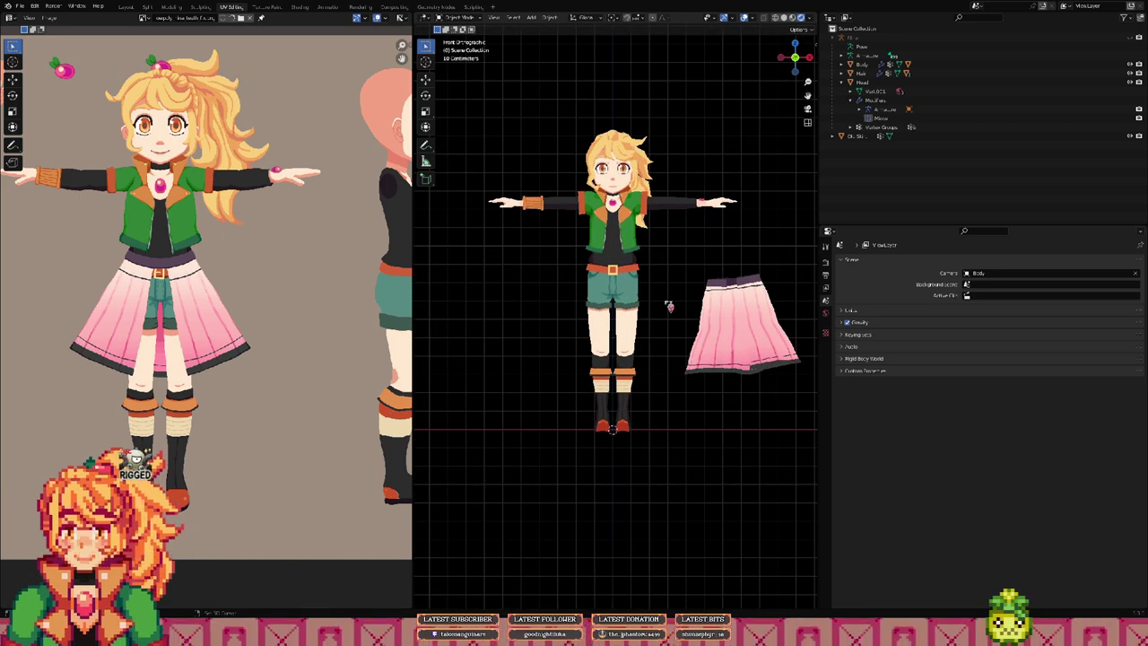
pyautogui.click(125, 6)
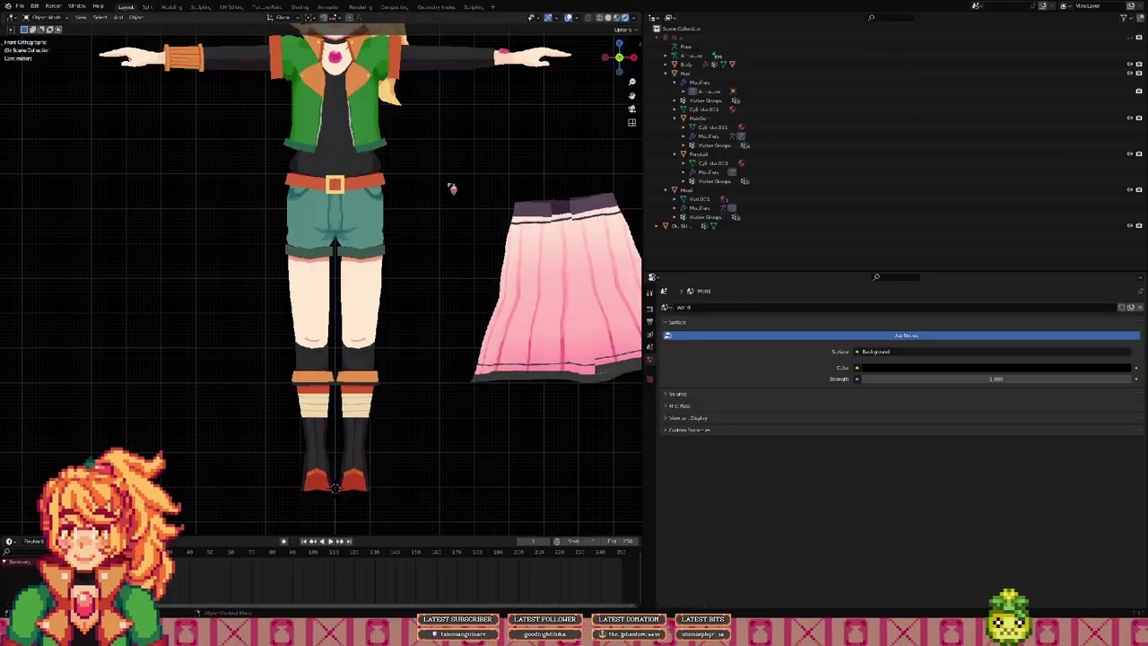
pyautogui.scroll(-2, 492, 221)
pyautogui.hotkey('shift', 'a')
pyautogui.moveTo(400, 246)
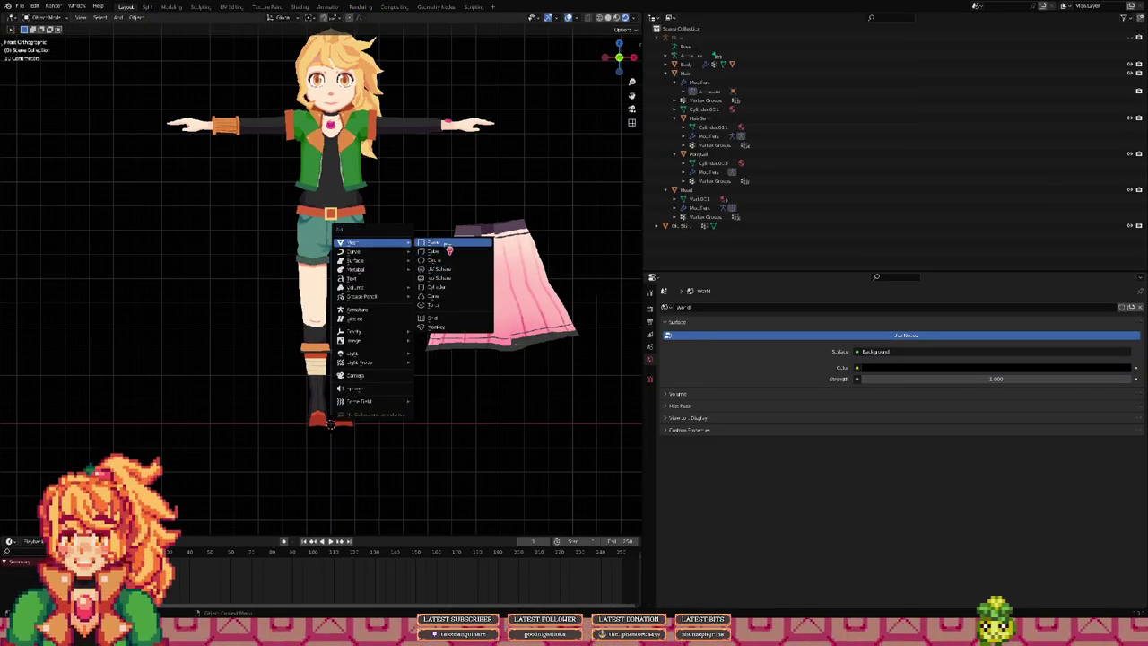
pyautogui.click(452, 290)
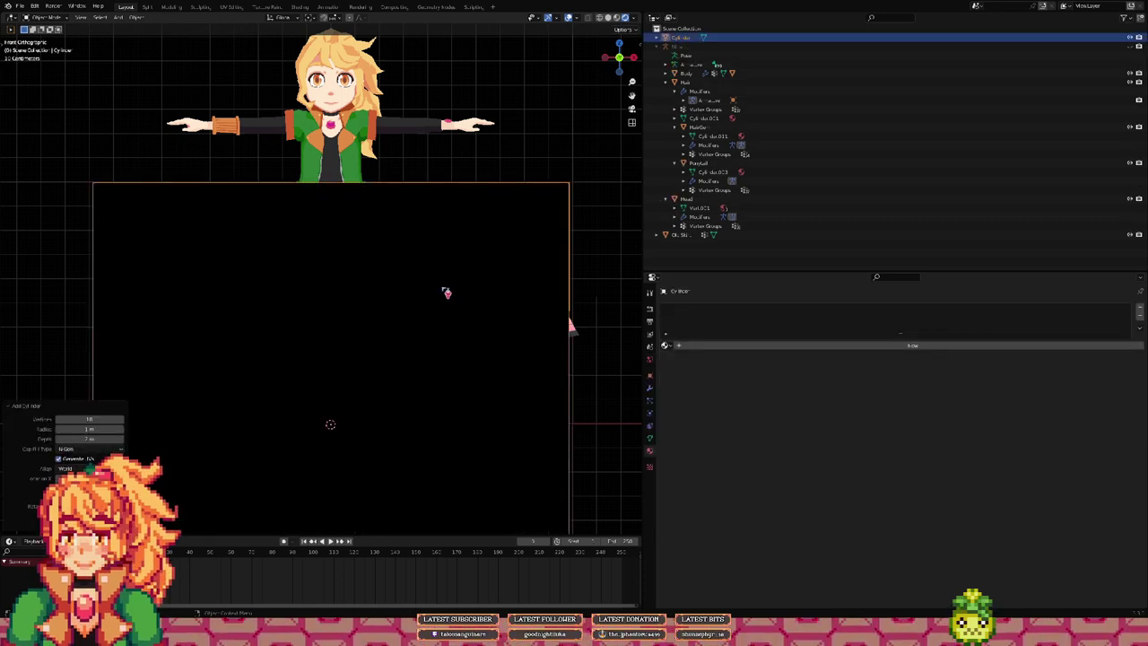
# Step: Switch the viewport to solid shading and set the new cylinder's vertex count to 20
pyautogui.scroll(-2, 449, 296)
pyautogui.press('z')
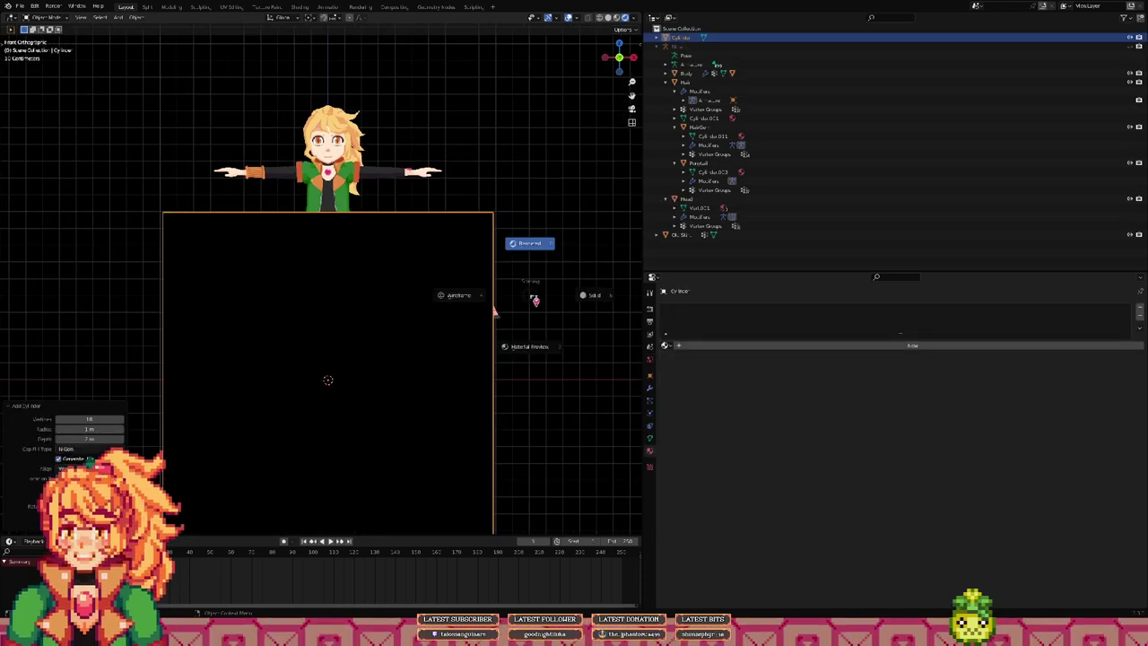
pyautogui.click(579, 298)
pyautogui.moveTo(523, 305); pyautogui.dragTo(244, 377, button='middle')
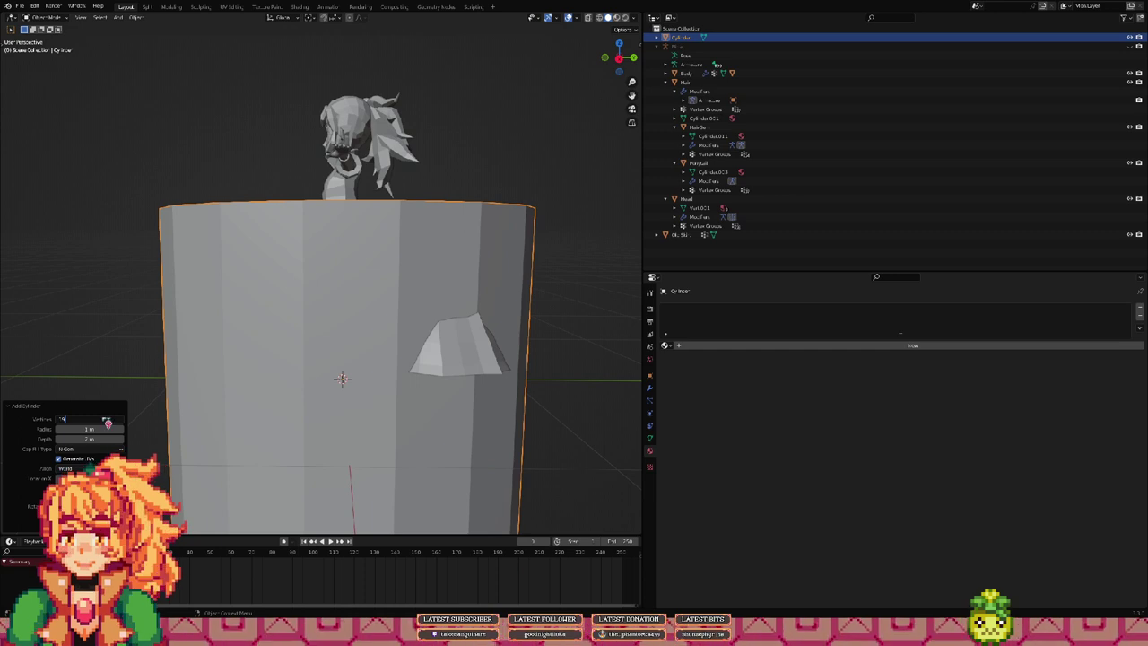
pyautogui.press('Return')
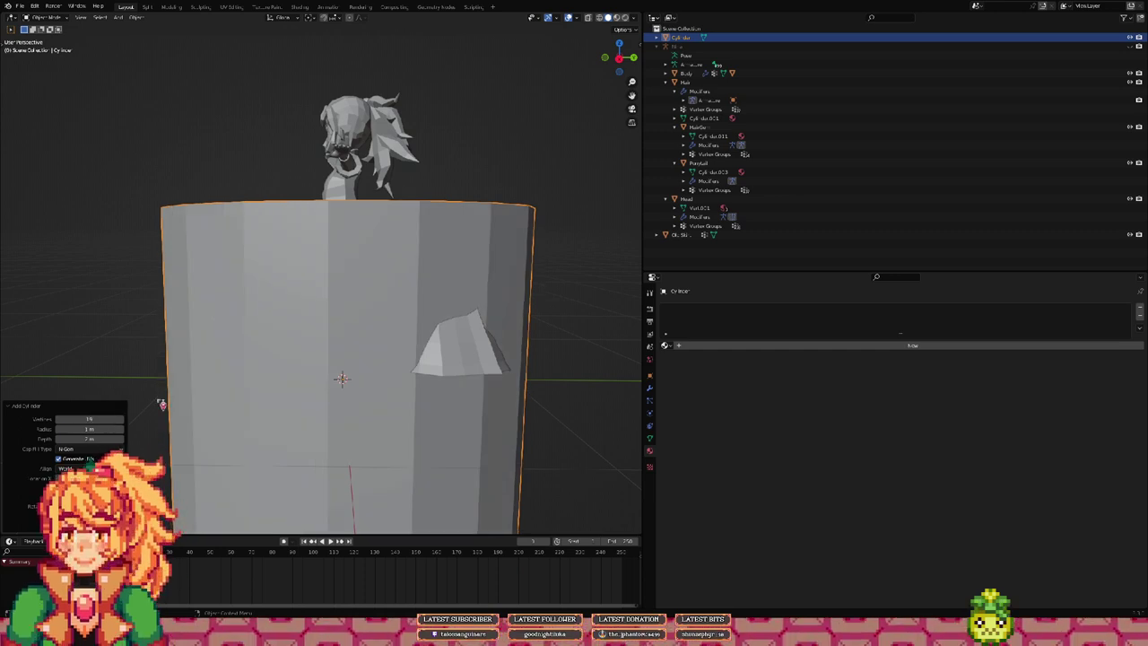
pyautogui.write('10')
pyautogui.press('Return')
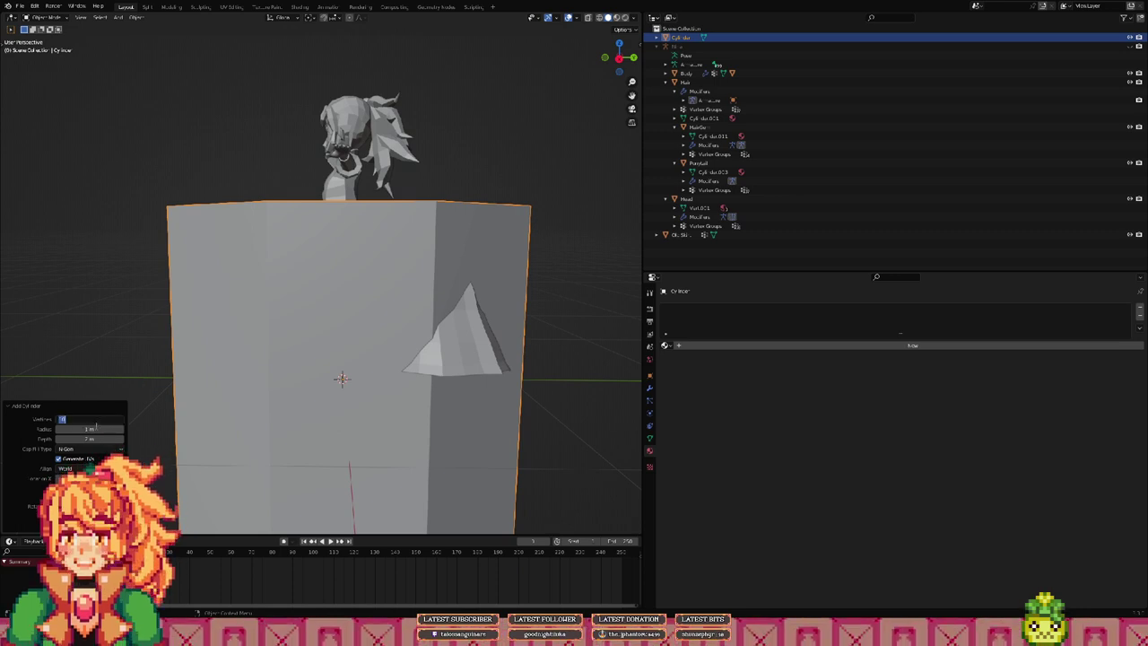
pyautogui.press('Return')
pyautogui.scroll(-1, 115, 285)
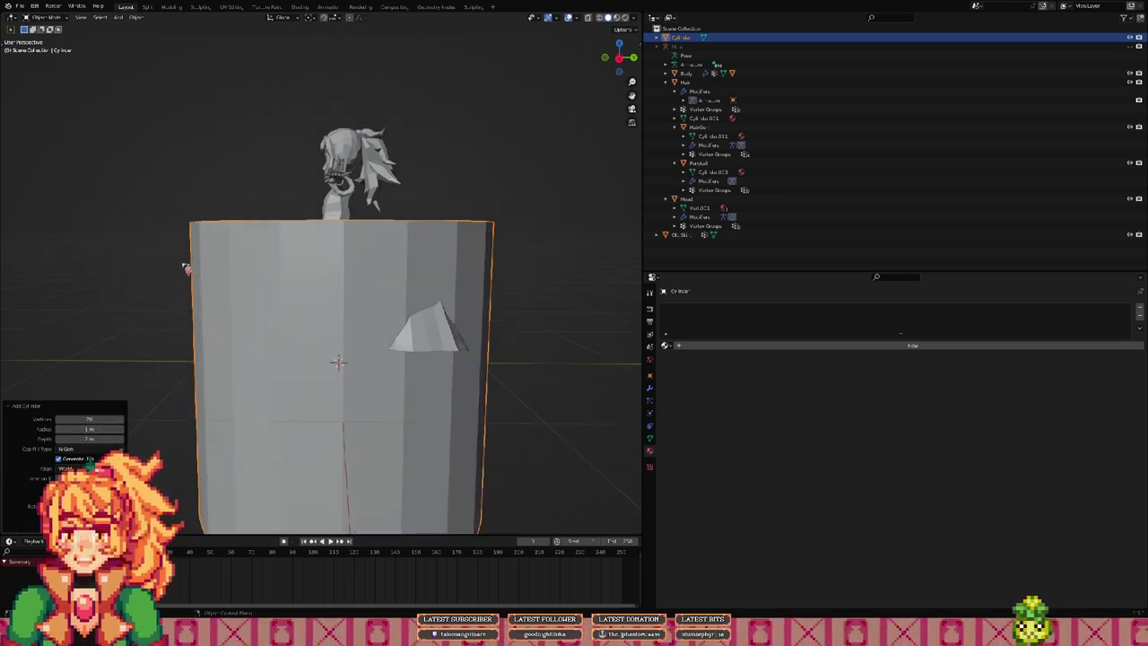
# Step: From the front view, scale the whole cylinder mesh down in Edit Mode to about 0.16 of its size
pyautogui.moveTo(96, 261); pyautogui.dragTo(102, 219, button='middle')
pyautogui.press('KP_1')
pyautogui.press('KP_1')
pyautogui.press('KP_3')
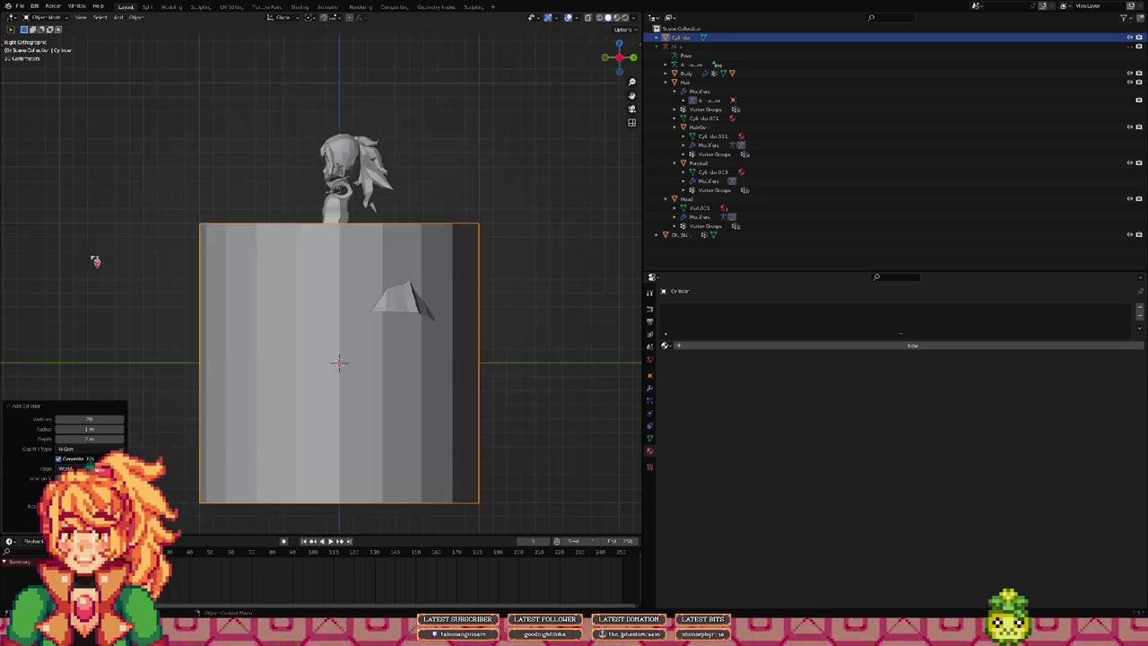
pyautogui.press('KP_1')
pyautogui.press('KP_3')
pyautogui.press('KP_1')
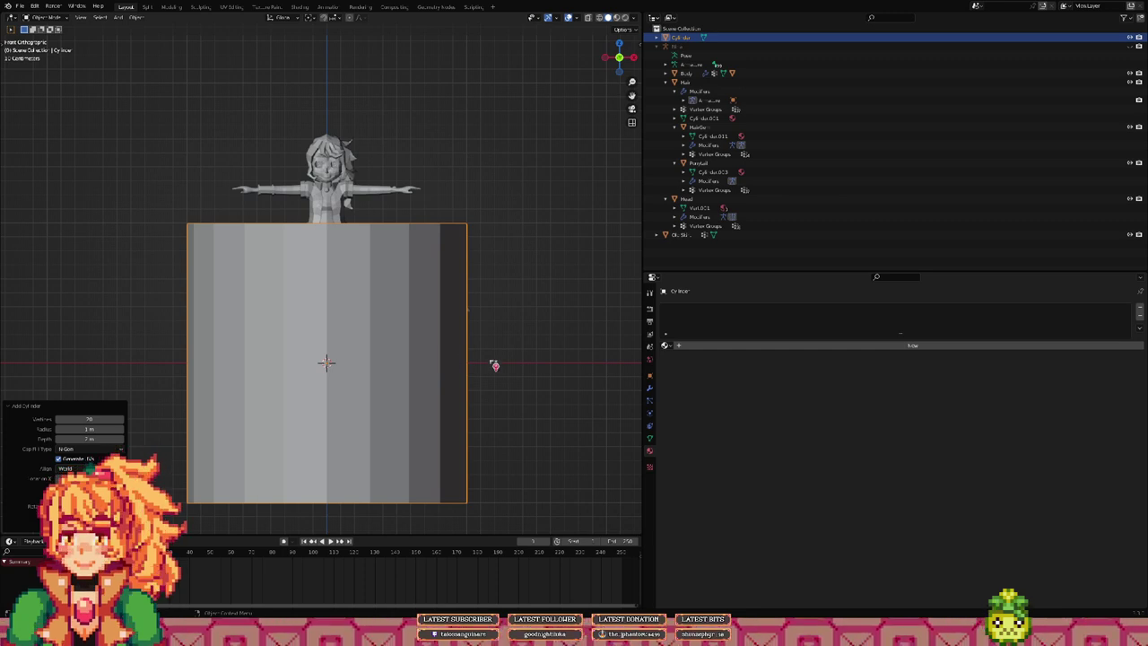
pyautogui.press('Tab')
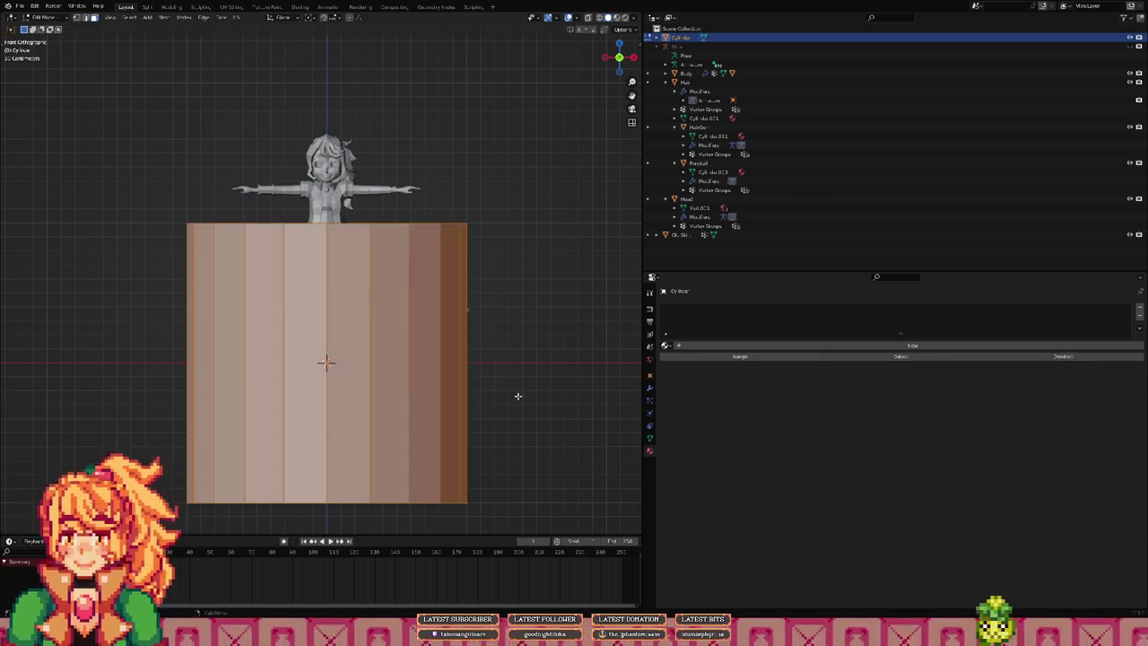
pyautogui.press('s')
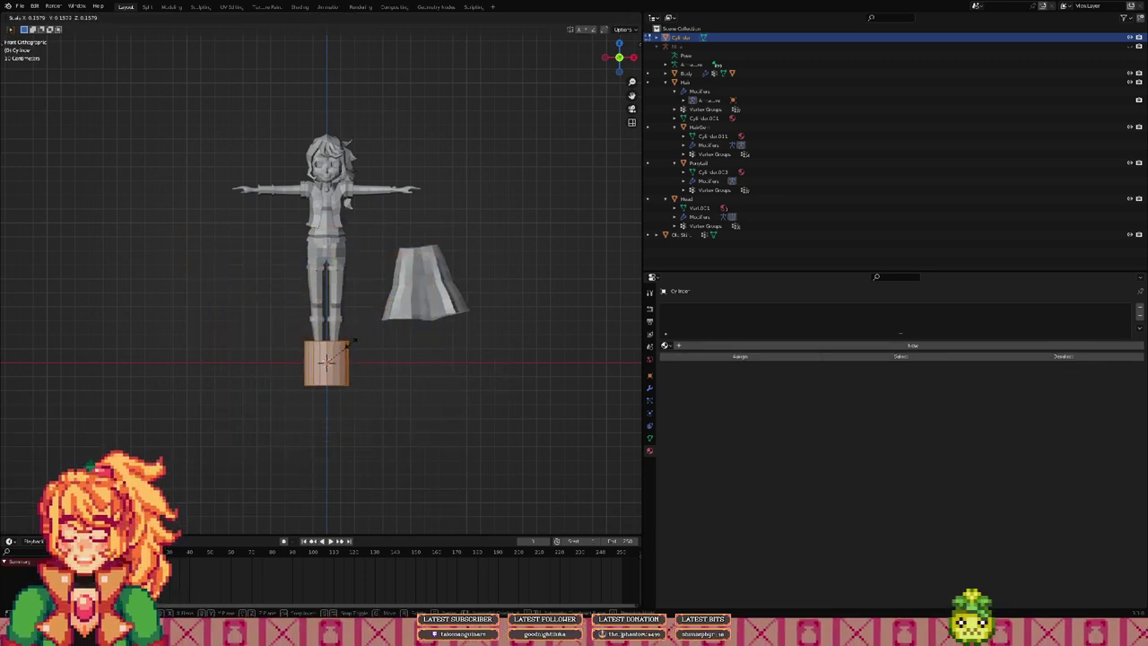
pyautogui.click(352, 340)
# Step: Raise the cylinder mesh along Z to the character's hips and enlarge it uniformly by a factor of about 1.1
pyautogui.press('g')
pyautogui.press('z')
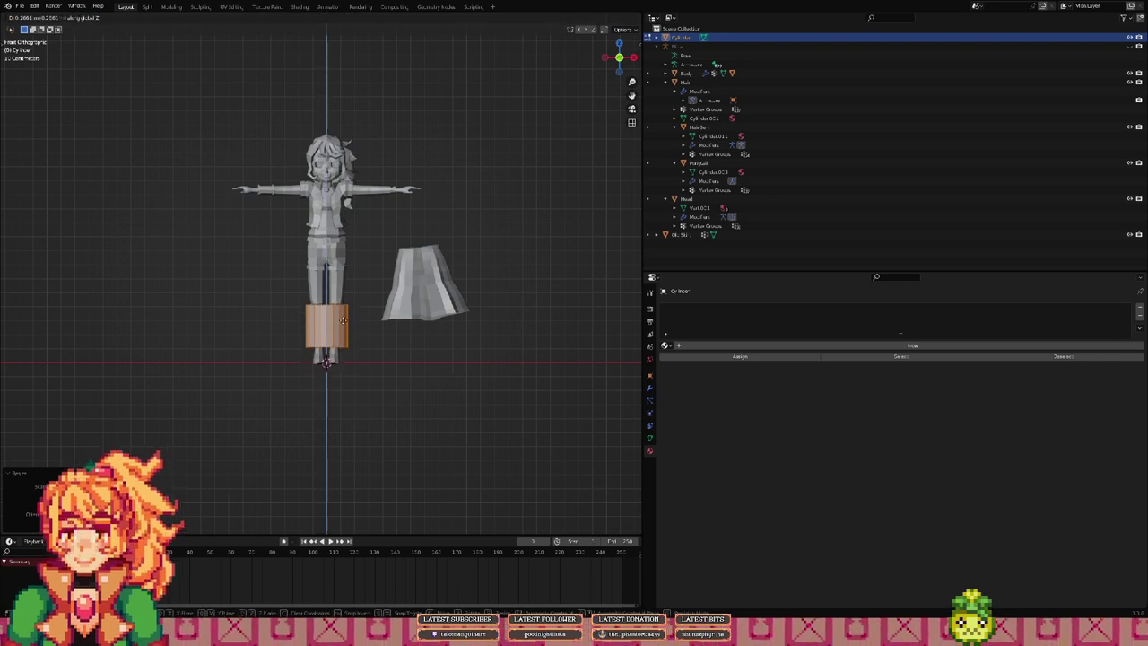
pyautogui.click(338, 262)
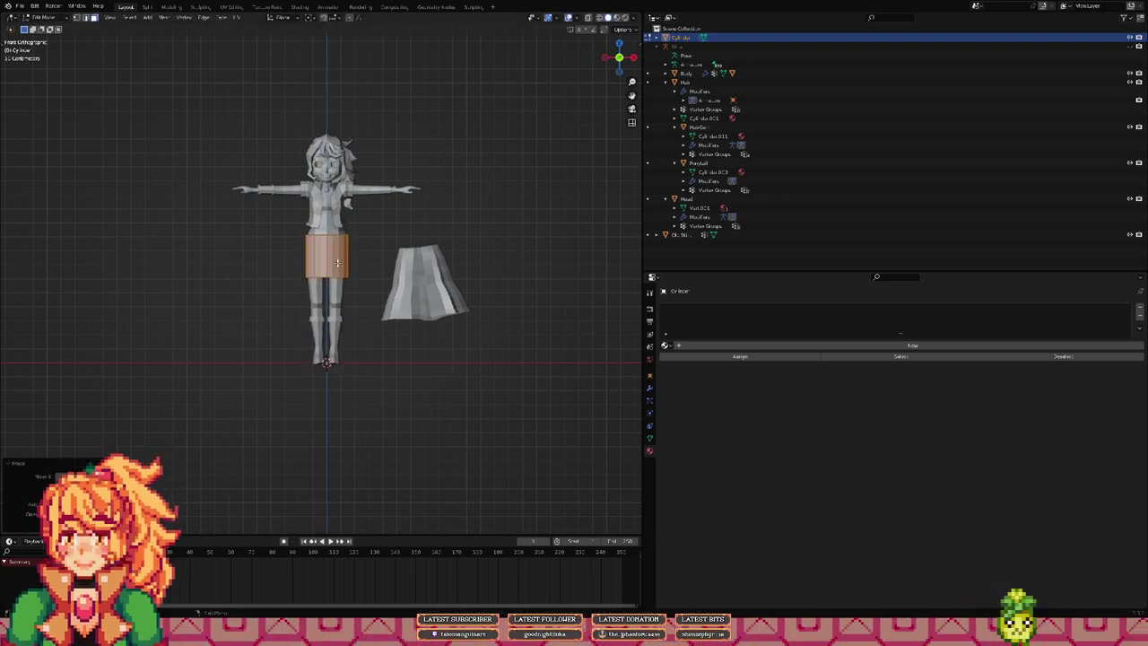
pyautogui.scroll(6, 346, 272)
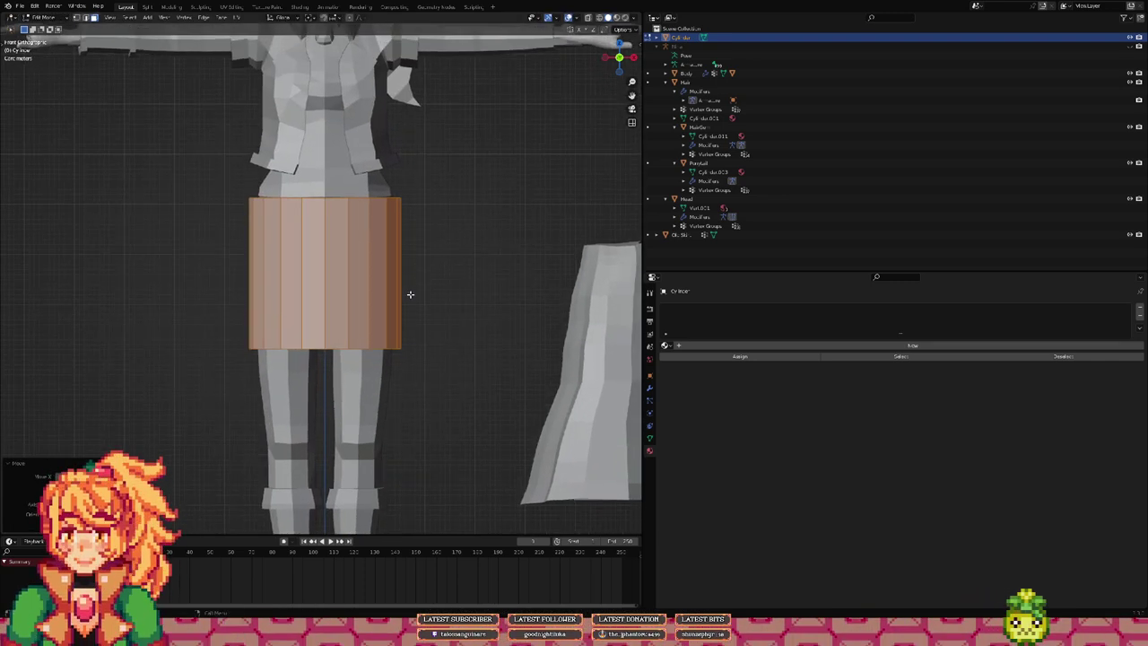
pyautogui.press('s')
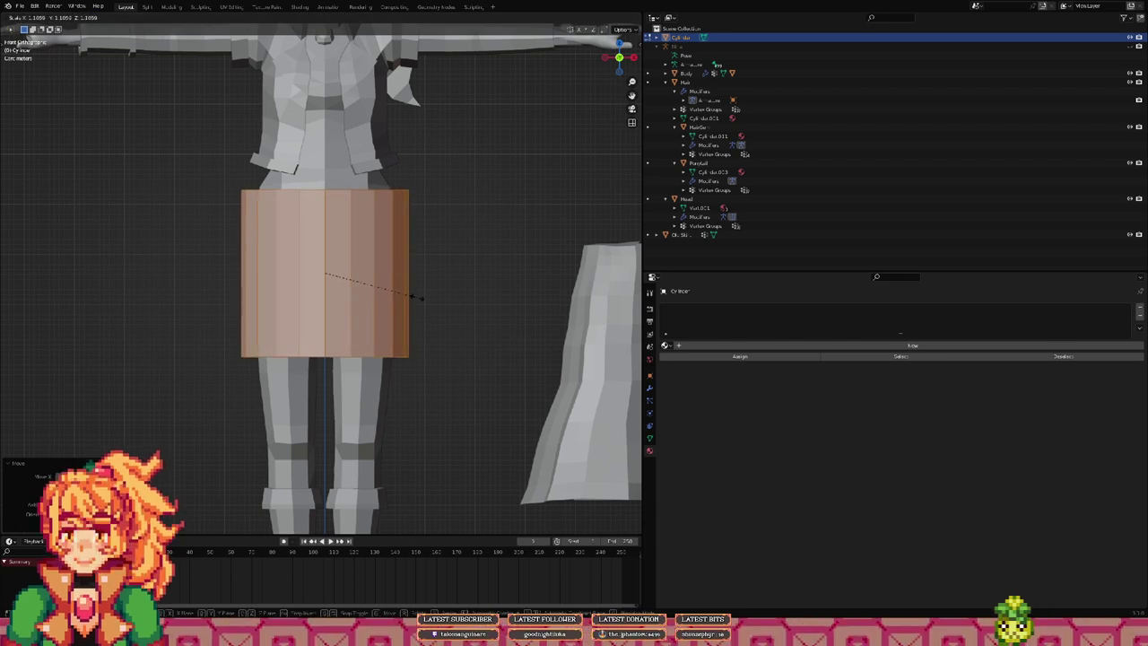
pyautogui.click(417, 298)
# Step: Stretch the cylinder along Z by about 1.38 and lower it along Z until its upper edge meets the waist
pyautogui.keyDown('shift'); pyautogui.moveTo(431, 315); pyautogui.dragTo(432, 262, button='middle'); pyautogui.keyUp('shift')
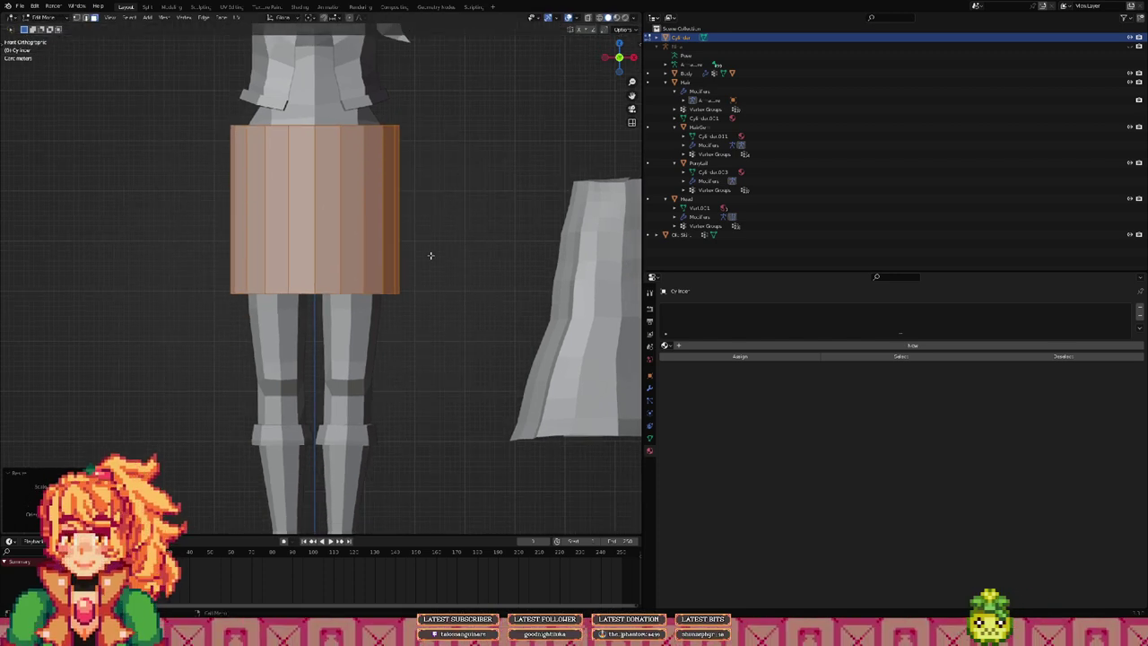
pyautogui.press('s')
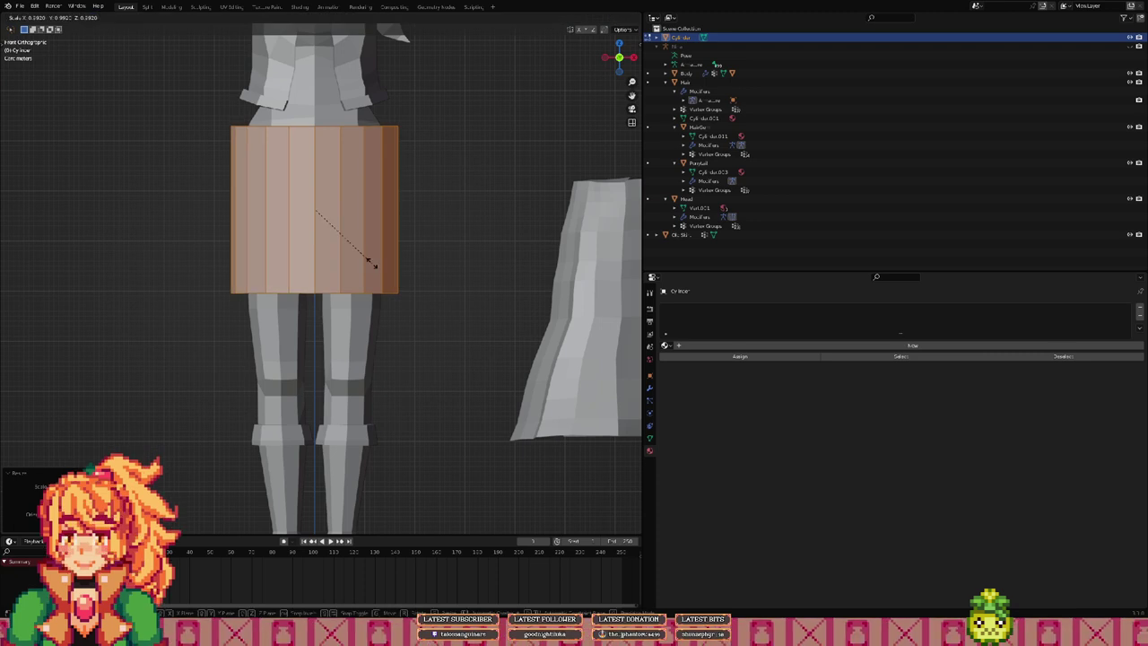
pyautogui.press('z')
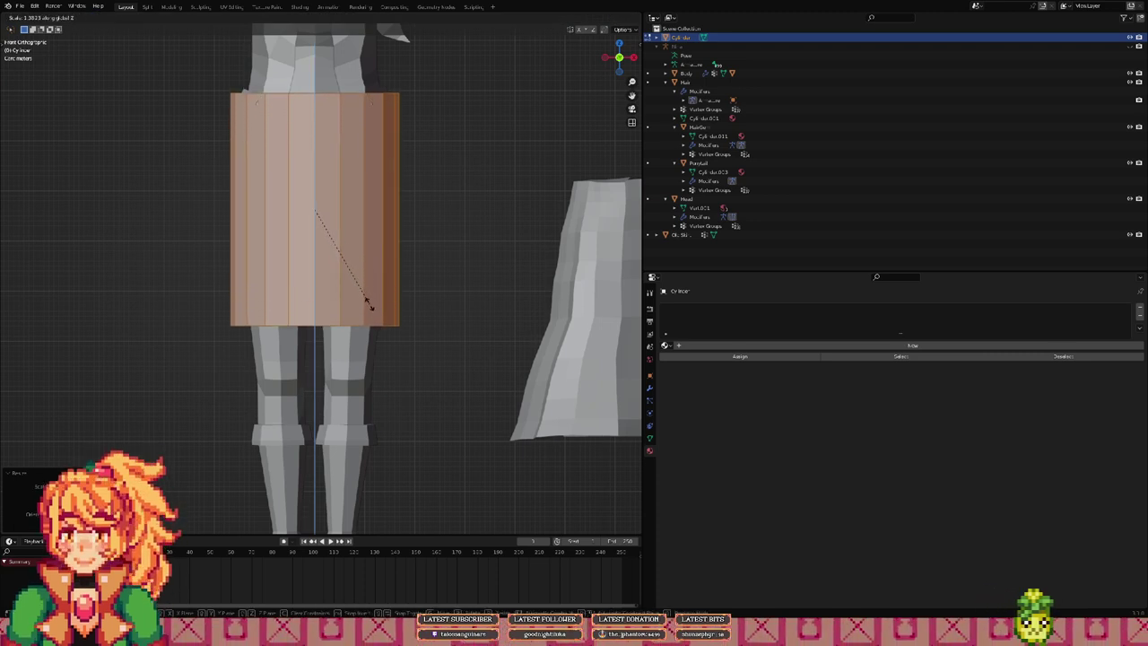
pyautogui.click(371, 302)
pyautogui.press('g')
pyautogui.press('z')
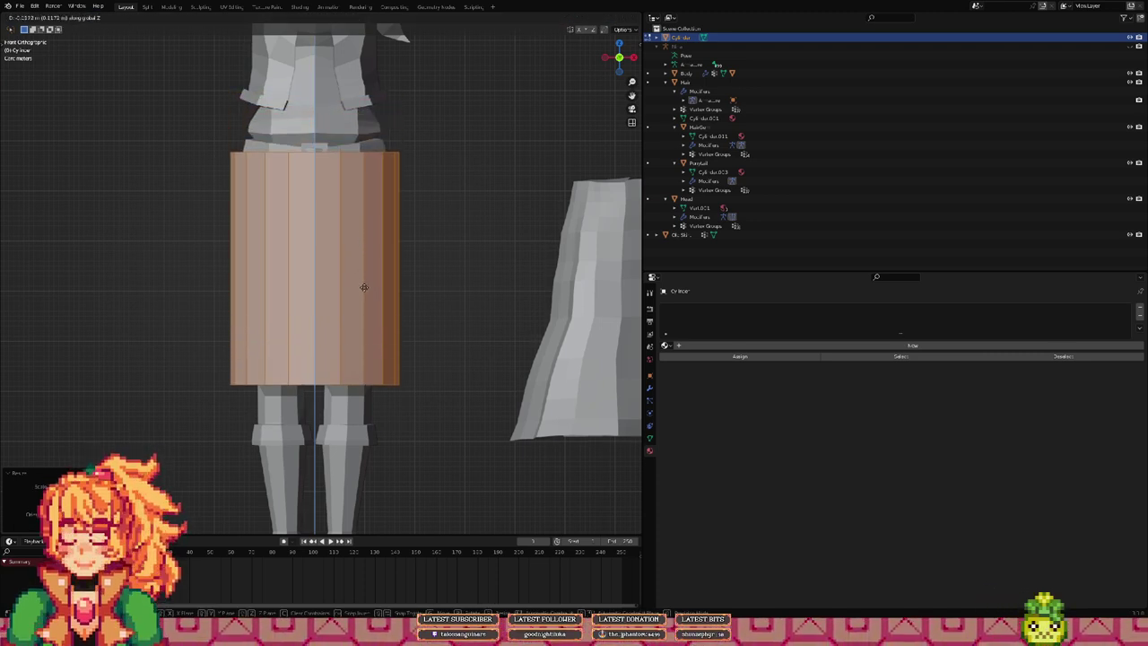
pyautogui.click(360, 273)
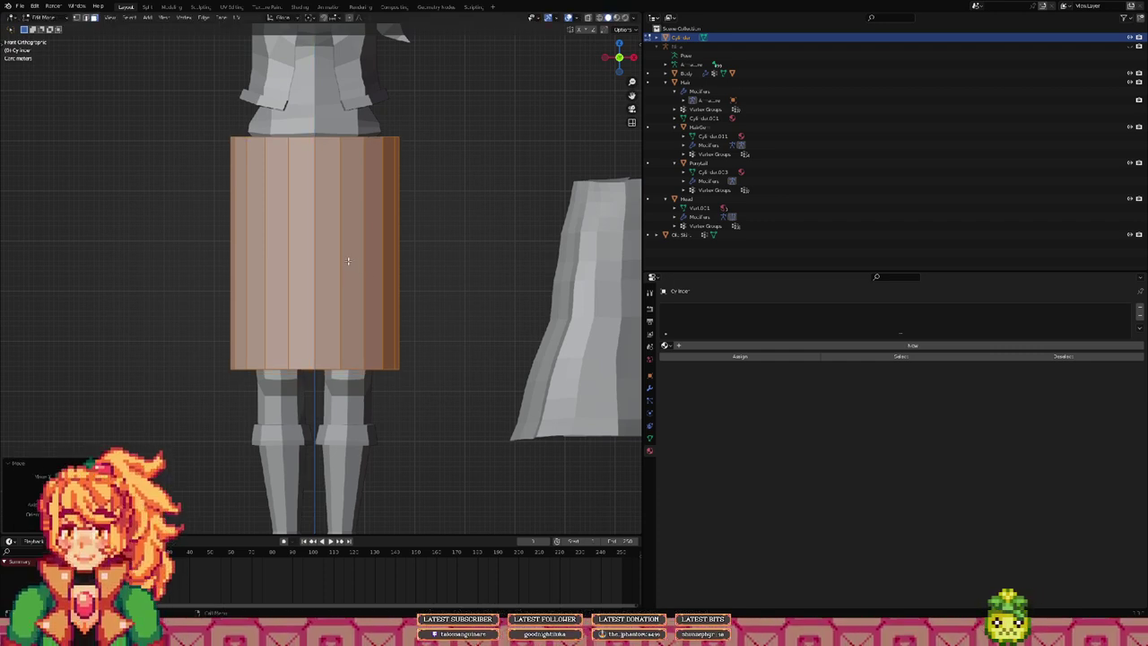
# Step: Lengthen the cylinder along Z by about 1.1 and shift it down so its upper edge sits at the waist
pyautogui.press('s')
pyautogui.press('z')
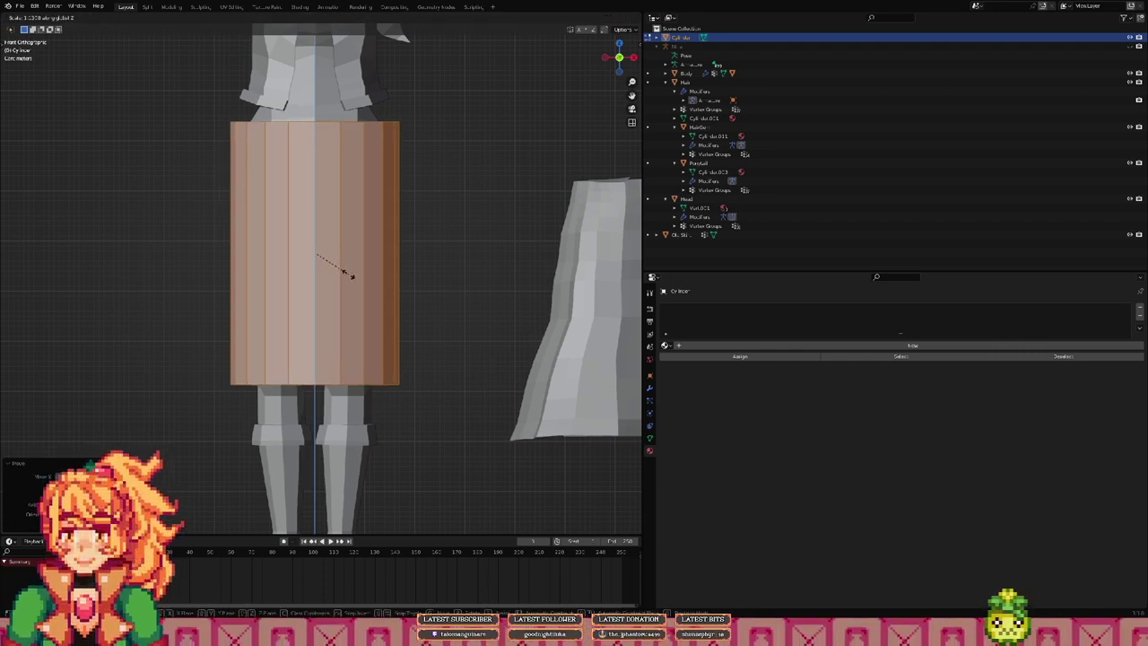
pyautogui.click(349, 275)
pyautogui.press('g')
pyautogui.press('z')
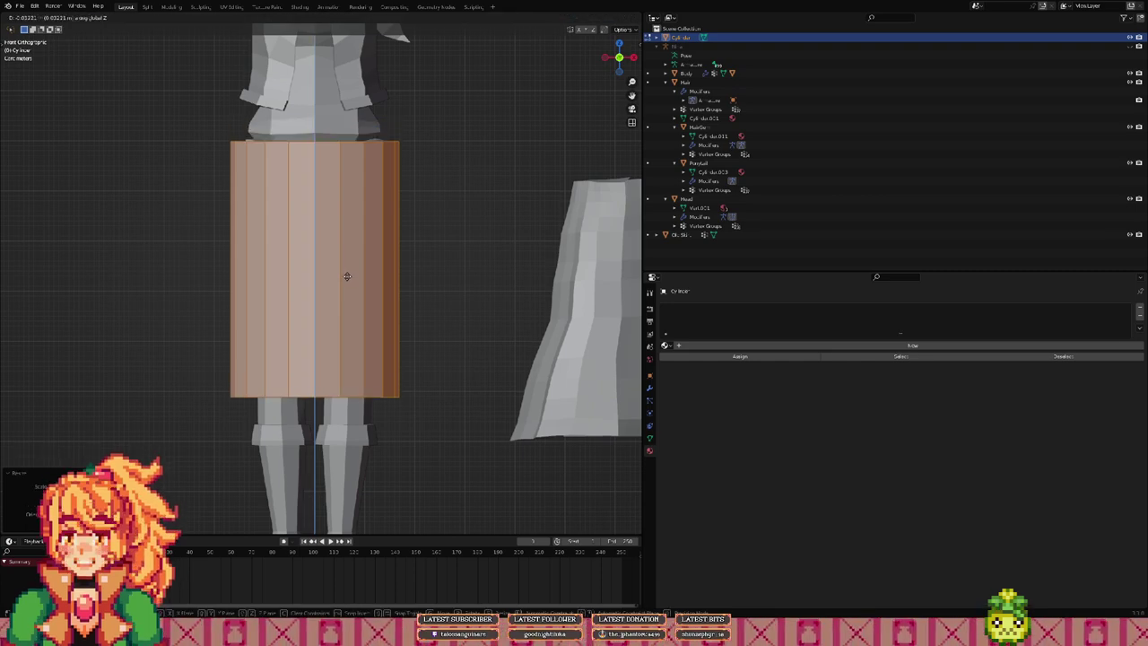
pyautogui.click(346, 271)
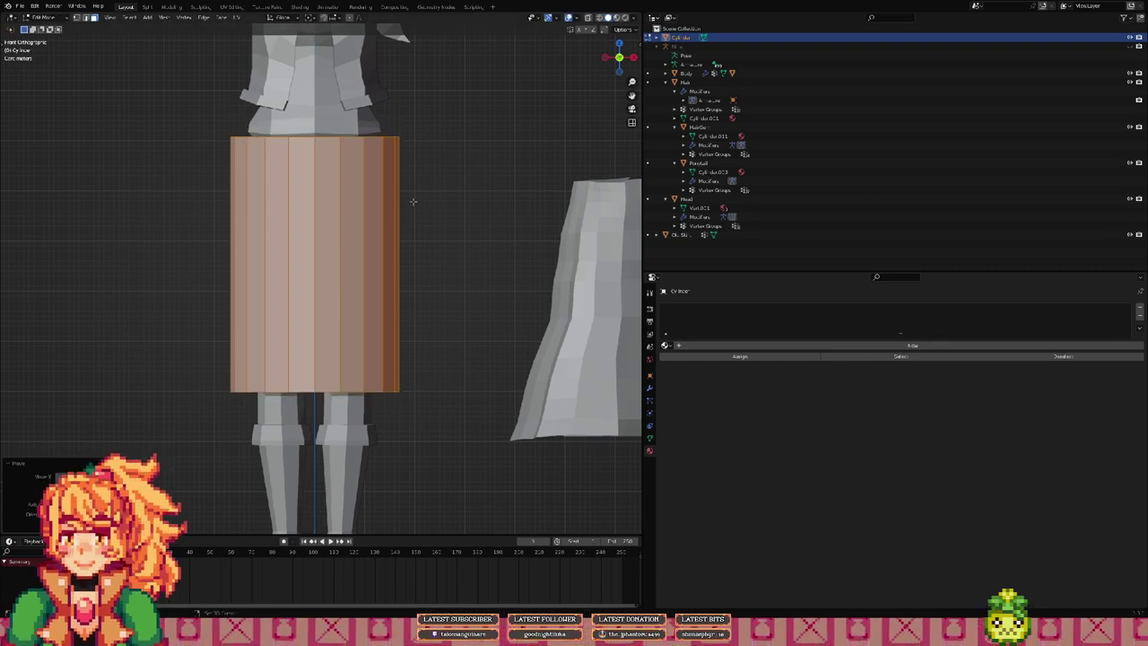
# Step: Inset the cylinder's top face toward the waist and extrude the inner face slightly downward
pyautogui.moveTo(412, 201); pyautogui.dragTo(411, 361, button='middle')
pyautogui.moveTo(336, 249); pyautogui.dragTo(337, 255, button='middle')
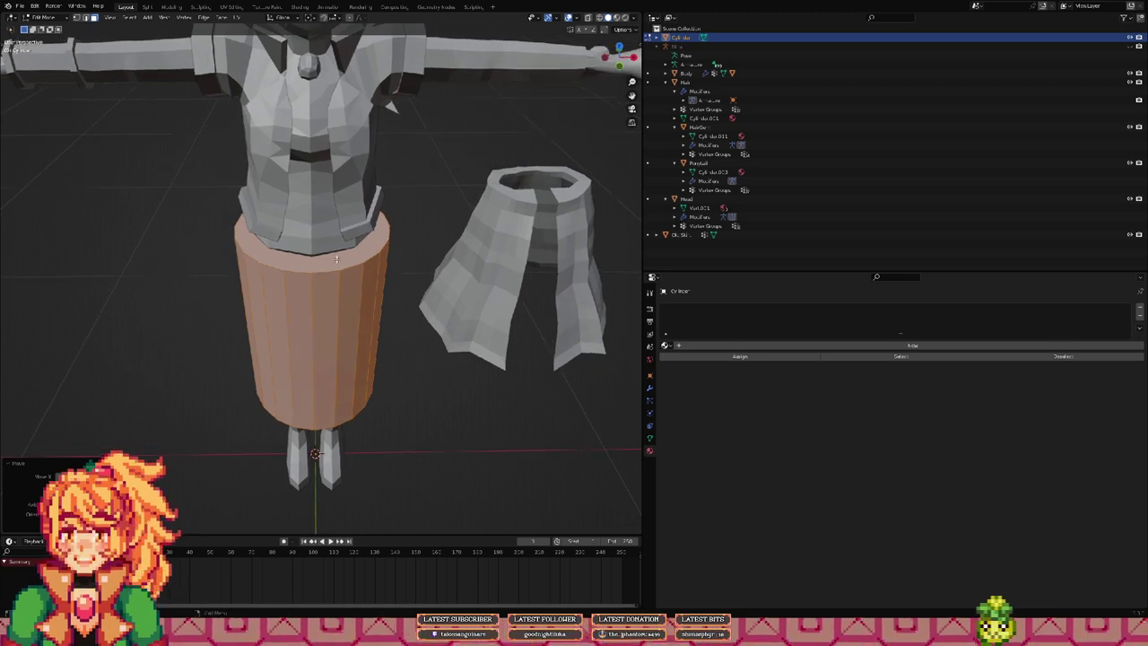
pyautogui.click(337, 260)
pyautogui.press('i')
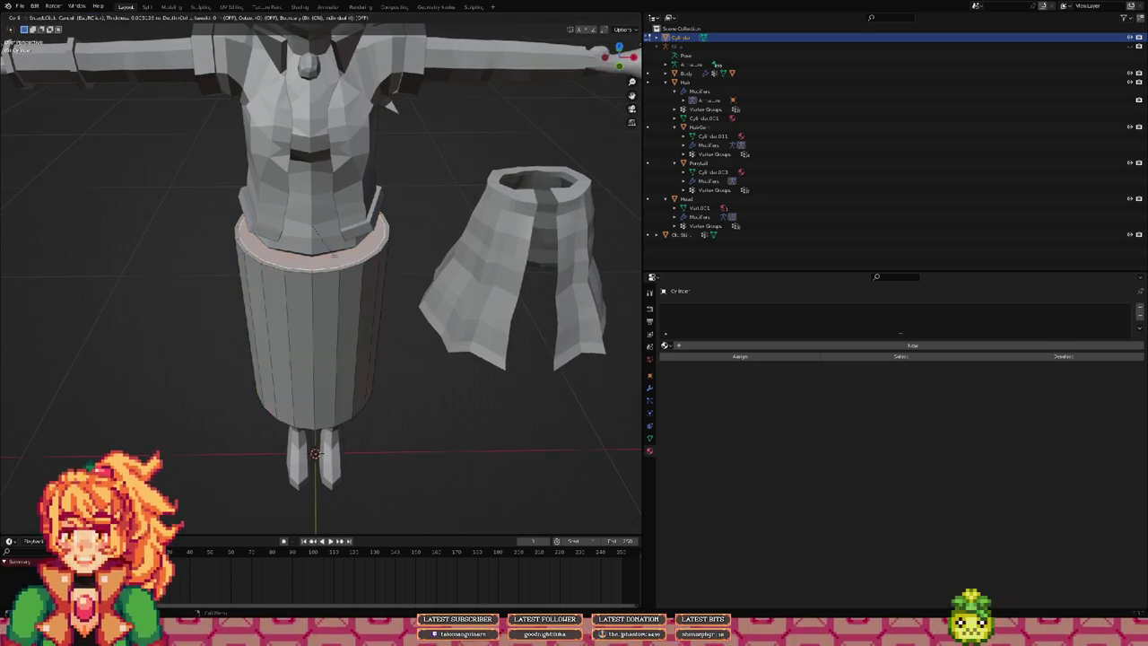
pyautogui.click(341, 254)
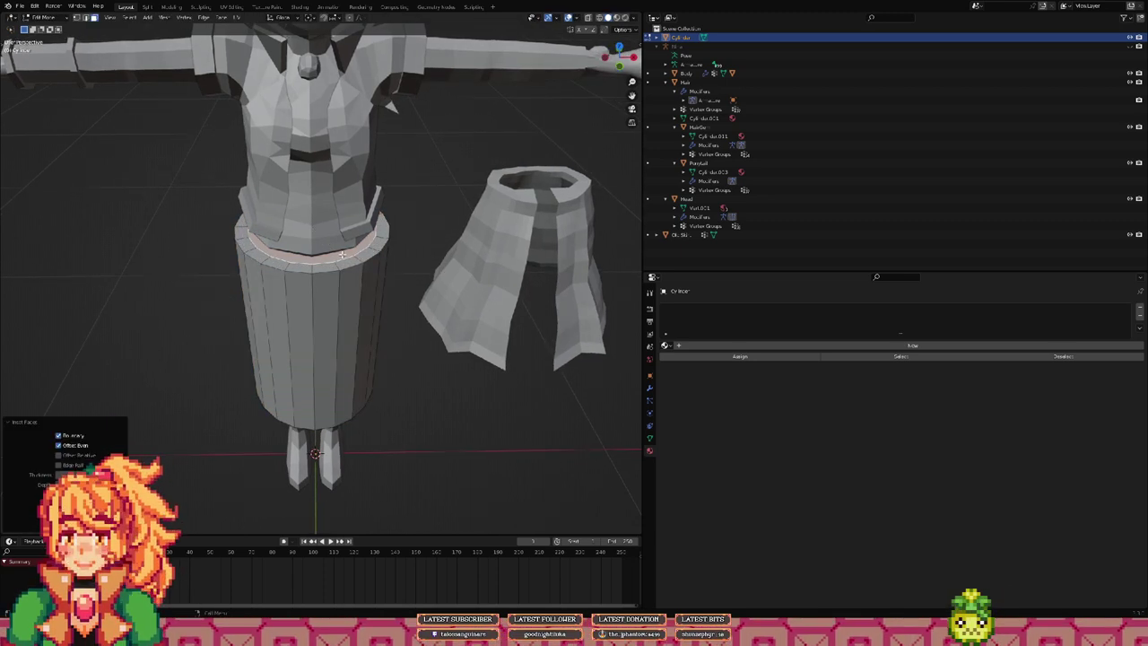
pyautogui.press('g')
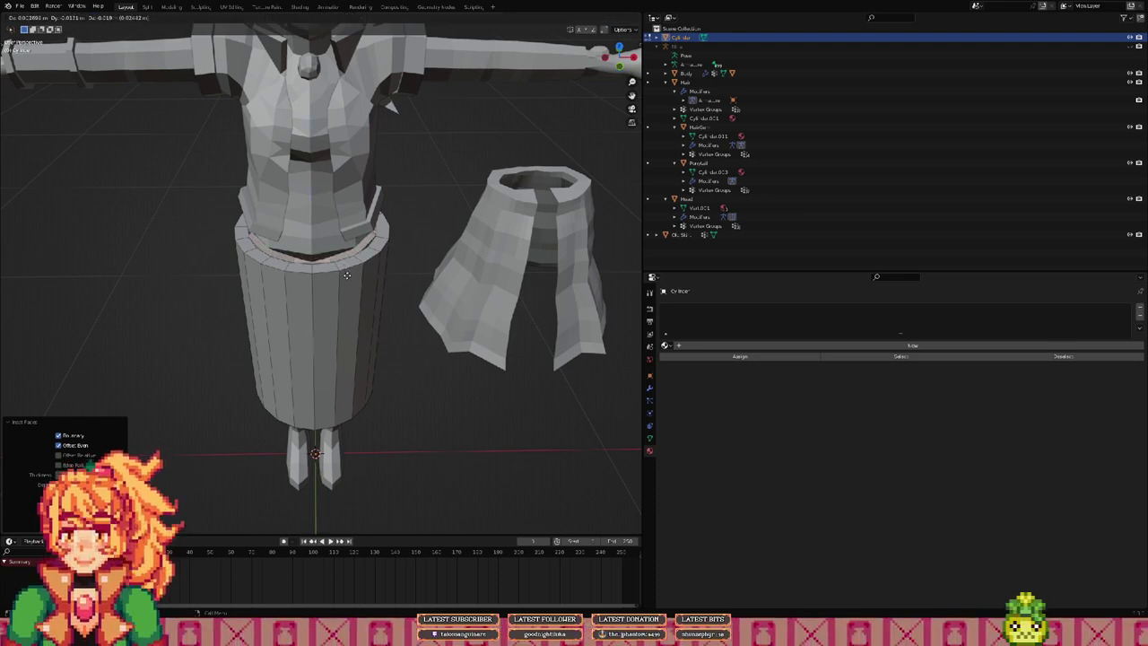
pyautogui.click(346, 272)
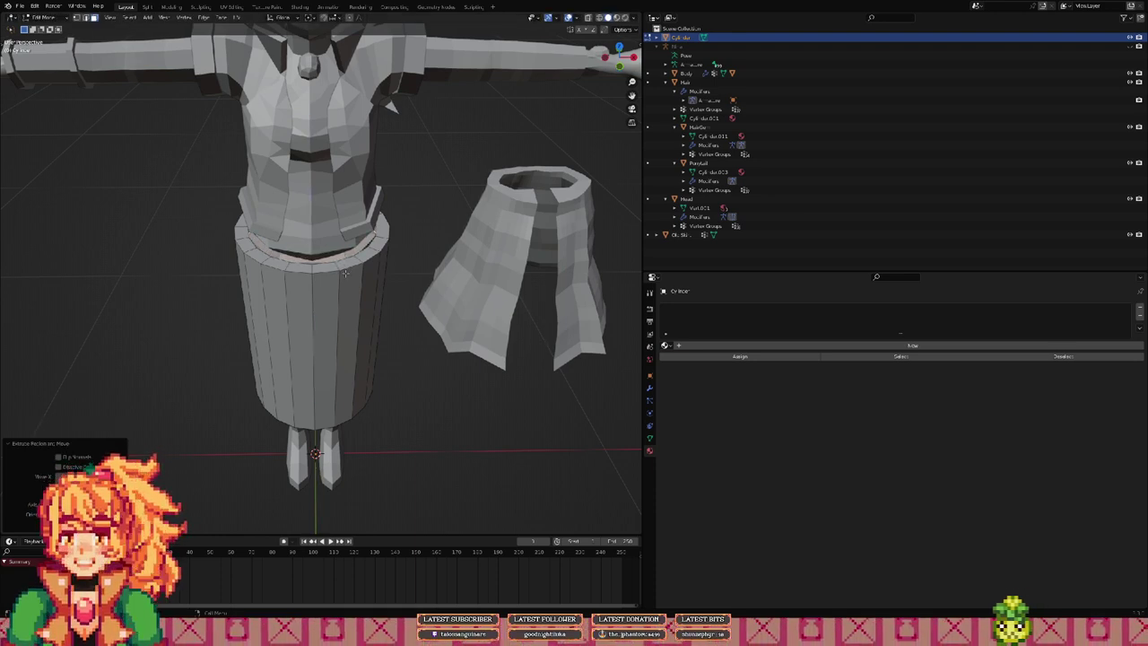
# Step: Delete the extruded inner face at the cylinder's top to open it around the waist
pyautogui.moveTo(365, 270); pyautogui.dragTo(347, 266, button='middle')
pyautogui.press('z')
pyautogui.press('Escape')
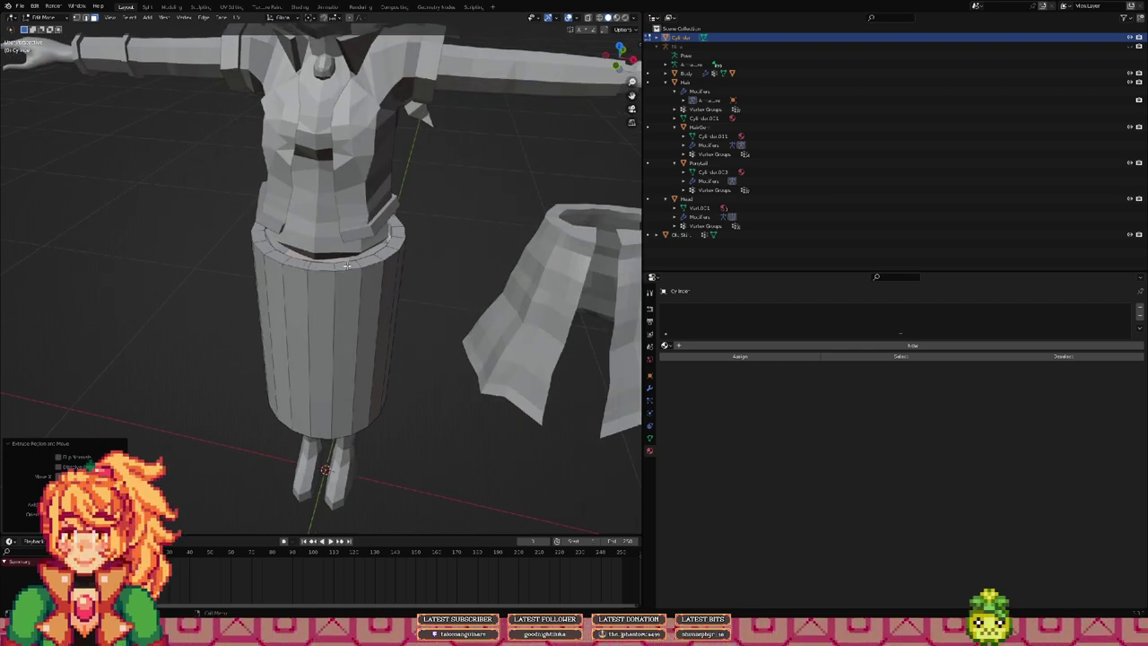
pyautogui.press('x')
pyautogui.click(349, 268)
# Step: Delete the cylinder's bottom cap face around the legs
pyautogui.moveTo(392, 321); pyautogui.dragTo(422, 258, button='middle')
pyautogui.keyDown('shift'); pyautogui.moveTo(386, 349); pyautogui.dragTo(364, 196, button='middle'); pyautogui.keyUp('shift')
pyautogui.click(313, 241)
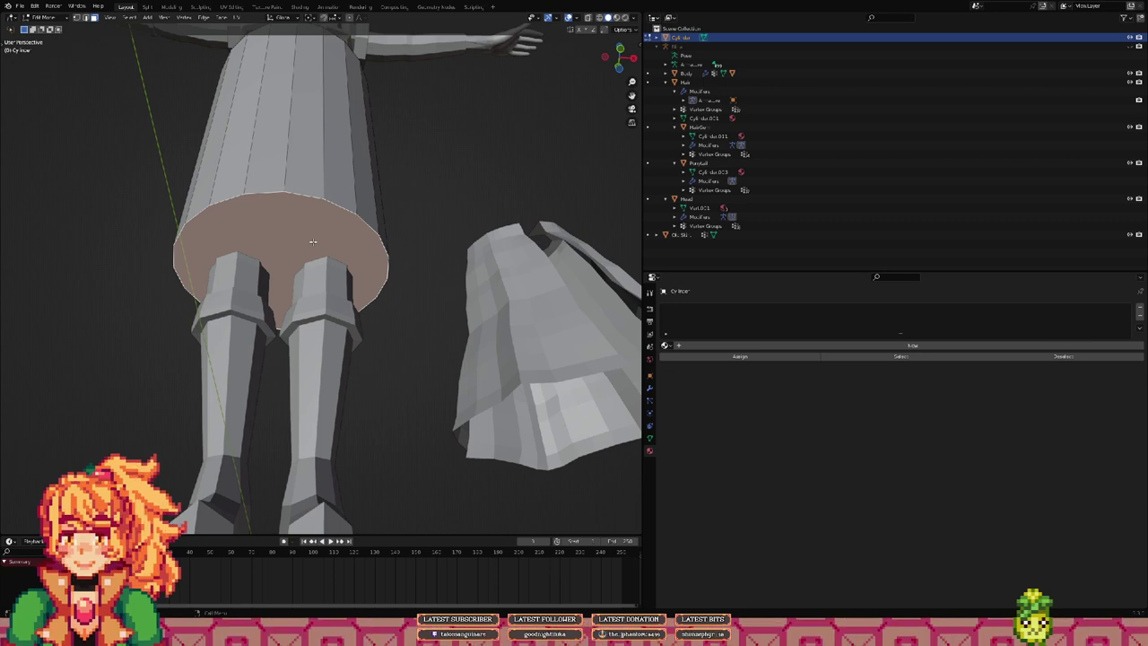
pyautogui.press('x')
pyautogui.click(315, 244)
# Step: In wireframe shading from the front view, delete the faces of the cylinder's half on the negative X side
pyautogui.scroll(-3, 315, 214)
pyautogui.moveTo(315, 212); pyautogui.dragTo(313, 242, button='middle')
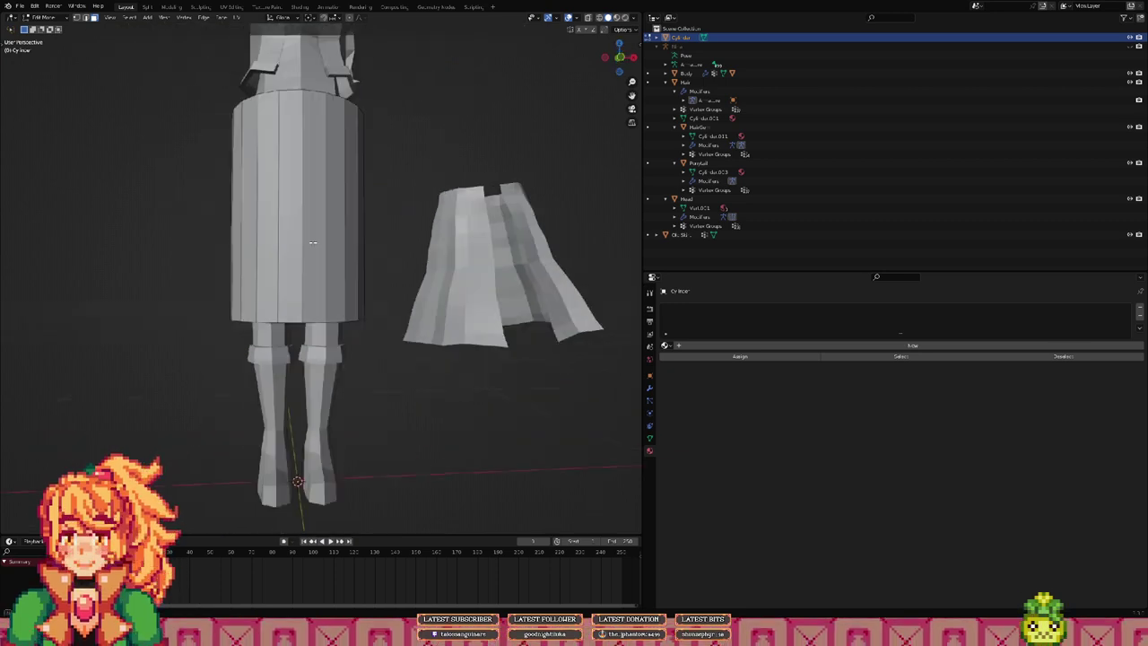
pyautogui.scroll(-4, 313, 242)
pyautogui.press('z')
pyautogui.click(289, 220)
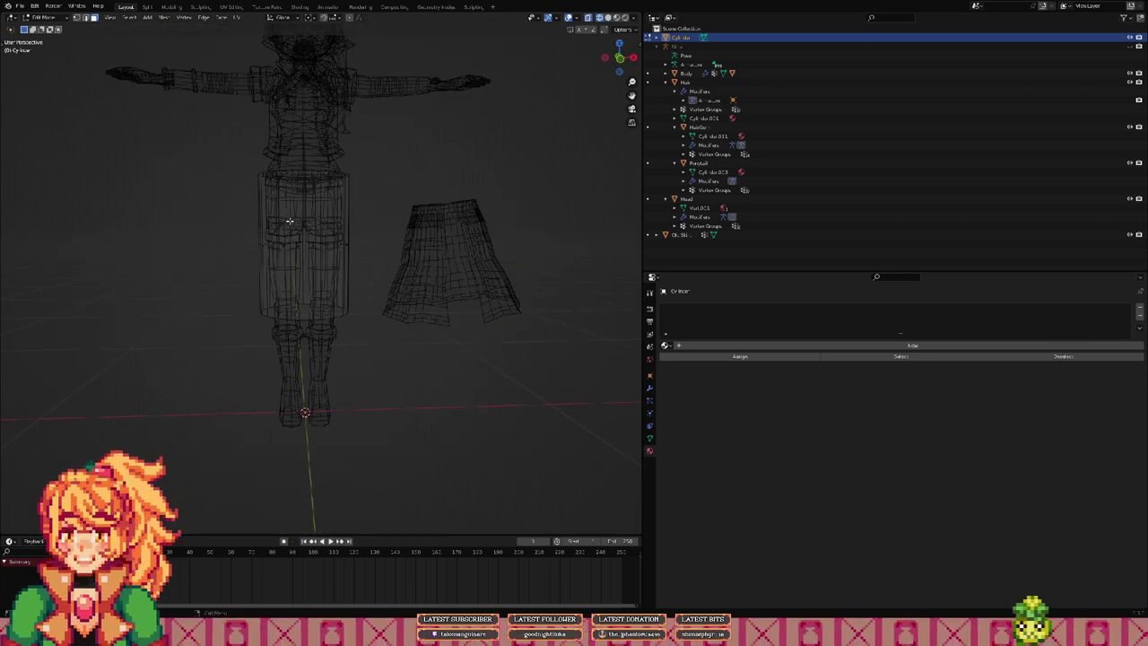
pyautogui.press('z')
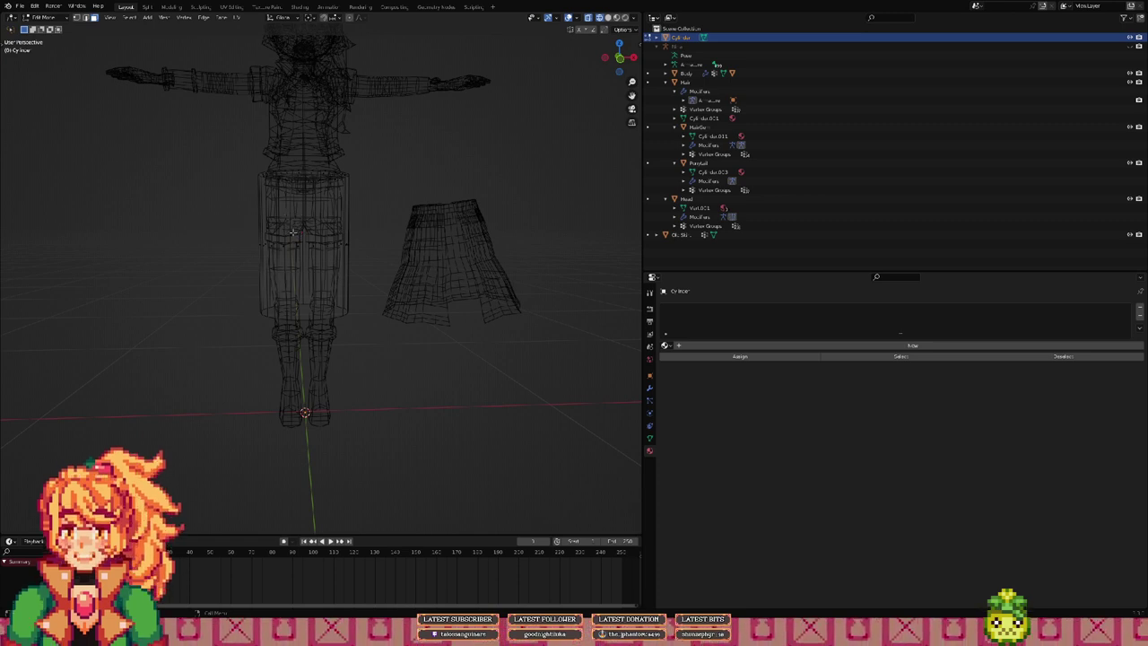
pyautogui.press('KP_1')
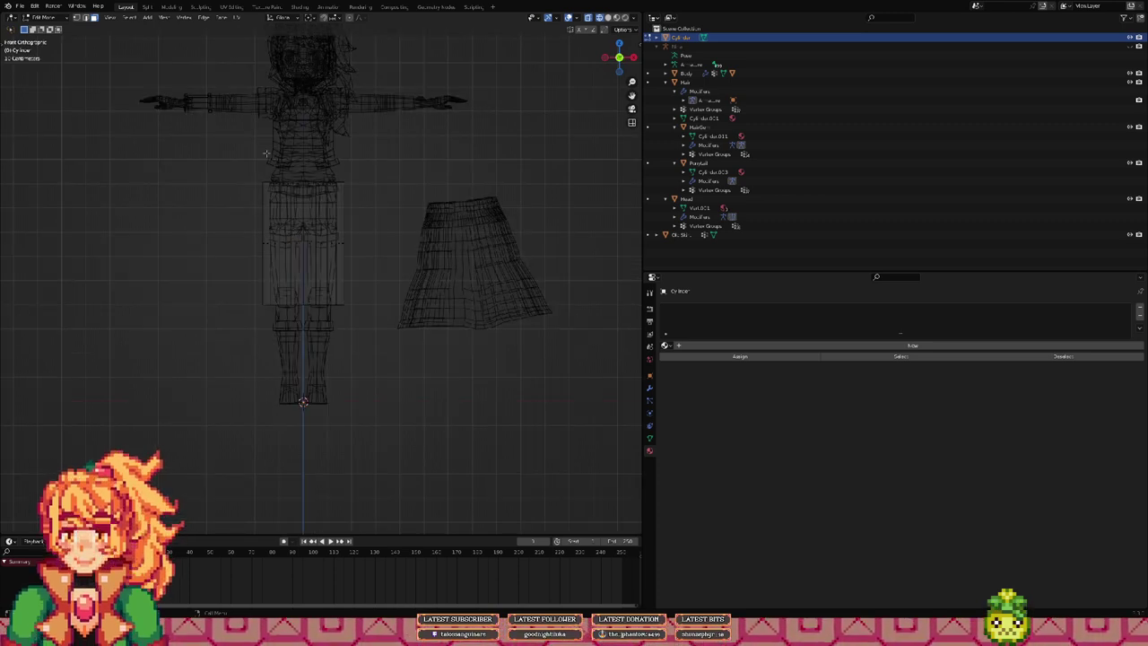
pyautogui.moveTo(266, 153)
pyautogui.keyDown('ctrl'); pyautogui.mouseDown(button='right')
pyautogui.moveTo(233, 255)
pyautogui.moveTo(256, 330)
pyautogui.moveTo(292, 319)
pyautogui.moveTo(296, 304)
pyautogui.moveTo(300, 191)
pyautogui.moveTo(266, 159)
pyautogui.mouseUp(button='right'); pyautogui.keyUp('ctrl')
pyautogui.press('x')
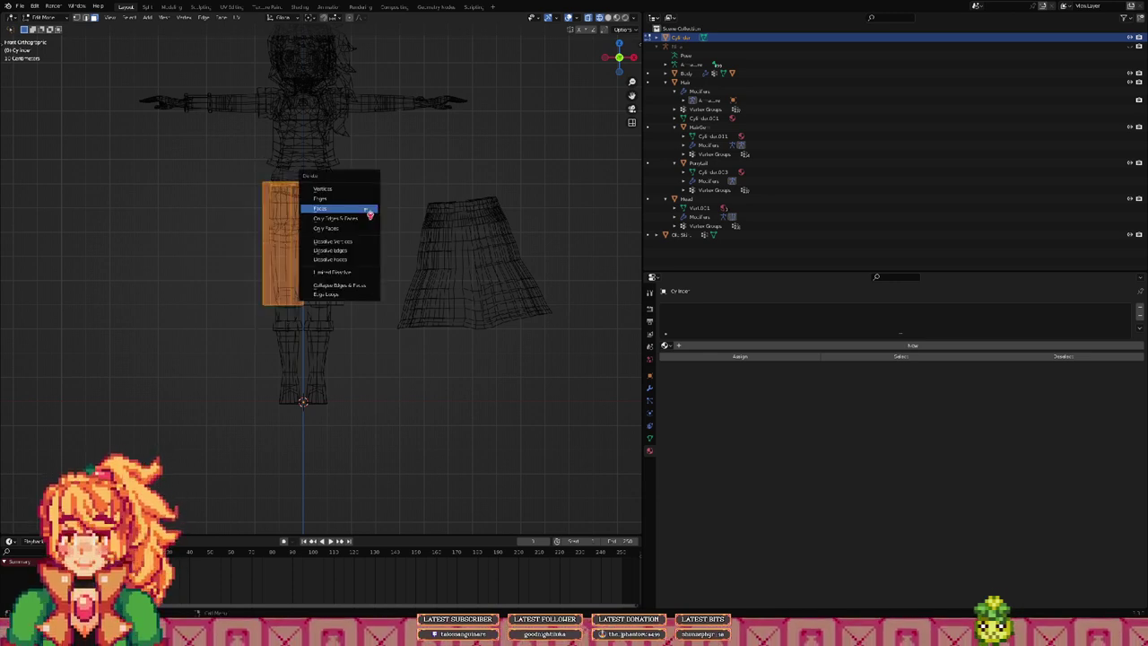
pyautogui.click(365, 209)
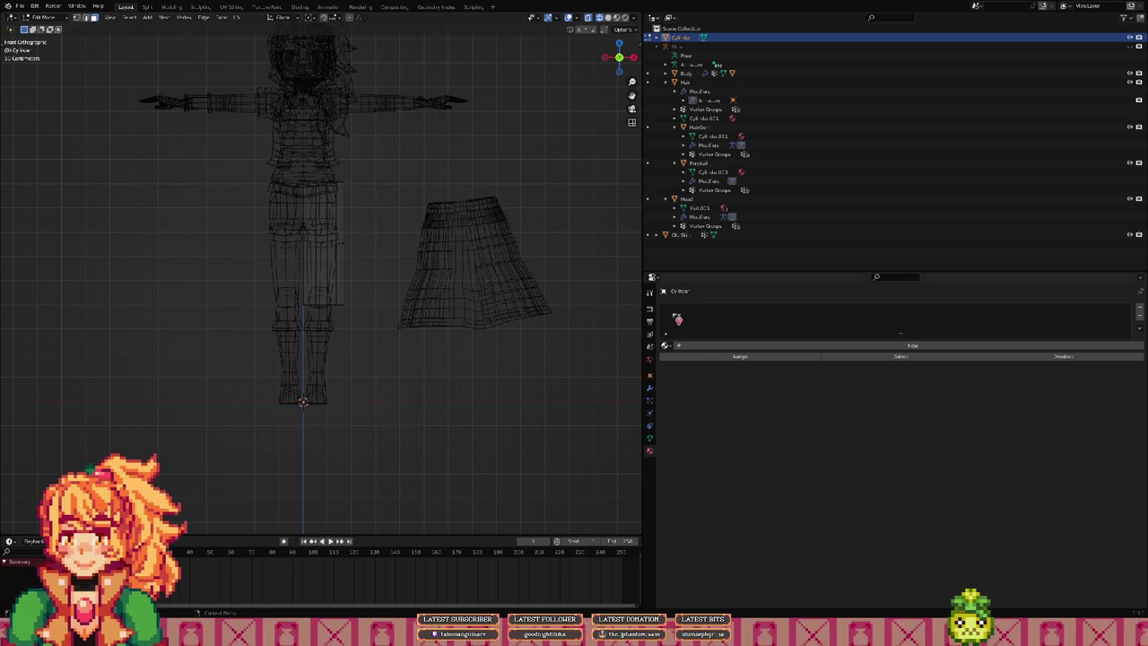
# Step: Add a Mirror modifier to the half cylinder with both the X and Y axes enabled
pyautogui.click(650, 388)
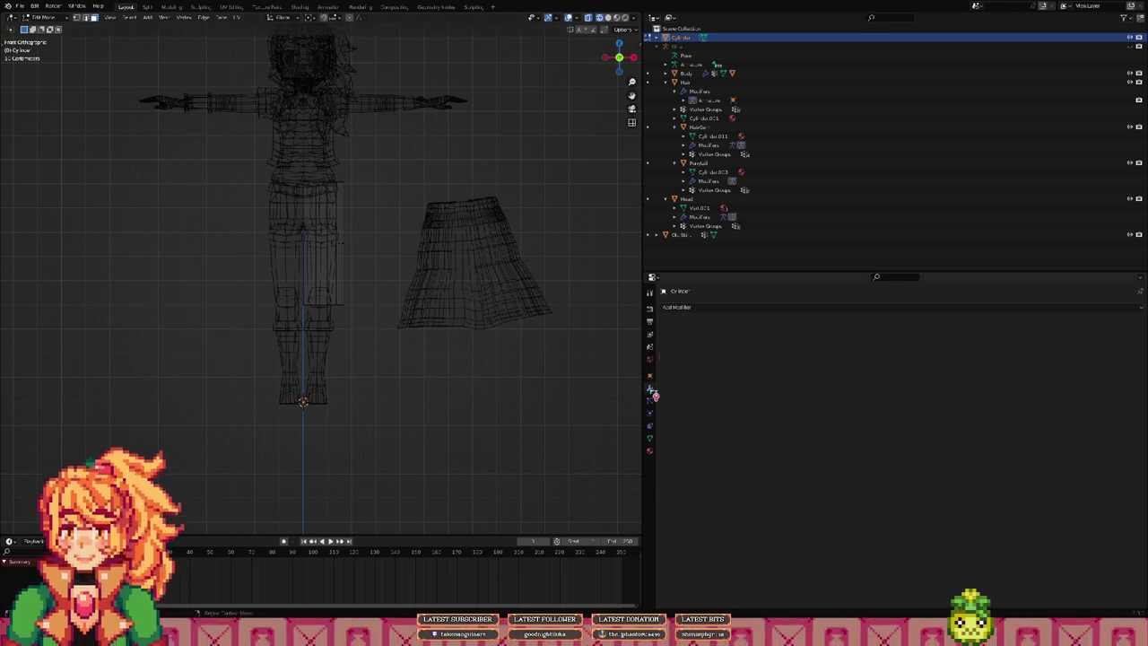
pyautogui.click(706, 312)
pyautogui.click(772, 404)
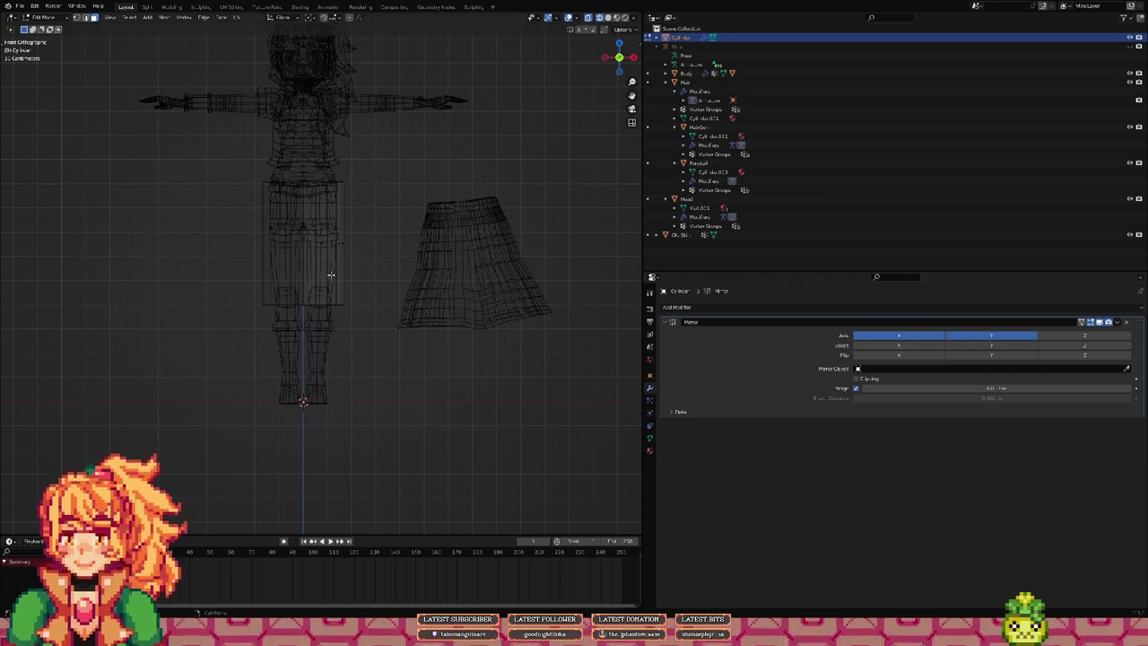
# Step: From the right view, delete the faces of the cylinder's half on the positive Y side and return to solid shading
pyautogui.moveTo(269, 269); pyautogui.dragTo(310, 270, button='middle')
pyautogui.press('z')
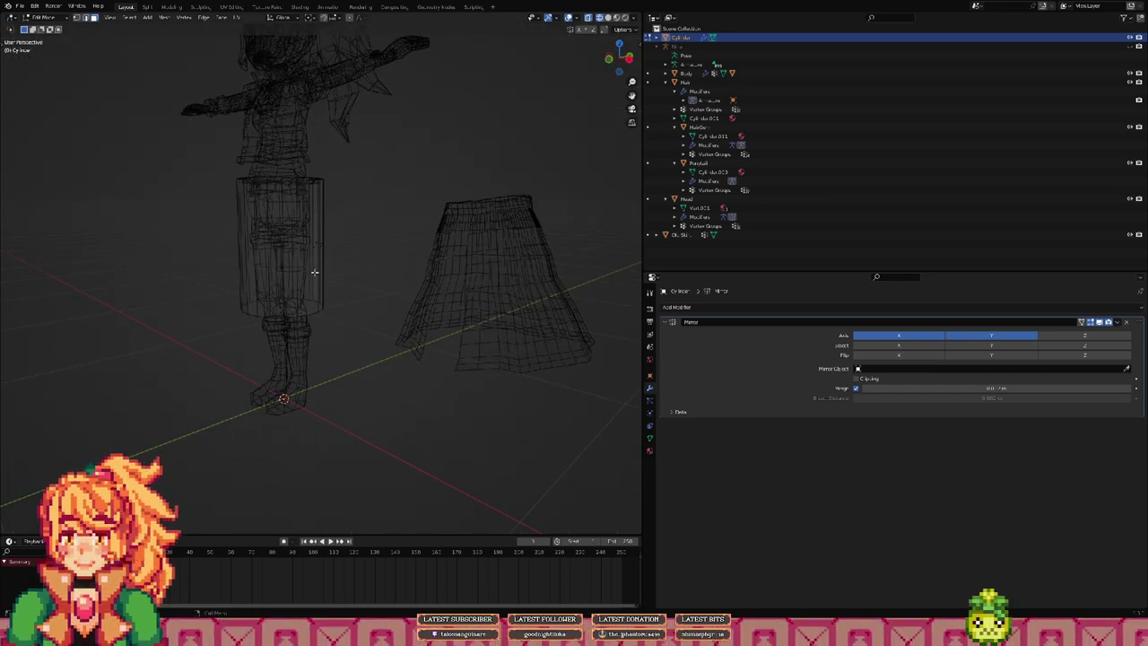
pyautogui.moveTo(315, 279); pyautogui.dragTo(314, 281, button='middle')
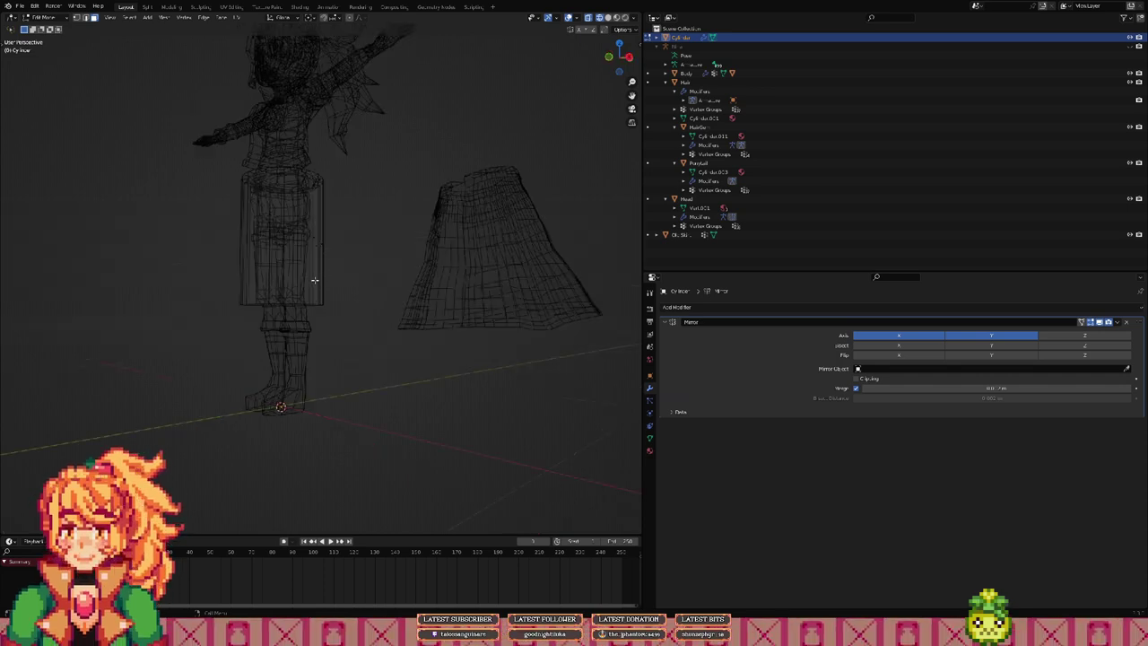
pyautogui.press('KP_3')
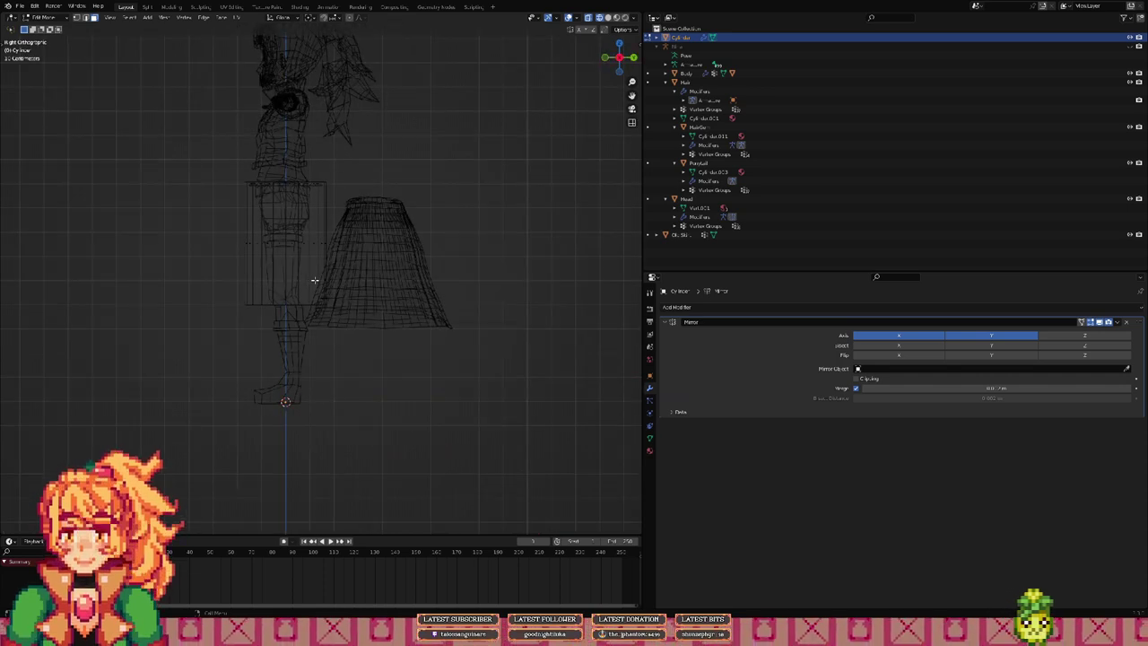
pyautogui.moveTo(319, 159)
pyautogui.mouseDown()
pyautogui.moveTo(285, 204)
pyautogui.moveTo(291, 307)
pyautogui.moveTo(349, 247)
pyautogui.moveTo(337, 137)
pyautogui.mouseUp()
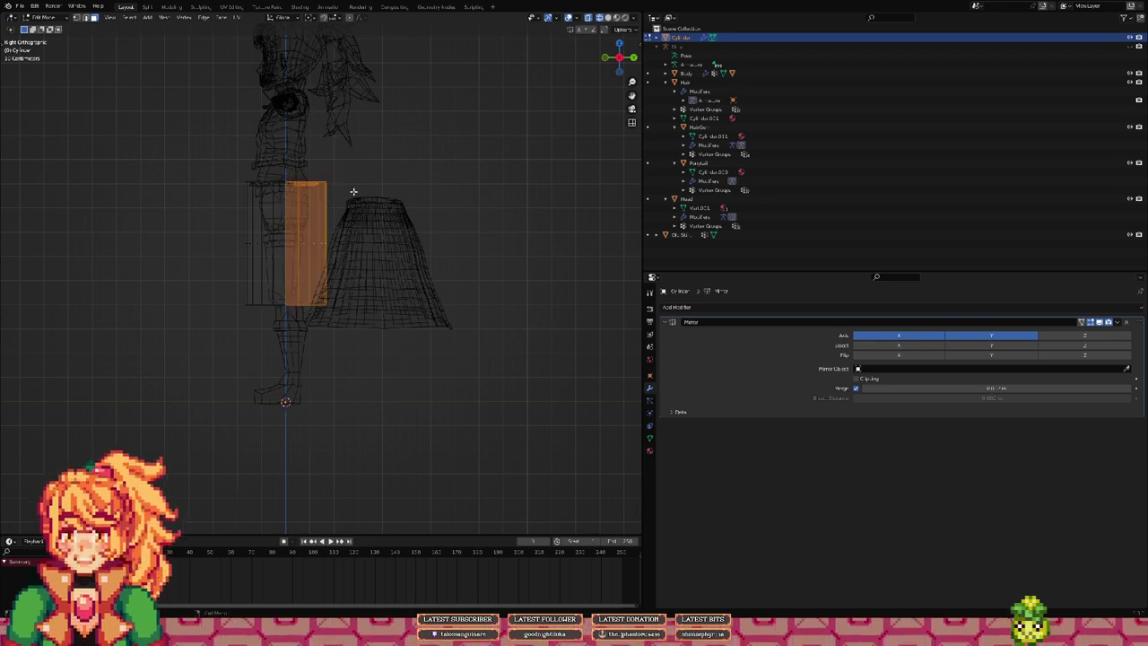
pyautogui.press('x')
pyautogui.click(355, 192)
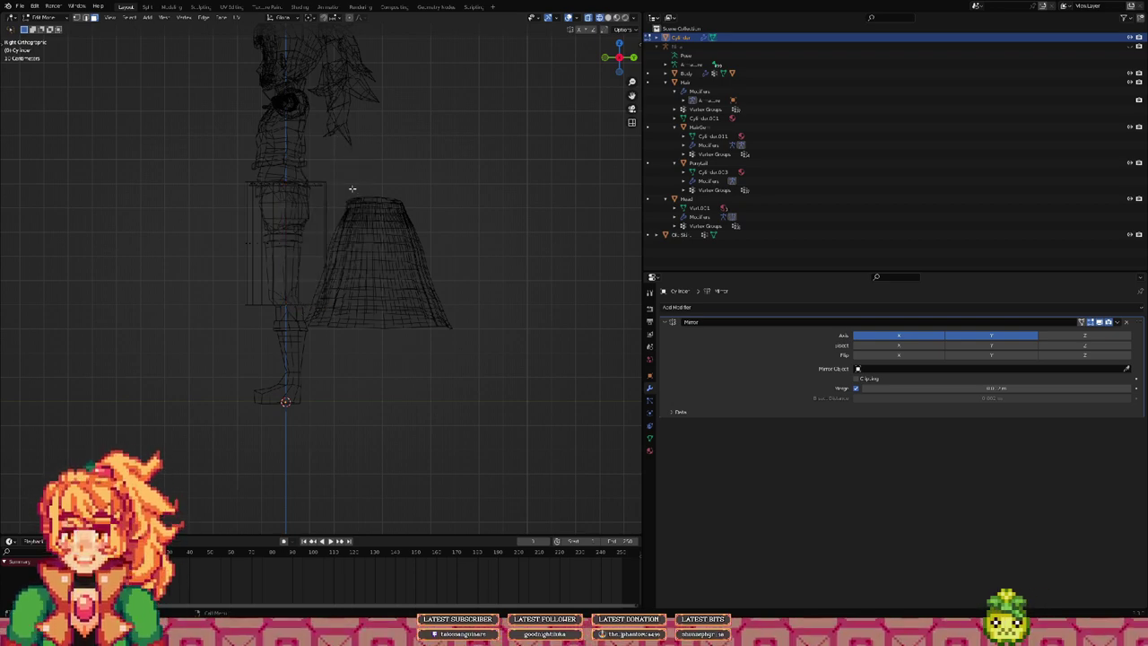
pyautogui.moveTo(352, 188); pyautogui.dragTo(411, 212, button='middle')
pyautogui.press('Tab')
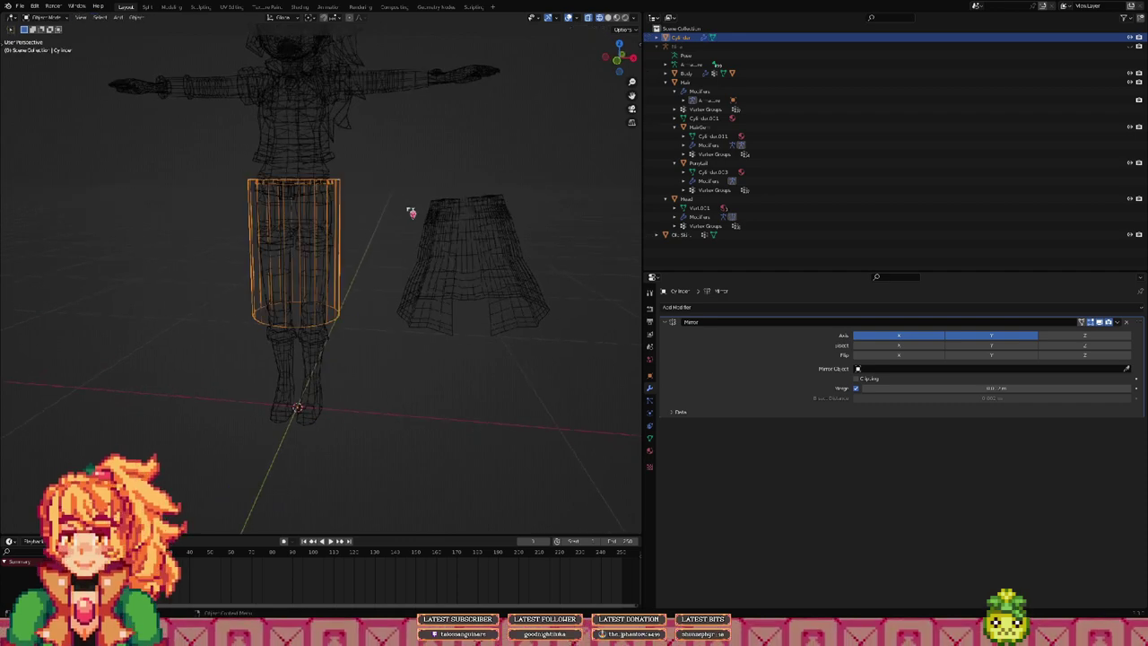
pyautogui.press('Tab')
pyautogui.press('z')
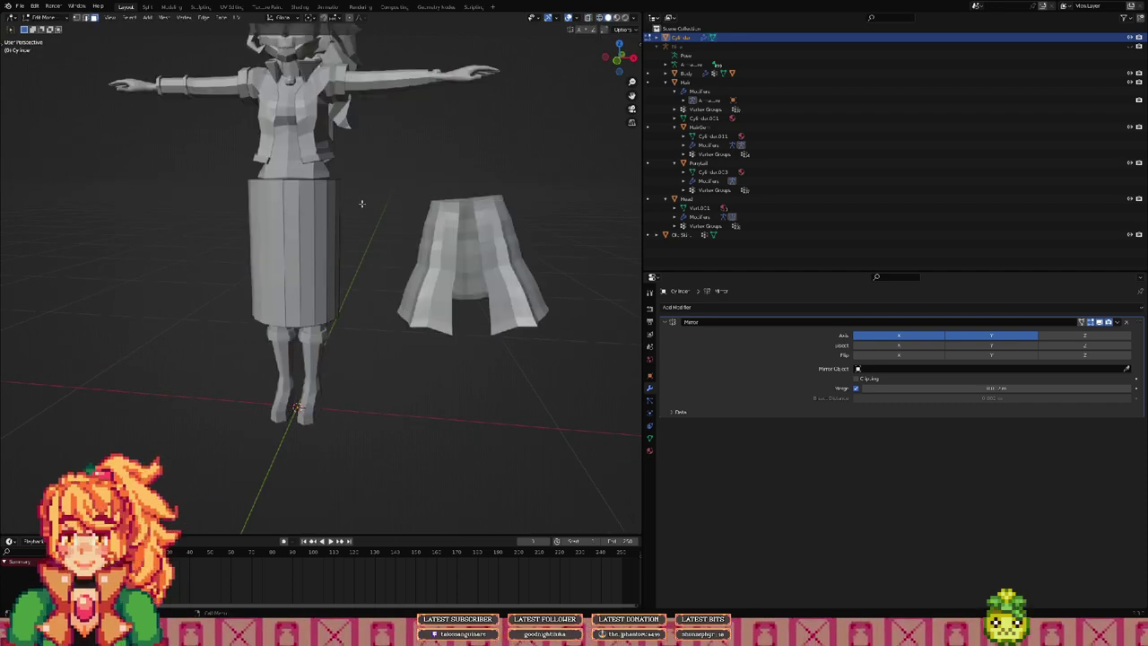
# Step: Select the whole cylinder mesh and give it the existing material that carries the character reference texture
pyautogui.moveTo(363, 204)
pyautogui.mouseDown(button='middle')
pyautogui.moveTo(383, 219)
pyautogui.moveTo(303, 228)
pyautogui.mouseUp(button='middle')
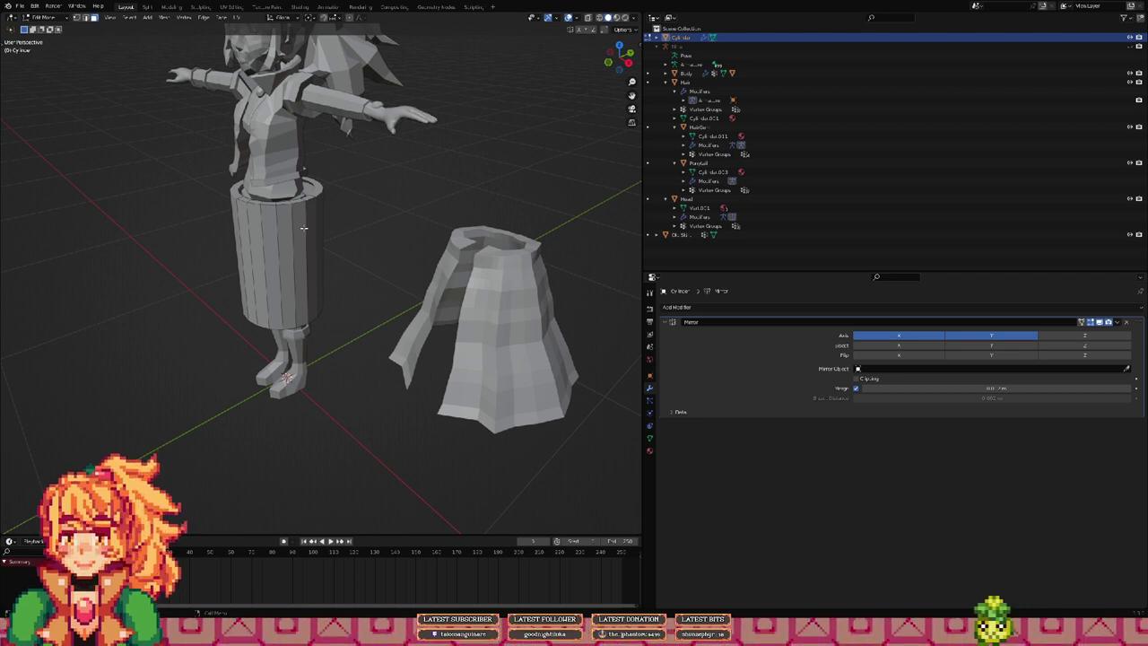
pyautogui.scroll(4, 303, 229)
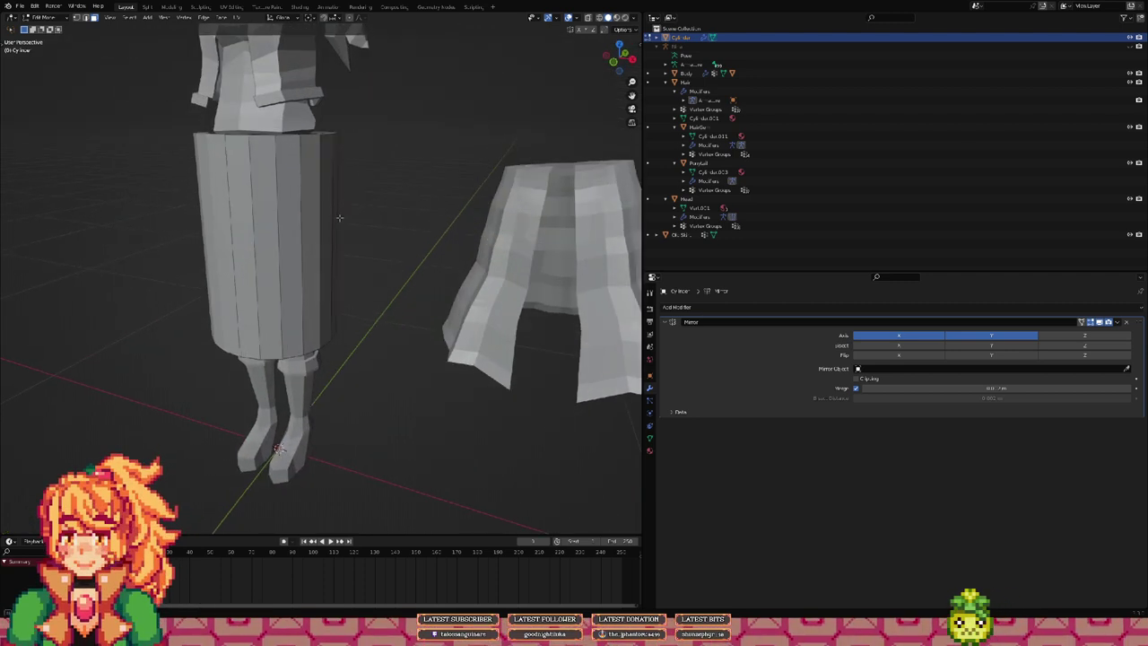
pyautogui.moveTo(339, 217); pyautogui.dragTo(382, 242, button='middle')
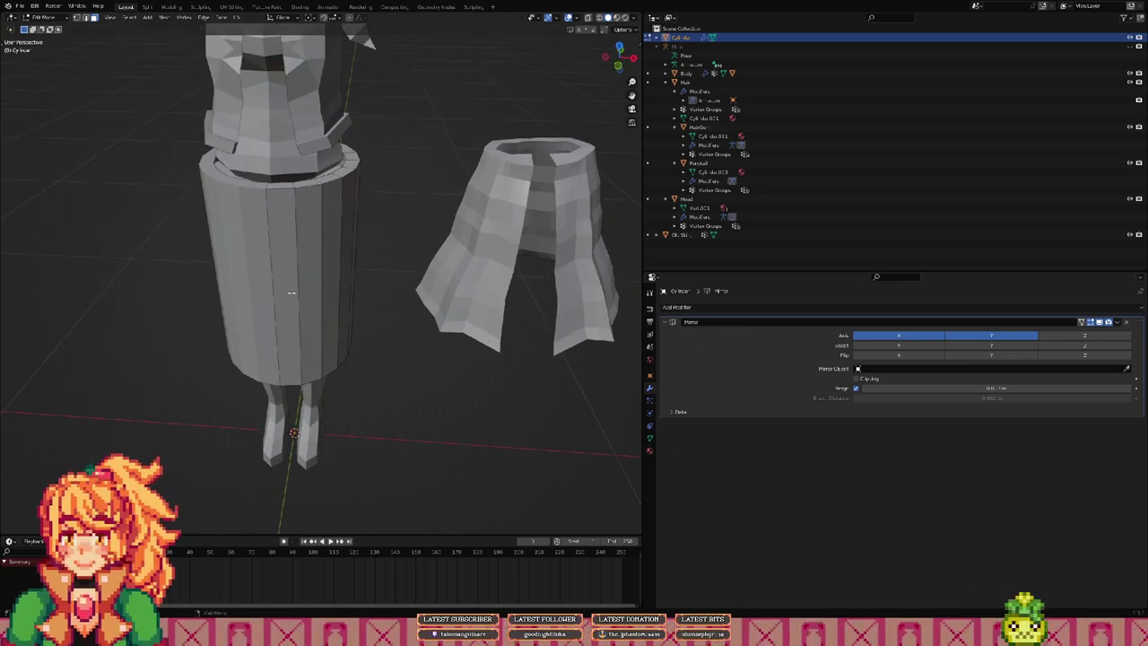
pyautogui.press('a')
pyautogui.click(650, 439)
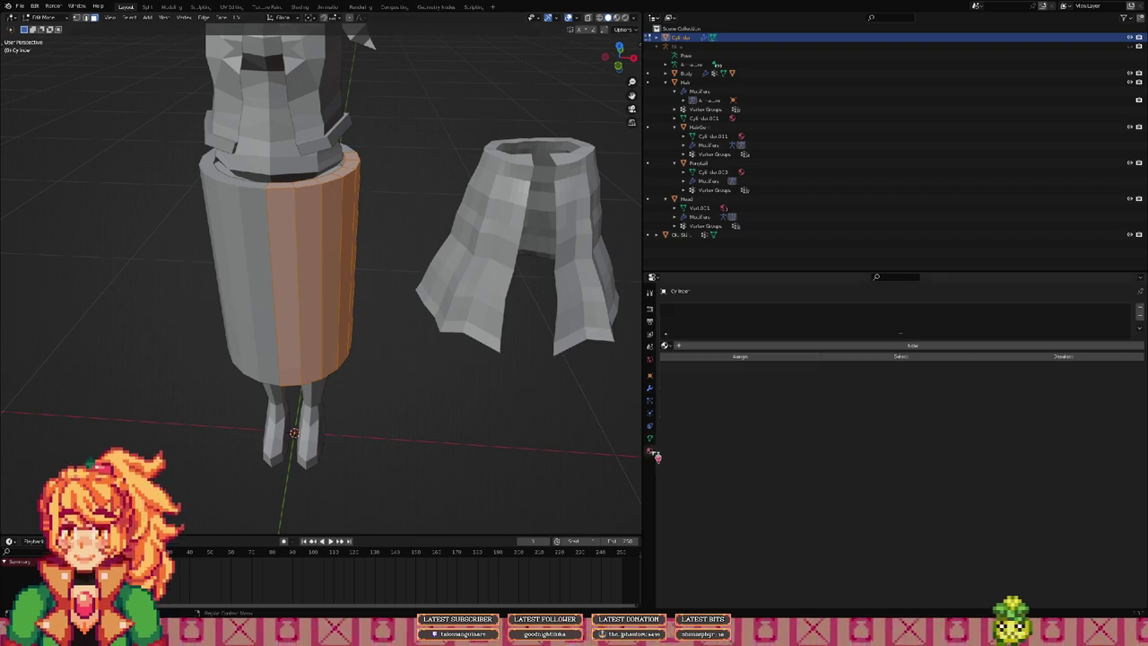
pyautogui.click(664, 345)
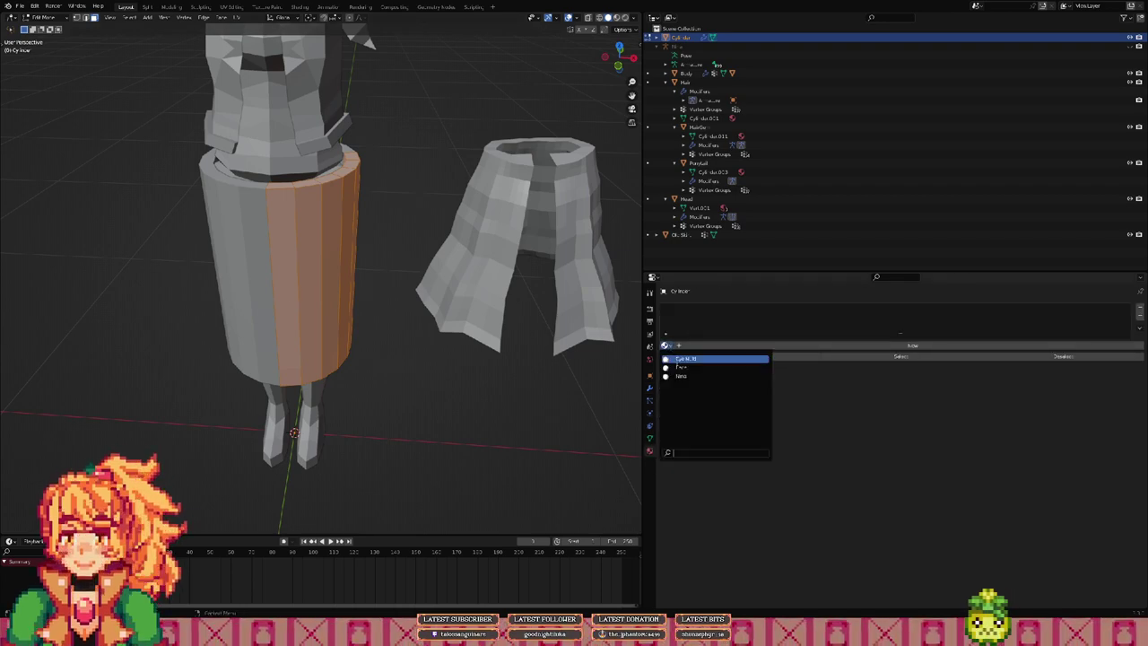
pyautogui.click(681, 376)
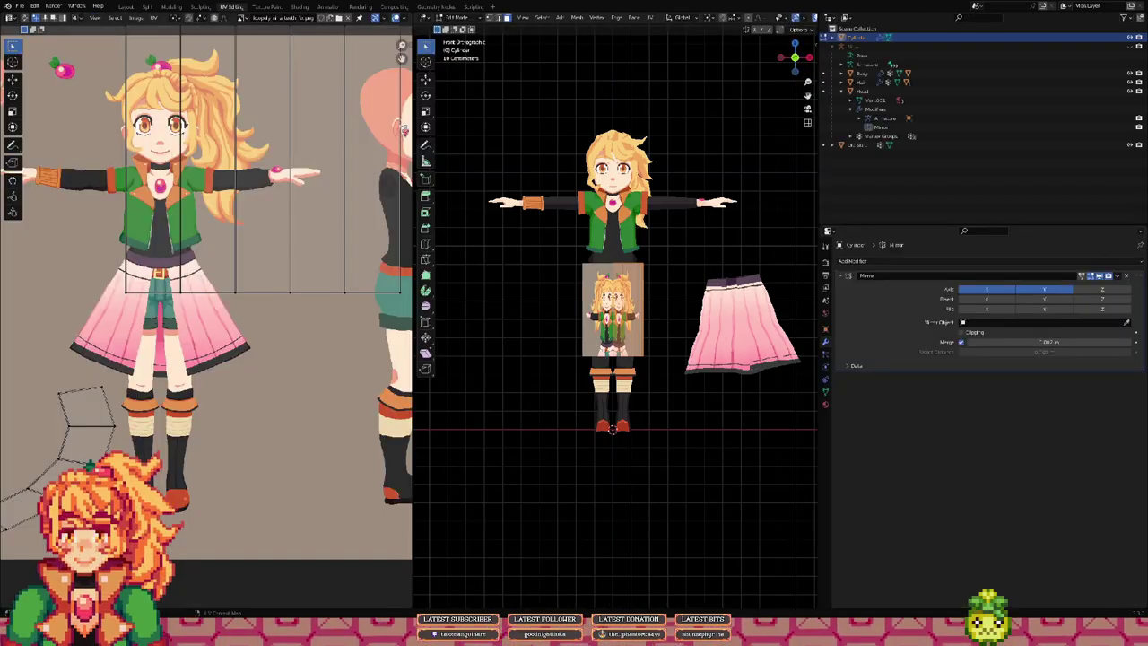
# Step: Try to collapse all of the cylinder's UVs with a scale of 0 and reposition them on the texture
pyautogui.scroll(-3, 232, 208)
pyautogui.scroll(-2, 139, 369)
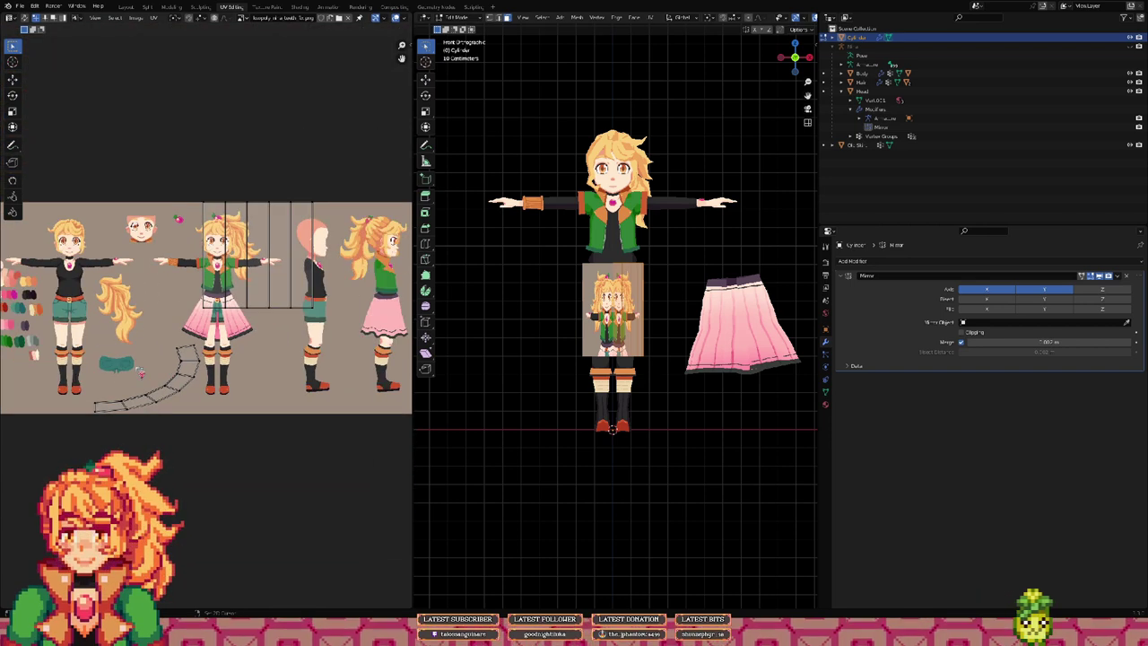
pyautogui.moveTo(72, 344); pyautogui.dragTo(232, 421)
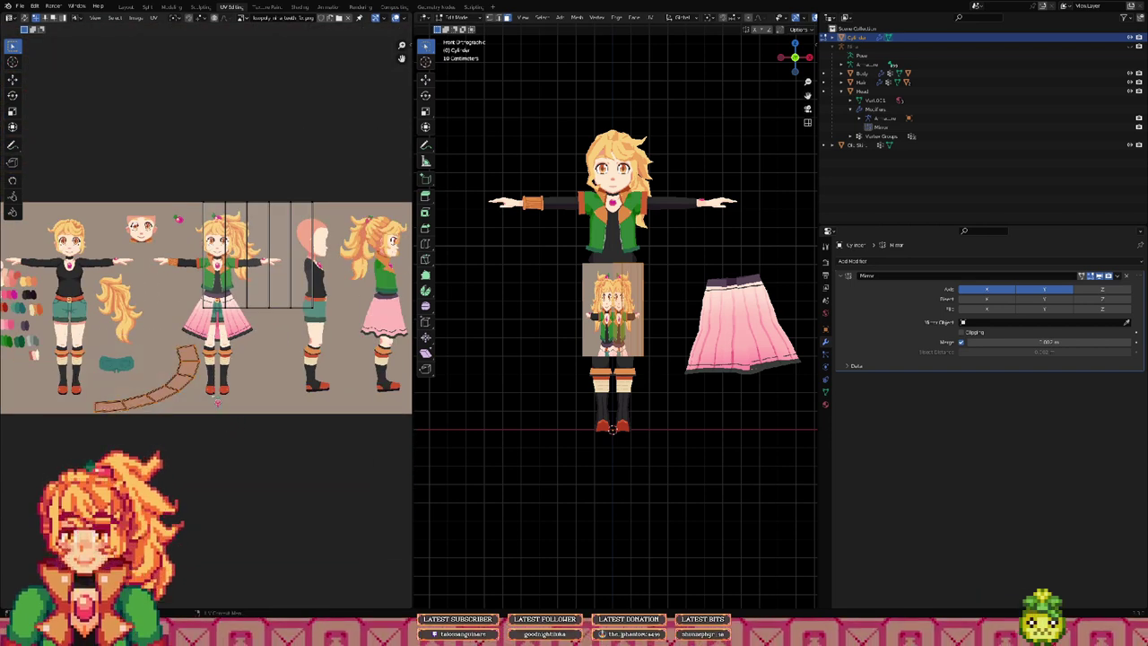
pyautogui.press('a')
pyautogui.press('s')
pyautogui.press('0')
pyautogui.press('Return')
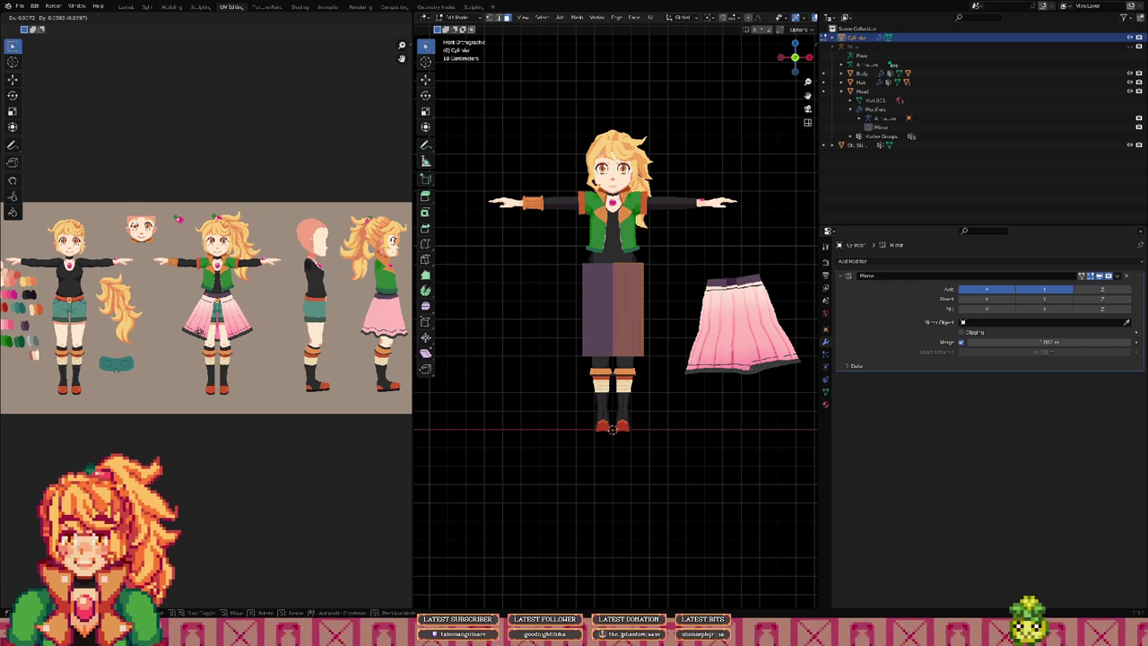
pyautogui.click(188, 334)
pyautogui.keyDown('shift'); pyautogui.moveTo(272, 317); pyautogui.dragTo(260, 321, button='middle'); pyautogui.keyUp('shift')
pyautogui.hotkey('ctrl', 'z')
pyautogui.hotkey('ctrl', 'z')
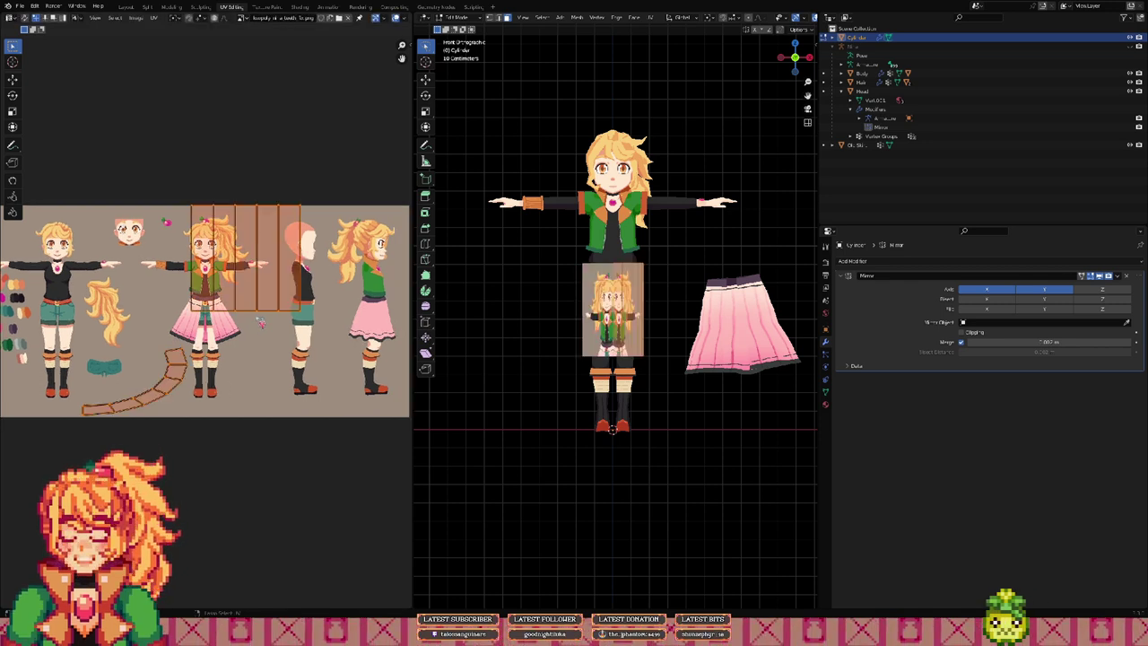
# Step: Collapse only the curved strip UV island with a scale of 0 and move it to another spot on the texture
pyautogui.moveTo(5, 338); pyautogui.dragTo(207, 434)
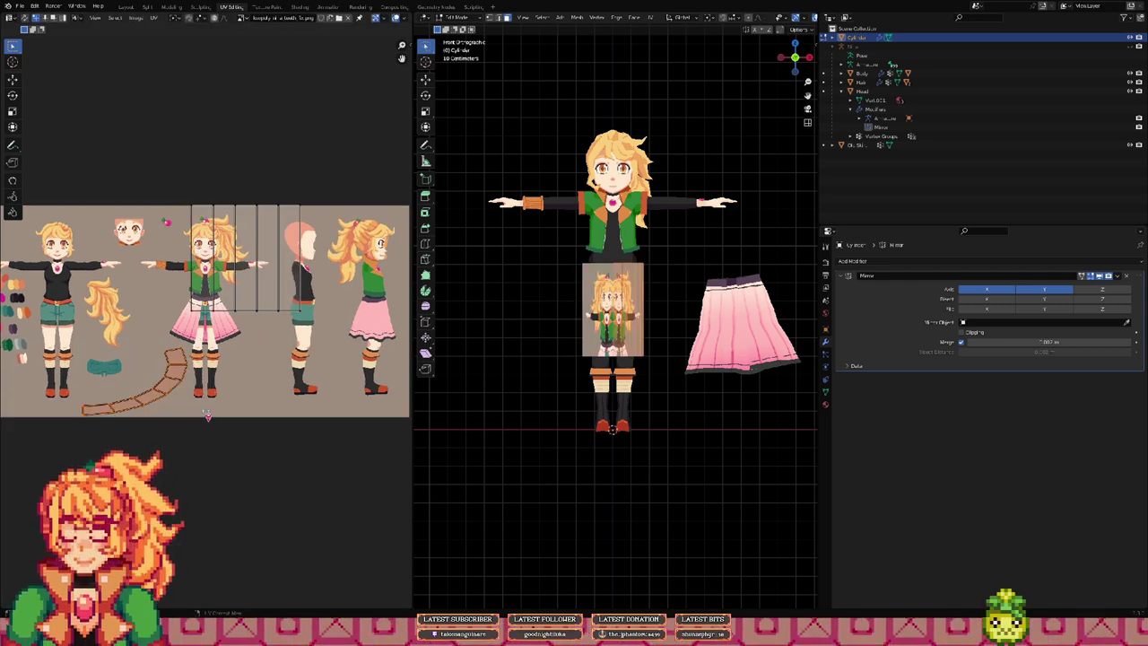
pyautogui.press('s')
pyautogui.press('0')
pyautogui.press('Return')
pyautogui.press('g')
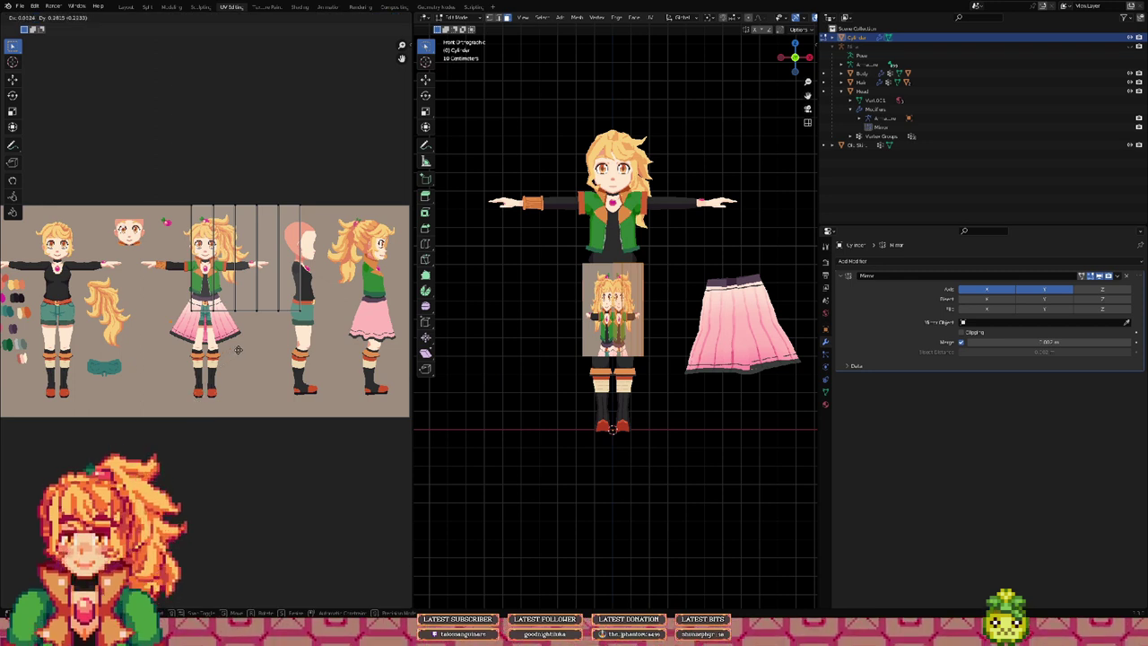
pyautogui.click(122, 323)
pyautogui.moveTo(233, 313); pyautogui.dragTo(225, 337, button='middle')
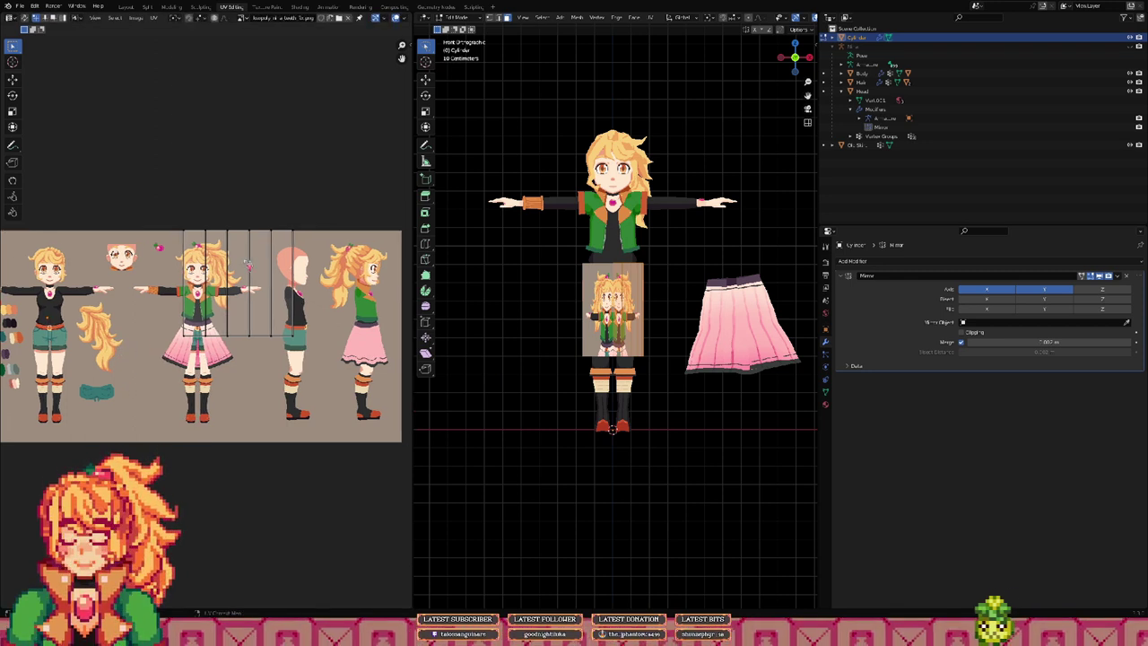
# Step: Scale the cylinder wall's rectangular UV island to about 0.3 and move it over the pink skirt in the front reference
pyautogui.moveTo(261, 262); pyautogui.dragTo(216, 261, button='middle')
pyautogui.scroll(5, 682, 260)
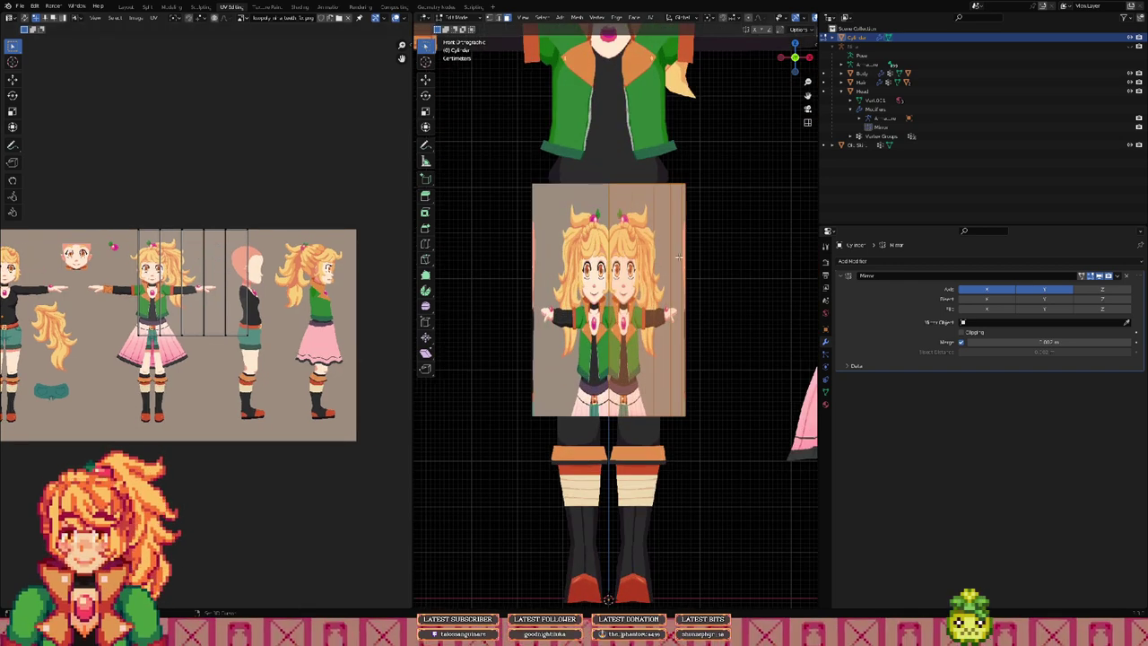
pyautogui.moveTo(98, 207); pyautogui.dragTo(292, 338)
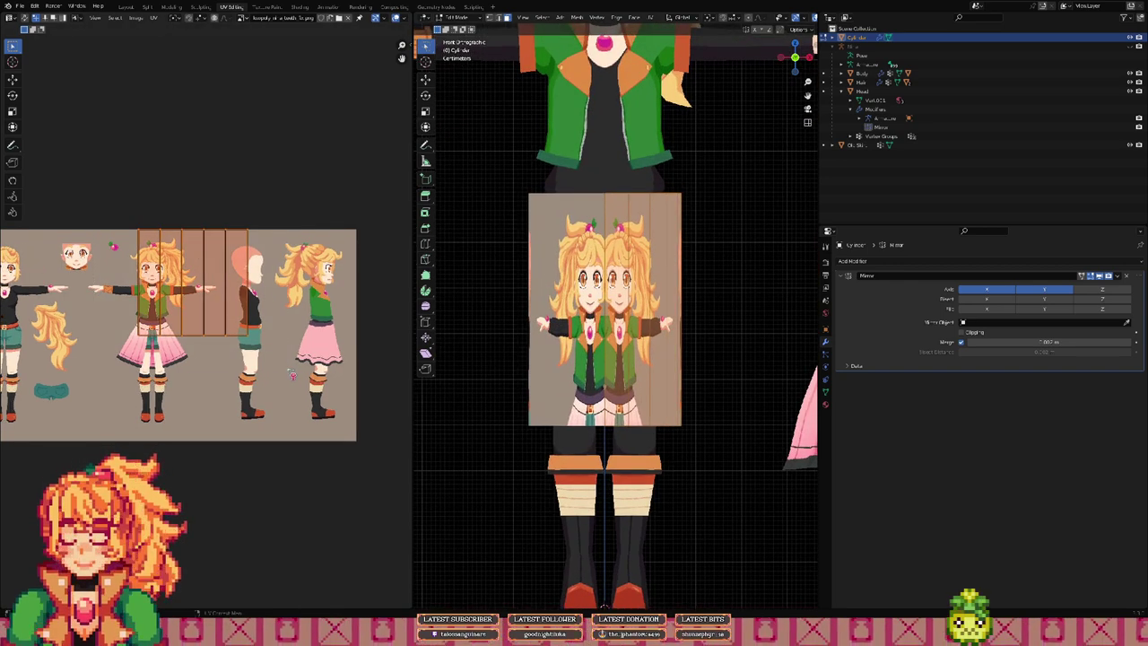
pyautogui.press('s')
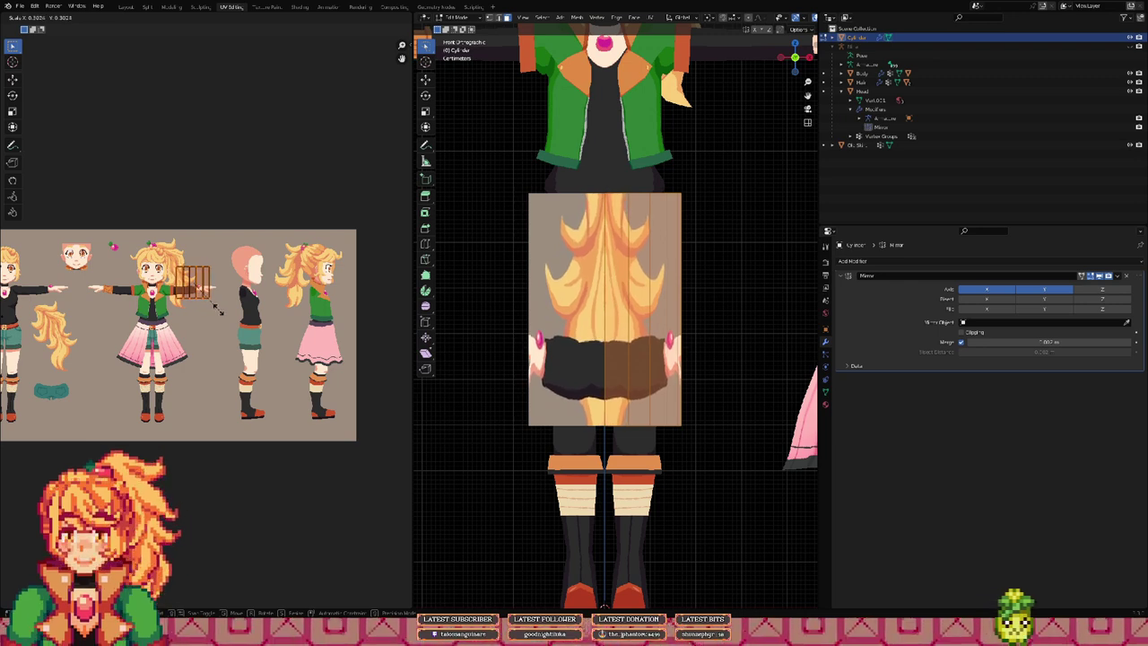
pyautogui.click(221, 314)
pyautogui.press('g')
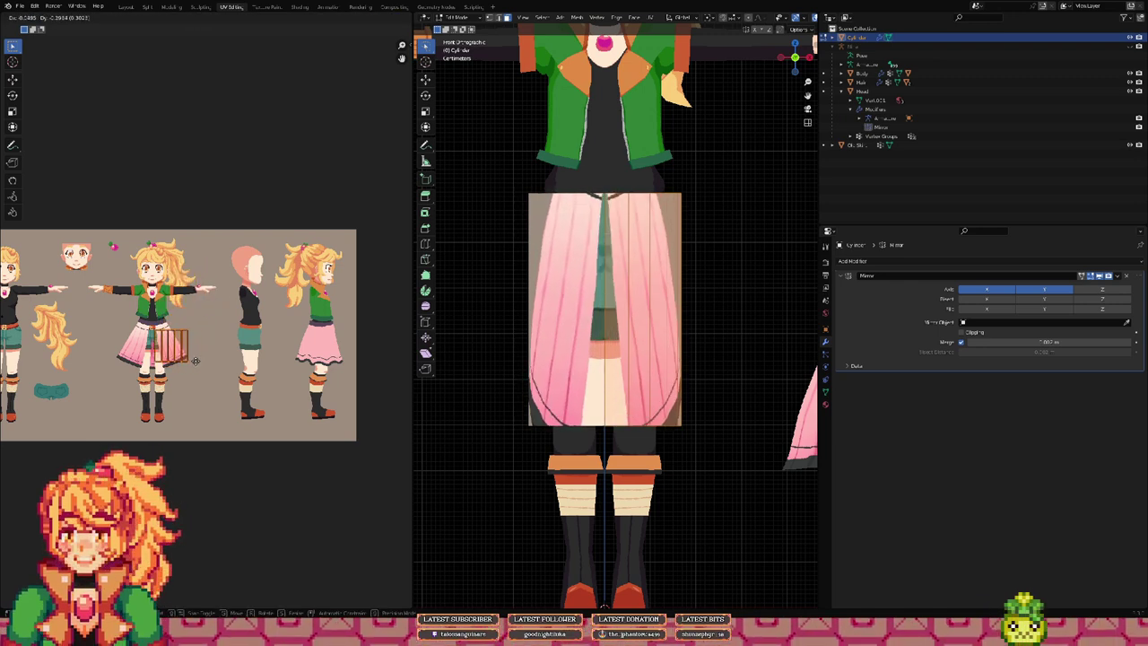
pyautogui.click(199, 360)
pyautogui.scroll(3, 199, 360)
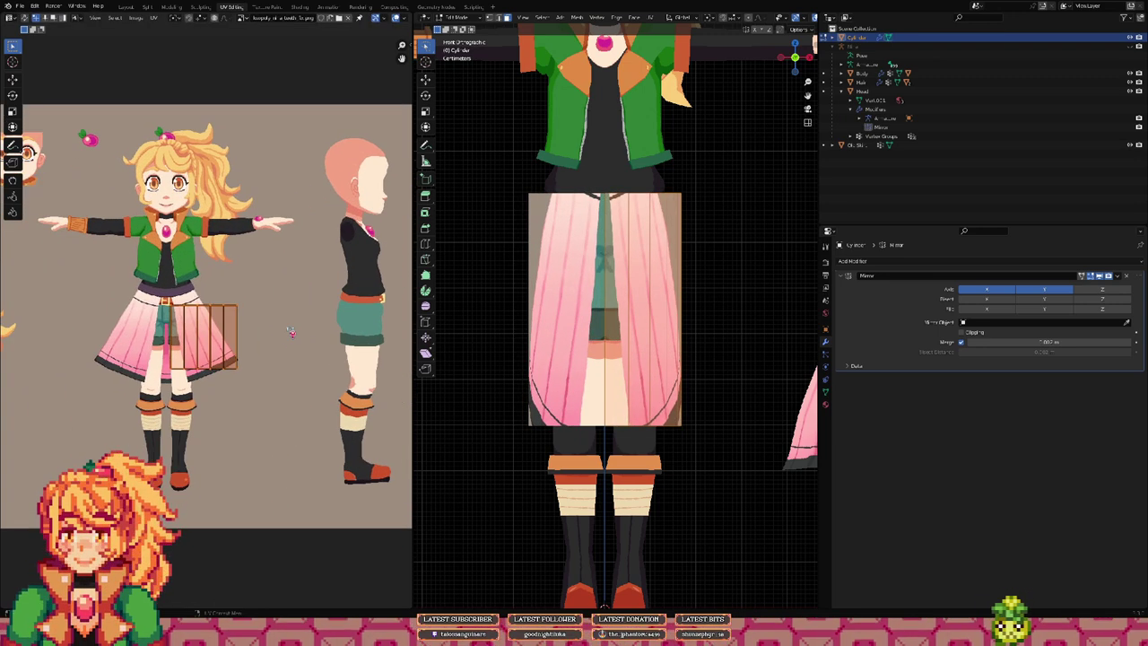
pyautogui.press('s')
pyautogui.press('x')
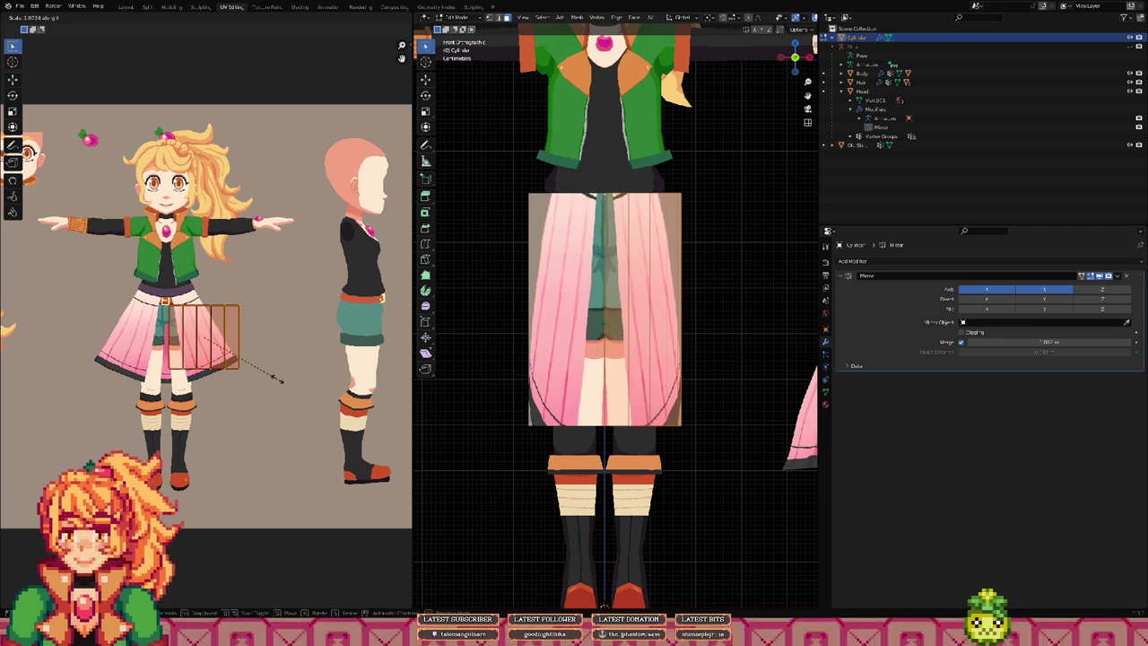
pyautogui.press('y')
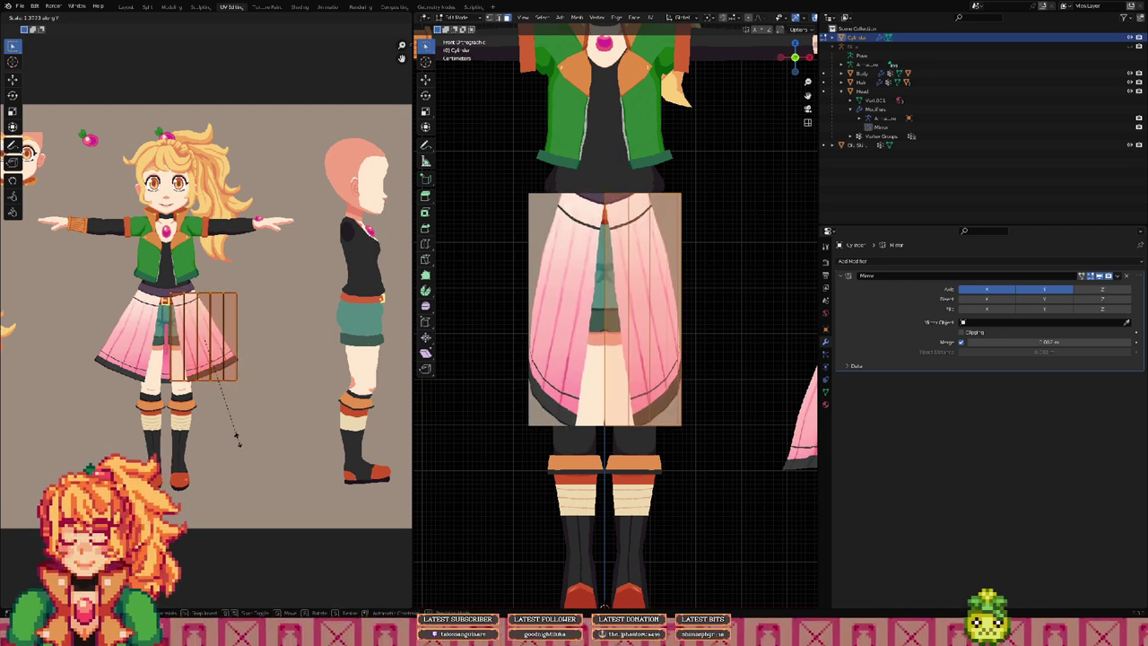
pyautogui.press('r')
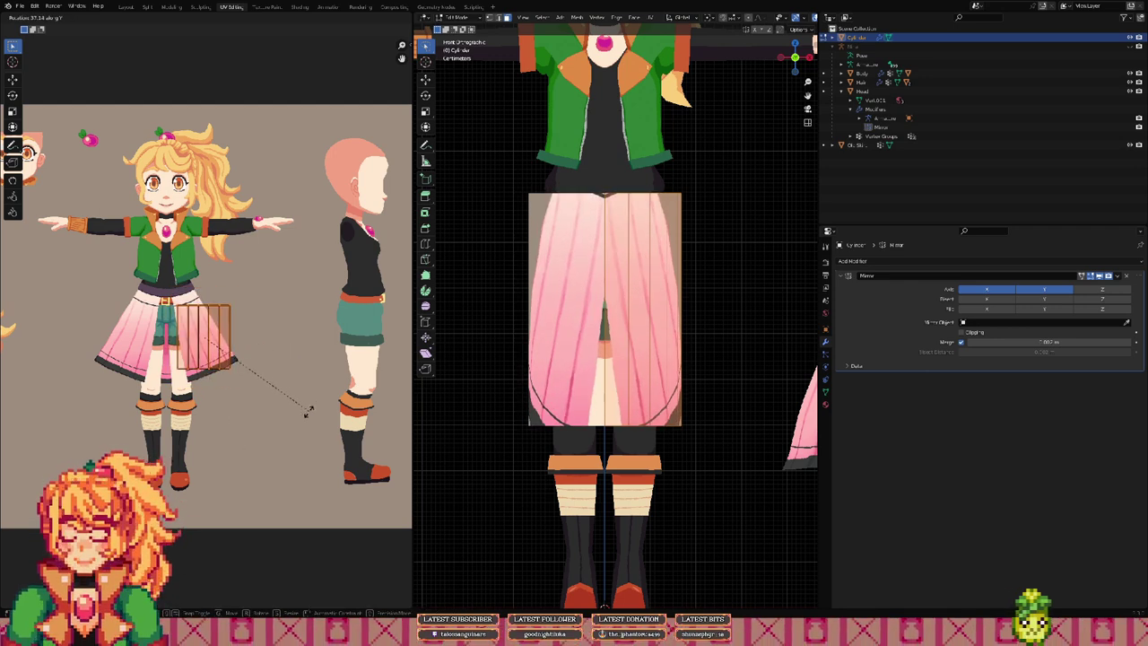
pyautogui.click(311, 407)
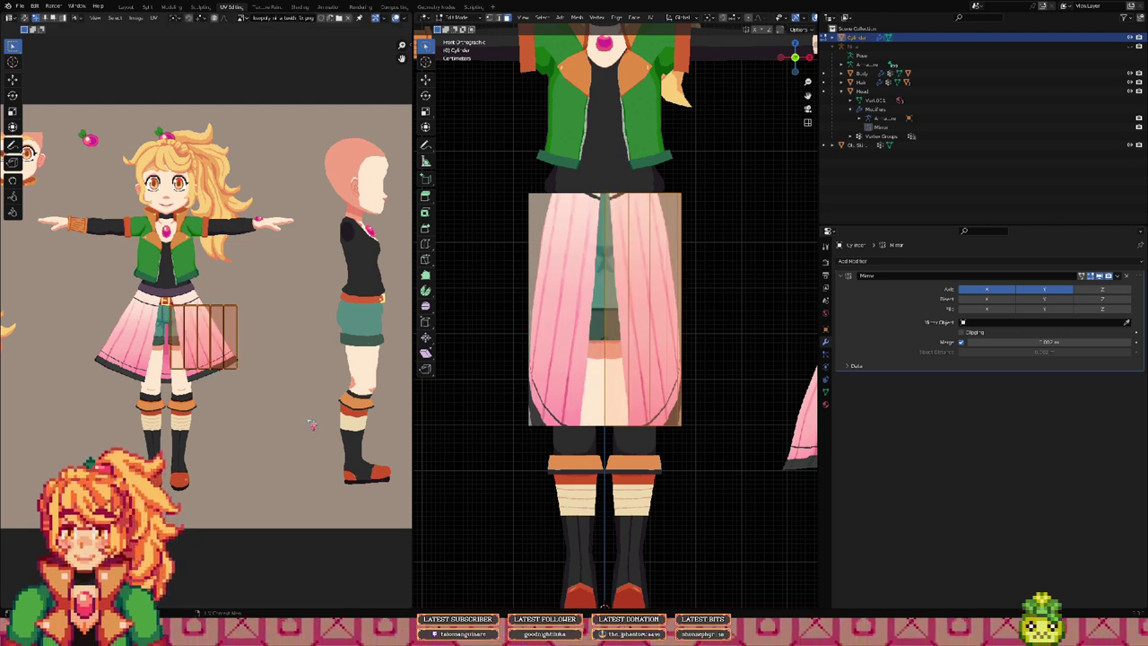
# Step: Rotate the wall UV island about 22 degrees to follow the skirt's slant, shrink it, and place its lower edge on the dark hem
pyautogui.press('r')
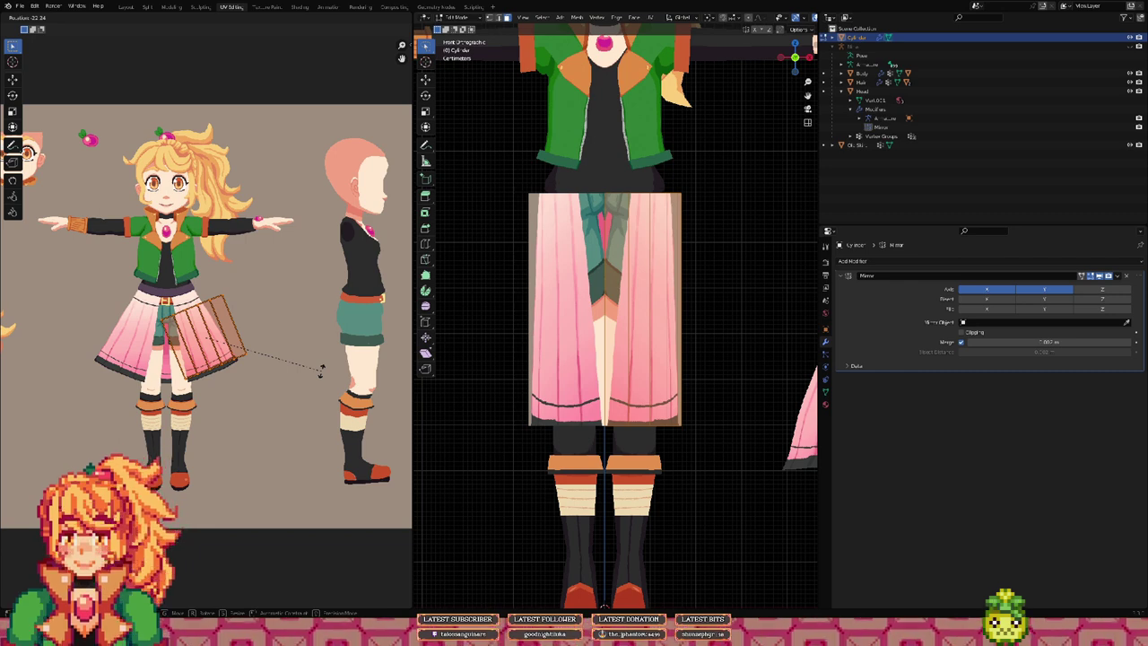
pyautogui.click(323, 368)
pyautogui.press('s')
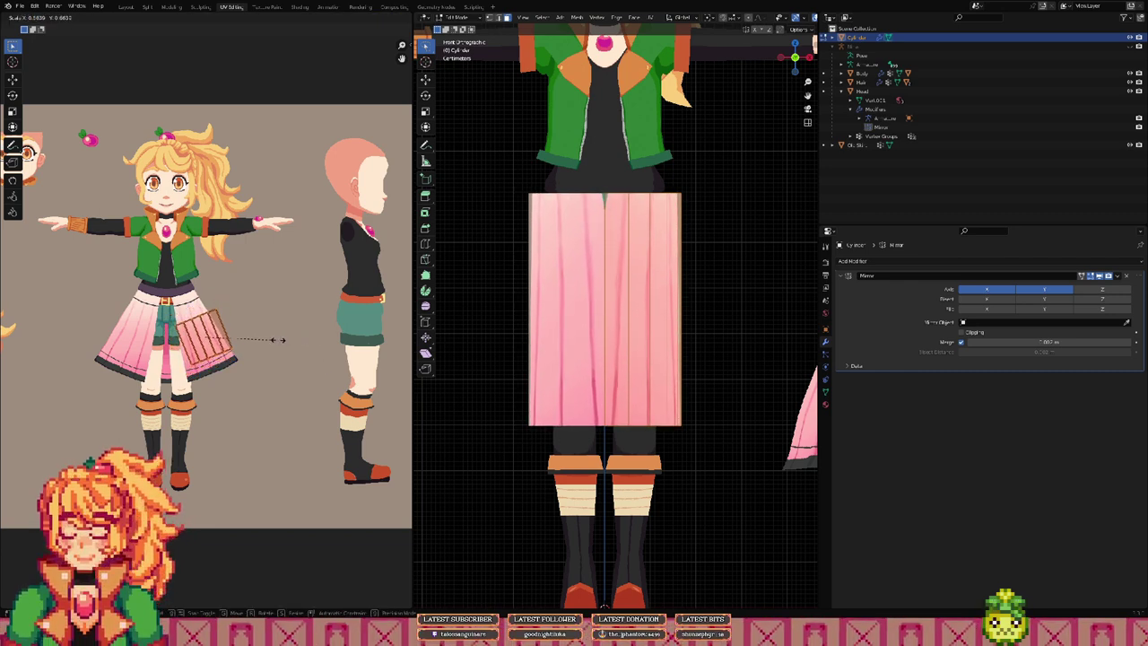
pyautogui.click(288, 344)
pyautogui.press('g')
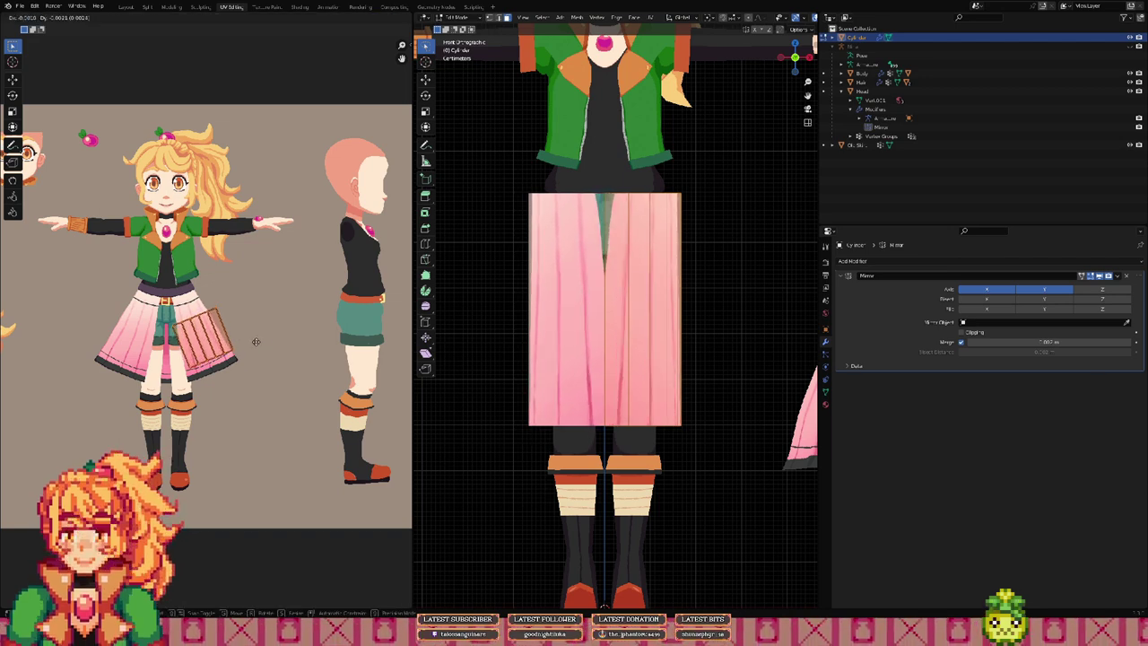
pyautogui.click(257, 352)
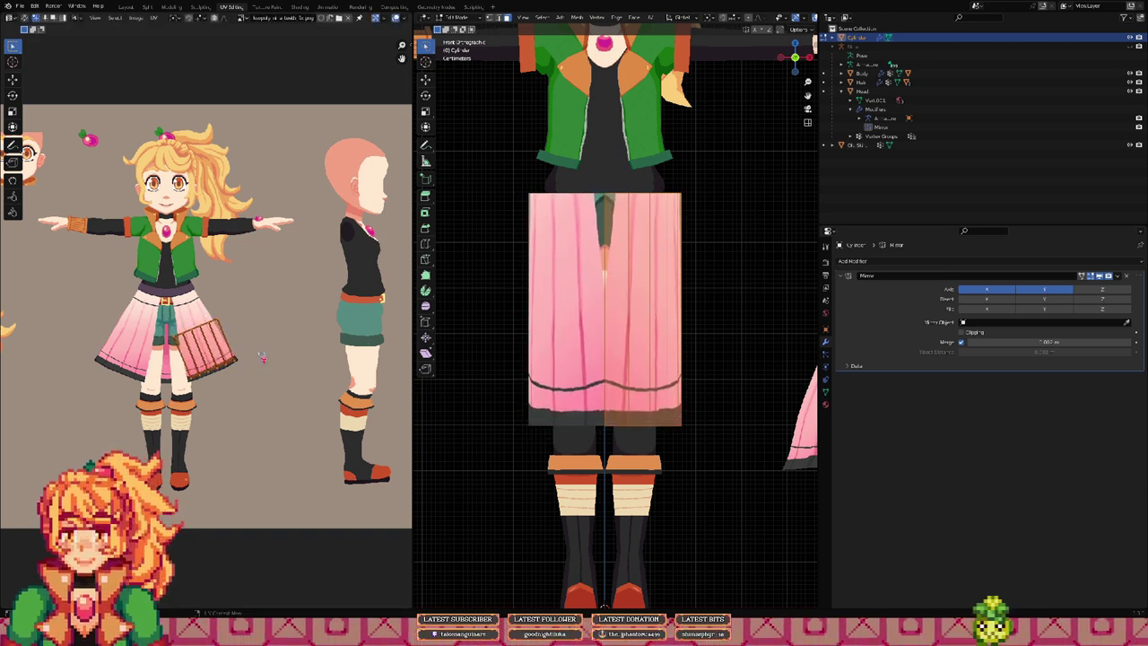
# Step: Move the upper vertices of the wall UV island up to the reference skirt's waistband
pyautogui.moveTo(142, 306); pyautogui.dragTo(255, 350)
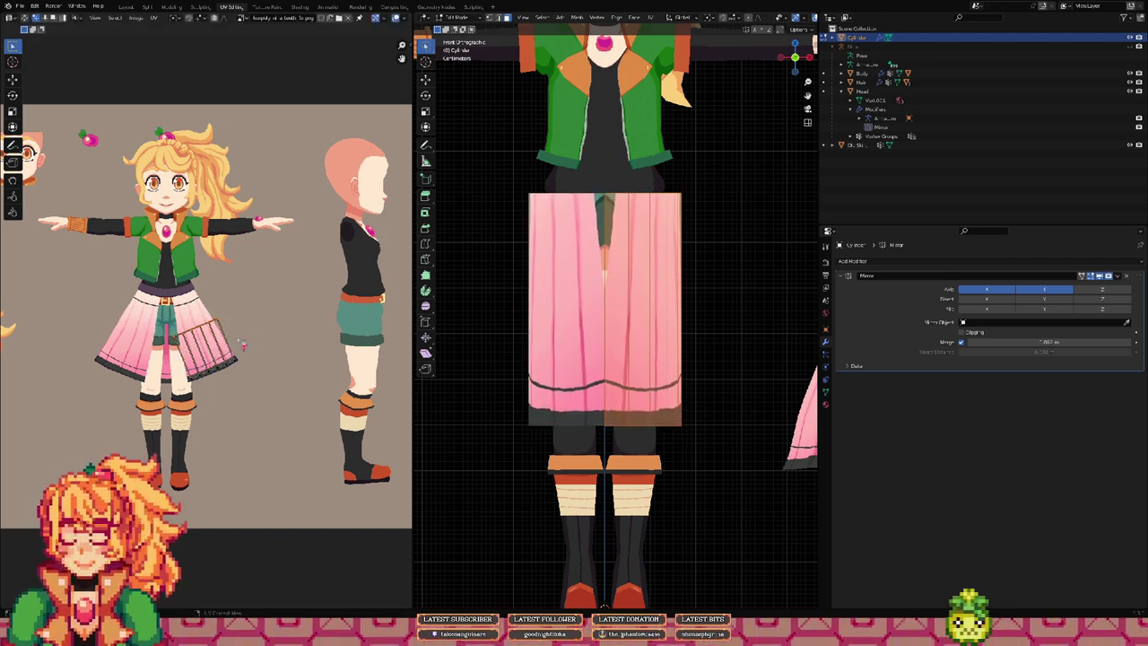
pyautogui.press('g')
pyautogui.click(256, 305)
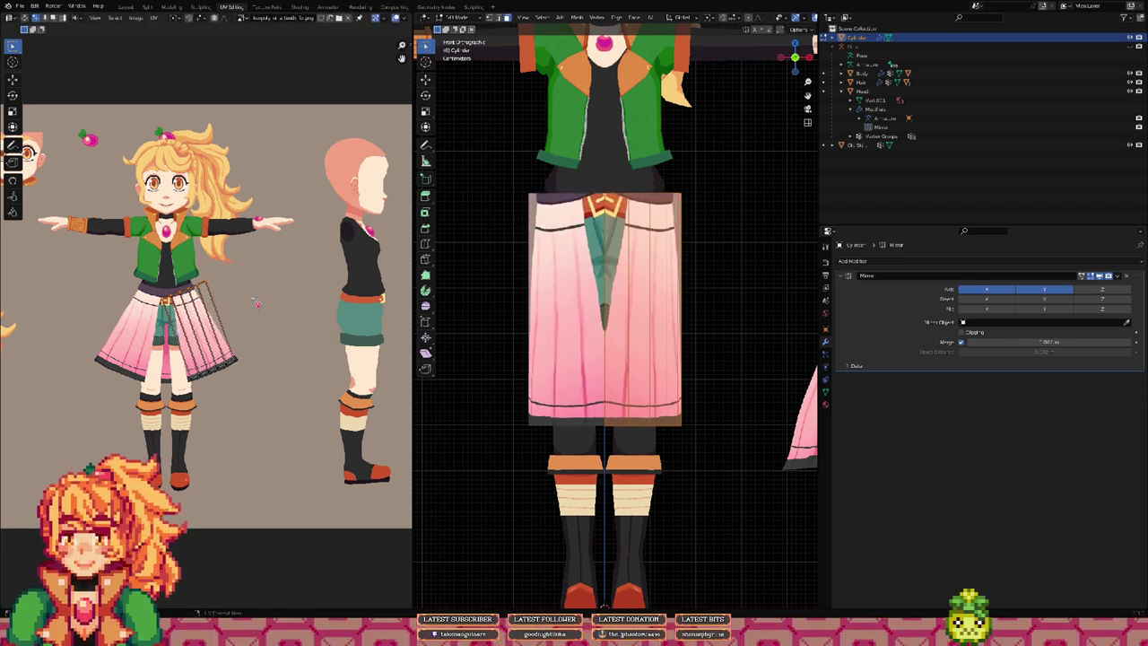
# Step: Shrink the wall UV island's upper row of vertices and fit it onto the dark waistband of the reference skirt
pyautogui.press('s')
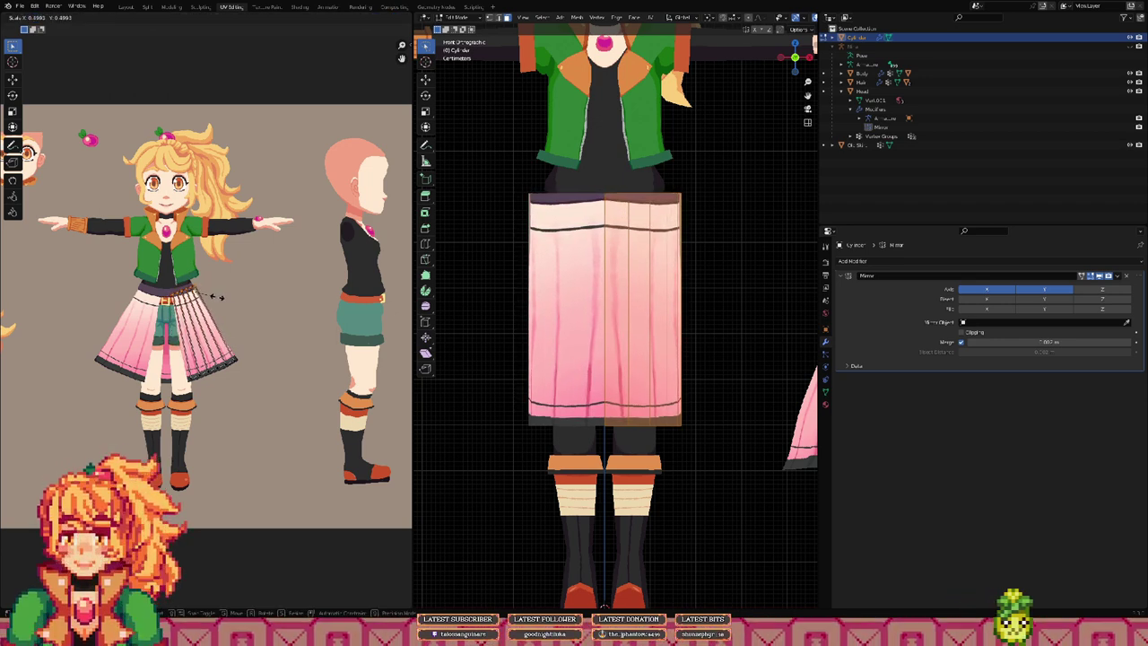
pyautogui.click(223, 303)
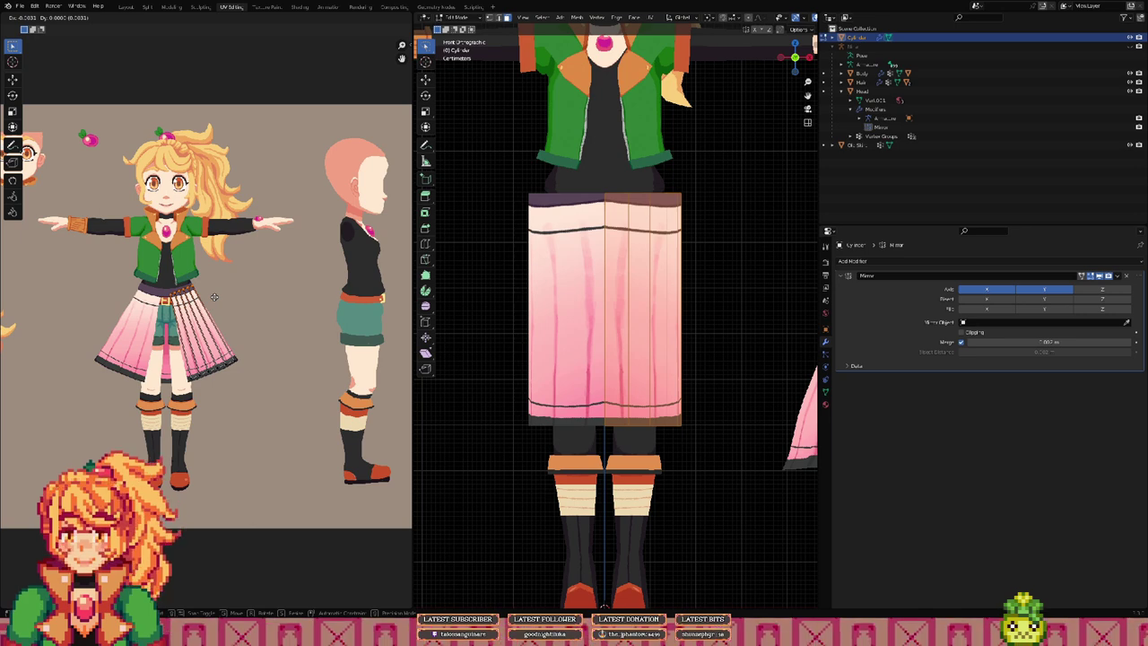
pyautogui.press('g')
pyautogui.click(214, 299)
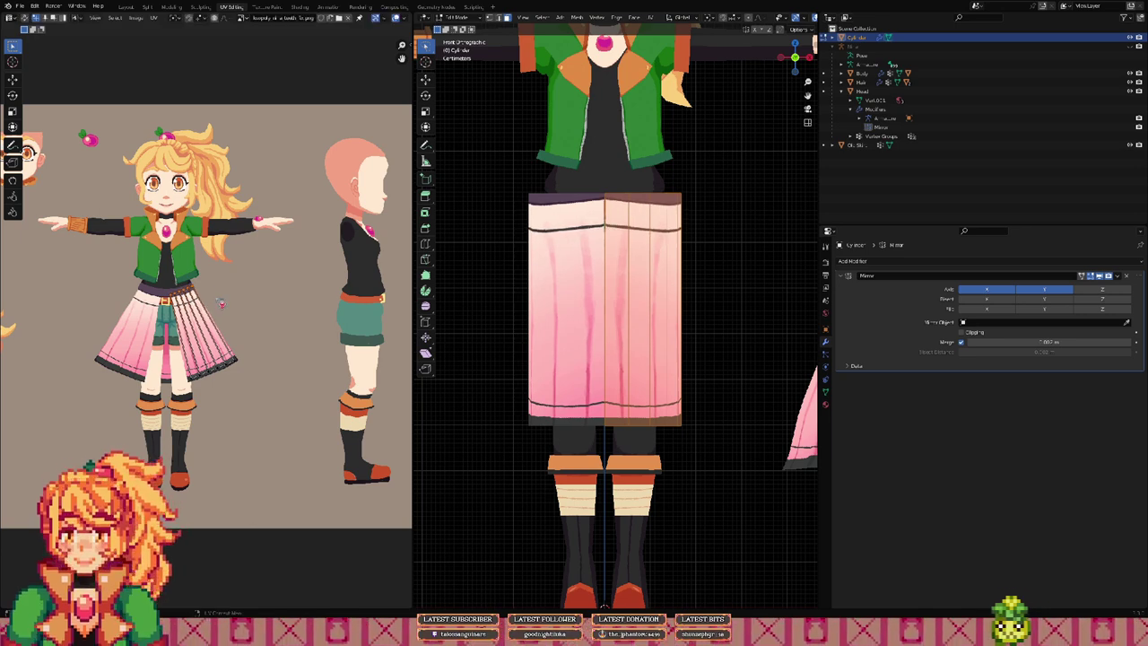
pyautogui.press('s')
pyautogui.click(217, 300)
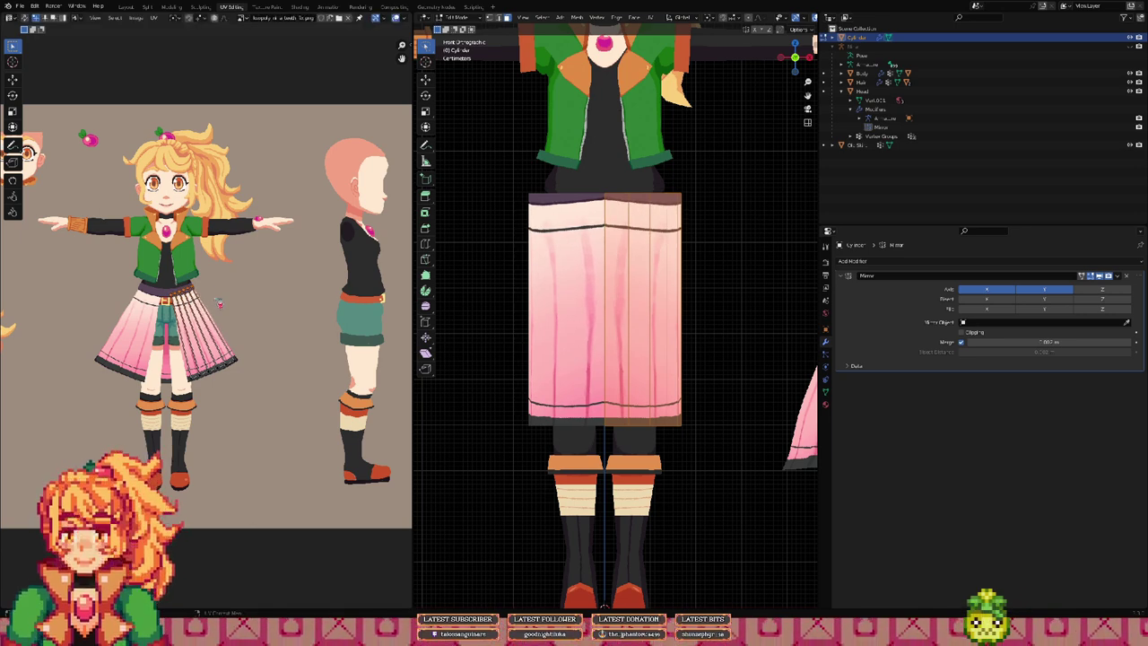
pyautogui.press('g')
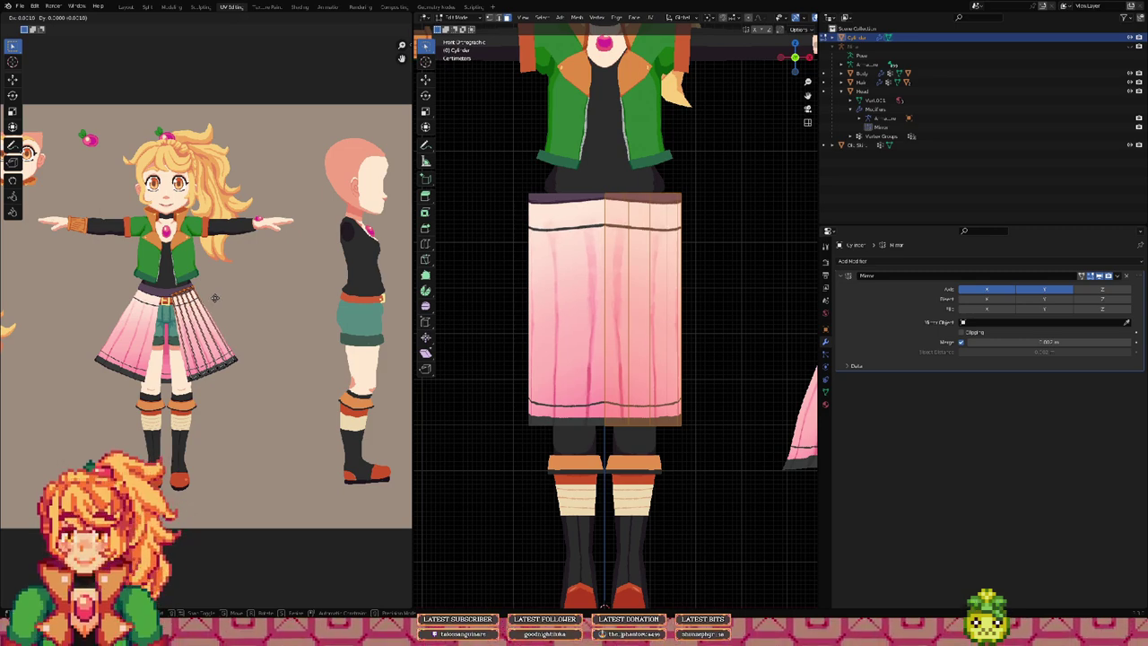
pyautogui.click(219, 304)
# Step: Nudge the wall UV island's outer upper vertex to line it up with the outer end of the reference waistband
pyautogui.moveTo(693, 305); pyautogui.dragTo(630, 313, button='middle')
pyautogui.press('Tab')
pyautogui.press('Tab')
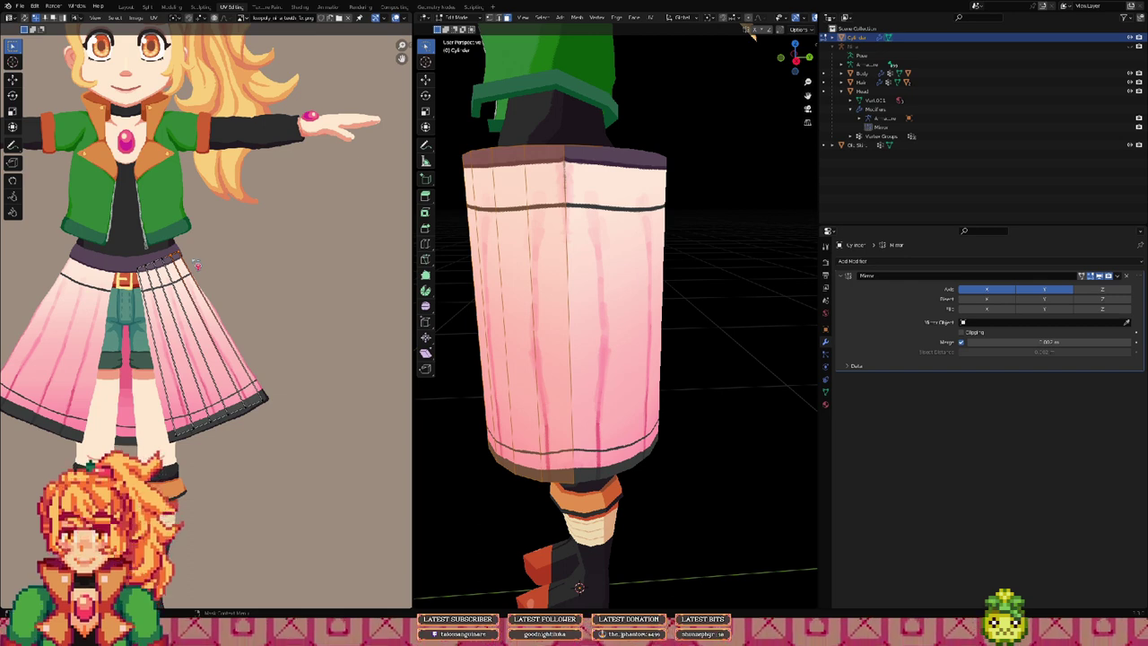
pyautogui.press('g')
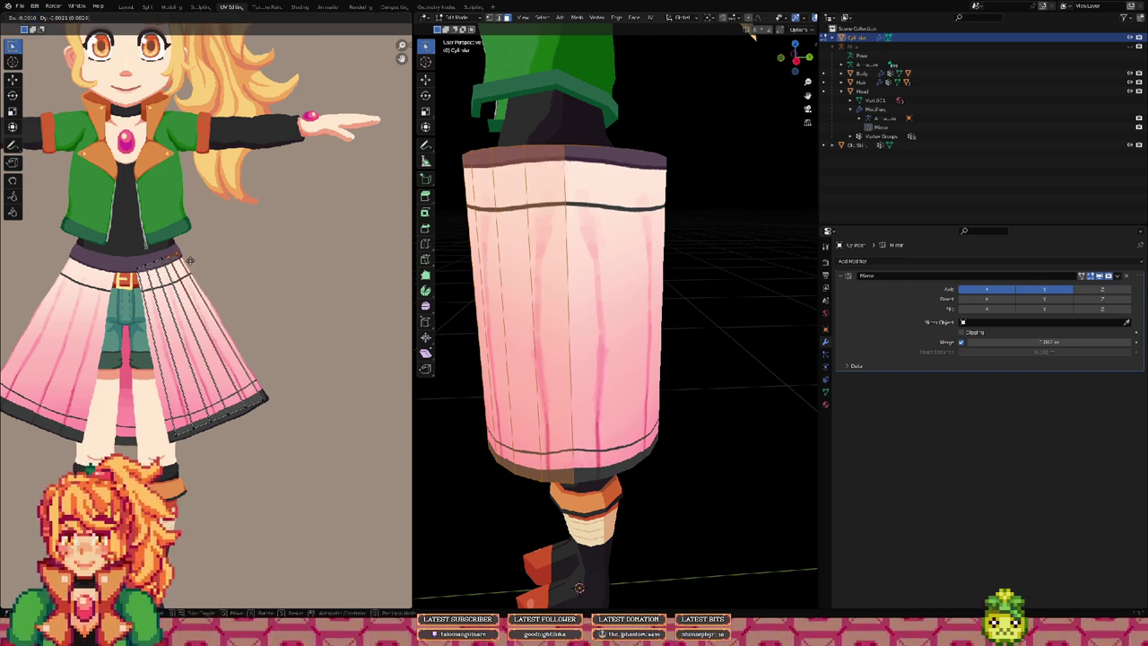
pyautogui.click(190, 260)
pyautogui.scroll(-2, 675, 263)
pyautogui.press('Tab')
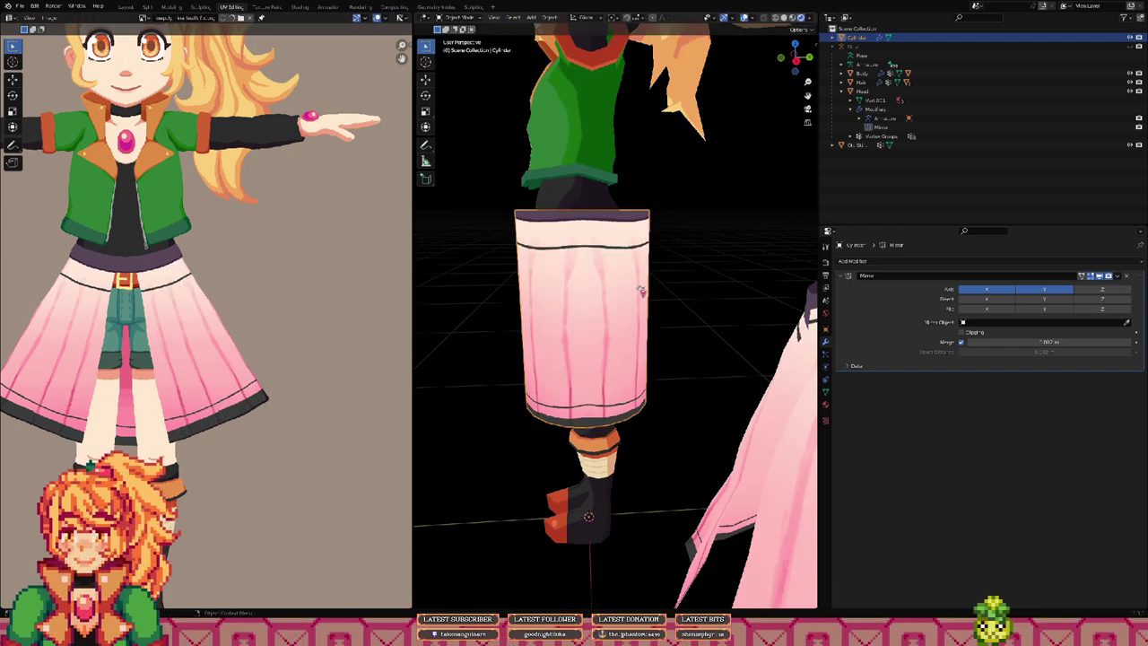
# Step: Move the wall UV island's outer and inner lower corner vertices to sit within the reference skirt's dark hem
pyautogui.moveTo(642, 291); pyautogui.dragTo(672, 274, button='middle')
pyautogui.press('Tab')
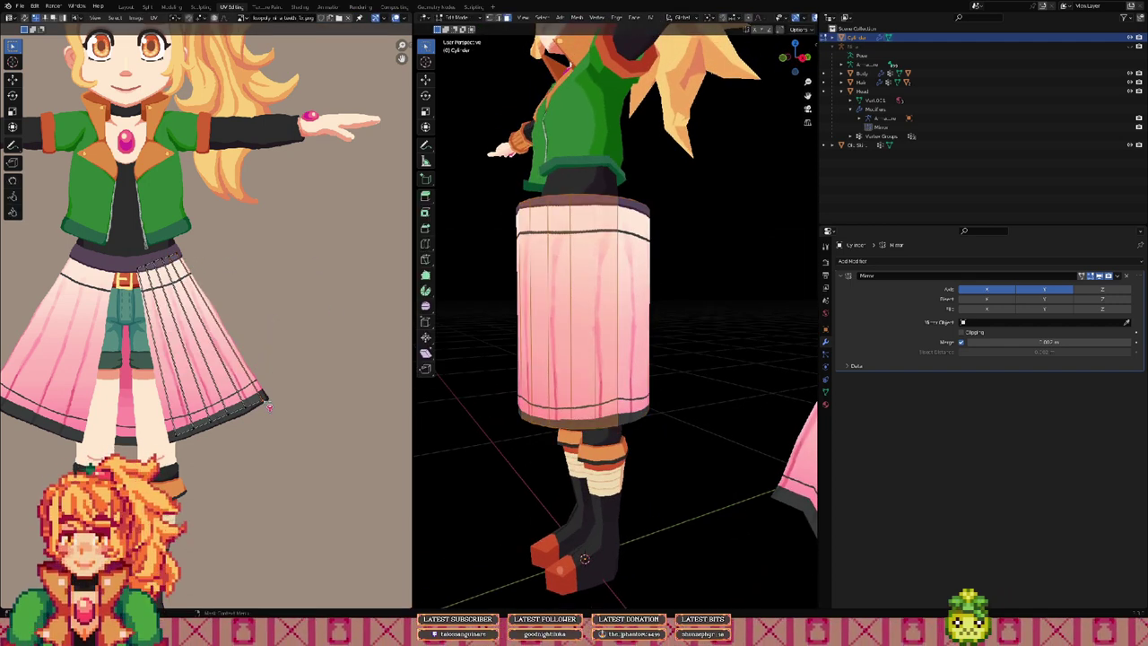
pyautogui.press('g')
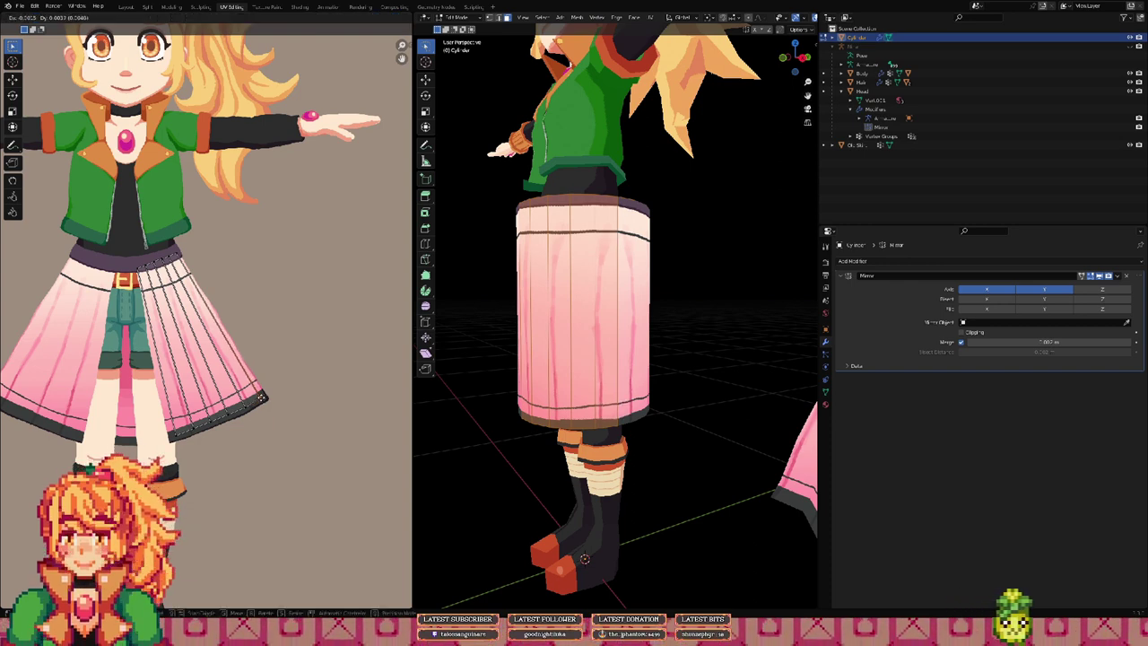
pyautogui.click(264, 398)
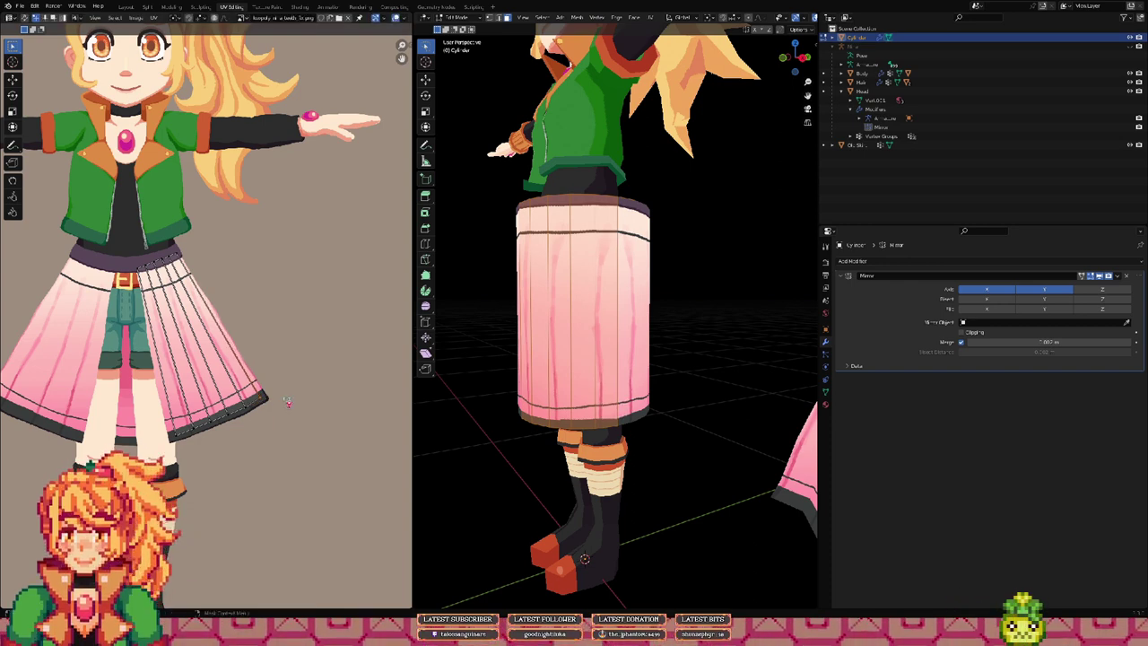
pyautogui.moveTo(592, 383); pyautogui.dragTo(683, 366, button='middle')
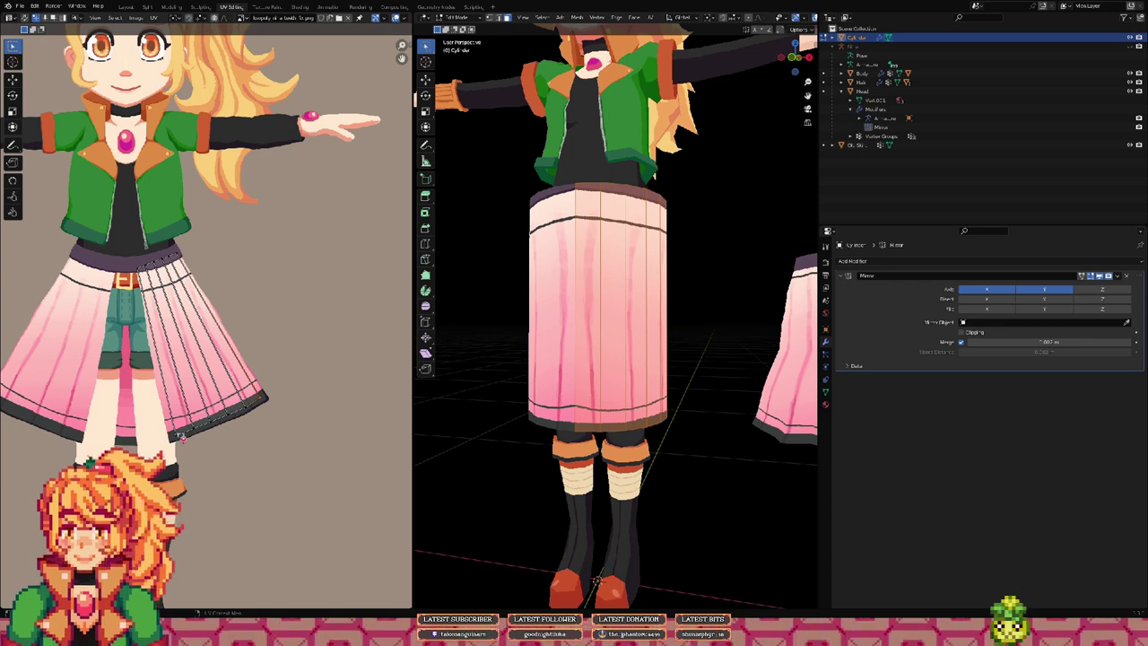
pyautogui.press('g')
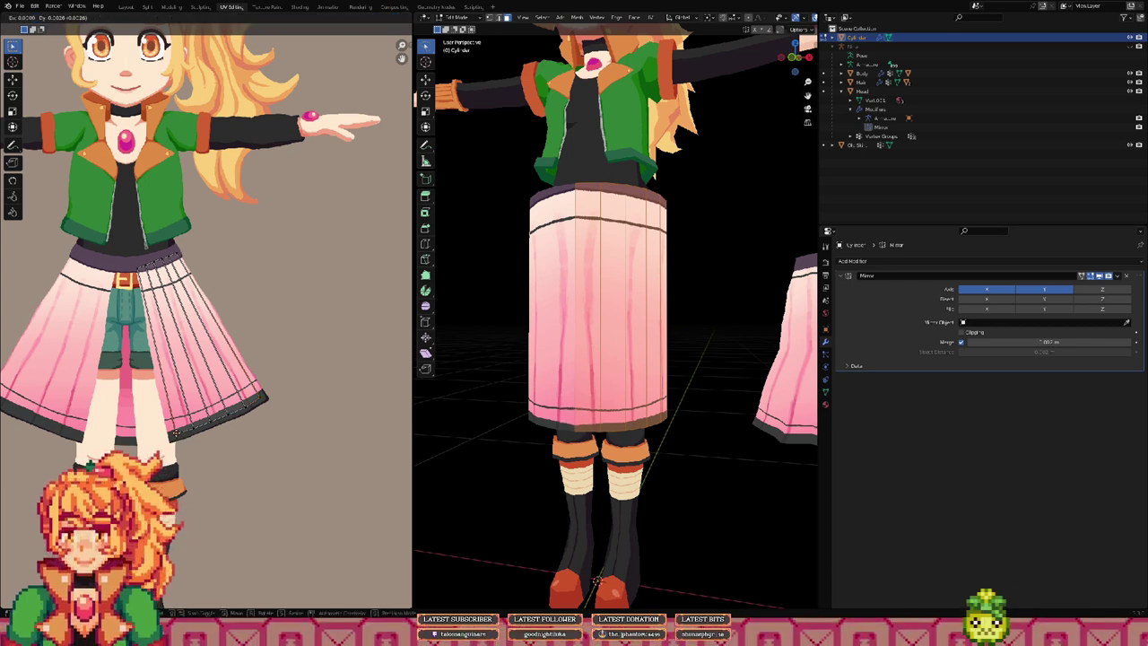
pyautogui.click(180, 437)
# Step: Adjust the two innermost upper vertices of the wall UV island along the waistband beside the belt buckle
pyautogui.moveTo(664, 241); pyautogui.dragTo(625, 254, button='middle')
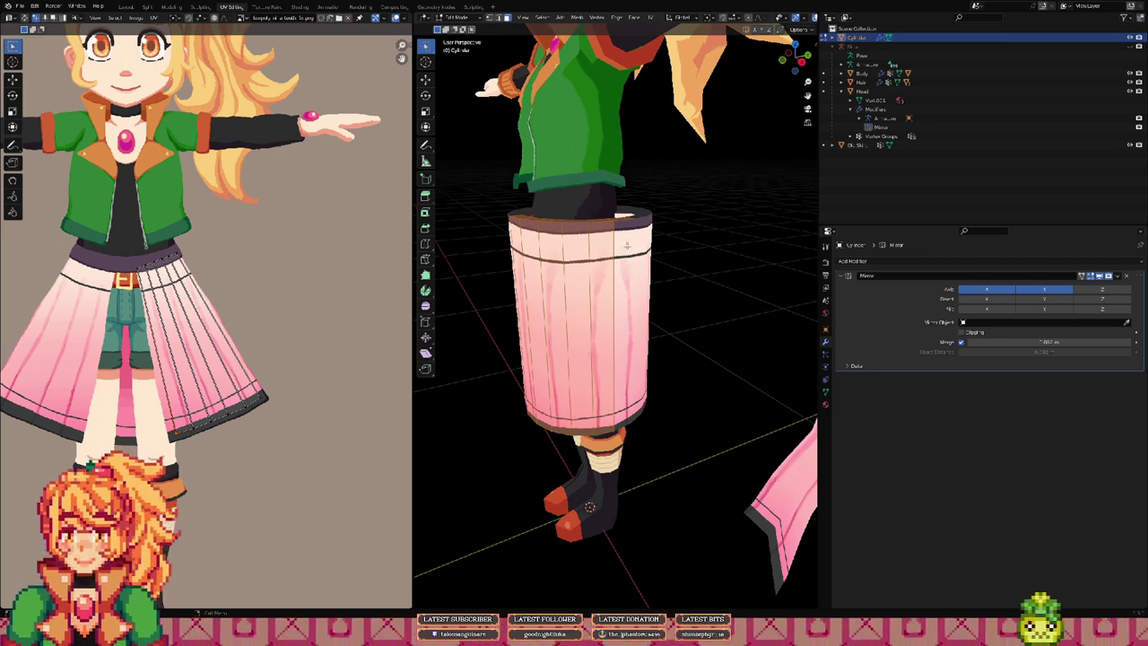
pyautogui.moveTo(569, 204); pyautogui.dragTo(633, 207, button='middle')
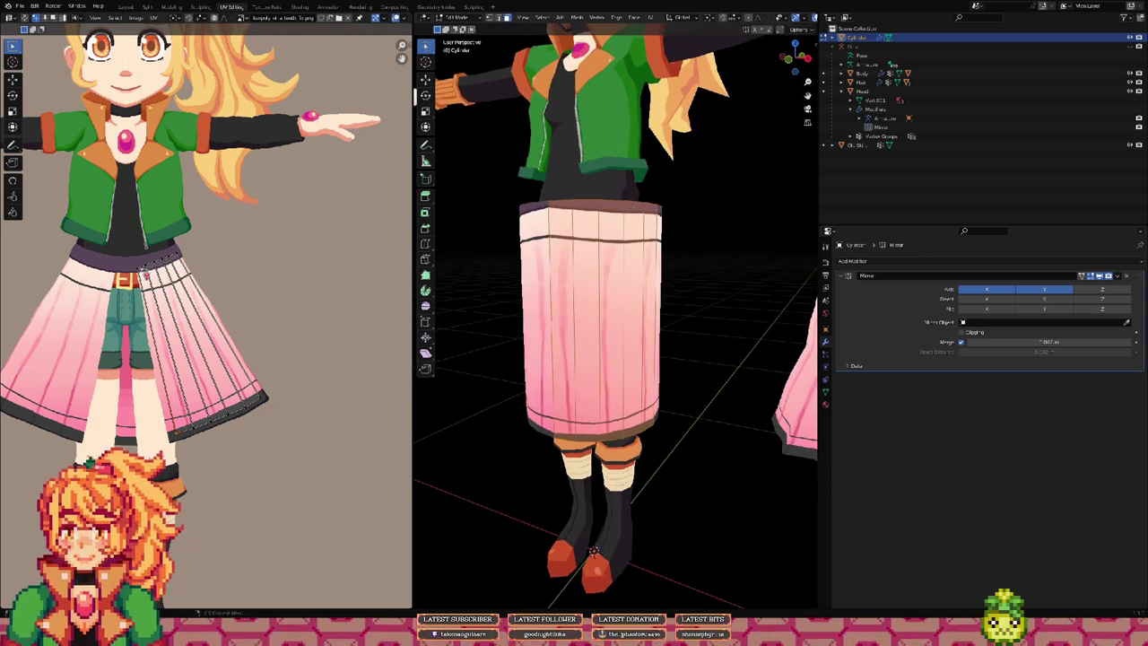
pyautogui.press('g')
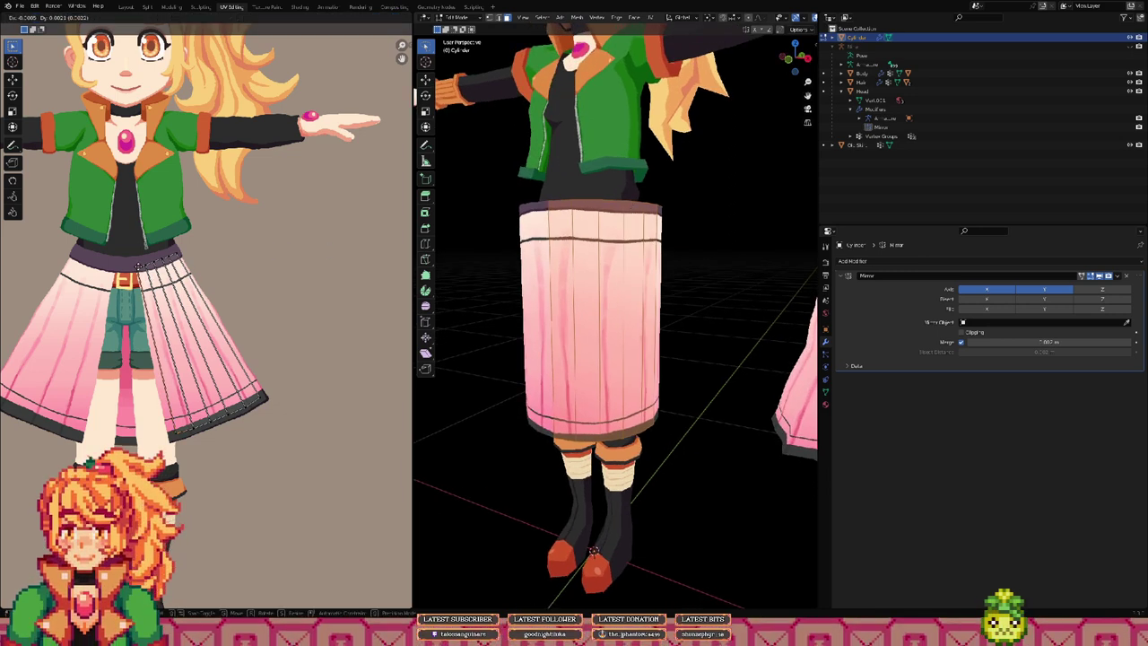
pyautogui.click(139, 267)
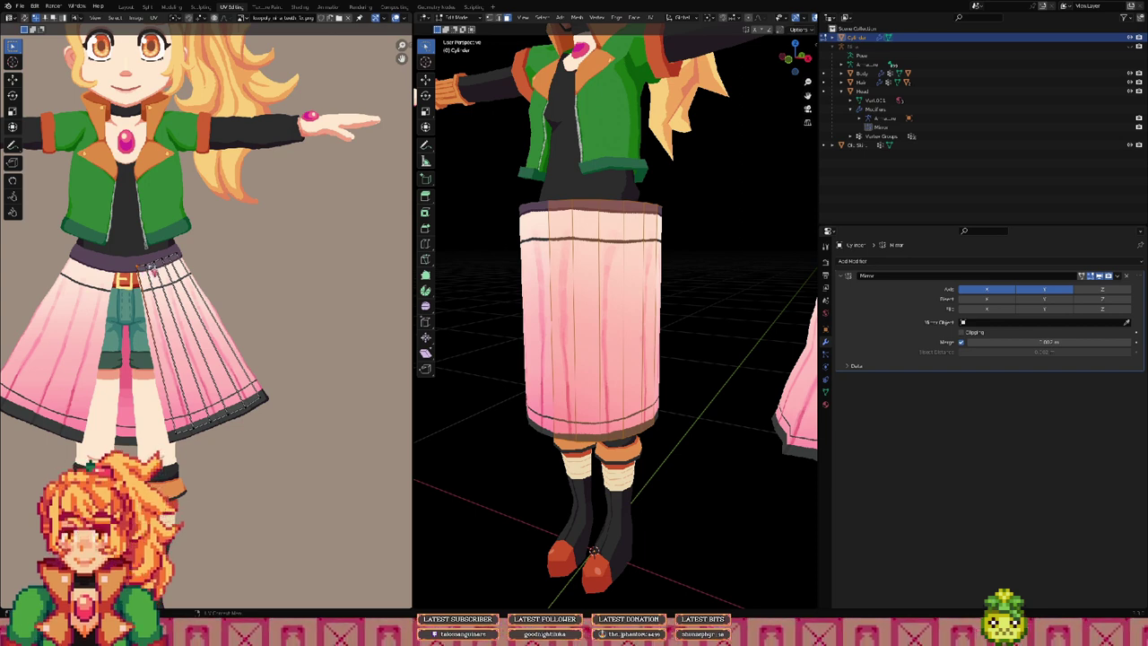
pyautogui.click(152, 268)
pyautogui.press('g')
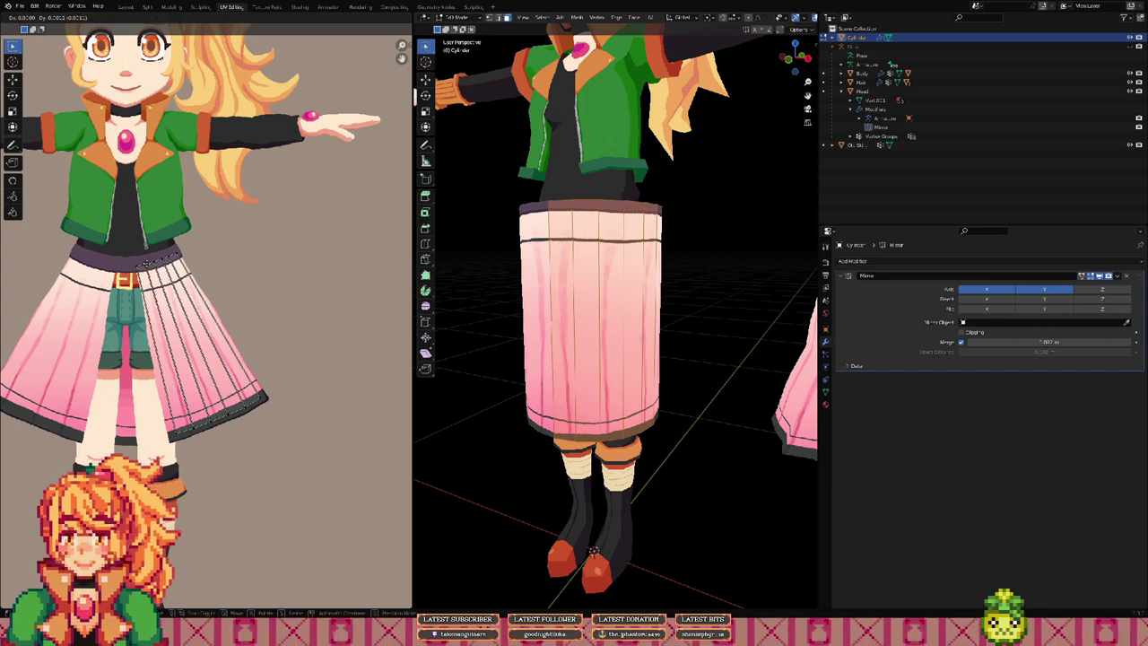
pyautogui.click(153, 267)
pyautogui.moveTo(772, 246); pyautogui.dragTo(595, 302, button='middle')
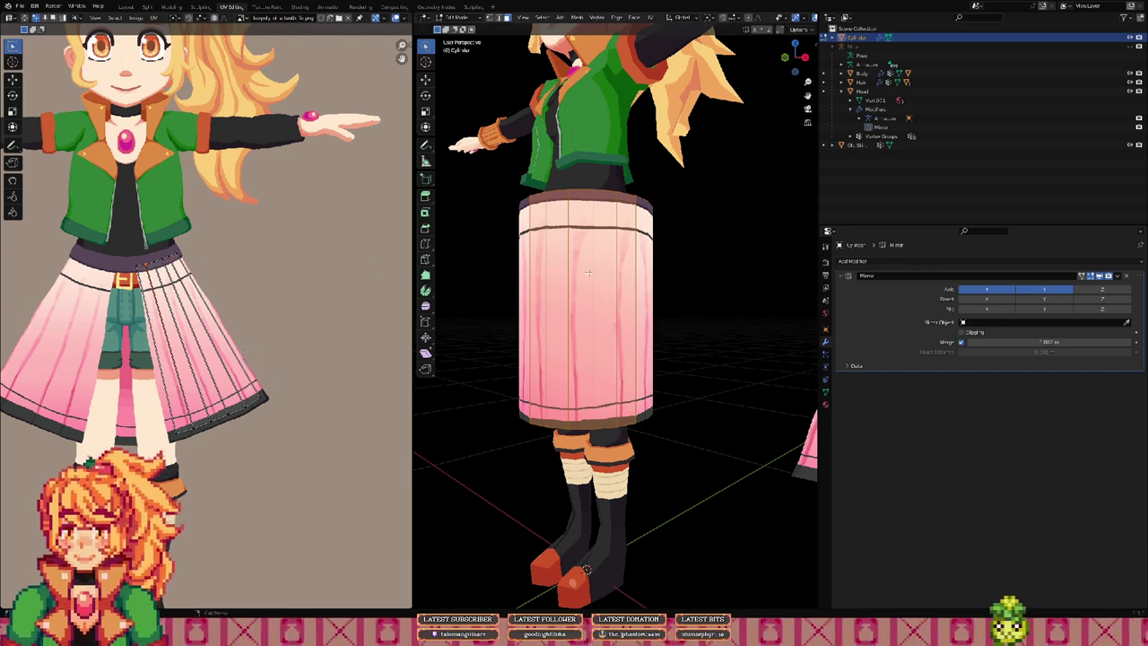
pyautogui.moveTo(589, 272); pyautogui.dragTo(634, 275, button='middle')
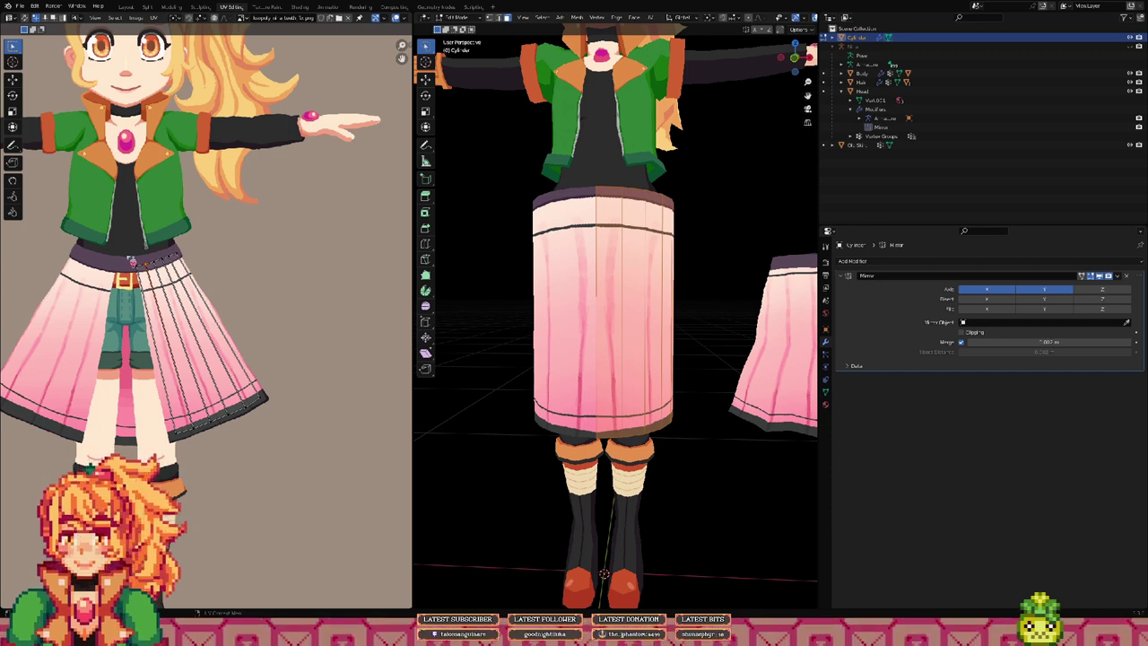
pyautogui.moveTo(132, 261); pyautogui.dragTo(284, 416)
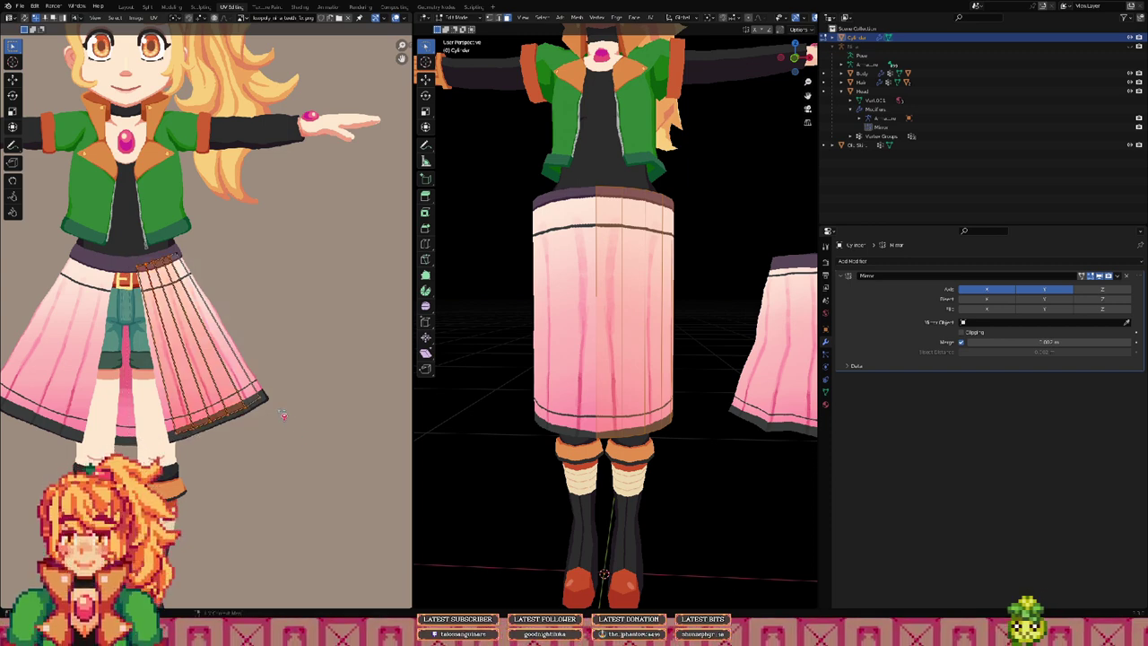
pyautogui.press('g')
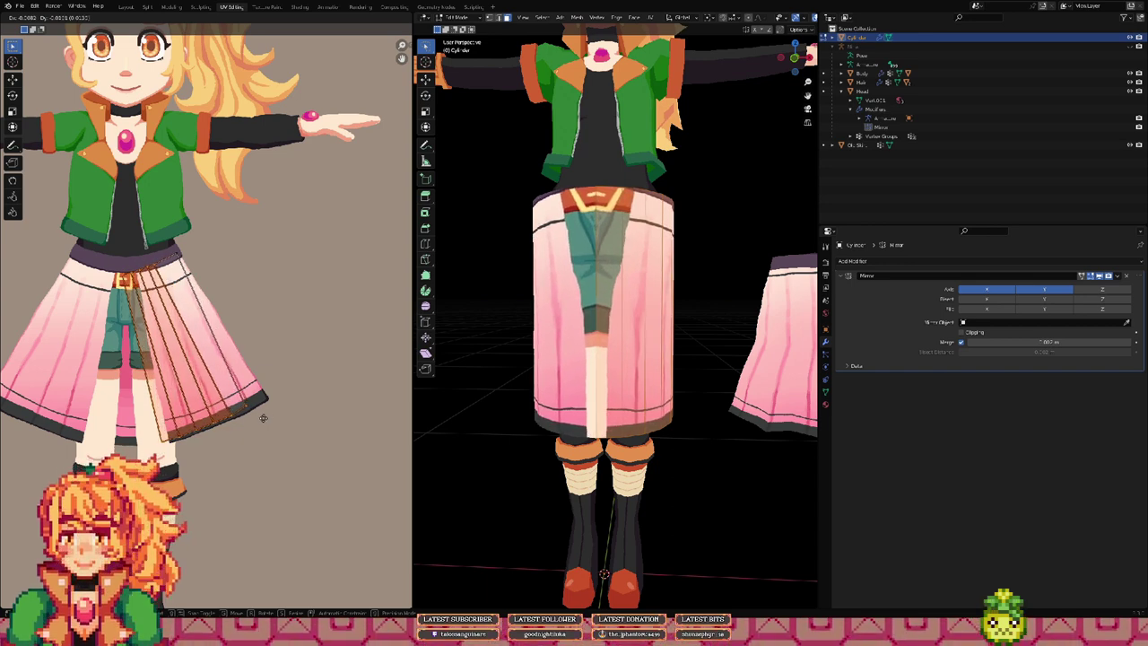
pyautogui.click(264, 417)
pyautogui.hotkey('ctrl', 'z')
# Step: Shift the whole wall UV island slightly toward the front opening of the reference skirt
pyautogui.moveTo(146, 238); pyautogui.dragTo(312, 450)
pyautogui.press('g')
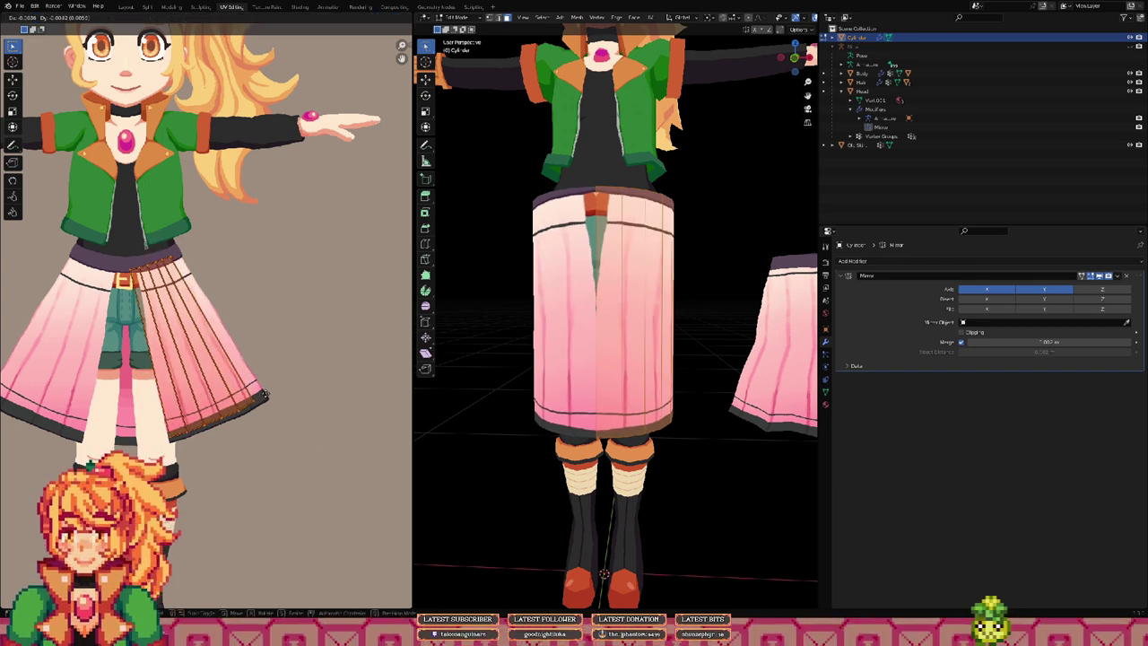
pyautogui.click(265, 396)
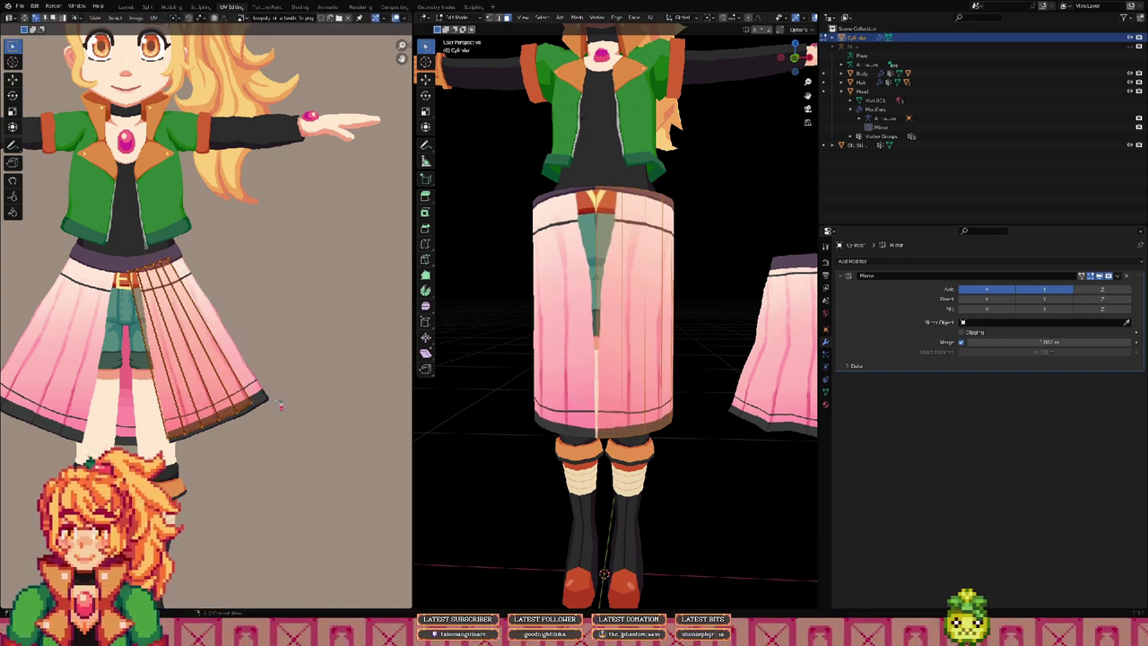
# Step: Shrink the wall UV island's upper row of vertices and move it onto the pink panel's waistband, clear of the belt
pyautogui.moveTo(100, 252); pyautogui.dragTo(221, 294)
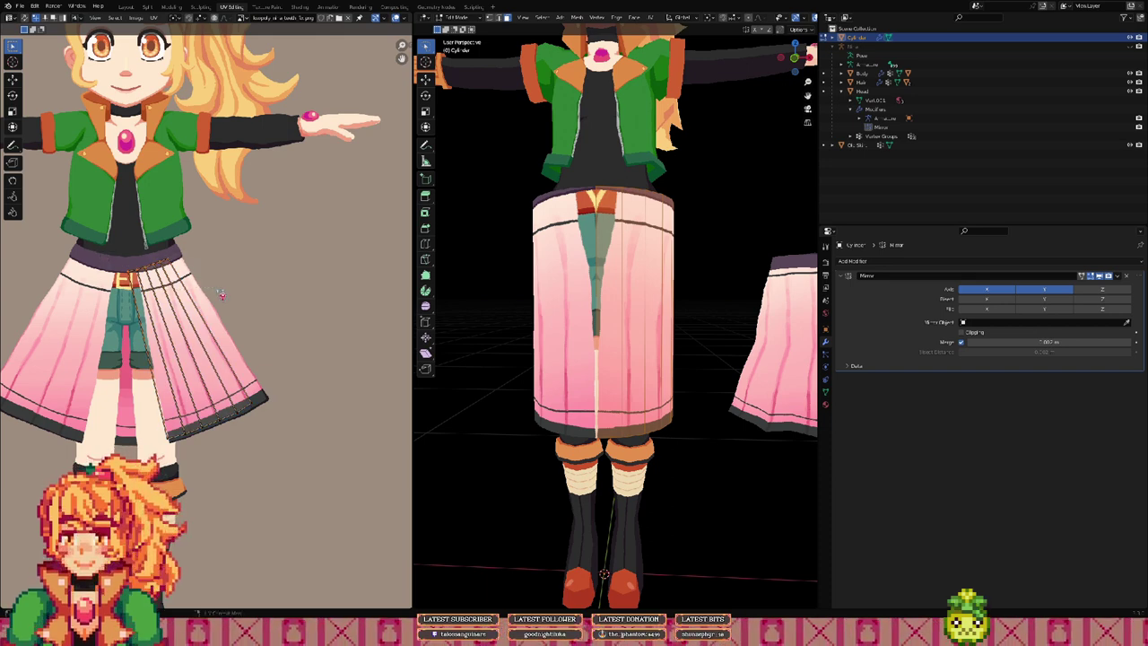
pyautogui.press('g')
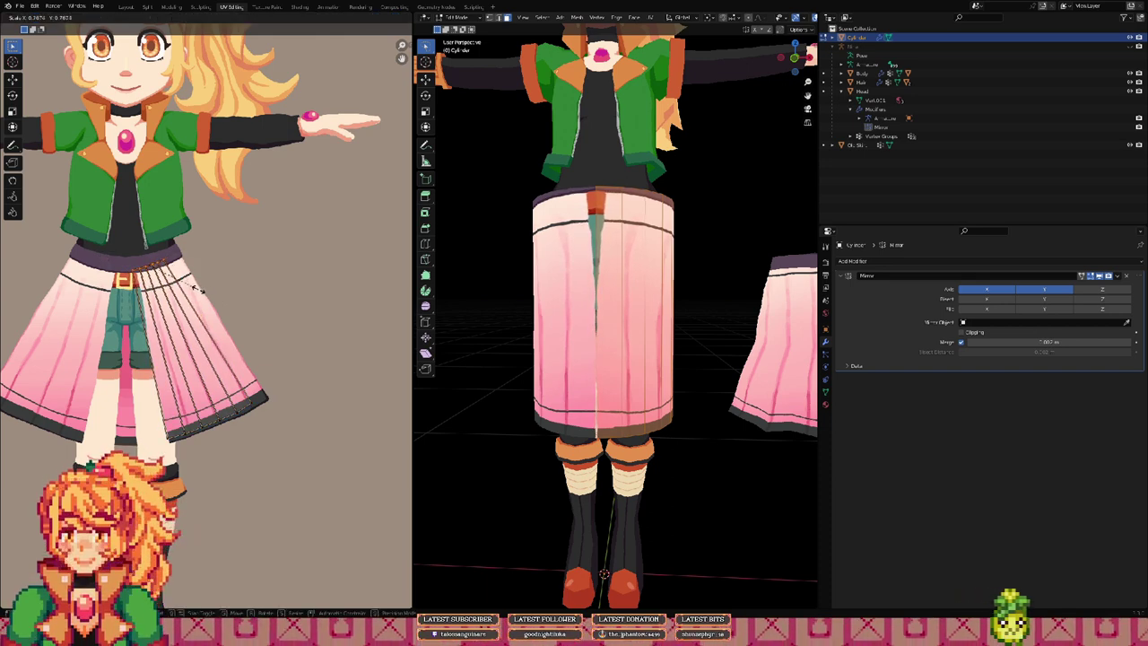
pyautogui.click(194, 290)
pyautogui.press('g')
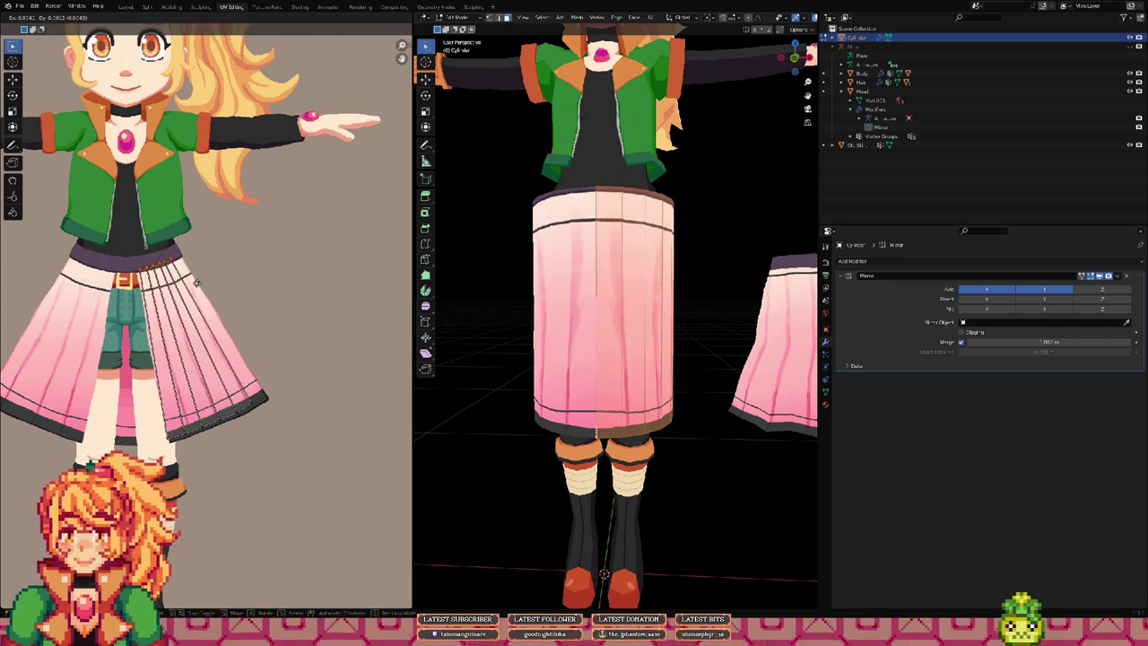
pyautogui.click(198, 286)
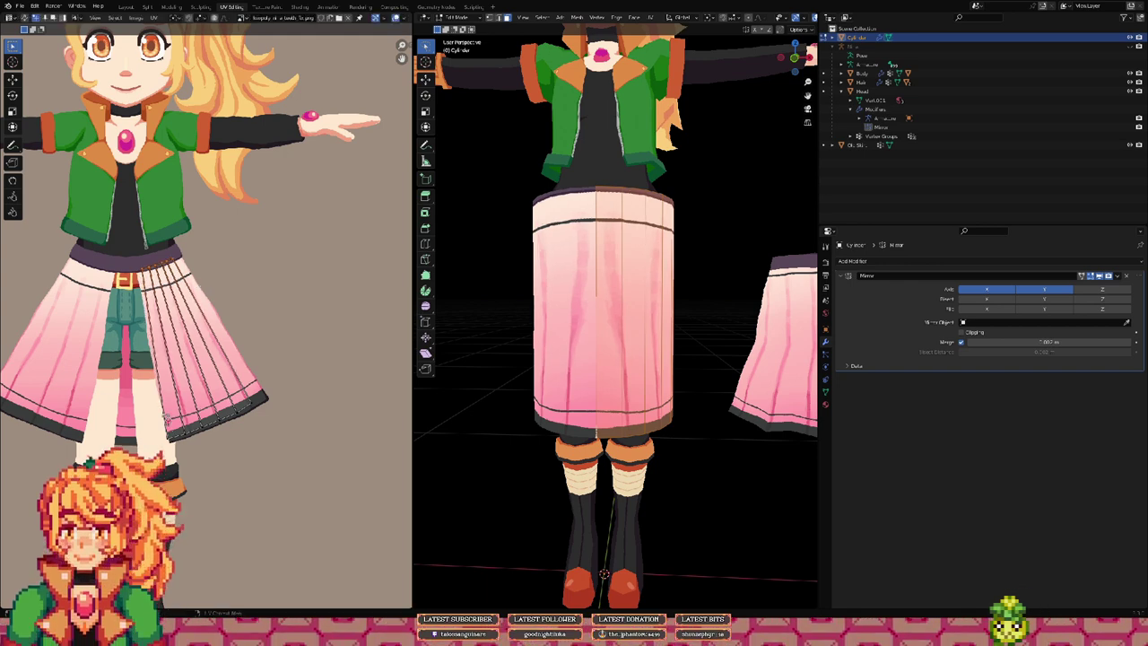
# Step: Move the wall UV island's inner lower vertex to the inner corner of the reference skirt's hem
pyautogui.moveTo(211, 454); pyautogui.dragTo(221, 459)
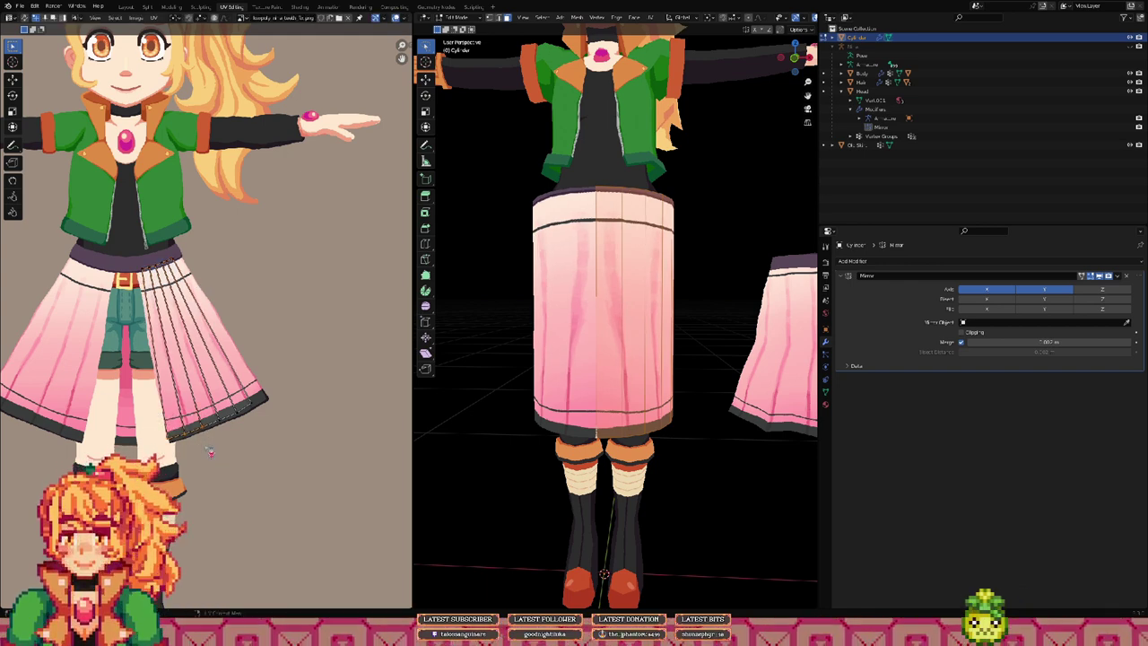
pyautogui.press('g')
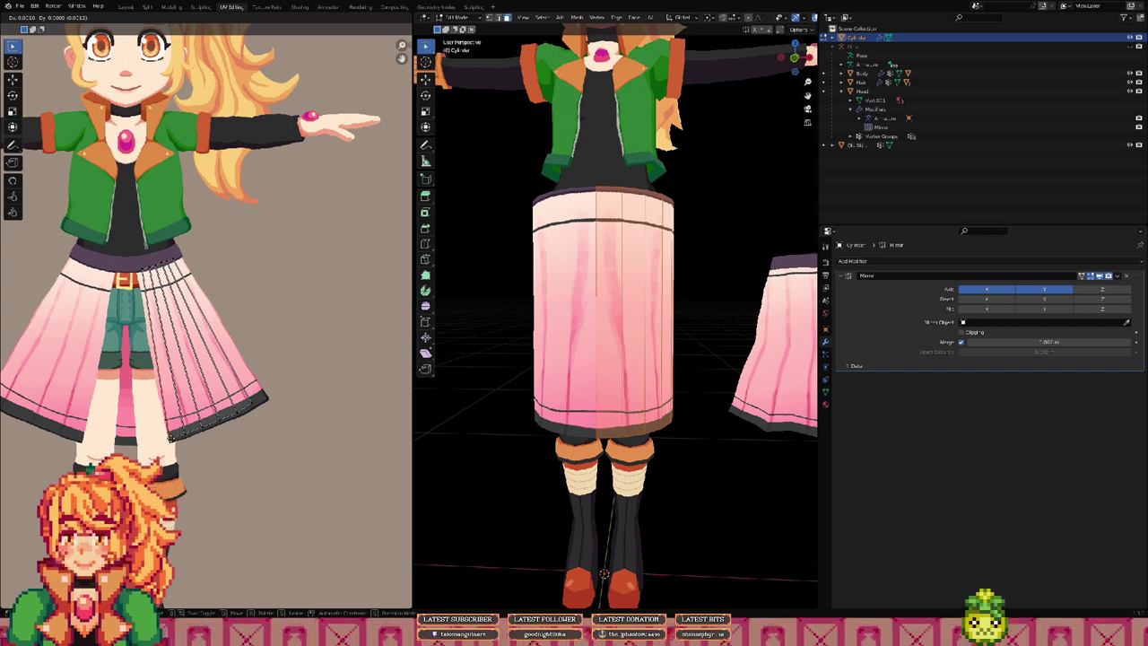
pyautogui.click(136, 455)
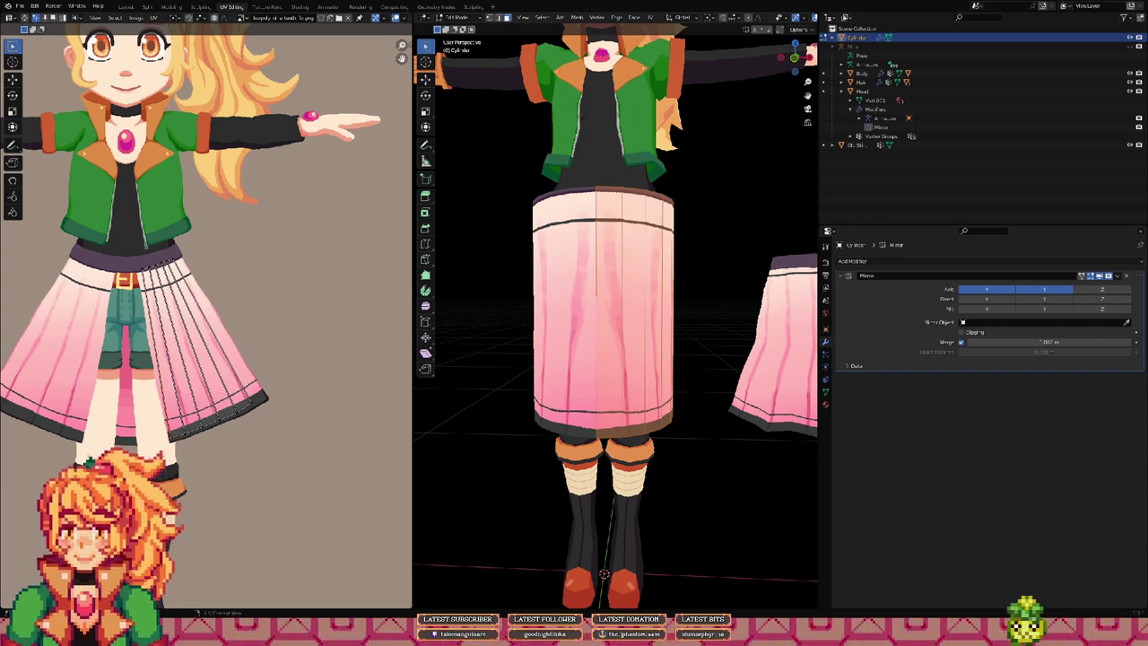
# Step: Move the wall UV island's outermost upper and hem vertices to the outer edge of the reference skirt's pink panel
pyautogui.moveTo(249, 277); pyautogui.dragTo(230, 283, button='middle')
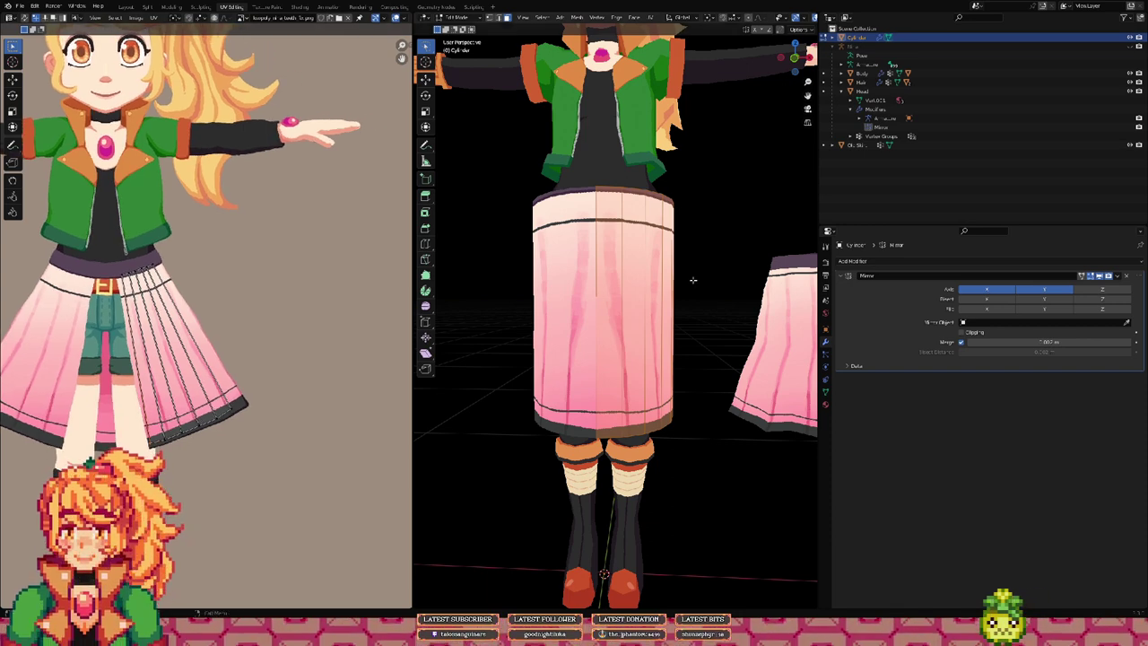
pyautogui.moveTo(692, 280); pyautogui.dragTo(598, 289, button='middle')
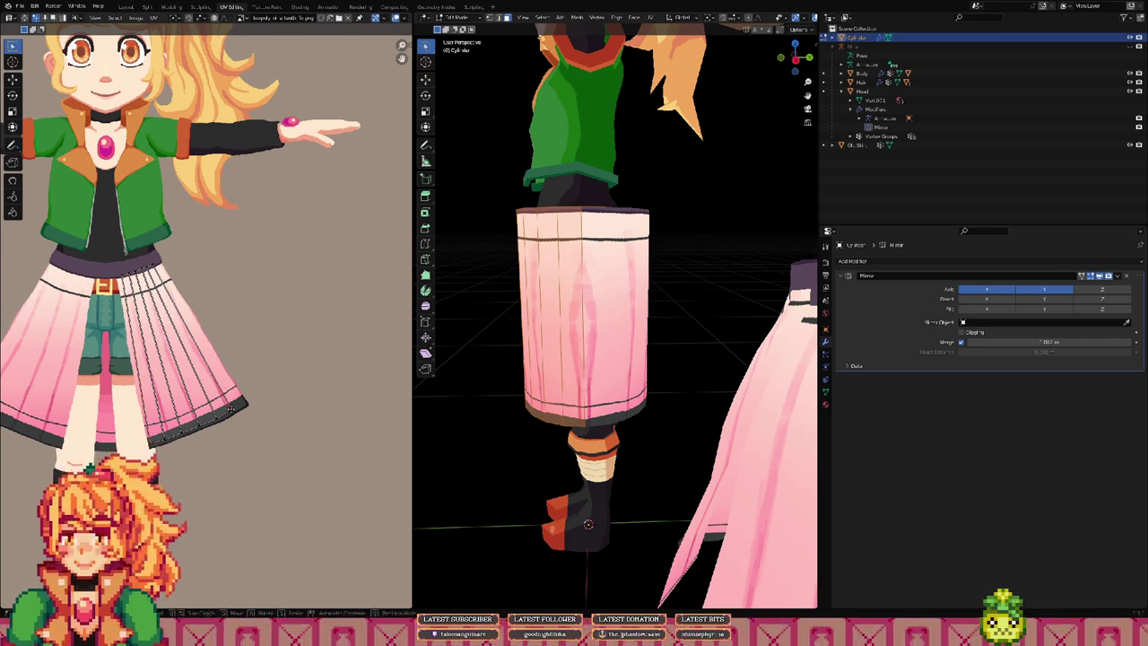
pyautogui.press('g')
pyautogui.click(230, 410)
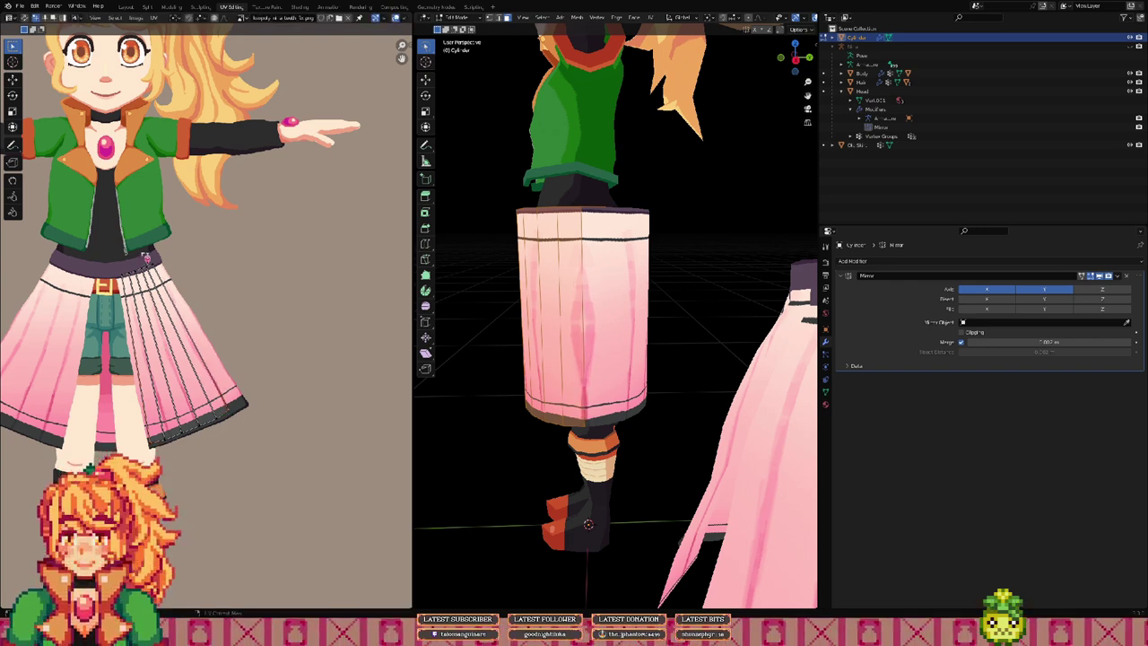
pyautogui.press('g')
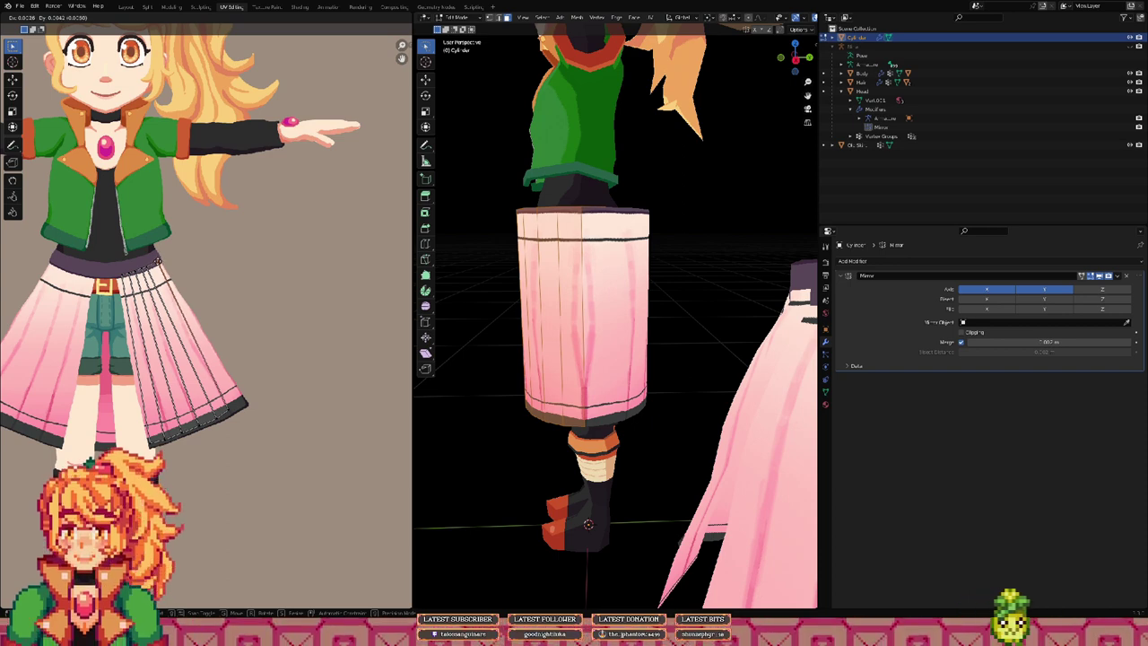
pyautogui.click(161, 269)
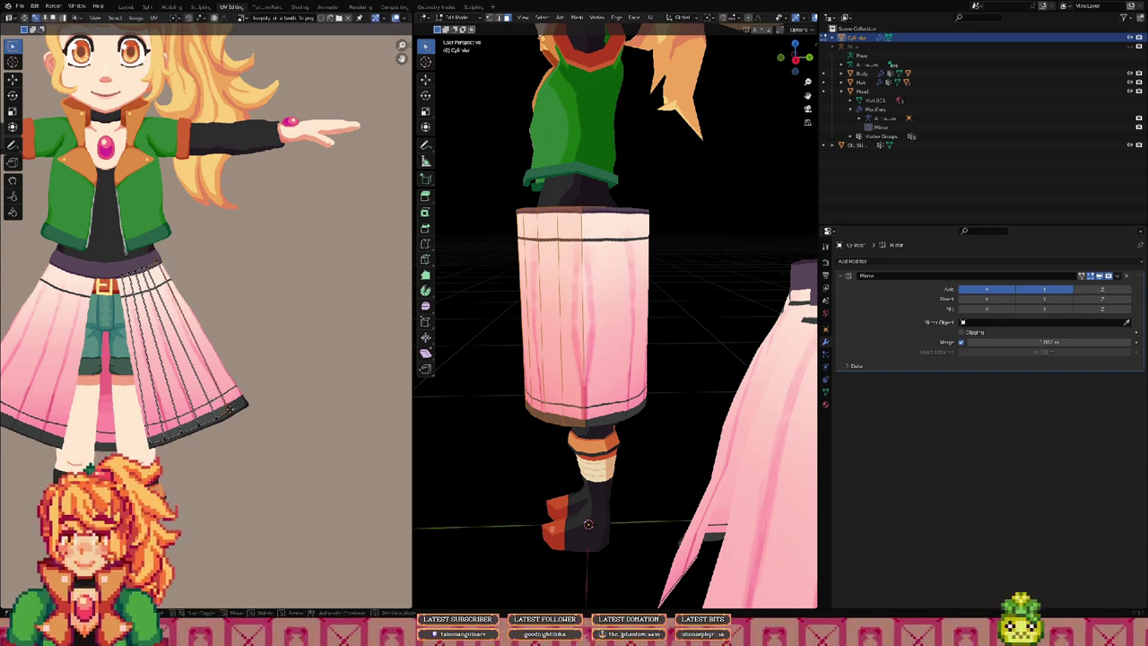
pyautogui.press('g')
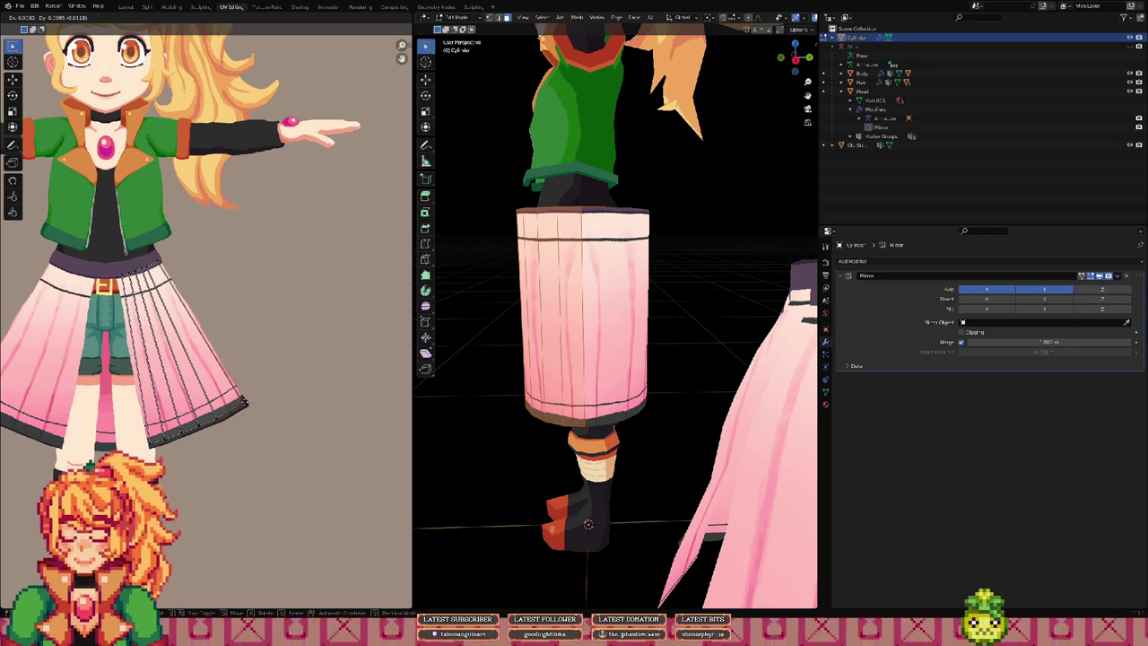
pyautogui.click(245, 404)
# Step: Adjust the wall UV island's upper and hem vertices just inside the outer edge to follow the painted pleats
pyautogui.moveTo(583, 296); pyautogui.dragTo(551, 300, button='middle')
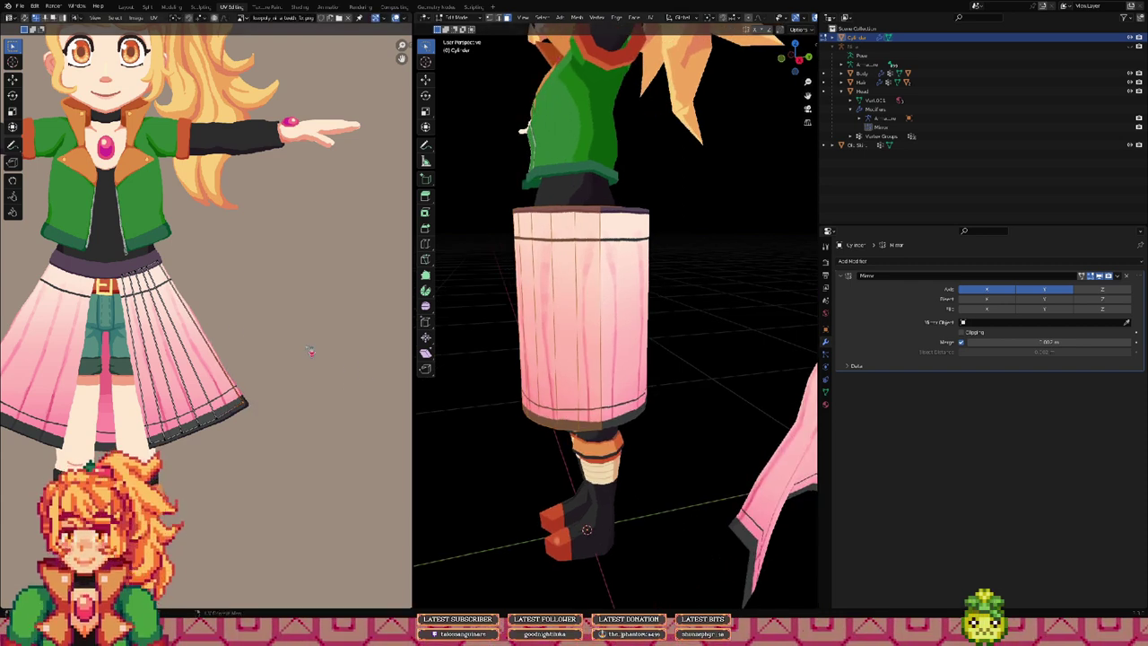
pyautogui.press('g')
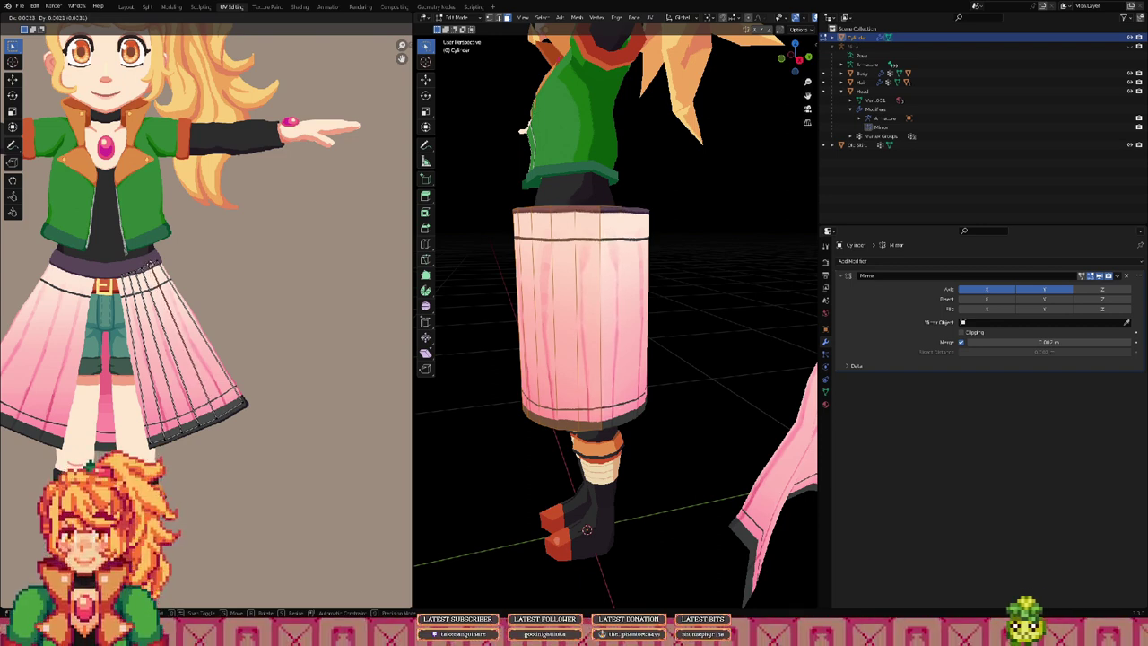
pyautogui.click(205, 397)
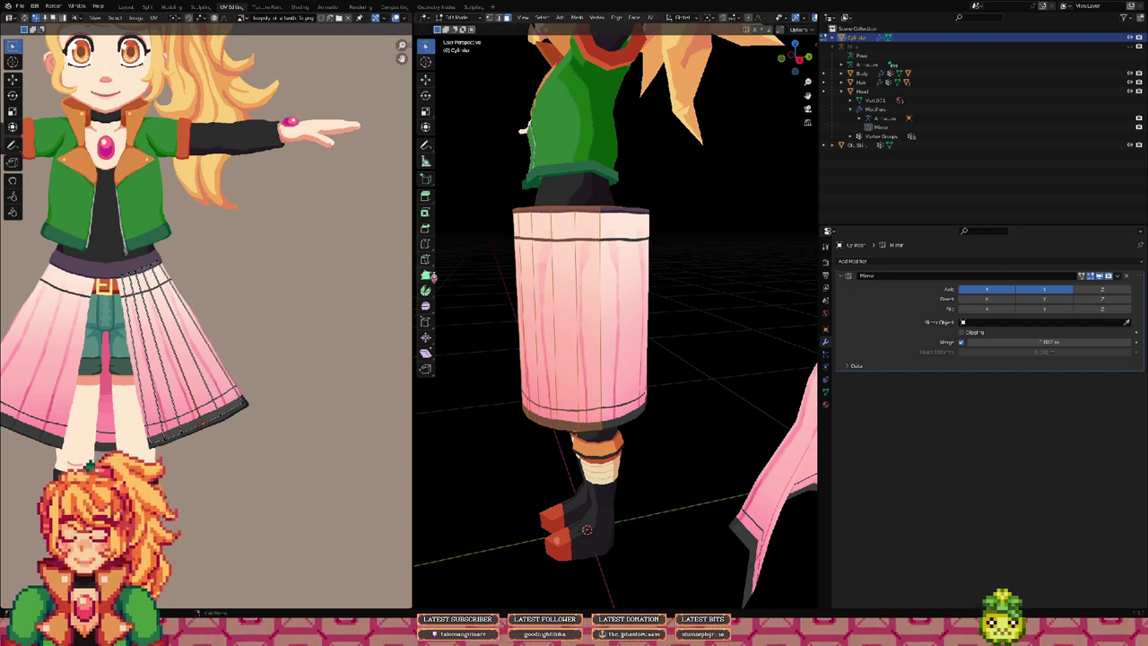
# Step: Shift the innermost upper vertices of the wall UV island toward the belt buckle along the top of the pink panel
pyautogui.moveTo(504, 293); pyautogui.dragTo(614, 297, button='middle')
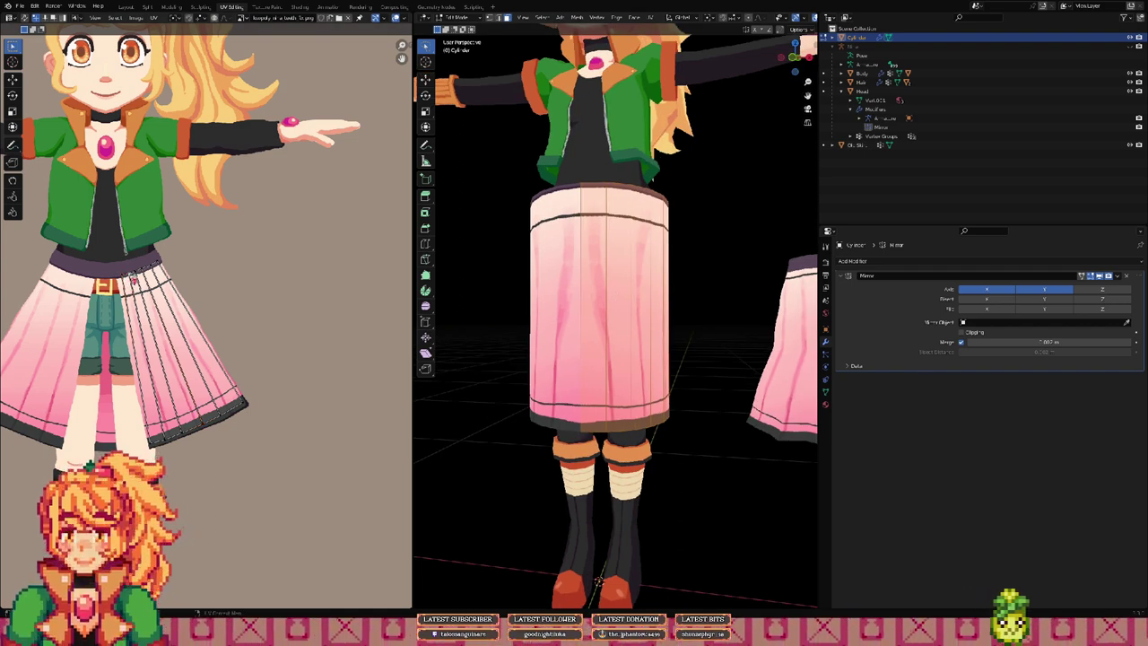
pyautogui.press('g')
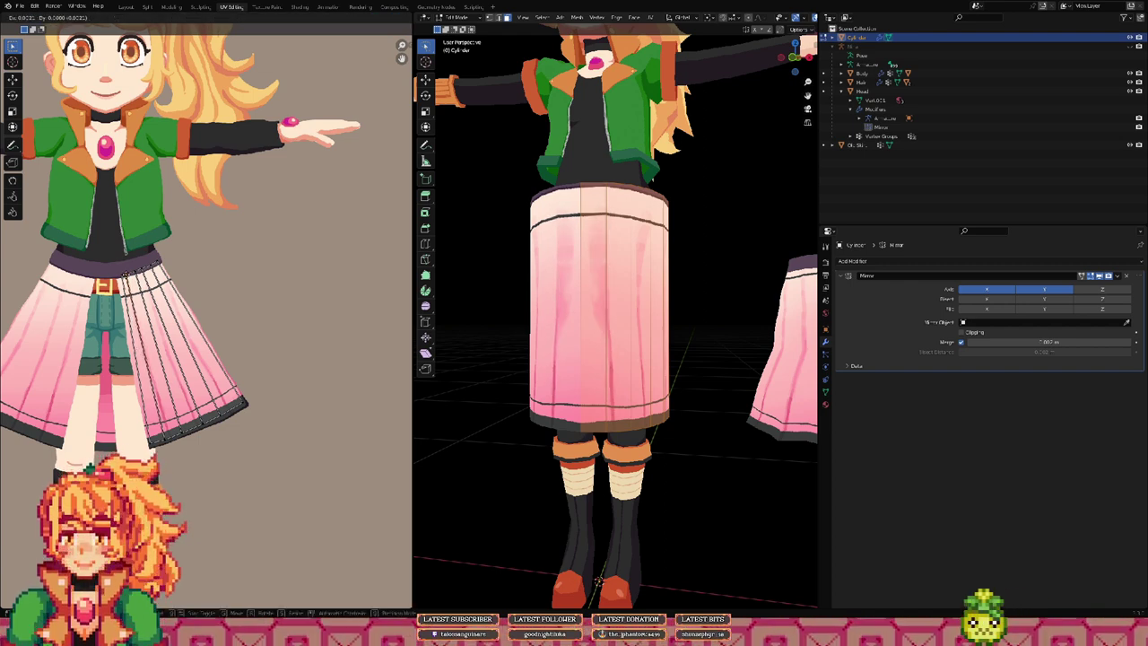
pyautogui.press('g')
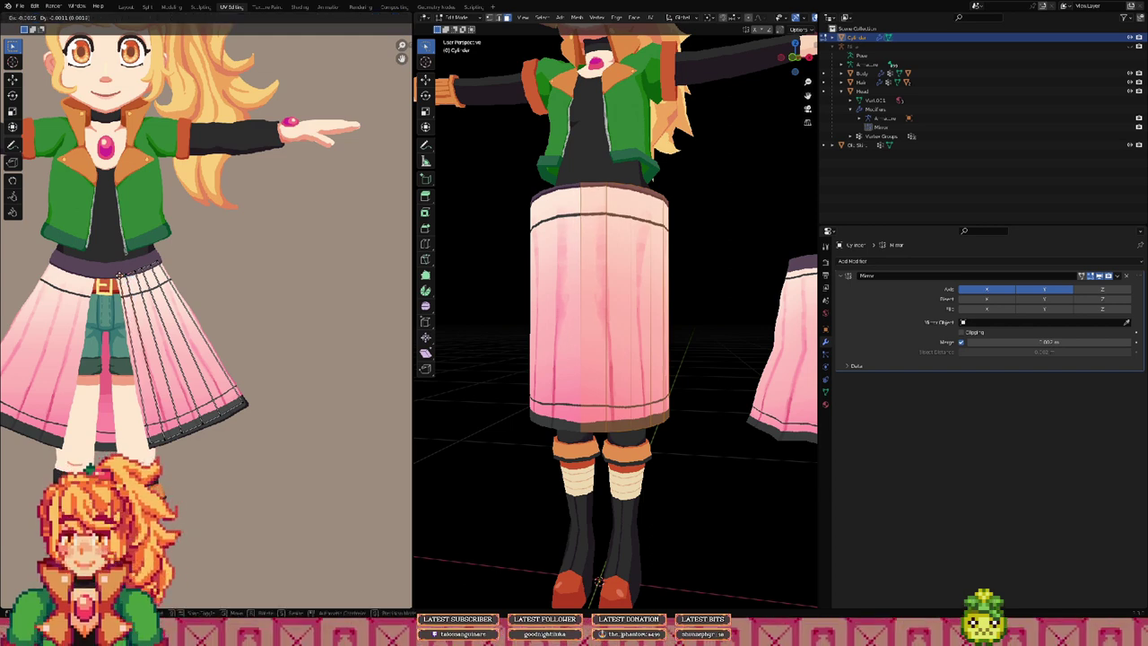
pyautogui.click(126, 282)
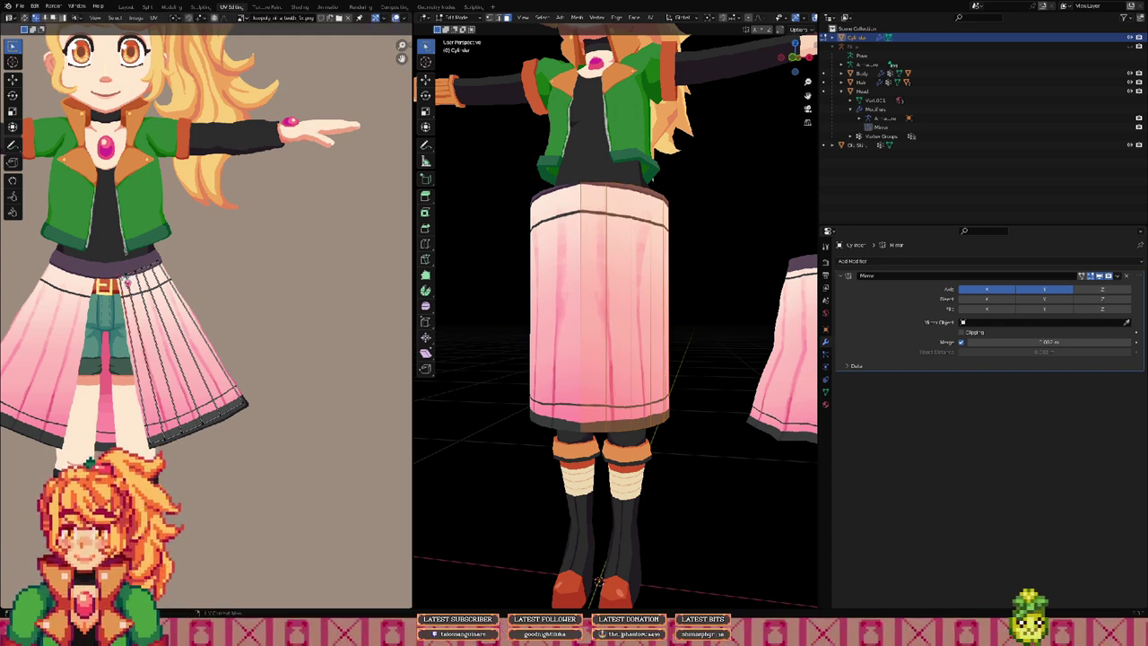
pyautogui.press('g')
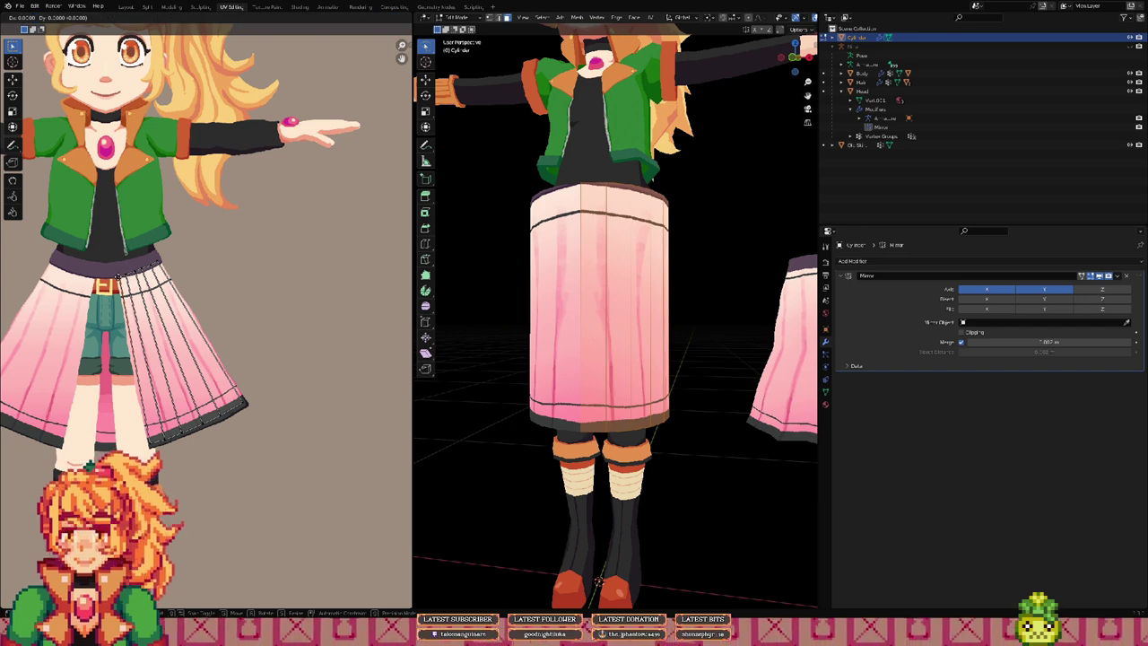
pyautogui.click(117, 267)
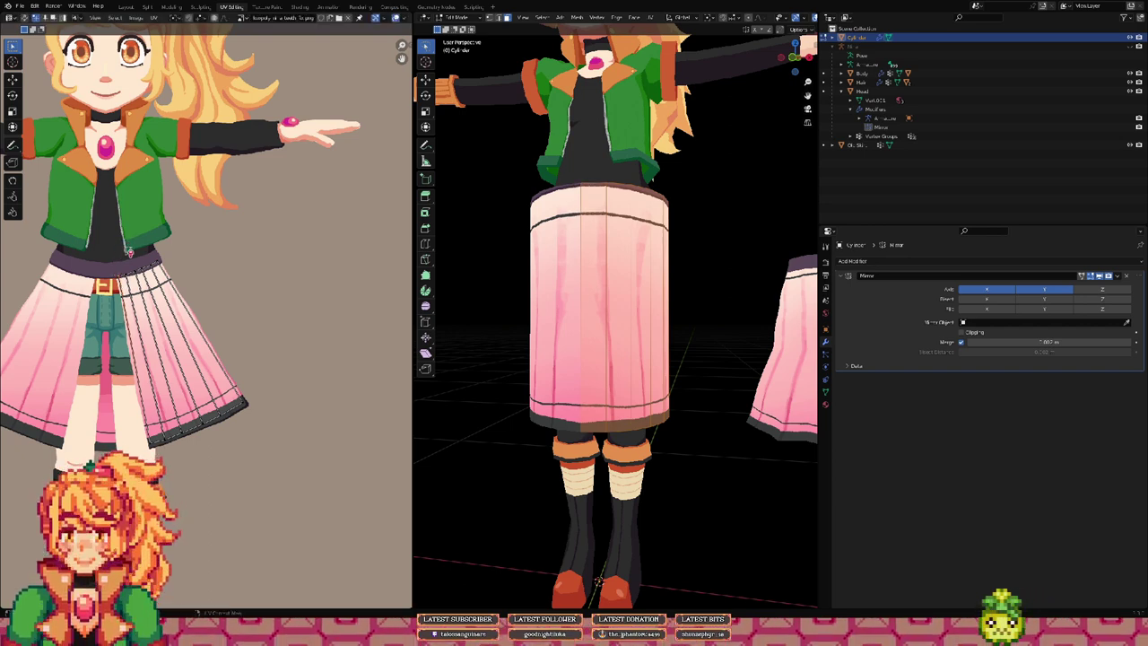
# Step: Select the wall UV island's whole upper row of vertices and raise it onto the reference's dark purple waistband
pyautogui.moveTo(83, 240); pyautogui.dragTo(219, 296)
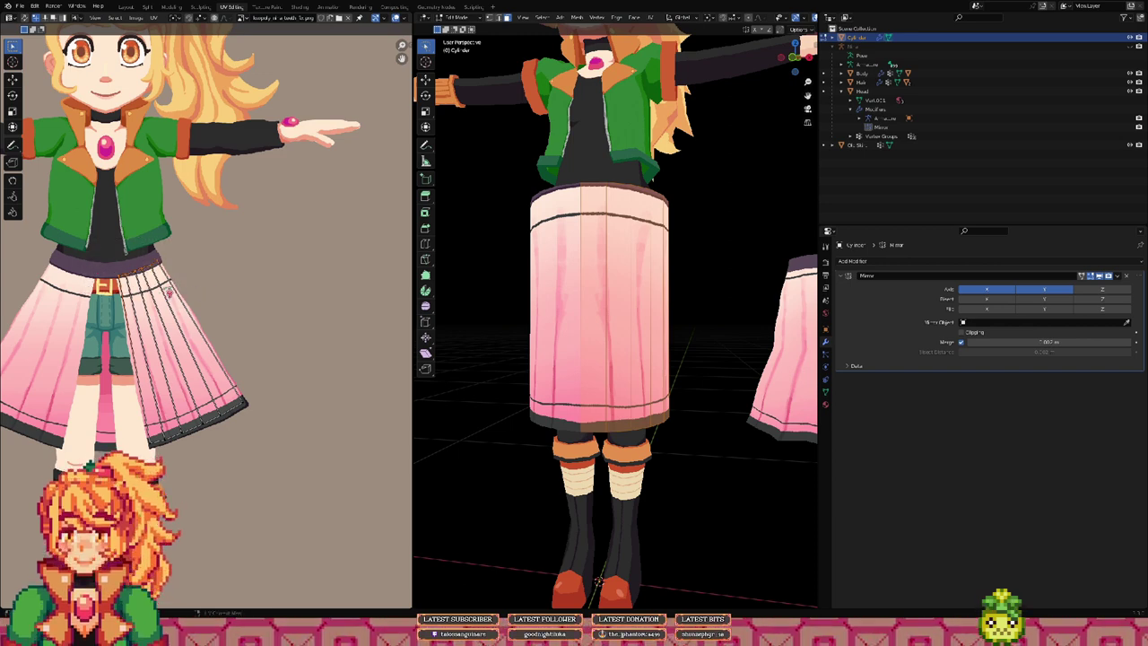
pyautogui.press('g')
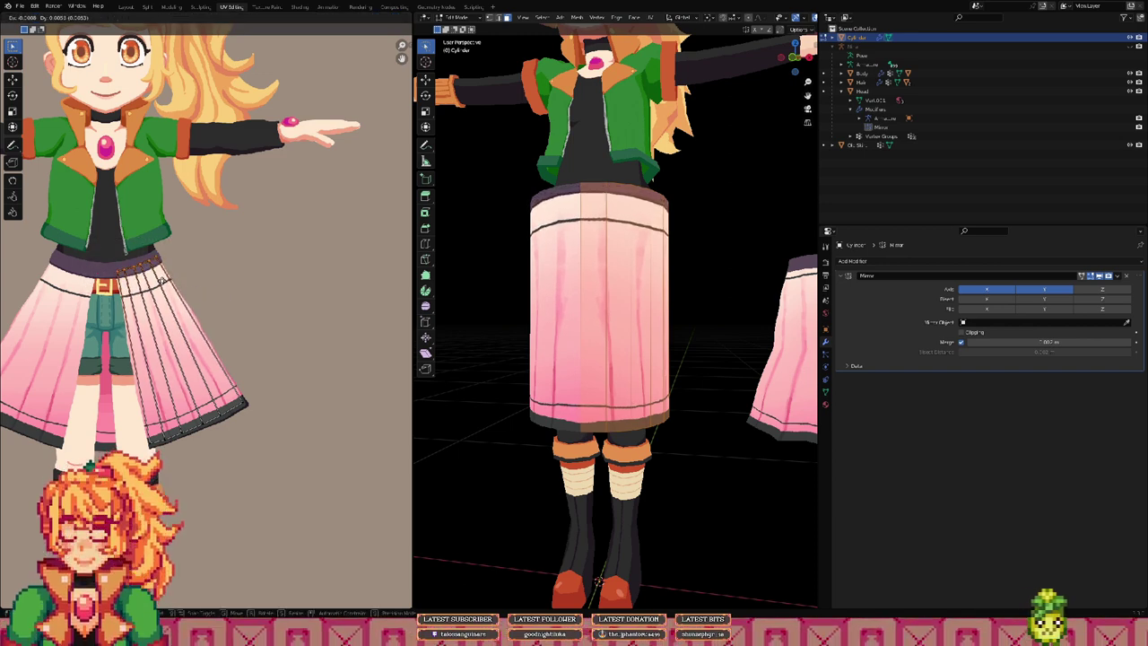
pyautogui.click(162, 280)
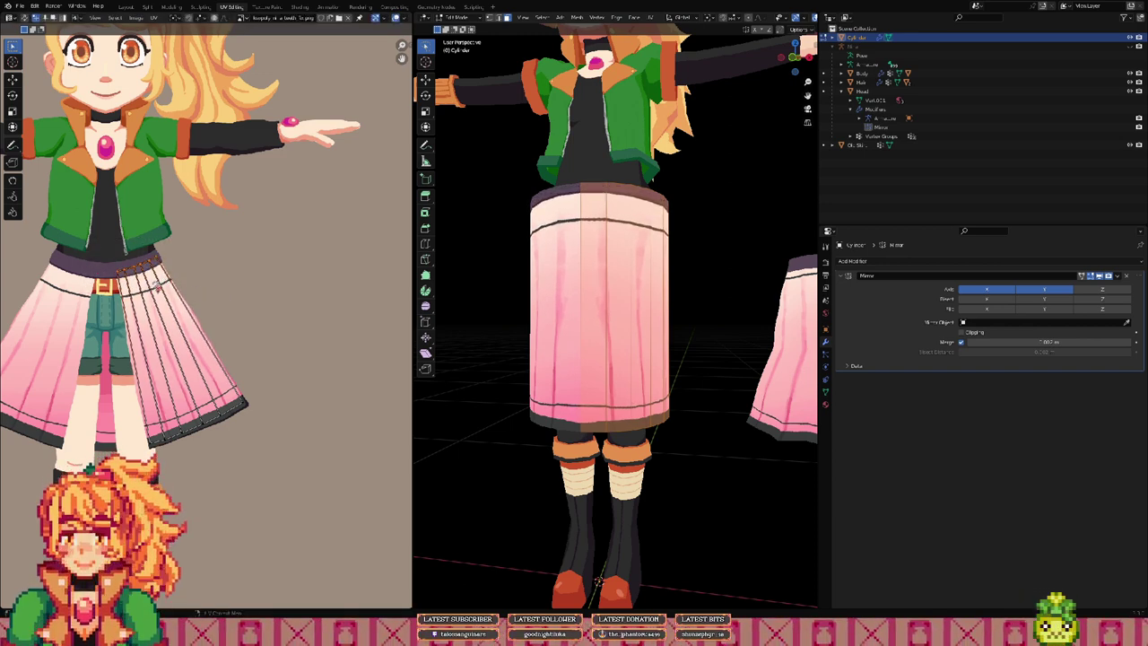
# Step: Fine-tune the wall UV island's inner upper vertex on the purple waistband and a hem vertex near the inner corner
pyautogui.press('g')
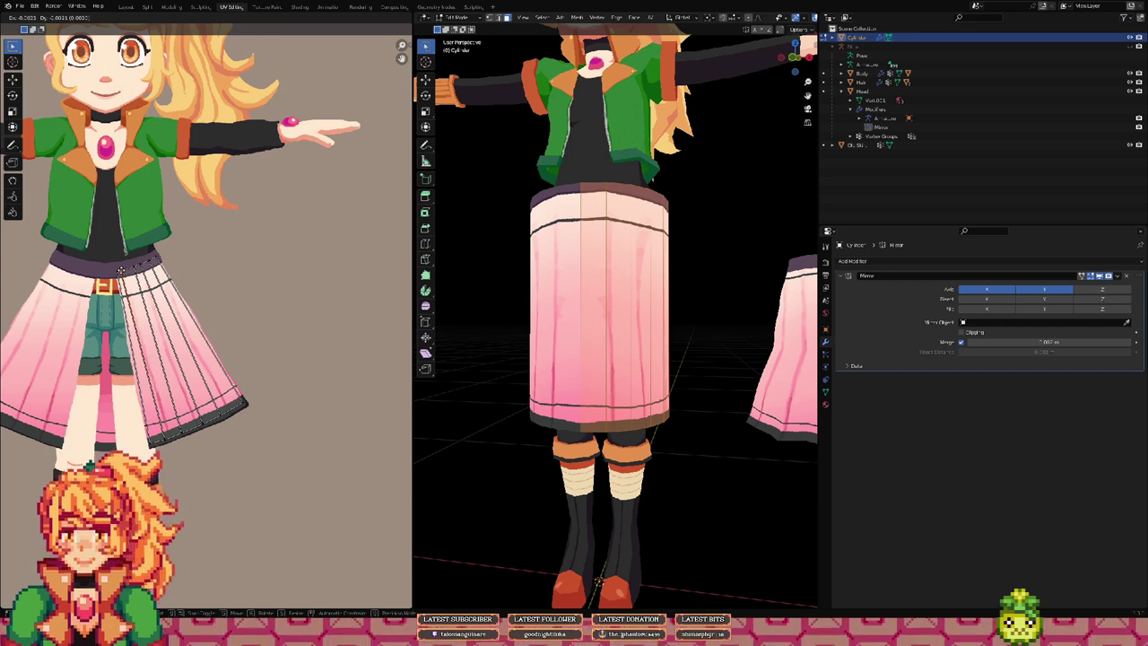
pyautogui.click(130, 316)
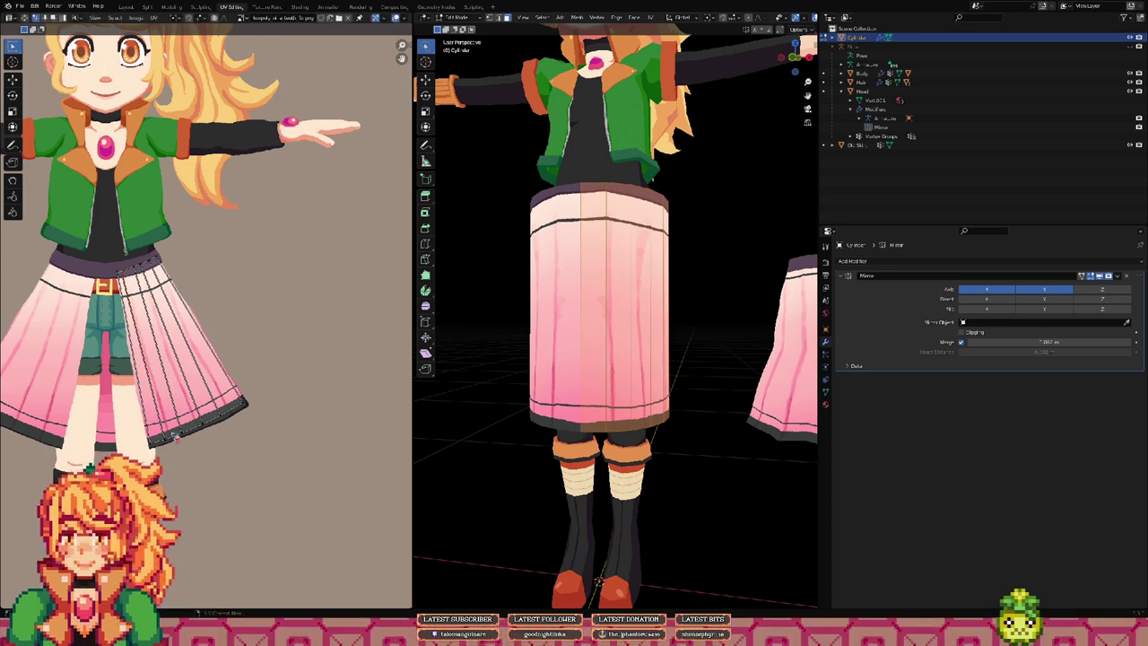
pyautogui.press('g')
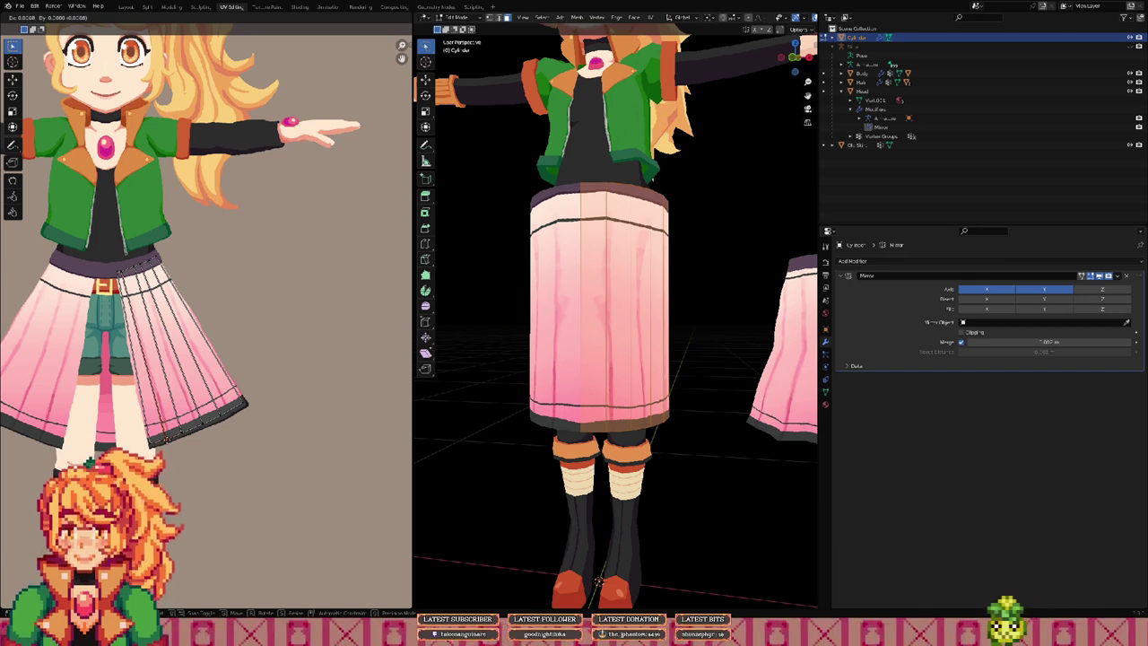
pyautogui.click(170, 443)
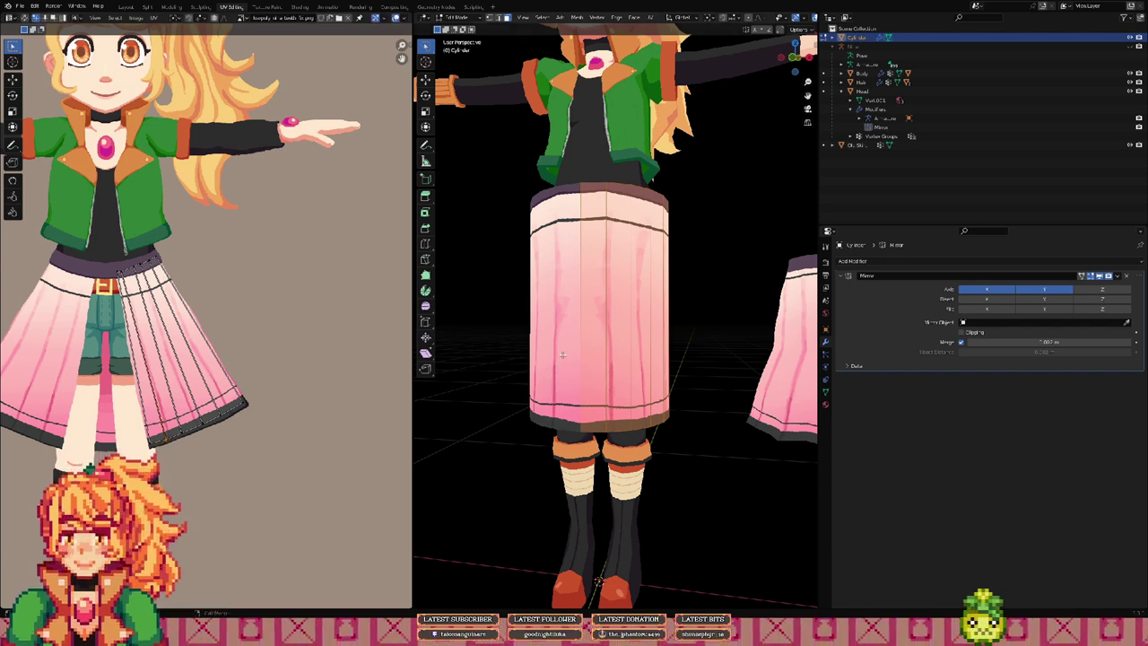
# Step: Nudge the inner and outer upper vertices of the wall UV island along the purple waistband to even out the skirt texture
pyautogui.scroll(-2, 562, 355)
pyautogui.moveTo(691, 329)
pyautogui.mouseDown(button='middle')
pyautogui.moveTo(599, 332)
pyautogui.moveTo(731, 305)
pyautogui.moveTo(635, 330)
pyautogui.moveTo(645, 335)
pyautogui.moveTo(627, 318)
pyautogui.moveTo(583, 325)
pyautogui.moveTo(513, 307)
pyautogui.moveTo(689, 307)
pyautogui.mouseUp(button='middle')
pyautogui.moveTo(615, 326); pyautogui.dragTo(656, 318, button='middle')
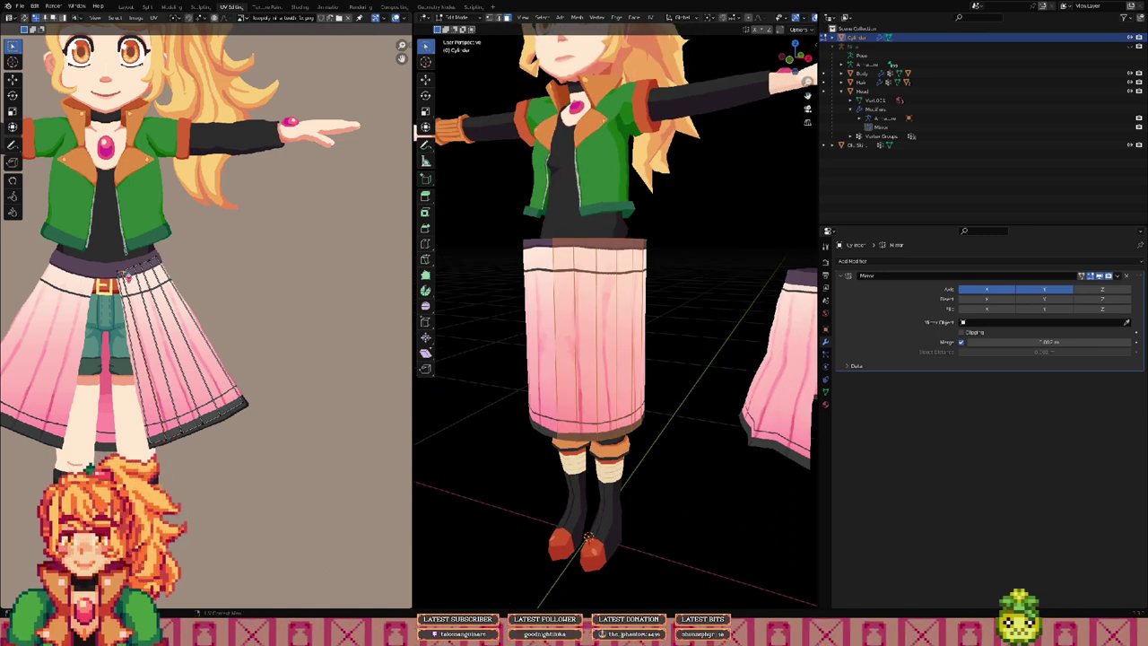
pyautogui.click(128, 278)
pyautogui.press('g')
pyautogui.click(127, 276)
pyautogui.moveTo(581, 262); pyautogui.dragTo(516, 262, button='middle')
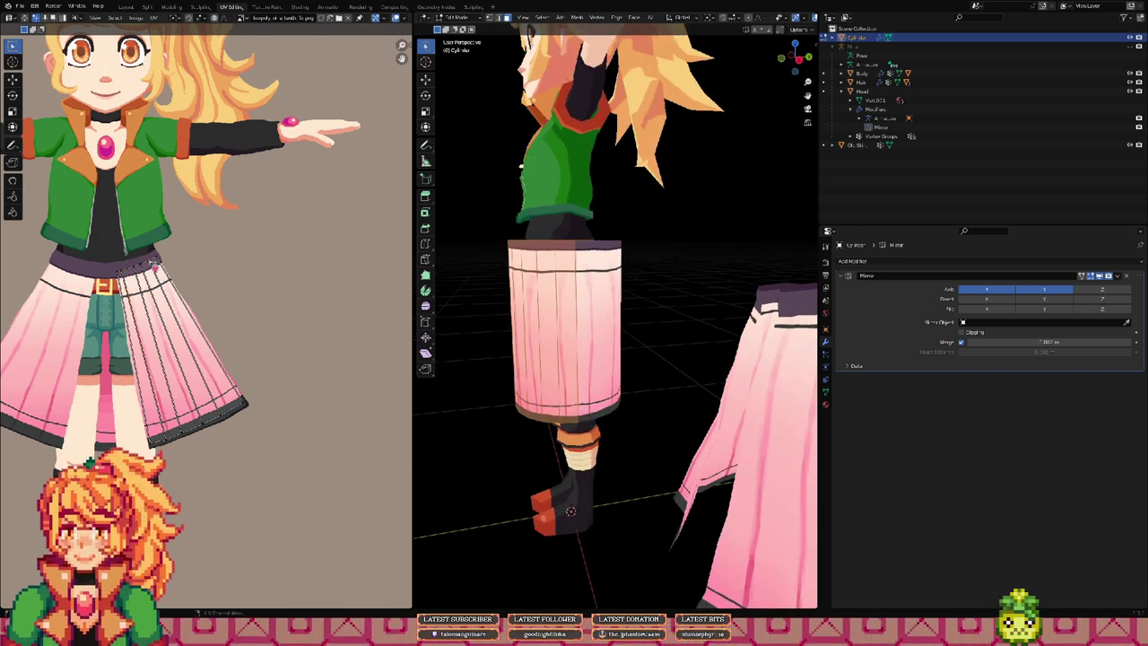
pyautogui.press('g')
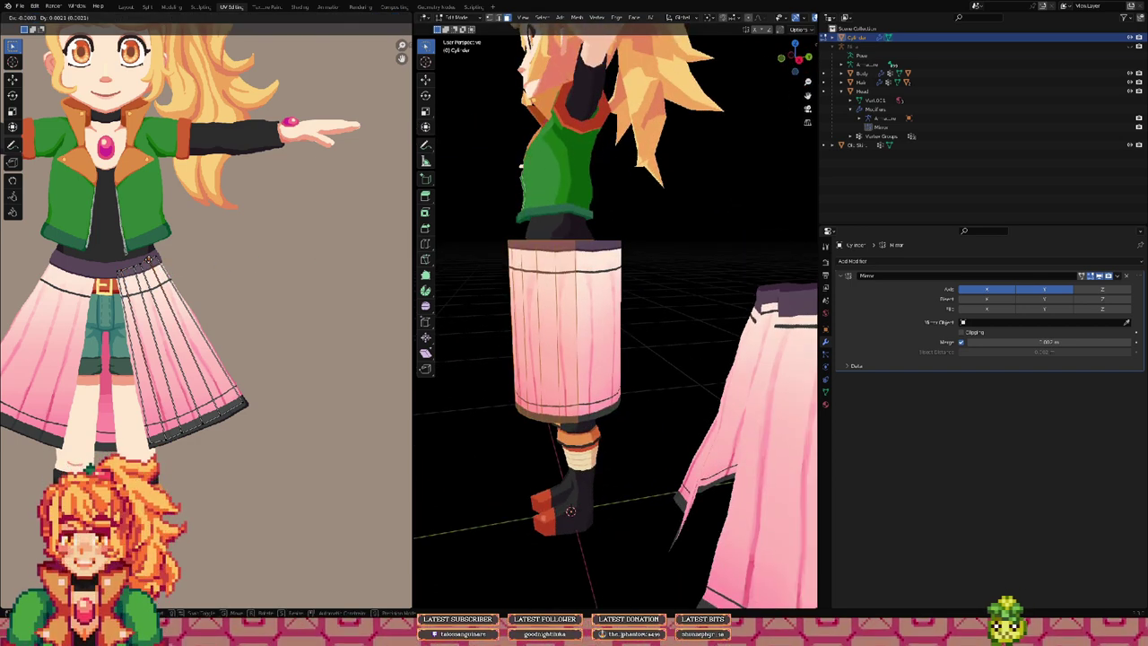
pyautogui.click(152, 262)
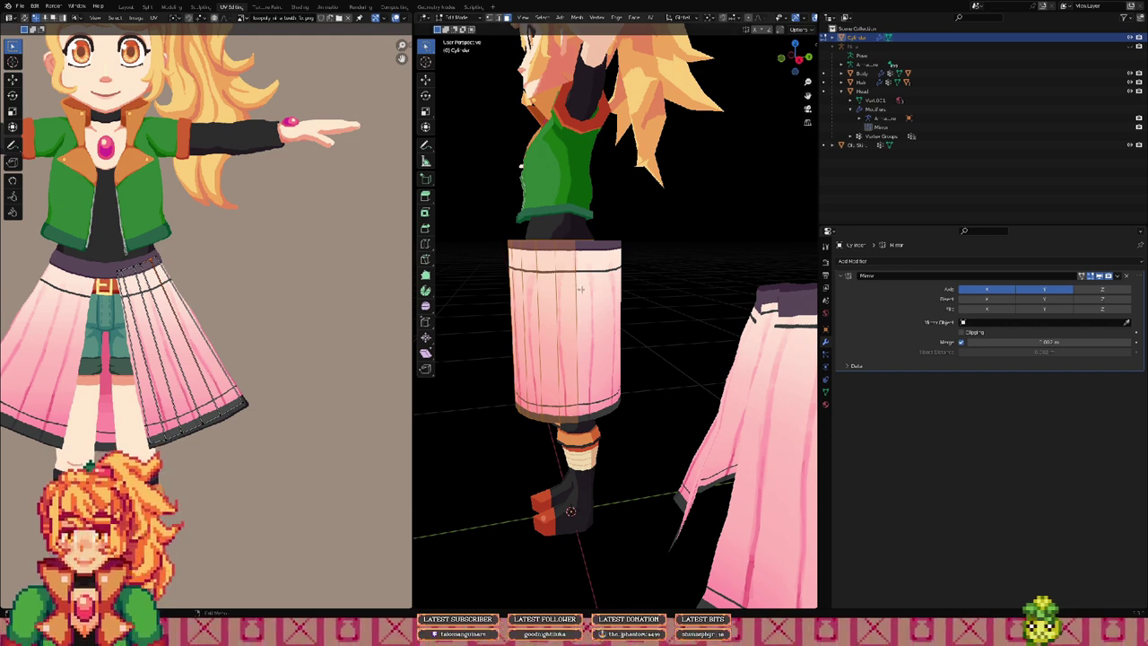
# Step: Inspect the textured skirt from several angles in Object Mode and Edit Mode
pyautogui.moveTo(438, 314); pyautogui.dragTo(593, 309, button='middle')
pyautogui.press('Tab')
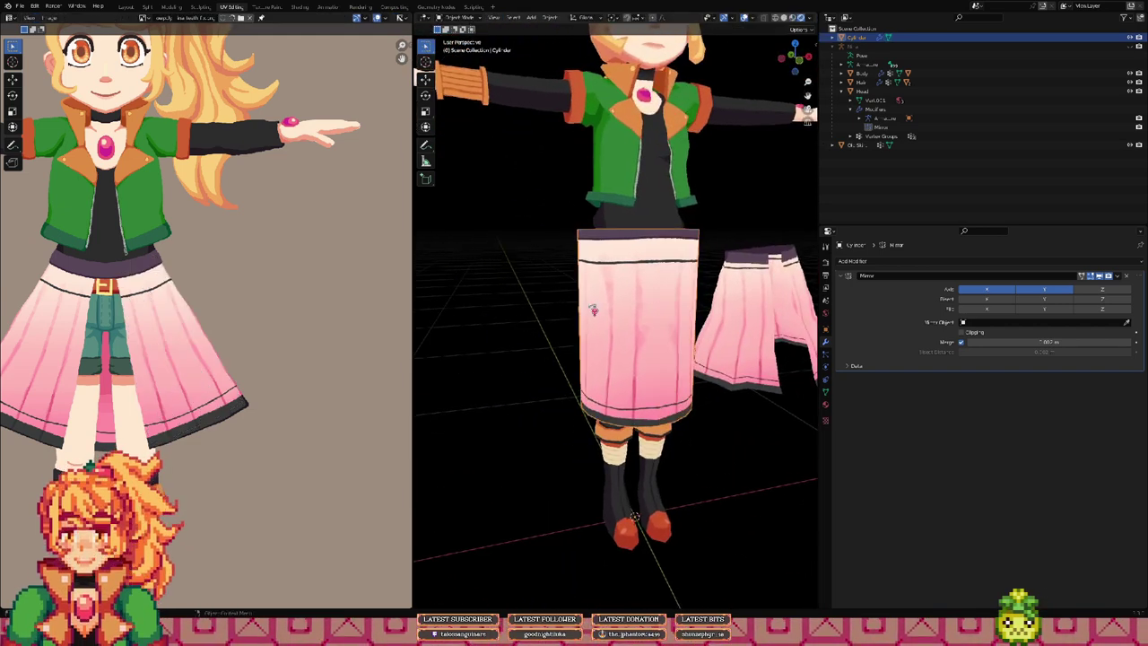
pyautogui.moveTo(672, 282); pyautogui.dragTo(572, 300, button='middle')
pyautogui.press('Tab')
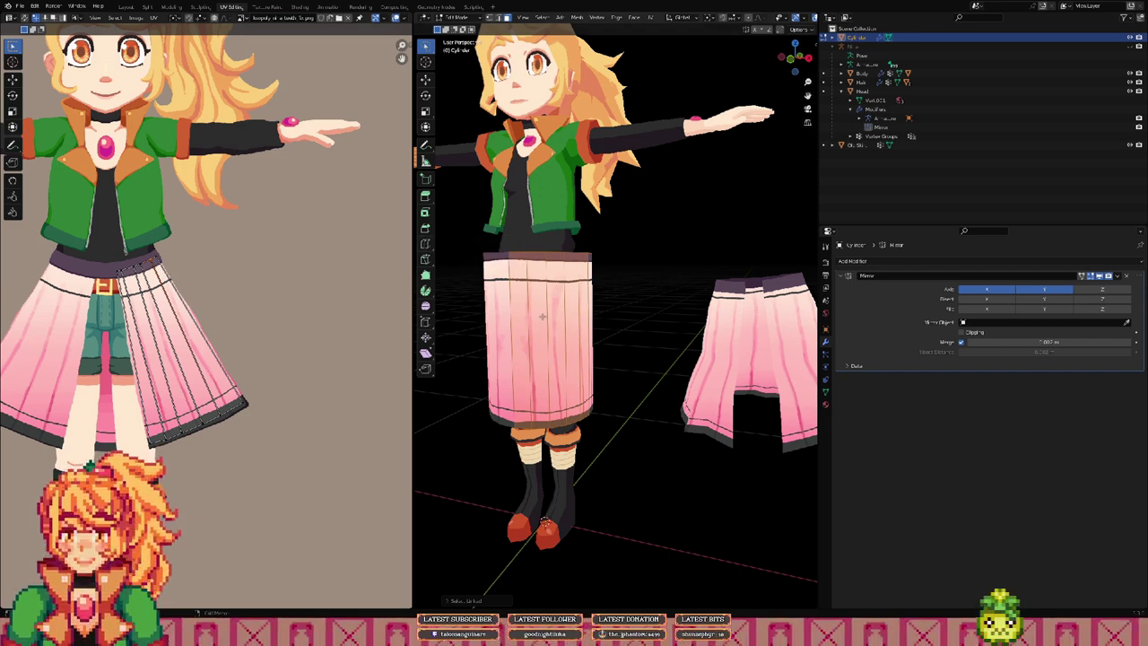
pyautogui.click(525, 287)
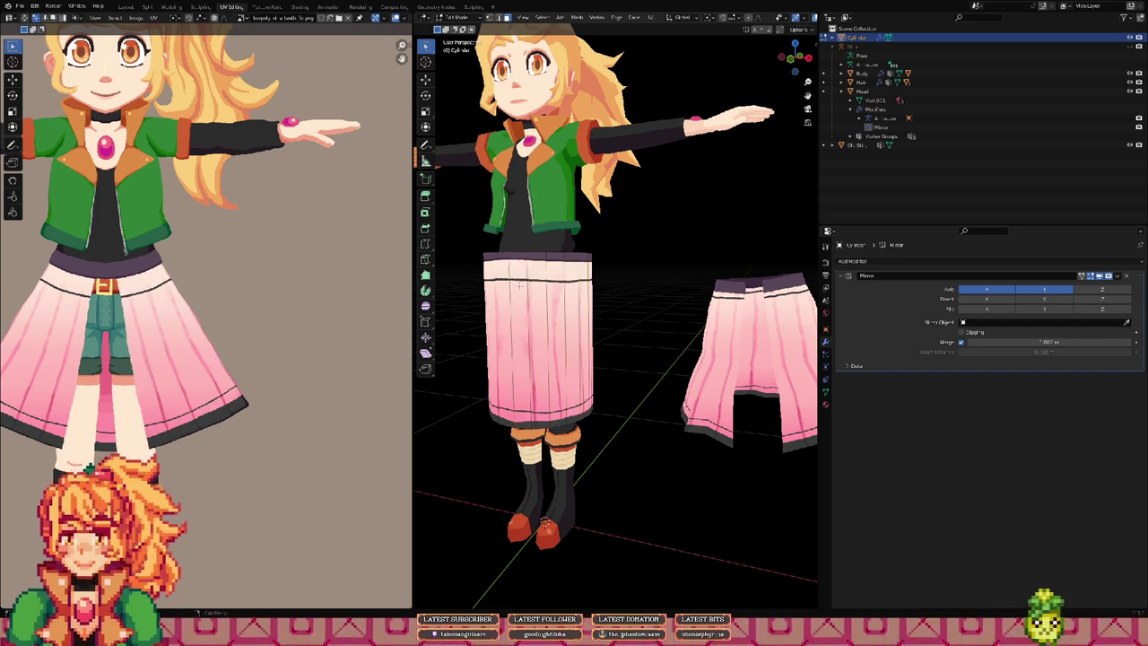
pyautogui.moveTo(525, 348); pyautogui.dragTo(651, 297, button='middle')
pyautogui.moveTo(583, 200); pyautogui.dragTo(527, 315, button='middle')
# Step: Select the skirt's wall faces one after another to check which UV strip each one uses
pyautogui.click(552, 307)
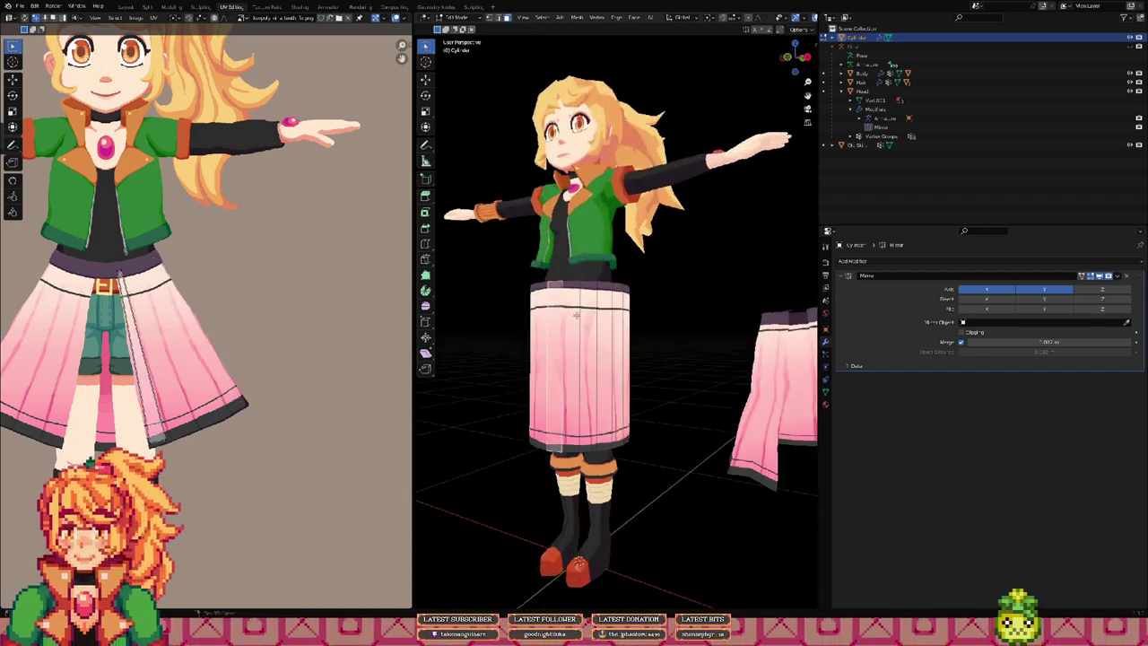
pyautogui.keyDown('shift'); pyautogui.click(572, 312); pyautogui.keyUp('shift')
pyautogui.keyDown('shift'); pyautogui.click(589, 313); pyautogui.keyUp('shift')
pyautogui.keyDown('shift'); pyautogui.click(591, 313); pyautogui.keyUp('shift')
pyautogui.keyDown('shift'); pyautogui.click(607, 315); pyautogui.keyUp('shift')
pyautogui.keyDown('shift'); pyautogui.click(593, 316); pyautogui.keyUp('shift')
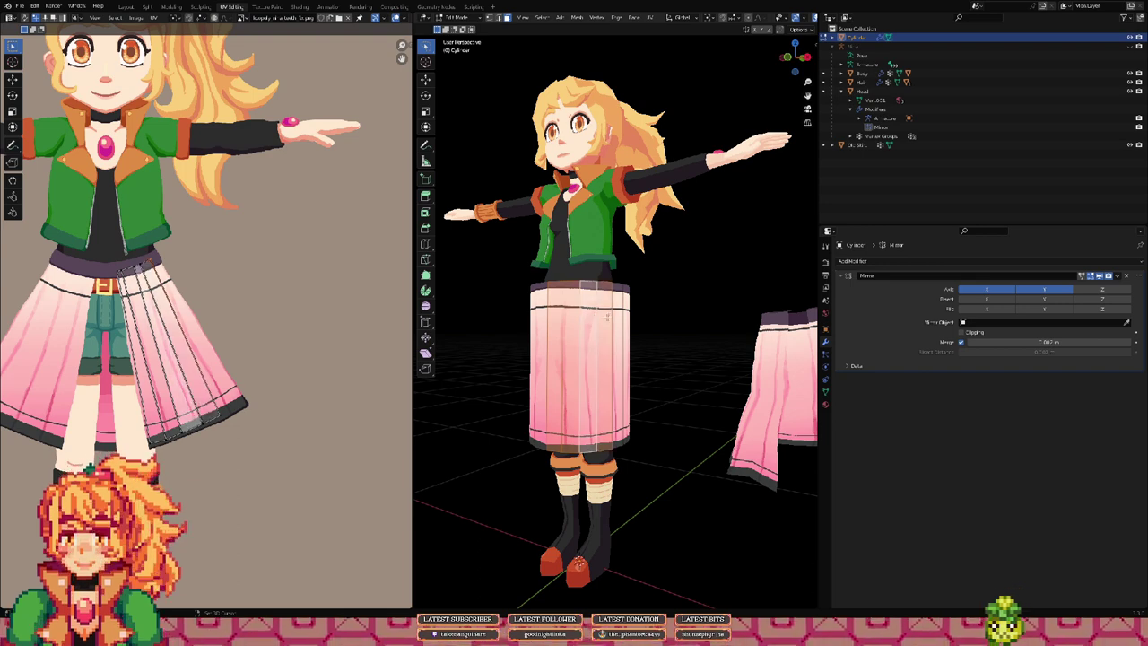
pyautogui.keyDown('shift'); pyautogui.click(617, 318); pyautogui.keyUp('shift')
pyautogui.moveTo(737, 319); pyautogui.dragTo(678, 320, button='middle')
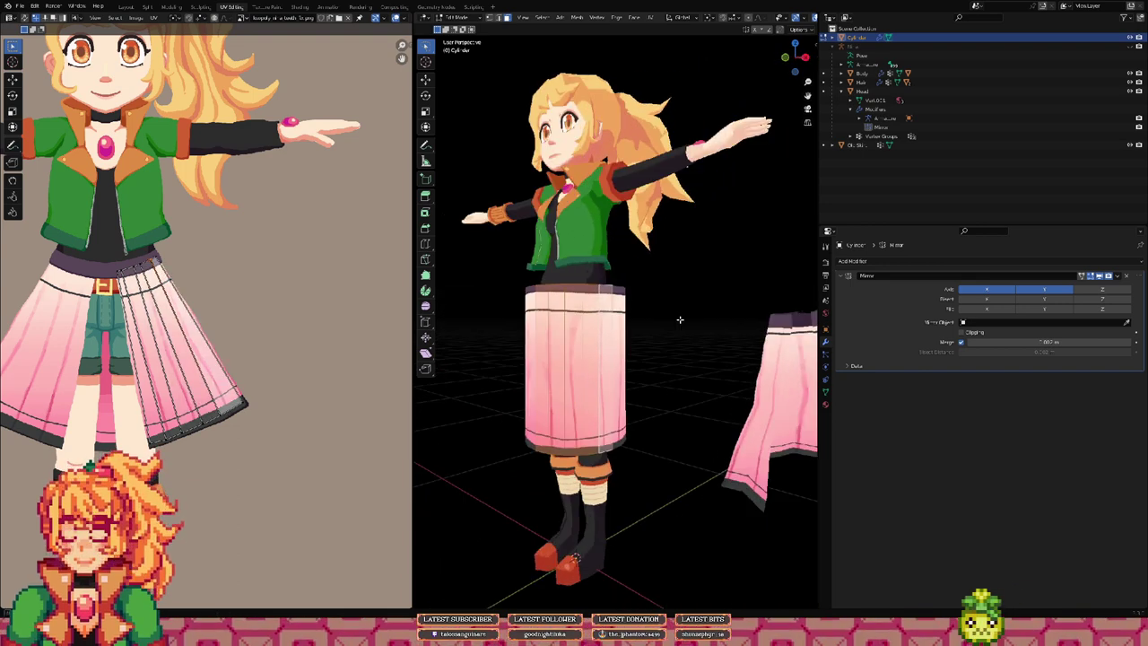
# Step: Add two horizontal loop cuts around the skirt and slide them up near the purple waistband
pyautogui.click(430, 247)
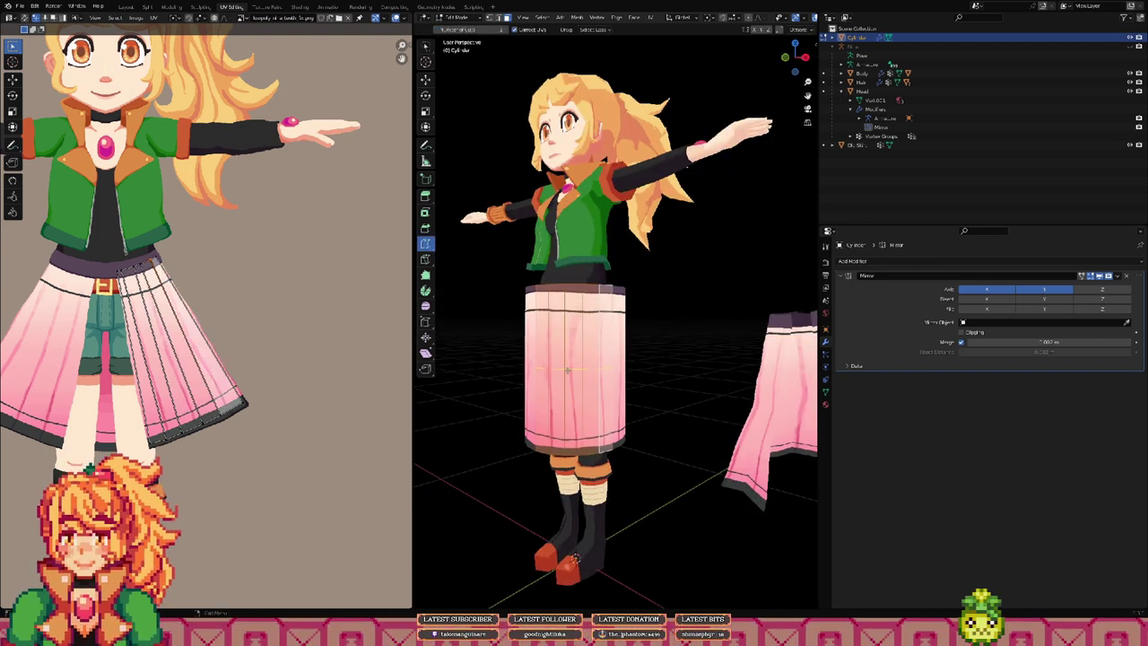
pyautogui.moveTo(567, 369); pyautogui.dragTo(558, 288)
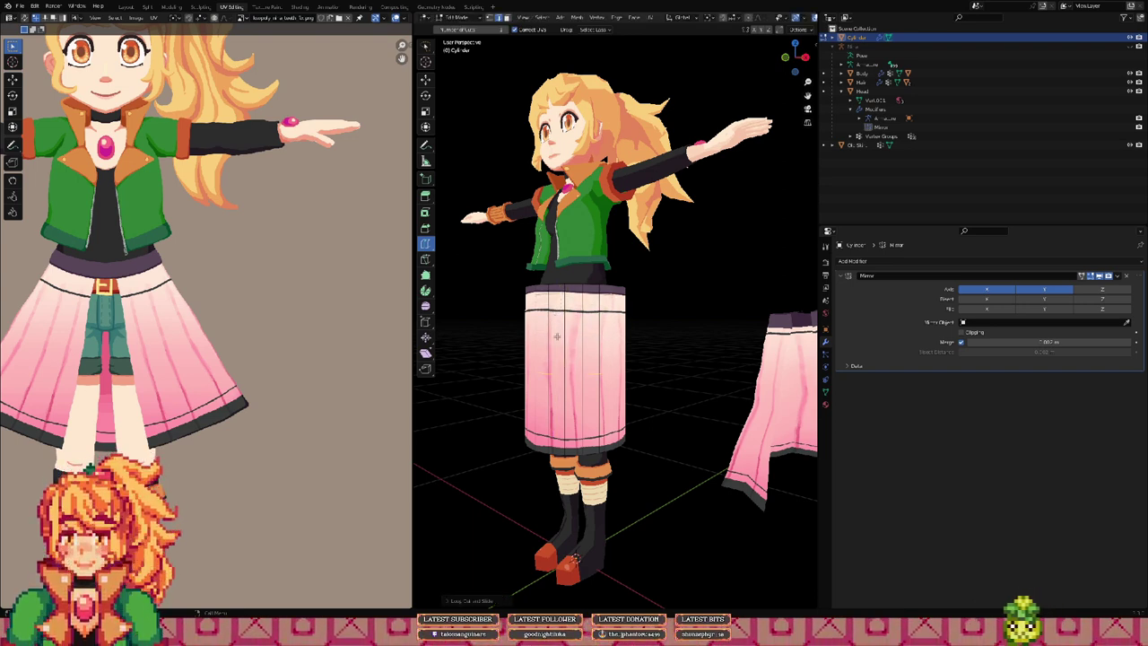
pyautogui.moveTo(558, 334); pyautogui.dragTo(550, 298)
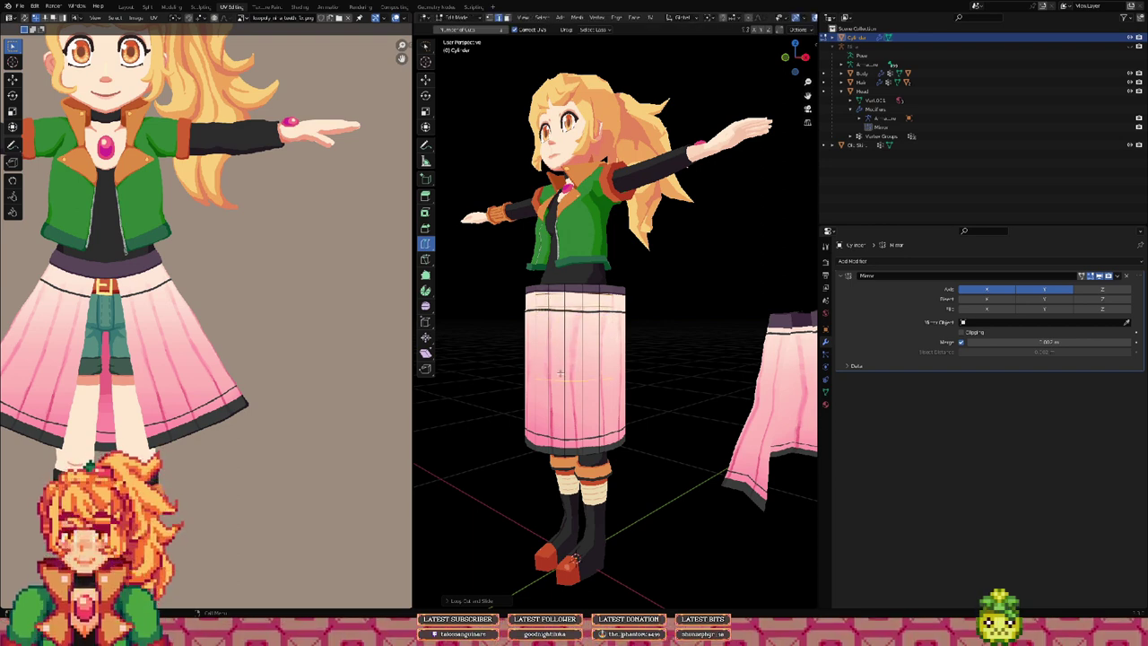
# Step: Try a single horizontal loop cut around the middle of the skirt wall, then undo it
pyautogui.scroll(-2, 559, 373)
pyautogui.scroll(2, 559, 374)
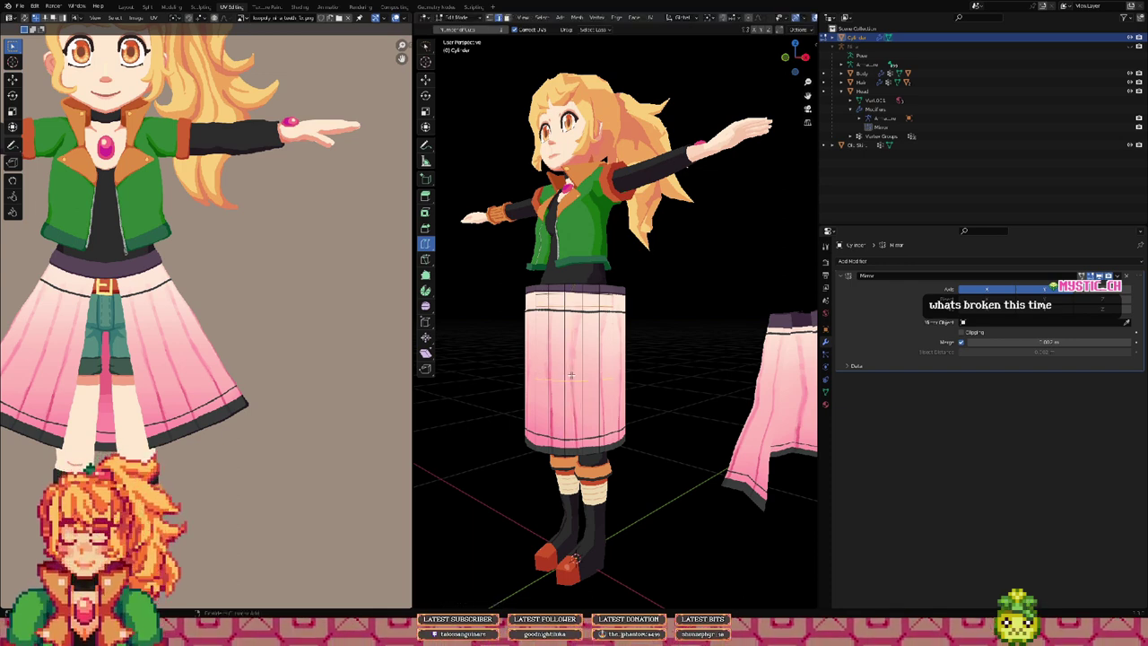
pyautogui.moveTo(572, 382); pyautogui.dragTo(569, 396)
pyautogui.scroll(1, 569, 386)
pyautogui.scroll(2, 568, 395)
pyautogui.hotkey('ctrl', 'z')
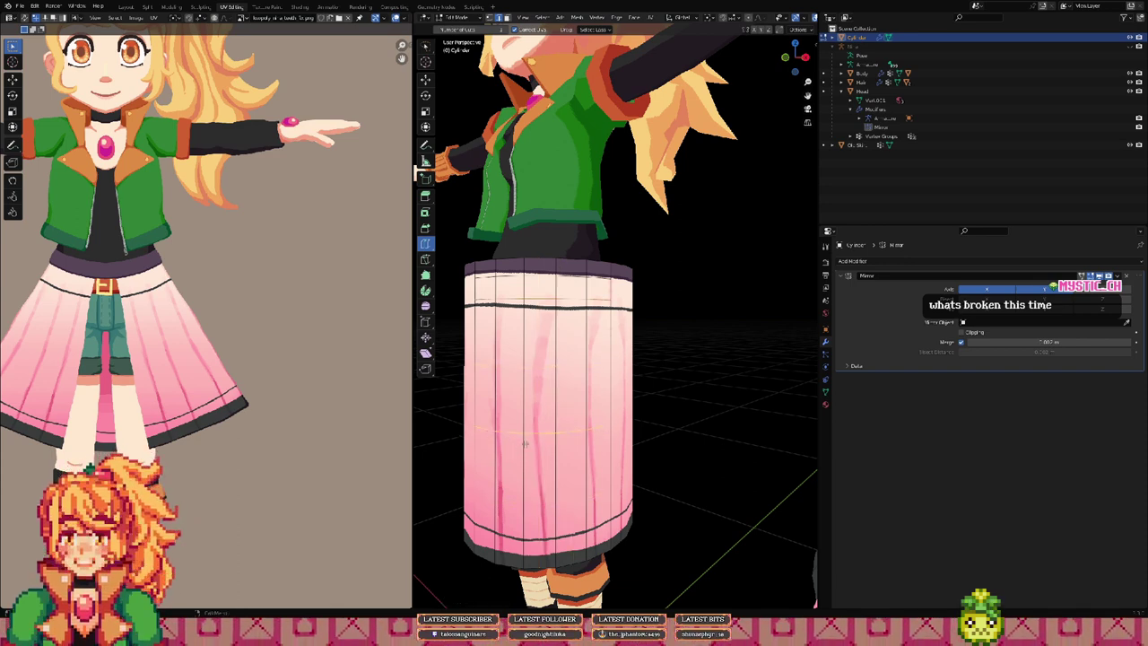
# Step: Try a horizontal loop cut around the skirt with an edge slide factor of 12344, then undo it
pyautogui.moveTo(530, 437)
pyautogui.mouseDown()
pyautogui.moveTo(530, 410)
pyautogui.moveTo(525, 462)
pyautogui.moveTo(529, 420)
pyautogui.moveTo(527, 445)
pyautogui.mouseUp()
pyautogui.write('123')
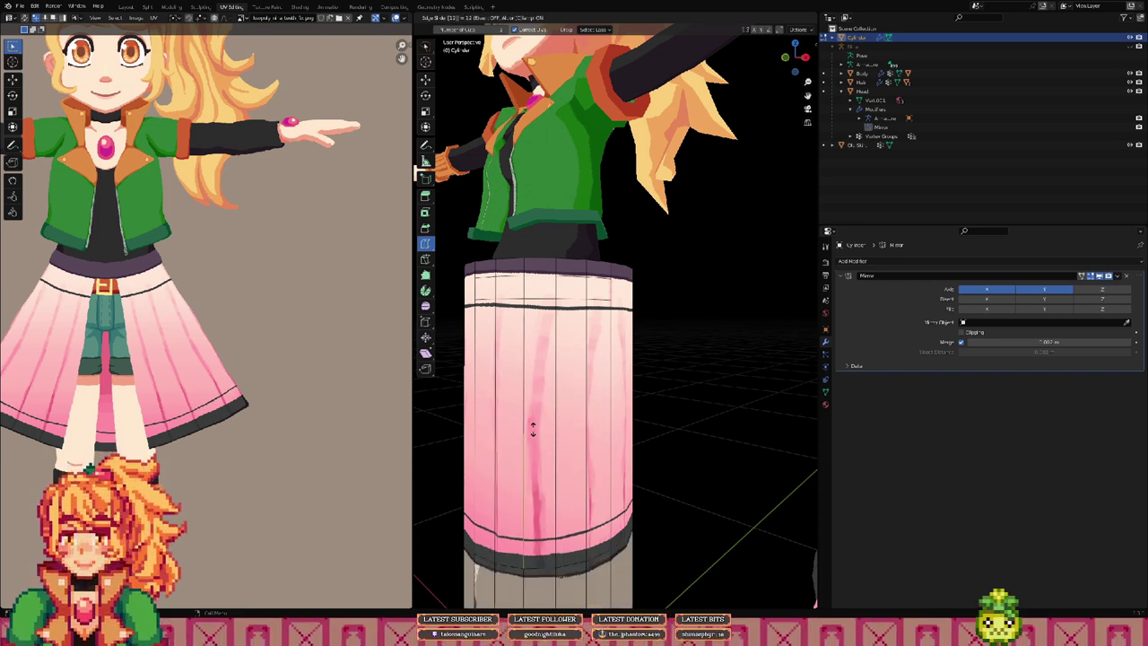
pyautogui.write('44')
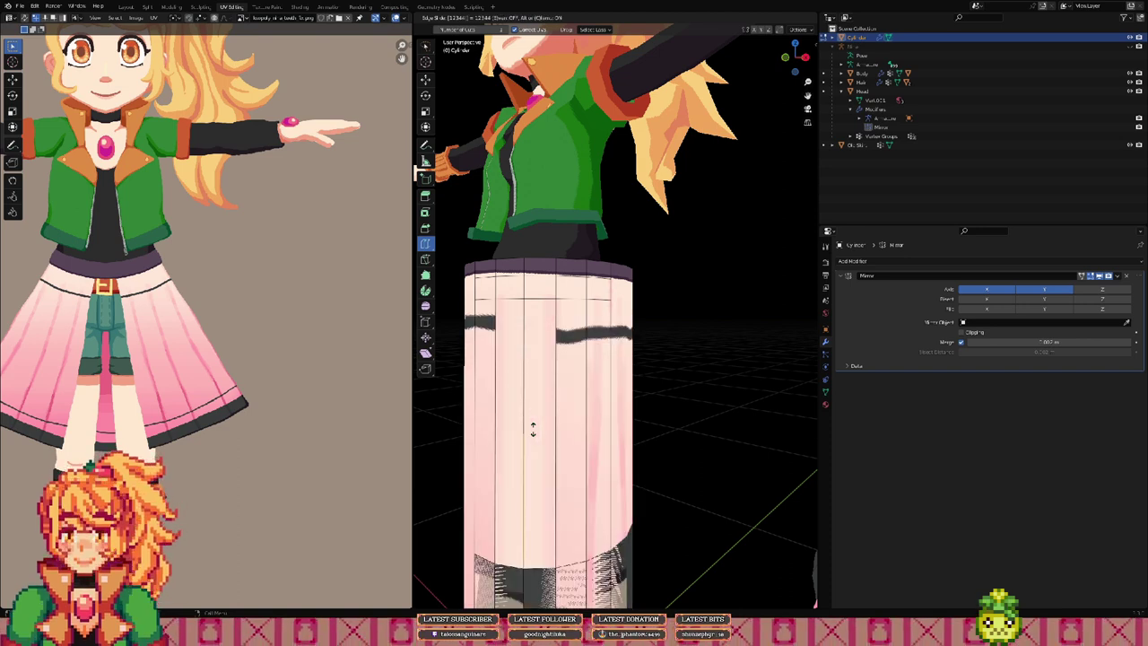
pyautogui.press('Return')
pyautogui.scroll(-5, 646, 439)
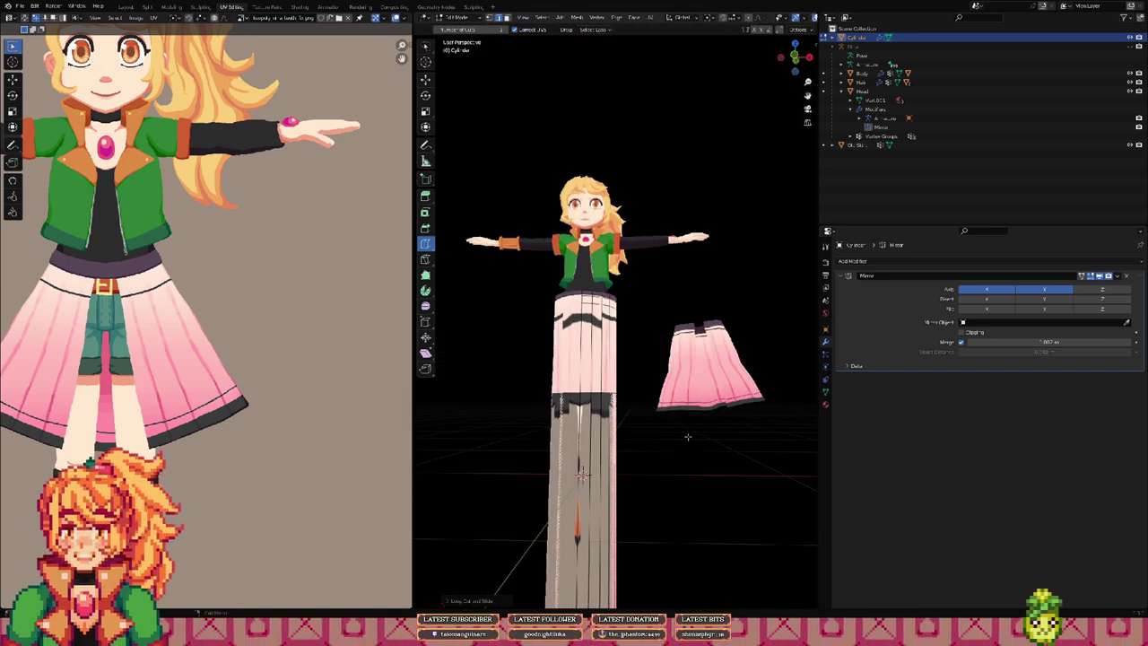
pyautogui.scroll(-8, 688, 437)
pyautogui.moveTo(665, 483); pyautogui.dragTo(635, 439, button='middle')
pyautogui.hotkey('ctrl', 'z')
# Step: Add a series of horizontal loop cuts around the skirt, sliding them to spread between the upper black stripe and the hem
pyautogui.scroll(12, 619, 359)
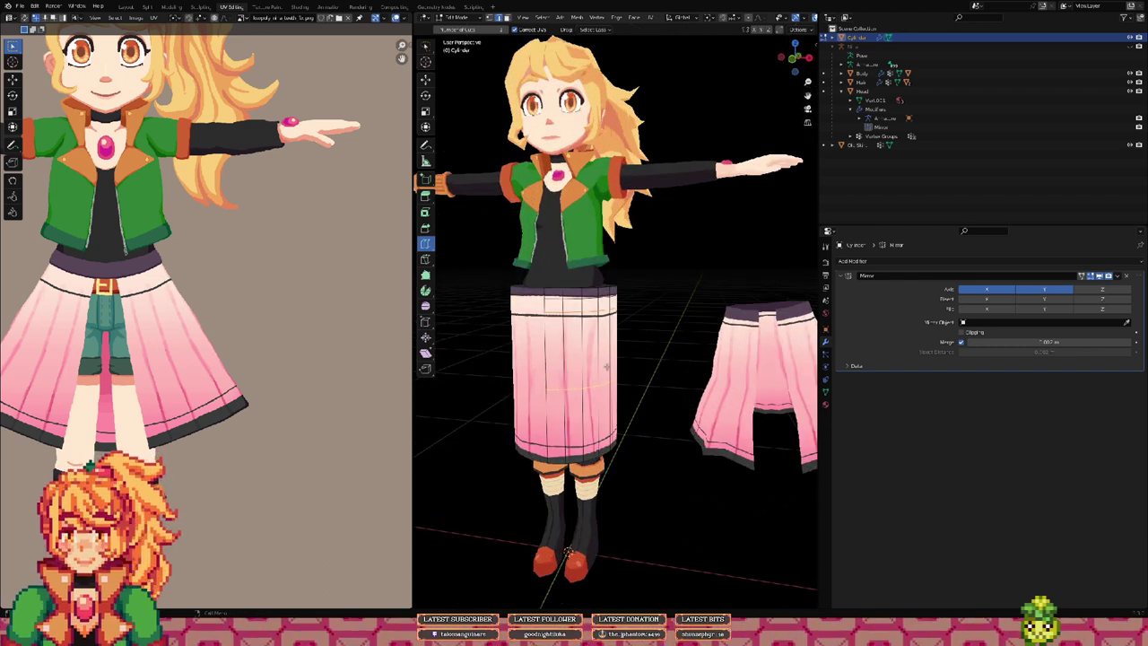
pyautogui.moveTo(606, 366); pyautogui.dragTo(584, 399, button='middle')
pyautogui.click(580, 399)
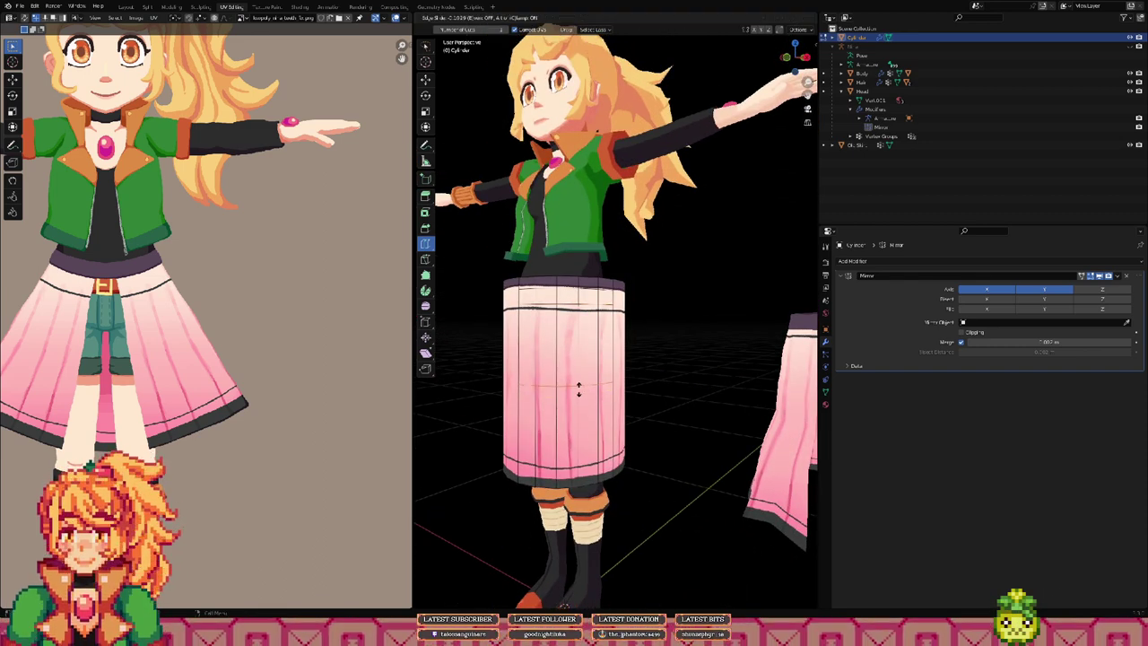
pyautogui.click(566, 338)
pyautogui.moveTo(566, 338); pyautogui.dragTo(566, 330)
pyautogui.moveTo(578, 403); pyautogui.dragTo(575, 362)
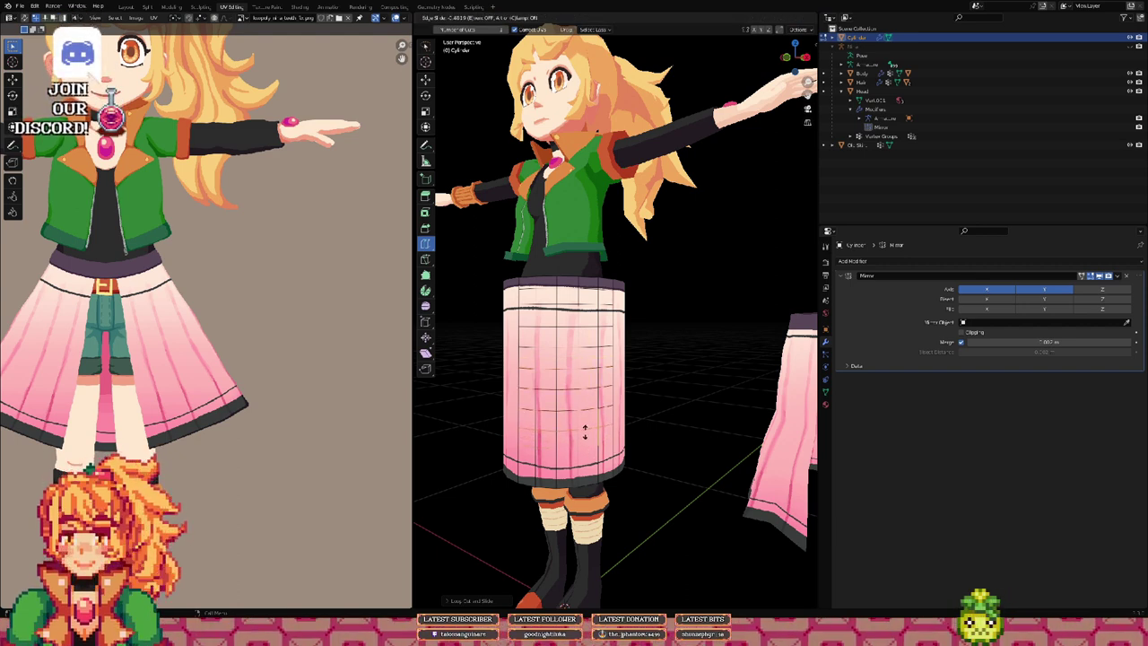
pyautogui.click(583, 446)
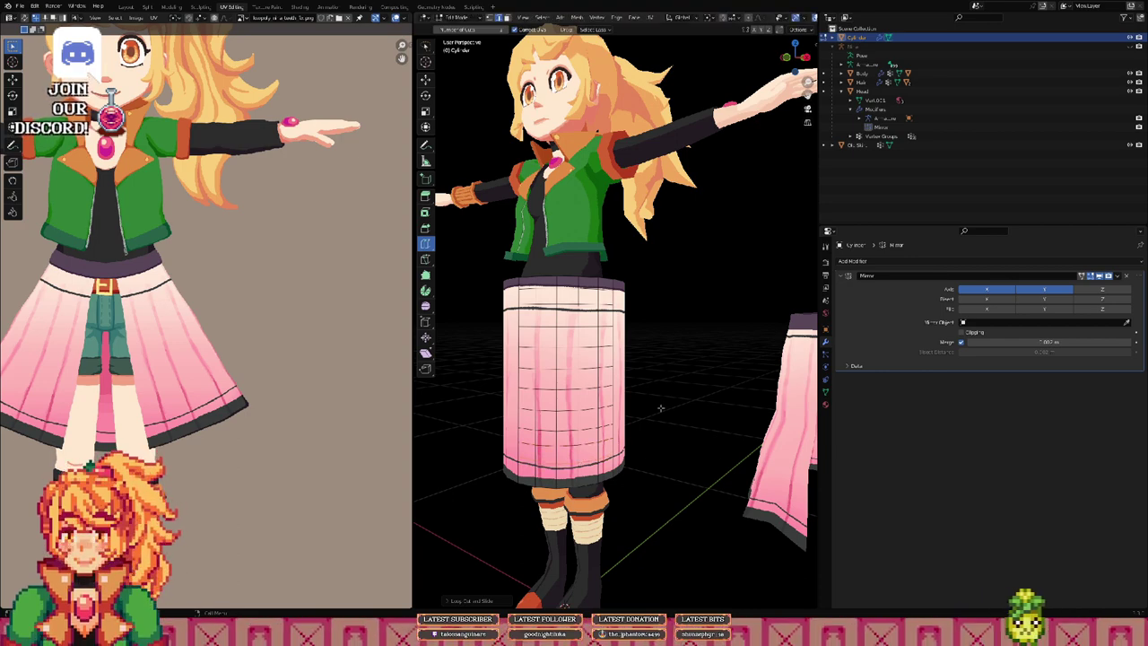
pyautogui.moveTo(709, 455); pyautogui.dragTo(636, 404, button='middle')
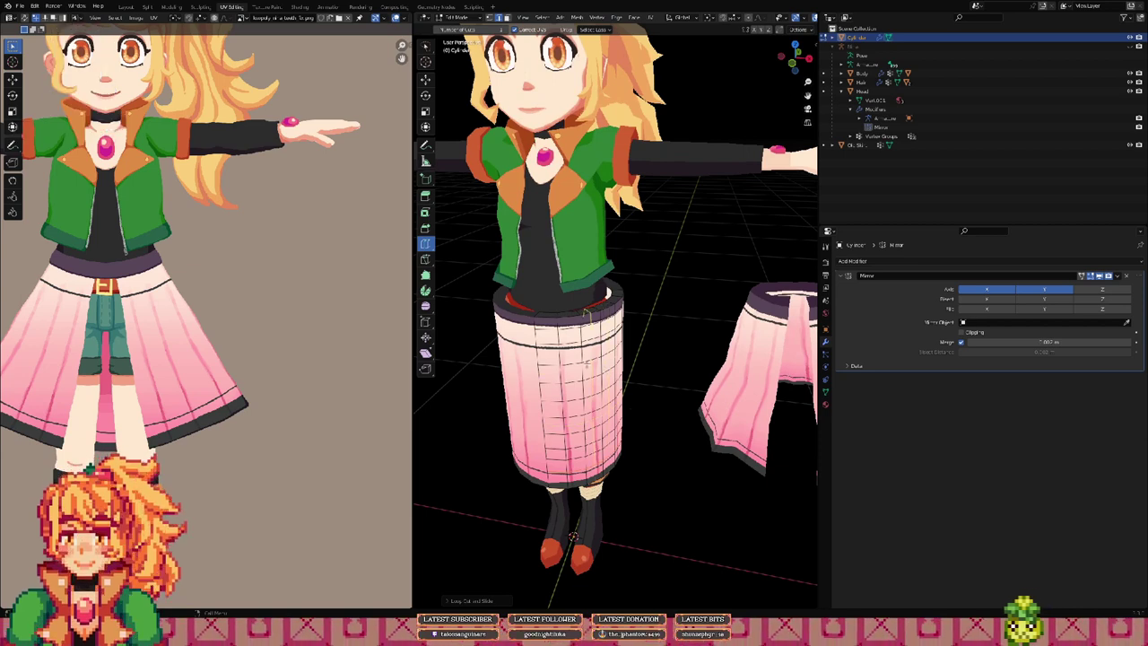
pyautogui.moveTo(567, 316); pyautogui.dragTo(616, 354, button='middle')
pyautogui.scroll(2, 567, 289)
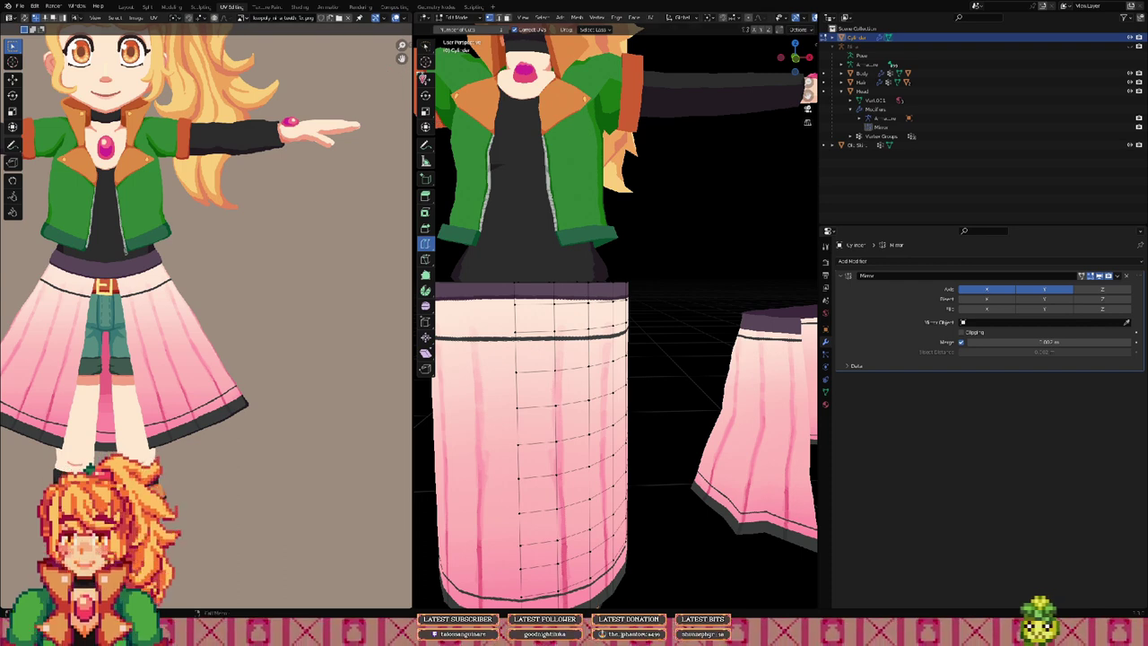
pyautogui.click(425, 79)
pyautogui.click(526, 290)
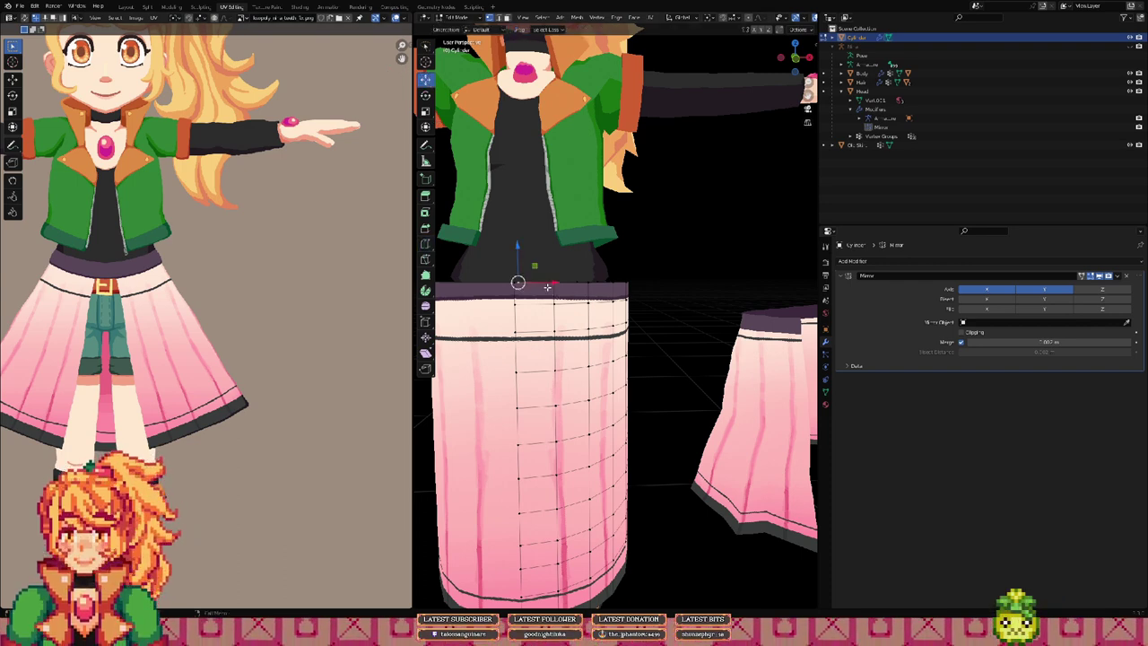
pyautogui.press('2')
pyautogui.click(535, 285)
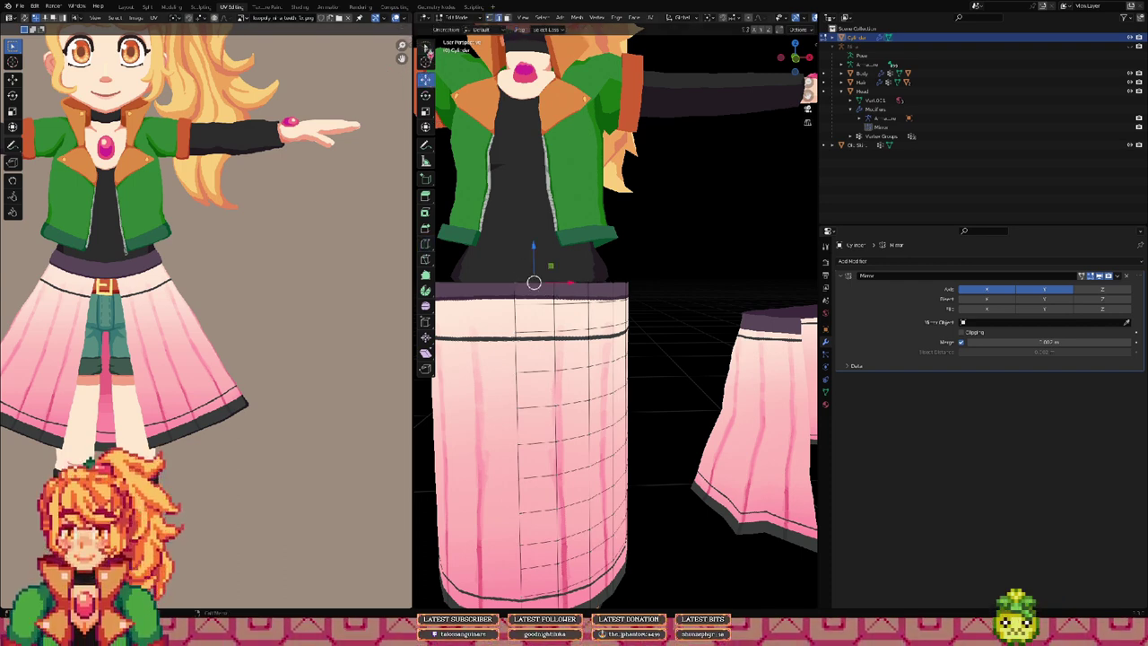
# Step: Select the unmirrored quarter's outer waistband faces and move their outermost lower UV corner up into the purple waistband
pyautogui.press('w')
pyautogui.moveTo(542, 302); pyautogui.dragTo(539, 316, button='middle')
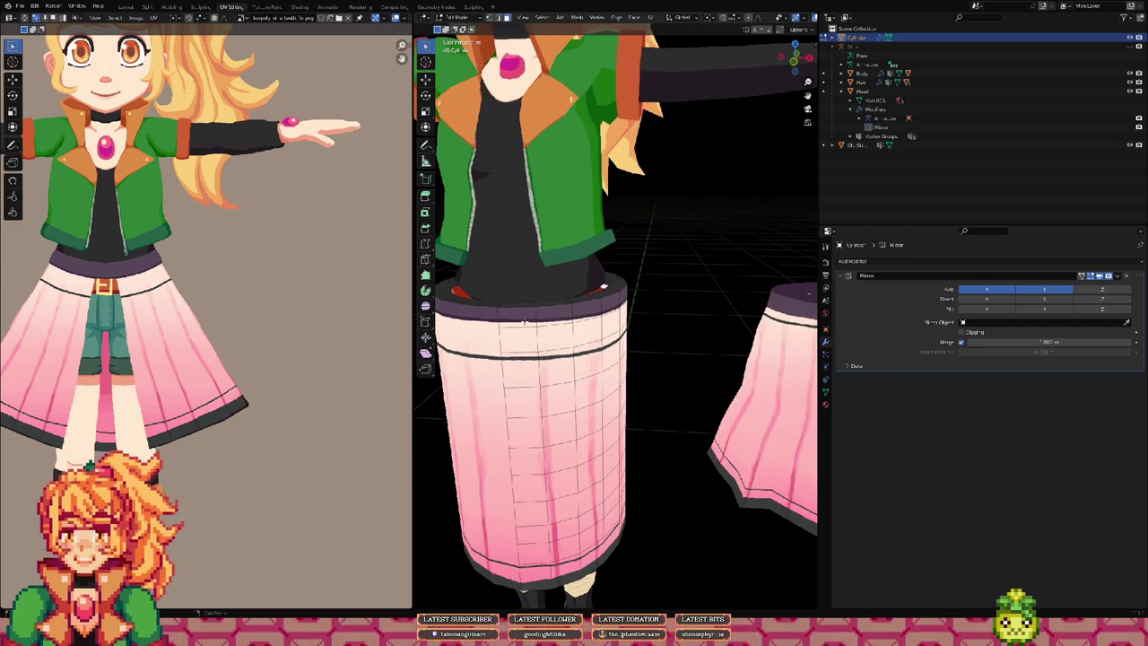
pyautogui.click(529, 317)
pyautogui.keyDown('shift'); pyautogui.click(588, 309); pyautogui.keyUp('shift')
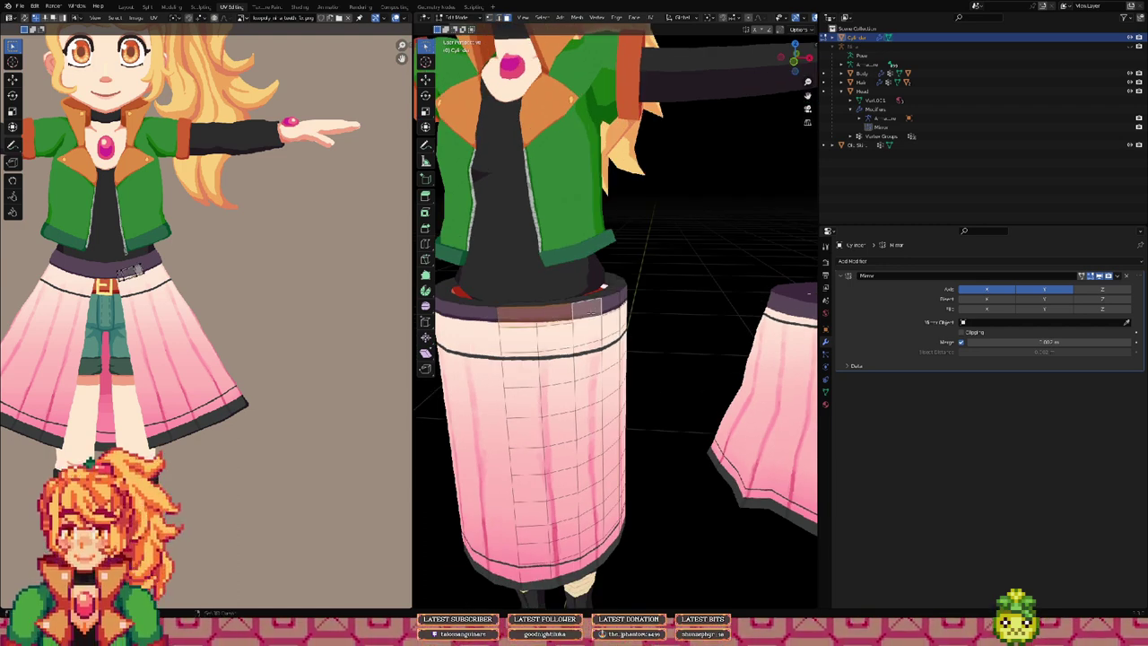
pyautogui.keyDown('shift'); pyautogui.click(611, 306); pyautogui.keyUp('shift')
pyautogui.keyDown('shift'); pyautogui.click(621, 298); pyautogui.keyUp('shift')
pyautogui.moveTo(625, 296); pyautogui.dragTo(579, 296, button='middle')
pyautogui.scroll(6, 204, 296)
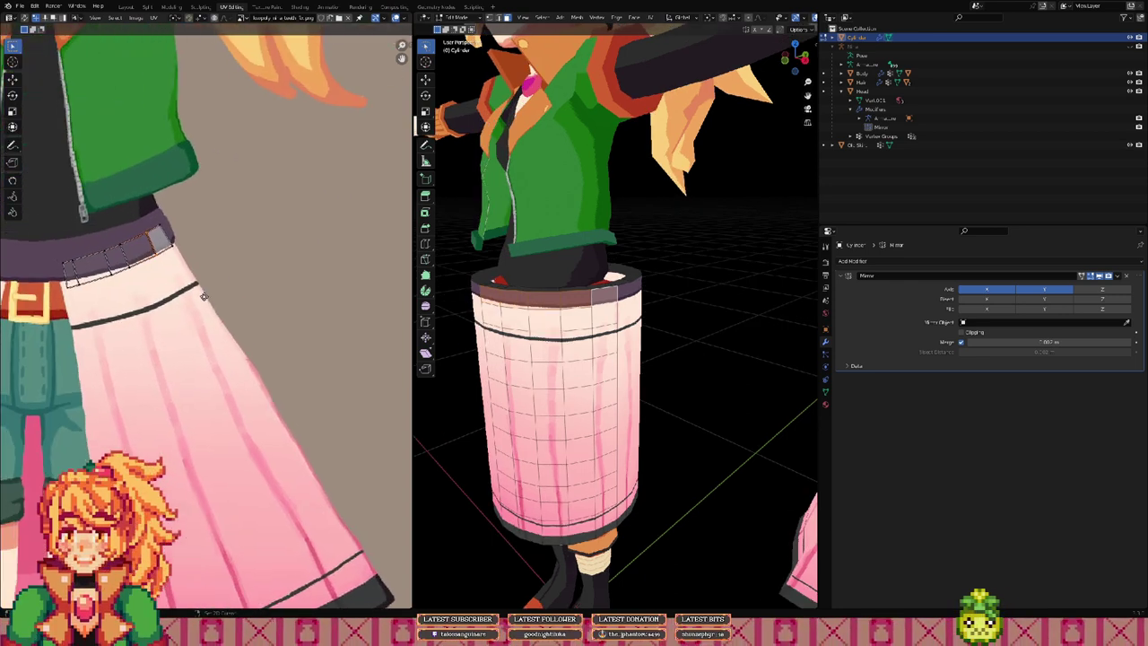
pyautogui.scroll(1, 204, 296)
pyautogui.keyDown('shift'); pyautogui.click(178, 252); pyautogui.keyUp('shift')
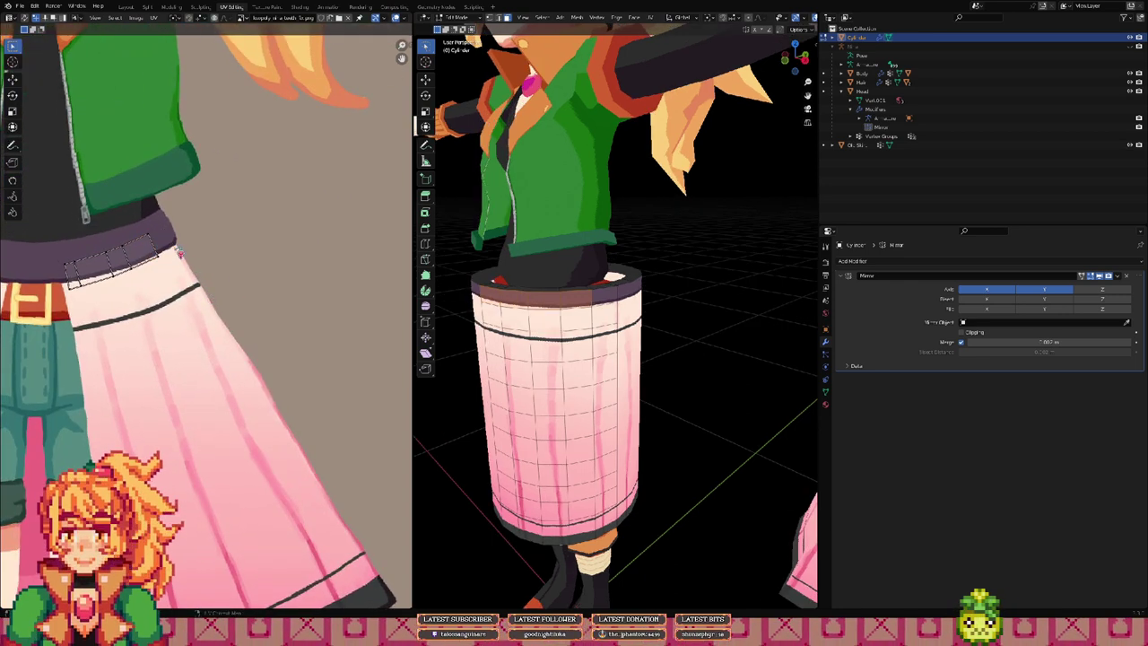
pyautogui.keyDown('shift'); pyautogui.click(179, 252); pyautogui.keyUp('shift')
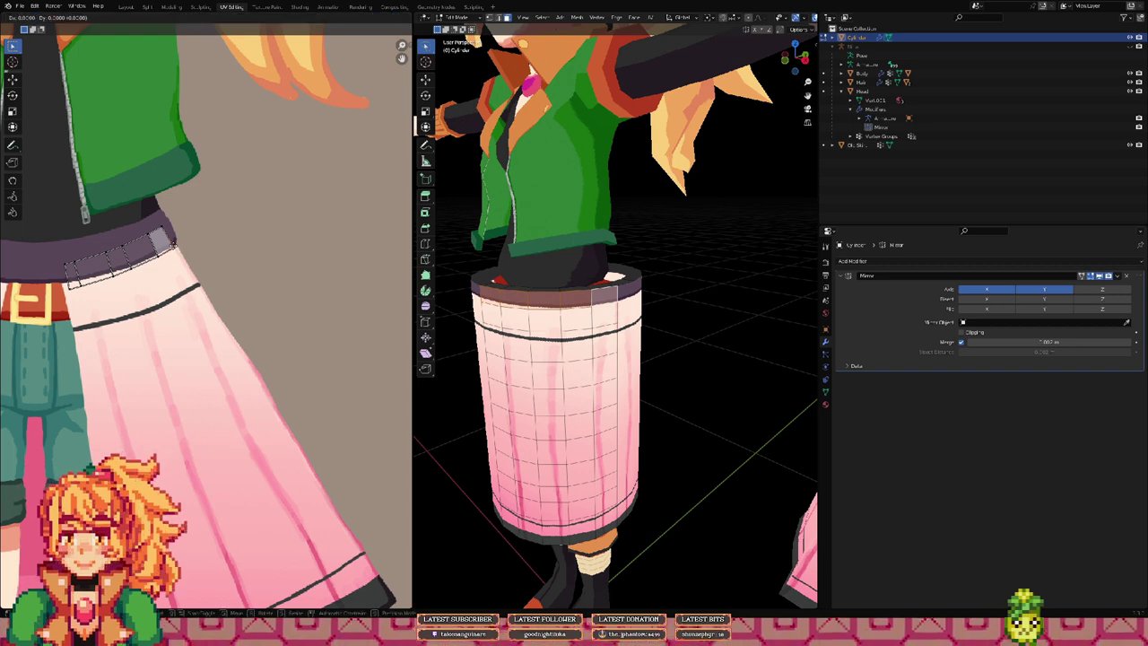
# Step: Move the remaining lower UV vertices of the waistband faces up so the strip lies fully inside the purple band
pyautogui.keyDown('shift'); pyautogui.click(163, 261); pyautogui.keyUp('shift')
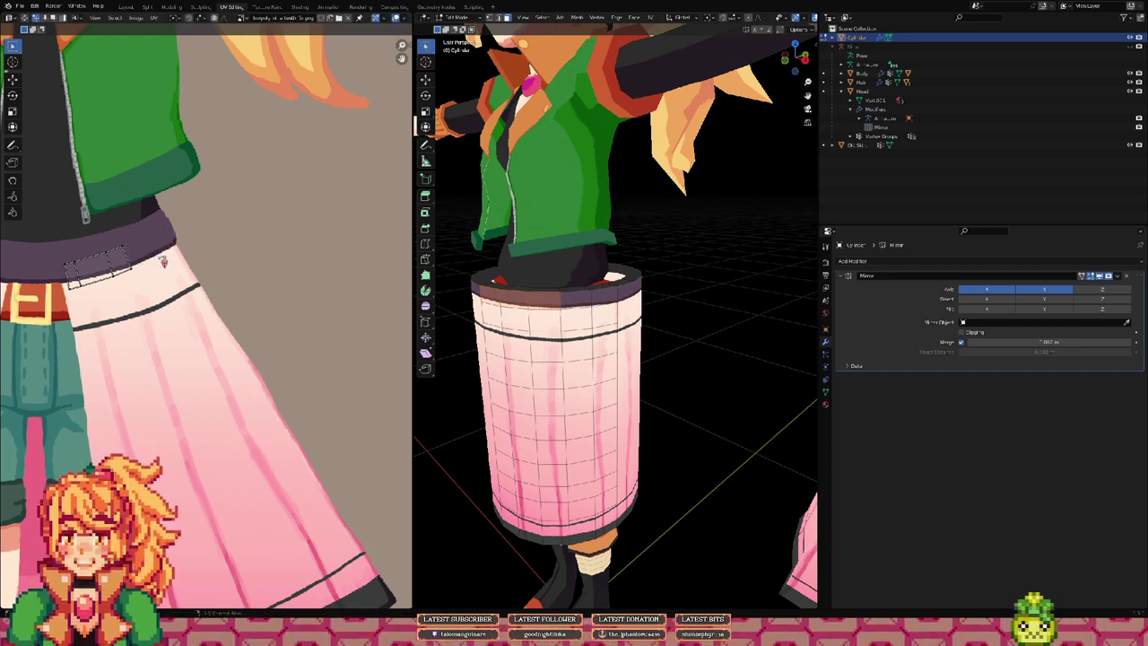
pyautogui.keyDown('shift'); pyautogui.click(164, 261); pyautogui.keyUp('shift')
pyautogui.press('g')
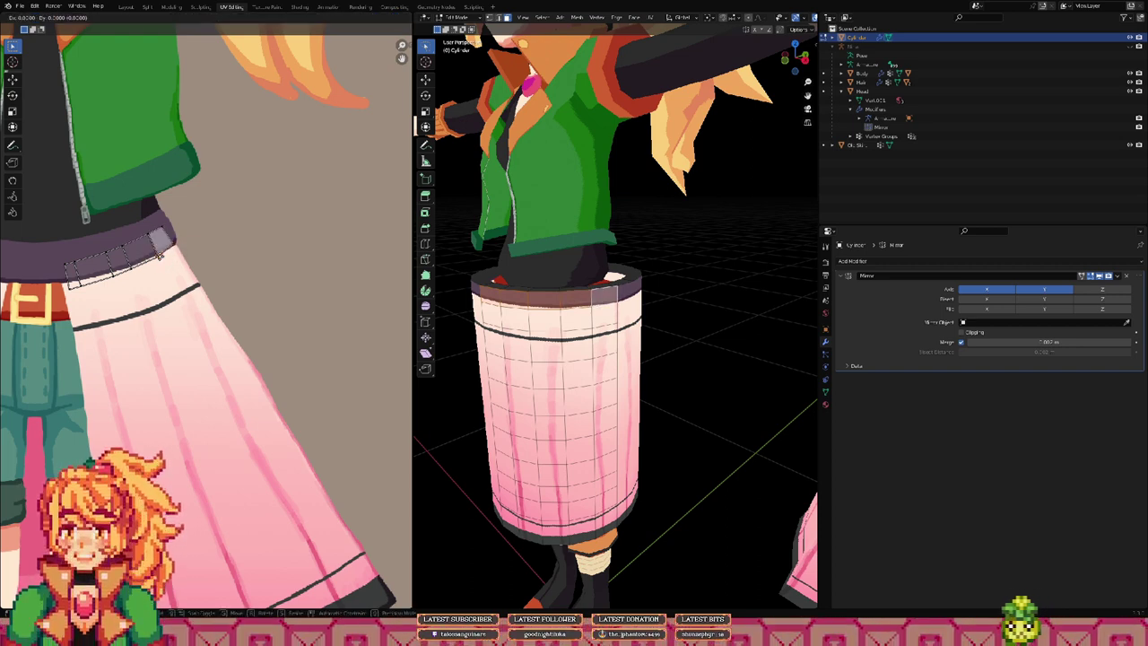
pyautogui.click(160, 257)
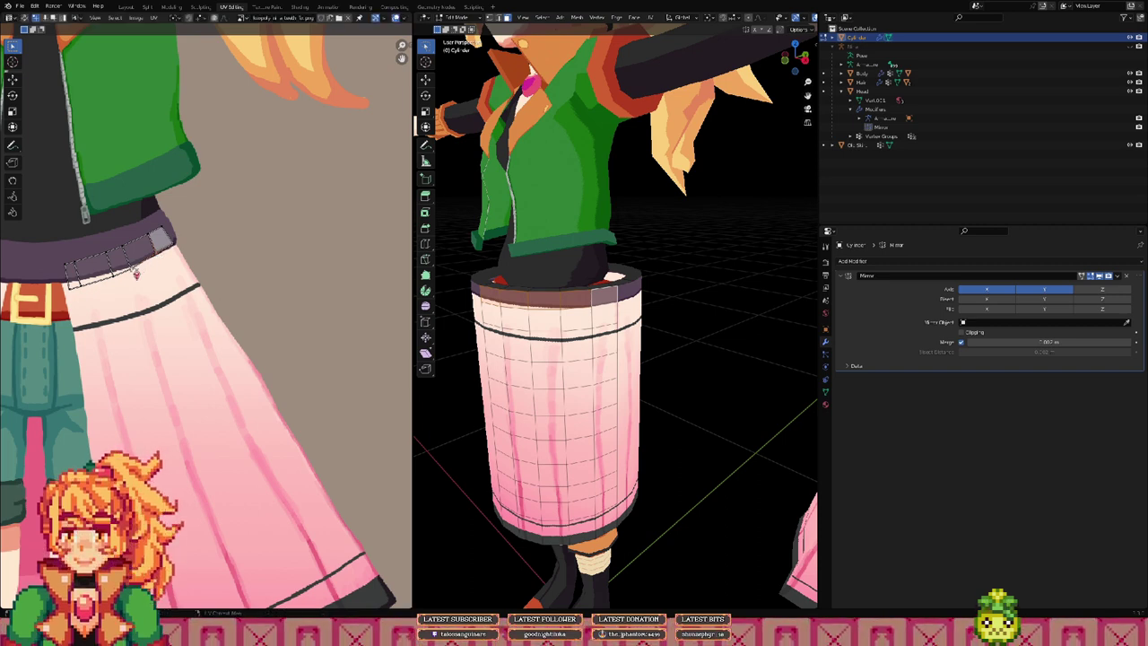
pyautogui.press('g')
pyautogui.click(129, 263)
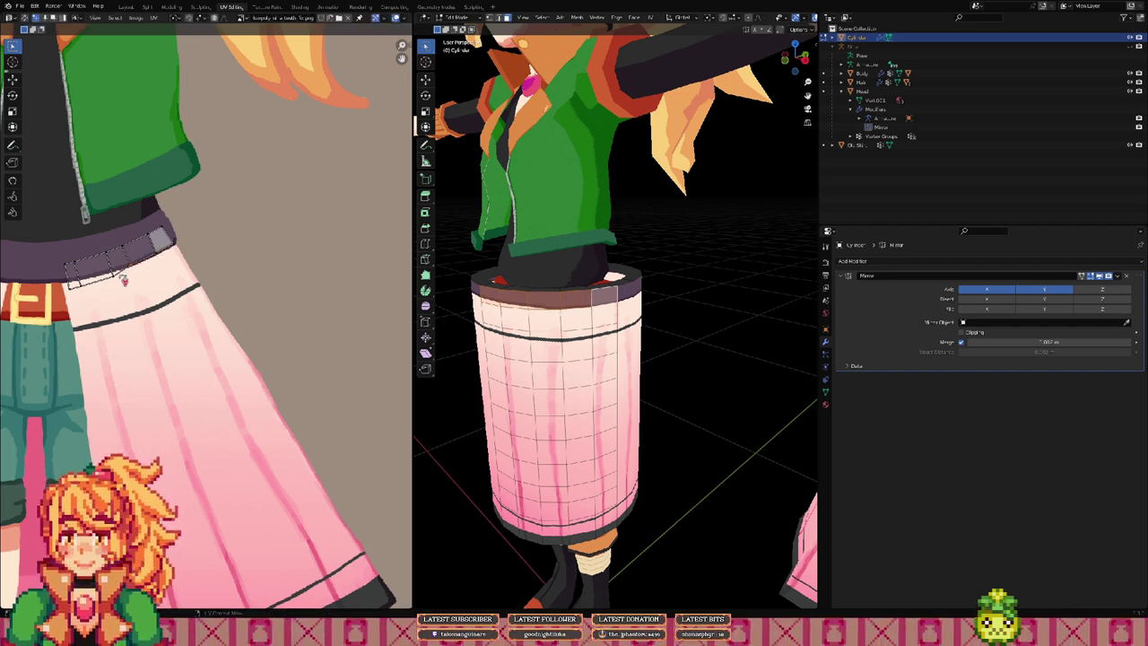
pyautogui.press('g')
pyautogui.click(103, 281)
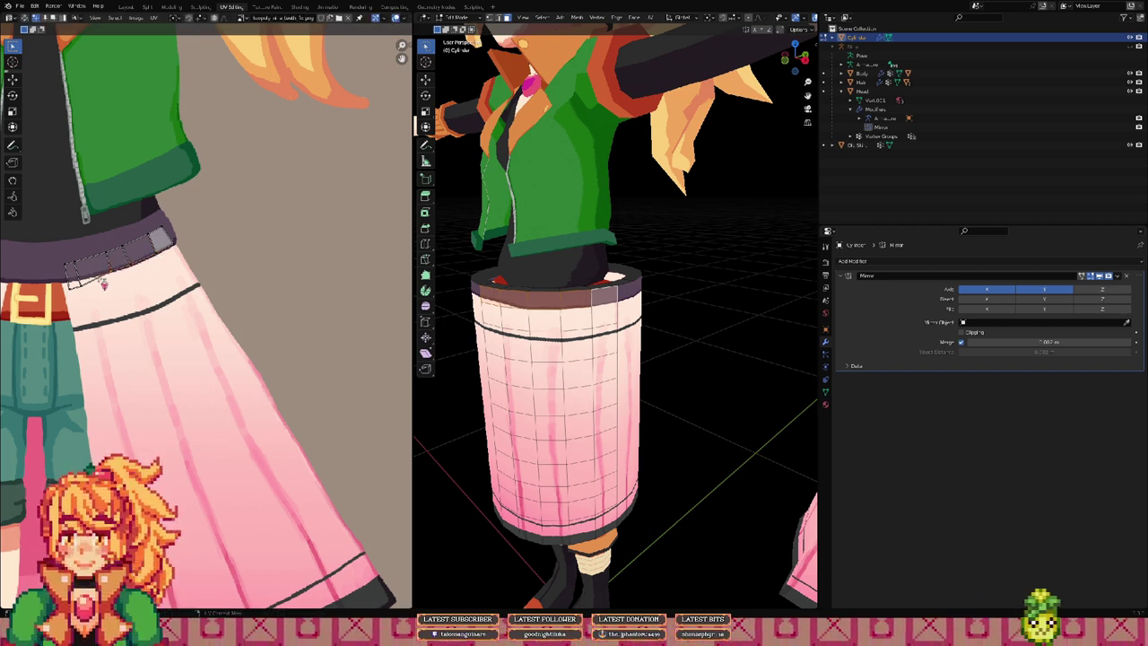
pyautogui.press('g')
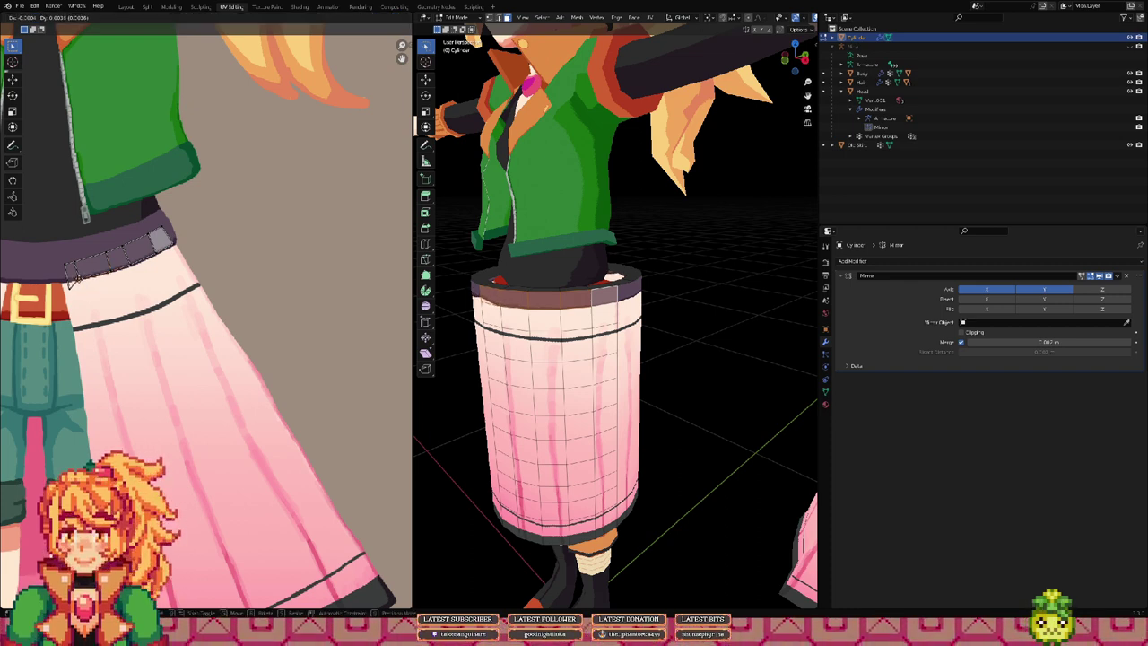
pyautogui.click(77, 292)
pyautogui.press('g')
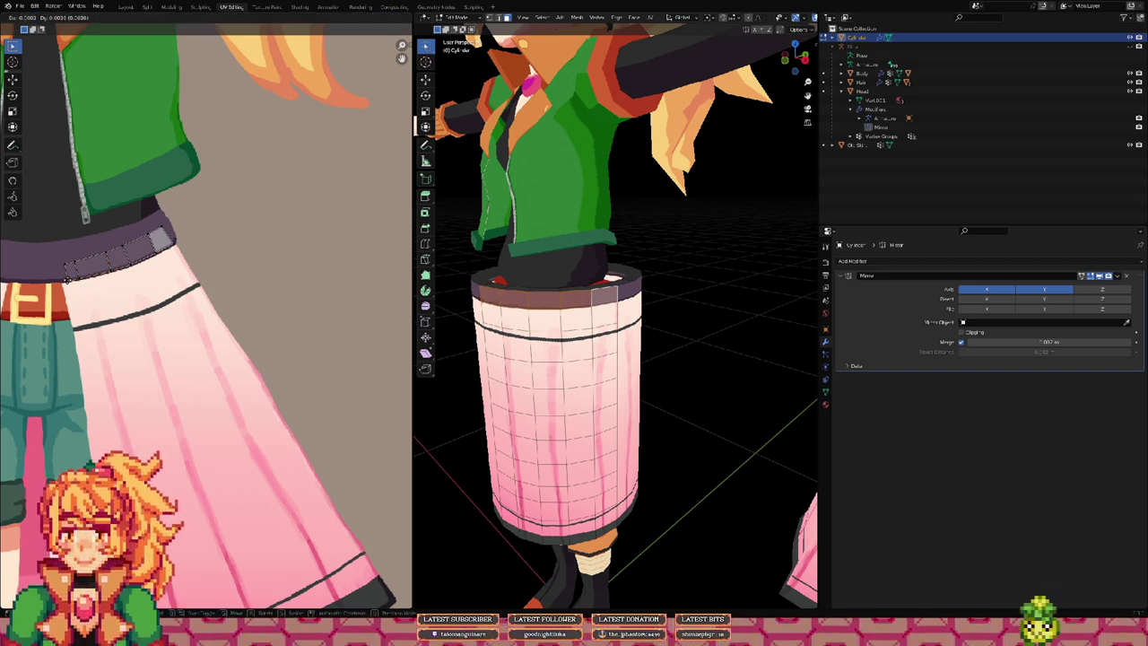
pyautogui.click(67, 279)
# Step: Select the front column of wall faces from below the waistband to the hem and check its UV strip and the skirt's shape
pyautogui.moveTo(603, 310); pyautogui.dragTo(542, 302, button='middle')
pyautogui.click(540, 303)
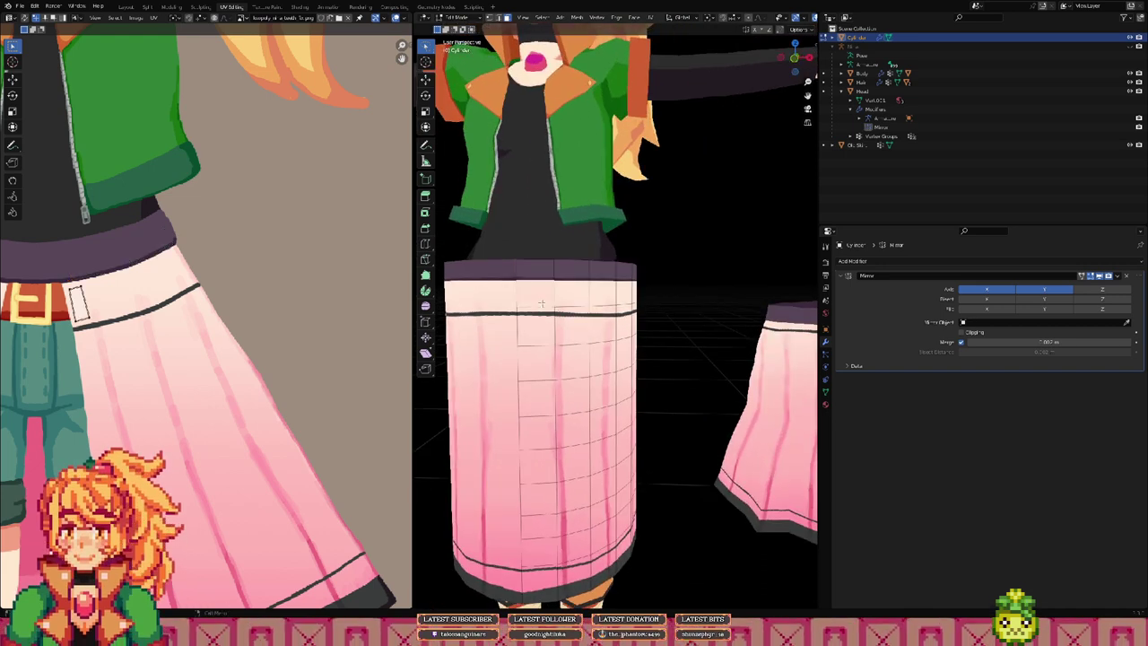
pyautogui.keyDown('shift'); pyautogui.click(540, 320); pyautogui.keyUp('shift')
pyautogui.keyDown('shift'); pyautogui.click(545, 363); pyautogui.keyUp('shift')
pyautogui.keyDown('shift'); pyautogui.click(544, 386); pyautogui.keyUp('shift')
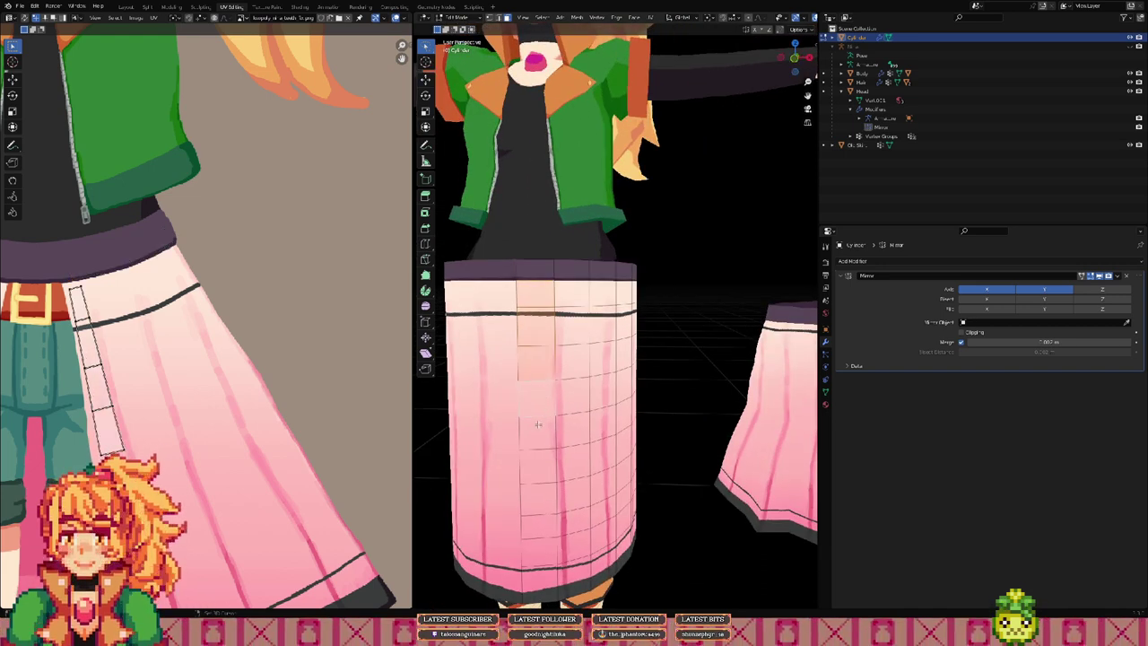
pyautogui.keyDown('shift'); pyautogui.click(539, 425); pyautogui.keyUp('shift')
pyautogui.keyDown('shift'); pyautogui.click(532, 462); pyautogui.keyUp('shift')
pyautogui.keyDown('shift'); pyautogui.click(534, 495); pyautogui.keyUp('shift')
pyautogui.keyDown('shift'); pyautogui.click(535, 525); pyautogui.keyUp('shift')
pyautogui.keyDown('shift'); pyautogui.click(543, 551); pyautogui.keyUp('shift')
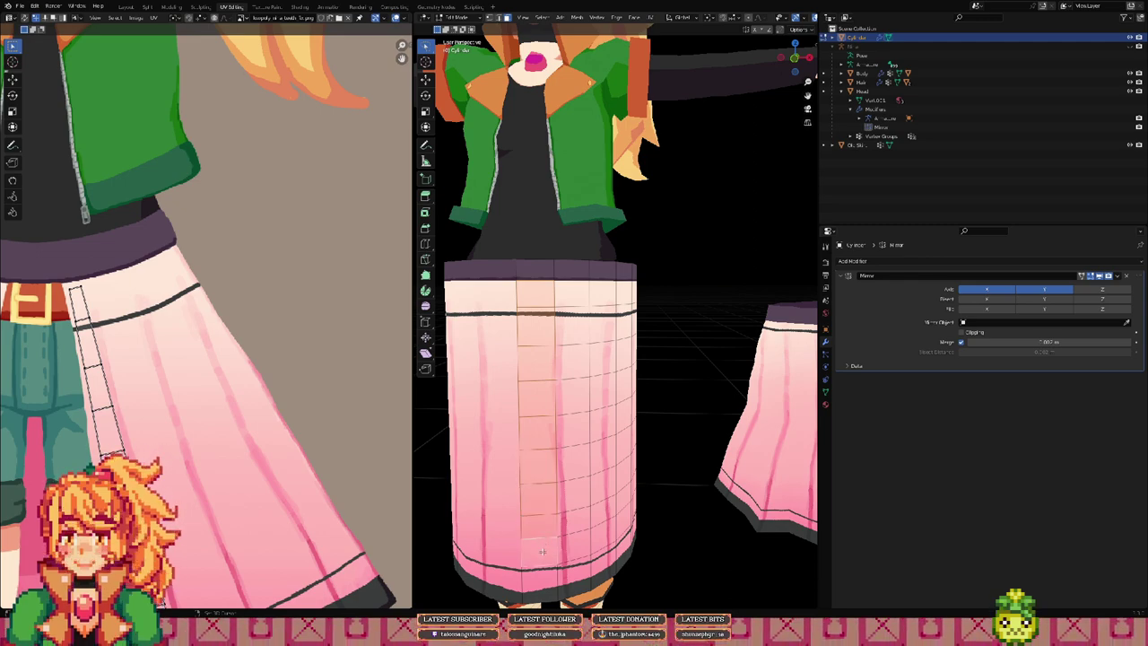
pyautogui.keyDown('shift'); pyautogui.click(534, 590); pyautogui.keyUp('shift')
pyautogui.scroll(-3, 722, 424)
pyautogui.moveTo(721, 421); pyautogui.dragTo(647, 391, button='middle')
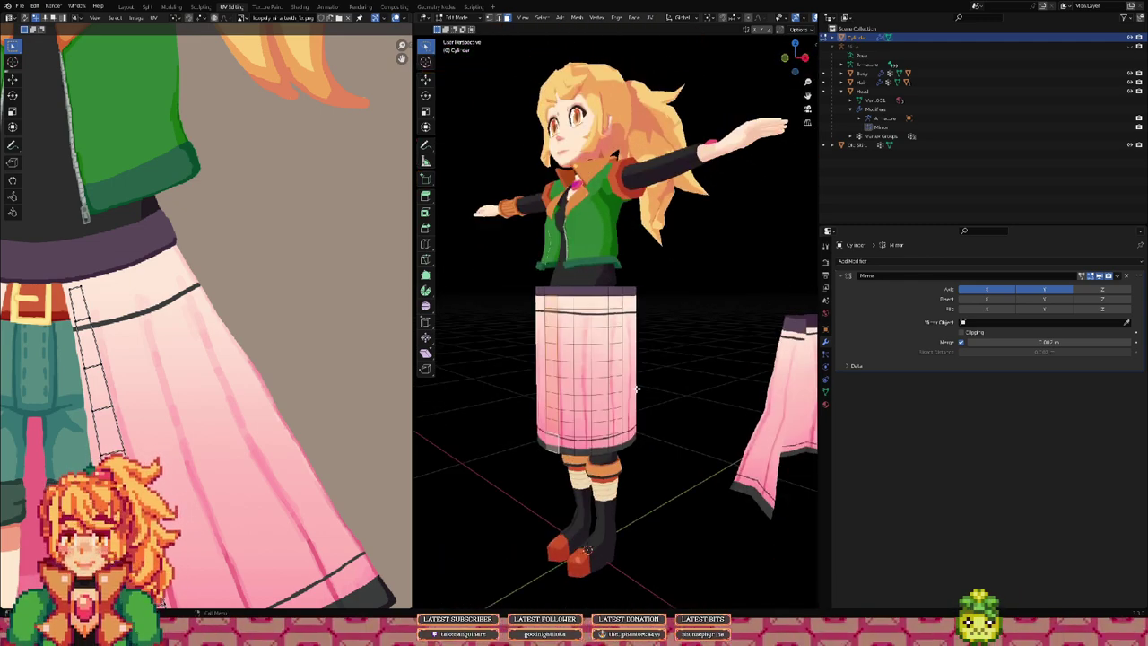
pyautogui.moveTo(576, 387); pyautogui.dragTo(692, 386, button='middle')
pyautogui.scroll(2, 527, 358)
pyautogui.scroll(3, 689, 386)
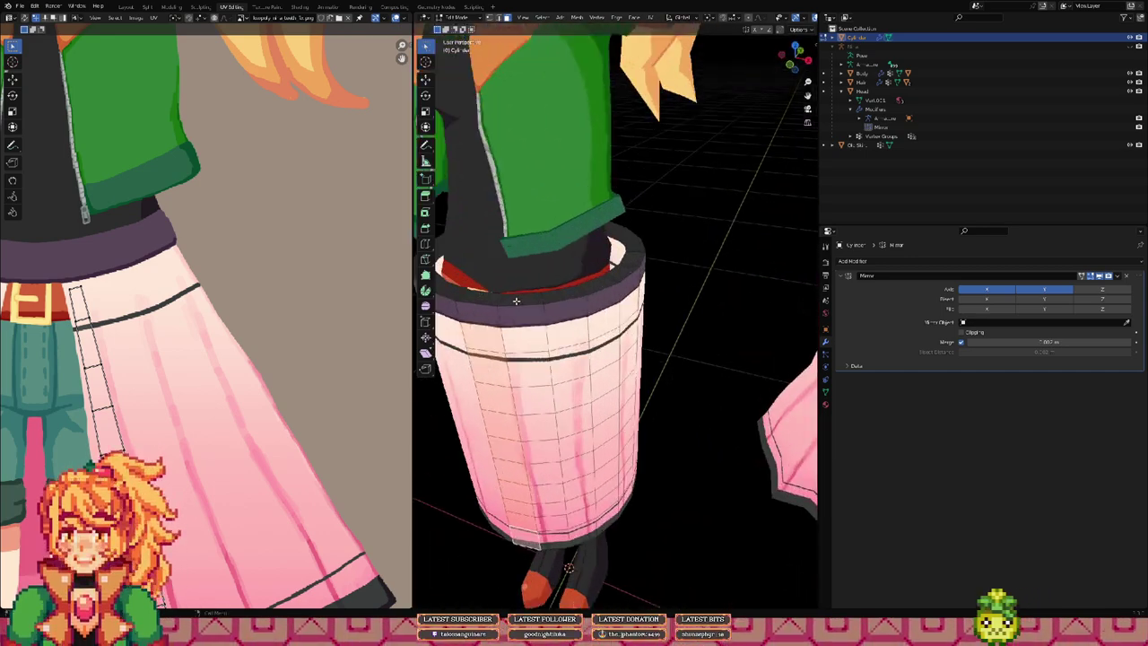
# Step: Select the rim faces along the top of the skirt's unmirrored quarter
pyautogui.moveTo(516, 301); pyautogui.dragTo(507, 307, button='middle')
pyautogui.click(491, 319)
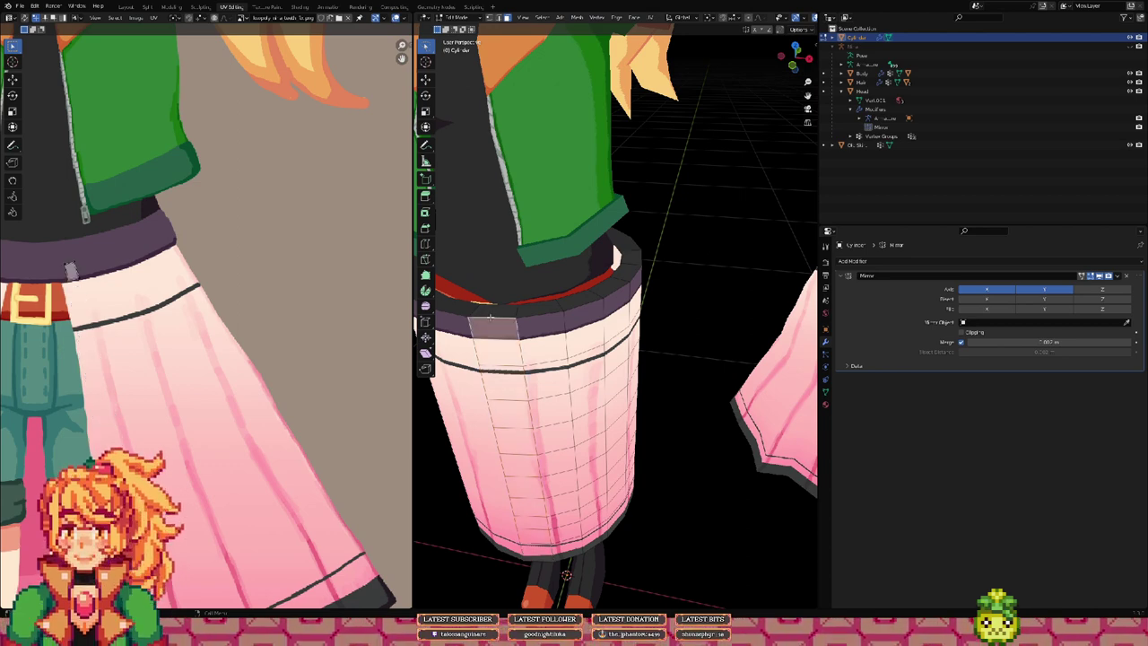
pyautogui.click(494, 308)
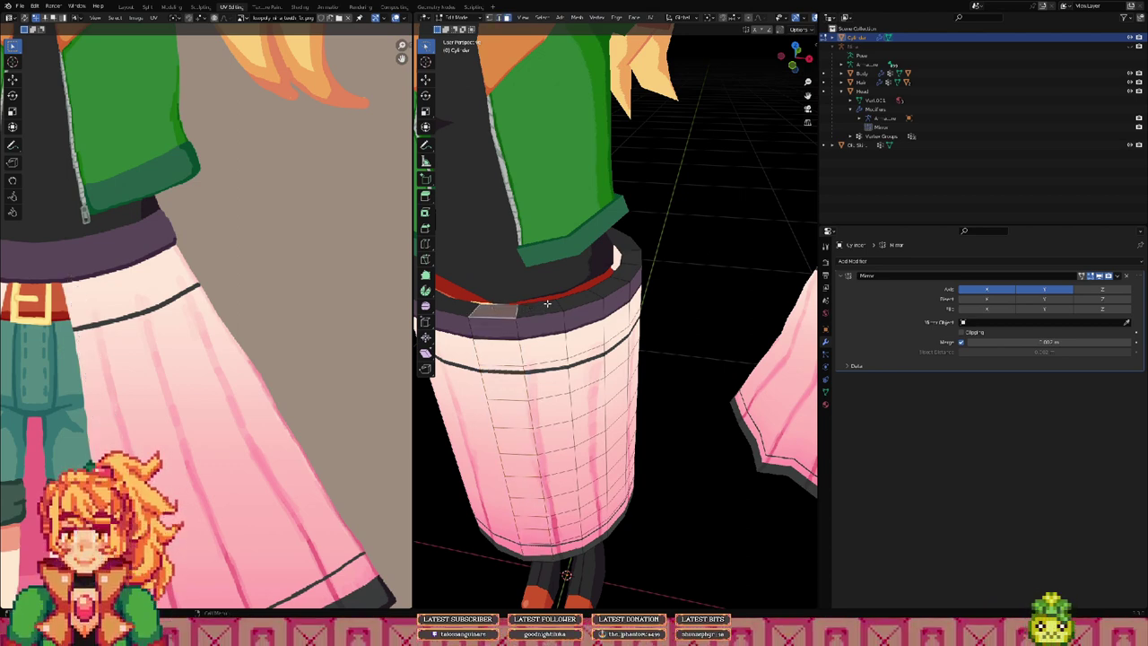
pyautogui.moveTo(546, 304); pyautogui.dragTo(520, 307, button='middle')
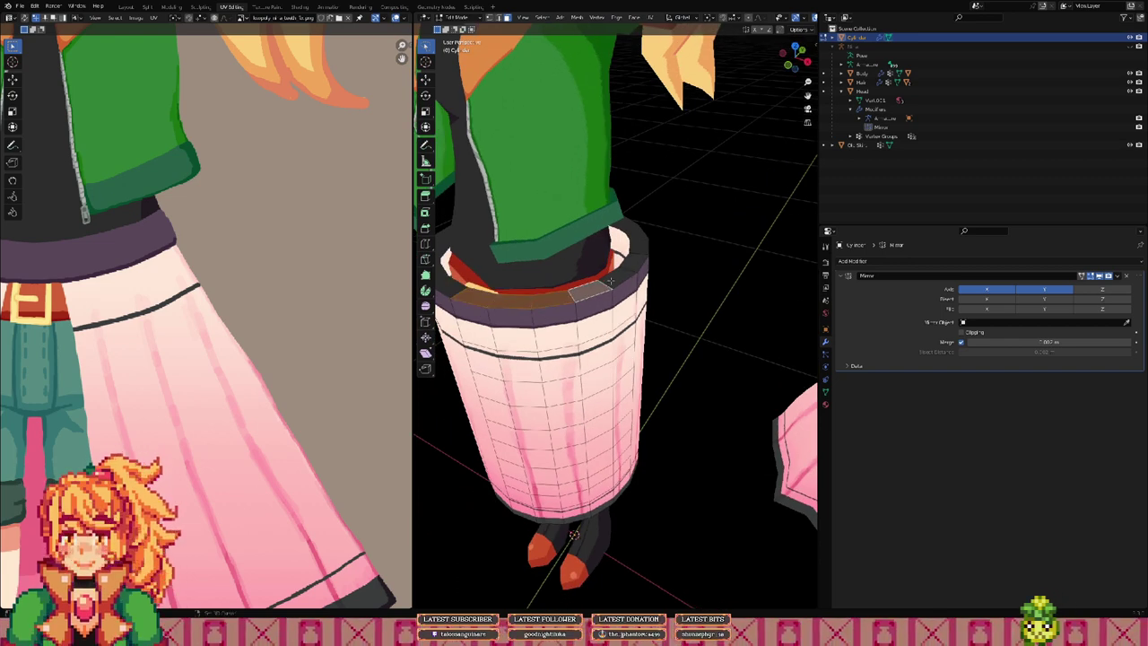
pyautogui.moveTo(581, 283); pyautogui.dragTo(617, 260, button='middle')
# Step: Try scaling the selected rim faces inward, then undo the scaling
pyautogui.press('g')
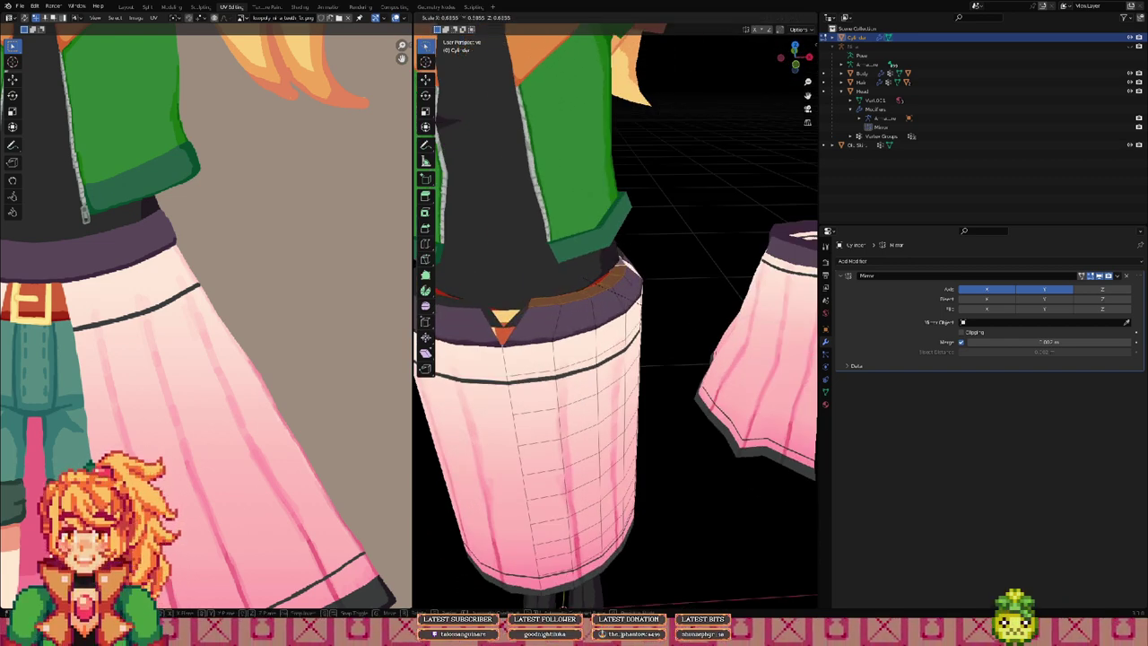
pyautogui.click(655, 312)
pyautogui.hotkey('ctrl', 'z')
pyautogui.moveTo(689, 323); pyautogui.dragTo(691, 294, button='middle')
pyautogui.scroll(5, 640, 314)
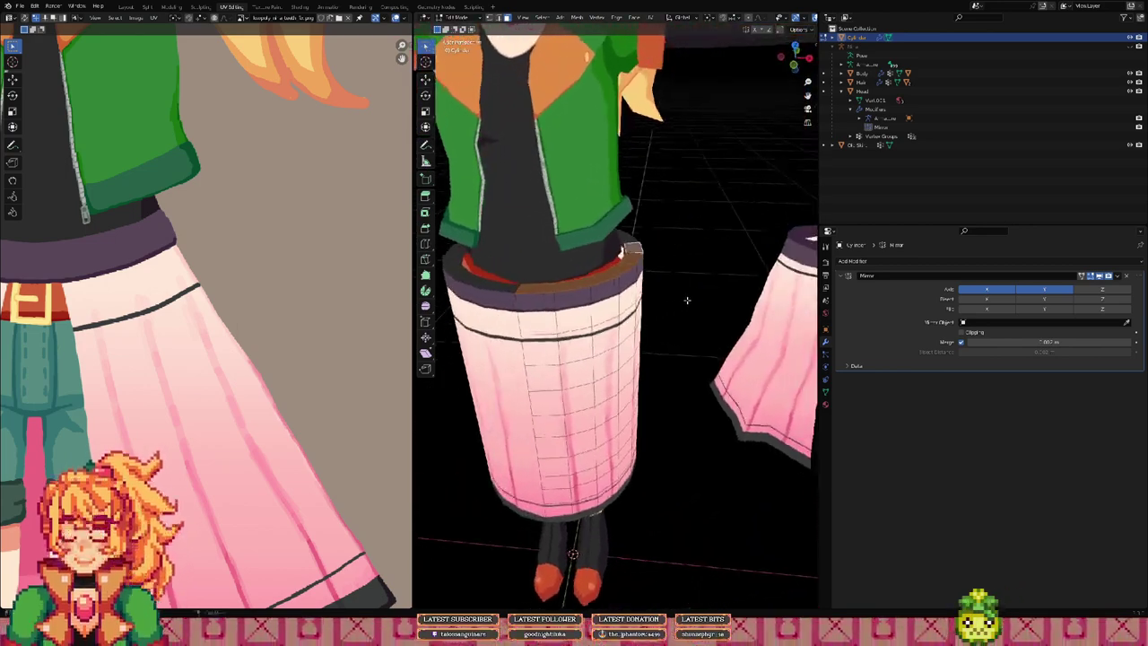
# Step: Try scaling the selected rim faces inward along the global X axis
pyautogui.press('s')
pyautogui.press('z')
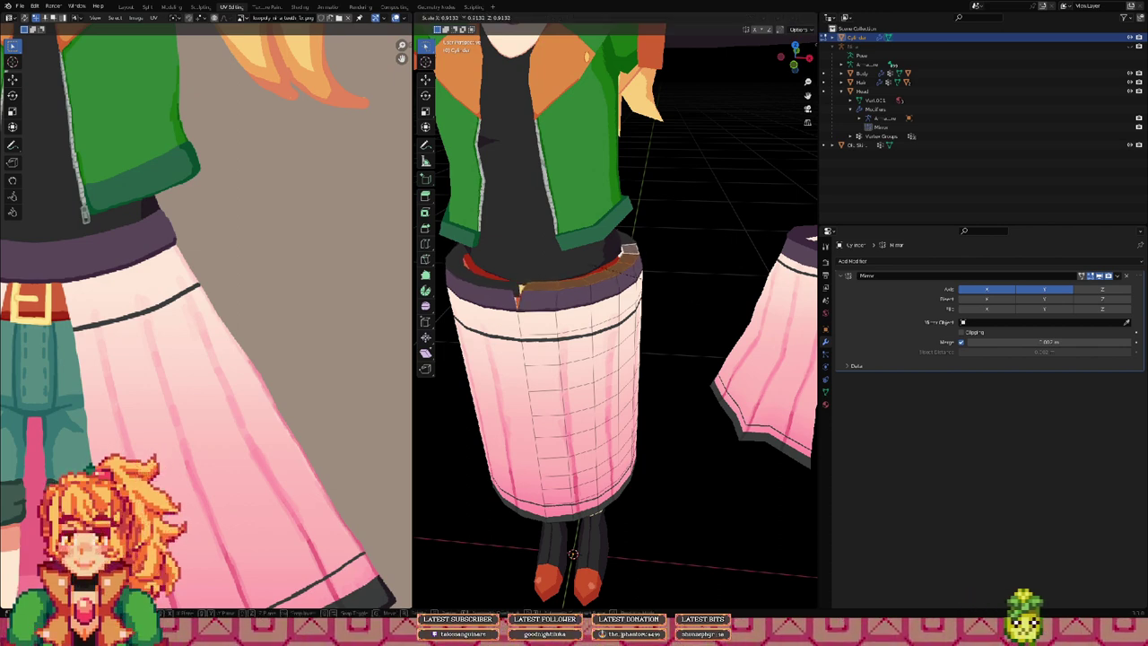
pyautogui.press('x')
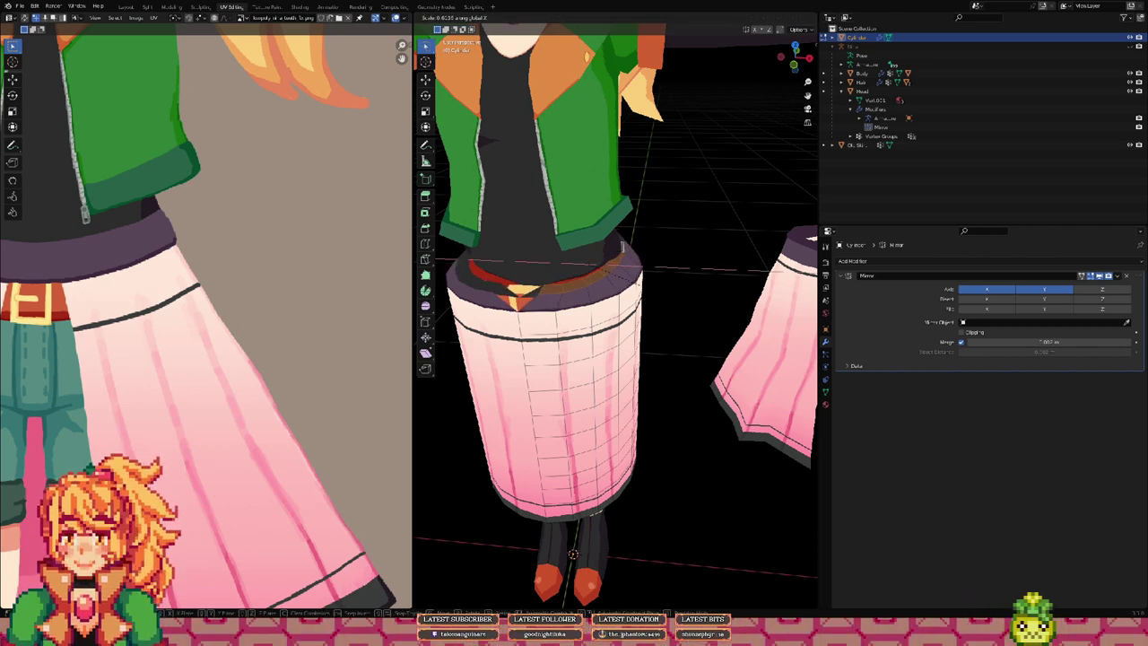
pyautogui.click(687, 302)
pyautogui.scroll(-1, 687, 302)
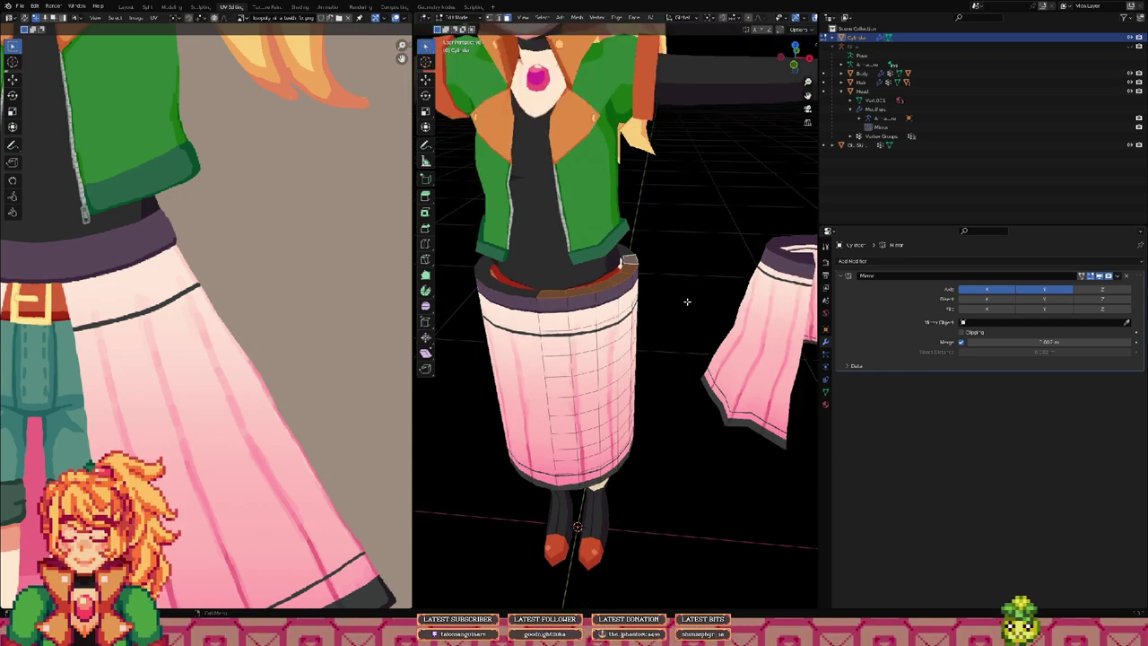
# Step: Delete the stray selected face on the rim at the skirt's side
pyautogui.moveTo(687, 302); pyautogui.dragTo(651, 272, button='middle')
pyautogui.scroll(4, 664, 276)
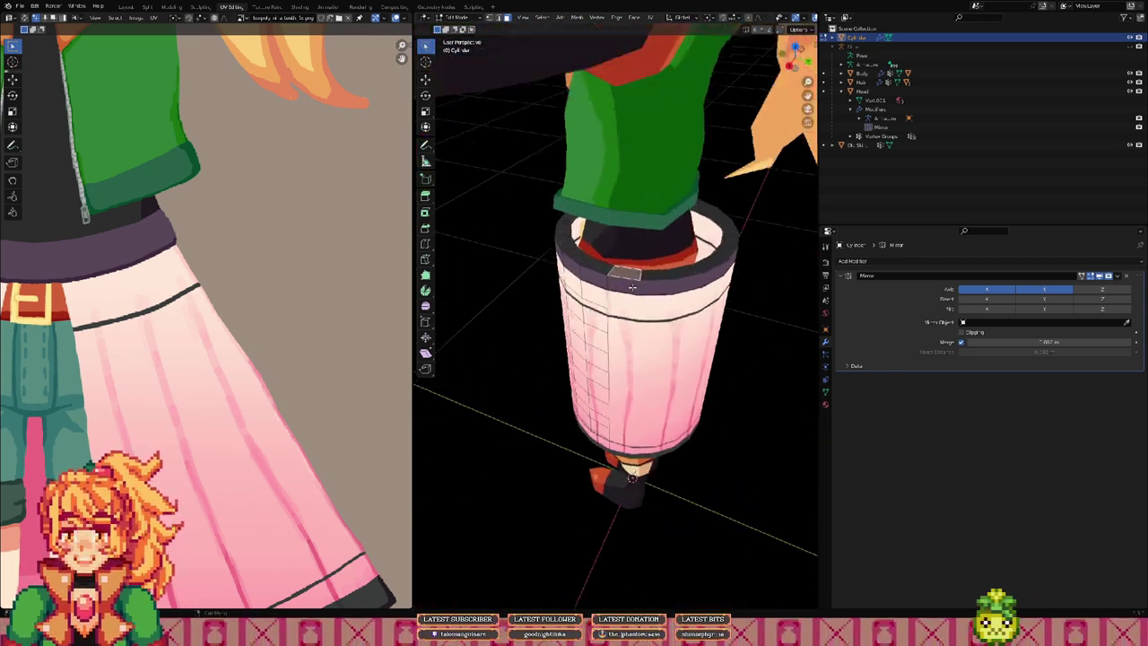
pyautogui.press('x')
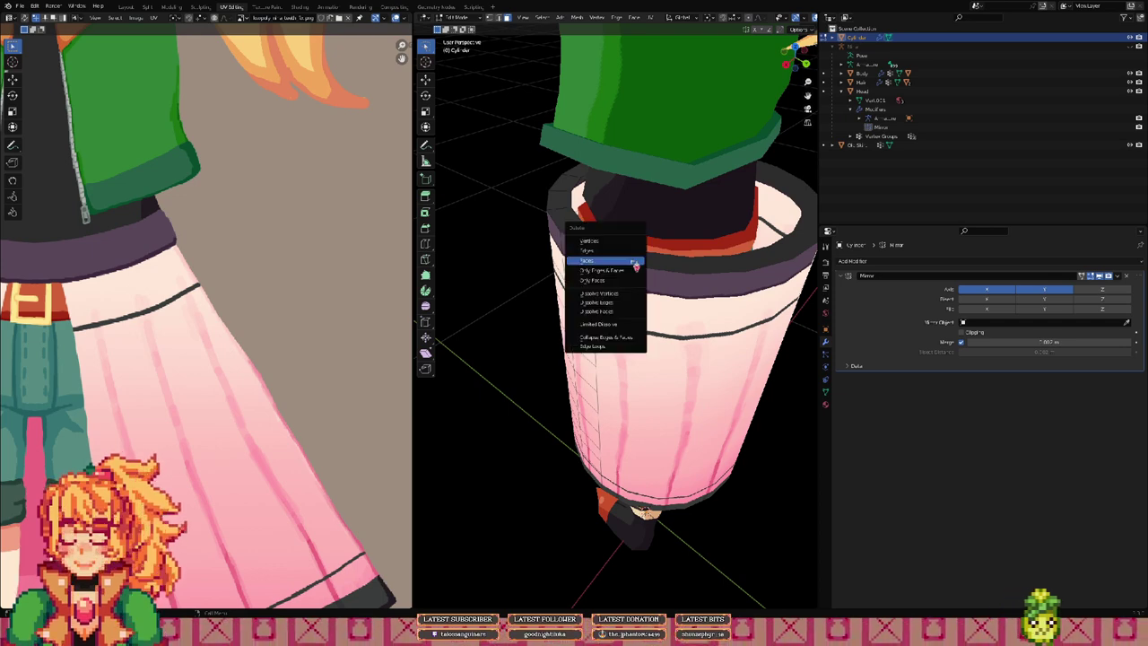
pyautogui.click(633, 262)
pyautogui.moveTo(731, 280); pyautogui.dragTo(811, 266, button='middle')
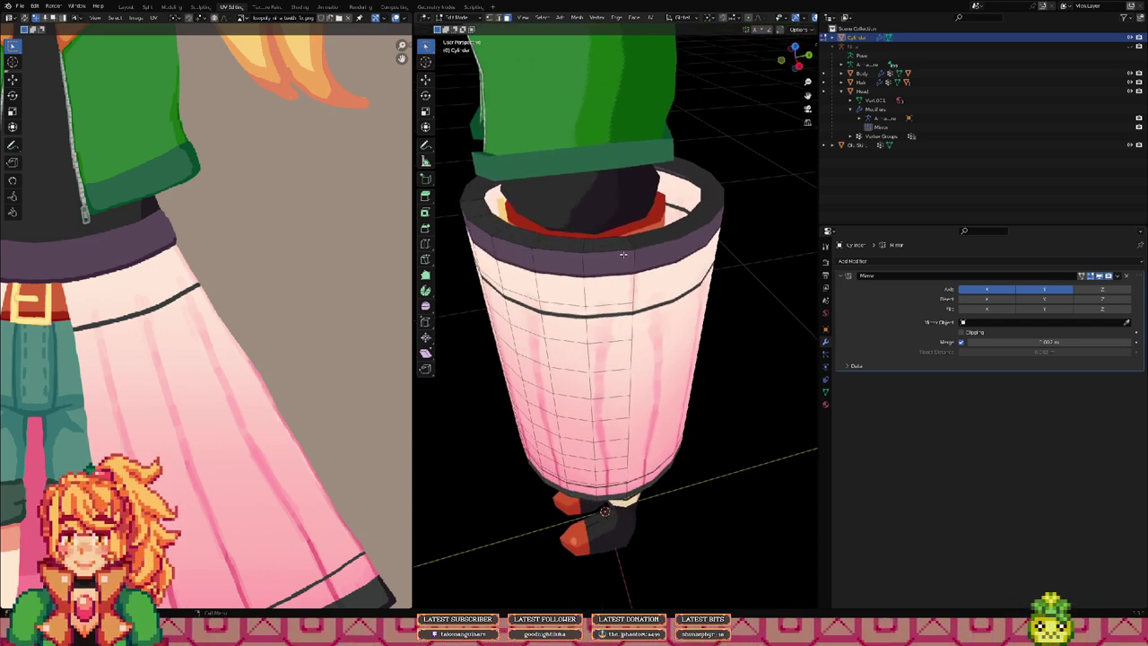
# Step: Select the row of rim faces along the top of the skirt's unmirrored quarter, from the side round to the front
pyautogui.click(621, 253)
pyautogui.click(600, 244)
pyautogui.keyDown('shift'); pyautogui.click(543, 241); pyautogui.keyUp('shift')
pyautogui.moveTo(529, 240); pyautogui.dragTo(561, 253, button='middle')
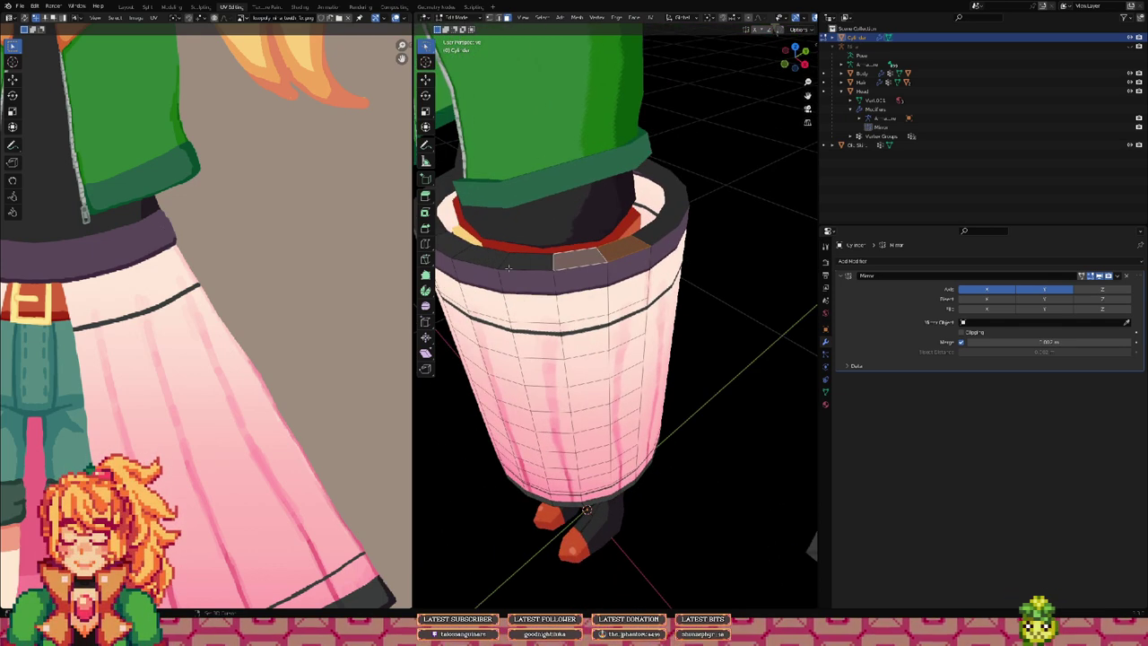
pyautogui.keyDown('shift'); pyautogui.click(508, 263); pyautogui.keyUp('shift')
pyautogui.keyDown('shift'); pyautogui.click(479, 257); pyautogui.keyUp('shift')
pyautogui.keyDown('shift'); pyautogui.click(451, 246); pyautogui.keyUp('shift')
pyautogui.moveTo(452, 247); pyautogui.dragTo(572, 262, button='middle')
pyautogui.scroll(-4, 561, 251)
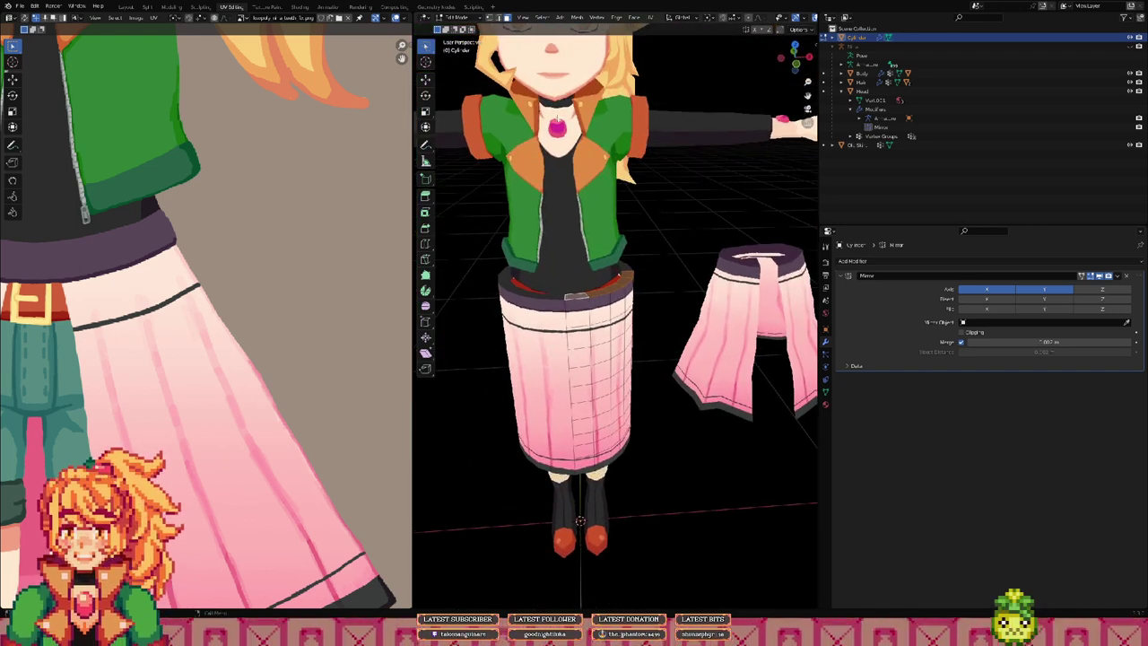
# Step: Try scaling the selected rim faces with the Local and Normal transform orientations
pyautogui.click(686, 18)
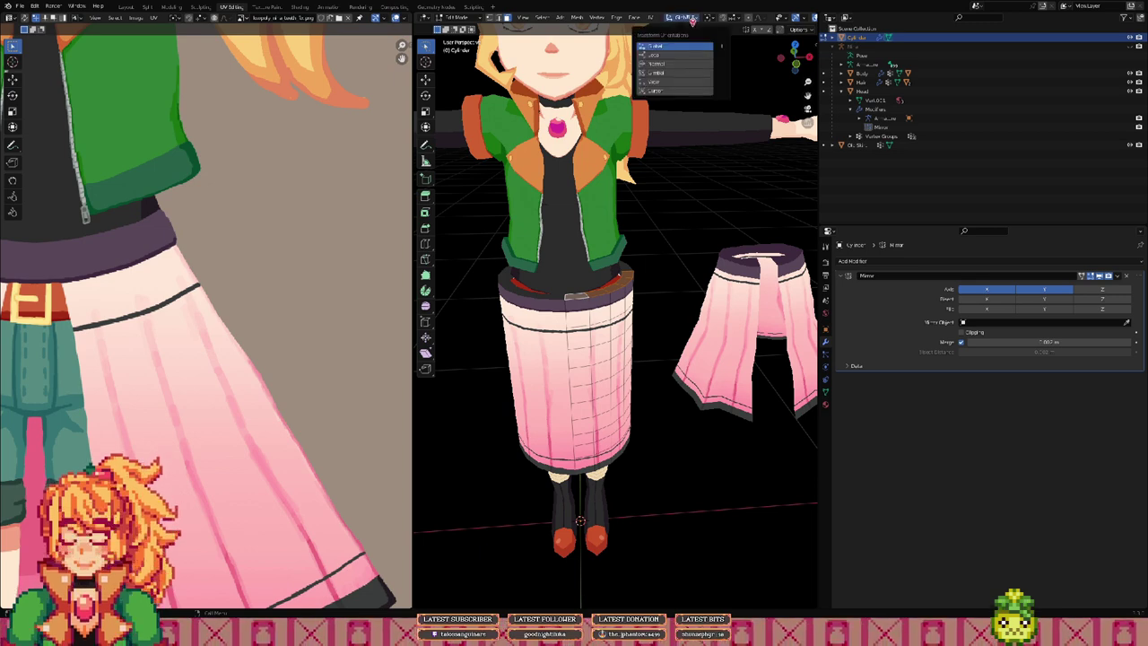
pyautogui.press('s')
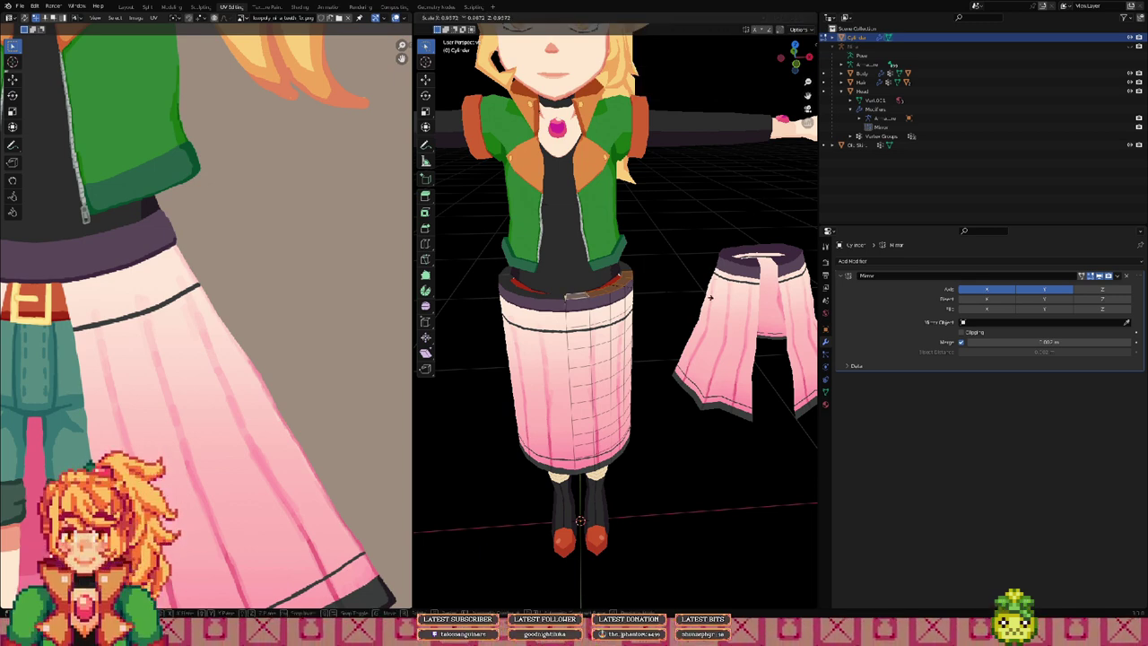
pyautogui.click(687, 290)
pyautogui.hotkey('ctrl', 'z')
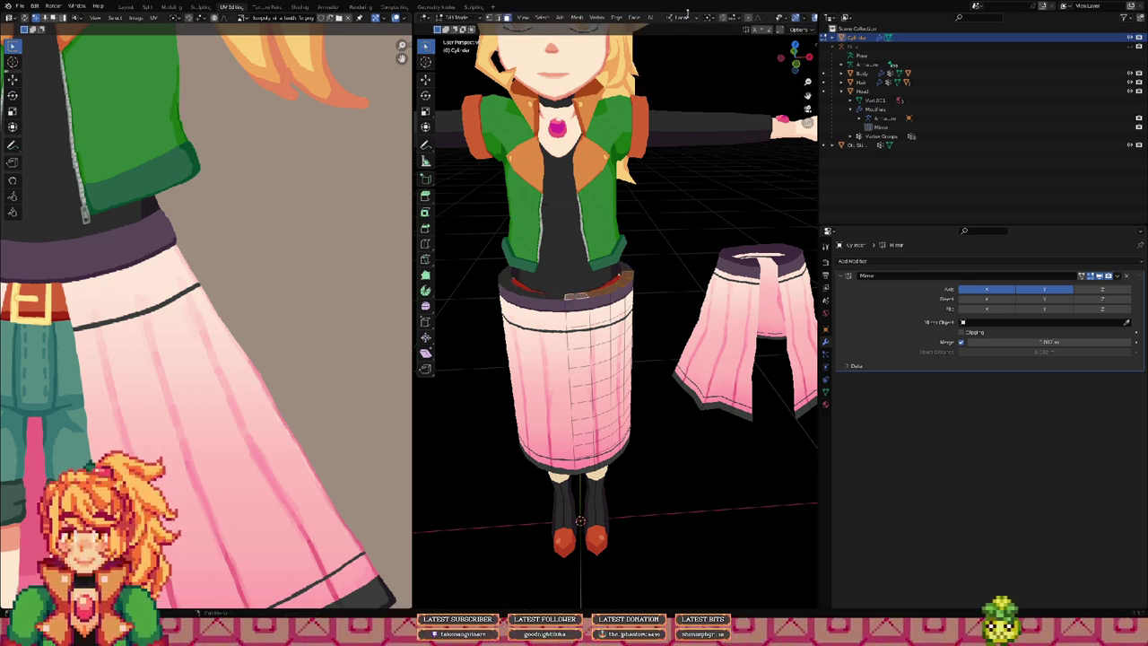
pyautogui.click(687, 16)
pyautogui.press('s')
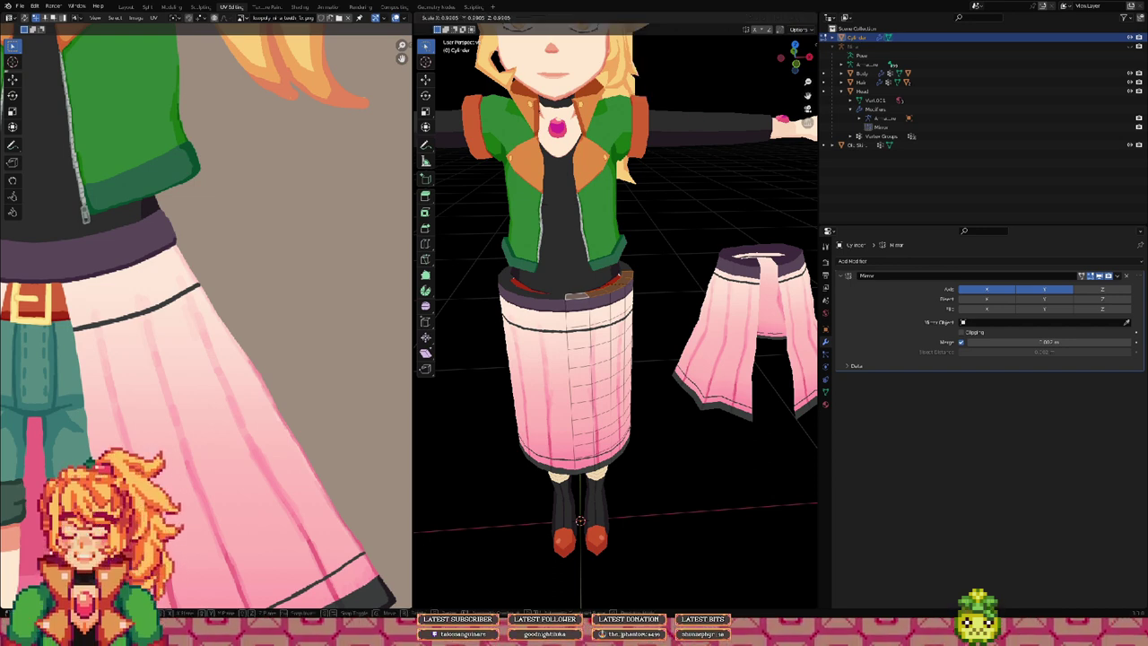
pyautogui.click(565, 297)
# Step: Try scaling the selected rim faces with the Global transform orientation, then undo the scaling
pyautogui.click(687, 16)
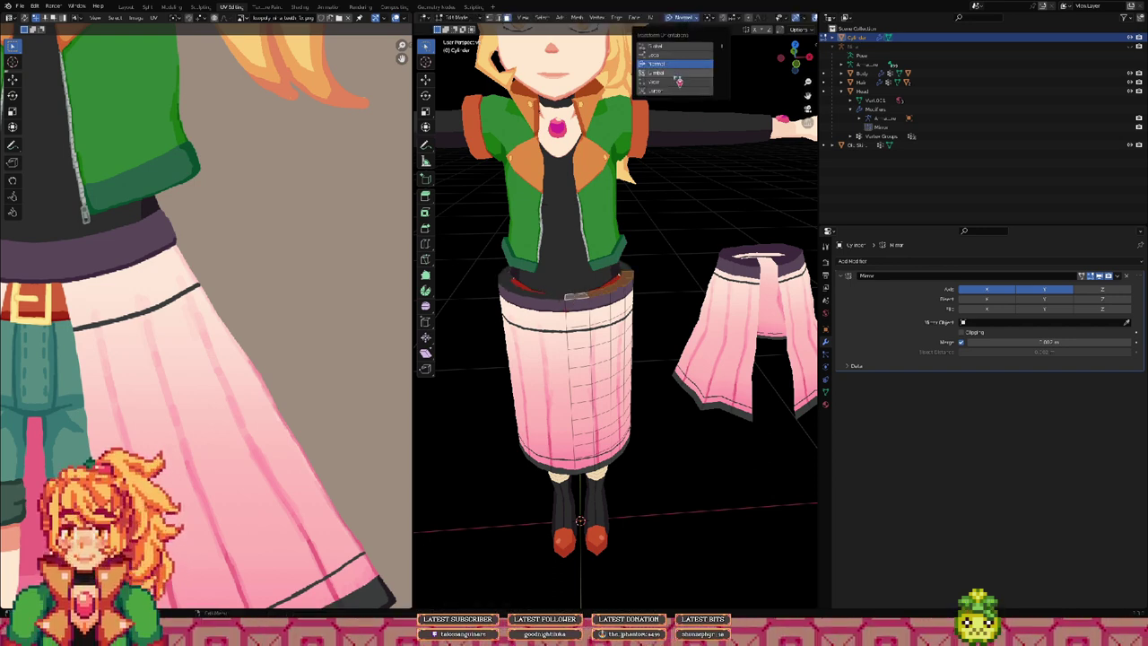
pyautogui.click(673, 47)
pyautogui.press('s')
pyautogui.click(673, 182)
pyautogui.hotkey('ctrl', 'z')
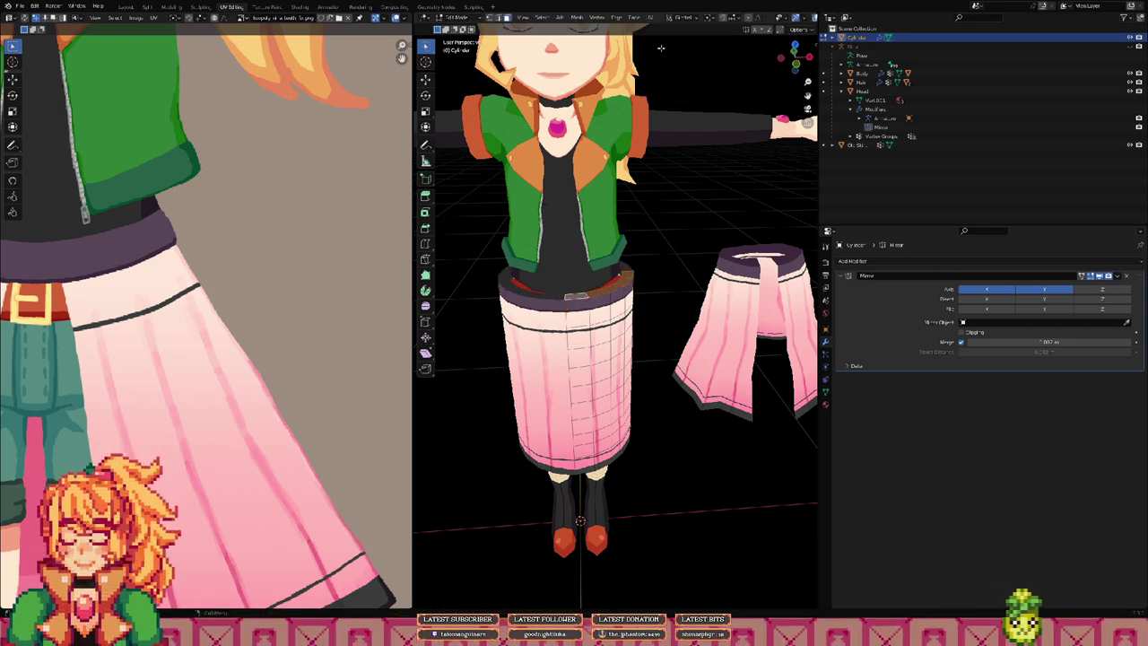
# Step: Try scaling the rim faces with the View orientation, undo it and set the transform orientation back to Global
pyautogui.click(687, 16)
pyautogui.click(678, 85)
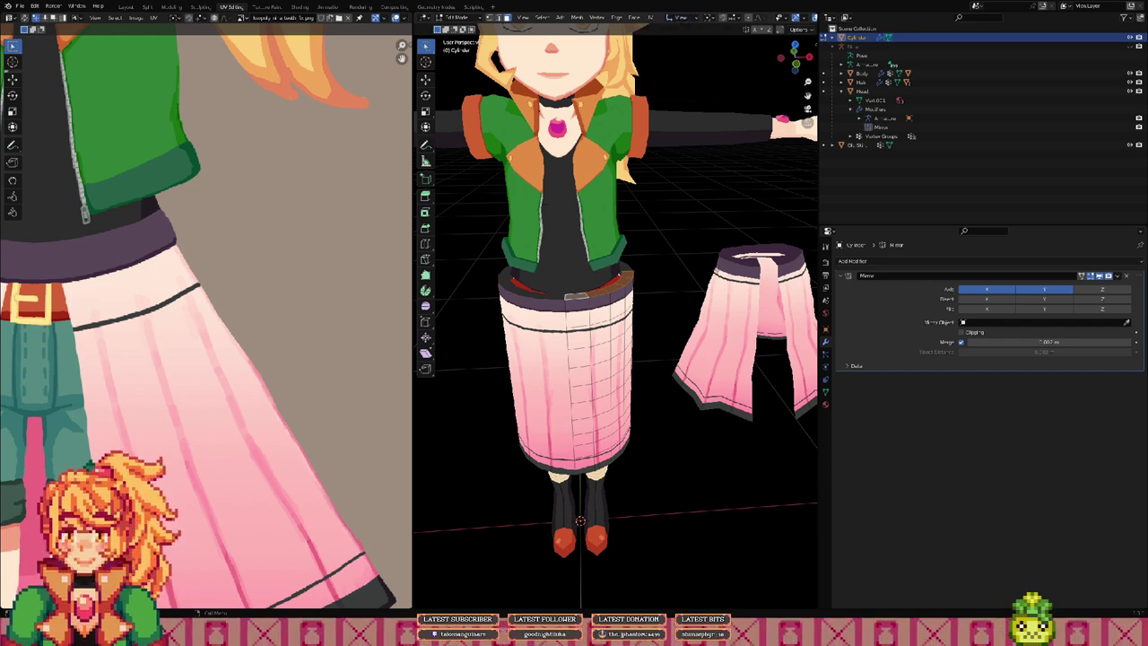
pyautogui.press('s')
pyautogui.click(568, 297)
pyautogui.hotkey('ctrl', 'z')
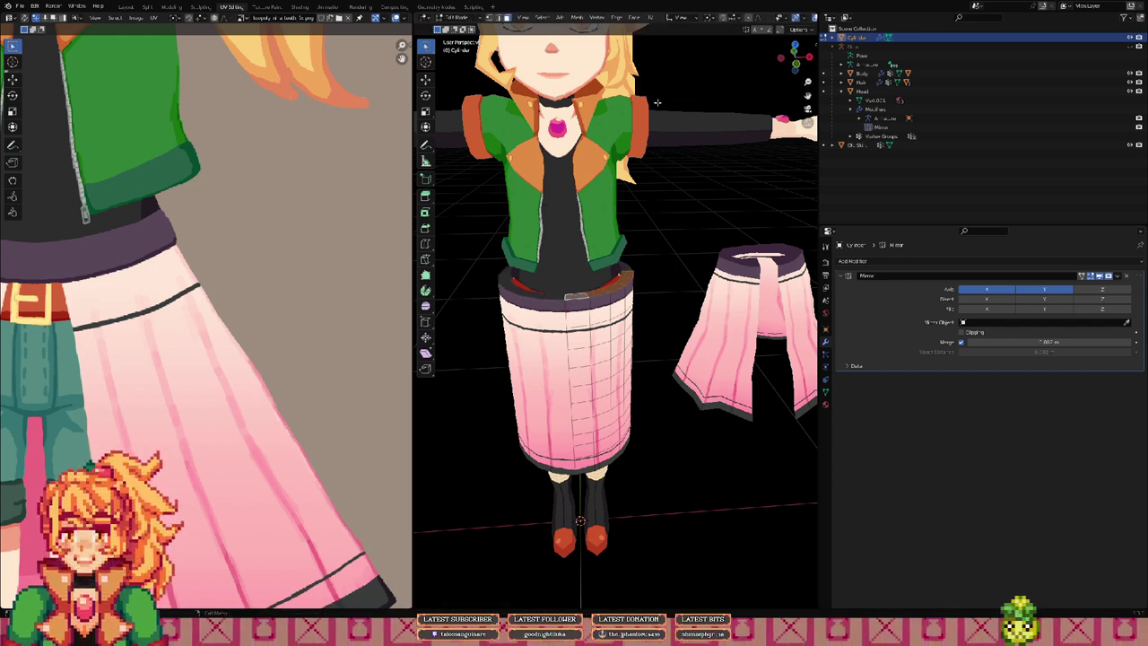
pyautogui.click(687, 17)
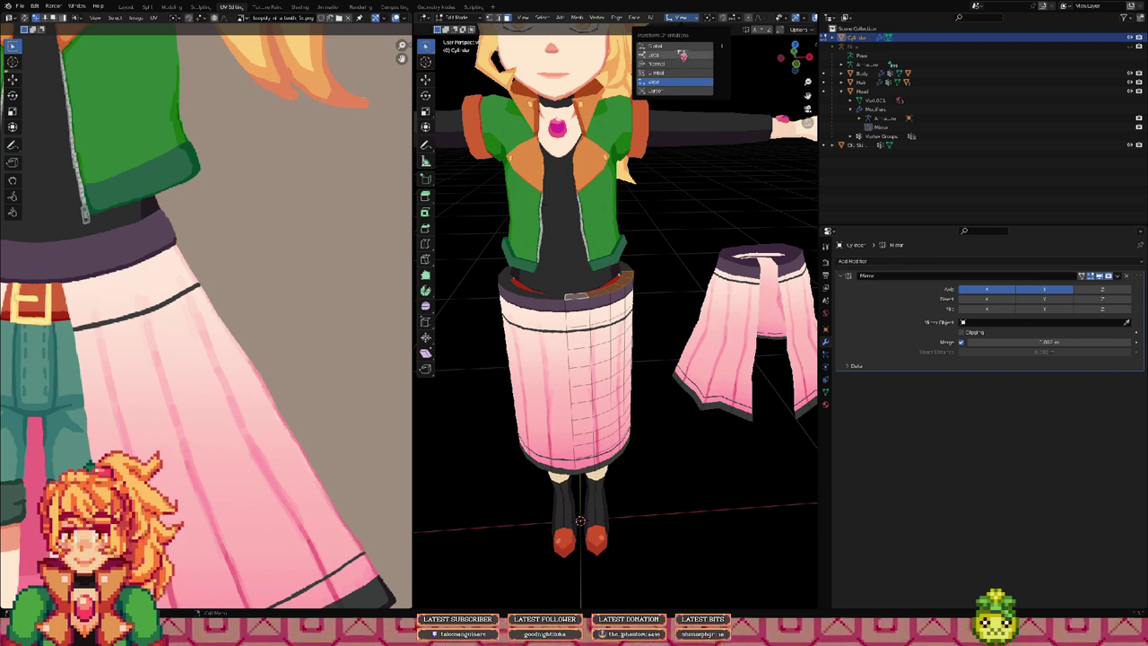
pyautogui.click(674, 52)
# Step: Examine the skirt's shape and its fit around the body from the side, from below and from the front
pyautogui.moveTo(674, 229); pyautogui.dragTo(682, 197, button='middle')
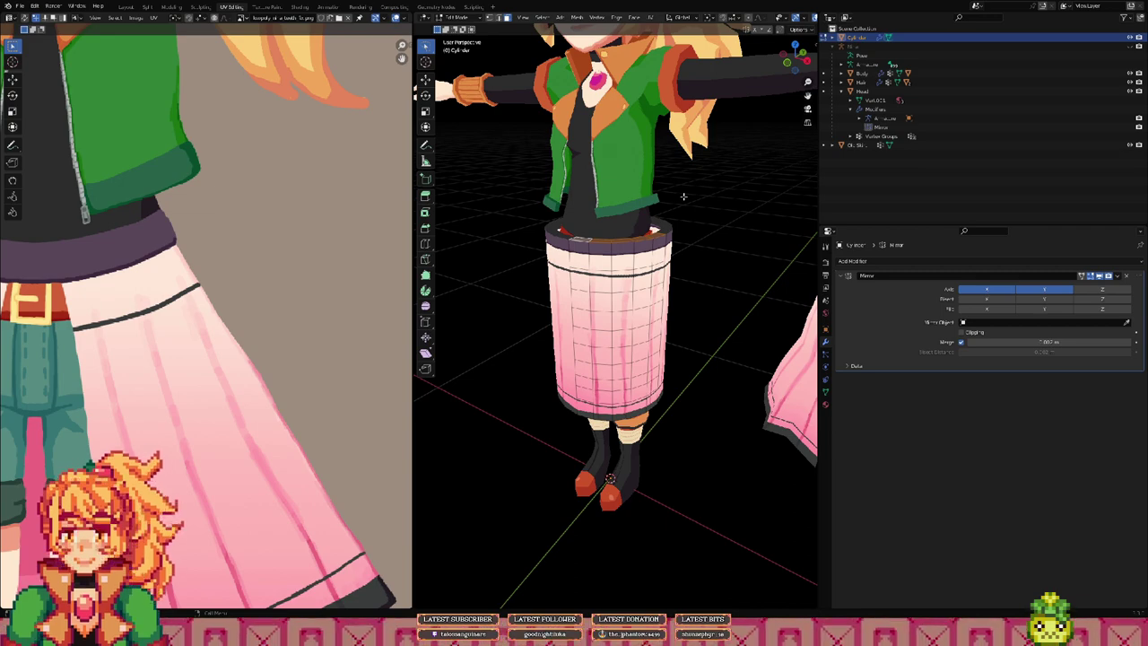
pyautogui.moveTo(683, 195); pyautogui.dragTo(719, 221, button='middle')
pyautogui.moveTo(602, 393); pyautogui.dragTo(630, 292, button='middle')
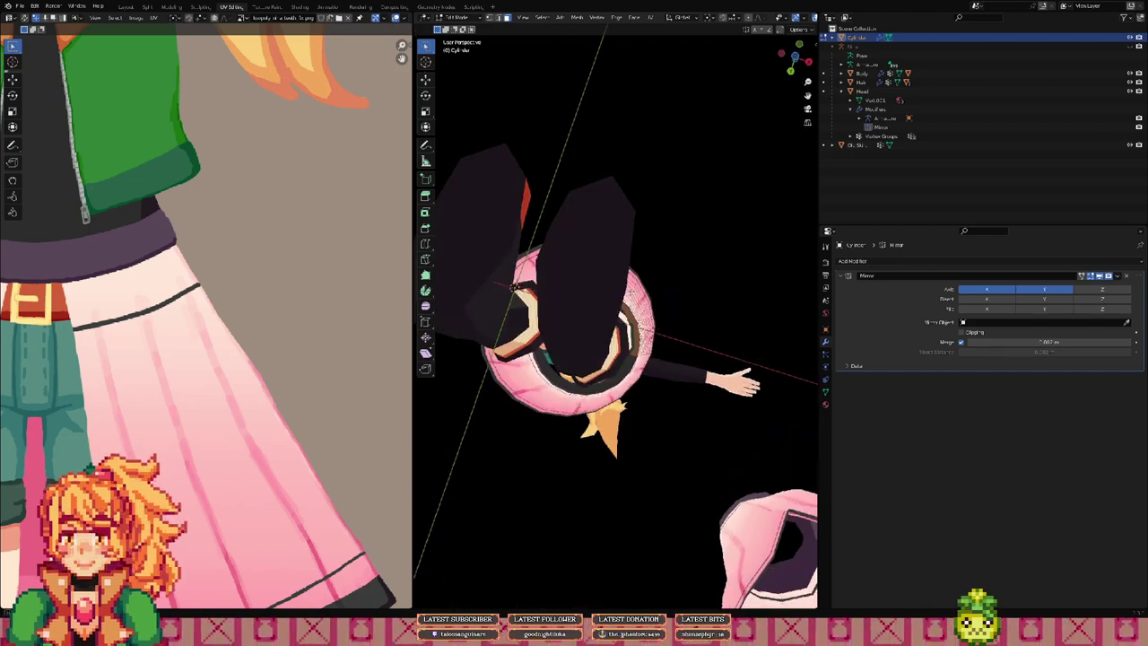
pyautogui.moveTo(690, 116); pyautogui.dragTo(660, 321, button='middle')
pyautogui.scroll(5, 661, 315)
pyautogui.scroll(-2, 643, 317)
pyautogui.scroll(2, 504, 347)
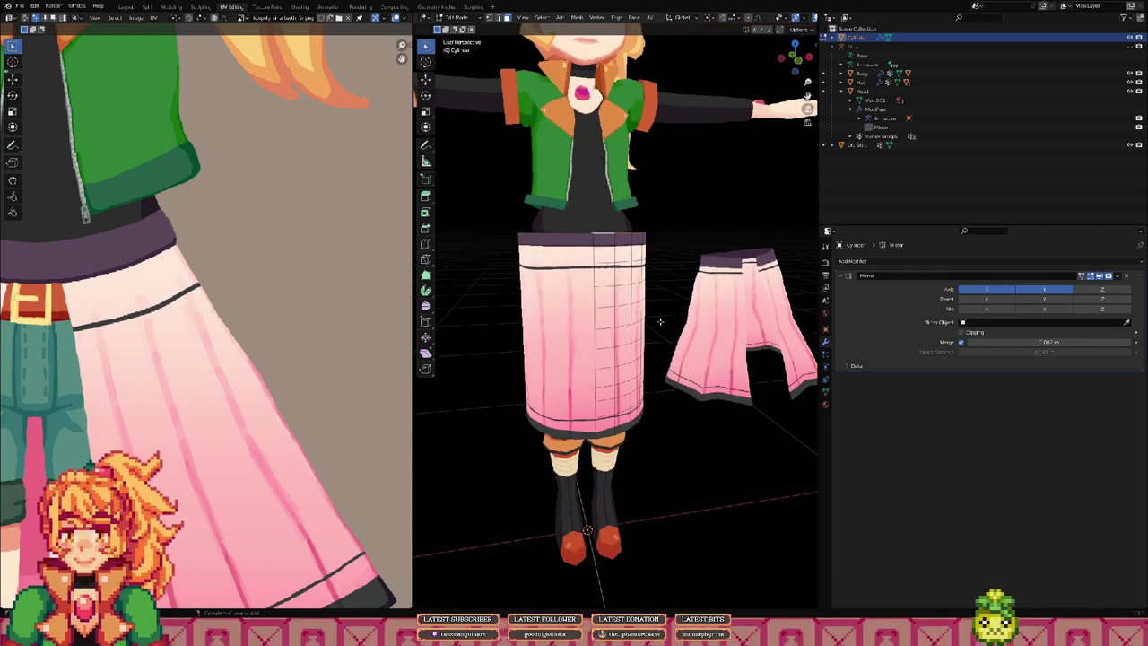
# Step: Switch to the Layout workspace and display the model with rendered viewport shading
pyautogui.click(126, 7)
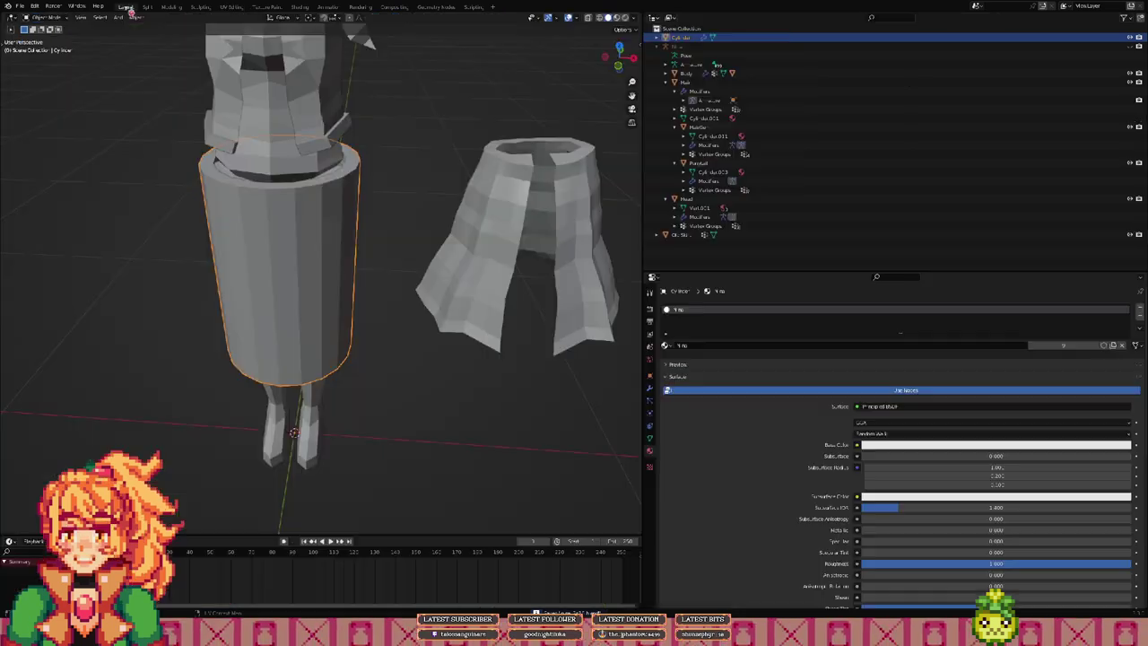
pyautogui.scroll(-2, 413, 178)
pyautogui.press('z')
pyautogui.click(409, 160)
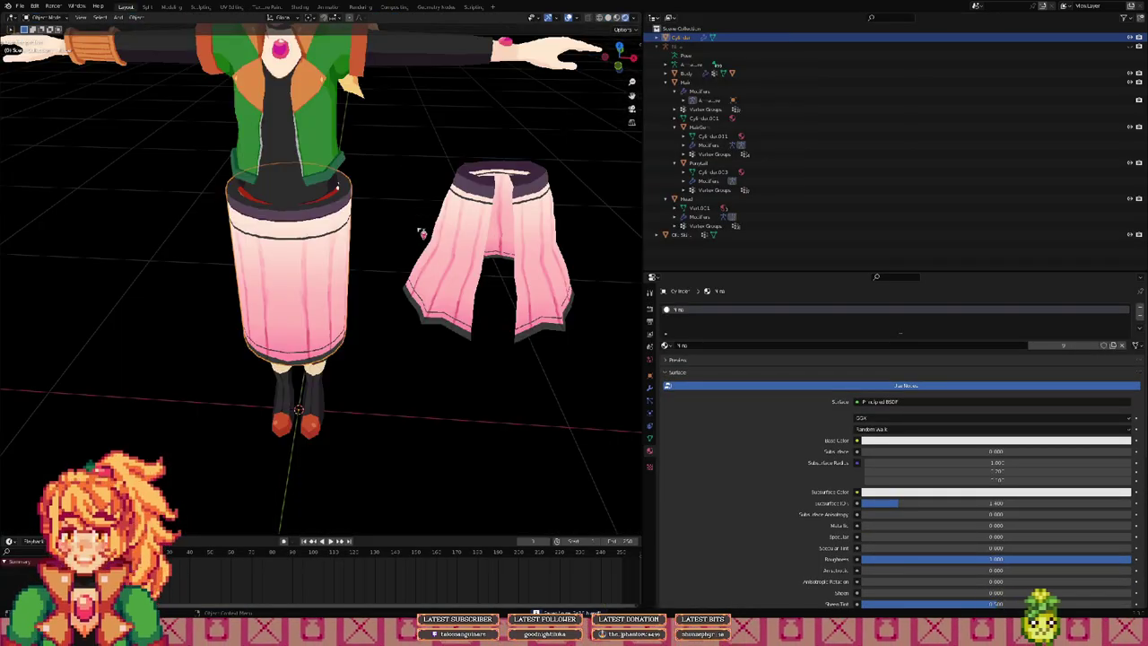
pyautogui.moveTo(421, 231); pyautogui.dragTo(491, 220, button='middle')
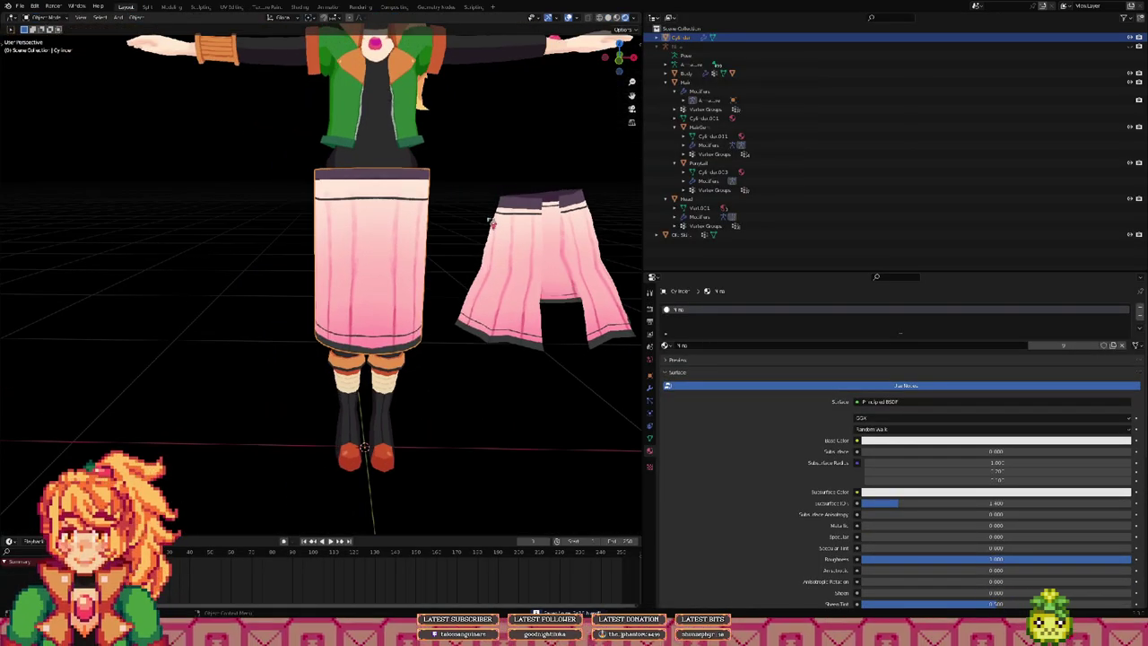
pyautogui.click(22, 7)
pyautogui.click(25, 8)
pyautogui.click(27, 9)
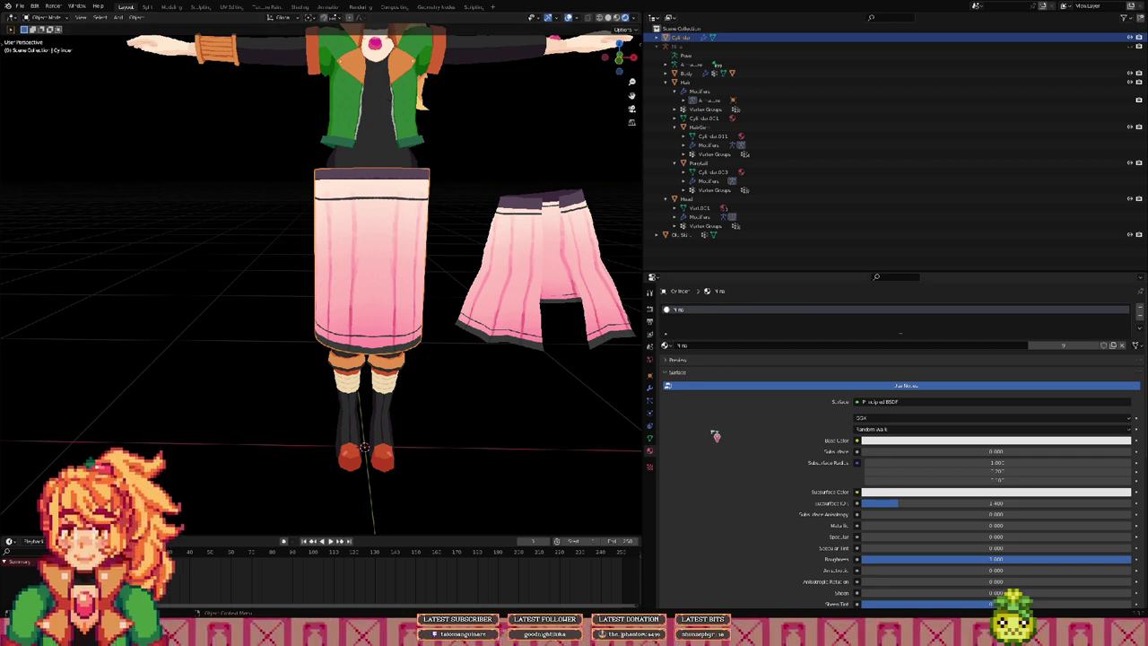
pyautogui.moveTo(408, 226); pyautogui.dragTo(402, 220, button='middle')
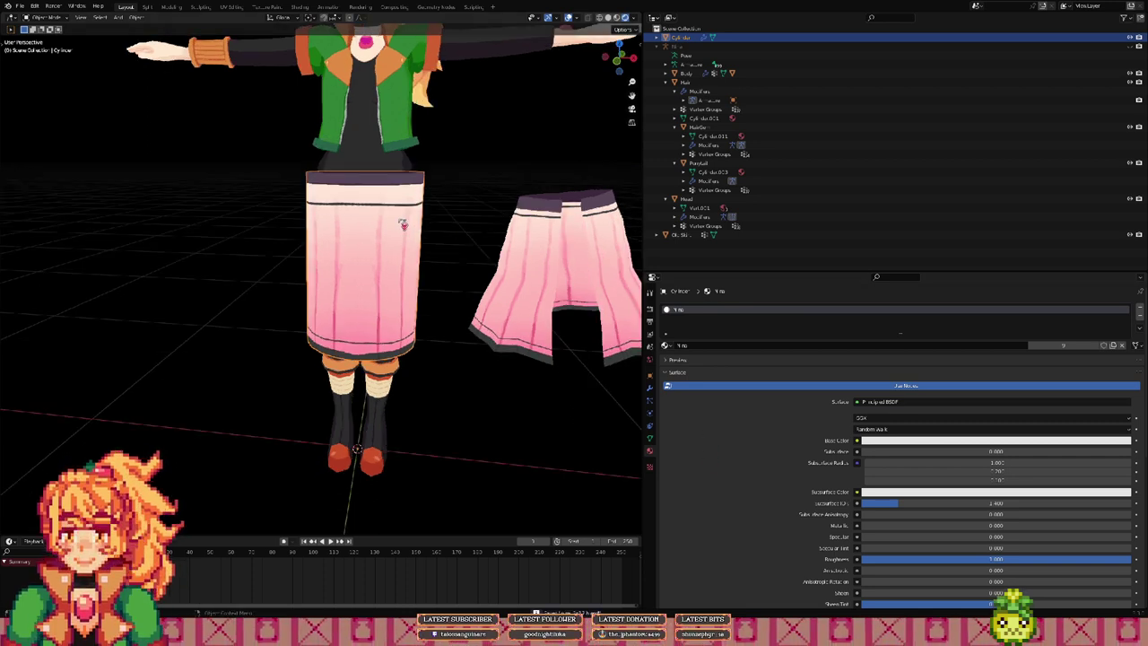
# Step: Apply the skirt's Mirror modifier in Object Mode, then return to Edit Mode on the full mesh
pyautogui.press('Tab')
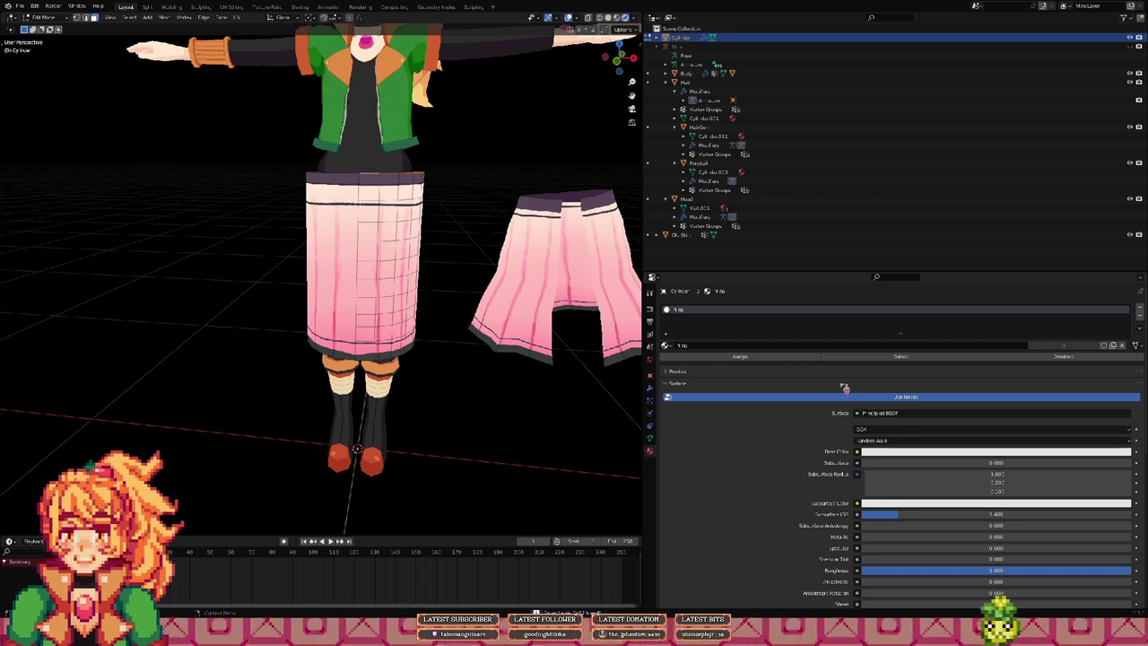
pyautogui.click(652, 391)
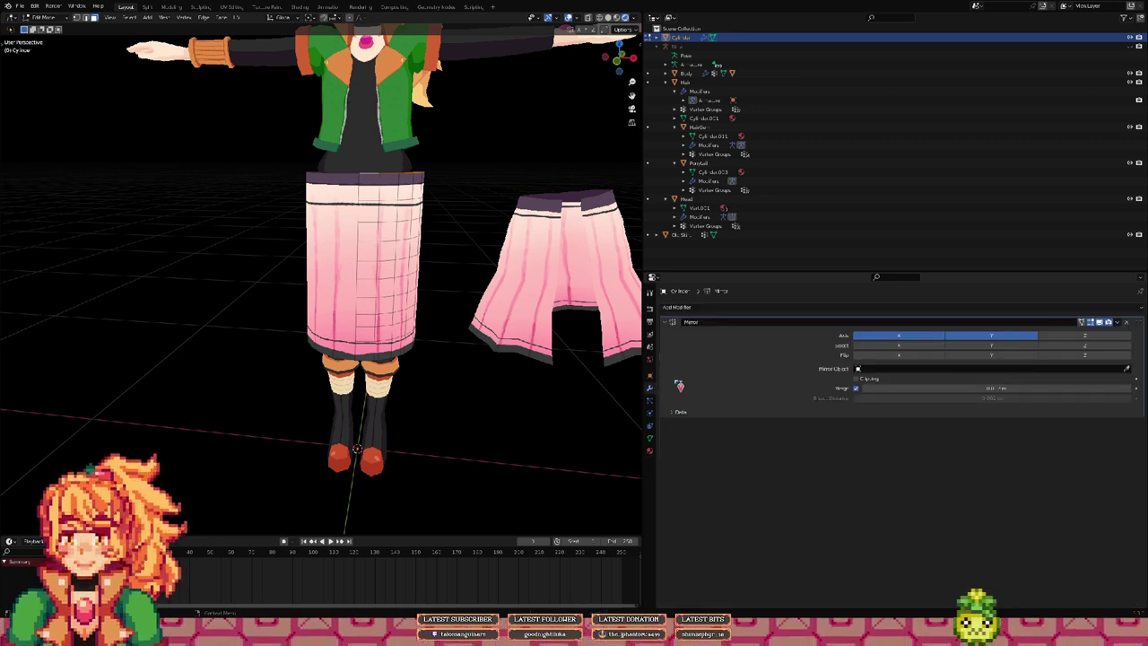
pyautogui.click(1117, 321)
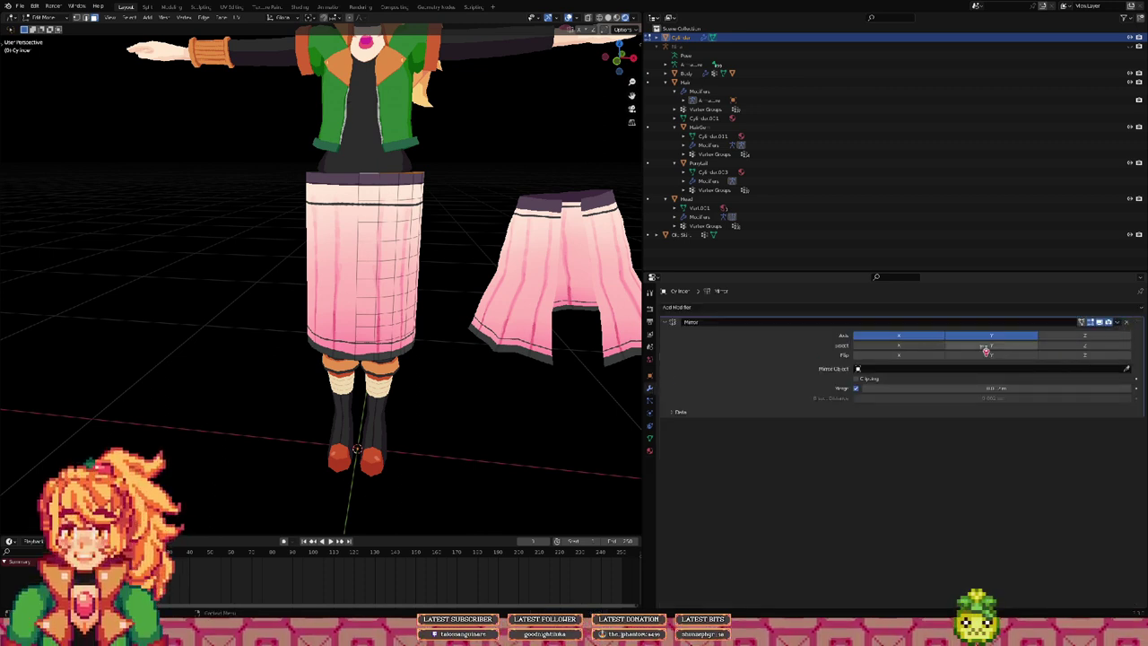
pyautogui.click(1117, 323)
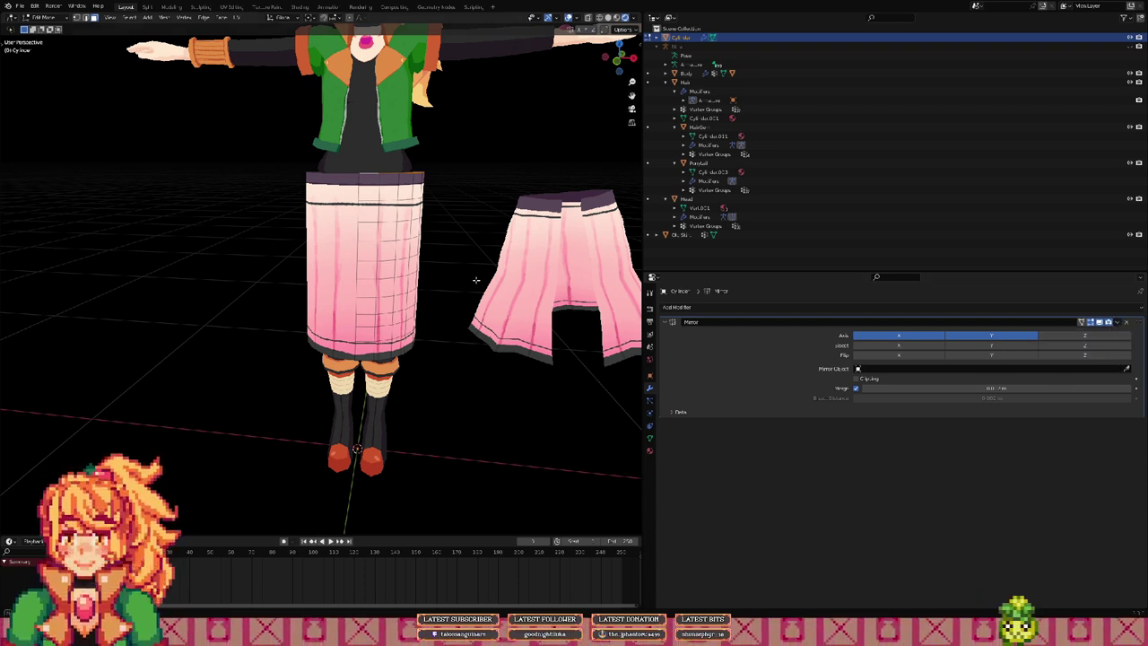
pyautogui.press('Tab')
pyautogui.click(1118, 322)
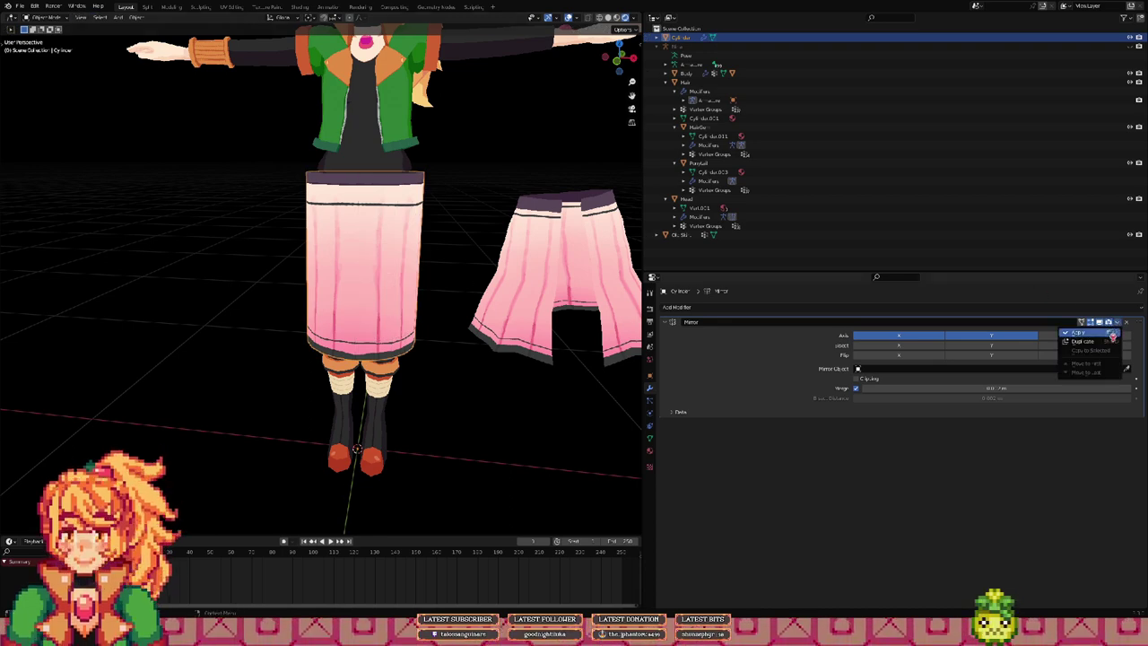
pyautogui.click(1110, 334)
pyautogui.scroll(-3, 375, 216)
pyautogui.press('Tab')
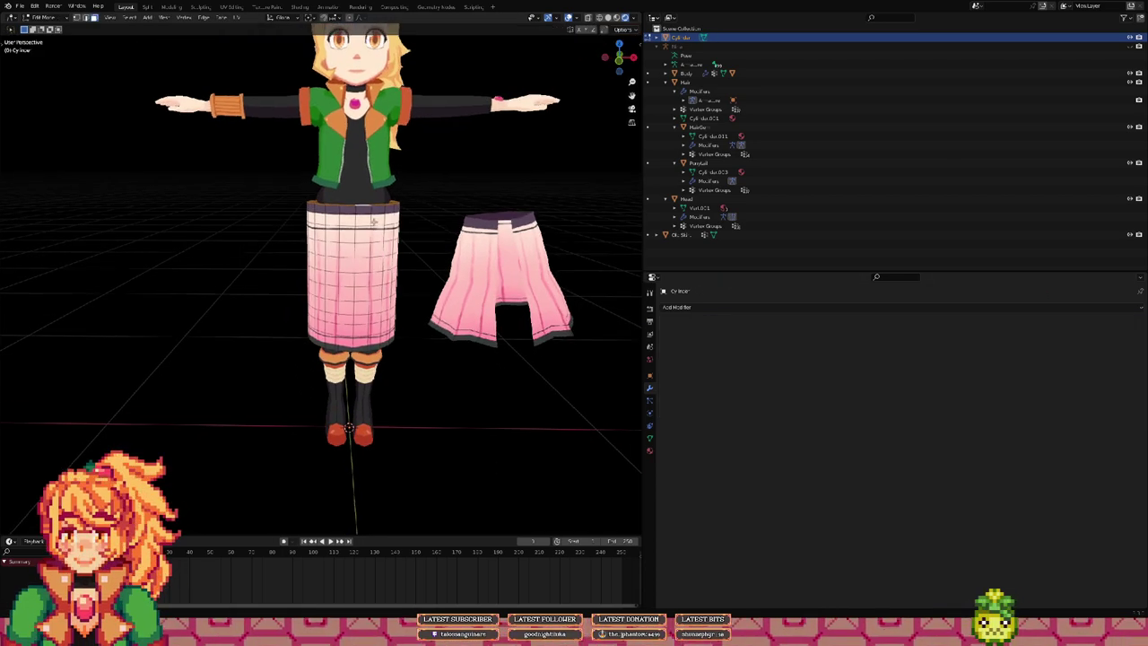
# Step: Try scaling the selected faces around the skirt's full rim
pyautogui.scroll(3, 375, 216)
pyautogui.moveTo(404, 212); pyautogui.dragTo(497, 278, button='middle')
pyautogui.press('s')
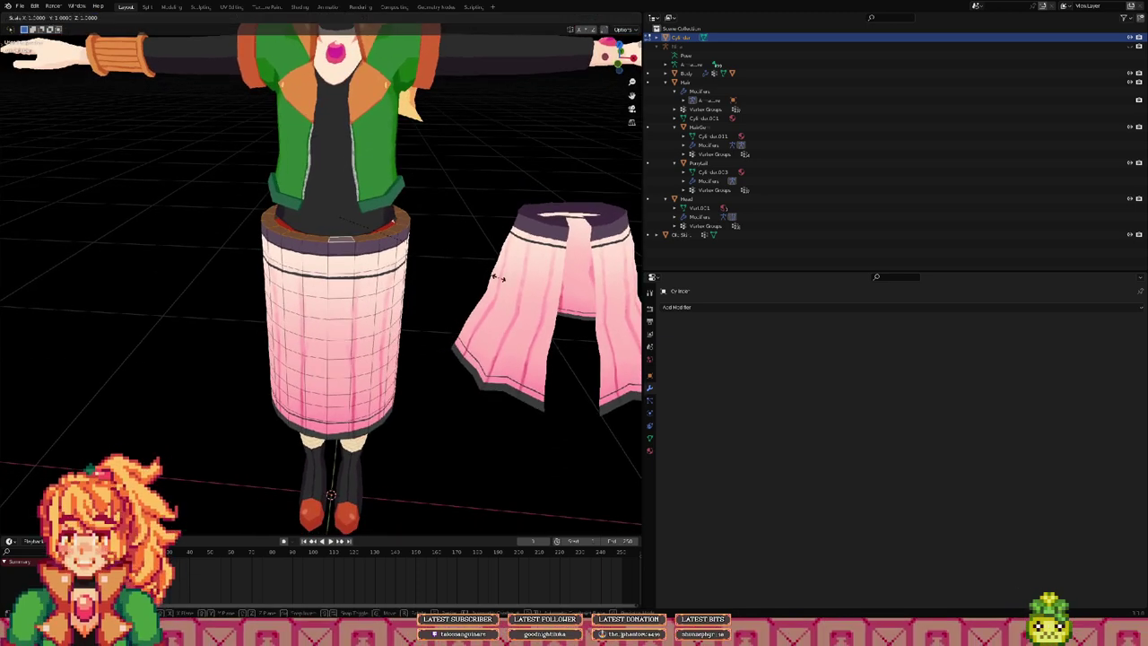
pyautogui.click(353, 259)
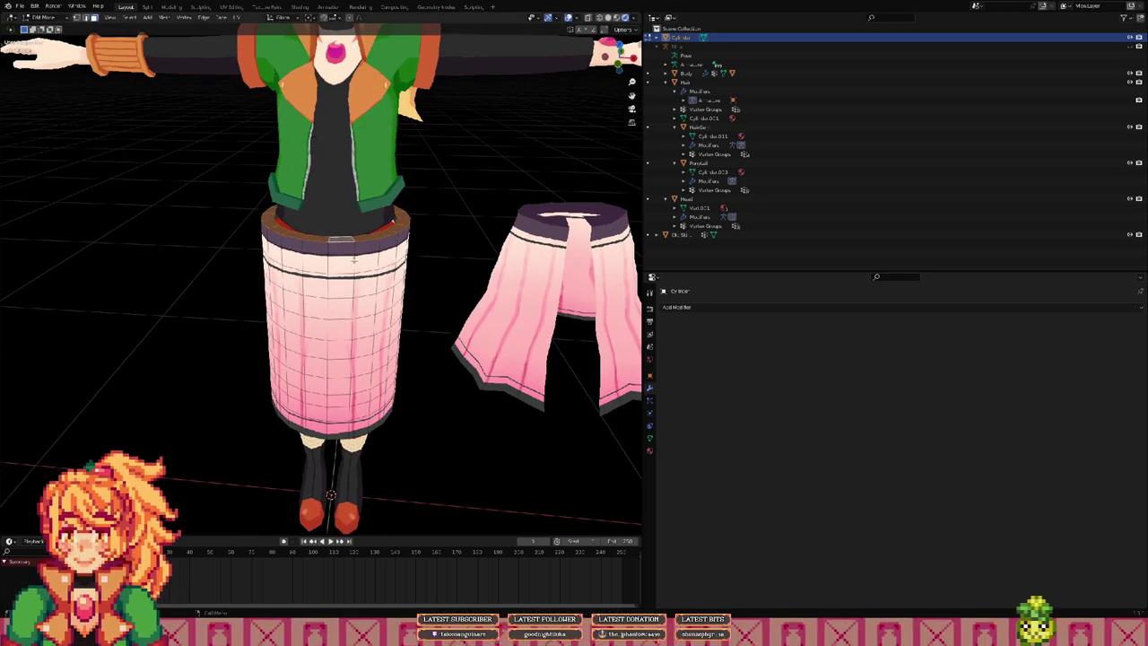
# Step: Switch the skirt mesh to edge selection and clear the current selection
pyautogui.moveTo(353, 259); pyautogui.dragTo(353, 246, button='middle')
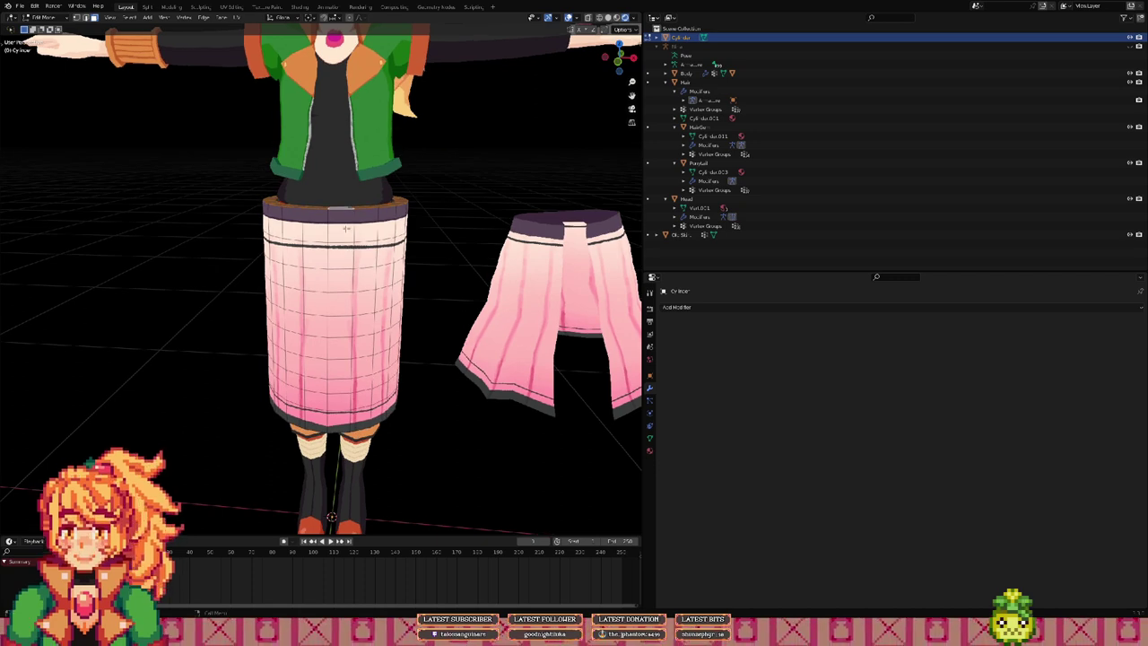
pyautogui.press('2')
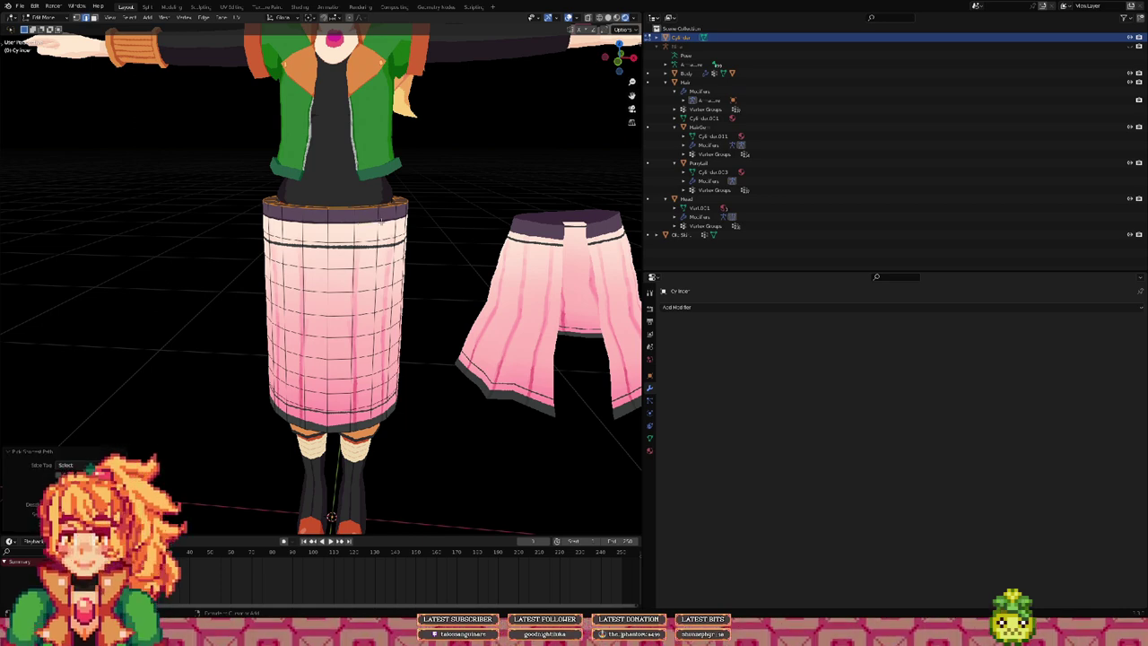
pyautogui.keyDown('ctrl'); pyautogui.click(381, 221); pyautogui.keyUp('ctrl')
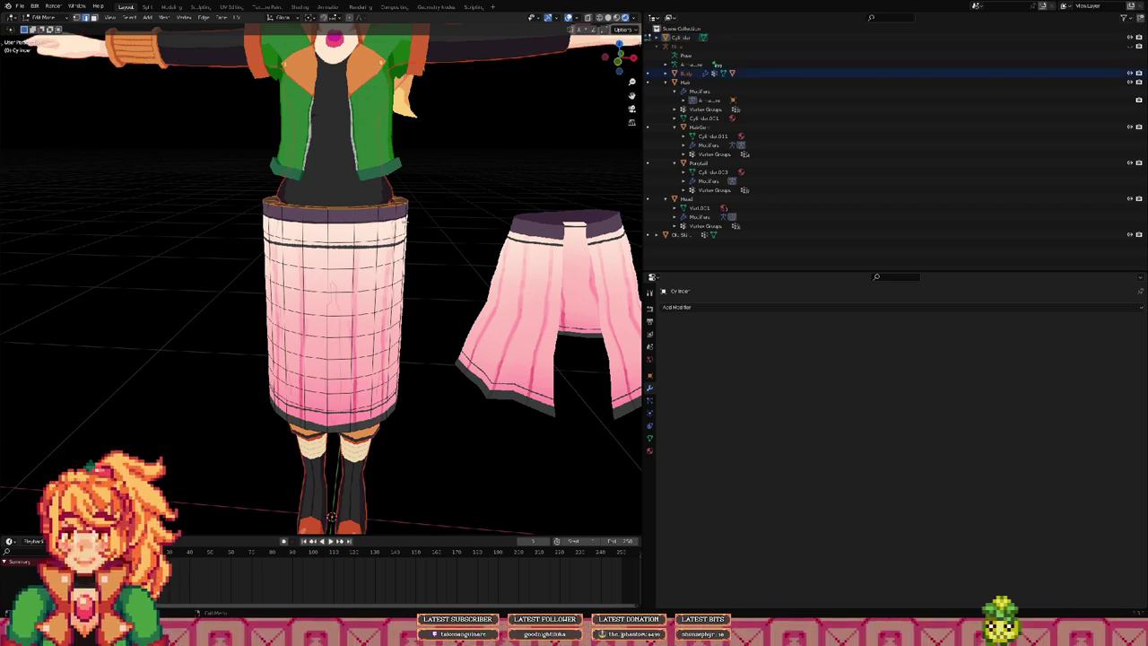
pyautogui.hotkey('alt', 'a')
pyautogui.moveTo(407, 222)
pyautogui.mouseDown(button='middle')
pyautogui.moveTo(423, 230)
pyautogui.moveTo(401, 226)
pyautogui.mouseUp(button='middle')
pyautogui.scroll(2, 402, 213)
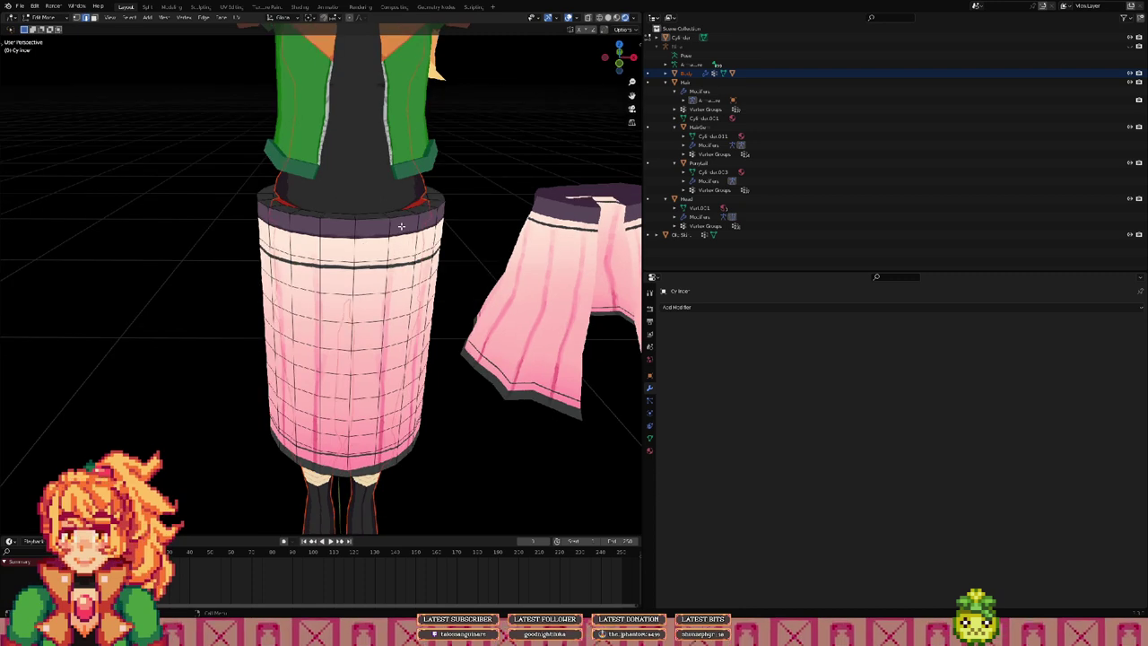
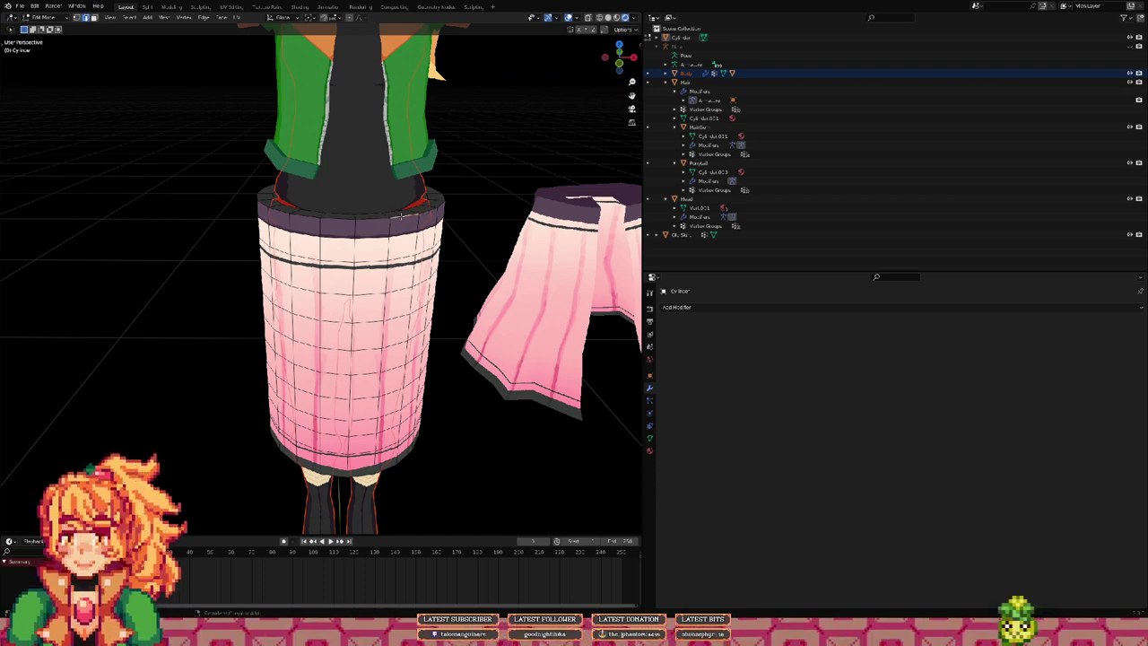
# Step: Select the edge loop around the skirt's waist rim and try scaling it slightly
pyautogui.keyDown('alt'); pyautogui.click(398, 216); pyautogui.keyUp('alt')
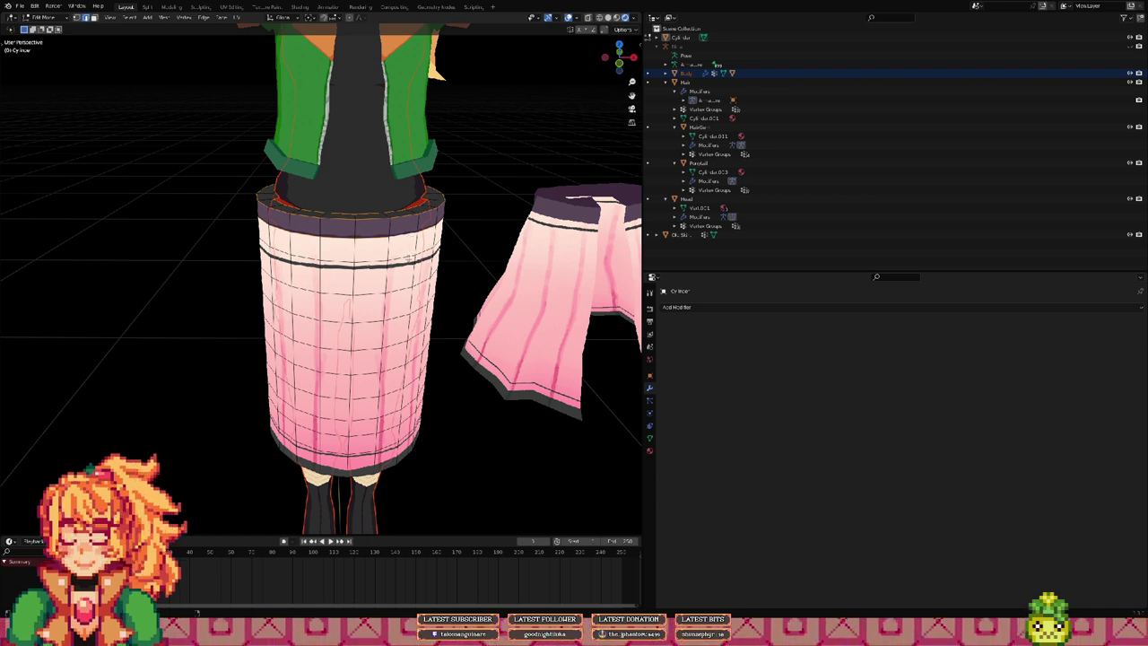
pyautogui.press('s')
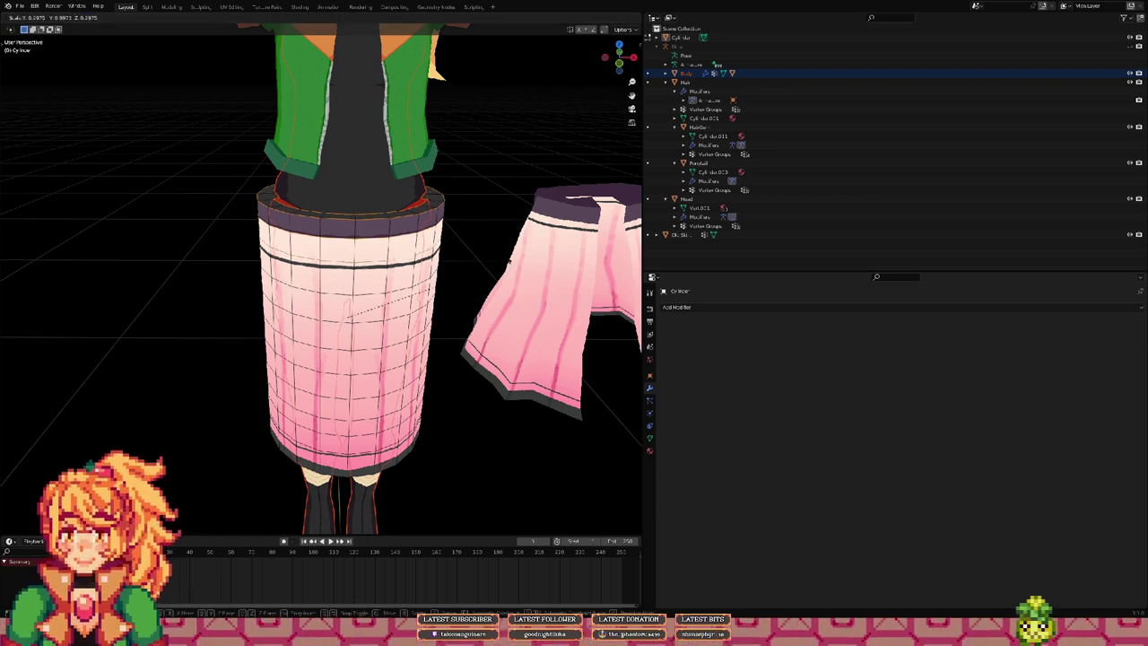
pyautogui.click(479, 263)
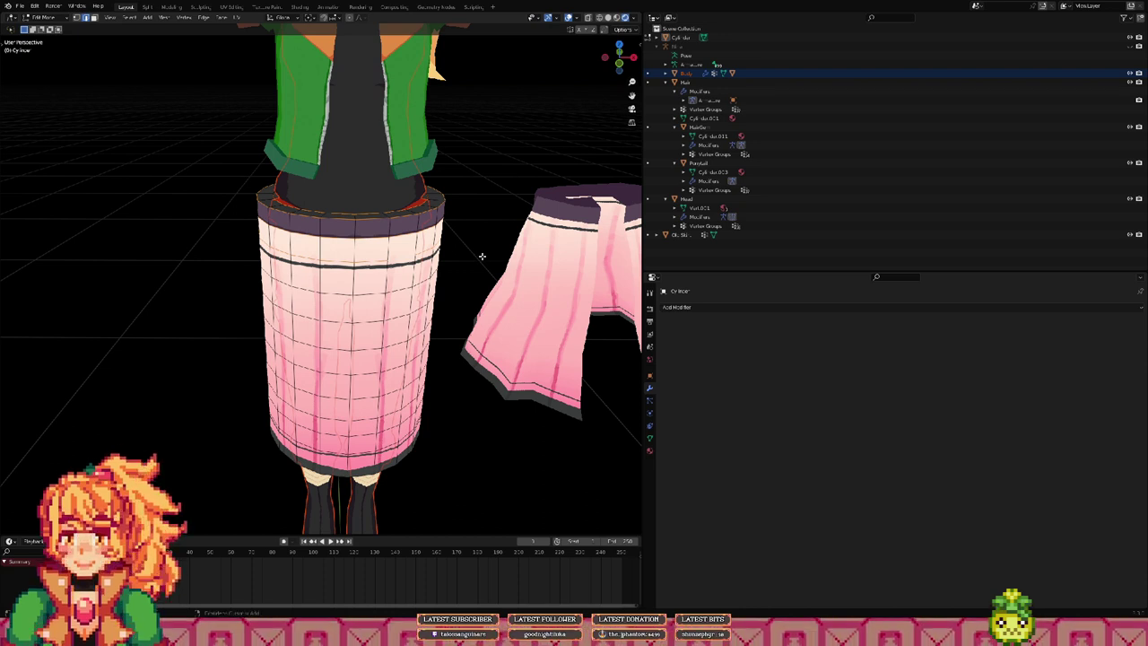
pyautogui.press('s')
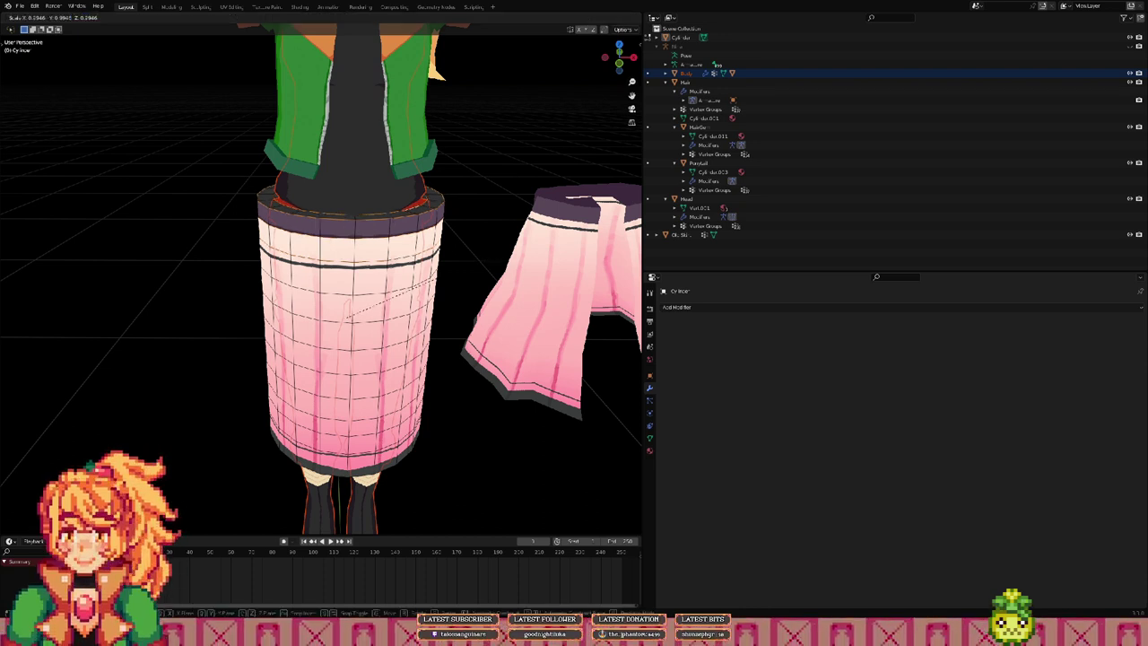
pyautogui.click(493, 258)
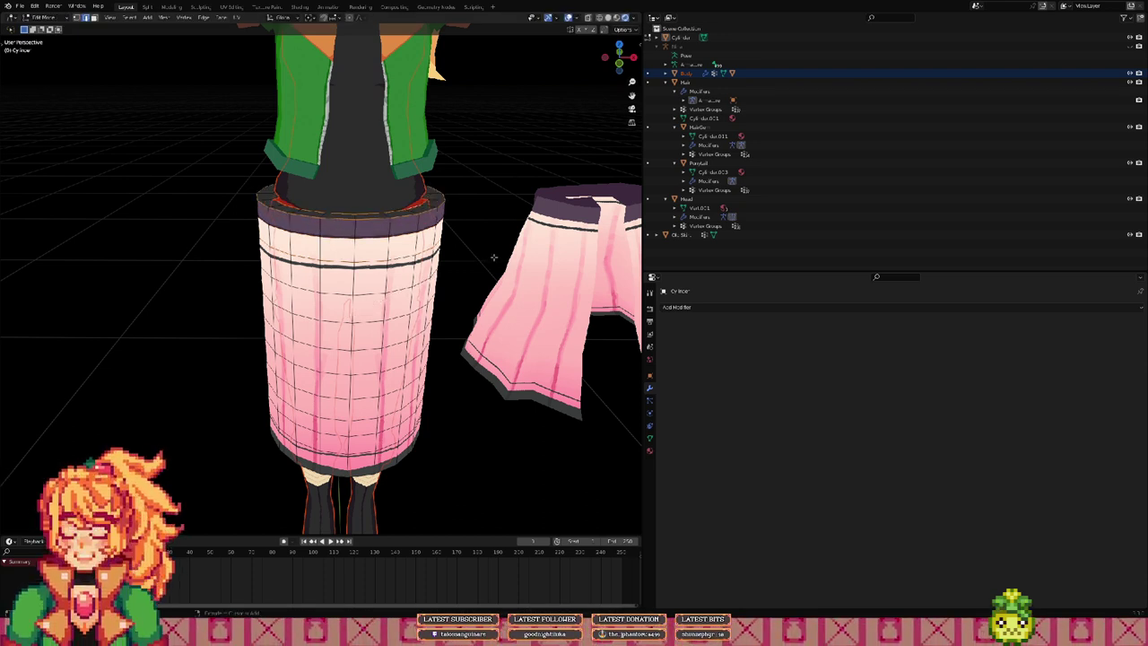
# Step: Try scaling the waist rim along the global X axis and uniformly, checking the result from behind
pyautogui.scroll(-5, 490, 235)
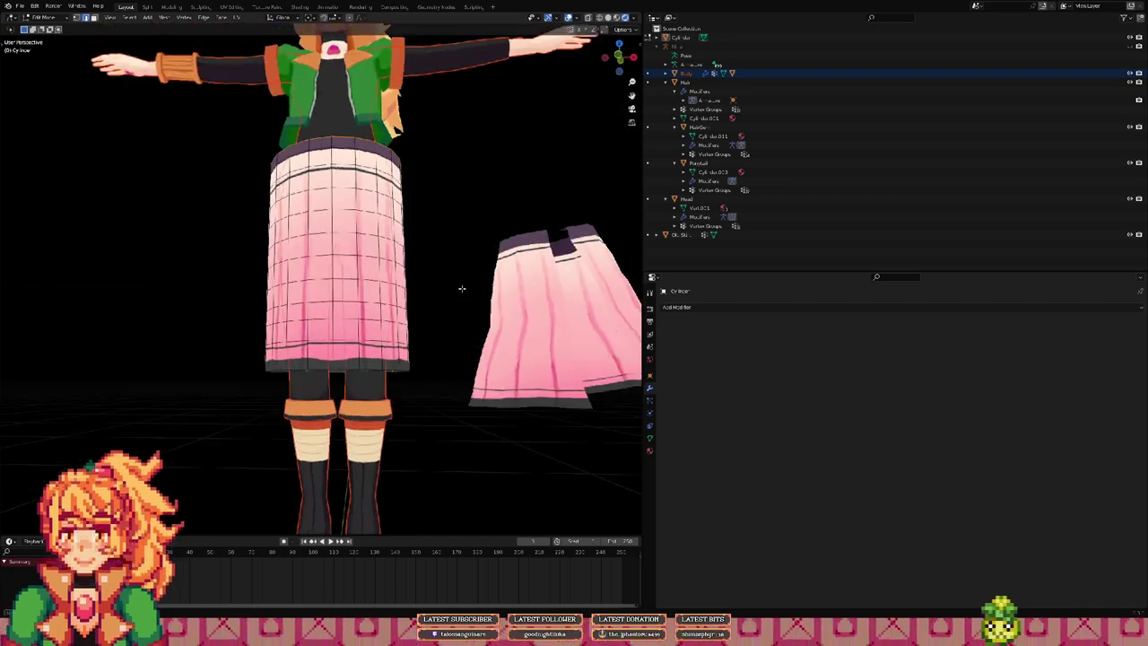
pyautogui.keyDown('shift'); pyautogui.moveTo(459, 319); pyautogui.dragTo(431, 271, button='middle'); pyautogui.keyUp('shift')
pyautogui.press('s')
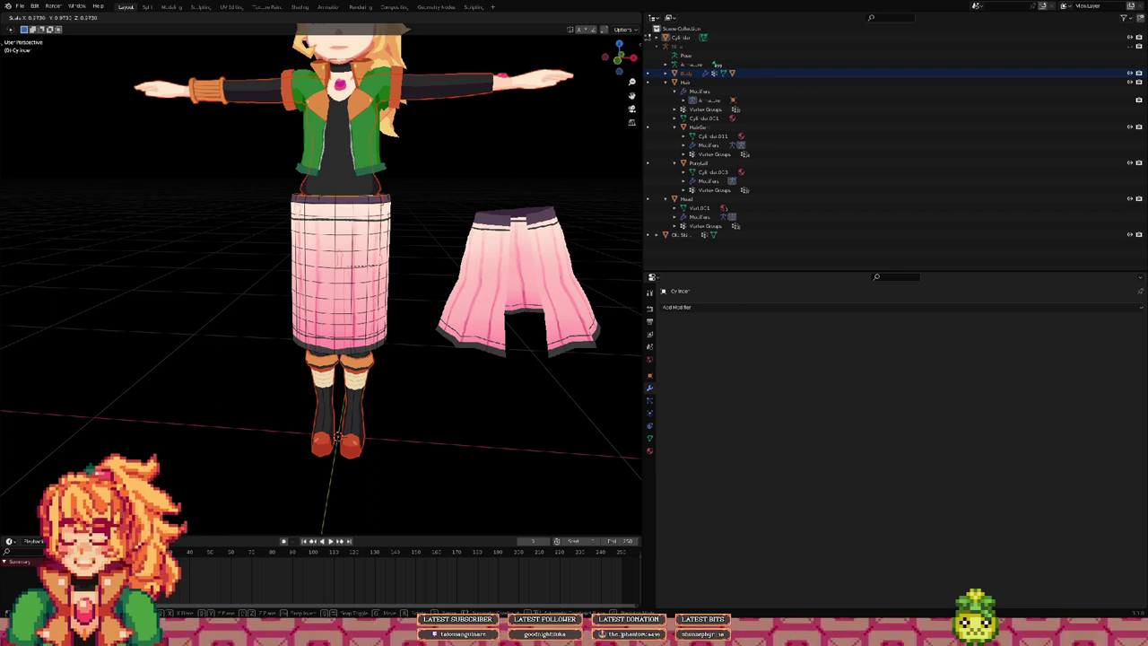
pyautogui.press('x')
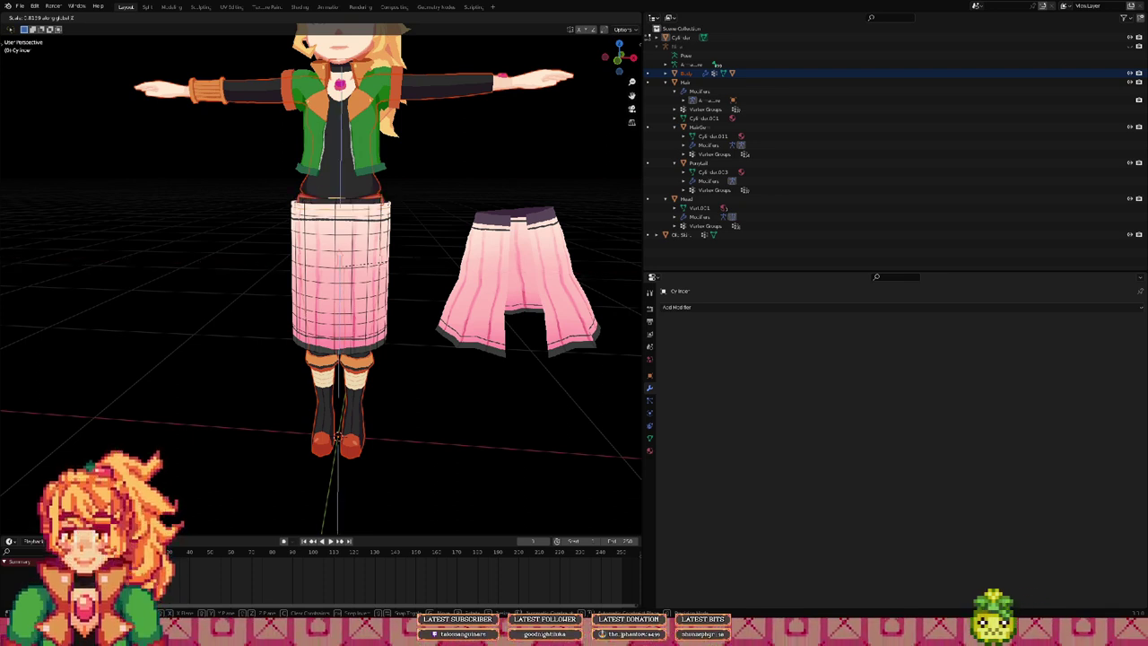
pyautogui.press('z')
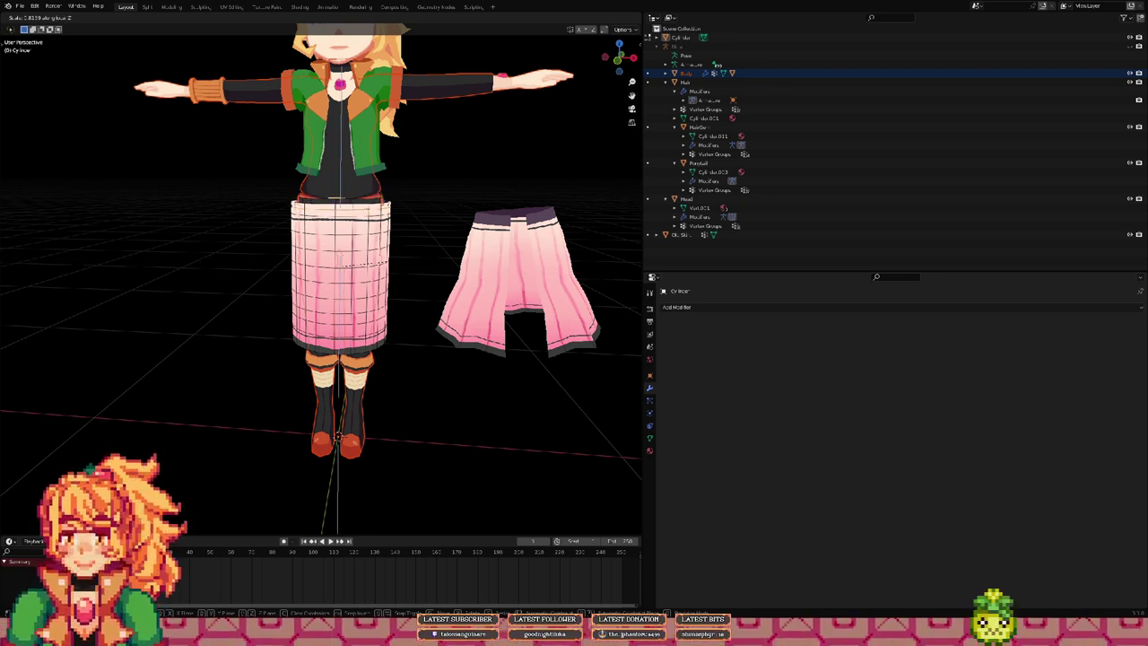
pyautogui.press('z')
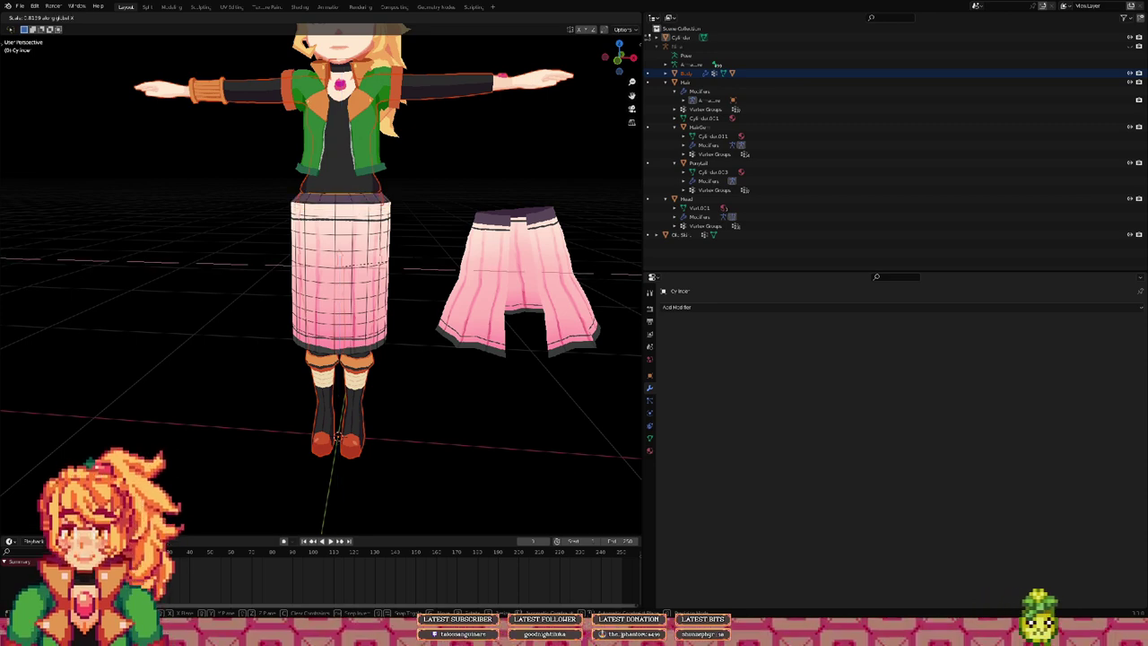
pyautogui.click(491, 291)
pyautogui.moveTo(492, 292); pyautogui.dragTo(335, 324, button='middle')
pyautogui.scroll(2, 296, 242)
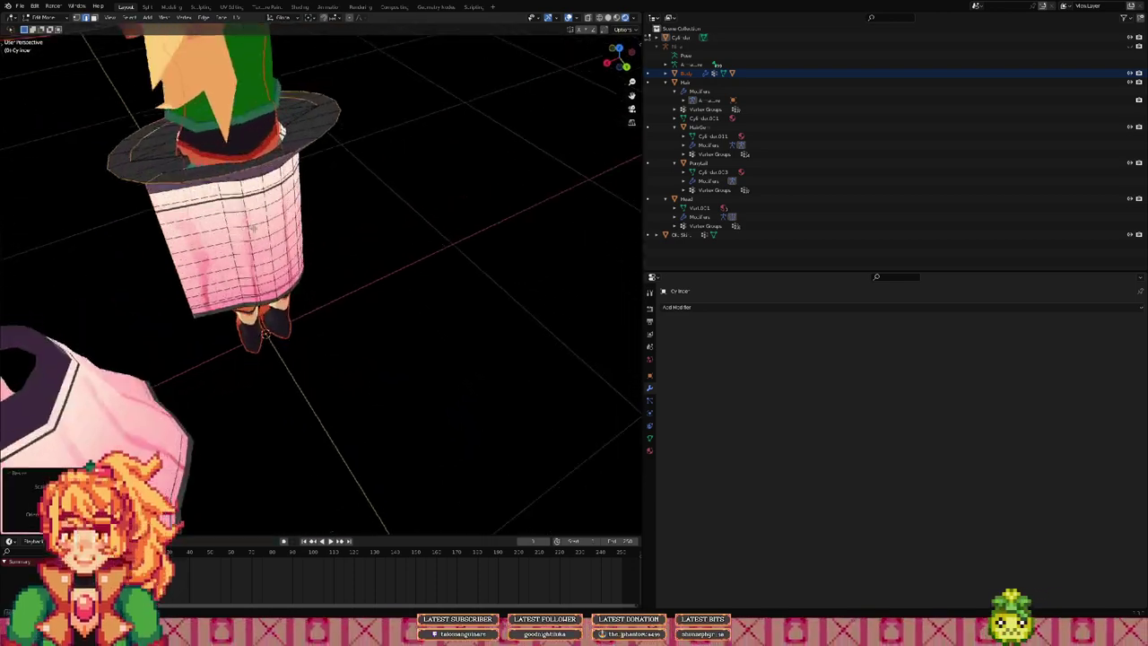
pyautogui.moveTo(257, 205); pyautogui.dragTo(366, 231, button='middle')
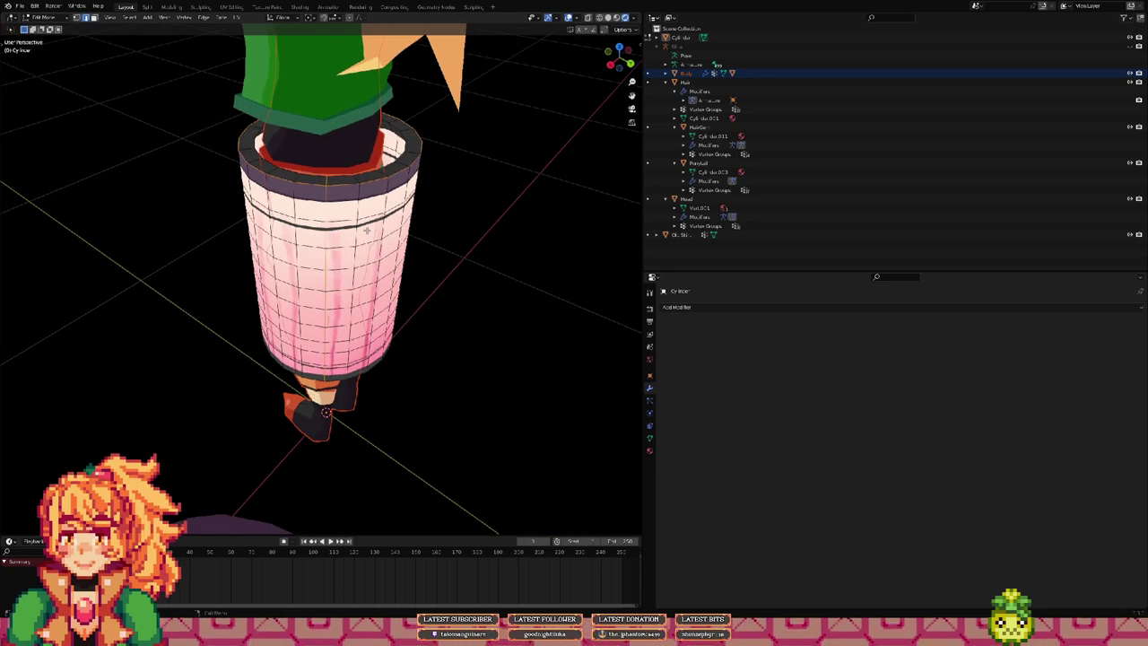
pyautogui.press('s')
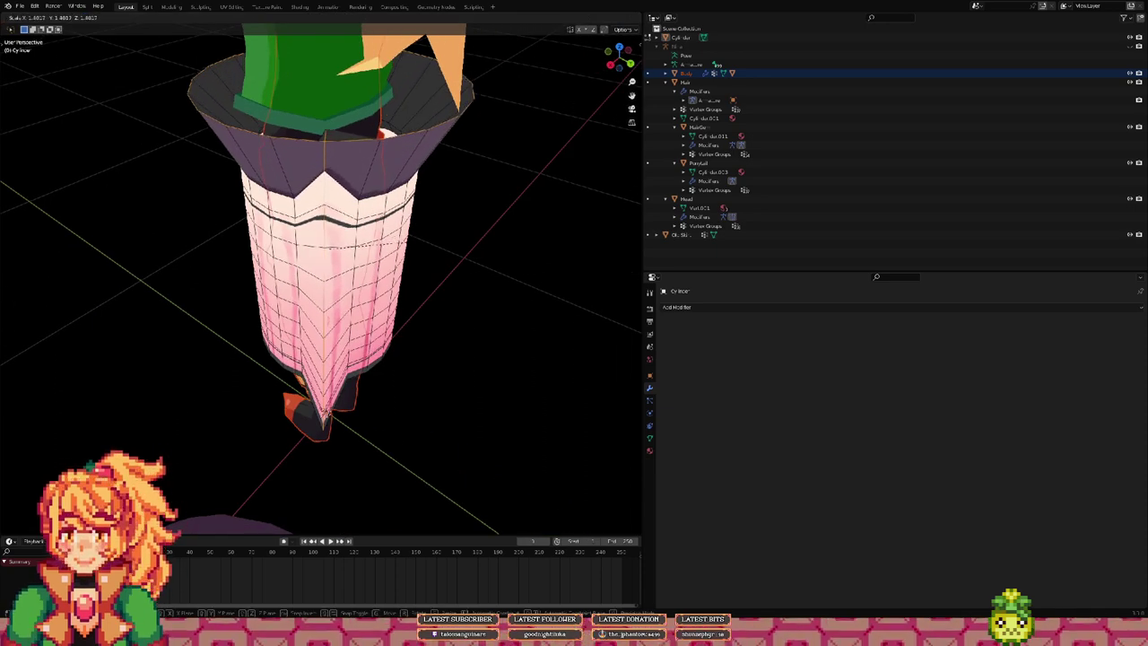
pyautogui.press('Escape')
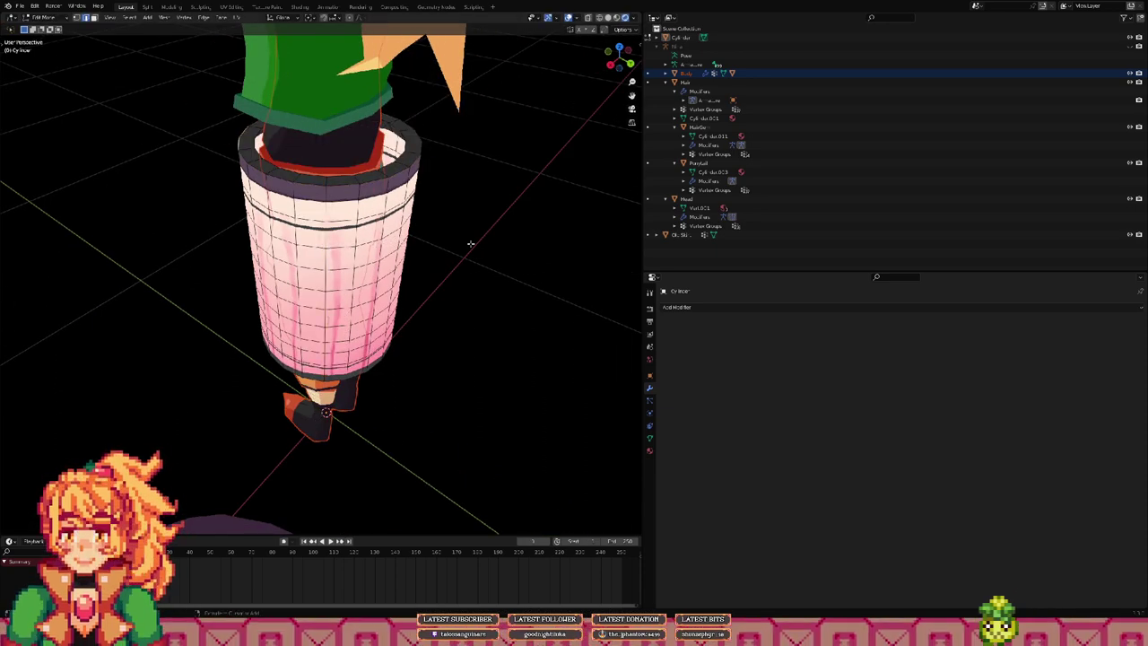
# Step: Undo the rim edits and the Mirror application to return to the mirrored skirt segment
pyautogui.hotkey('ctrl', 'z')
pyautogui.hotkey('ctrl', 'z')
pyautogui.hotkey('ctrl', 'z')
pyautogui.hotkey('ctrl', 'z')
pyautogui.hotkey('ctrl', 'z')
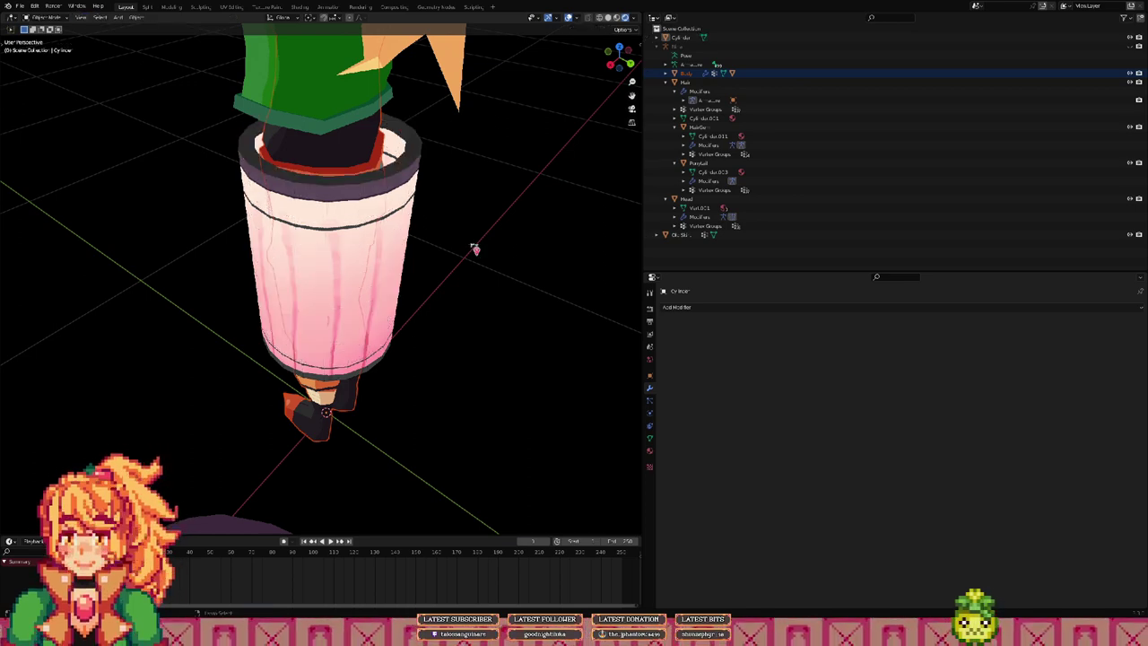
# Step: Display the model in wireframe shading around the skirt's waist rim
pyautogui.moveTo(471, 243); pyautogui.dragTo(365, 206, button='middle')
pyautogui.scroll(2, 365, 207)
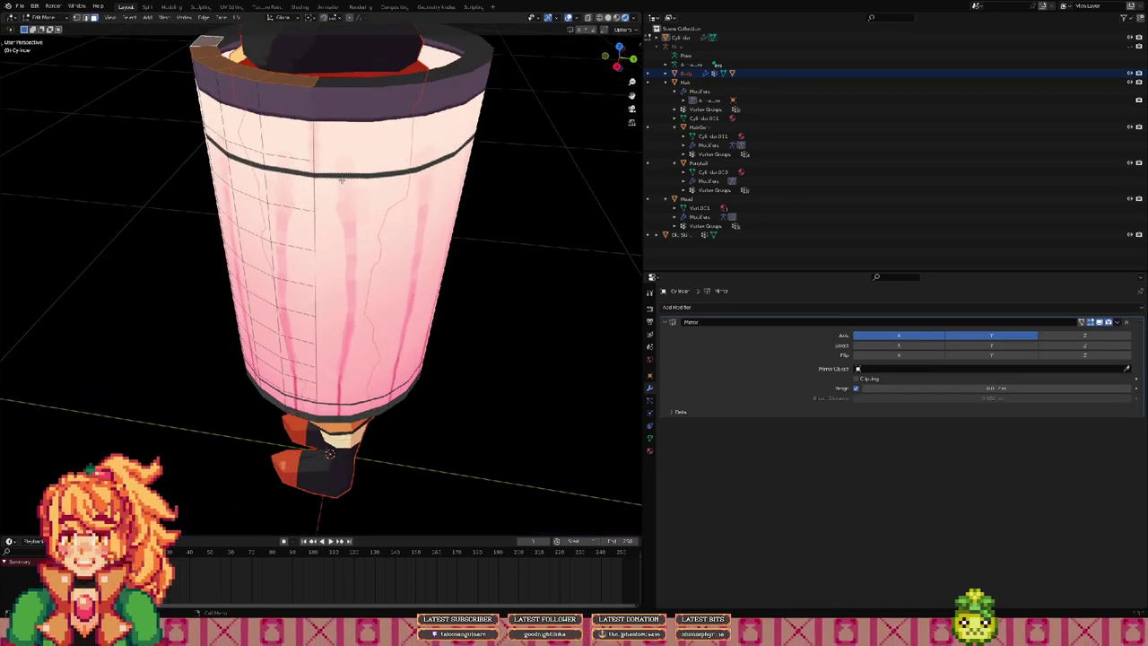
pyautogui.scroll(-1, 357, 174)
pyautogui.press('z')
pyautogui.click(297, 185)
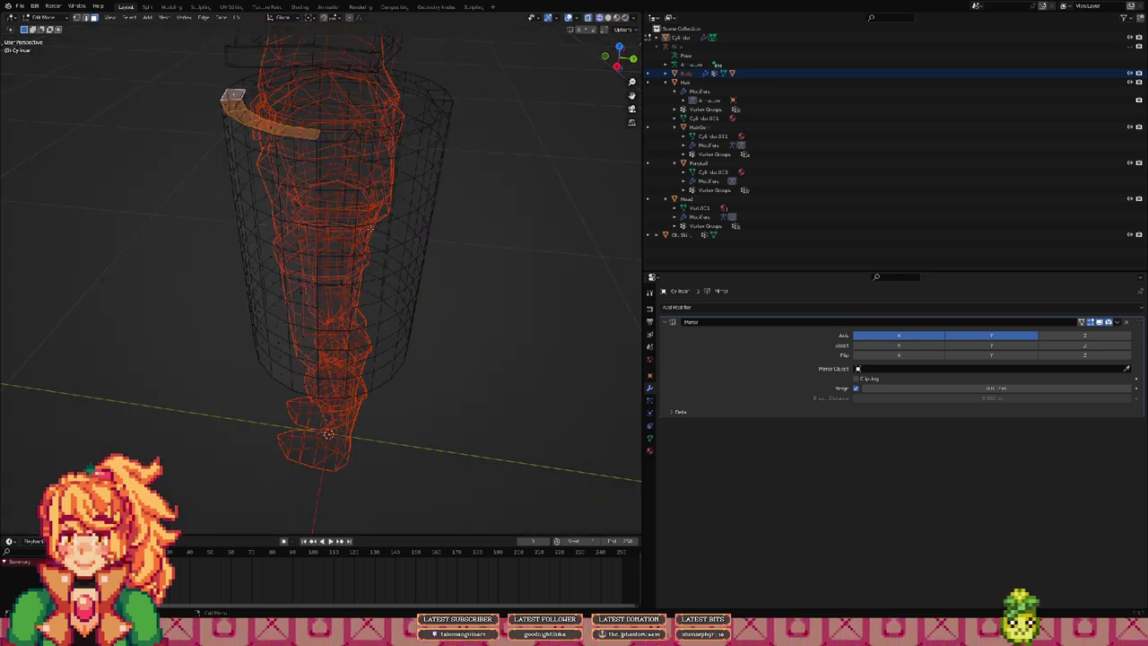
# Step: Delete the selected face inside the skirt's waist using Only Faces
pyautogui.moveTo(387, 260); pyautogui.dragTo(387, 210, button='middle')
pyautogui.scroll(-1, 387, 211)
pyautogui.moveTo(384, 156); pyautogui.dragTo(355, 168, button='middle')
pyautogui.press('x')
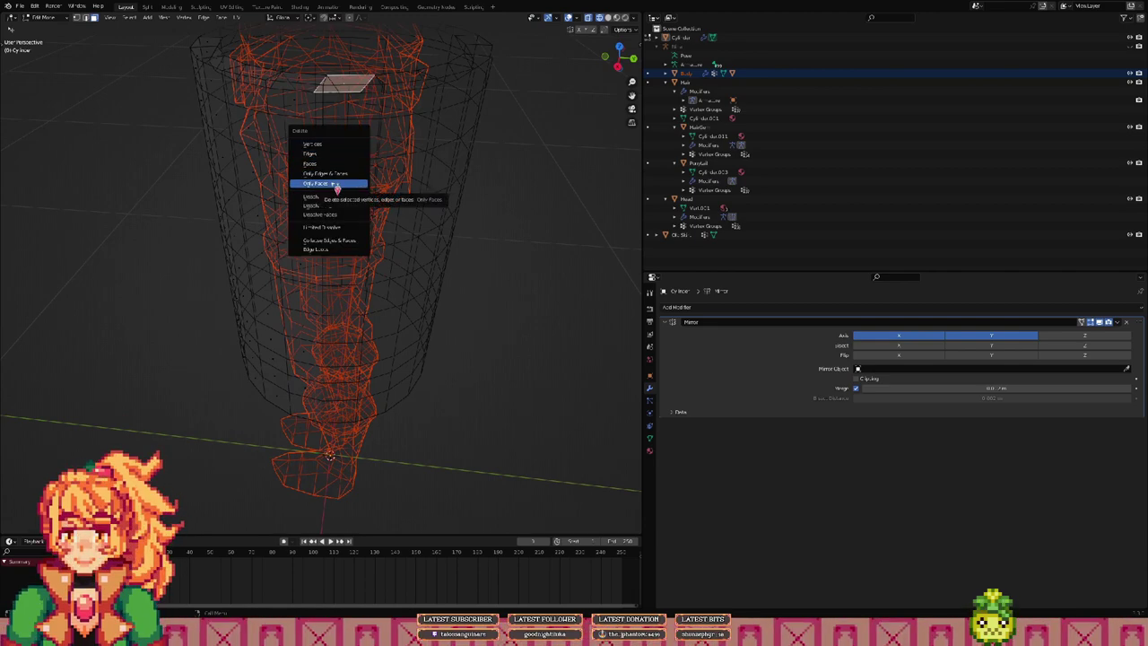
pyautogui.click(323, 183)
pyautogui.moveTo(365, 159); pyautogui.dragTo(410, 135, button='middle')
pyautogui.press('f')
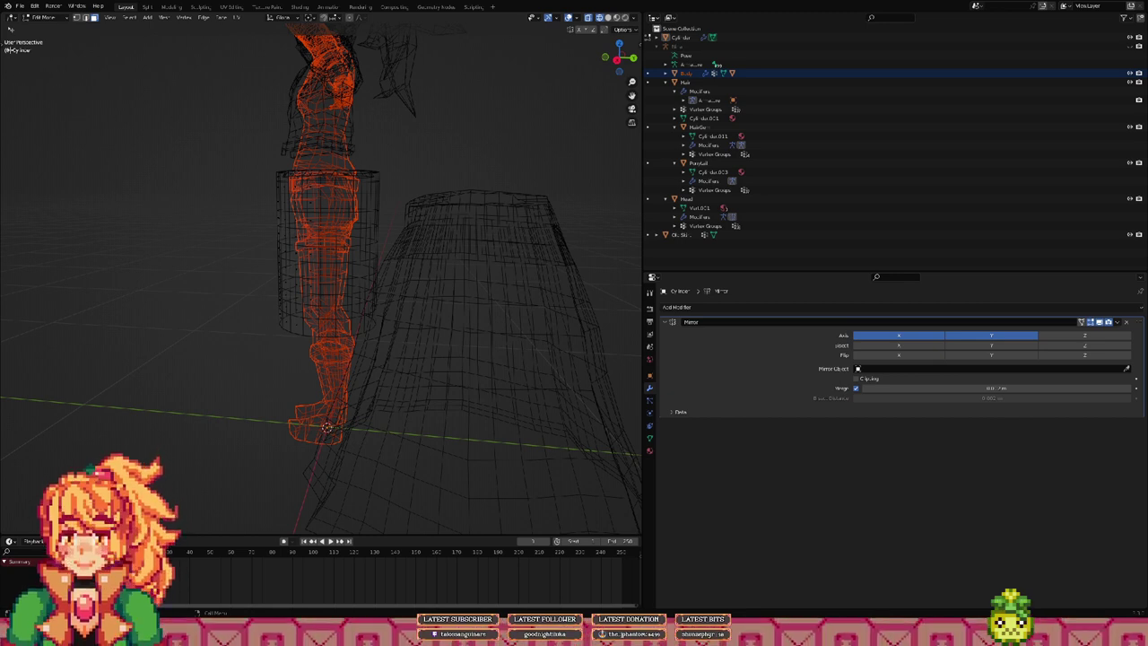
pyautogui.press('Tab')
pyautogui.press('Tab')
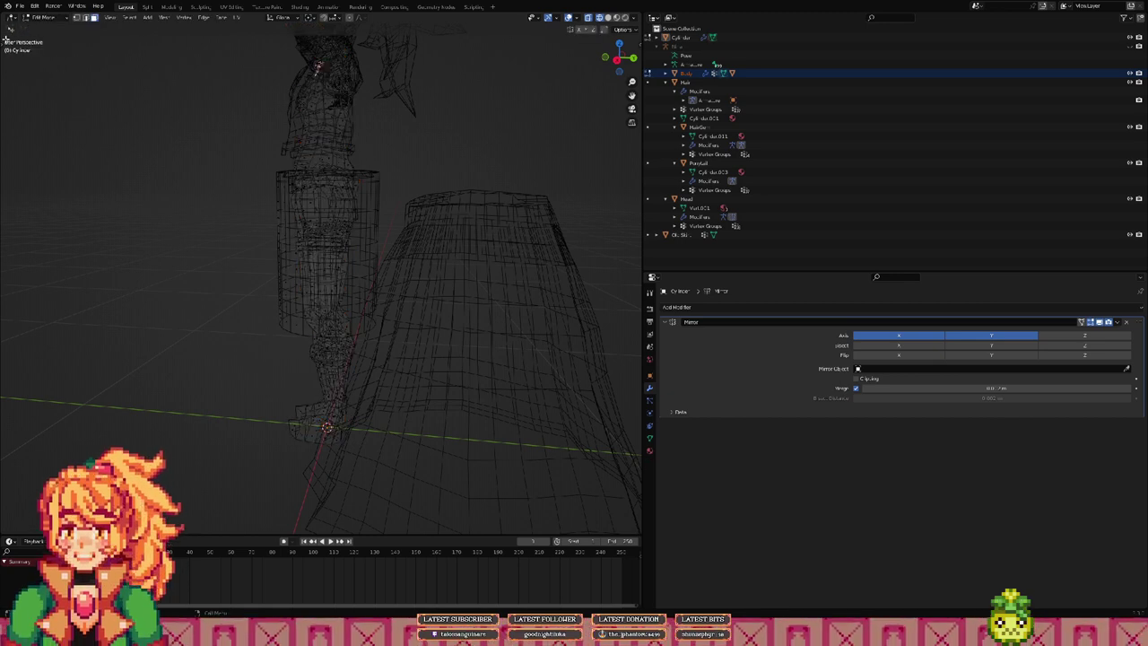
pyautogui.press('Tab')
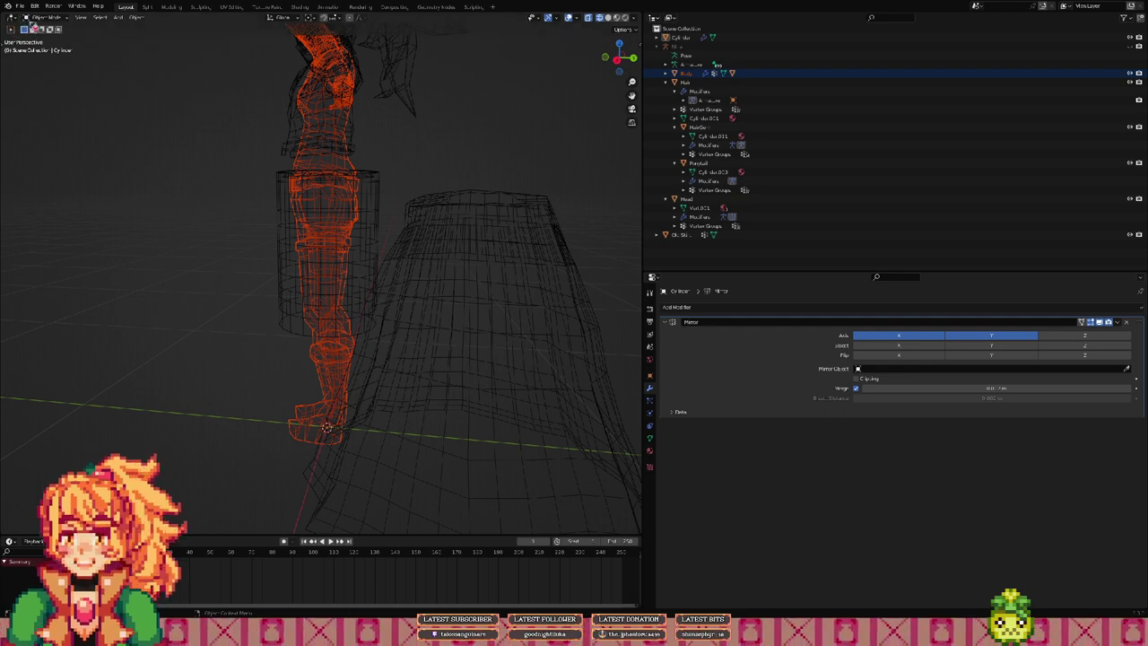
pyautogui.press('Tab')
pyautogui.click(356, 197)
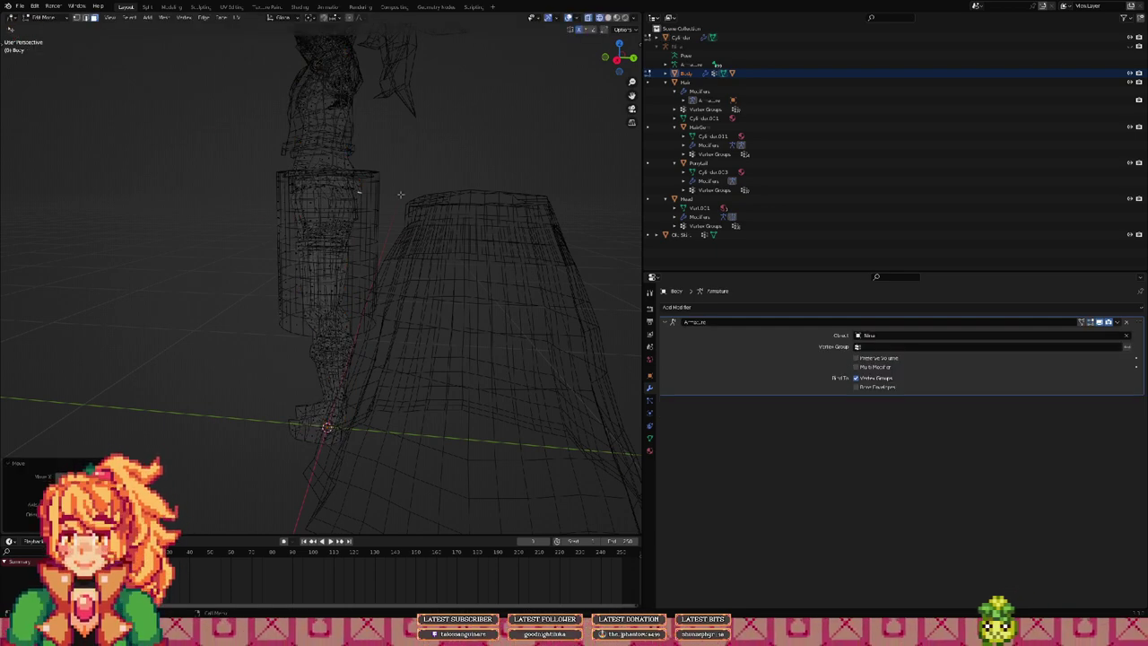
pyautogui.hotkey('ctrl', 'z')
pyautogui.moveTo(398, 195); pyautogui.dragTo(405, 195, button='middle')
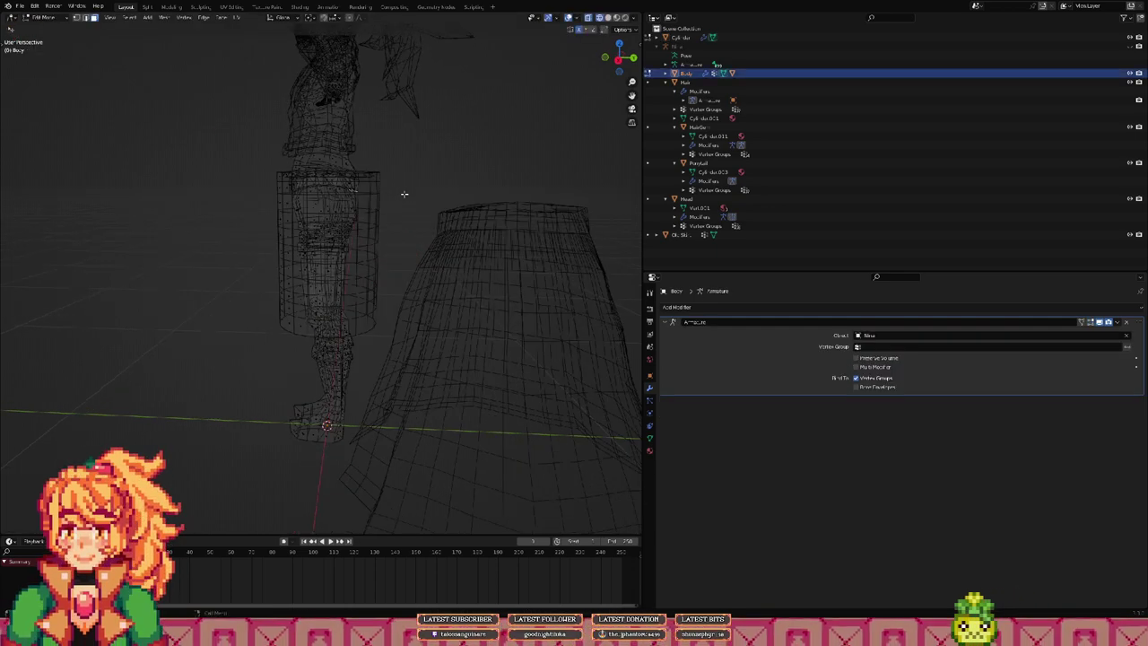
# Step: Select only the skirt cylinder and enter Edit Mode on it
pyautogui.click(685, 38)
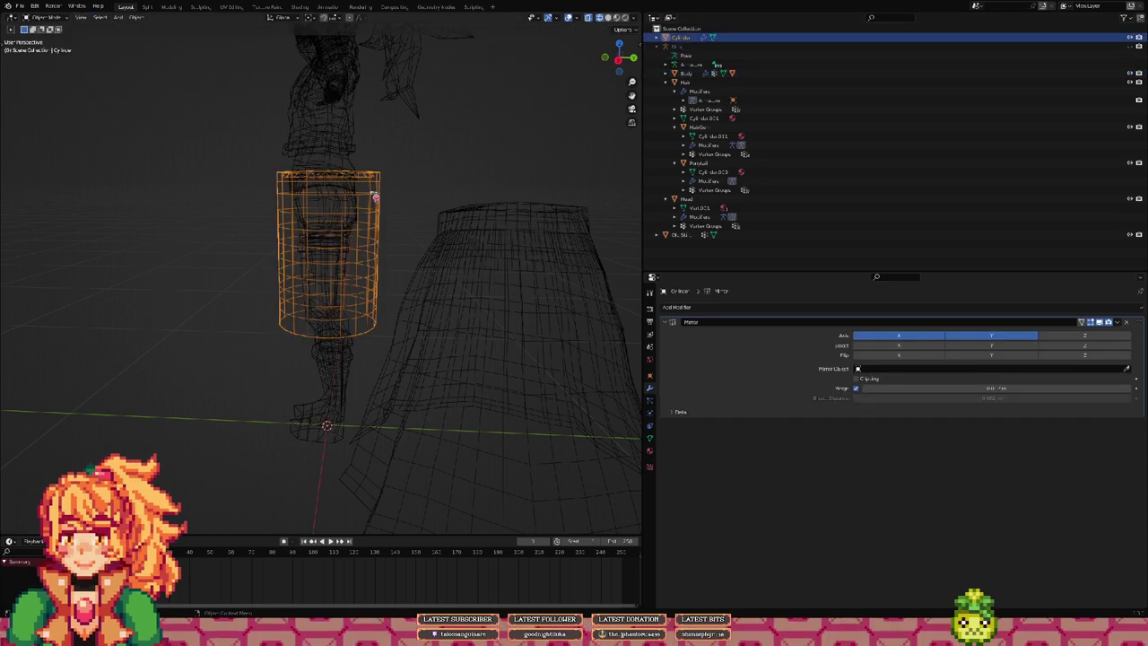
pyautogui.press('Tab')
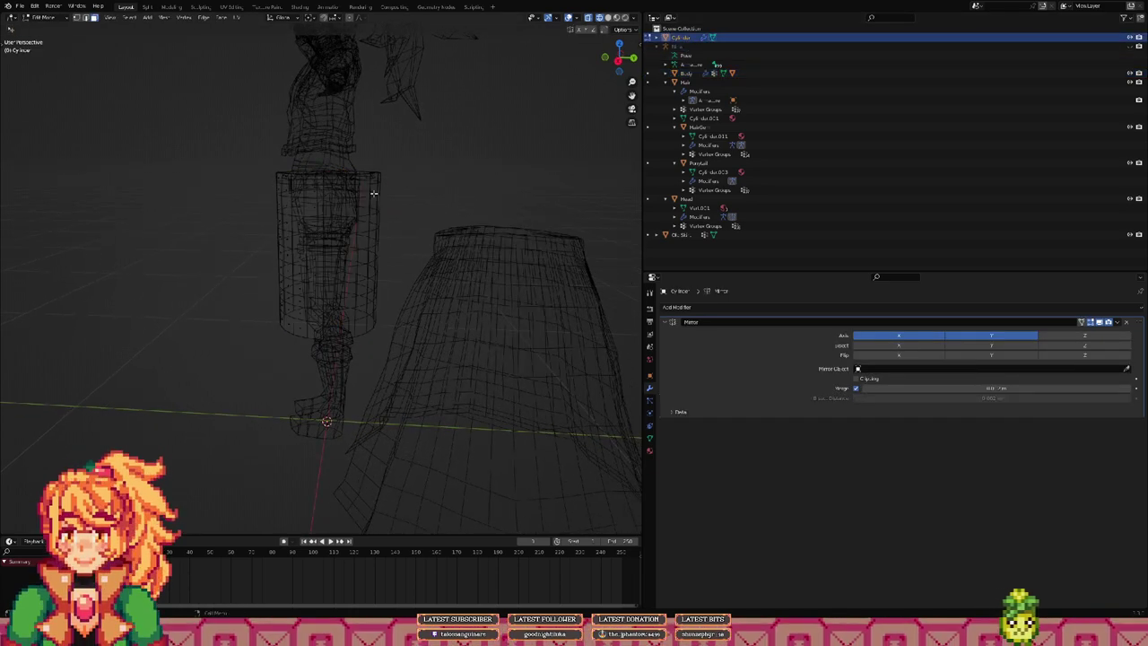
pyautogui.press('Tab')
pyautogui.moveTo(378, 198)
pyautogui.mouseDown(button='middle')
pyautogui.moveTo(397, 225)
pyautogui.moveTo(445, 215)
pyautogui.moveTo(454, 192)
pyautogui.moveTo(349, 192)
pyautogui.moveTo(377, 191)
pyautogui.mouseUp(button='middle')
pyautogui.press('Tab')
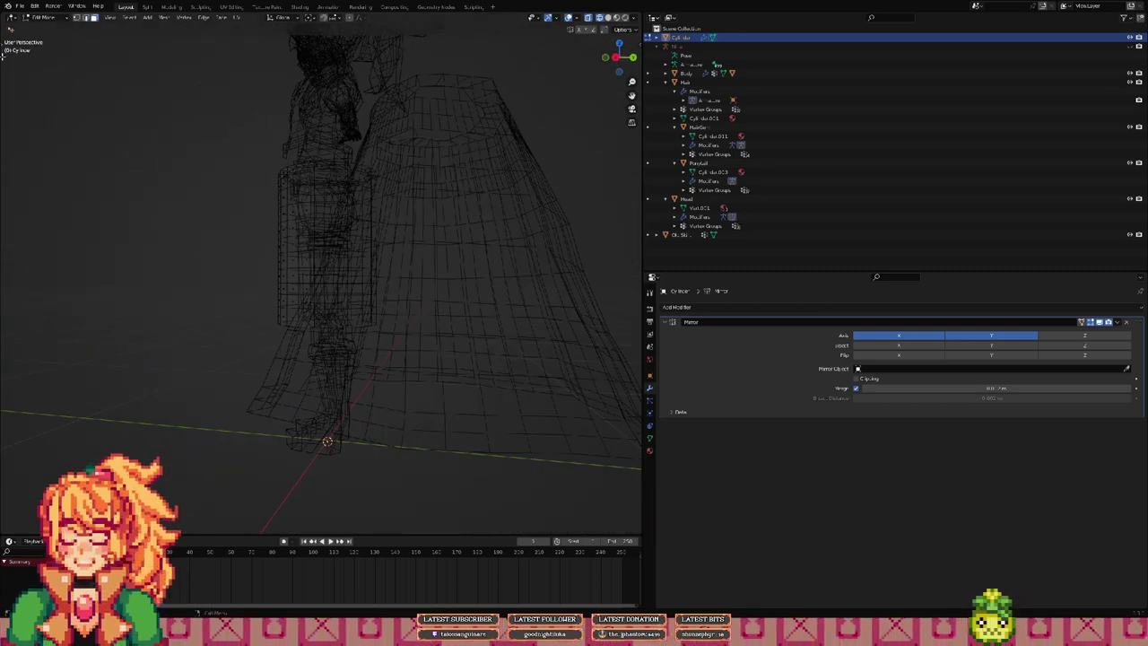
# Step: Show the mesh editing tools and align the view to the right orthographic side
pyautogui.press('t')
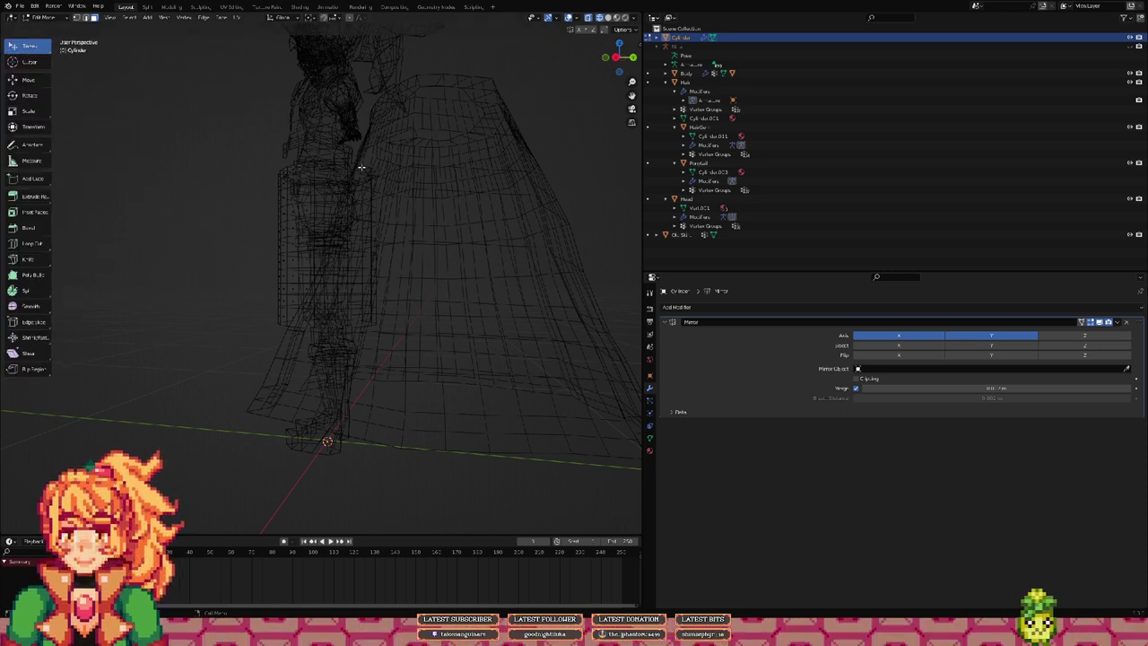
pyautogui.moveTo(359, 174); pyautogui.dragTo(359, 174, button='middle')
pyautogui.press('KP_3')
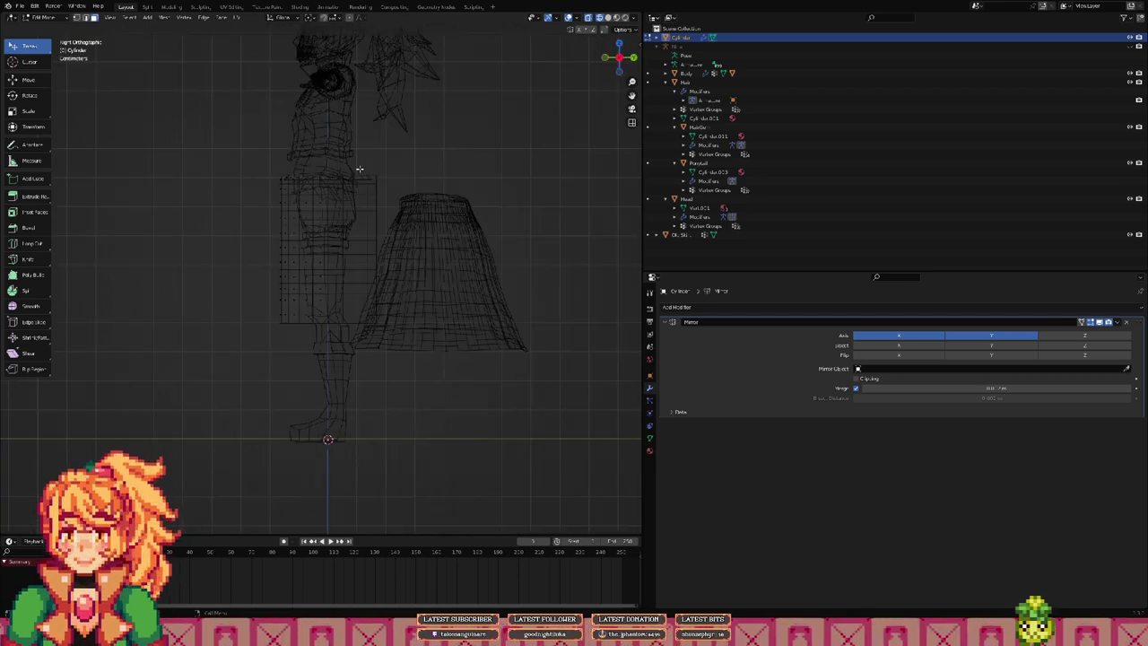
# Step: Try moving the small face inside the skirt's waist, then undo the move
pyautogui.press('g')
pyautogui.click(330, 179)
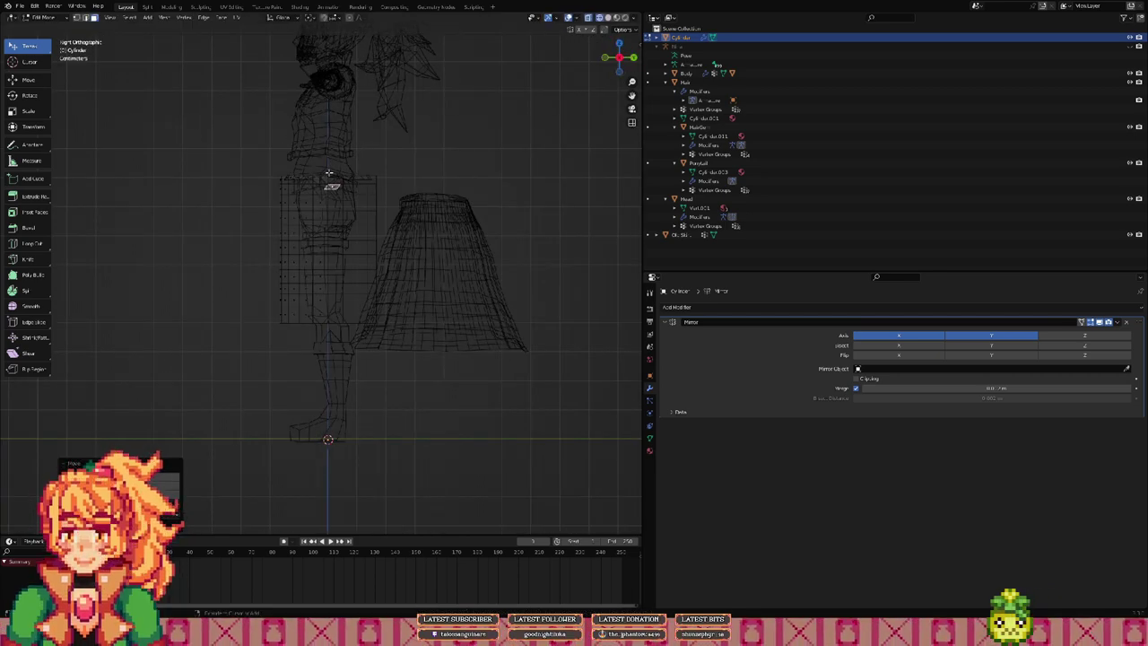
pyautogui.hotkey('ctrl', 'z')
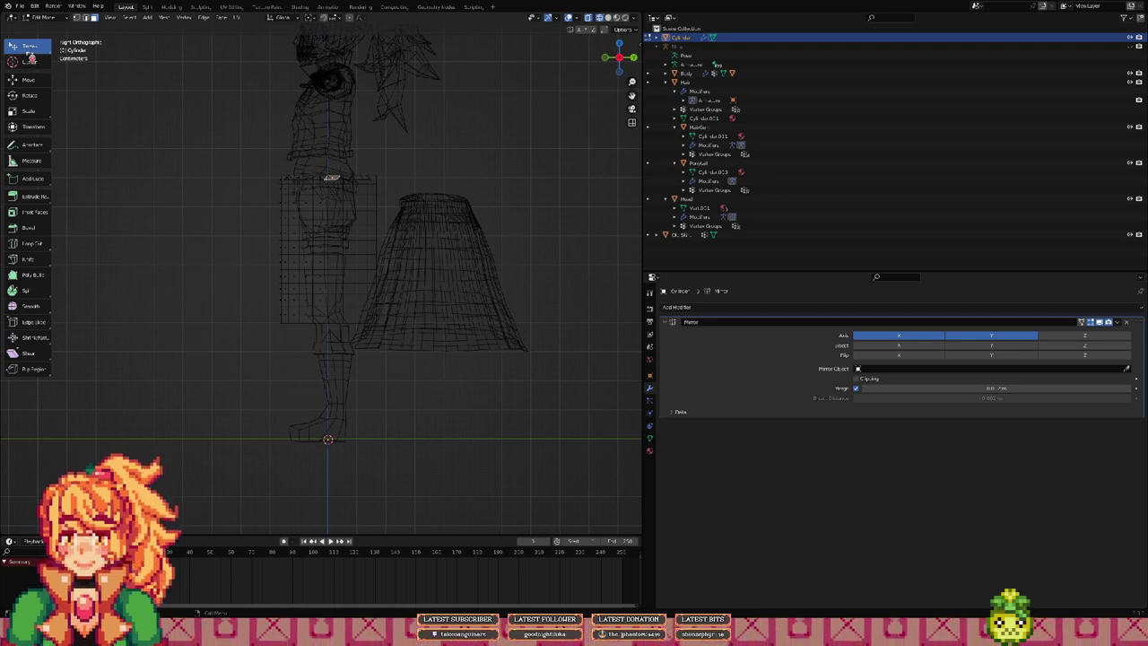
# Step: Lasso-select the stray faces inside the skirt cylinder's waist and delete their edges
pyautogui.click(28, 52)
pyautogui.click(27, 52)
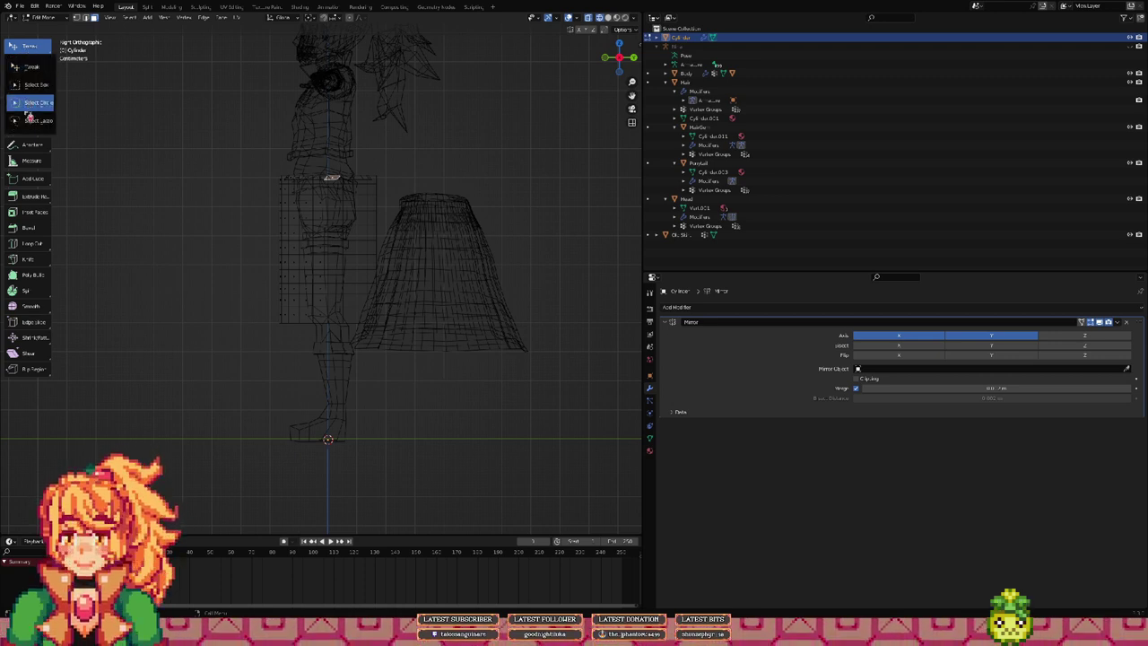
pyautogui.moveTo(30, 117); pyautogui.dragTo(31, 119)
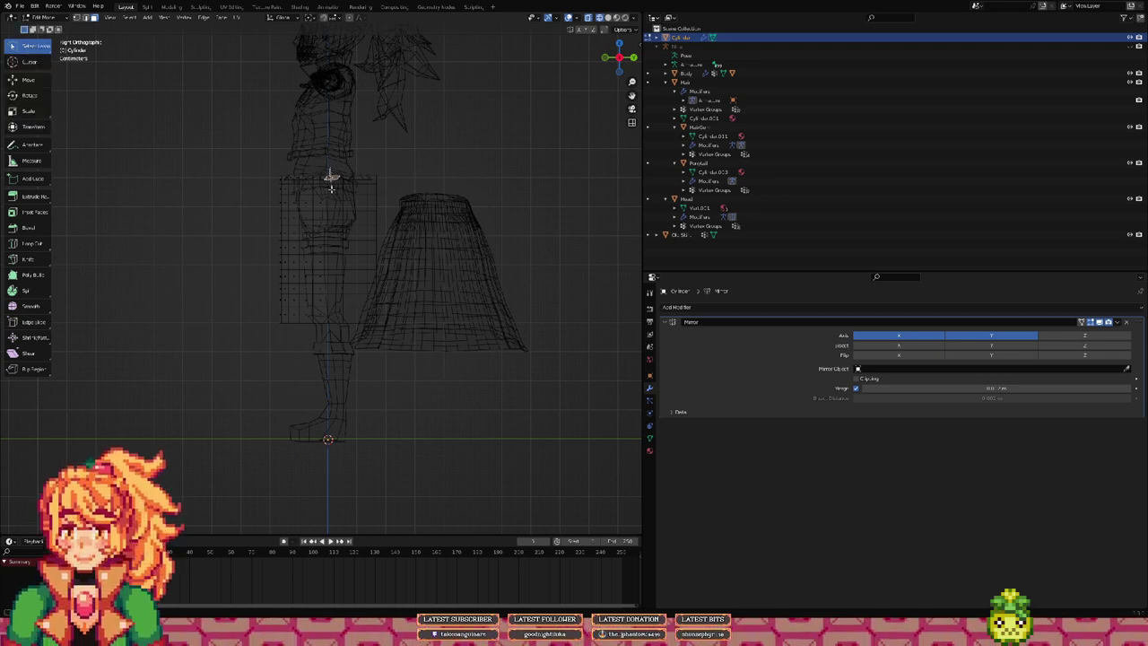
pyautogui.moveTo(330, 280)
pyautogui.mouseDown()
pyautogui.moveTo(332, 340)
pyautogui.moveTo(349, 352)
pyautogui.mouseUp()
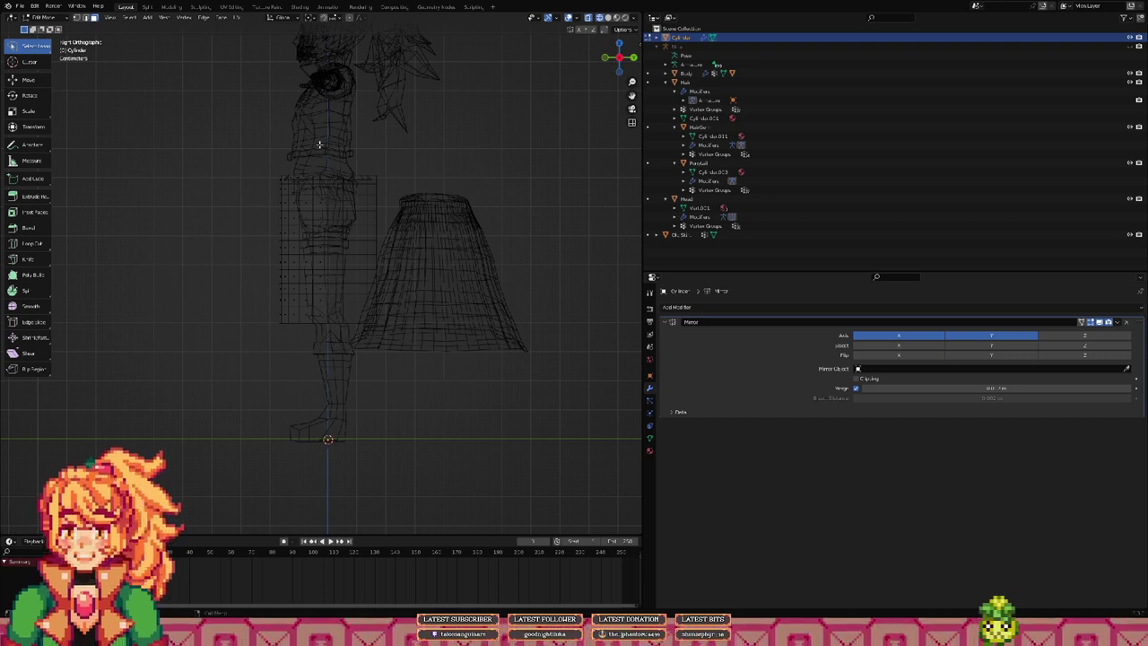
pyautogui.moveTo(328, 159)
pyautogui.mouseDown()
pyautogui.moveTo(380, 265)
pyautogui.moveTo(333, 154)
pyautogui.mouseUp()
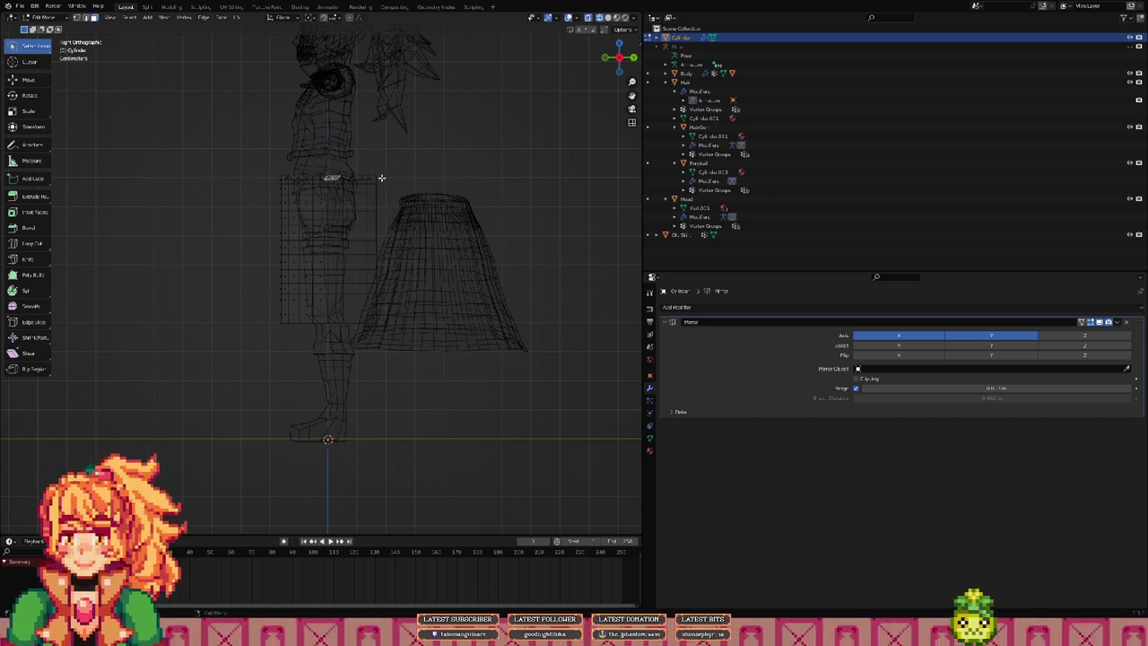
pyautogui.press('x')
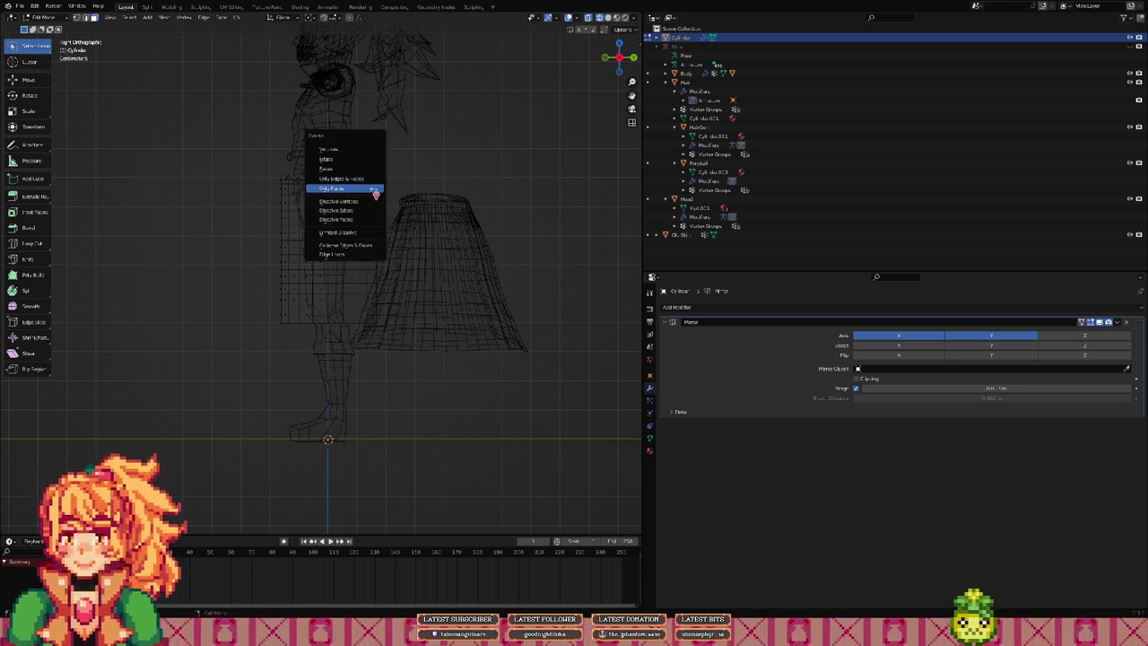
pyautogui.click(353, 158)
pyautogui.moveTo(360, 169); pyautogui.dragTo(359, 175, button='middle')
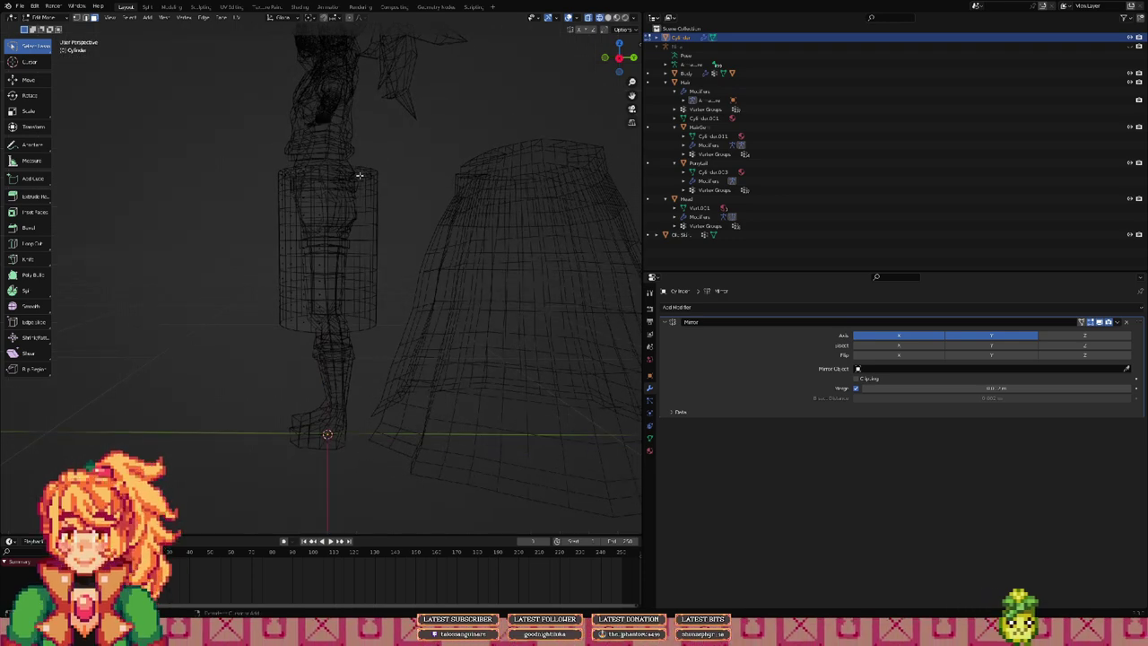
pyautogui.press('x')
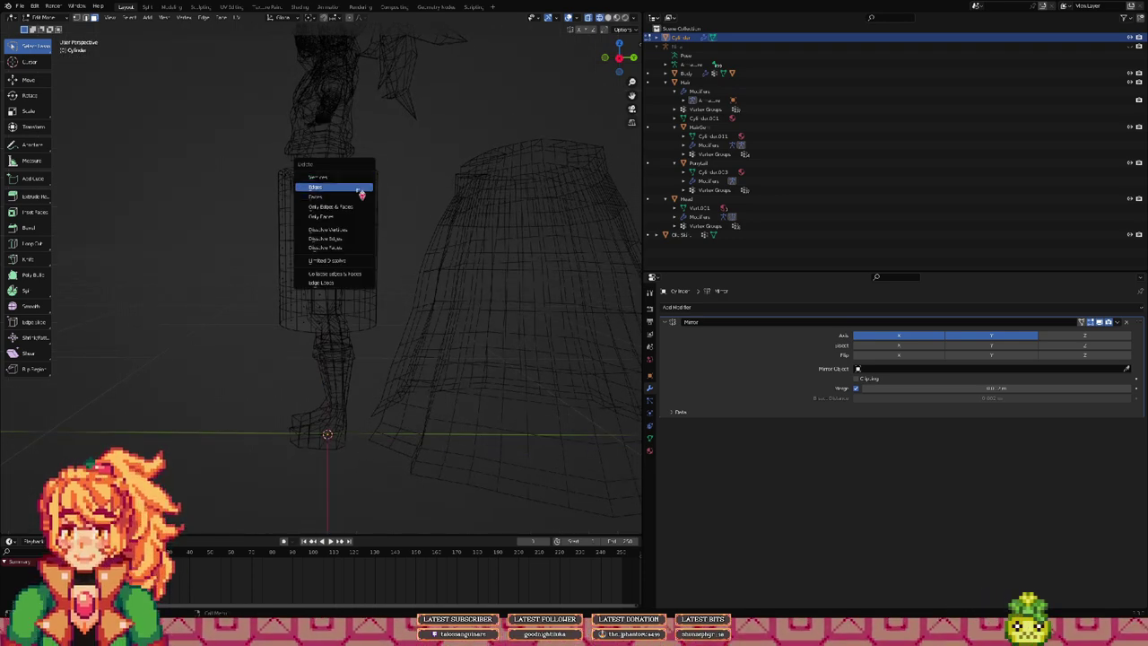
pyautogui.click(362, 185)
# Step: Return to Object Mode and switch the viewport to Rendered shading
pyautogui.moveTo(361, 176); pyautogui.dragTo(418, 165, button='middle')
pyautogui.press('Tab')
pyautogui.press('z')
pyautogui.click(417, 186)
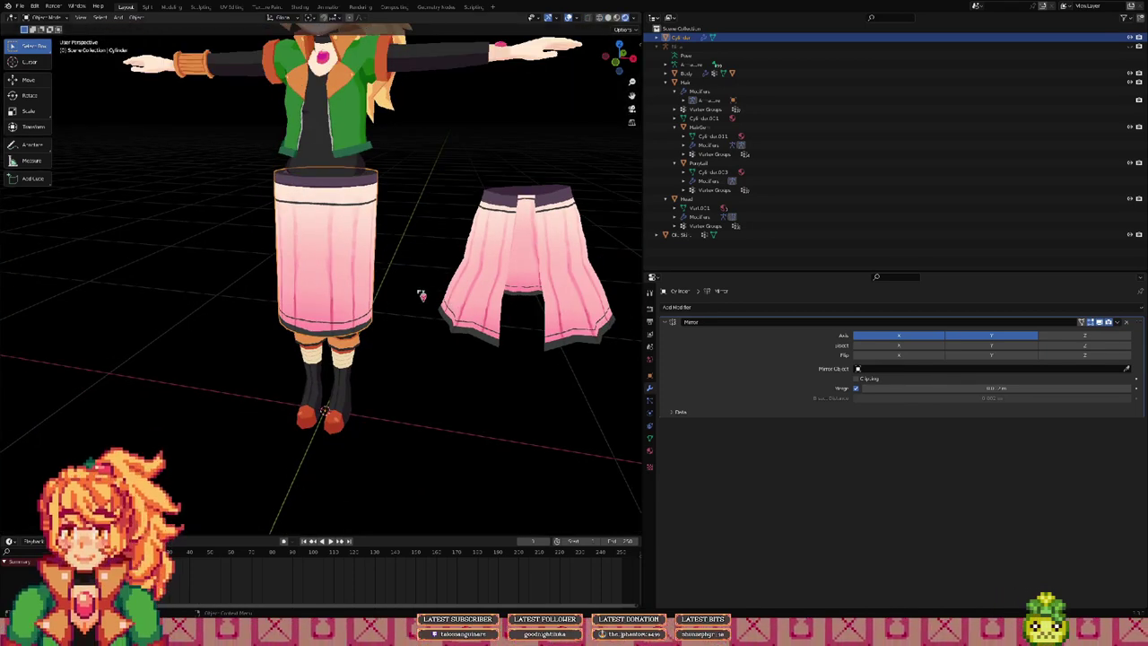
# Step: Apply the skirt cylinder's Mirror modifier and enter Edit Mode on it
pyautogui.click(1118, 322)
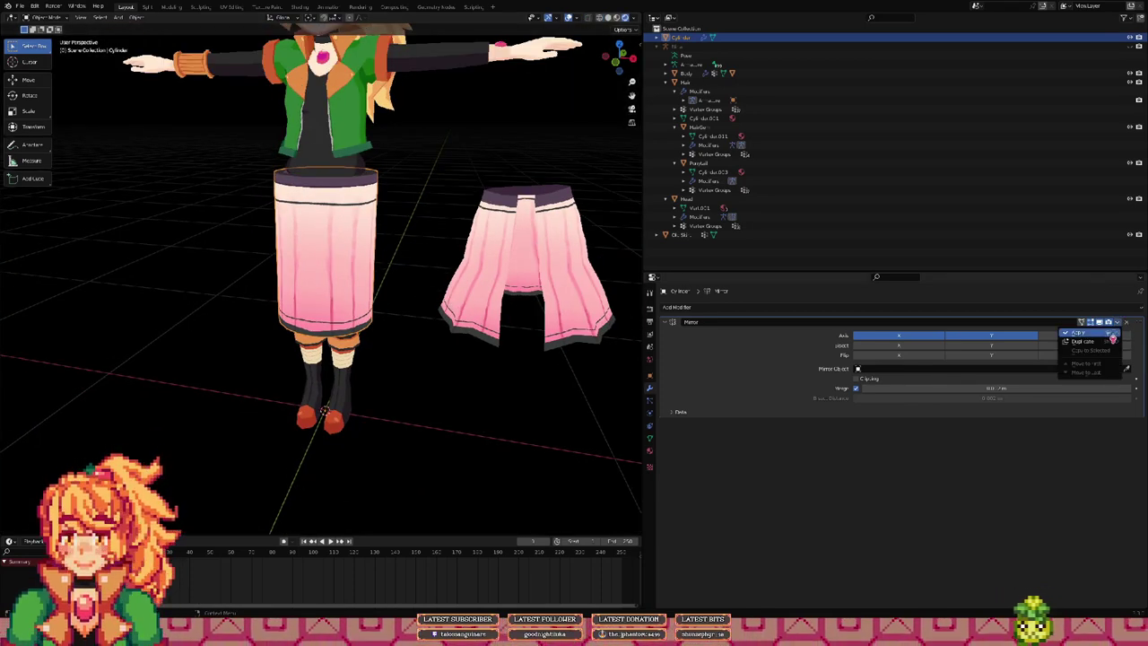
pyautogui.click(1110, 331)
pyautogui.keyDown('shift'); pyautogui.moveTo(364, 248); pyautogui.dragTo(372, 247, button='middle'); pyautogui.keyUp('shift')
pyautogui.press('Tab')
# Step: Select the face loop on the waist's upper rim and scale it inward to about 0.85
pyautogui.scroll(5, 373, 251)
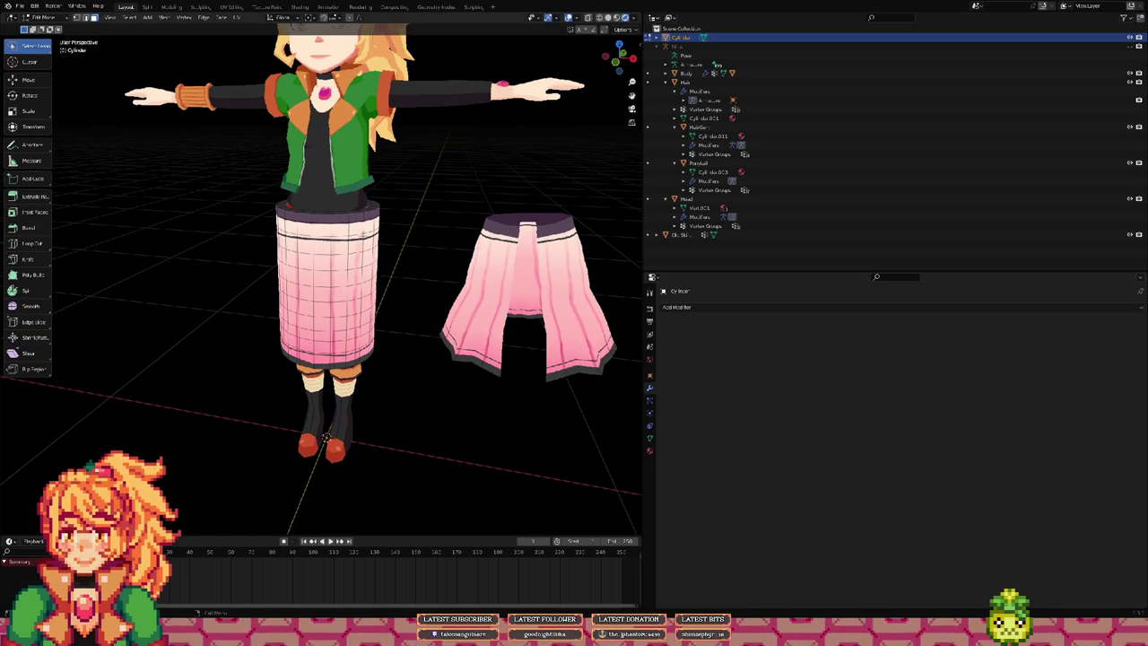
pyautogui.moveTo(563, 259); pyautogui.dragTo(341, 186, button='middle')
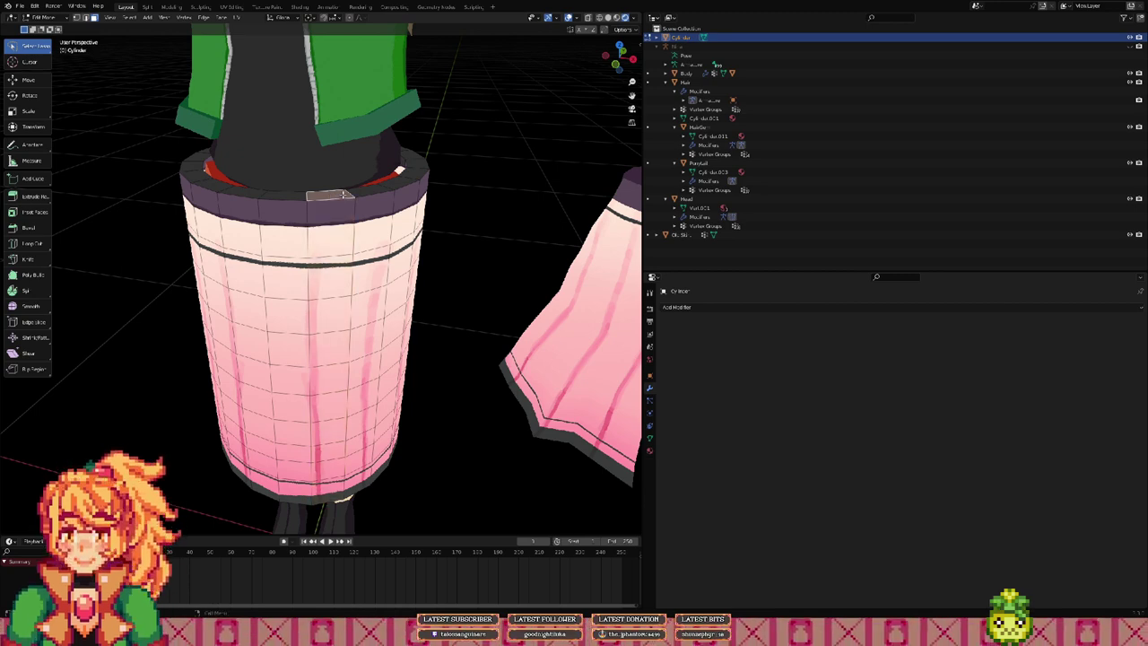
pyautogui.keyDown('alt'); pyautogui.click(346, 194); pyautogui.keyUp('alt')
pyautogui.moveTo(392, 188); pyautogui.dragTo(449, 206, button='middle')
pyautogui.press('s')
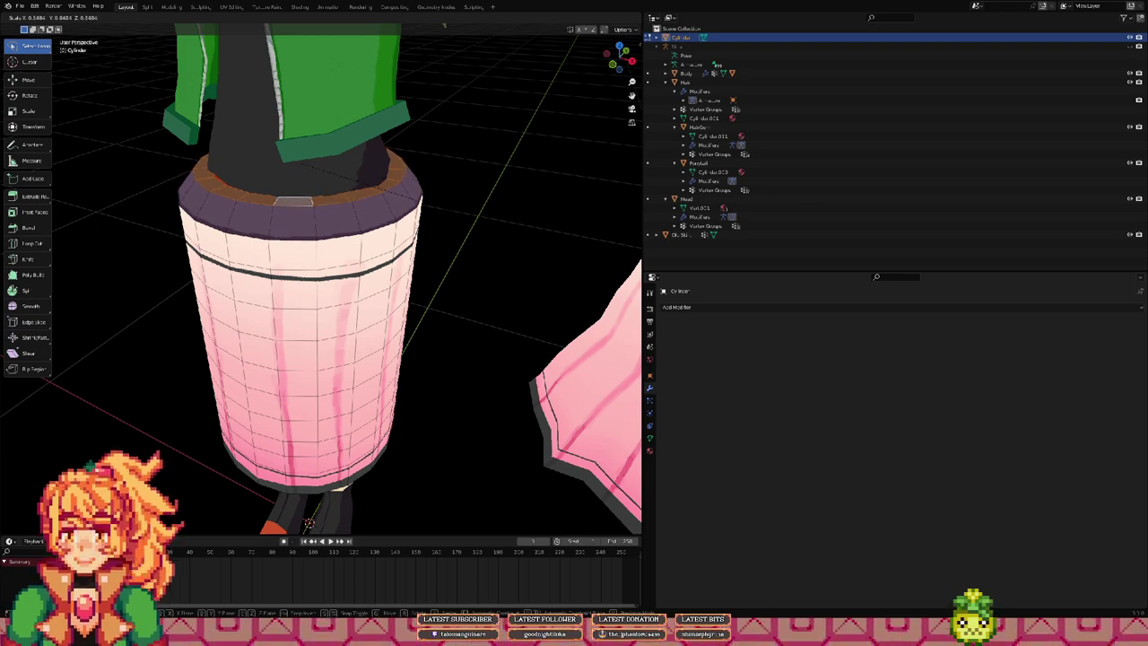
pyautogui.click(457, 213)
# Step: Try scaling the edge loop below the purple waistband inward
pyautogui.moveTo(456, 212); pyautogui.dragTo(436, 231, button='middle')
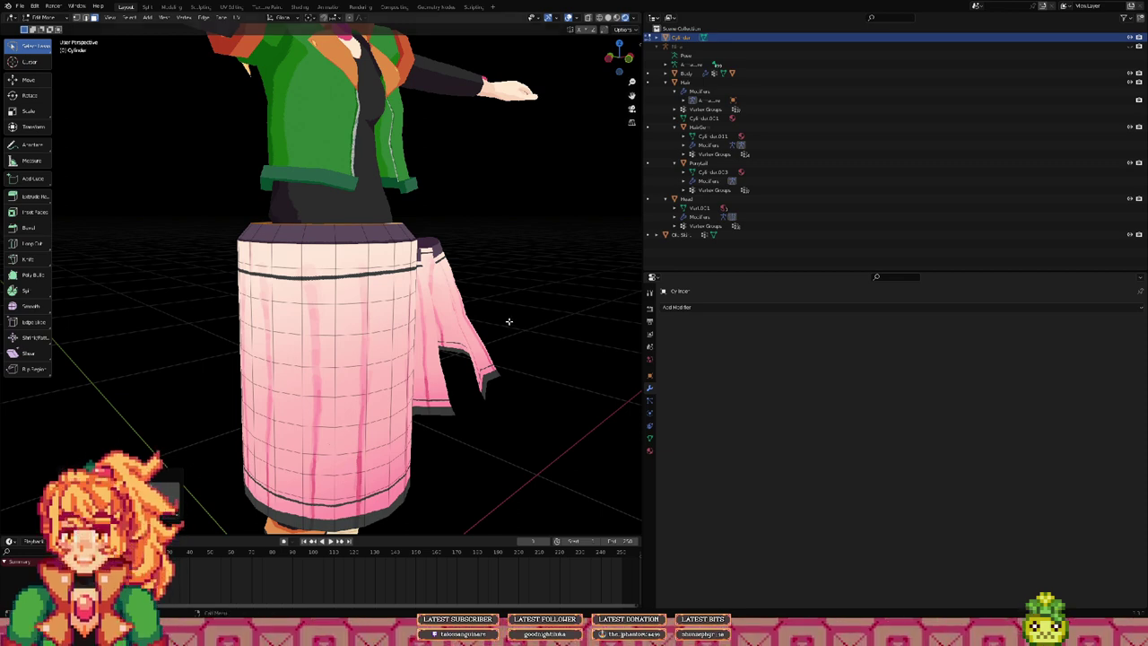
pyautogui.moveTo(459, 227); pyautogui.dragTo(356, 254, button='middle')
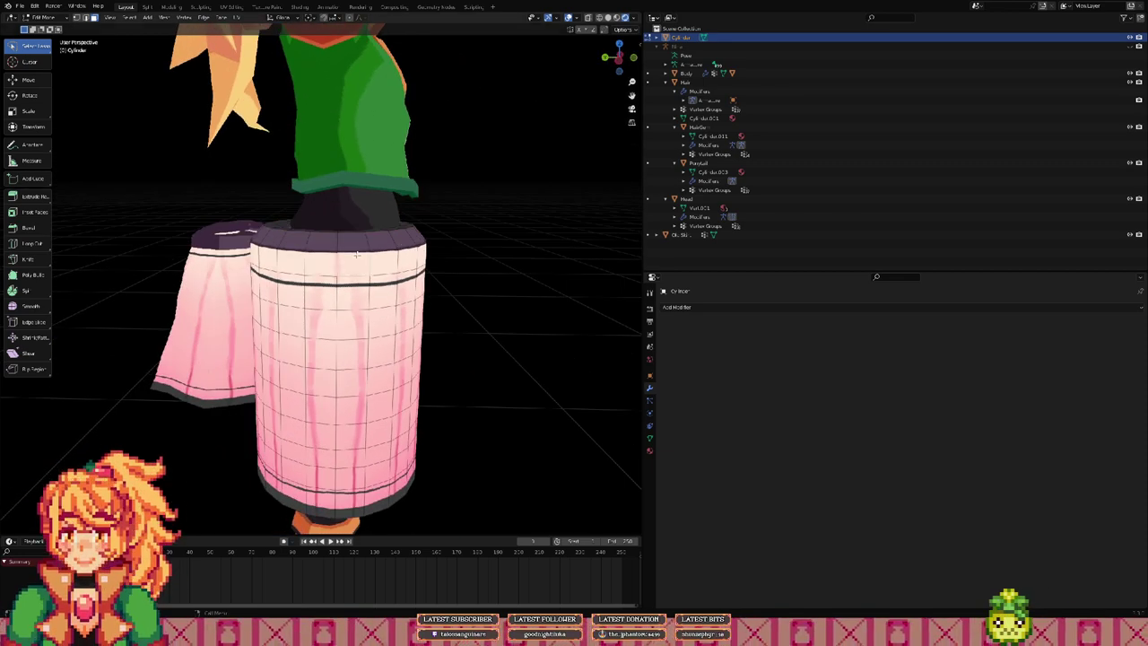
pyautogui.click(356, 254)
pyautogui.click(353, 256)
pyautogui.press('2')
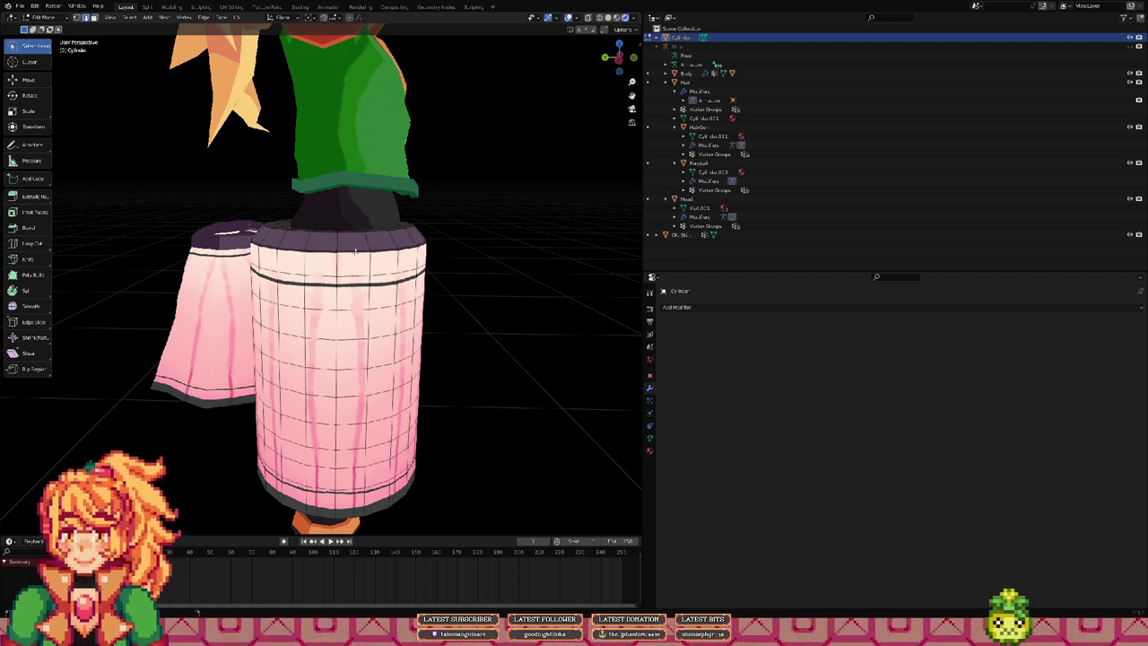
pyautogui.press('s')
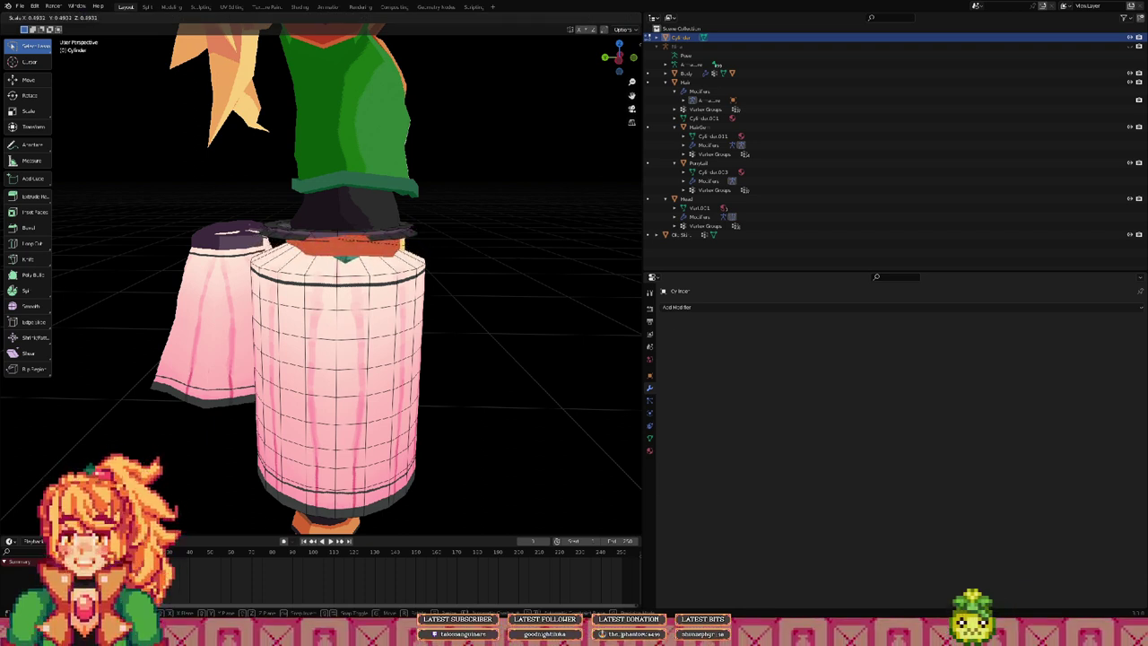
pyautogui.click(491, 258)
pyautogui.moveTo(385, 250)
pyautogui.mouseDown(button='middle')
pyautogui.moveTo(329, 472)
pyautogui.moveTo(292, 248)
pyautogui.moveTo(254, 231)
pyautogui.moveTo(367, 243)
pyautogui.mouseUp(button='middle')
pyautogui.scroll(5, 292, 249)
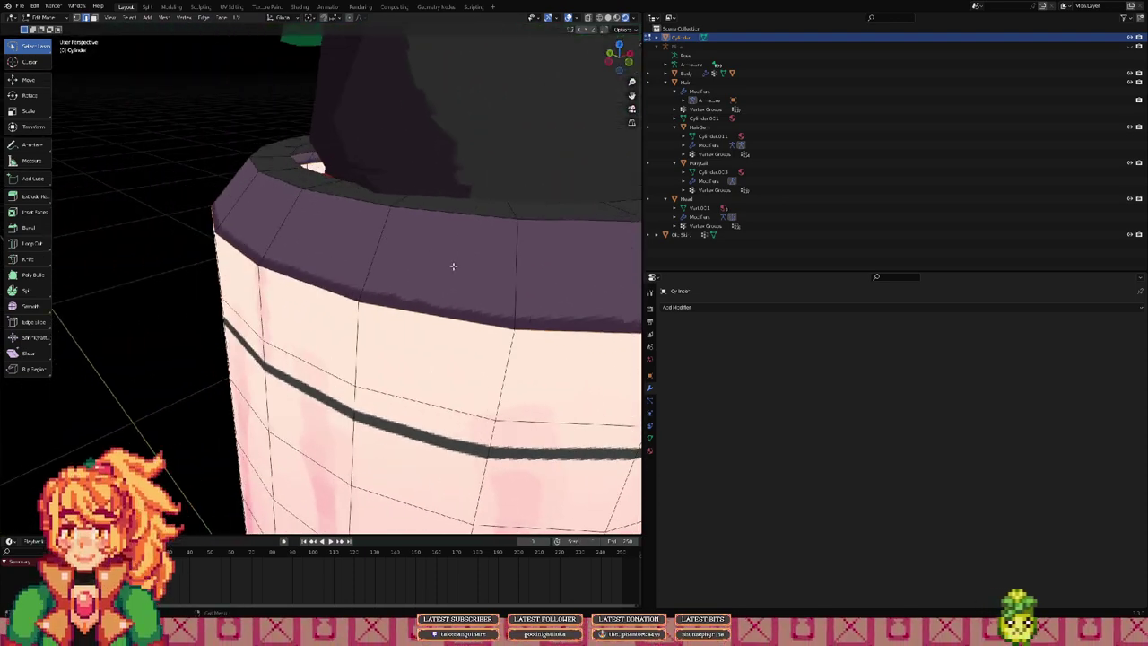
pyautogui.press('s')
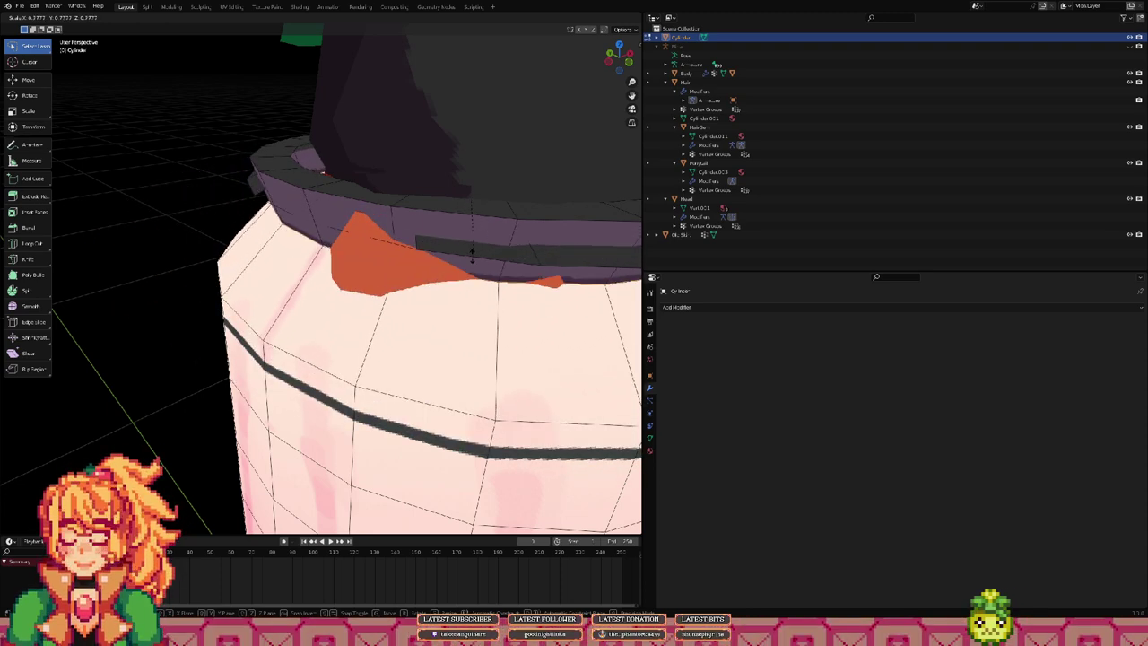
pyautogui.click(446, 246)
# Step: Select the face loop lining the inside of the waist rim and delete its edges
pyautogui.moveTo(286, 245); pyautogui.dragTo(446, 200, button='middle')
pyautogui.moveTo(314, 218); pyautogui.dragTo(416, 287, button='middle')
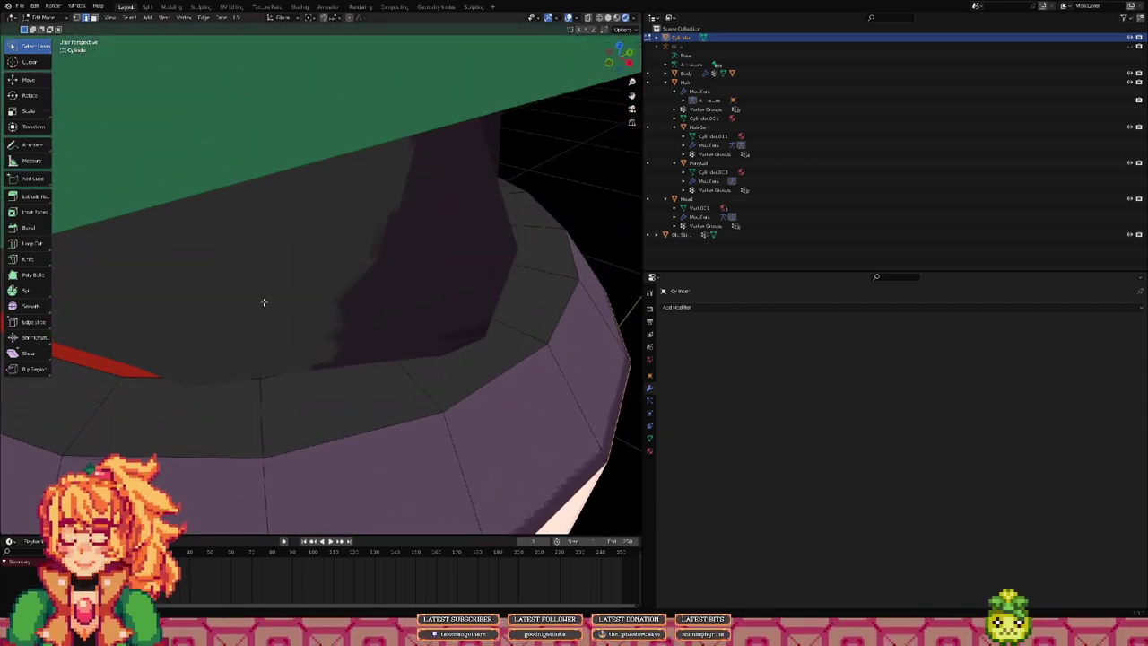
pyautogui.moveTo(264, 303); pyautogui.dragTo(290, 252, button='middle')
pyautogui.moveTo(286, 252); pyautogui.dragTo(279, 257, button='middle')
pyautogui.click(456, 131)
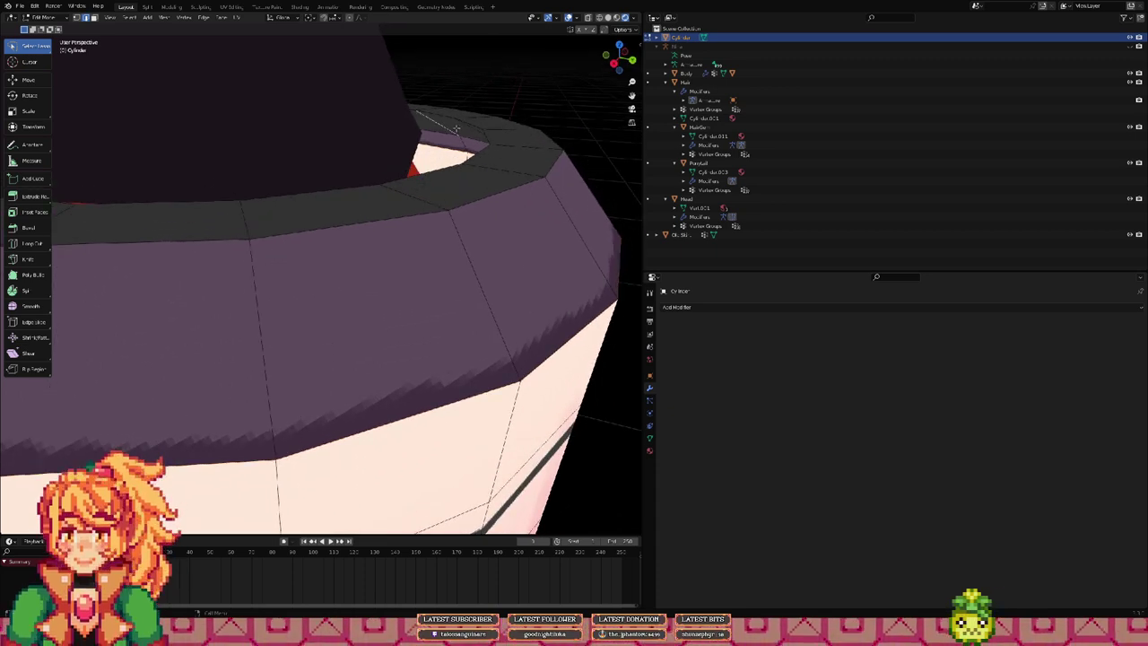
pyautogui.moveTo(454, 128); pyautogui.dragTo(438, 120, button='middle')
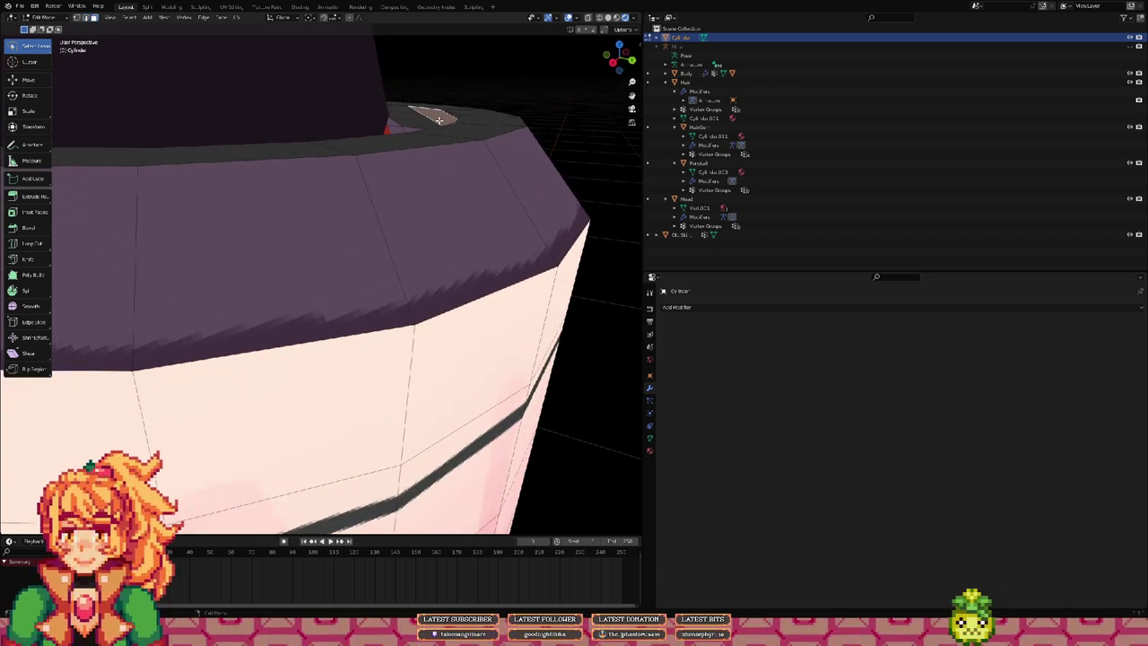
pyautogui.keyDown('alt'); pyautogui.click(435, 117); pyautogui.keyUp('alt')
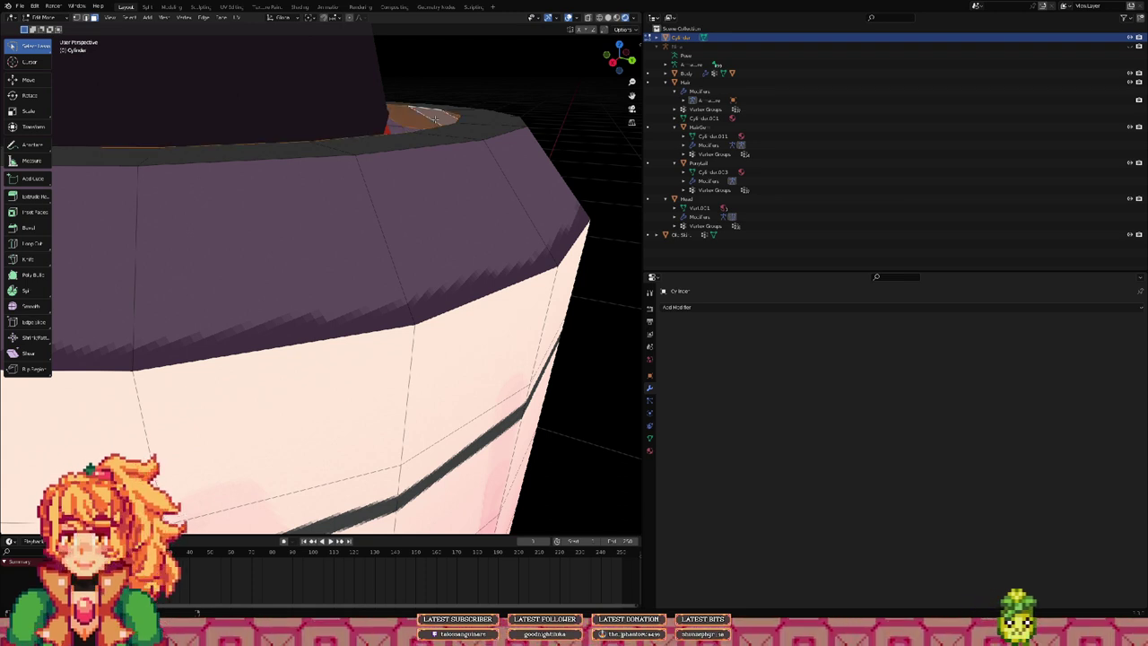
pyautogui.moveTo(435, 117); pyautogui.dragTo(460, 145, button='middle')
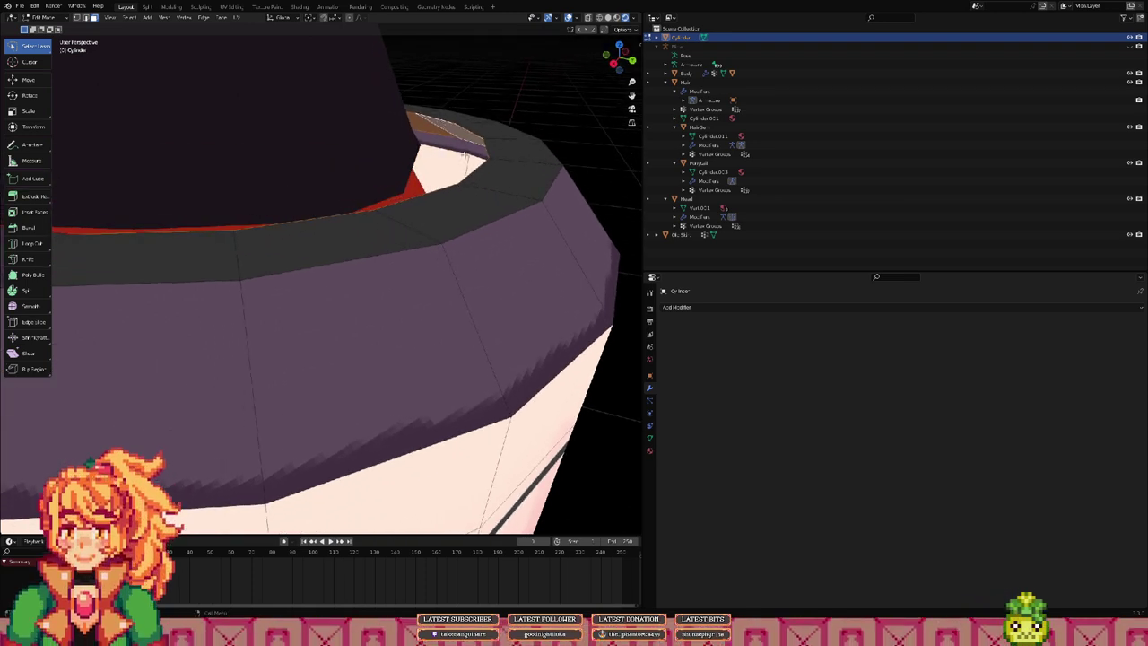
pyautogui.press('x')
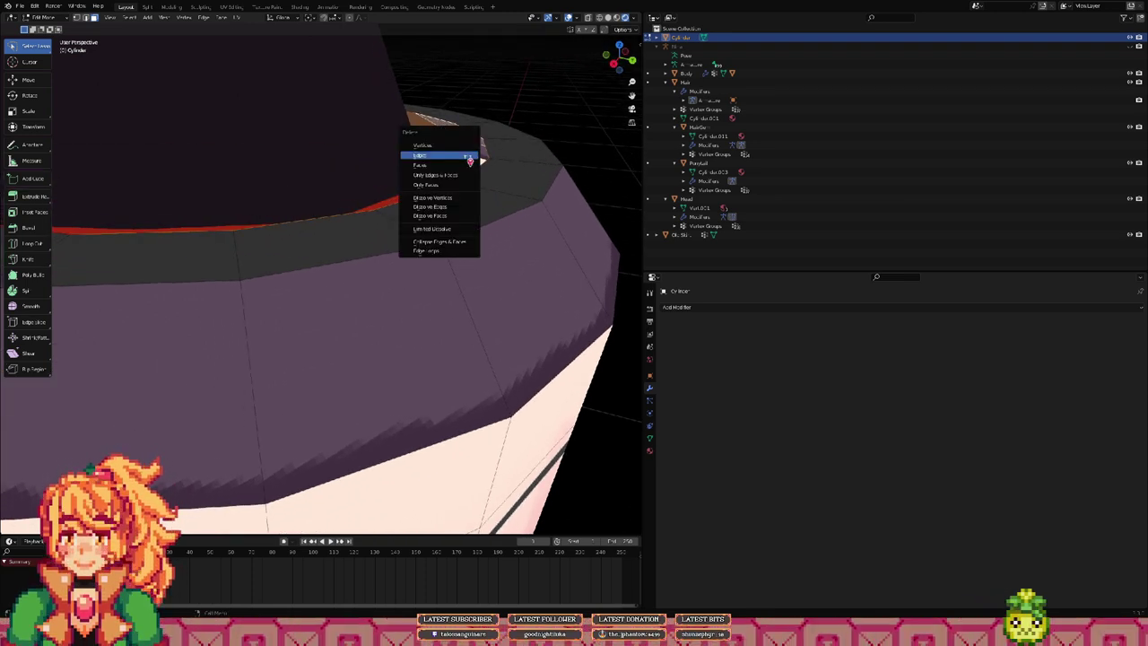
pyautogui.click(467, 156)
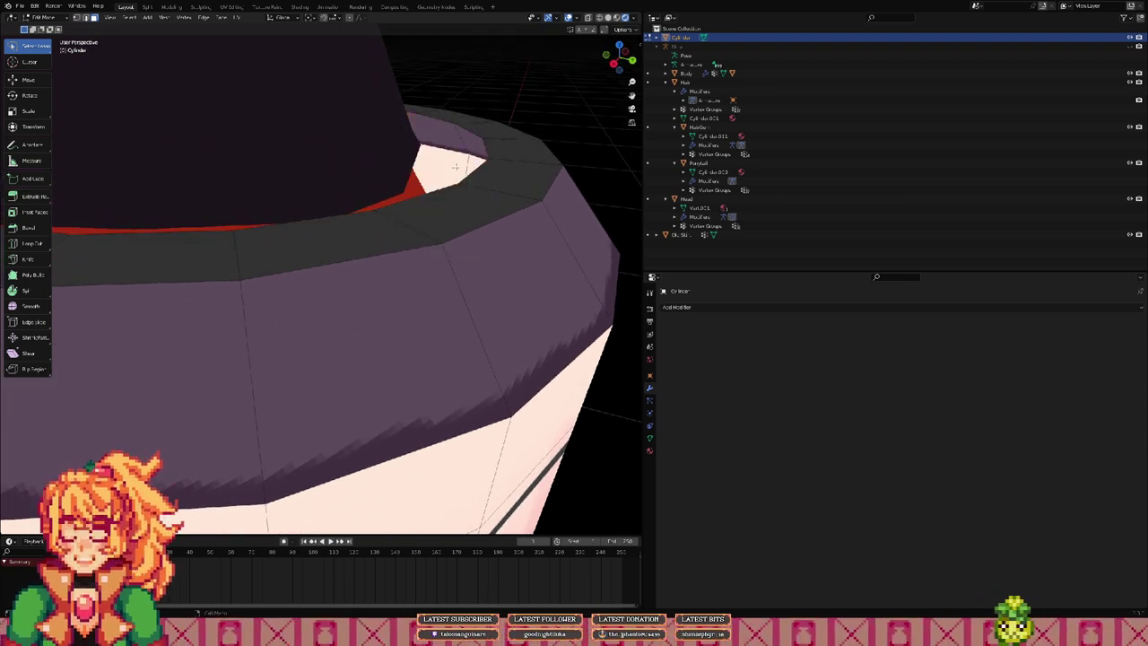
# Step: Select the edge loop along the purple waistband's lower border and scale it inward to about 0.88
pyautogui.scroll(-2, 477, 155)
pyautogui.moveTo(477, 155); pyautogui.dragTo(333, 203, button='middle')
pyautogui.scroll(-3, 461, 149)
pyautogui.scroll(-2, 332, 179)
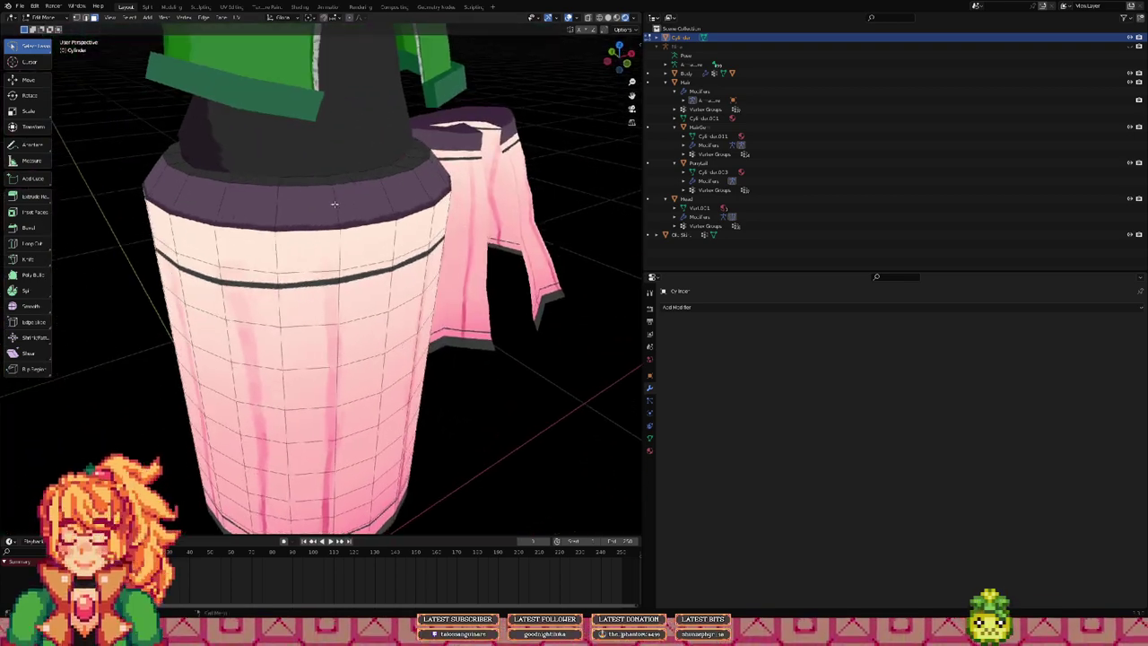
pyautogui.click(320, 219)
pyautogui.press('2')
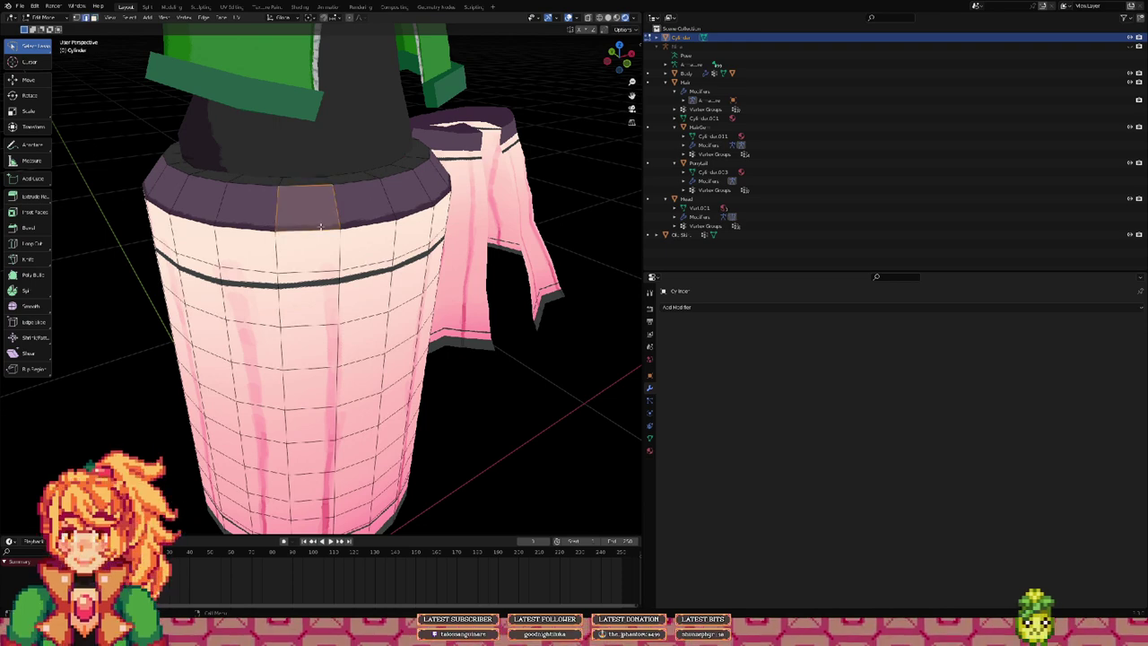
pyautogui.keyDown('alt'); pyautogui.click(318, 231); pyautogui.keyUp('alt')
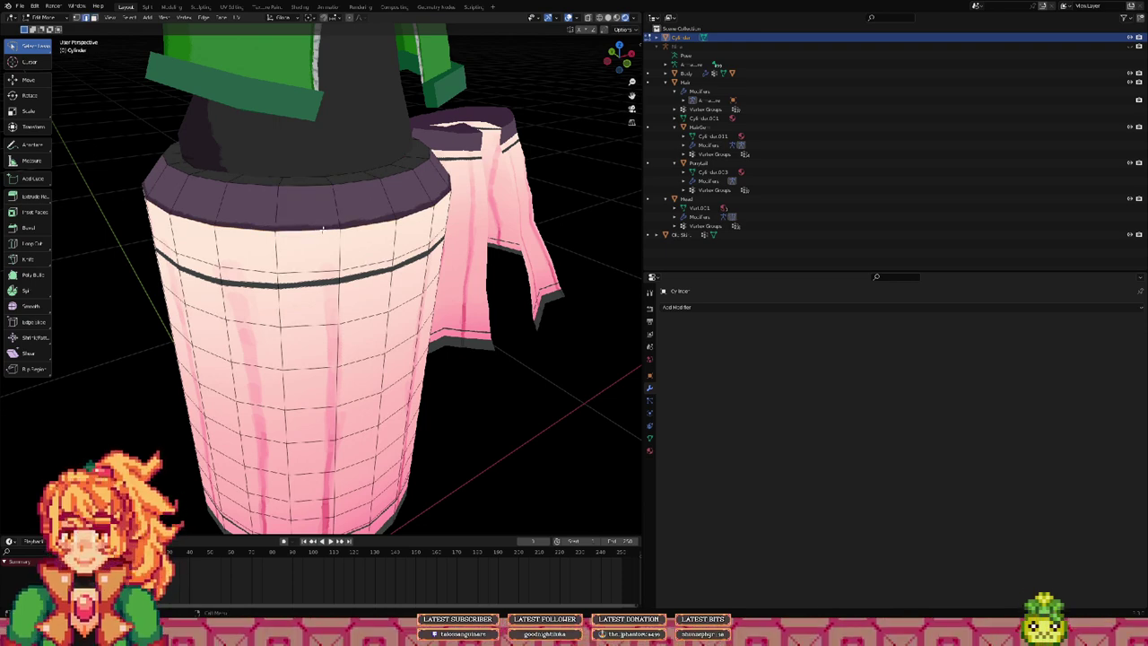
pyautogui.moveTo(323, 228); pyautogui.dragTo(446, 219, button='middle')
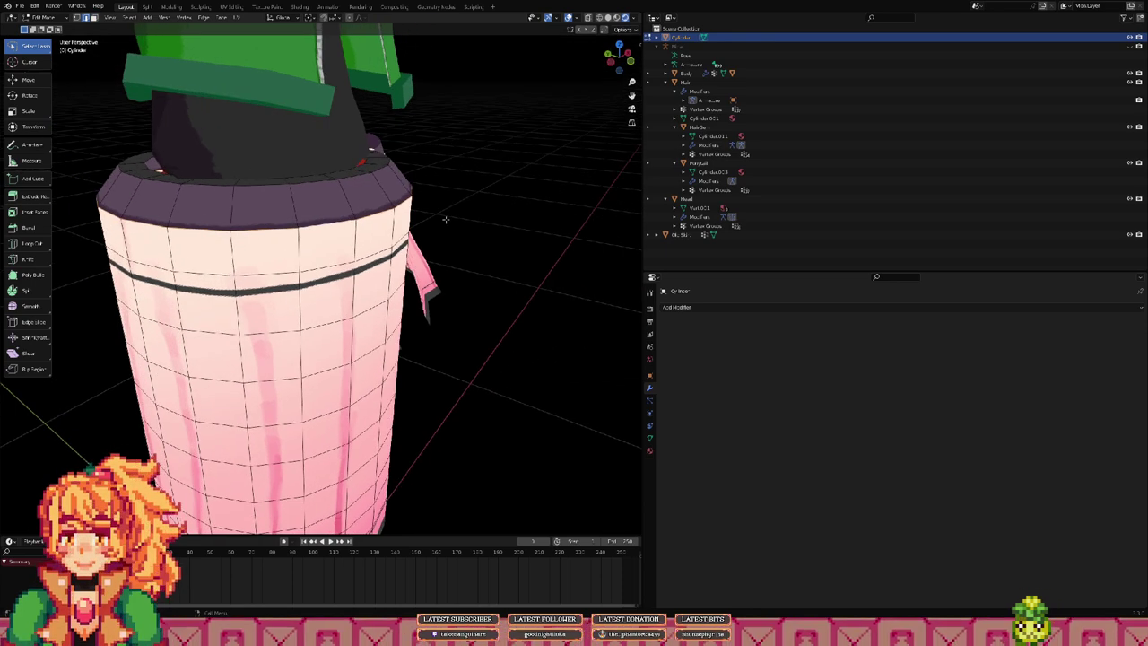
pyautogui.press('s')
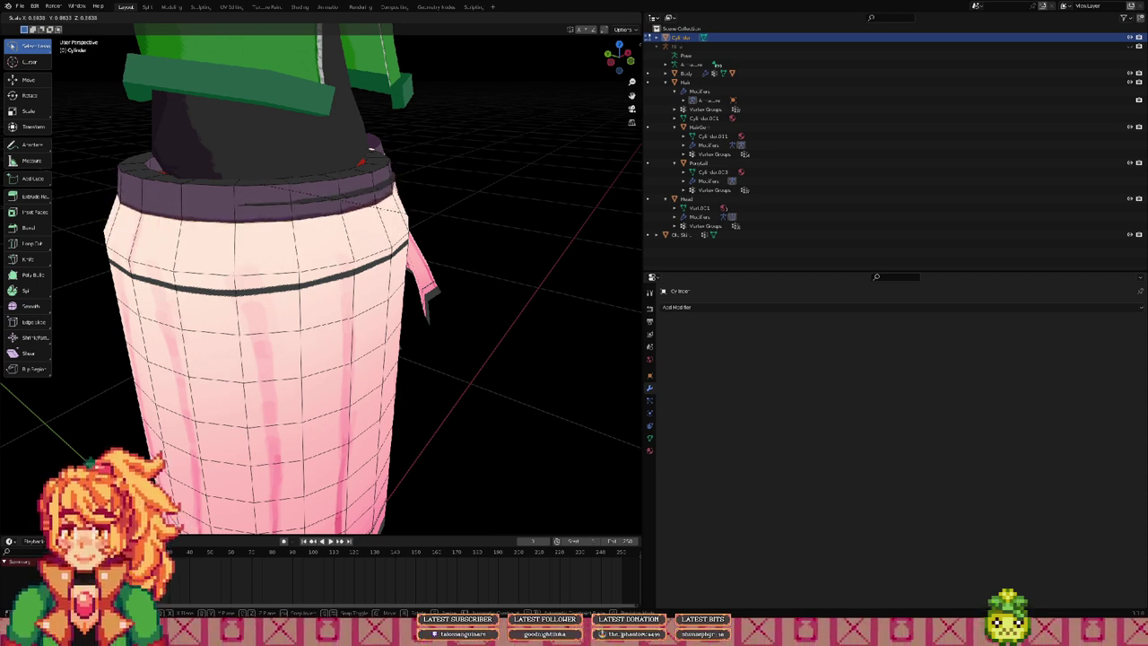
pyautogui.click(424, 217)
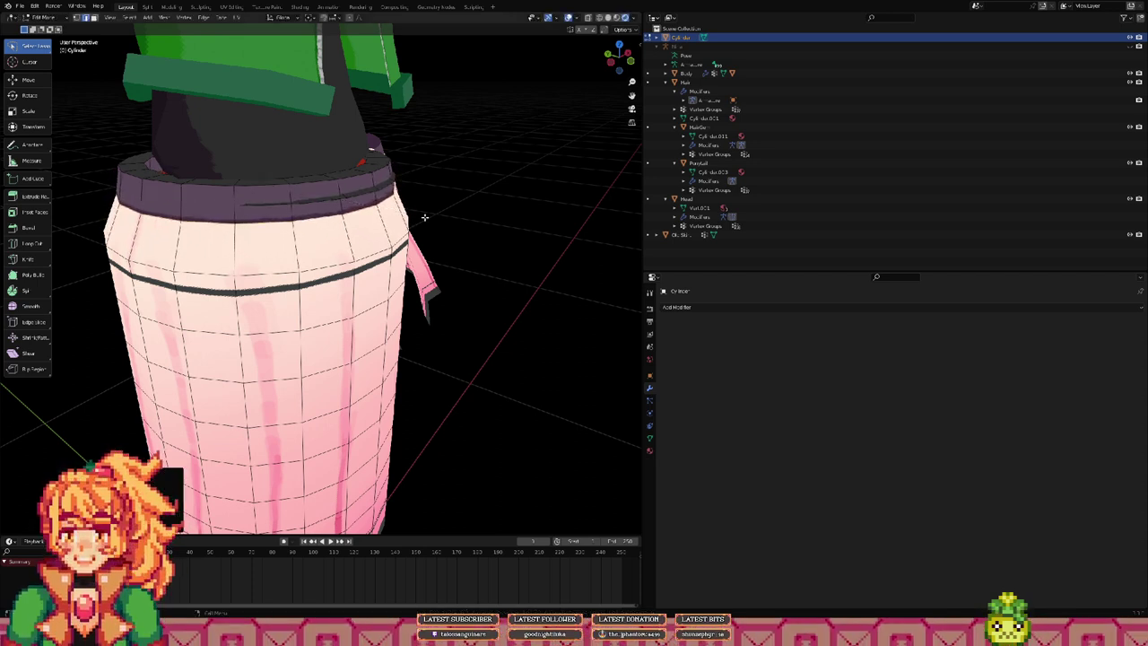
# Step: Select the stray face loop poking through the purple waistband and delete its faces
pyautogui.press('3')
pyautogui.click(358, 193)
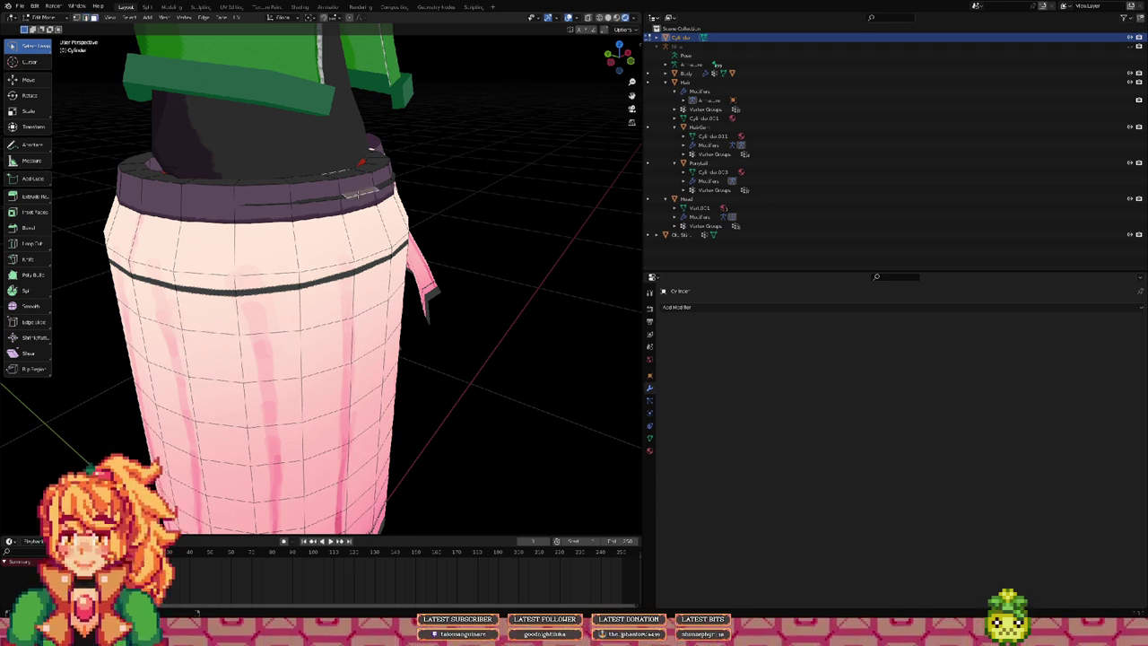
pyautogui.hotkey('ctrl', 'z')
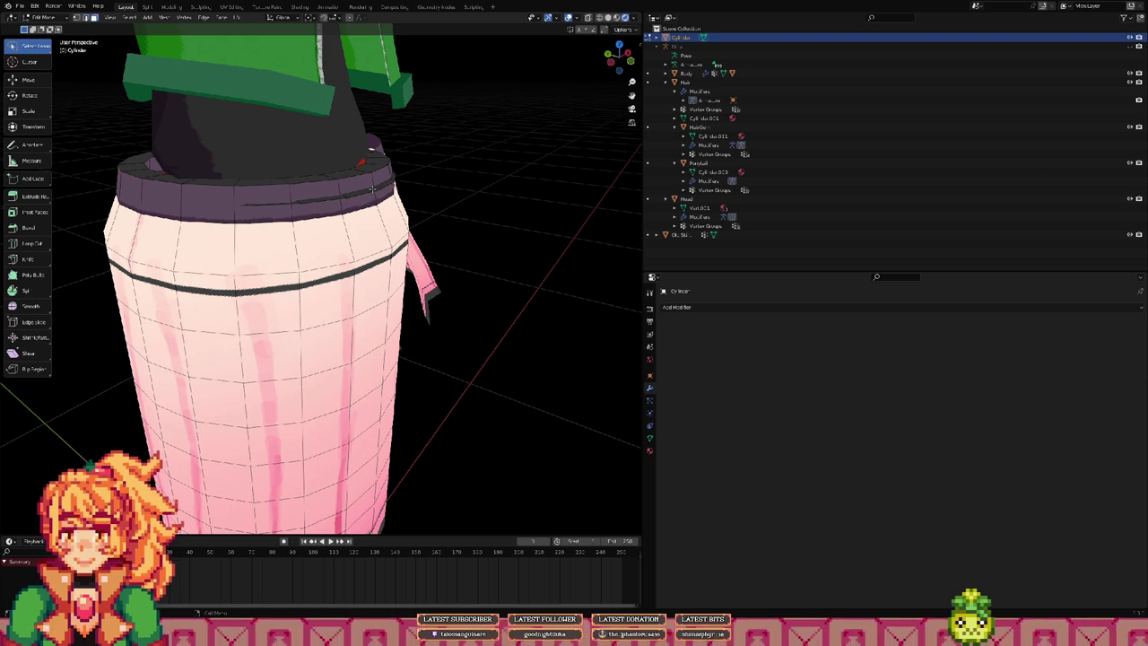
pyautogui.keyDown('alt'); pyautogui.click(377, 189); pyautogui.keyUp('alt')
pyautogui.press('x')
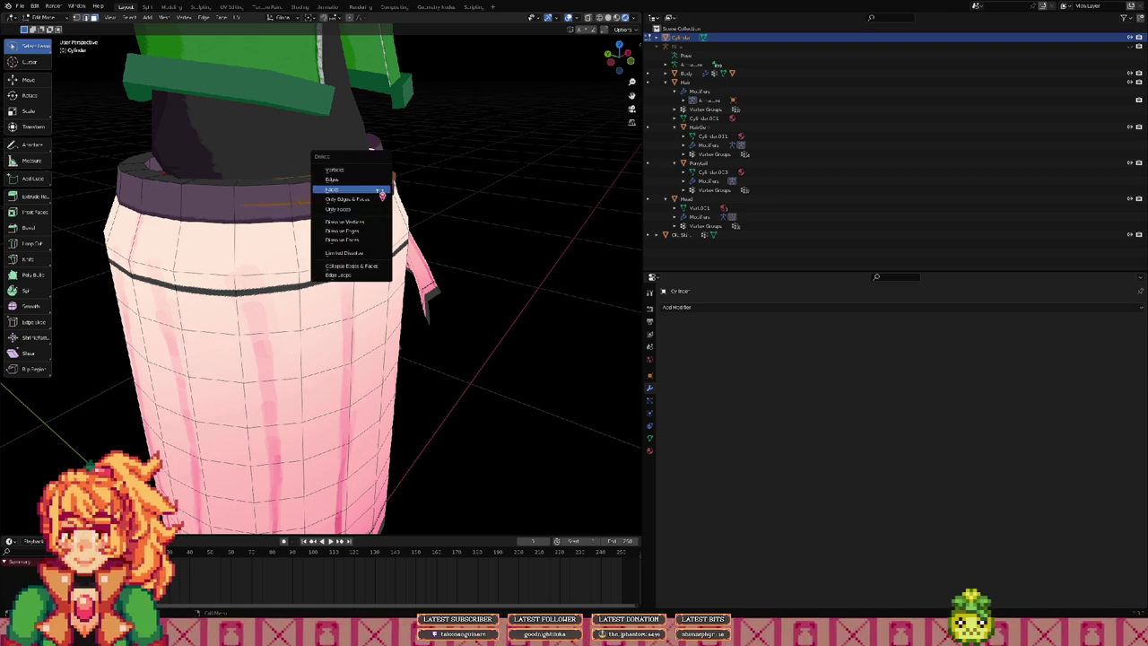
pyautogui.click(381, 192)
pyautogui.moveTo(391, 188); pyautogui.dragTo(444, 199, button='middle')
pyautogui.scroll(3, 402, 215)
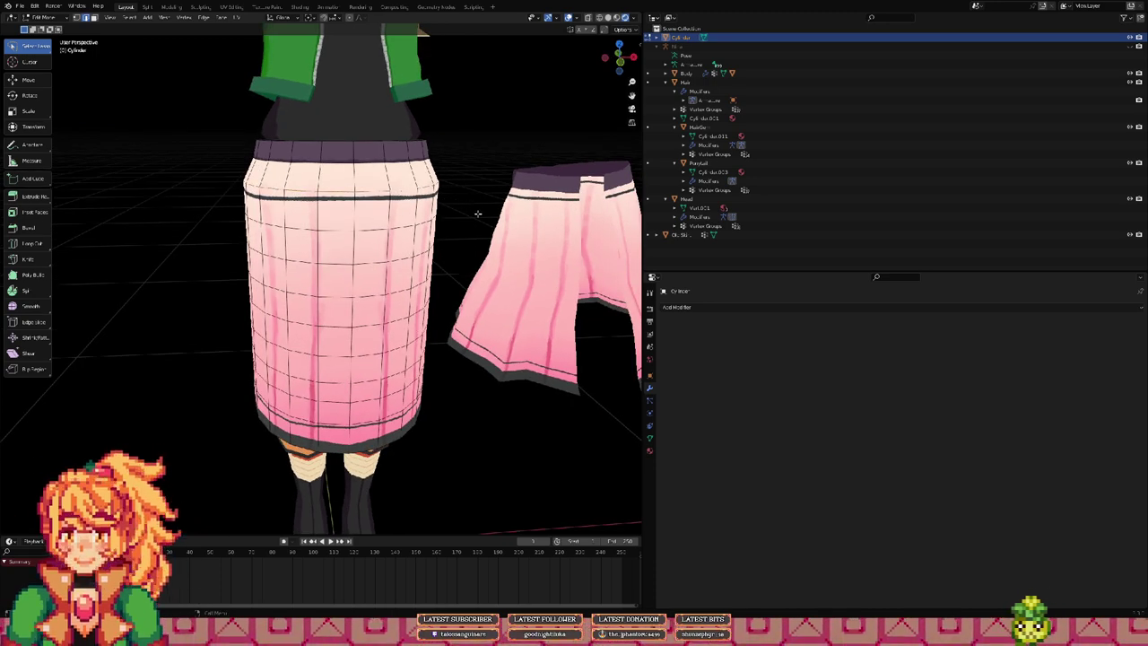
# Step: Scale the selected edge loop beside the dark stripe below the waistband inward to about 0.95
pyautogui.press('s')
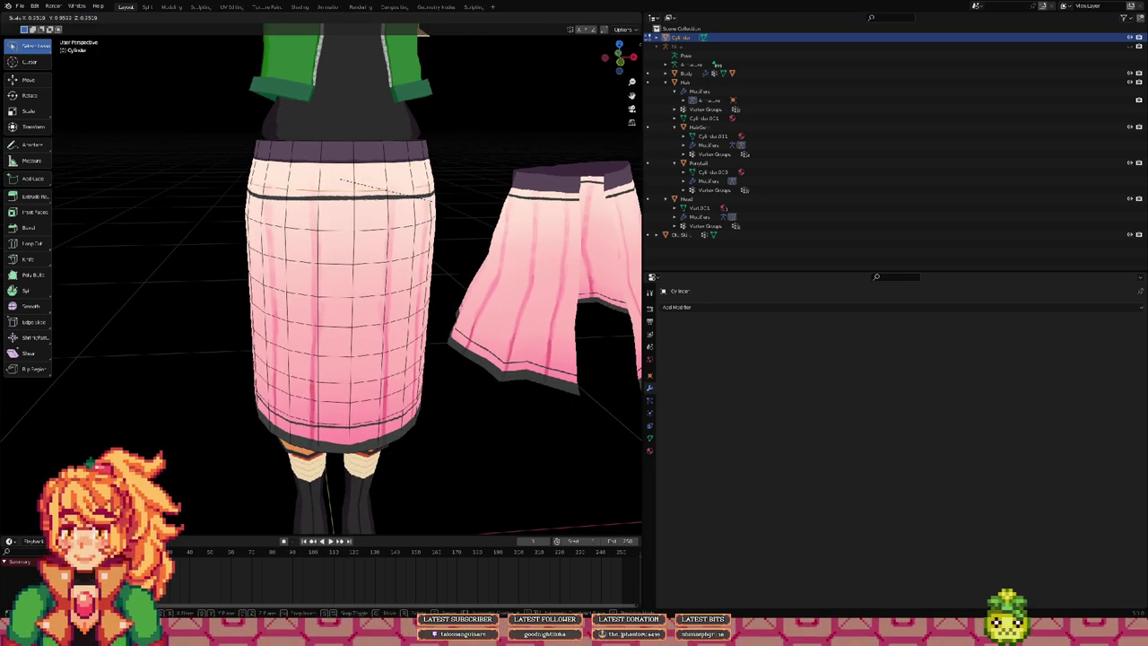
pyautogui.click(433, 200)
pyautogui.keyDown('shift'); pyautogui.moveTo(469, 261); pyautogui.dragTo(456, 180, button='middle'); pyautogui.keyUp('shift')
pyautogui.moveTo(451, 244); pyautogui.dragTo(445, 230, button='middle')
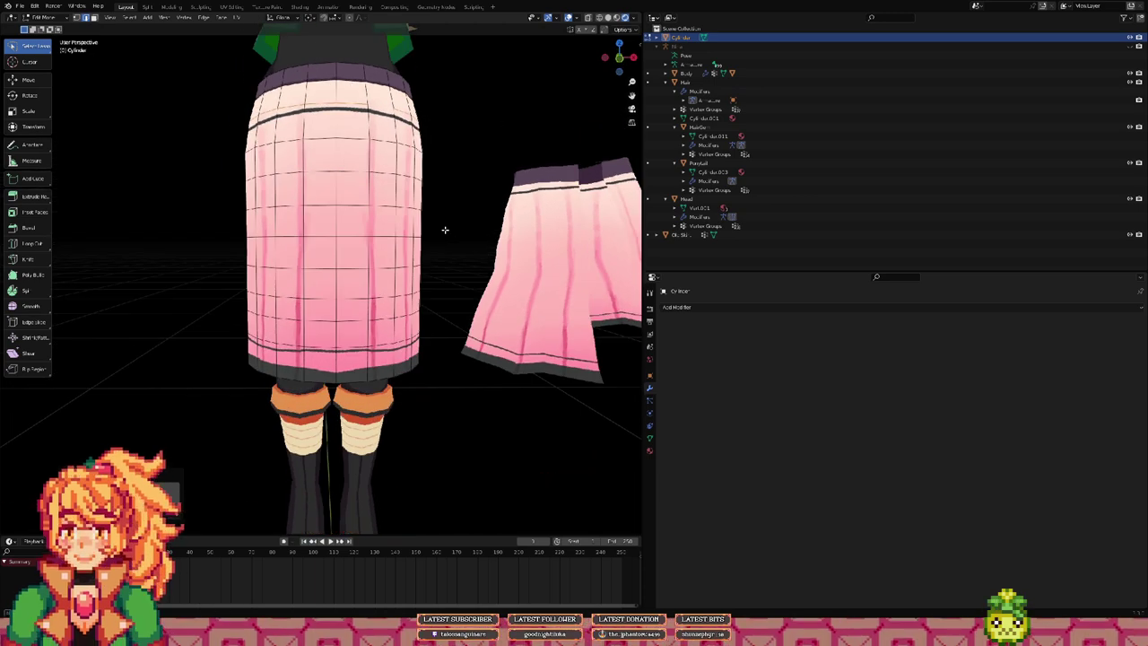
# Step: Try widening the skirt's lower half along the X axis in wireframe display
pyautogui.press('z')
pyautogui.click(392, 239)
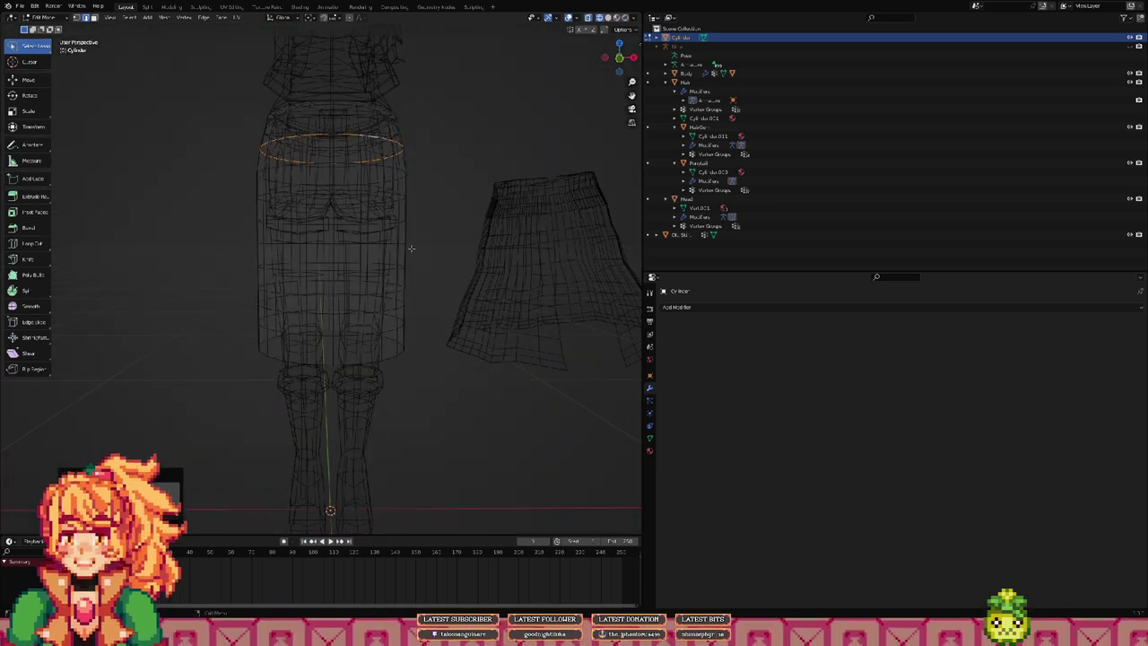
pyautogui.moveTo(409, 237)
pyautogui.keyDown('ctrl'); pyautogui.mouseDown(button='right')
pyautogui.moveTo(354, 236)
pyautogui.moveTo(181, 309)
pyautogui.moveTo(396, 448)
pyautogui.moveTo(453, 310)
pyautogui.moveTo(426, 253)
pyautogui.mouseUp(button='right'); pyautogui.keyUp('ctrl')
pyautogui.press('s')
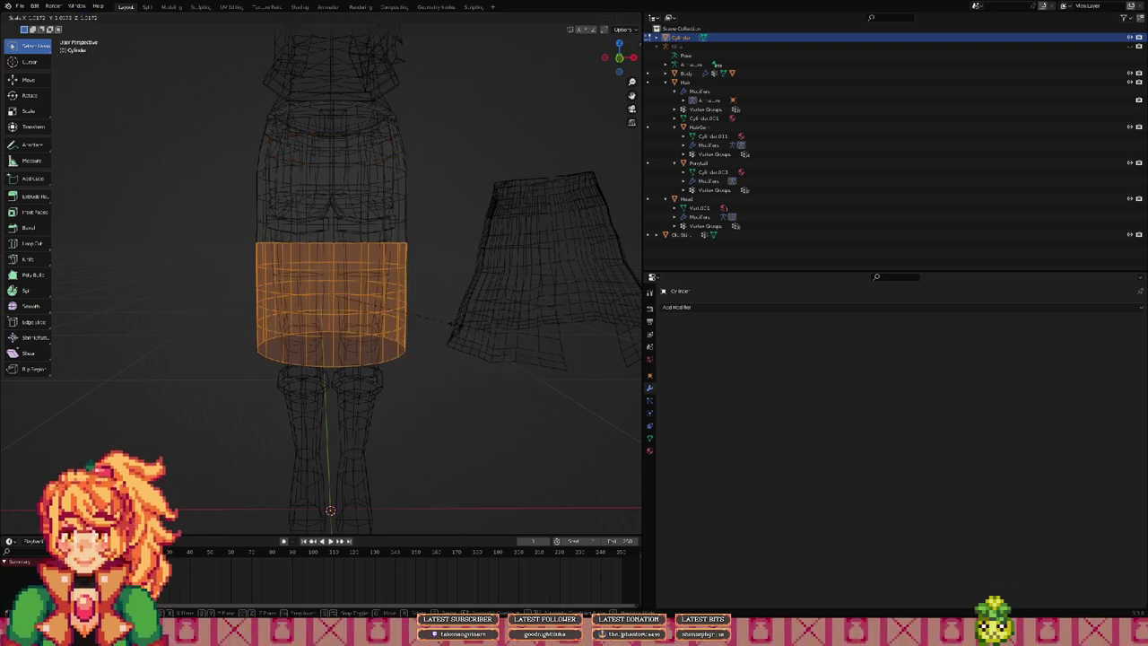
pyautogui.press('x')
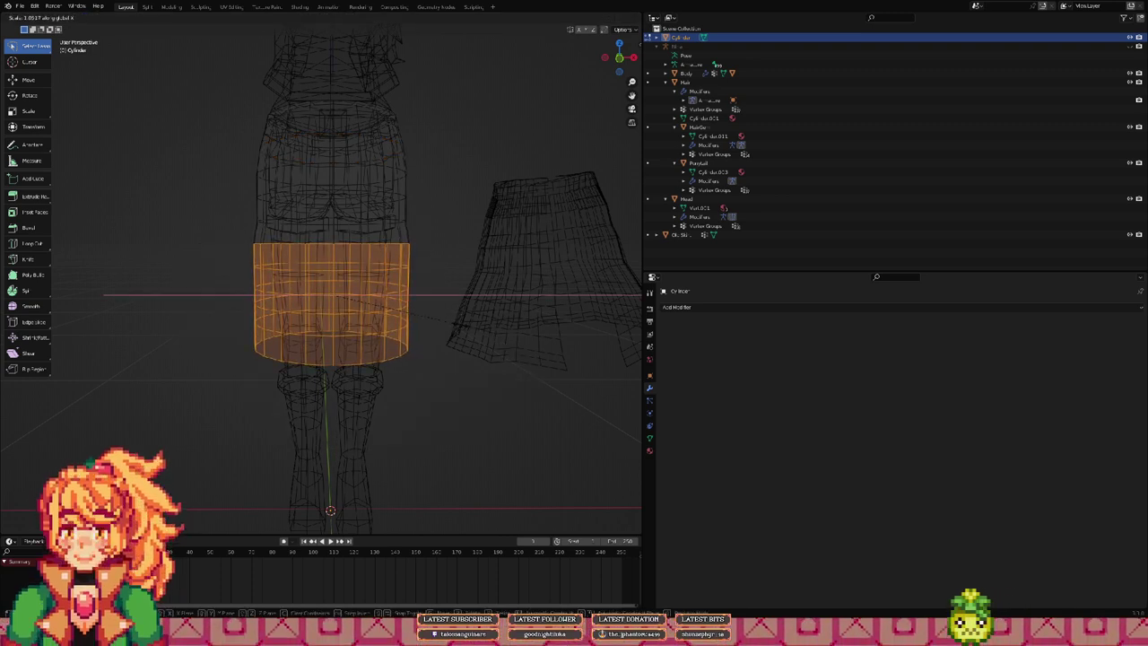
pyautogui.click(460, 324)
pyautogui.click(331, 235)
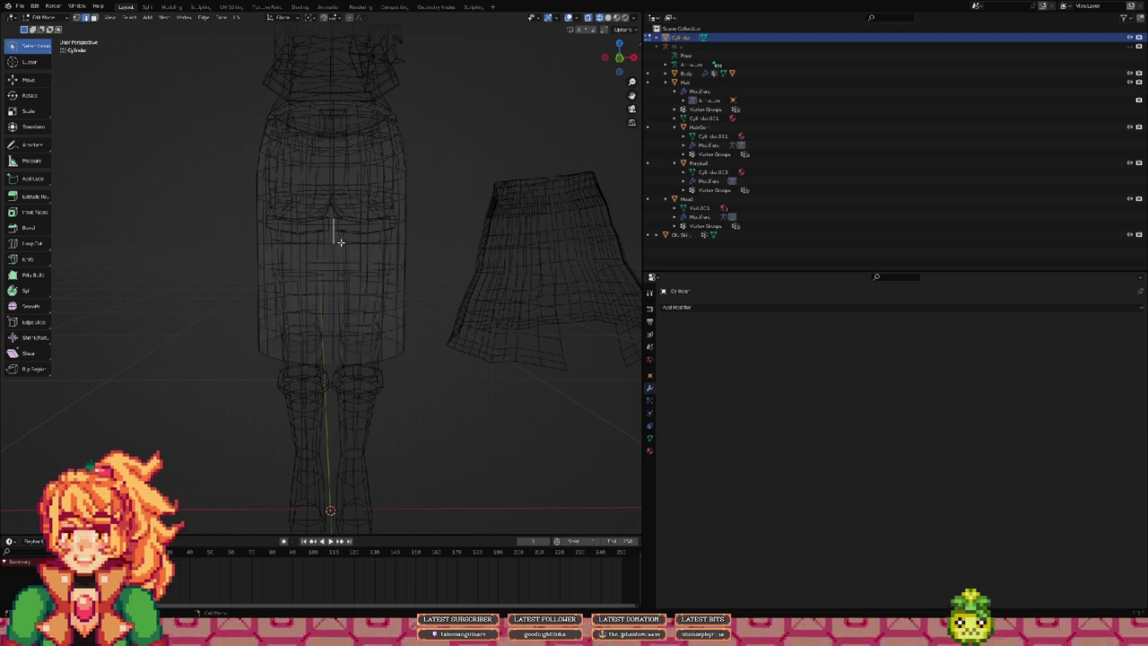
pyautogui.click(344, 243)
pyautogui.press('z')
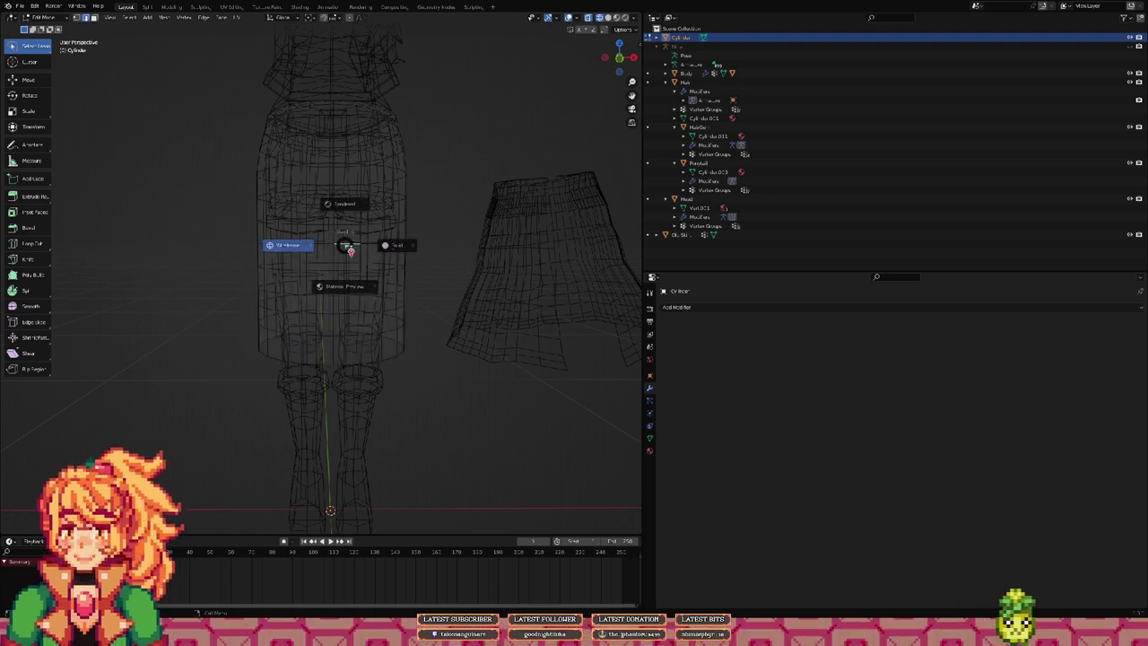
pyautogui.click(348, 248)
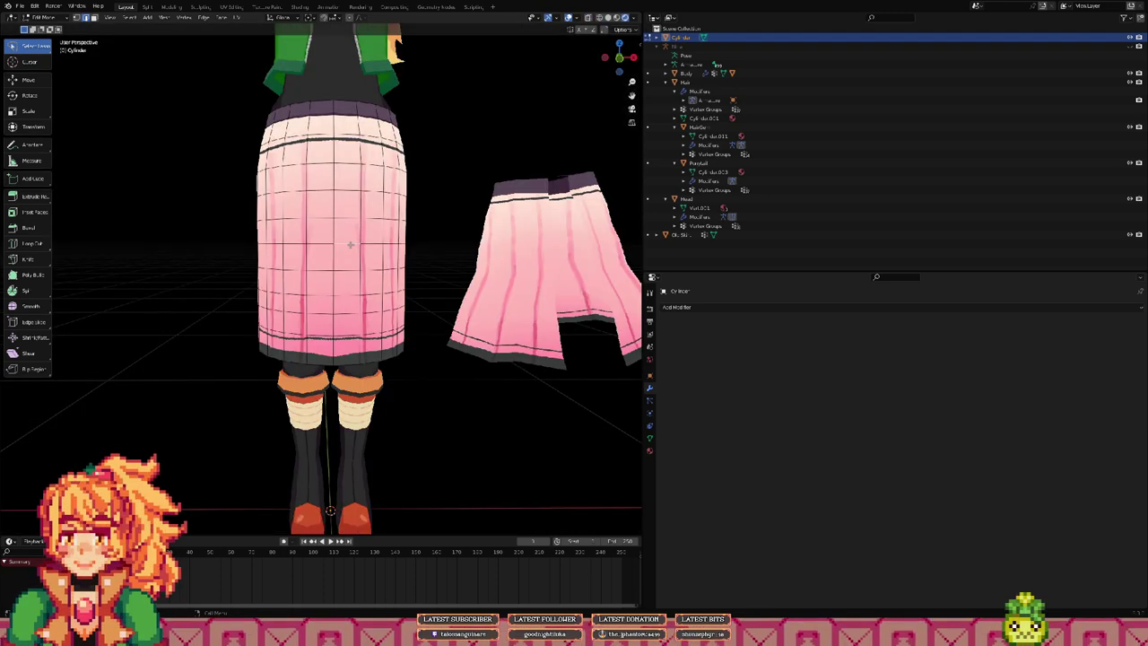
# Step: Flare the lower skirt by scaling the bottom hem edge loop and the loops above it outward
pyautogui.click(354, 362)
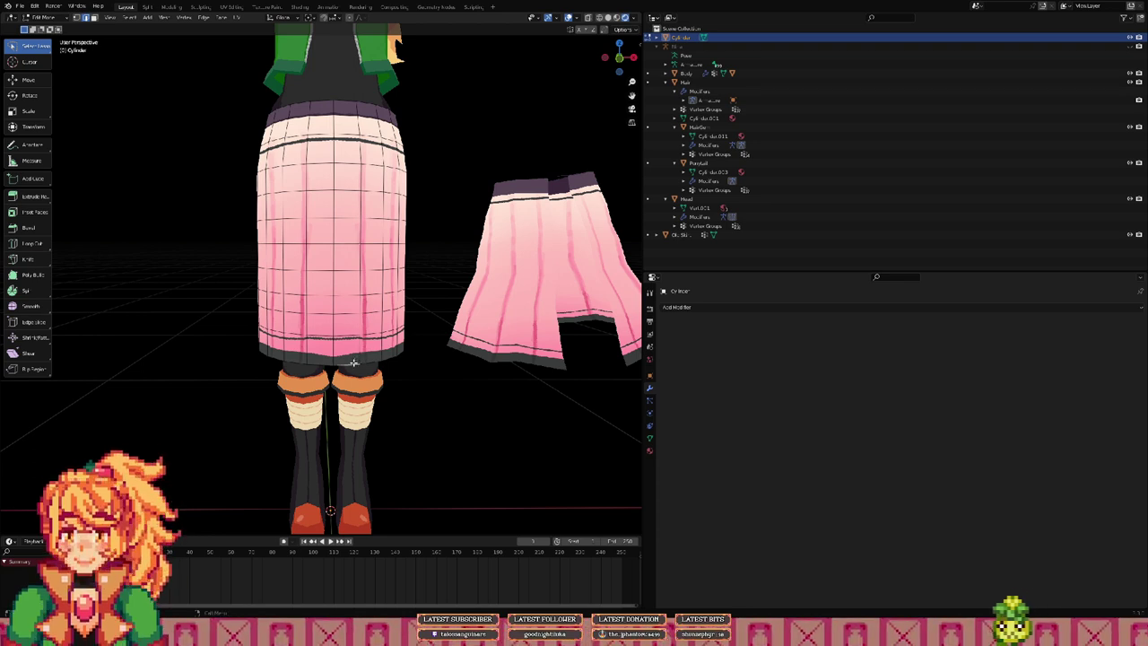
pyautogui.keyDown('alt'); pyautogui.click(353, 364); pyautogui.keyUp('alt')
pyautogui.press('s')
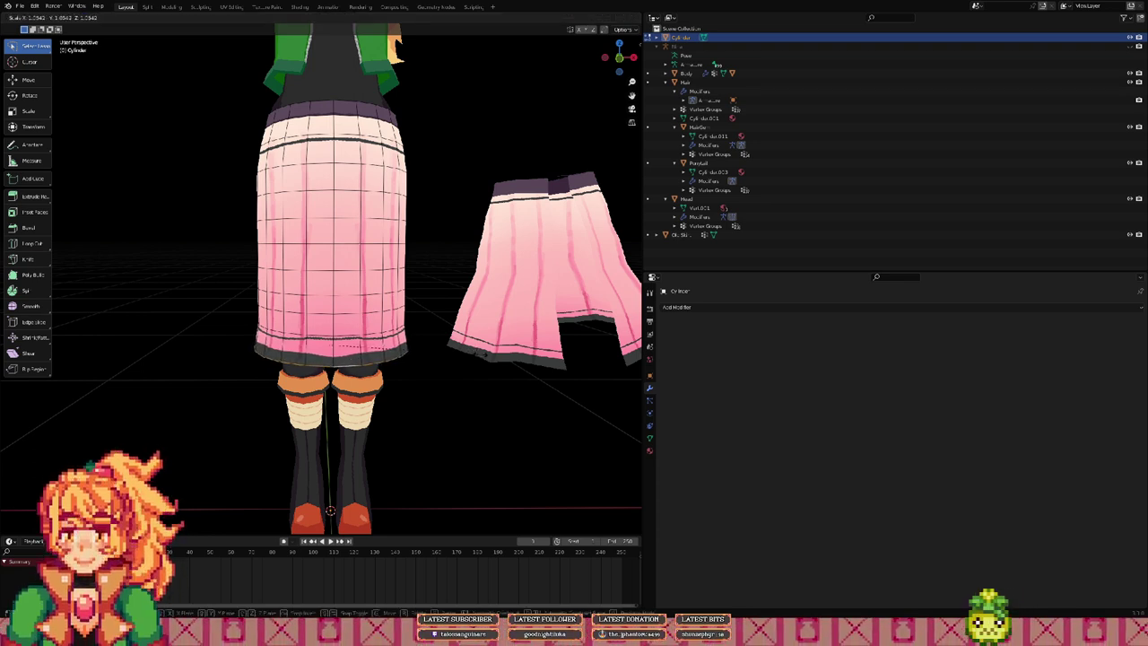
pyautogui.click(505, 356)
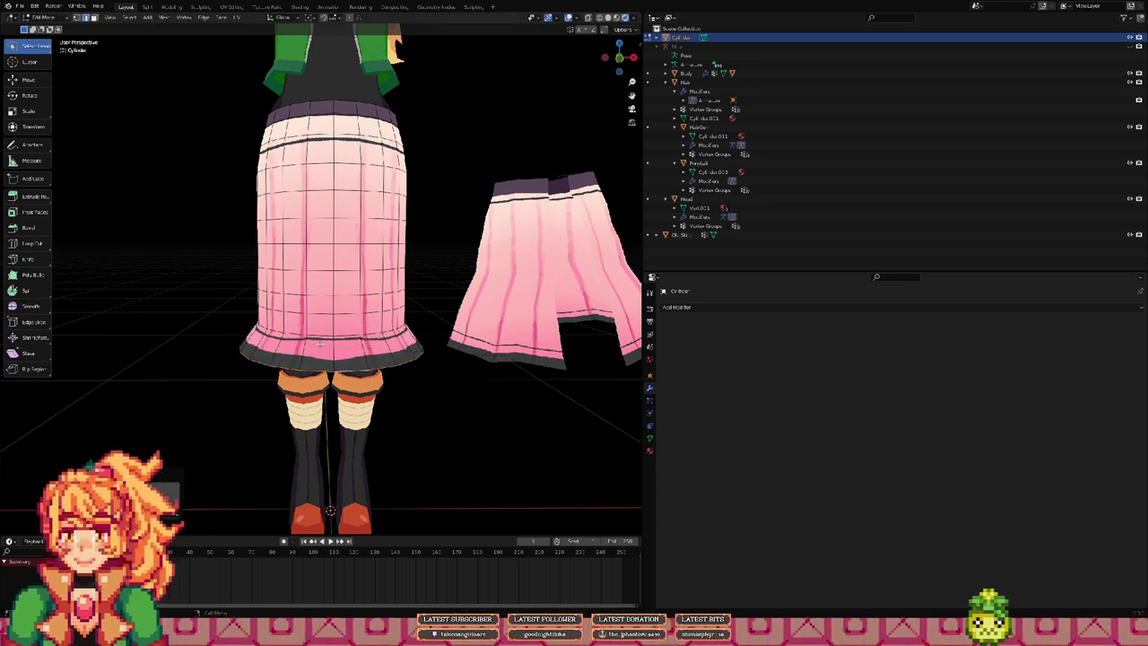
pyautogui.press('s')
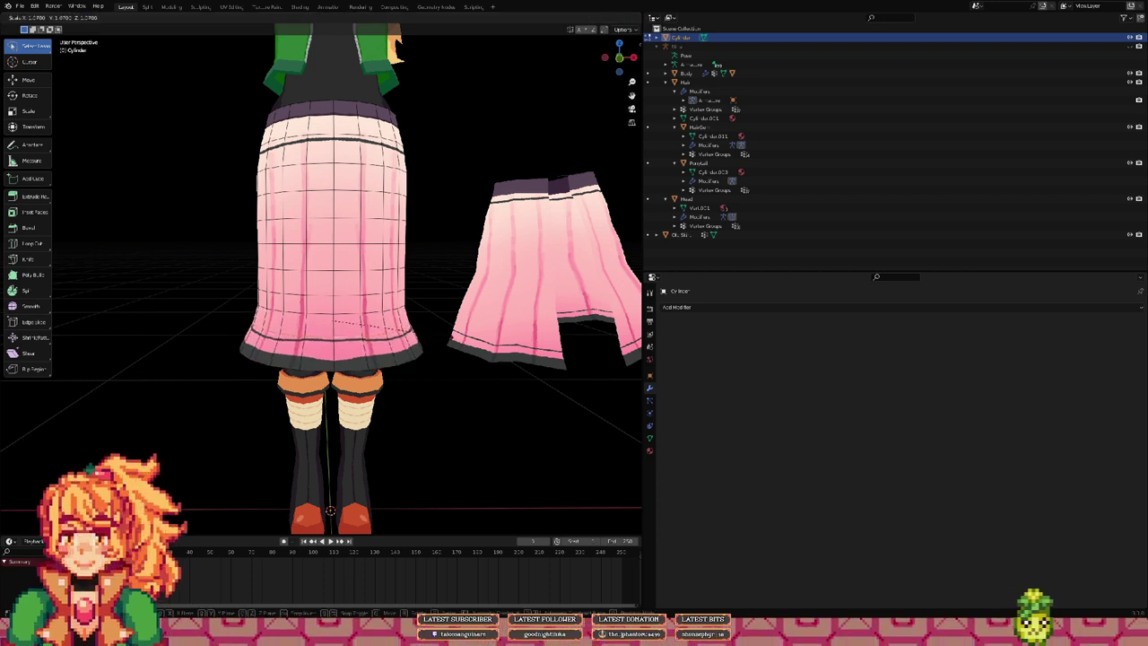
pyautogui.click(457, 337)
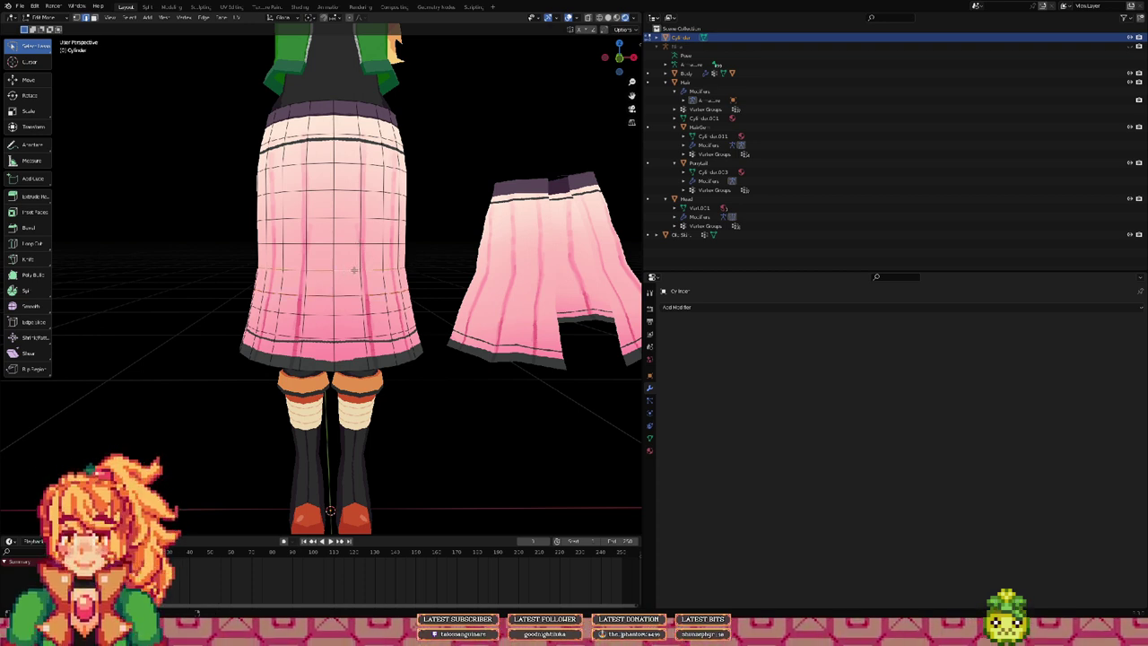
pyautogui.press('s')
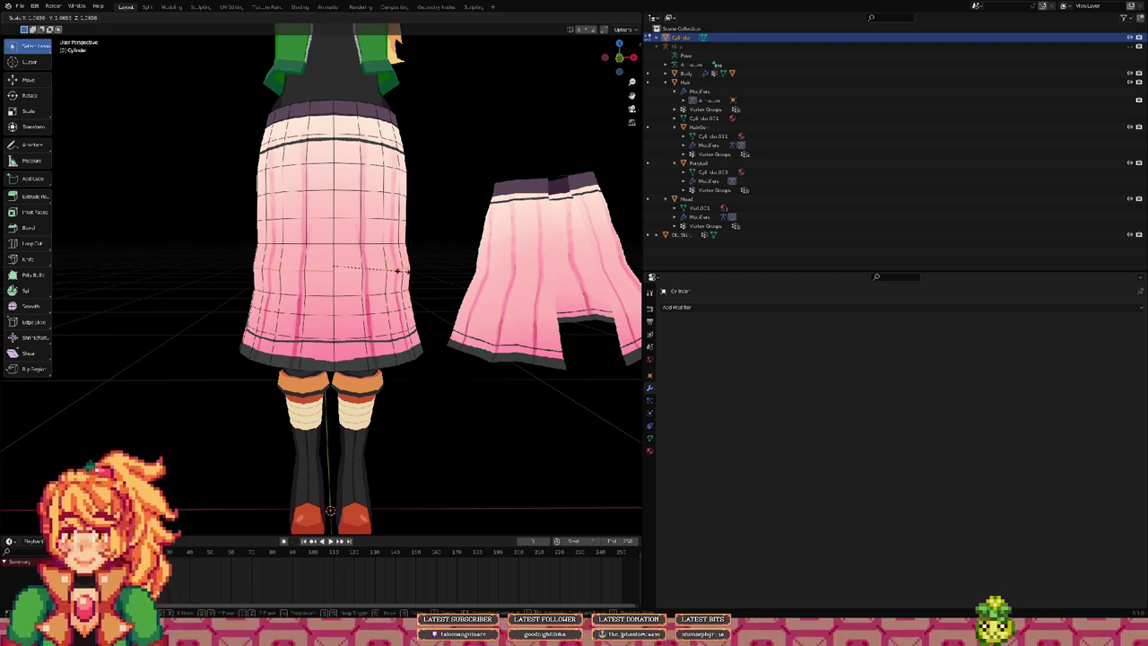
pyautogui.click(399, 271)
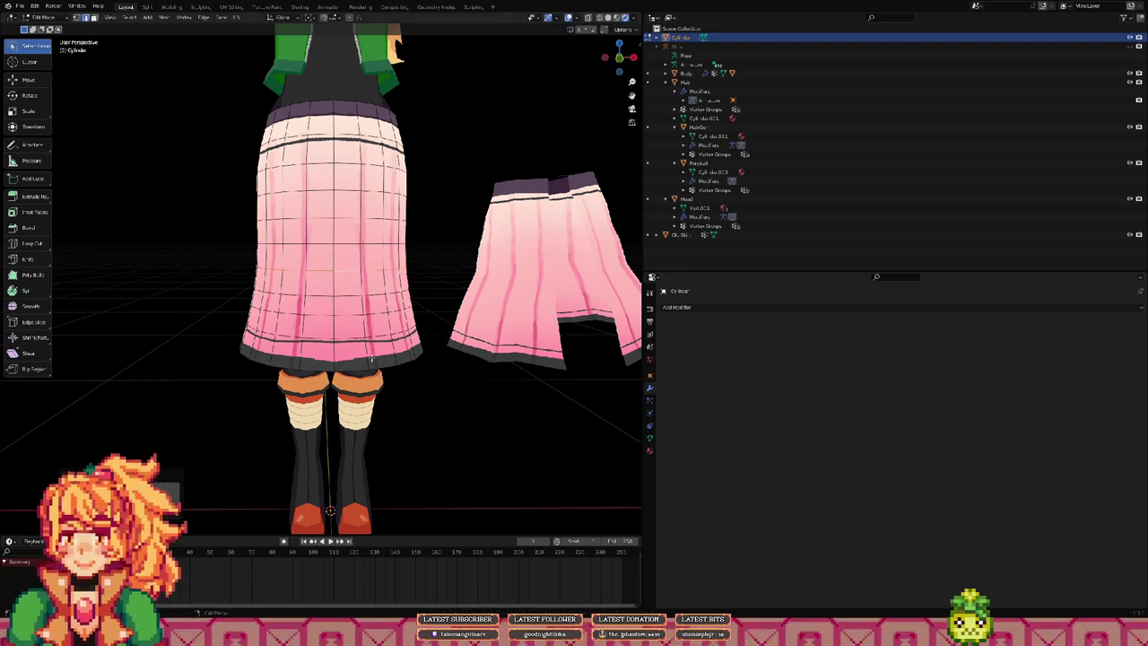
# Step: Scale the bottom hem edge loop further outward and widen the loop just above the hem to follow it
pyautogui.keyDown('alt'); pyautogui.click(355, 369); pyautogui.keyUp('alt')
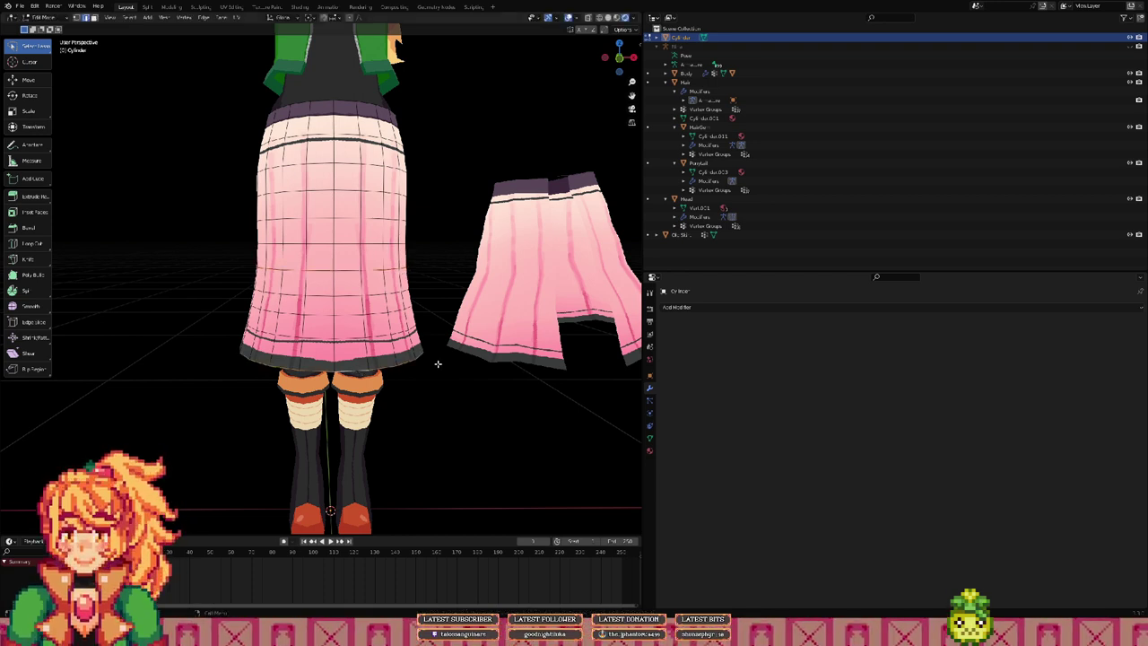
pyautogui.press('s')
pyautogui.click(430, 361)
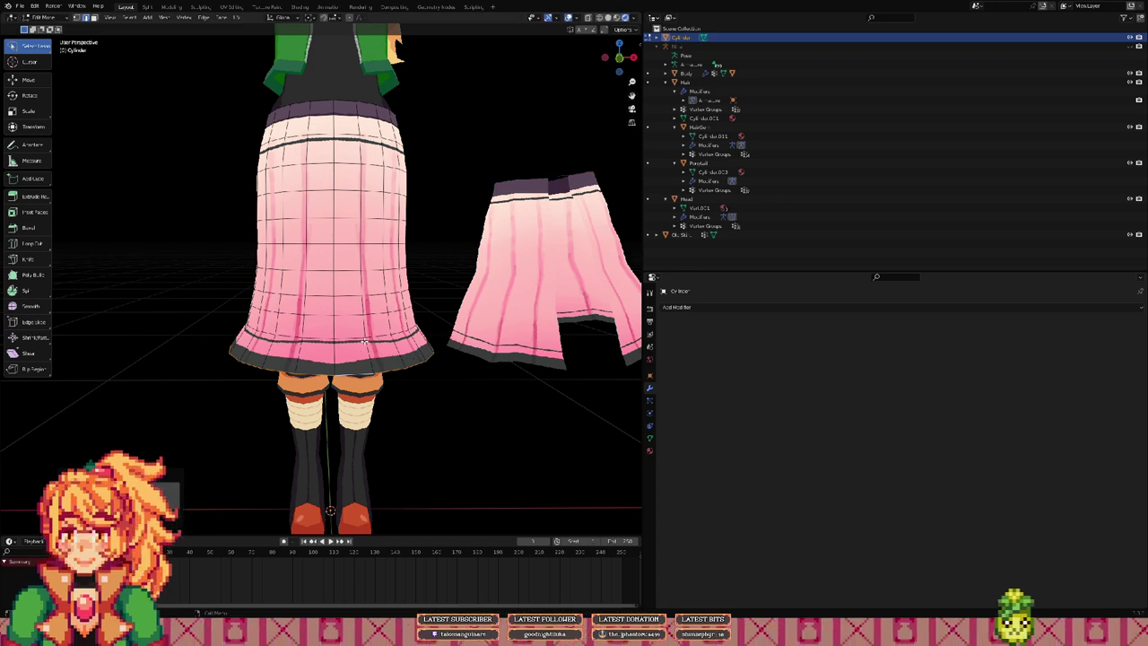
pyautogui.hotkey('alt', 'a')
pyautogui.keyDown('alt'); pyautogui.click(356, 337); pyautogui.keyUp('alt')
pyautogui.press('s')
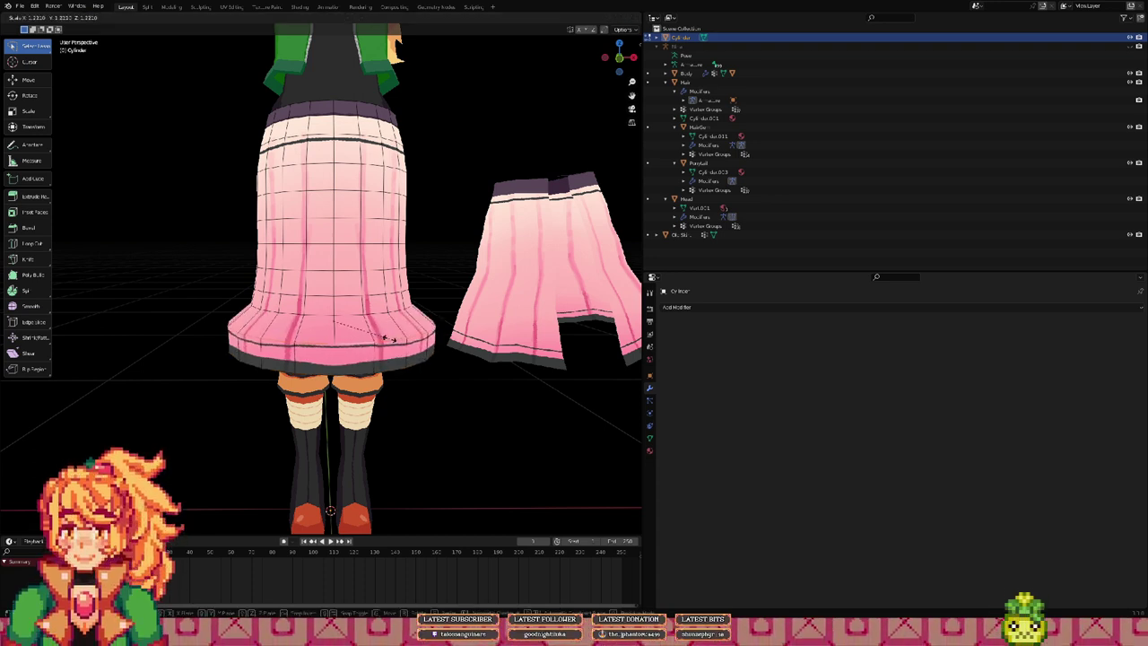
pyautogui.click(380, 337)
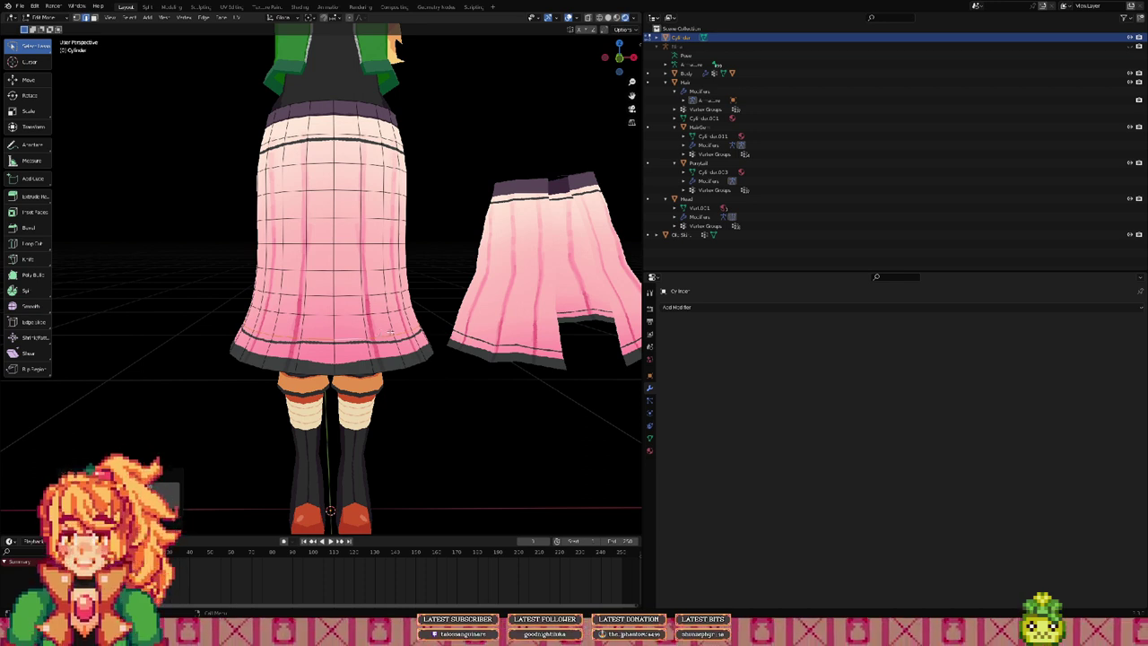
# Step: Scale the successive edge loops above the hem stripe slightly outward to smooth the flare's curve
pyautogui.press('s')
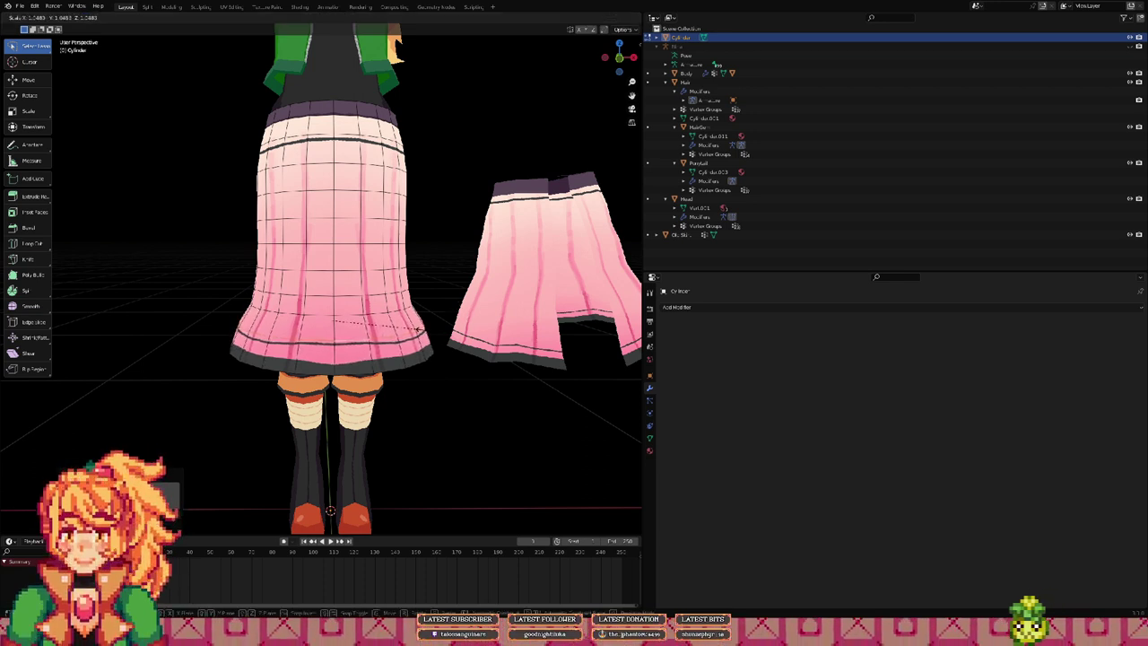
pyautogui.click(417, 329)
pyautogui.keyDown('alt'); pyautogui.click(379, 313); pyautogui.keyUp('alt')
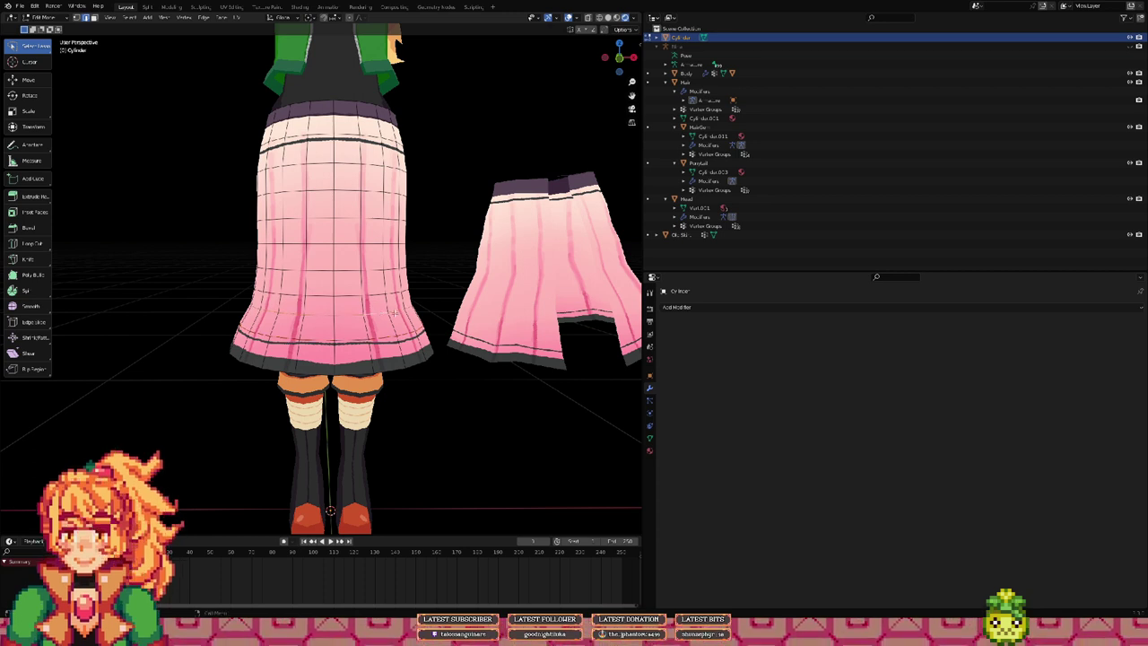
pyautogui.press('s')
pyautogui.click(428, 315)
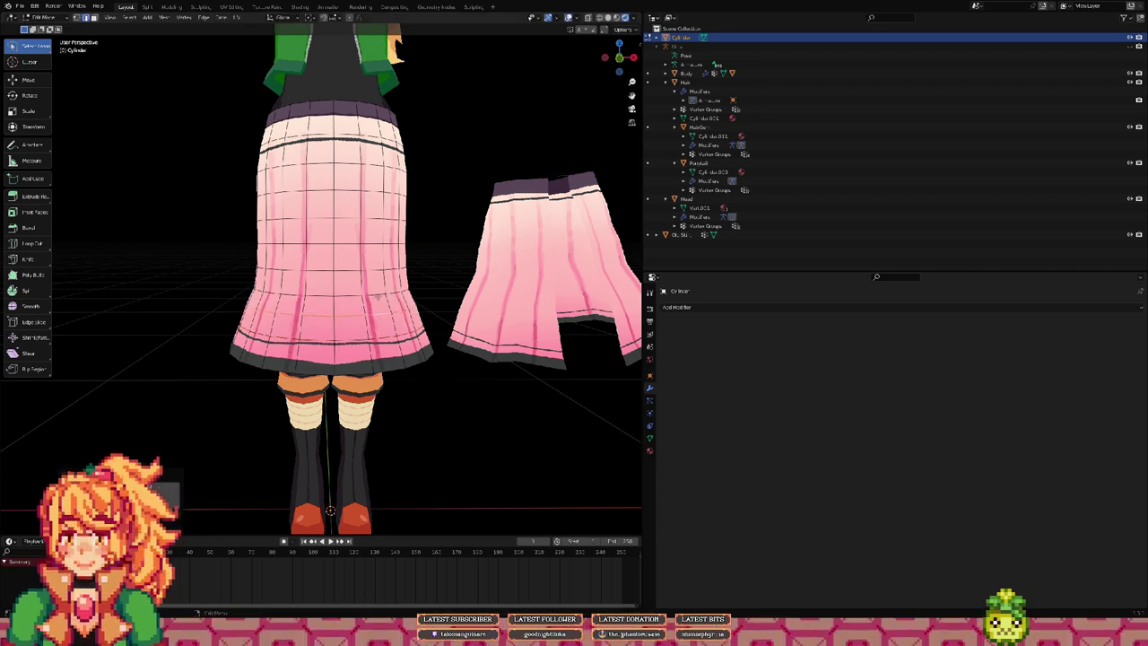
pyautogui.press('s')
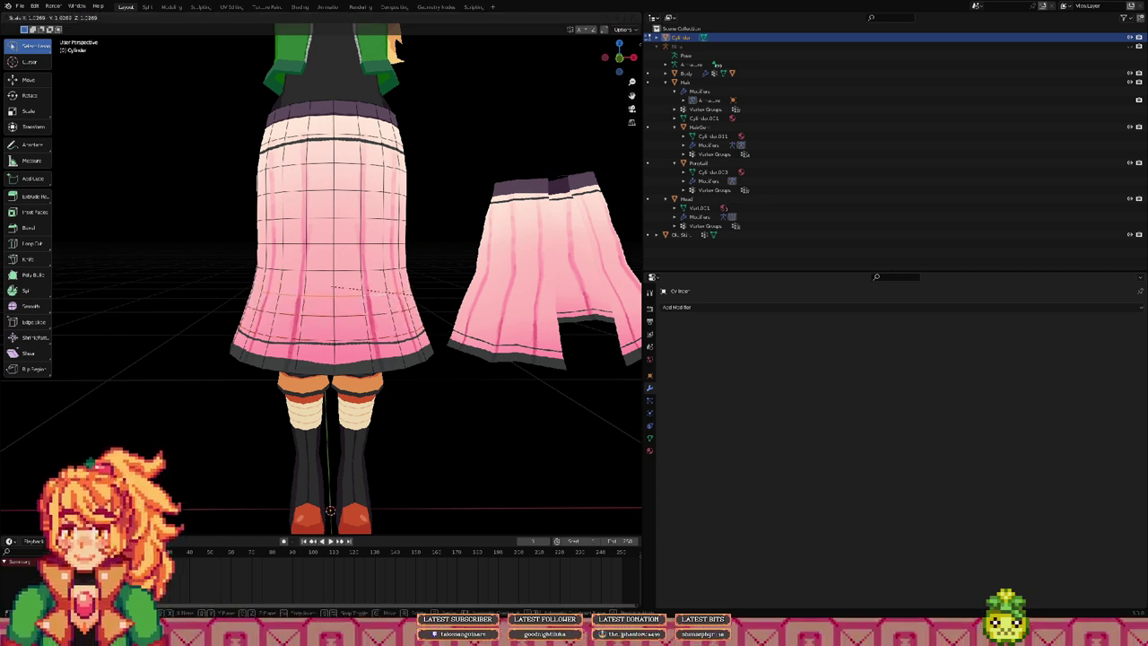
pyautogui.click(432, 297)
# Step: Fine-tune the scale of the two edge loops where the flare begins at mid-skirt, blending it into the straight upper part
pyautogui.keyDown('alt'); pyautogui.click(378, 267); pyautogui.keyUp('alt')
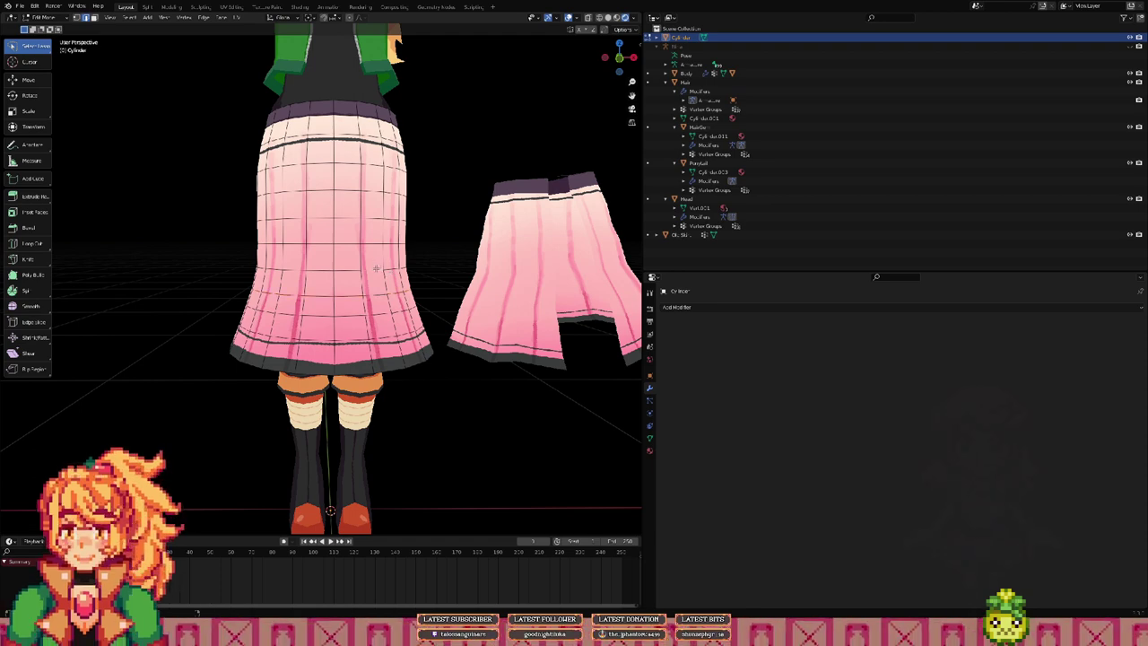
pyautogui.press('s')
pyautogui.click(403, 269)
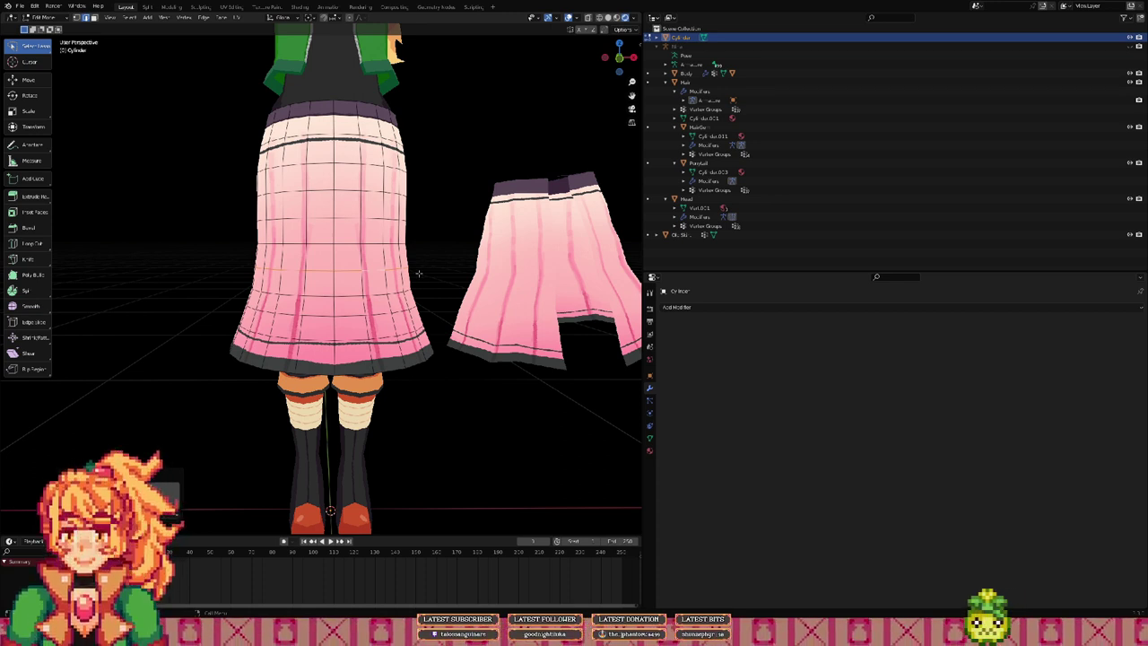
pyautogui.press('s')
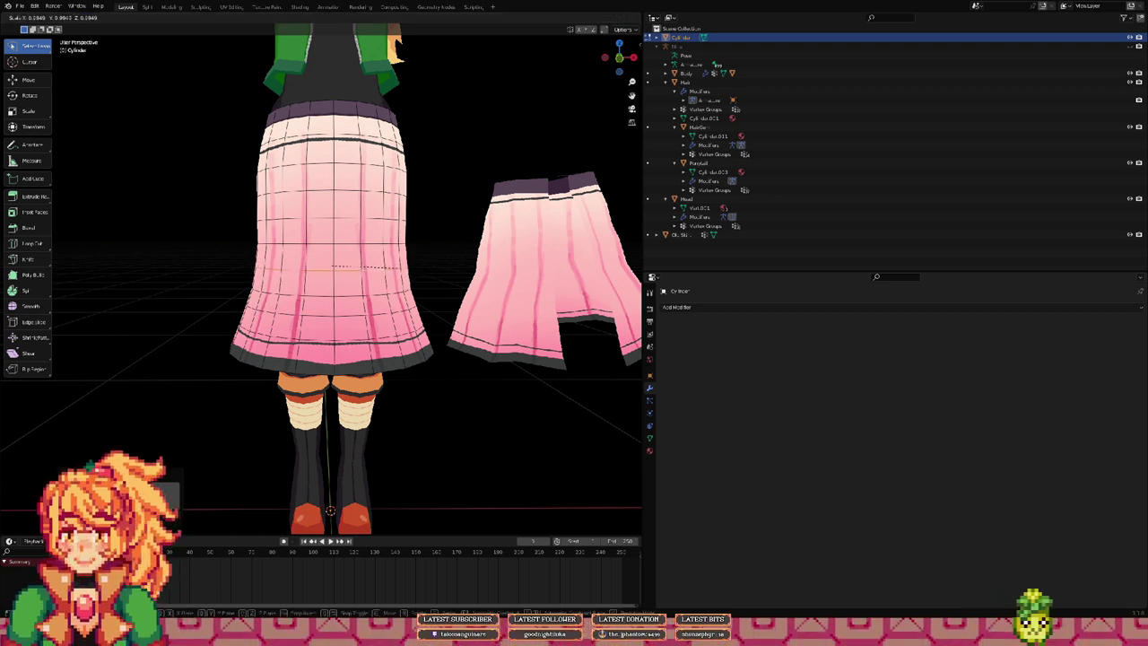
pyautogui.click(408, 257)
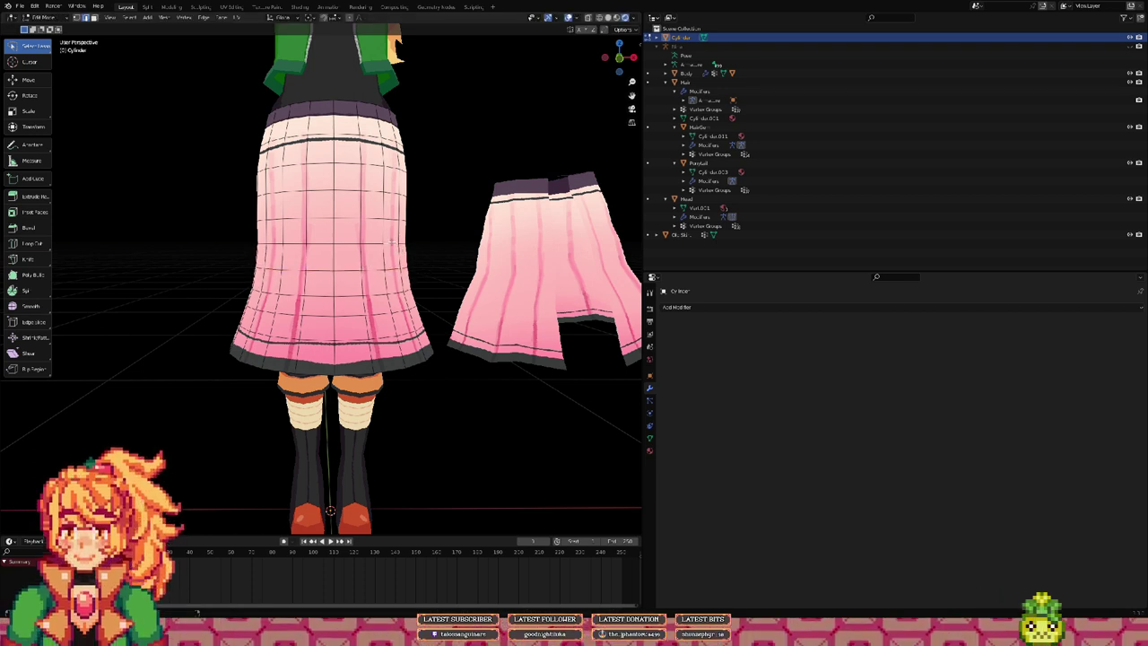
pyautogui.keyDown('alt'); pyautogui.click(395, 242); pyautogui.keyUp('alt')
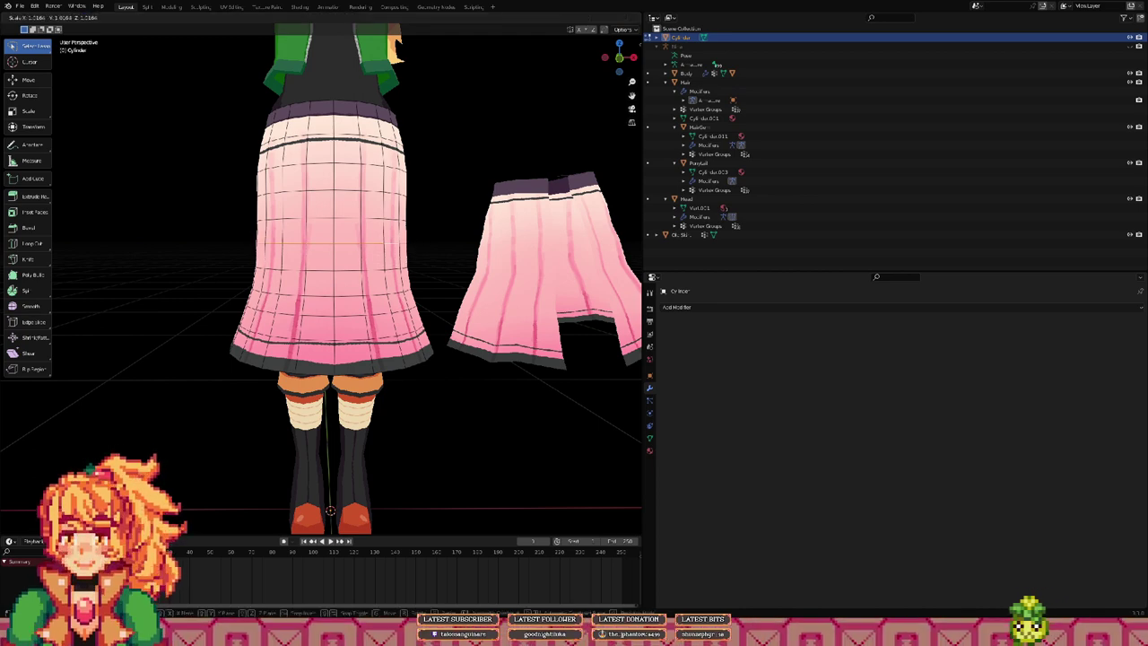
pyautogui.moveTo(426, 184); pyautogui.dragTo(370, 190, button='middle')
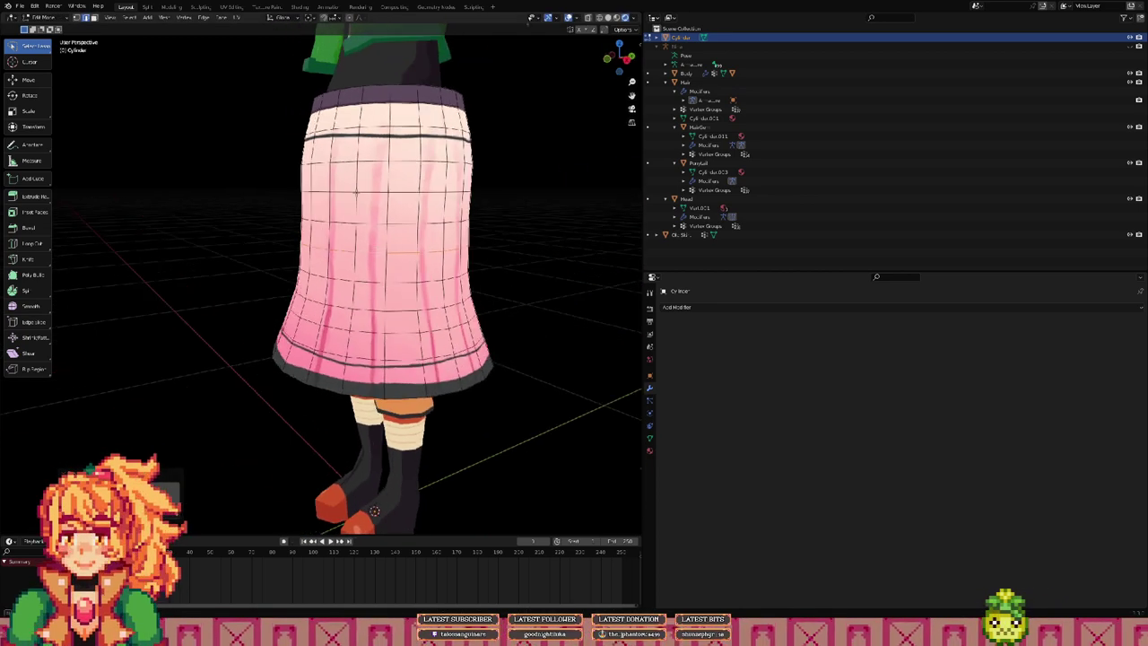
pyautogui.moveTo(519, 188); pyautogui.dragTo(482, 190, button='middle')
pyautogui.moveTo(354, 190); pyautogui.dragTo(380, 186, button='middle')
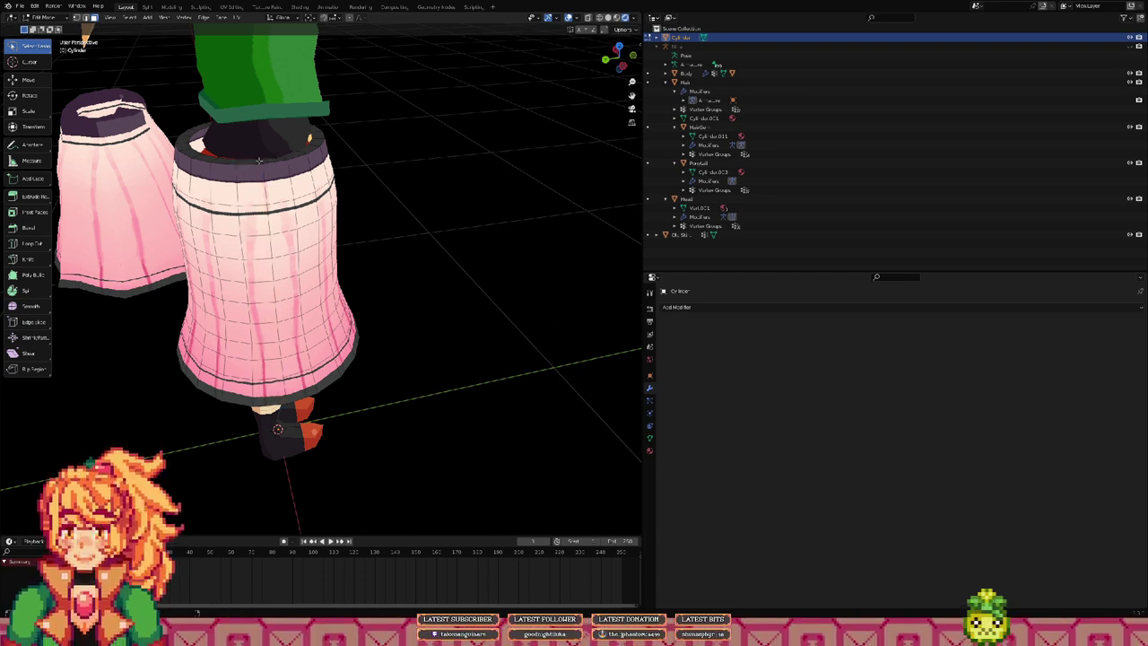
# Step: Select the face loop on top of the waist rim and scale it slightly inward
pyautogui.keyDown('alt'); pyautogui.click(296, 159); pyautogui.keyUp('alt')
pyautogui.press('s')
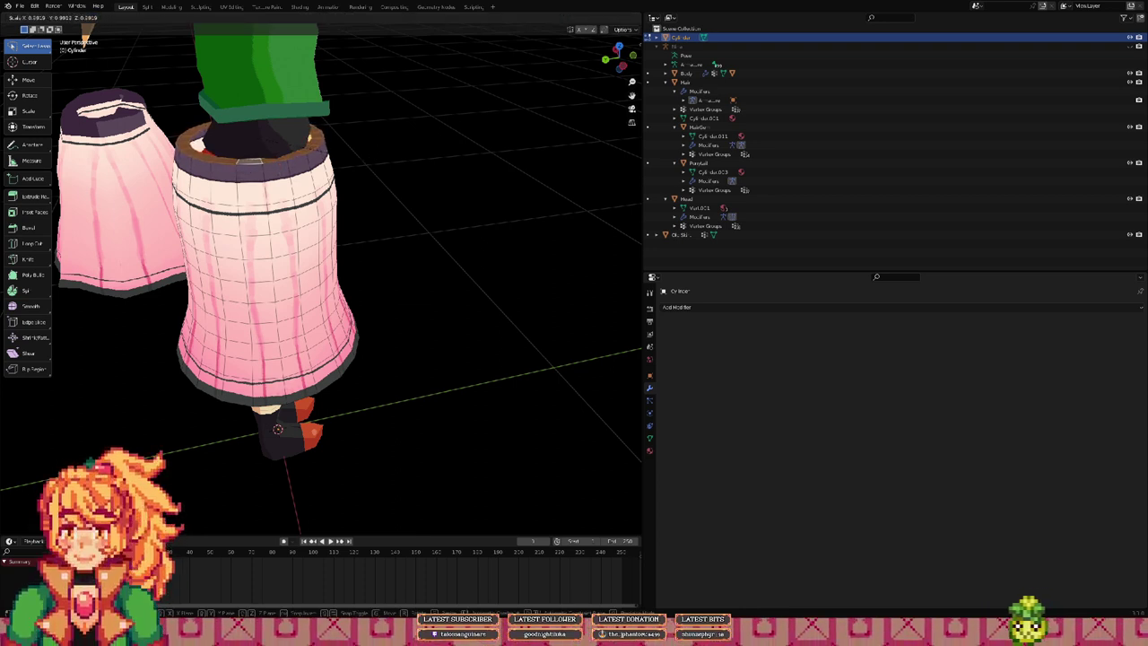
pyautogui.click(367, 161)
# Step: Select the whole skirt mesh and scale it along the Y axis to about 0.88
pyautogui.keyDown('shift'); pyautogui.moveTo(395, 177); pyautogui.dragTo(452, 188, button='middle'); pyautogui.keyUp('shift')
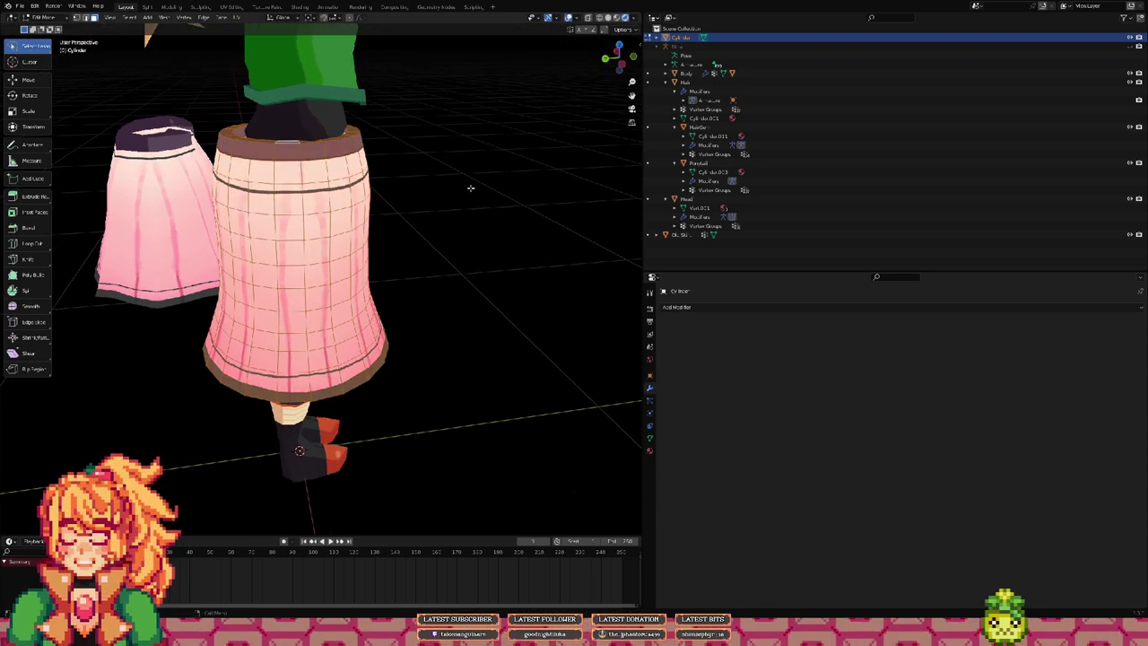
pyautogui.press('s')
pyautogui.press('z')
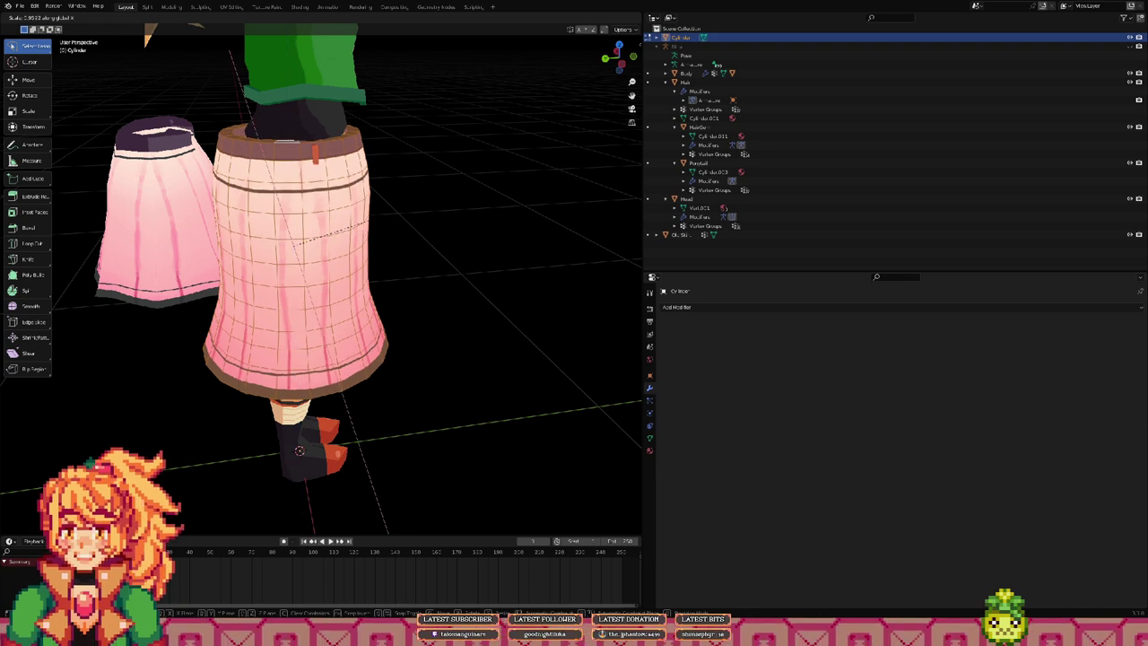
pyautogui.press('y')
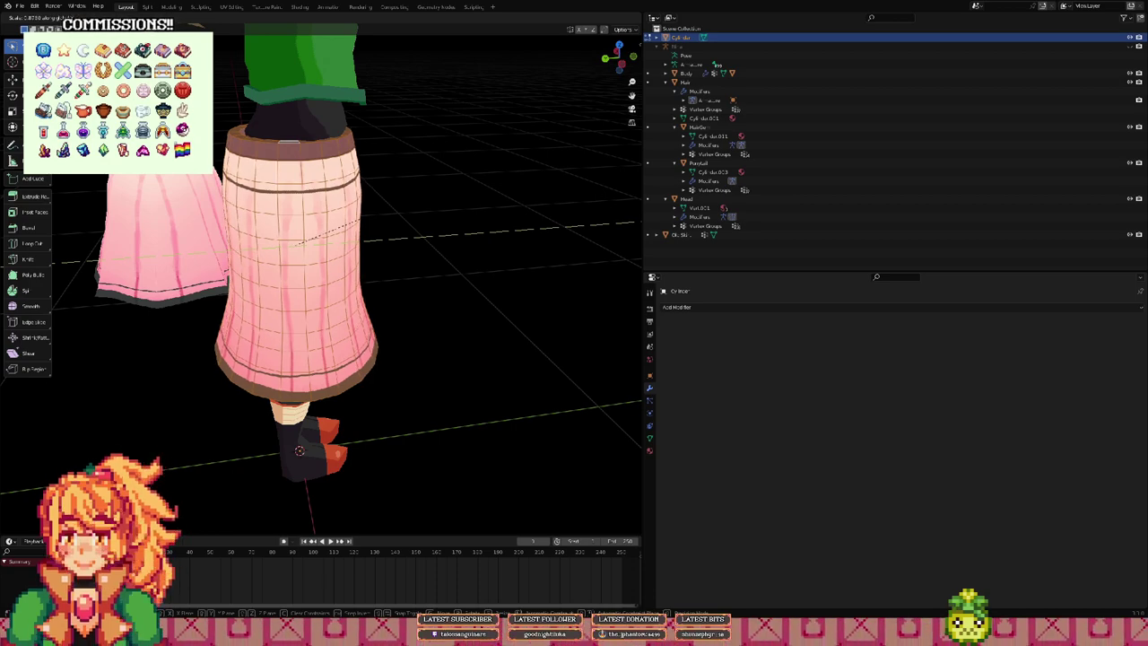
pyautogui.click(447, 183)
pyautogui.moveTo(512, 185); pyautogui.dragTo(449, 188, button='middle')
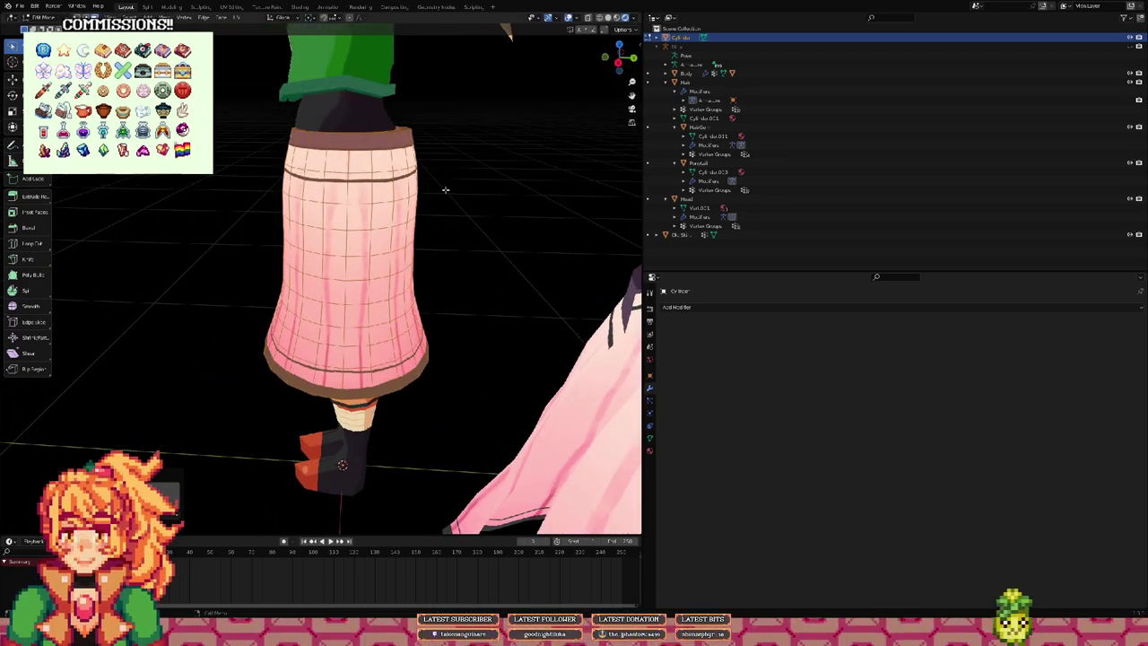
# Step: Move the whole skirt mesh slightly along the Y axis to centre it around the character's body
pyautogui.press('g')
pyautogui.press('x')
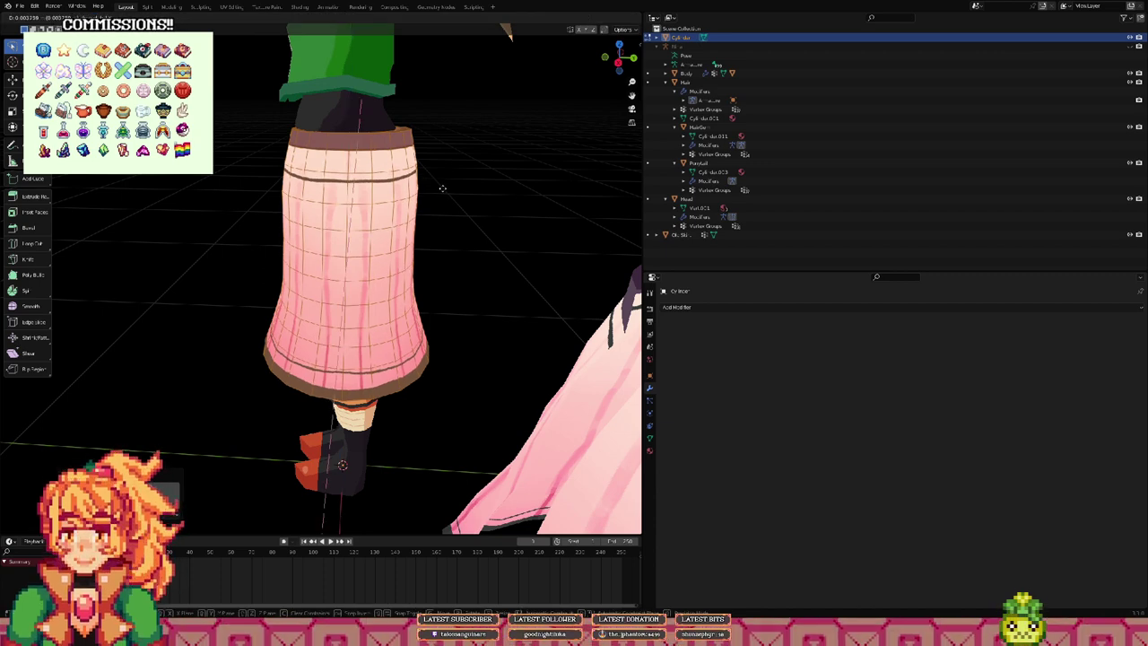
pyautogui.press('y')
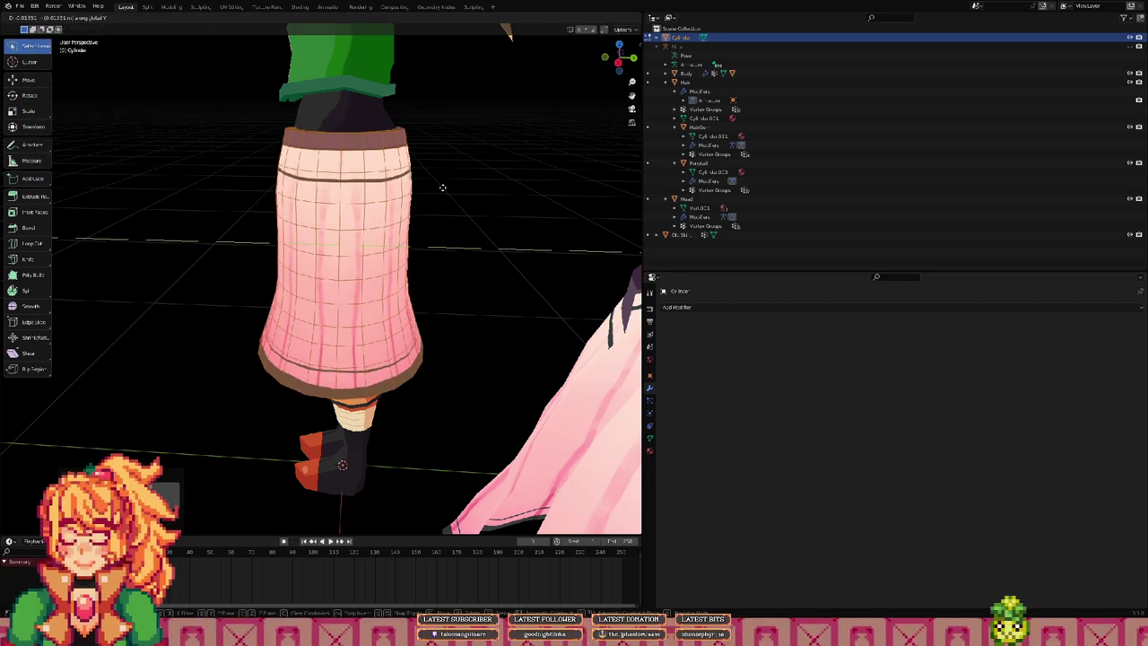
pyautogui.click(442, 188)
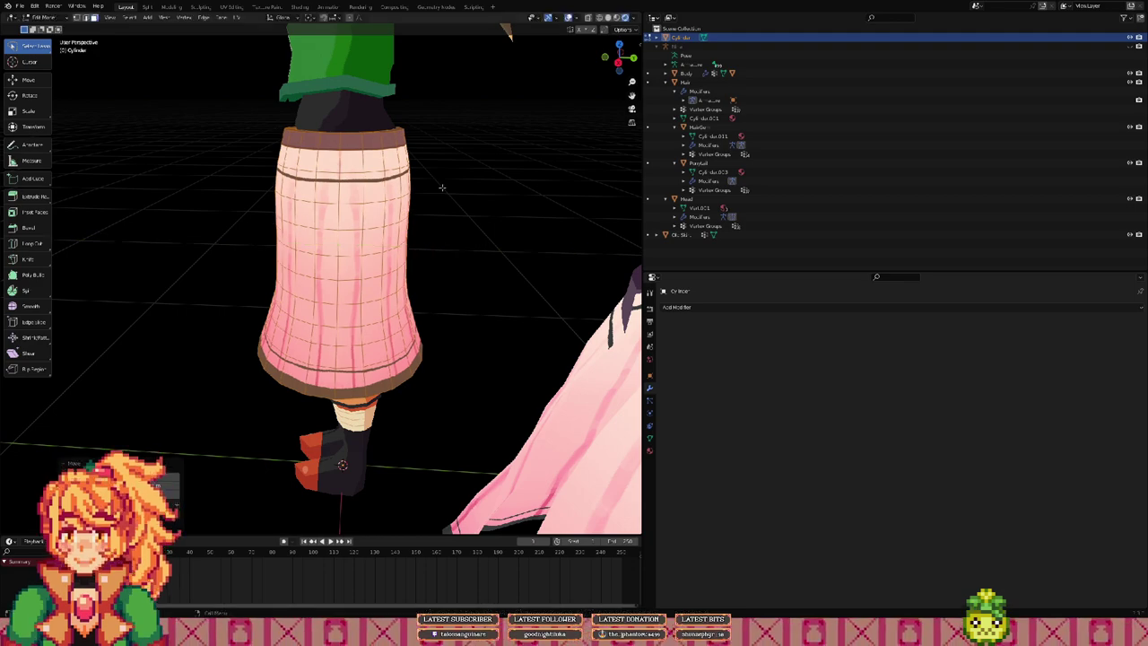
pyautogui.moveTo(316, 244); pyautogui.dragTo(400, 275, button='middle')
pyautogui.scroll(-3, 400, 246)
pyautogui.press('Tab')
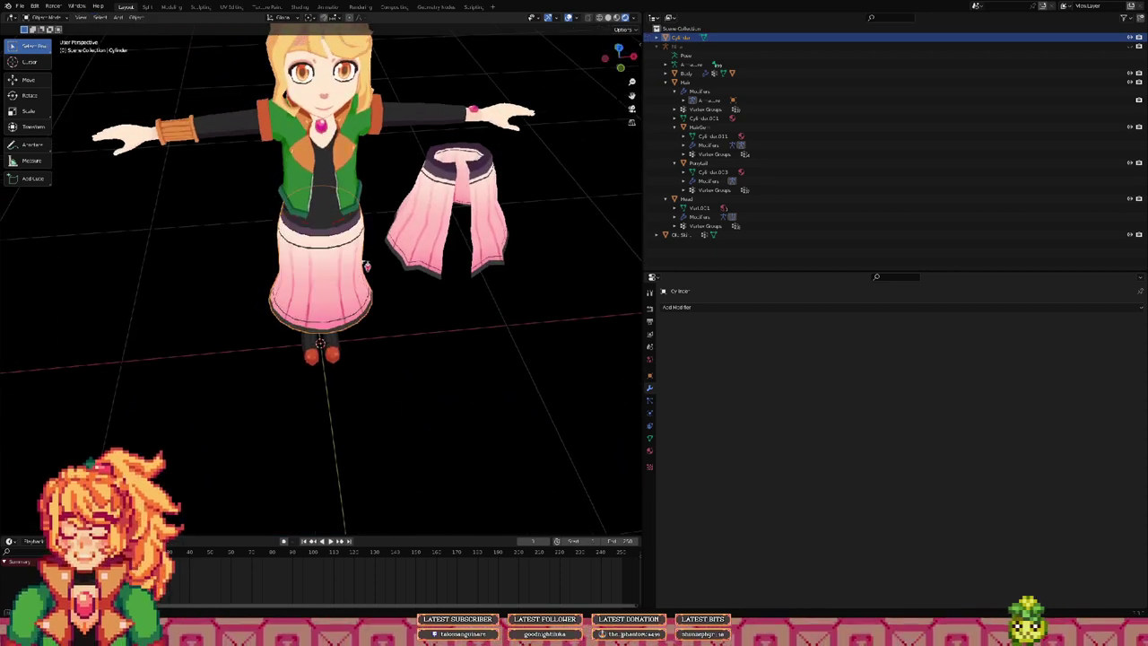
# Step: Select the two central columns of front faces from below the waistband down through the hem and delete them to open the skirt
pyautogui.press('Tab')
pyautogui.moveTo(368, 261); pyautogui.dragTo(341, 218, button='middle')
pyautogui.press('2')
pyautogui.scroll(3, 323, 213)
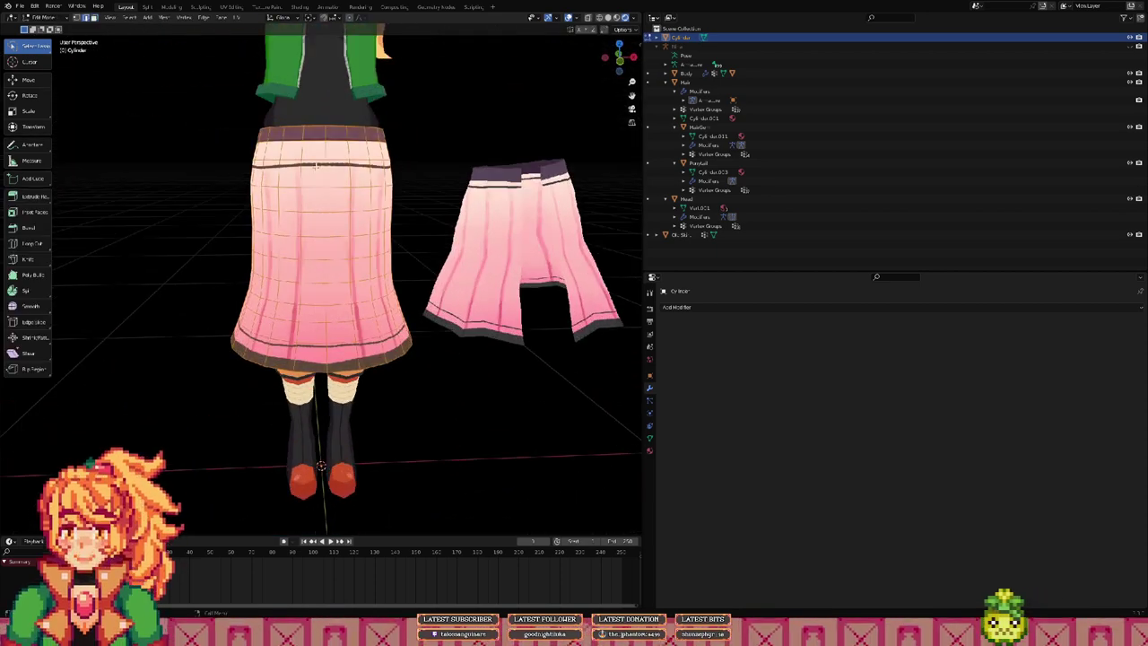
pyautogui.hotkey('alt', 'a')
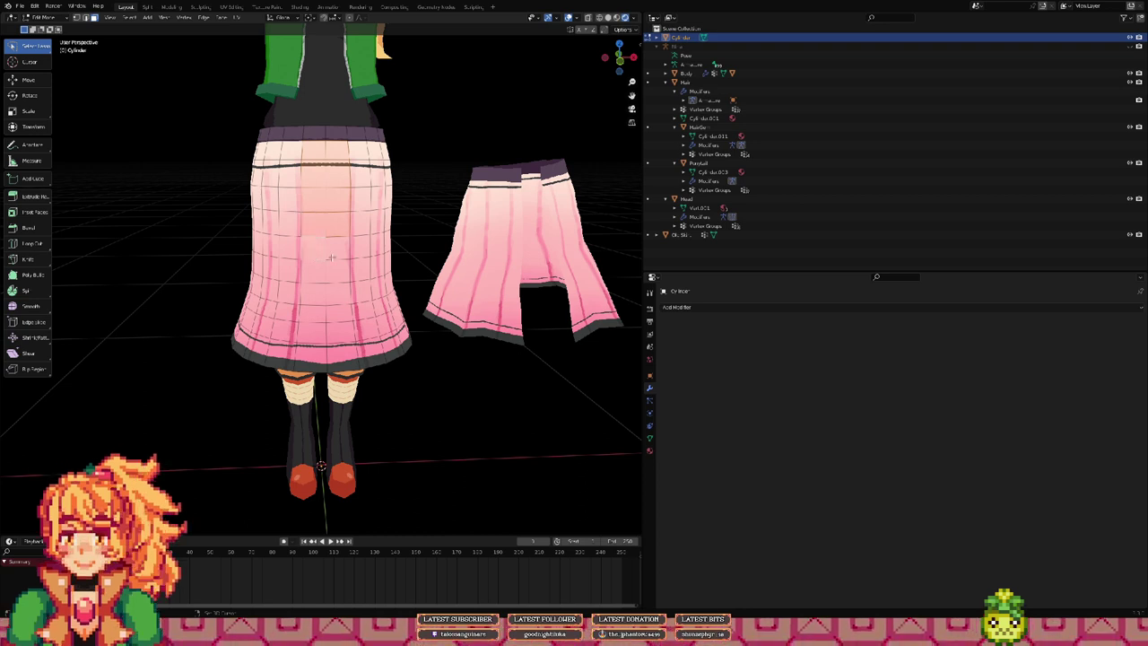
pyautogui.keyDown('shift'); pyautogui.click(335, 297); pyautogui.keyUp('shift')
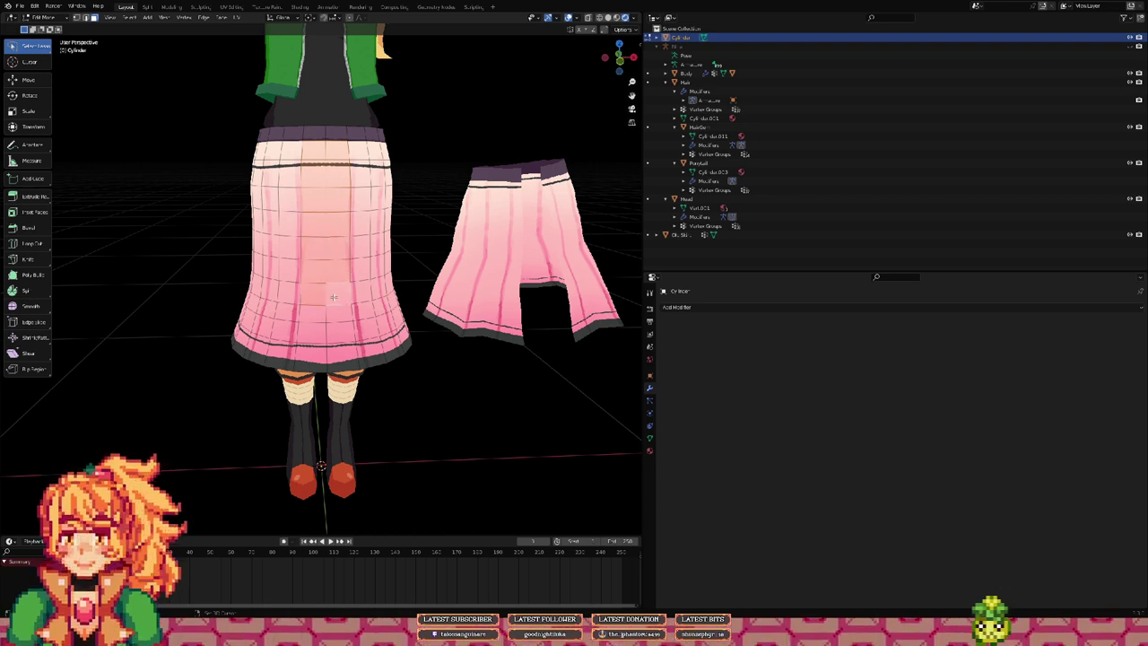
pyautogui.keyDown('shift'); pyautogui.click(342, 314); pyautogui.keyUp('shift')
pyautogui.keyDown('shift'); pyautogui.click(318, 318); pyautogui.keyUp('shift')
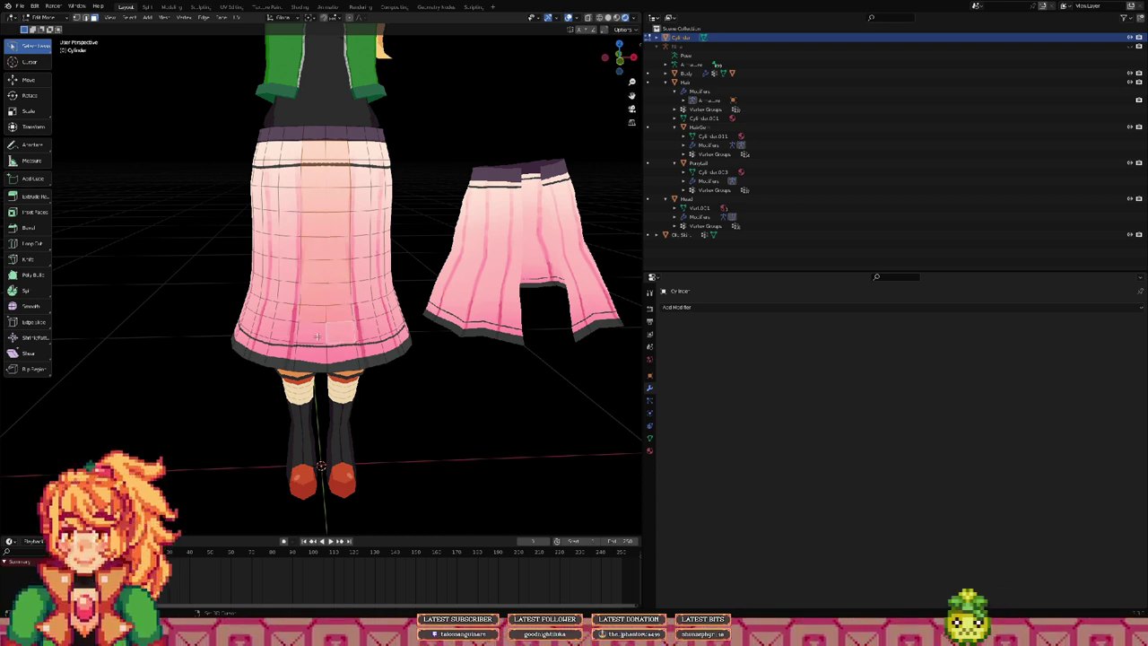
pyautogui.click(346, 351)
pyautogui.press('x')
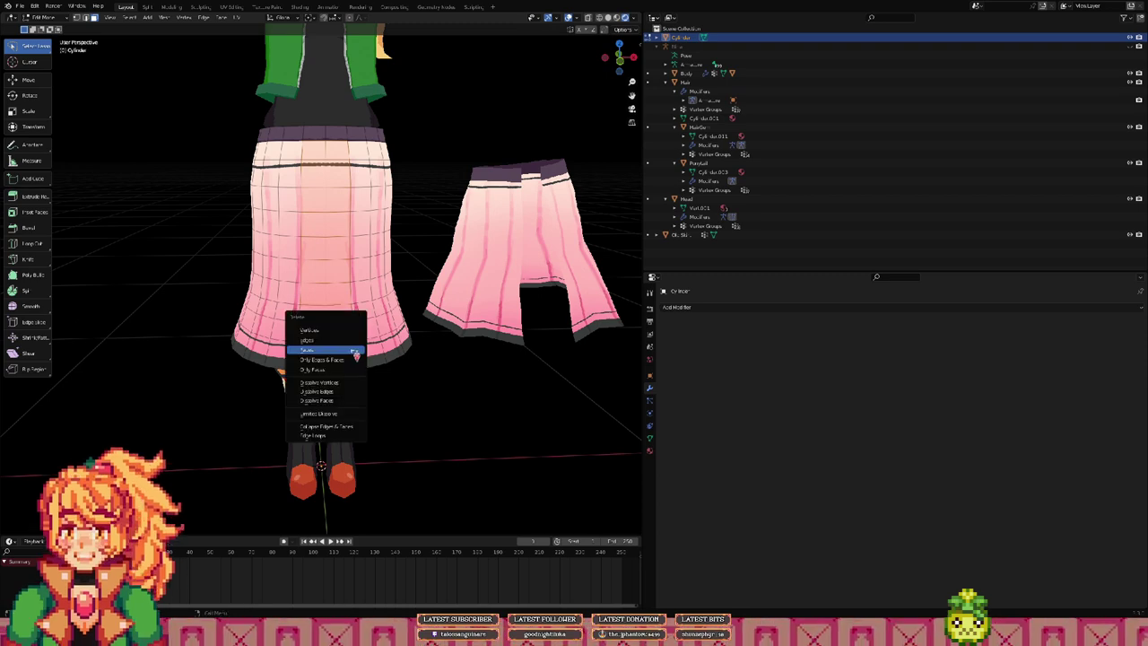
pyautogui.click(350, 349)
# Step: Scale the inner edge loop of the waistband's top rim inward to close the gap around the character's waist
pyautogui.moveTo(349, 228); pyautogui.dragTo(314, 213, button='middle')
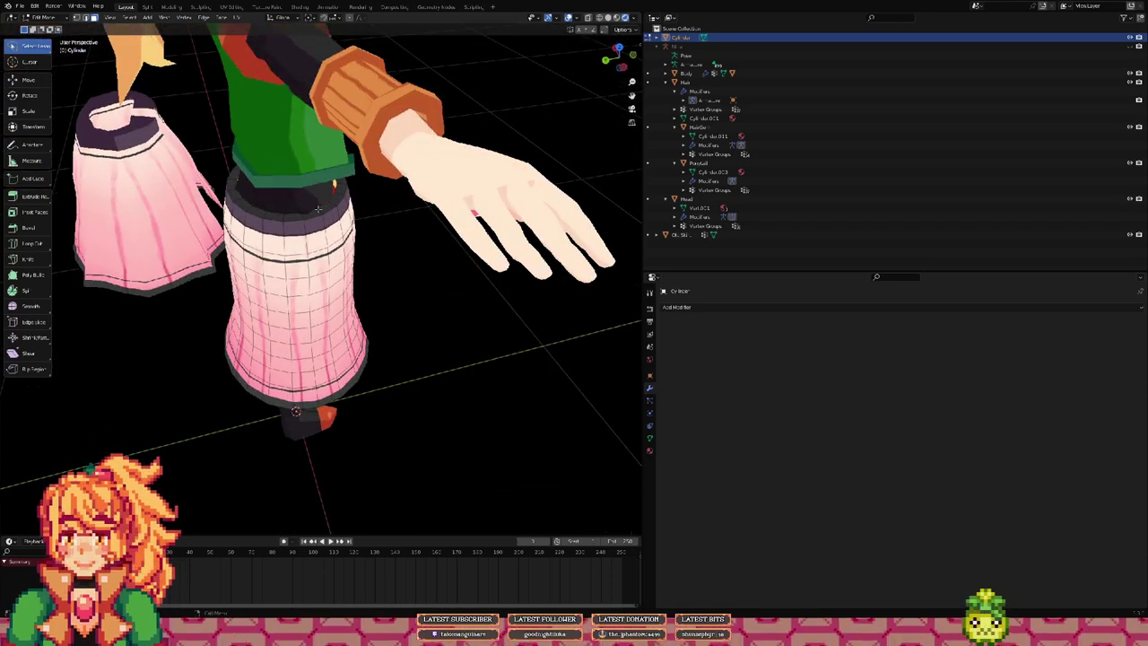
pyautogui.scroll(3, 318, 208)
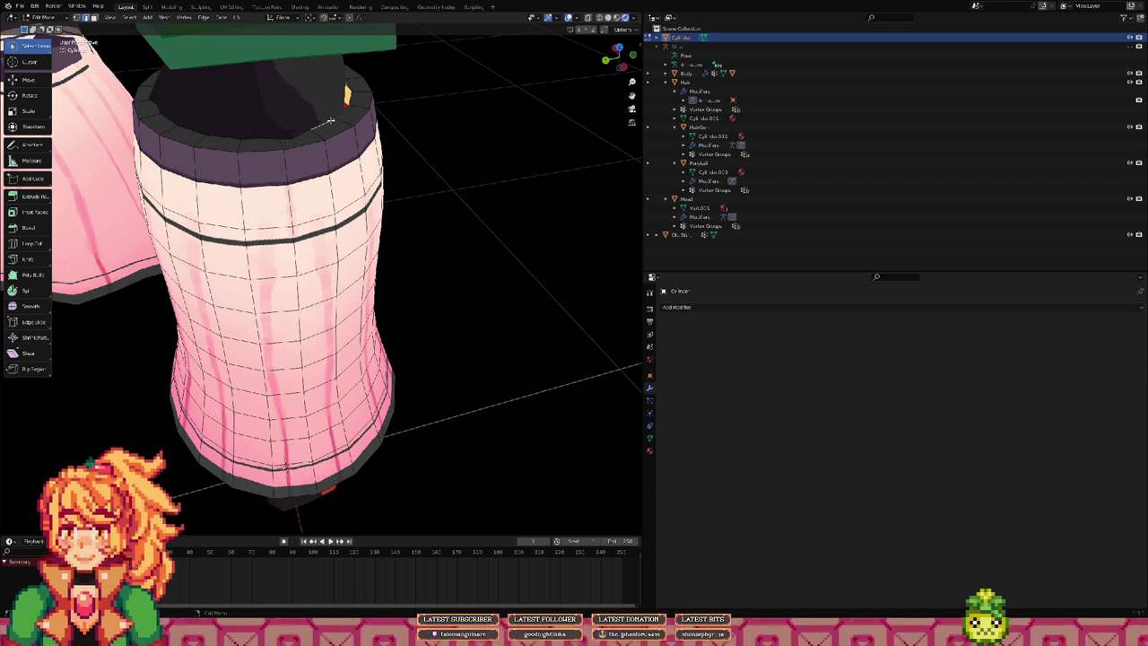
pyautogui.press('s')
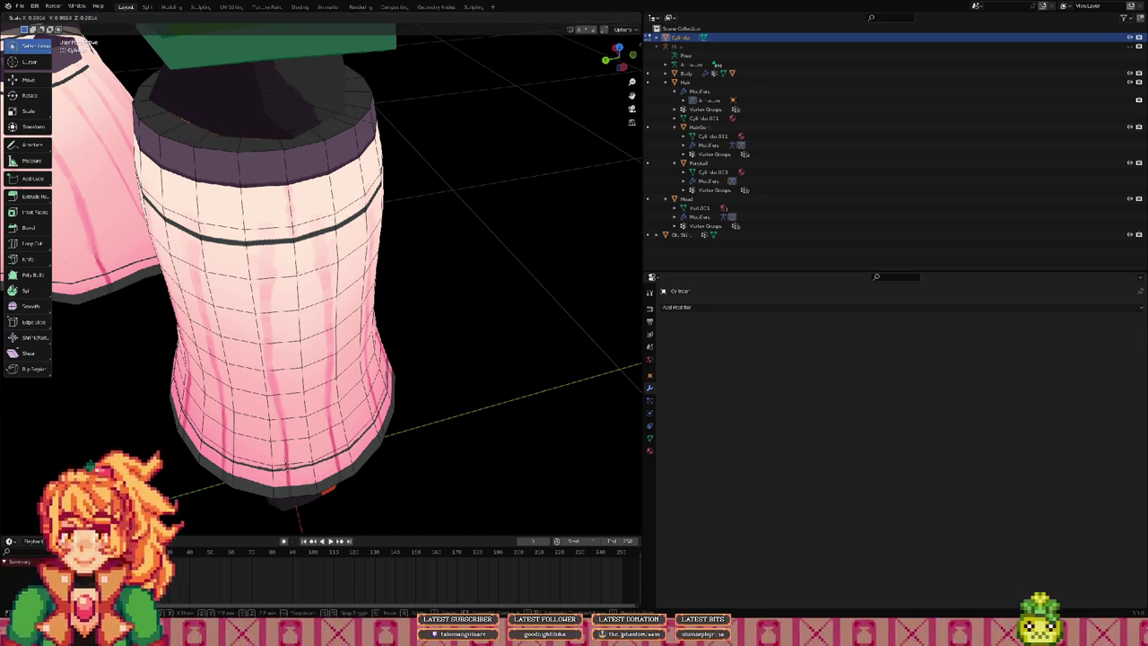
pyautogui.click(484, 183)
pyautogui.moveTo(484, 183); pyautogui.dragTo(445, 175, button='middle')
pyautogui.scroll(-1, 387, 125)
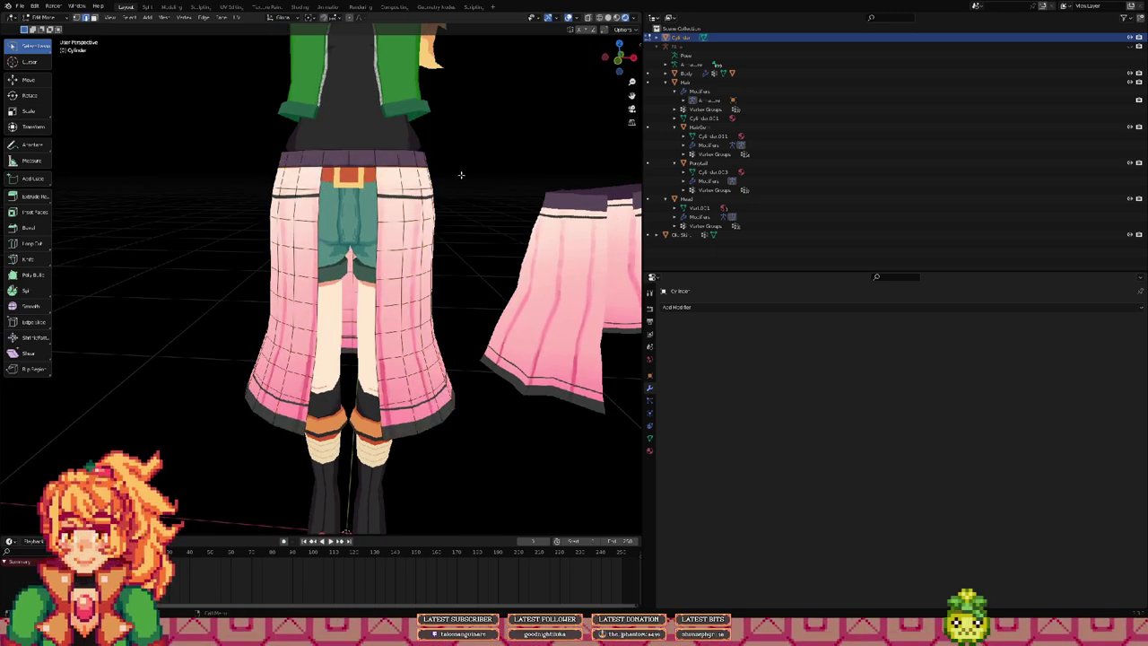
pyautogui.press('s')
pyautogui.click(460, 174)
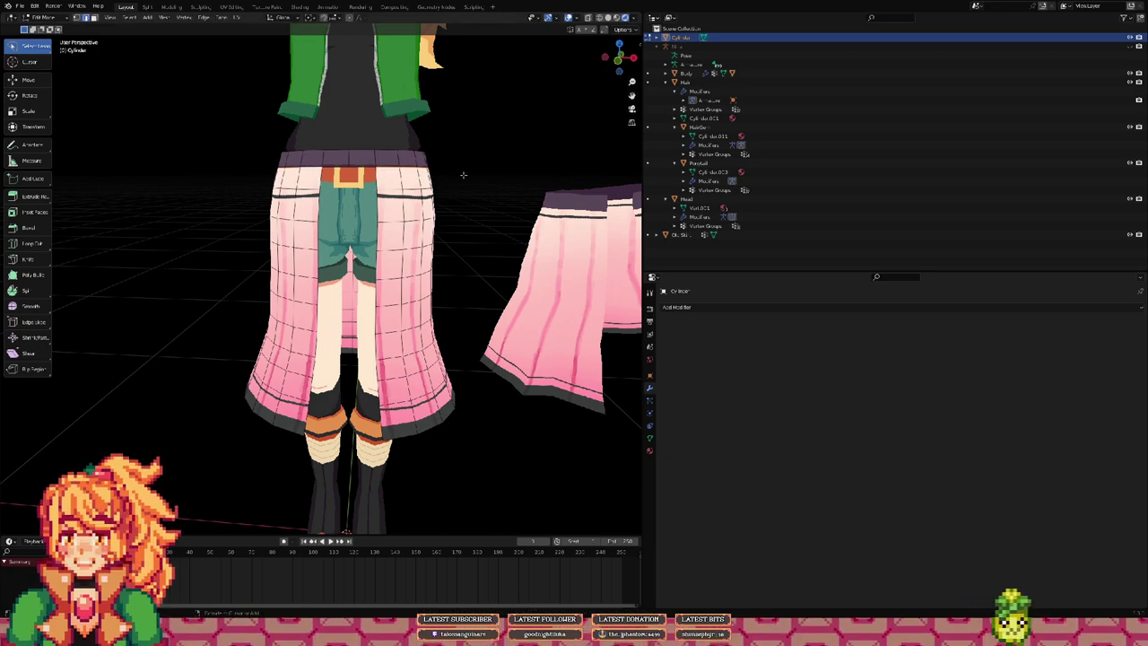
# Step: Scale three successive edge loops around the middle of the skirt slightly outward to smooth its silhouette
pyautogui.moveTo(463, 174); pyautogui.dragTo(341, 299, button='middle')
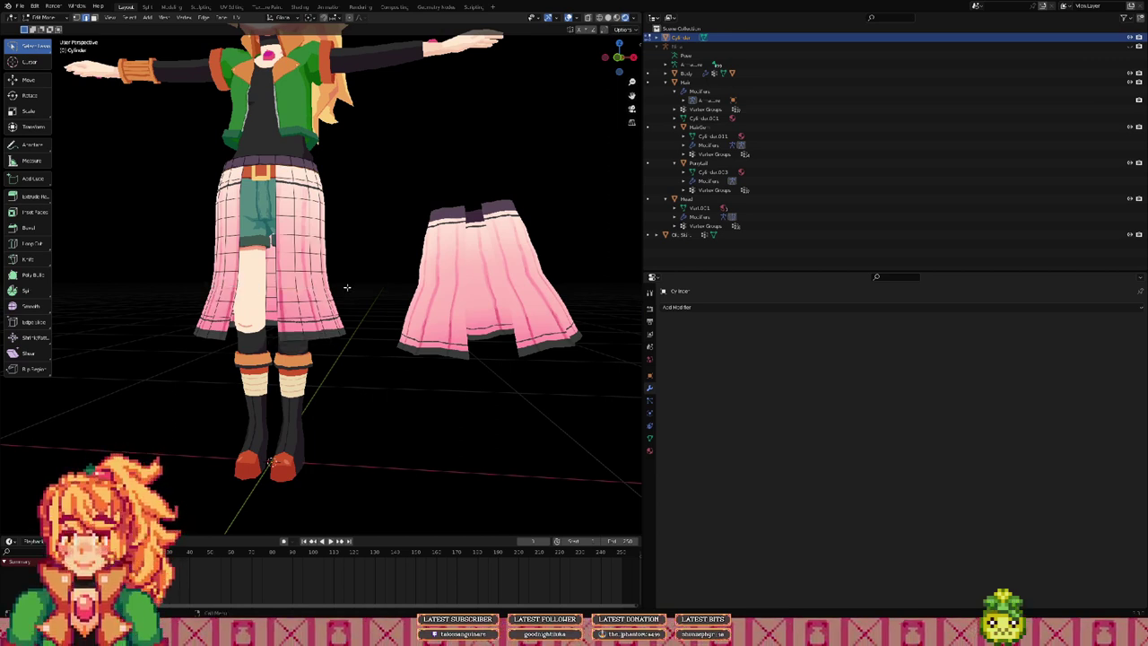
pyautogui.press('s')
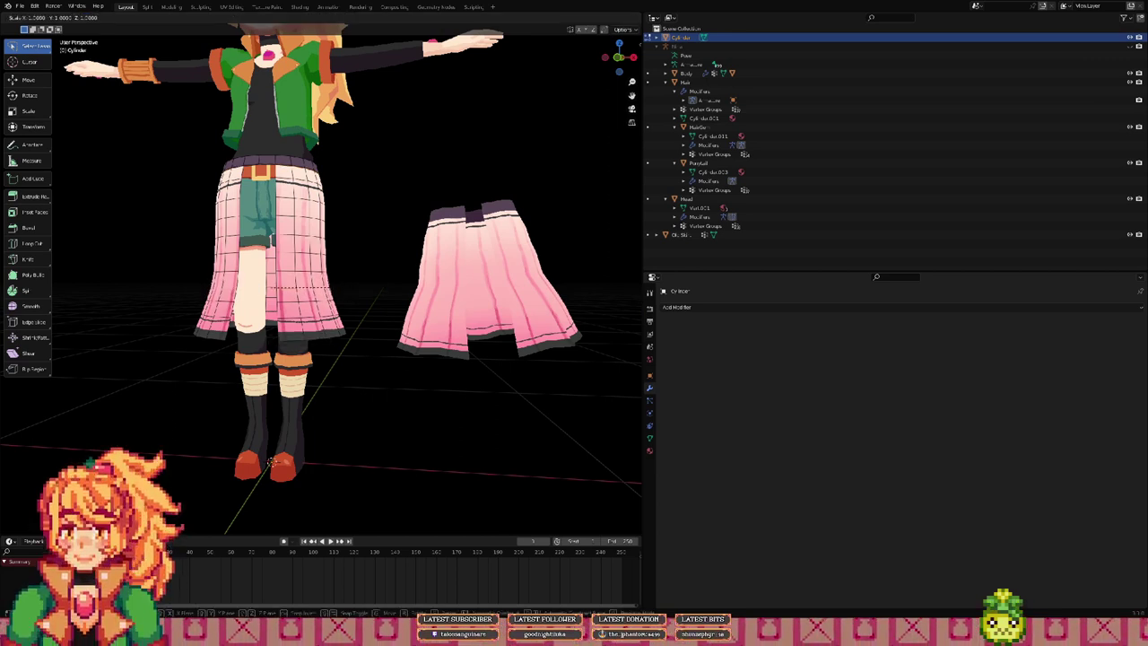
pyautogui.click(330, 286)
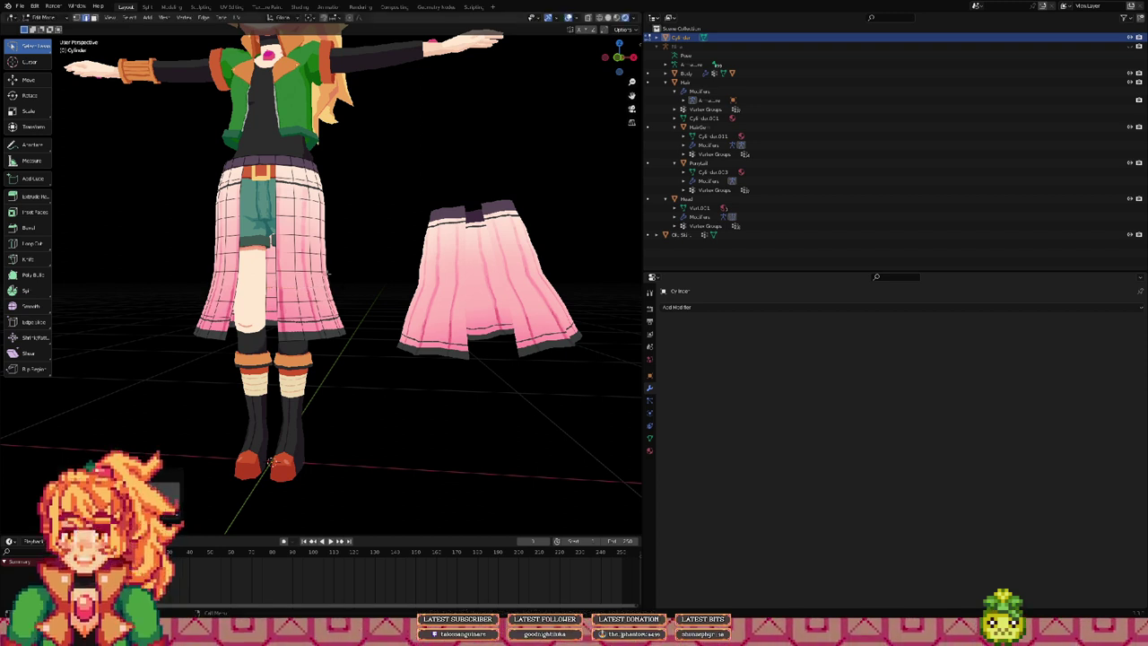
pyautogui.press('s')
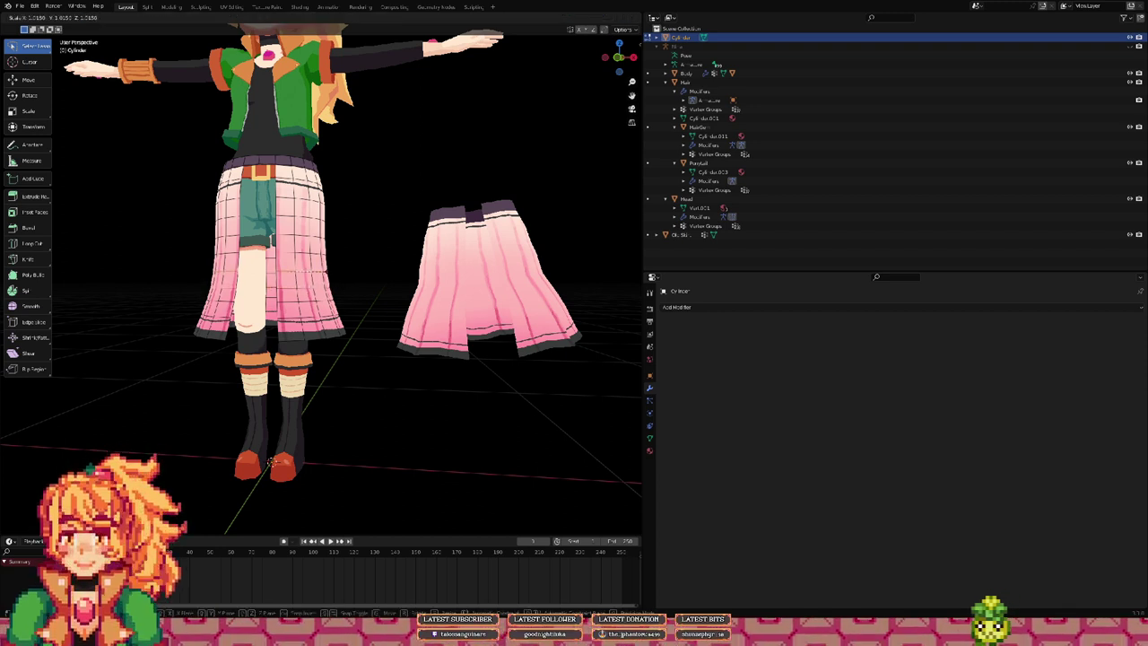
pyautogui.click(332, 272)
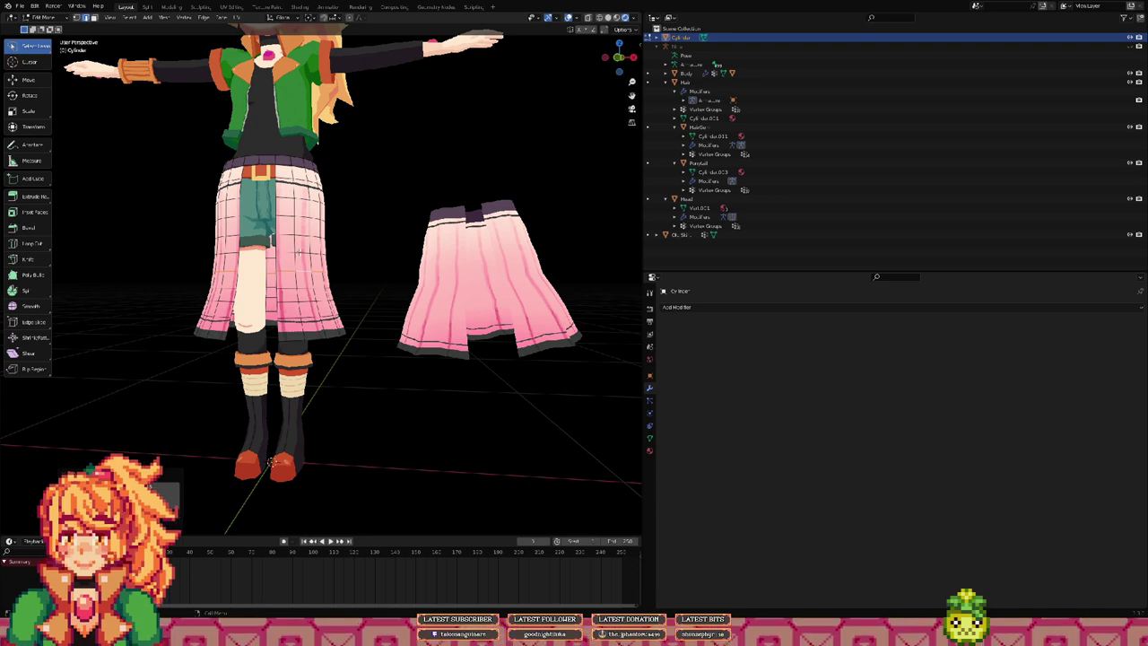
pyautogui.press('s')
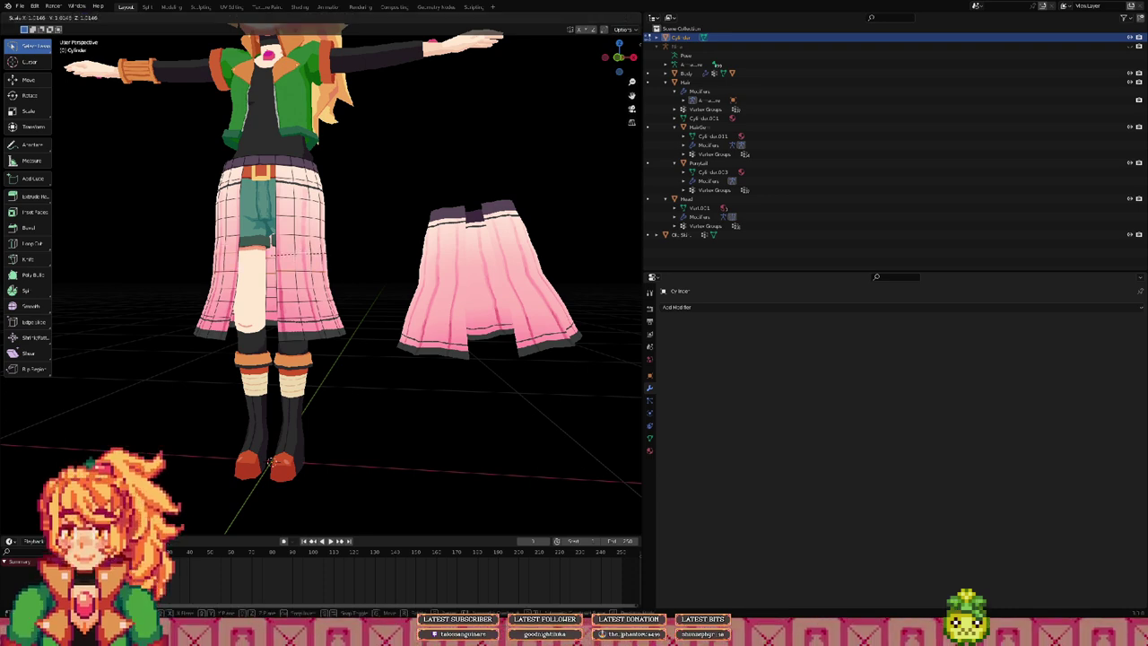
pyautogui.click(331, 253)
pyautogui.moveTo(333, 252); pyautogui.dragTo(551, 261, button='middle')
pyautogui.press('Tab')
pyautogui.scroll(-2, 355, 252)
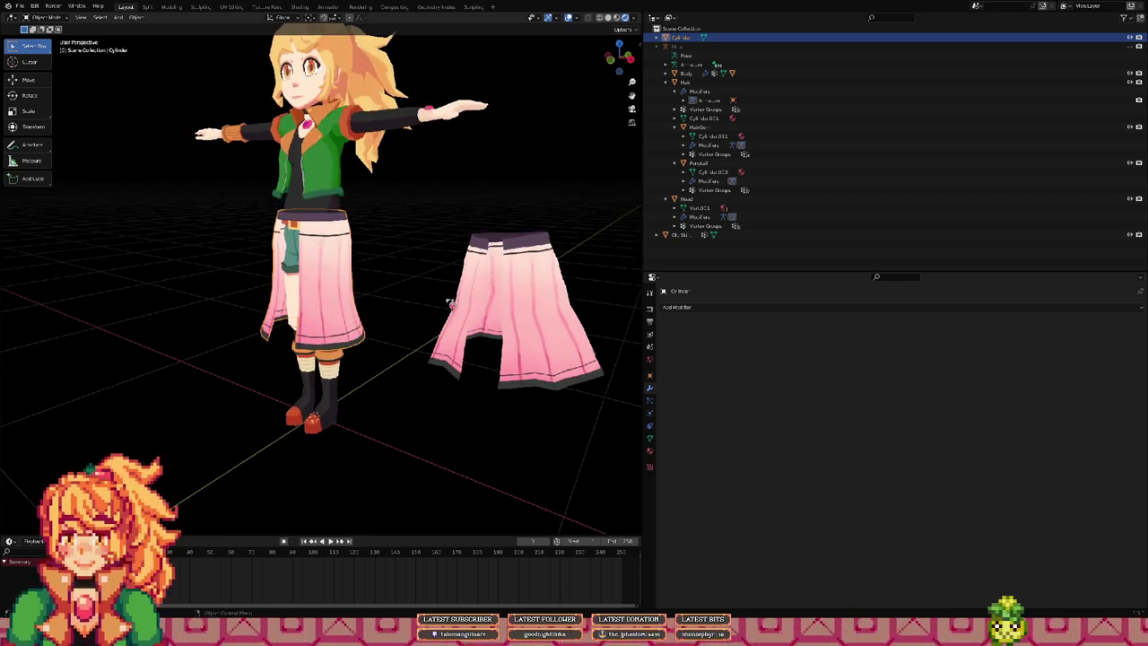
# Step: Delete the old skirt object standing beside the character
pyautogui.moveTo(451, 305); pyautogui.dragTo(350, 321, button='middle')
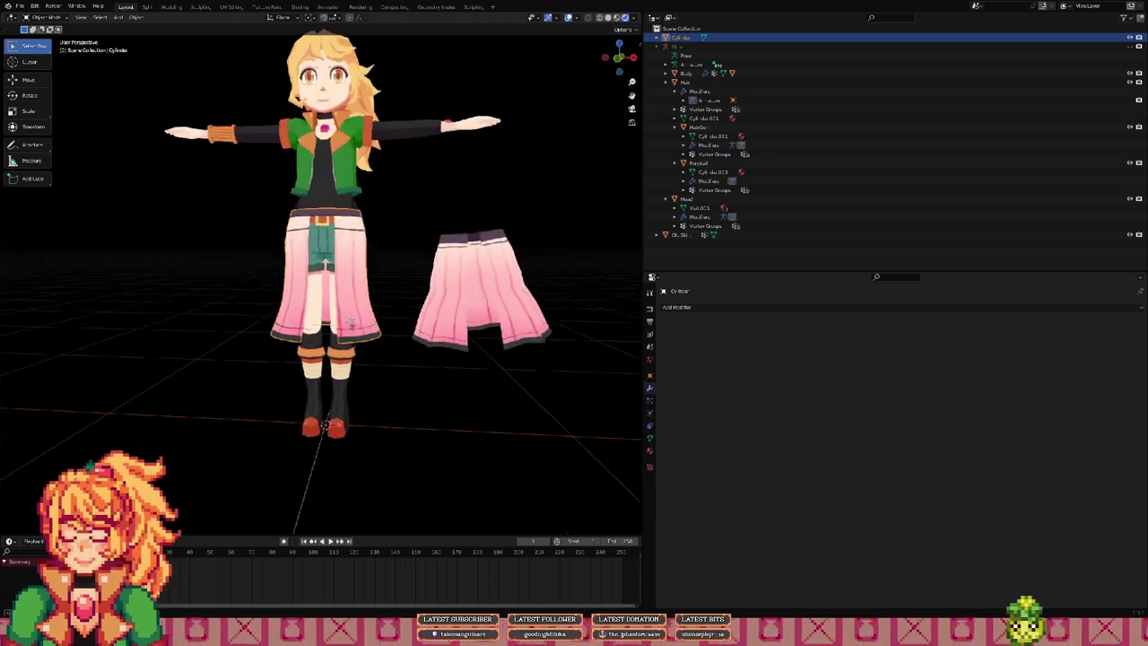
pyautogui.scroll(-2, 376, 283)
pyautogui.scroll(3, 364, 263)
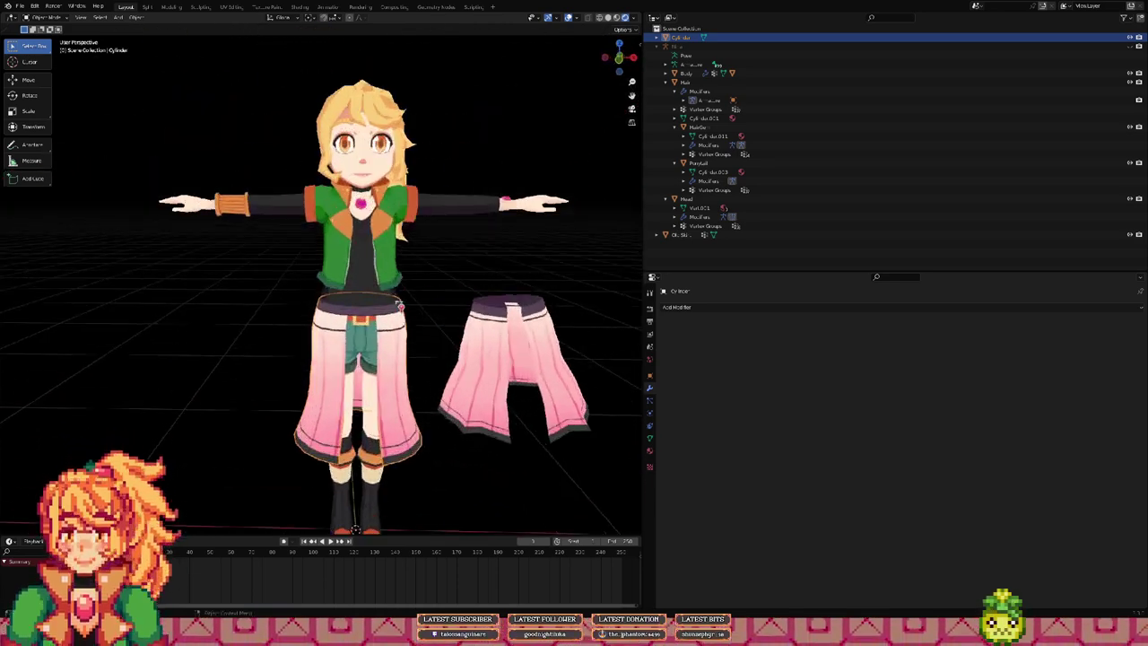
pyautogui.press('Tab')
pyautogui.click(680, 235)
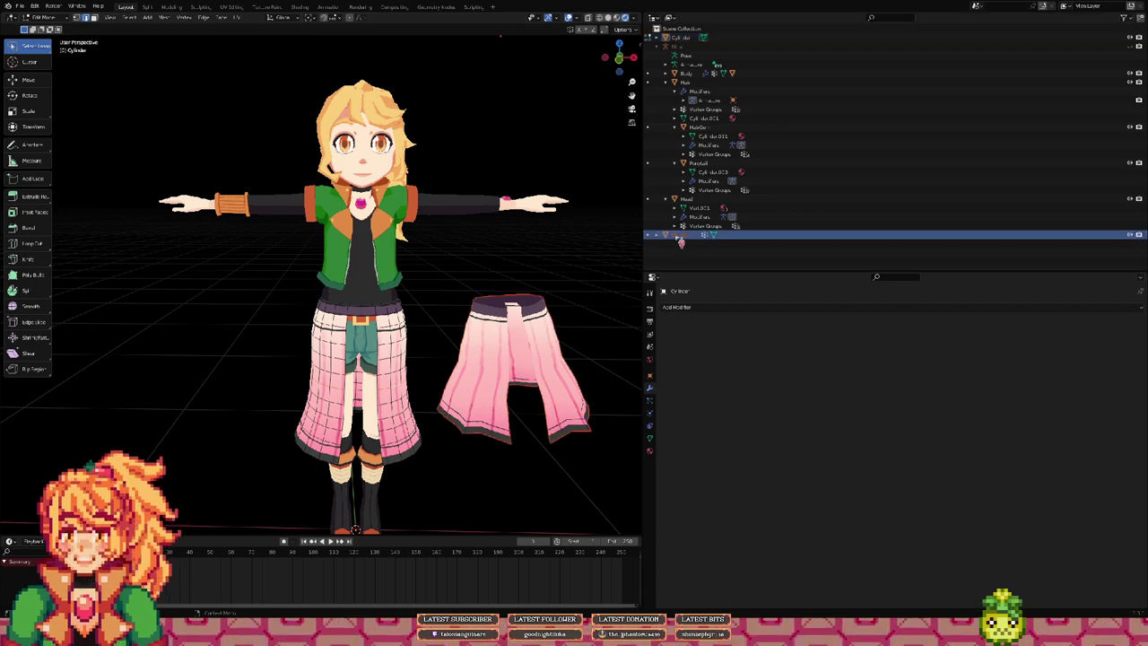
pyautogui.press('x')
pyautogui.moveTo(523, 368); pyautogui.dragTo(483, 340, button='middle')
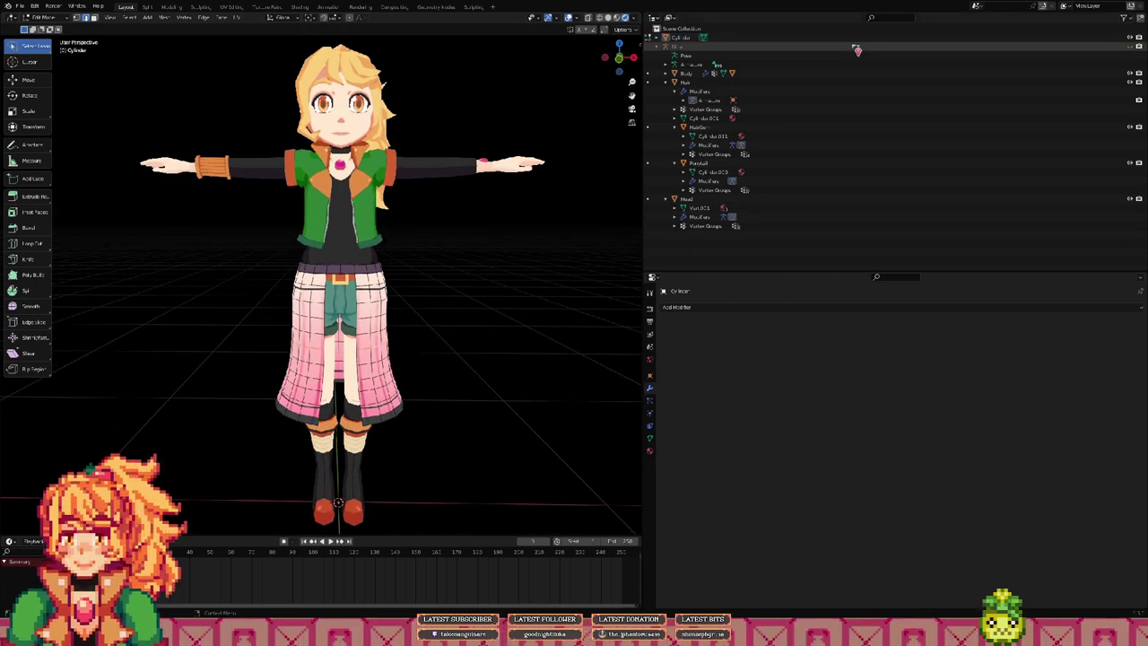
# Step: Unhide the character's armature and hide the new skirt object
pyautogui.click(1130, 46)
pyautogui.keyDown('shift'); pyautogui.moveTo(469, 289); pyautogui.dragTo(467, 250, button='middle'); pyautogui.keyUp('shift')
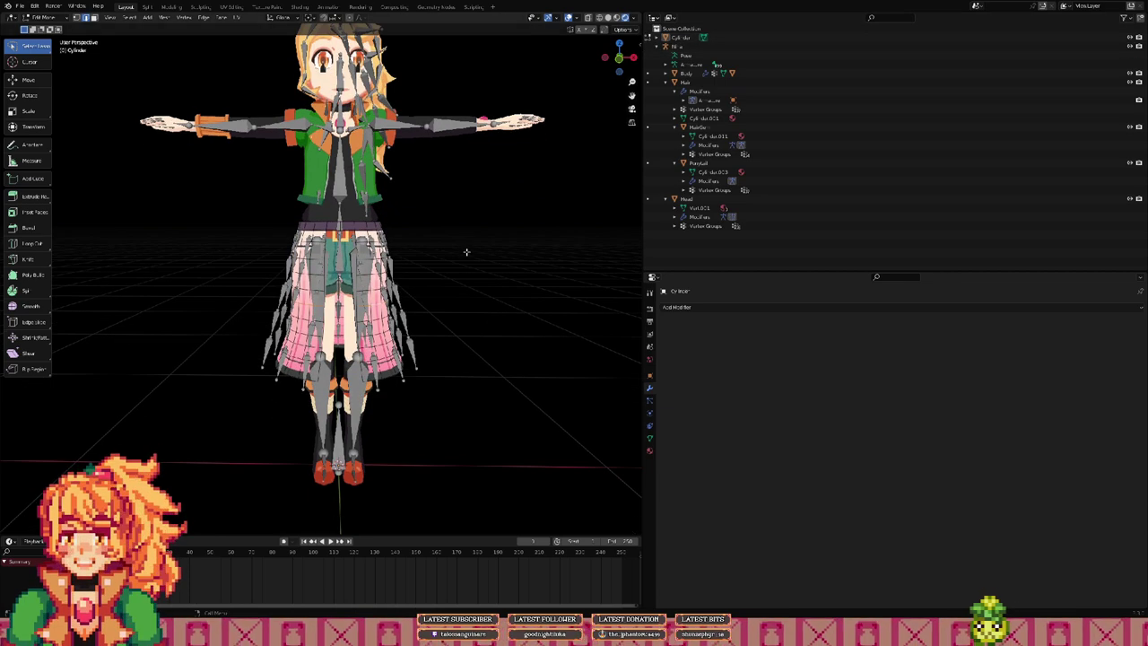
pyautogui.click(1136, 43)
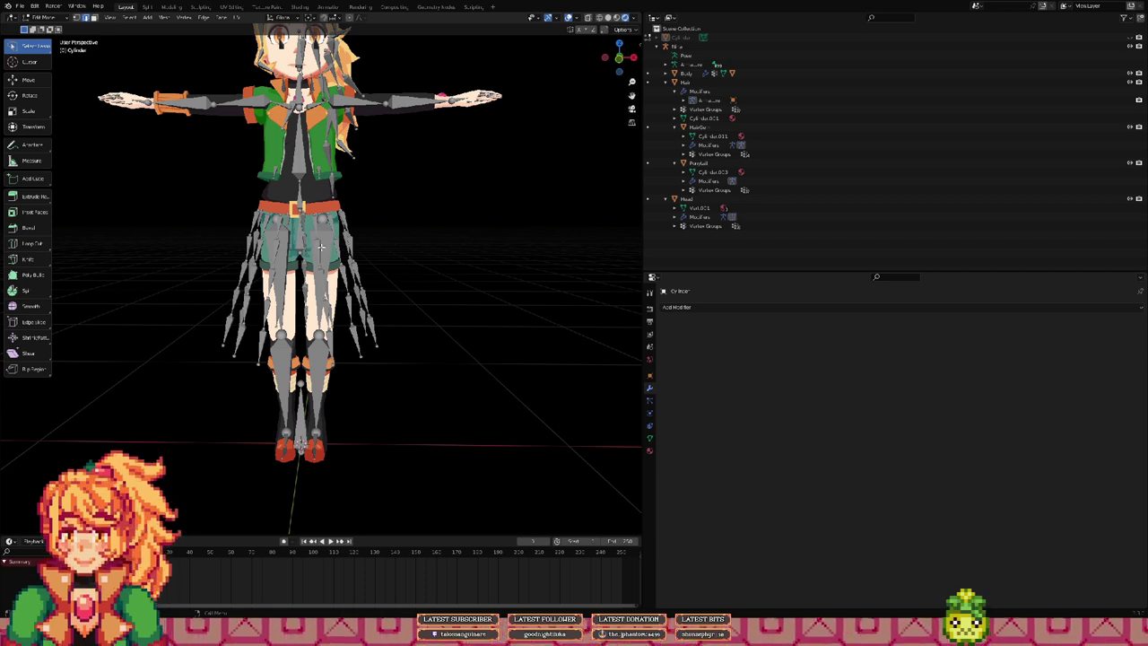
# Step: Leave mesh editing and open the character's armature in Edit Mode
pyautogui.click(849, 46)
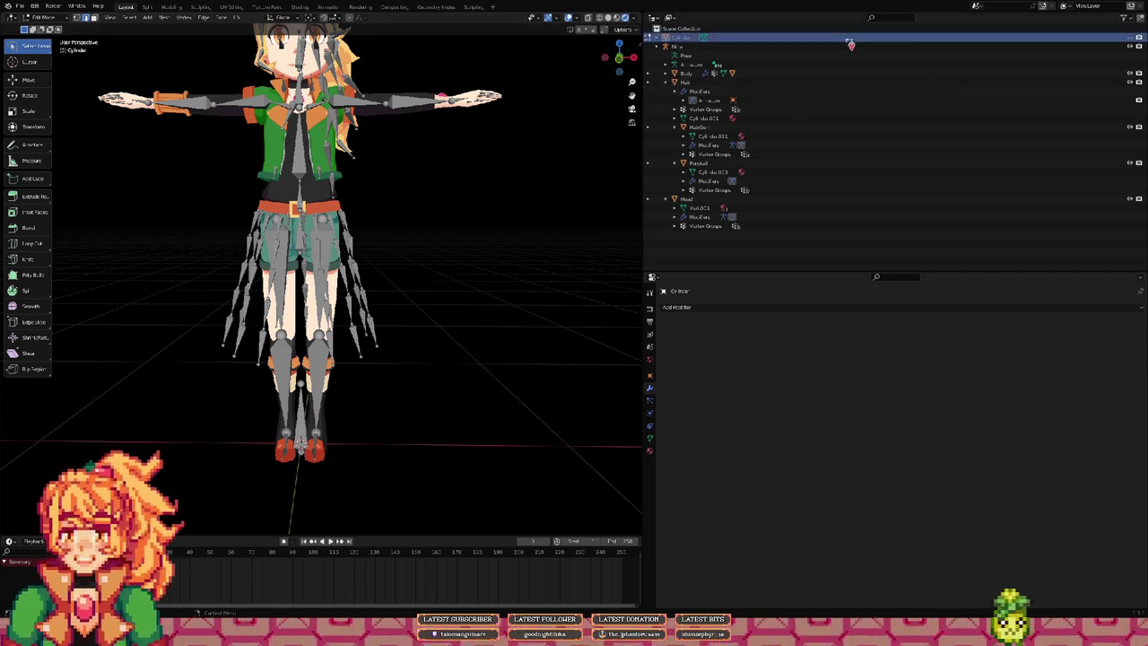
pyautogui.press('Tab')
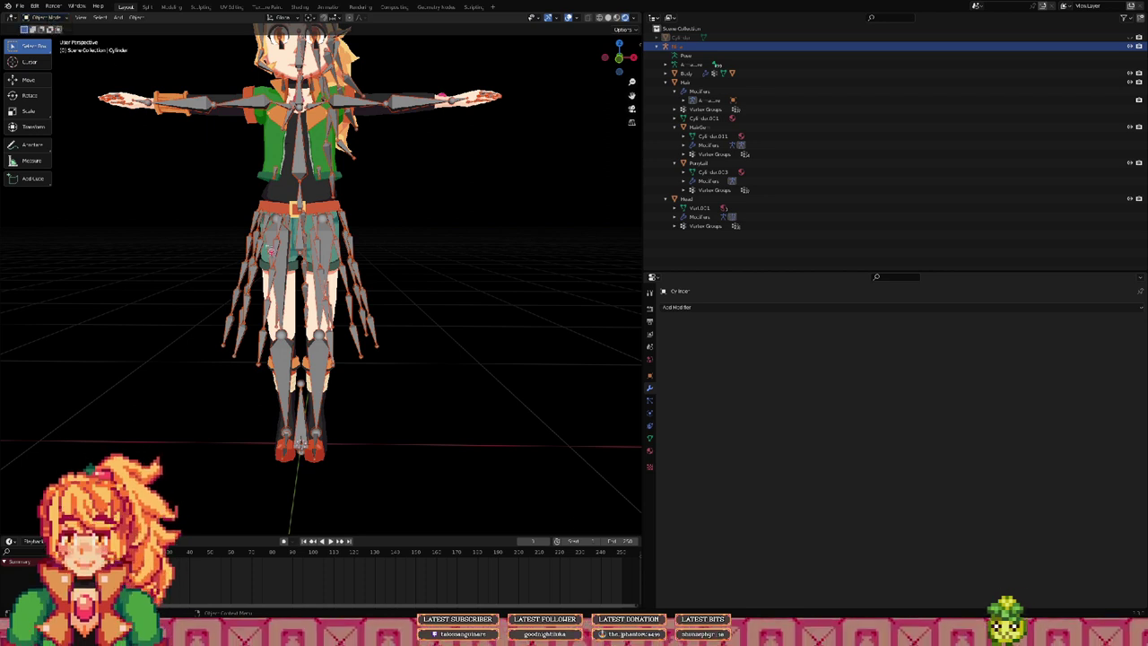
pyautogui.click(330, 243)
pyautogui.press('Tab')
# Step: Hide both thigh bones, the lowest spine bone and both shin bones to isolate the old skirt bones
pyautogui.click(333, 242)
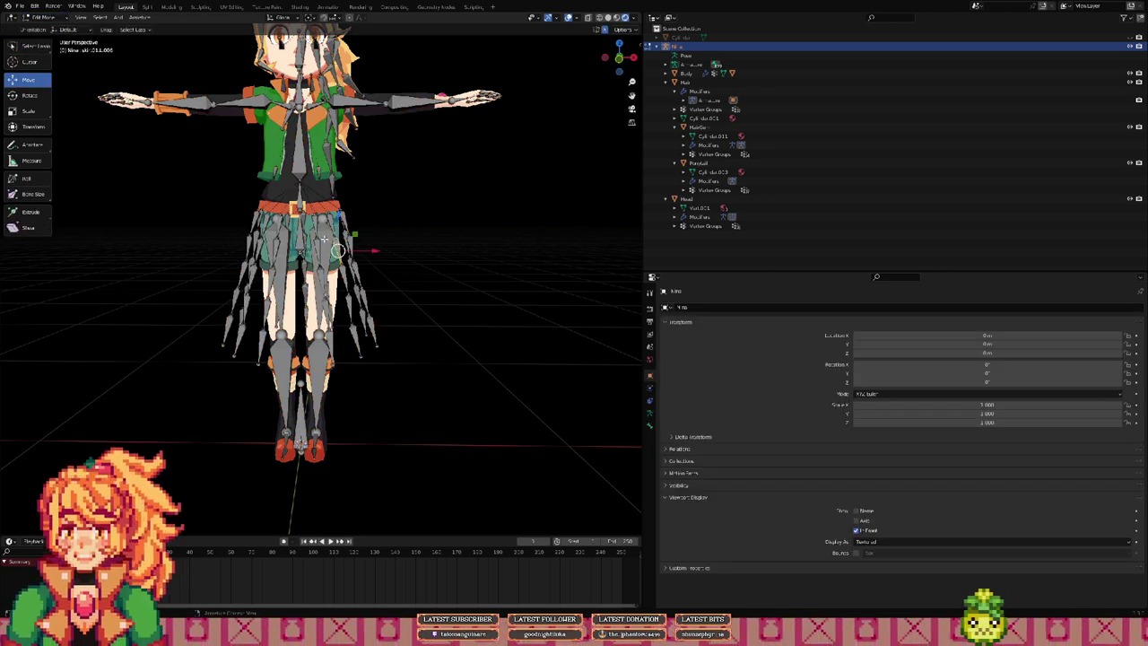
pyautogui.click(323, 239)
pyautogui.press('h')
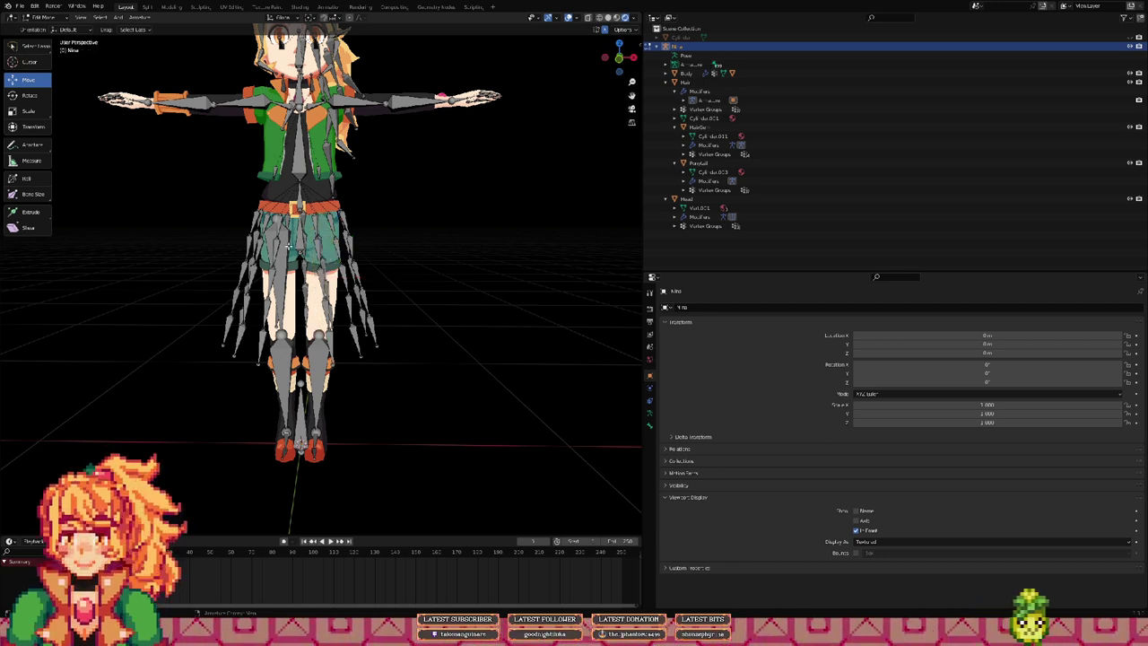
pyautogui.click(289, 243)
pyautogui.click(299, 206)
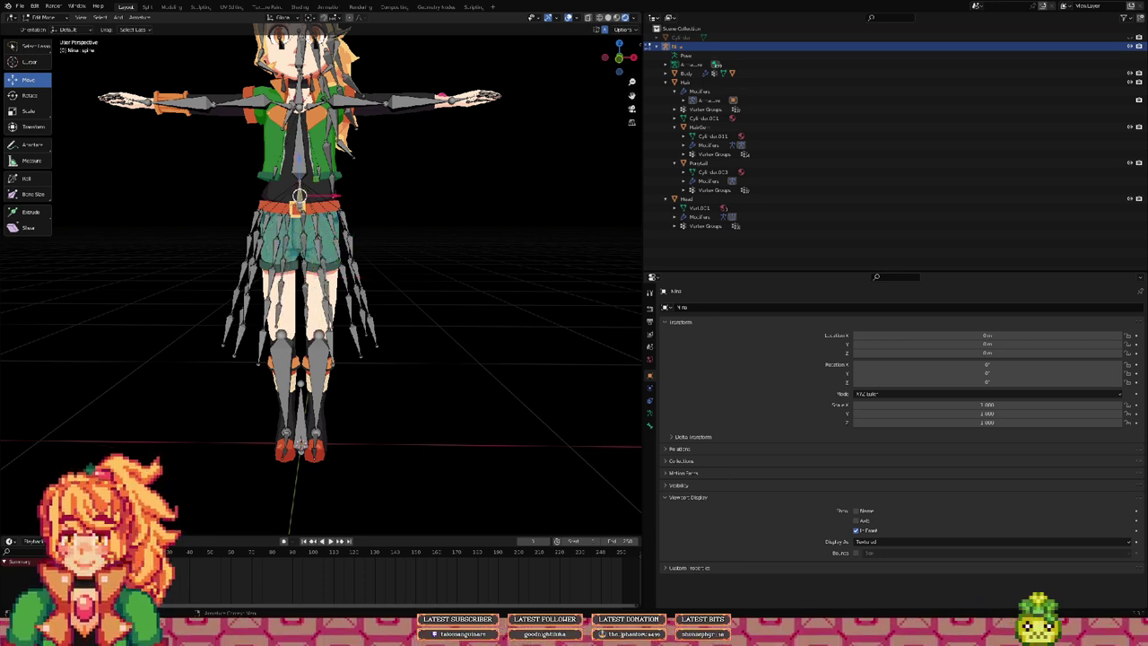
pyautogui.press('h')
pyautogui.click(316, 353)
pyautogui.press('h')
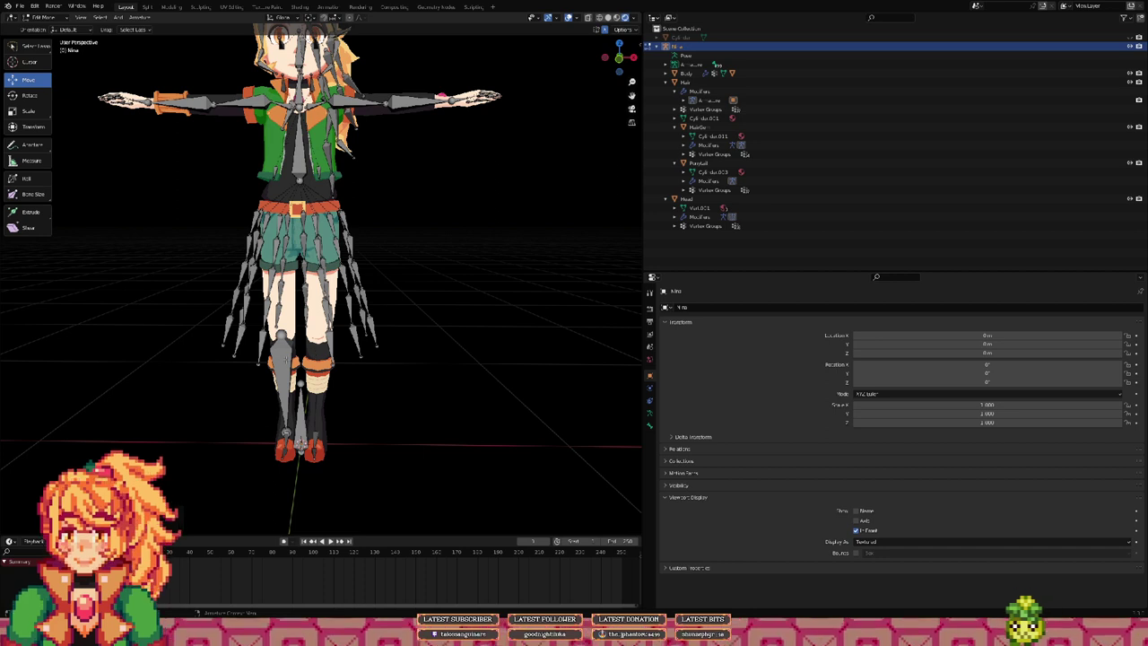
pyautogui.click(286, 360)
pyautogui.press('h')
# Step: Lasso-select all the old skirt bone chains in front orthographic view and delete them
pyautogui.press('KP_1')
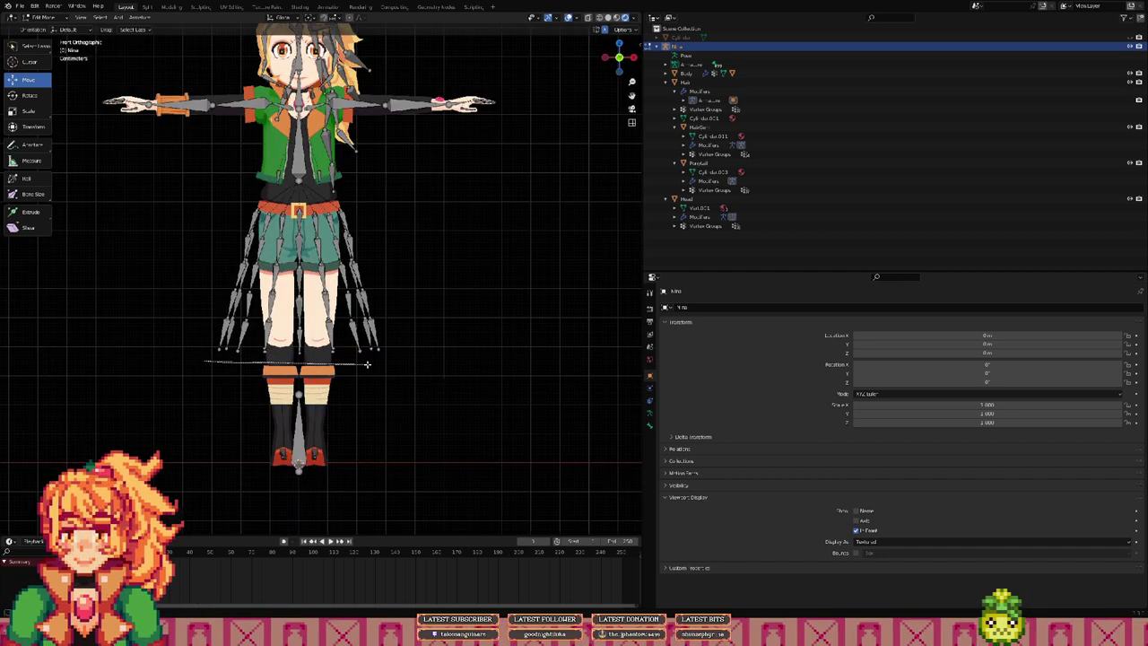
pyautogui.moveTo(367, 364)
pyautogui.keyDown('ctrl'); pyautogui.mouseDown(button='right')
pyautogui.moveTo(428, 285)
pyautogui.moveTo(399, 222)
pyautogui.moveTo(310, 199)
pyautogui.moveTo(151, 264)
pyautogui.moveTo(202, 325)
pyautogui.mouseUp(button='right'); pyautogui.keyUp('ctrl')
pyautogui.press('x')
pyautogui.click(204, 329)
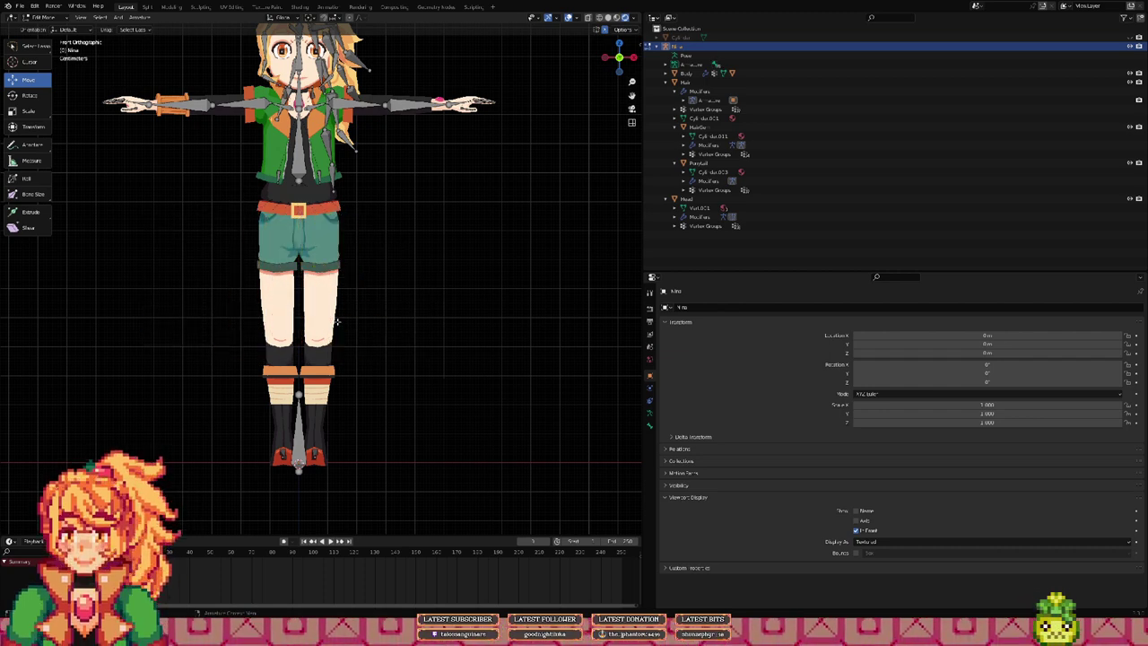
# Step: Reveal the hidden leg and spine bones and leave the armature's Edit Mode
pyautogui.hotkey('alt', 'h')
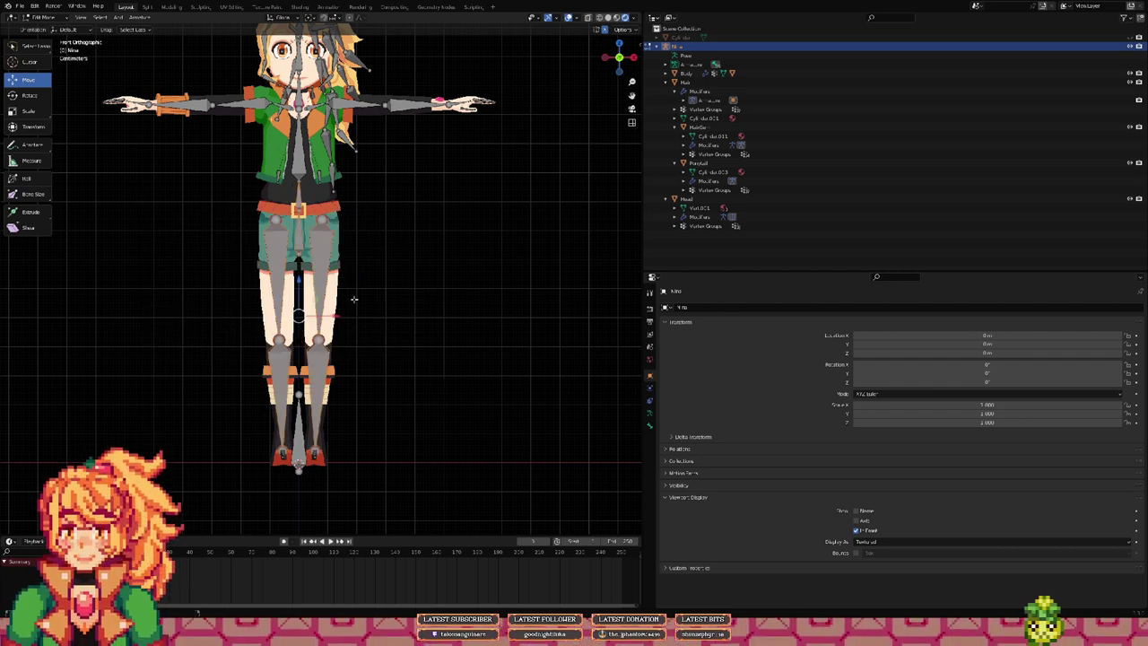
pyautogui.scroll(-1, 355, 285)
pyautogui.moveTo(356, 267); pyautogui.dragTo(389, 274, button='middle')
pyautogui.press('Tab')
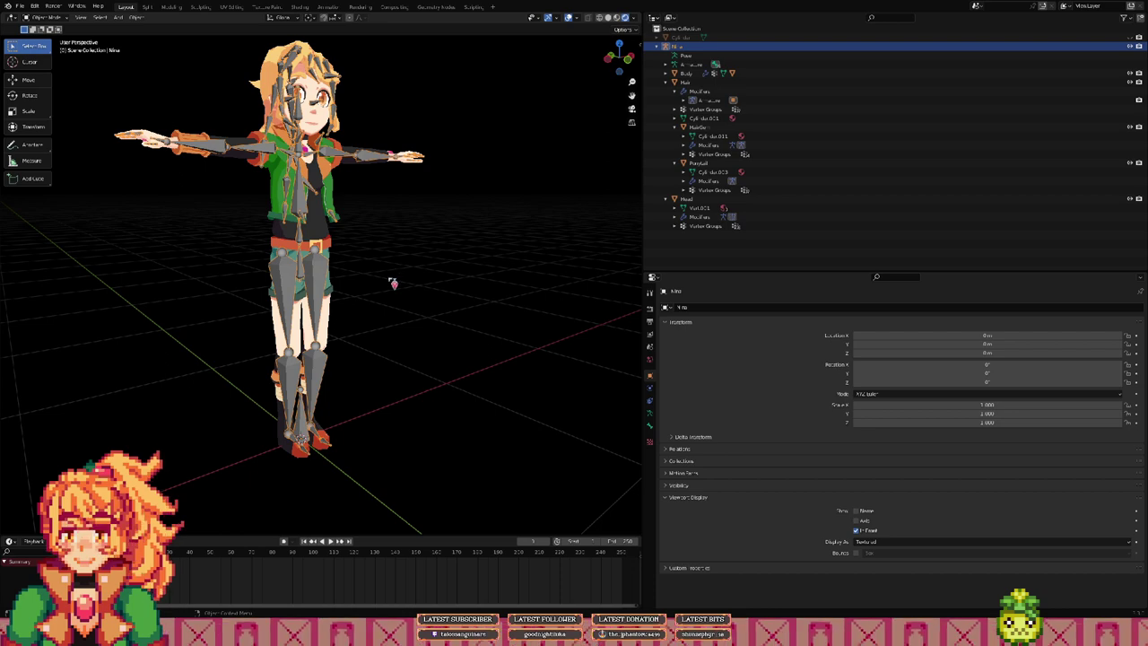
pyautogui.moveTo(393, 283); pyautogui.dragTo(414, 269, button='middle')
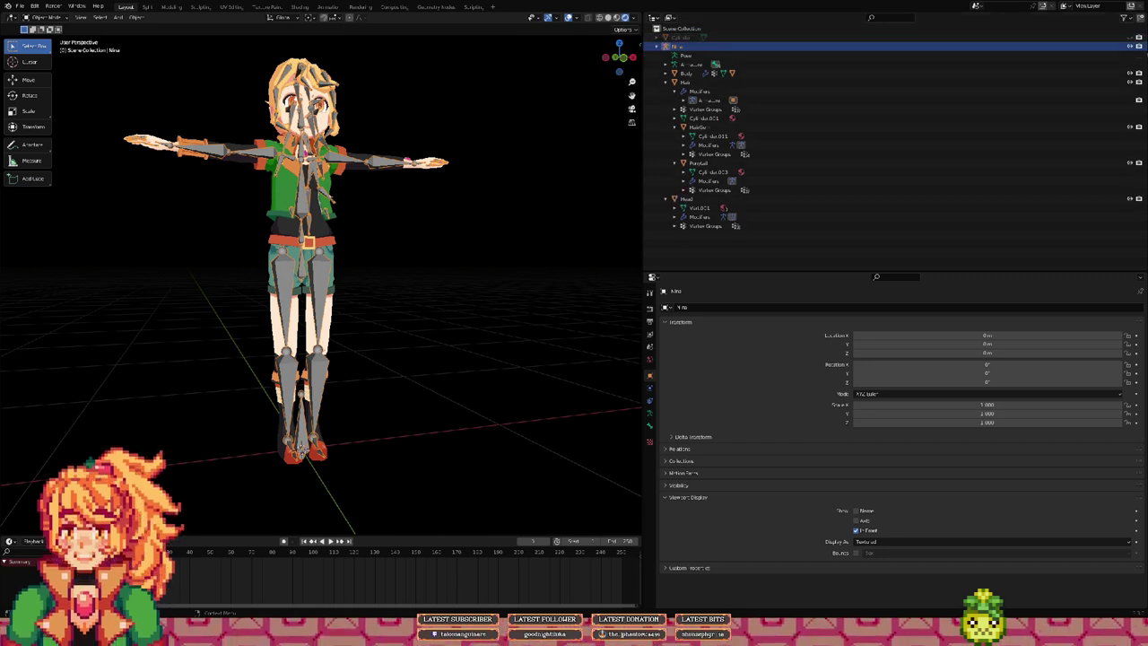
# Step: Unhide the new skirt object and rename it Skirt
pyautogui.click(1130, 38)
pyautogui.doubleClick(674, 38)
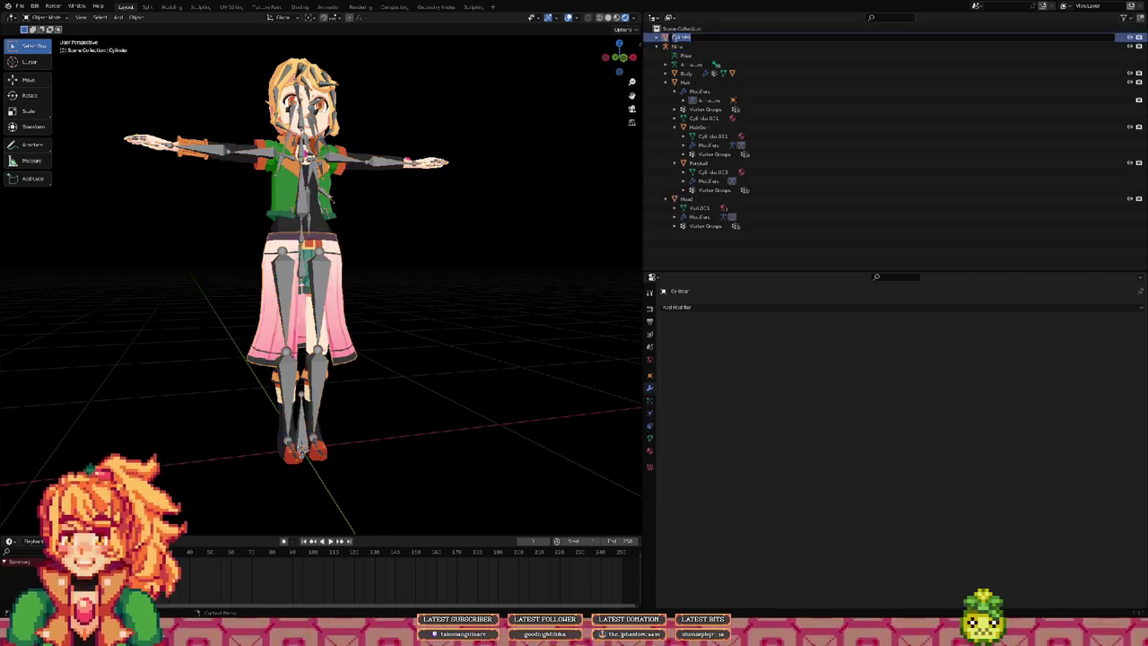
pyautogui.write('Sk')
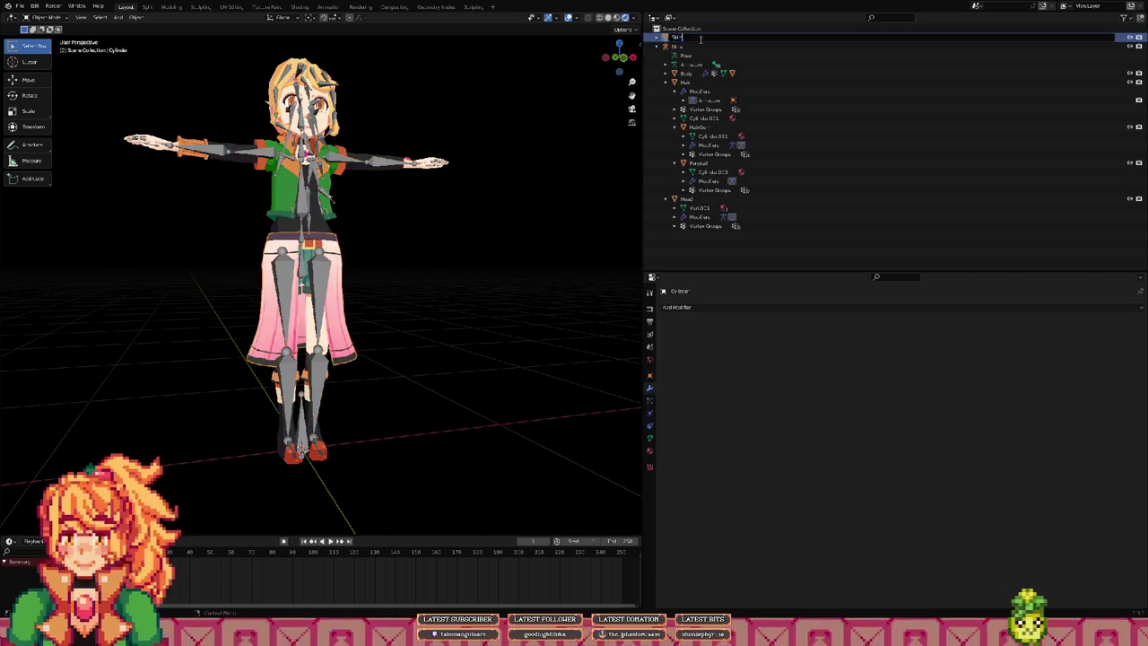
pyautogui.write('irt')
pyautogui.press('Return')
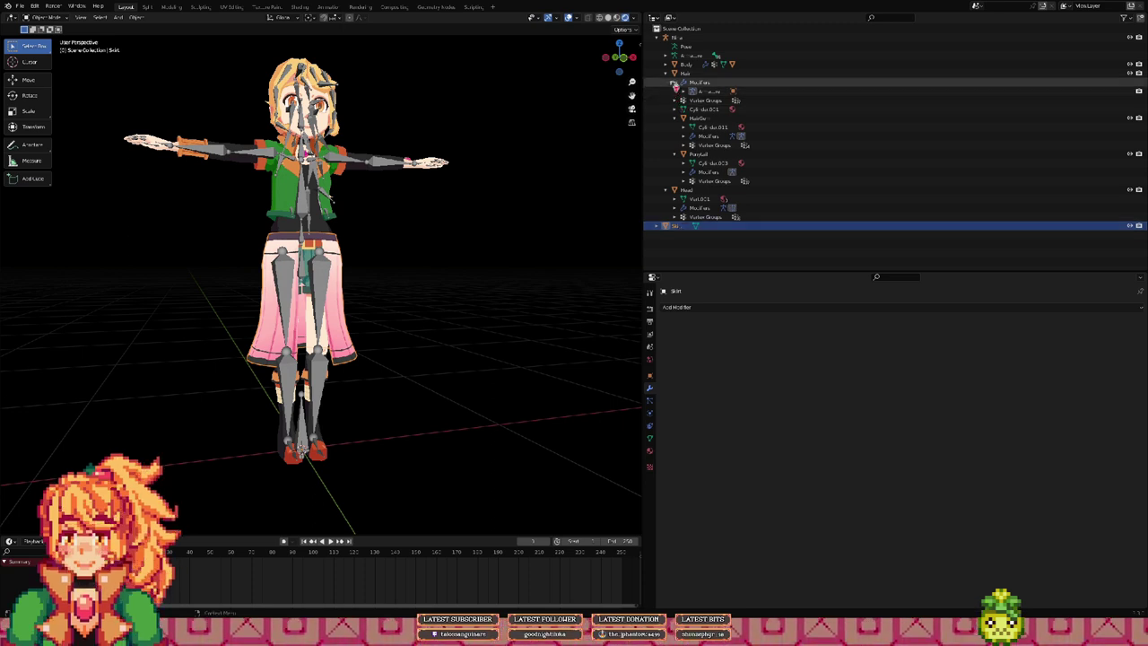
# Step: Parent the skirt to the character's armature with an armature deform using empty groups
pyautogui.click(688, 39)
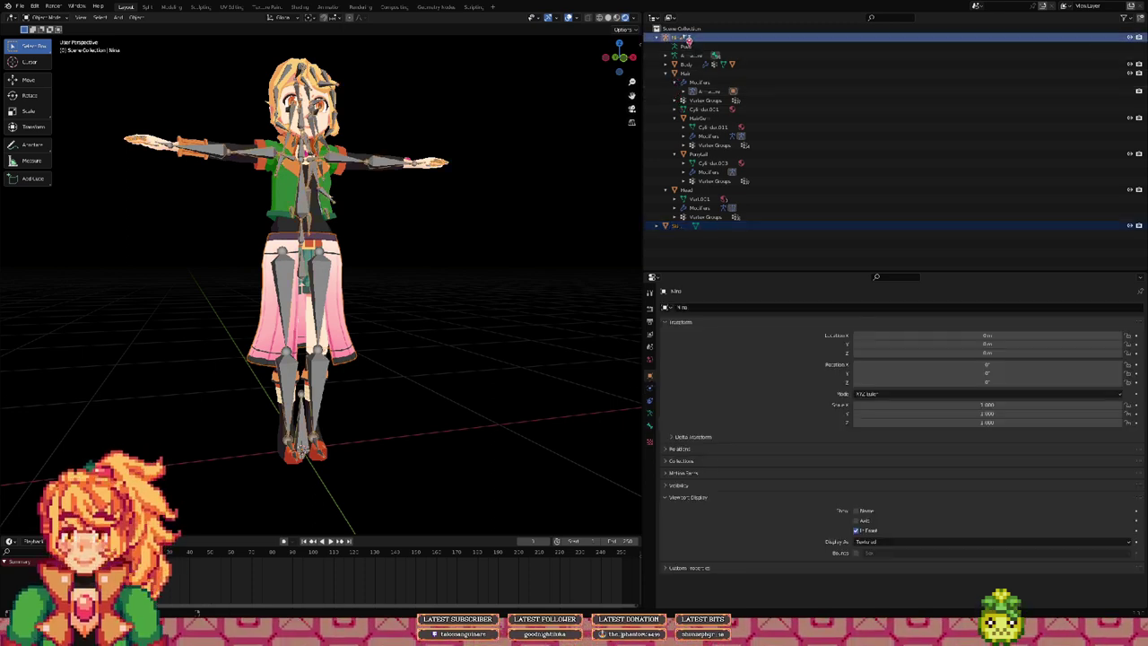
pyautogui.hotkey('alt', 'p')
pyautogui.click(632, 198)
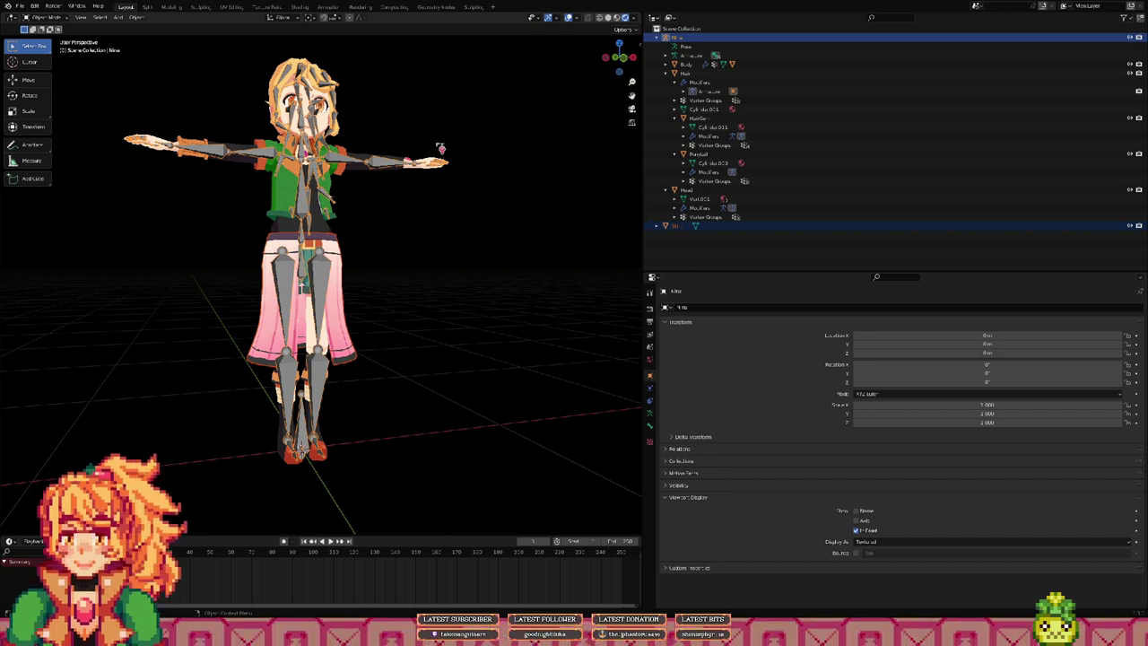
pyautogui.hotkey('ctrl', 'p')
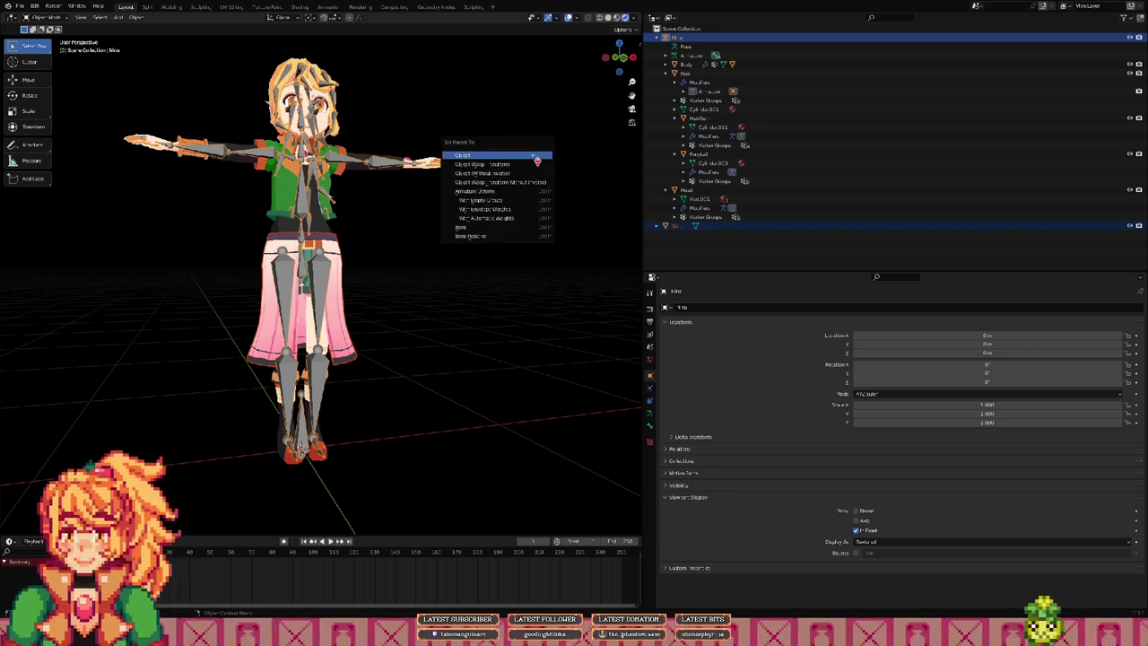
pyautogui.click(520, 204)
pyautogui.moveTo(483, 216); pyautogui.dragTo(420, 258, button='middle')
pyautogui.press('Tab')
pyautogui.hotkey('ctrl', 'Tab')
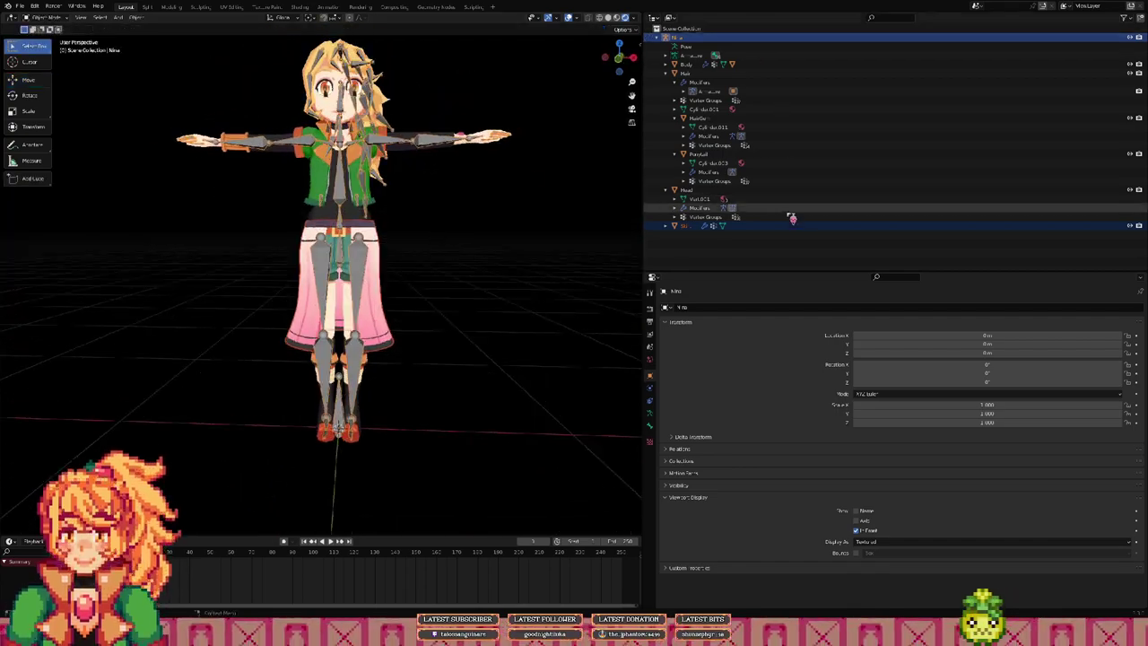
# Step: Make the skirt a child of the Body object and expand Body's hierarchy
pyautogui.click(790, 217)
pyautogui.click(793, 226)
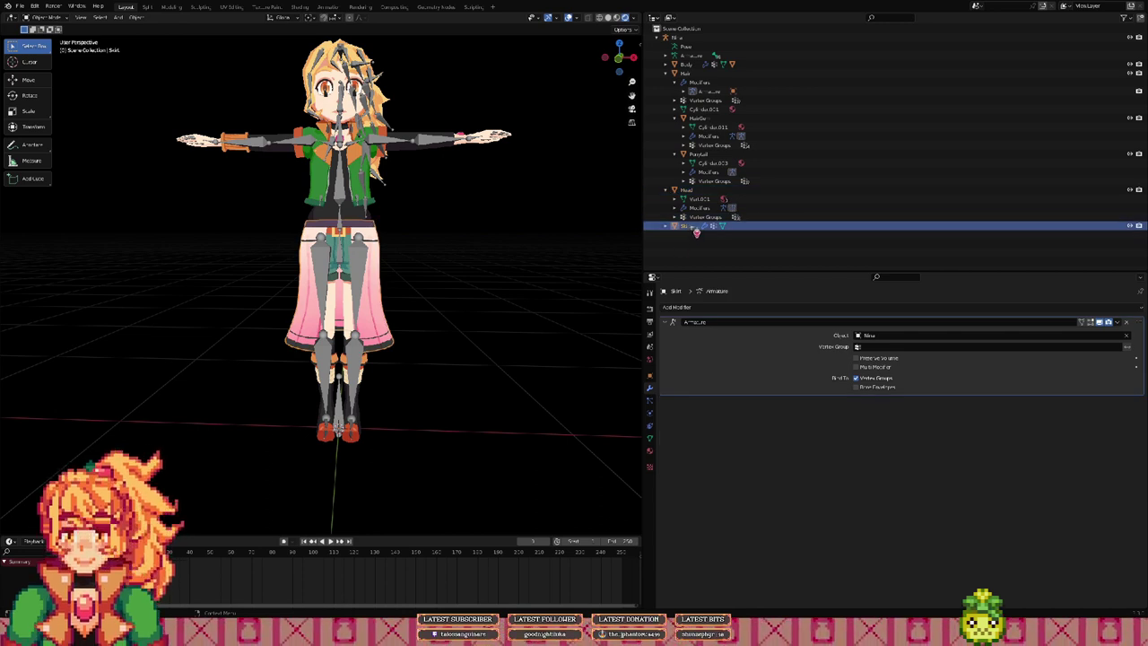
pyautogui.moveTo(696, 232); pyautogui.dragTo(689, 70)
pyautogui.click(670, 66)
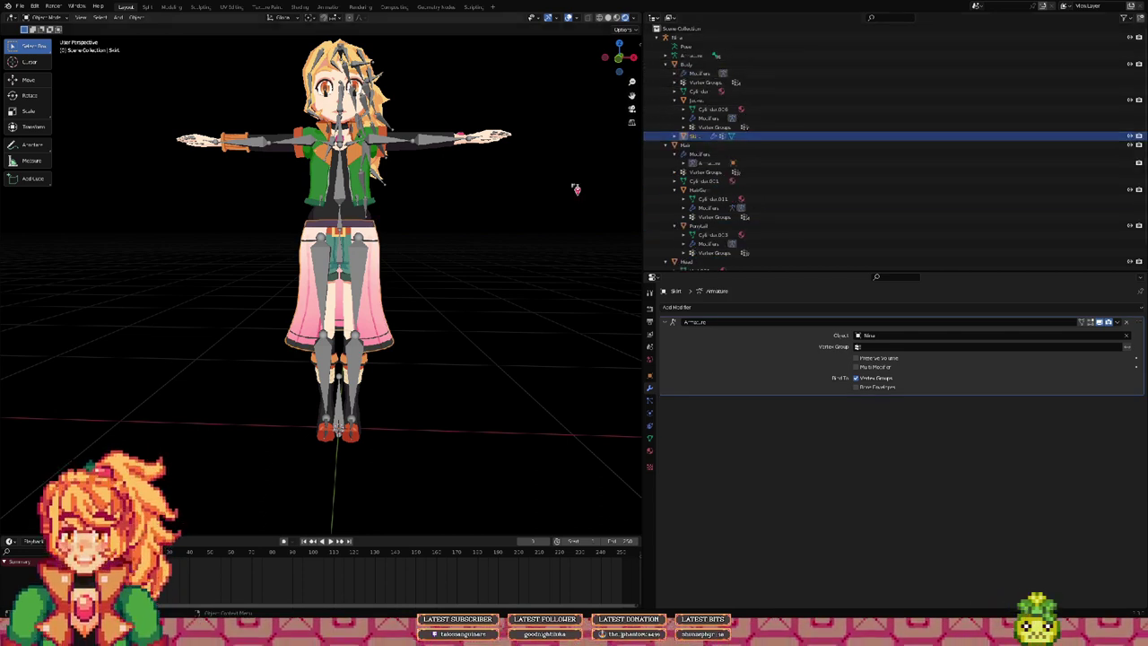
# Step: Enter Edit Mode on the skirt and examine from all sides how its mesh sits around the leg and spine bones
pyautogui.moveTo(429, 220); pyautogui.dragTo(417, 227, button='middle')
pyautogui.press('Tab')
pyautogui.scroll(5, 417, 227)
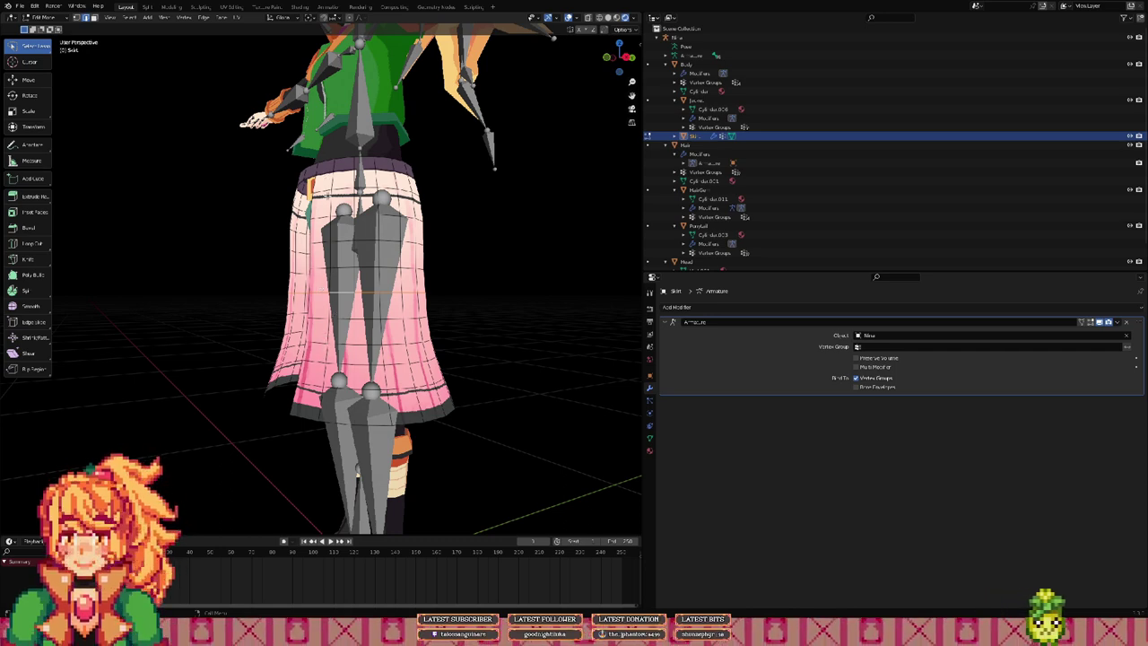
pyautogui.moveTo(394, 401); pyautogui.dragTo(413, 379, button='middle')
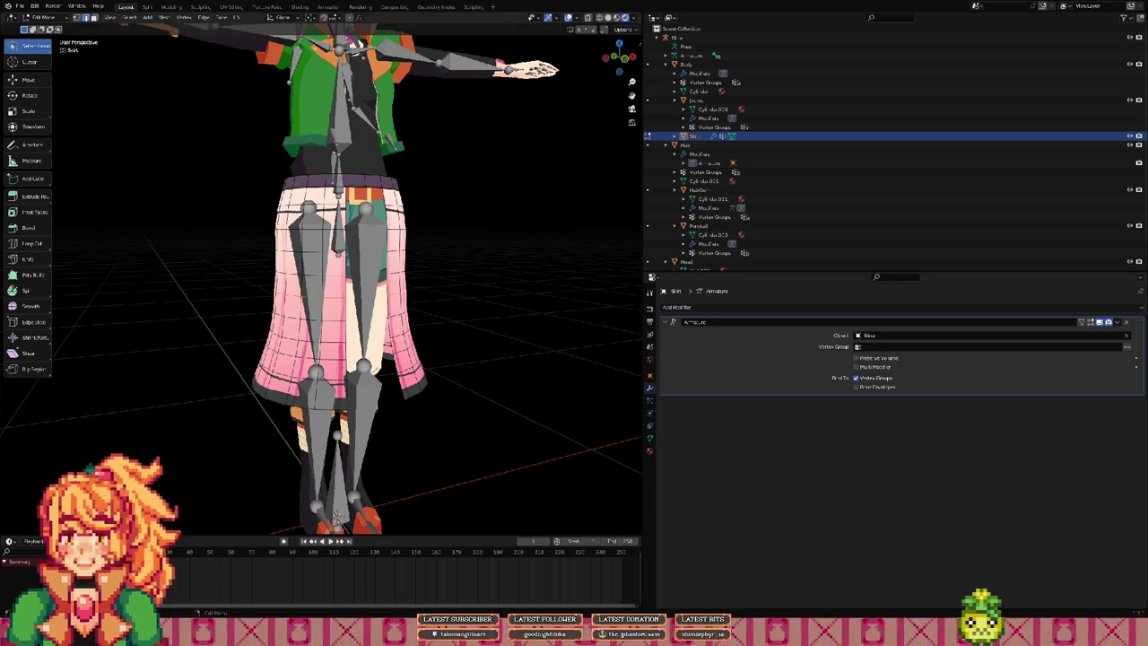
pyautogui.scroll(-1, 464, 227)
pyautogui.moveTo(498, 239); pyautogui.dragTo(243, 324, button='middle')
pyautogui.moveTo(251, 193); pyautogui.dragTo(474, 158, button='middle')
pyautogui.scroll(-1, 453, 164)
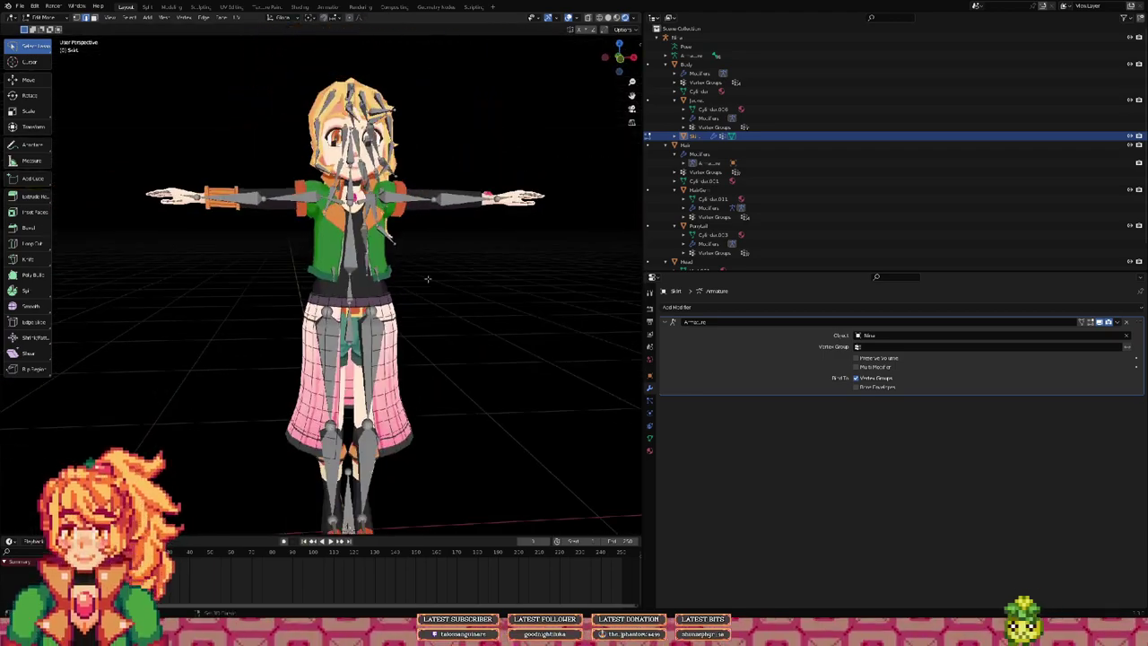
pyautogui.keyDown('shift'); pyautogui.moveTo(427, 277); pyautogui.dragTo(349, 226, button='middle'); pyautogui.keyUp('shift')
pyautogui.scroll(-1, 425, 243)
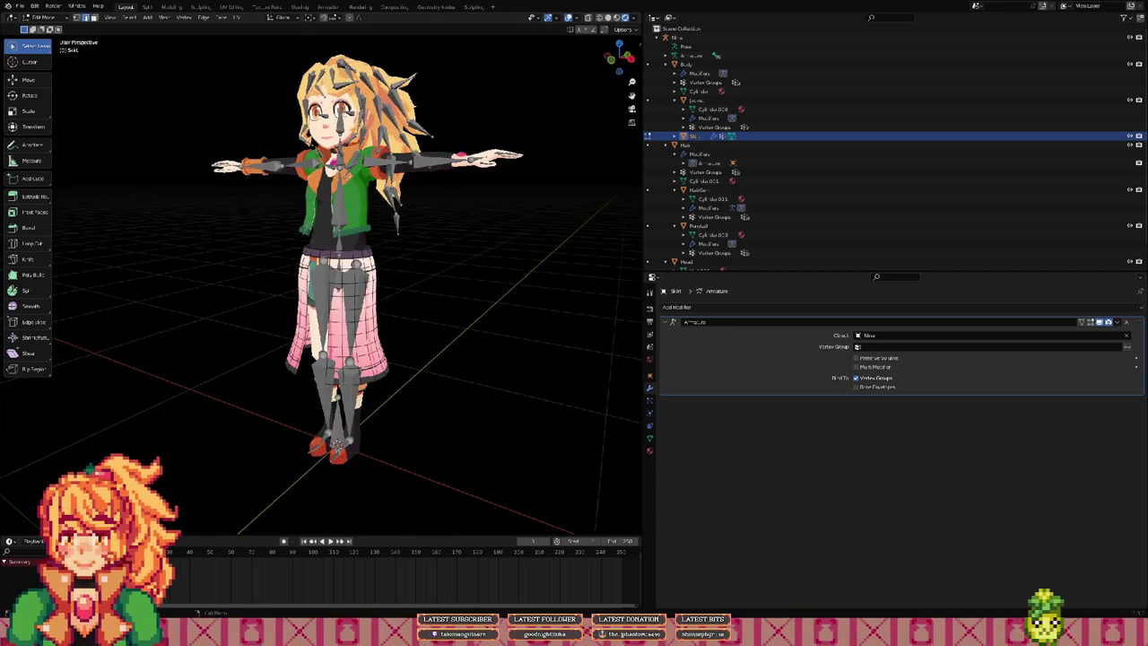
pyautogui.moveTo(349, 226); pyautogui.dragTo(414, 292, button='middle')
pyautogui.scroll(4, 414, 293)
pyautogui.moveTo(285, 223); pyautogui.dragTo(583, 205, button='middle')
pyautogui.moveTo(441, 455); pyautogui.dragTo(267, 216, button='middle')
pyautogui.scroll(-3, 398, 184)
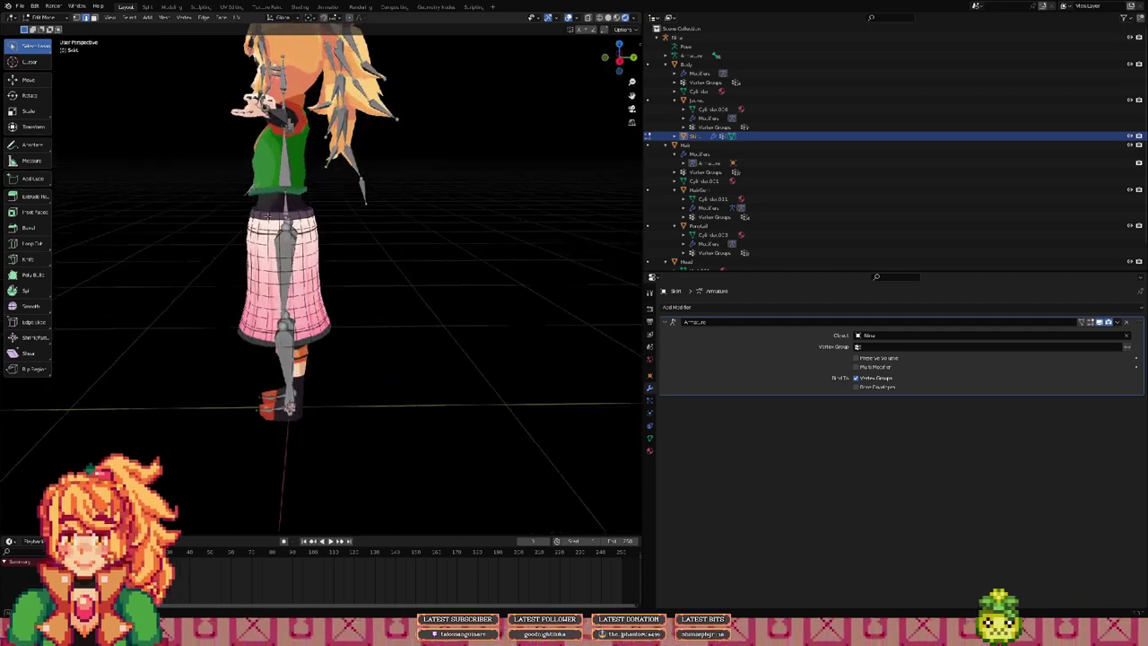
pyautogui.scroll(4, 267, 216)
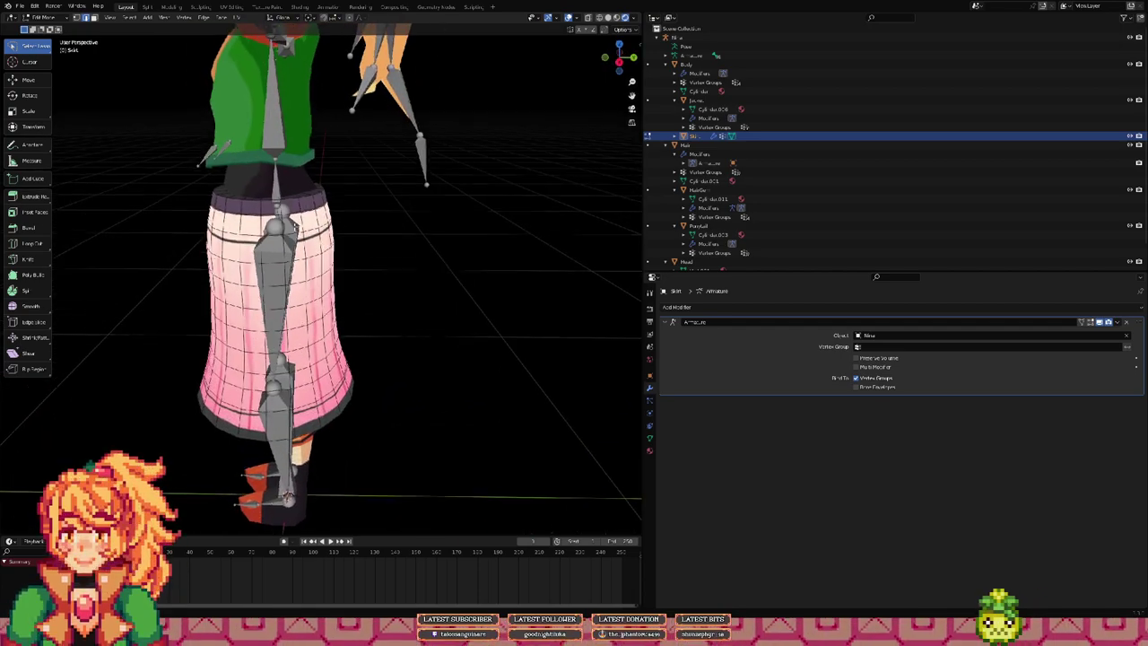
pyautogui.scroll(5, 285, 218)
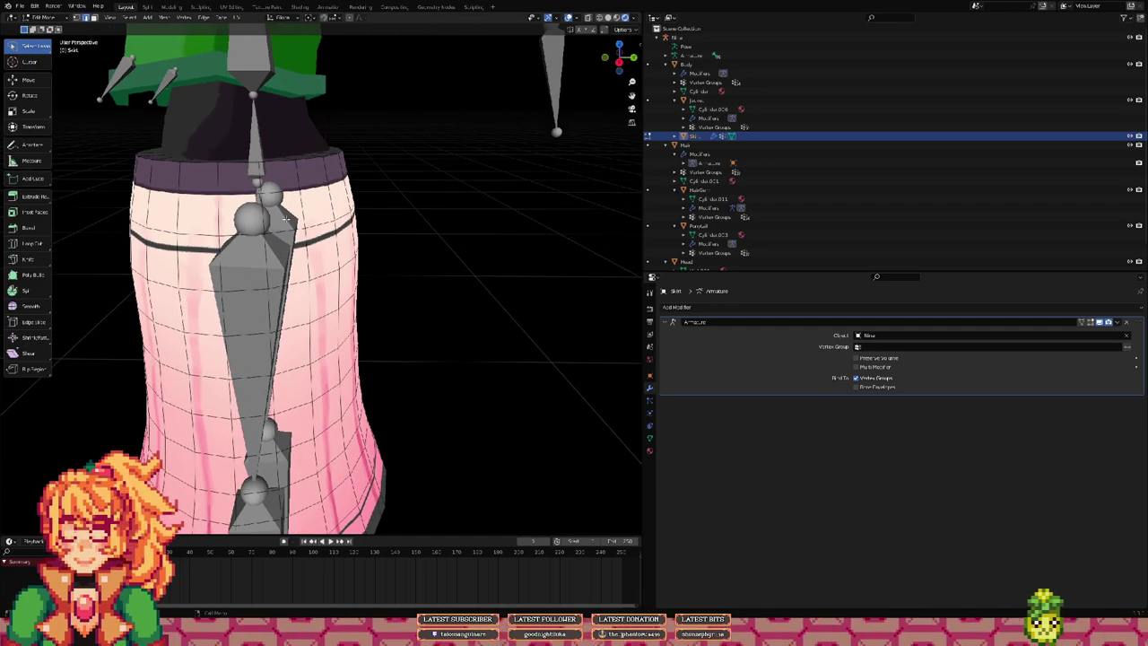
pyautogui.moveTo(286, 219); pyautogui.dragTo(285, 217, button='middle')
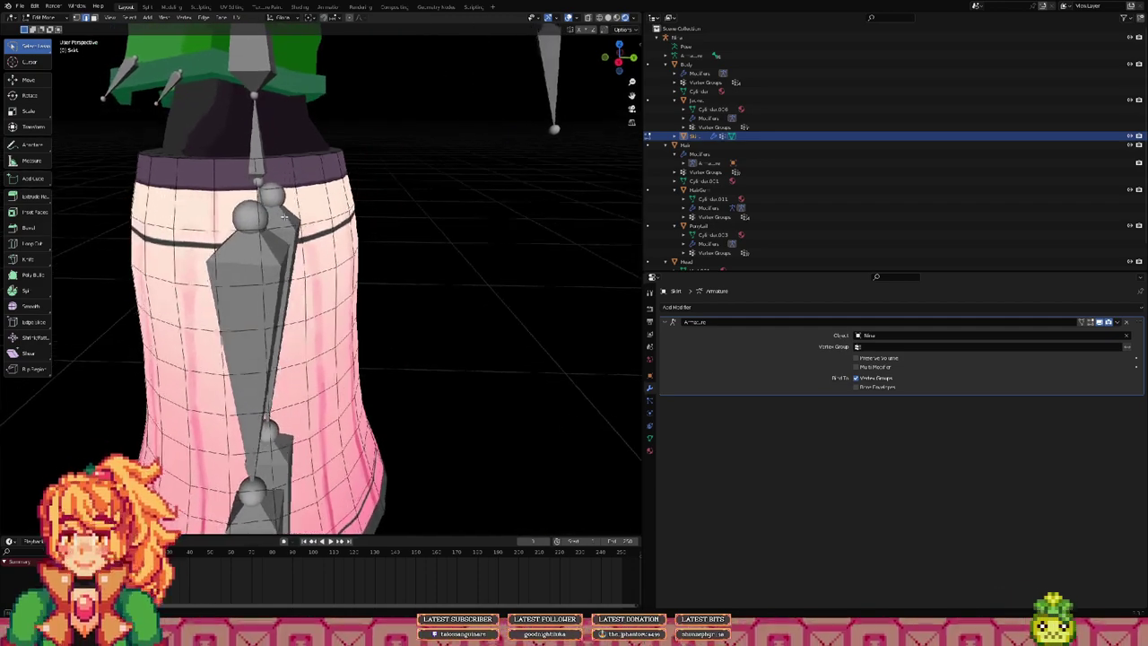
pyautogui.scroll(-10, 283, 217)
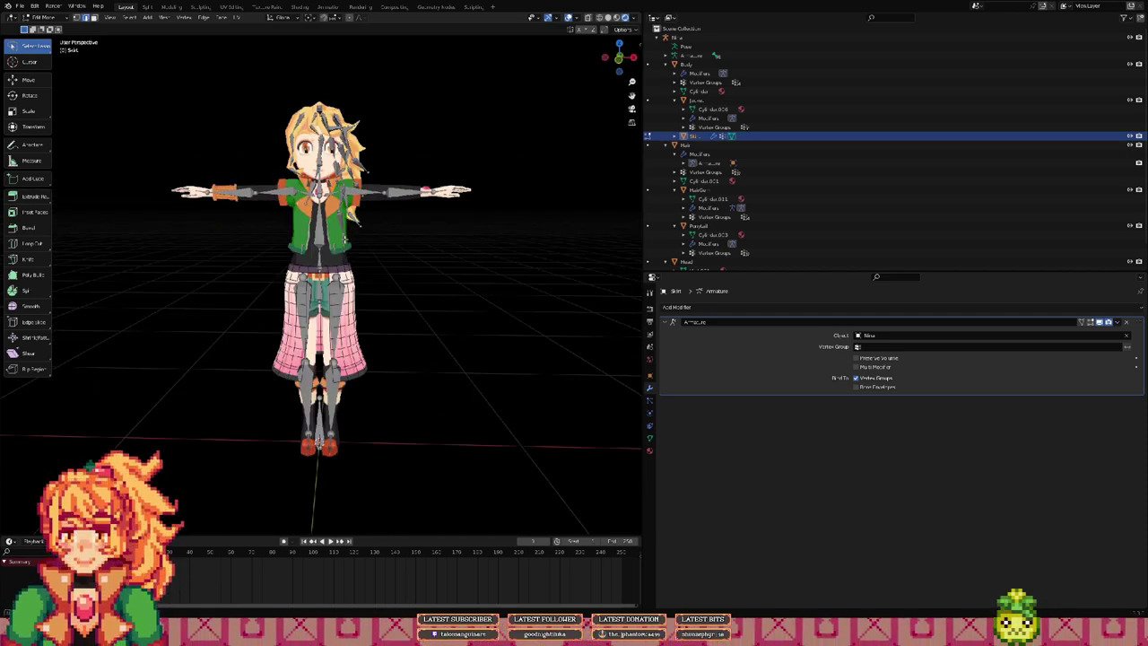
pyautogui.moveTo(386, 234); pyautogui.dragTo(329, 252, button='middle')
pyautogui.scroll(1, 329, 252)
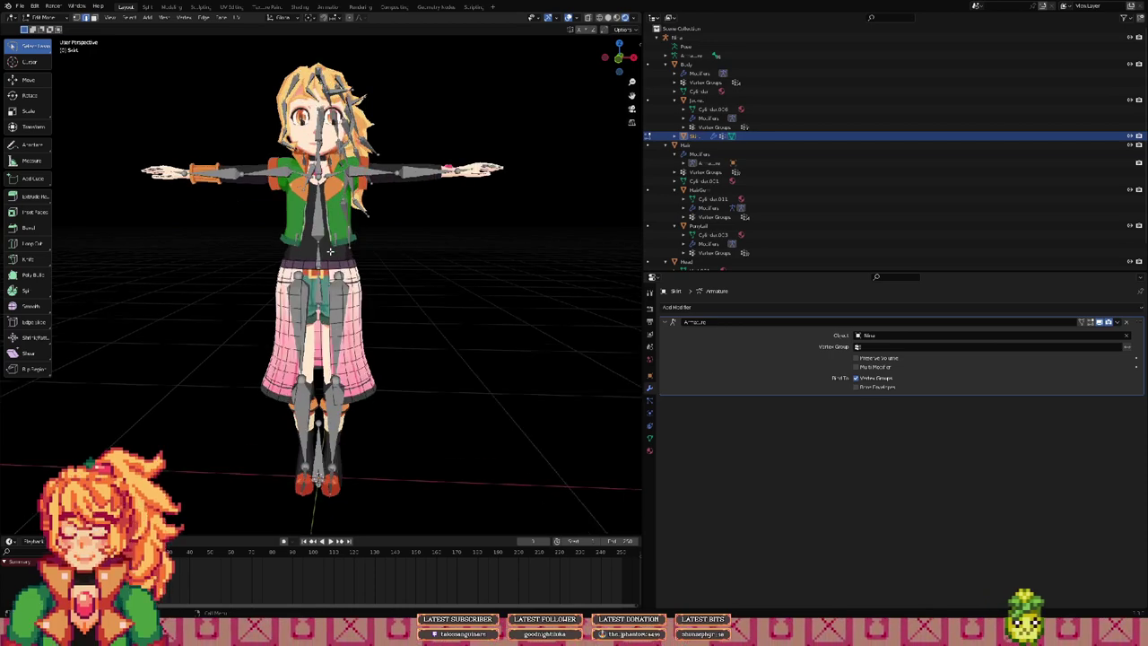
pyautogui.keyDown('shift'); pyautogui.moveTo(318, 189); pyautogui.dragTo(316, 259, button='middle'); pyautogui.keyUp('shift')
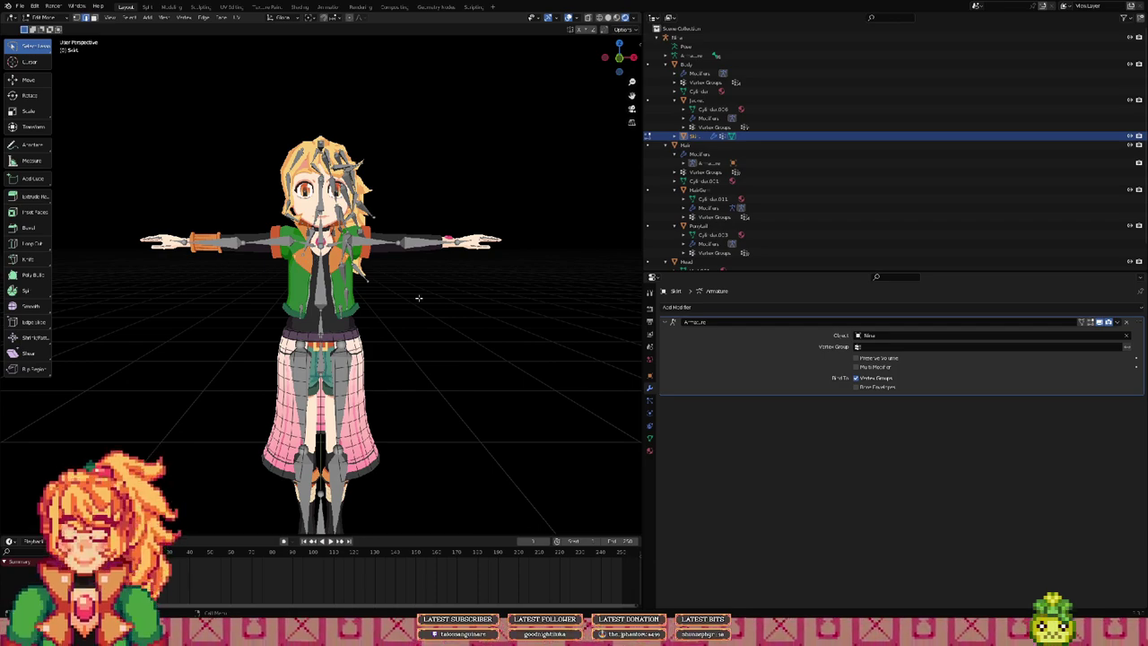
# Step: Hide the character's armature and view the skirt unobstructed from the front
pyautogui.press('KP_1')
pyautogui.scroll(5, 416, 298)
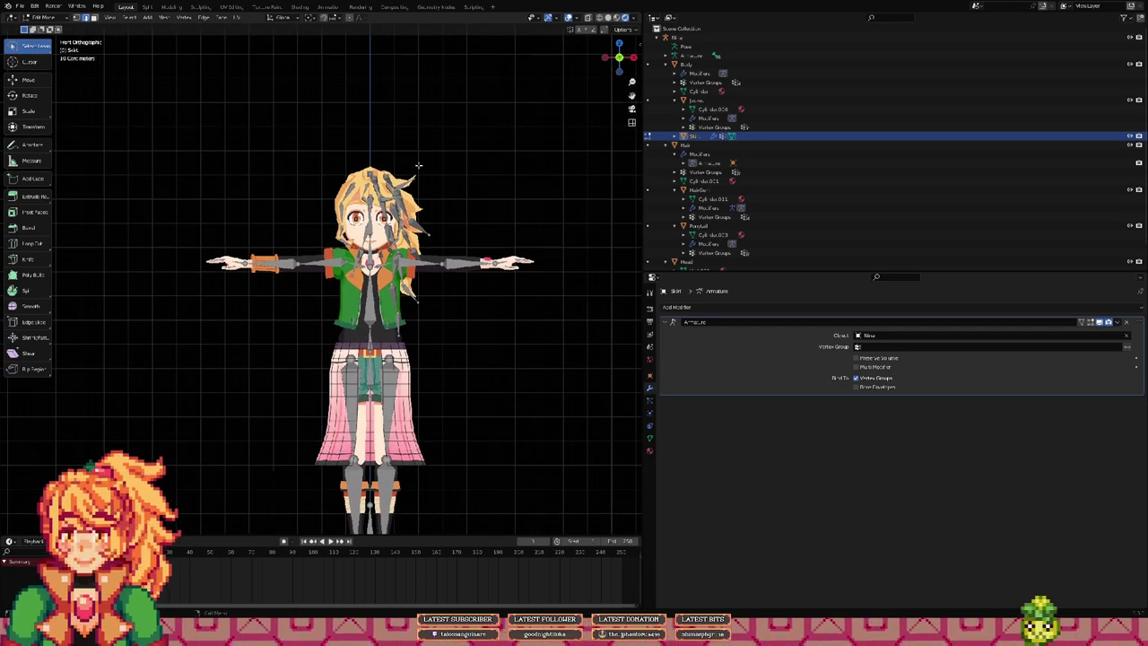
pyautogui.keyDown('shift'); pyautogui.moveTo(453, 168); pyautogui.dragTo(430, 175, button='middle'); pyautogui.keyUp('shift')
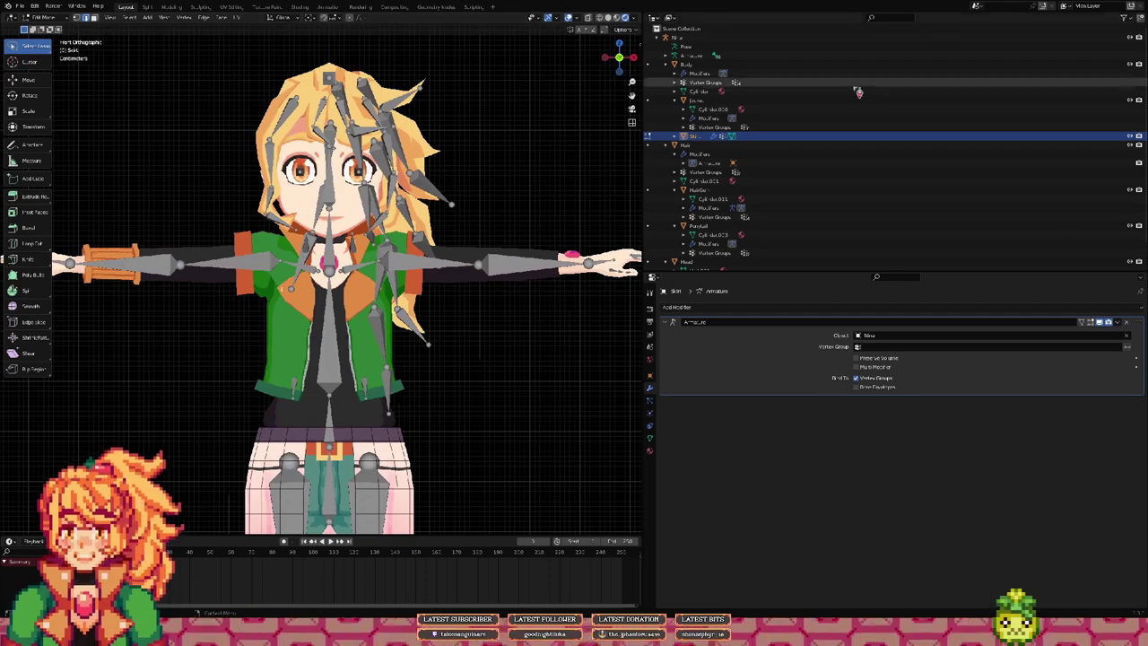
pyautogui.click(1130, 37)
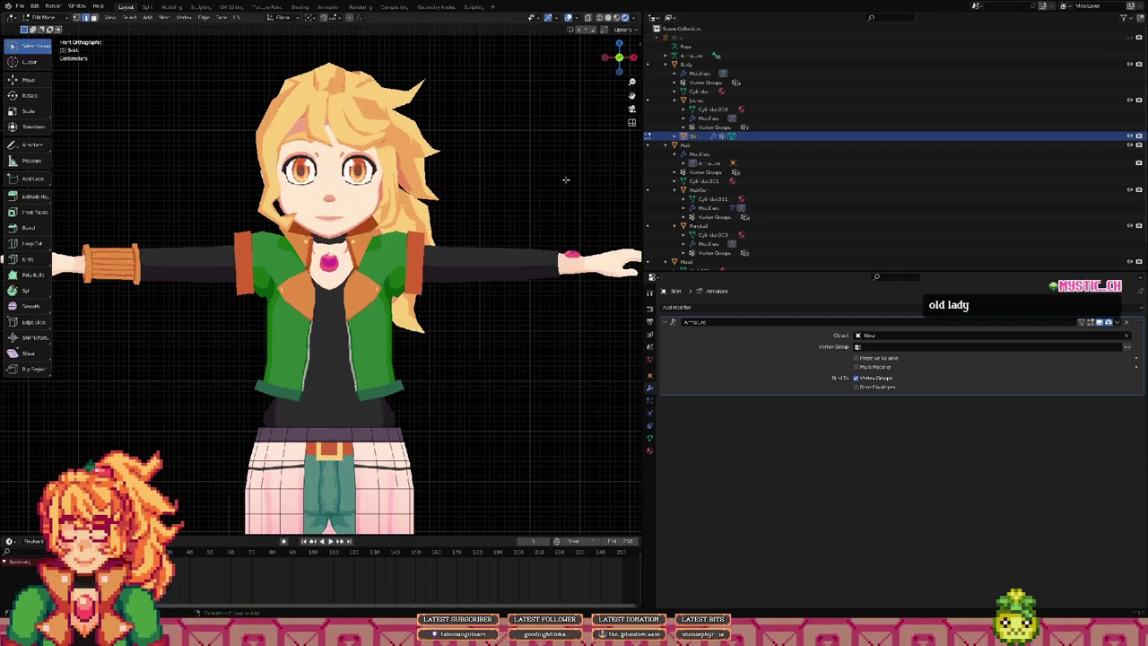
pyautogui.keyDown('shift'); pyautogui.moveTo(460, 261); pyautogui.dragTo(464, 162, button='middle'); pyautogui.keyUp('shift')
pyautogui.scroll(-1, 467, 238)
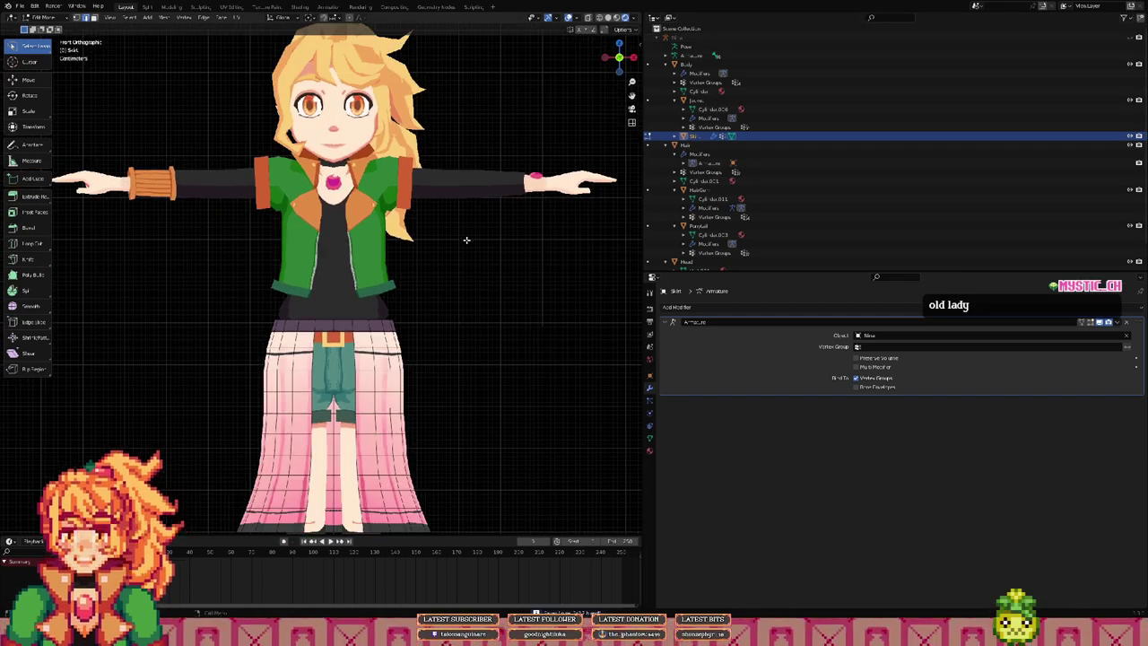
pyautogui.keyDown('shift'); pyautogui.moveTo(437, 381); pyautogui.dragTo(435, 251, button='middle'); pyautogui.keyUp('shift')
pyautogui.press('KP_5')
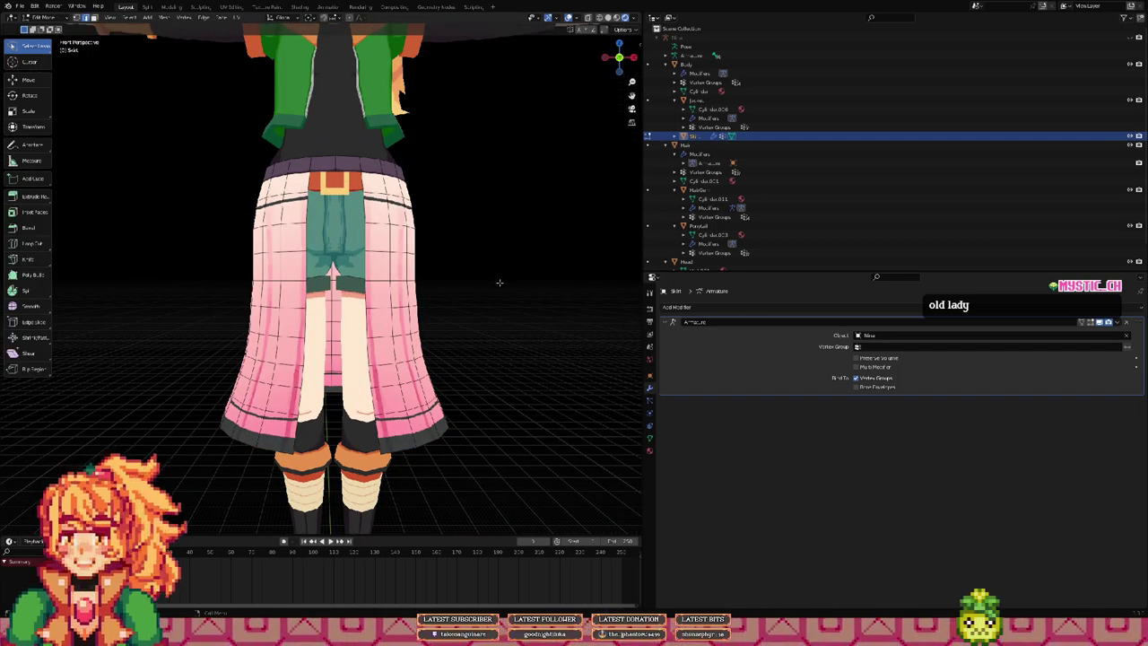
# Step: Examine the character's face, jacket and new skirt up close and at full length from several angles
pyautogui.press('KP_5')
pyautogui.keyDown('shift'); pyautogui.moveTo(472, 313); pyautogui.dragTo(361, 246, button='middle'); pyautogui.keyUp('shift')
pyautogui.scroll(-5, 469, 233)
pyautogui.scroll(5, 250, 197)
pyautogui.moveTo(251, 196); pyautogui.dragTo(374, 287, button='middle')
pyautogui.scroll(-3, 374, 287)
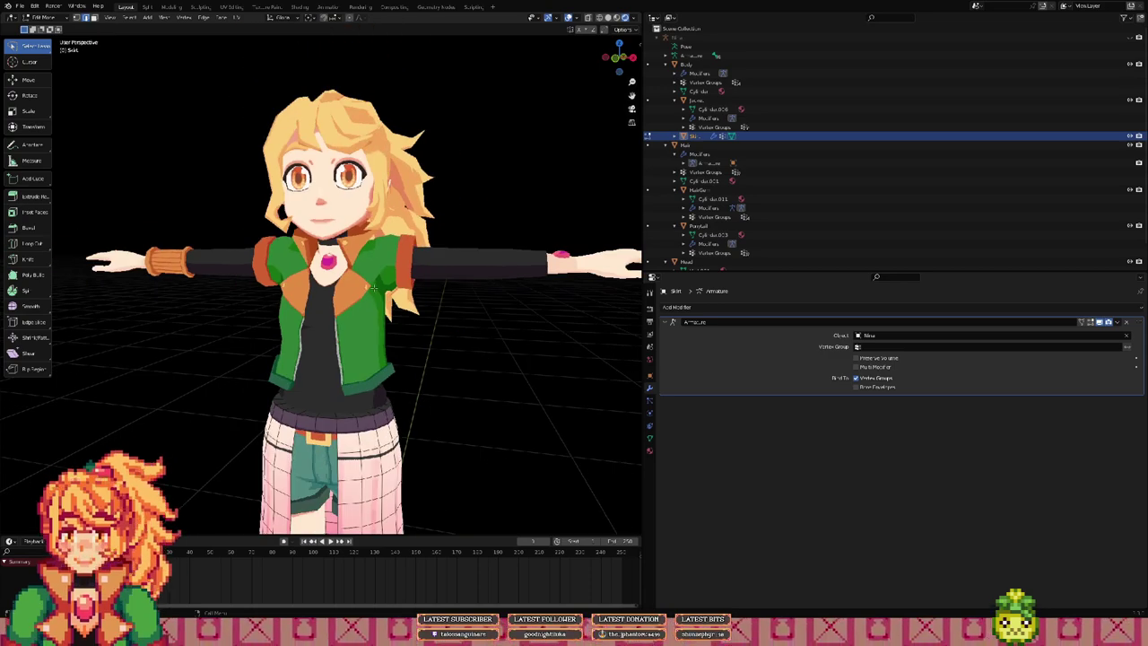
pyautogui.scroll(6, 362, 291)
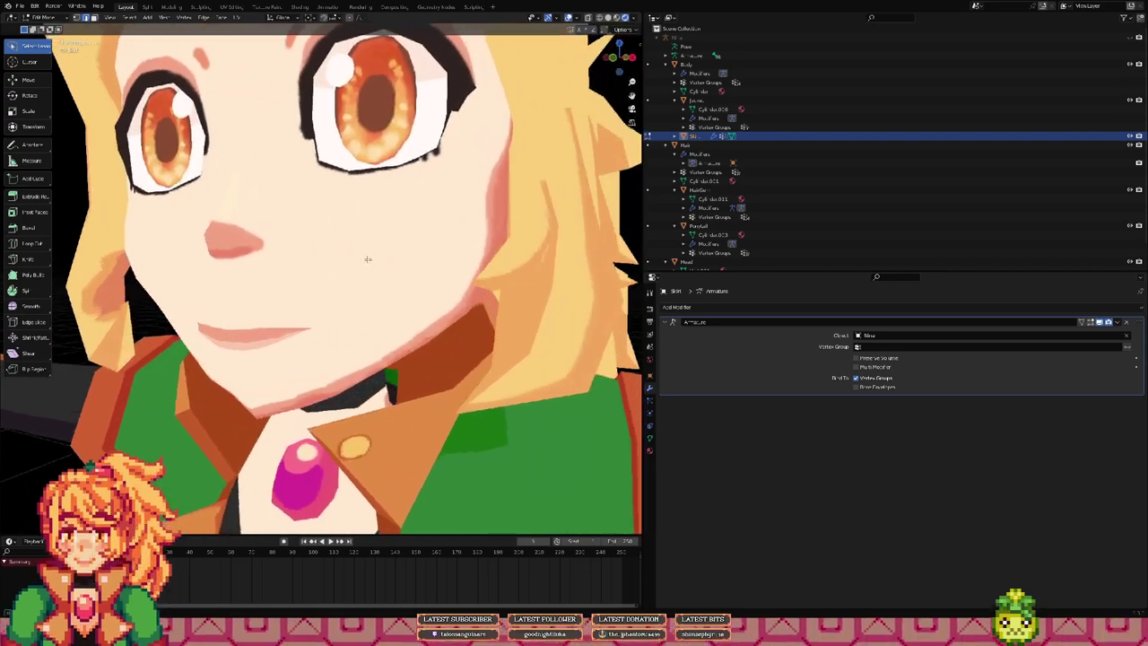
pyautogui.moveTo(360, 256); pyautogui.dragTo(390, 295, button='middle')
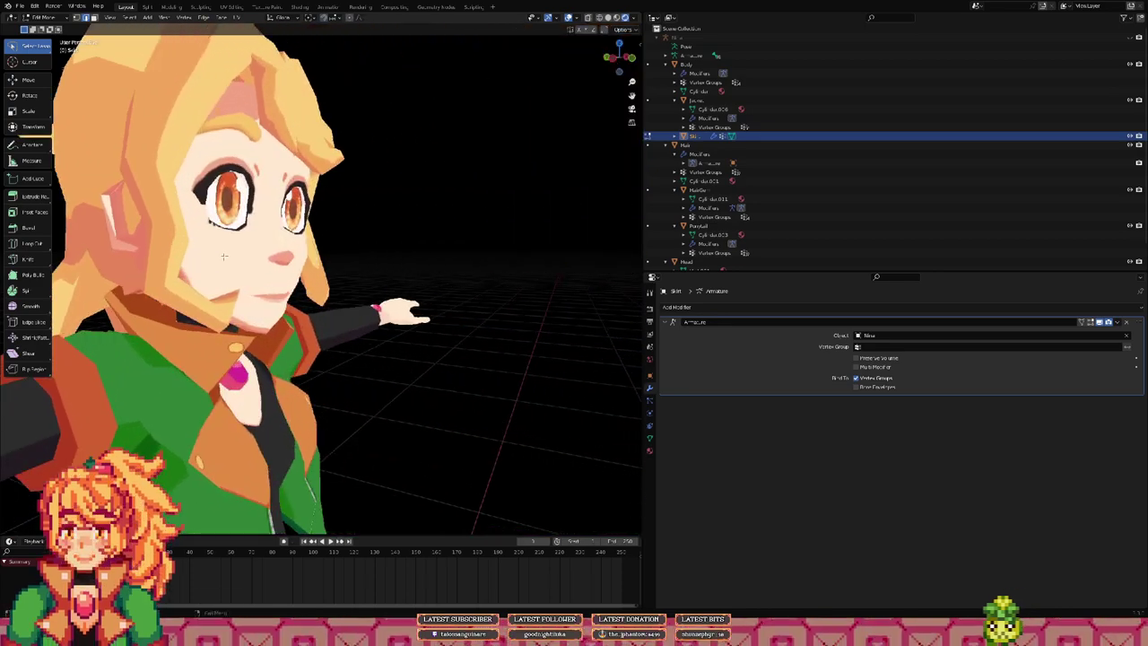
pyautogui.scroll(-4, 382, 386)
pyautogui.keyDown('shift'); pyautogui.moveTo(382, 387); pyautogui.dragTo(296, 242, button='middle'); pyautogui.keyUp('shift')
pyautogui.scroll(-4, 382, 302)
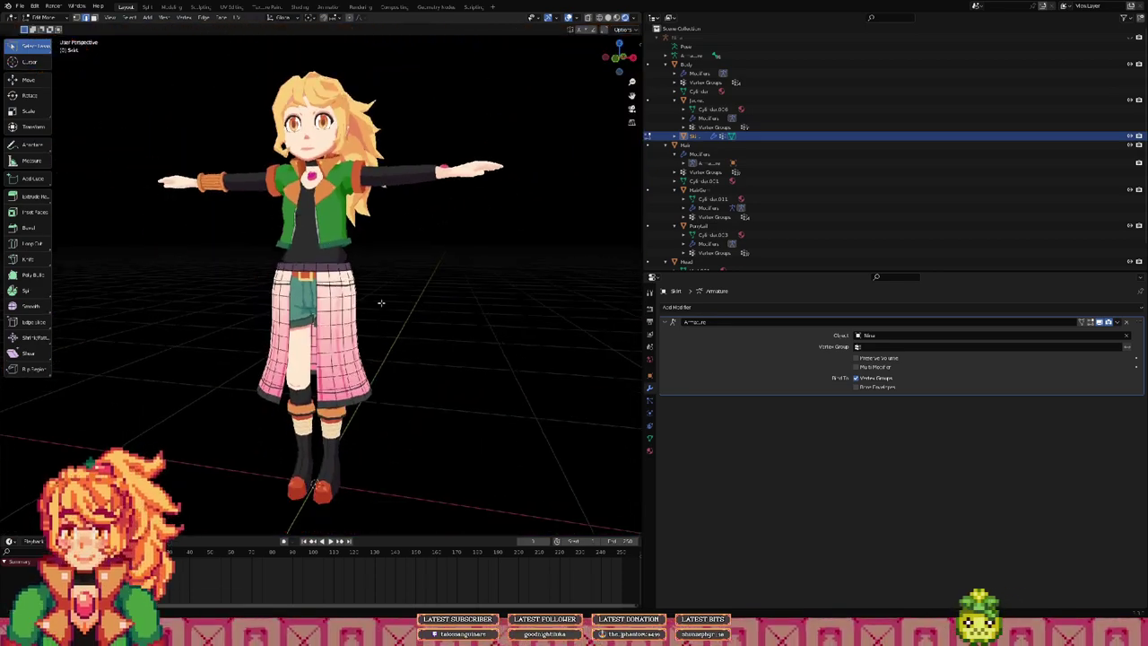
pyautogui.moveTo(382, 302); pyautogui.dragTo(368, 302, button='middle')
pyautogui.keyDown('shift'); pyautogui.moveTo(377, 302); pyautogui.dragTo(370, 254, button='middle'); pyautogui.keyUp('shift')
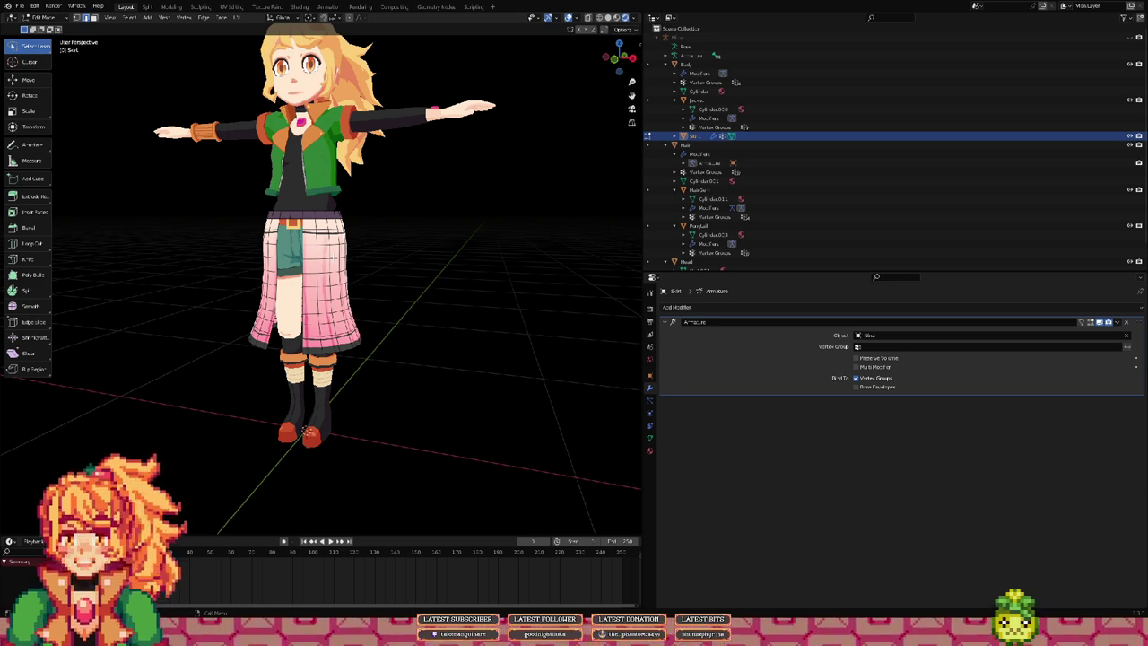
pyautogui.moveTo(388, 301); pyautogui.dragTo(392, 360, button='middle')
pyautogui.scroll(1, 384, 297)
pyautogui.scroll(3, 376, 250)
pyautogui.scroll(1, 375, 251)
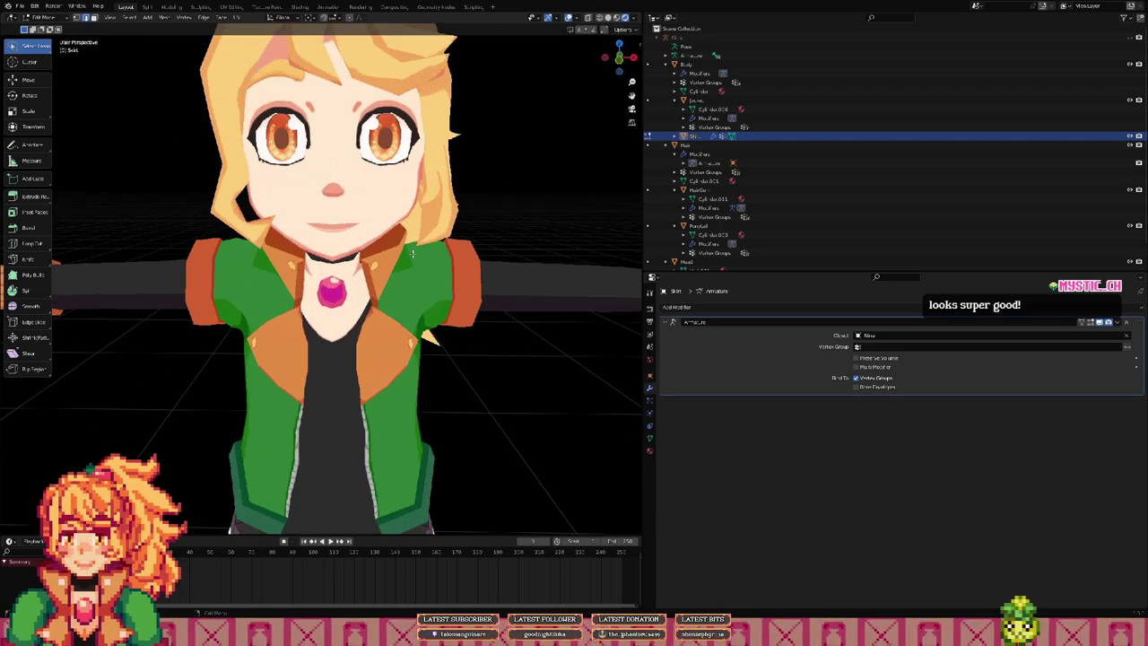
pyautogui.scroll(-5, 403, 278)
pyautogui.press('KP_1')
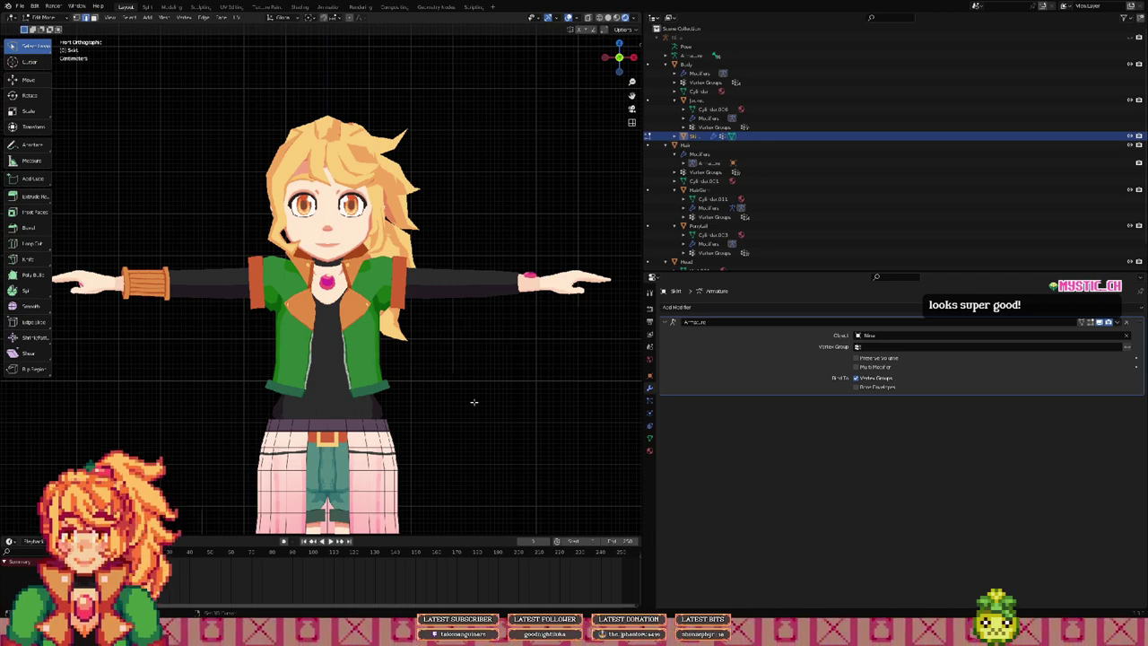
# Step: Compare the skirt's fit on the full-length character in the front, right-side and top views
pyautogui.keyDown('shift'); pyautogui.moveTo(474, 402); pyautogui.dragTo(356, 425, button='middle'); pyautogui.keyUp('shift')
pyautogui.moveTo(268, 433); pyautogui.dragTo(148, 423, button='middle')
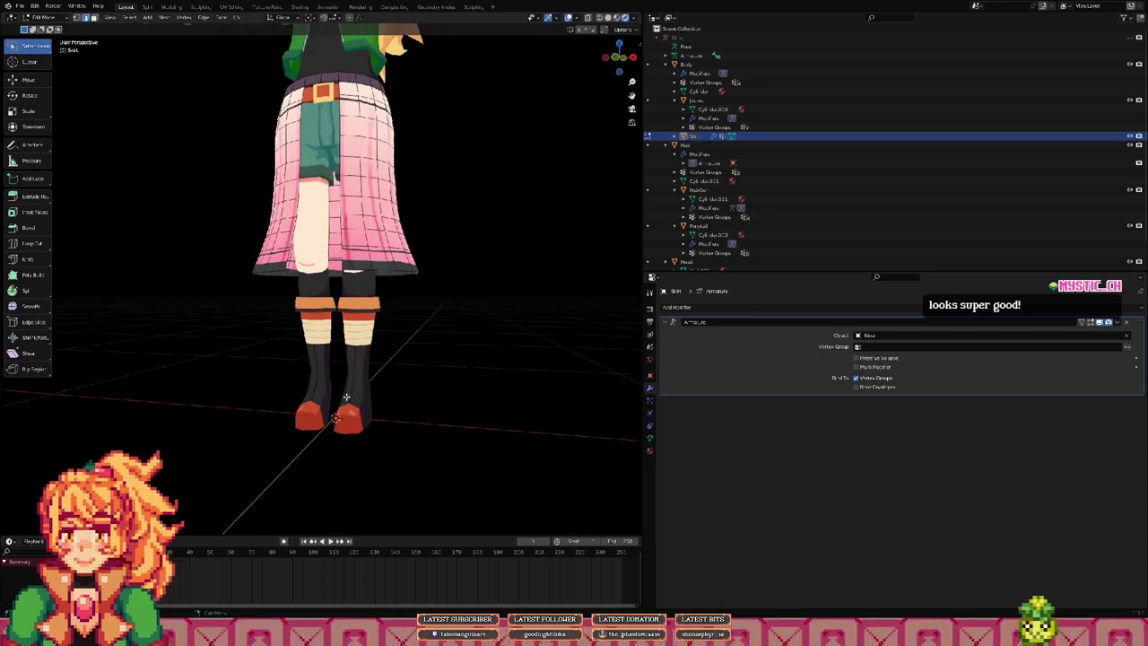
pyautogui.scroll(-2, 428, 395)
pyautogui.keyDown('shift'); pyautogui.moveTo(377, 362); pyautogui.dragTo(398, 425, button='middle'); pyautogui.keyUp('shift')
pyautogui.press('KP_1')
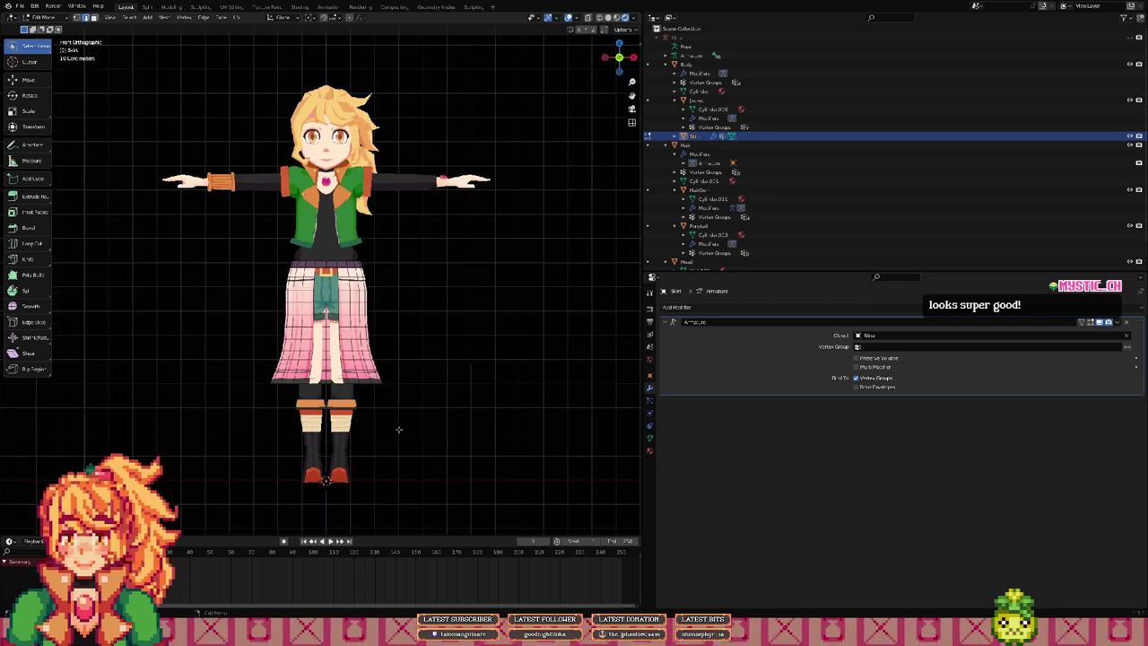
pyautogui.press('KP_3')
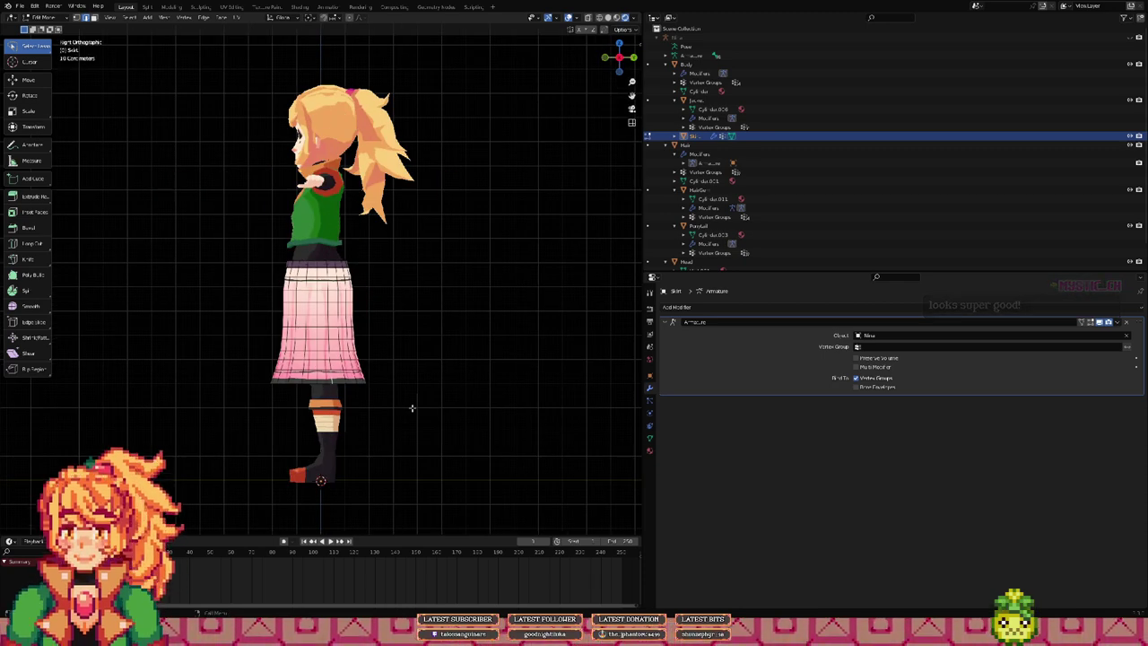
pyautogui.press('KP_7')
pyautogui.press('KP_1')
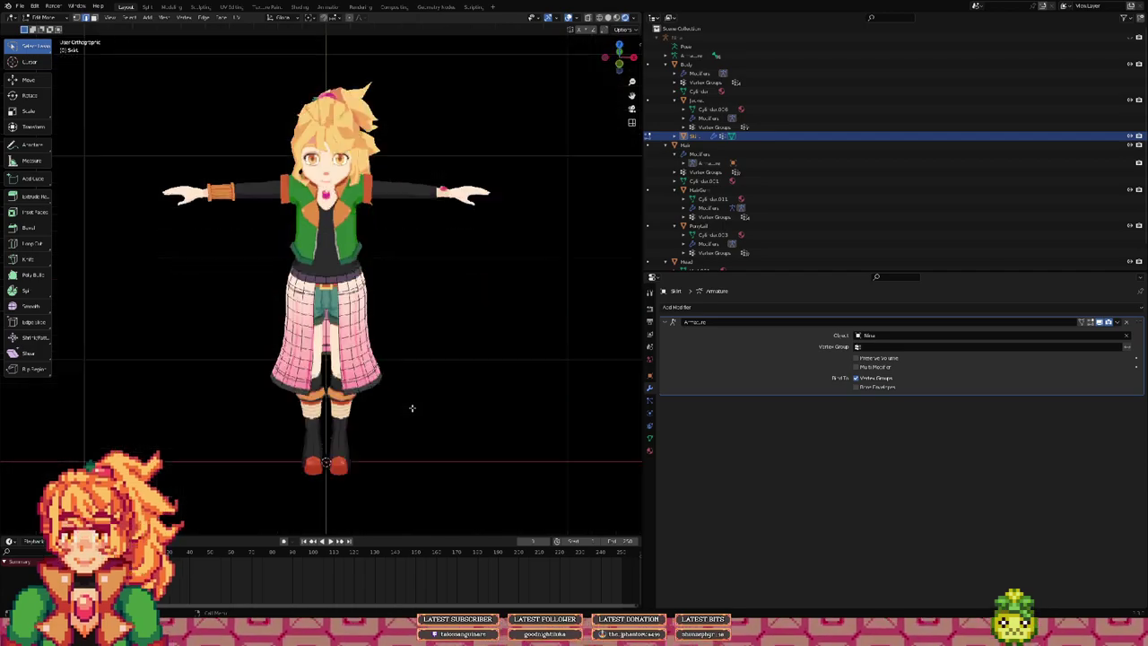
pyautogui.press('KP_3')
pyautogui.press('KP_7')
pyautogui.press('KP_3')
pyautogui.press('KP_1')
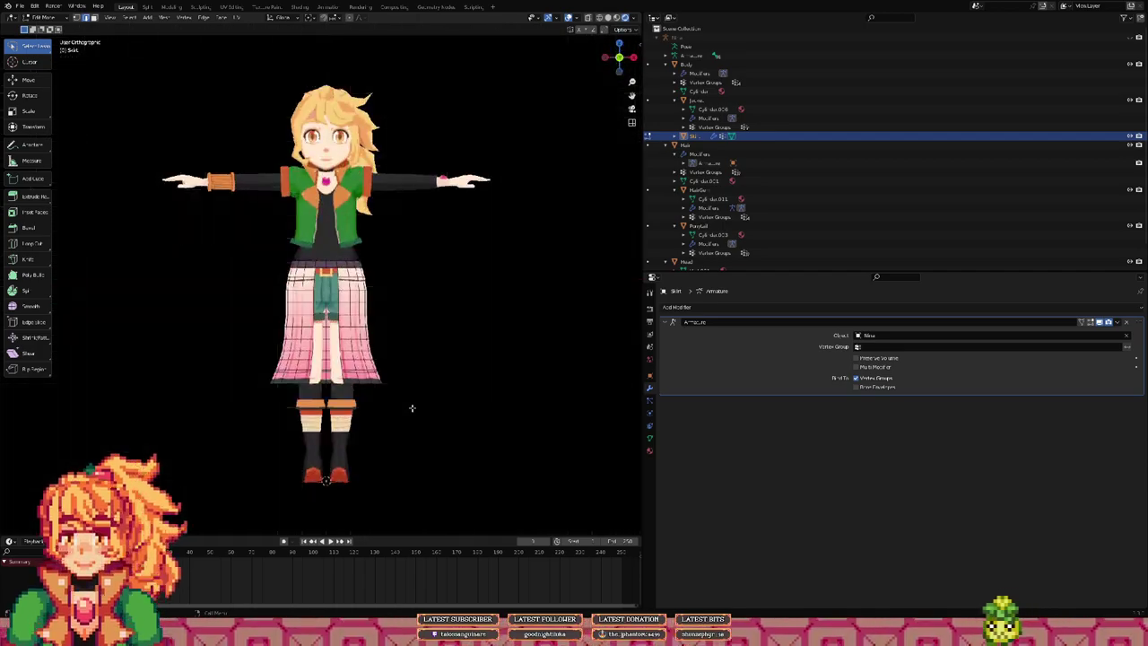
pyautogui.press('KP_7')
pyautogui.press('KP_3')
pyautogui.press('KP_8')
pyautogui.press('KP_1')
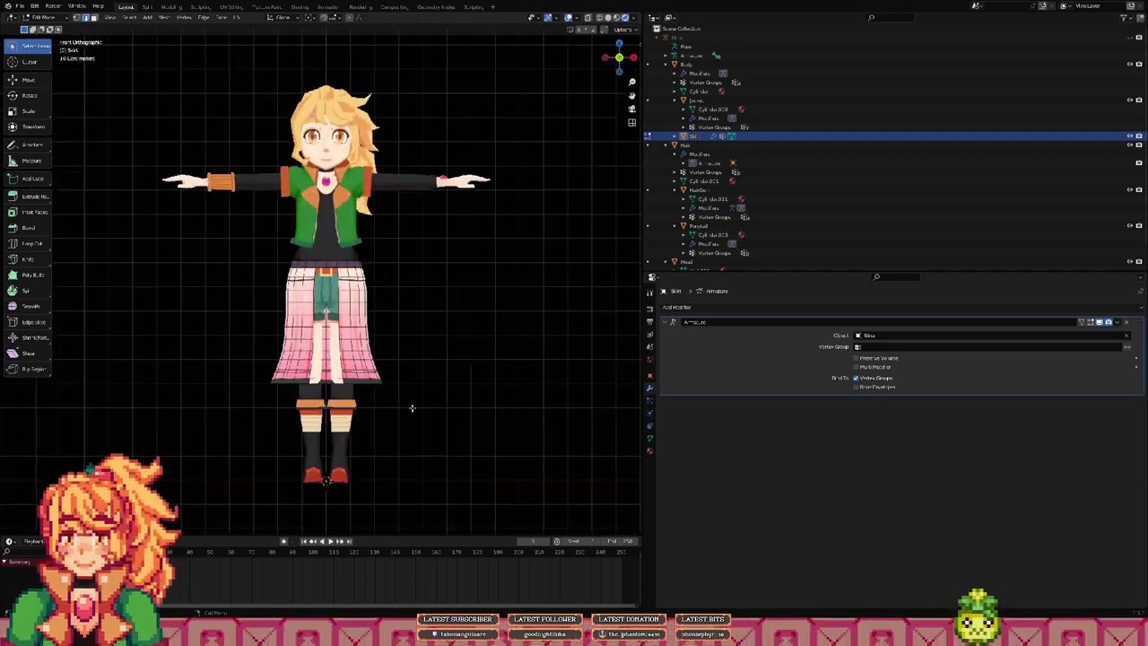
pyautogui.press('KP_7')
pyautogui.press('KP_3')
pyautogui.press('KP_1')
pyautogui.press('KP_4')
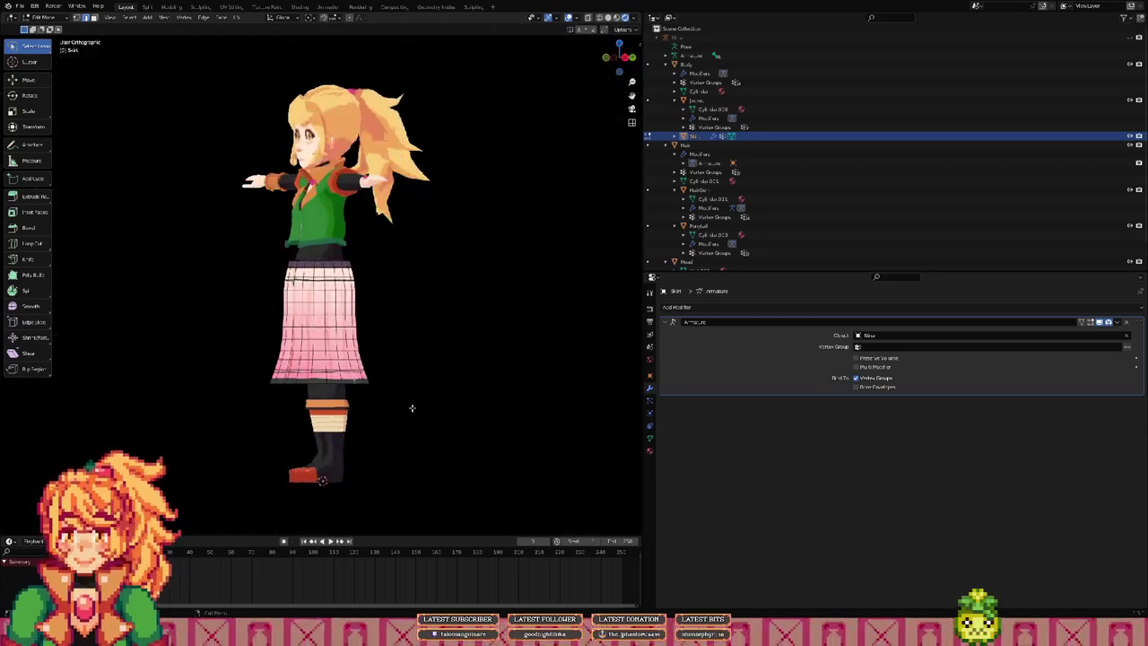
# Step: Examine the character and skirt in perspective and orthographic projection, circling the full figure and viewing it from above and at eye level
pyautogui.press('KP_5')
pyautogui.press('KP_5')
pyautogui.press('KP_5')
pyautogui.press('KP_6')
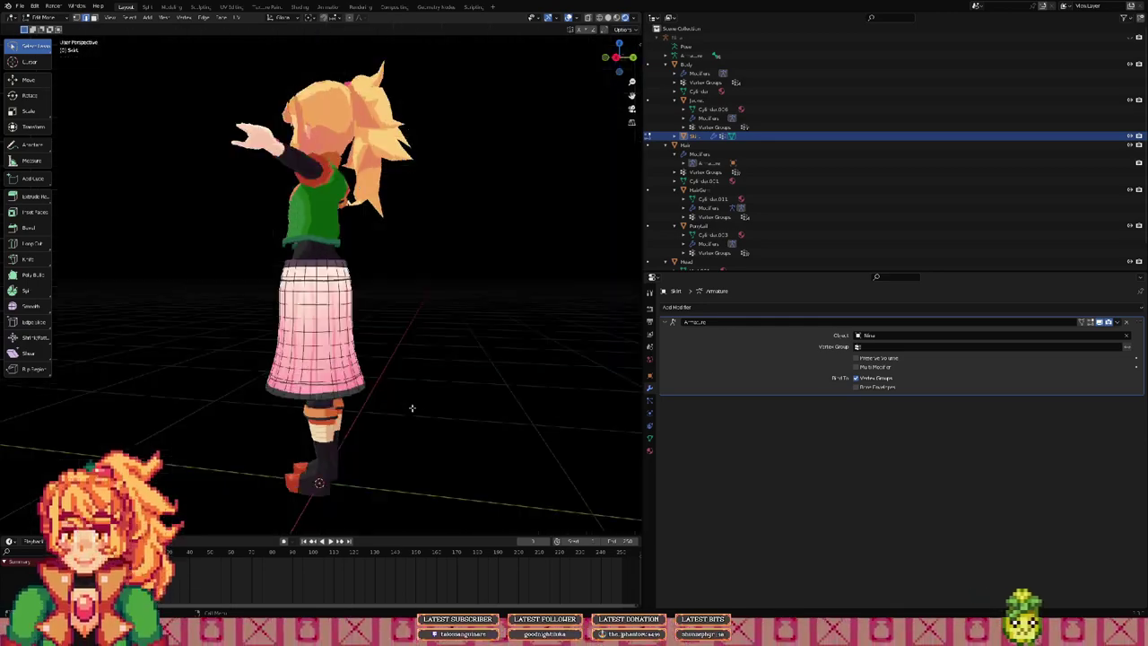
pyautogui.press('KP_6')
pyautogui.press('KP_6')
pyautogui.press('KP_6')
pyautogui.press('KP_6')
pyautogui.press('KP_6')
pyautogui.press('KP_6')
pyautogui.press('KP_6')
pyautogui.press('KP_6')
pyautogui.press('KP_6')
pyautogui.press('KP_6')
pyautogui.press('KP_6')
pyautogui.press('KP_6')
pyautogui.press('KP_6')
pyautogui.press('KP_6')
pyautogui.press('KP_6')
pyautogui.press('KP_6')
pyautogui.press('KP_6')
pyautogui.press('KP_6')
pyautogui.press('KP_6')
pyautogui.press('KP_6')
pyautogui.press('KP_8')
pyautogui.press('KP_8')
pyautogui.press('KP_8')
pyautogui.press('KP_8')
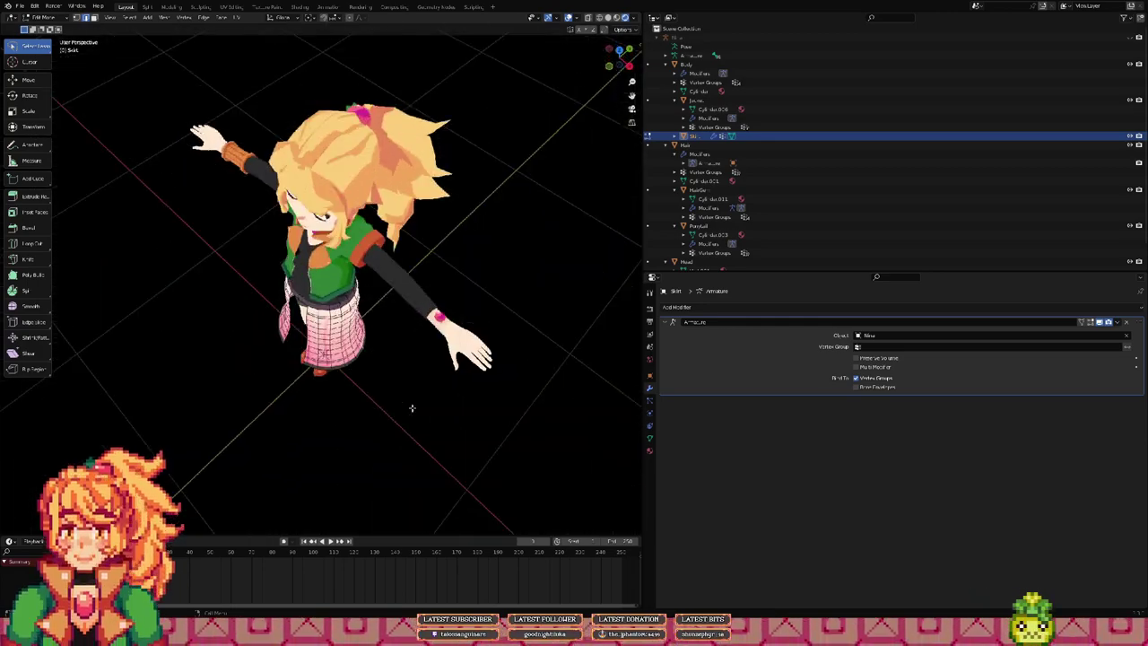
pyautogui.press('KP_4')
pyautogui.press('KP_4')
pyautogui.press('KP_4')
pyautogui.press('KP_4')
pyautogui.press('KP_2')
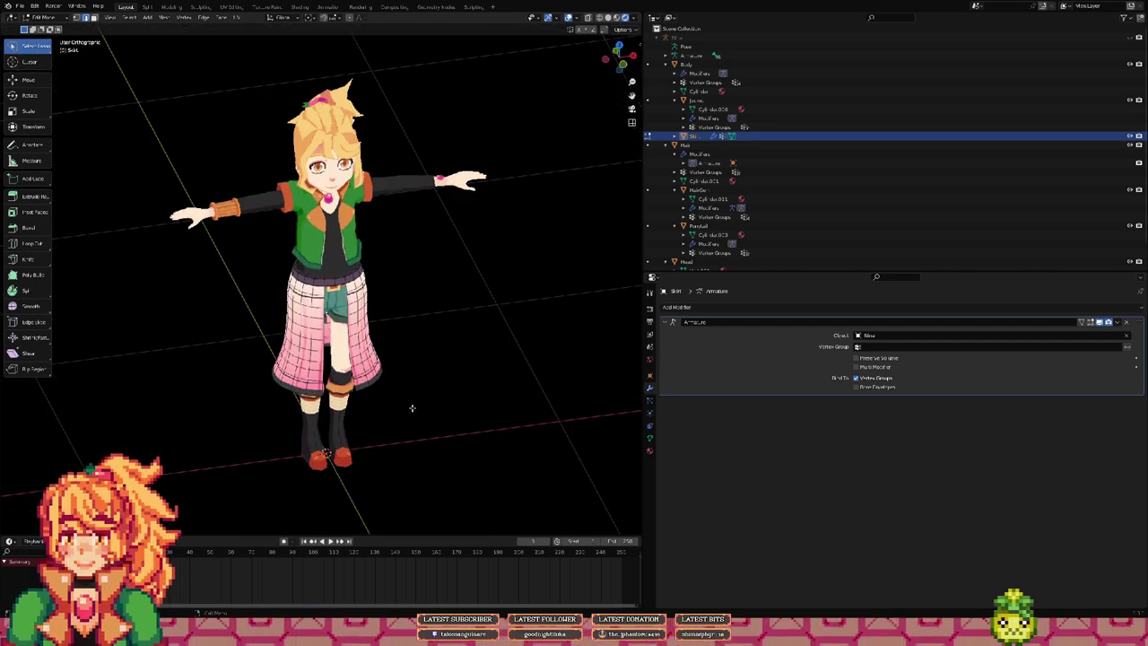
pyautogui.press('KP_8')
pyautogui.press('KP_8')
pyautogui.press('KP_8')
pyautogui.press('KP_2')
pyautogui.press('KP_2')
pyautogui.press('KP_2')
pyautogui.press('KP_2')
pyautogui.press('KP_2')
pyautogui.press('KP_2')
pyautogui.press('KP_2')
pyautogui.press('KP_2')
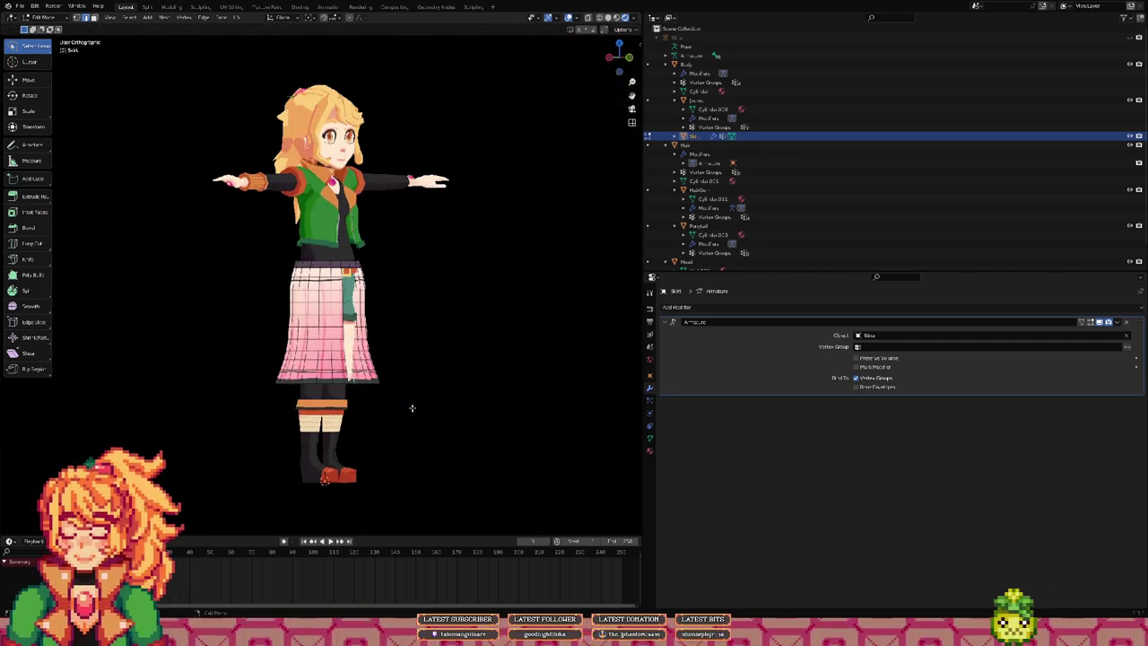
pyautogui.moveTo(411, 408); pyautogui.dragTo(412, 408, button='middle')
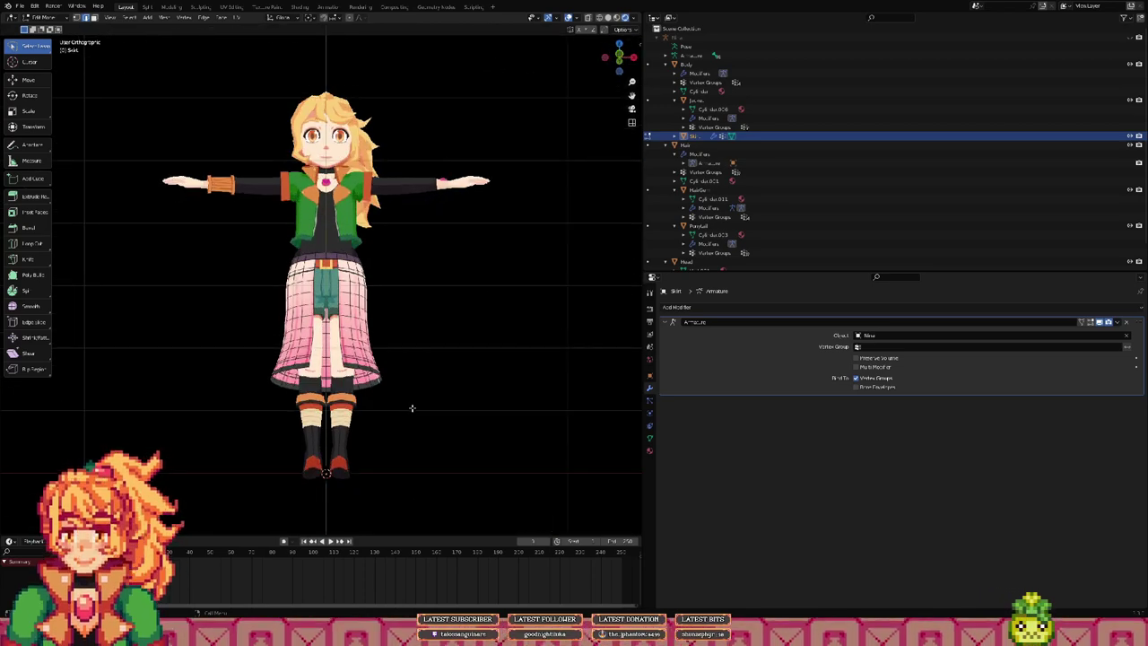
pyautogui.click(19, 6)
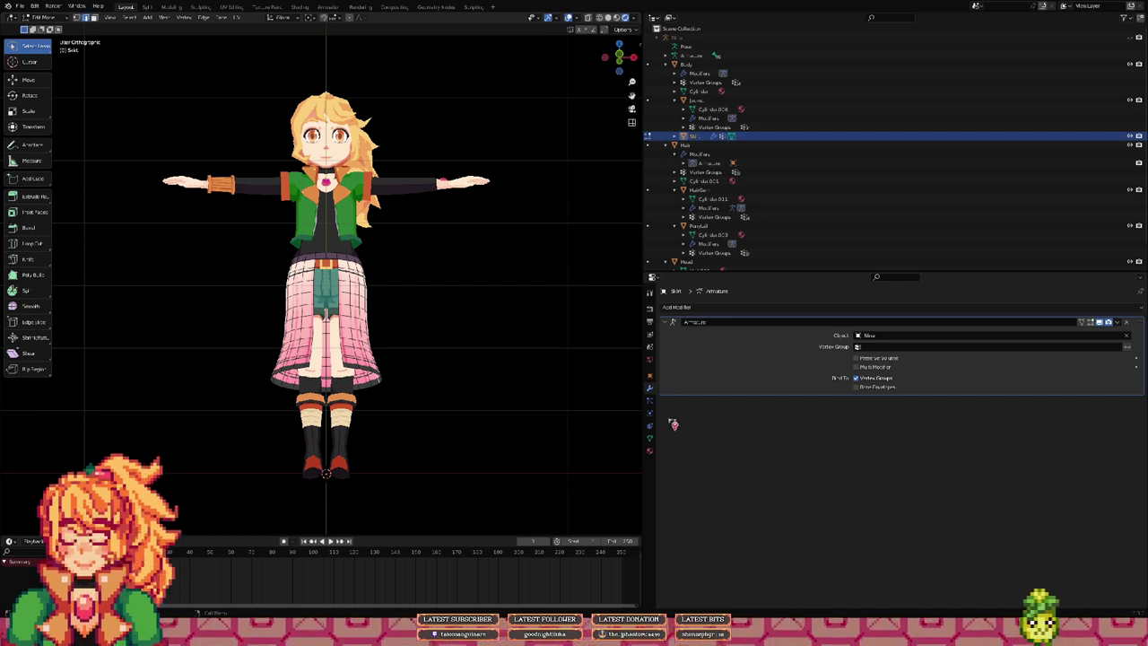
pyautogui.moveTo(422, 268); pyautogui.dragTo(423, 291, button='middle')
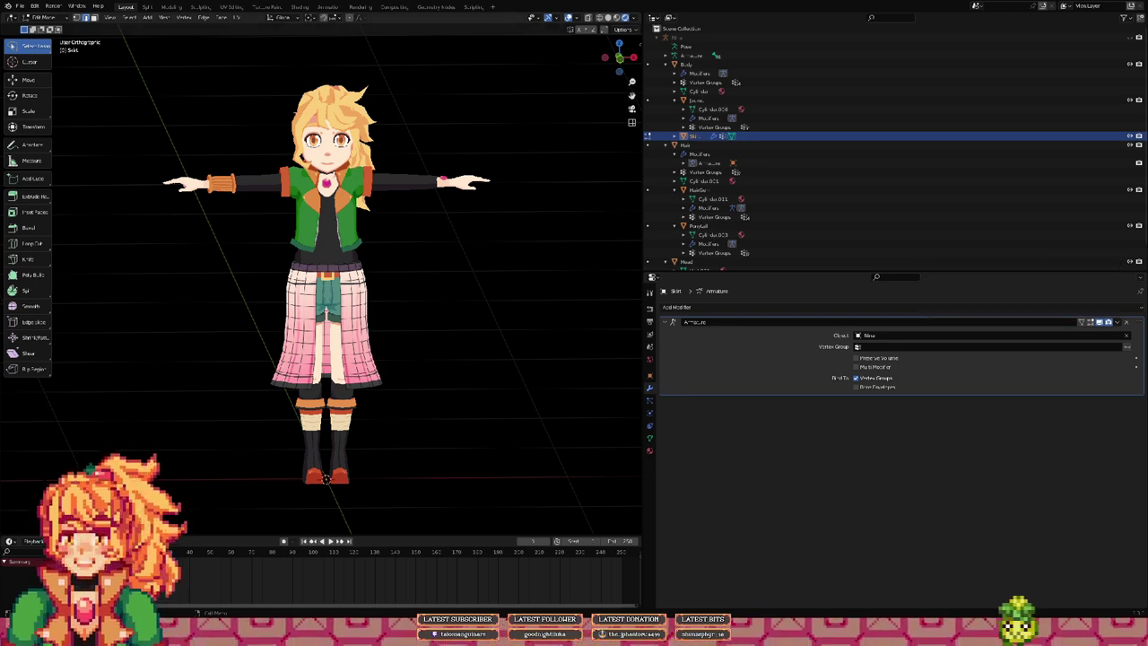
pyautogui.scroll(-1, 481, 356)
pyautogui.moveTo(482, 356)
pyautogui.mouseDown(button='middle')
pyautogui.moveTo(451, 341)
pyautogui.moveTo(472, 343)
pyautogui.mouseUp(button='middle')
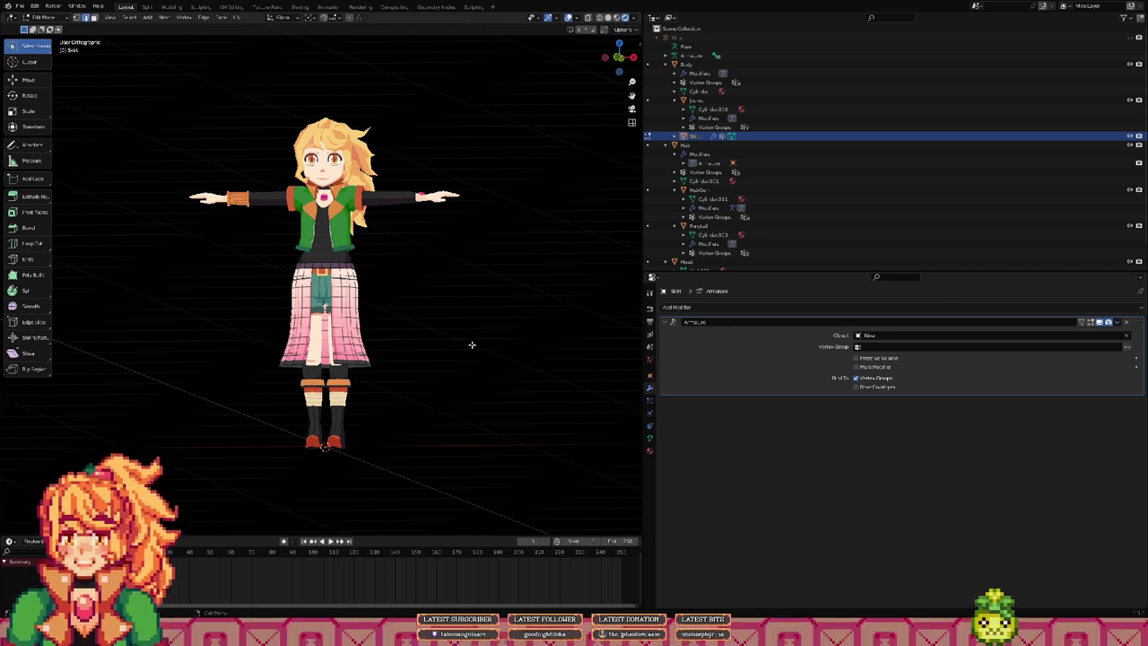
pyautogui.moveTo(471, 344); pyautogui.dragTo(462, 351, button='middle')
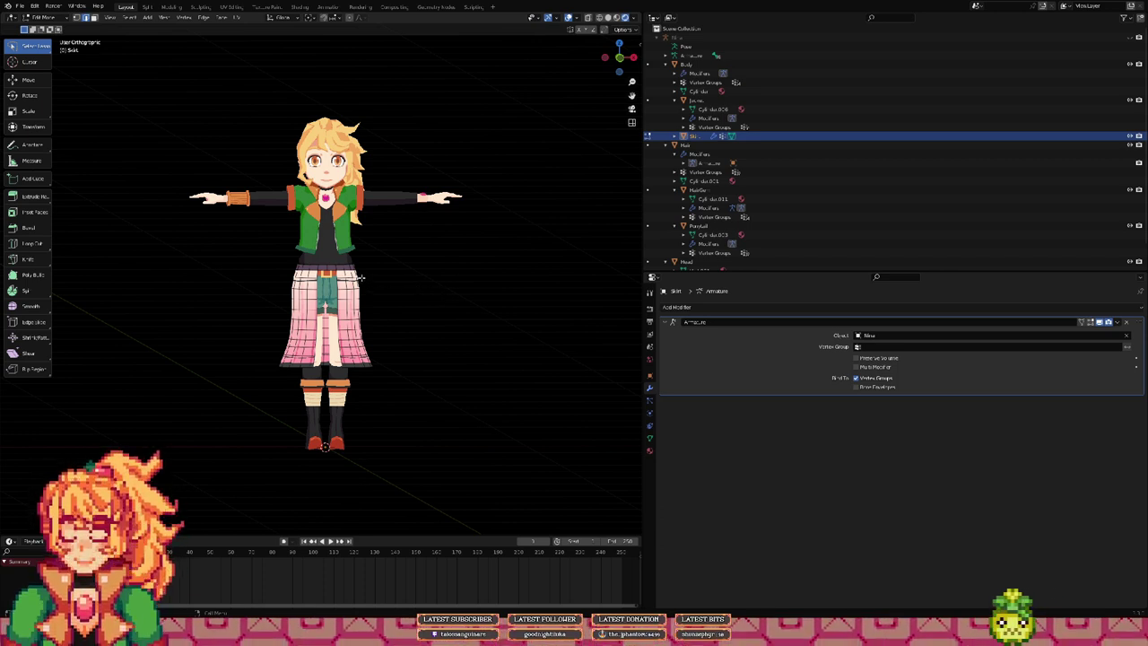
pyautogui.moveTo(360, 276); pyautogui.dragTo(387, 251, button='middle')
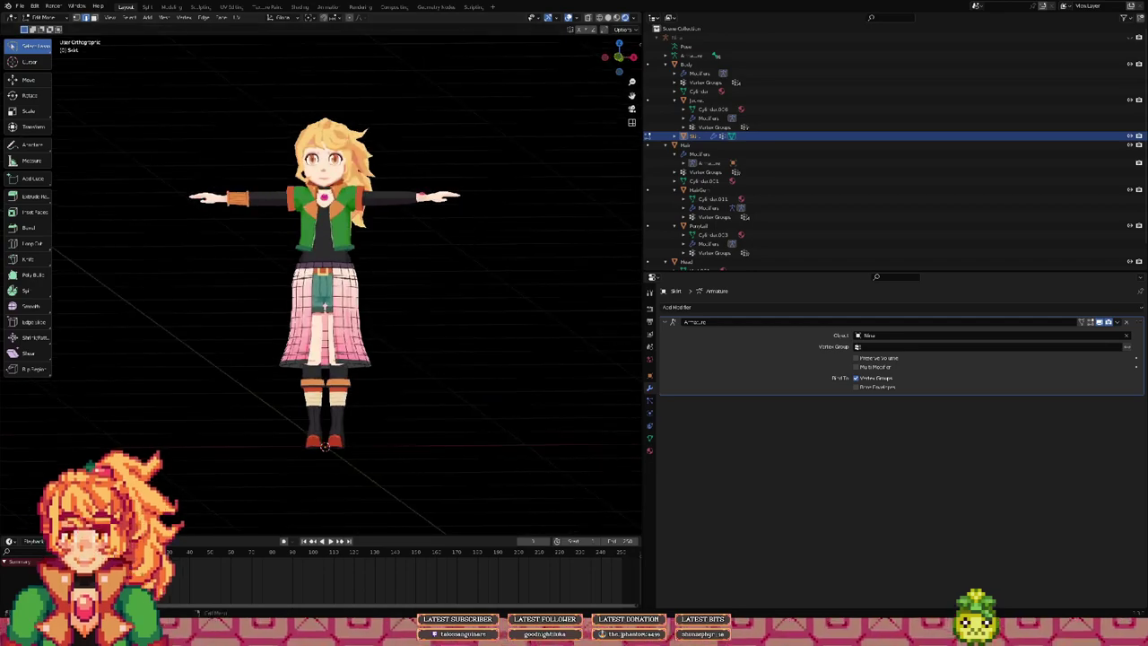